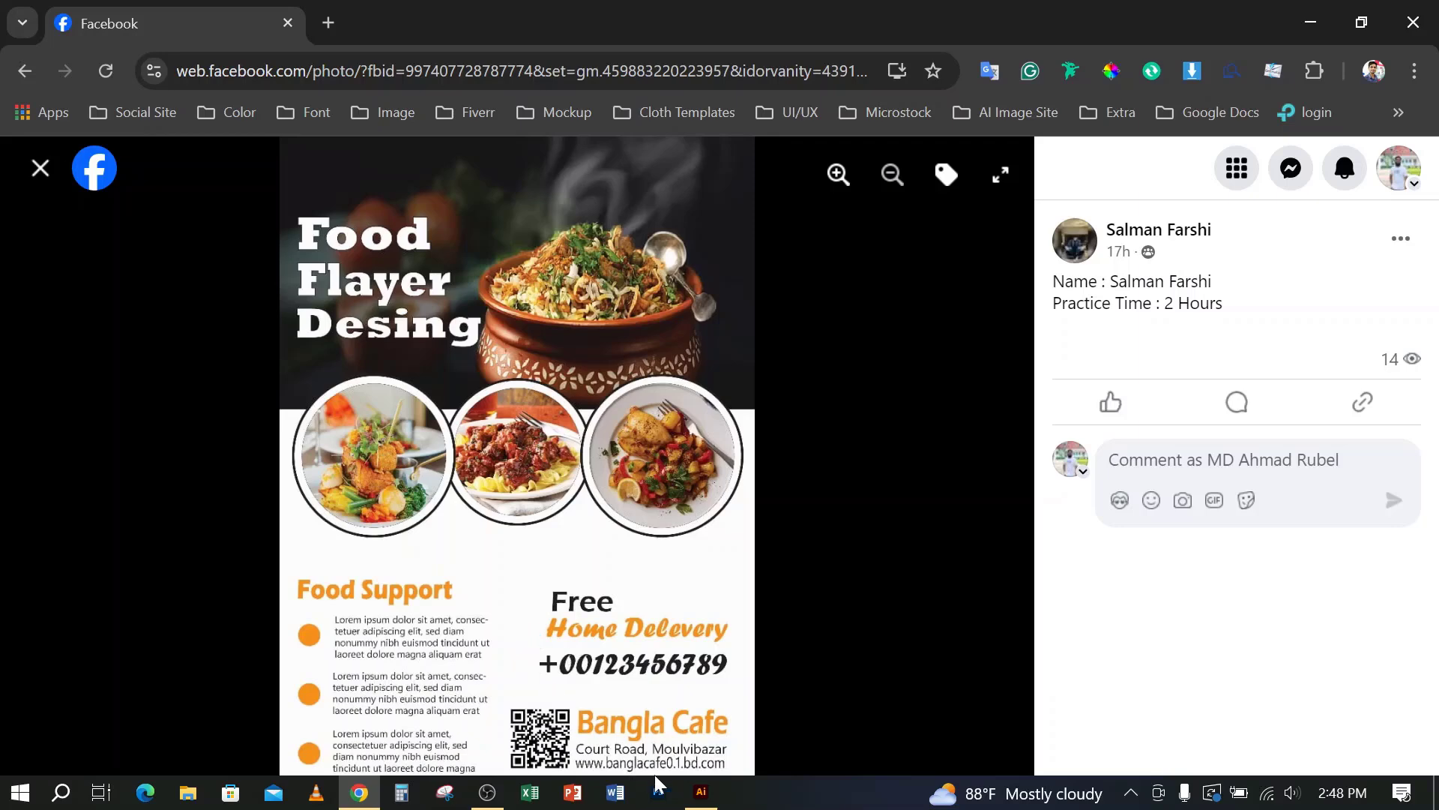
Step: Switch to Illustrator, create a new Letter document and add a block of placeholder area text in the page's upper part
click(701, 793)
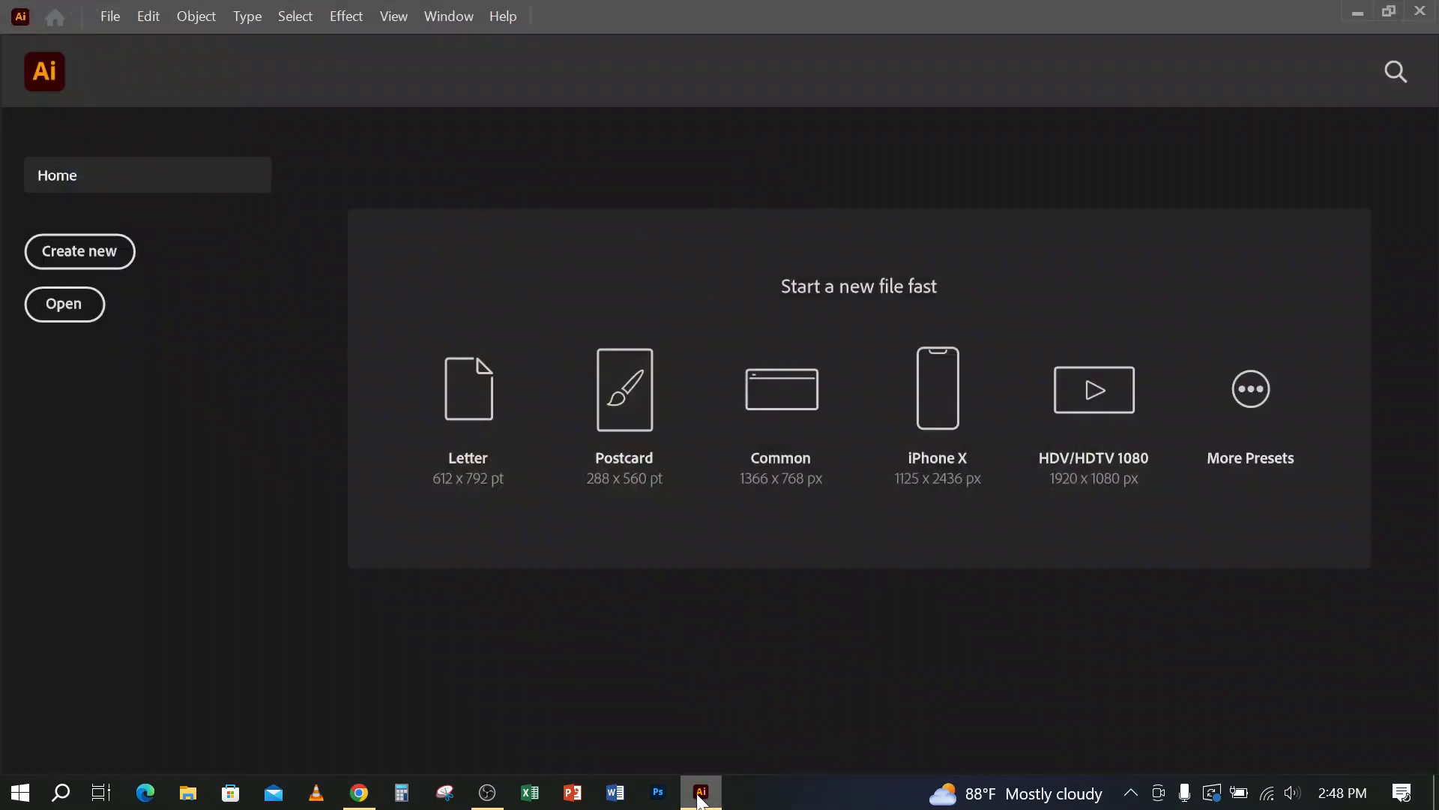
click(477, 411)
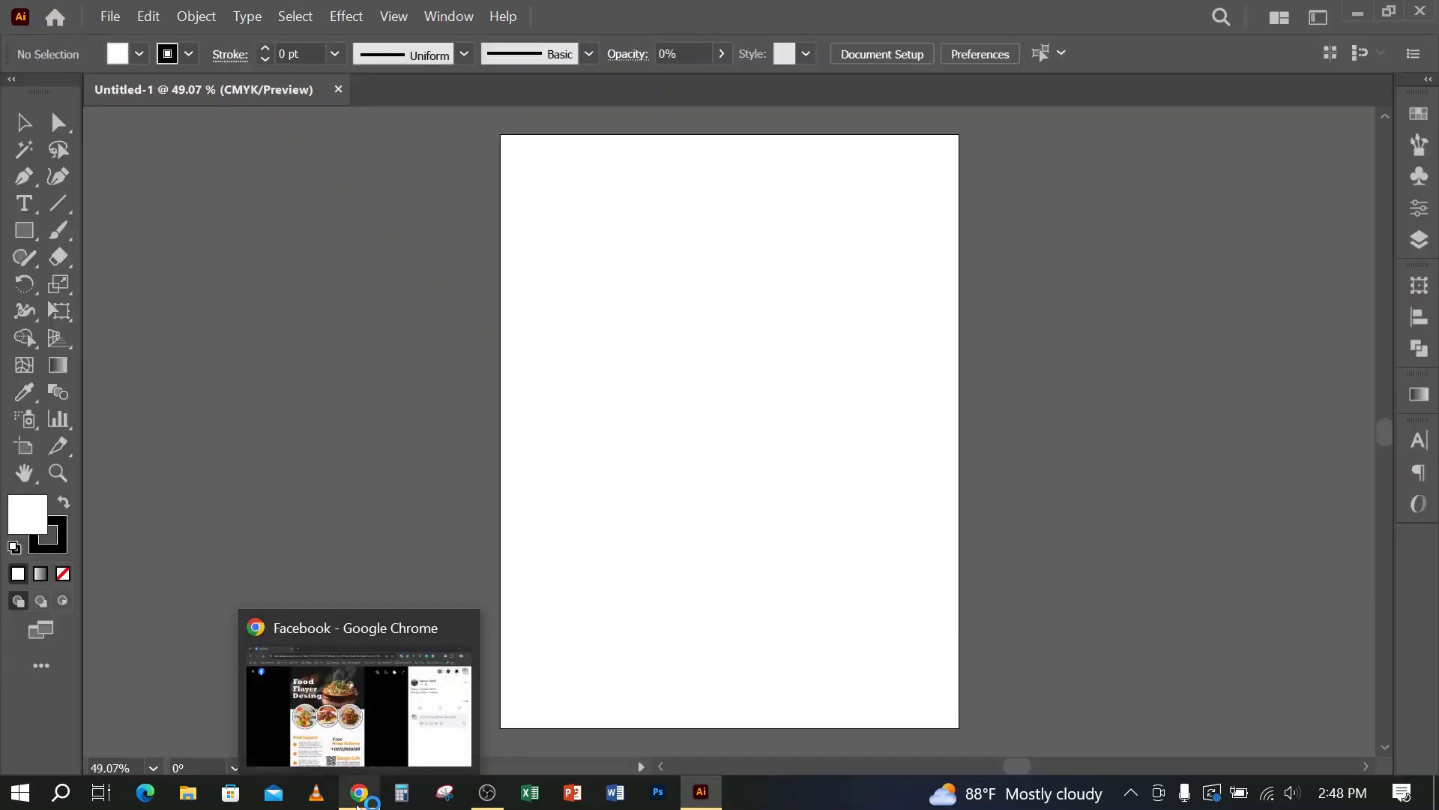
click(27, 203)
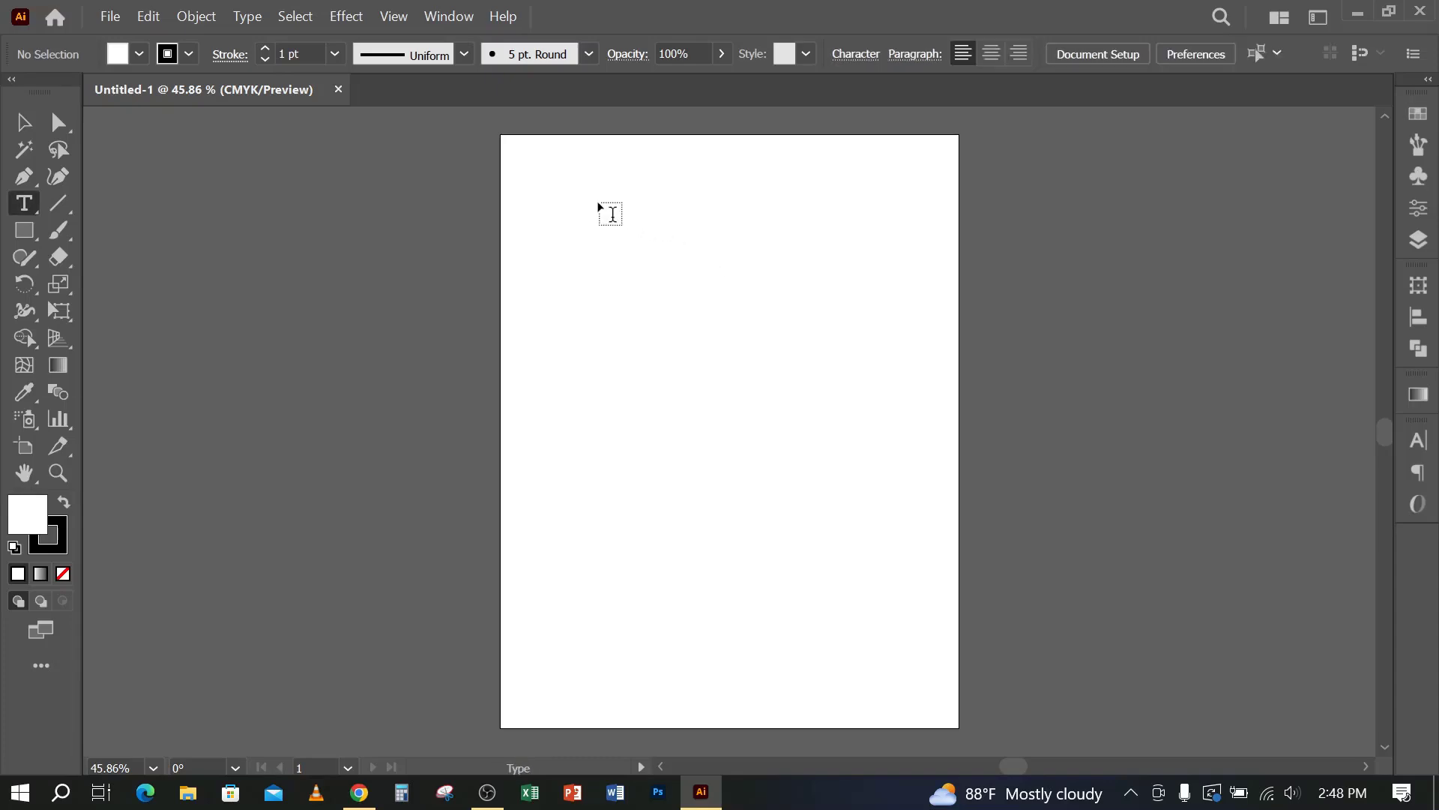
drag(578, 193, 912, 389)
click(30, 123)
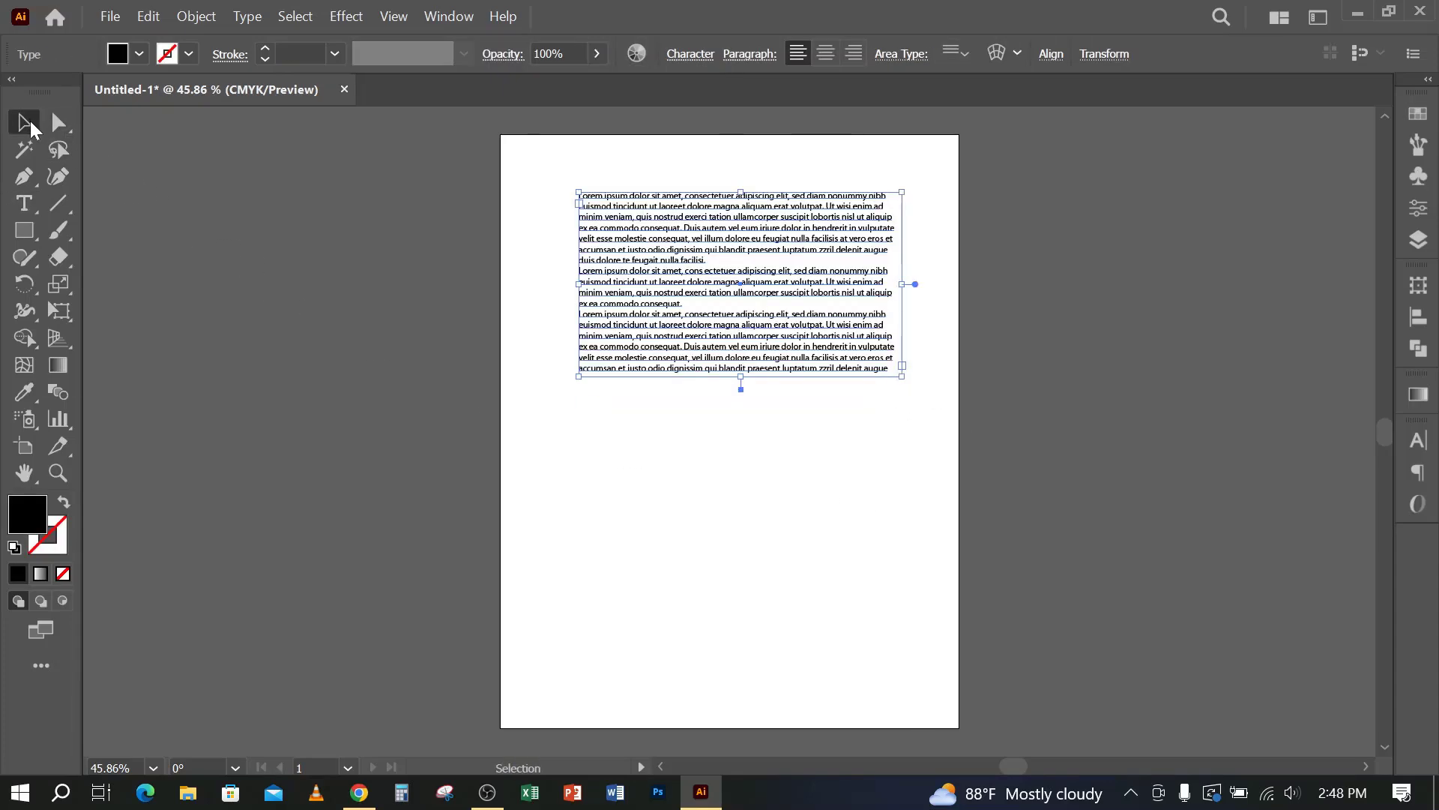
Step: Justify the placeholder text with the last line aligned left and reposition the block near the top of the page
key(ctrl+t)
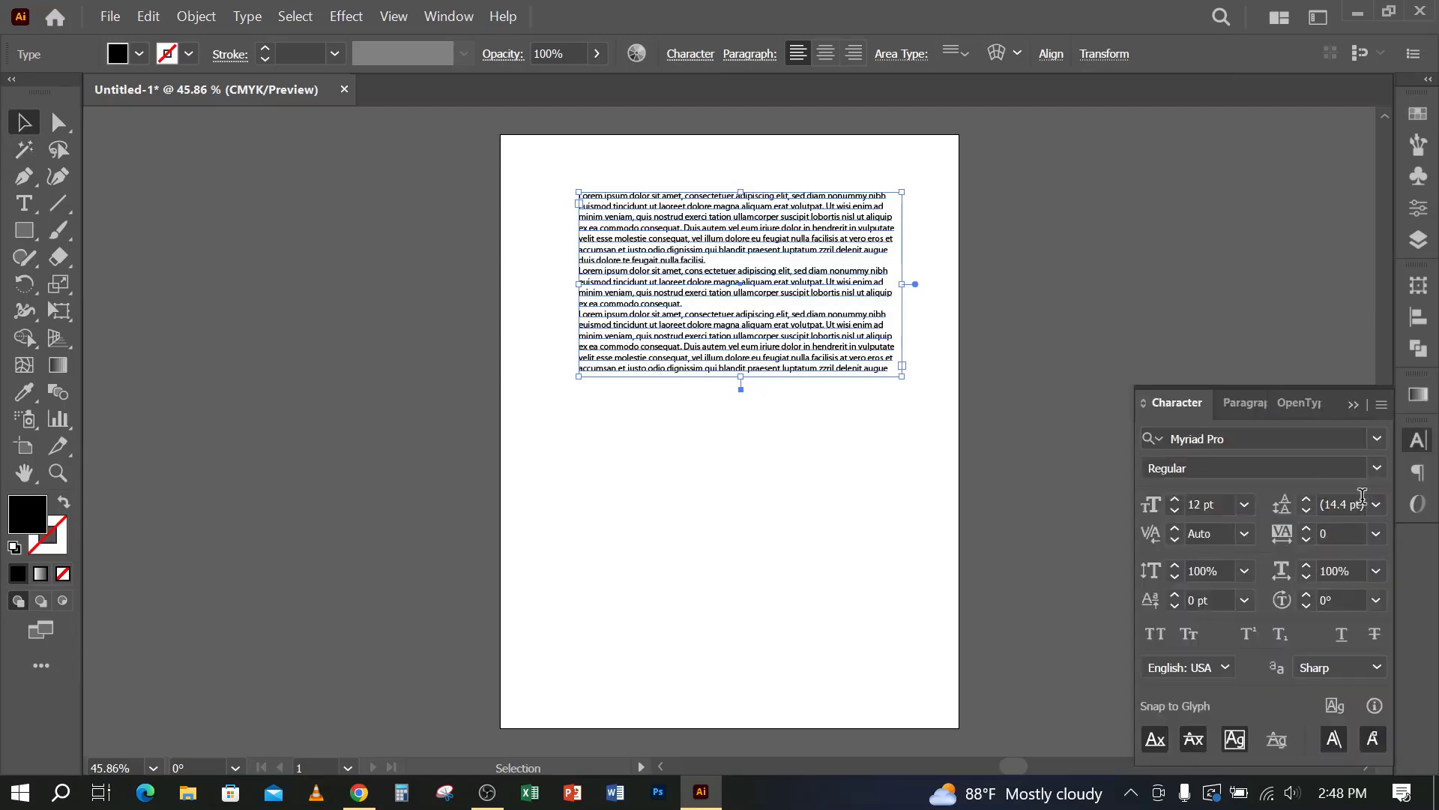
click(1260, 413)
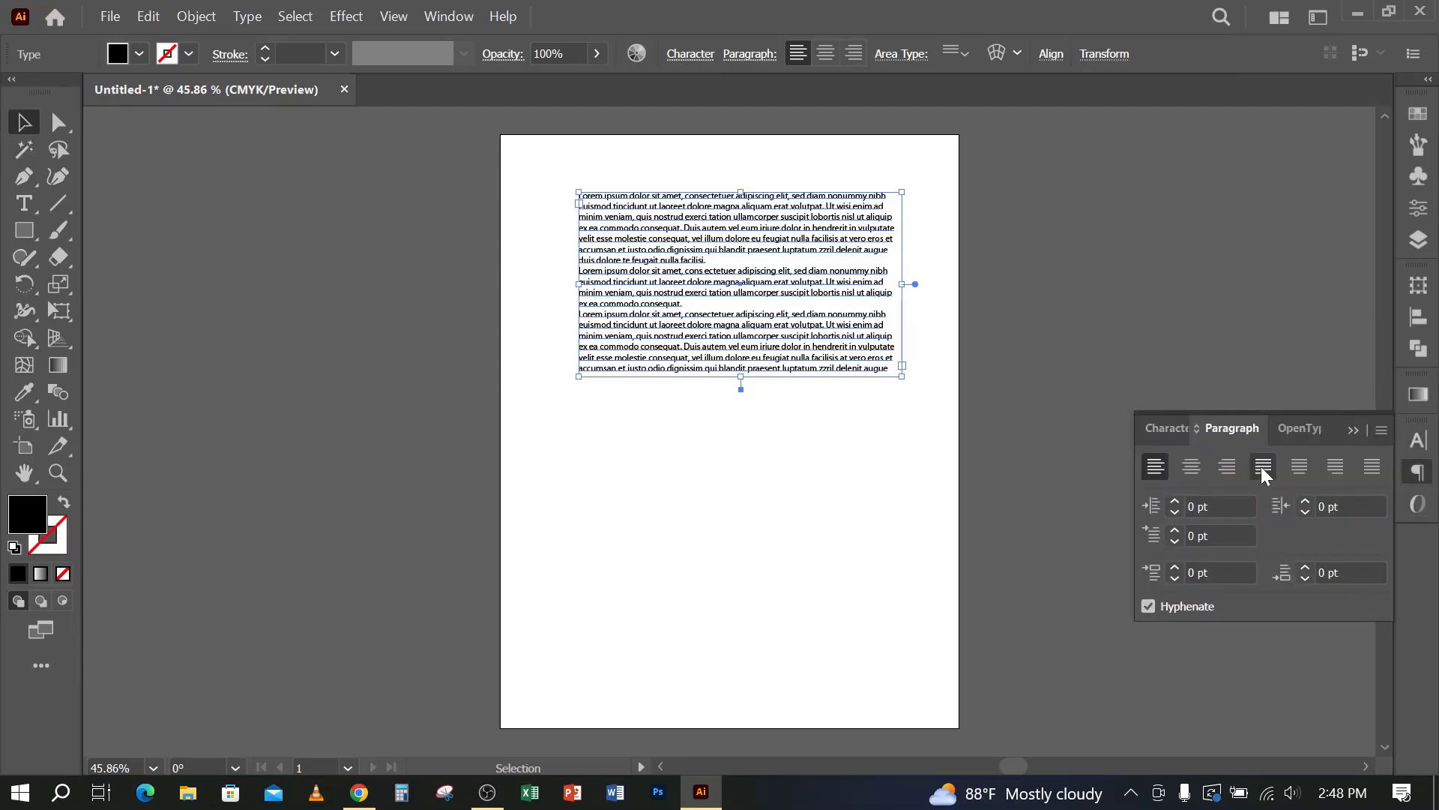
click(1263, 466)
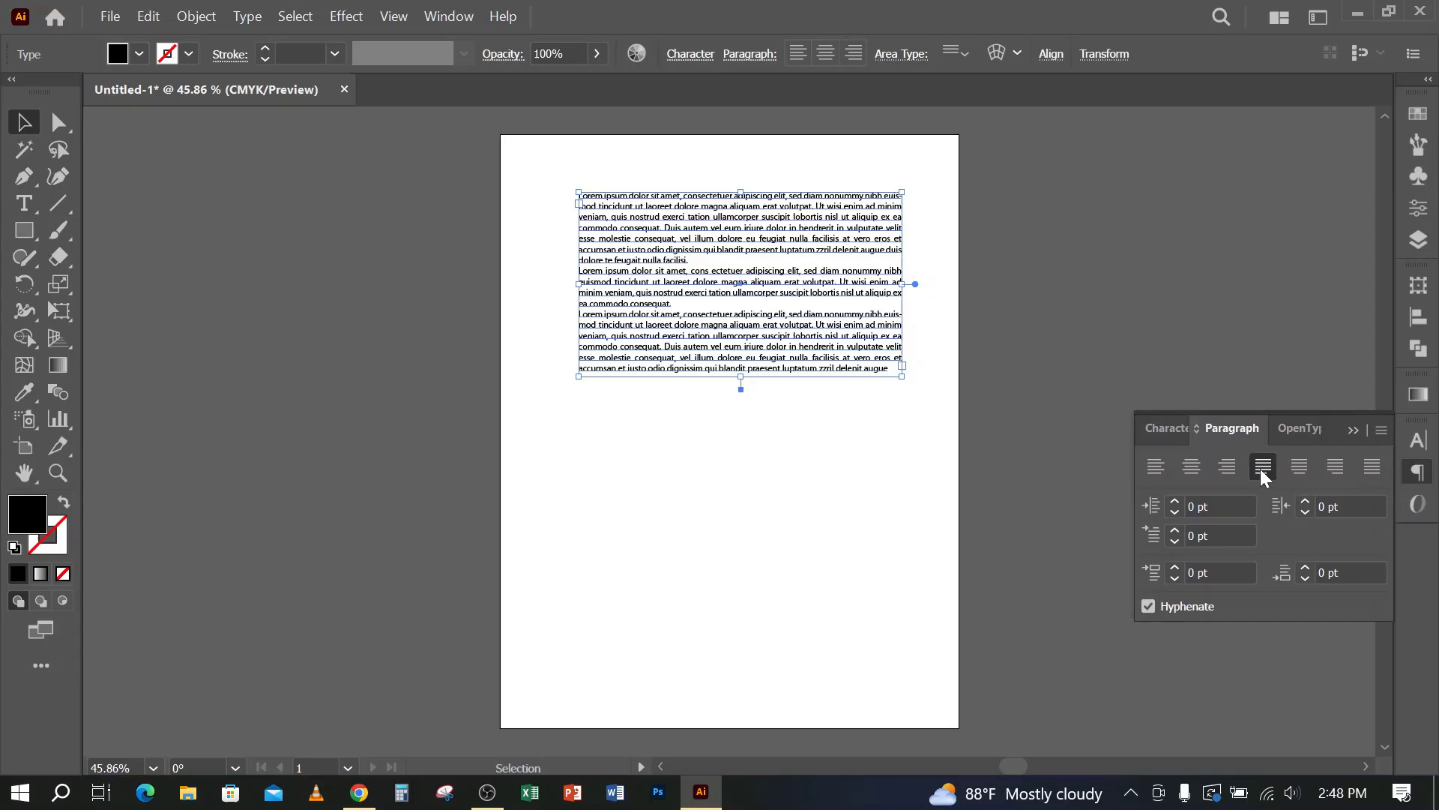
click(1060, 437)
drag(788, 281, 744, 336)
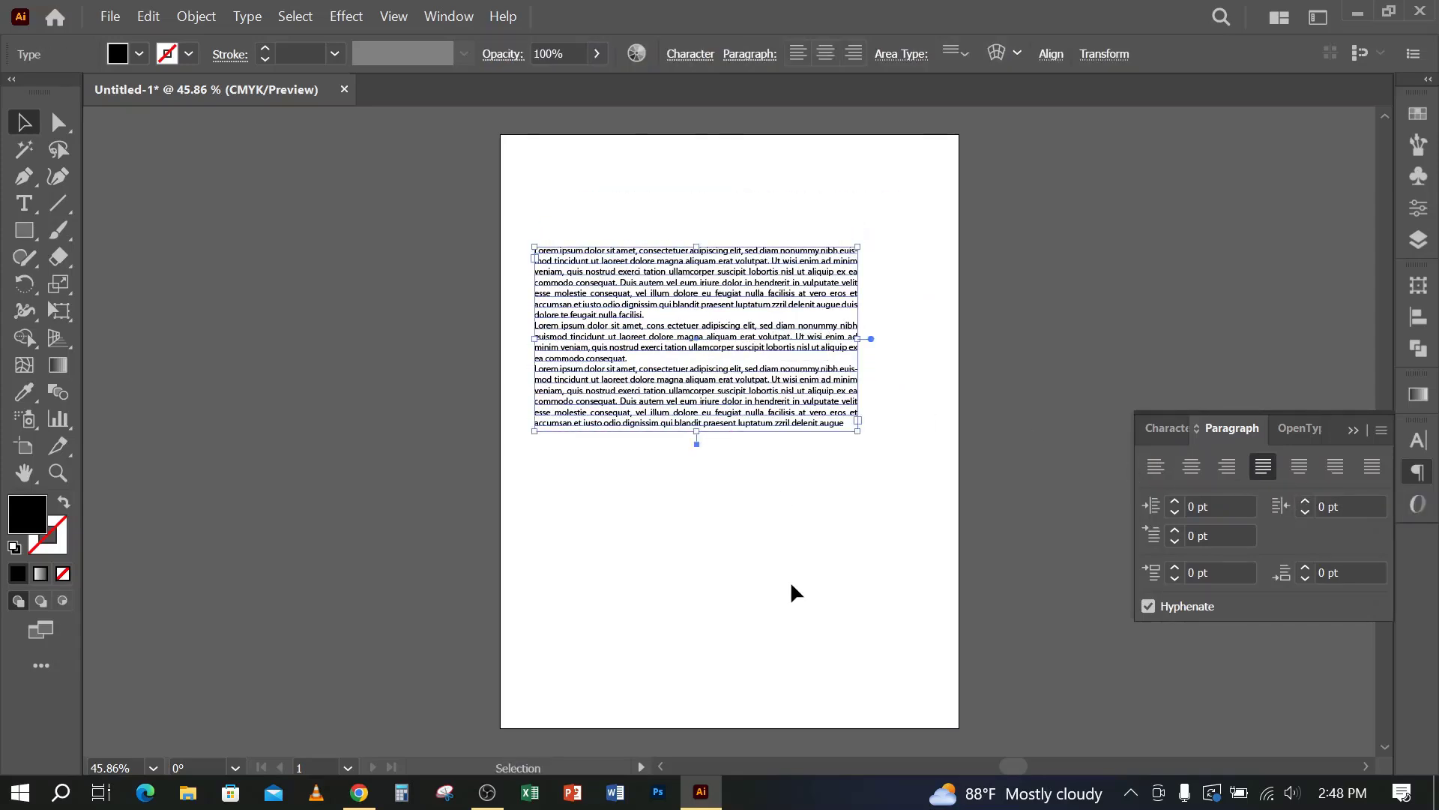
click(790, 592)
drag(679, 373, 698, 303)
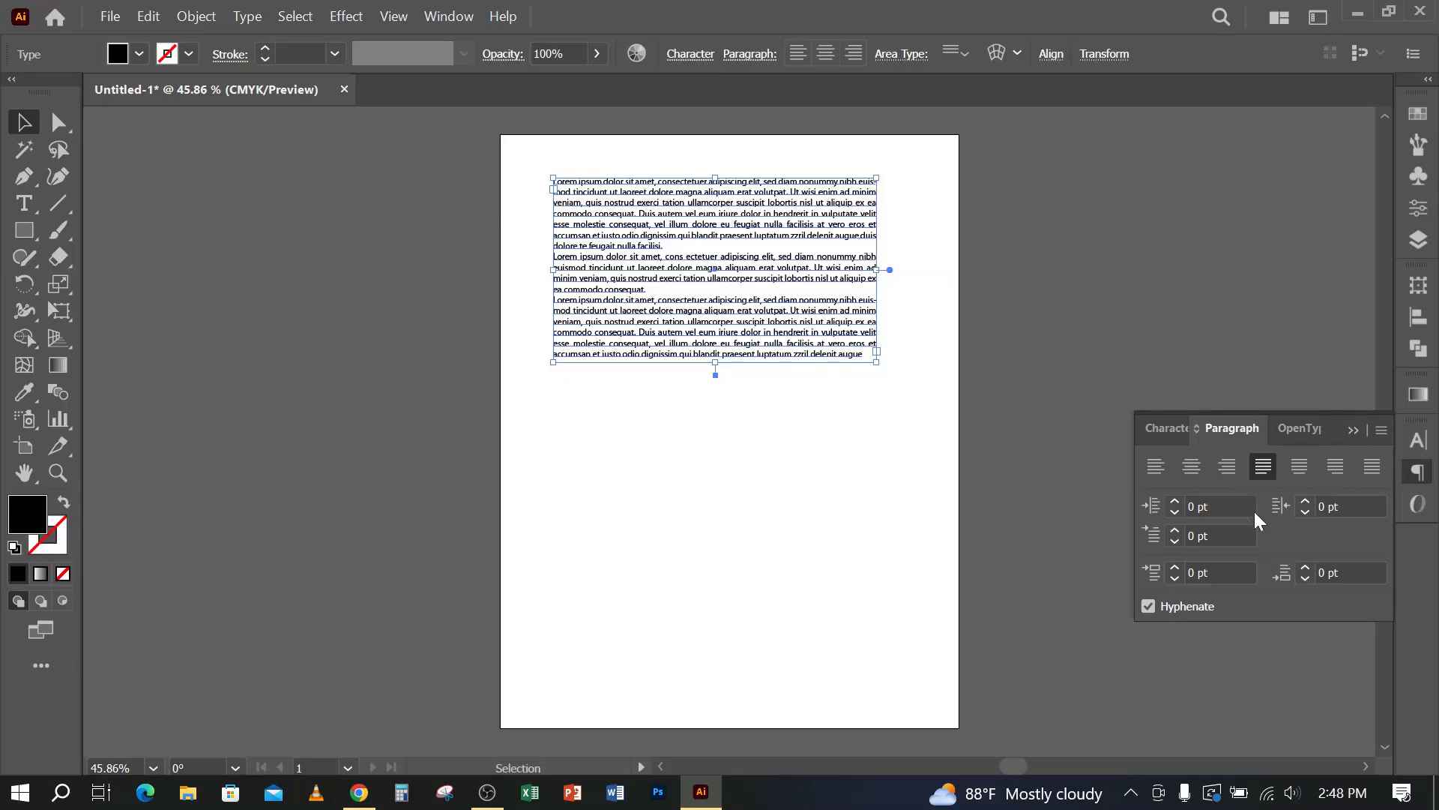
Step: Try the other justified, centred, right and left alignments on the text, ending on justify with last line aligned left
click(1300, 468)
click(1335, 469)
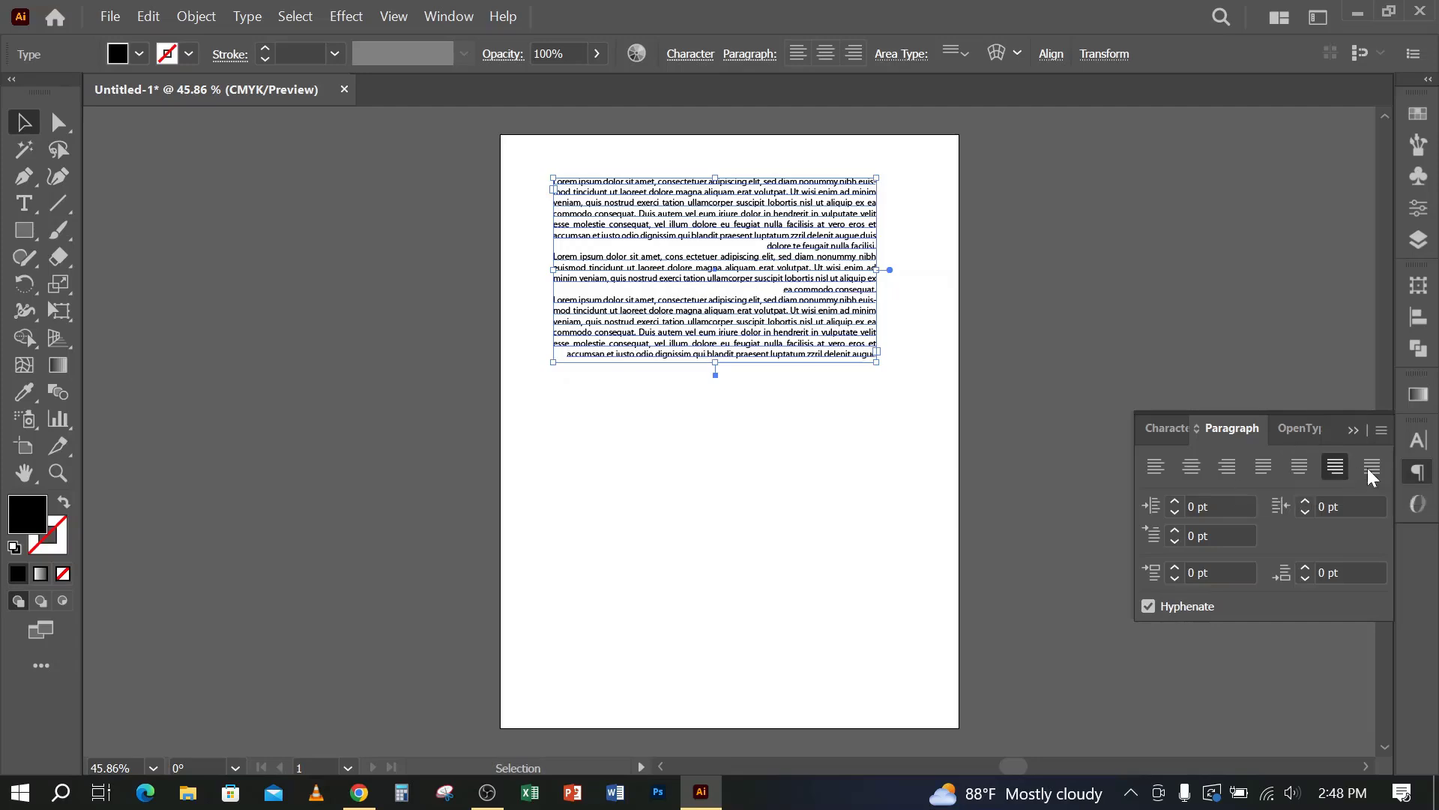
click(1371, 470)
click(1192, 470)
click(1227, 467)
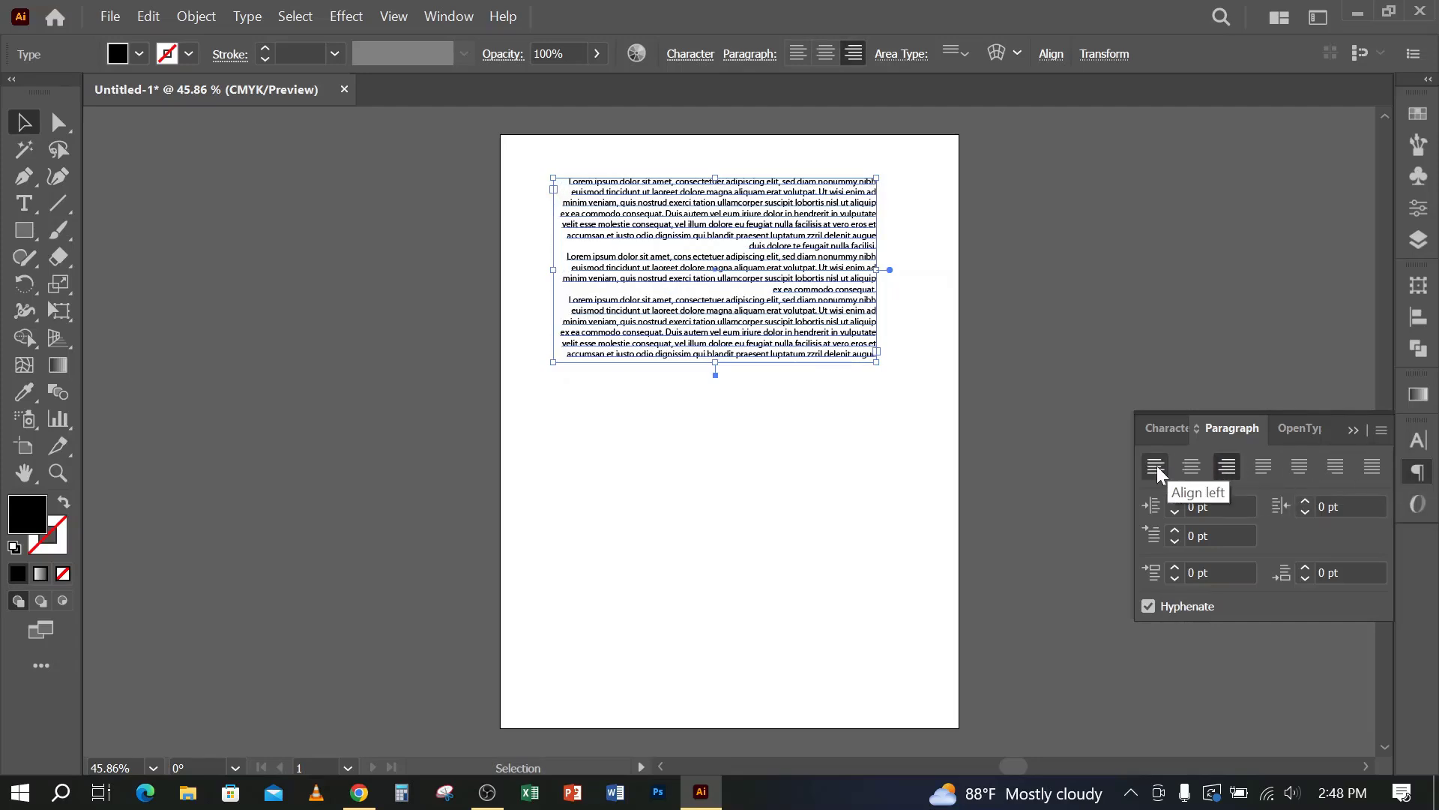
click(1156, 467)
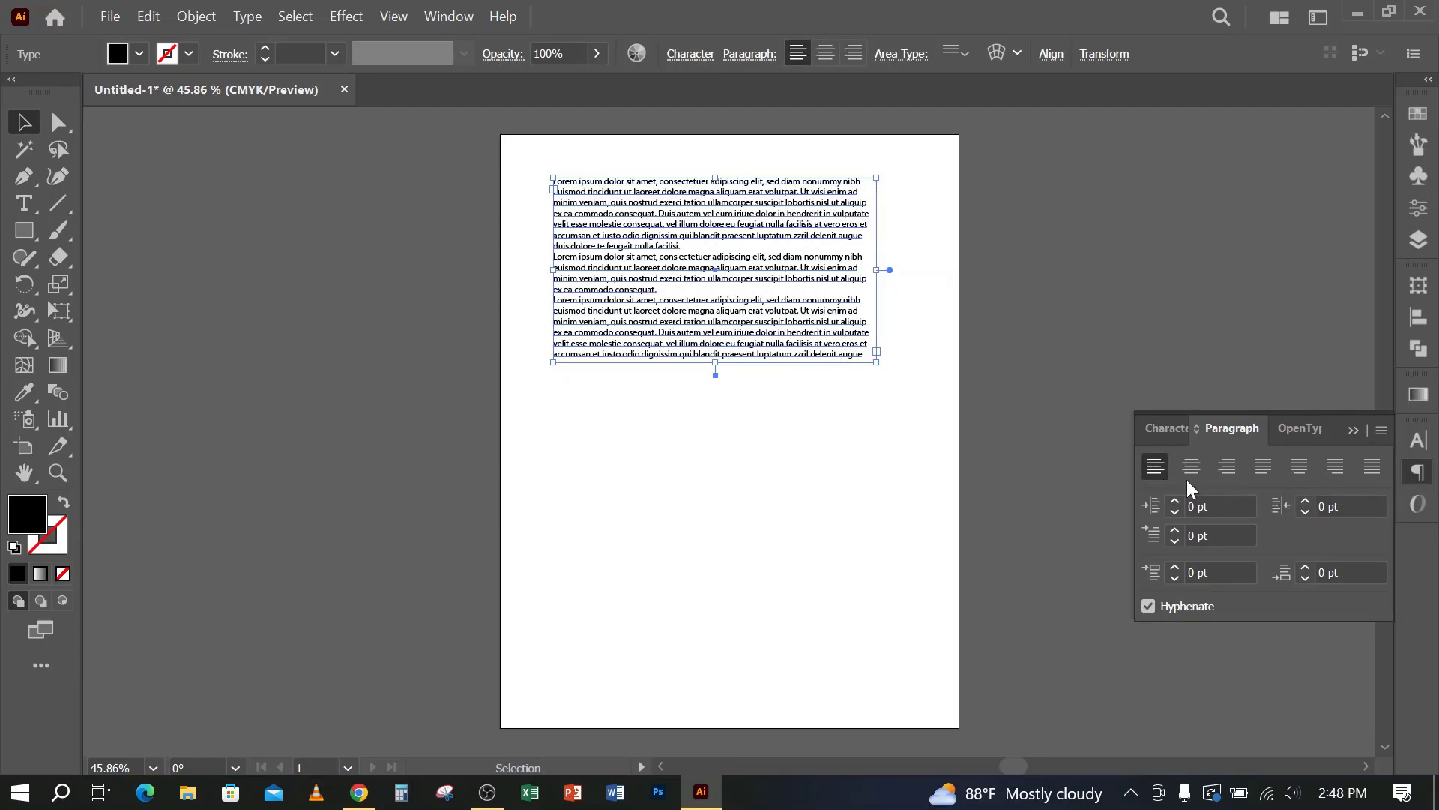
click(1263, 467)
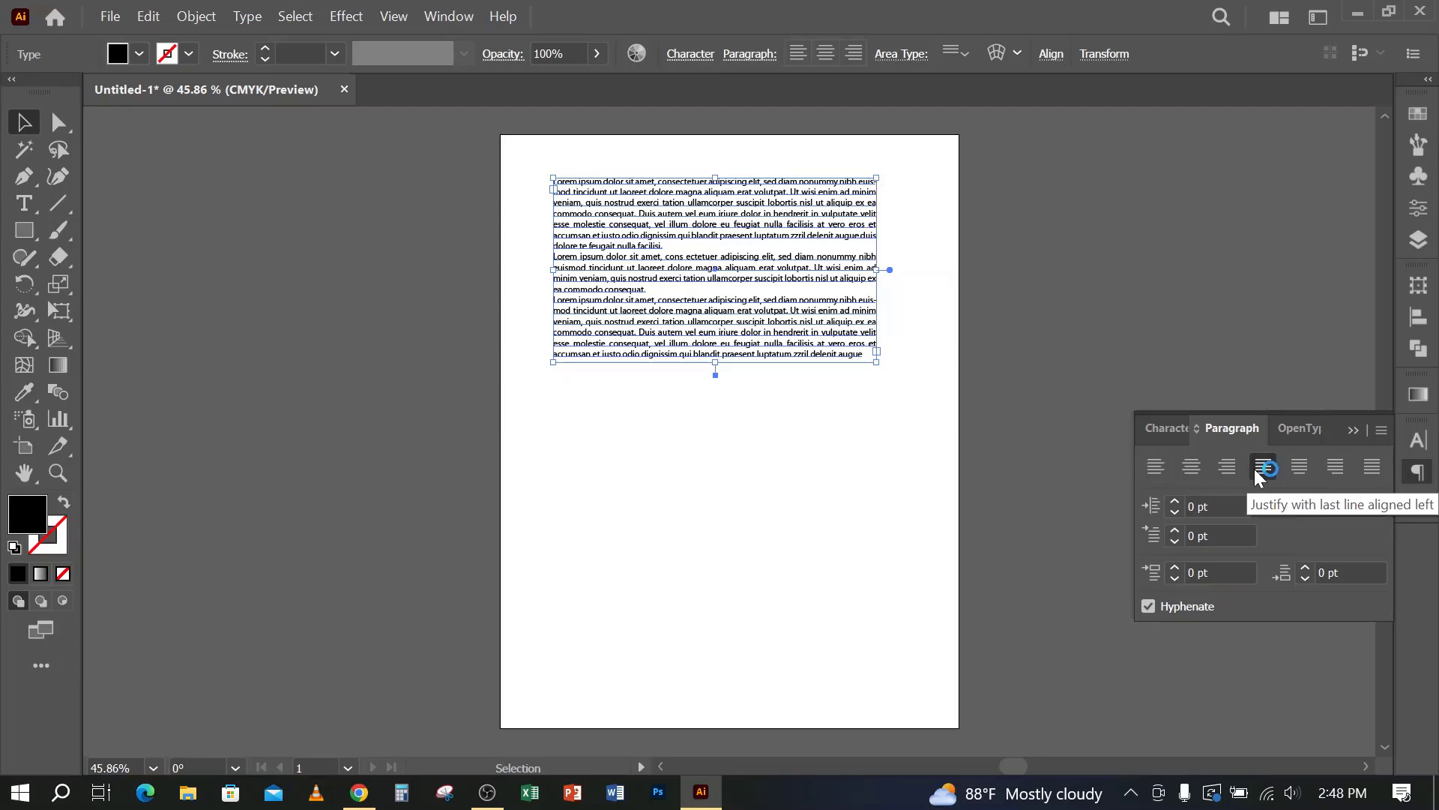
Step: Extend the placeholder text frame downward to just past the middle of the page
click(1043, 354)
click(733, 343)
drag(715, 362, 716, 499)
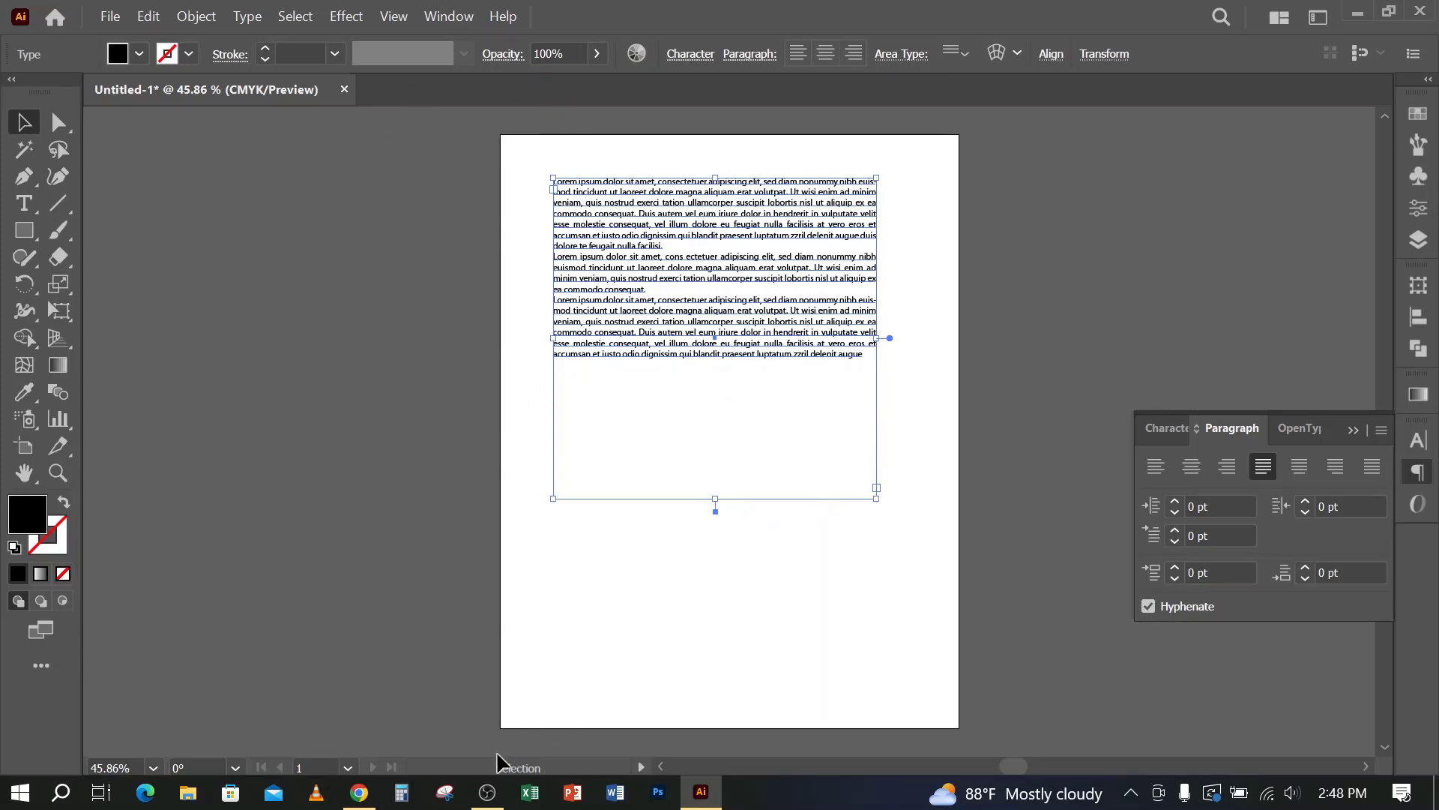
Step: Switch to Chrome, close the flyer photo and examine the food flyer designs posted in the Facebook group
click(359, 793)
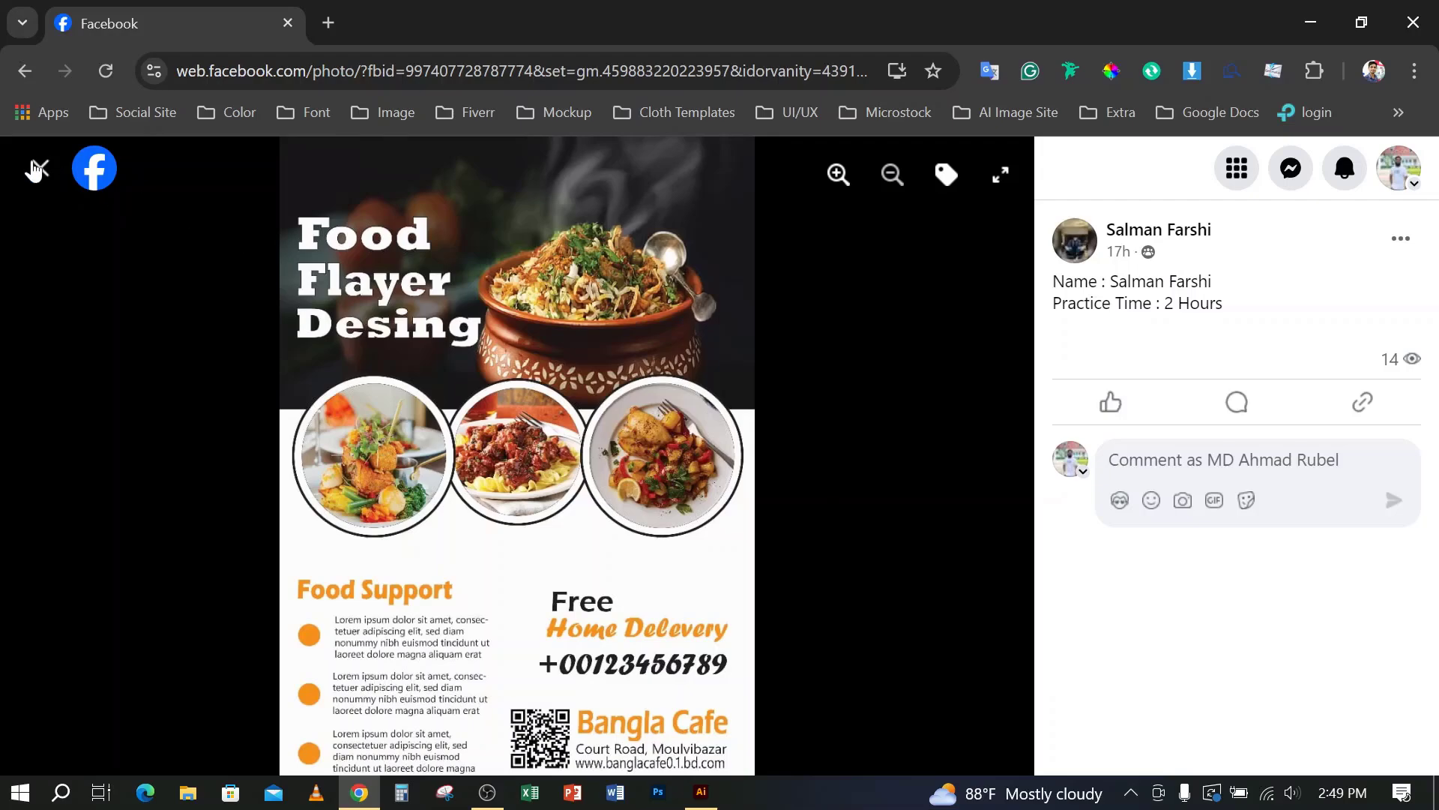
click(38, 169)
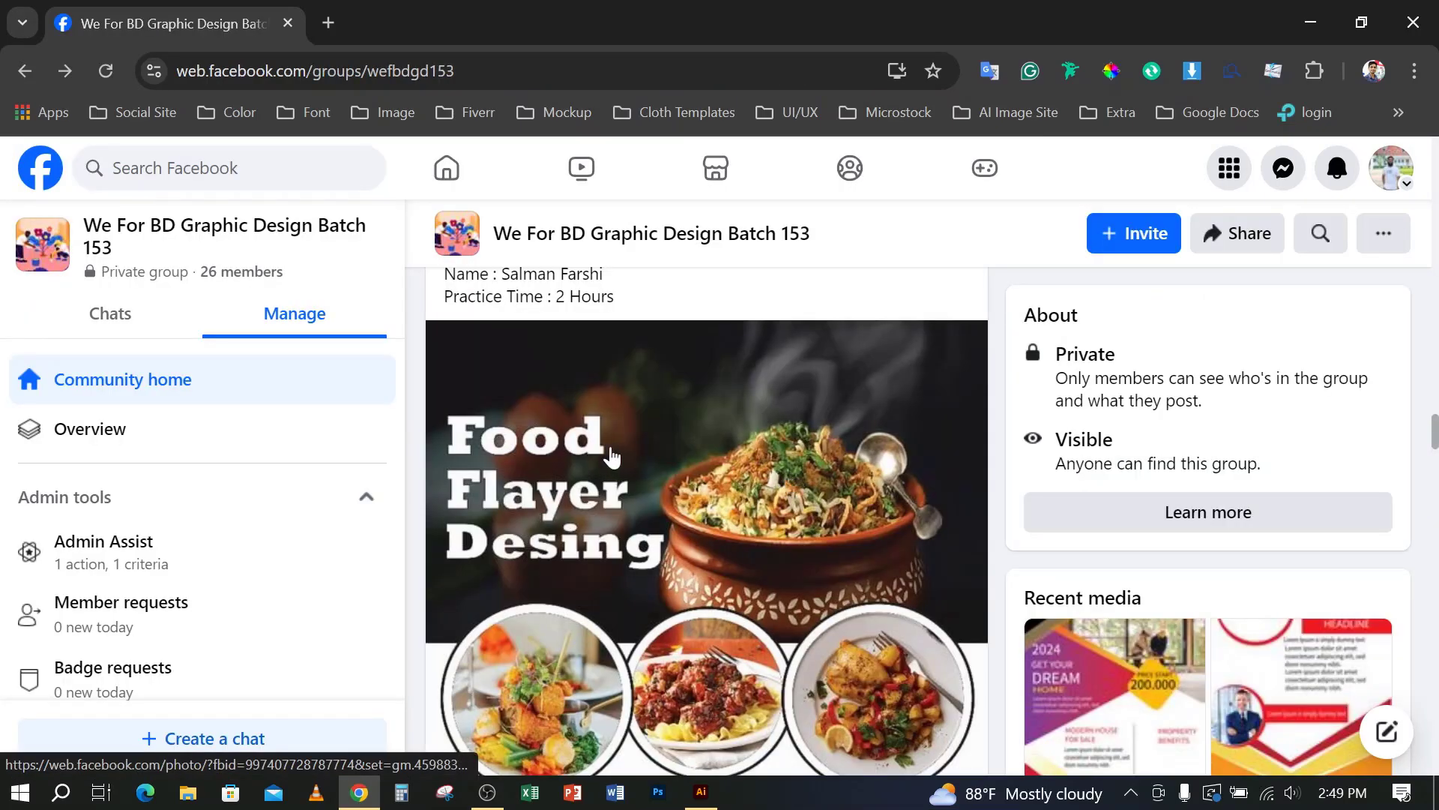
scroll(461, 532, down, 10)
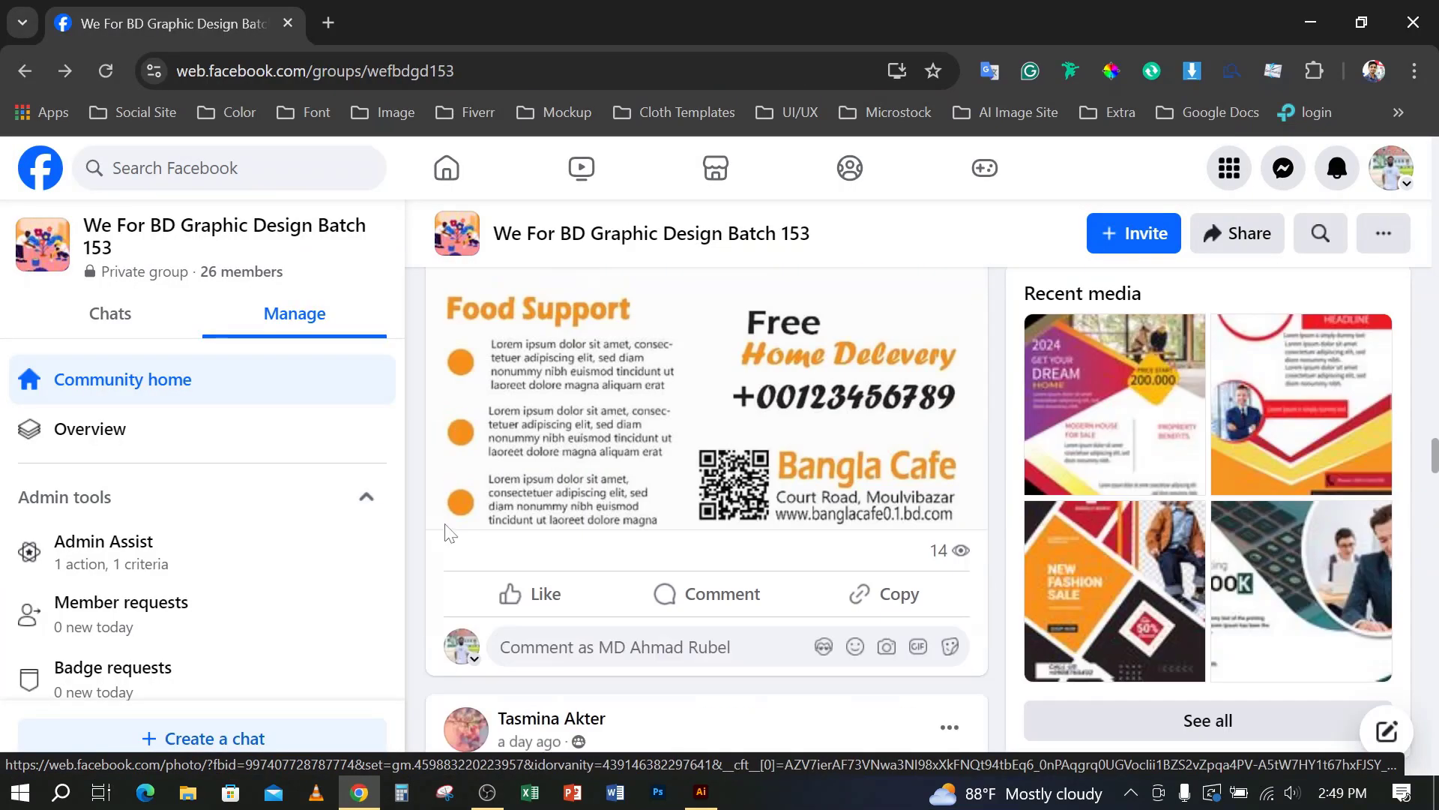
scroll(443, 523, down, 14)
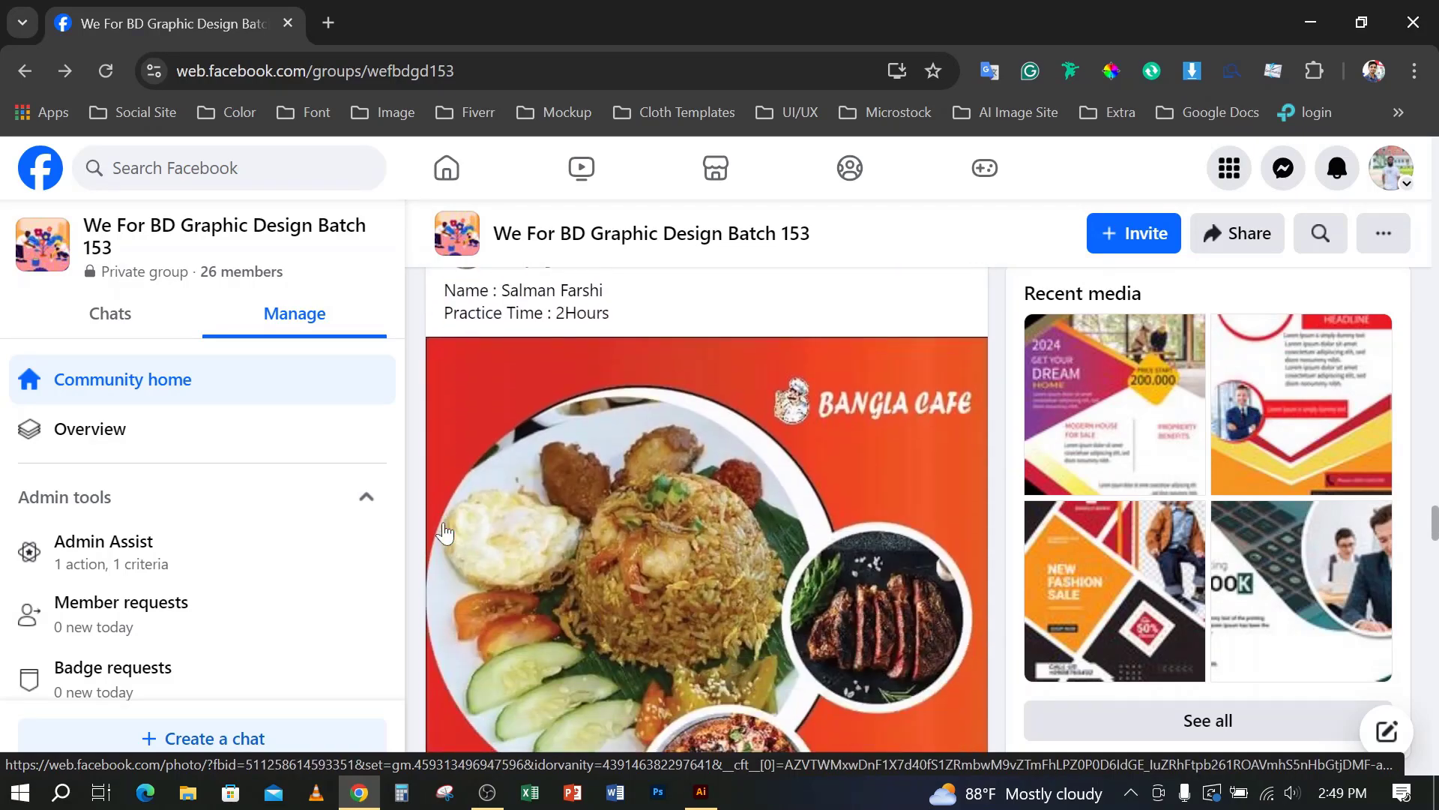
scroll(444, 532, down, 5)
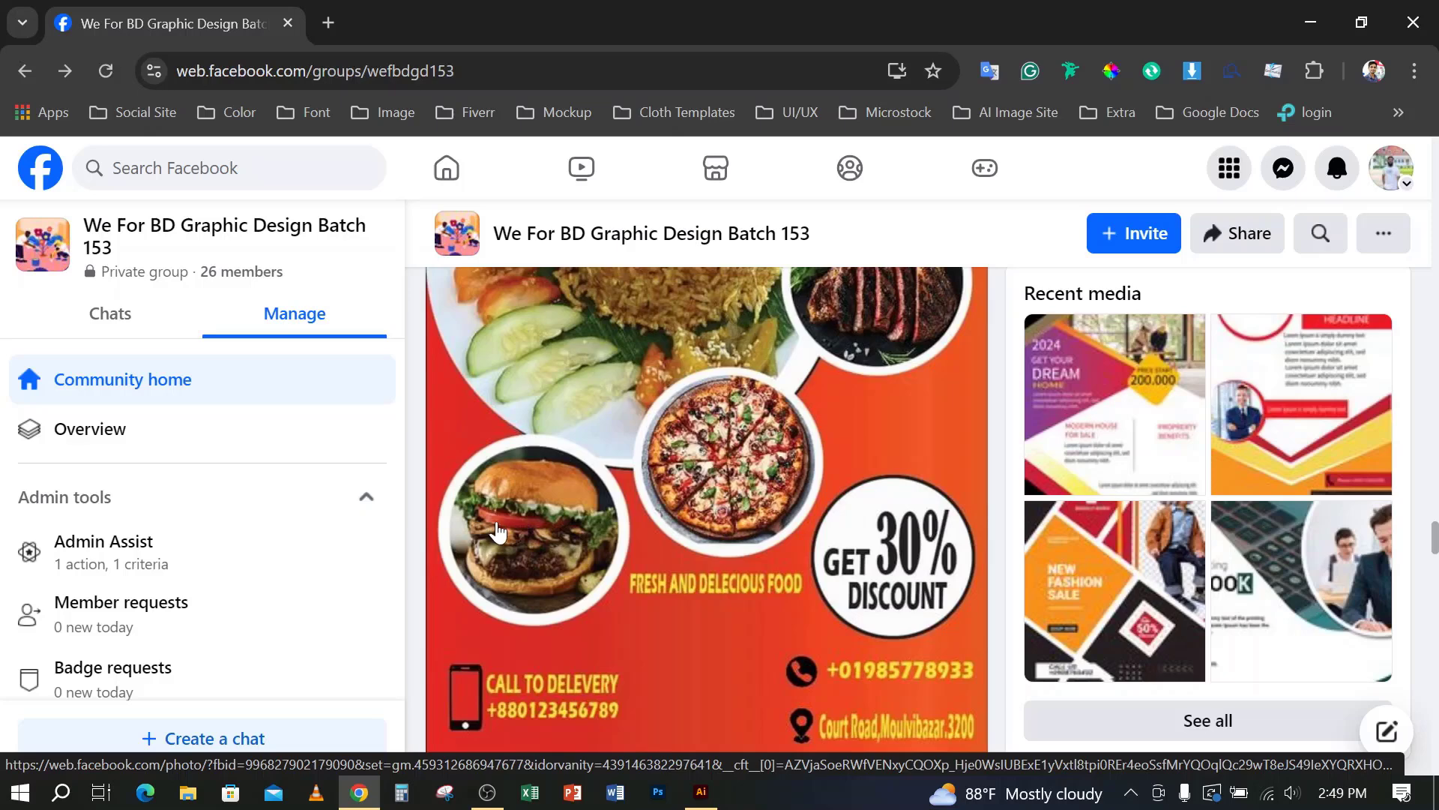
Step: Switch back to Illustrator and move the placeholder text block off the artboard to its right
click(702, 792)
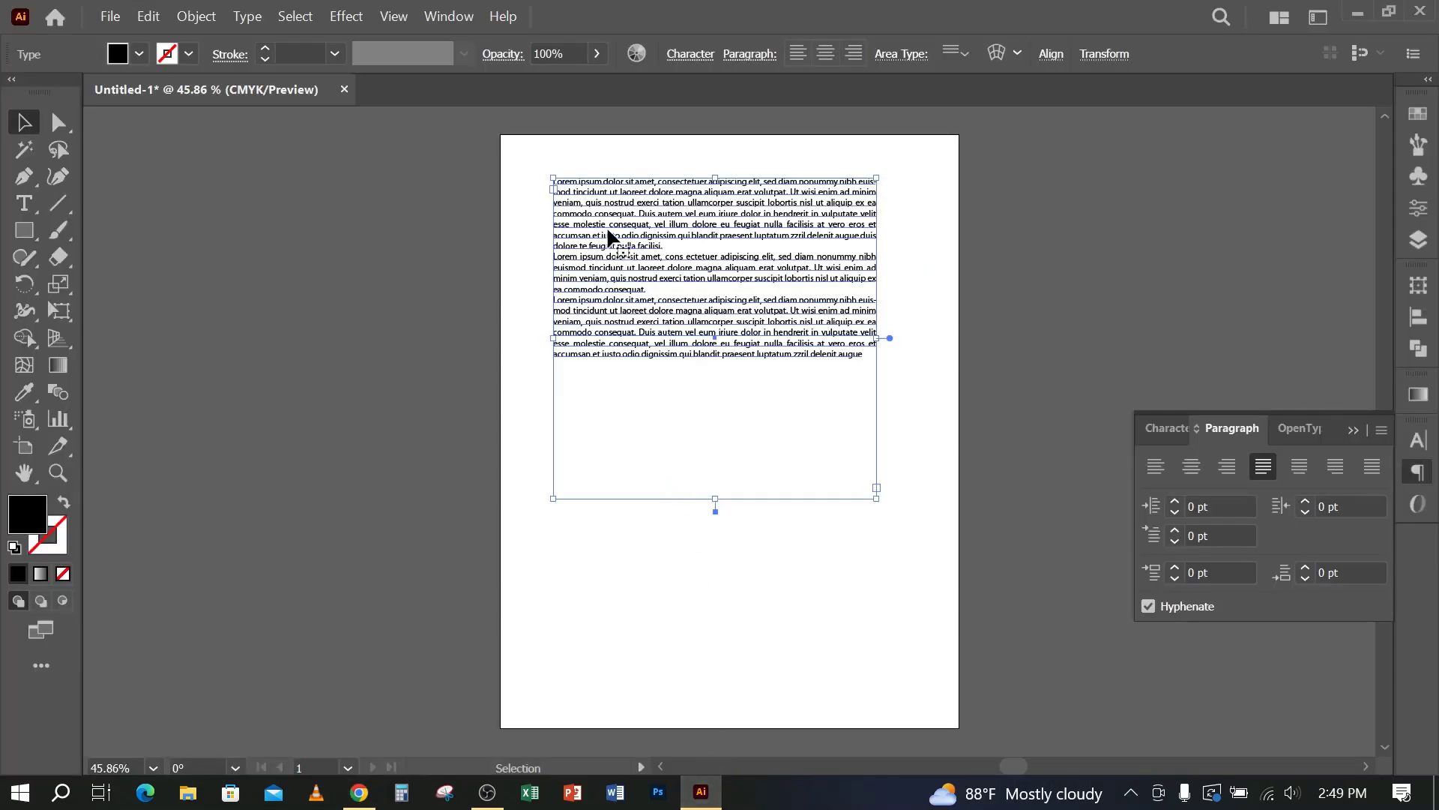
drag(601, 228, 1140, 283)
key(ctrl+equal)
key(ctrl+equal)
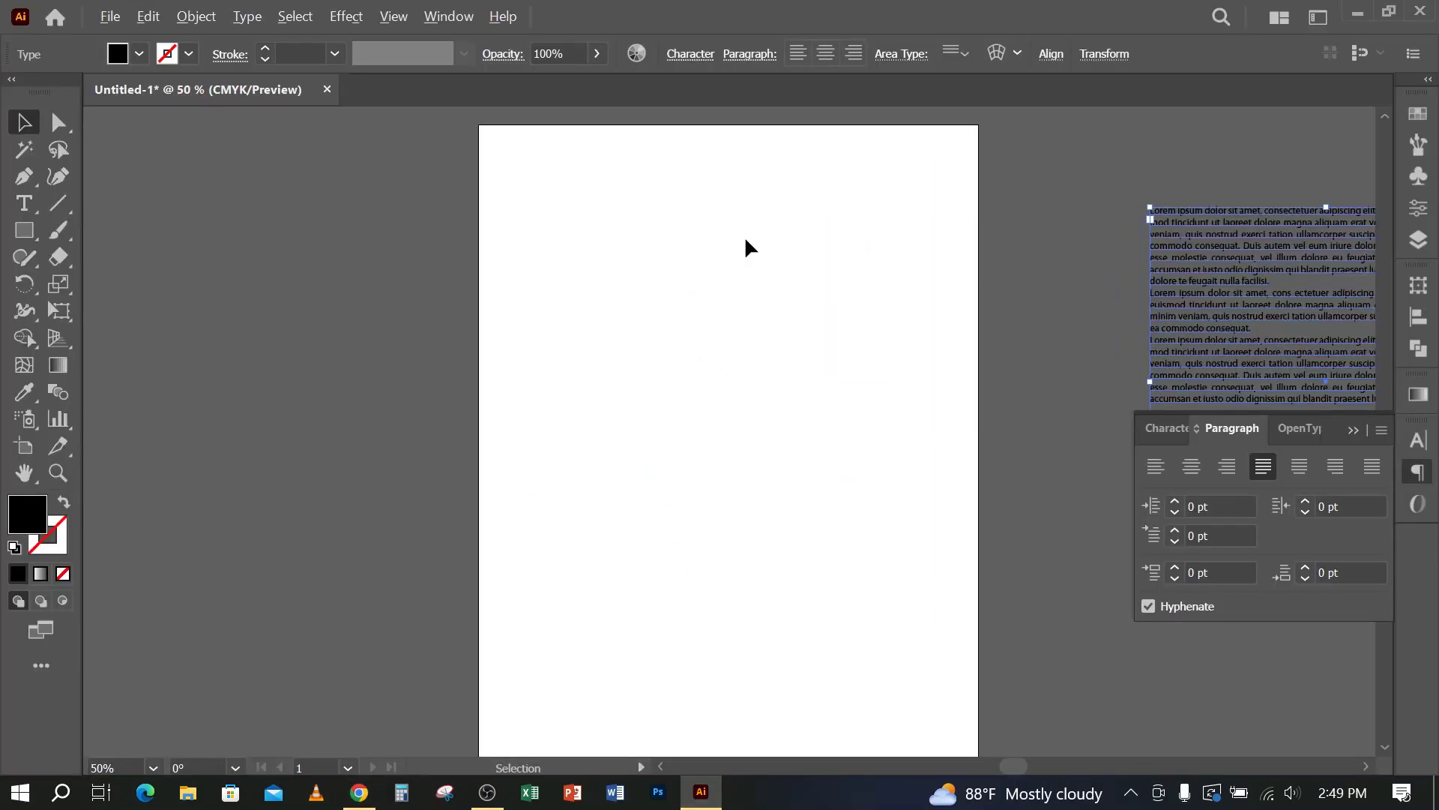
Step: Draw a large black circle on the artboard with the Ellipse tool
click(25, 231)
click(98, 283)
drag(347, 289, 687, 525)
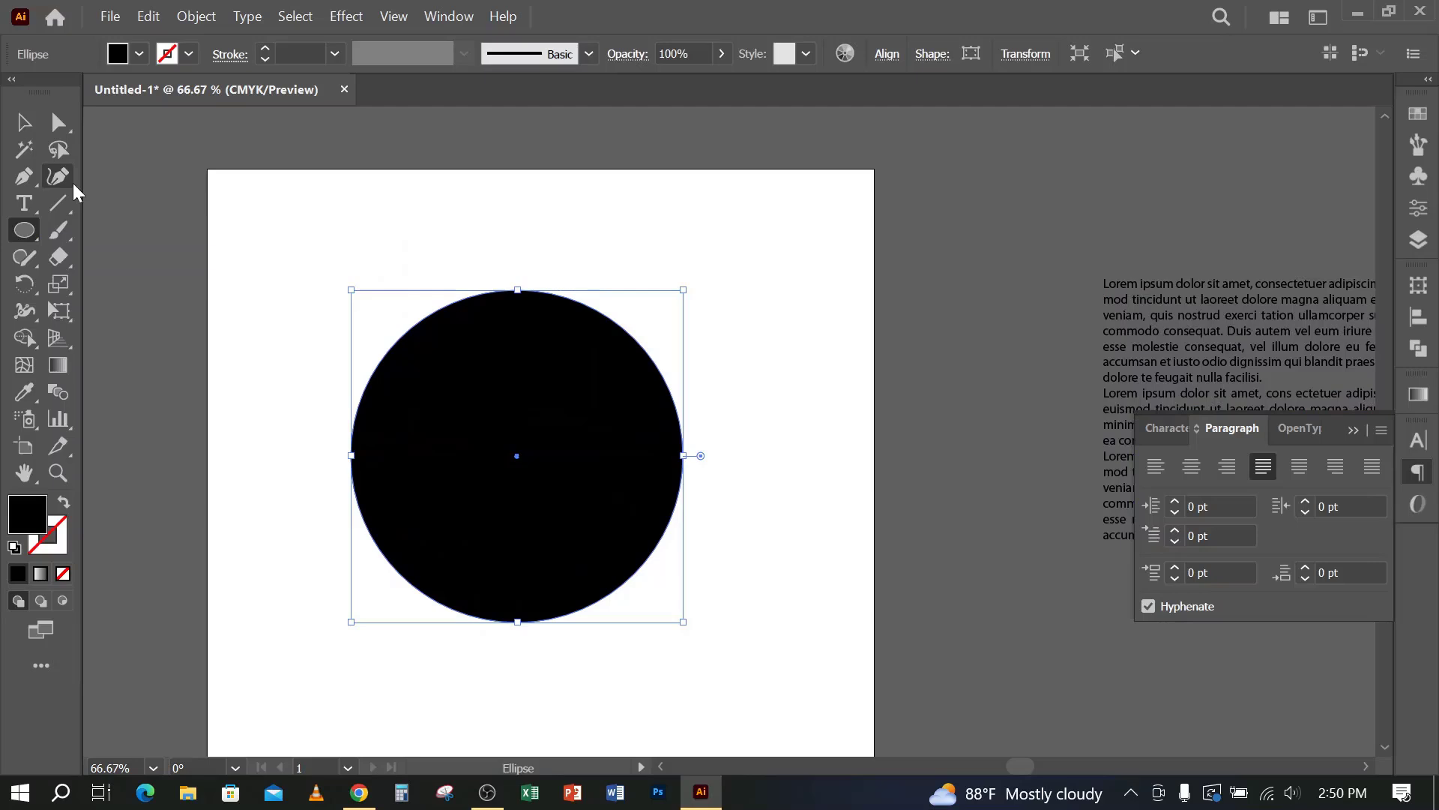
Step: Draw a small rectangle overlapping the circle's upper-left edge and fill it with red
click(22, 234)
click(90, 232)
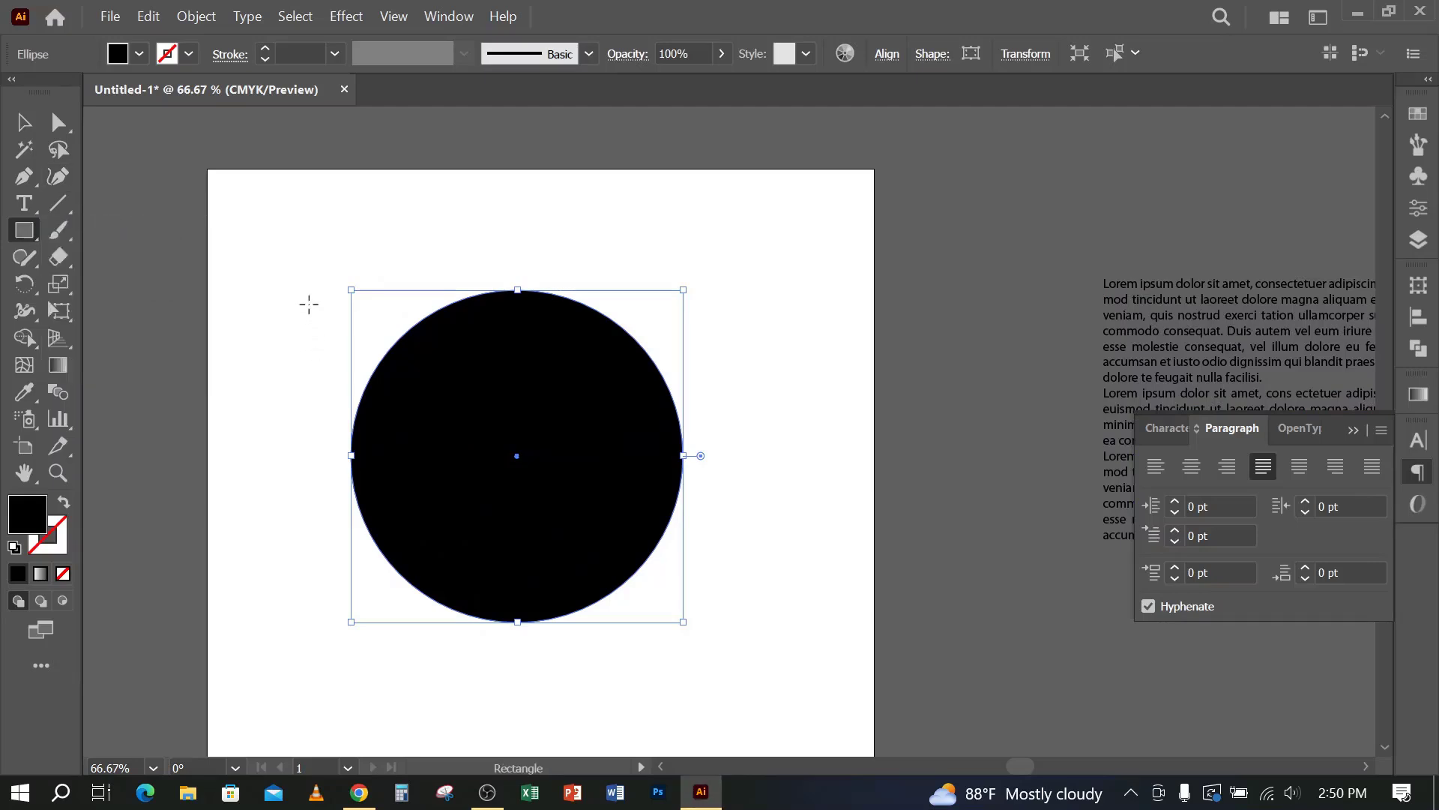
drag(309, 303, 468, 368)
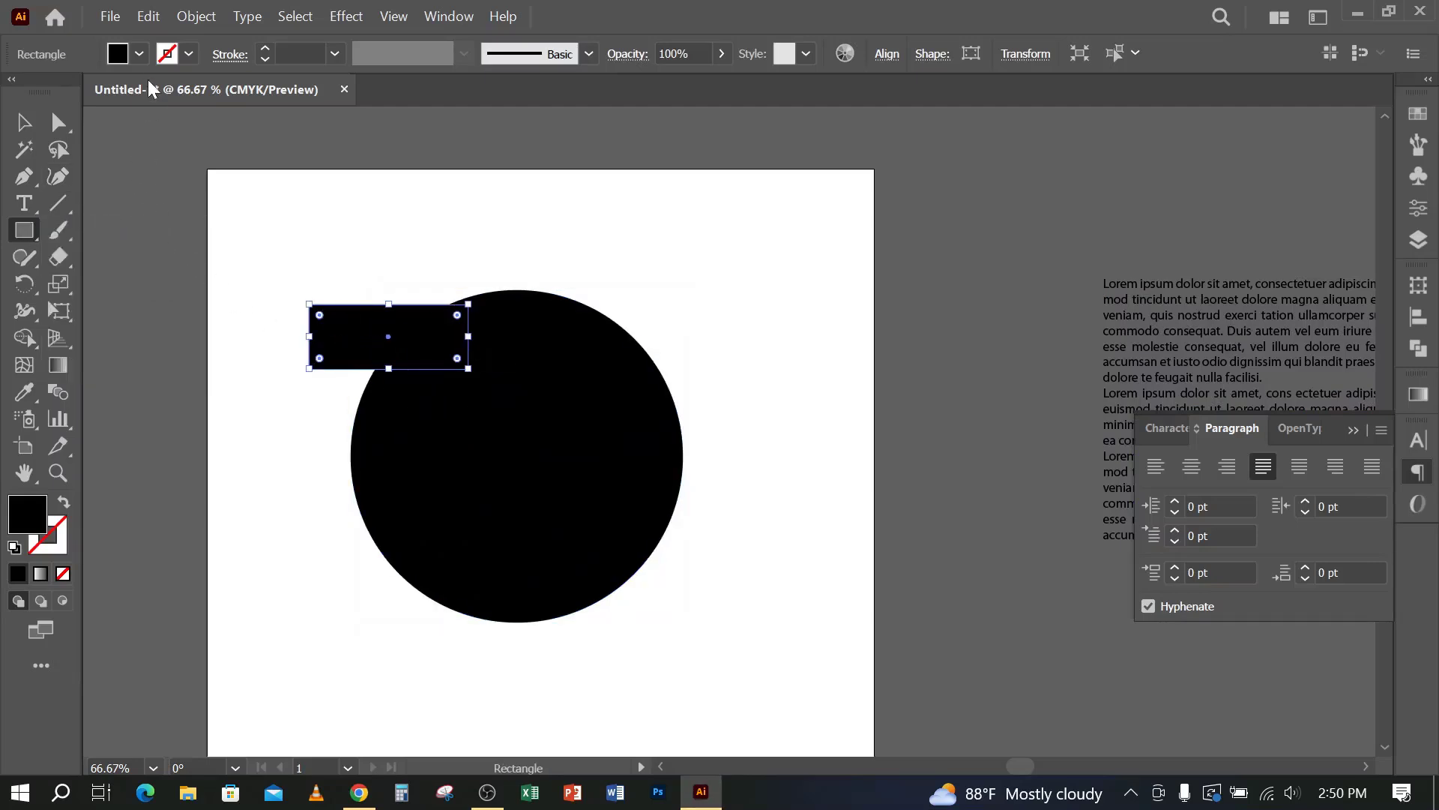
click(138, 55)
click(78, 91)
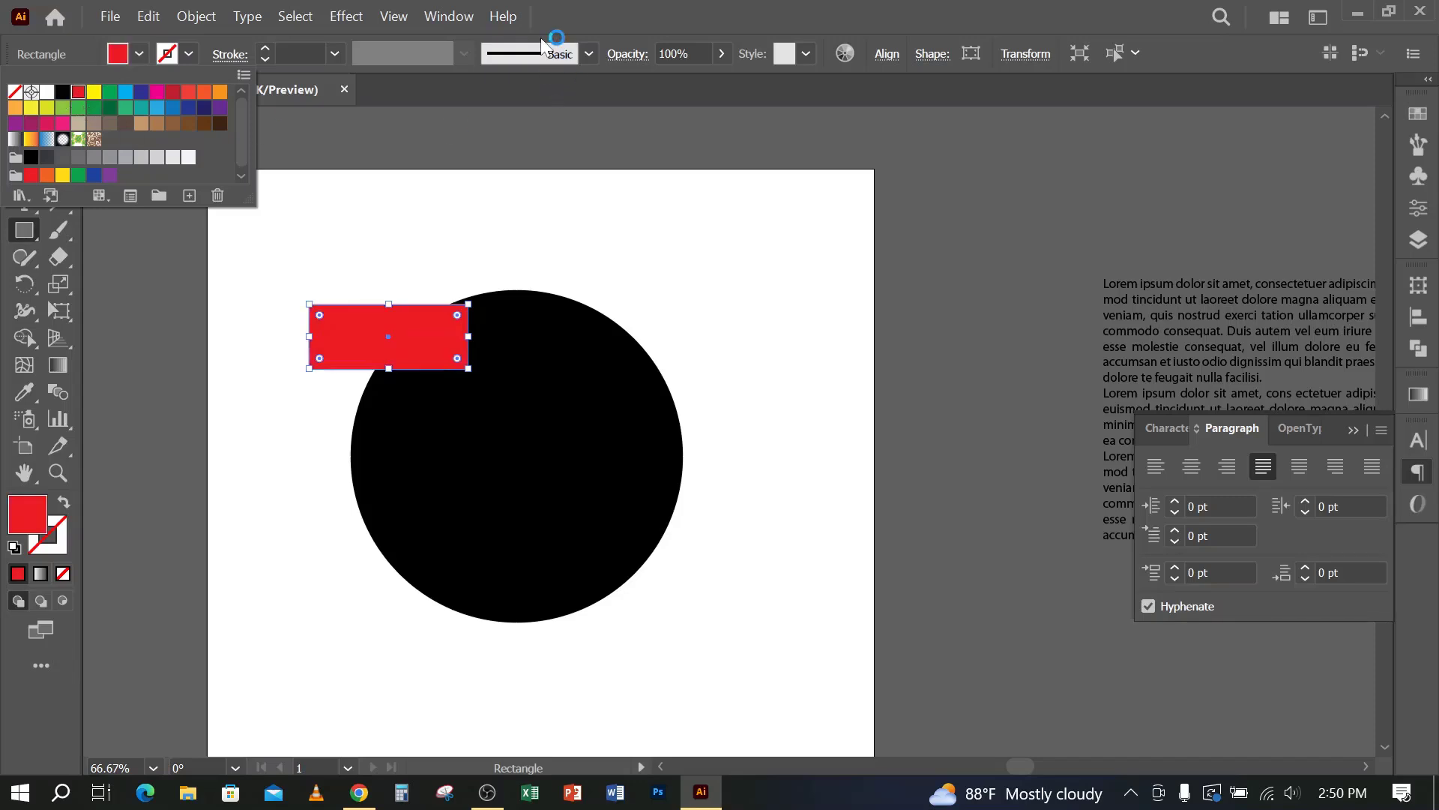
key(Escape)
Step: Round the red rectangle's upper-right and lower-left corners together to about 34.9 pt
click(27, 127)
click(417, 457)
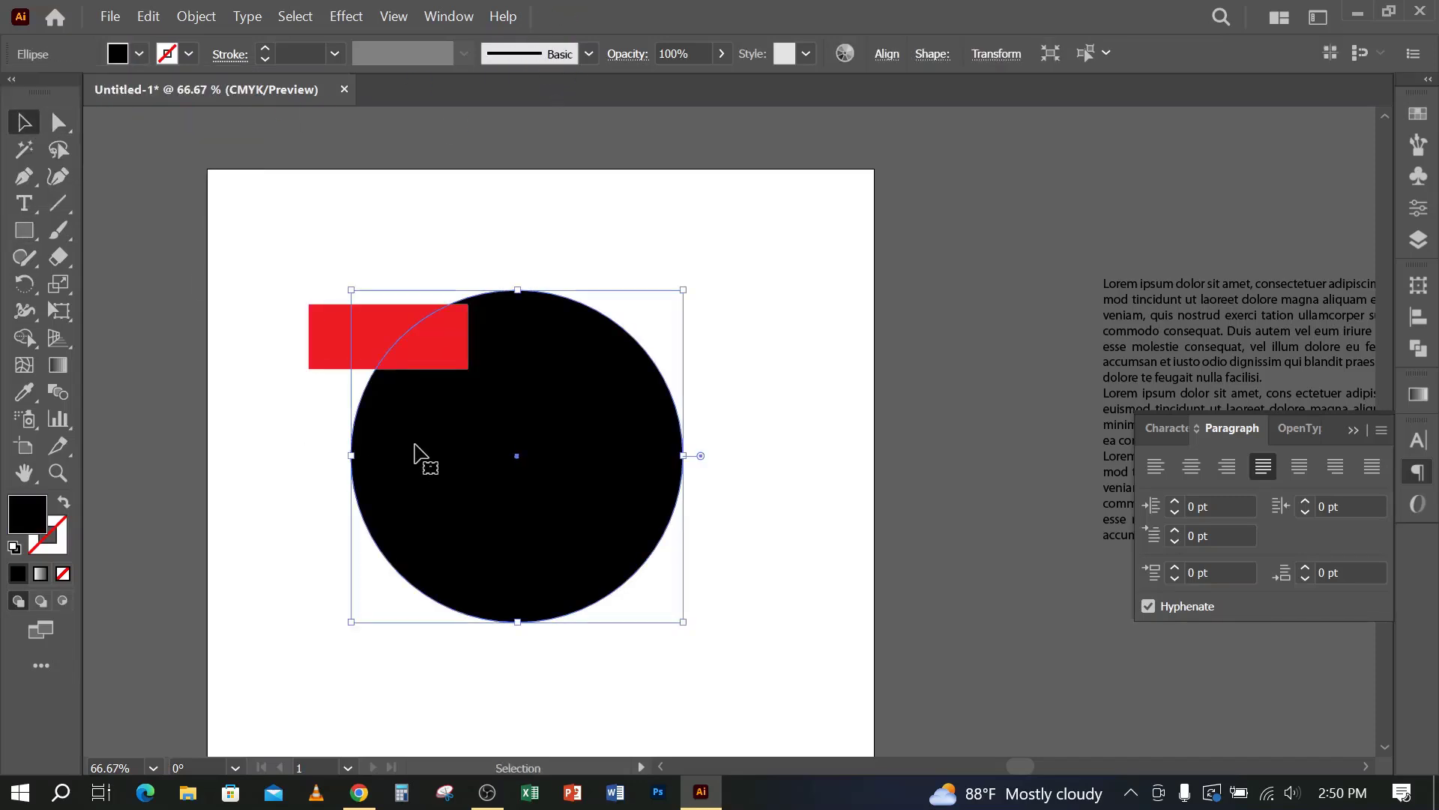
scroll(440, 353, up, 2)
drag(386, 415, 521, 392)
click(387, 330)
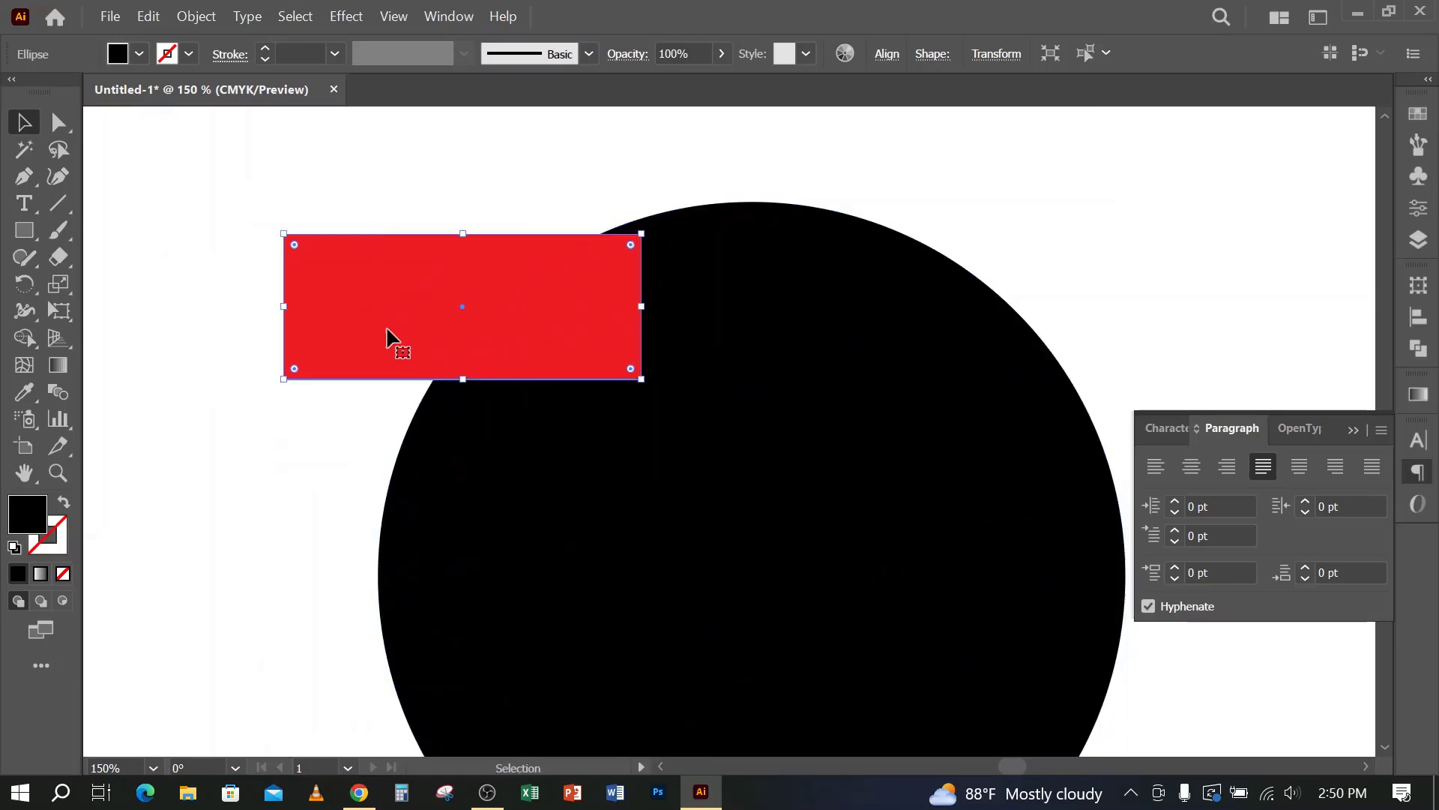
click(165, 284)
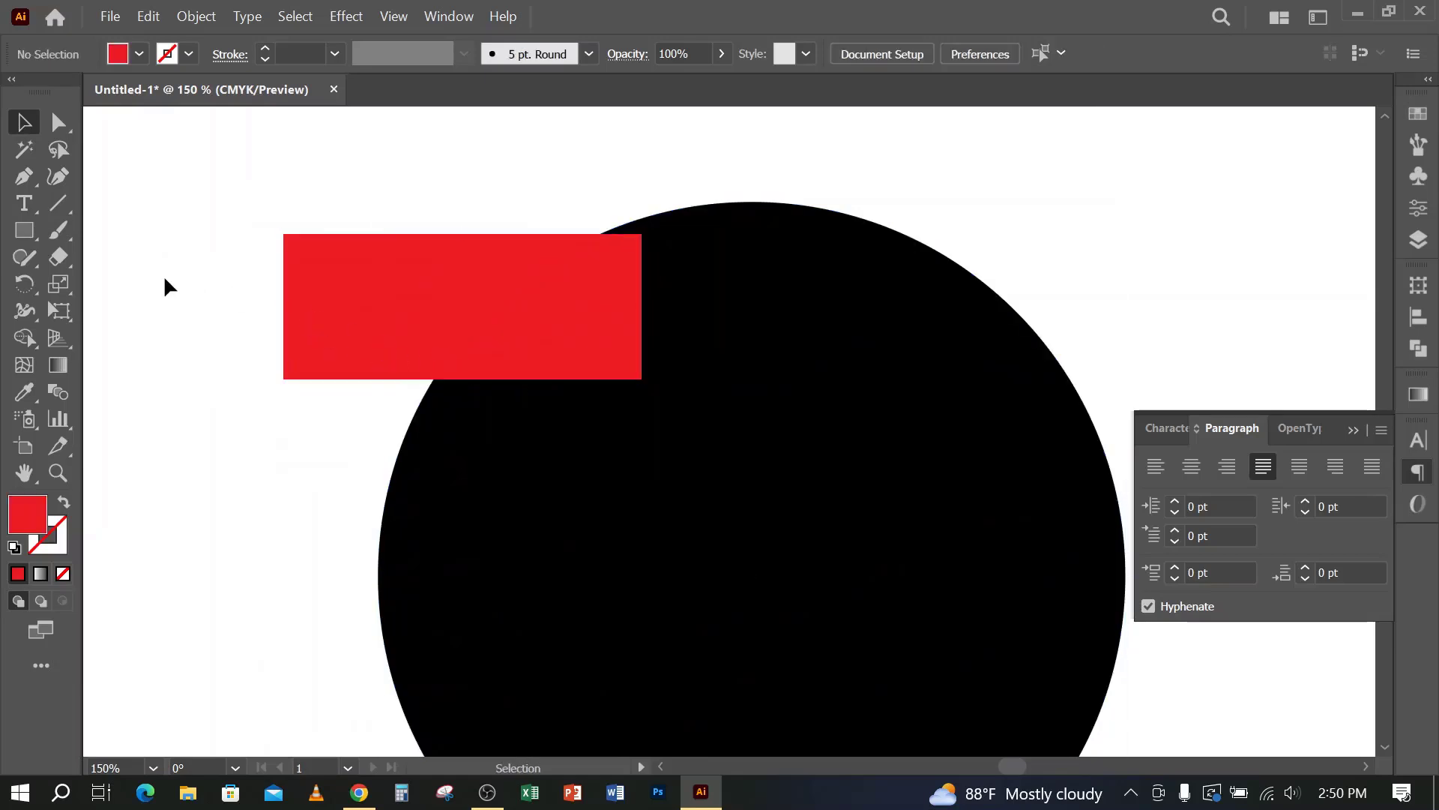
click(66, 125)
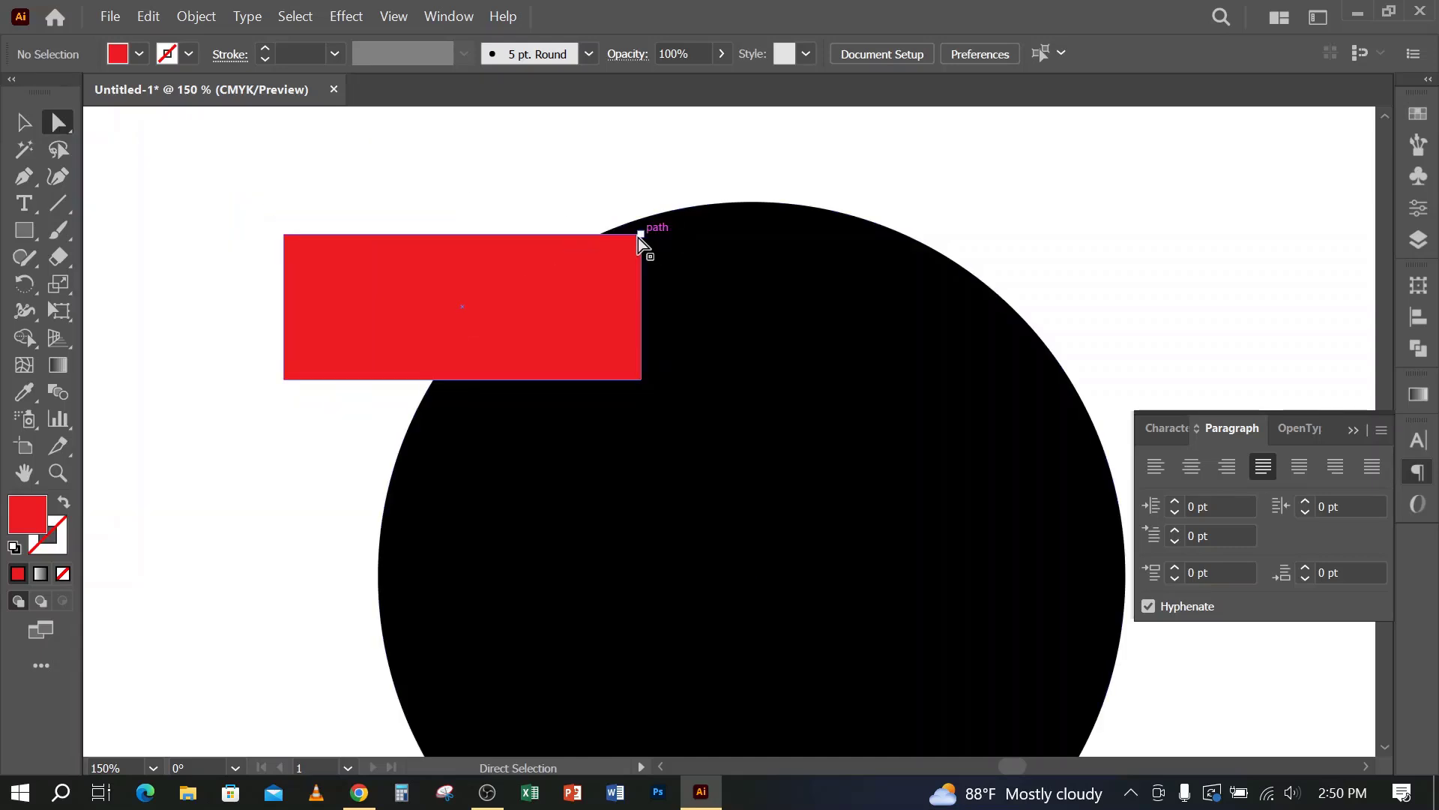
drag(637, 237, 642, 236)
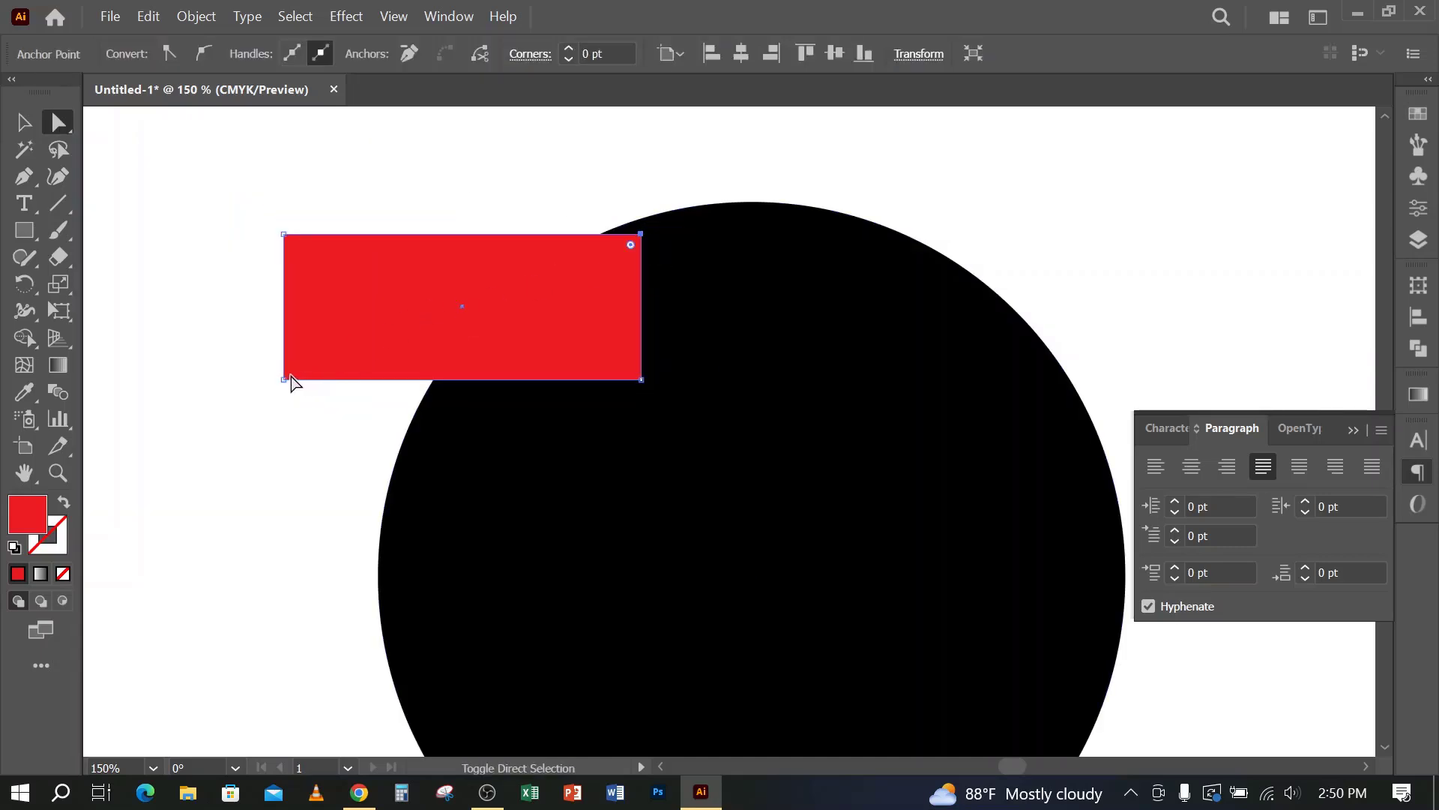
shift+click(284, 379)
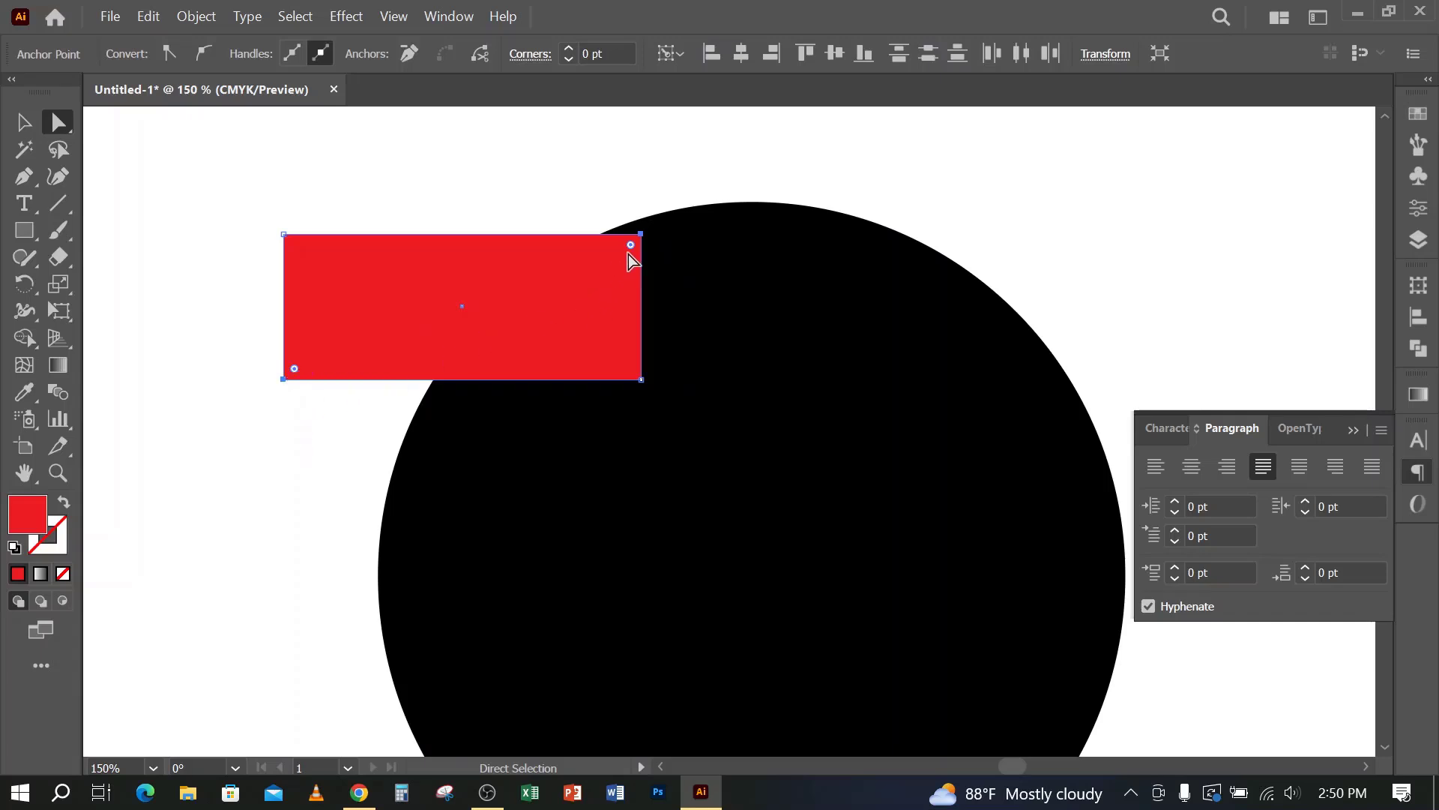
drag(630, 245, 534, 303)
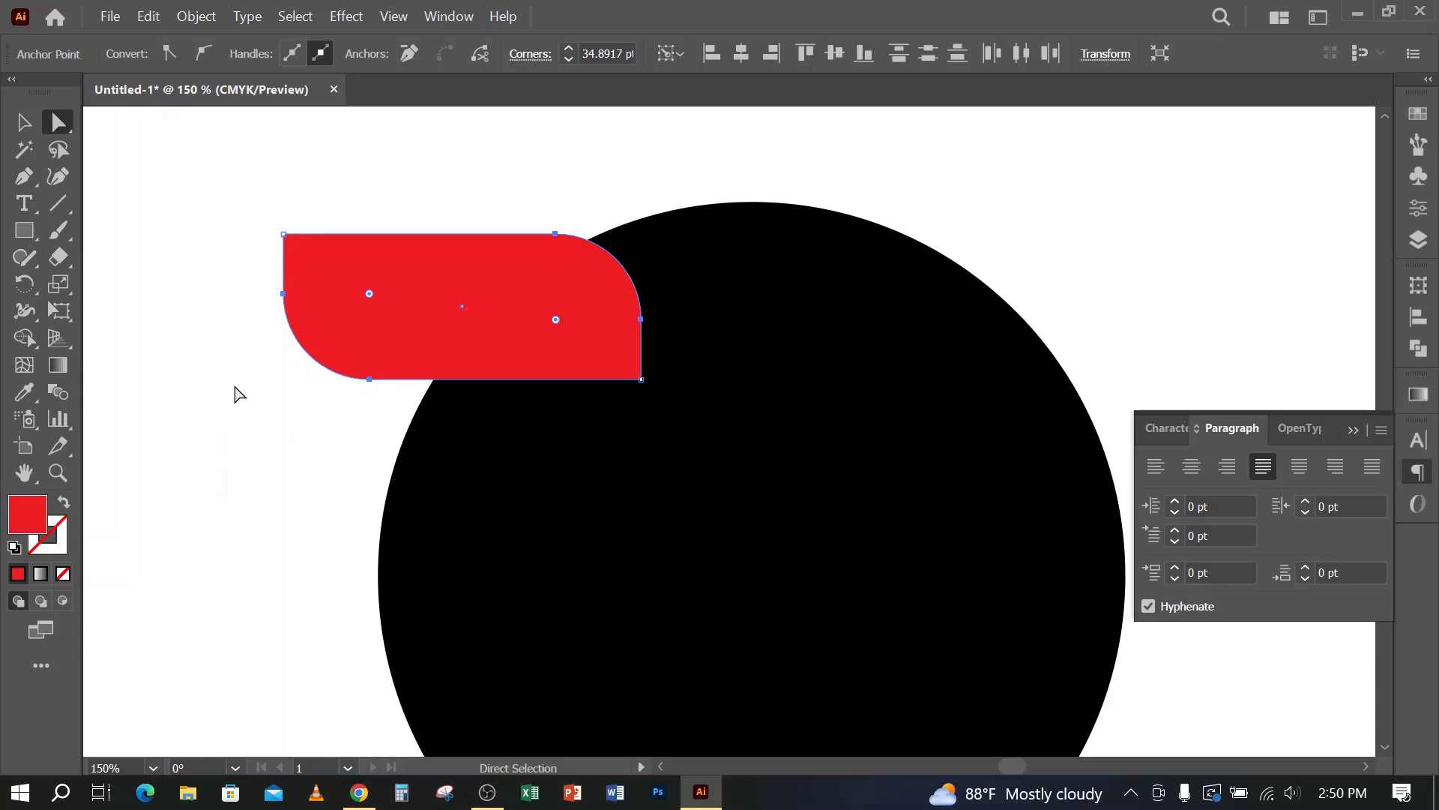
Step: Try to adjust the red rectangle's upper-left corner, and undo the corner rounding
click(283, 235)
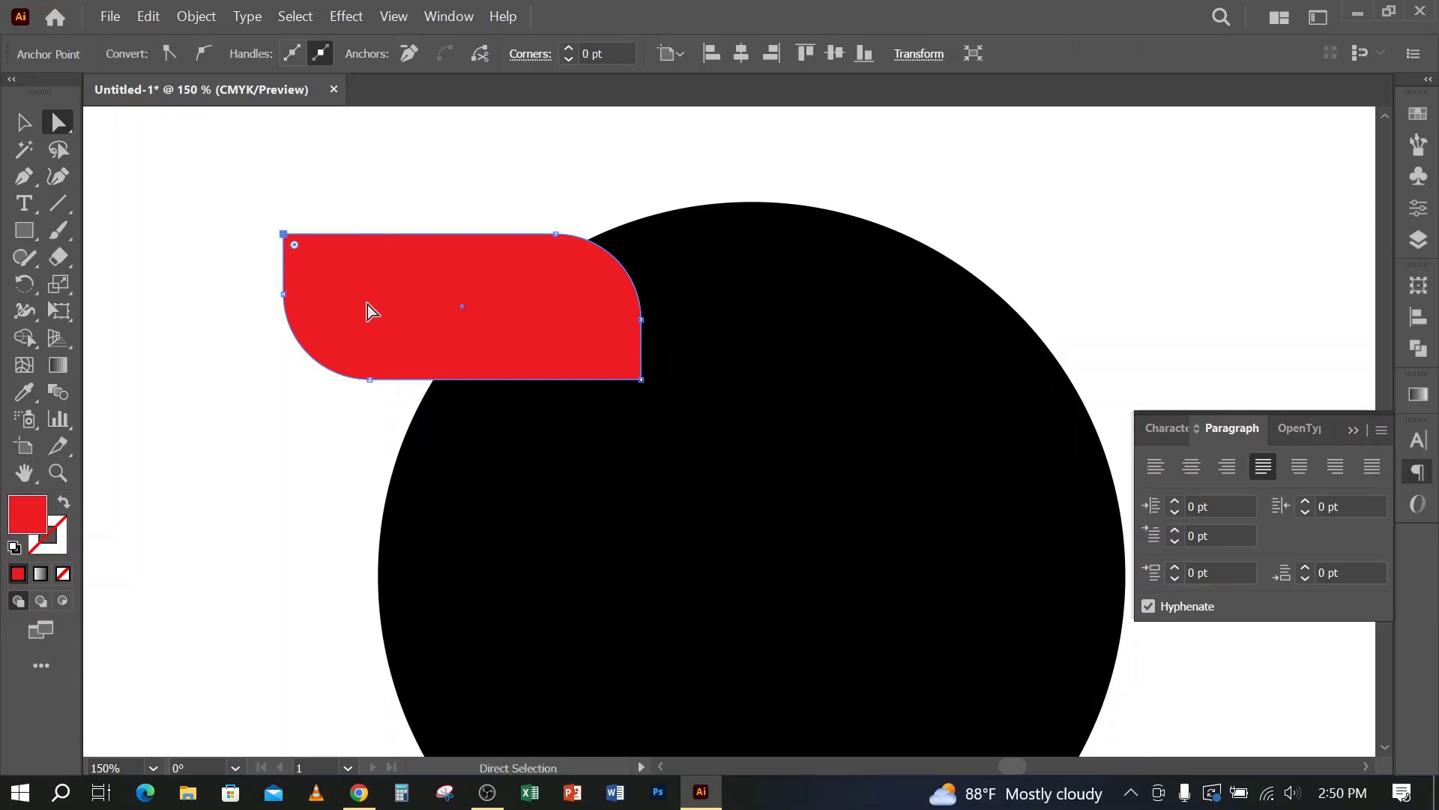
drag(294, 245, 269, 219)
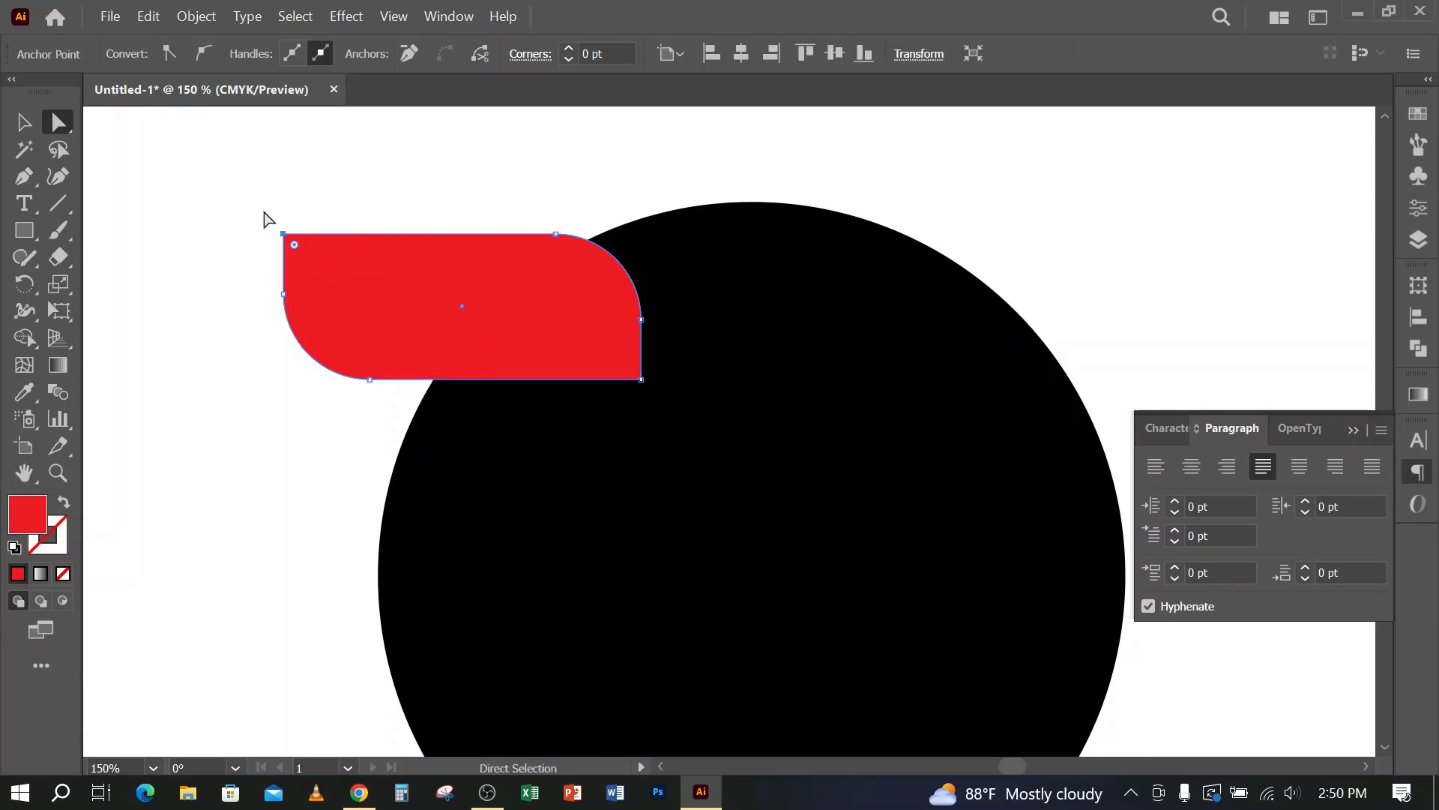
key(ctrl+z)
key(ctrl+z)
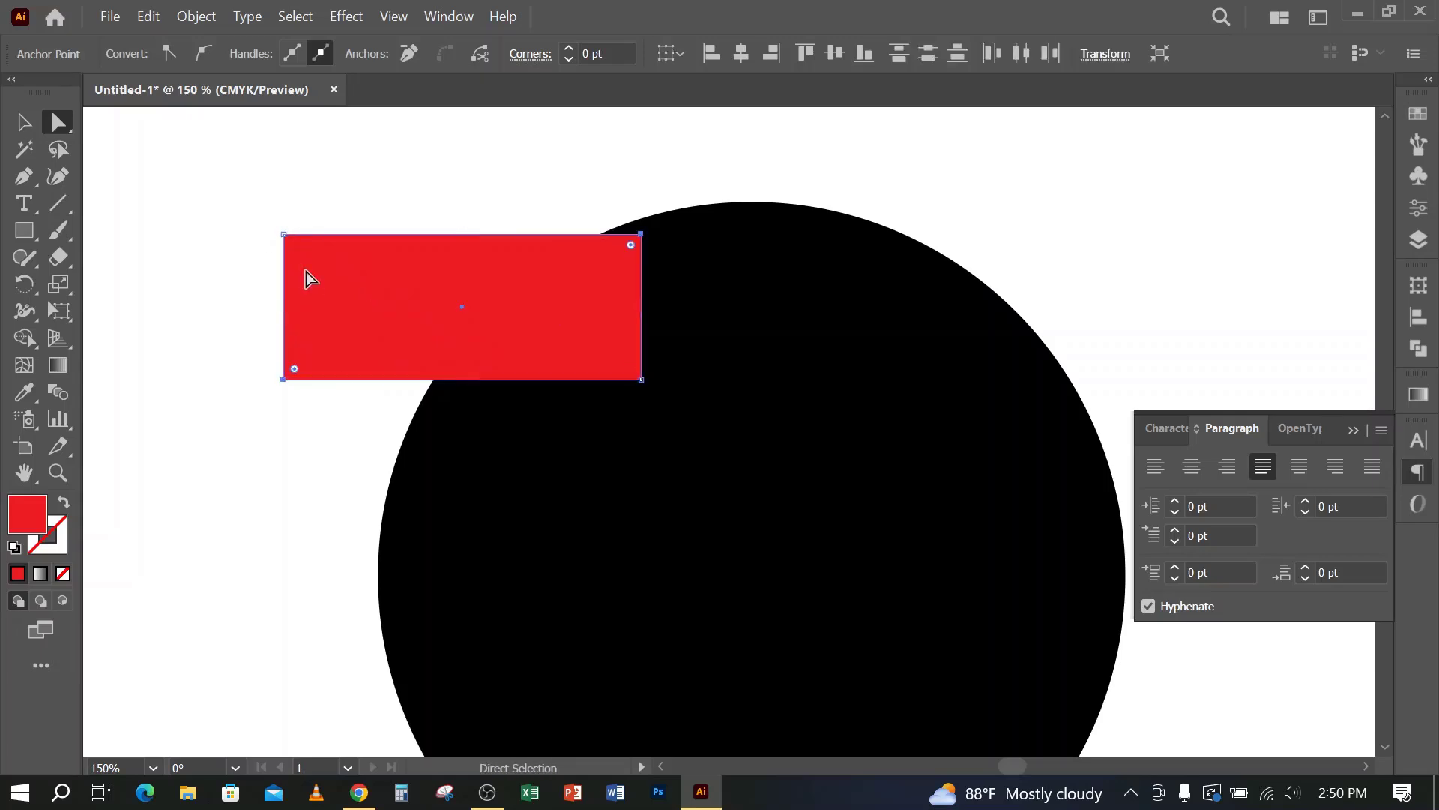
Step: Round the red rectangle's upper-left and lower-right corners together, leaving the other two corners square, and deselect it
click(284, 235)
shift+click(739, 466)
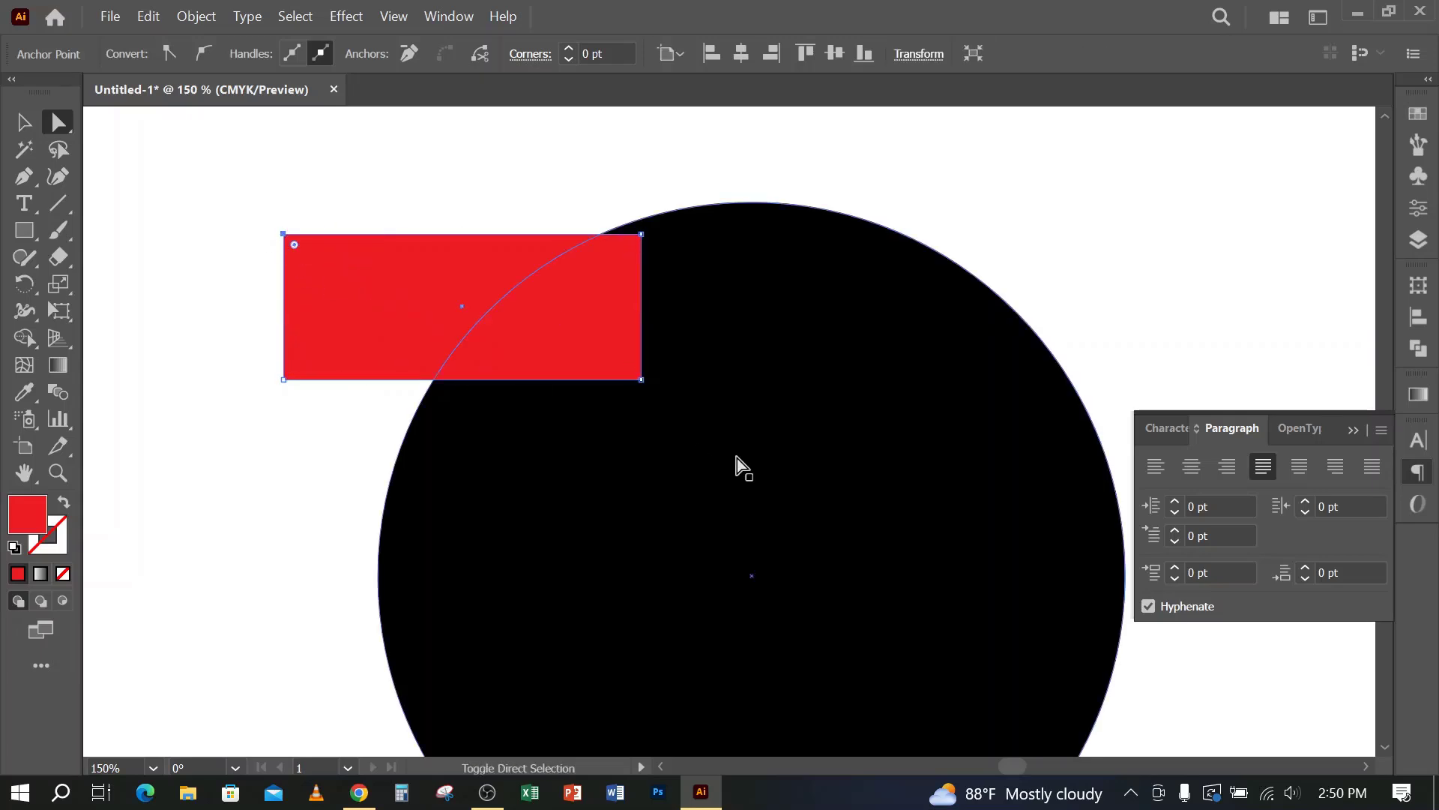
shift+click(641, 380)
drag(295, 246, 337, 289)
click(26, 124)
click(219, 248)
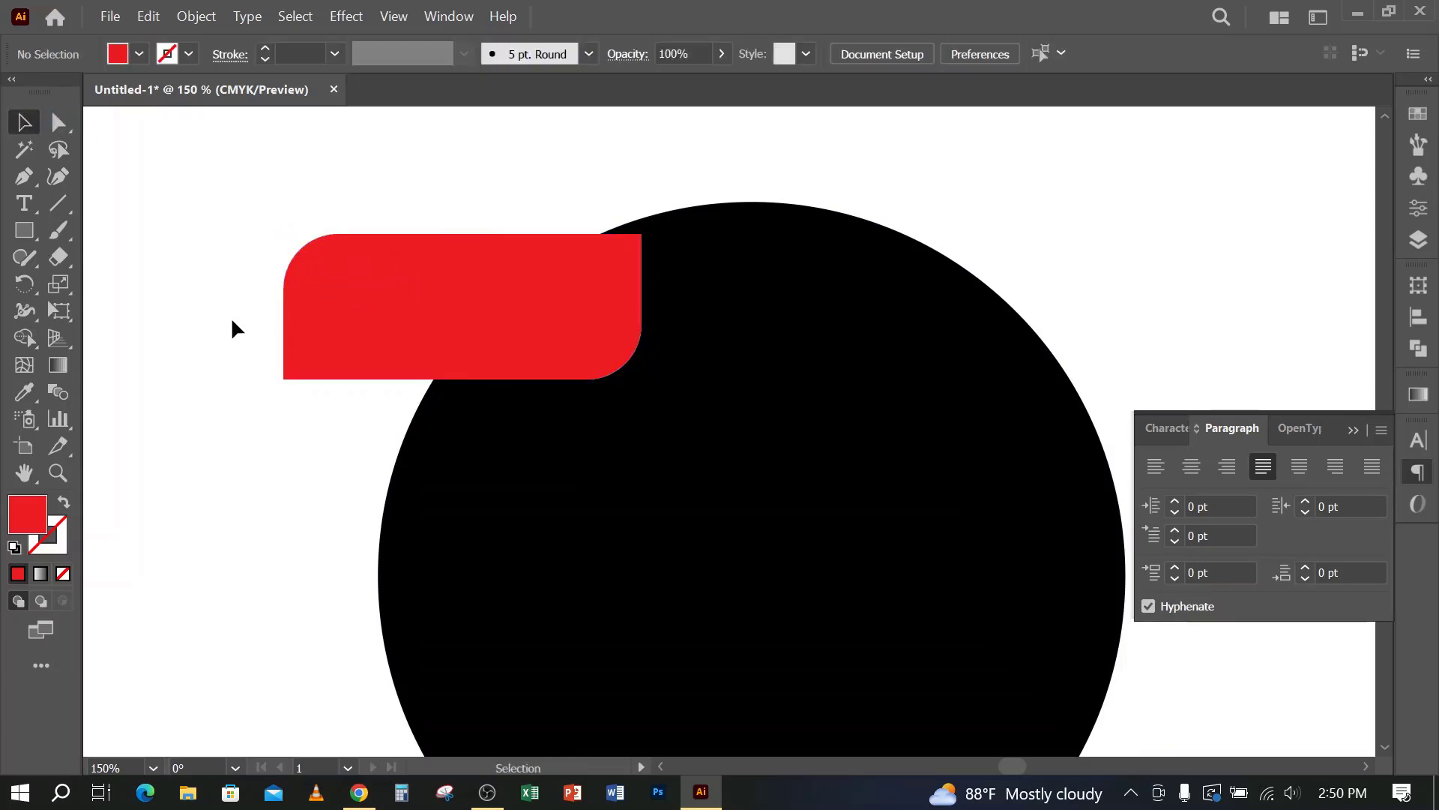
alt+scroll(267, 330, down, 2)
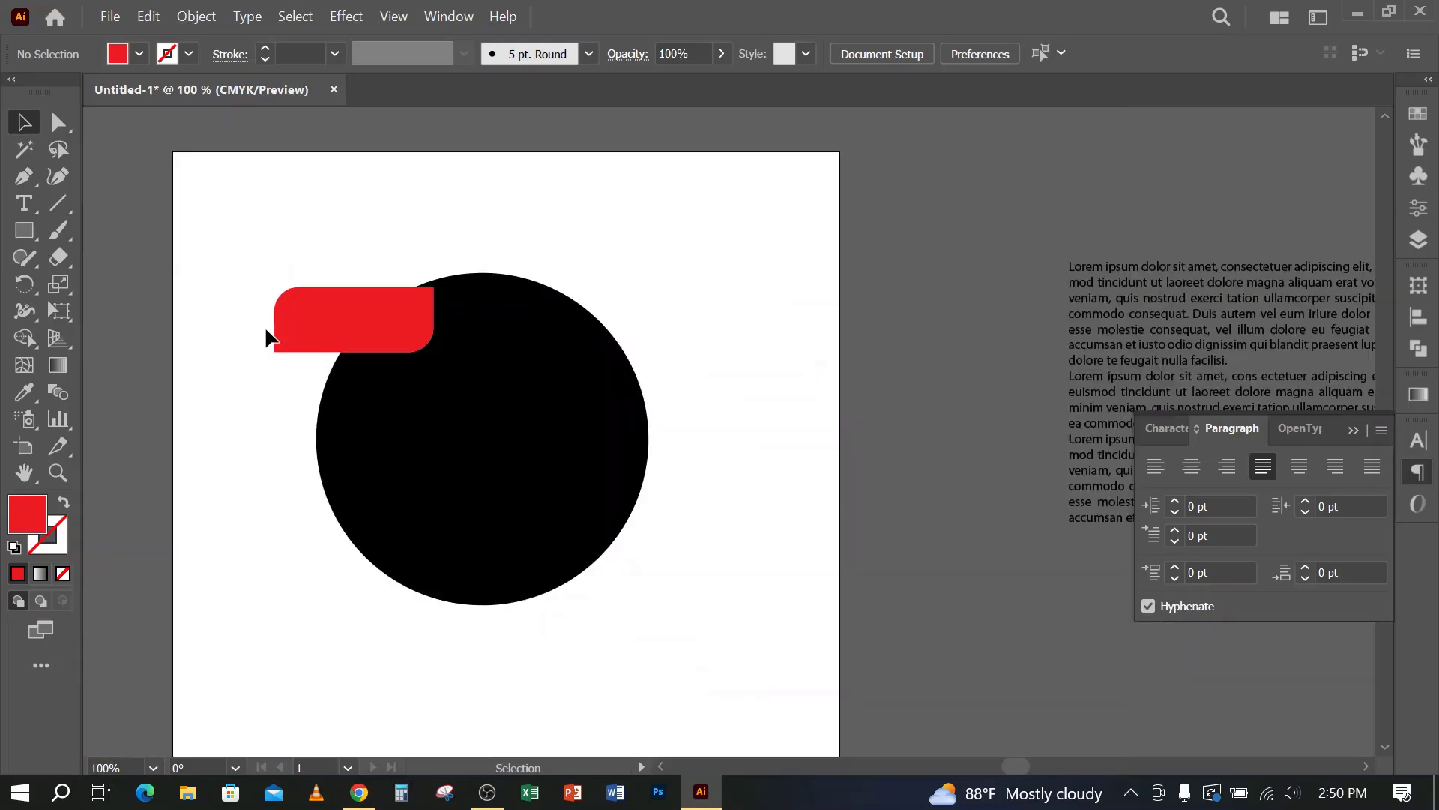
alt+scroll(267, 334, up, 2)
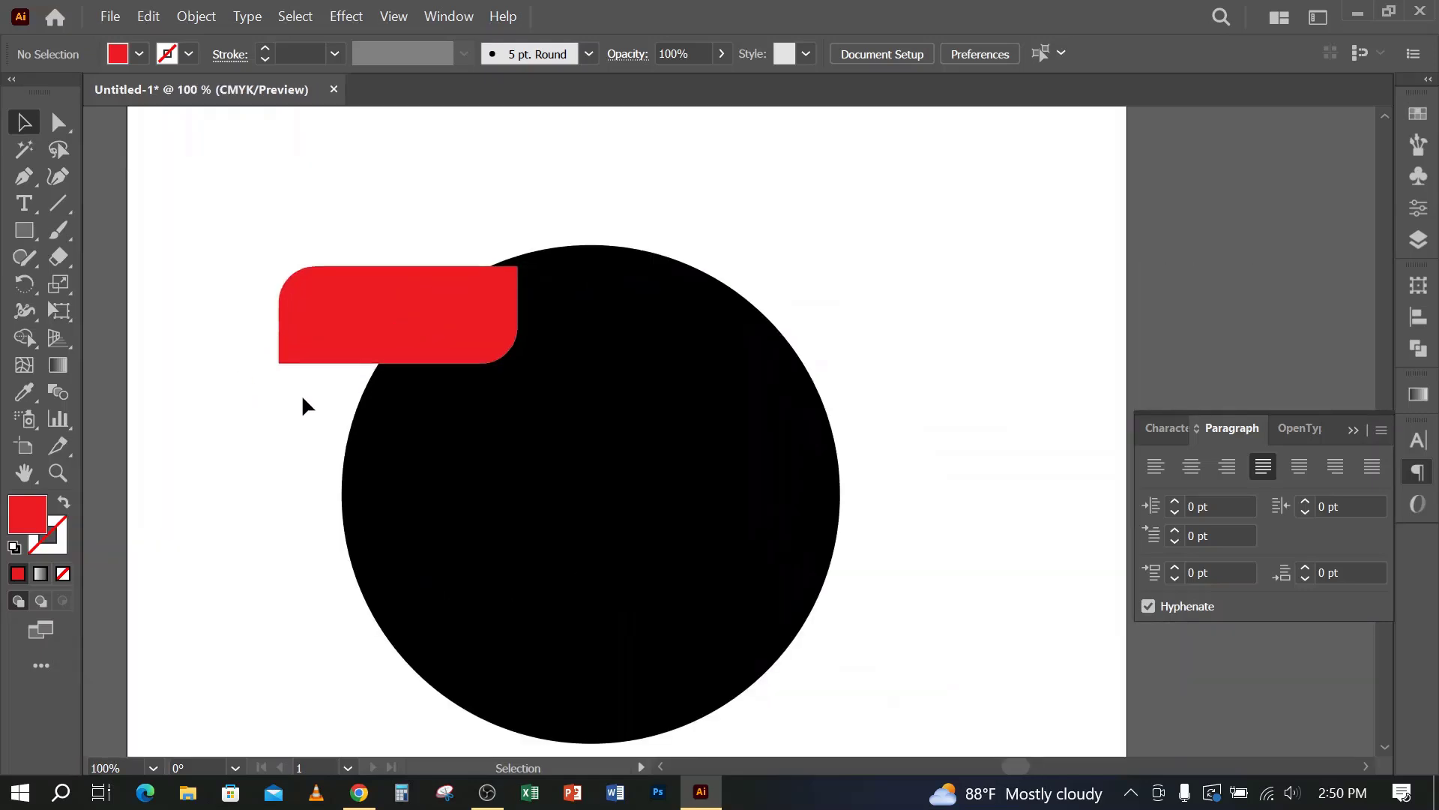
scroll(390, 600, down, 1)
Step: Switch to Chrome, examine the red Bangla Cafe food flyer in the photo viewer, and return to the group feed
click(358, 792)
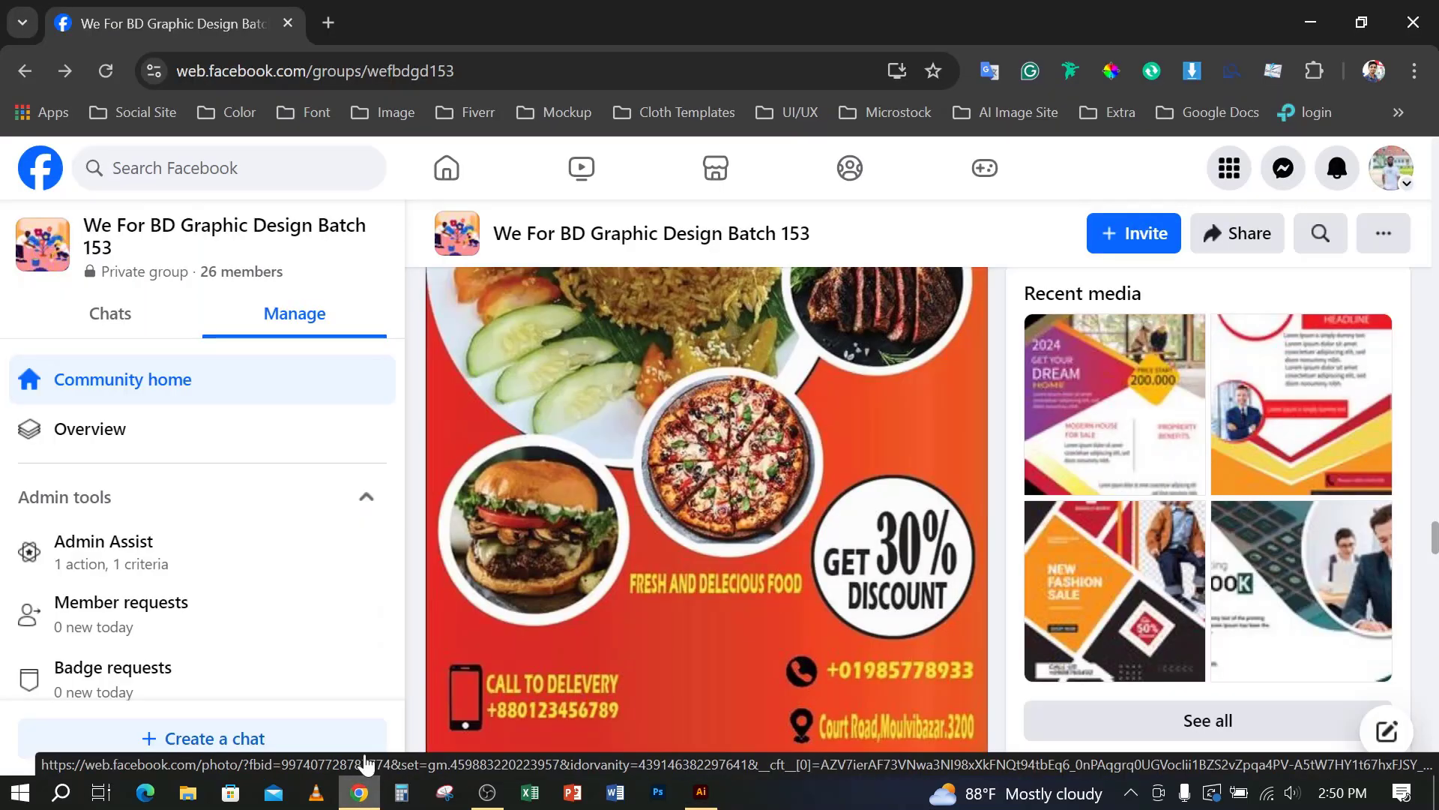
scroll(851, 536, up, 5)
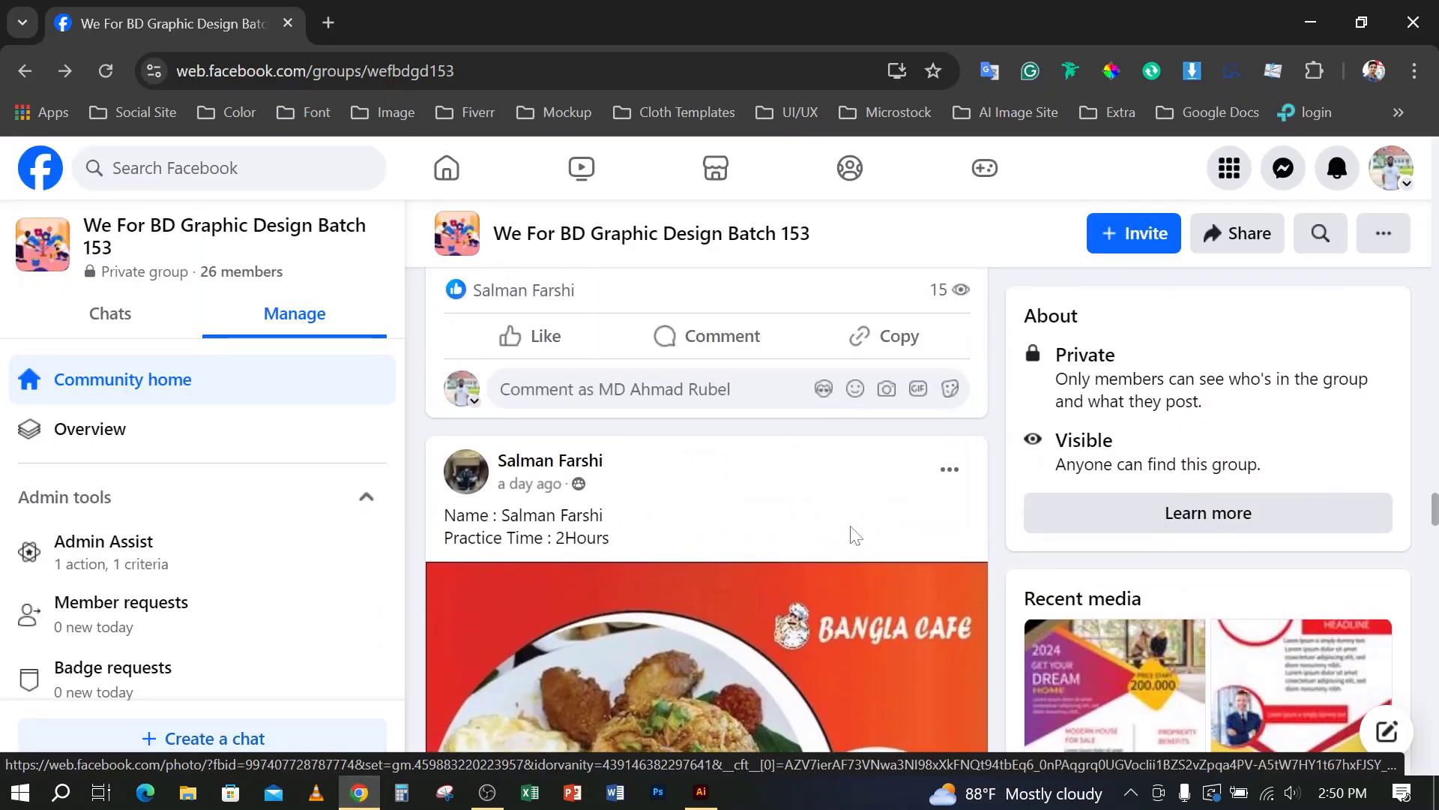
scroll(839, 533, down, 5)
click(706, 520)
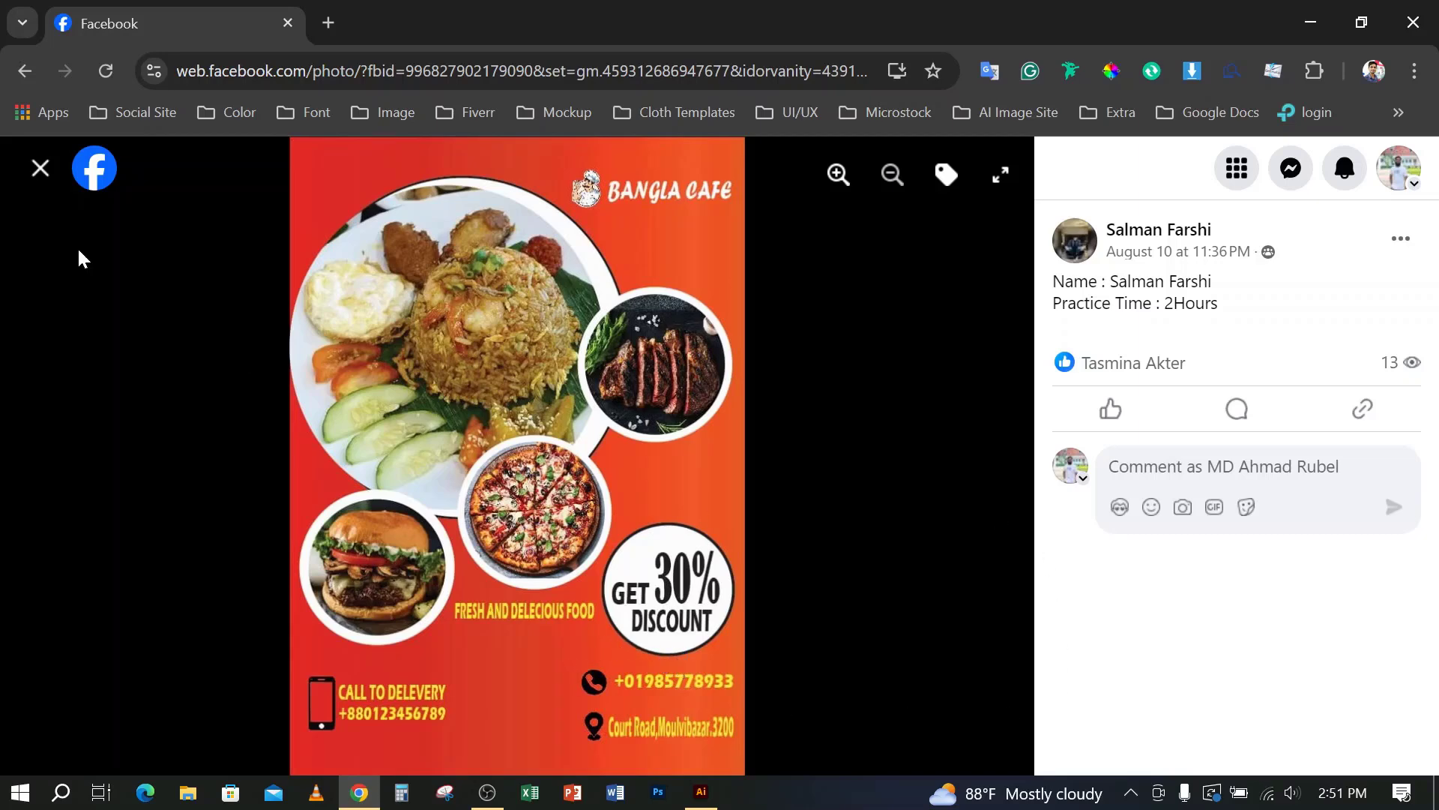
click(42, 171)
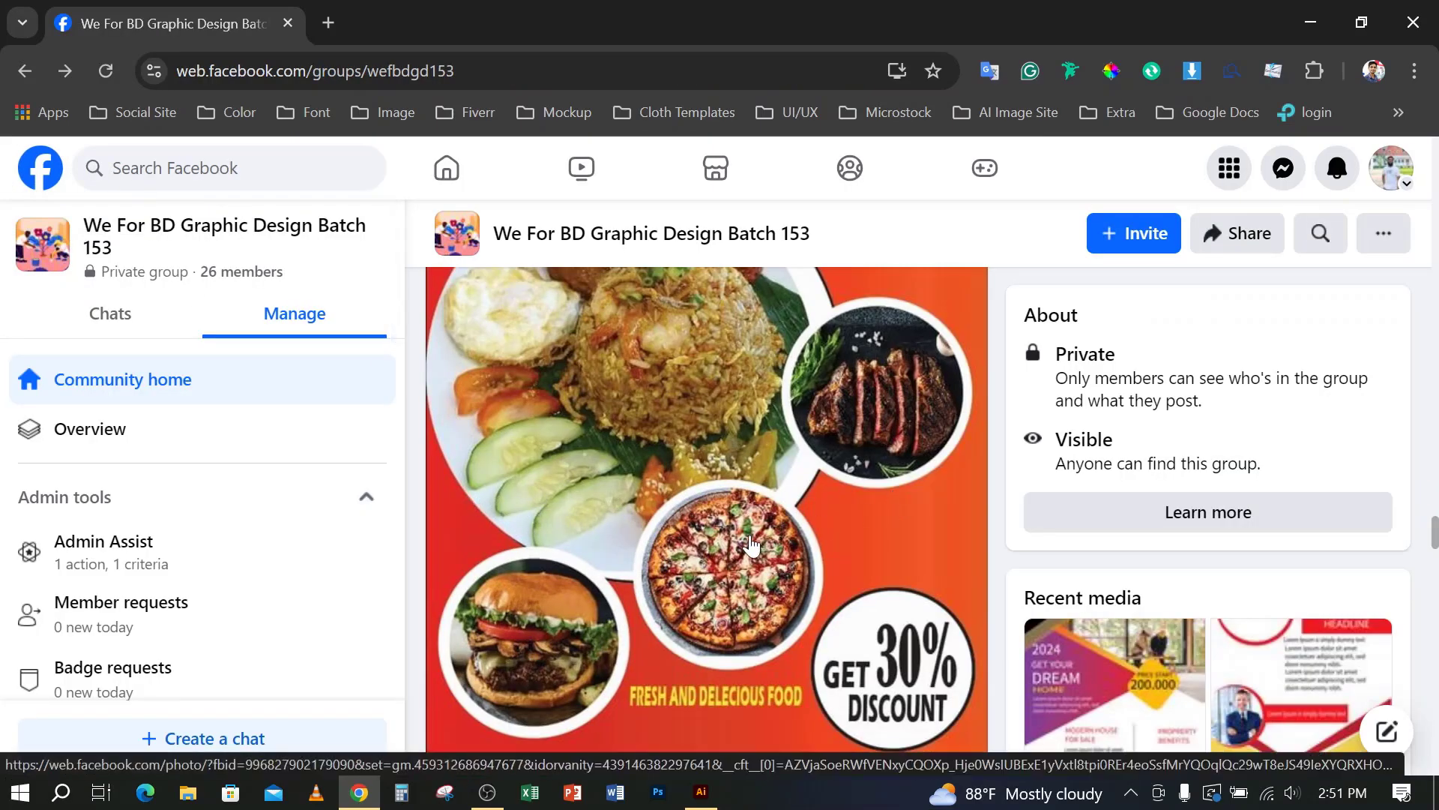
Step: Browse the students' earlier flyer posts in the group feed and return to the start of the page
scroll(598, 548, down, 10)
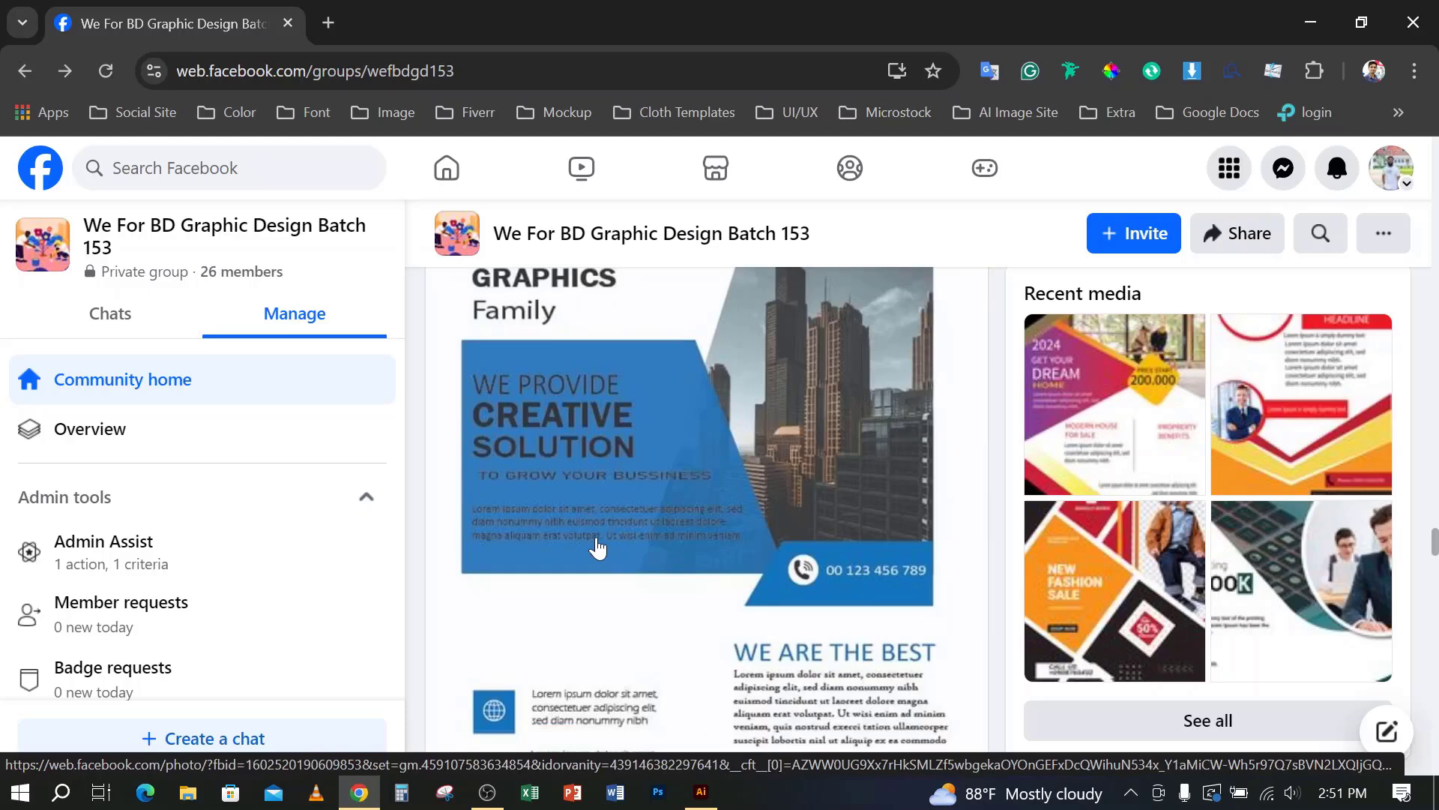
scroll(597, 547, up, 5)
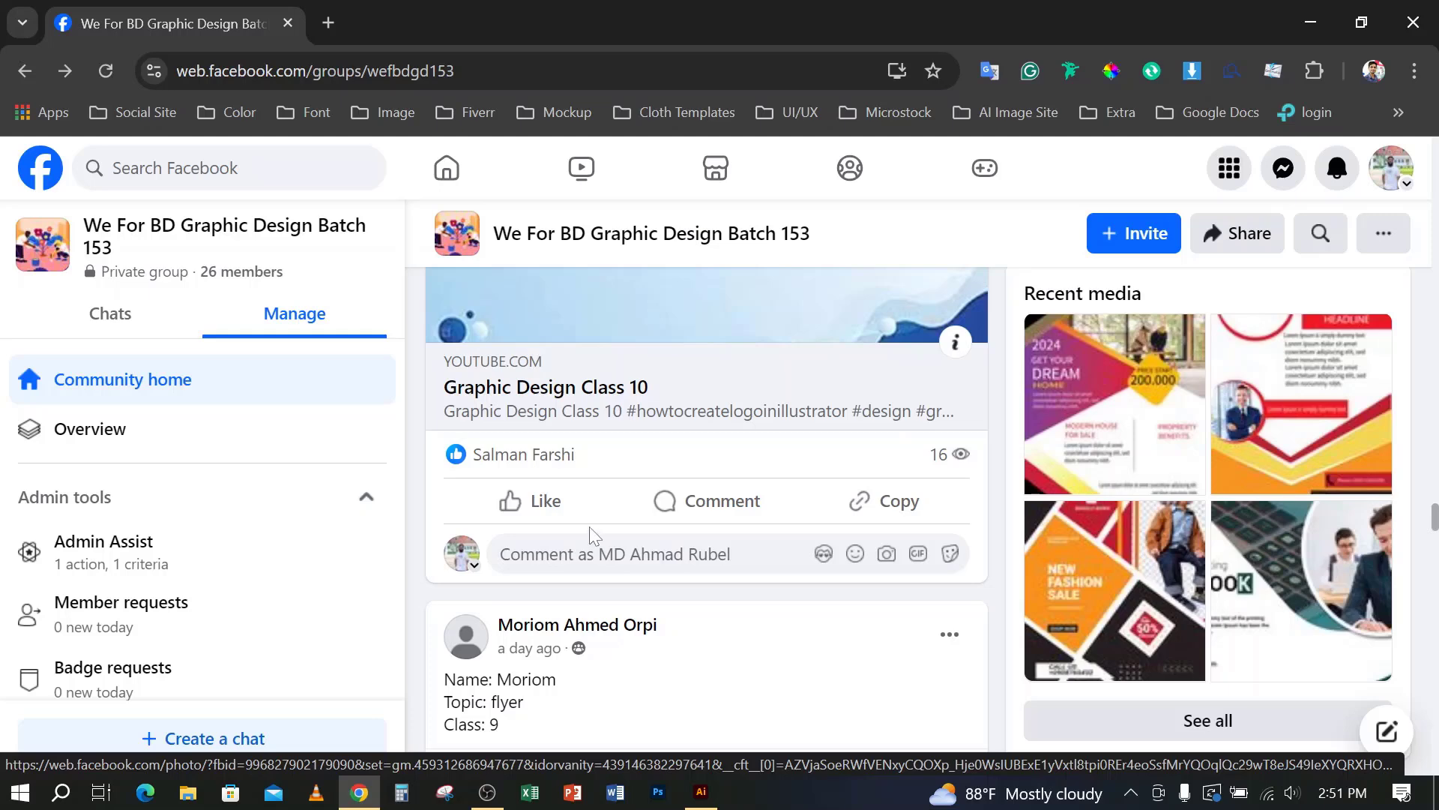
mouse_move(581, 518)
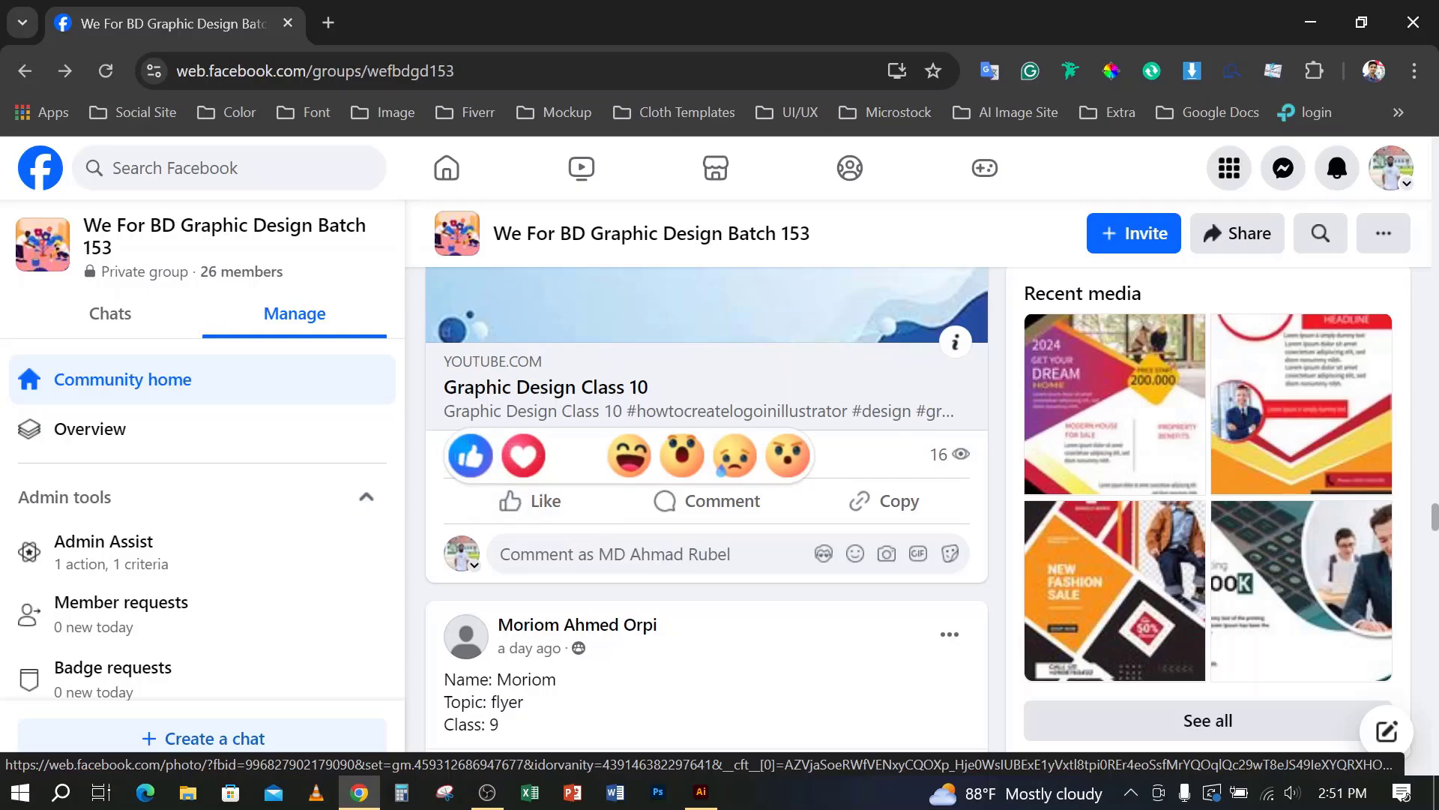
scroll(584, 596, up, 3)
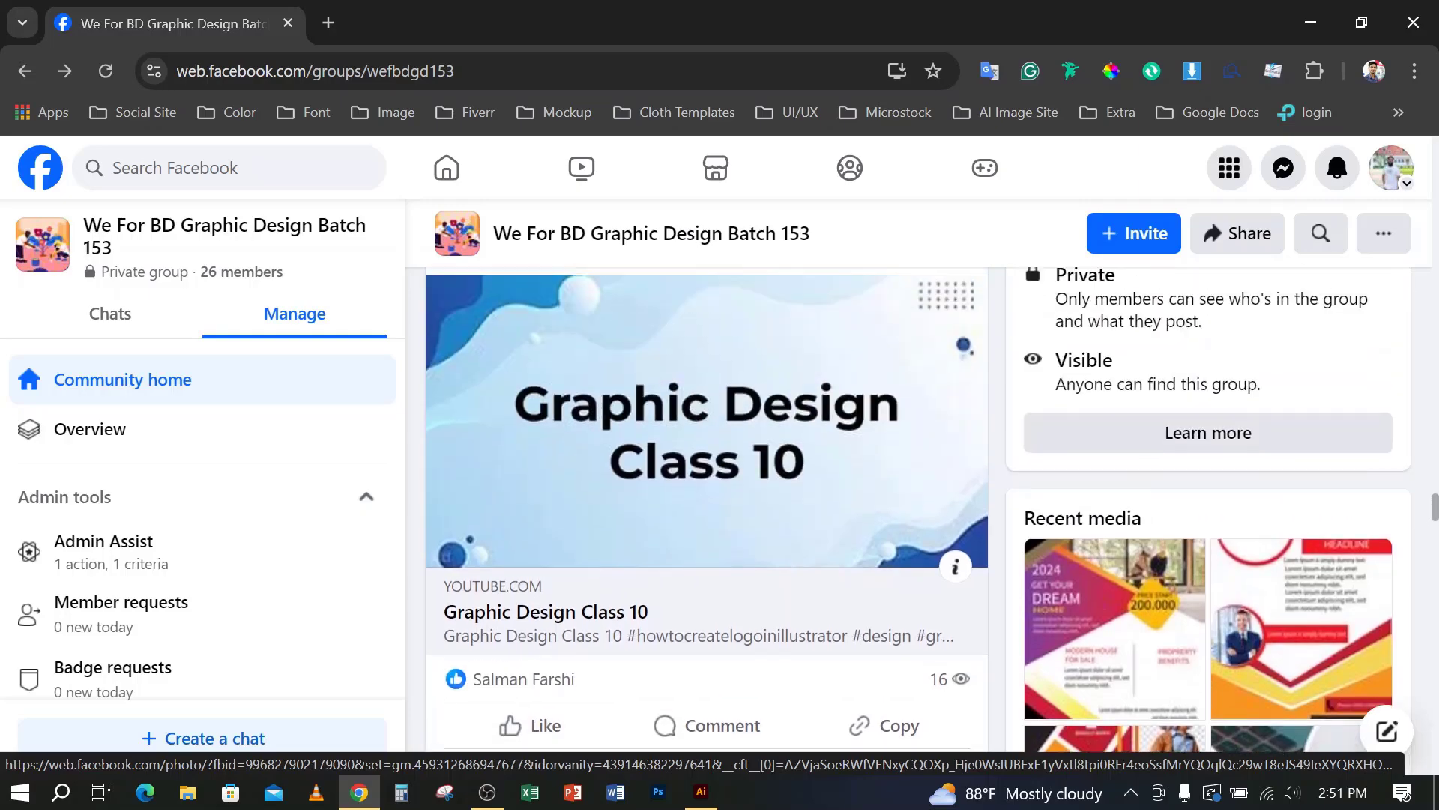
scroll(525, 573, down, 15)
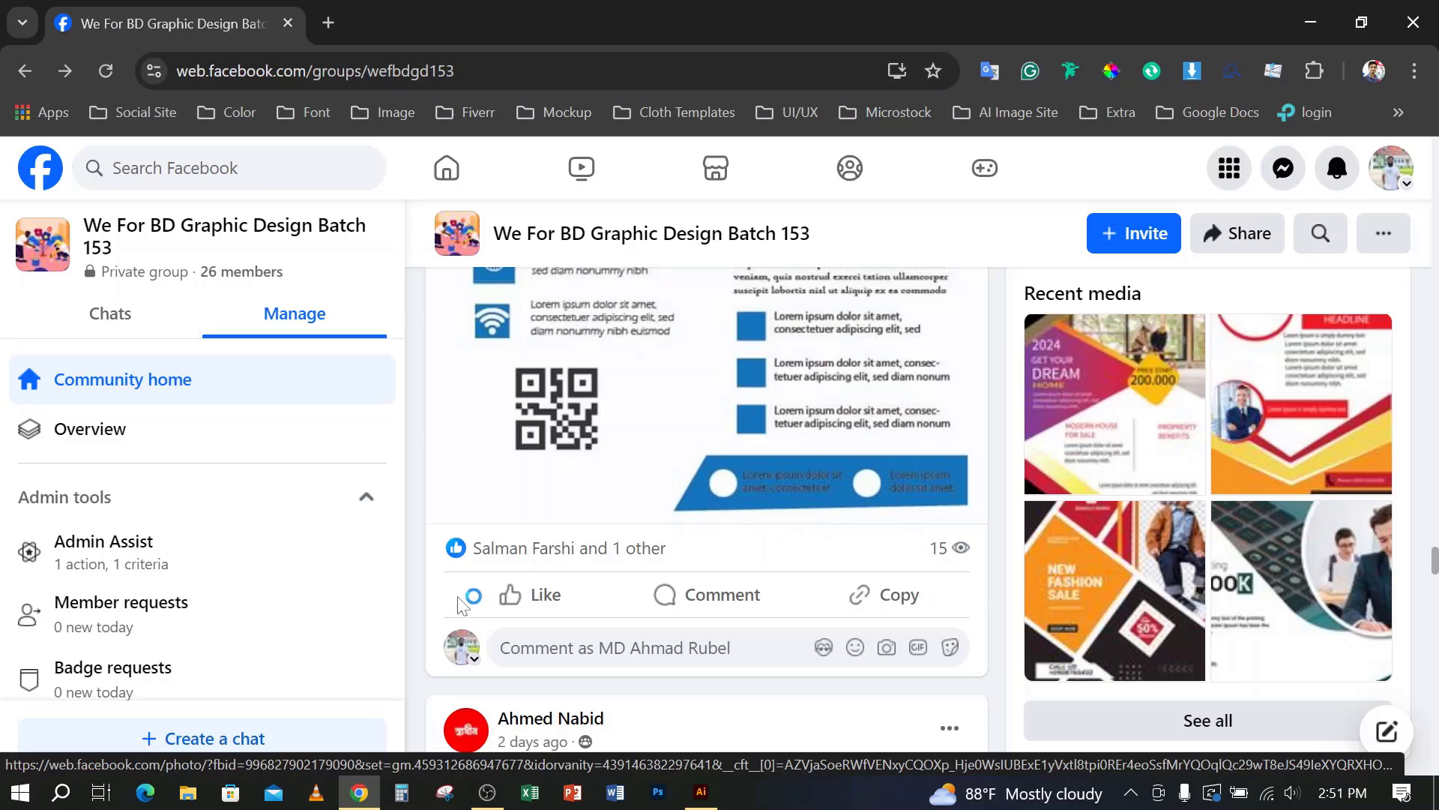
scroll(460, 622, down, 13)
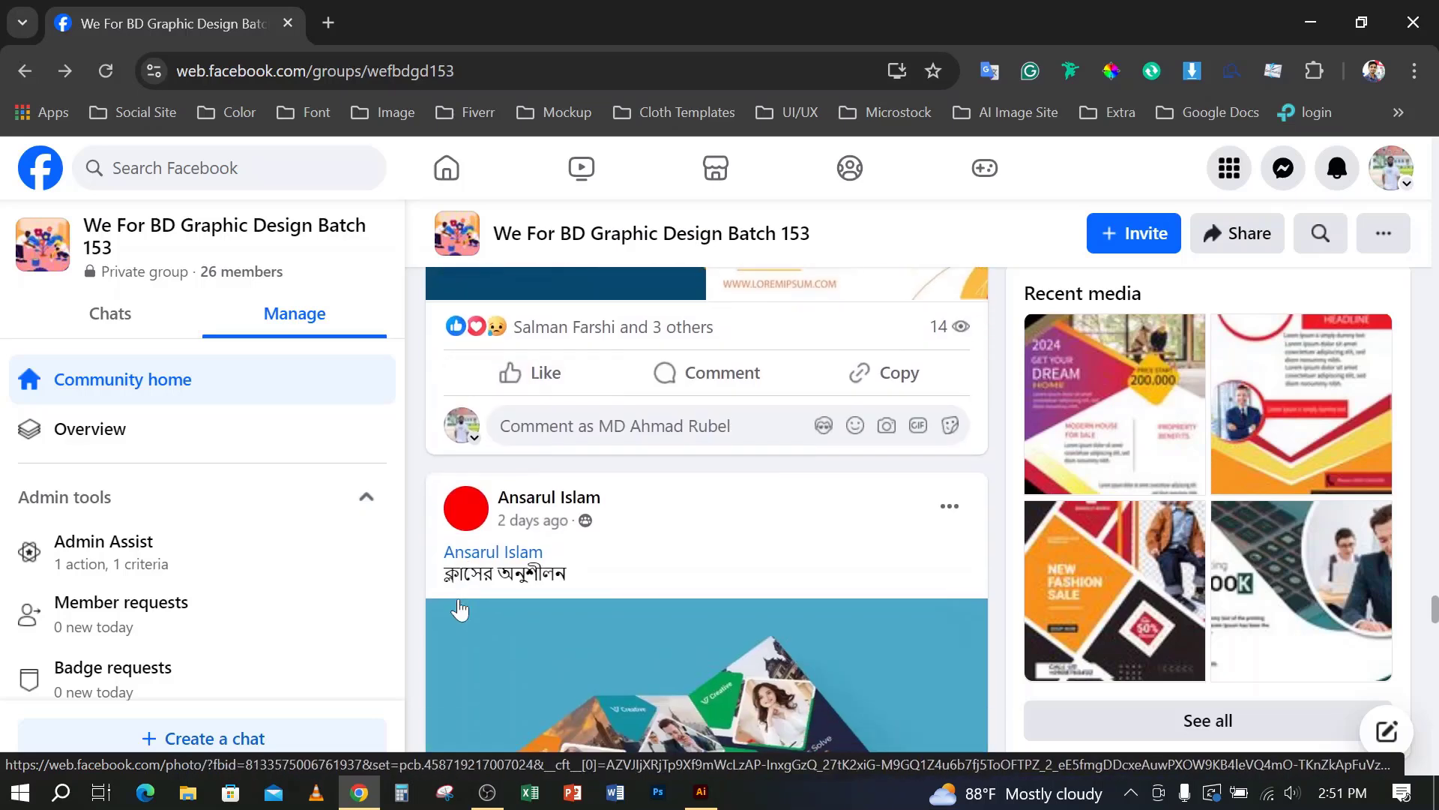
scroll(712, 547, down, 8)
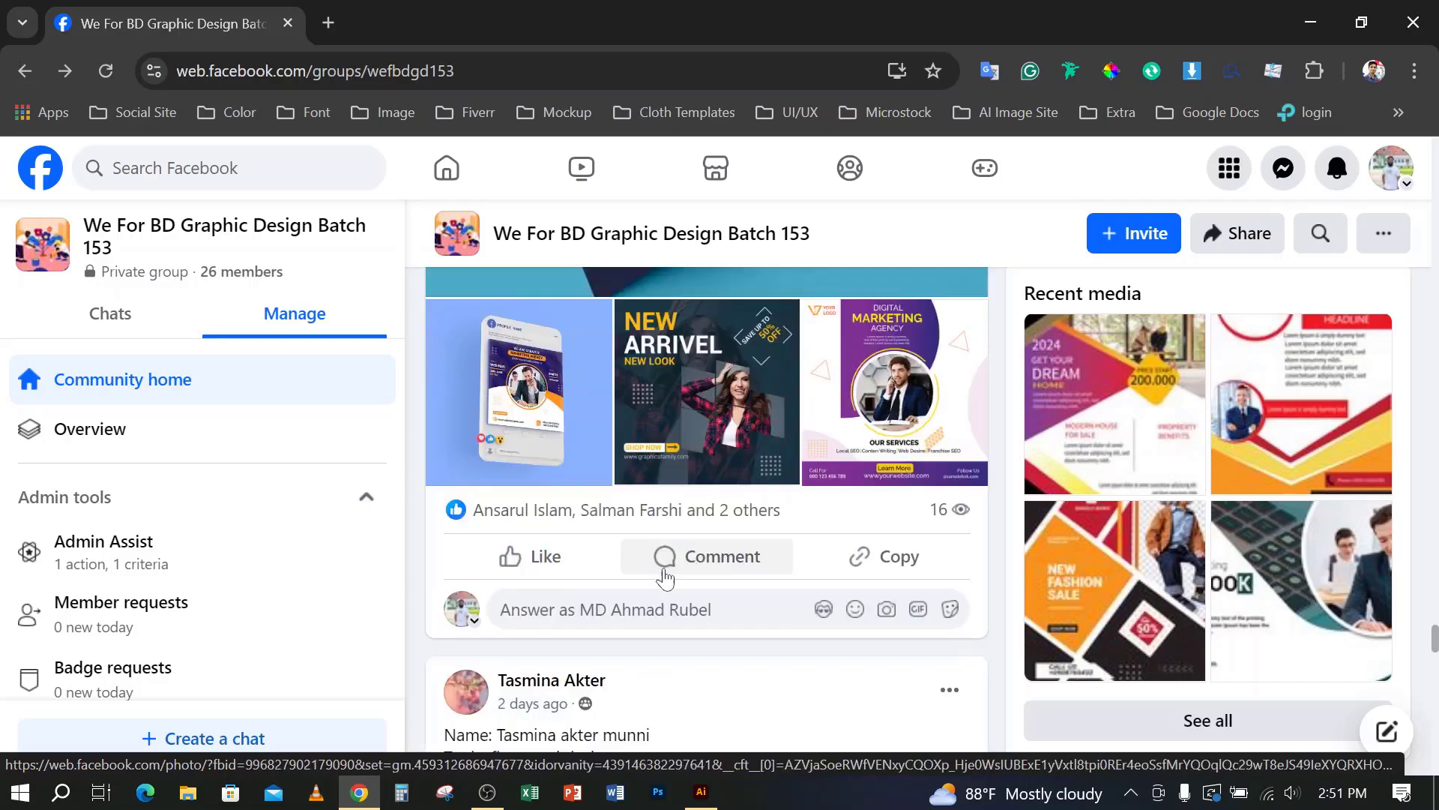
scroll(661, 540, up, 10)
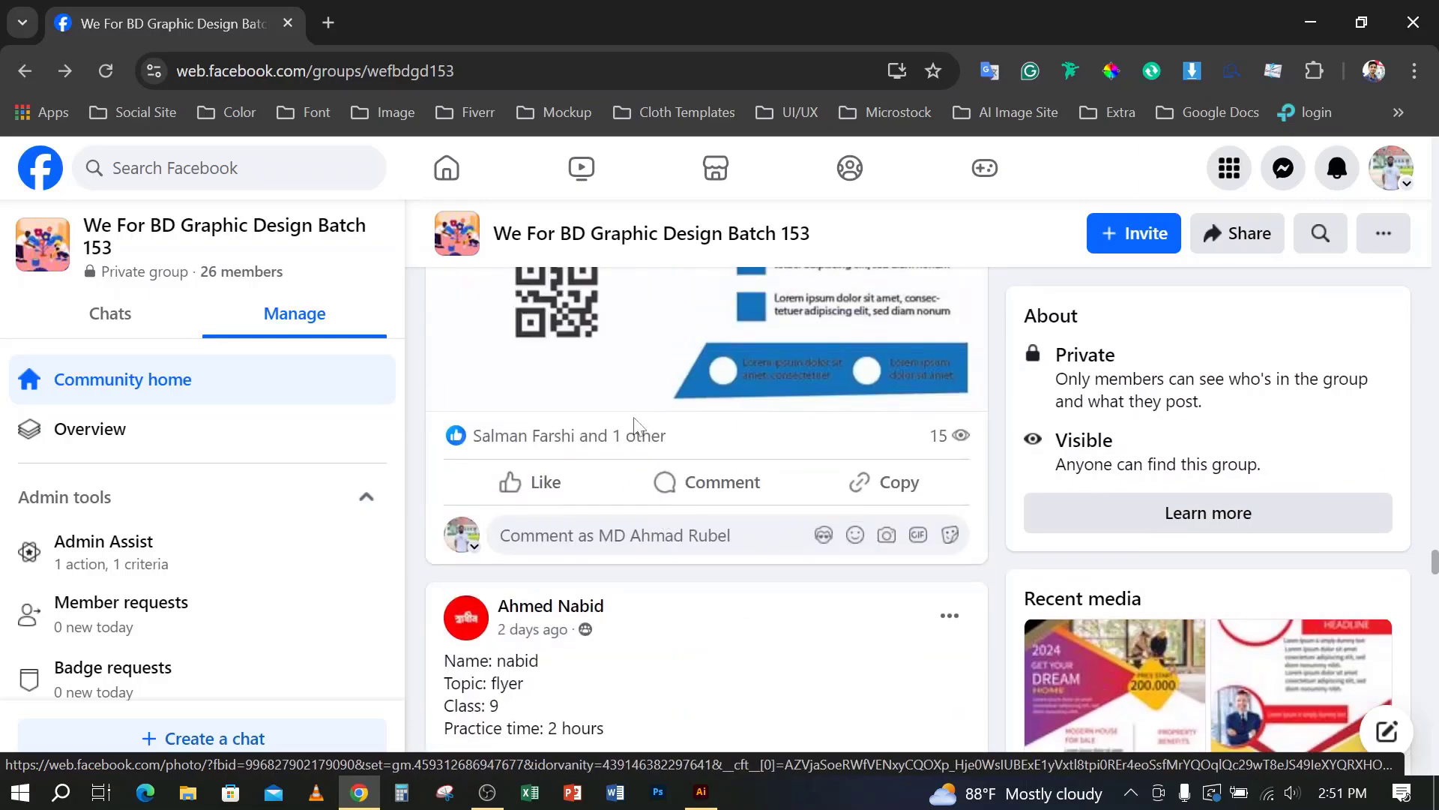
scroll(629, 450, down, 10)
scroll(625, 527, down, 10)
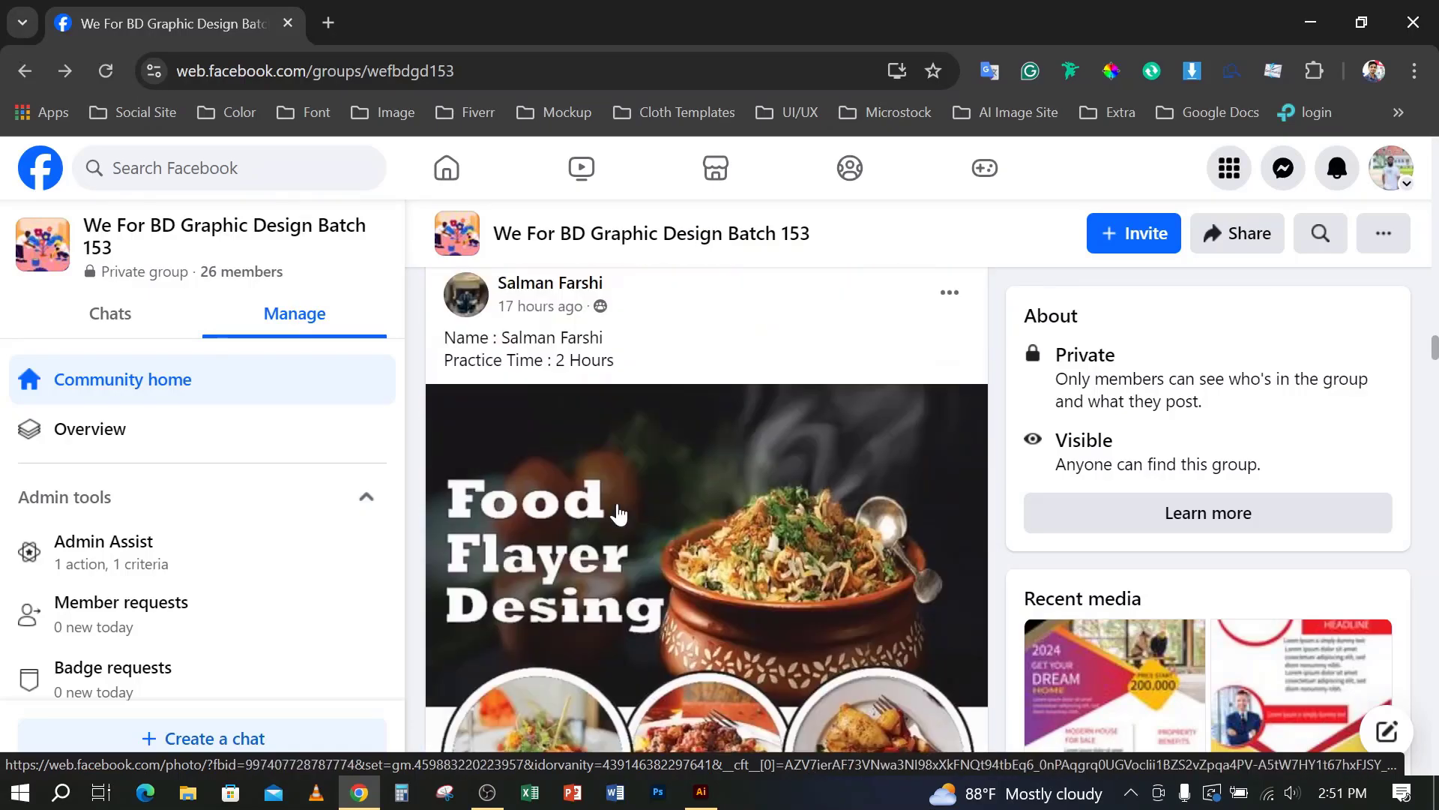
key(Home)
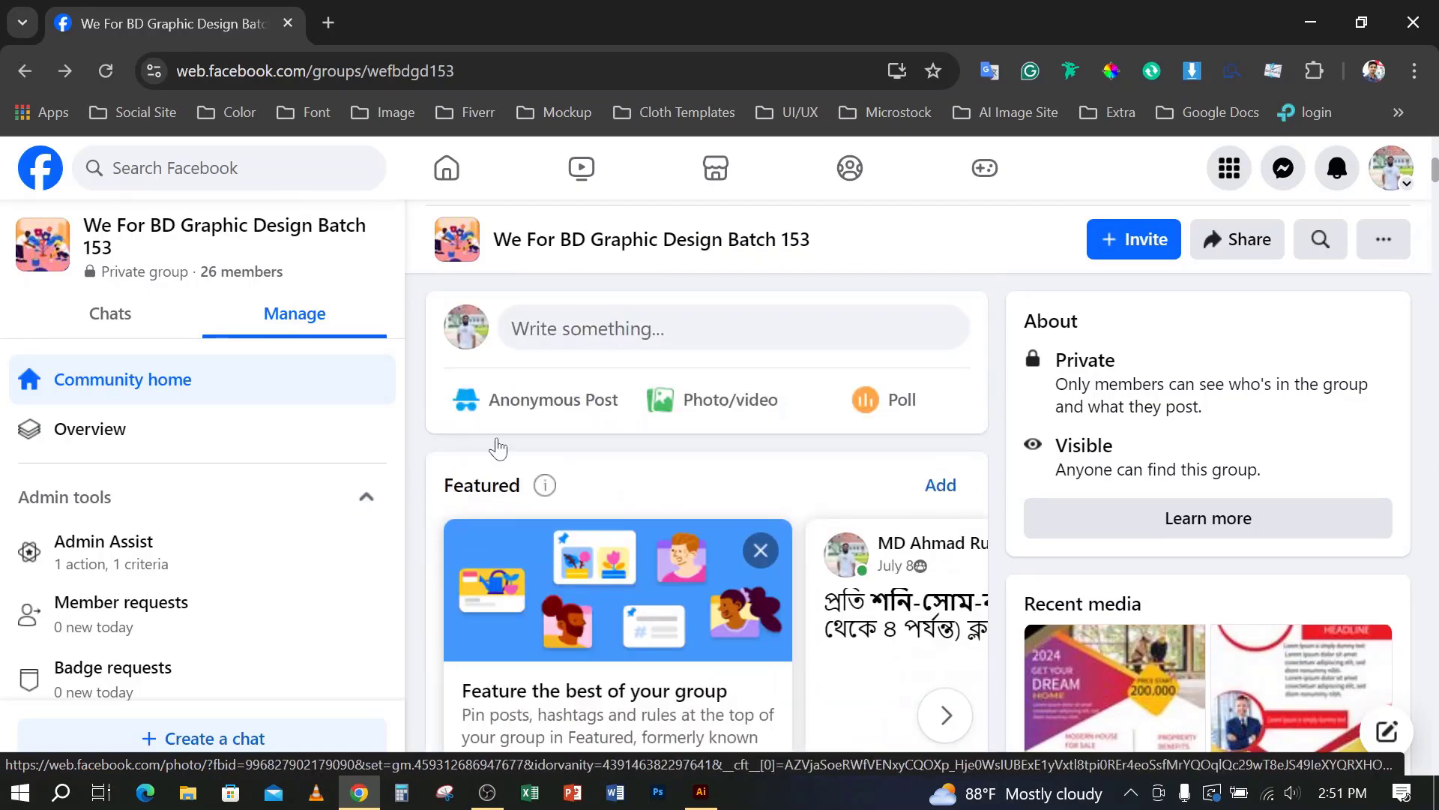
Step: Reload the group page and look through the newest student post, the yellow and dark Anik Enterprise business flyer
click(105, 70)
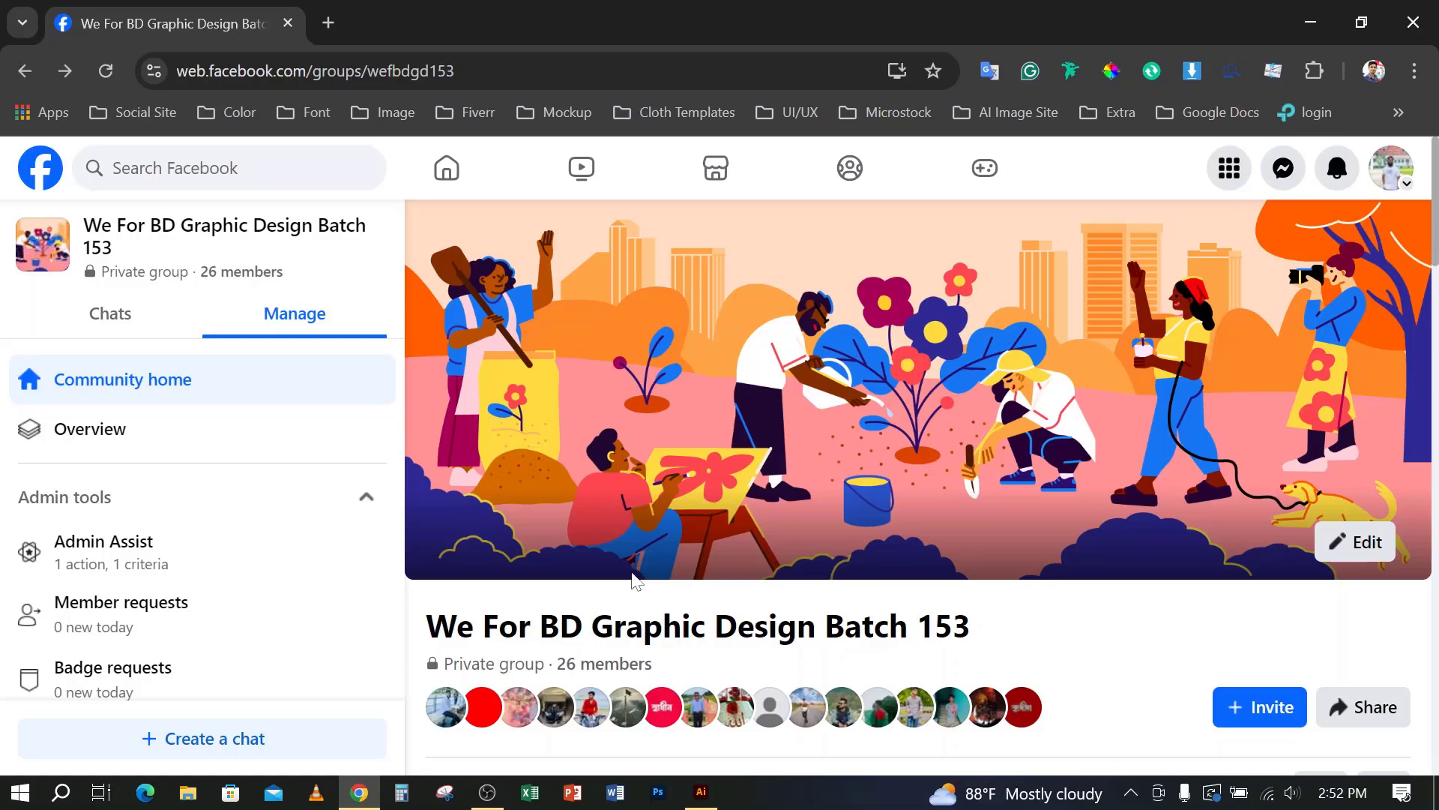
scroll(487, 633, down, 4)
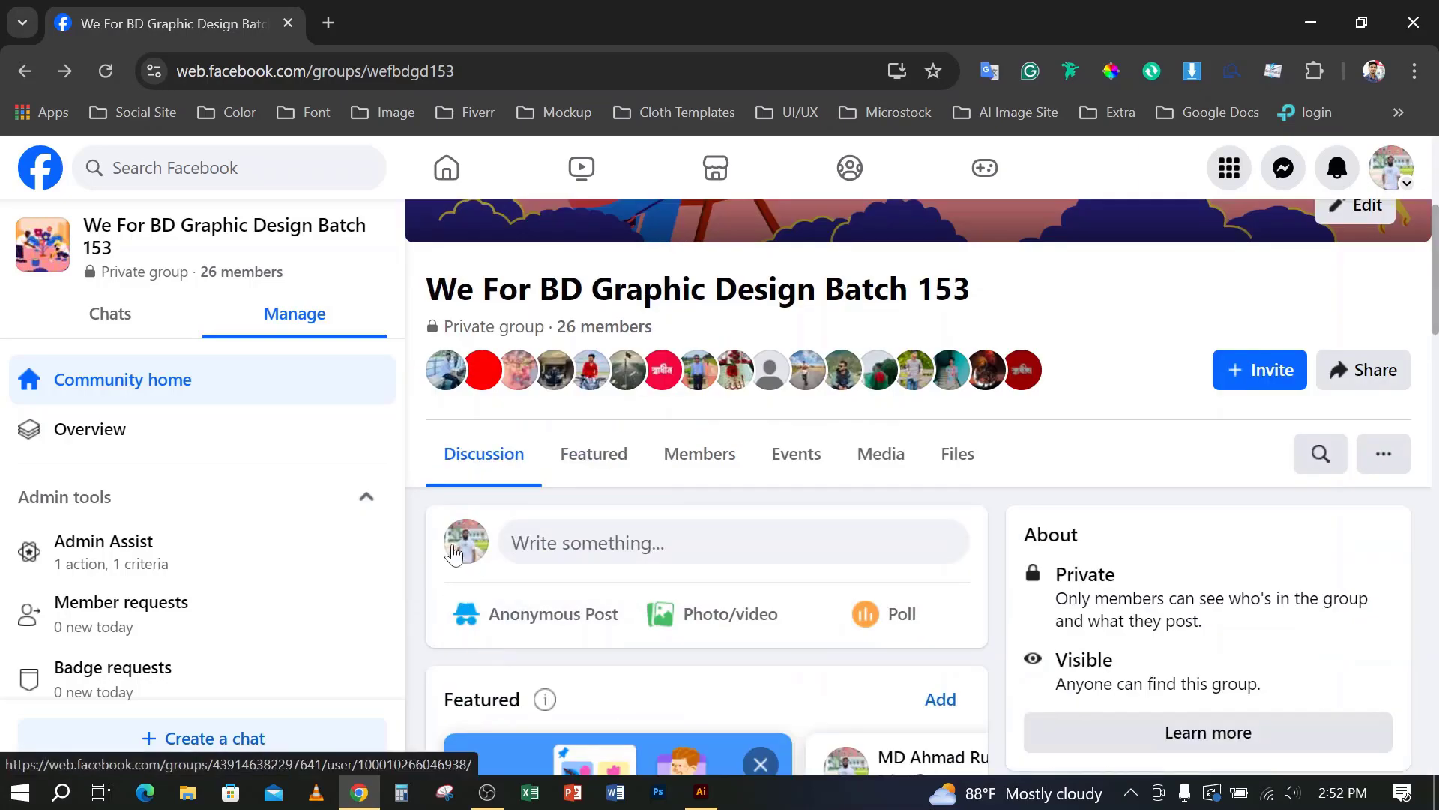
scroll(450, 553, down, 3)
scroll(450, 553, down, 2)
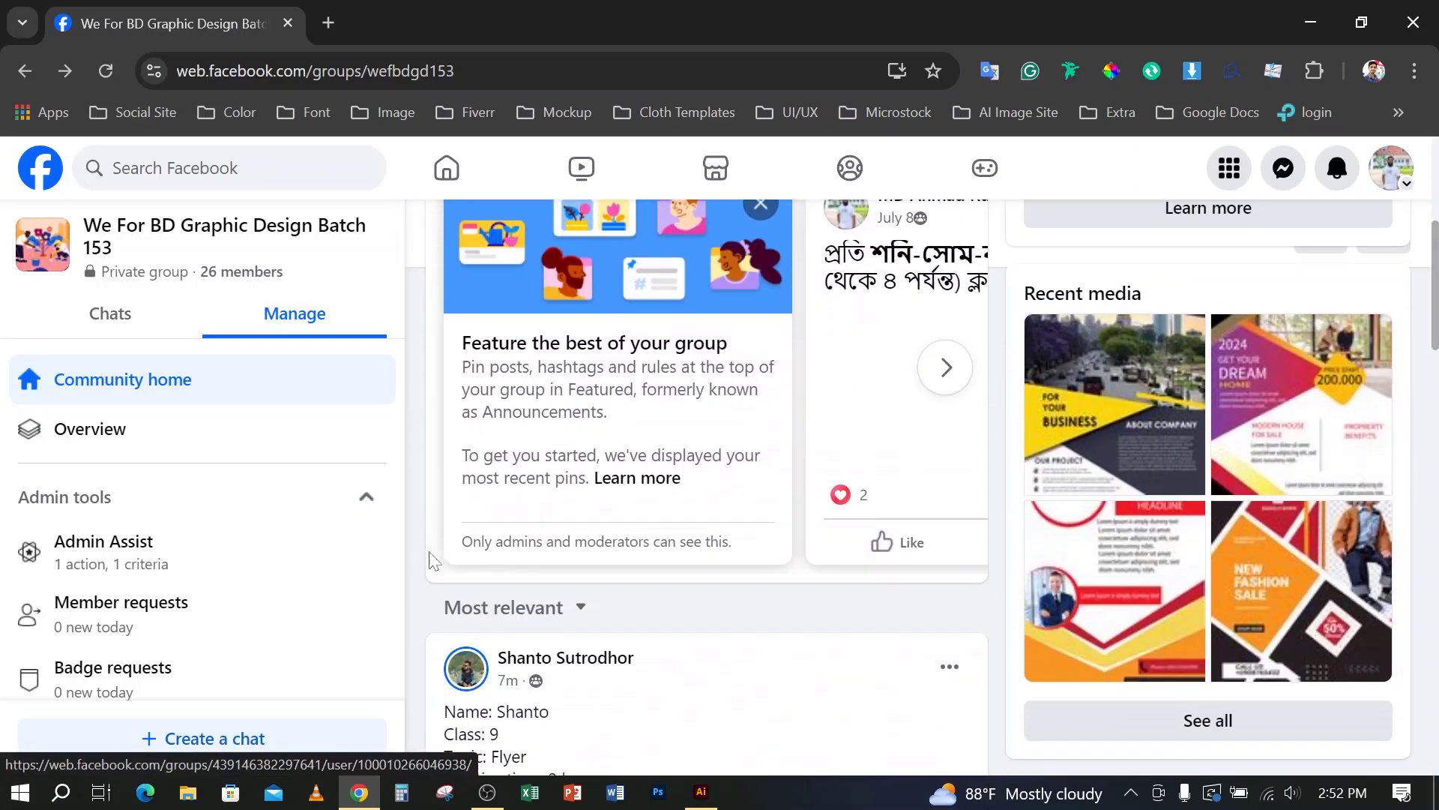
scroll(429, 559, down, 4)
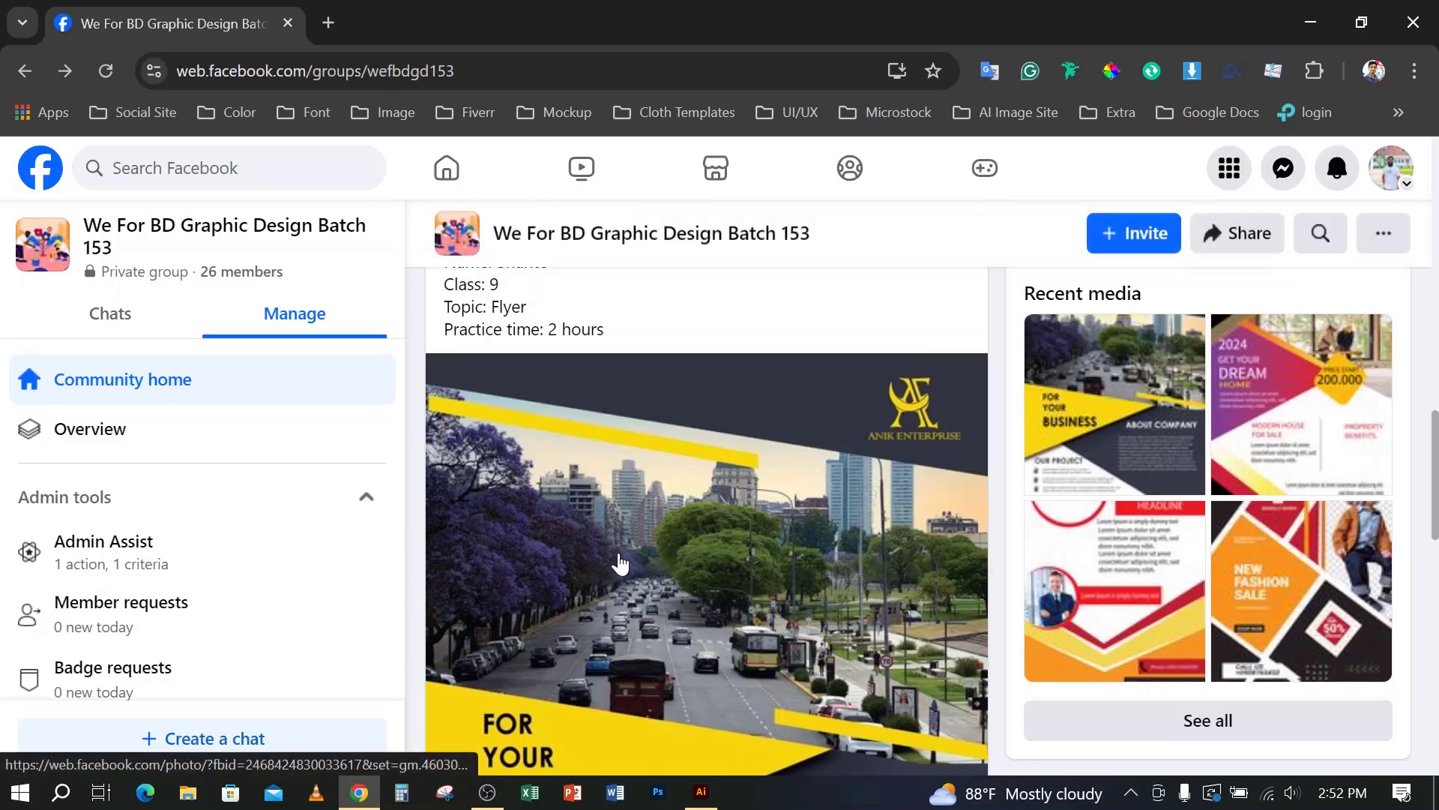
scroll(637, 577, down, 5)
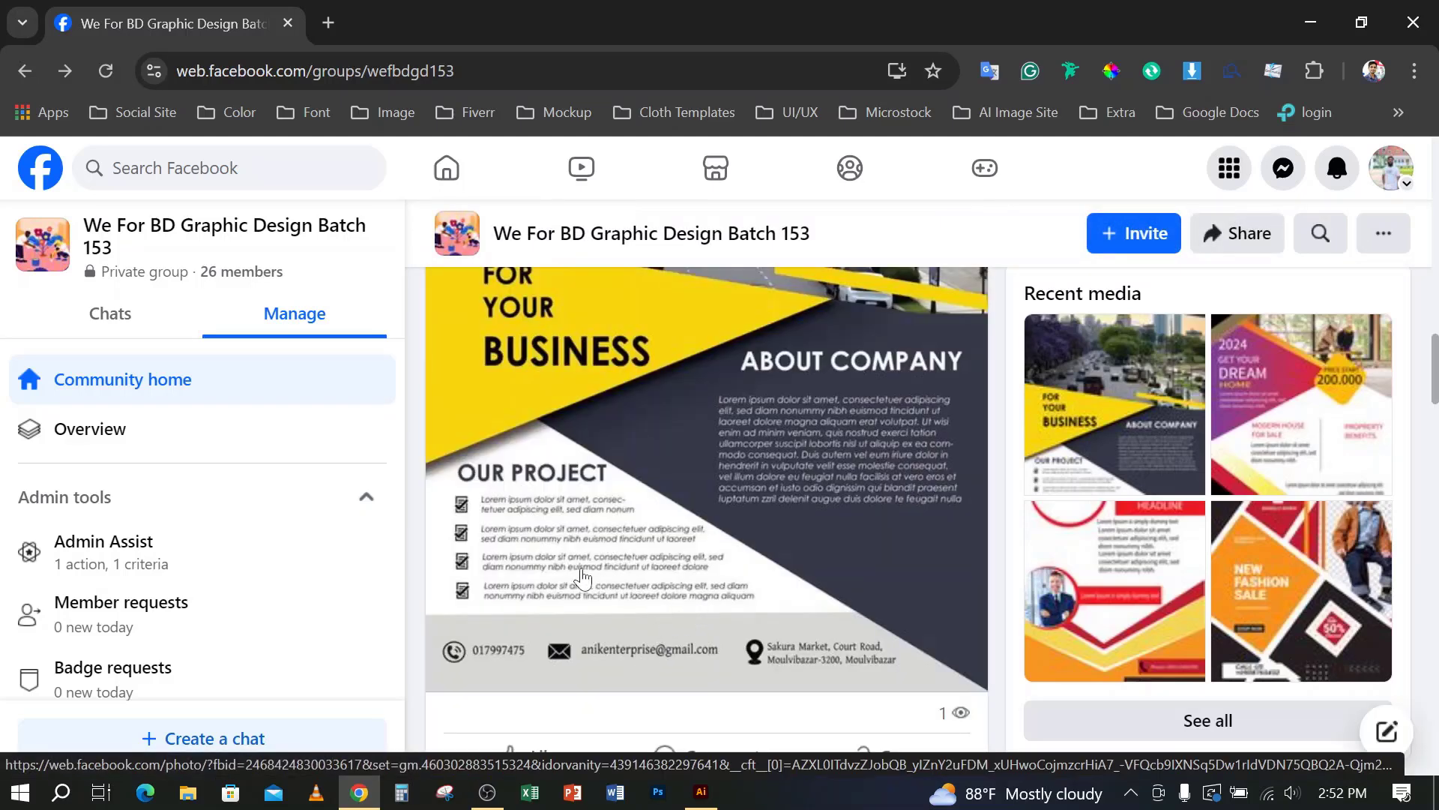
scroll(620, 613, down, 3)
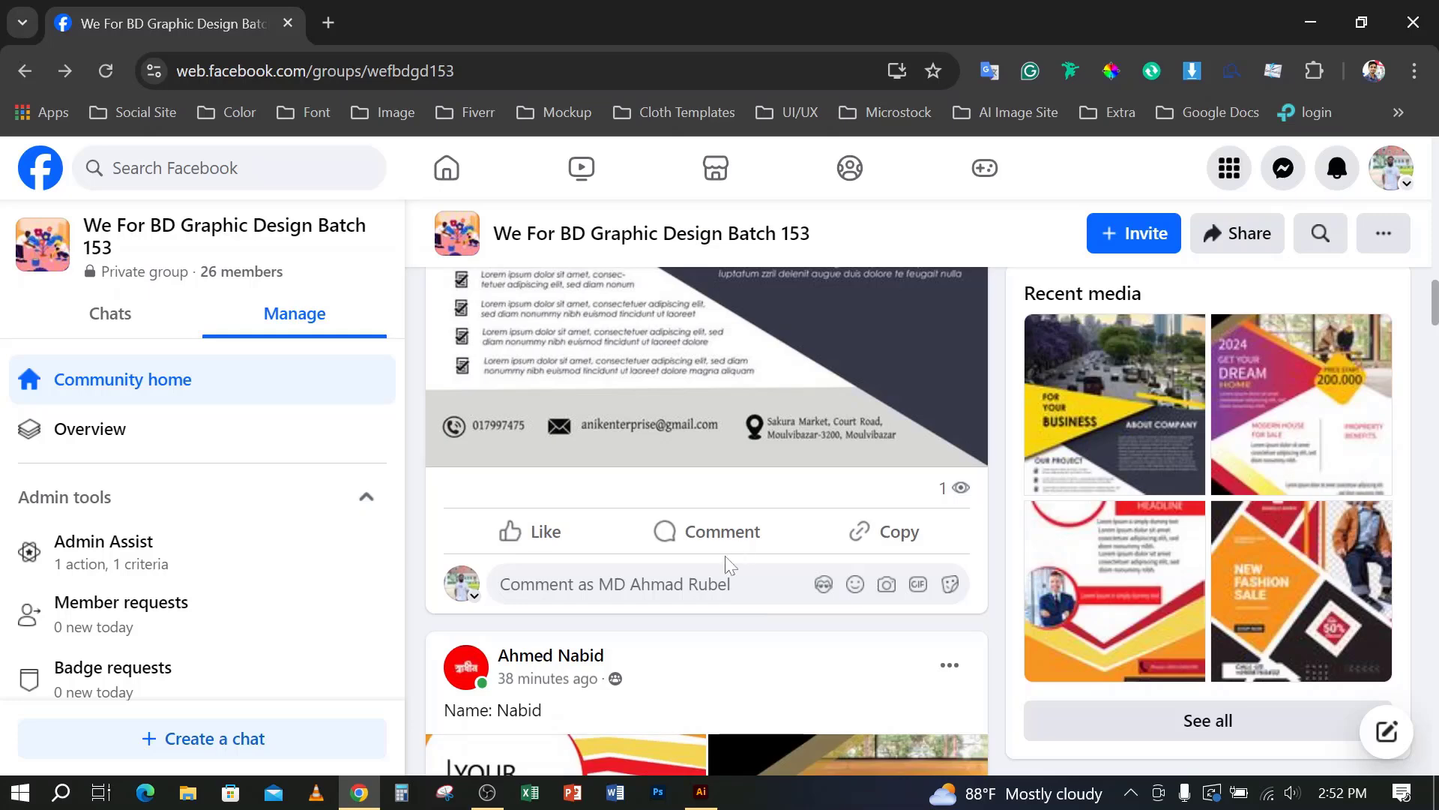
scroll(610, 547, up, 6)
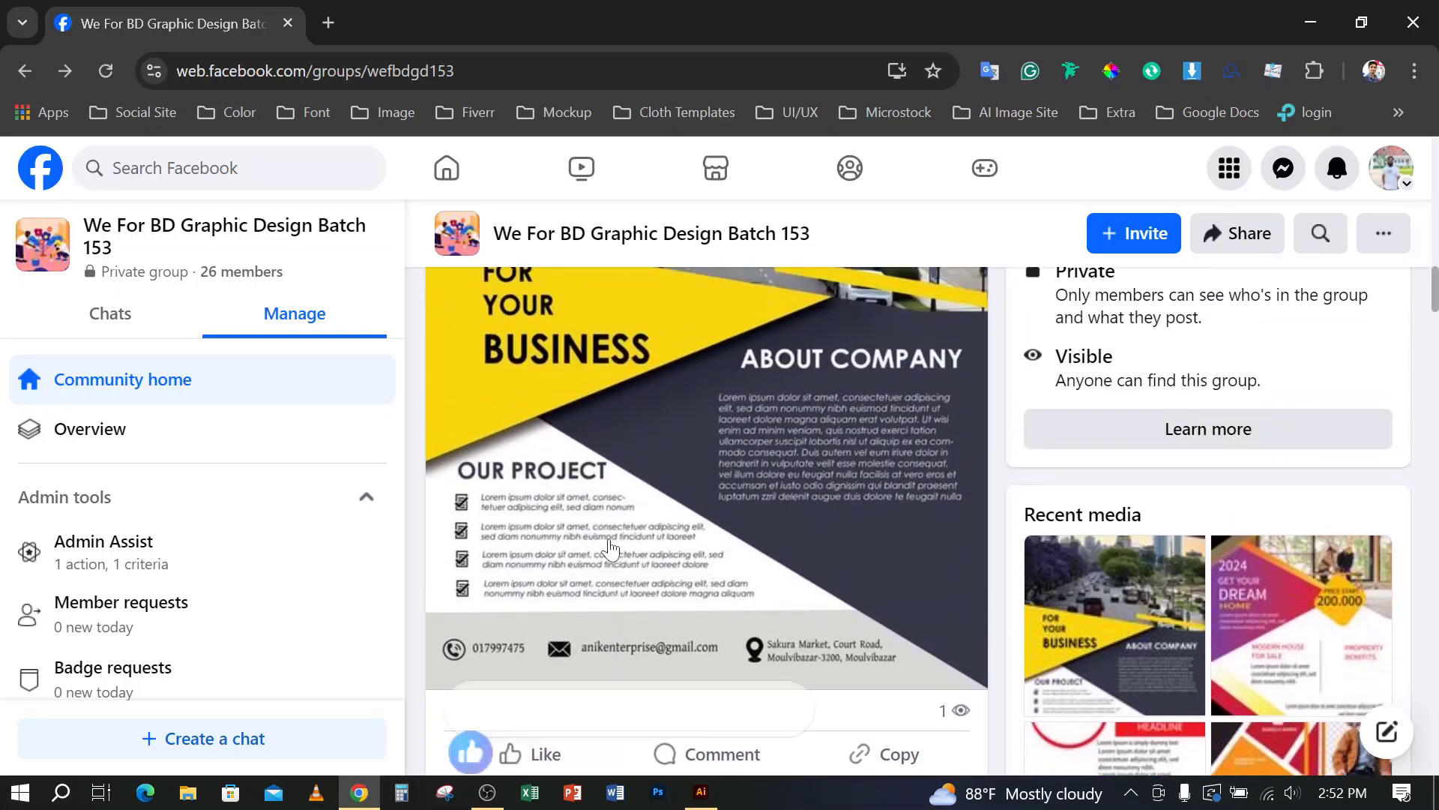
Step: Open the Anik Enterprise flyer in the photo viewer and examine its heading and paragraph layout enlarged and at full view
click(607, 550)
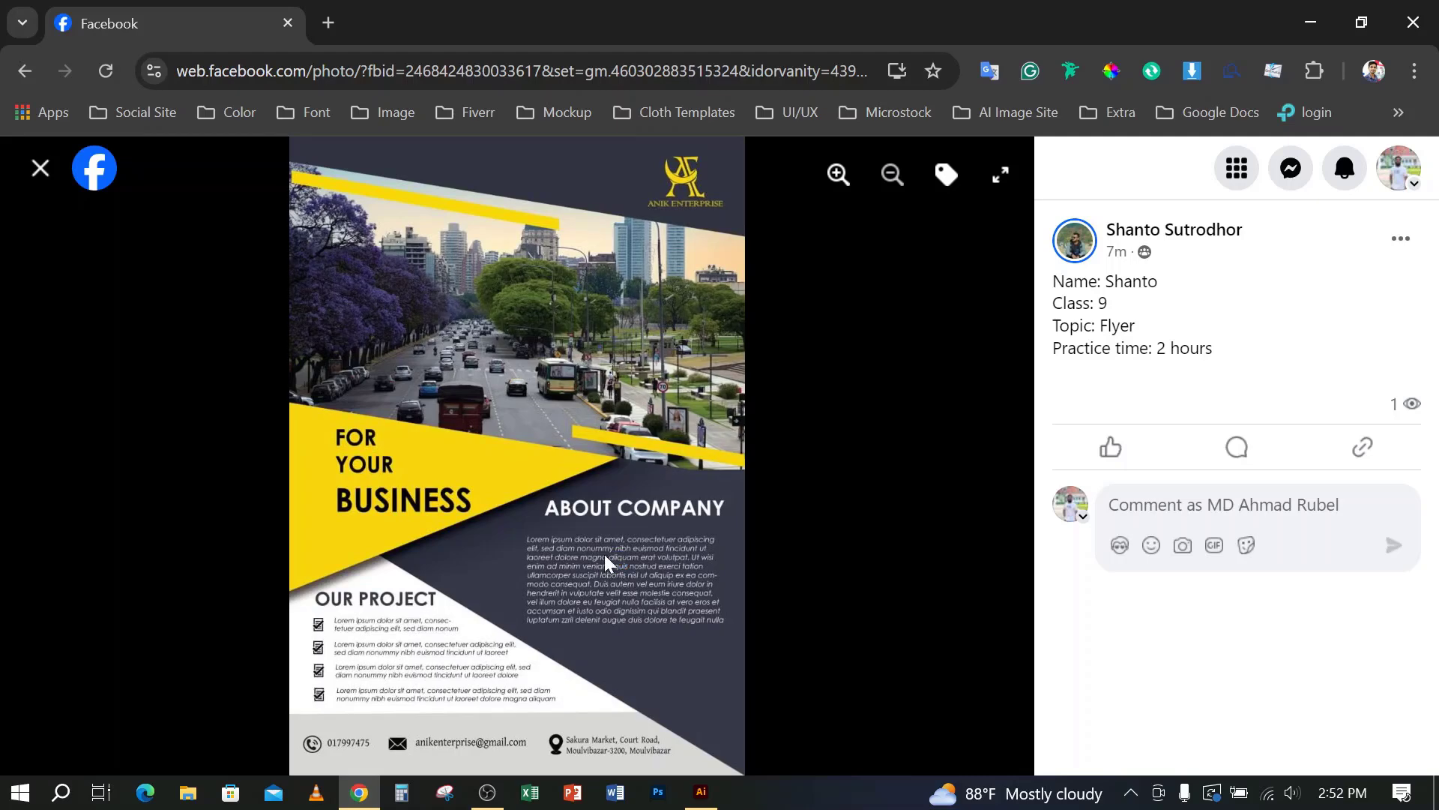
click(838, 174)
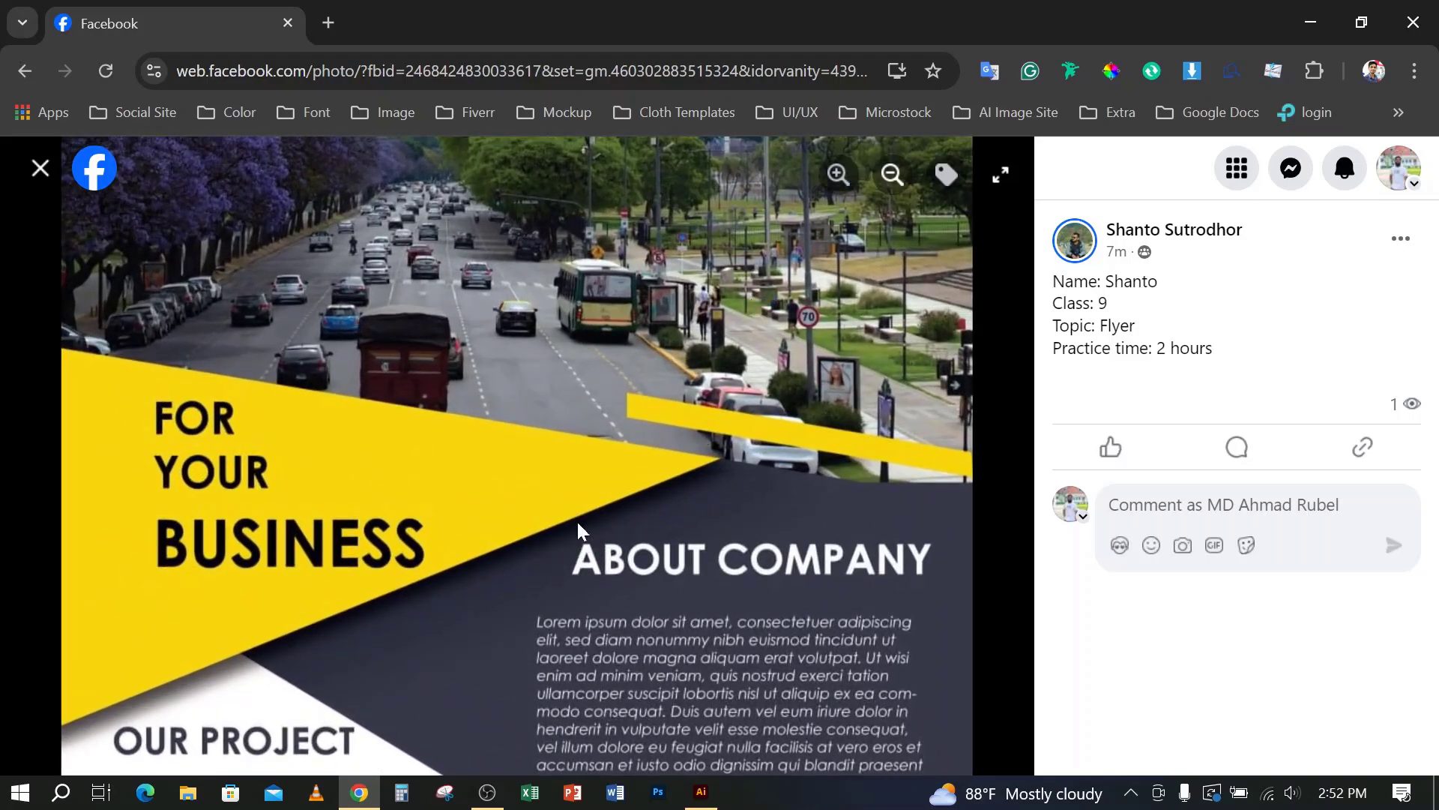
click(891, 177)
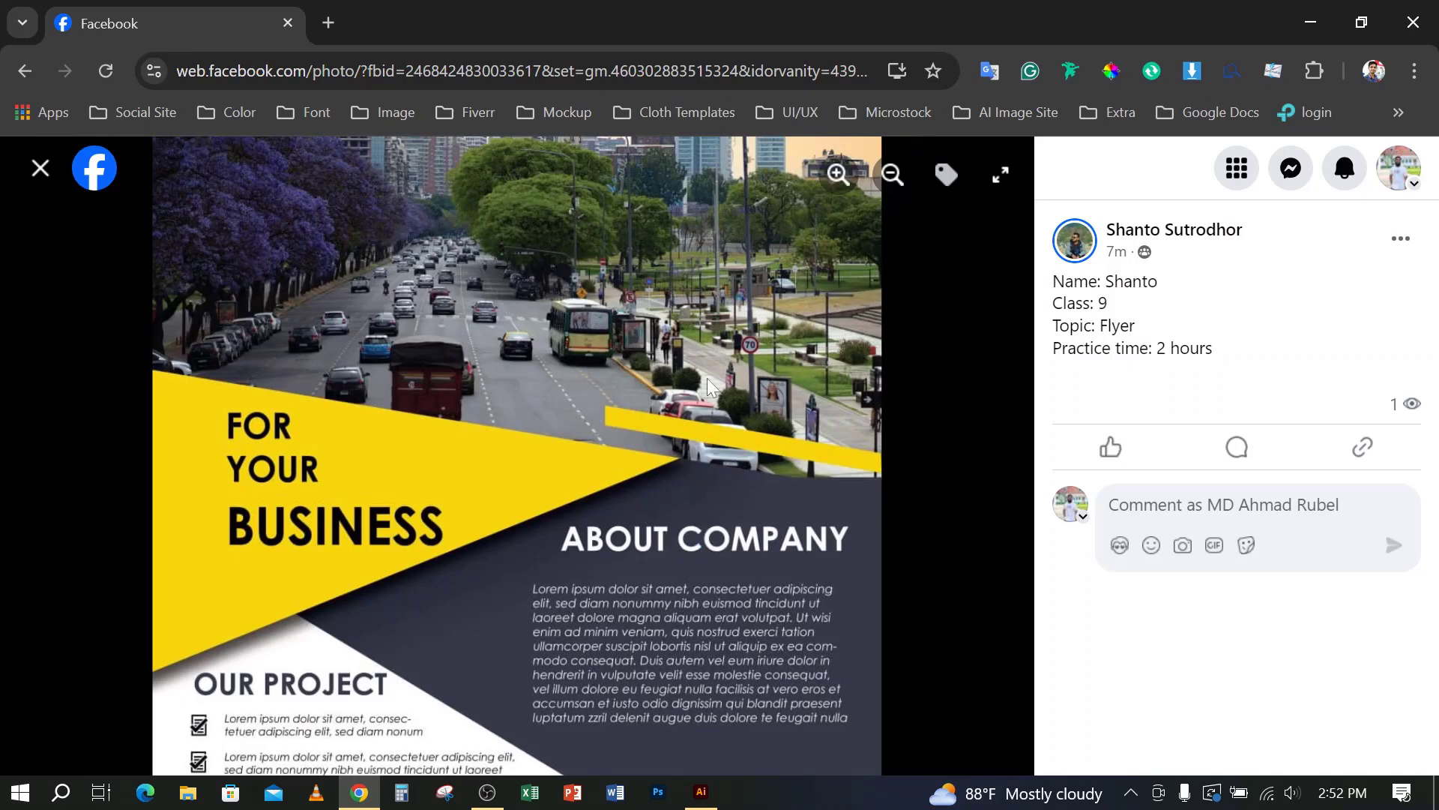
click(895, 178)
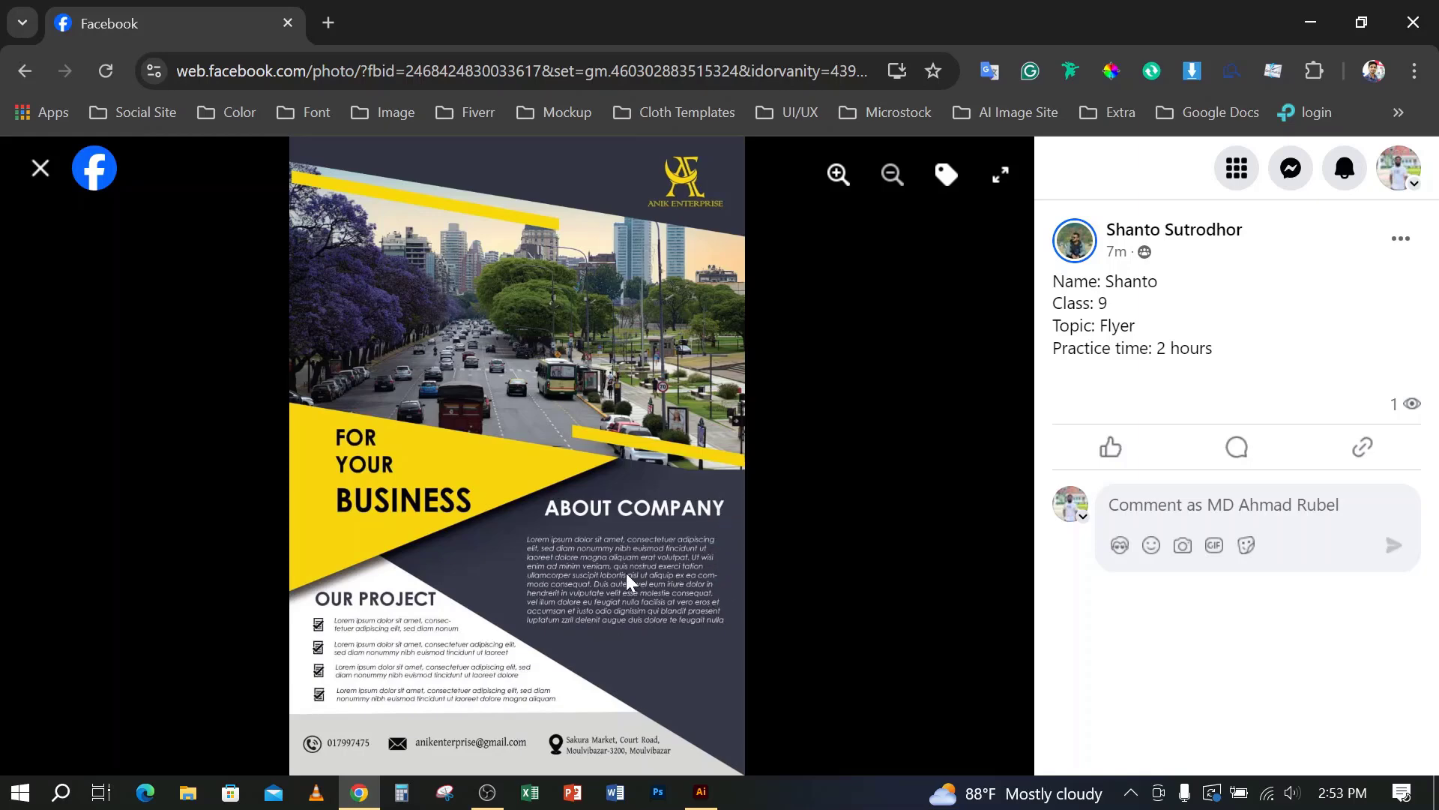
Step: Switch to Illustrator and add a "Lorem ipsum" point-text heading above the justified paragraphs, enlarged and placed near their right edge
click(701, 791)
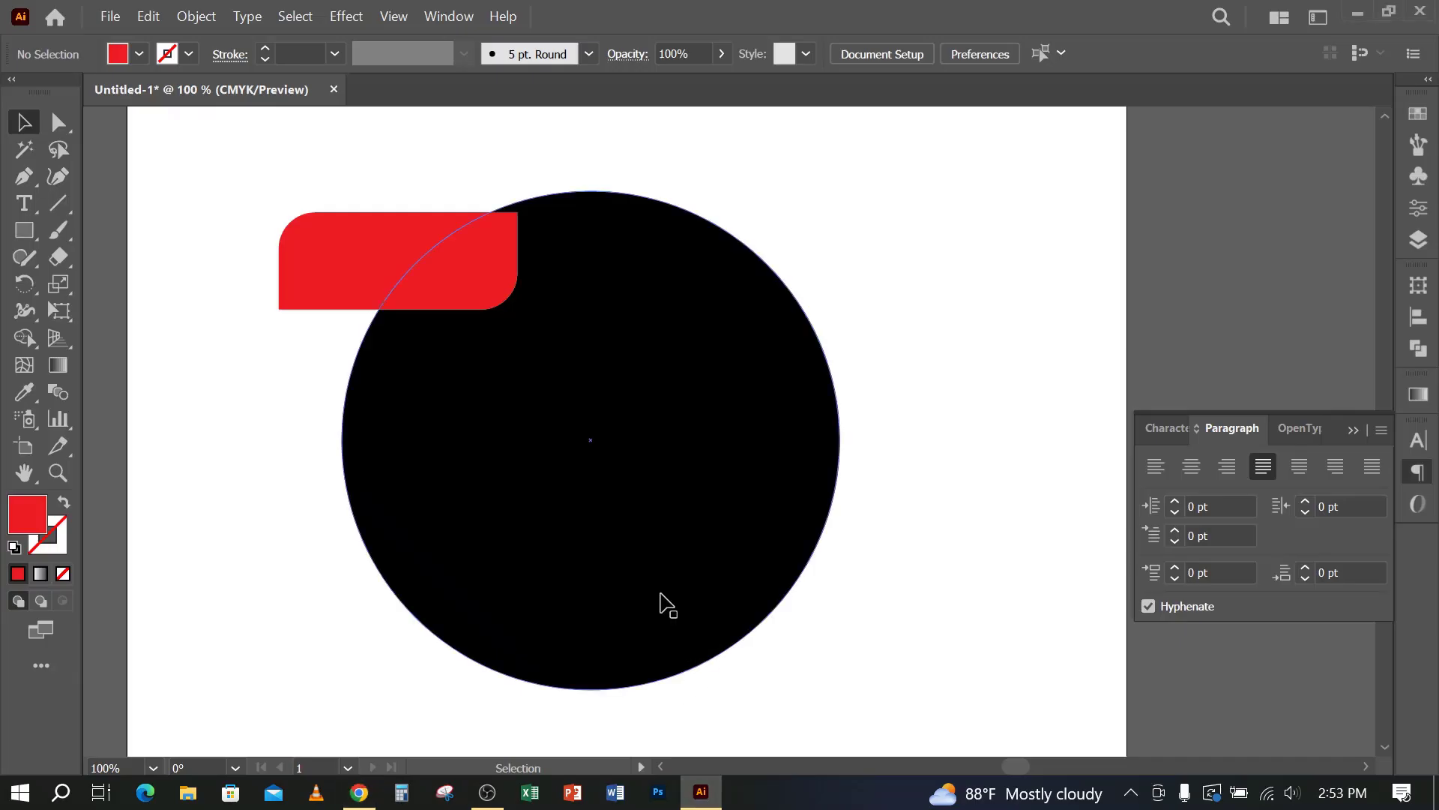
scroll(646, 525, up, 2)
scroll(641, 399, down, 2)
drag(704, 466, 337, 449)
scroll(788, 396, up, 2)
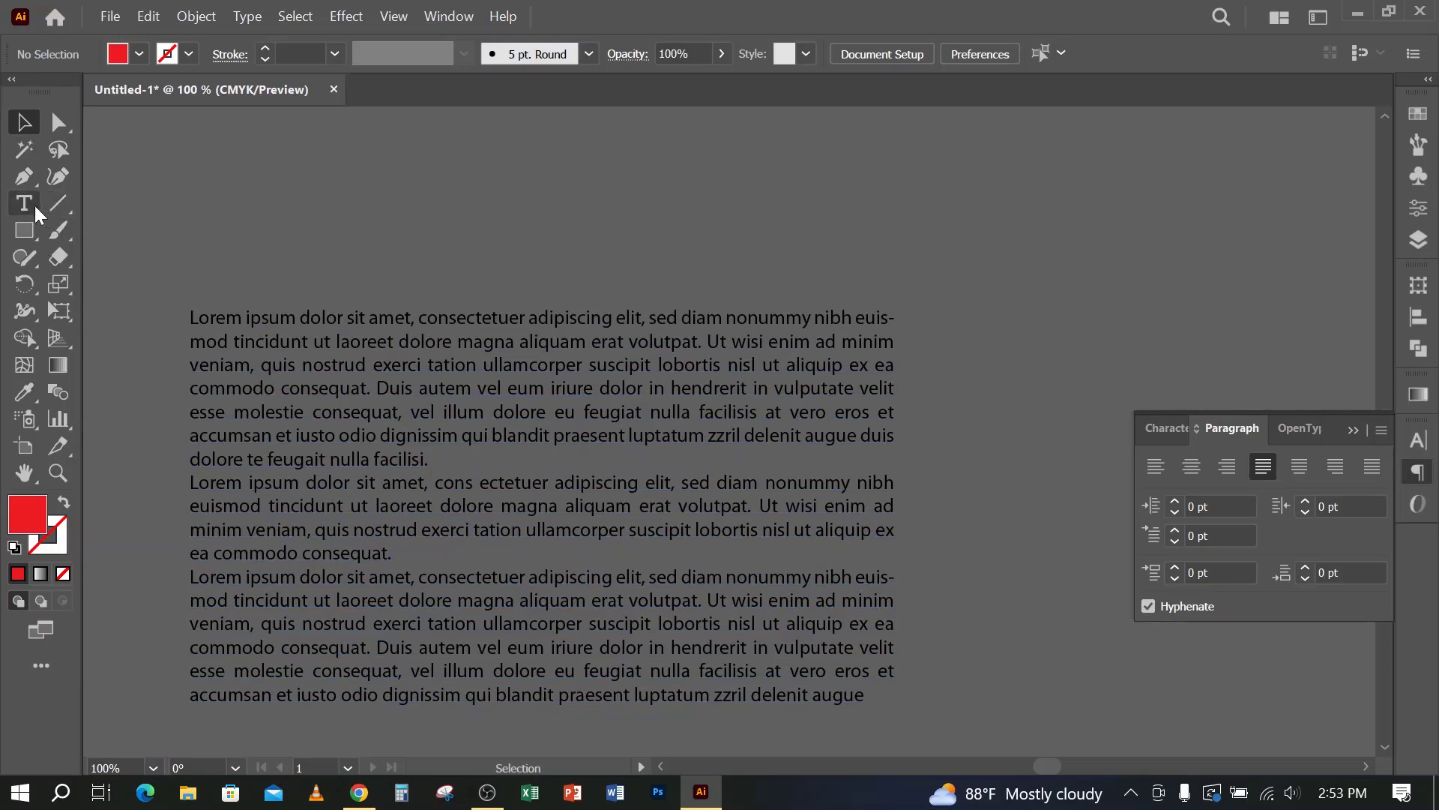
click(36, 212)
click(392, 217)
click(24, 121)
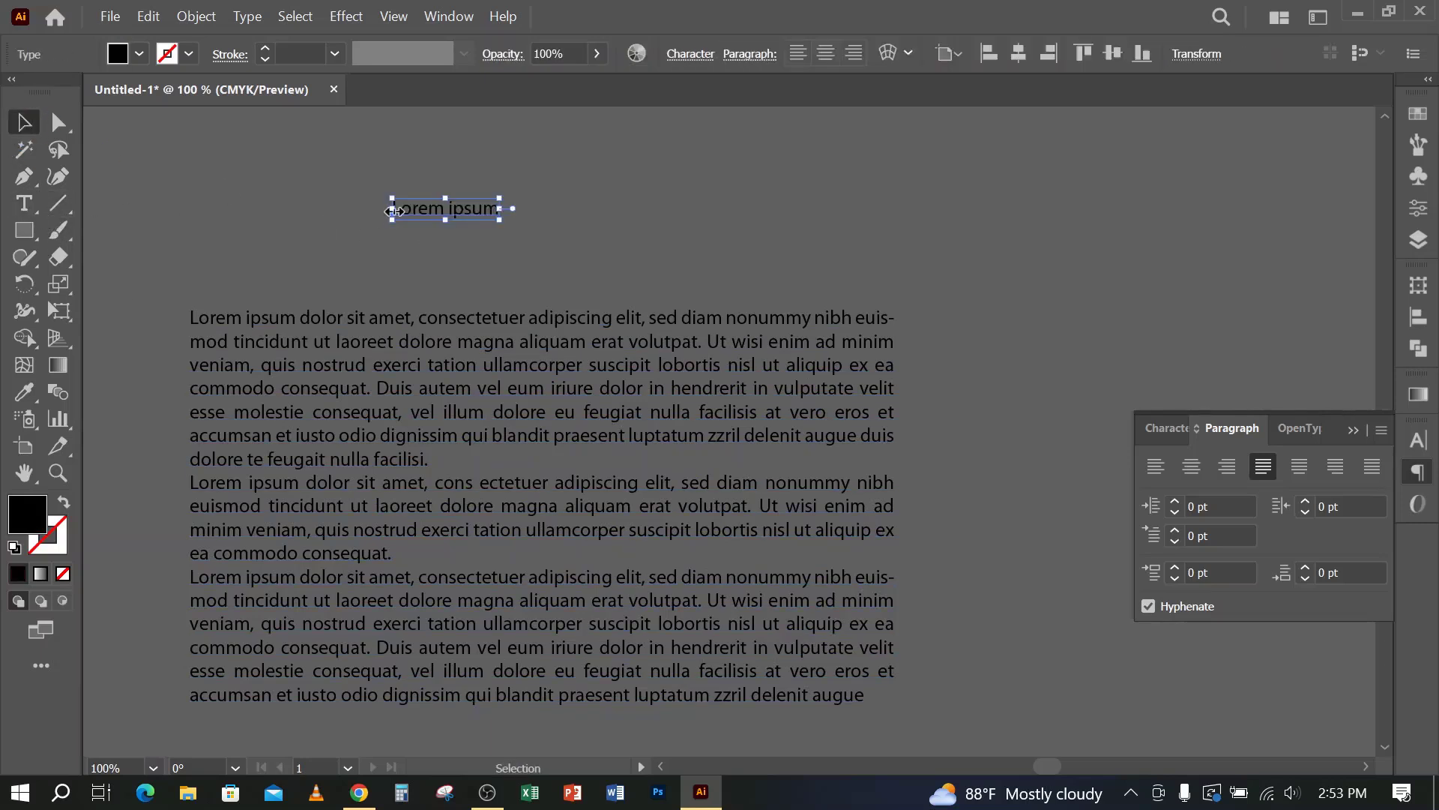
drag(499, 208, 819, 232)
Step: Align the heading's right edge to the paragraph text frame, using the frame as the key object
shift+click(841, 317)
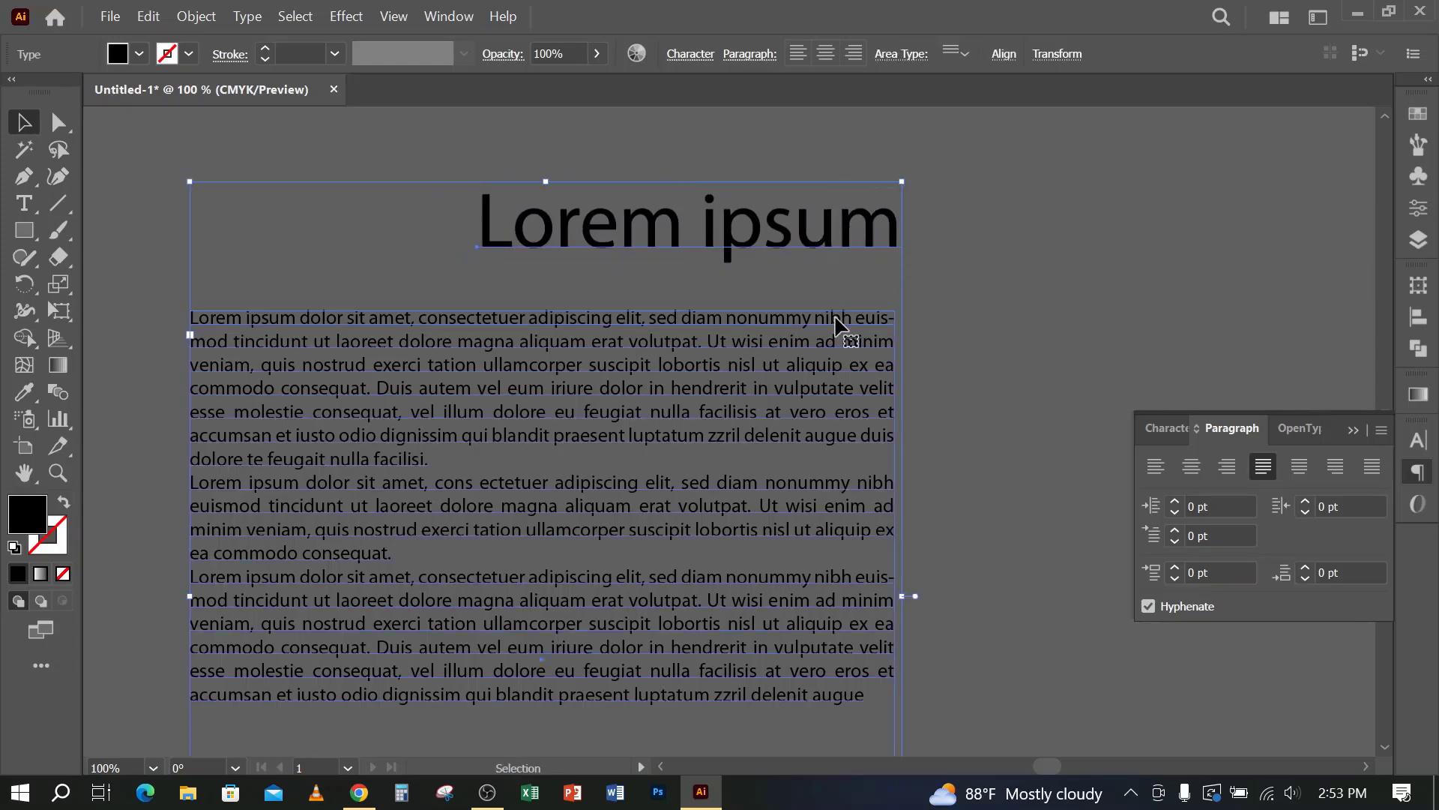
click(1419, 319)
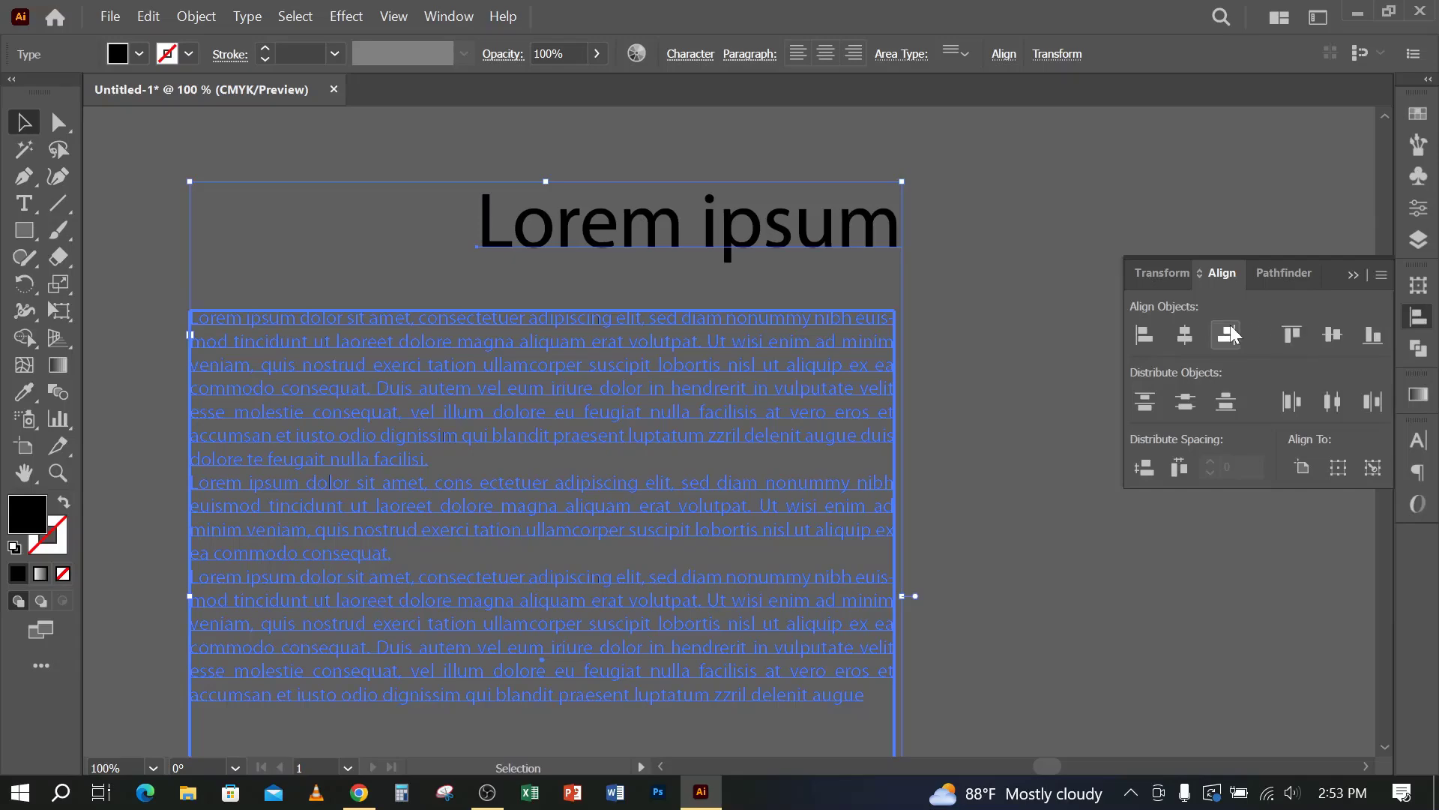
click(1228, 335)
click(1025, 391)
scroll(698, 374, down, 1)
click(688, 423)
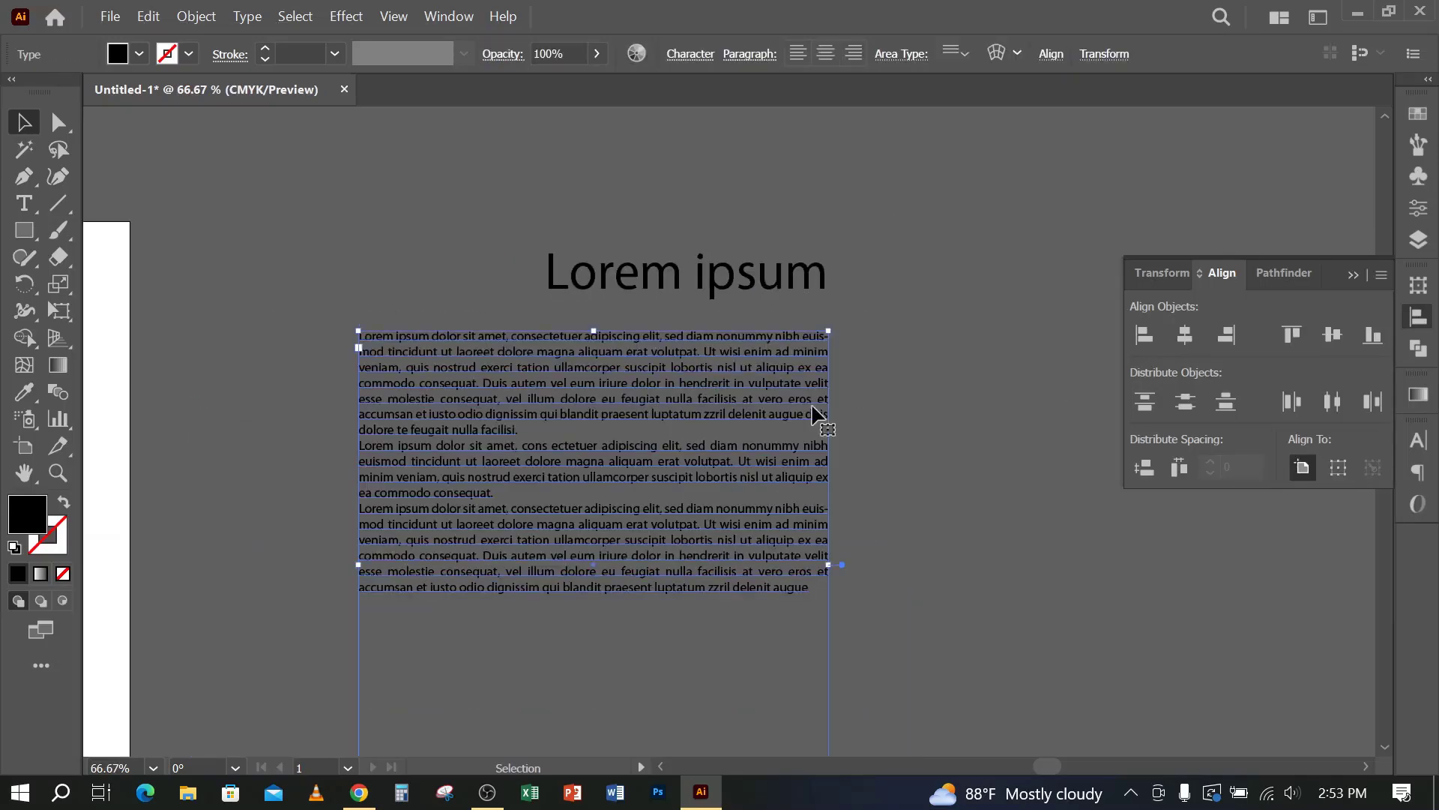
Step: Set the "Lorem ipsum" paragraph text frame to left alignment in the paragraph settings
click(1002, 446)
click(780, 433)
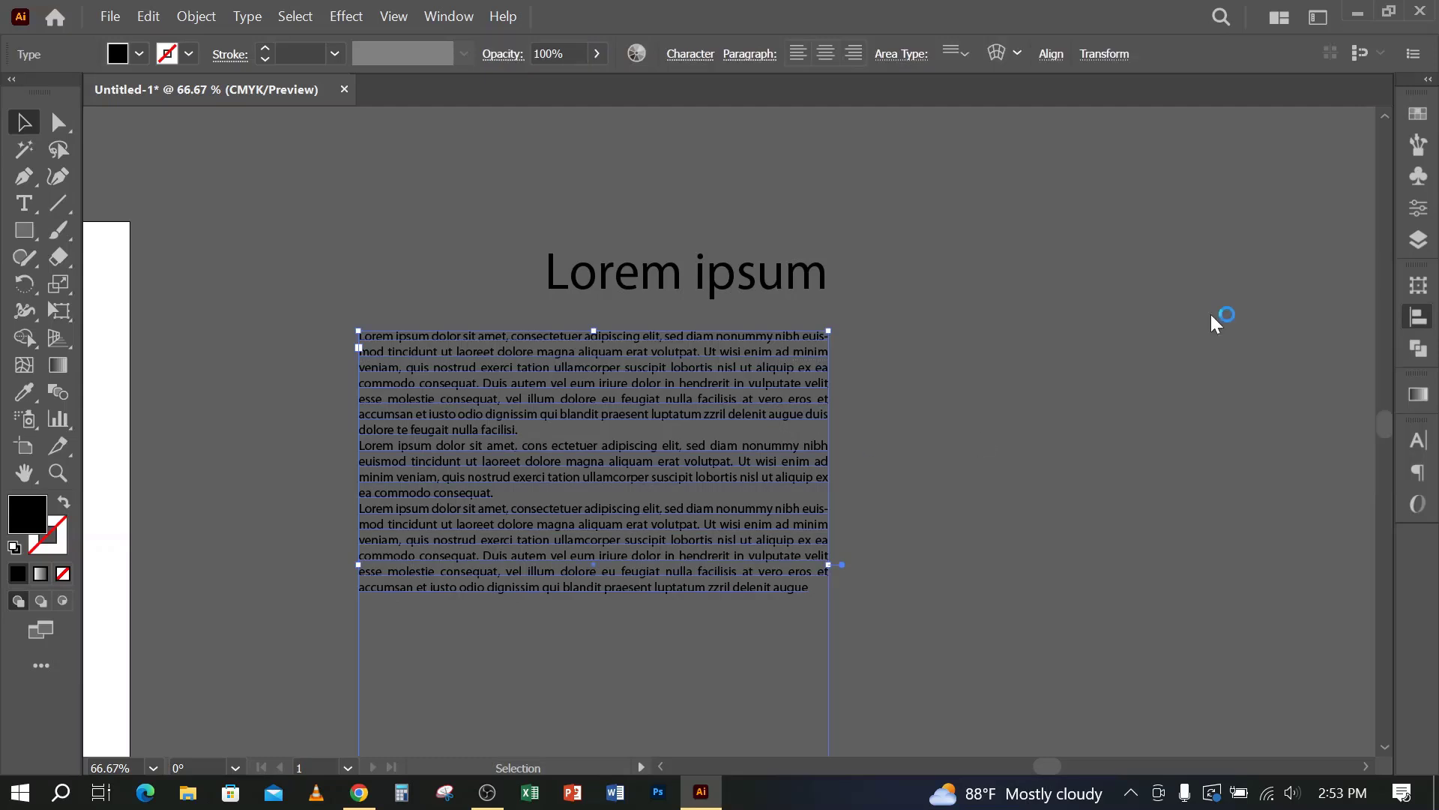
key(ctrl+t)
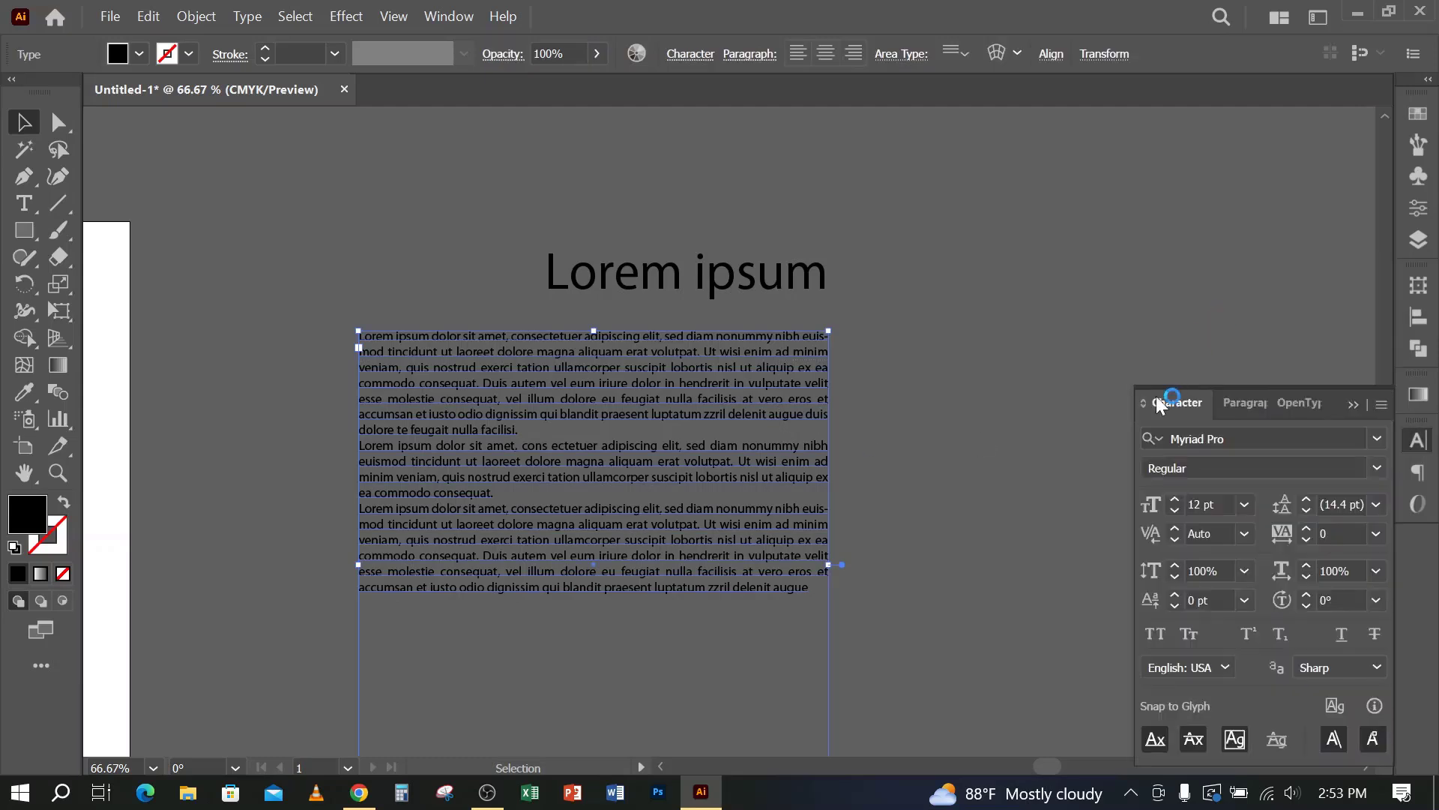
click(1245, 405)
click(1155, 466)
click(1016, 448)
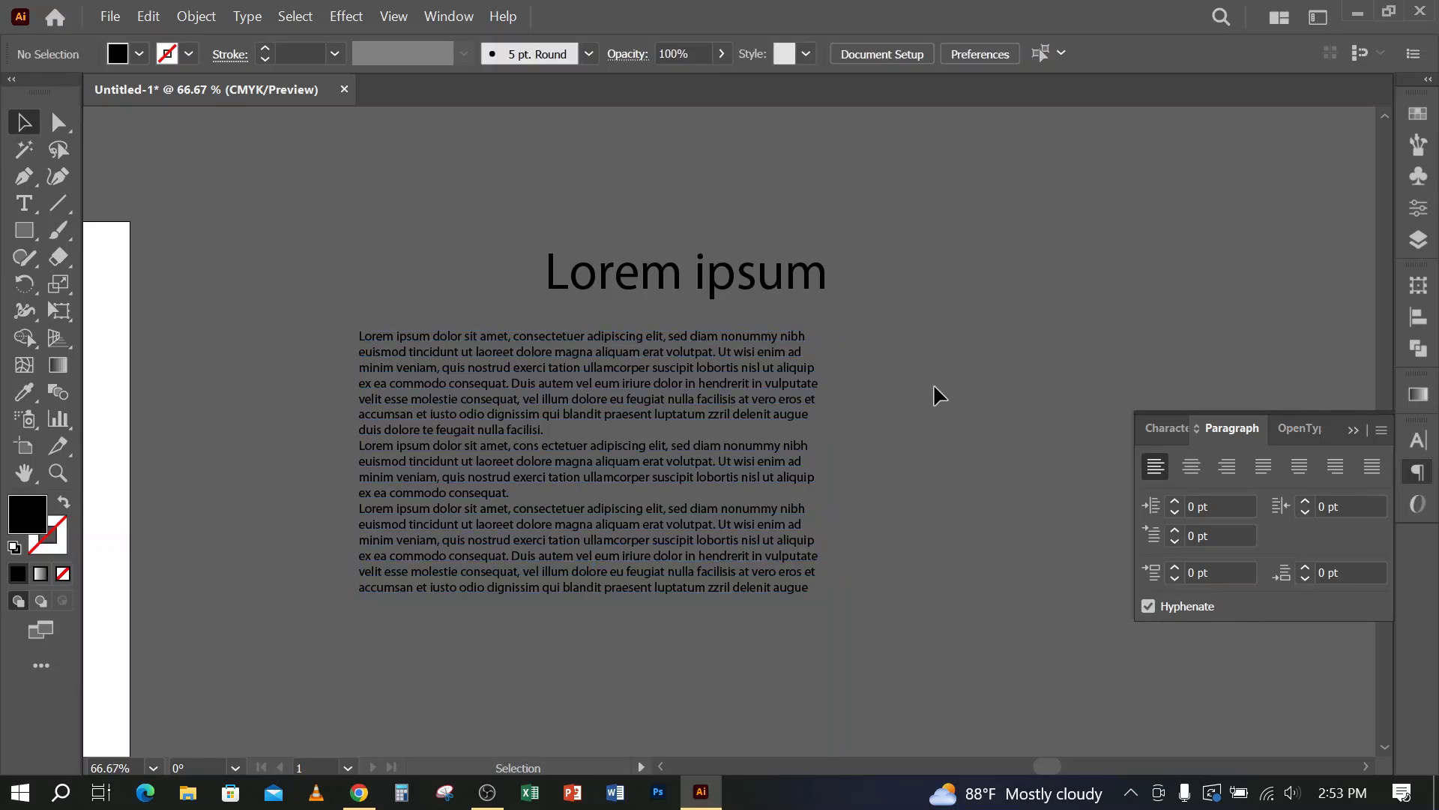
Step: Right-align the paragraph text under the "Lorem ipsum" heading and compare their right edges
click(748, 477)
click(1236, 475)
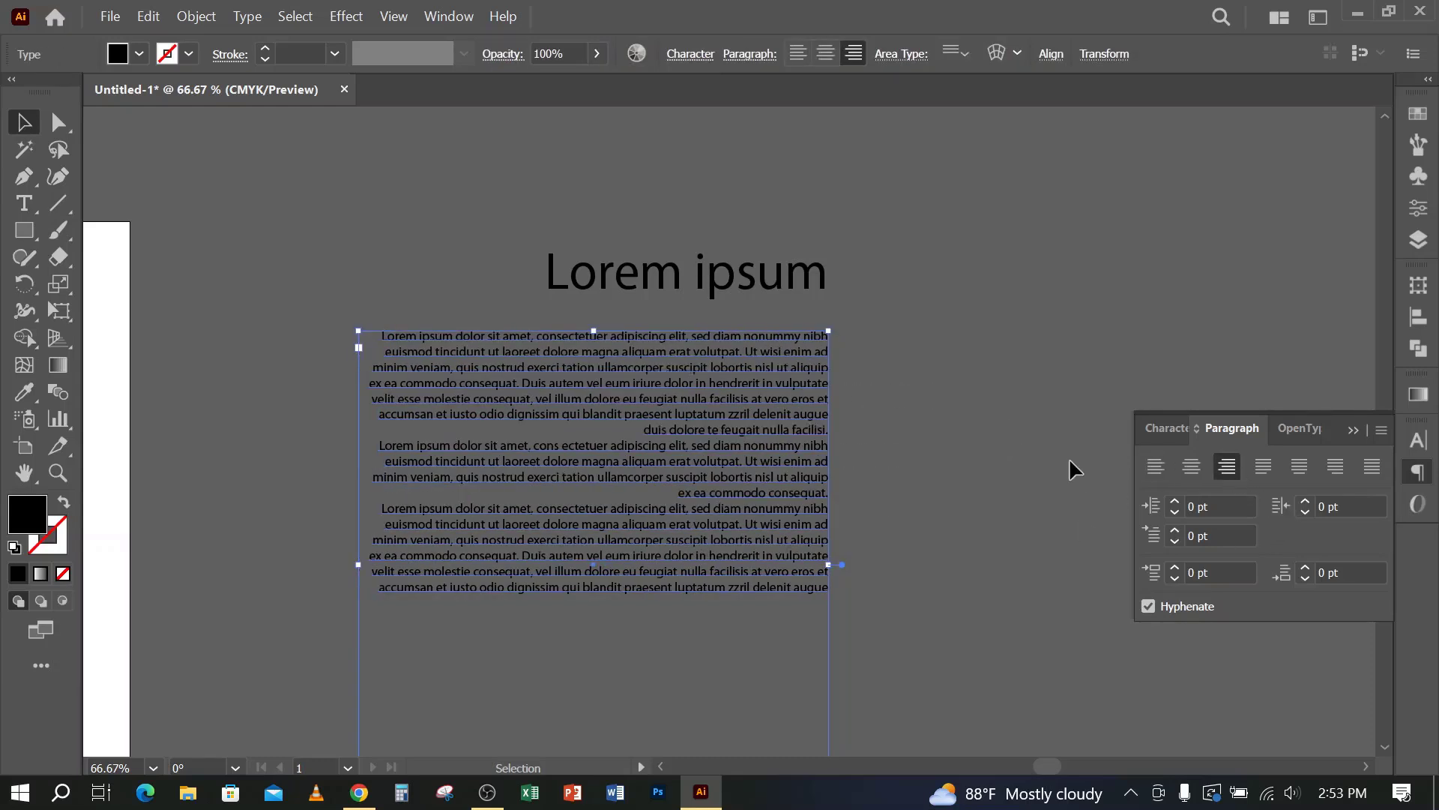
click(1071, 469)
drag(870, 253, 783, 396)
click(952, 477)
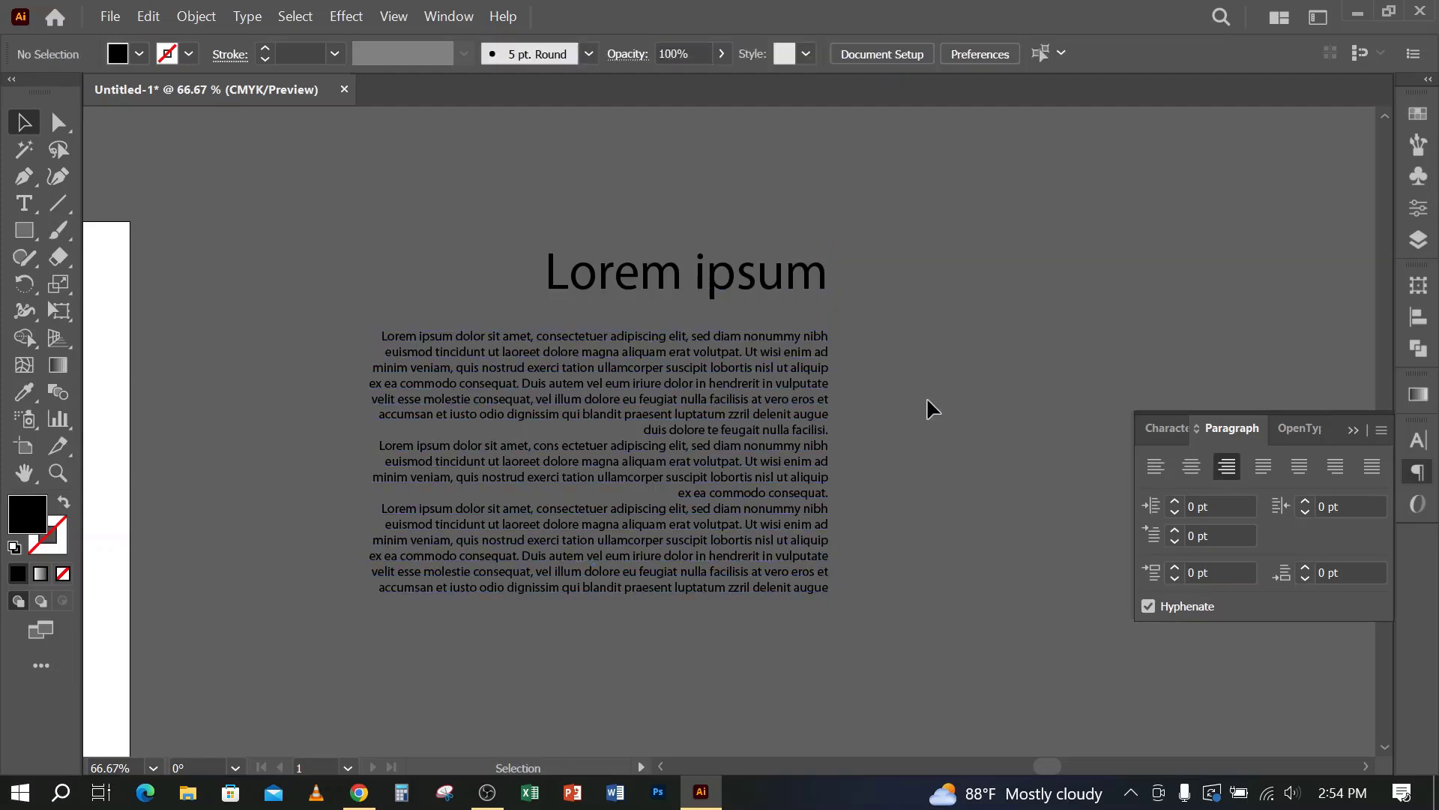
drag(883, 225, 783, 404)
click(943, 449)
Step: Delete the black circle and the red partly rounded rectangle from the artboard
scroll(830, 454, down, 2)
drag(619, 527, 733, 409)
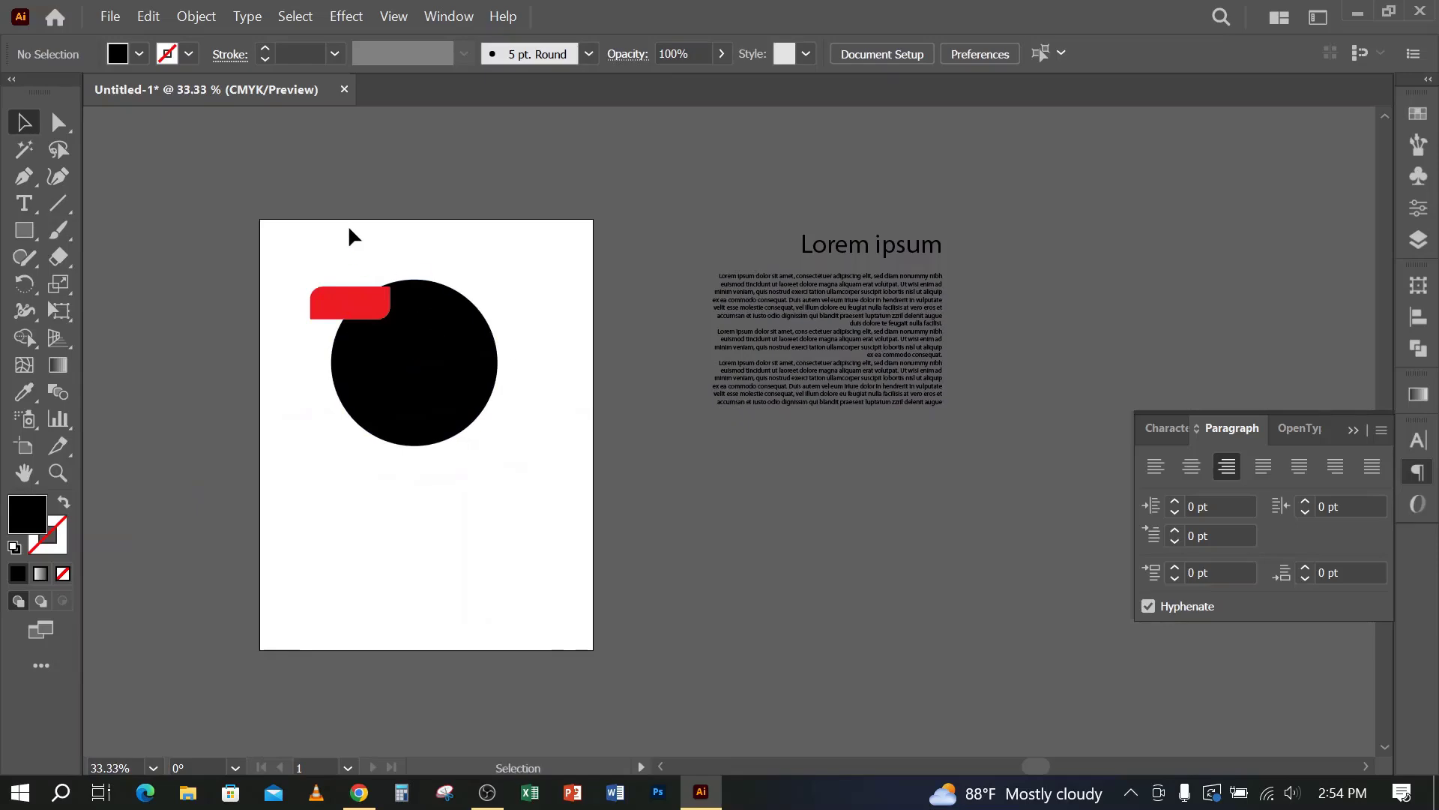
drag(347, 234, 443, 398)
key(Delete)
Step: Move the paragraph text frame onto the upper part of the artboard and widen it towards the artboard's right edge
drag(896, 351, 479, 326)
scroll(411, 318, up, 2)
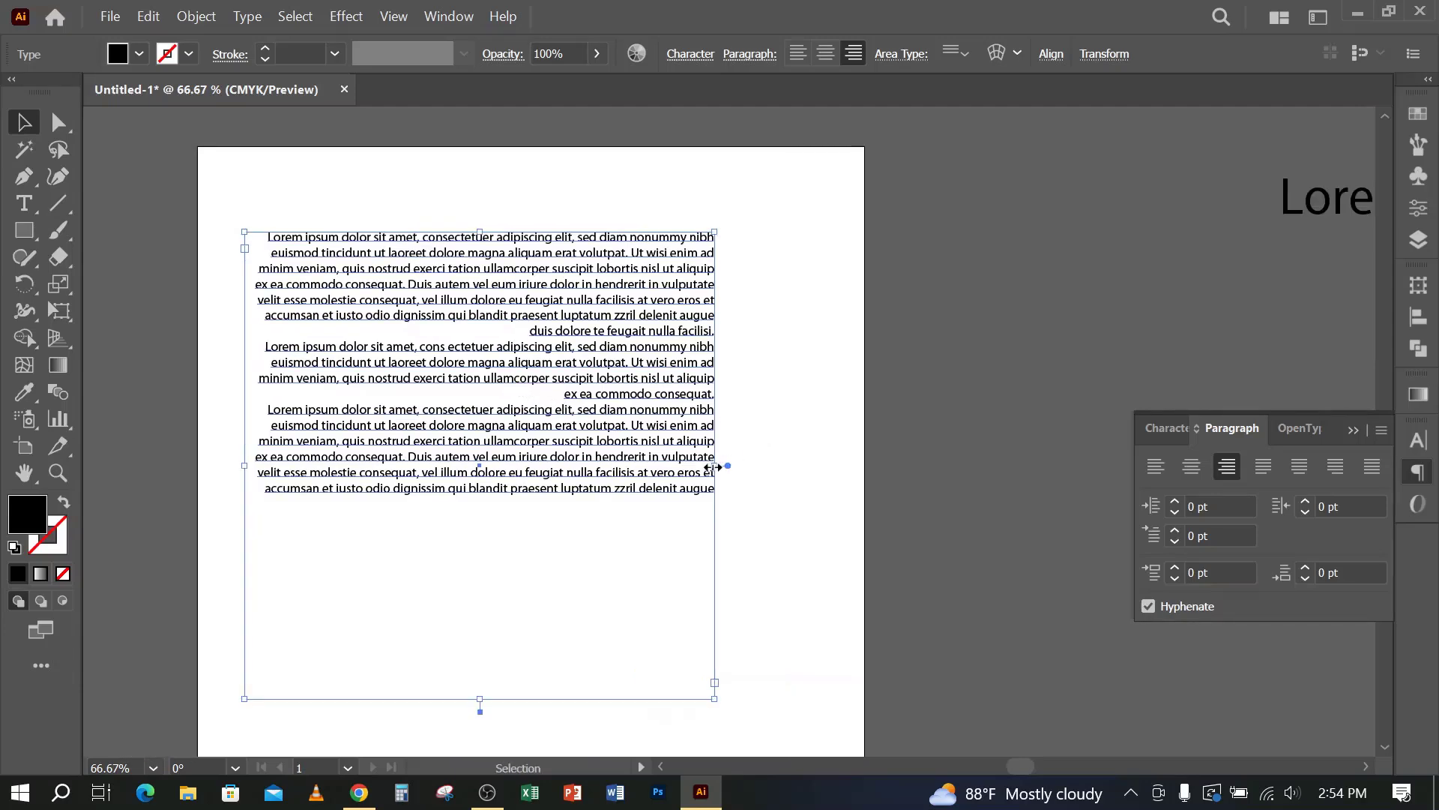
drag(716, 465, 828, 465)
click(909, 404)
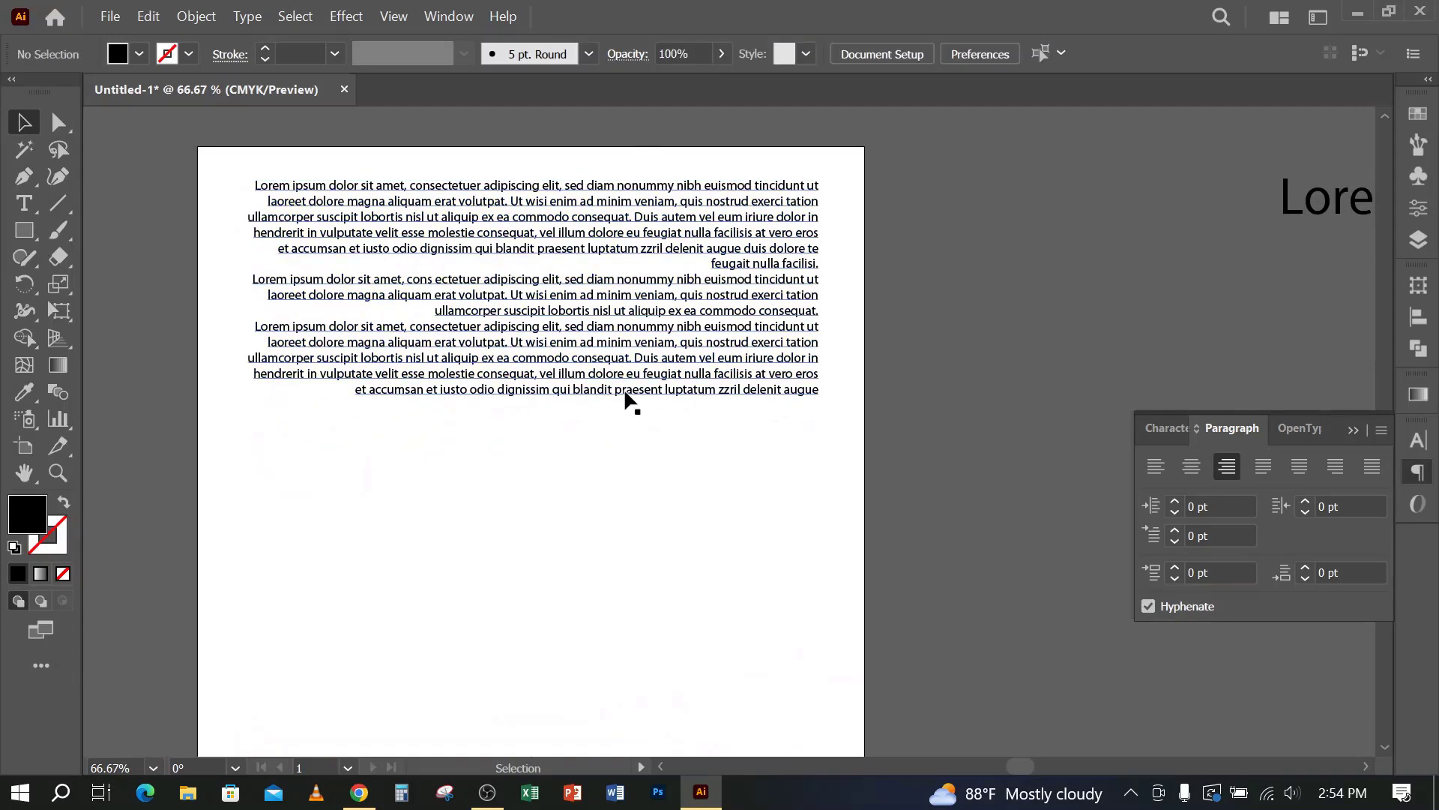
Step: Left-align the paragraph text on the artboard and move its frame slightly closer to the artboard's upper-left corner
scroll(554, 174, up, 1)
drag(562, 243, 623, 288)
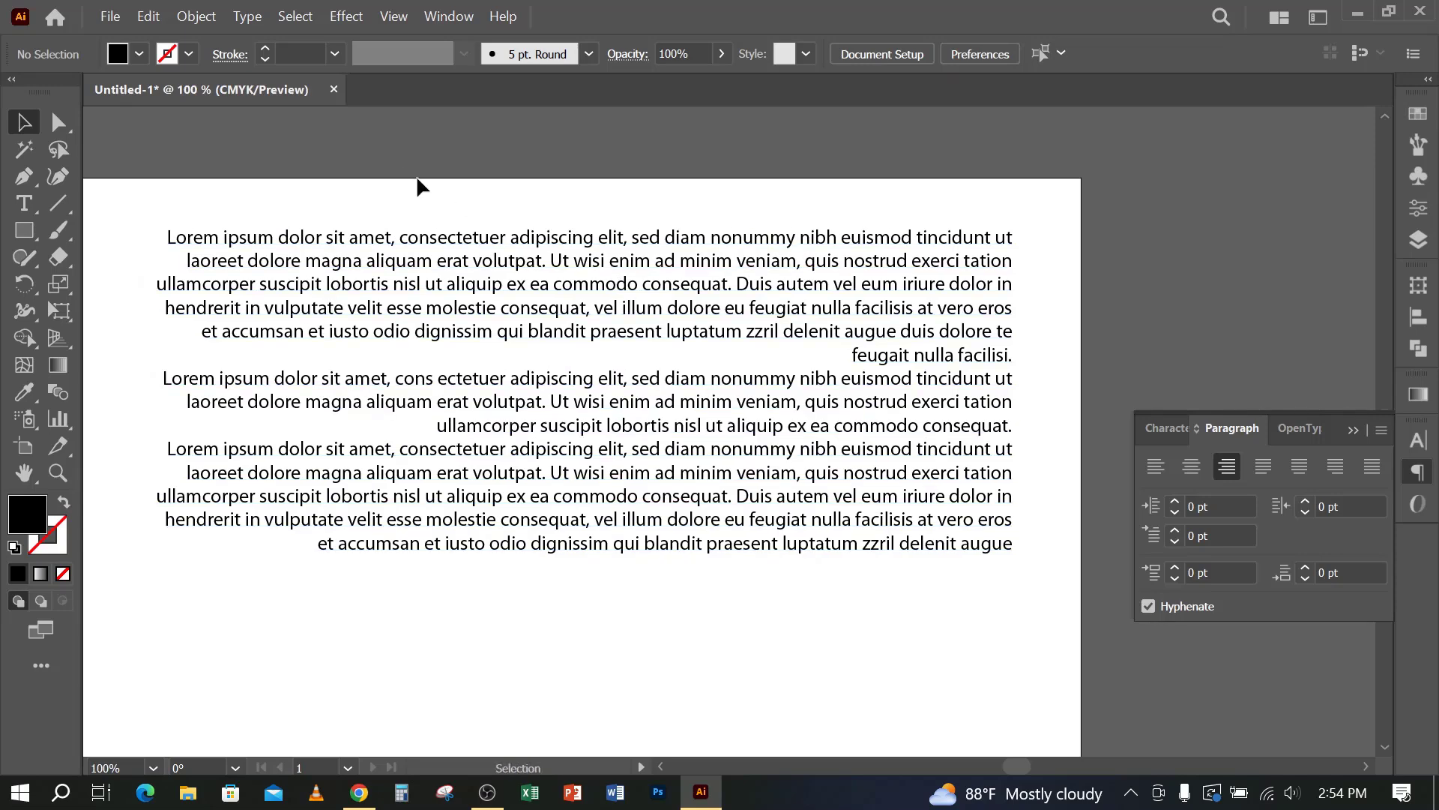
drag(398, 279, 586, 259)
drag(414, 181, 507, 274)
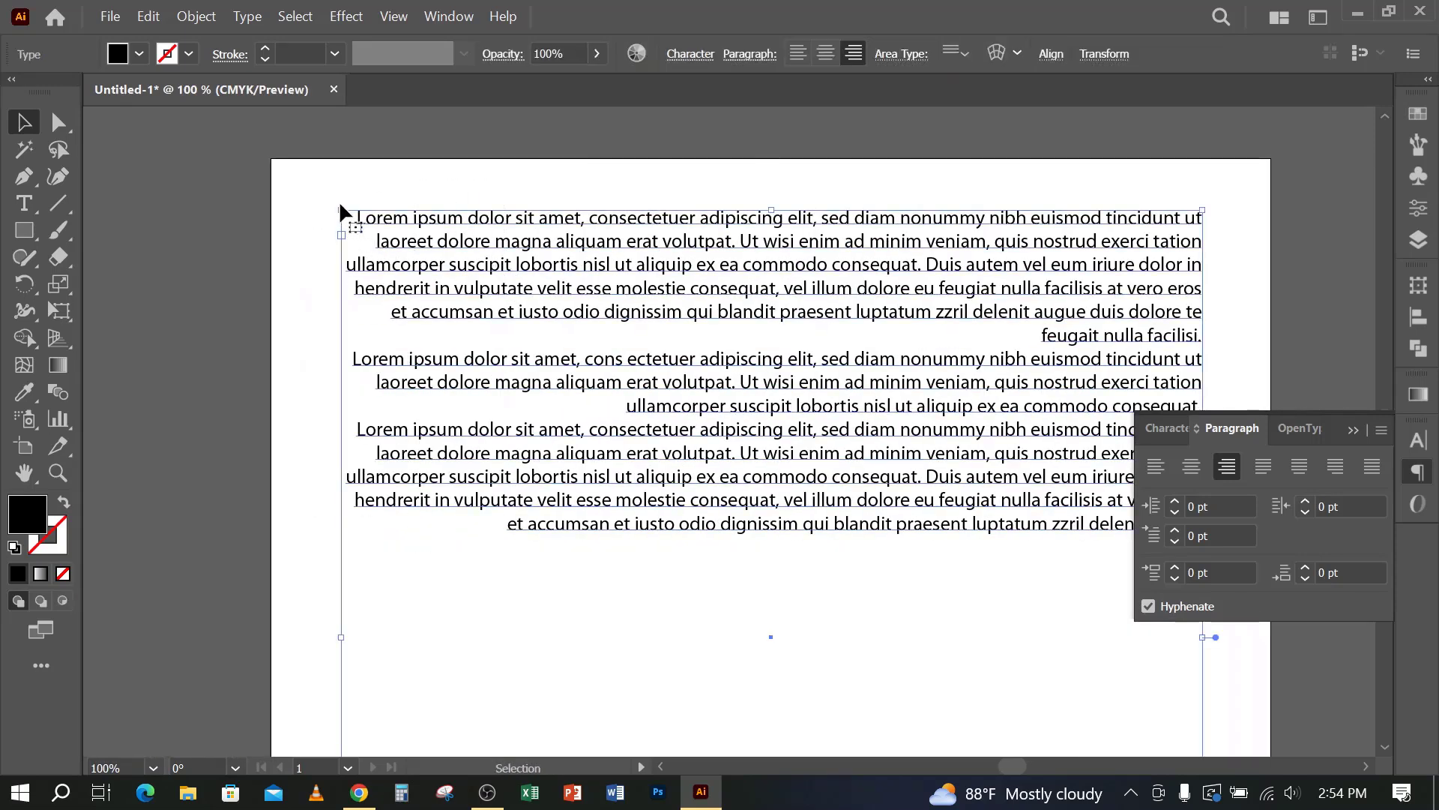
click(798, 53)
click(656, 169)
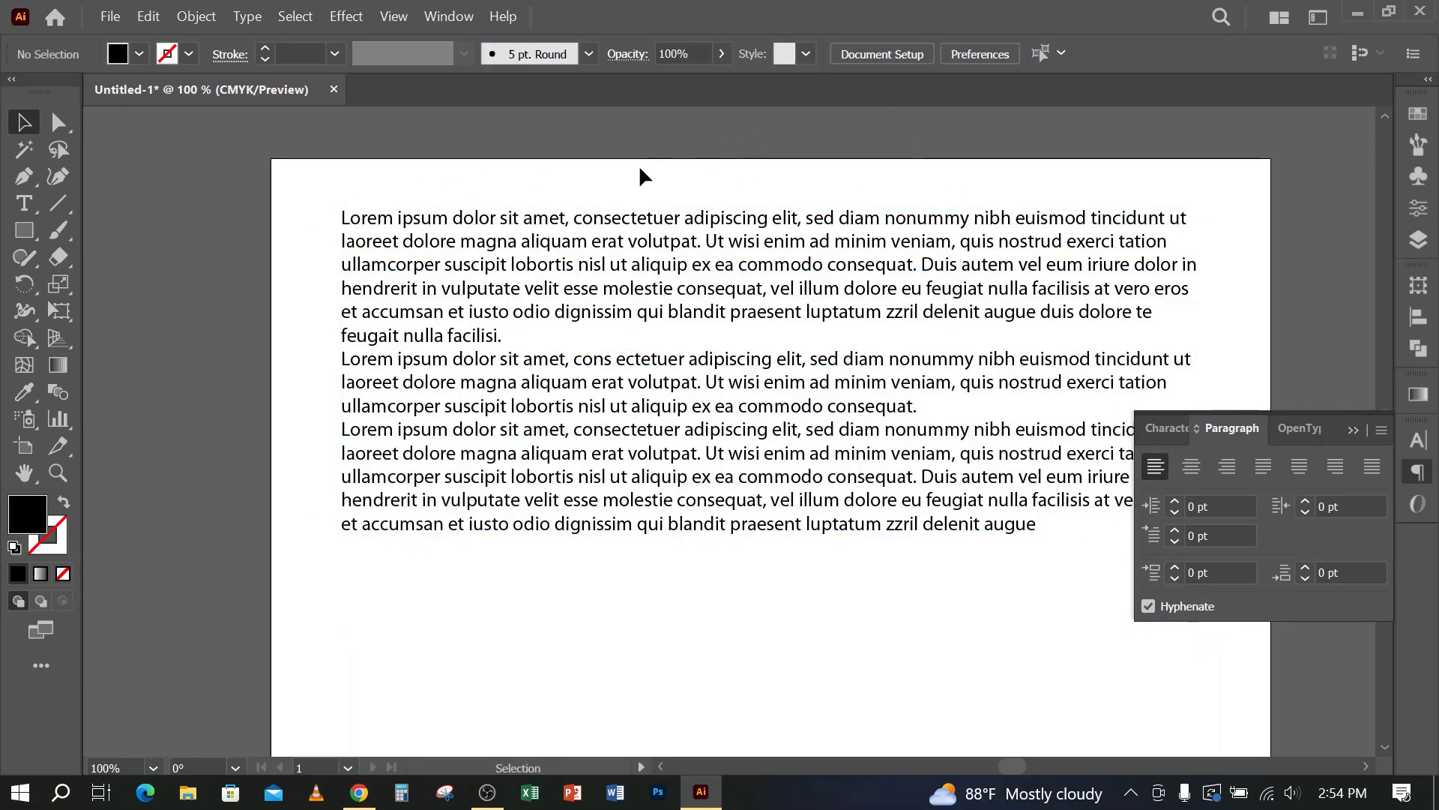
click(518, 302)
drag(413, 270, 381, 256)
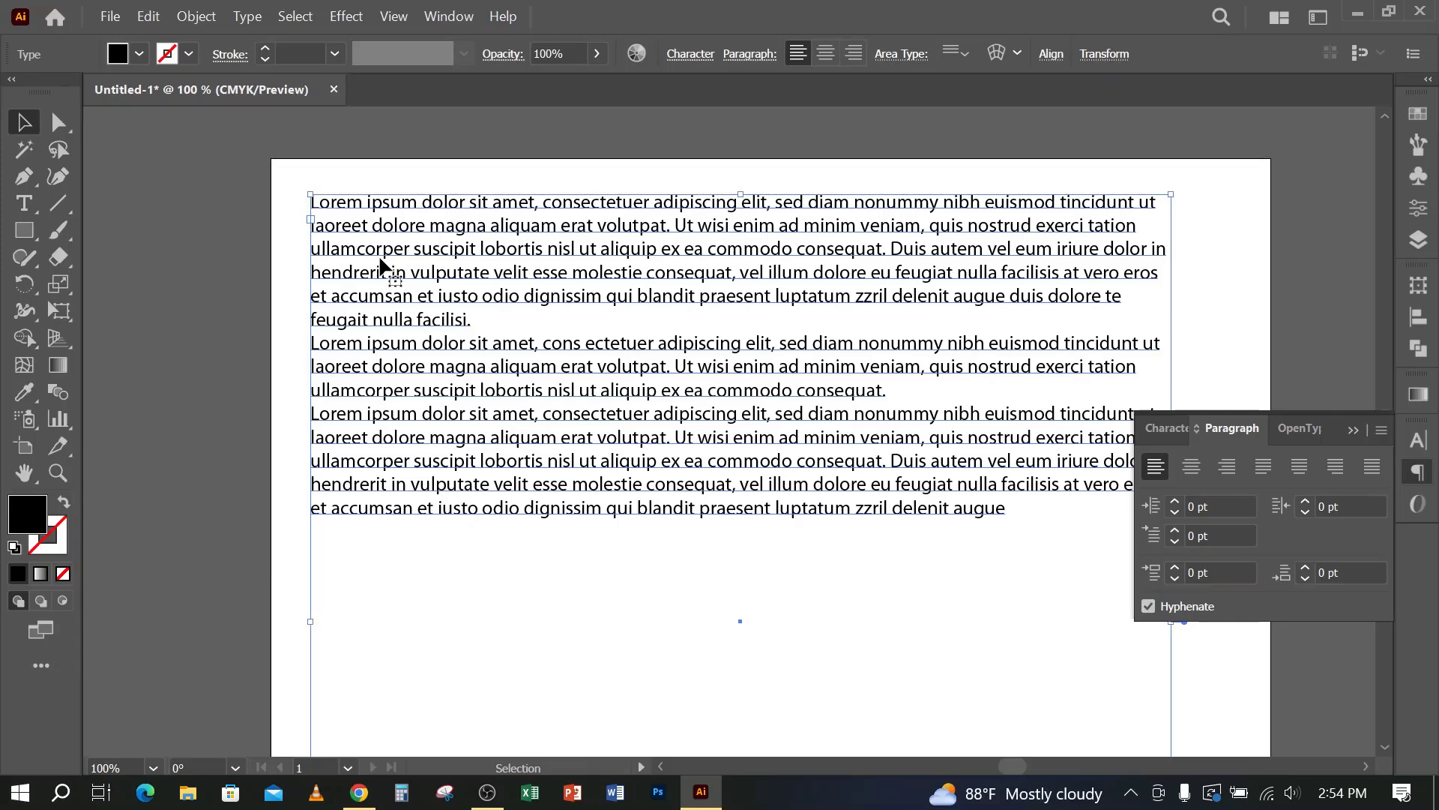
Step: Replace all the text in the left-aligned frame with the sample text "zdbnmxnmnxvbn n n"
click(24, 203)
drag(336, 202, 467, 204)
key(ctrl+a)
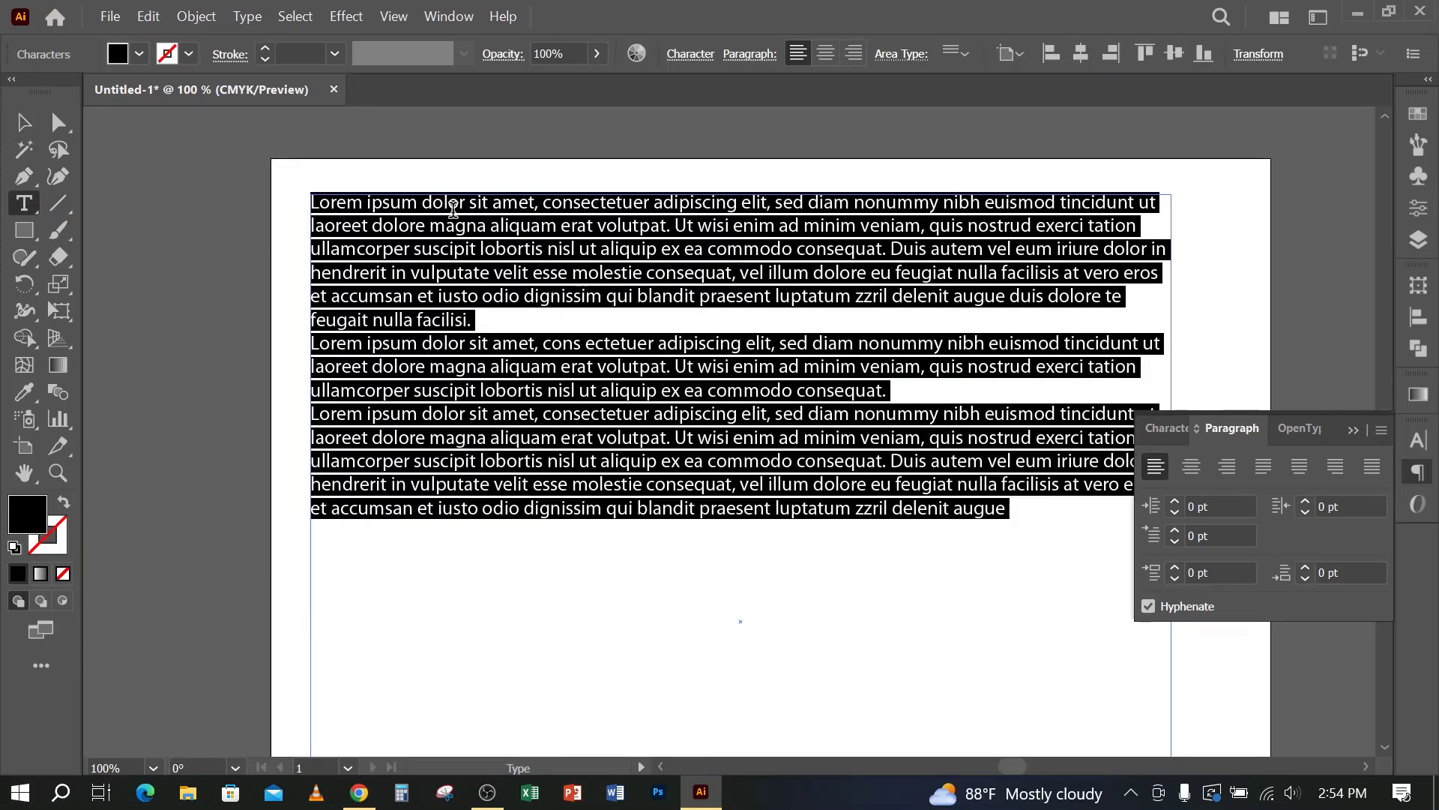
text(zdbnmxnmnxvbn n n)
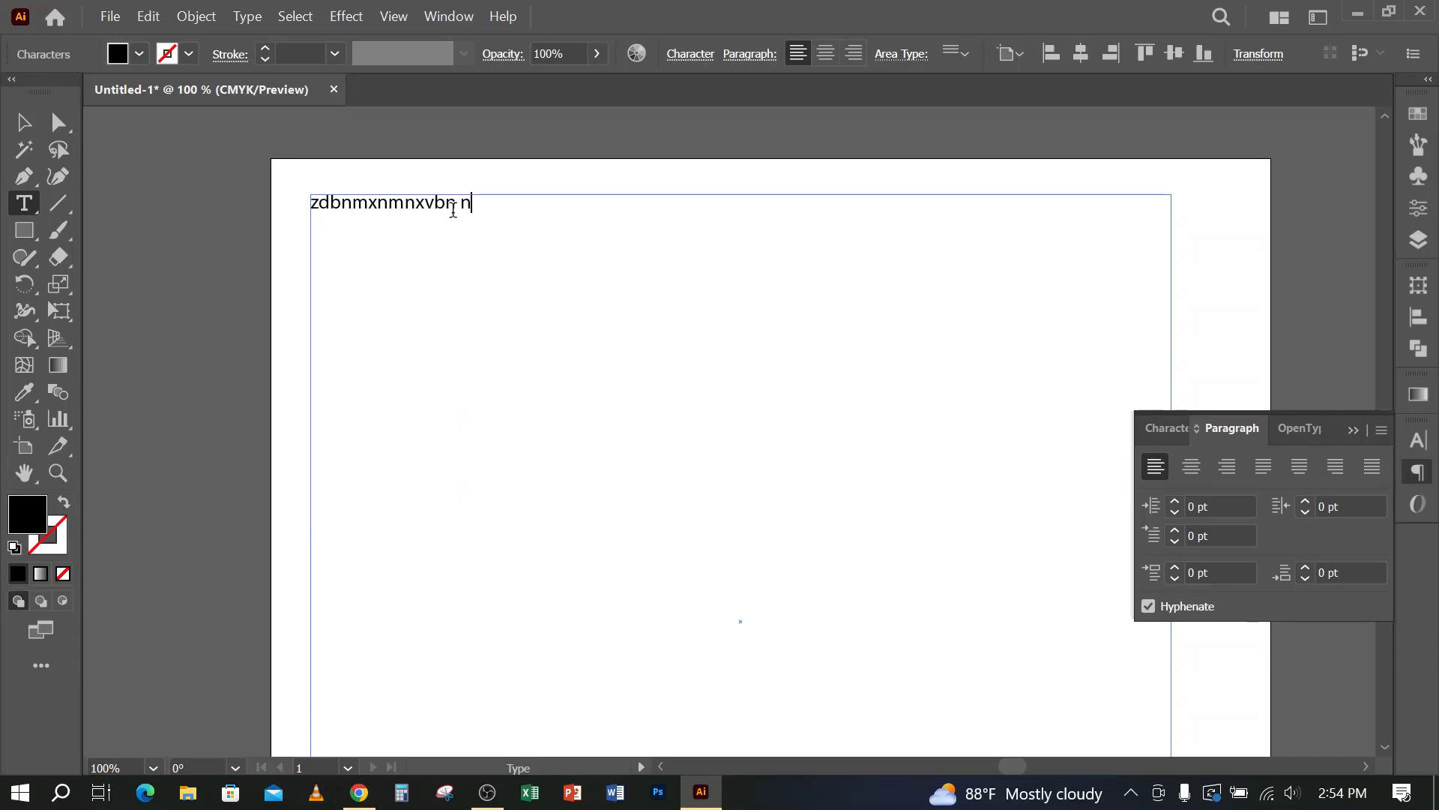
key(alt+space)
key(Escape)
click(23, 121)
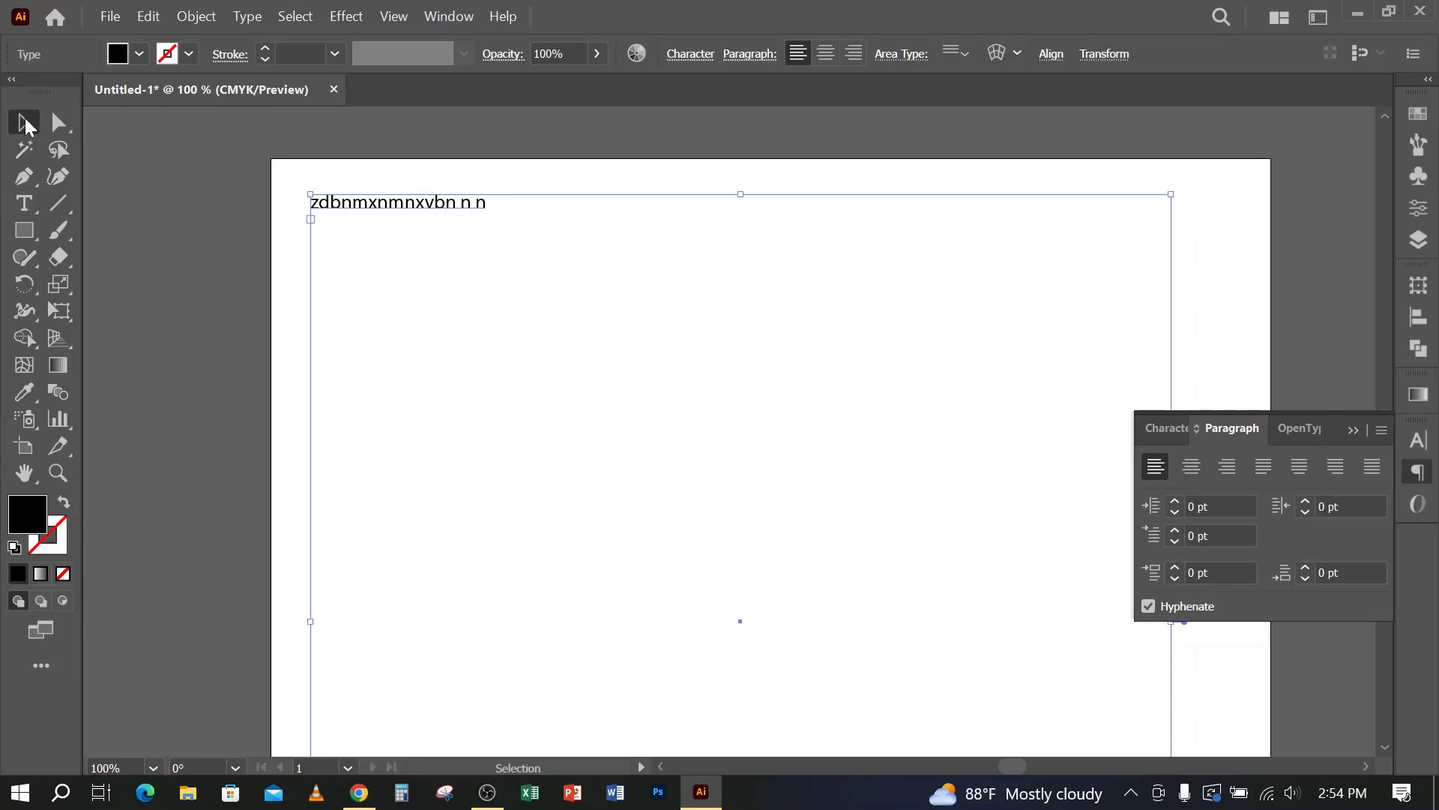
Step: Right-align the text frame and replace its contents with the sample text "xjnzbnvnnnnn"
click(1227, 466)
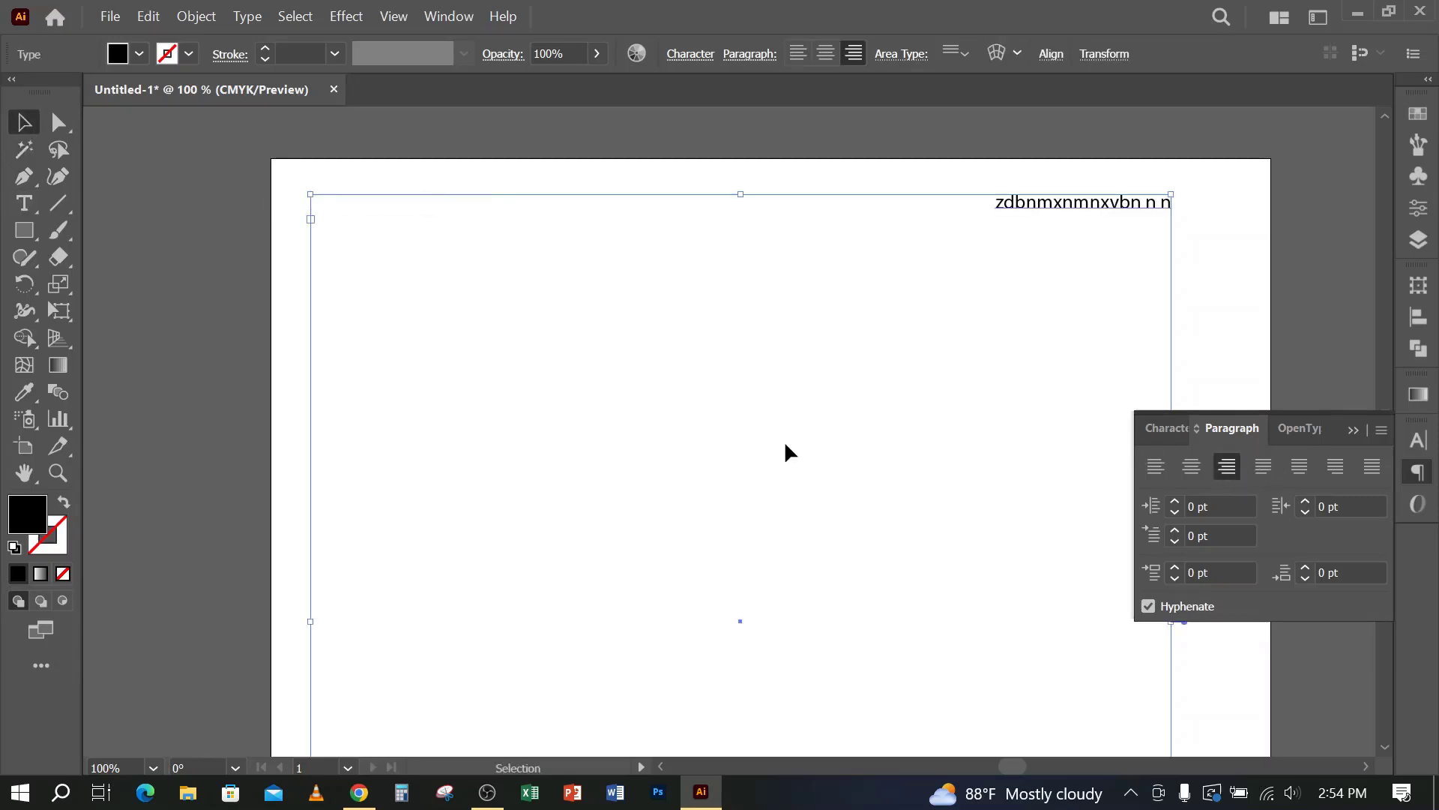
click(24, 202)
drag(1026, 205, 1087, 207)
key(ctrl+a)
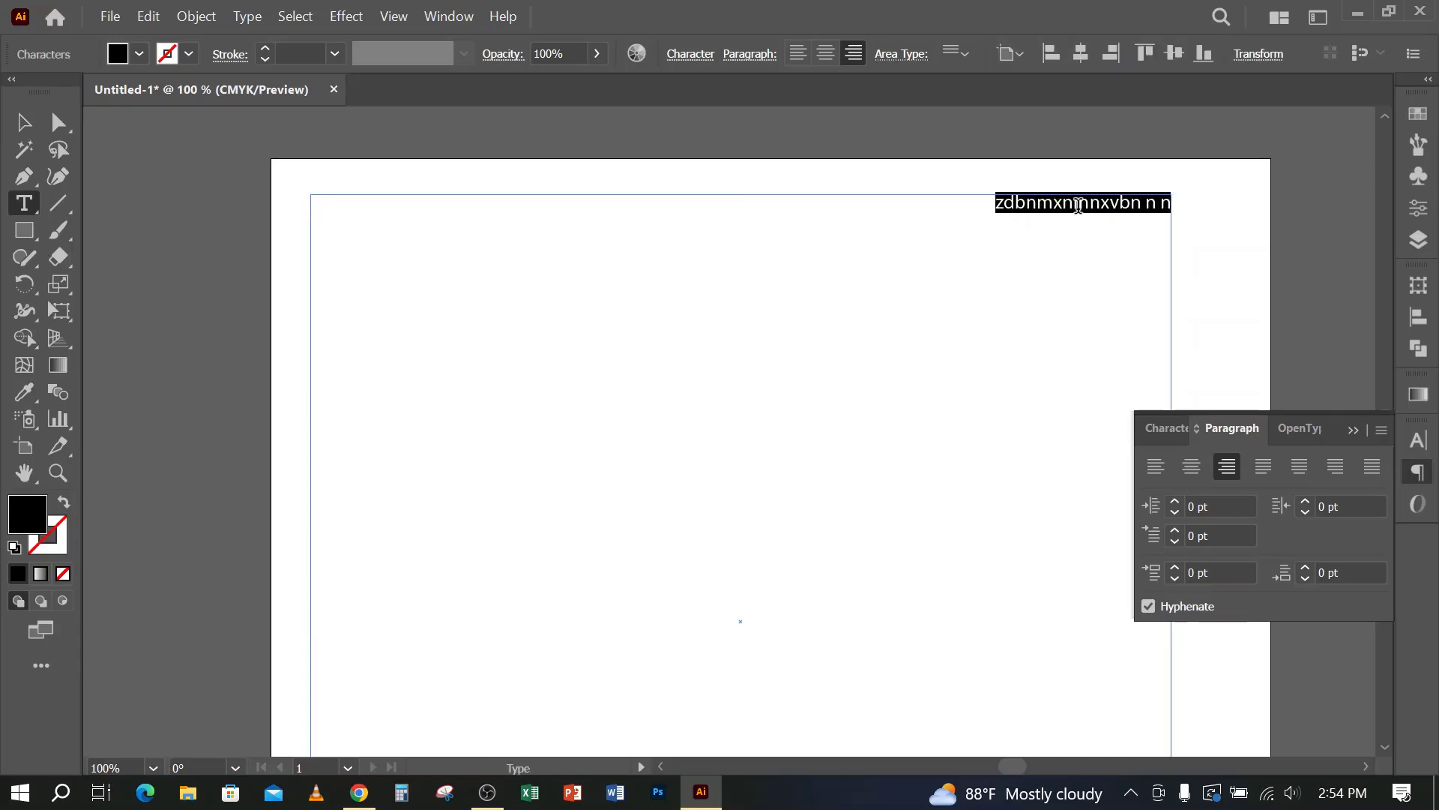
text(xjnzbnvnnnnn)
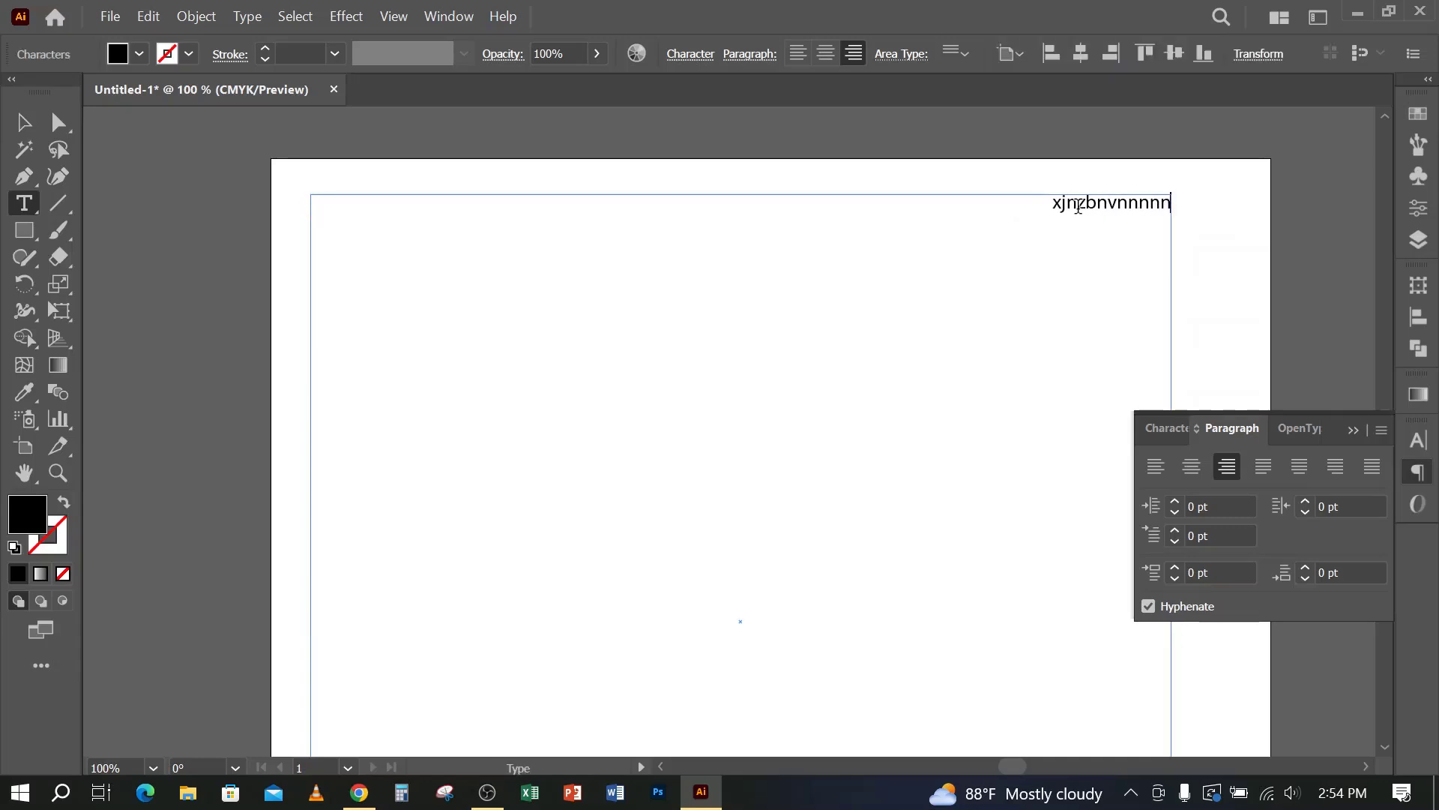
click(24, 121)
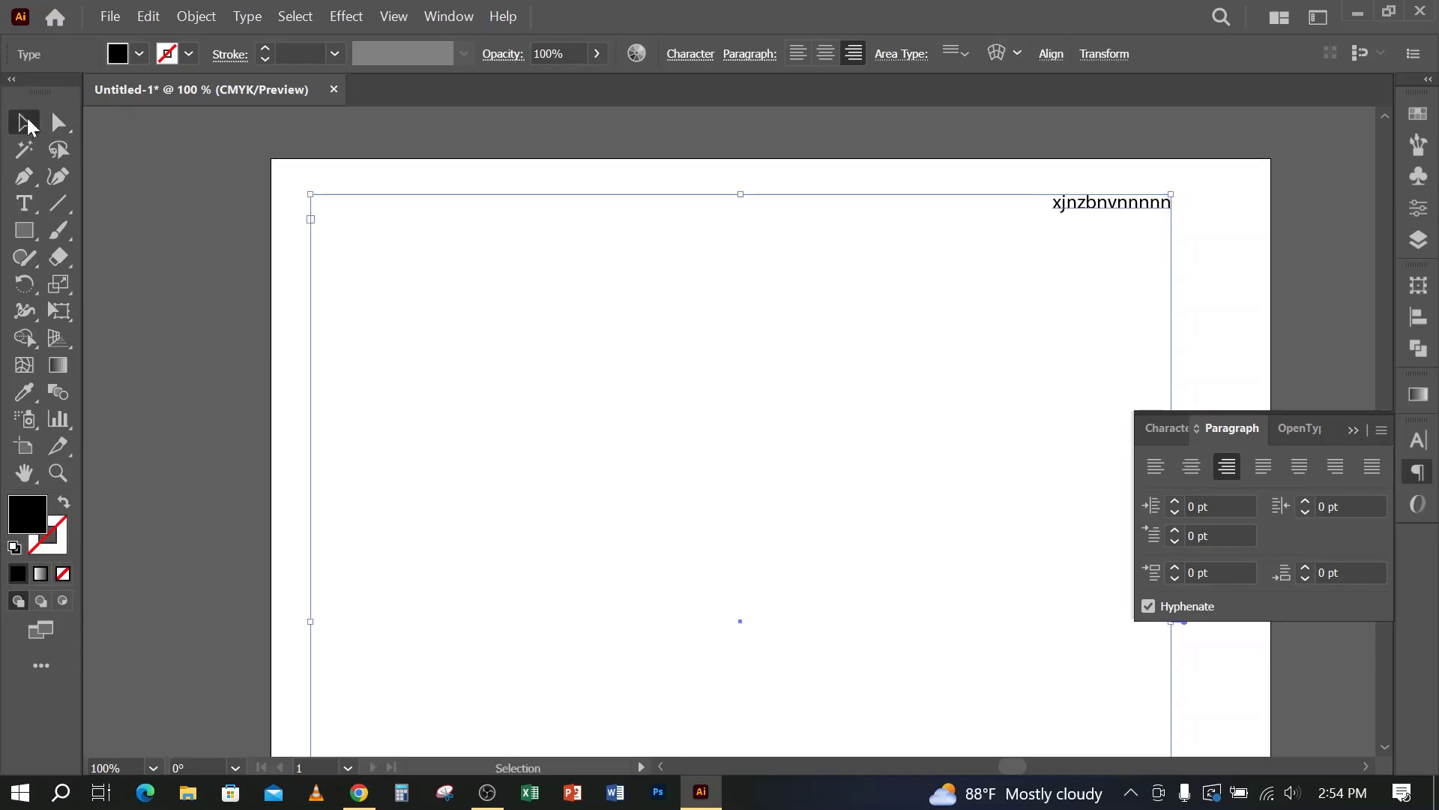
Step: Switch to Chrome, close the flyer's photo viewer and look through the group page's featured section and newest post
click(359, 793)
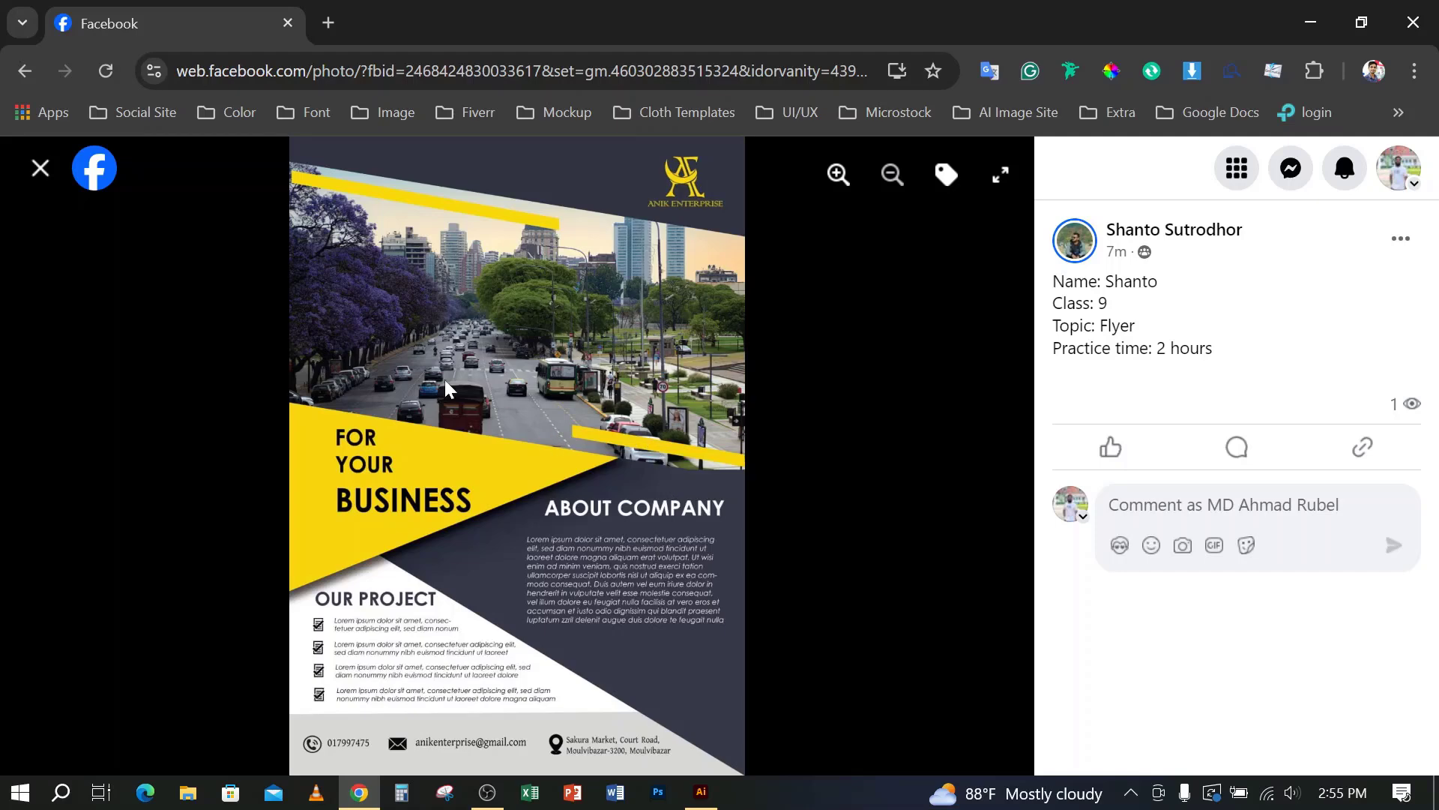
click(41, 168)
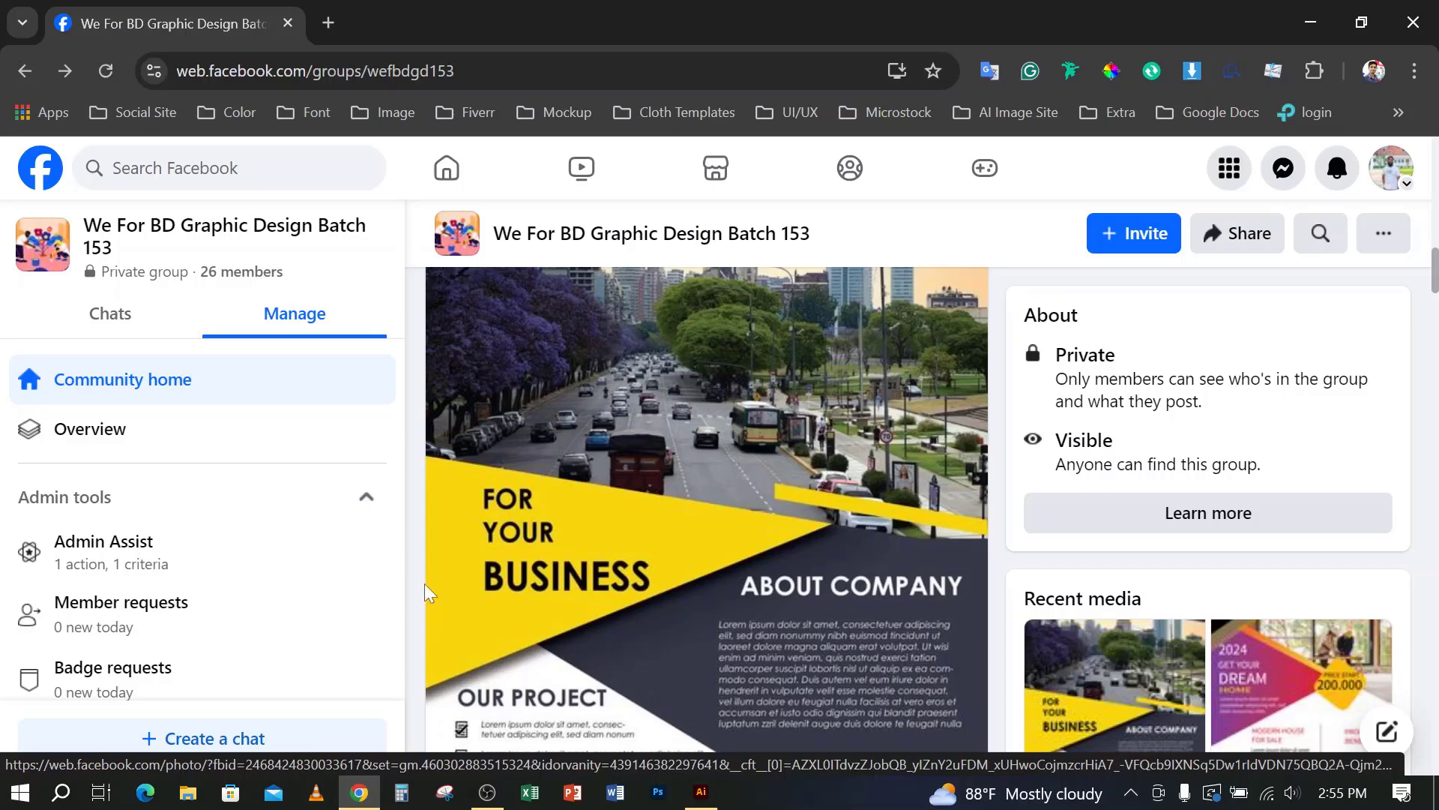
scroll(684, 559, up, 12)
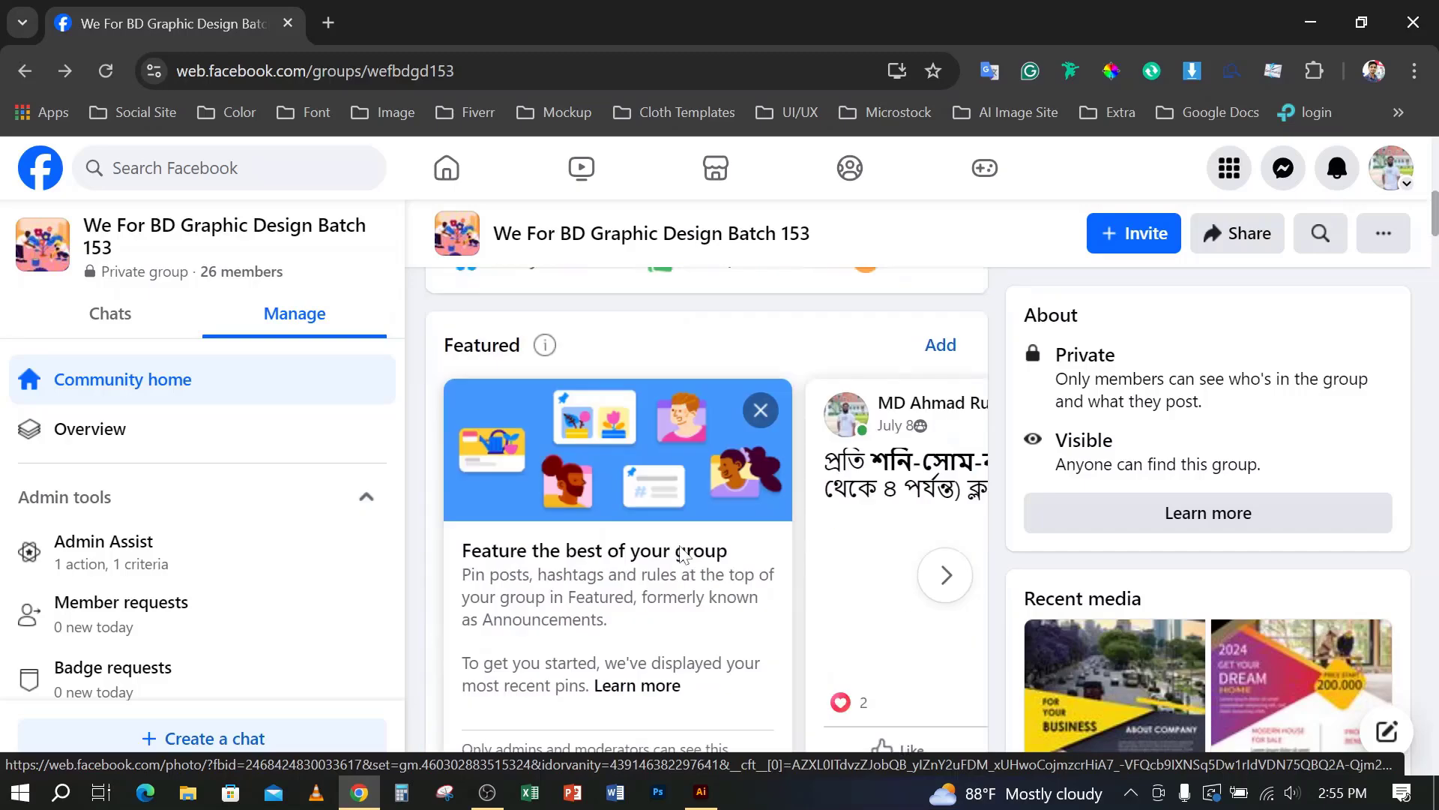
scroll(670, 562, down, 5)
scroll(669, 562, down, 5)
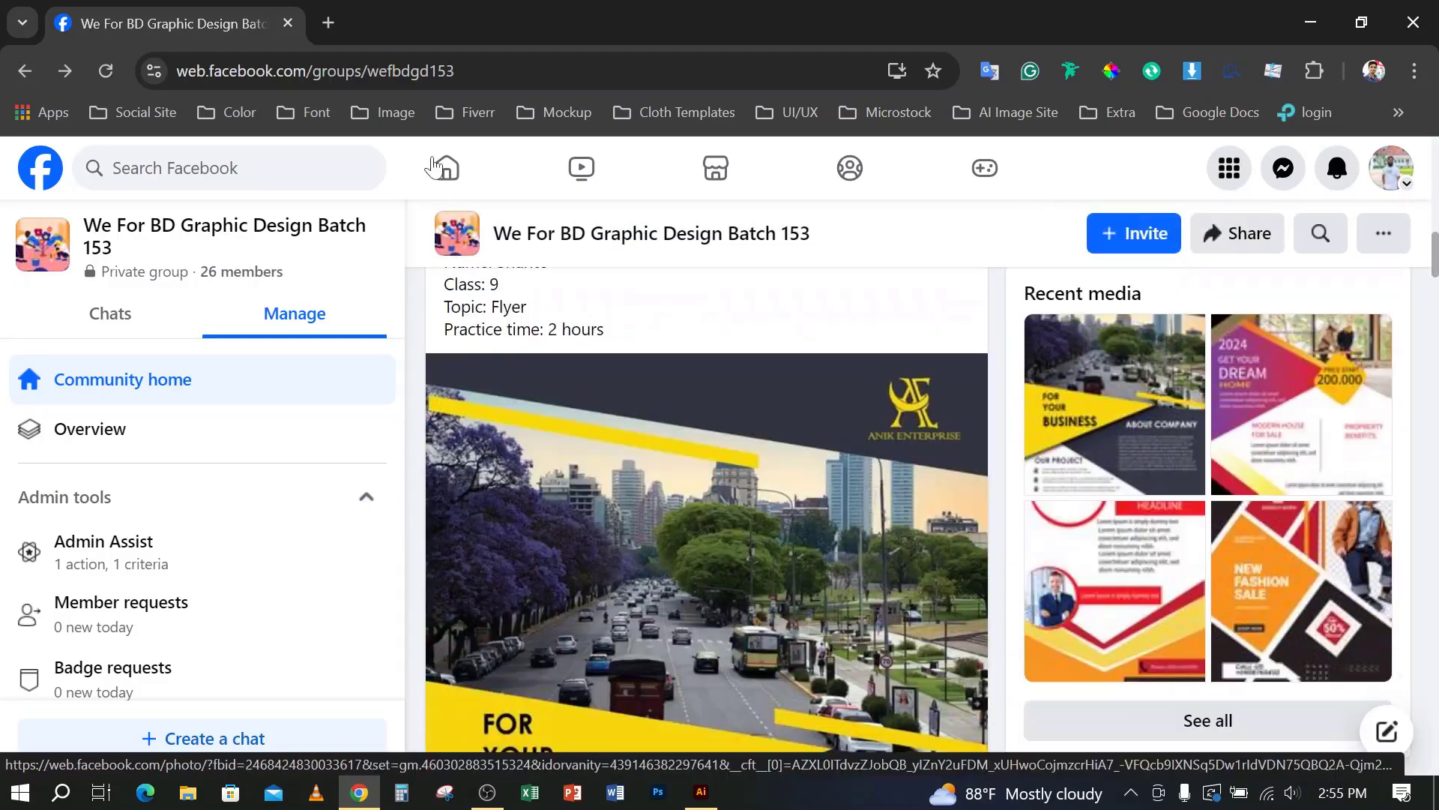
Step: Replace the Facebook tab with a new one and open graphicriver.net/social+media+post-in-graphics
click(330, 22)
click(288, 23)
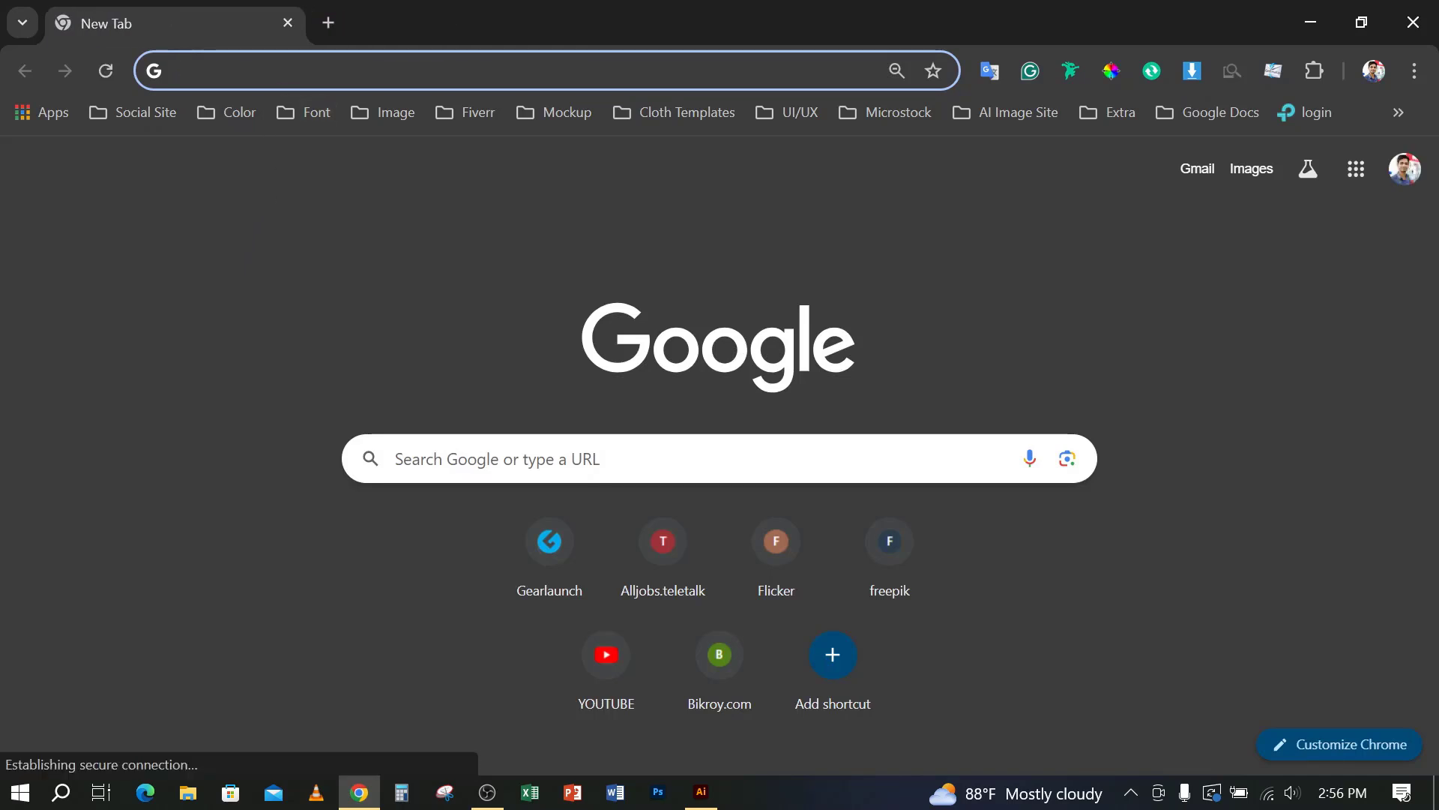
text(graphicriver.net/social+media+post-in-graphics)
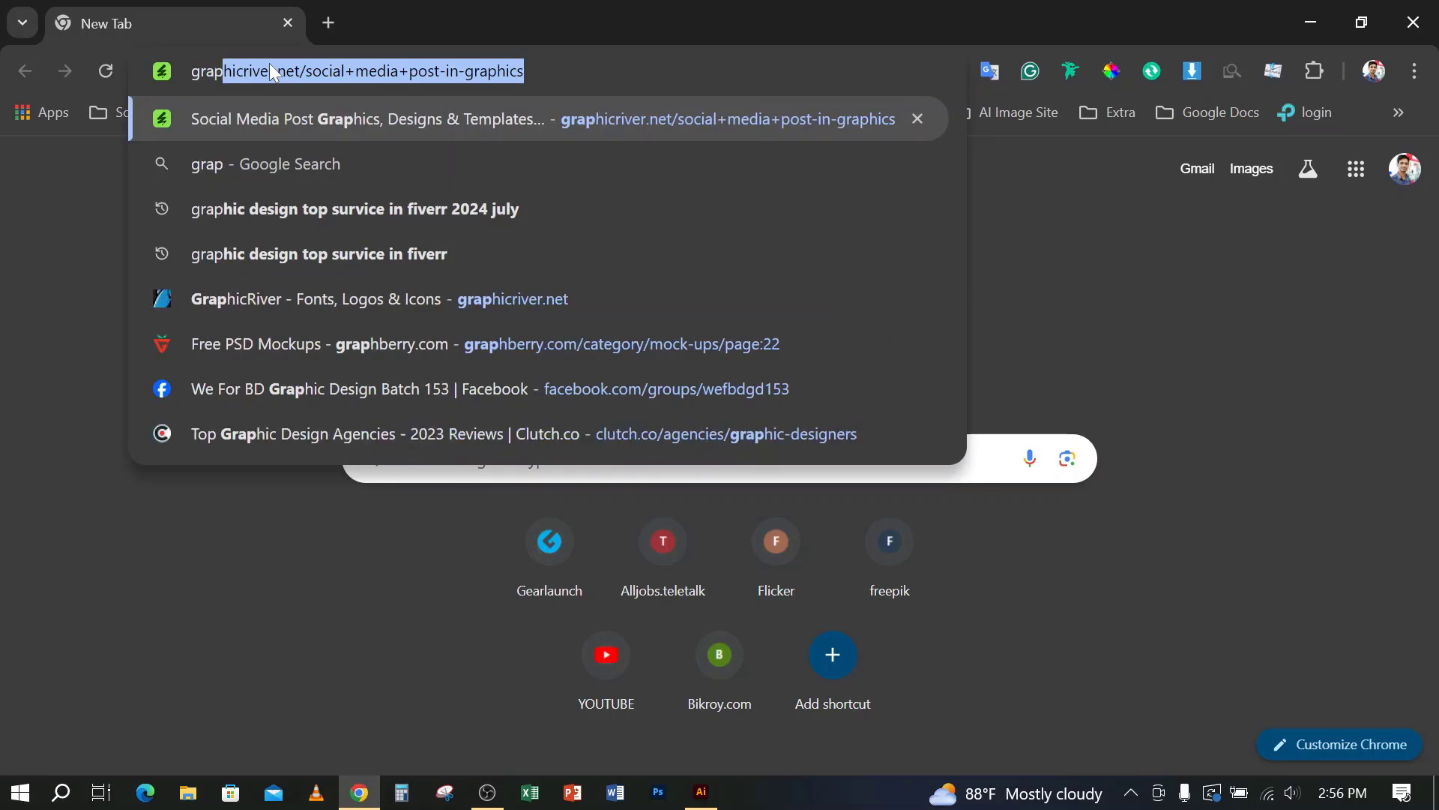
key(Return)
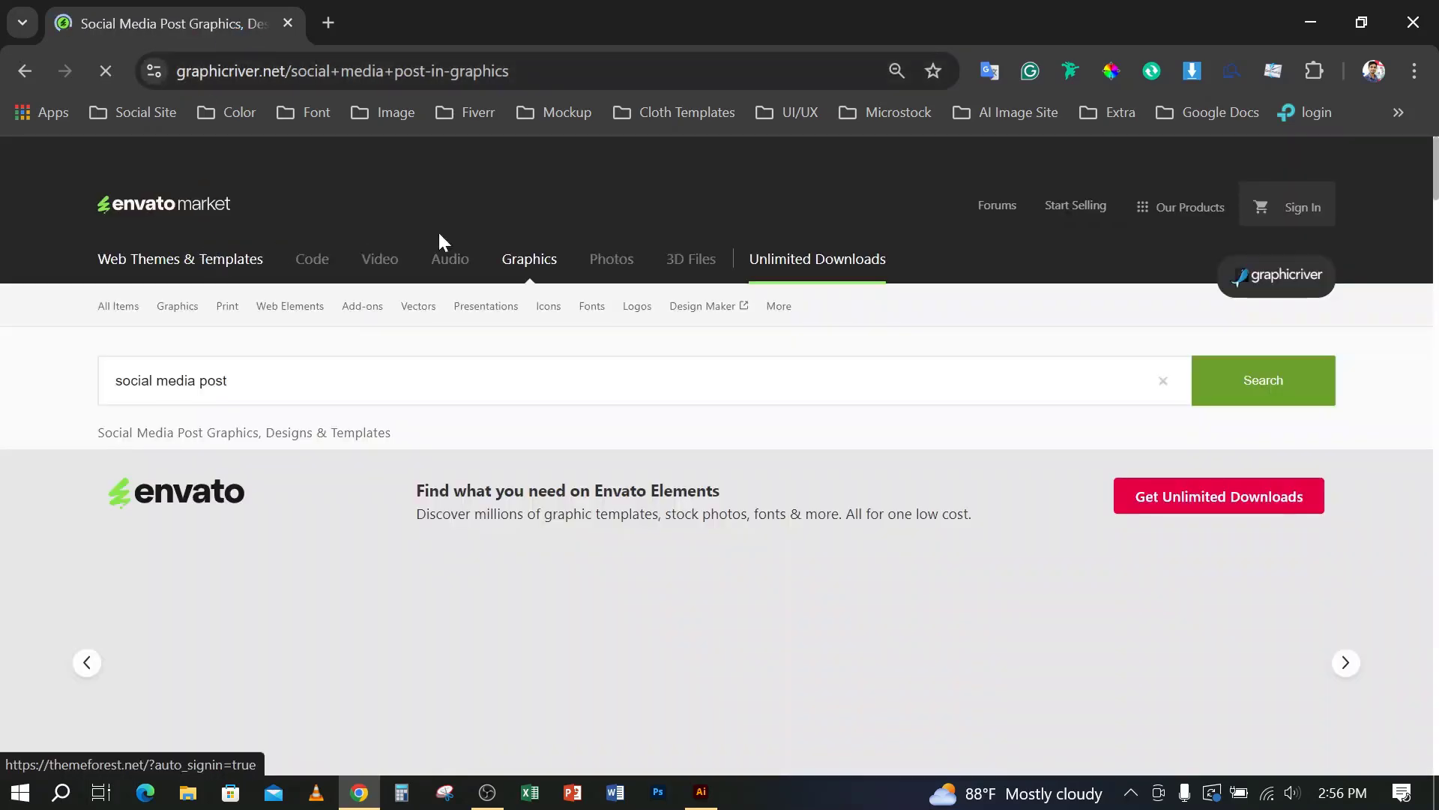
Step: Look through the GraphicRiver social media post results, from the featured Envato templates down to the item thumbnails
scroll(193, 413, down, 3)
scroll(240, 418, down, 1)
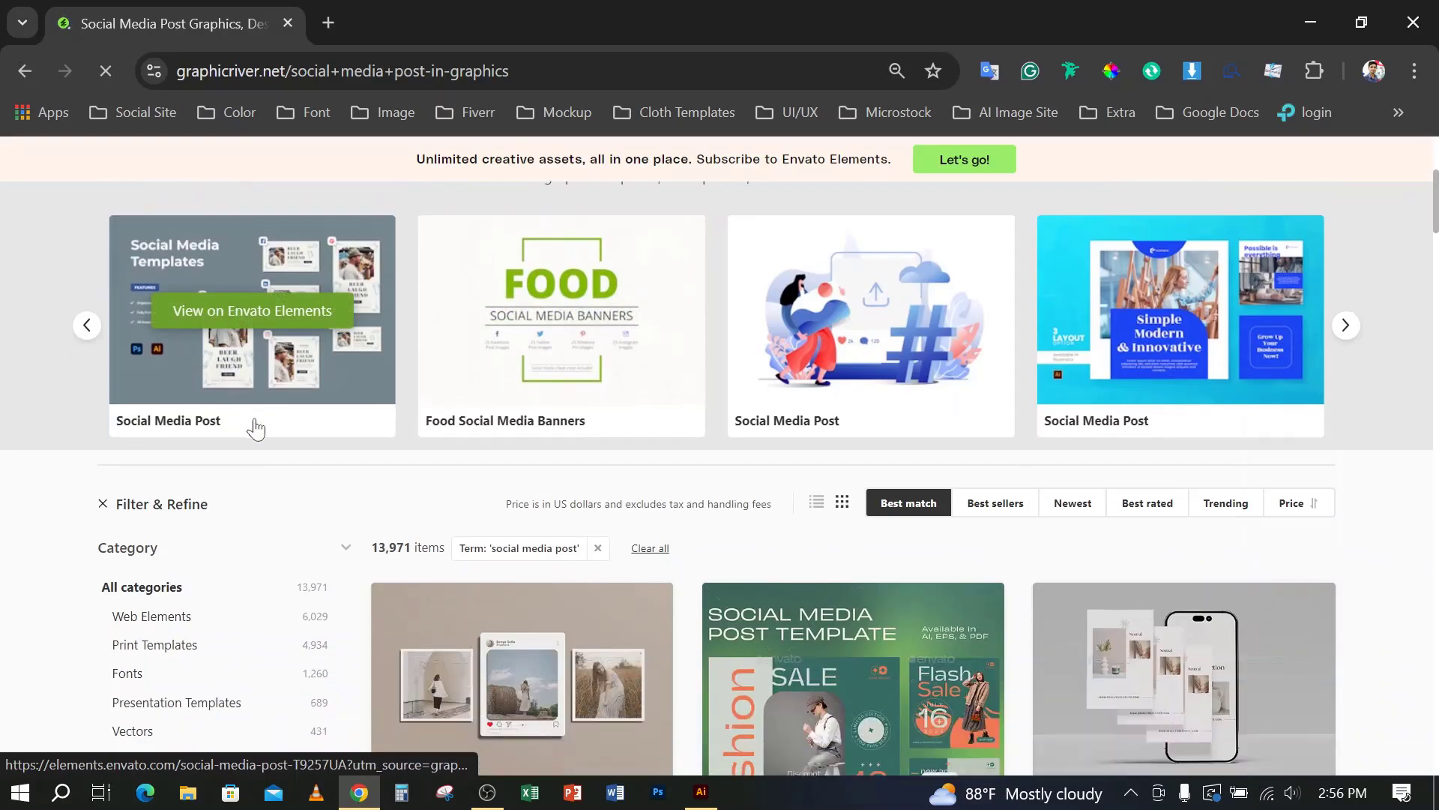
scroll(404, 428, down, 2)
scroll(661, 476, up, 2)
scroll(663, 483, up, 5)
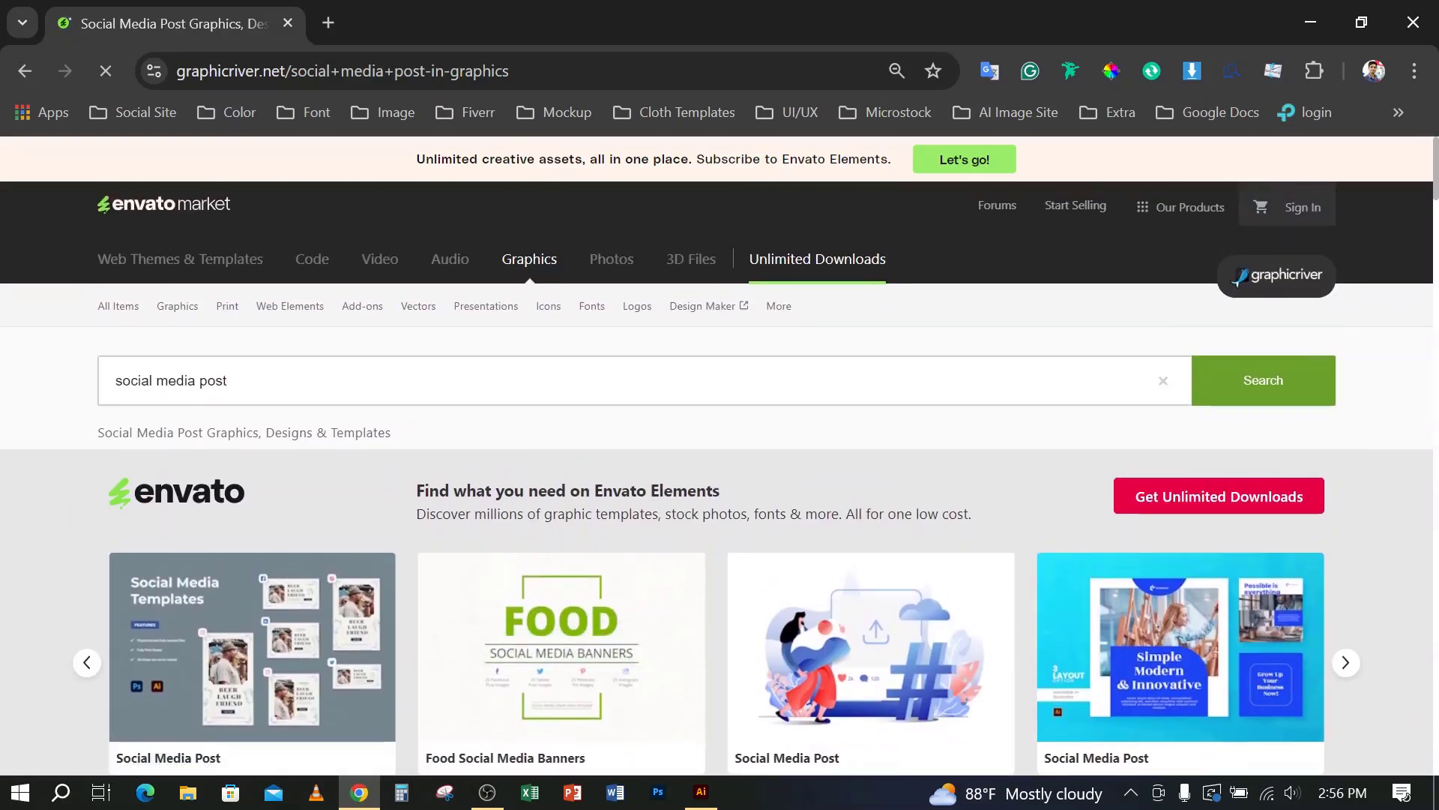
scroll(835, 553, down, 3)
scroll(32, 531, down, 3)
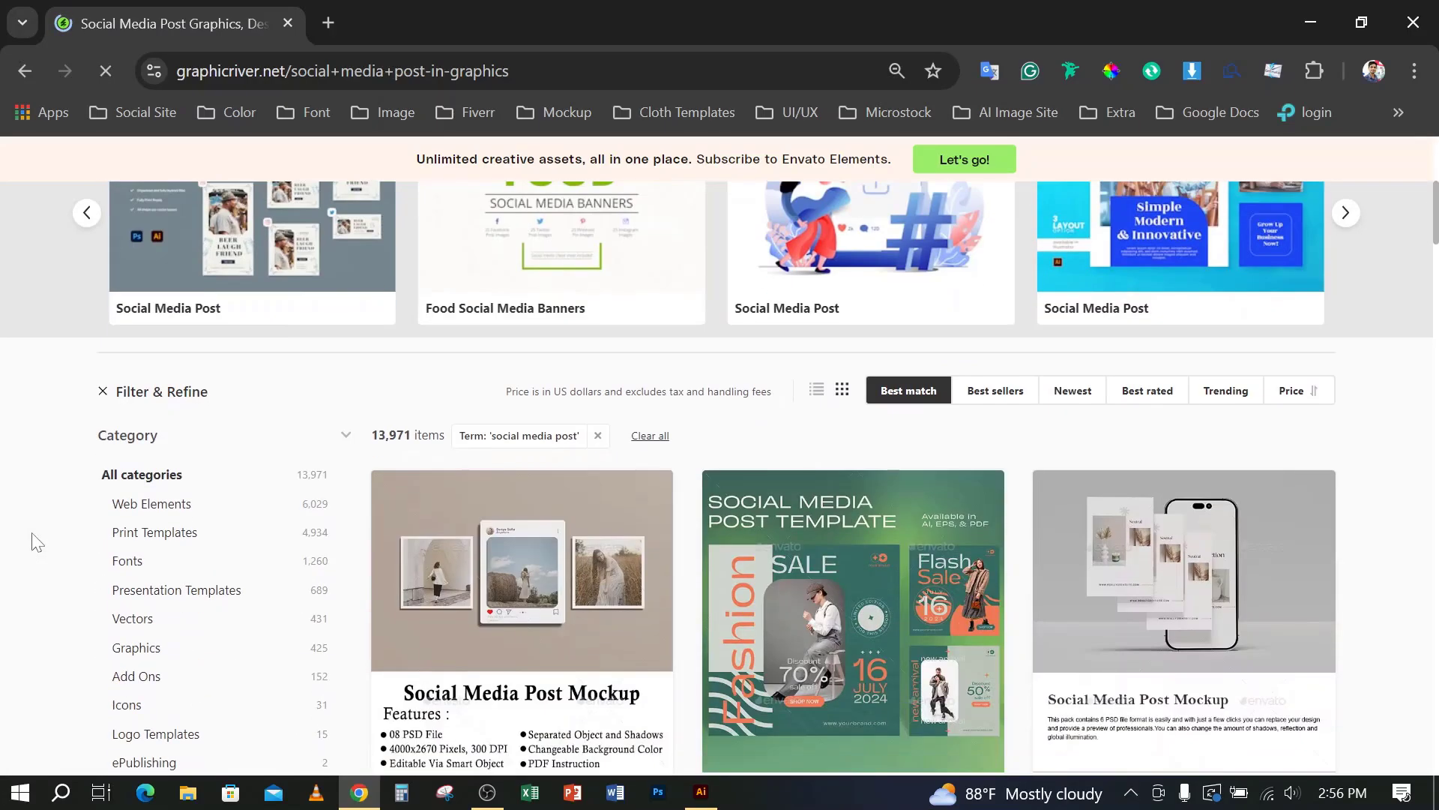
scroll(573, 487, up, 3)
scroll(1012, 565, down, 3)
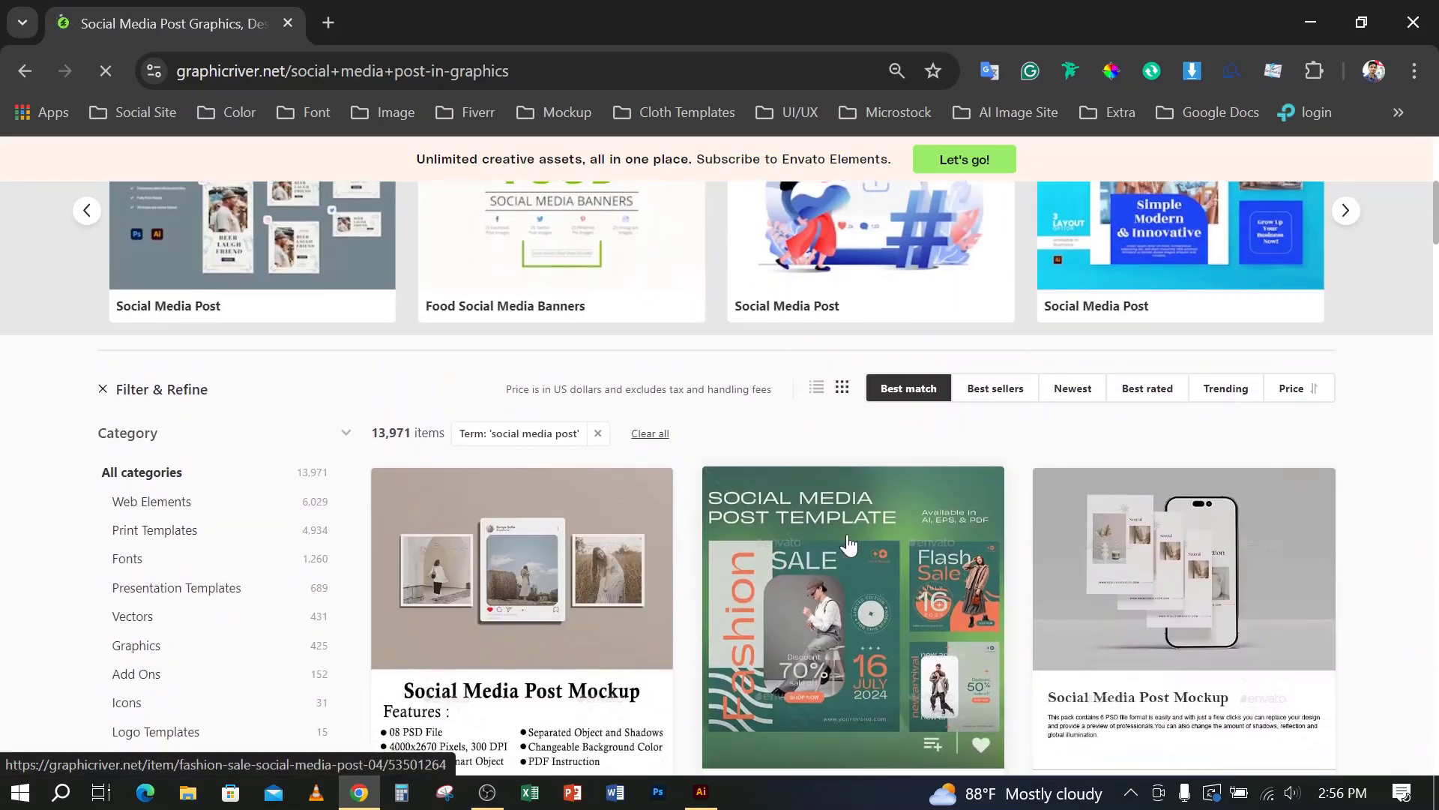
scroll(858, 545, down, 9)
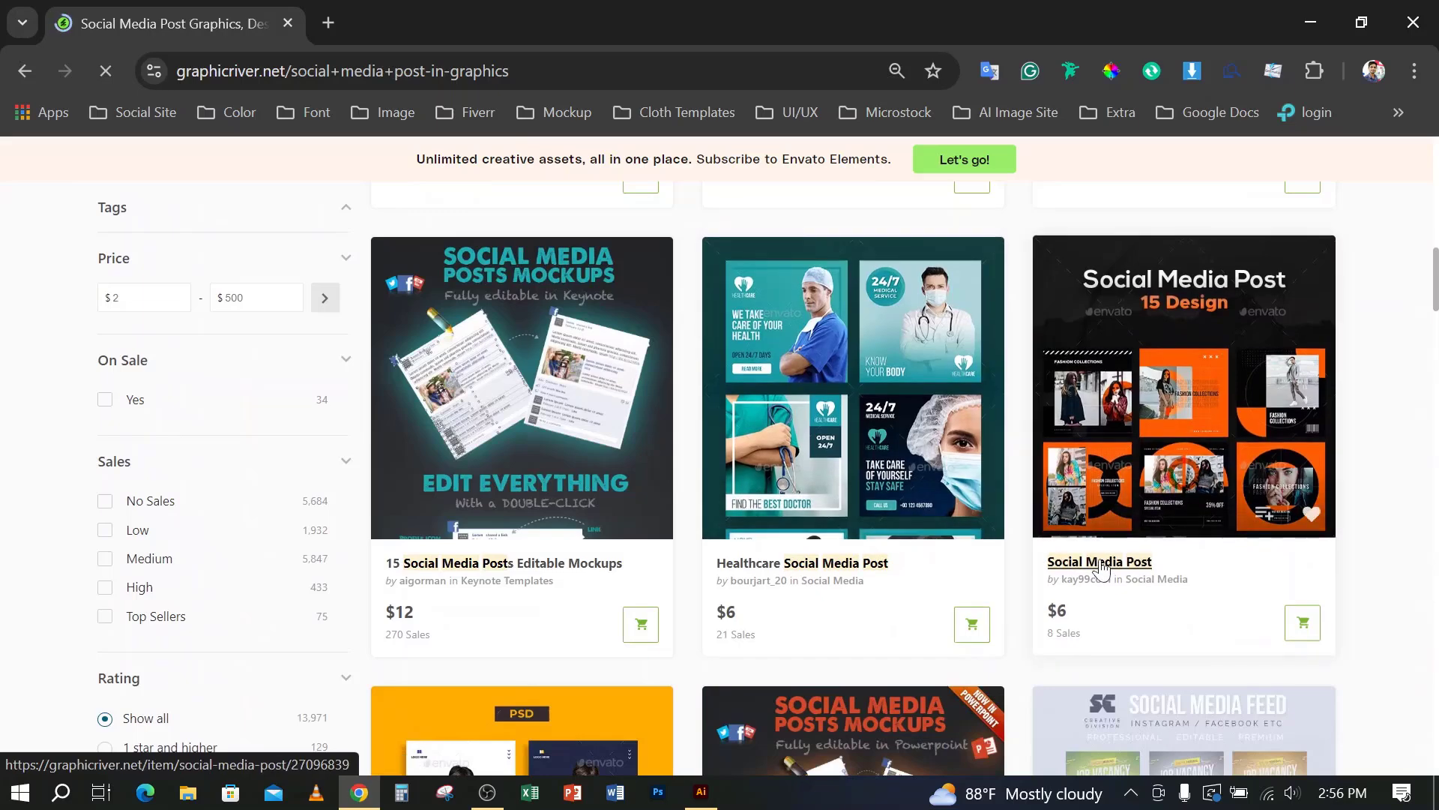
Step: Open the black and orange "Social Media Post" 15-design item and examine the layouts in its preview image
click(1176, 421)
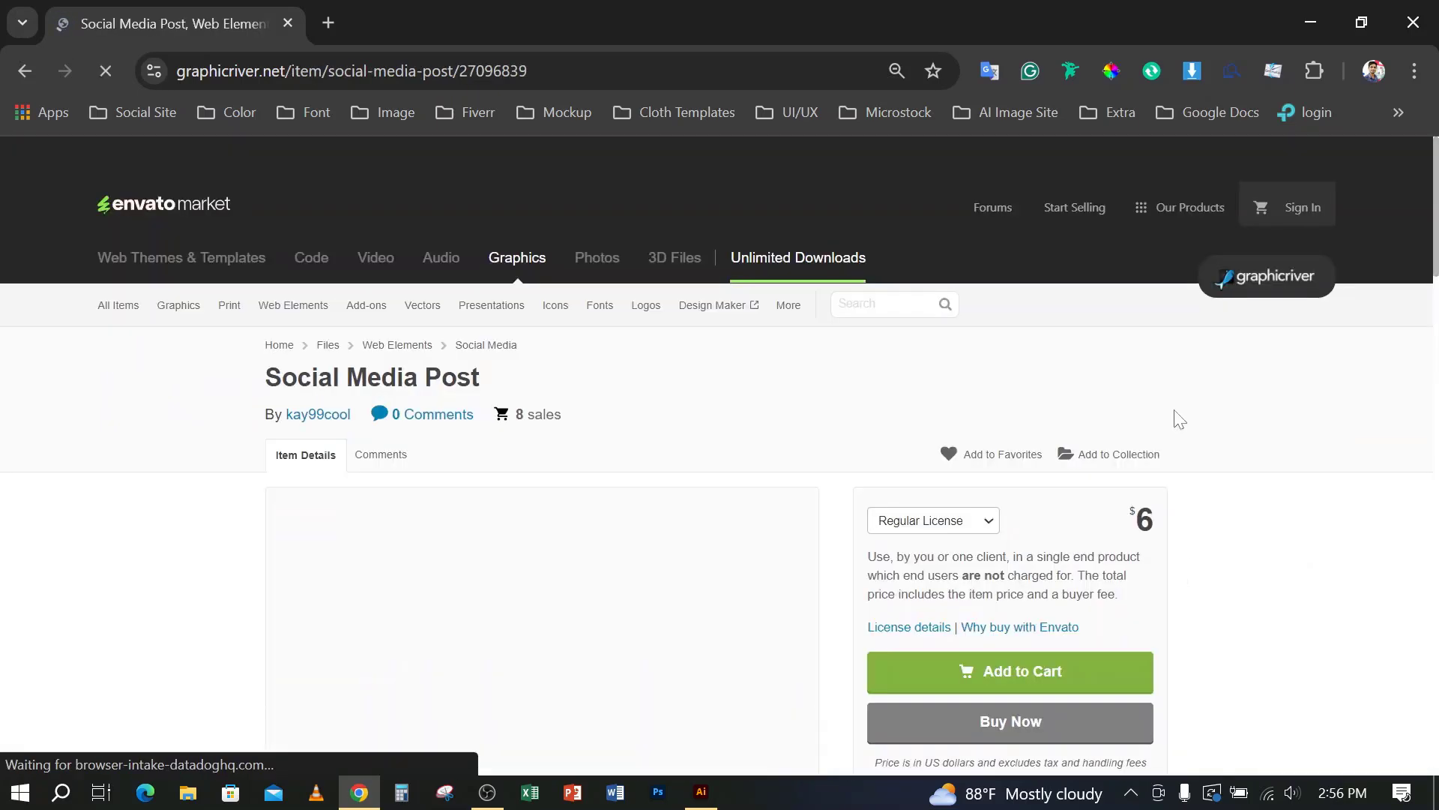
scroll(623, 397, down, 6)
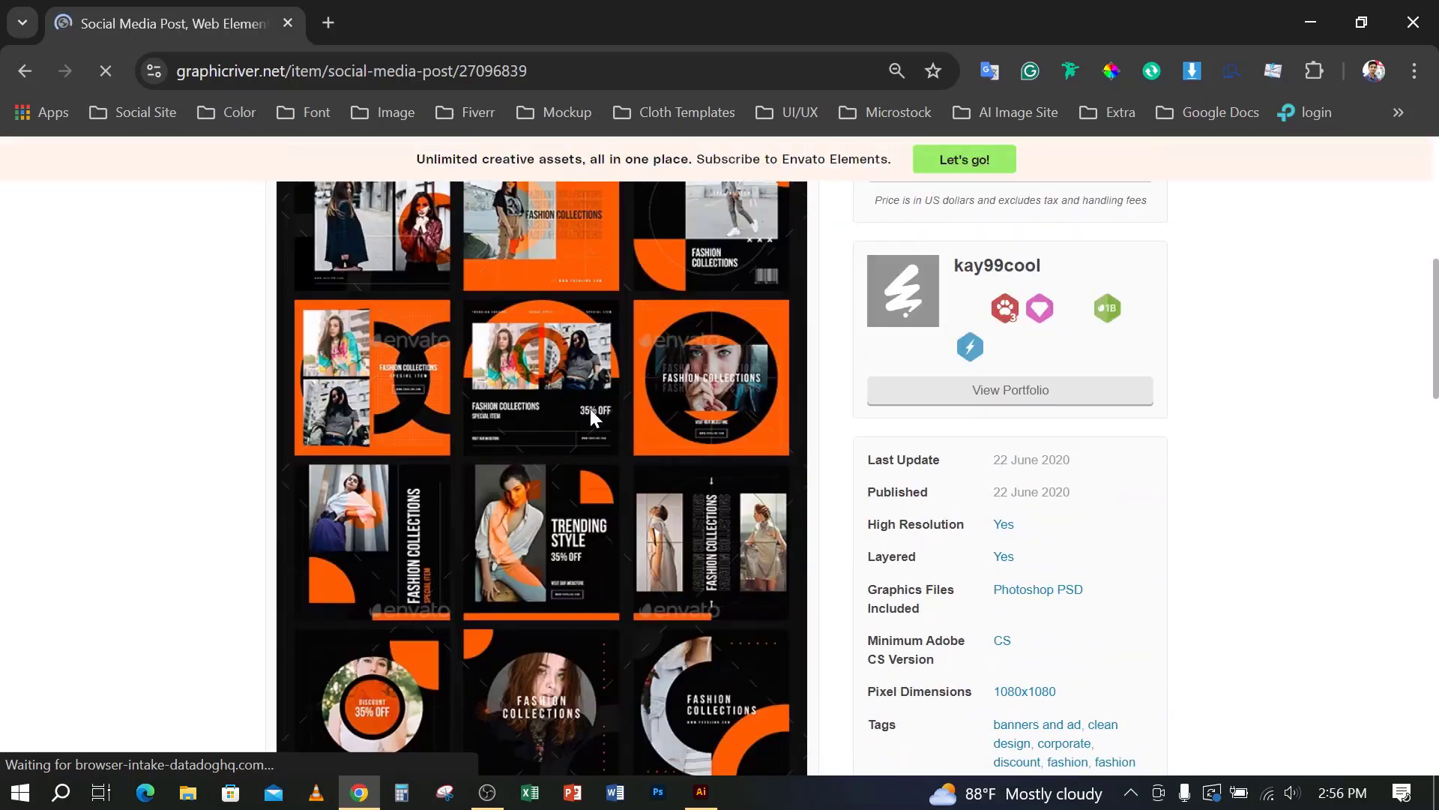
scroll(480, 452, down, 6)
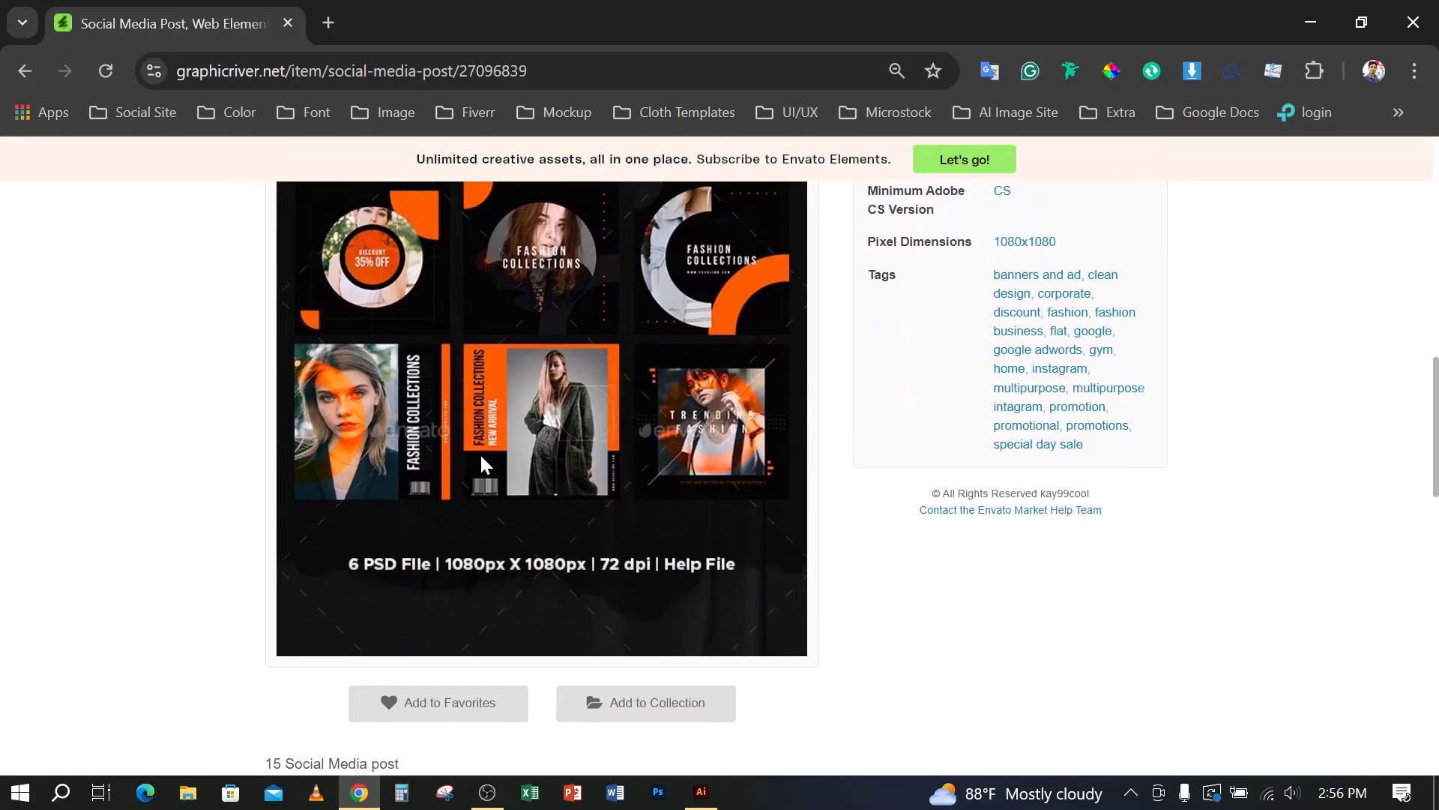
scroll(479, 451, up, 7)
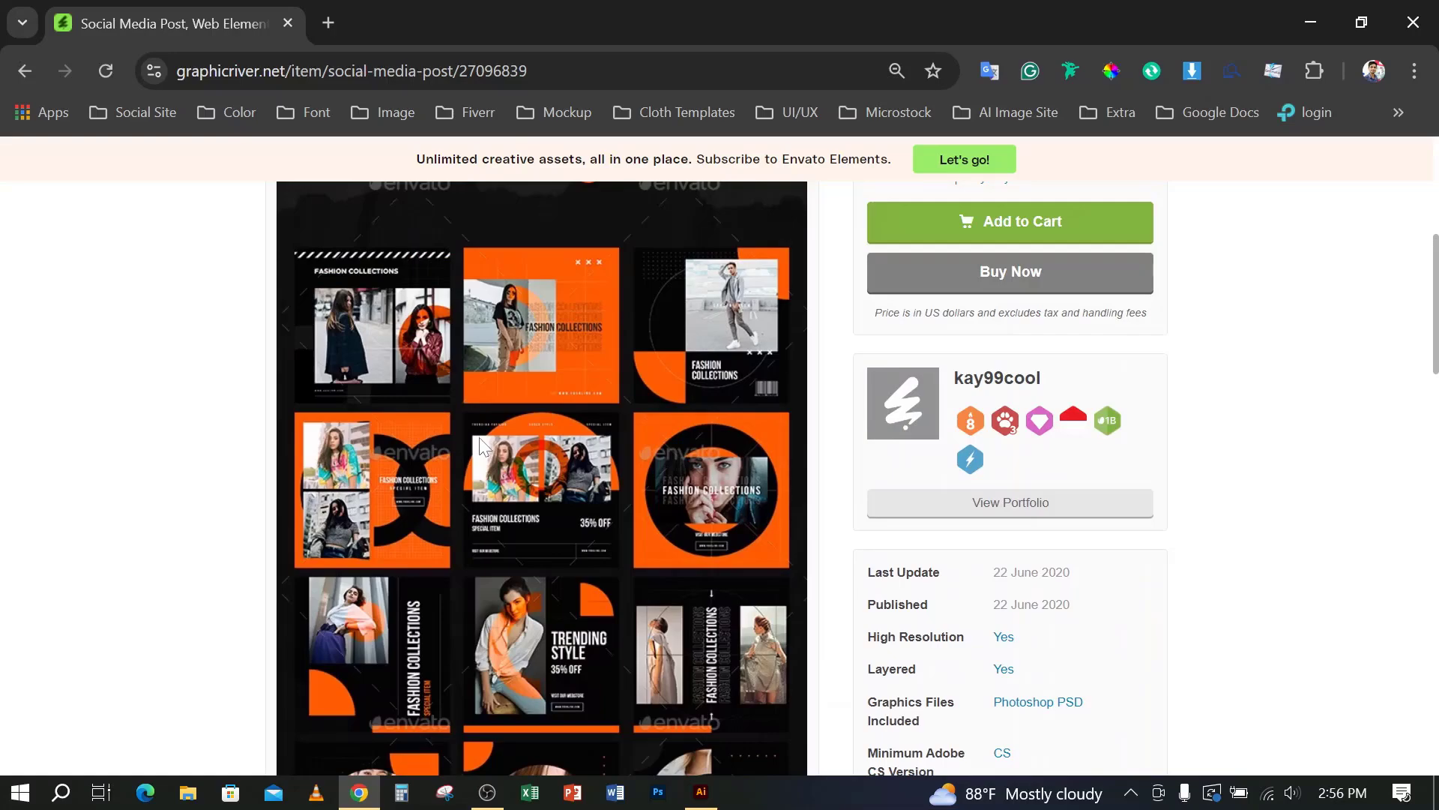
Step: Return to the social media post results and look through the item thumbnails from School Admission down to Business Conference
click(25, 70)
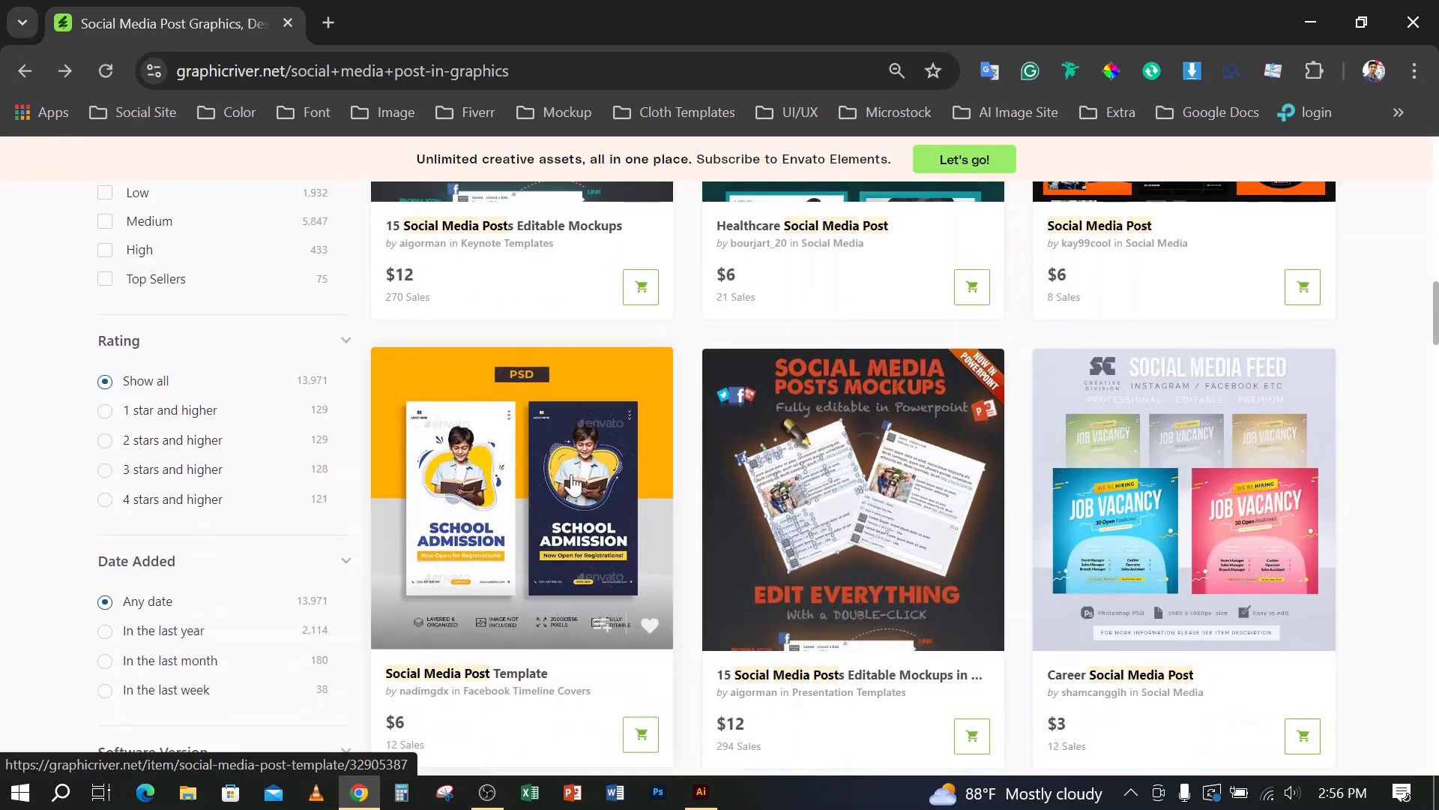
scroll(528, 476, down, 3)
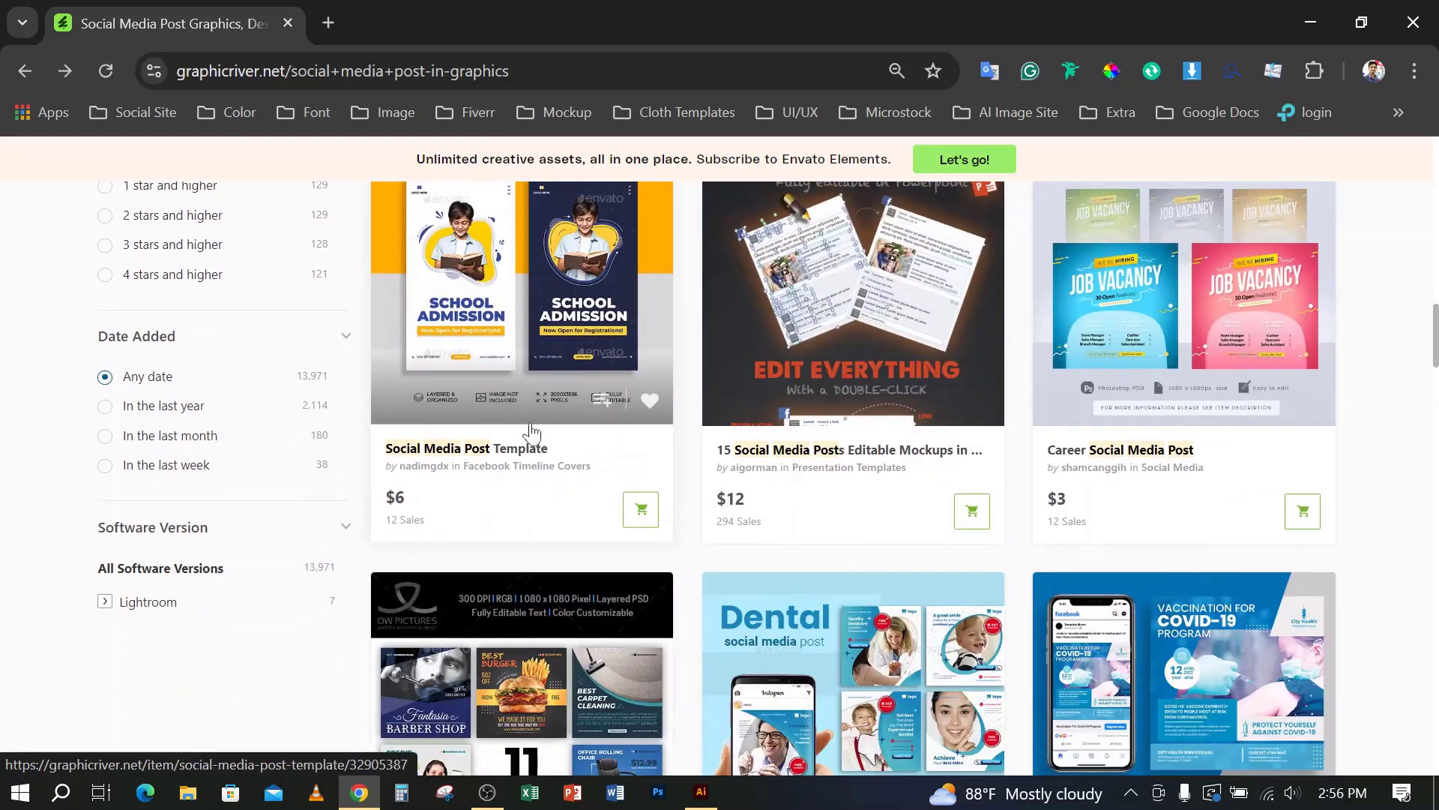
scroll(517, 405, up, 1)
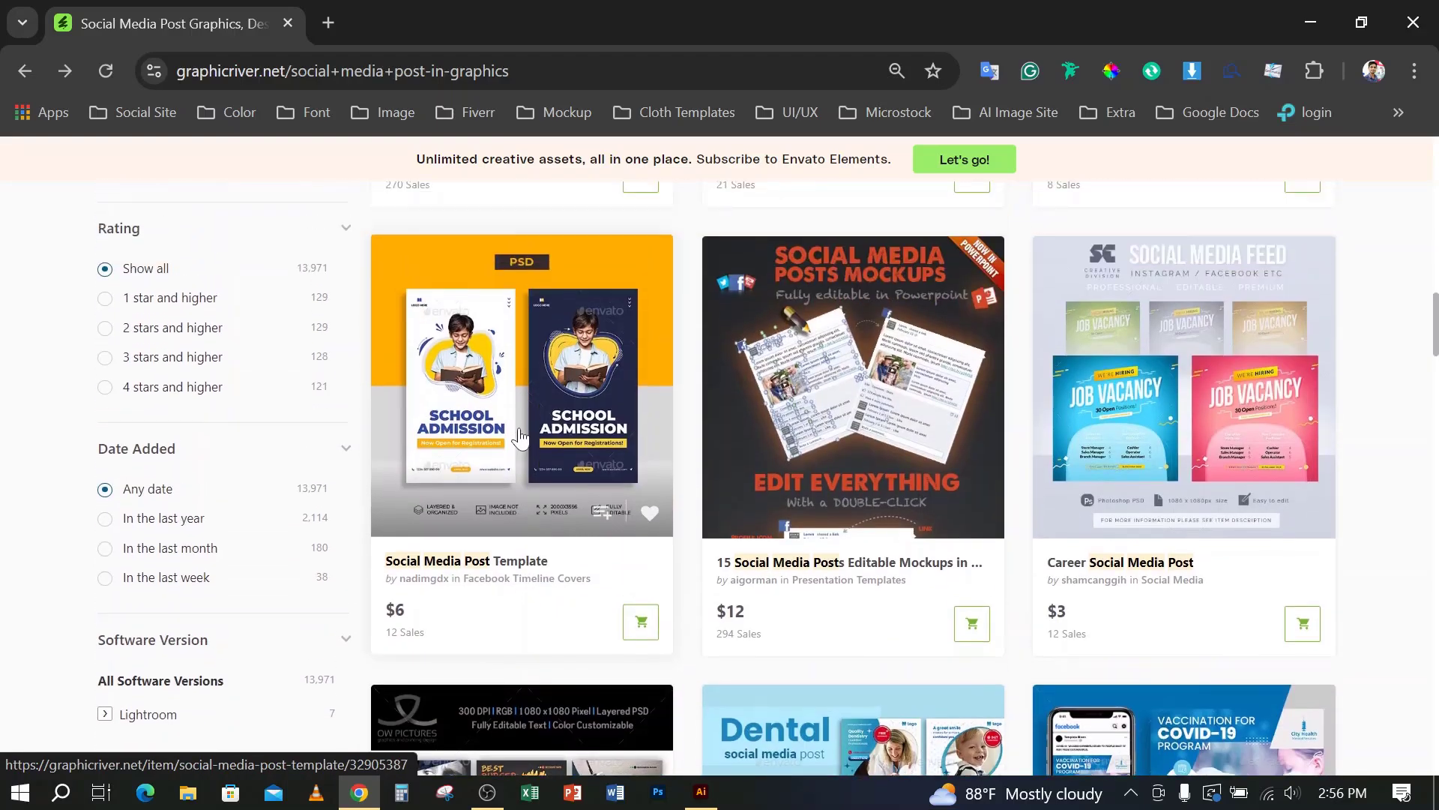
scroll(519, 420, down, 1)
scroll(520, 437, up, 2)
scroll(787, 427, down, 5)
scroll(848, 450, down, 5)
scroll(847, 450, up, 5)
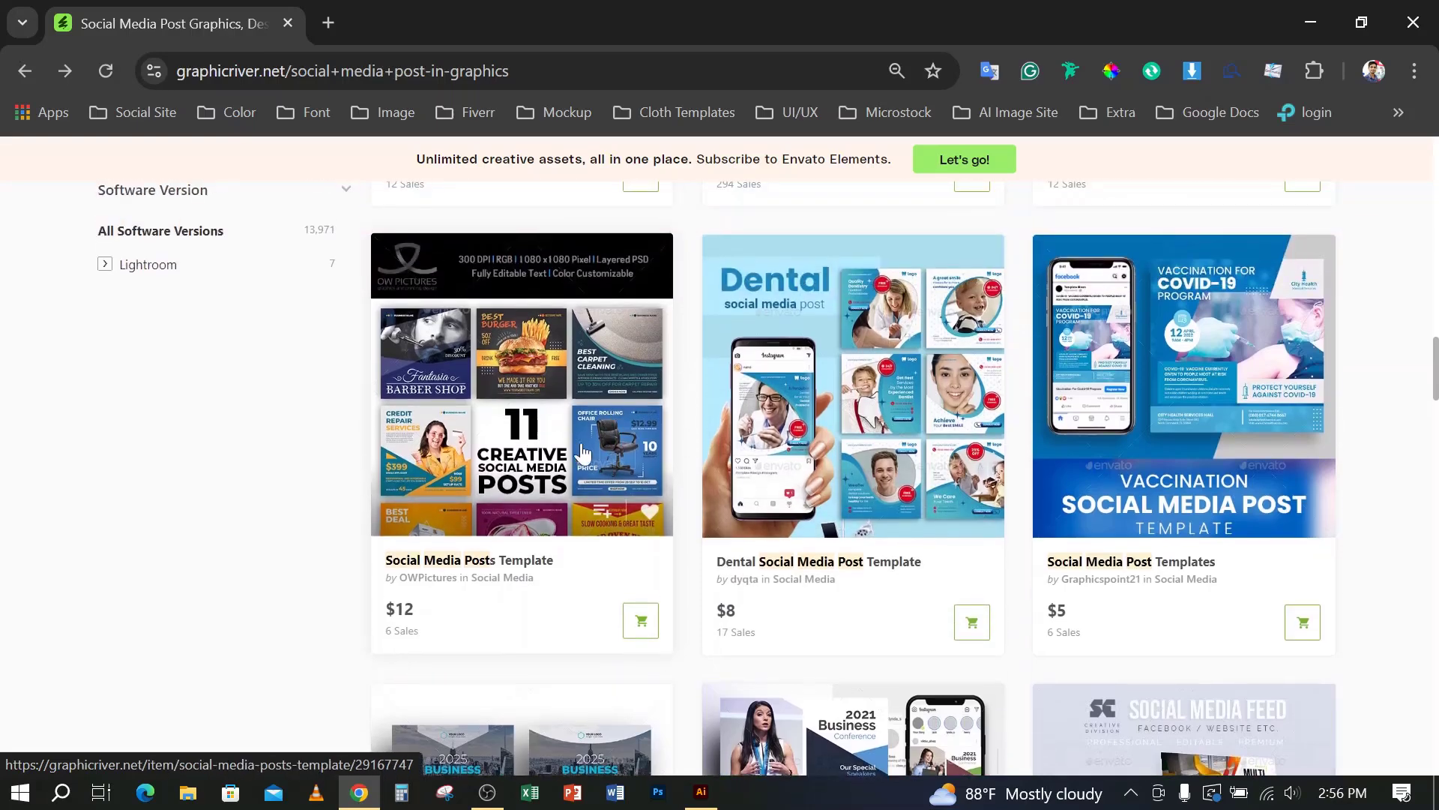
scroll(585, 458, down, 4)
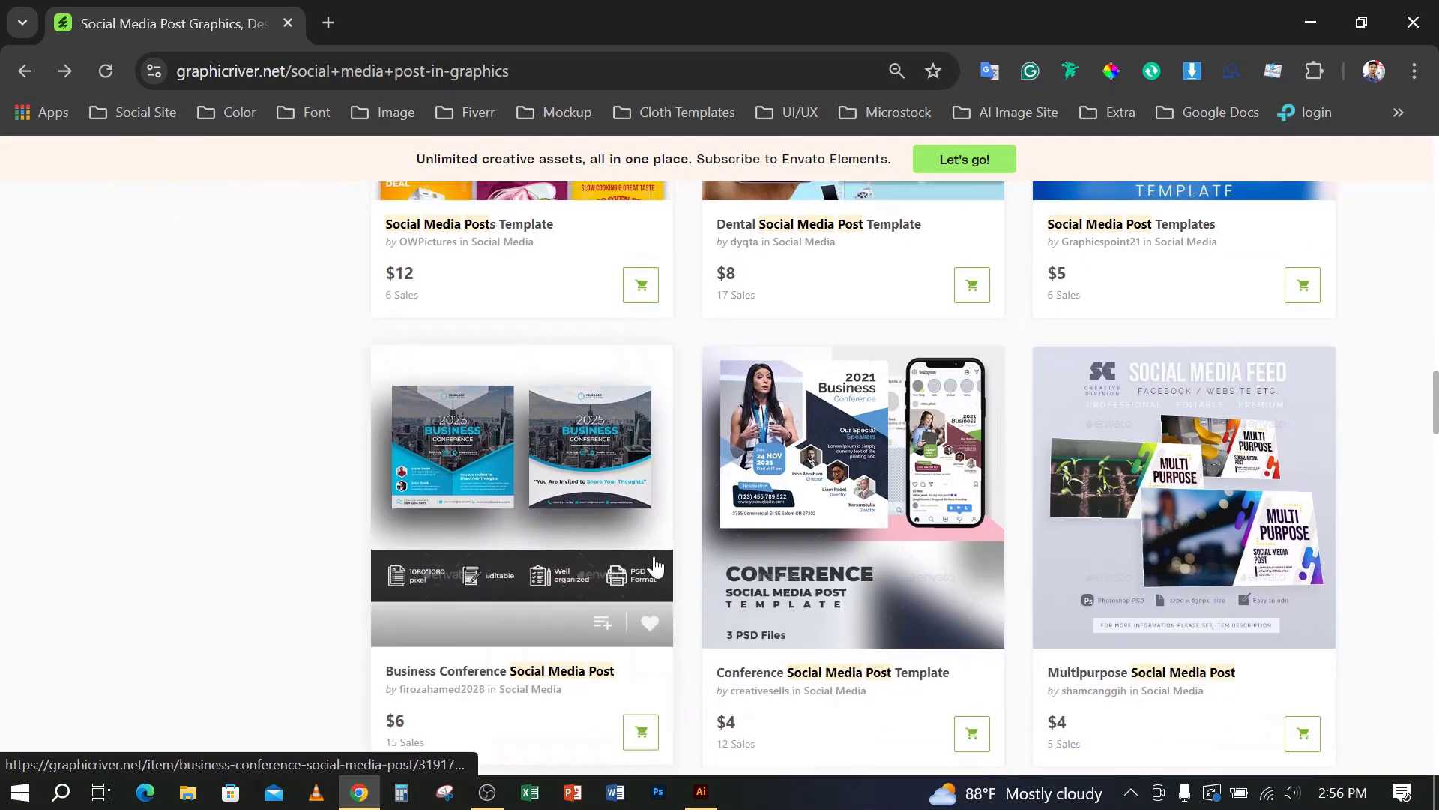
Step: Open the "Business Conference Social Media Post" item and examine its two designs in the preview image
click(573, 434)
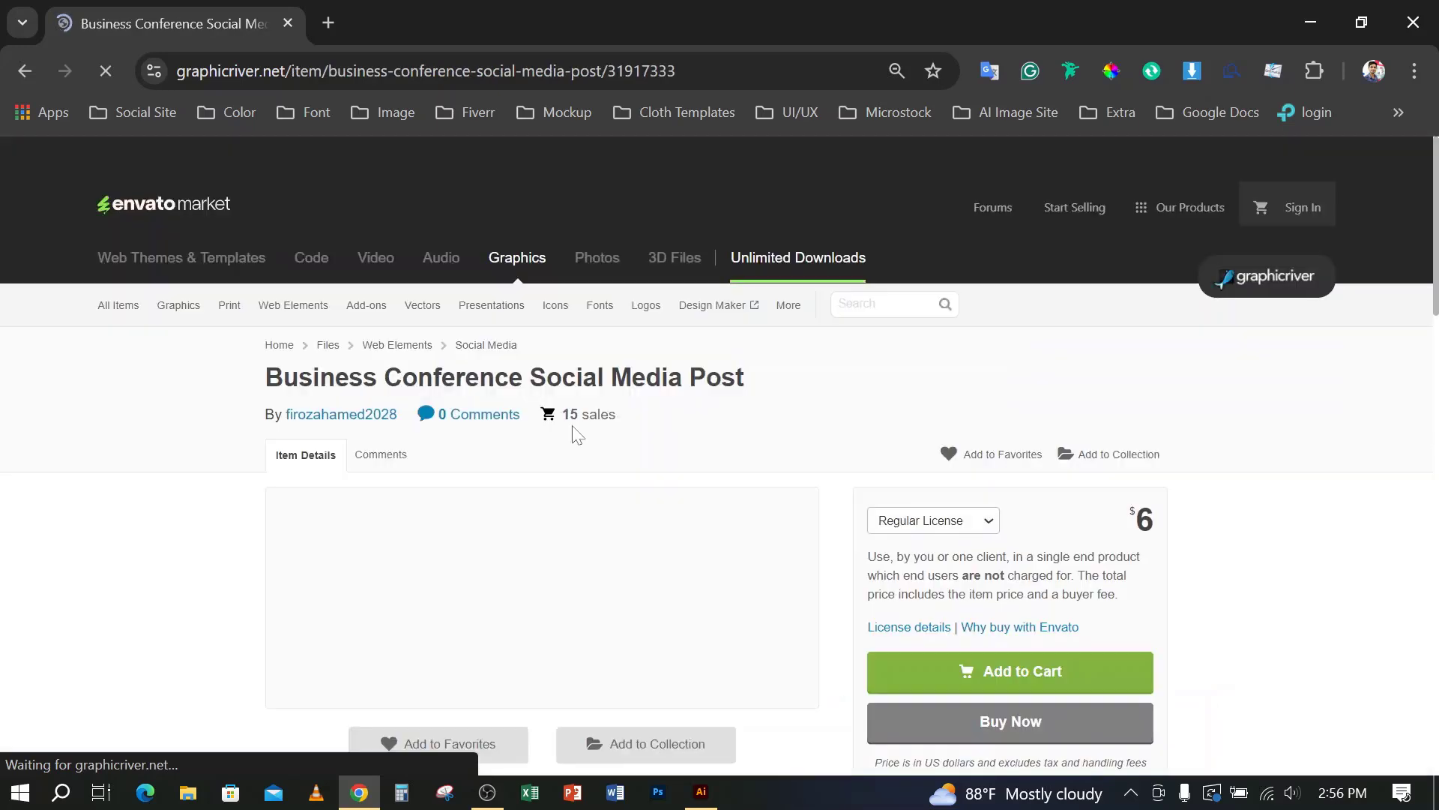
scroll(592, 448, down, 8)
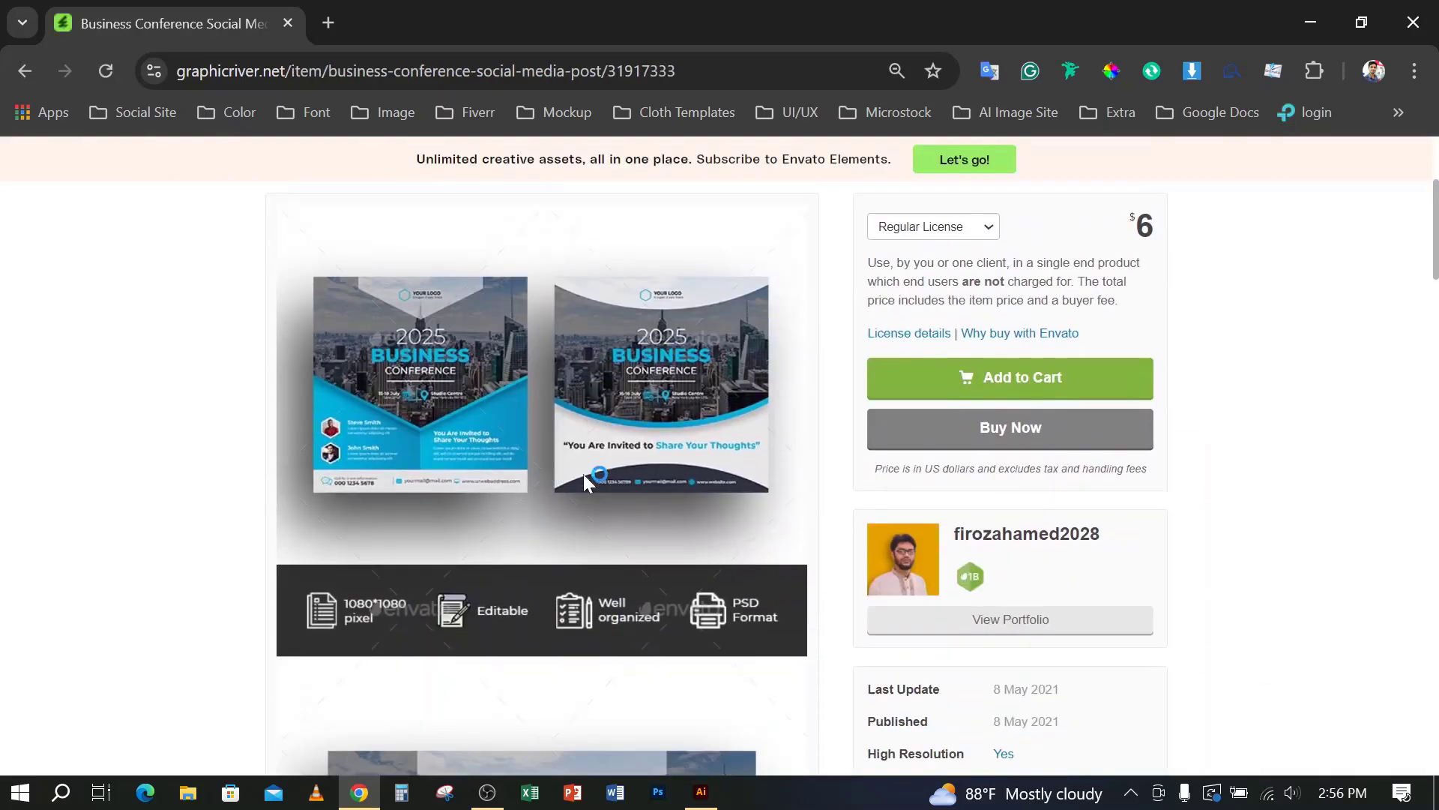
scroll(627, 442, down, 8)
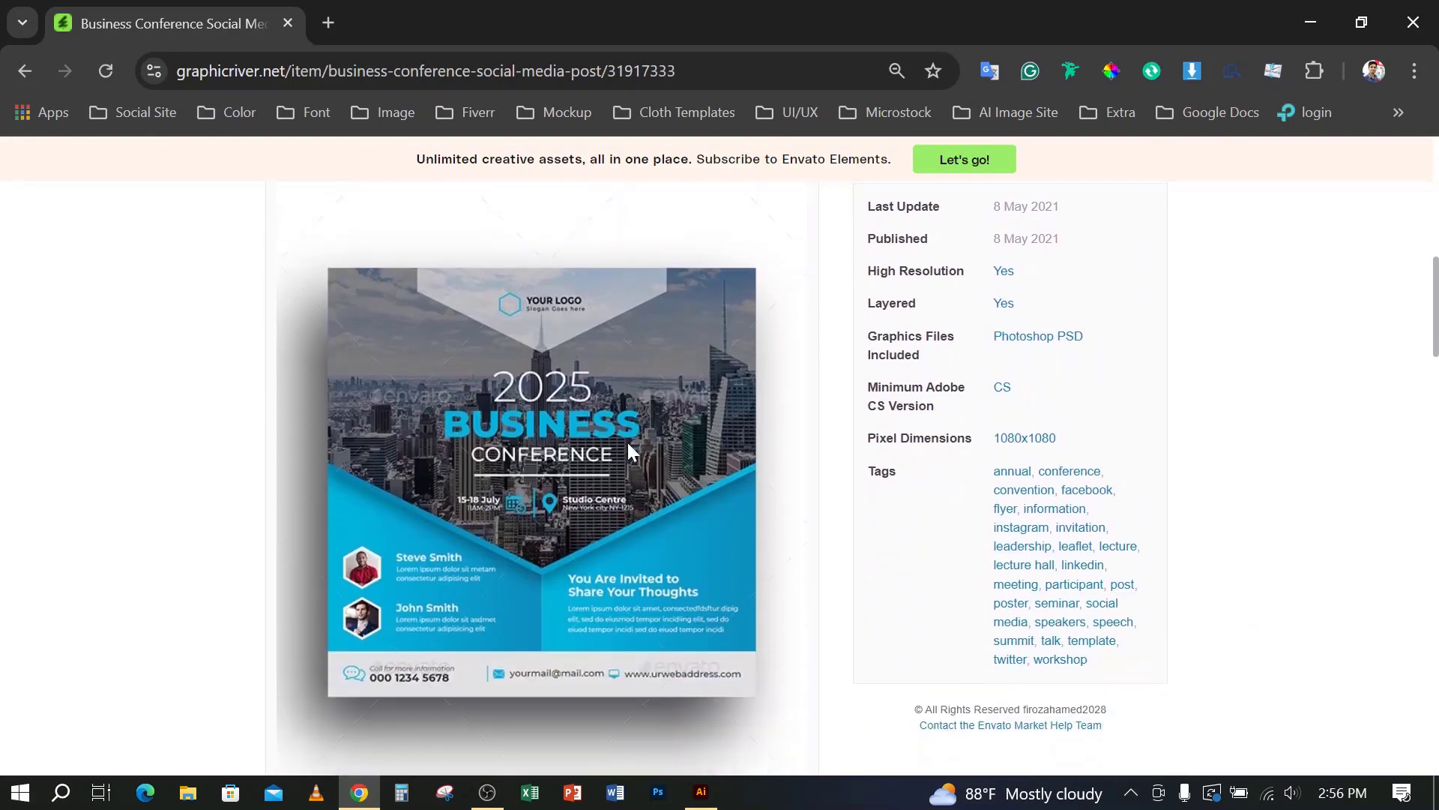
scroll(628, 442, up, 3)
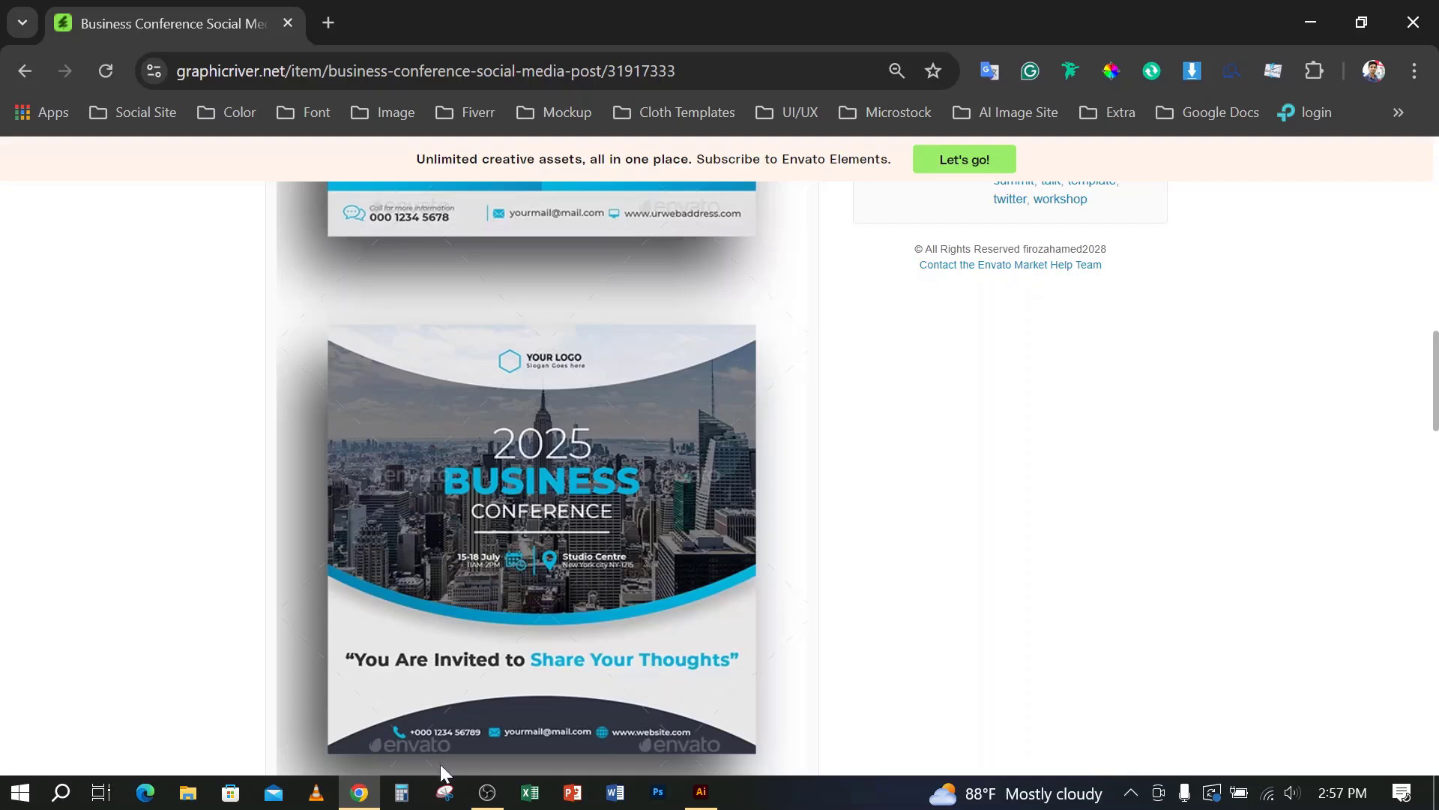
Step: Switch to Illustrator and close the Untitled-1 practice document without saving it
click(614, 793)
mouse_move(487, 793)
click(701, 793)
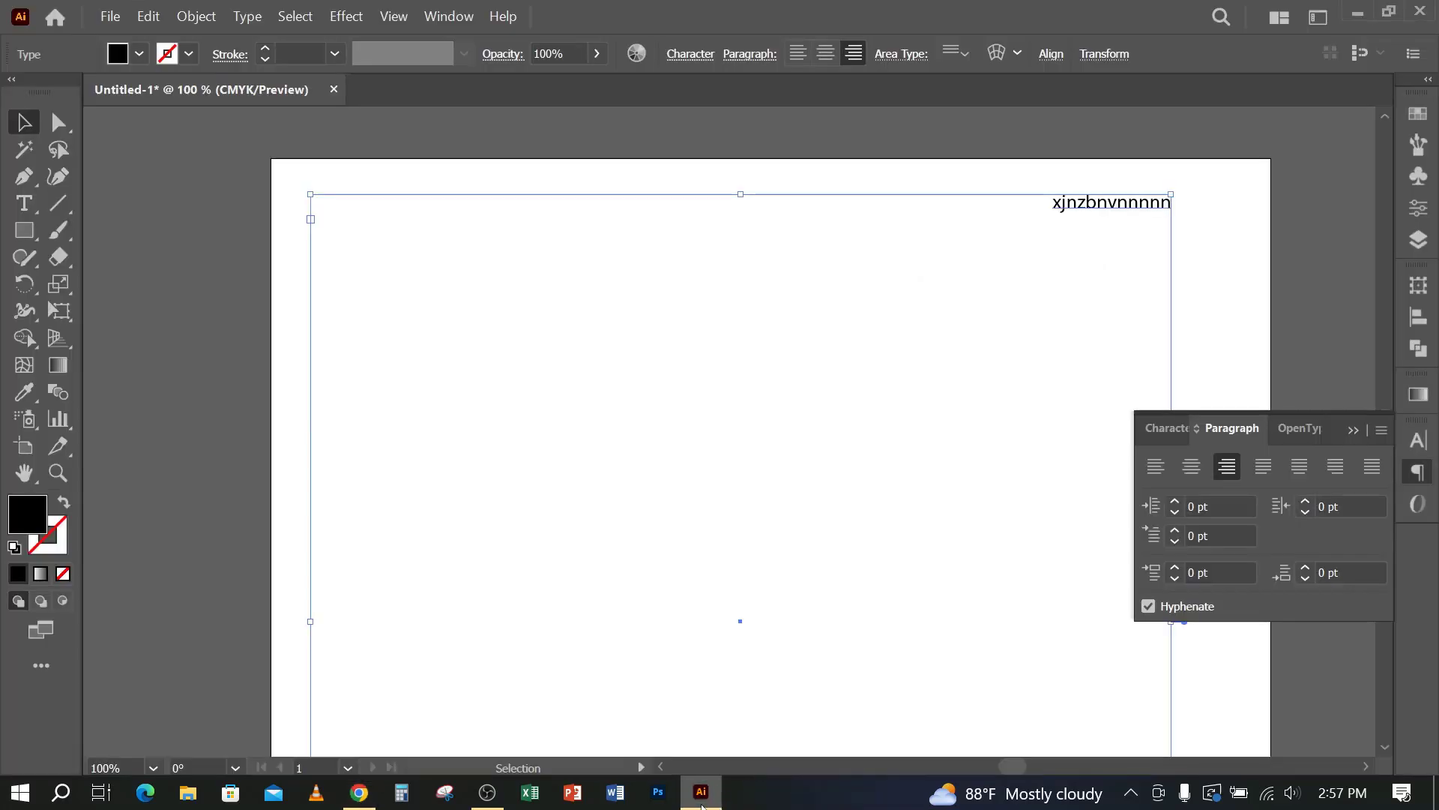
click(333, 90)
click(801, 428)
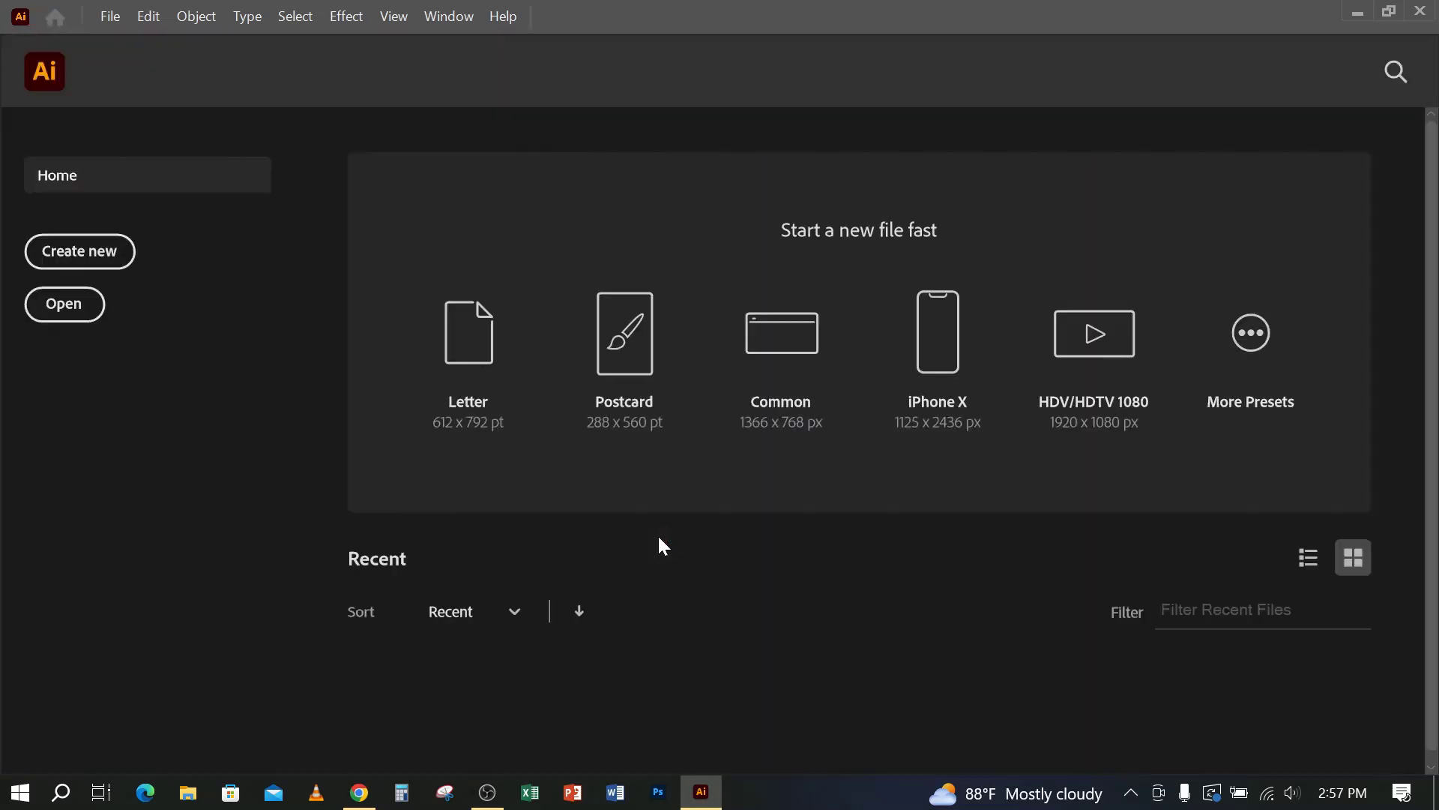
Step: Create a new document 1000 px wide and 1000 px high in RGB Color mode
key(ctrl+n)
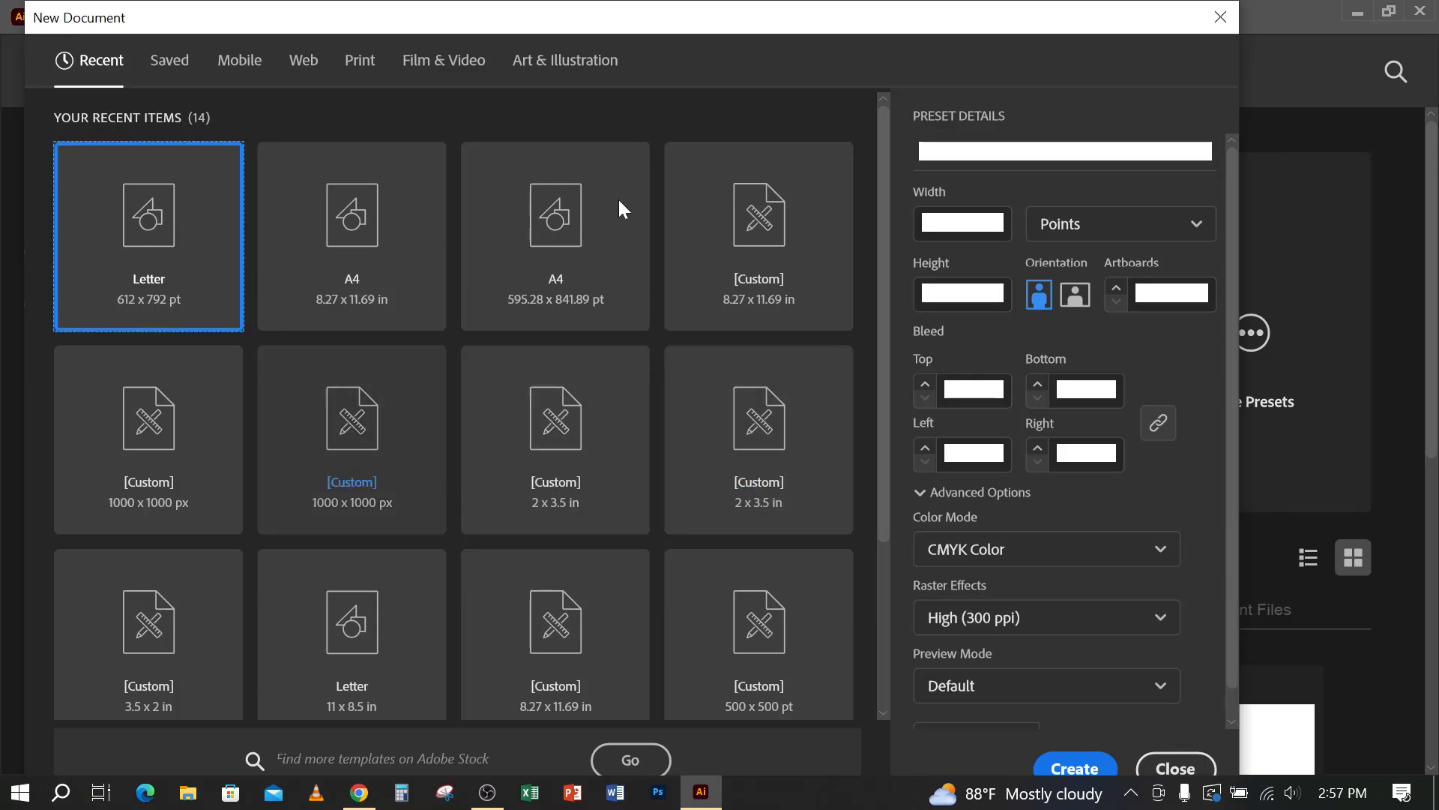
click(1084, 232)
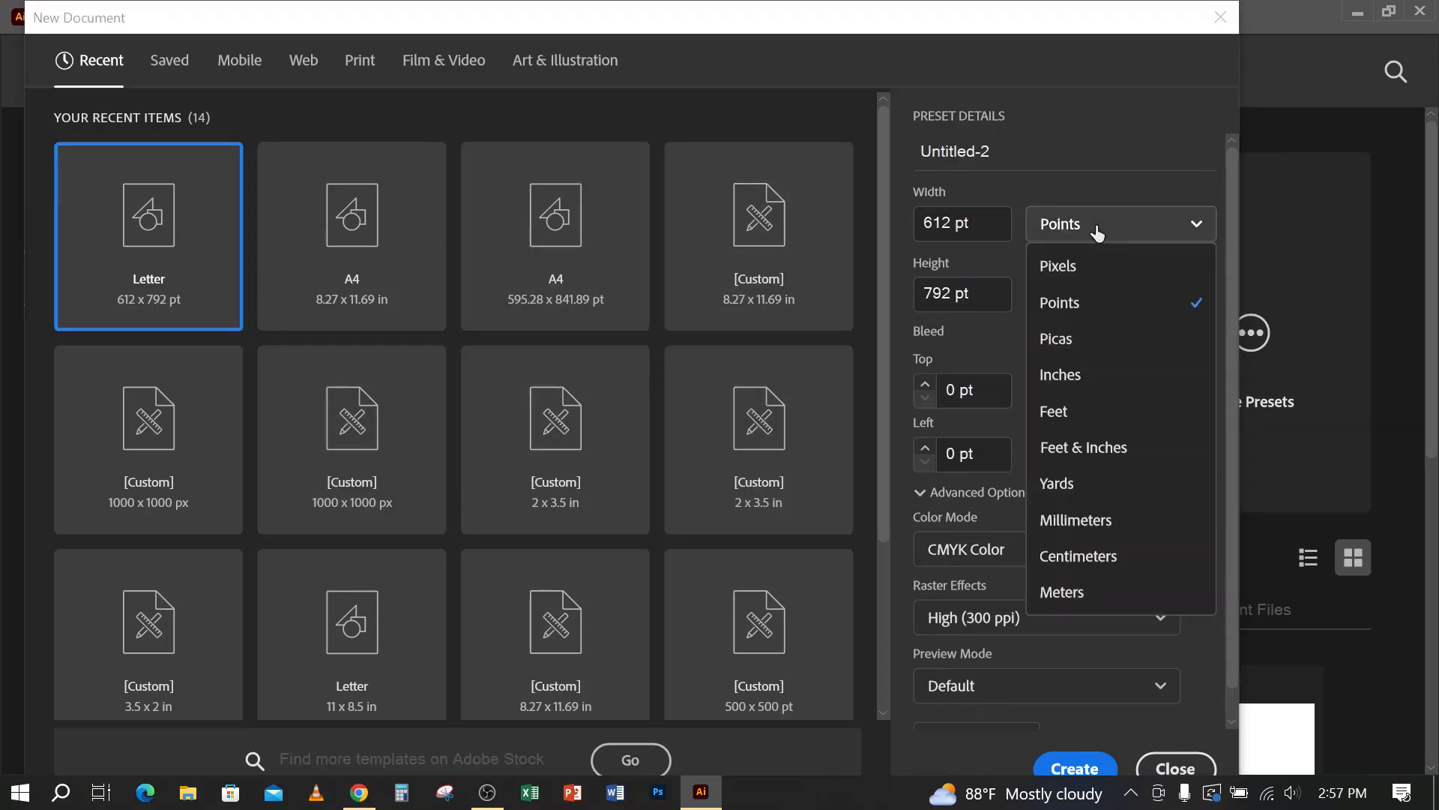
click(1078, 268)
double_click(949, 222)
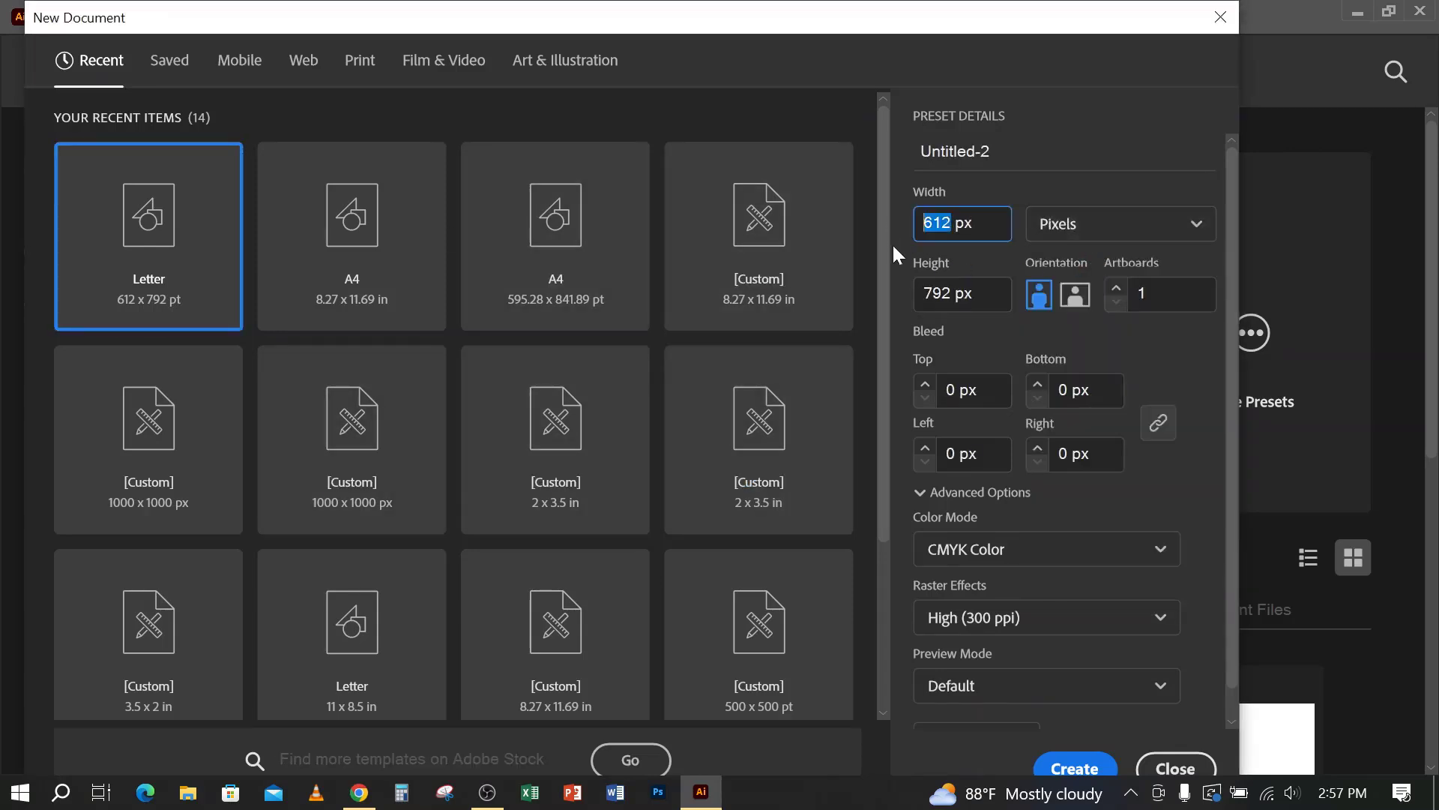
text(1000)
double_click(951, 293)
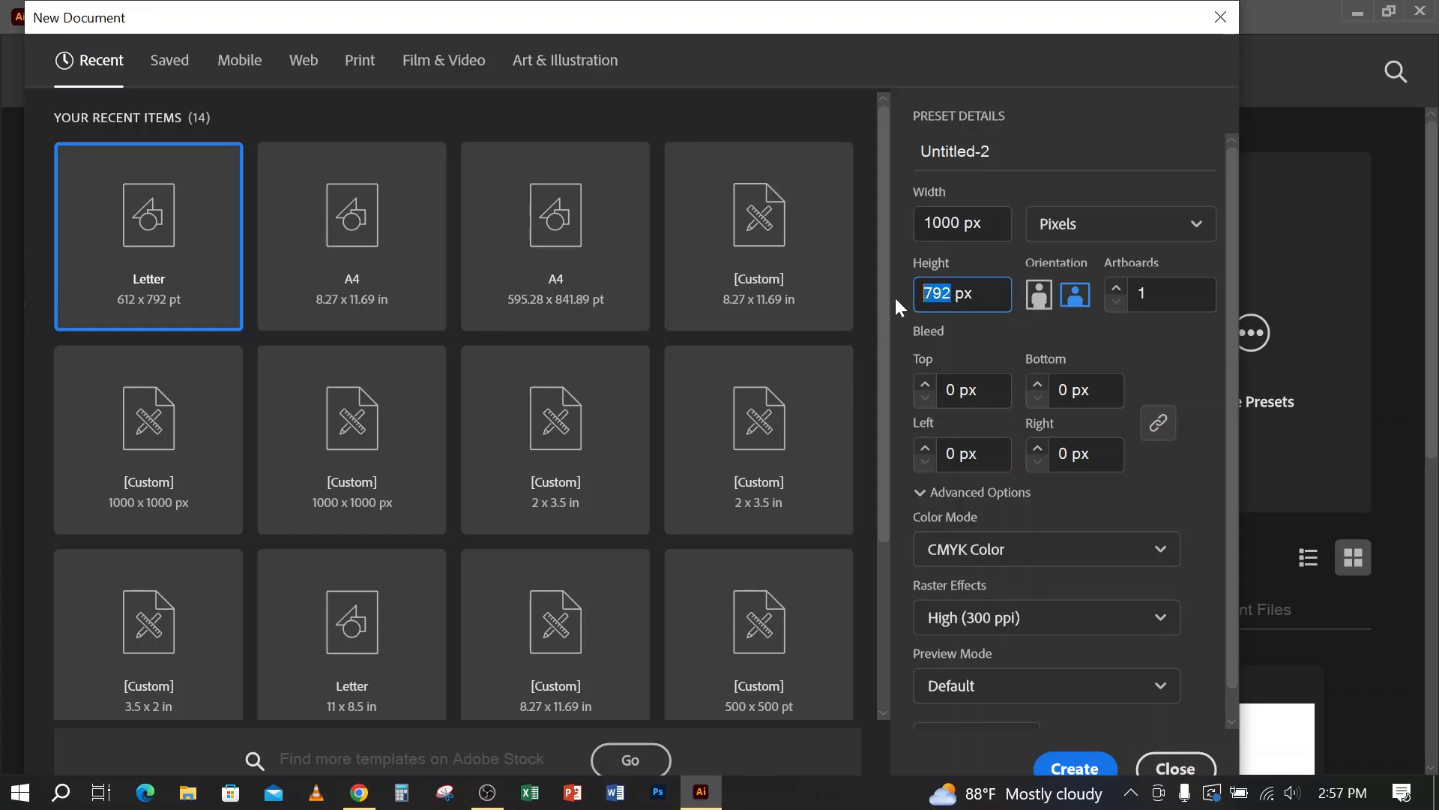
text(1000)
click(1046, 549)
click(958, 593)
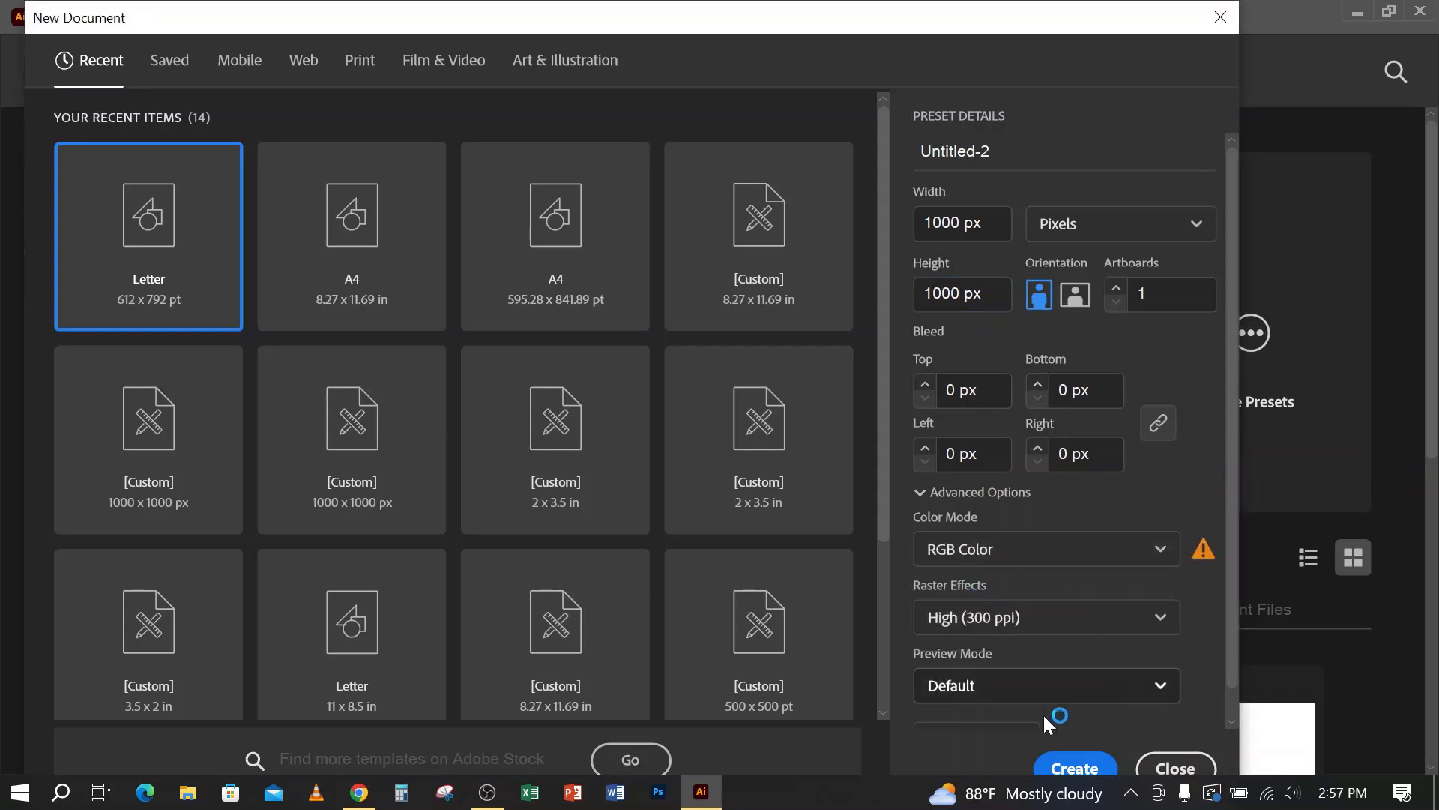
click(1063, 767)
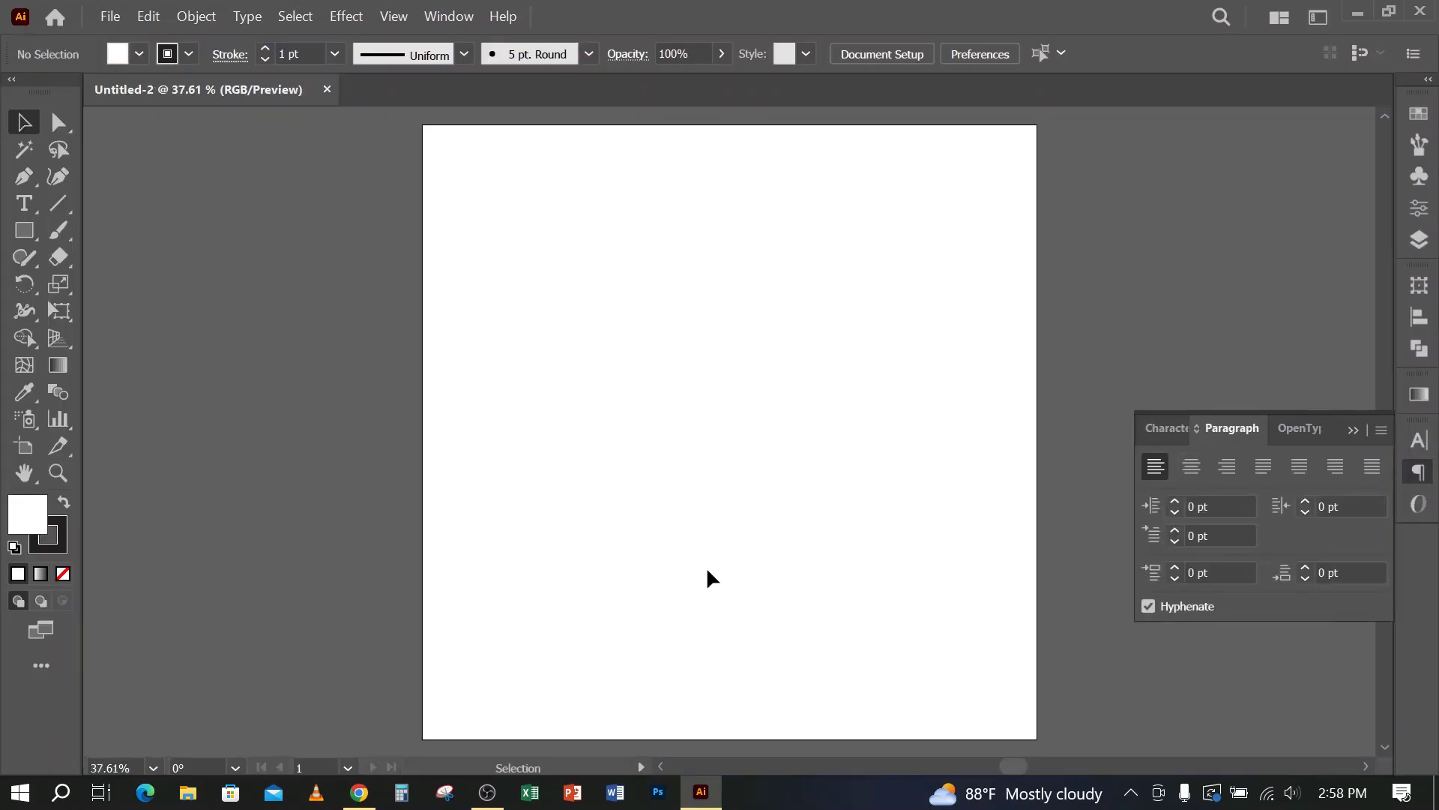
Step: Set the default stroke to none, with nothing selected on the artboard
click(189, 54)
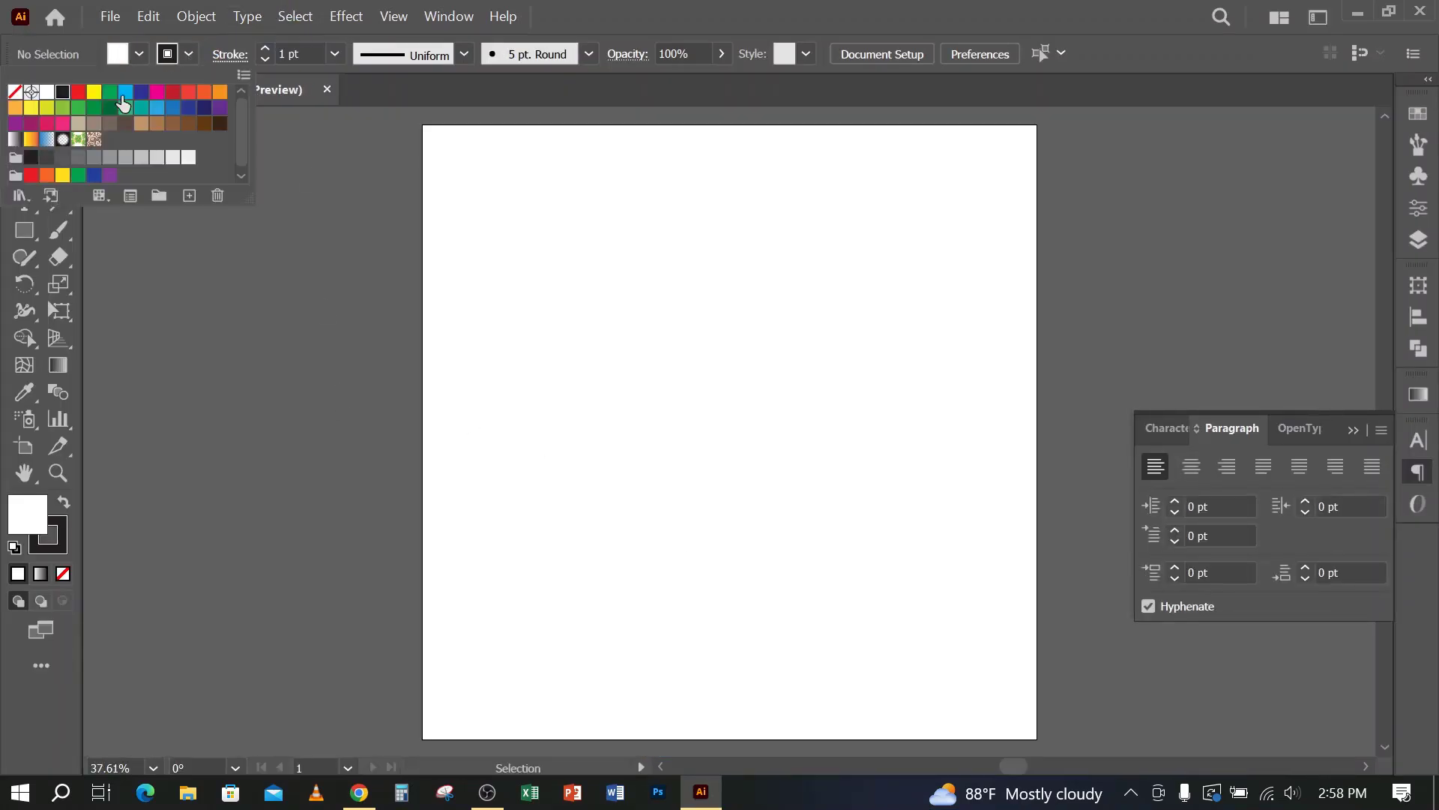
click(14, 91)
click(325, 344)
drag(330, 220, 620, 379)
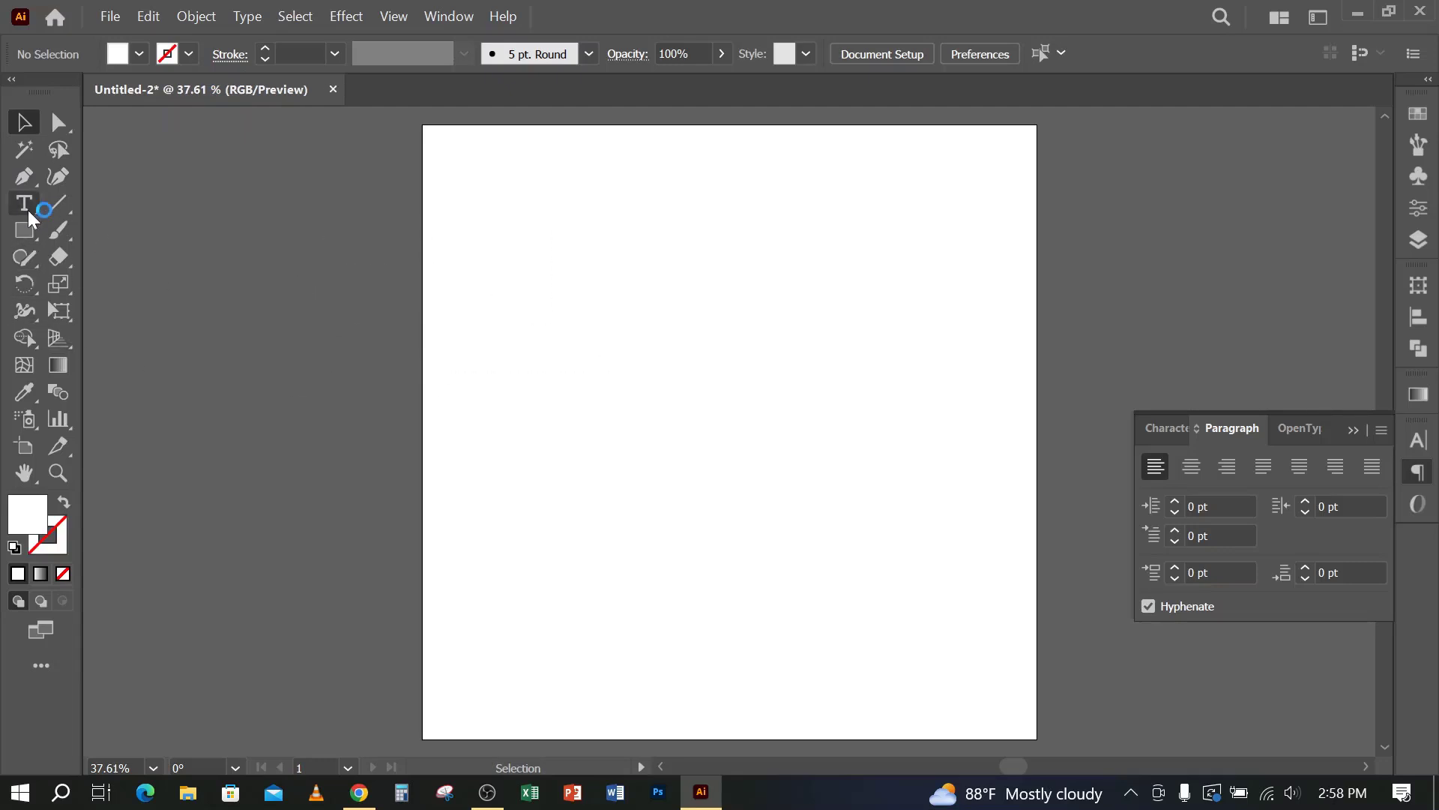
Step: Create a white rectangle exactly 1000 px wide and 1000 px high with the Rectangle tool
click(24, 230)
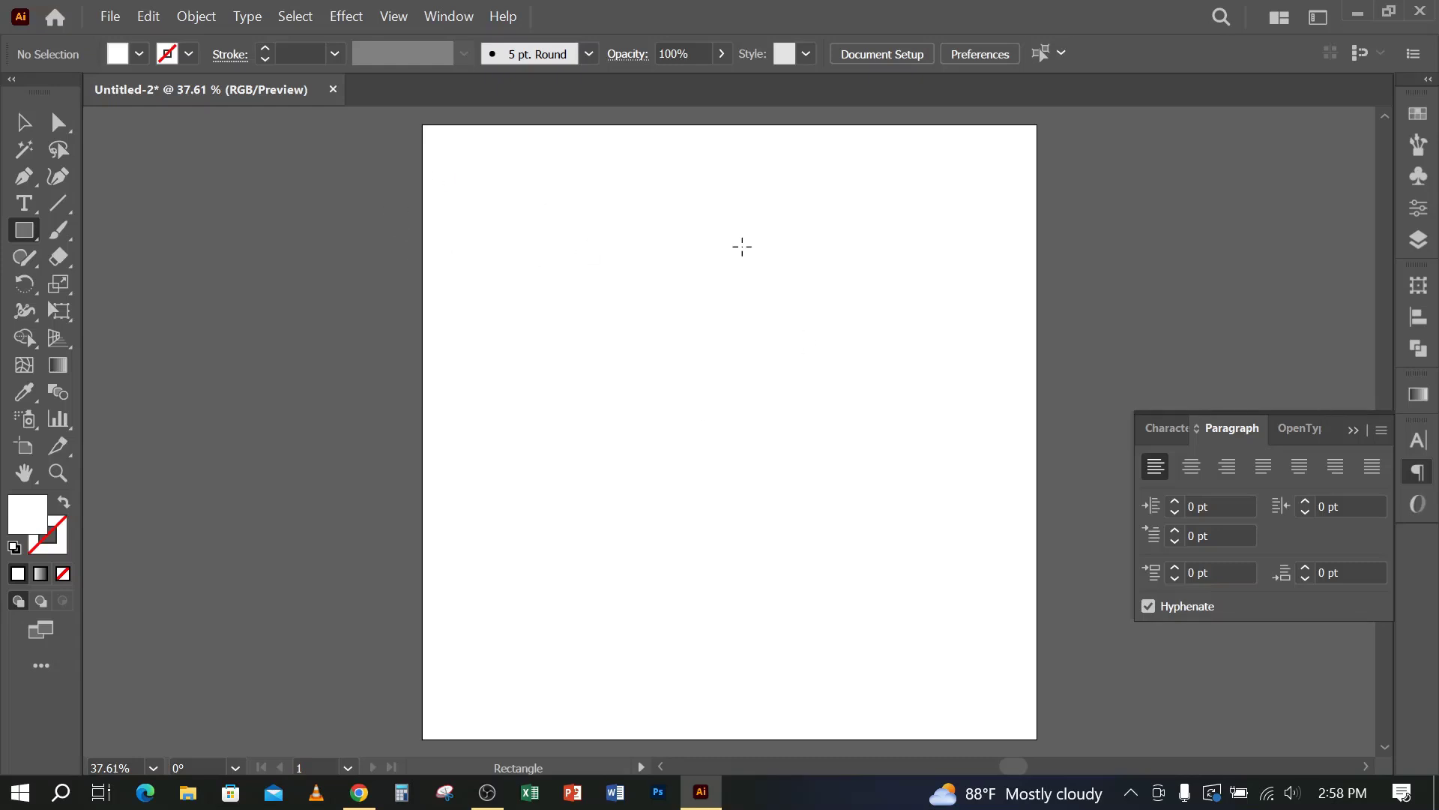
click(560, 229)
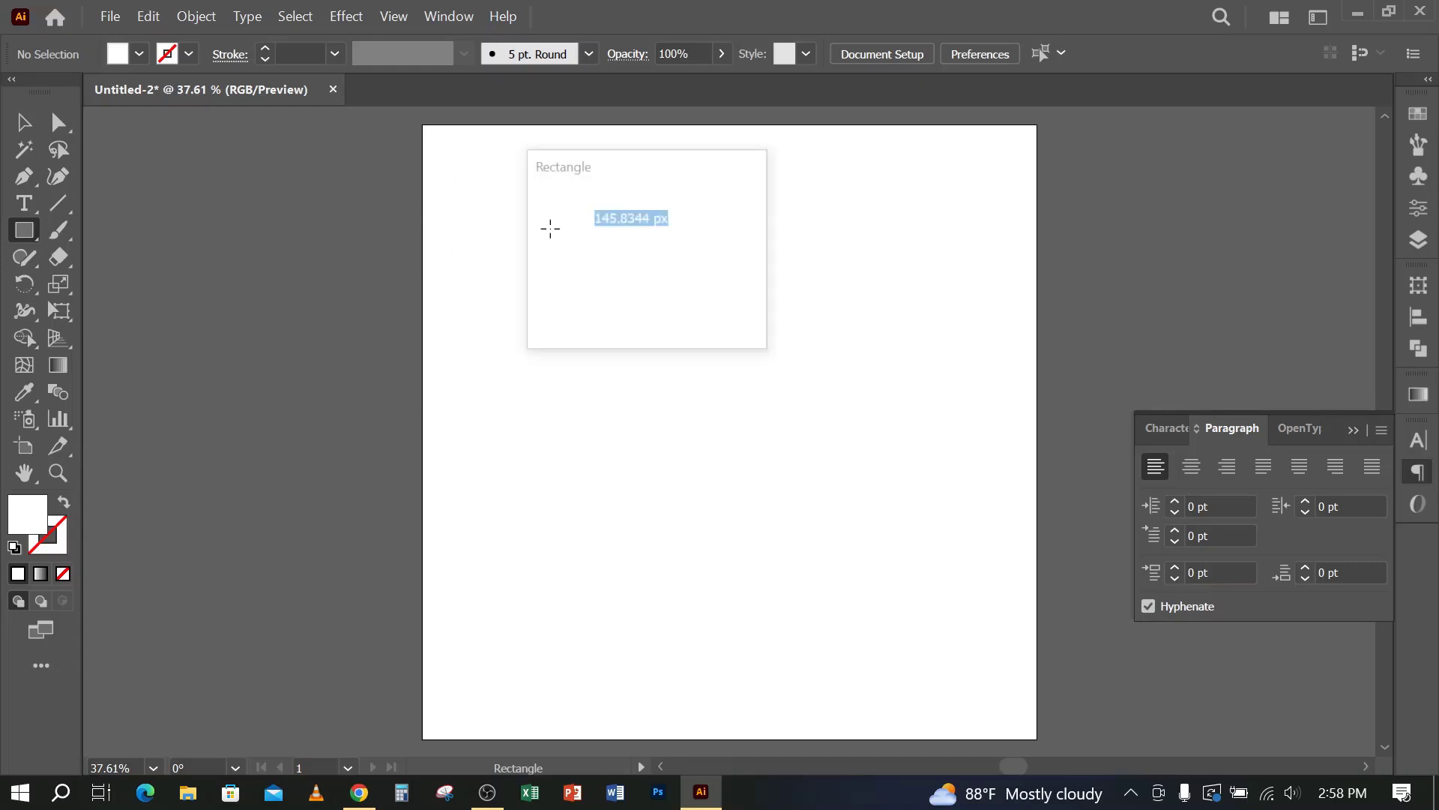
double_click(649, 214)
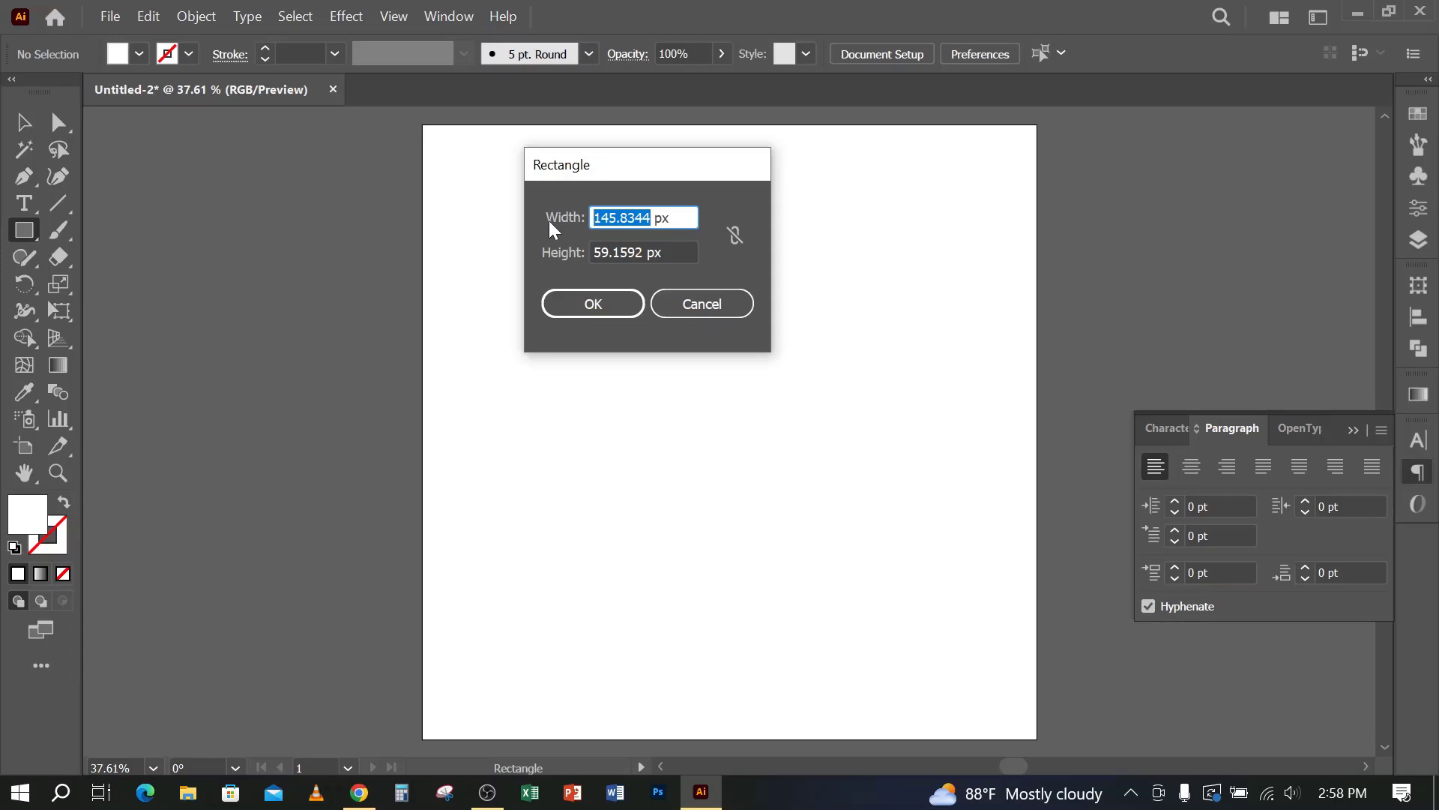
text(1000)
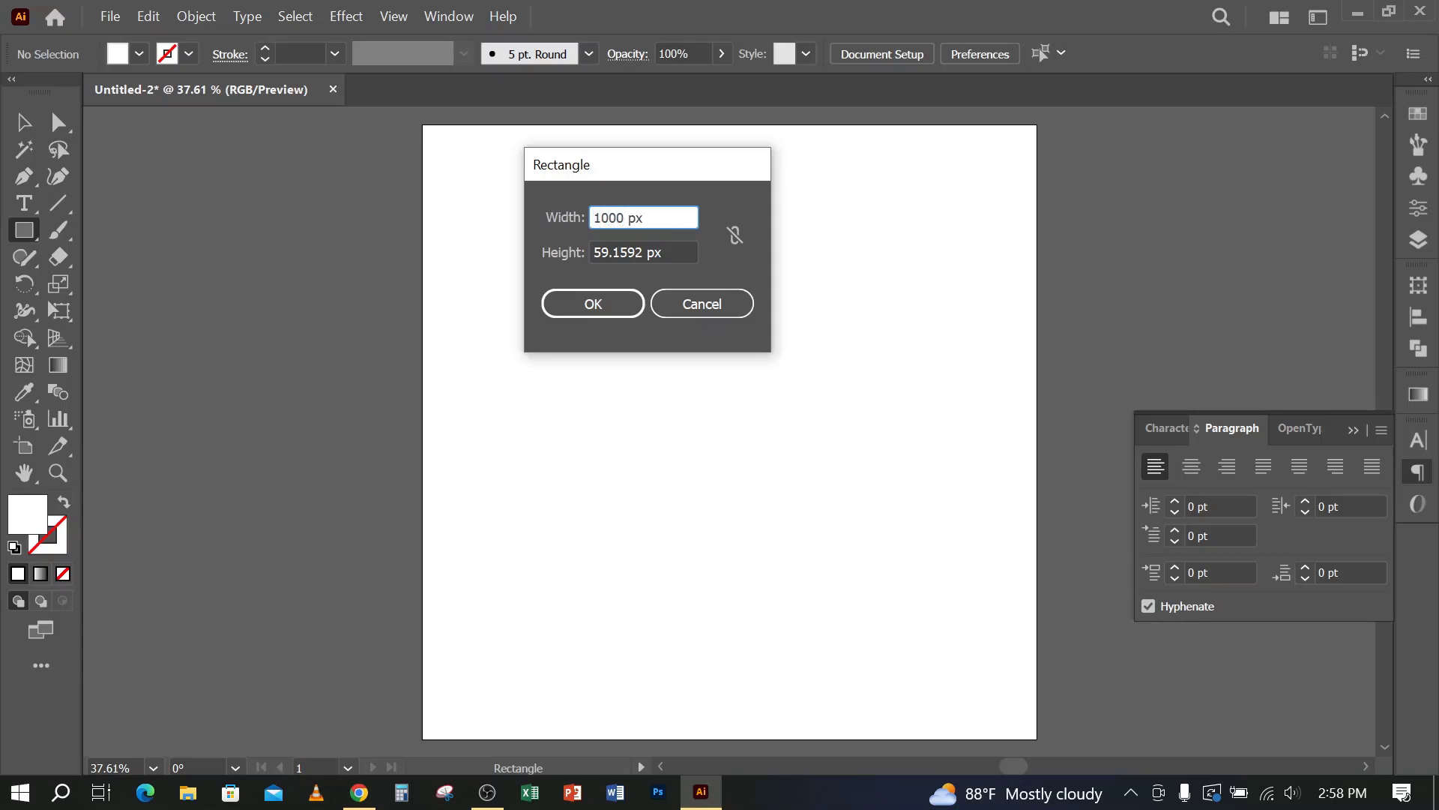
double_click(622, 252)
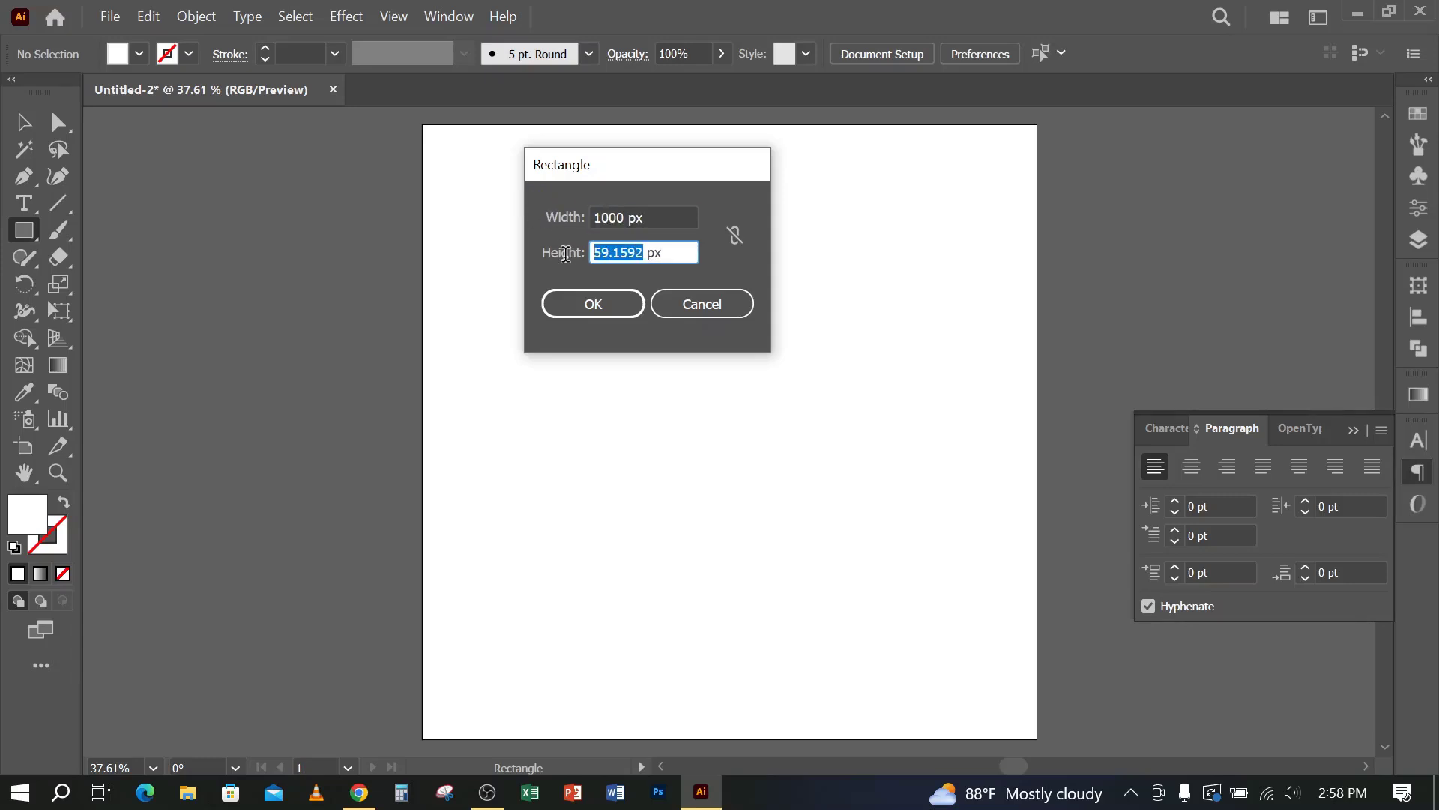
text(1000)
click(593, 303)
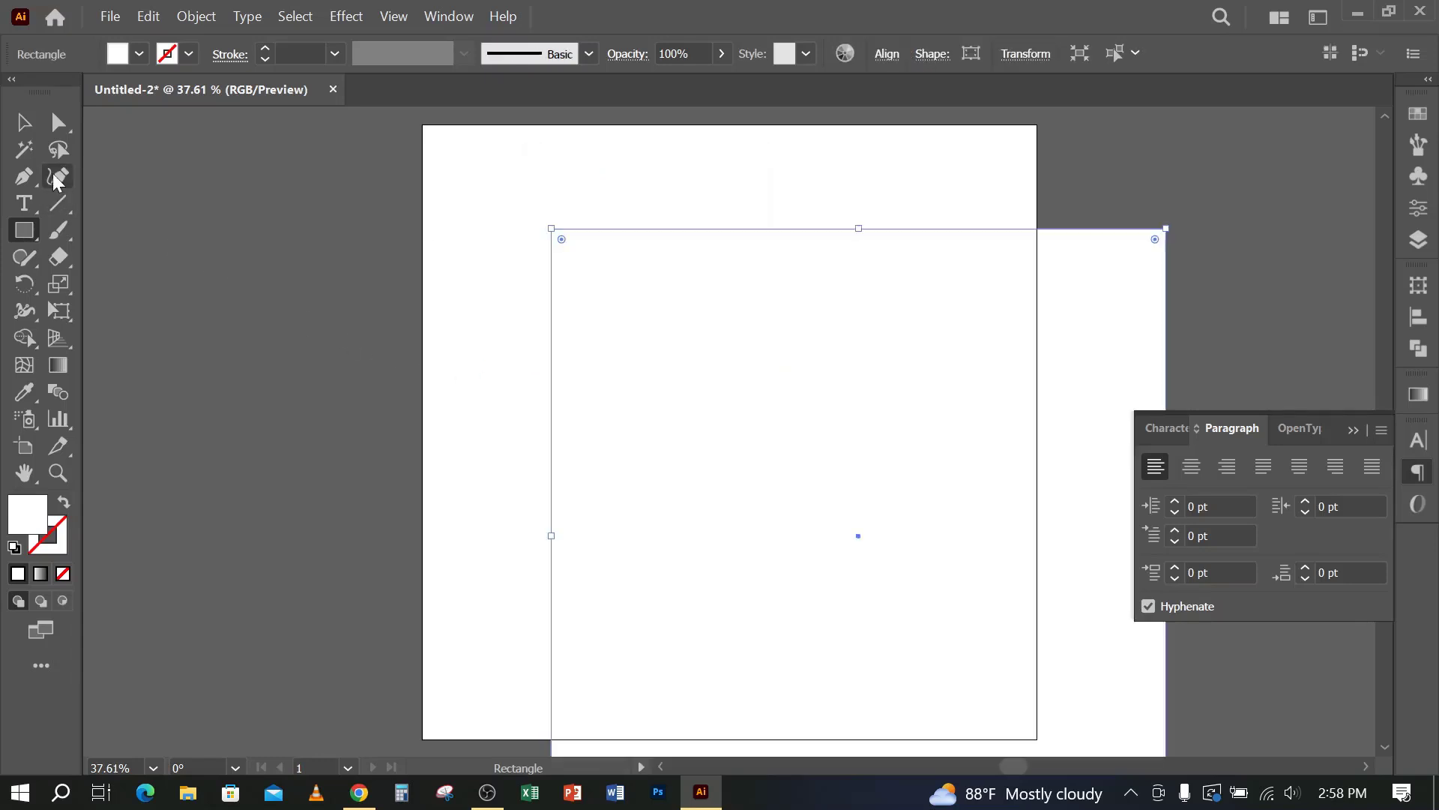
Step: Centre the rectangle horizontally and vertically on the artboard, then deselect it
click(25, 124)
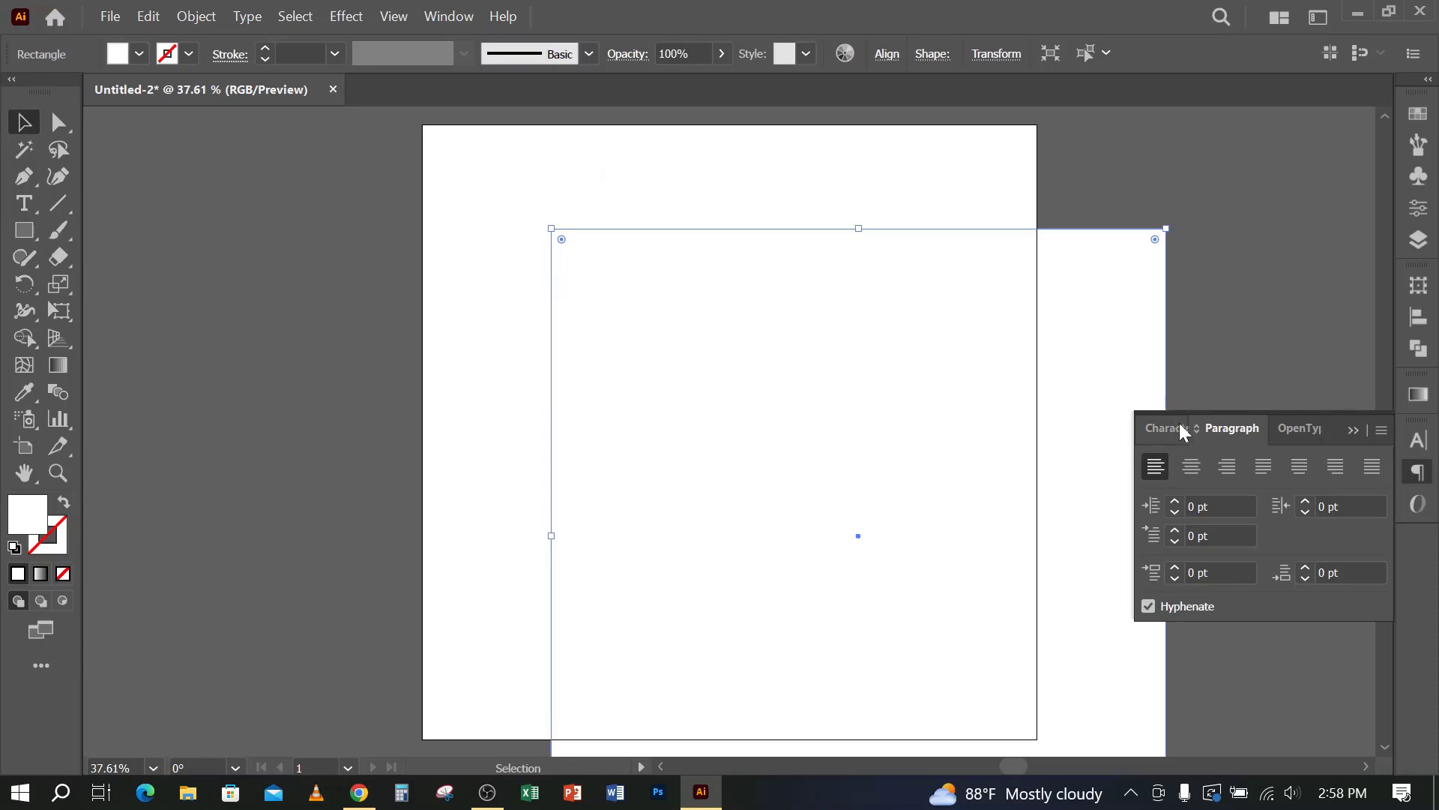
click(1418, 317)
click(1185, 334)
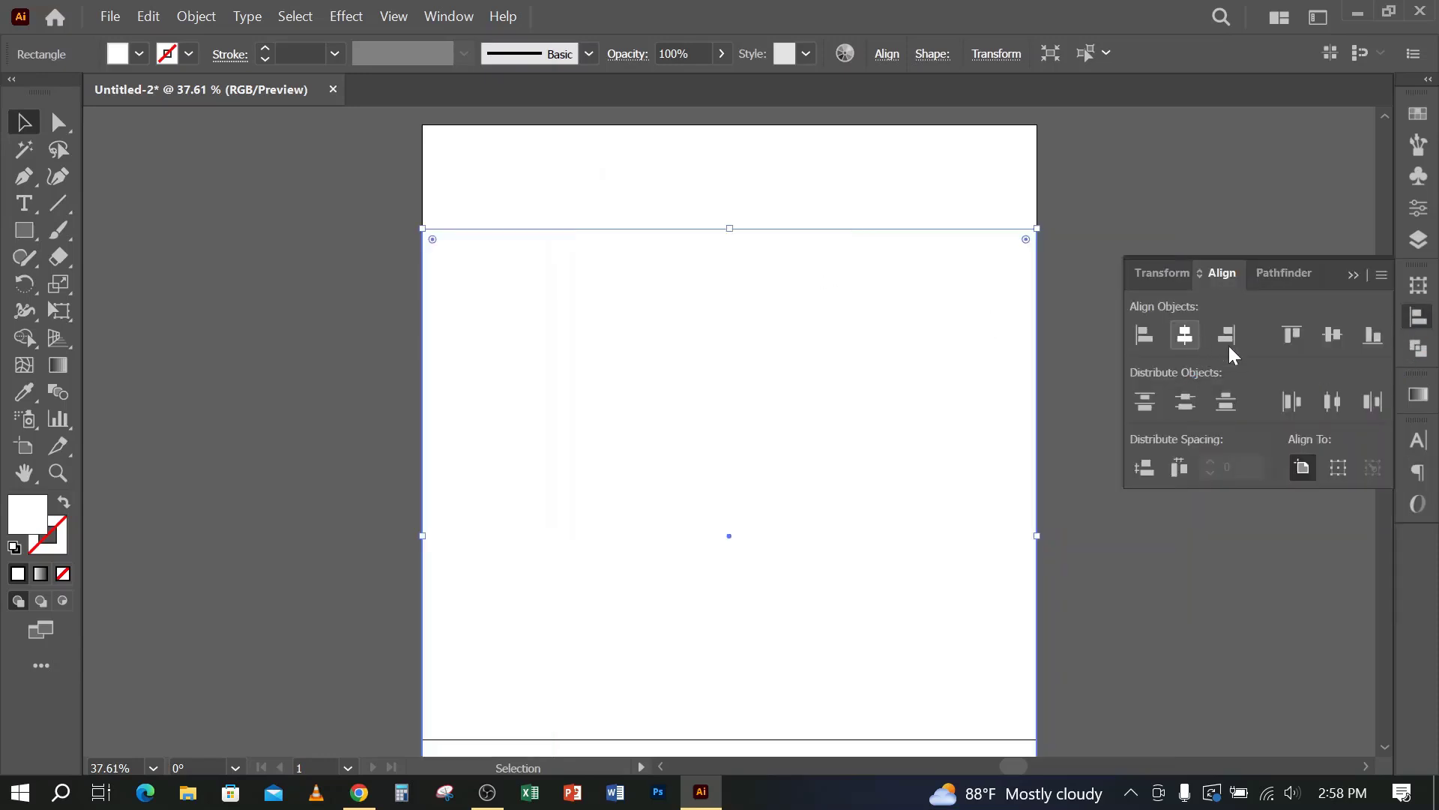
click(1332, 335)
click(1092, 353)
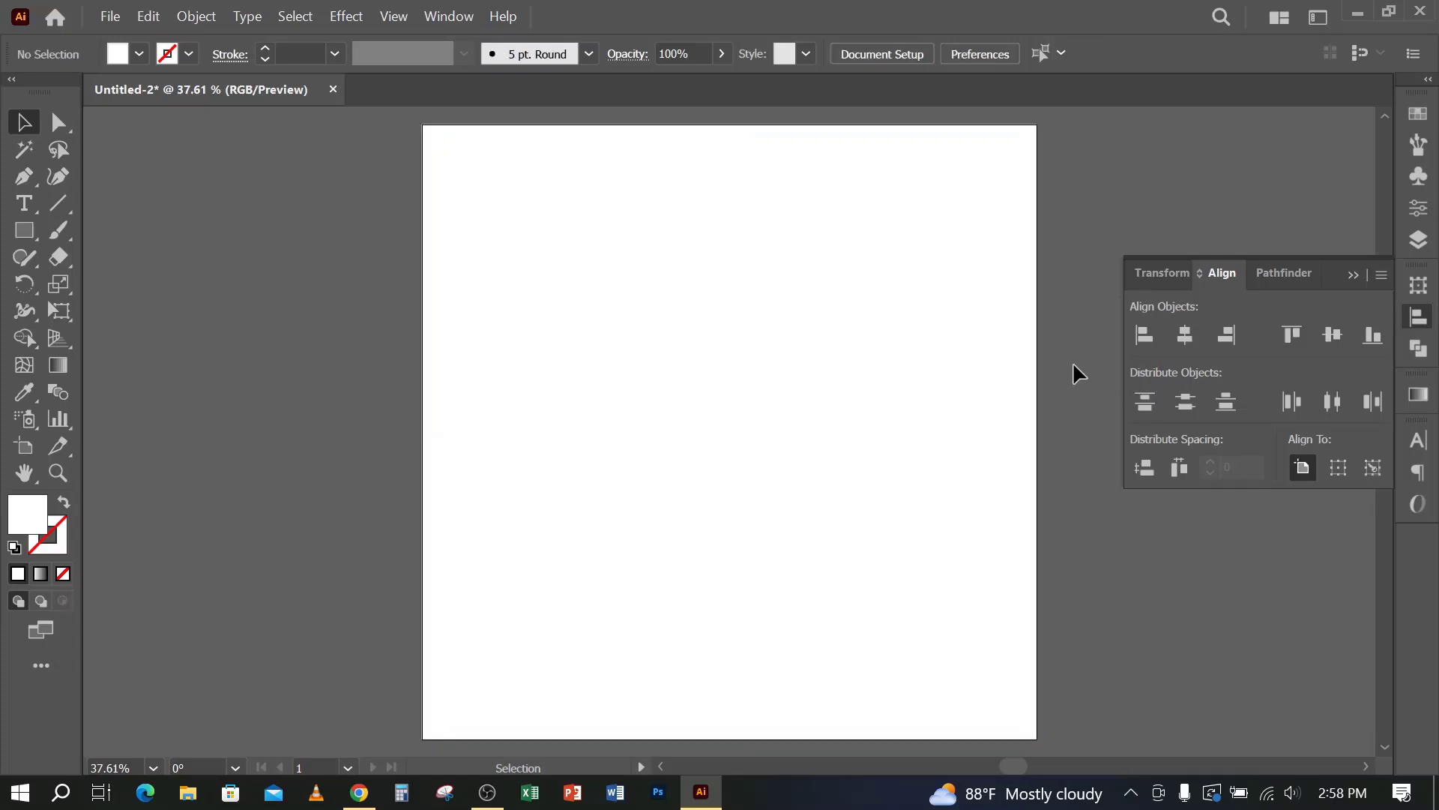
key(ctrl+minus)
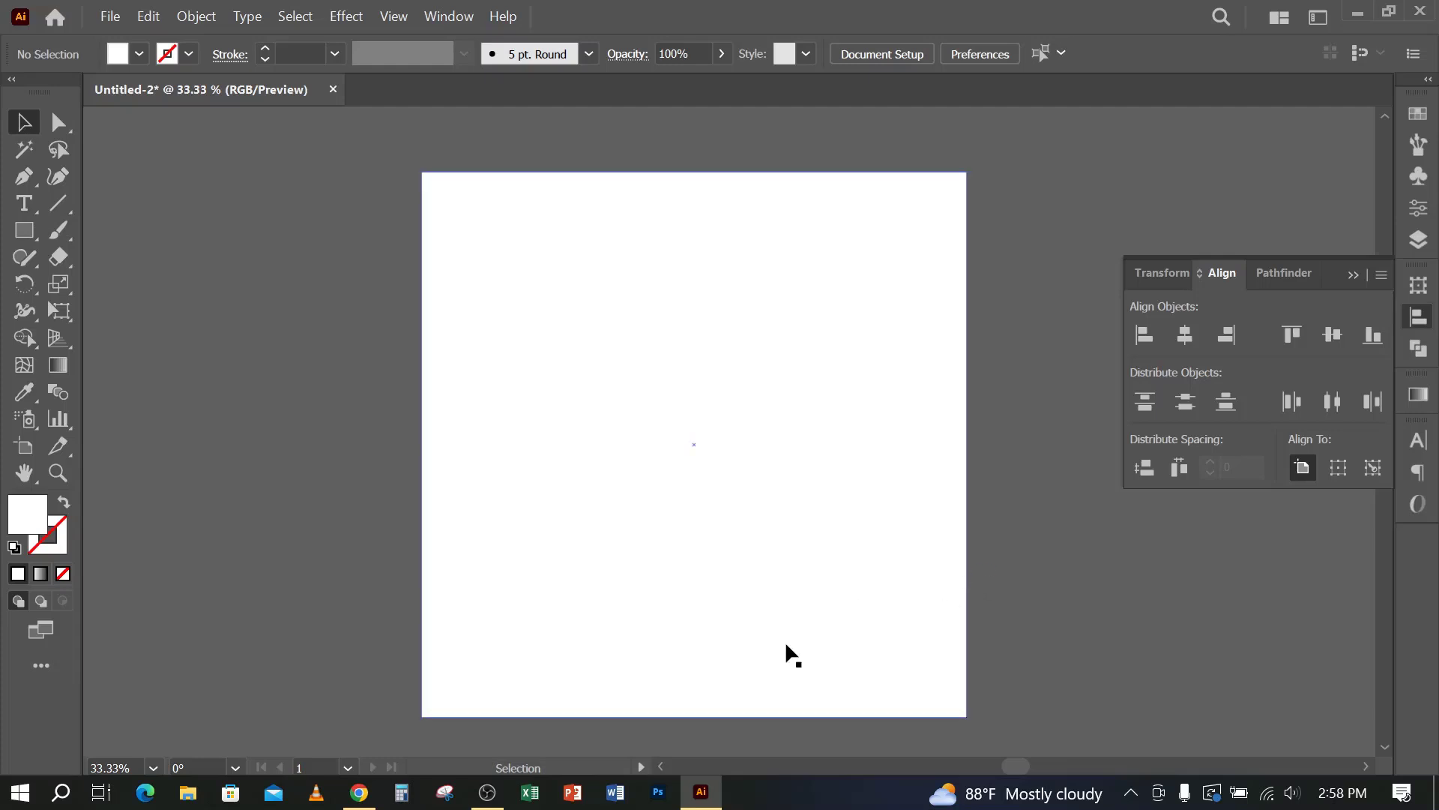
drag(545, 537, 595, 505)
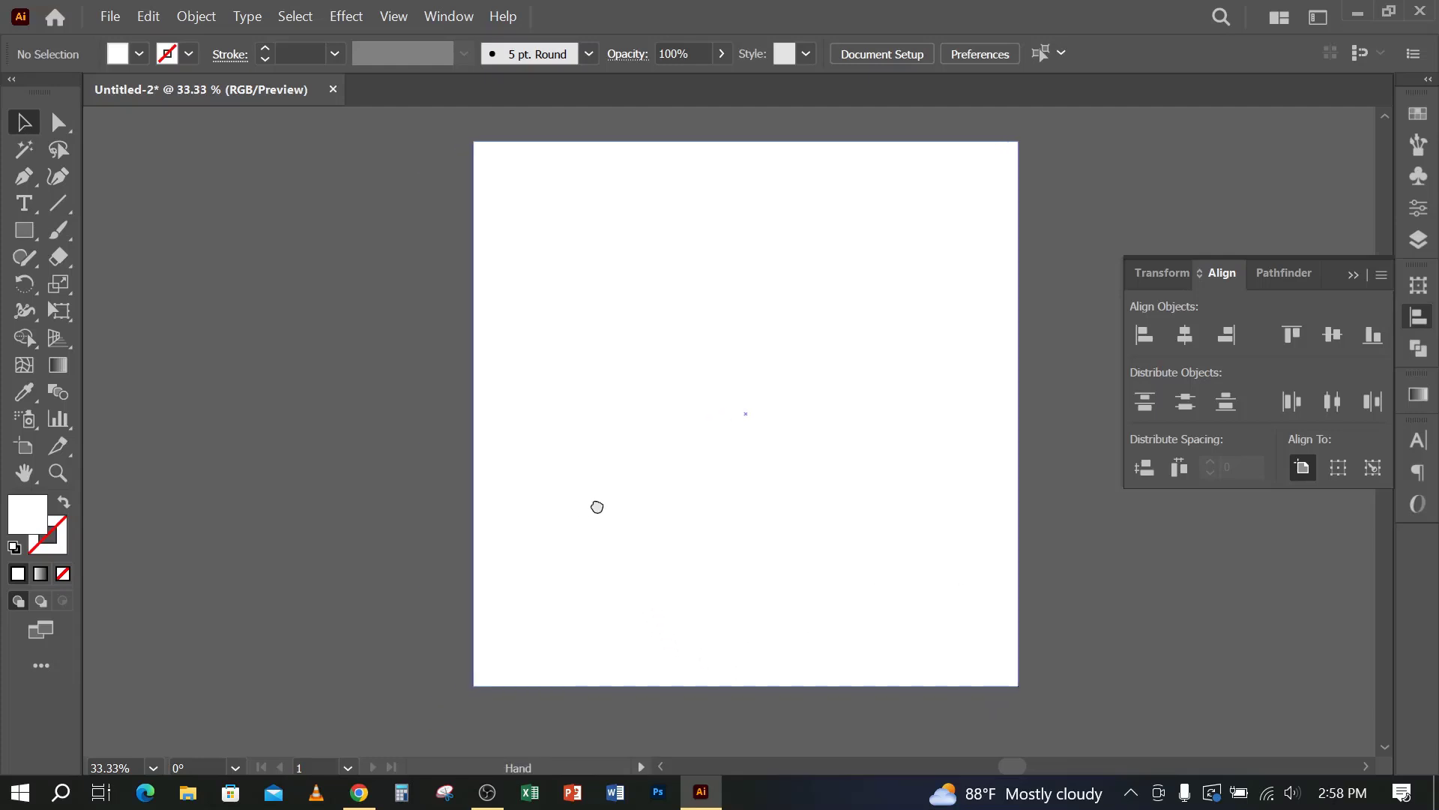
Step: Switch to Chrome, bring the 2025 Business Conference example into view, and start a new Snipping Tool capture of it
click(367, 798)
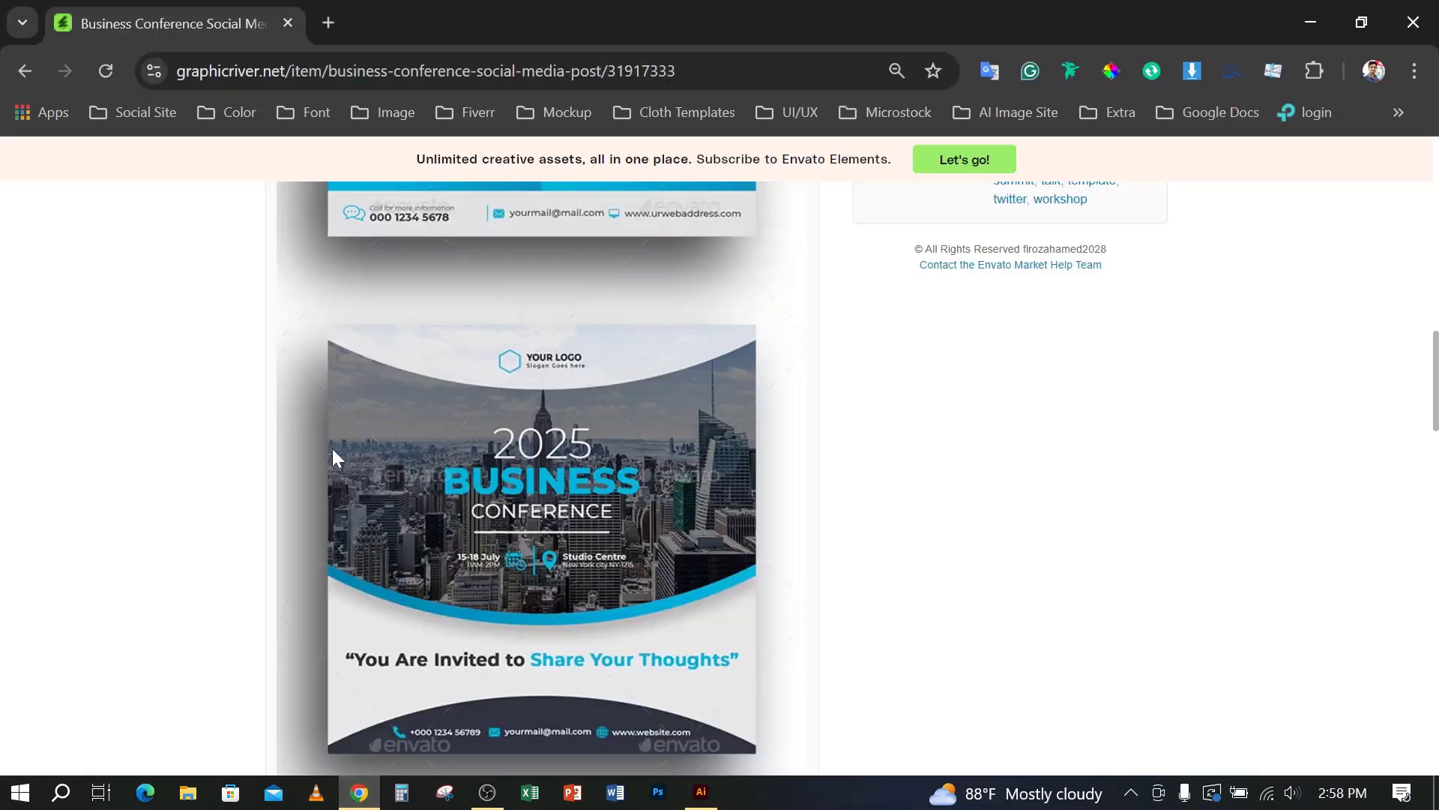
scroll(420, 448, down, 2)
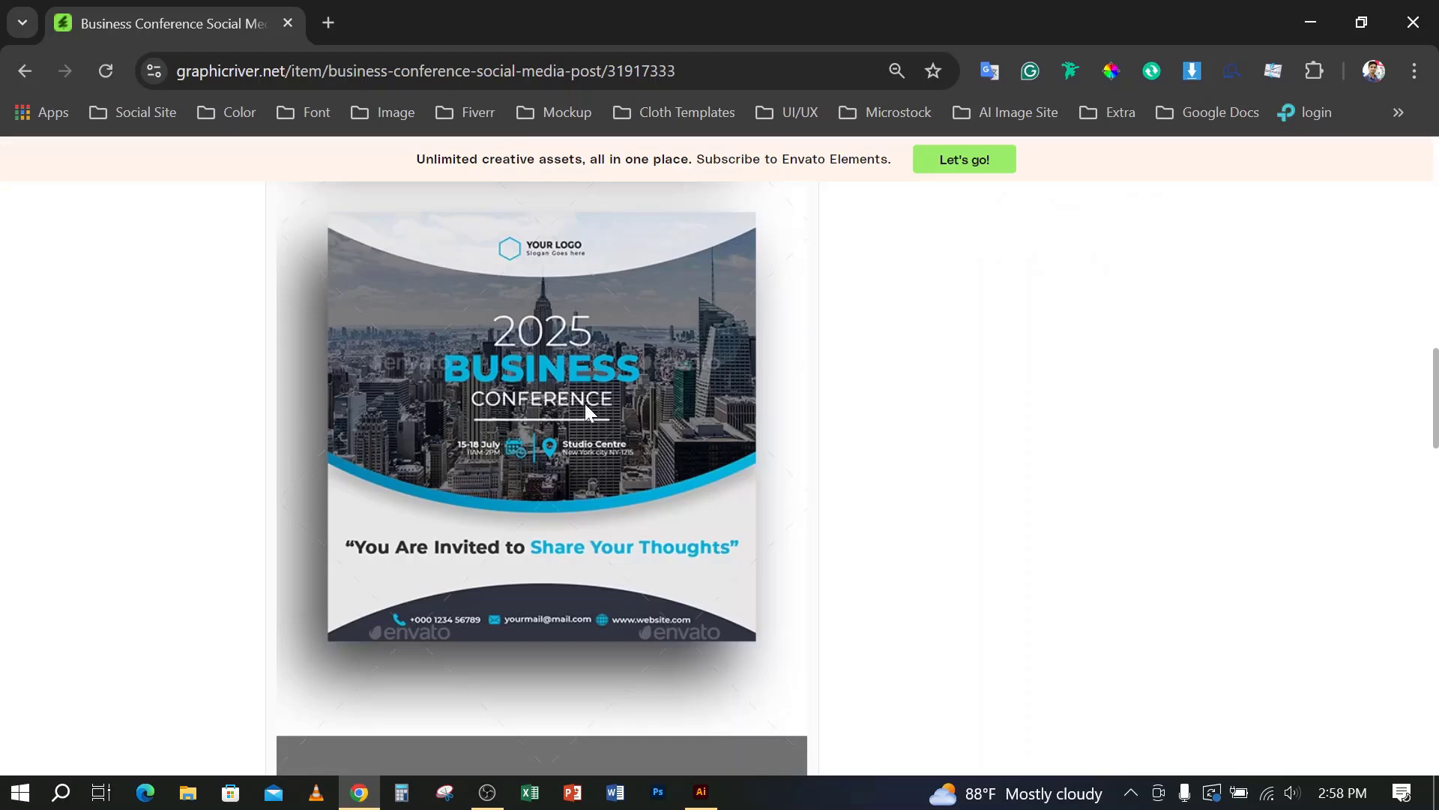
scroll(492, 541, down, 5)
scroll(492, 538, up, 7)
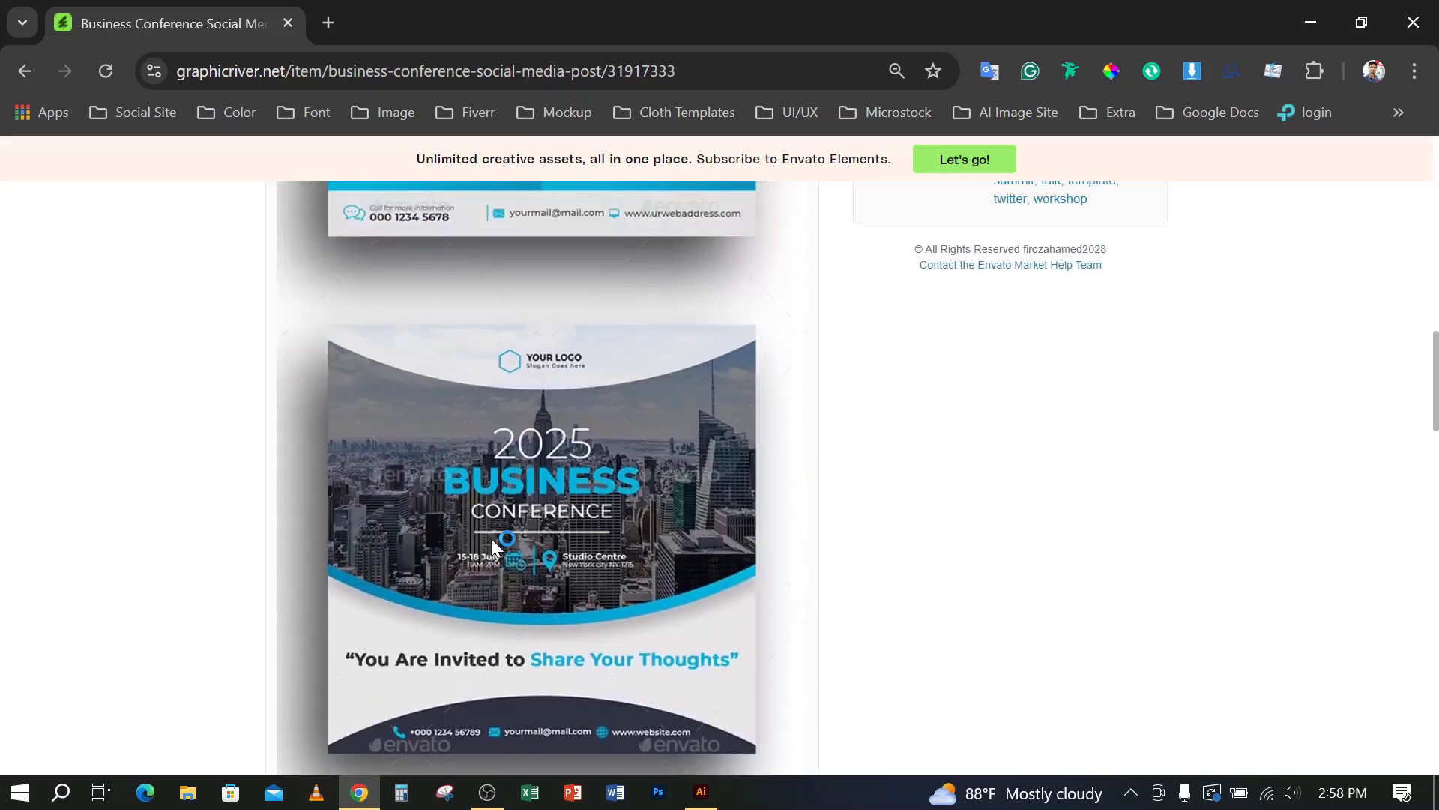
click(455, 794)
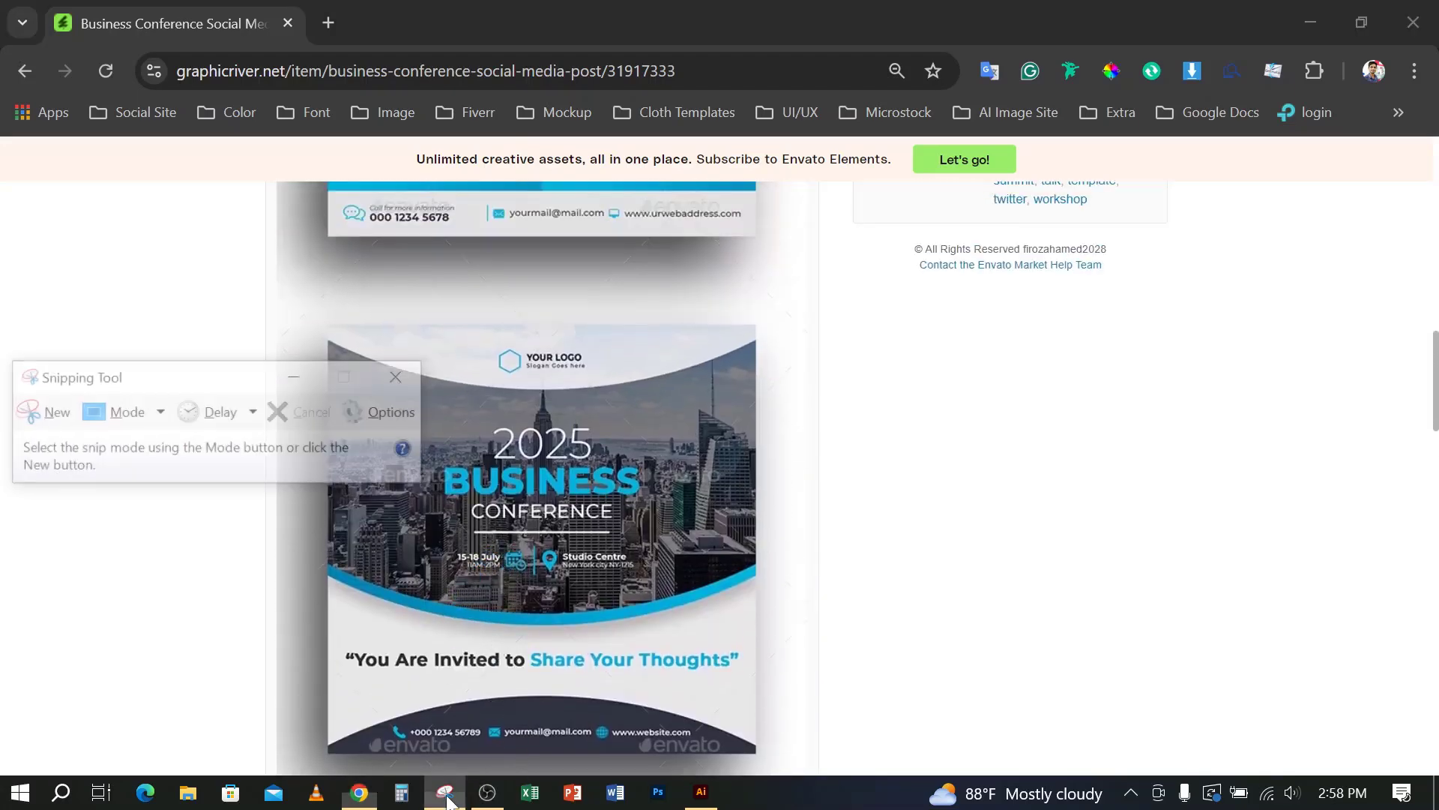
click(43, 427)
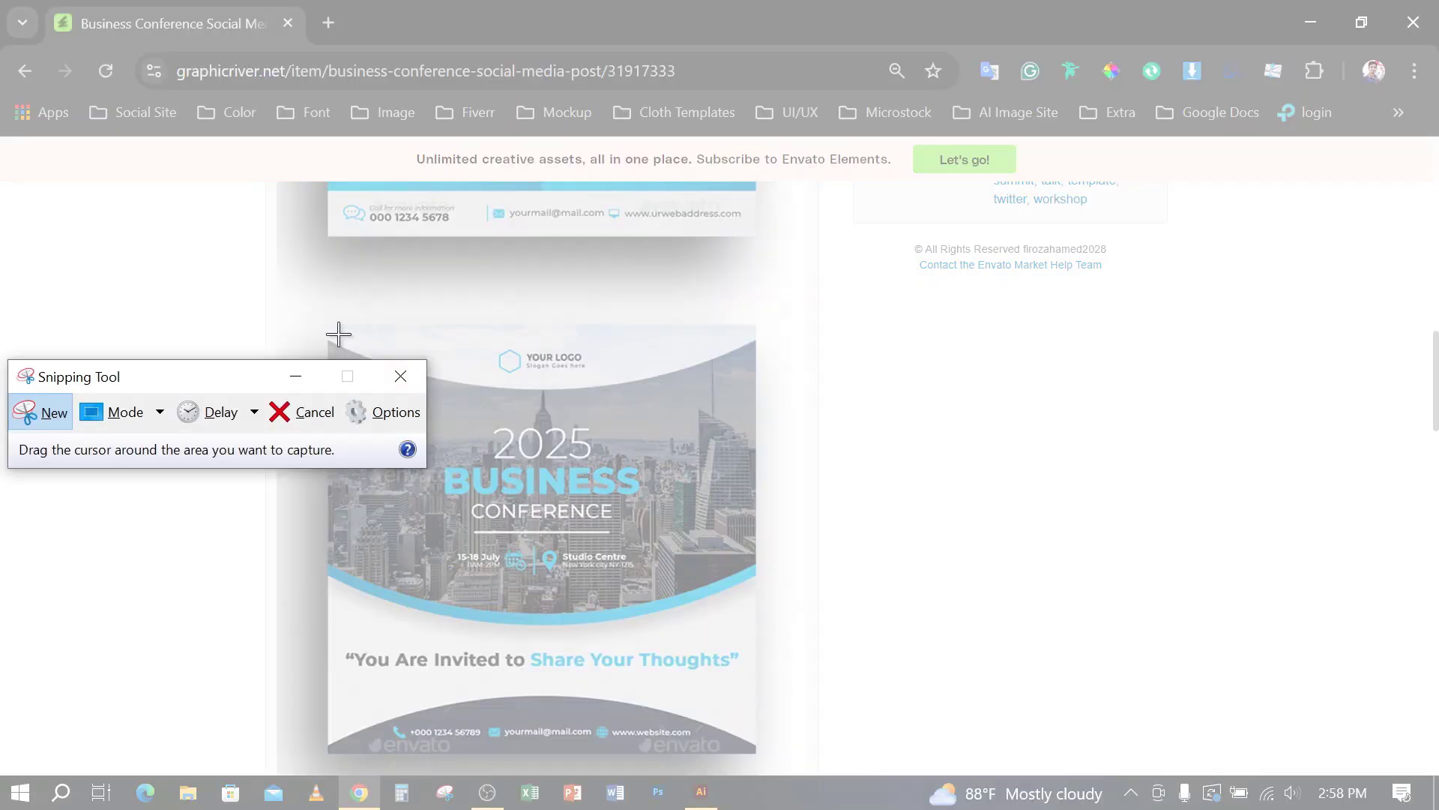
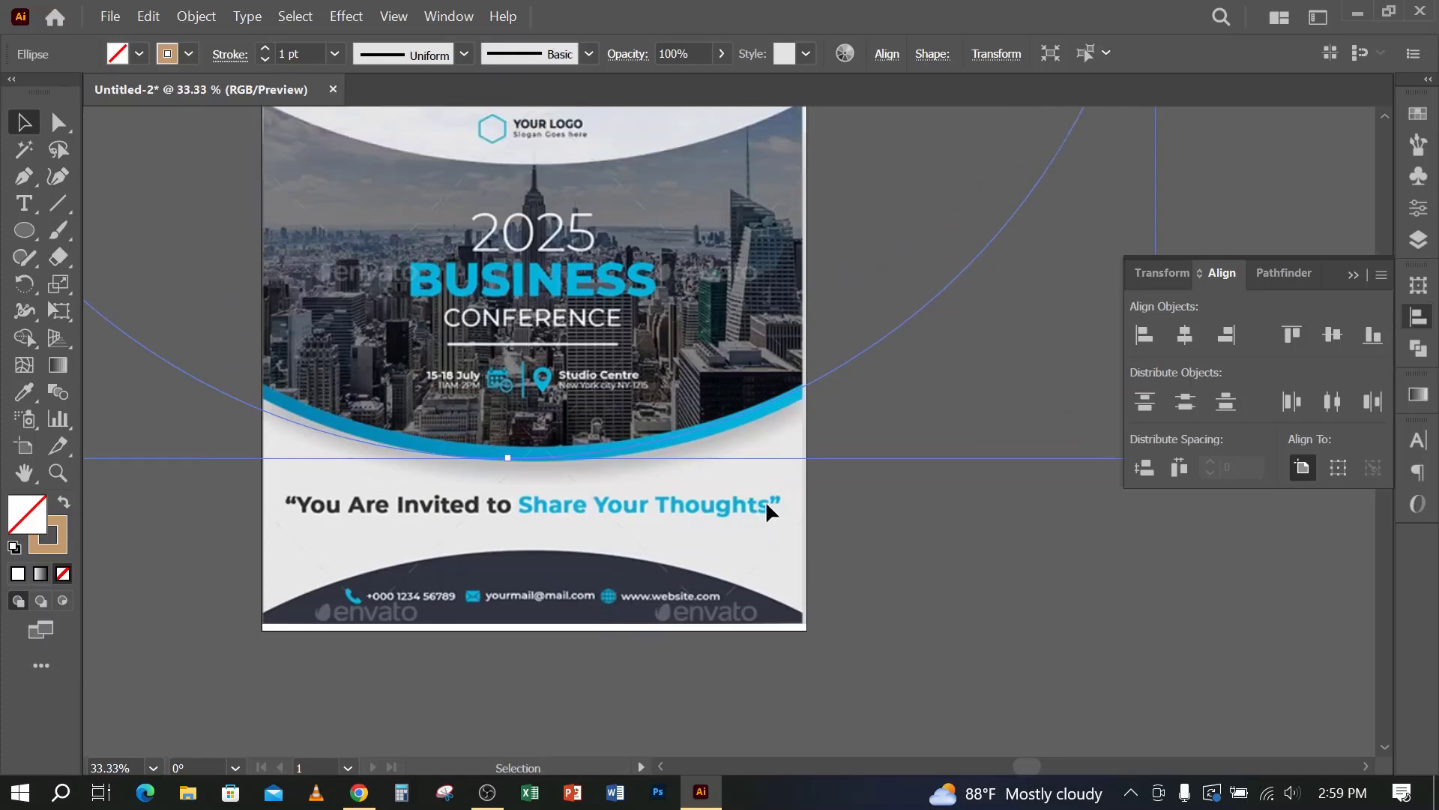
Step: Centre the large circle horizontally, fit its arc to the photo's lower curve, and copy it up to the photo's upper curve
click(1185, 335)
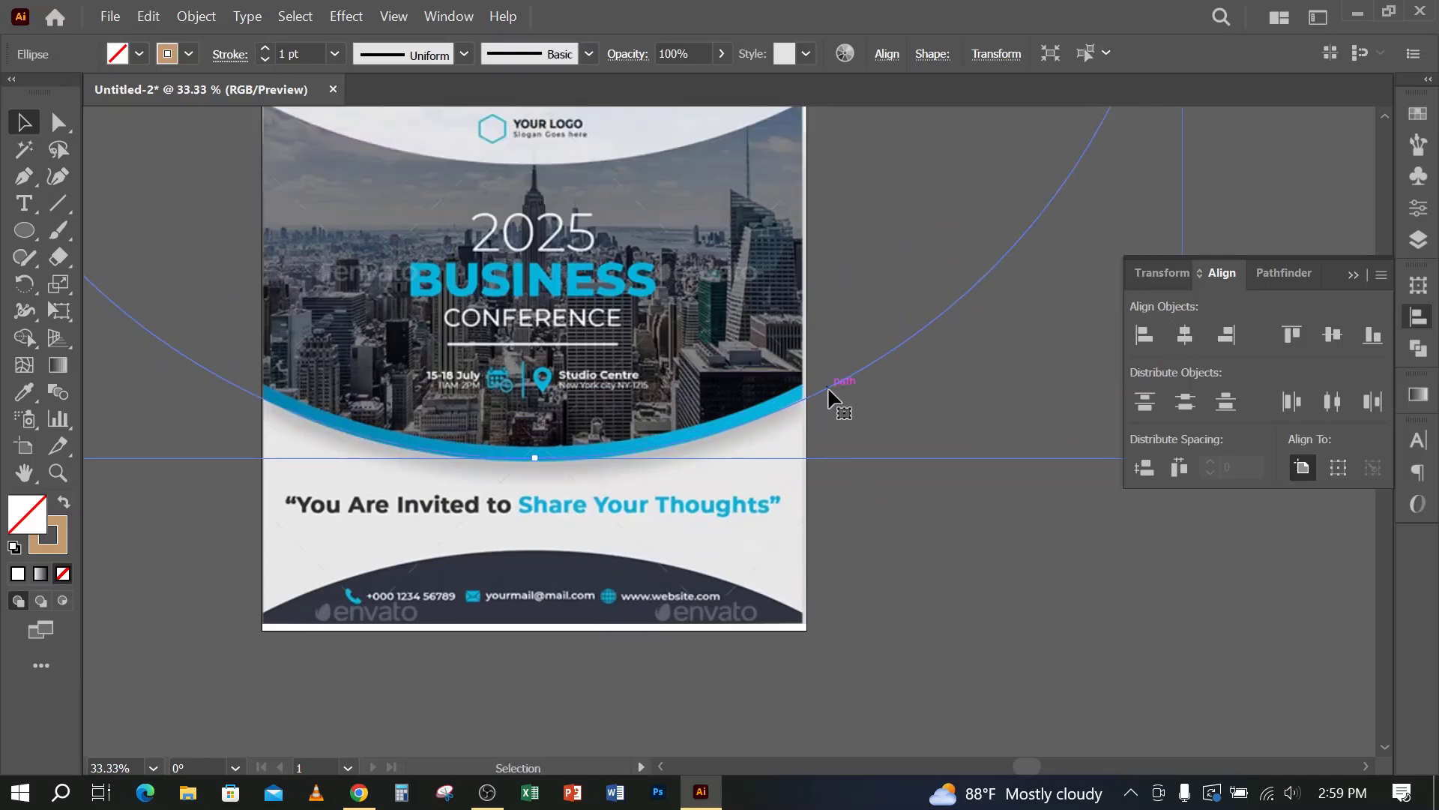
drag(828, 394, 829, 378)
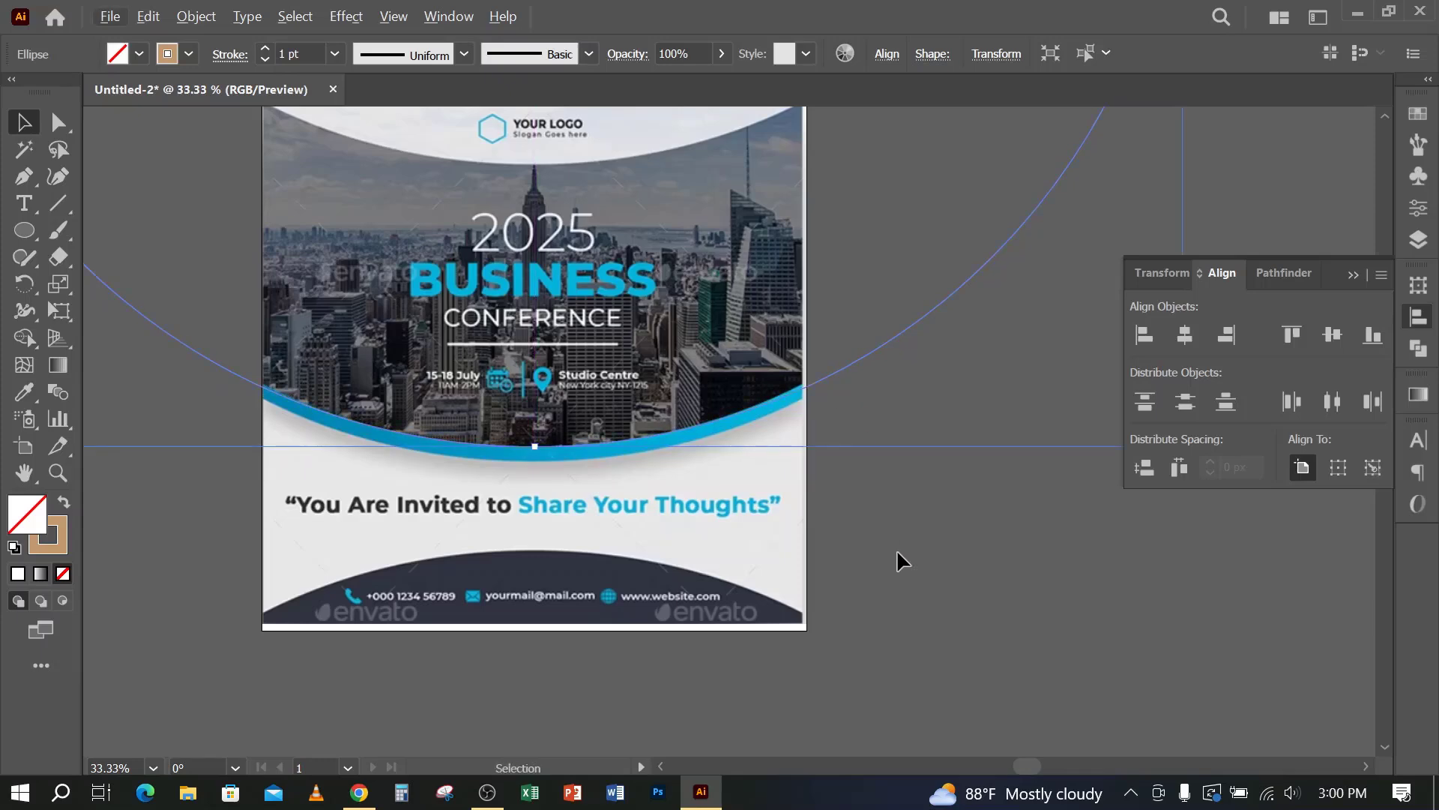
scroll(885, 543, up, 3)
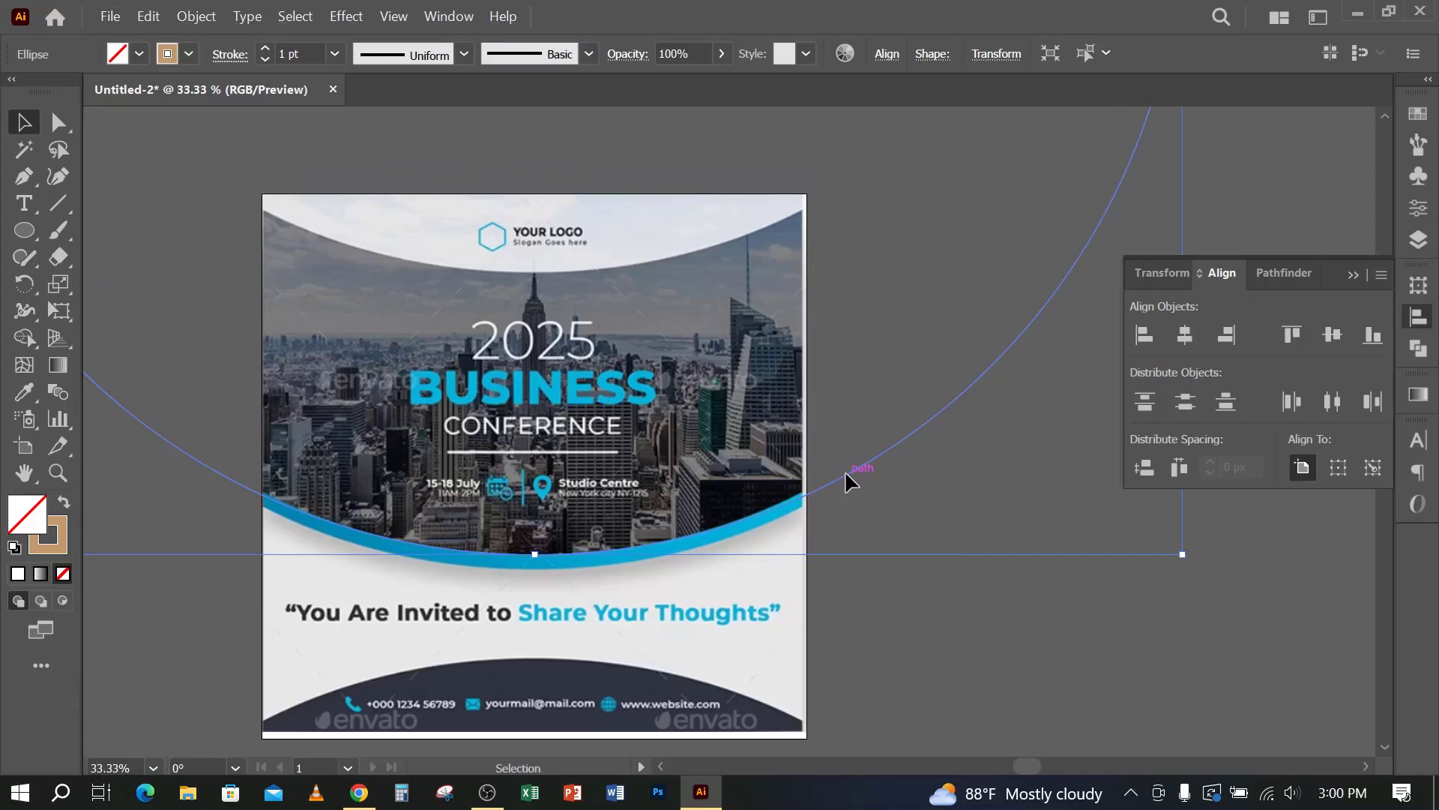
drag(844, 470, 841, 189)
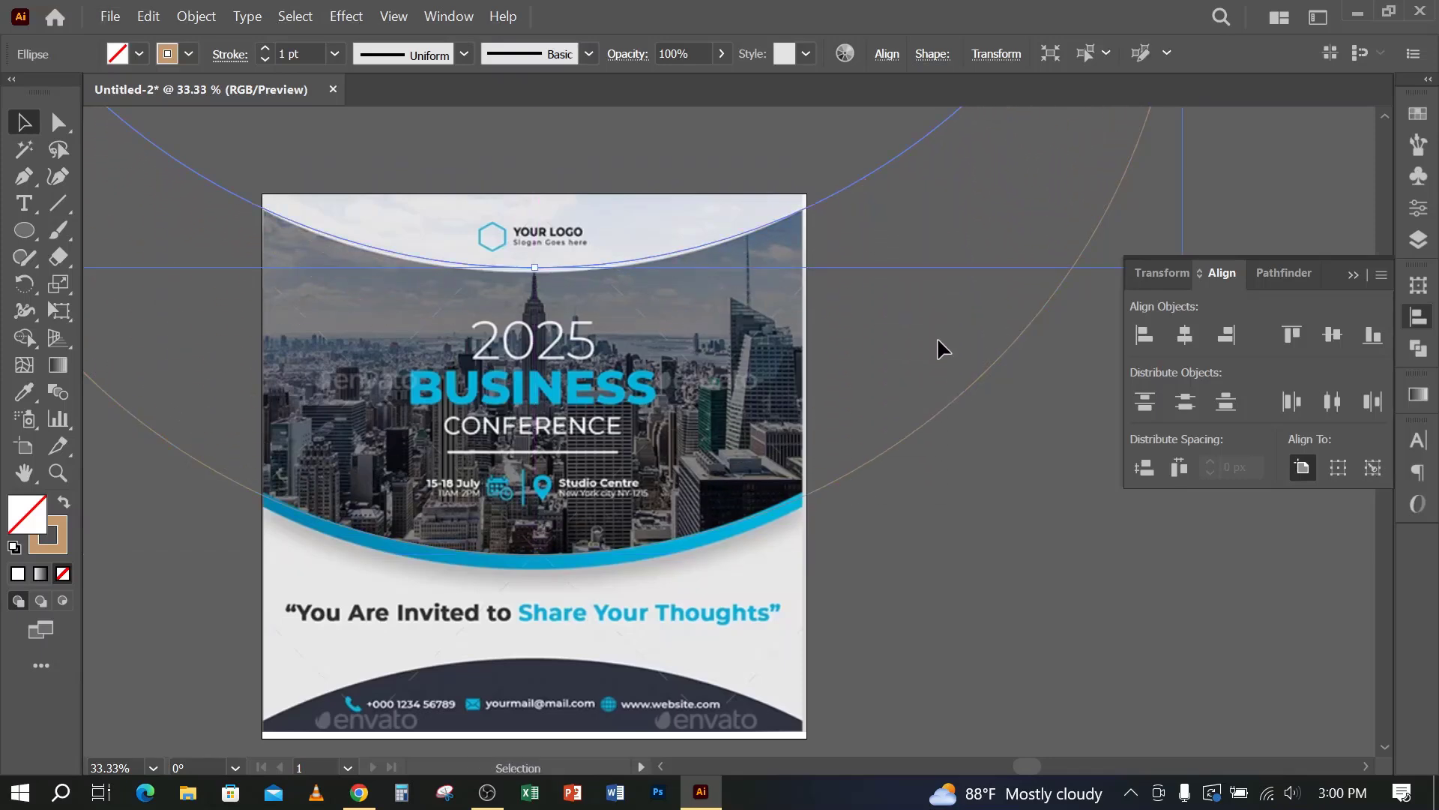
Step: Build a light grey crescent from the area between the two circles with the Shape Builder tool, then deselect it
key(ctrl+a)
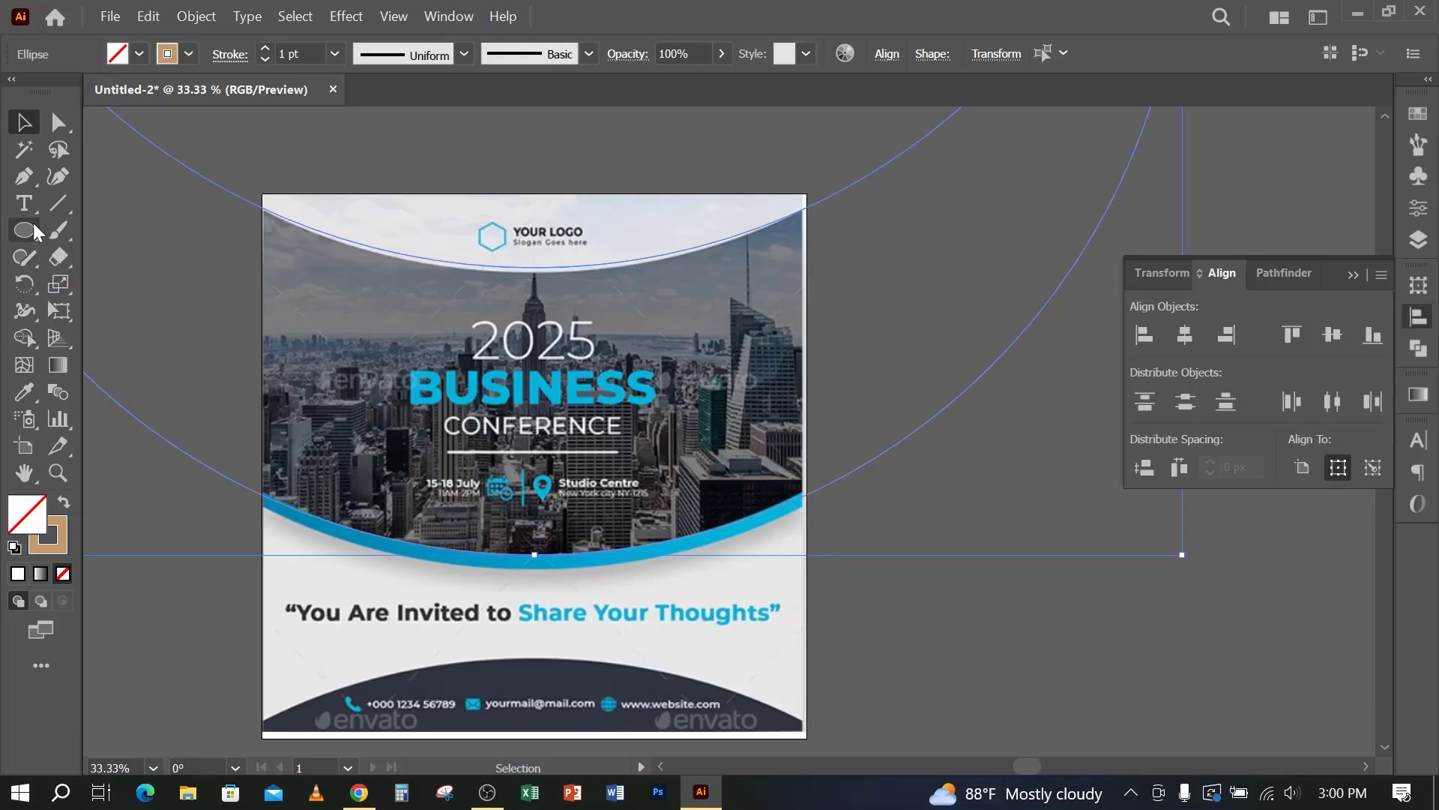
drag(26, 339, 148, 335)
click(139, 54)
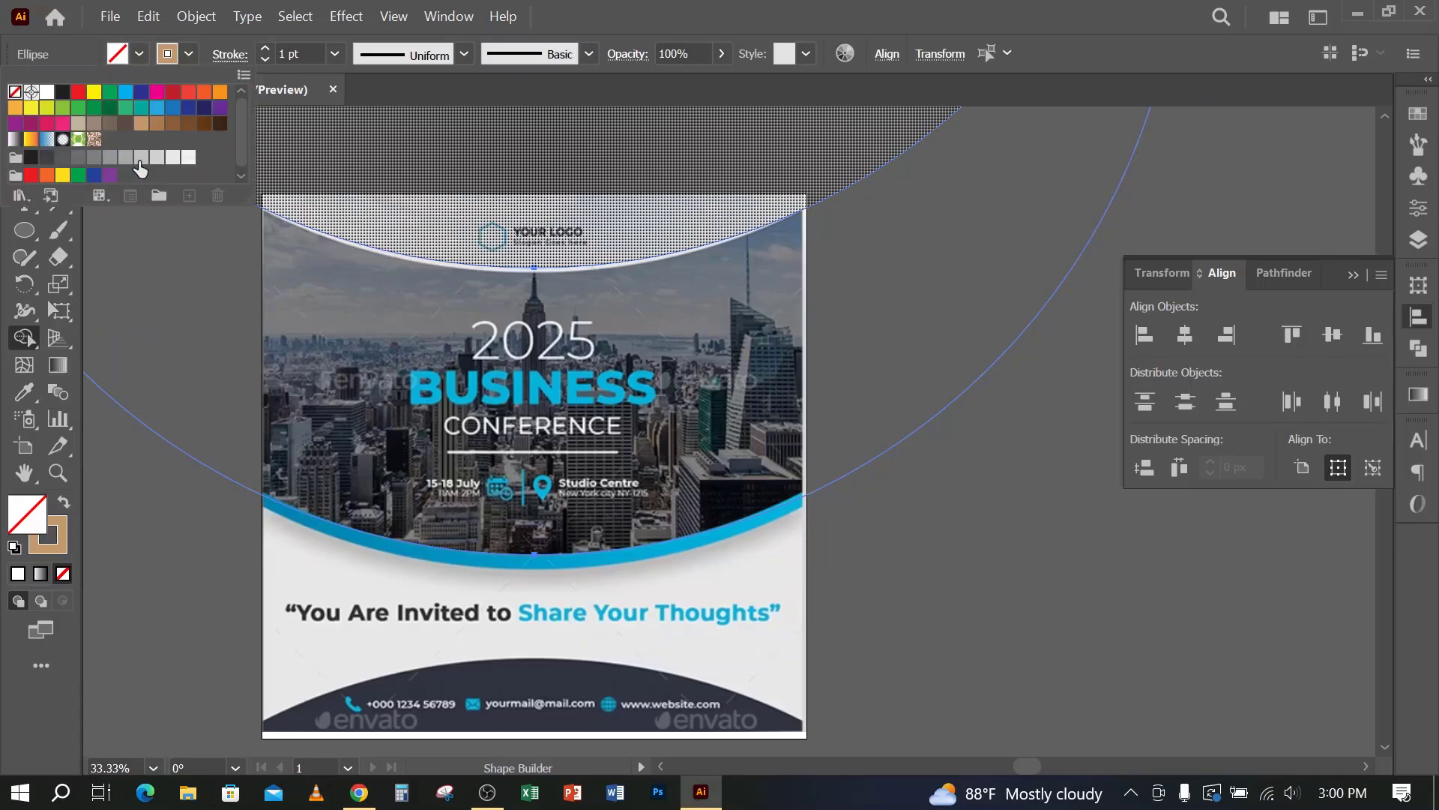
click(141, 160)
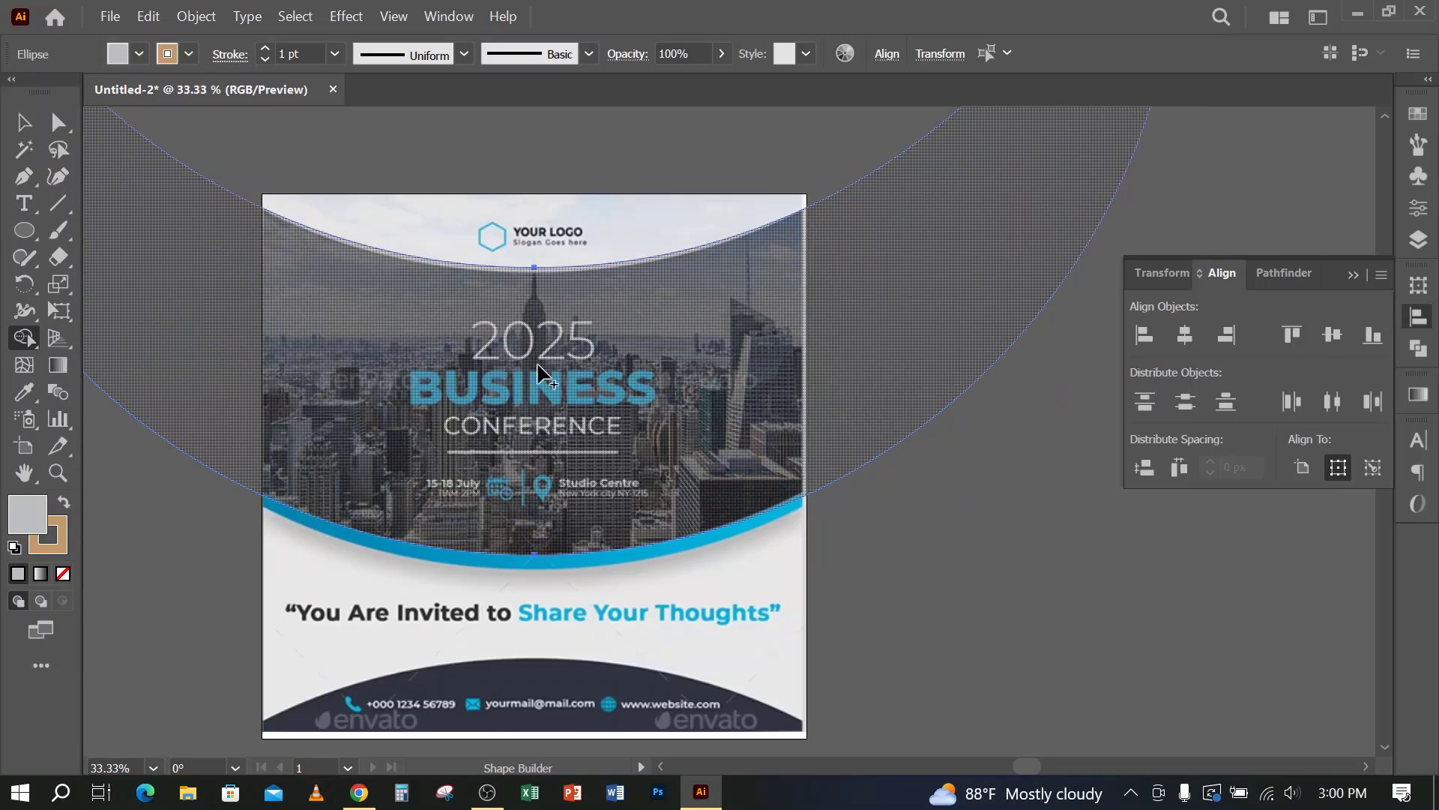
click(540, 376)
click(24, 121)
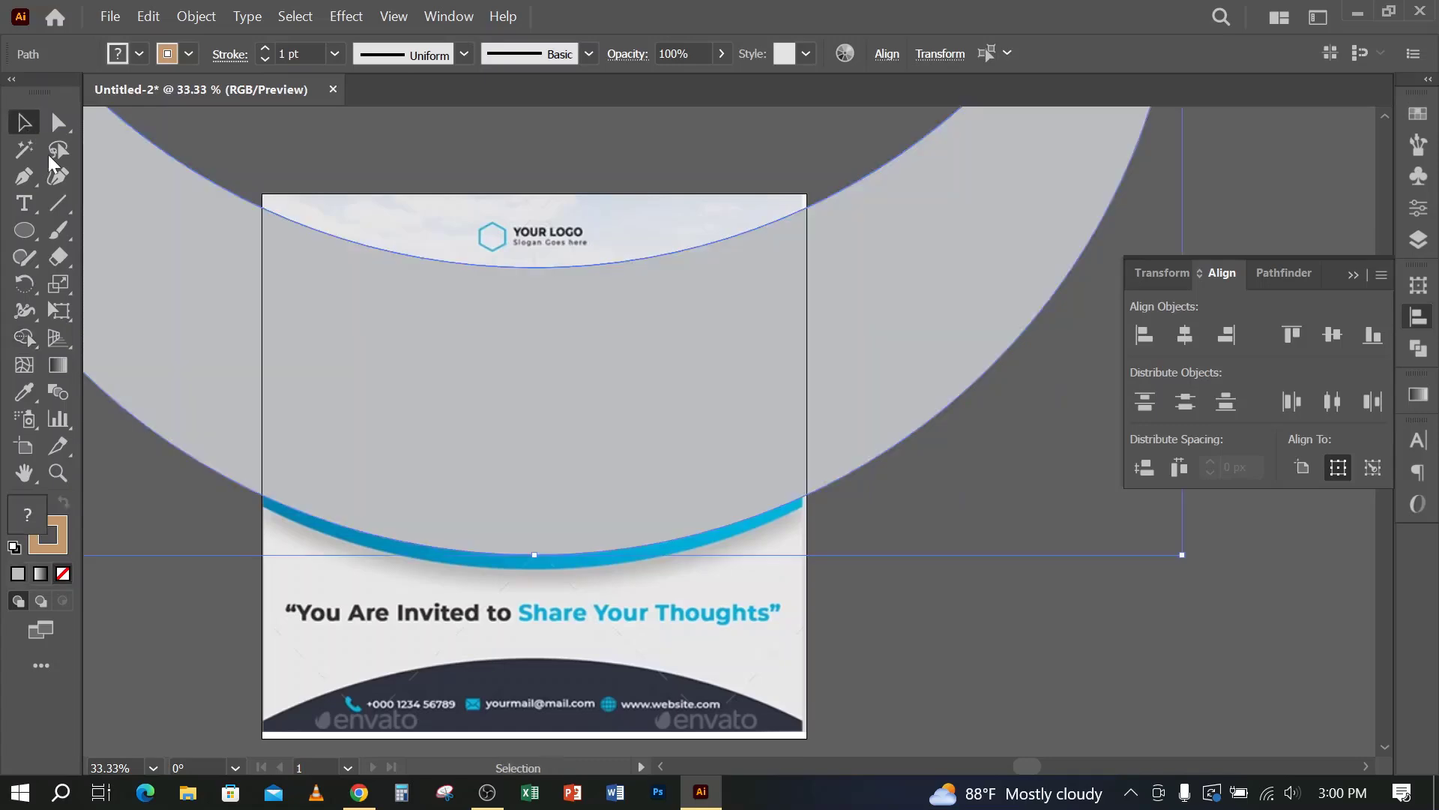
click(231, 577)
Step: Delete the leftover unfilled circle segments above the grey crescent
scroll(254, 607, down, 4)
scroll(339, 619, up, 1)
drag(322, 343, 393, 133)
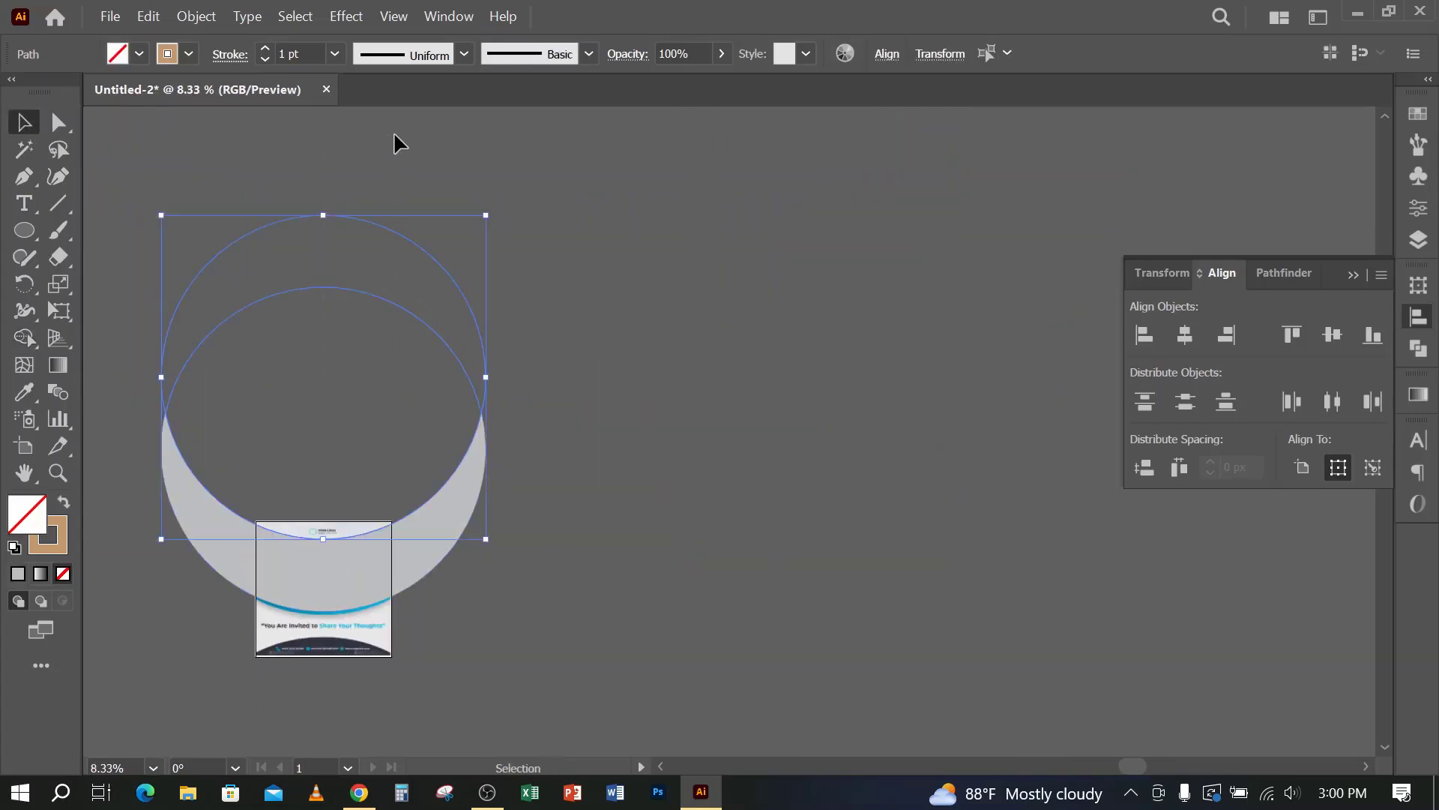
key(Delete)
scroll(390, 415, down, 1)
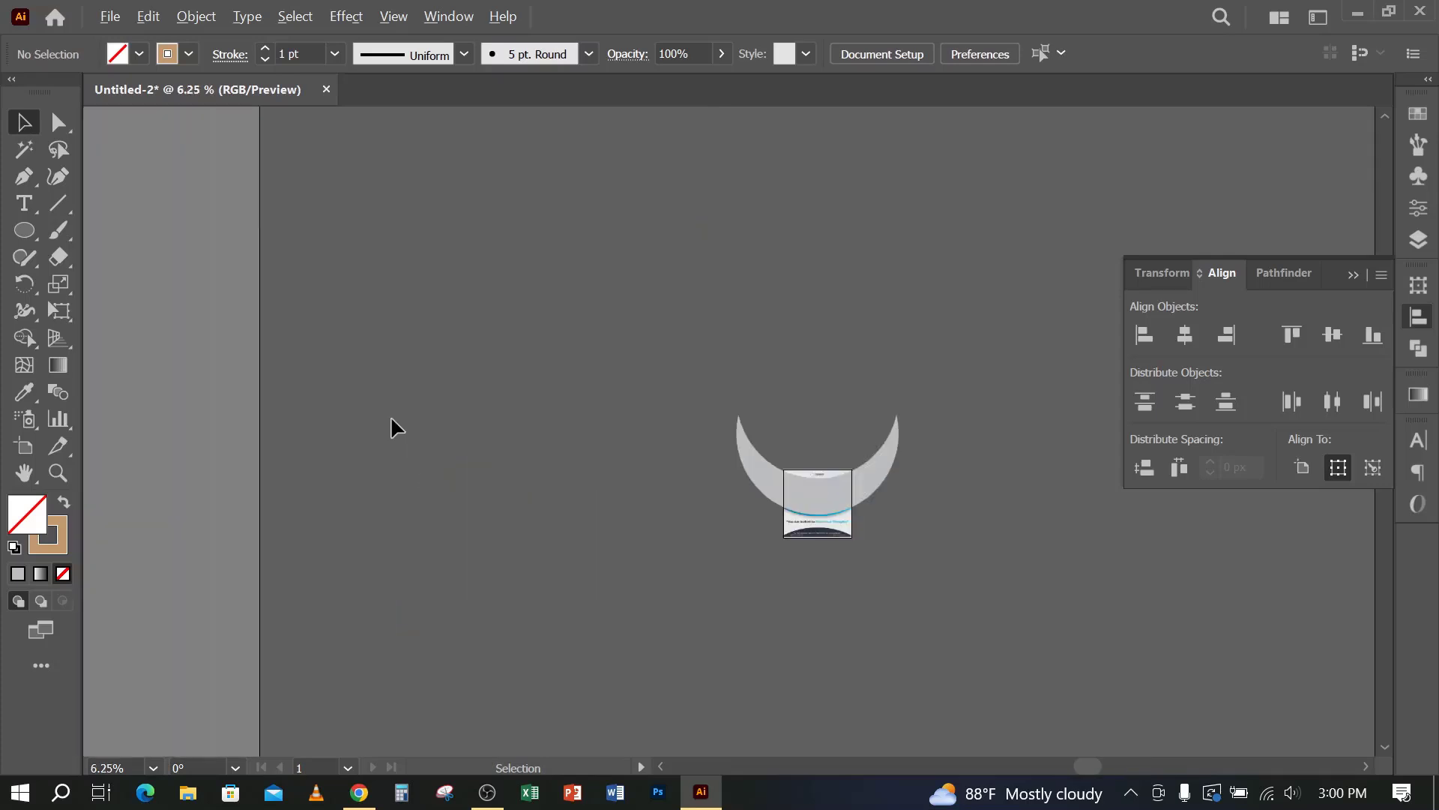
scroll(843, 449, up, 5)
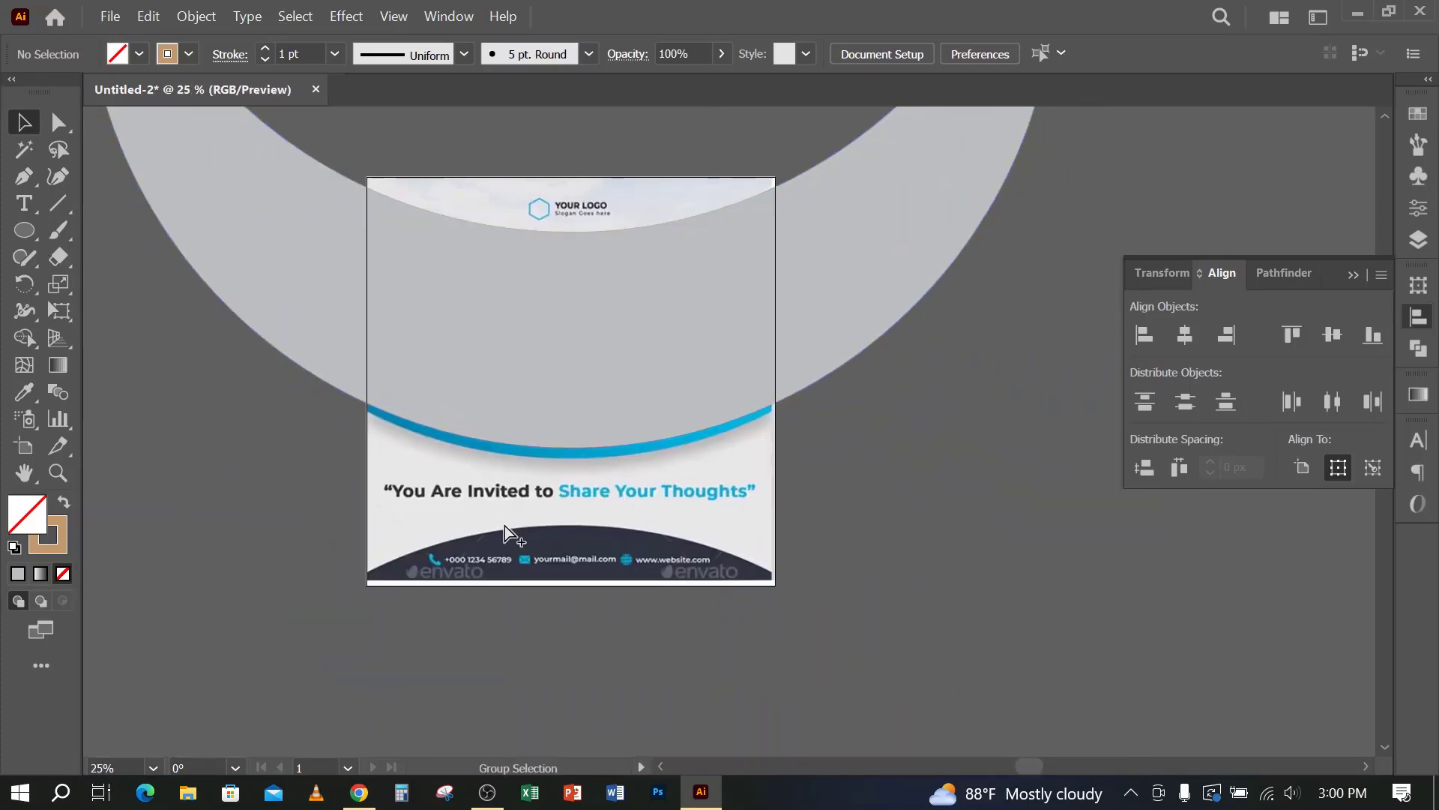
Step: Trim off the crescent parts outside the white square with the Shape Builder tool and select the remaining grey shape
key(ctrl+a)
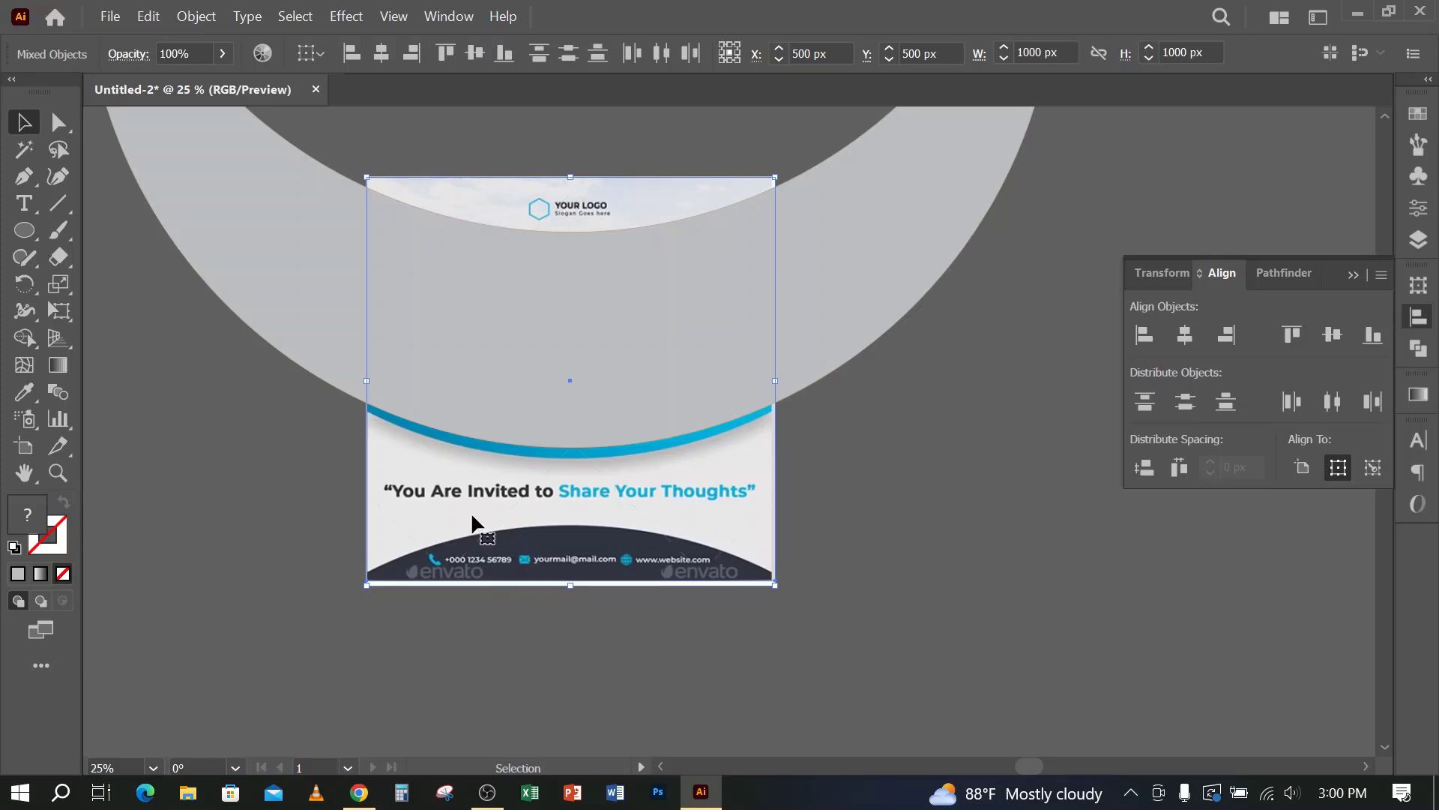
shift+click(440, 343)
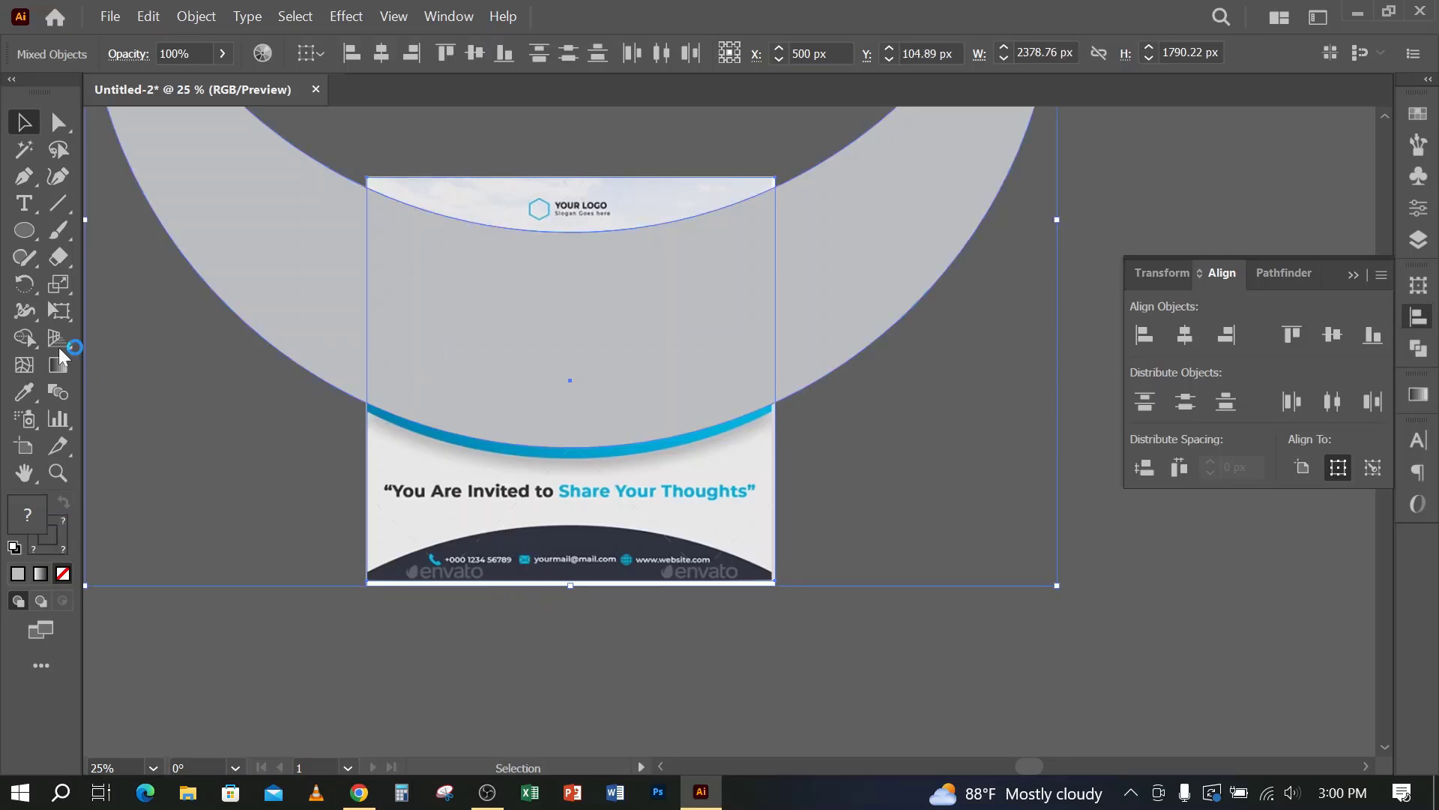
key(shift+m)
alt+click(299, 270)
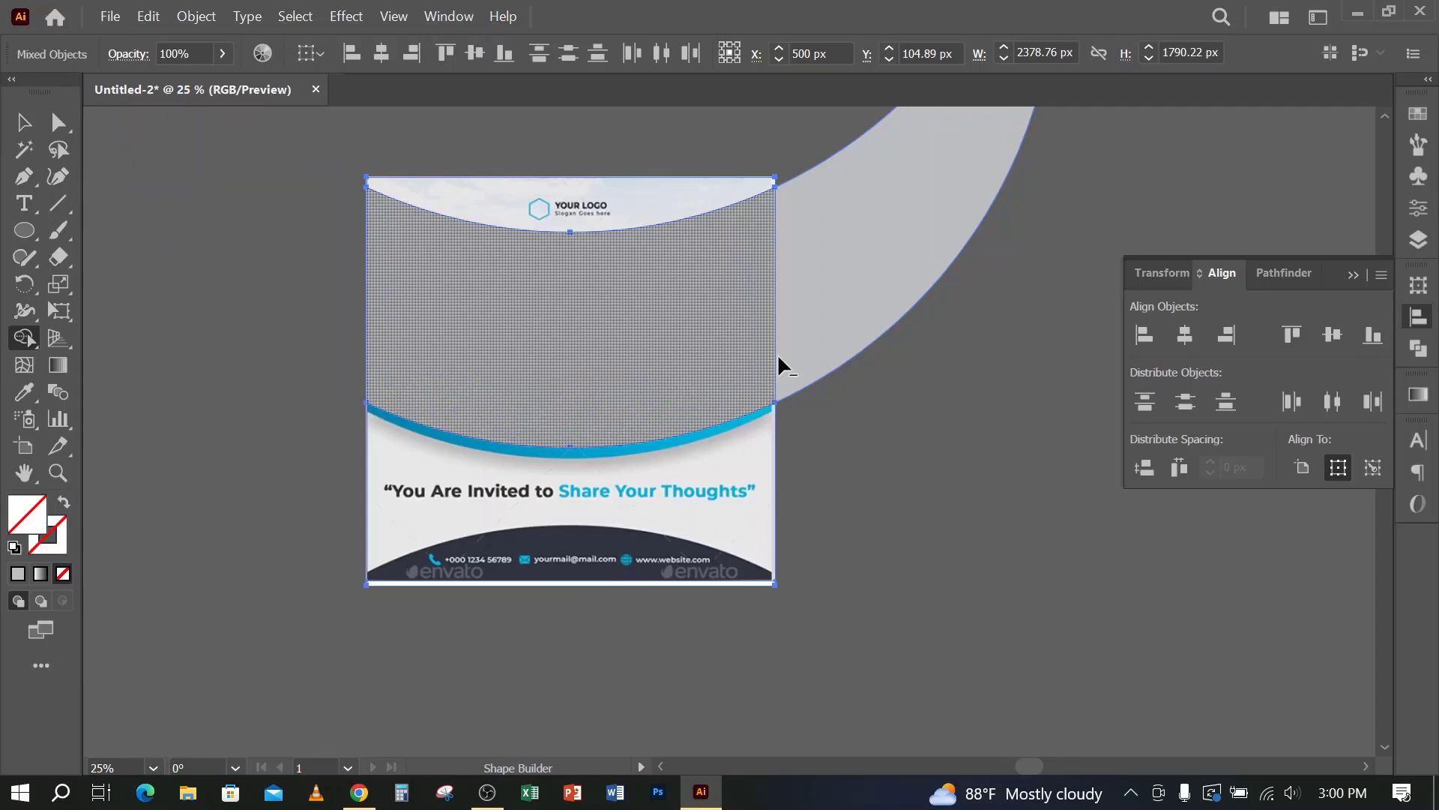
alt+click(871, 325)
click(23, 122)
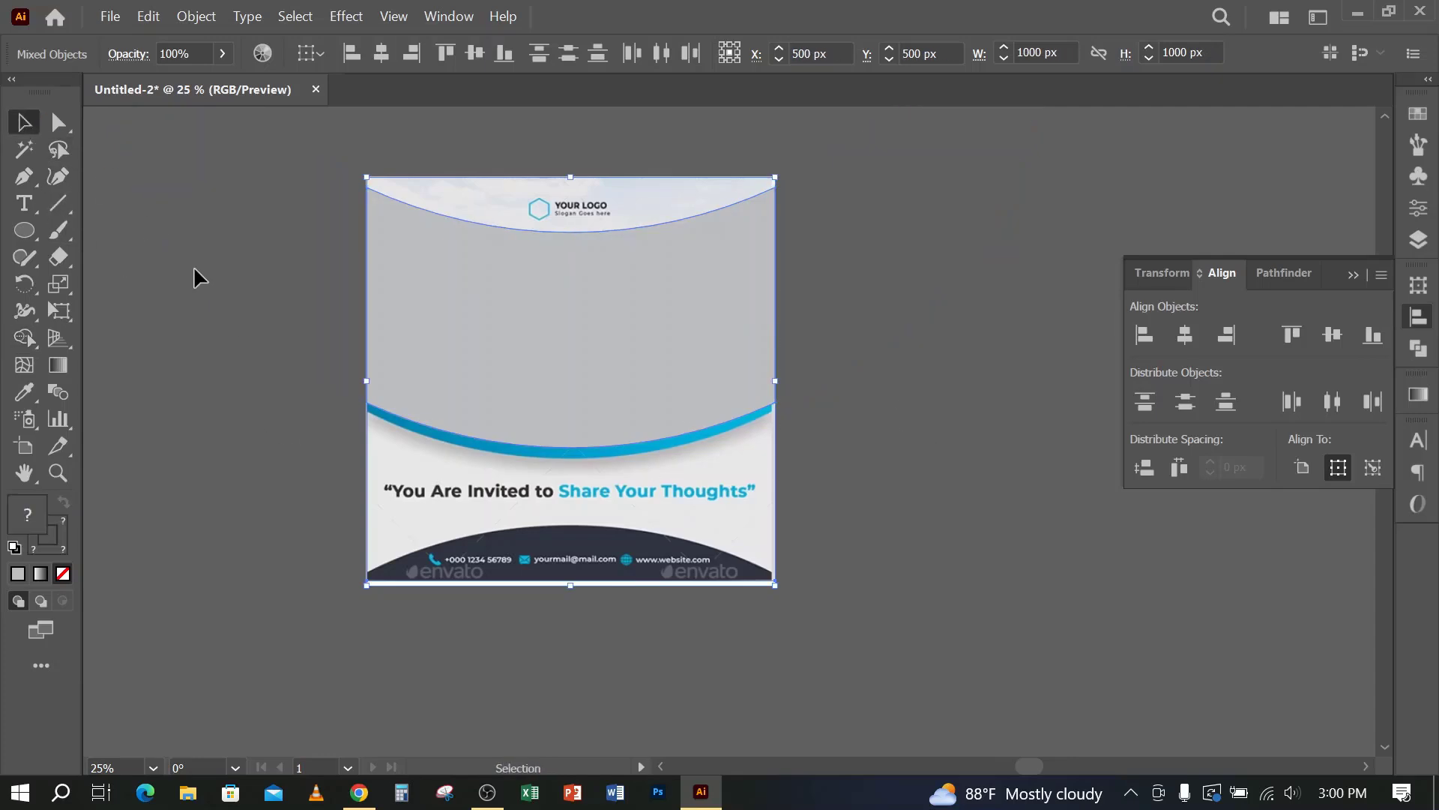
click(258, 352)
scroll(471, 312, up, 1)
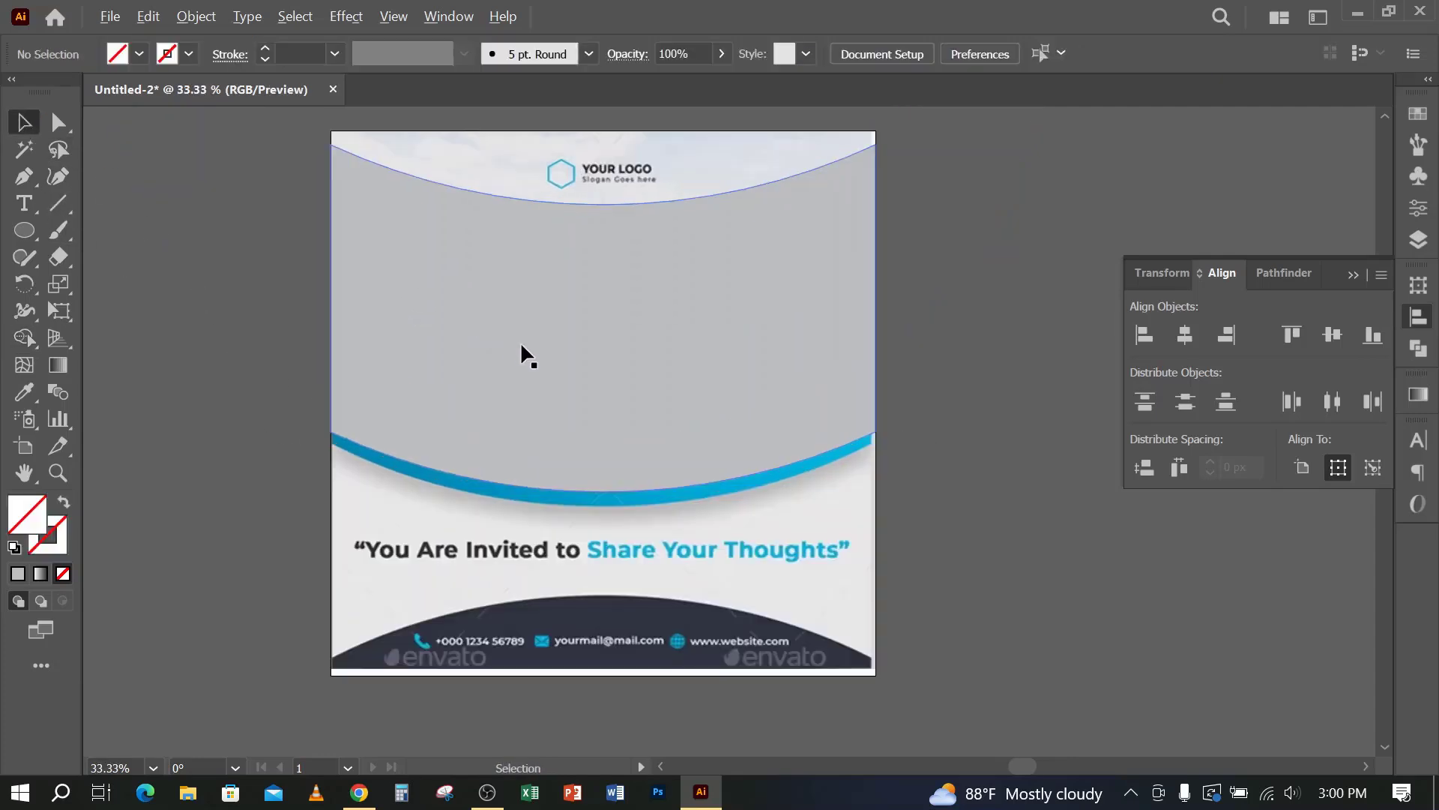
click(683, 346)
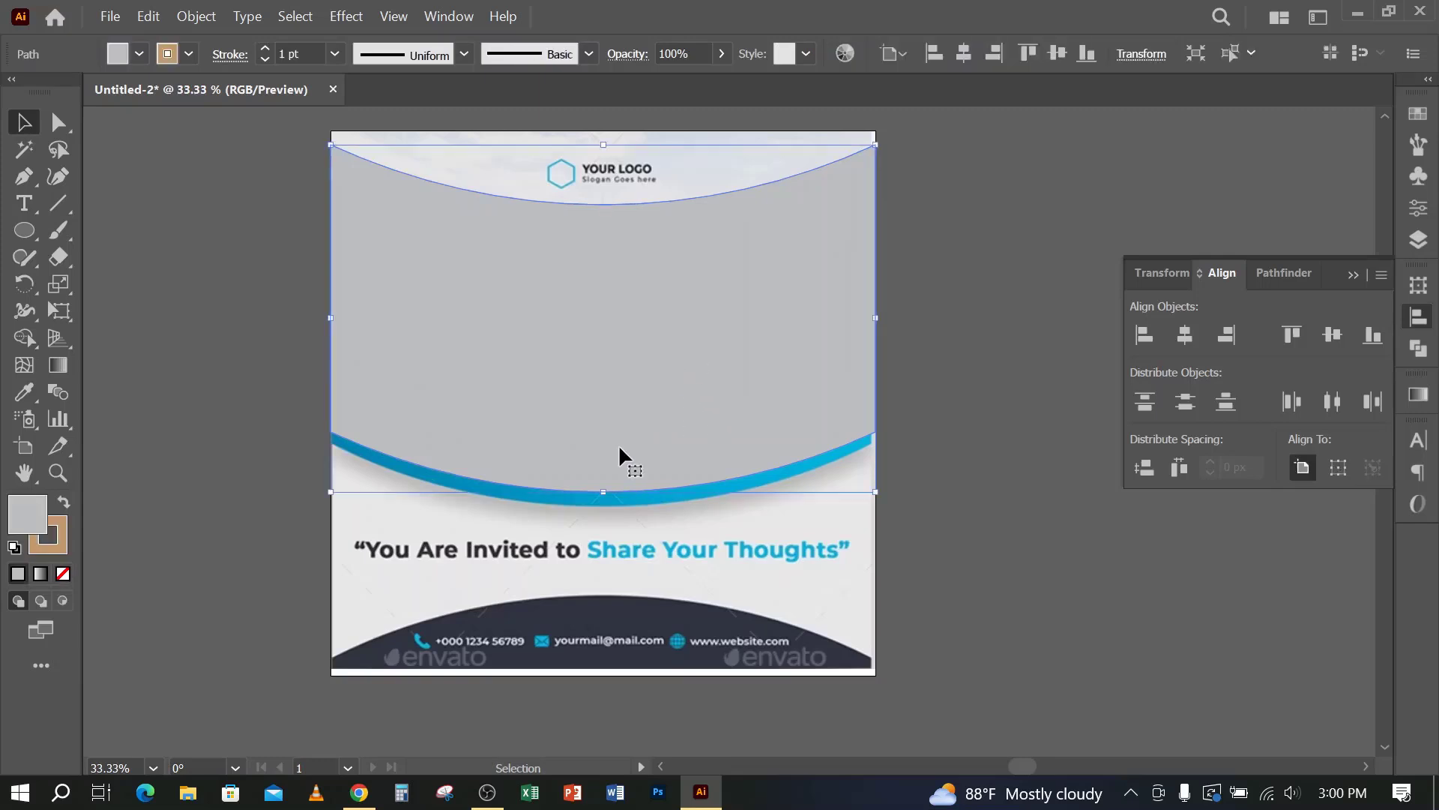
key(a)
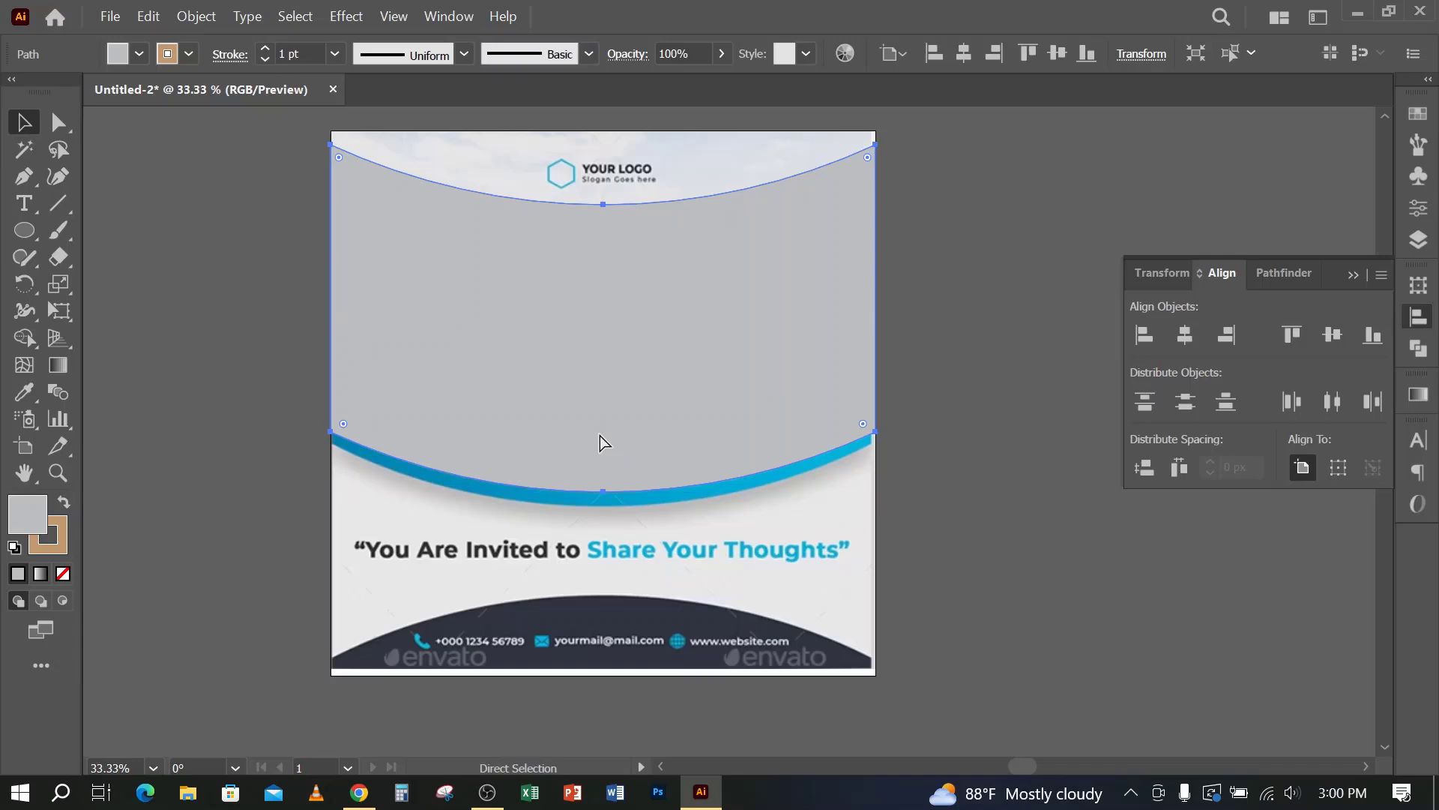
key(v)
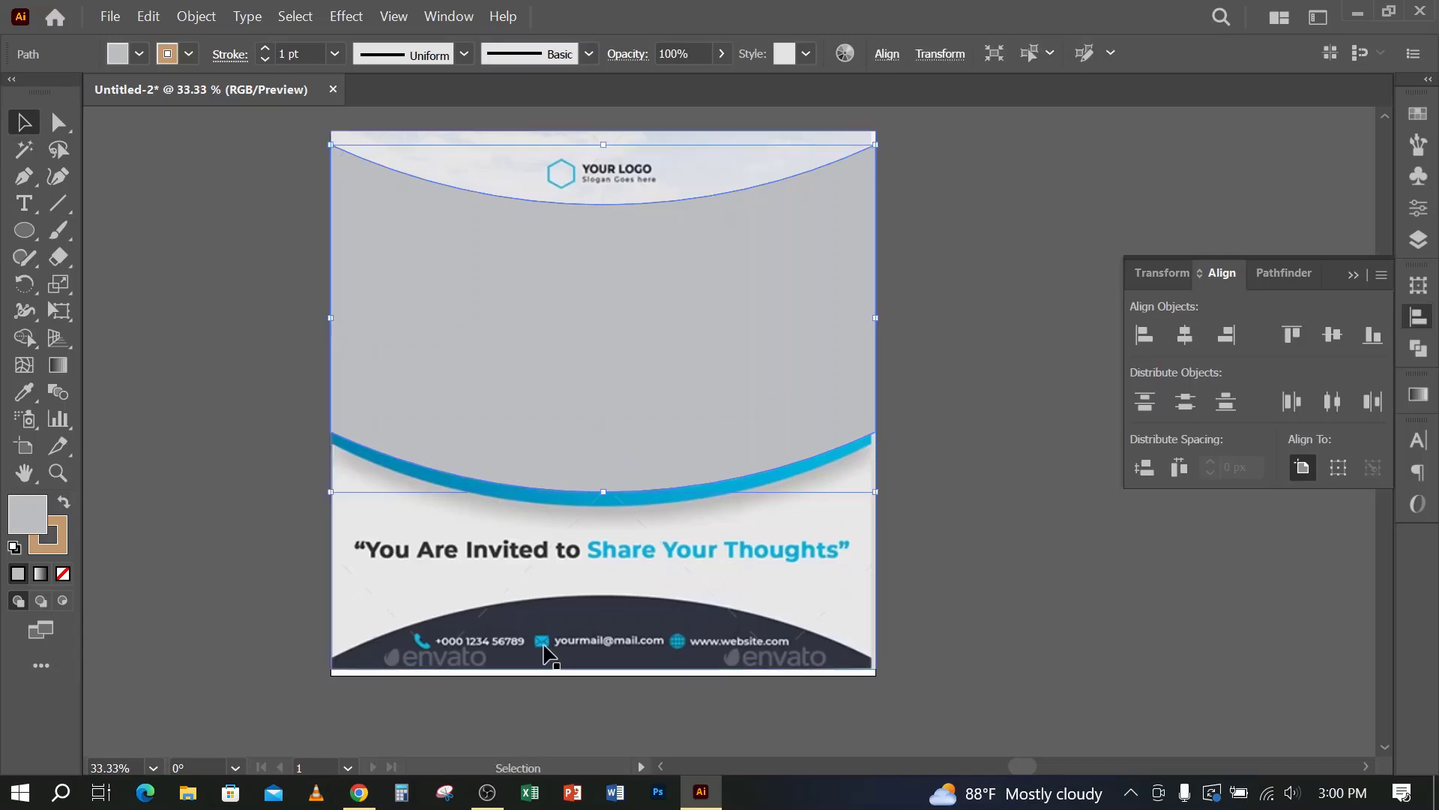
drag(522, 375, 671, 431)
key(a)
key(ctrl+z)
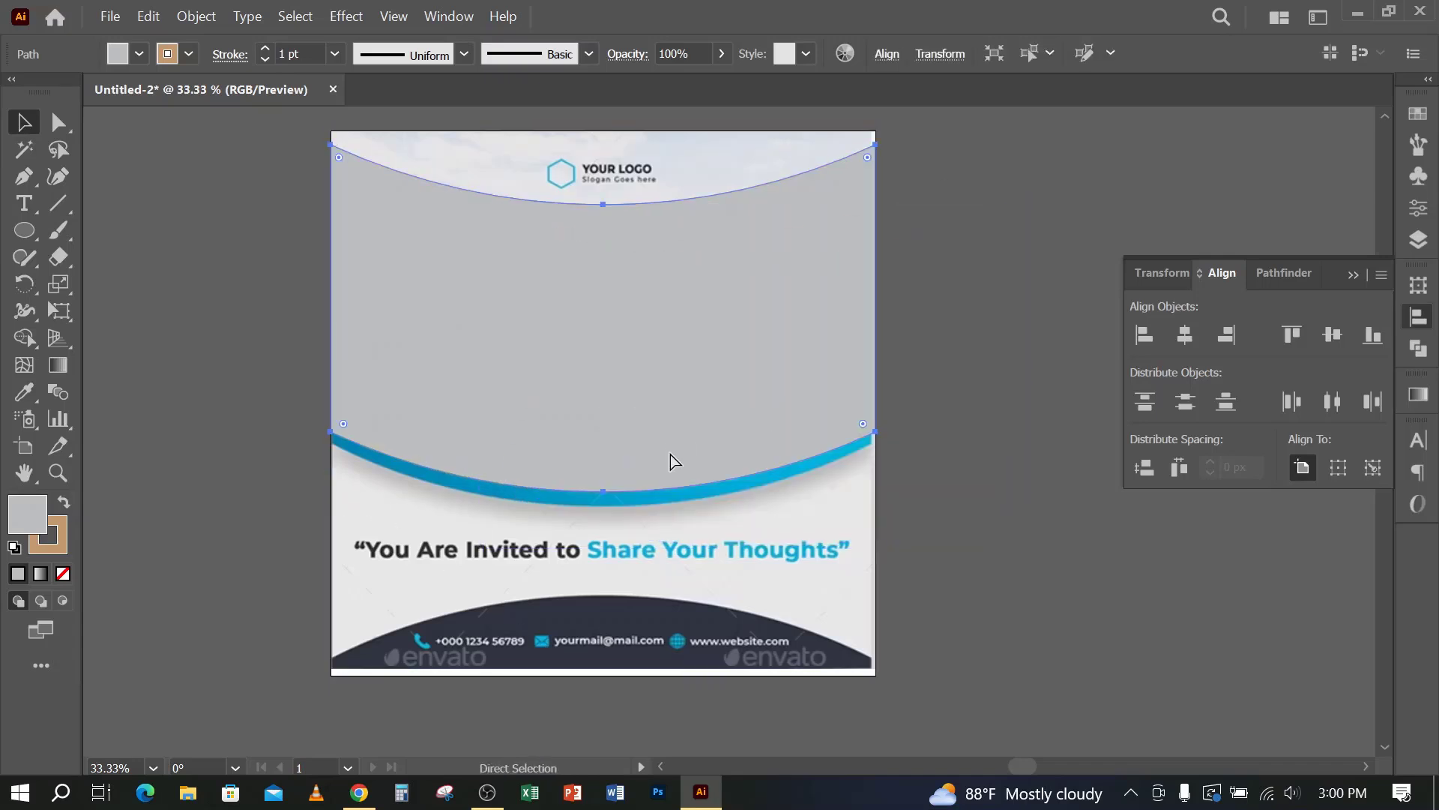
key(v)
Step: Remove the grey shape's stroke and paste a copy of the shape directly behind it
click(190, 56)
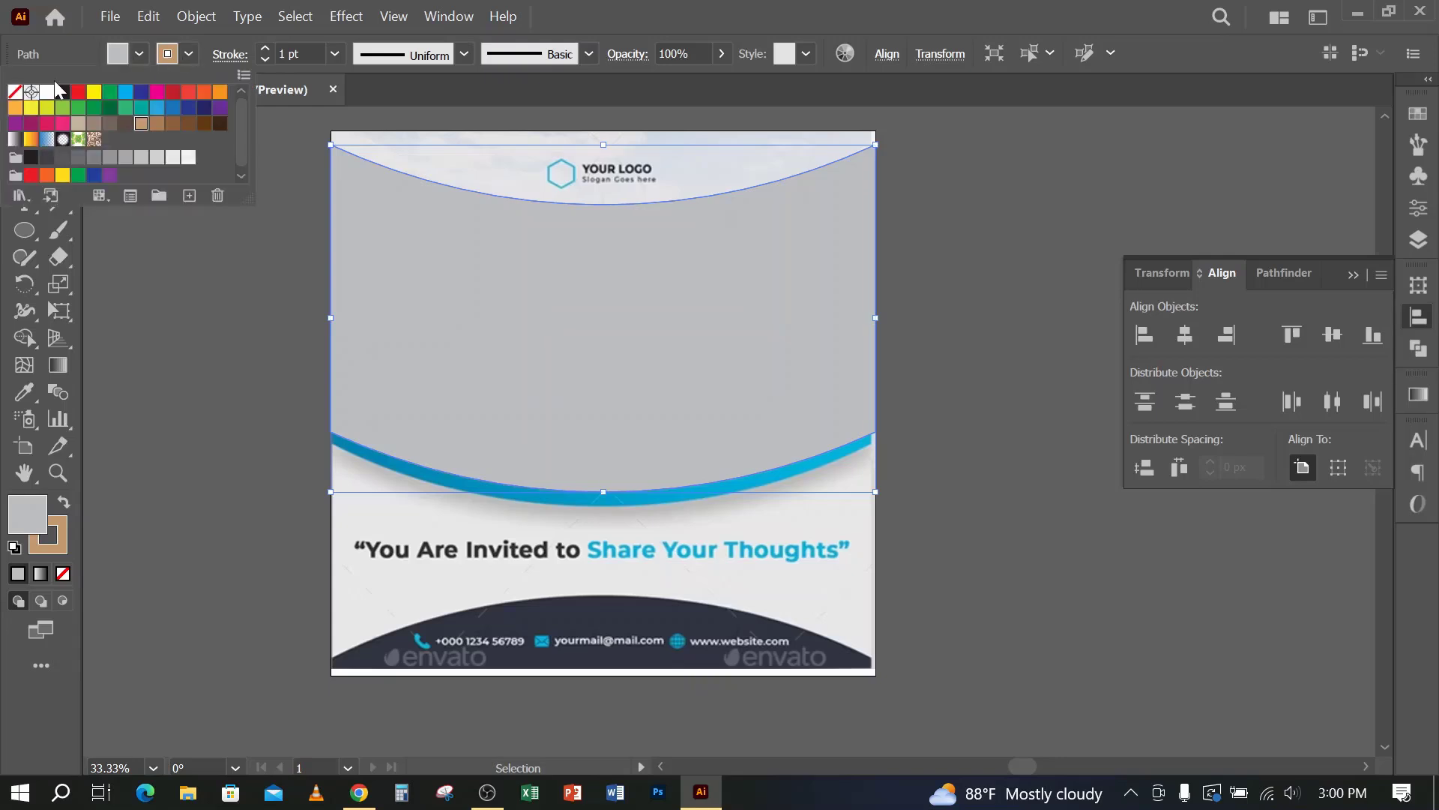
click(15, 93)
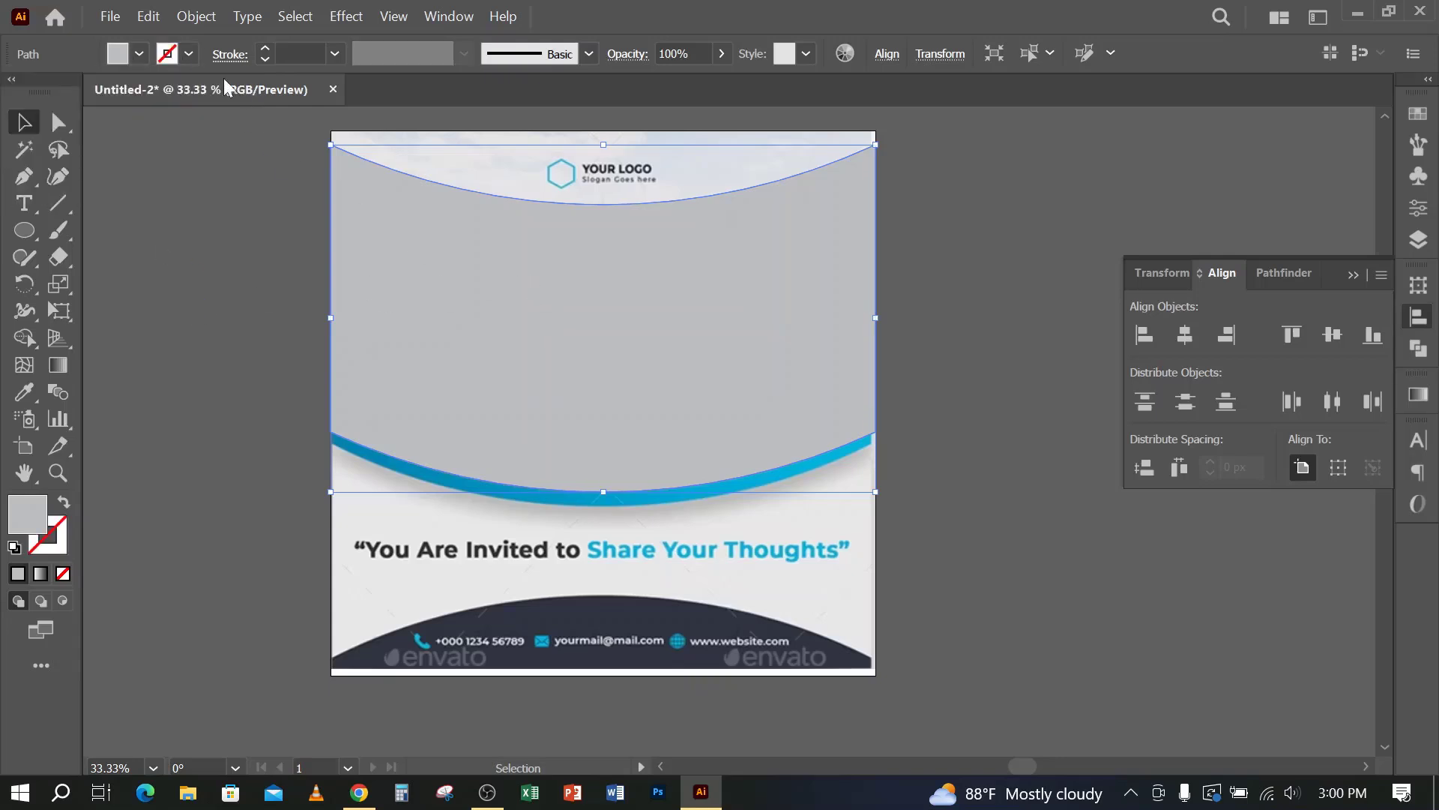
click(196, 15)
mouse_move(150, 18)
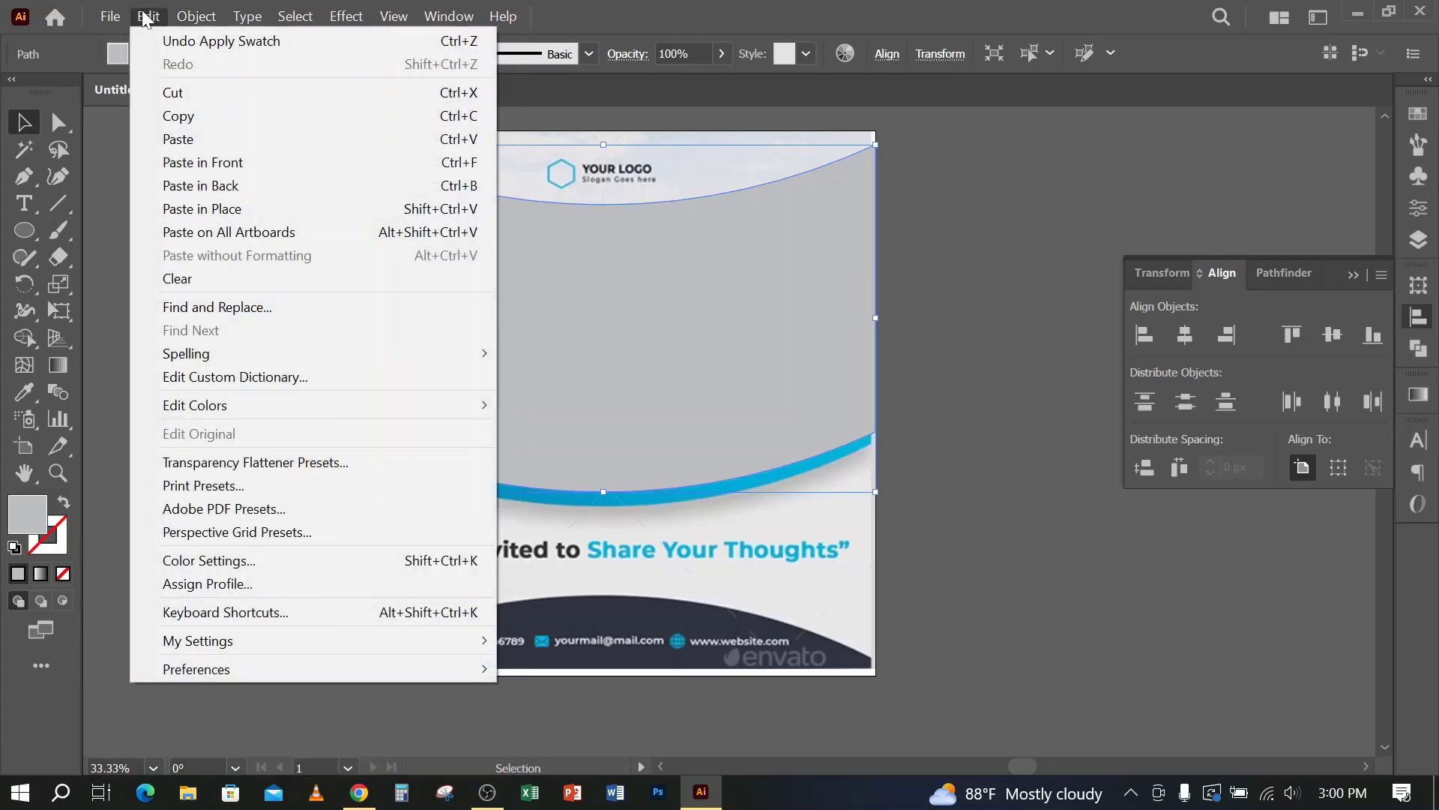
click(178, 116)
click(148, 16)
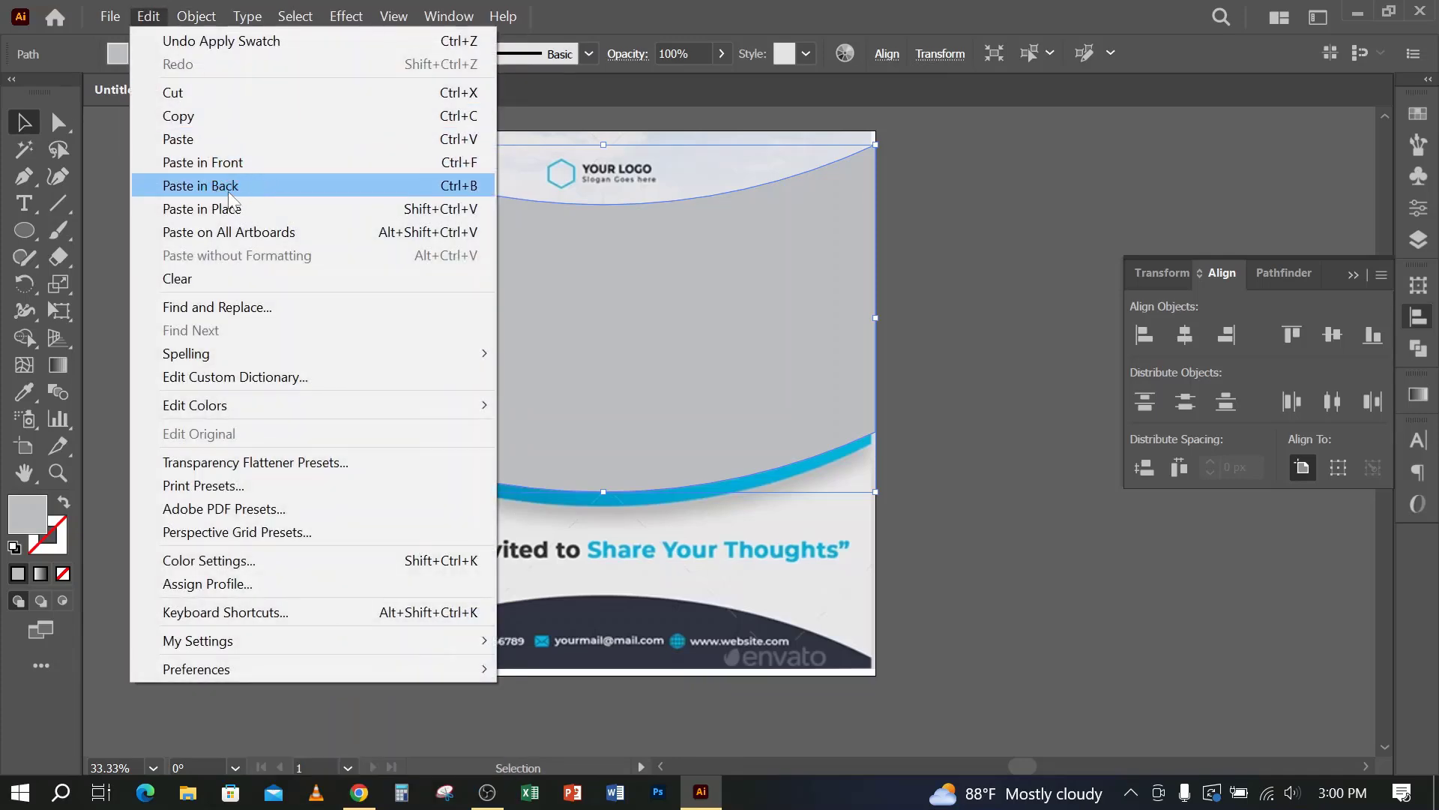
click(228, 191)
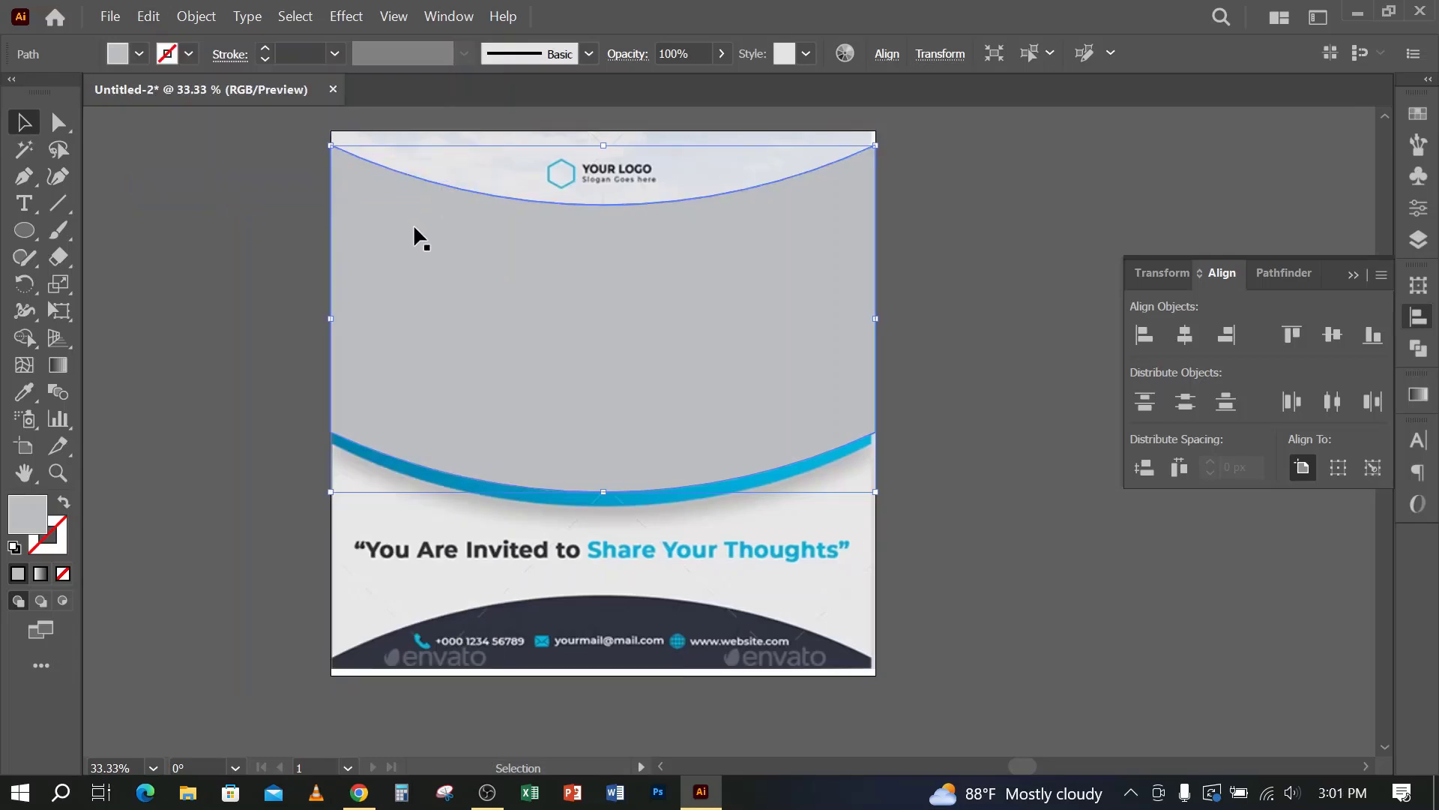
Step: Shift the rear copy down to match the reference's blue band, fill it with bright blue, and deselect it
key(Down)
key(Down)
key(Down)
key(Down)
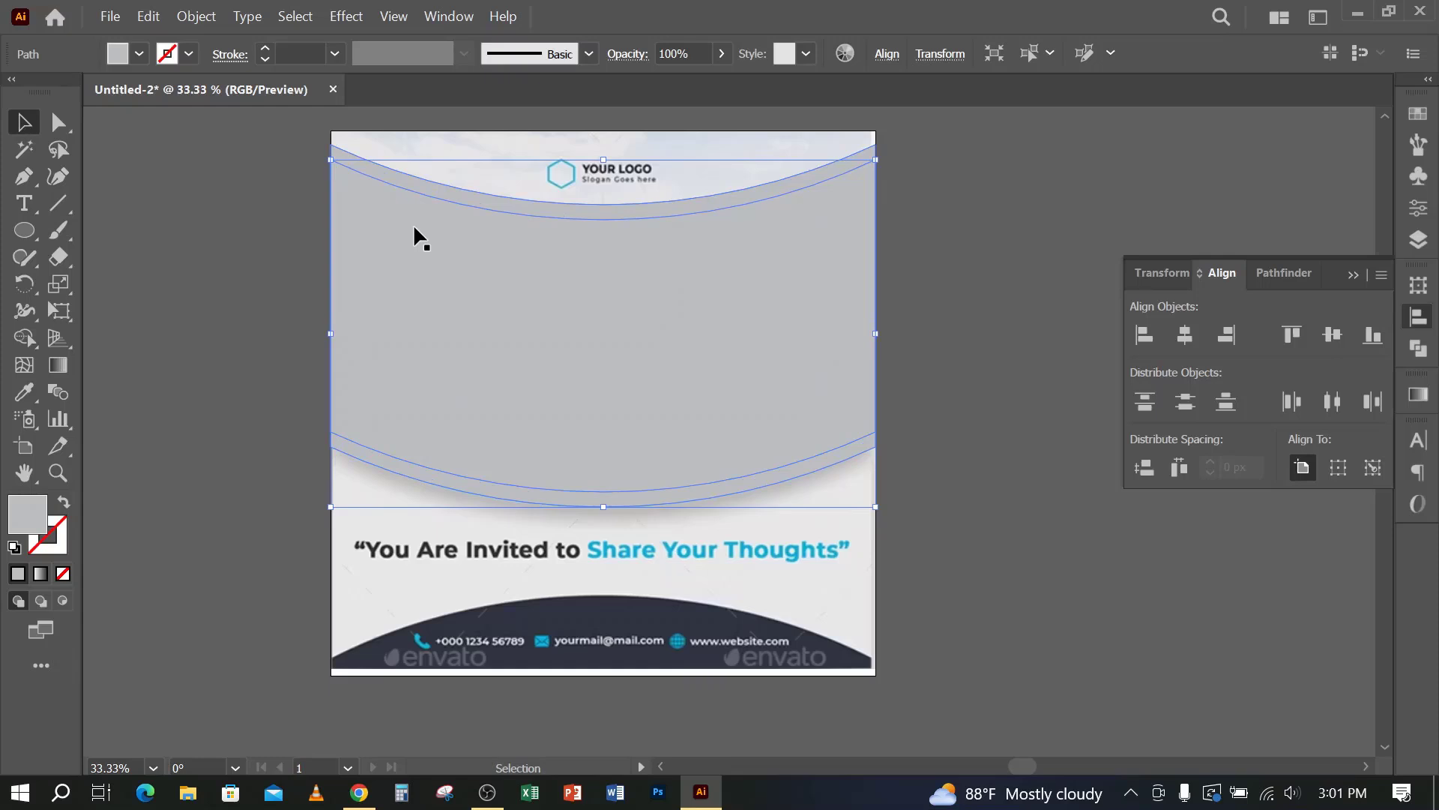
click(140, 54)
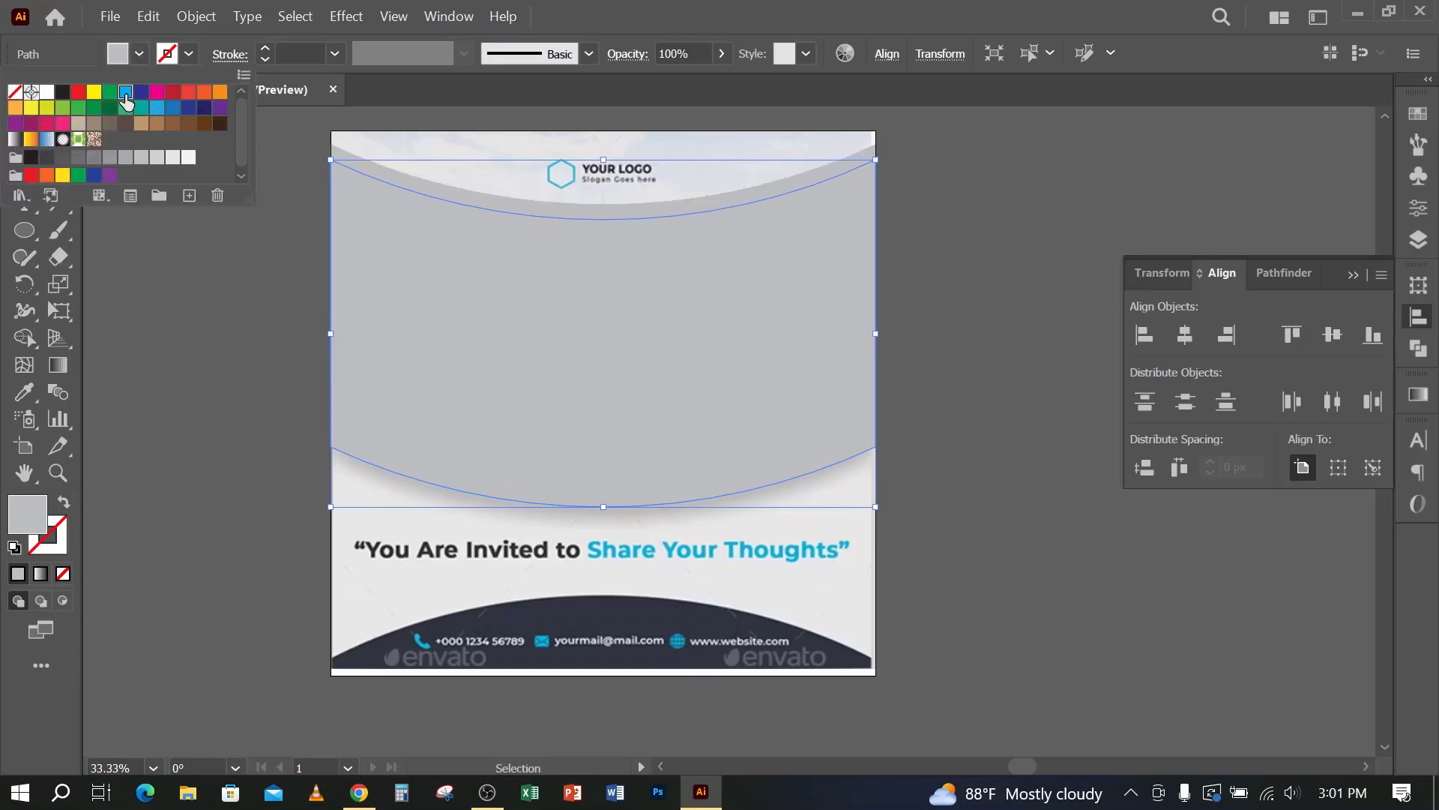
click(125, 91)
click(212, 393)
click(213, 392)
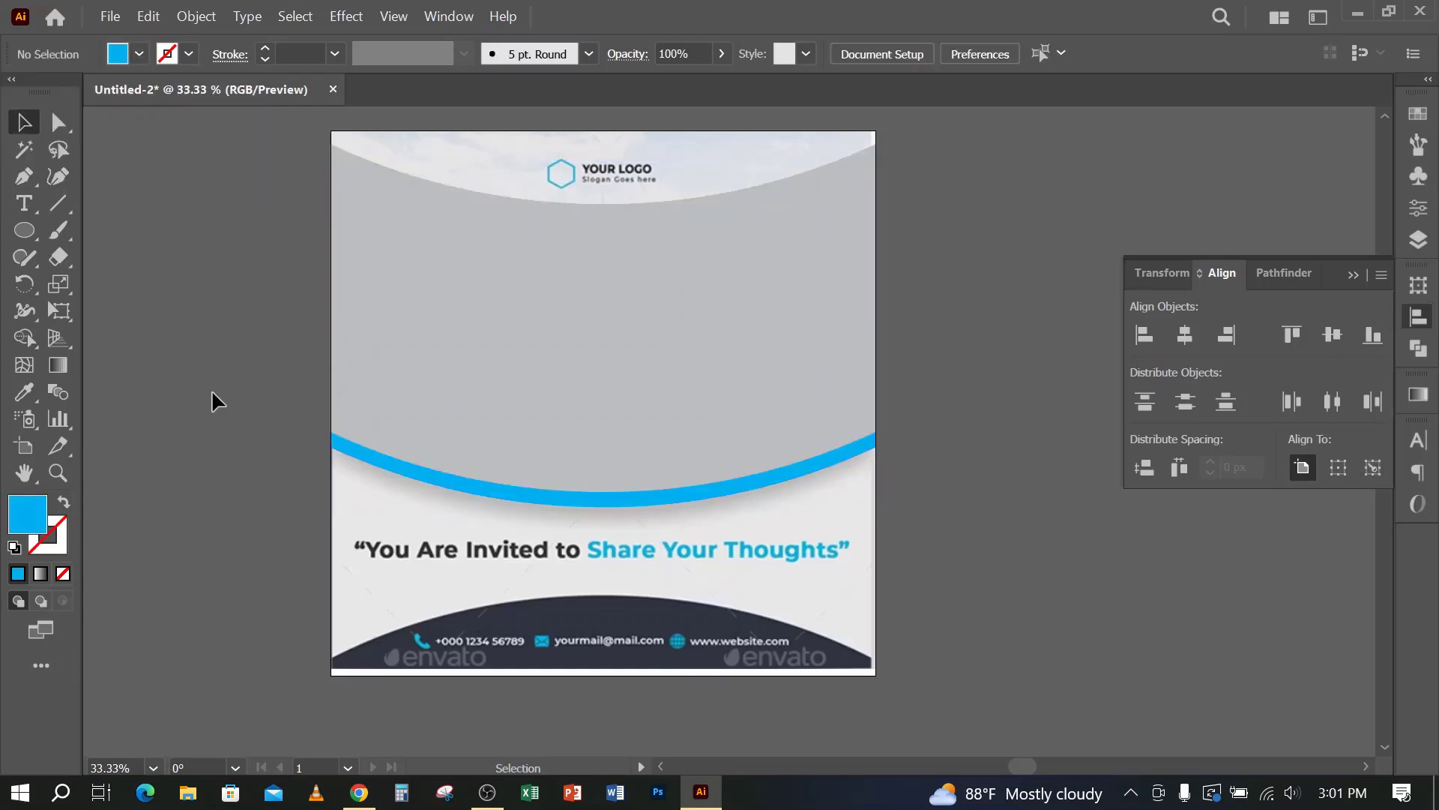
Step: Place image 01 from the DESIGN IMAGE > City folder on drive E over the upper part of the artboard
click(568, 246)
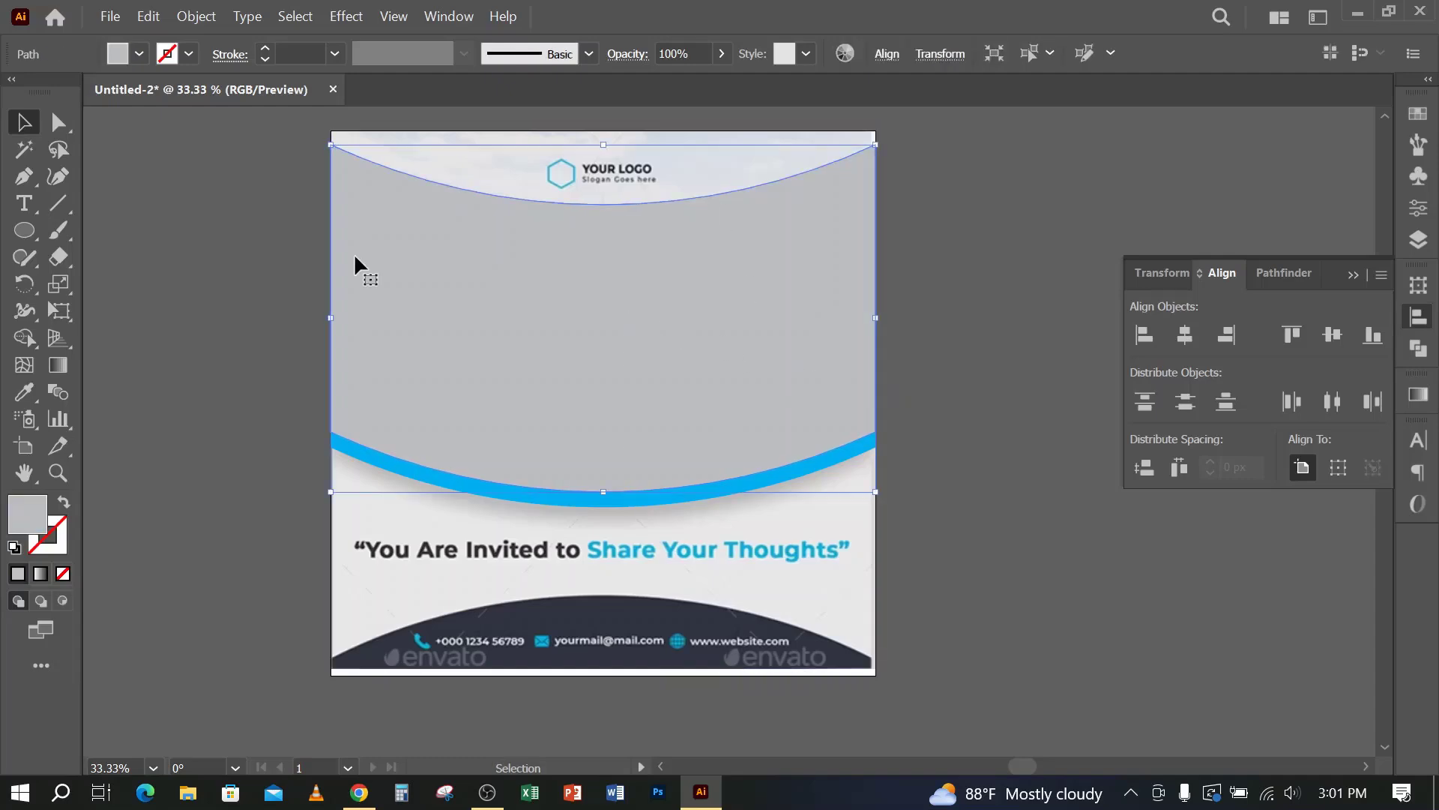
click(97, 18)
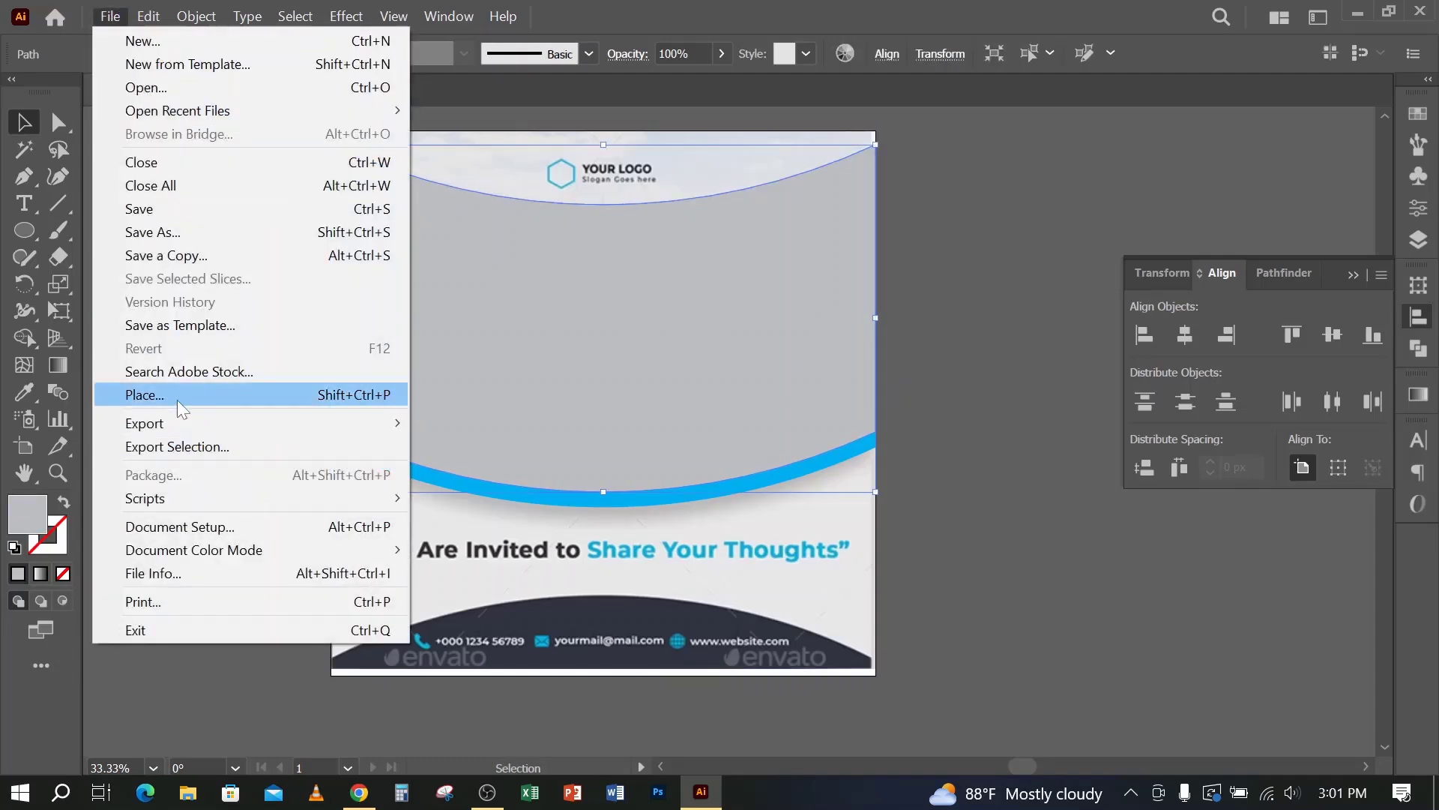
click(176, 397)
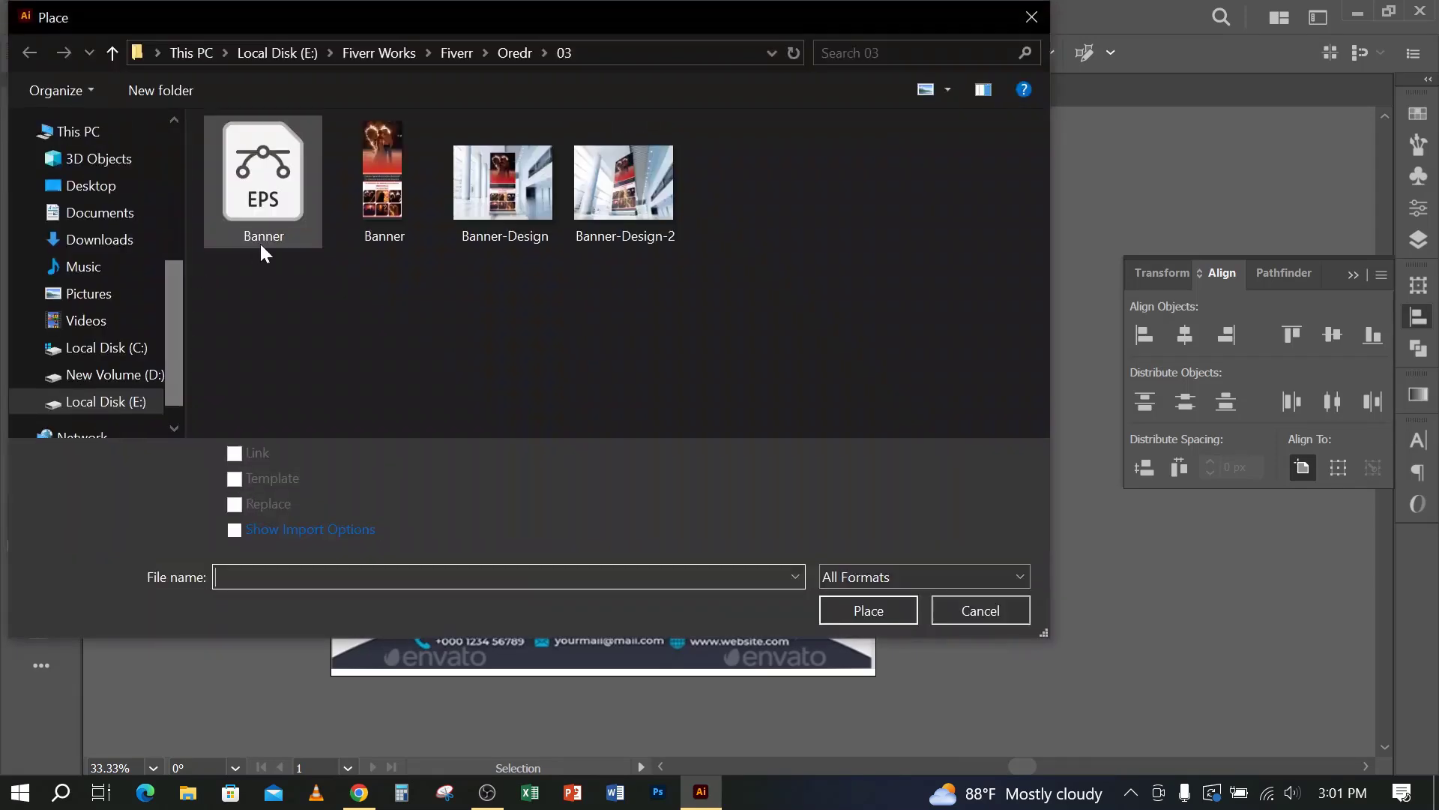
click(105, 375)
click(107, 404)
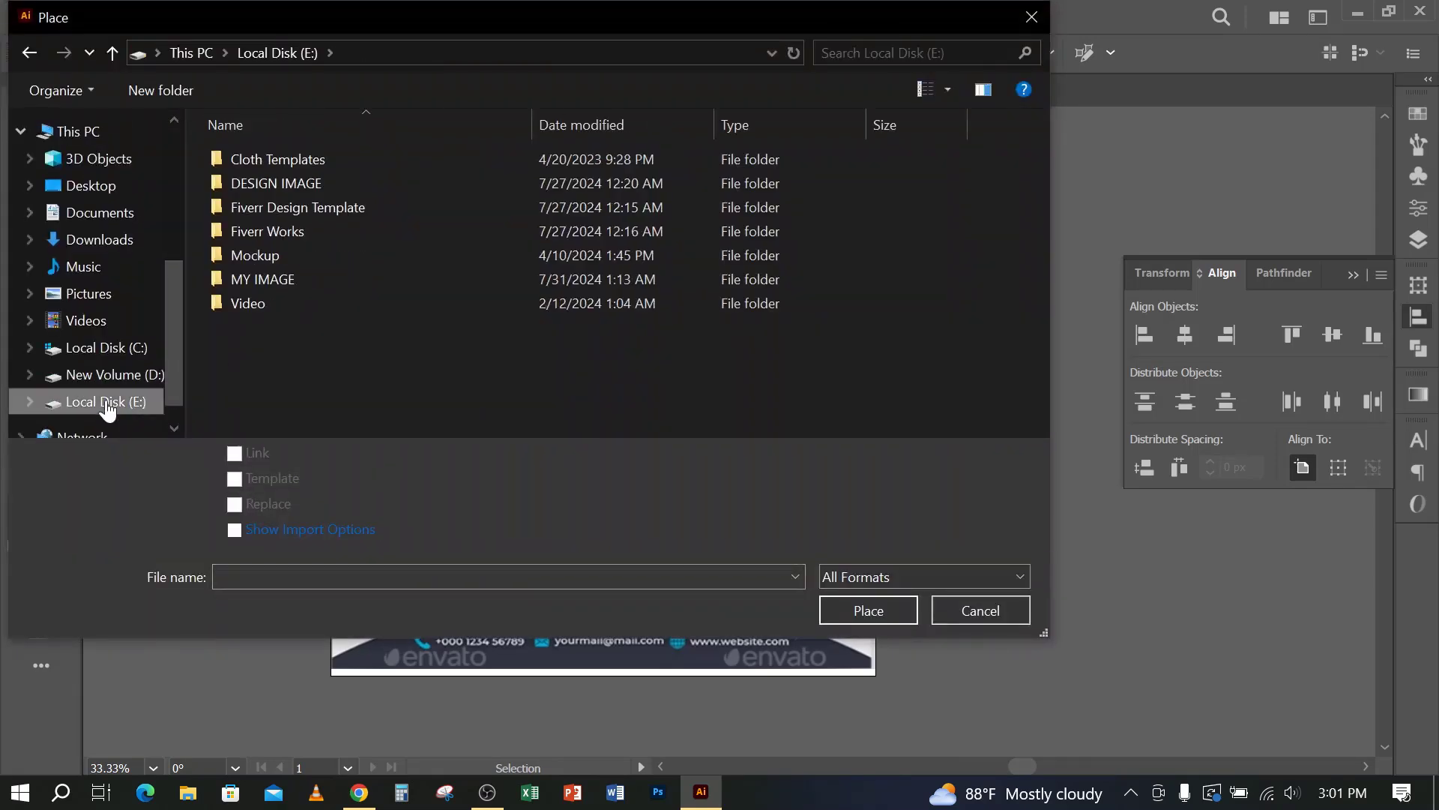
double_click(272, 183)
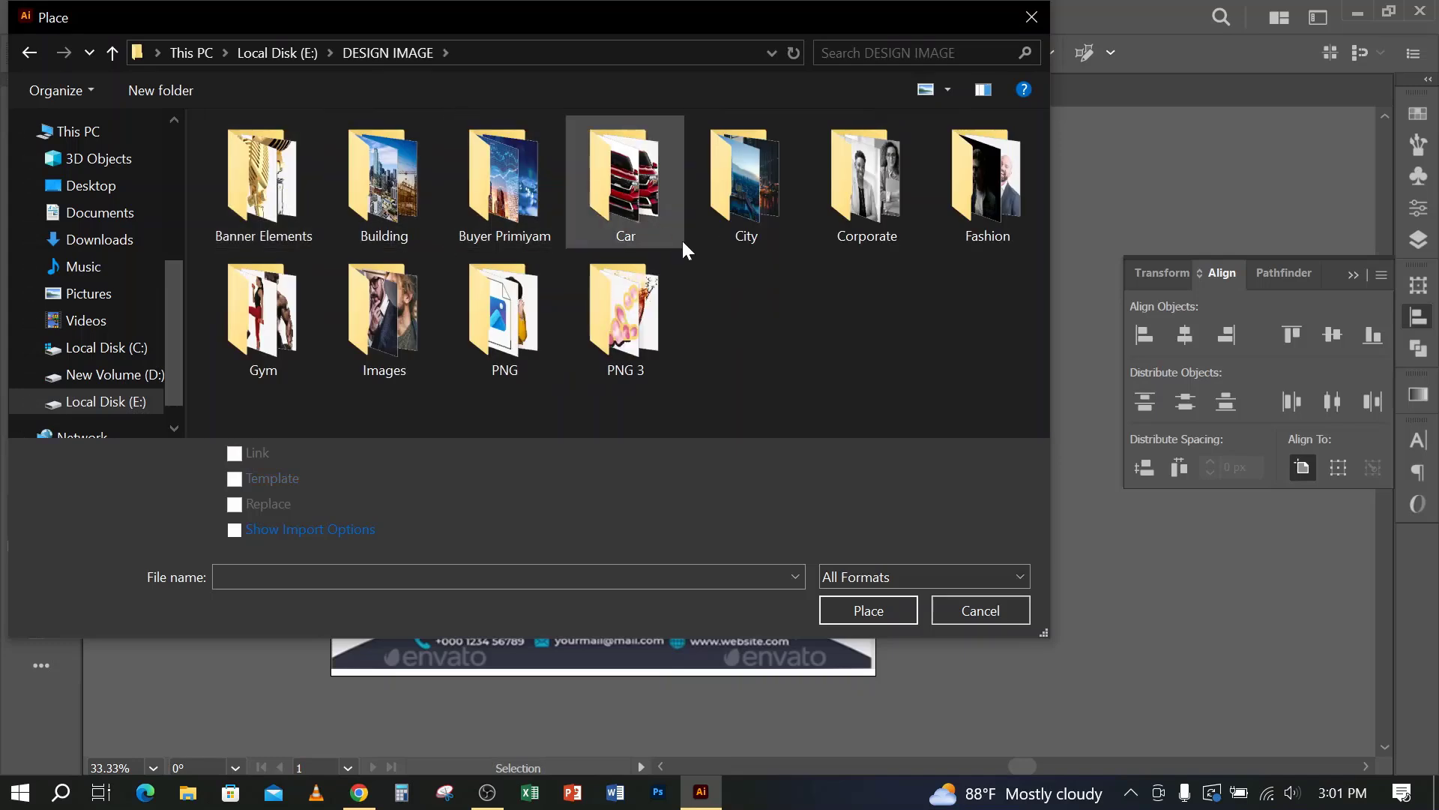
double_click(746, 180)
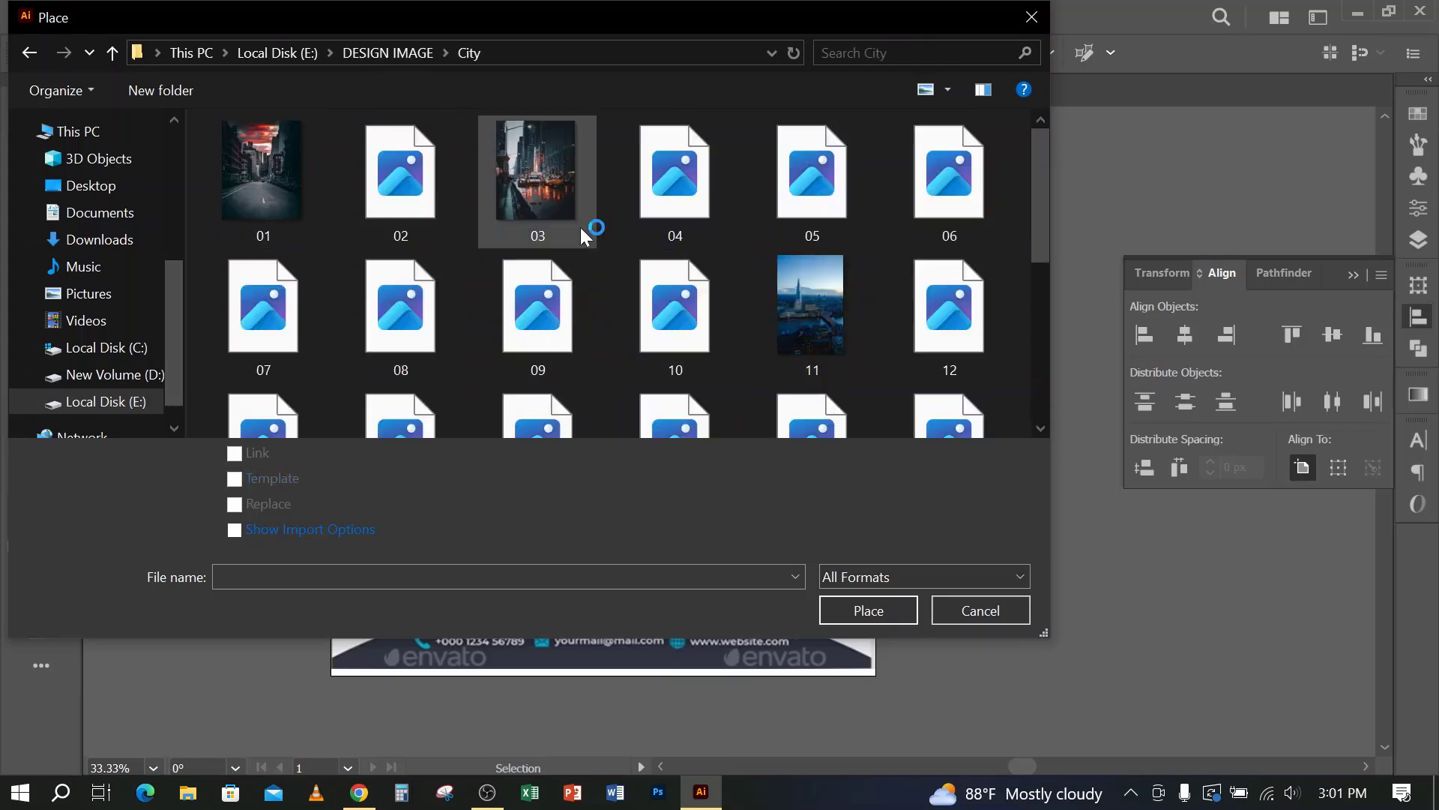
click(264, 176)
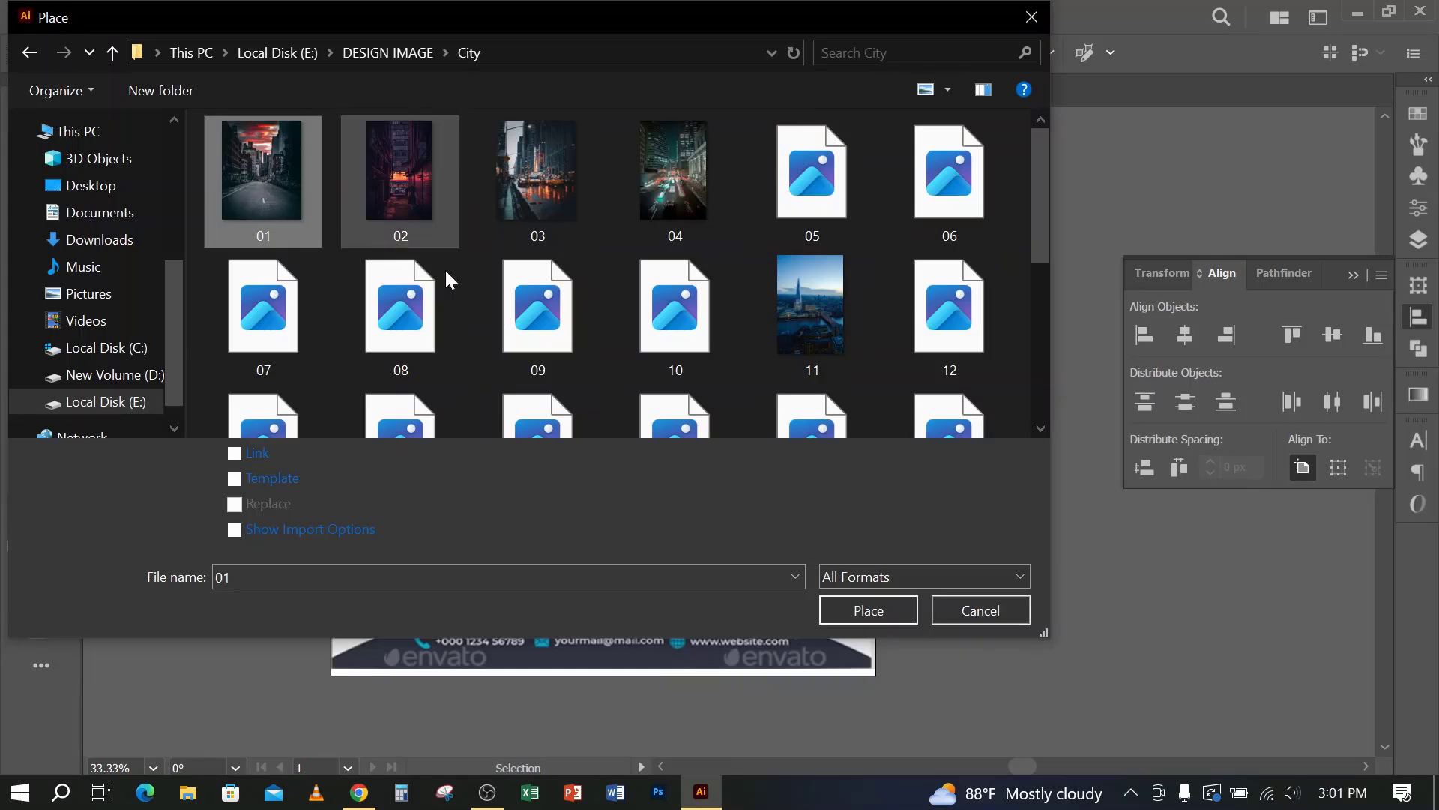
click(855, 612)
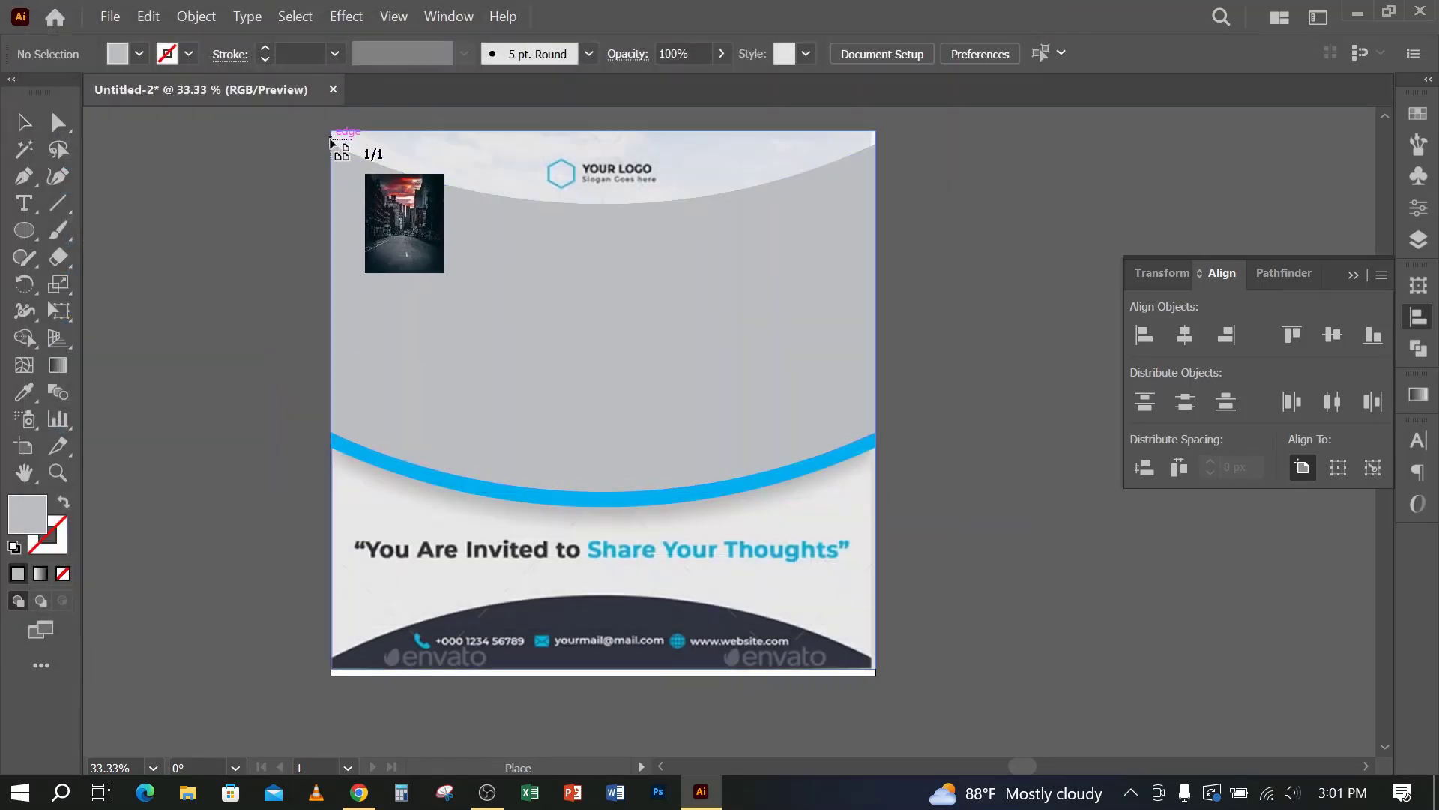
drag(330, 139, 1079, 571)
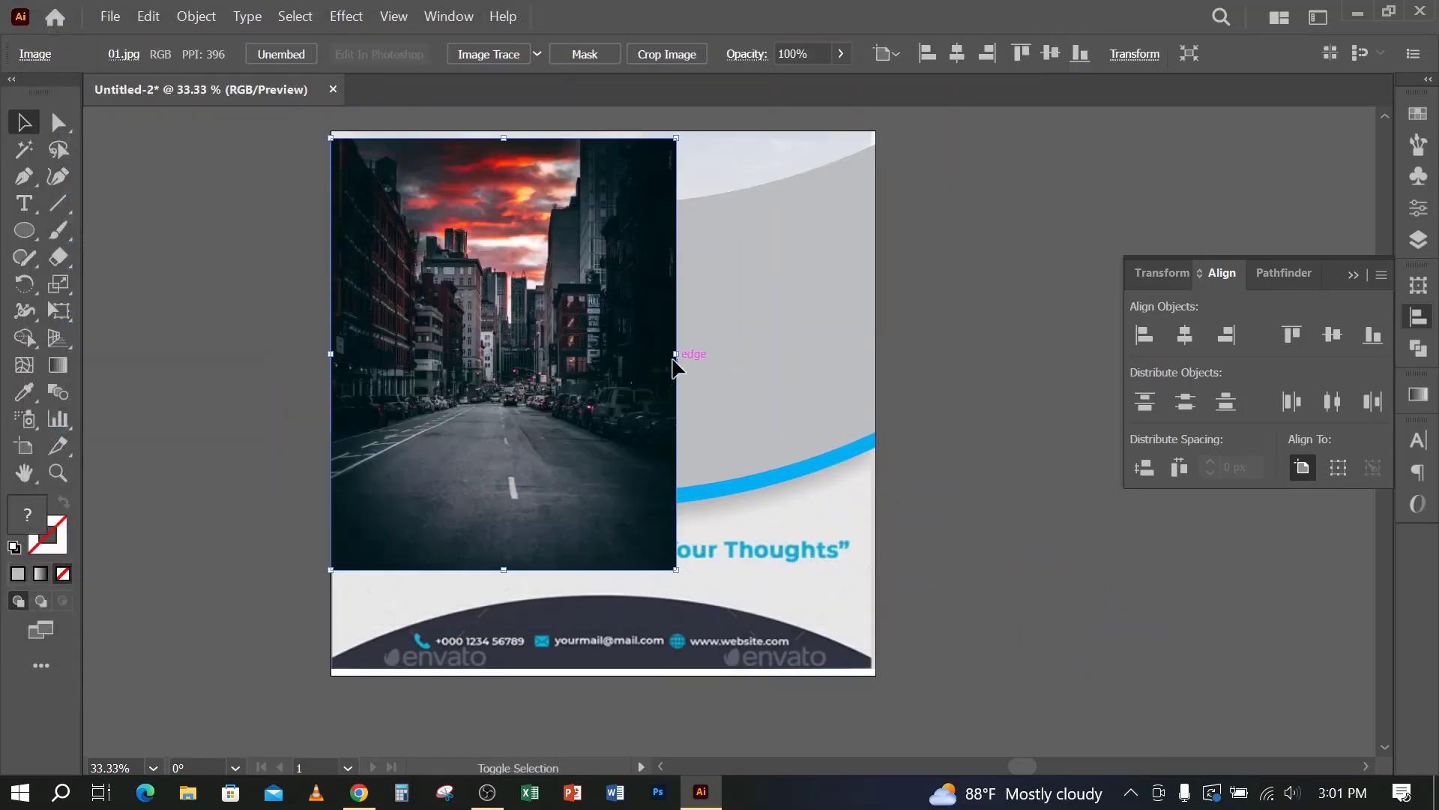
Step: Scale the city street photo proportionally to the artboard's full width and send it behind the grey curved shape
shift+click(675, 360)
click(648, 358)
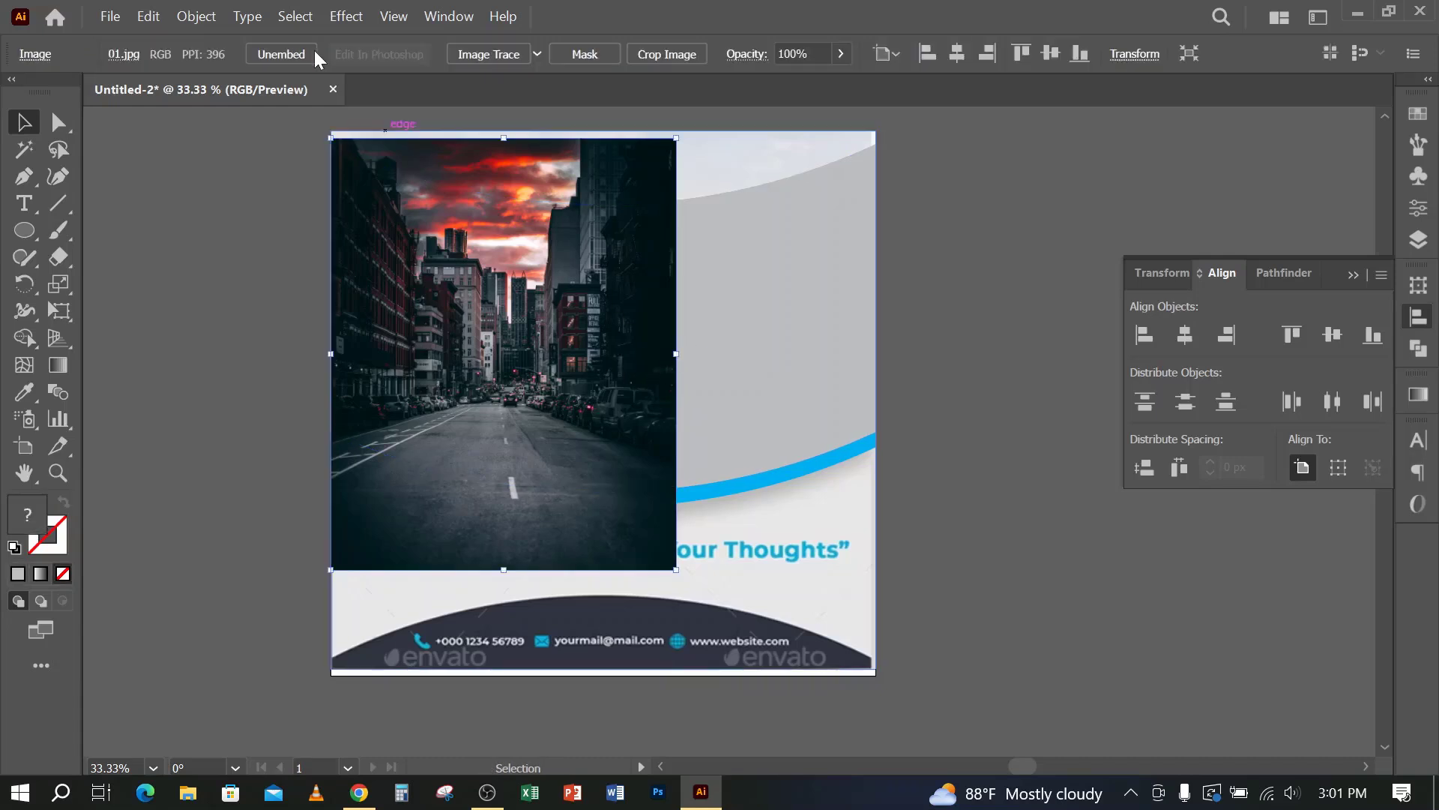
drag(675, 353, 875, 364)
key(ctrl+shift+bracketleft)
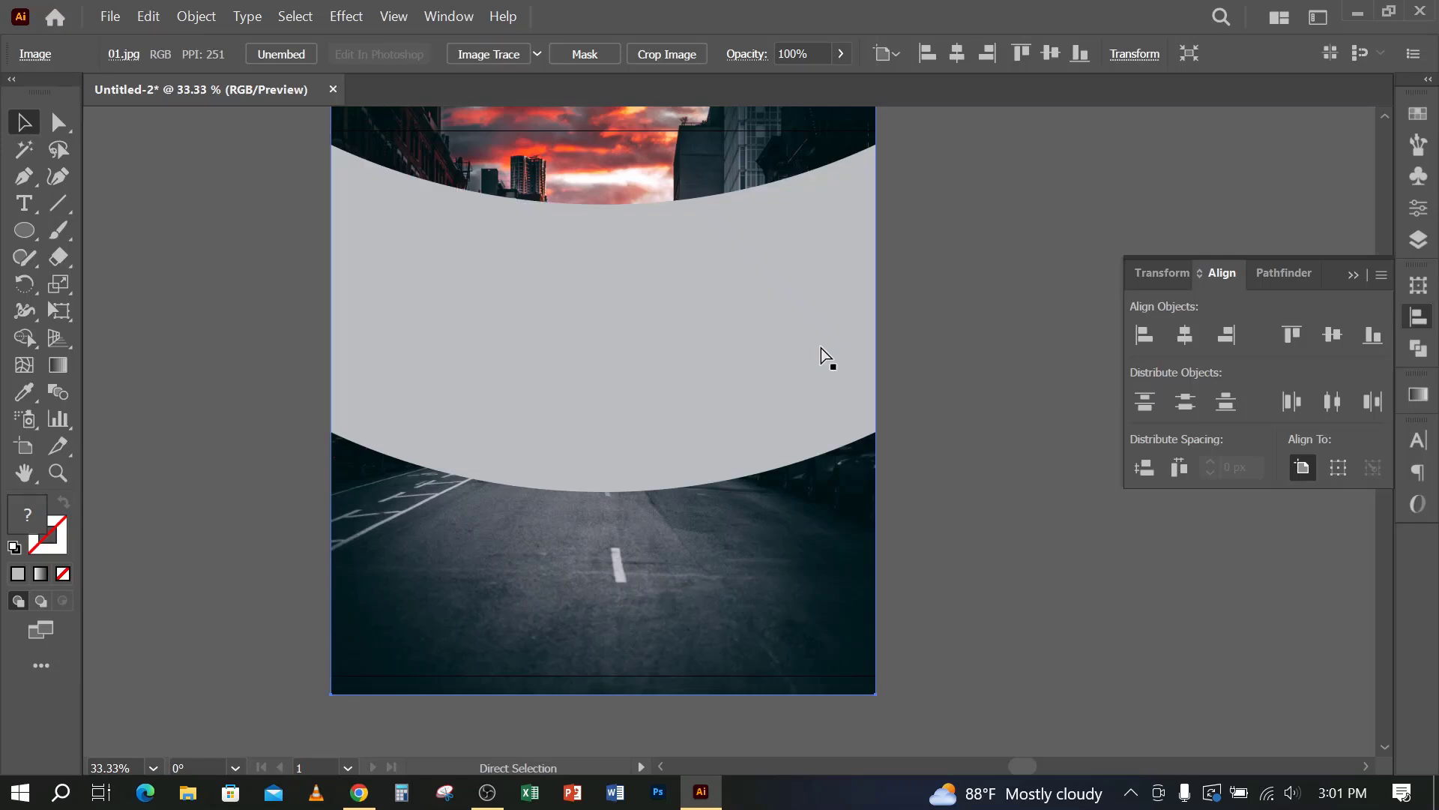
Step: Clip the street photo to the grey curved shape with a clipping mask and deselect it
shift+click(821, 347)
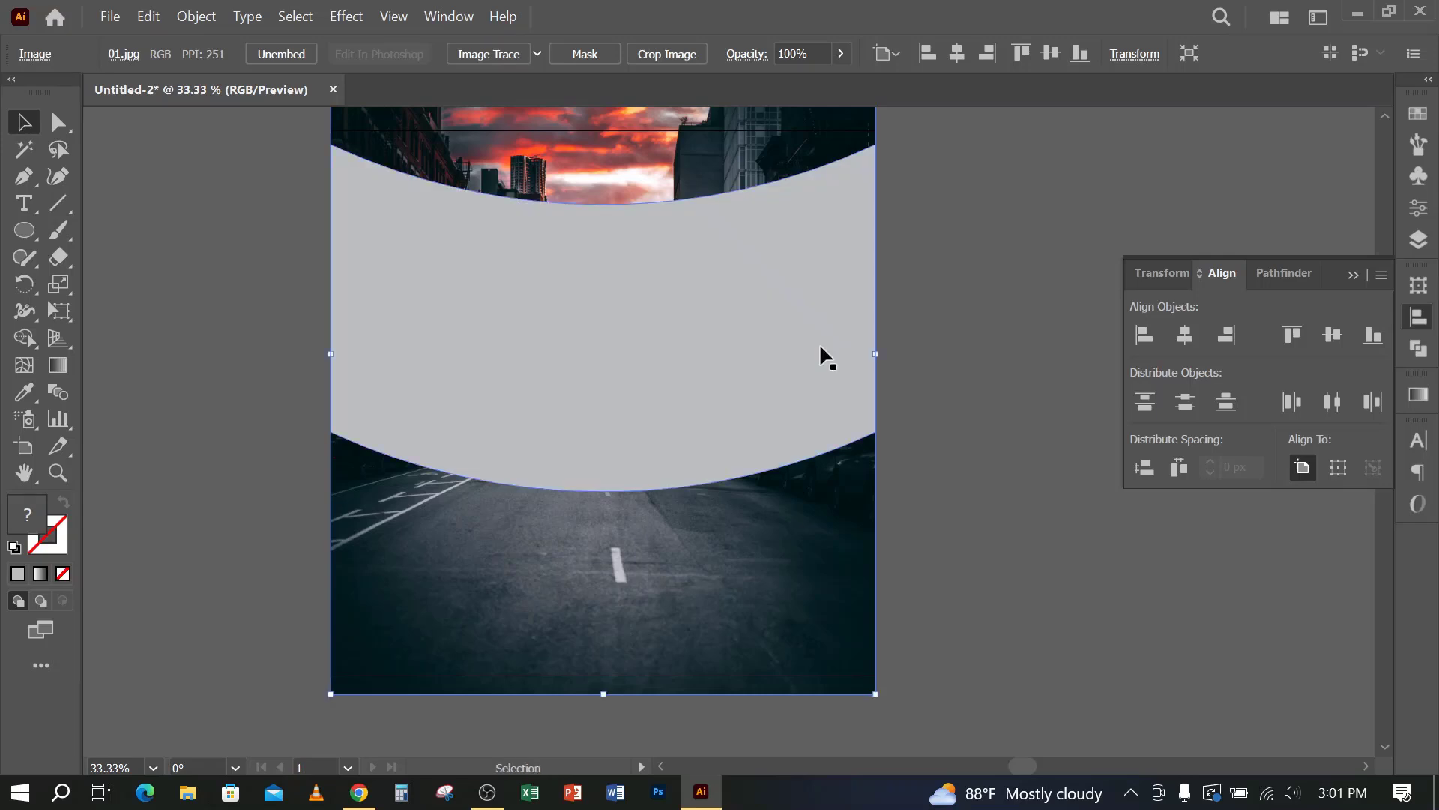
right_click(541, 275)
click(625, 453)
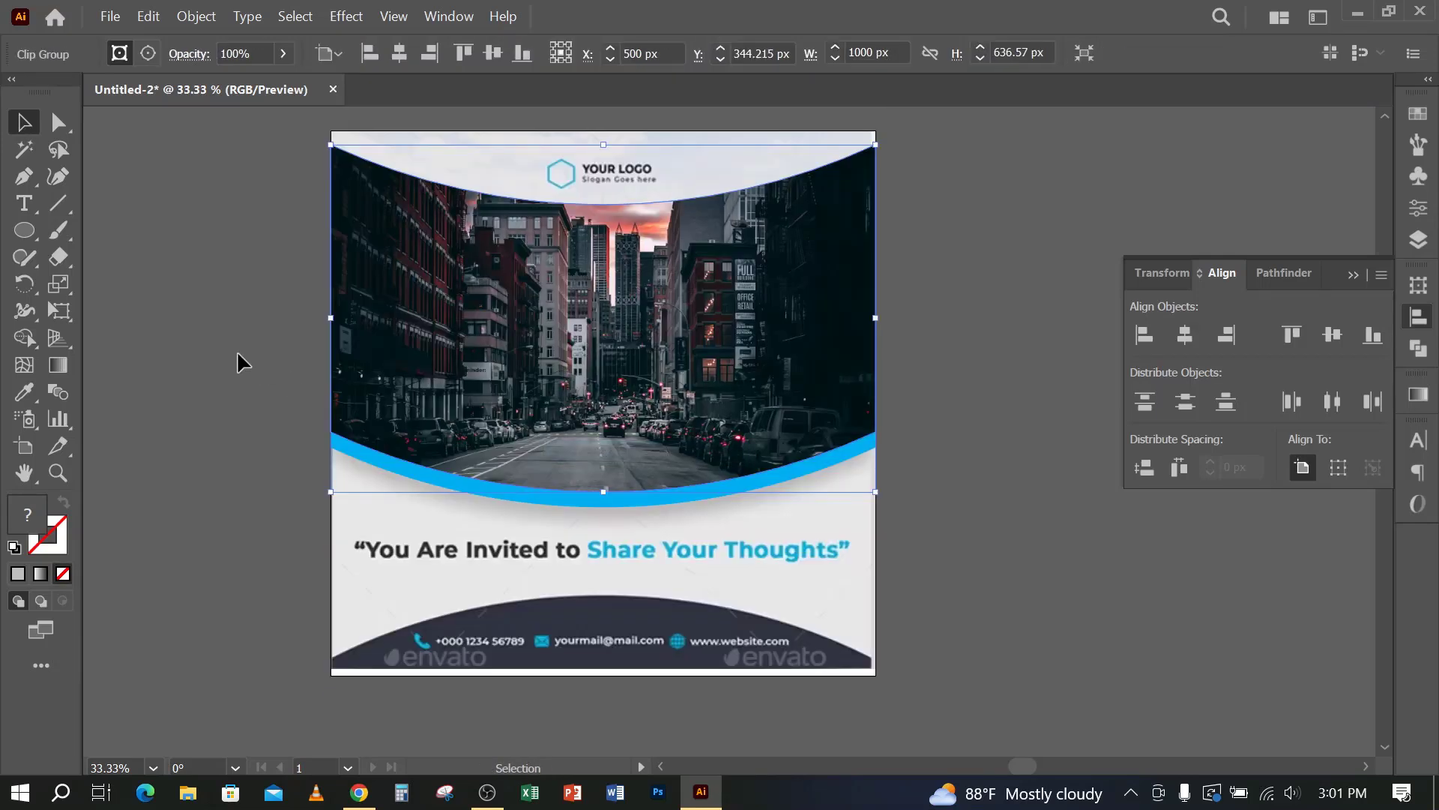
click(237, 354)
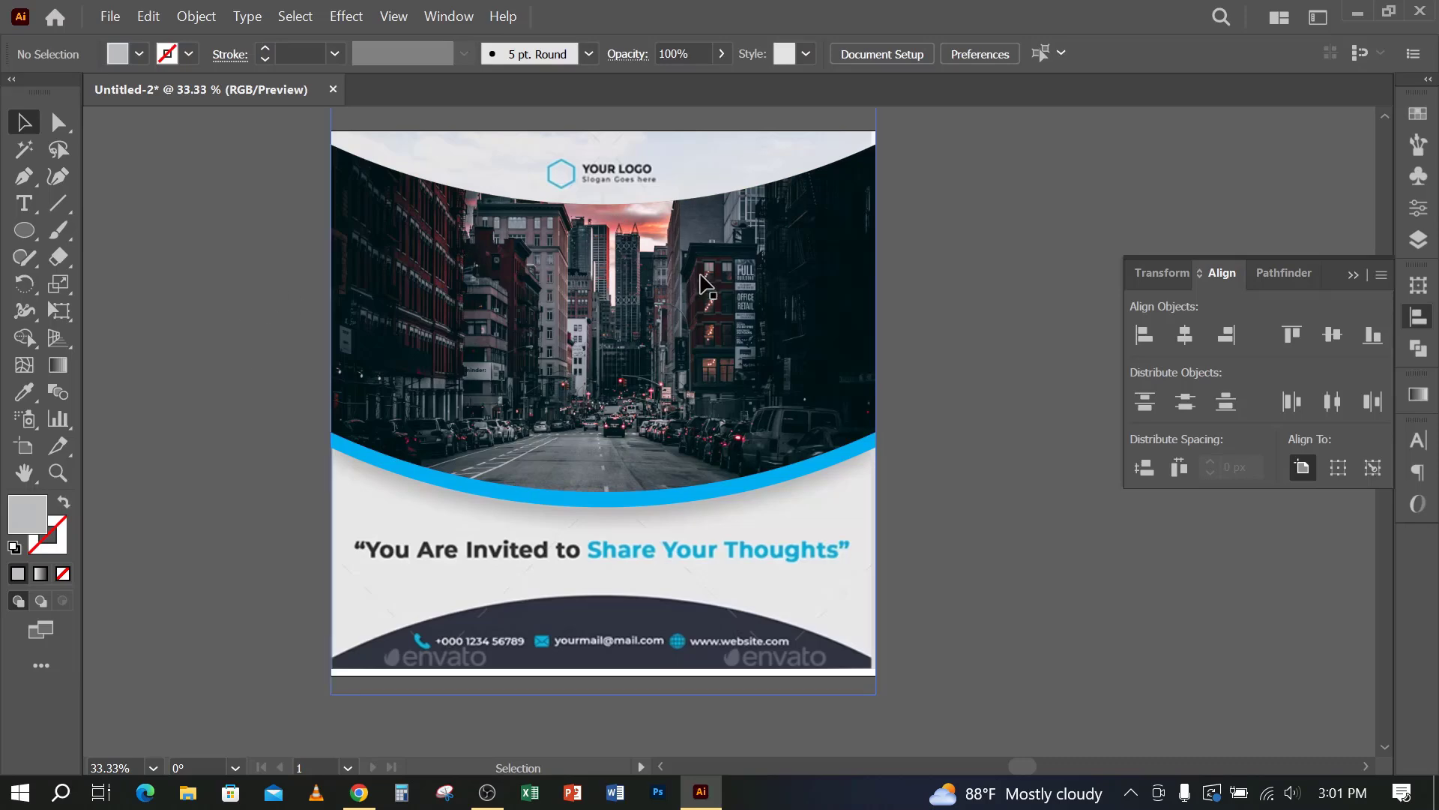
Step: Move the reference design out from under the artwork to sit beside the artboard
drag(546, 162, 1093, 197)
scroll(829, 385, right, 5)
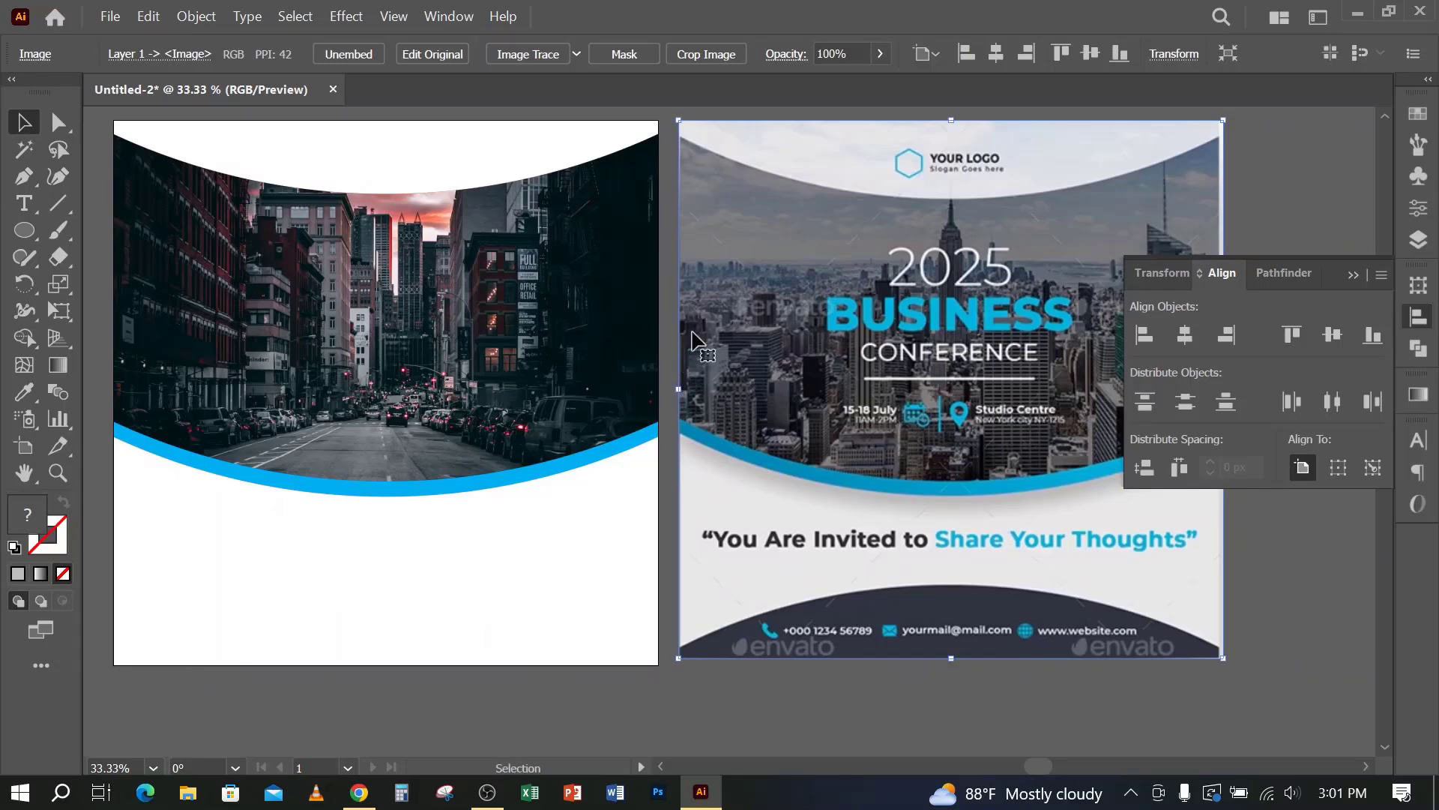
scroll(694, 341, down, 1)
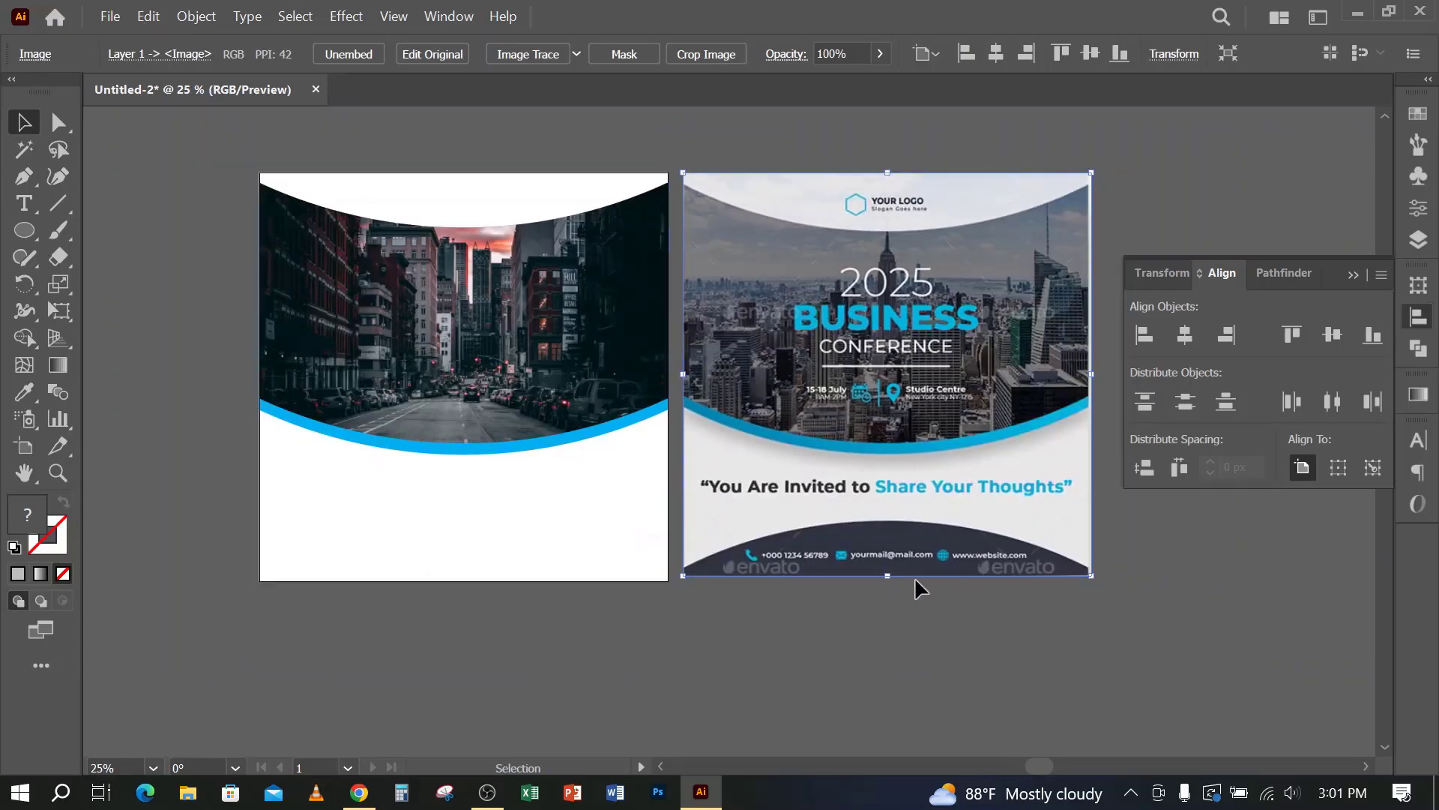
Step: Duplicate the blue curved shape straight down and reflect the copy across the horizontal axis
scroll(776, 517, down, 3)
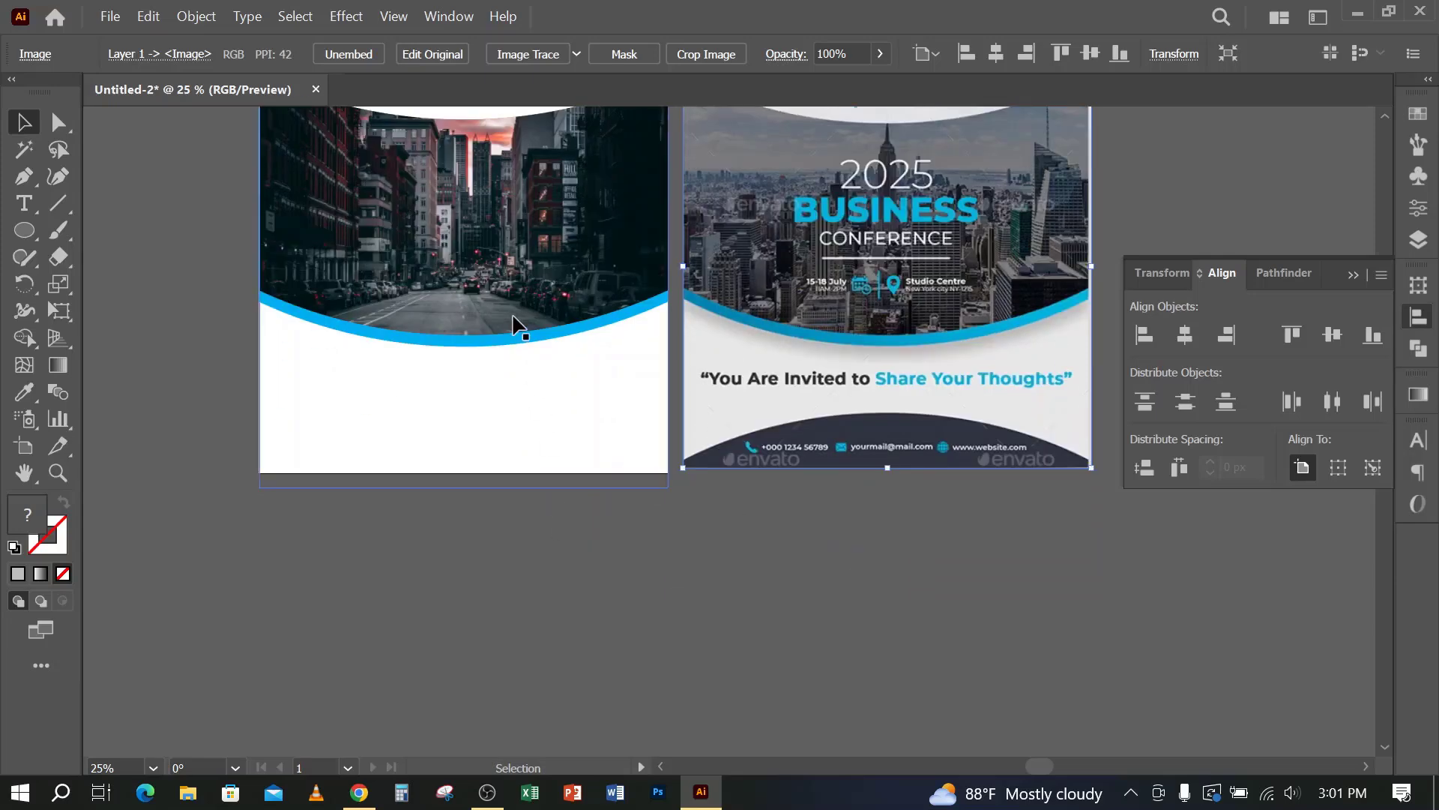
drag(495, 342, 488, 561)
right_click(457, 387)
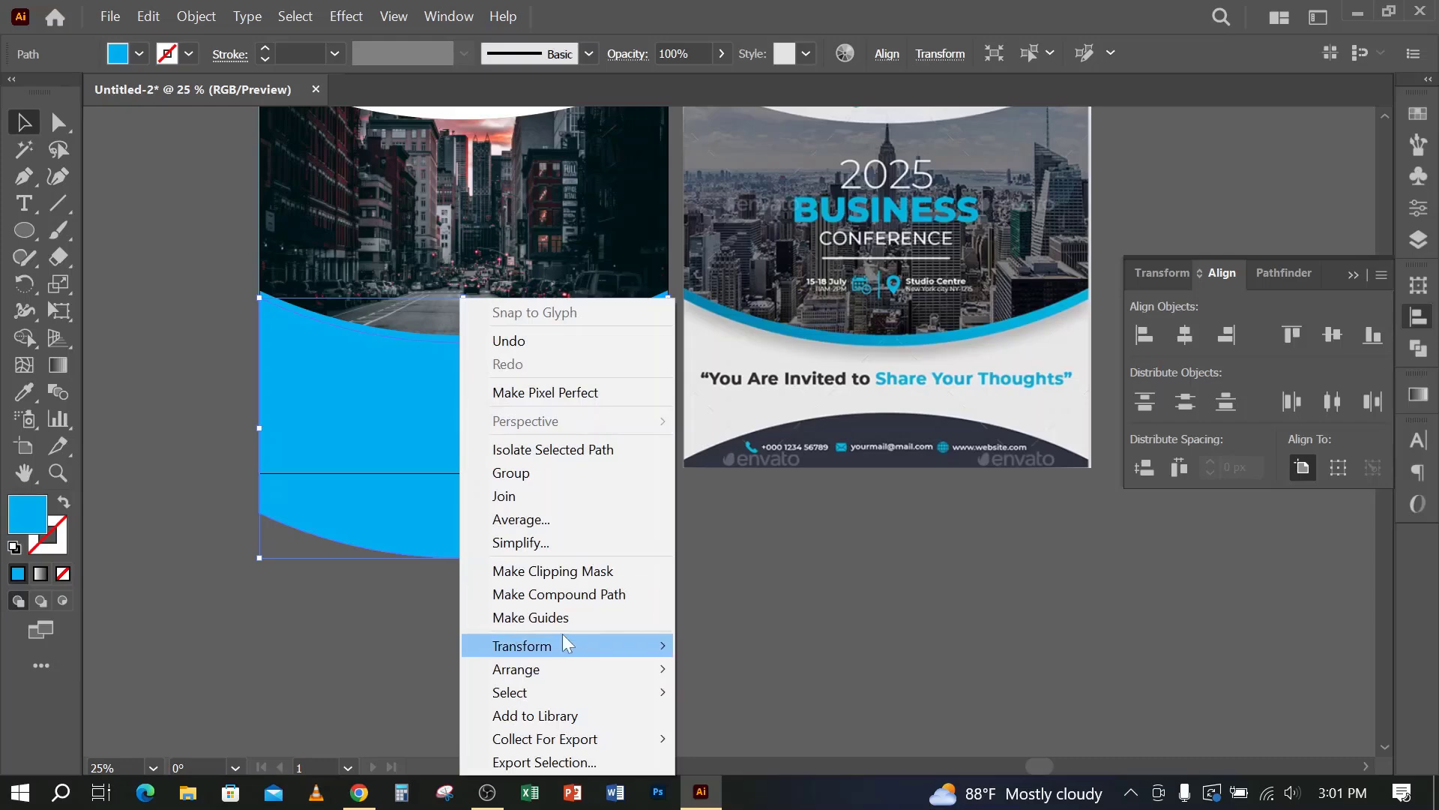
mouse_move(558, 645)
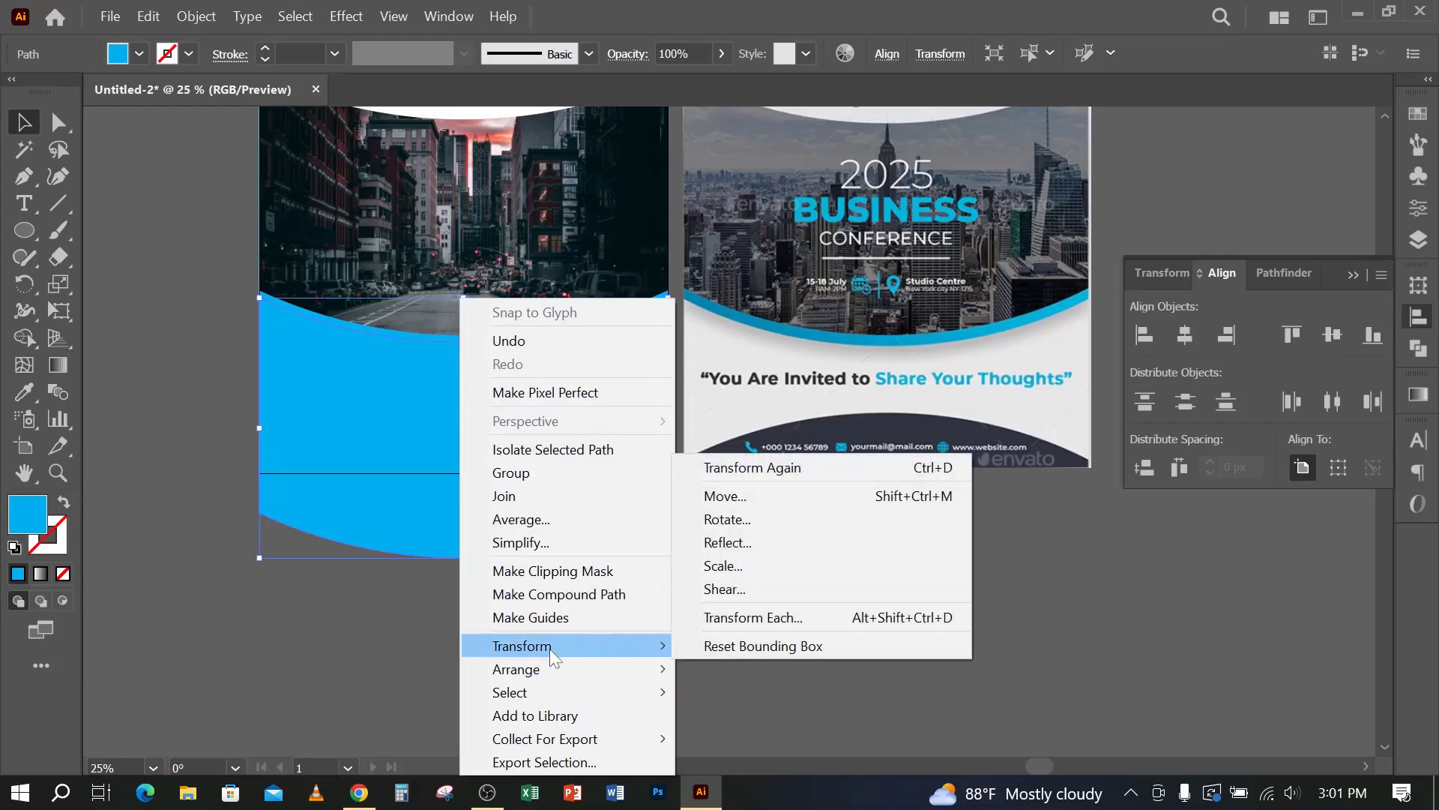
click(761, 546)
click(609, 275)
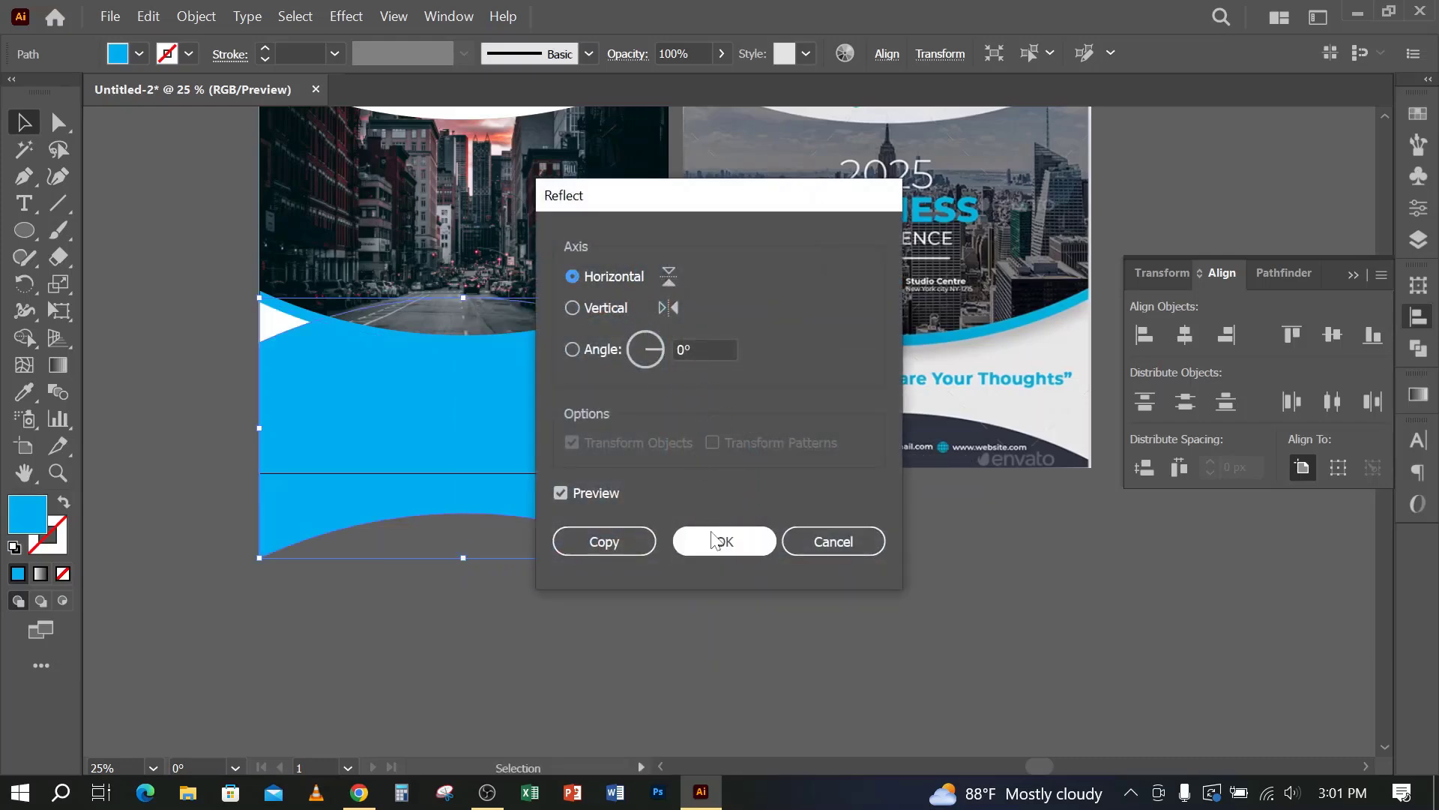
click(724, 542)
Step: Move the flipped copy down to form the artboard's footer curve and fill it with the reference footer's dark navy
drag(532, 496, 528, 551)
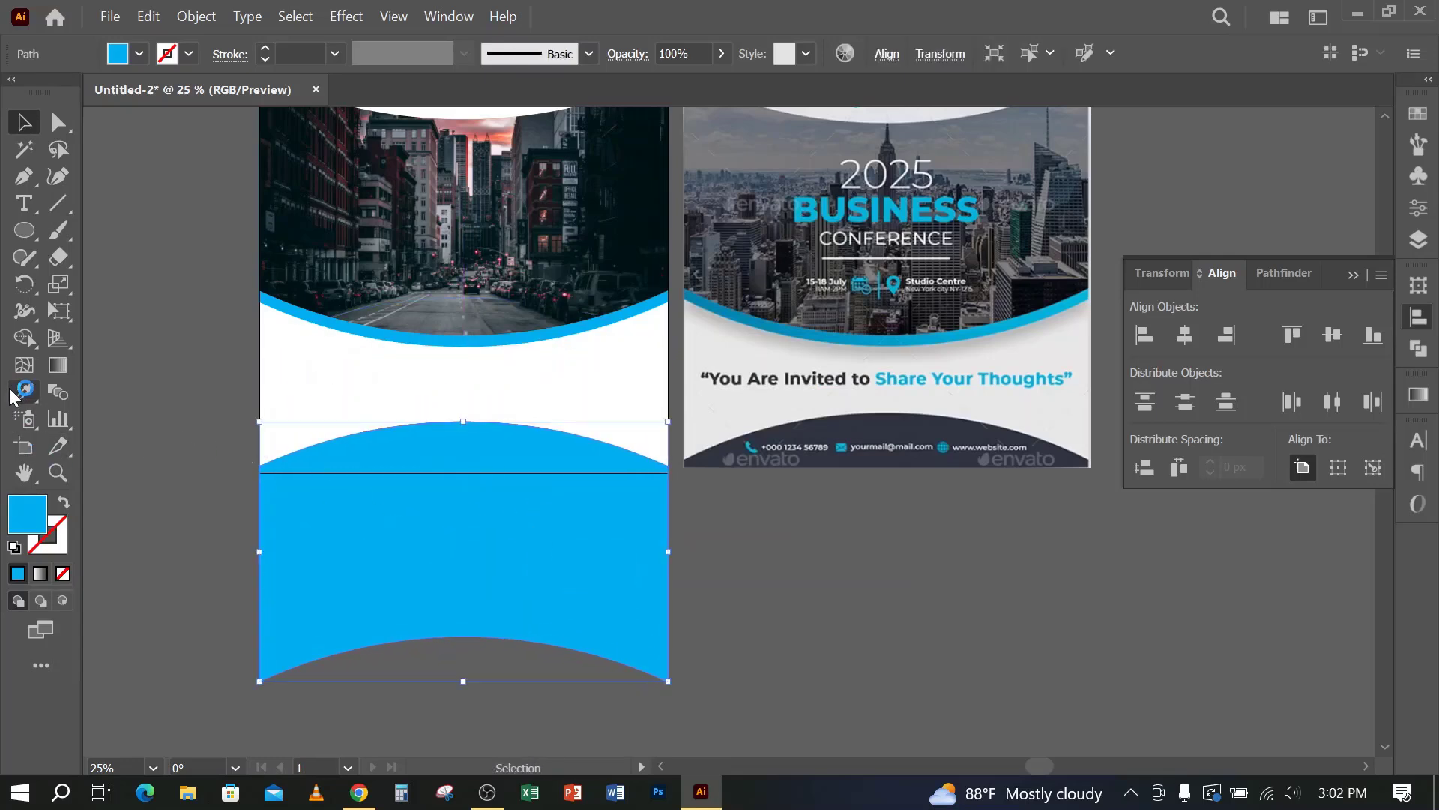
click(24, 391)
click(808, 444)
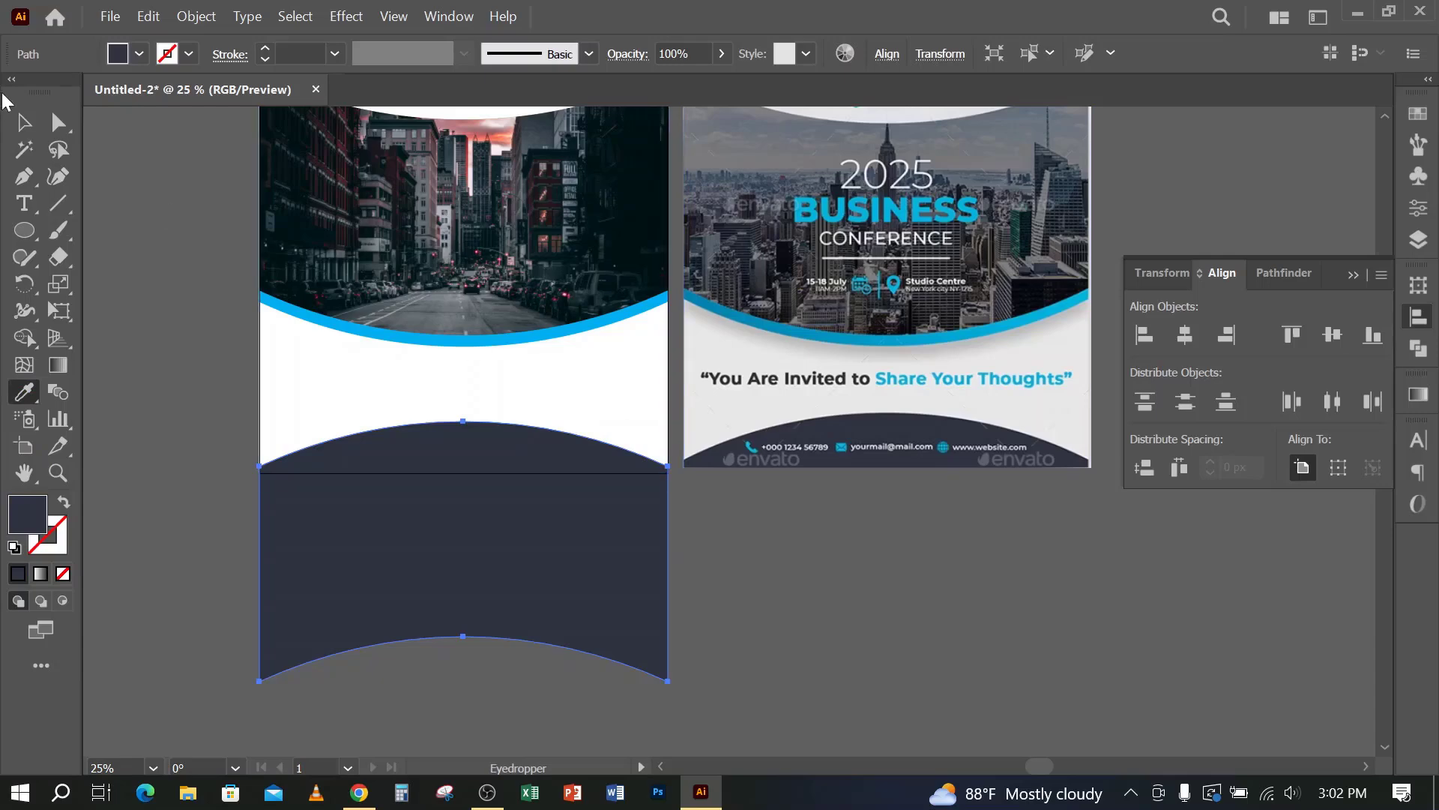
click(24, 121)
Step: Trim off the navy footer shape's part below the artboard with the Shape Builder tool and deselect everything
click(187, 373)
drag(186, 372, 296, 482)
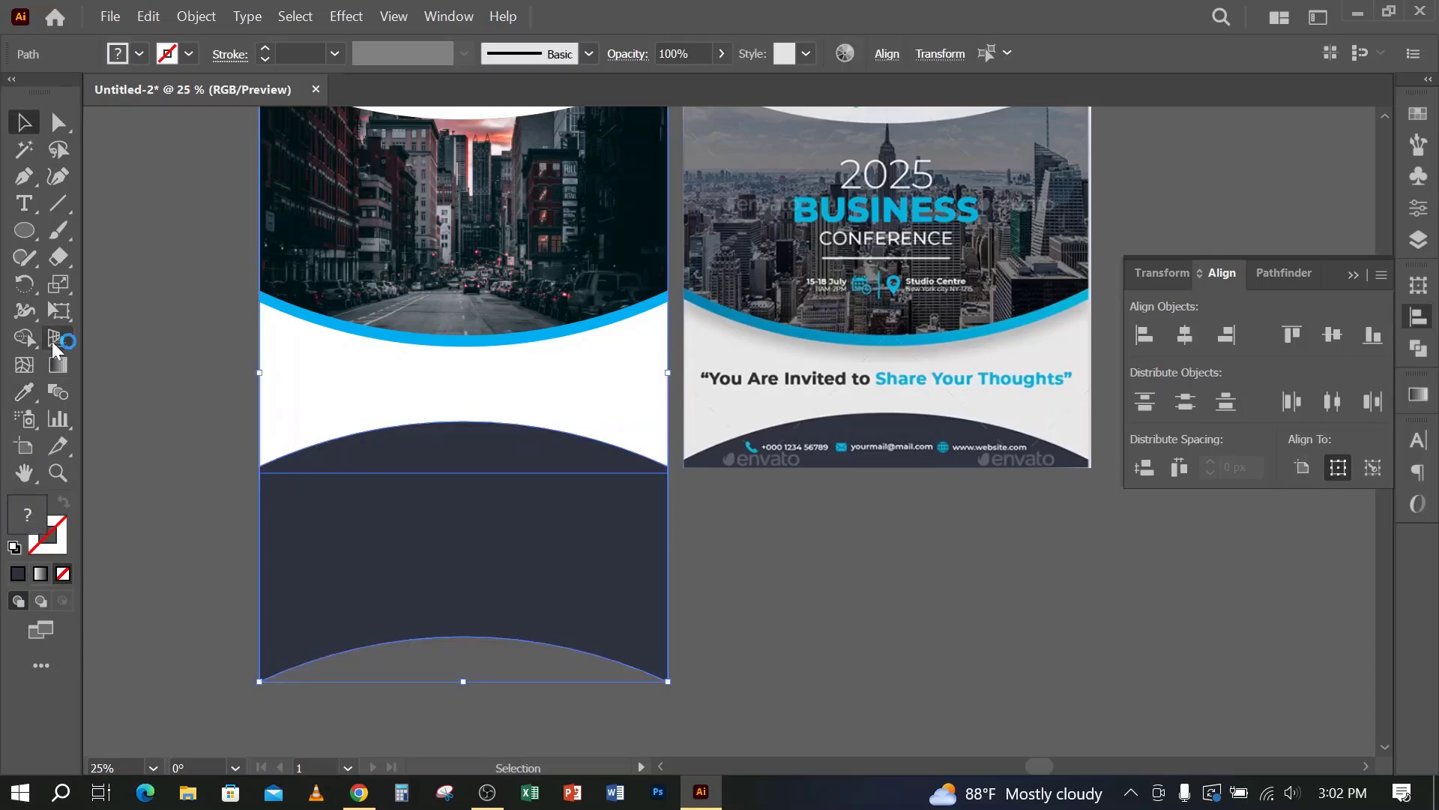
click(24, 337)
alt+click(385, 528)
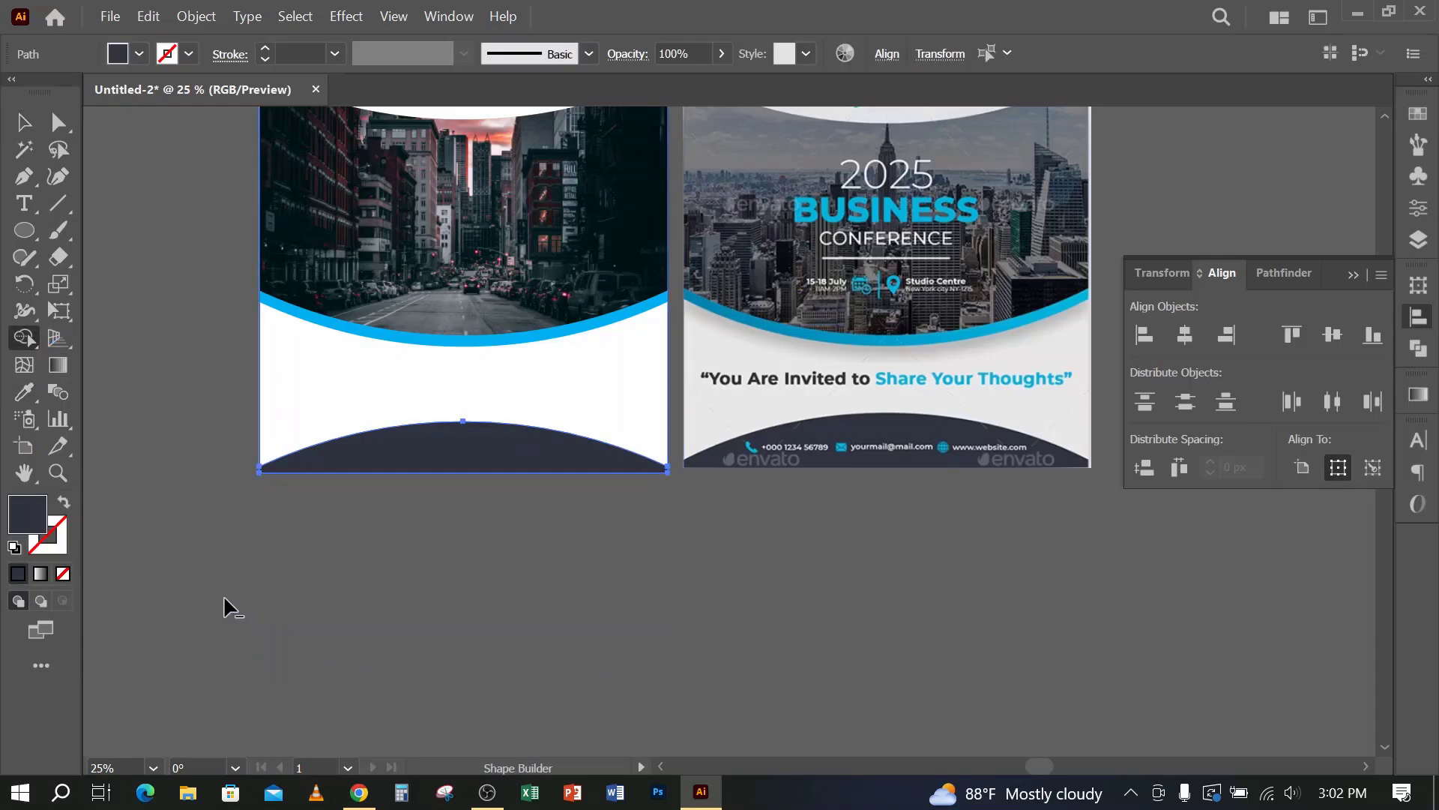
key(v)
click(218, 368)
scroll(261, 428, up, 7)
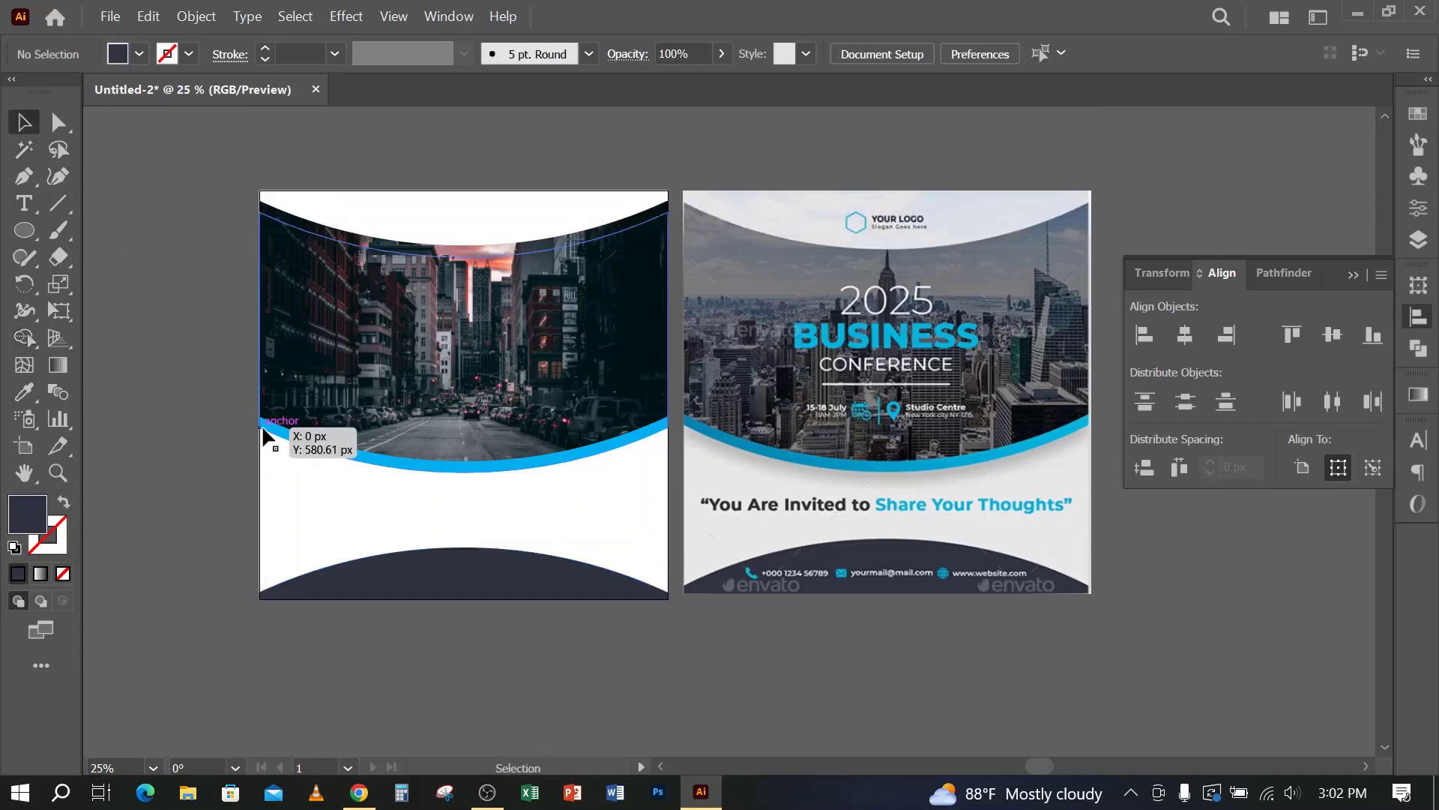
drag(399, 384, 496, 345)
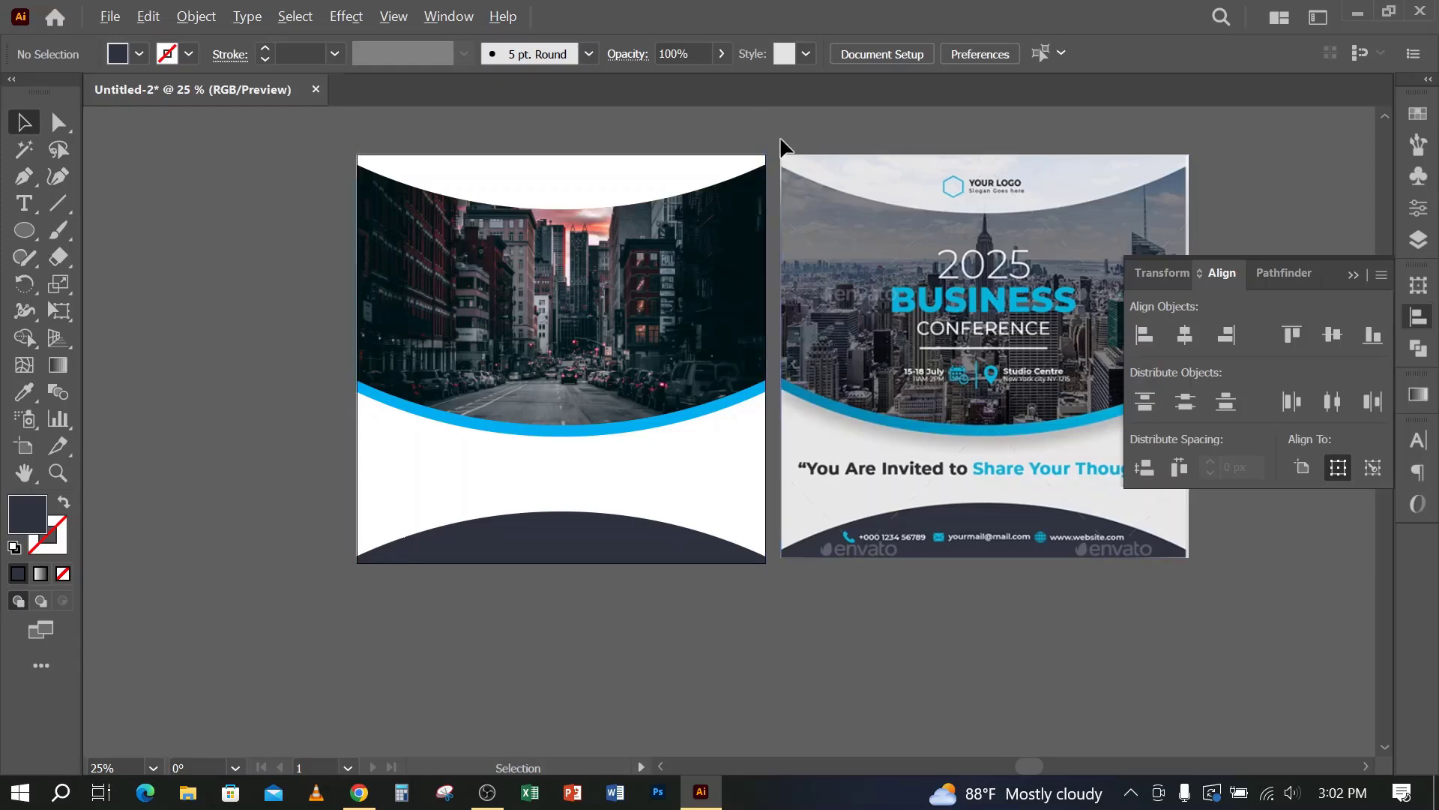
scroll(777, 145, up, 1)
click(22, 208)
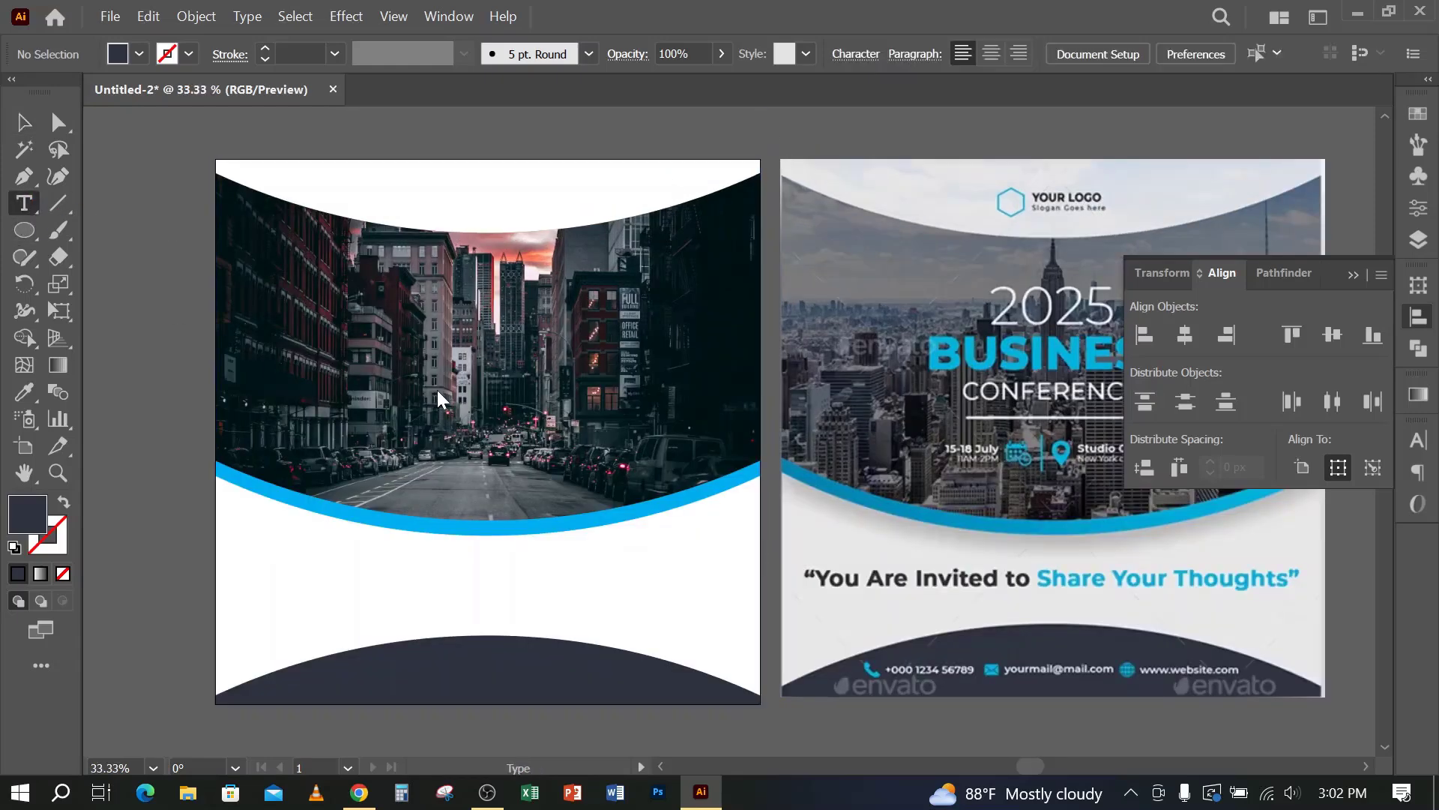
scroll(443, 401, up, 1)
click(24, 127)
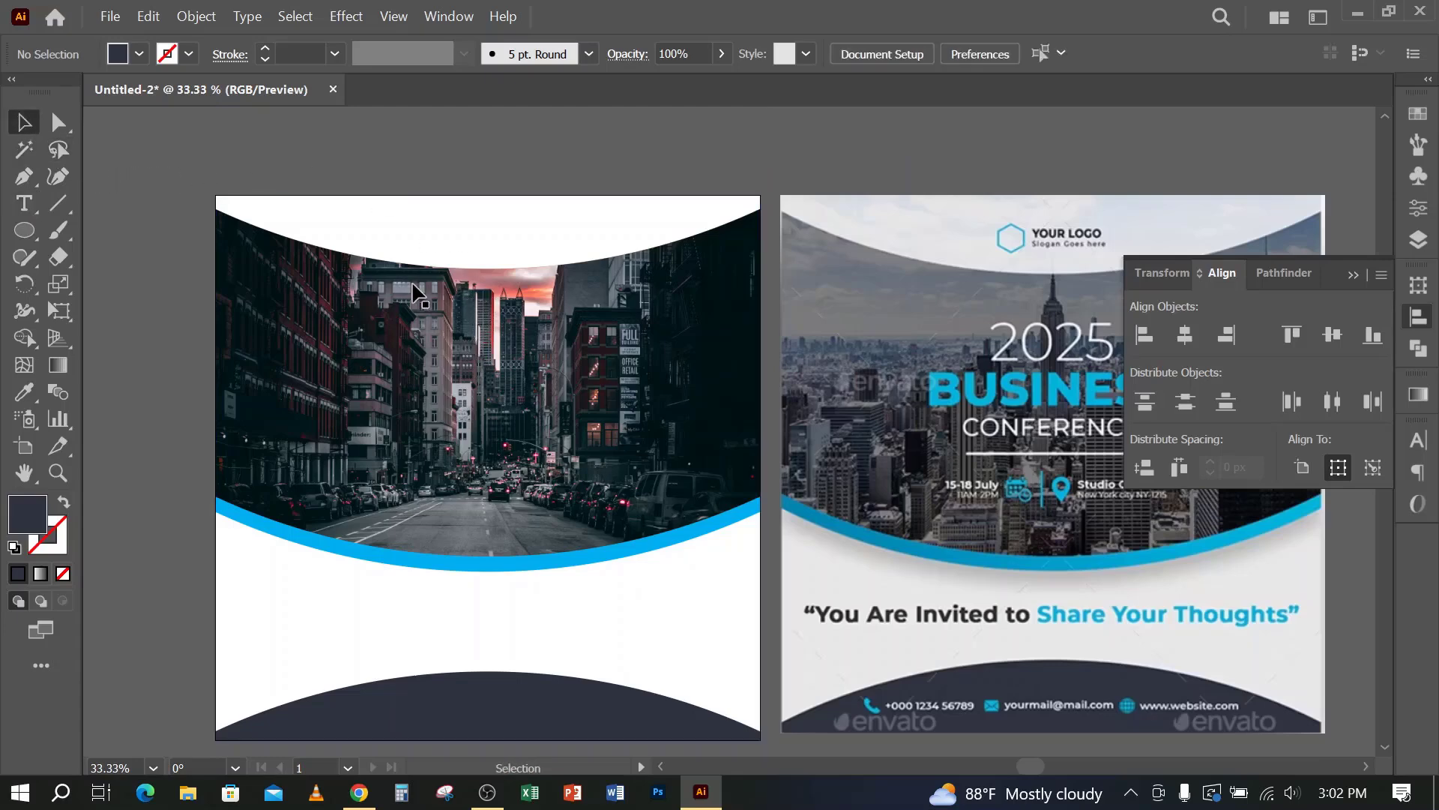
Step: Draw a navy circle with the Ellipse tool in the empty area above the artboard
scroll(418, 288, up, 3)
scroll(397, 188, up, 2)
drag(453, 234, 606, 326)
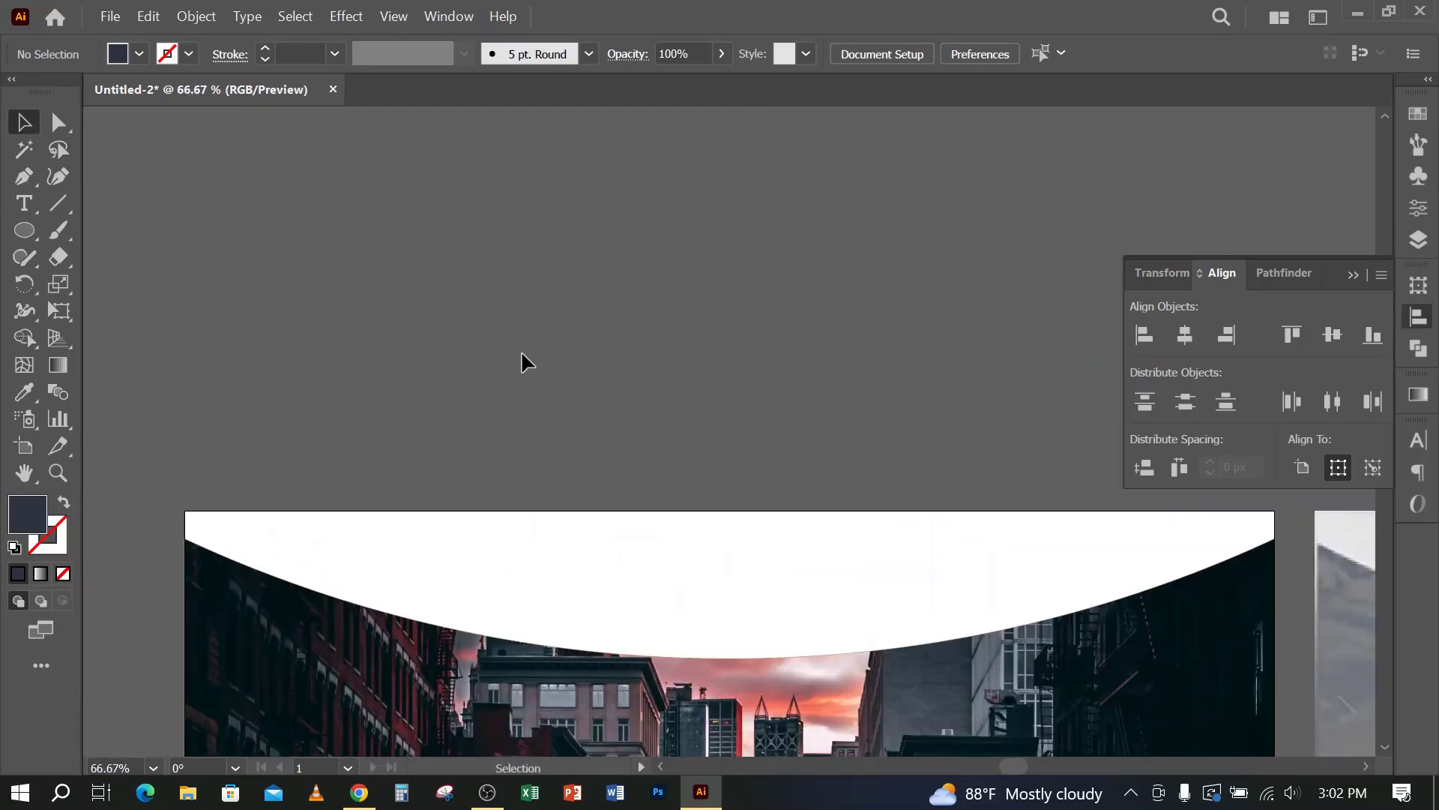
click(25, 230)
scroll(578, 430, up, 3)
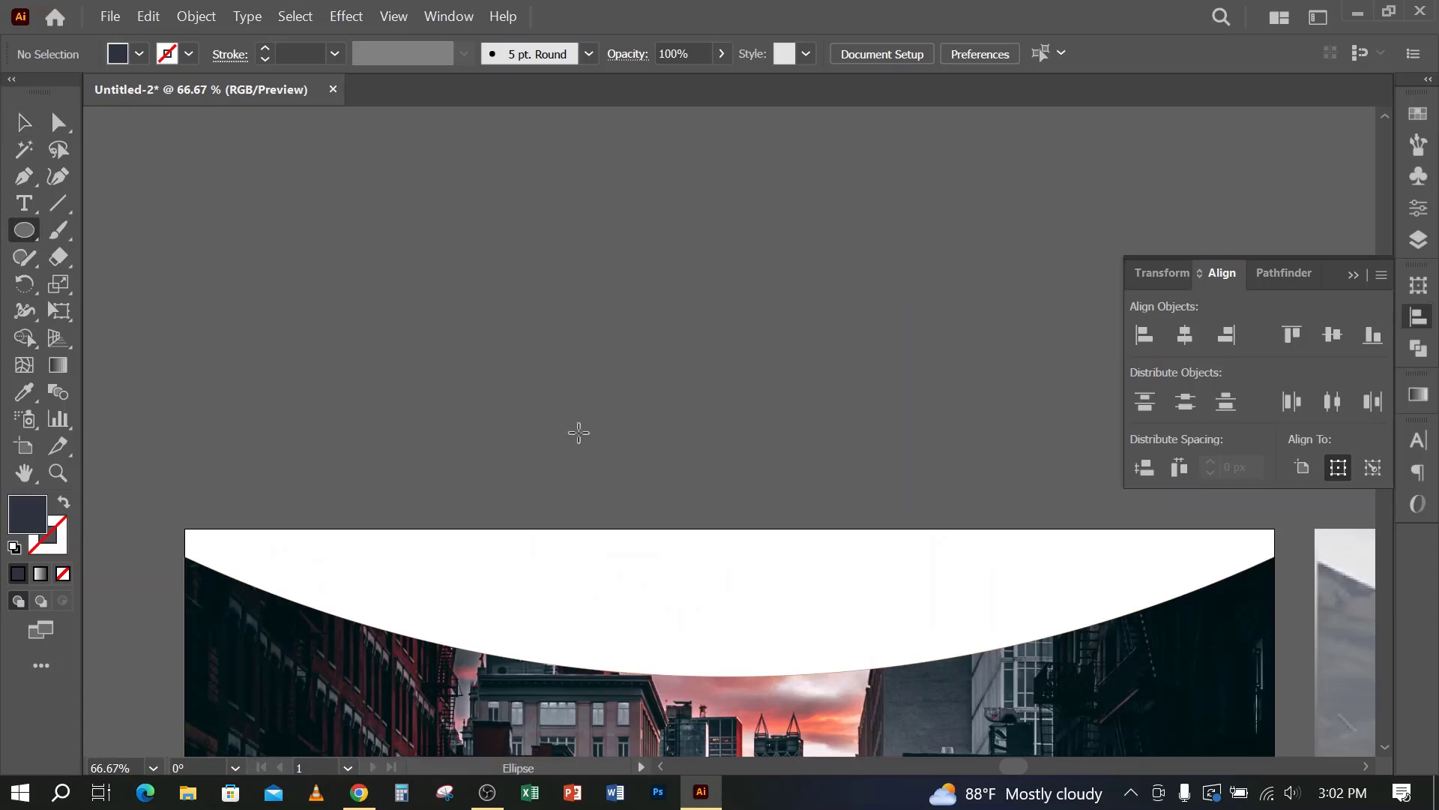
scroll(592, 334, up, 1)
scroll(573, 292, down, 1)
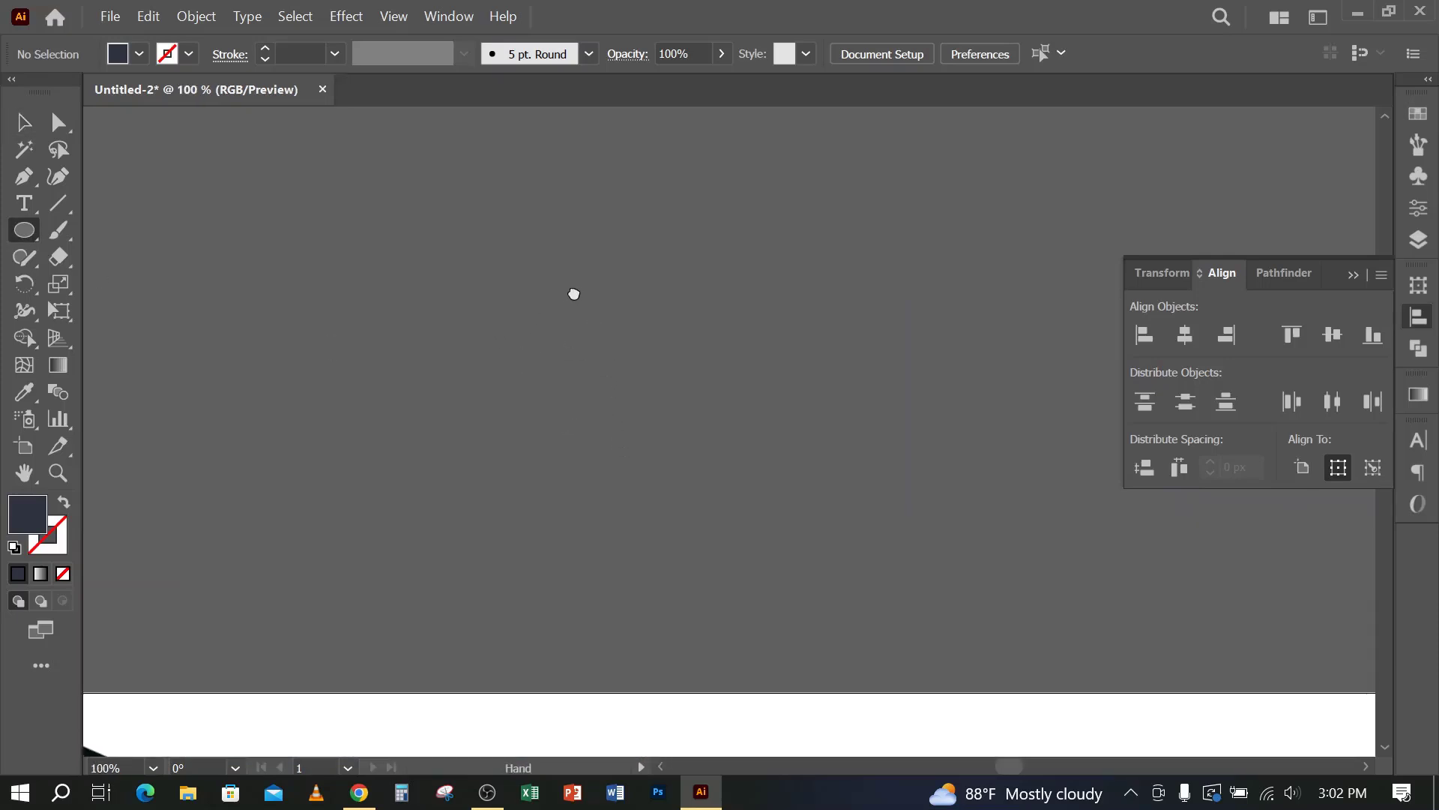
mouse_move(427, 240)
mouse_down()
mouse_move(742, 530)
mouse_move(746, 559)
mouse_up()
click(24, 121)
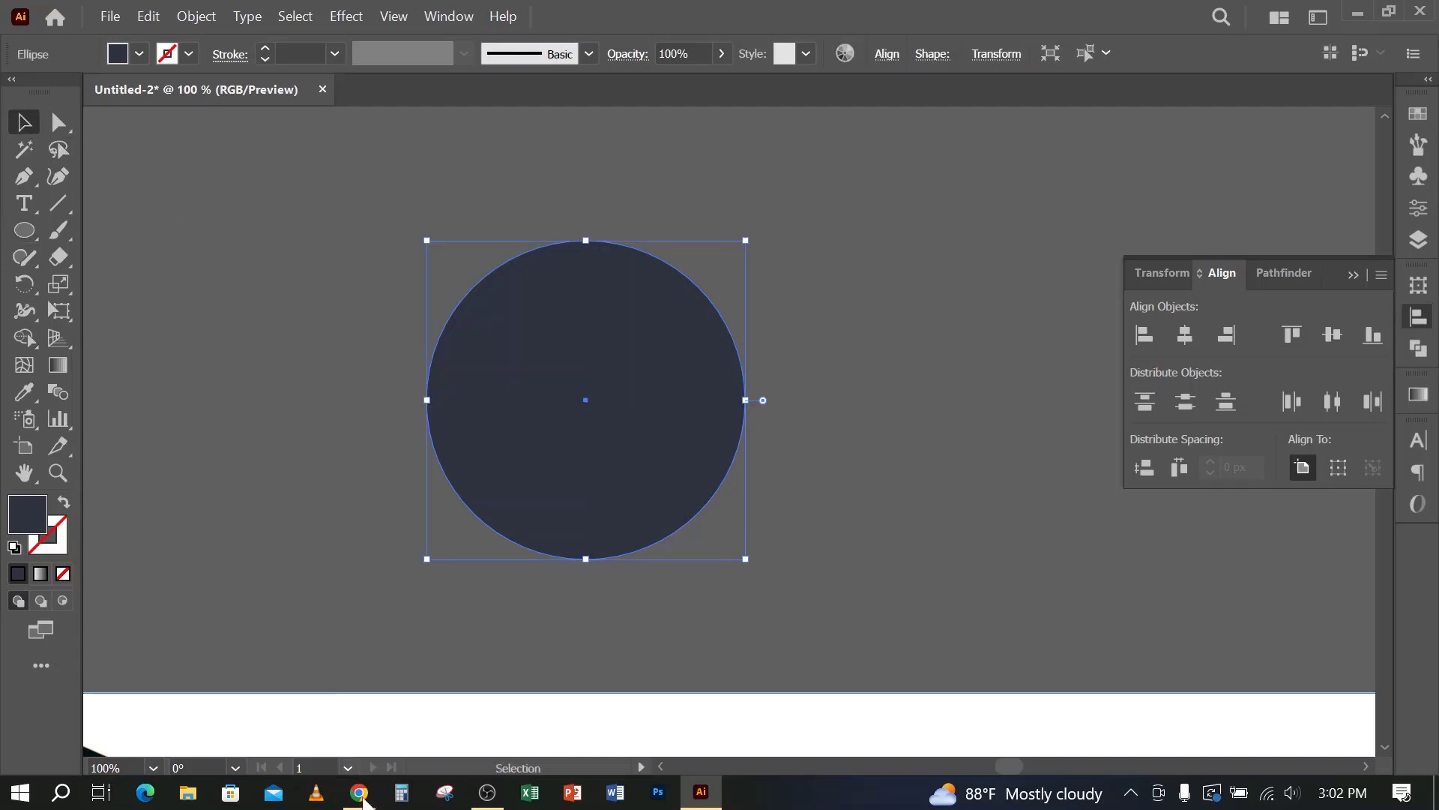
Step: Enlarge the navy circle proportionally, shift it slightly to the left, and deselect it
mouse_move(367, 799)
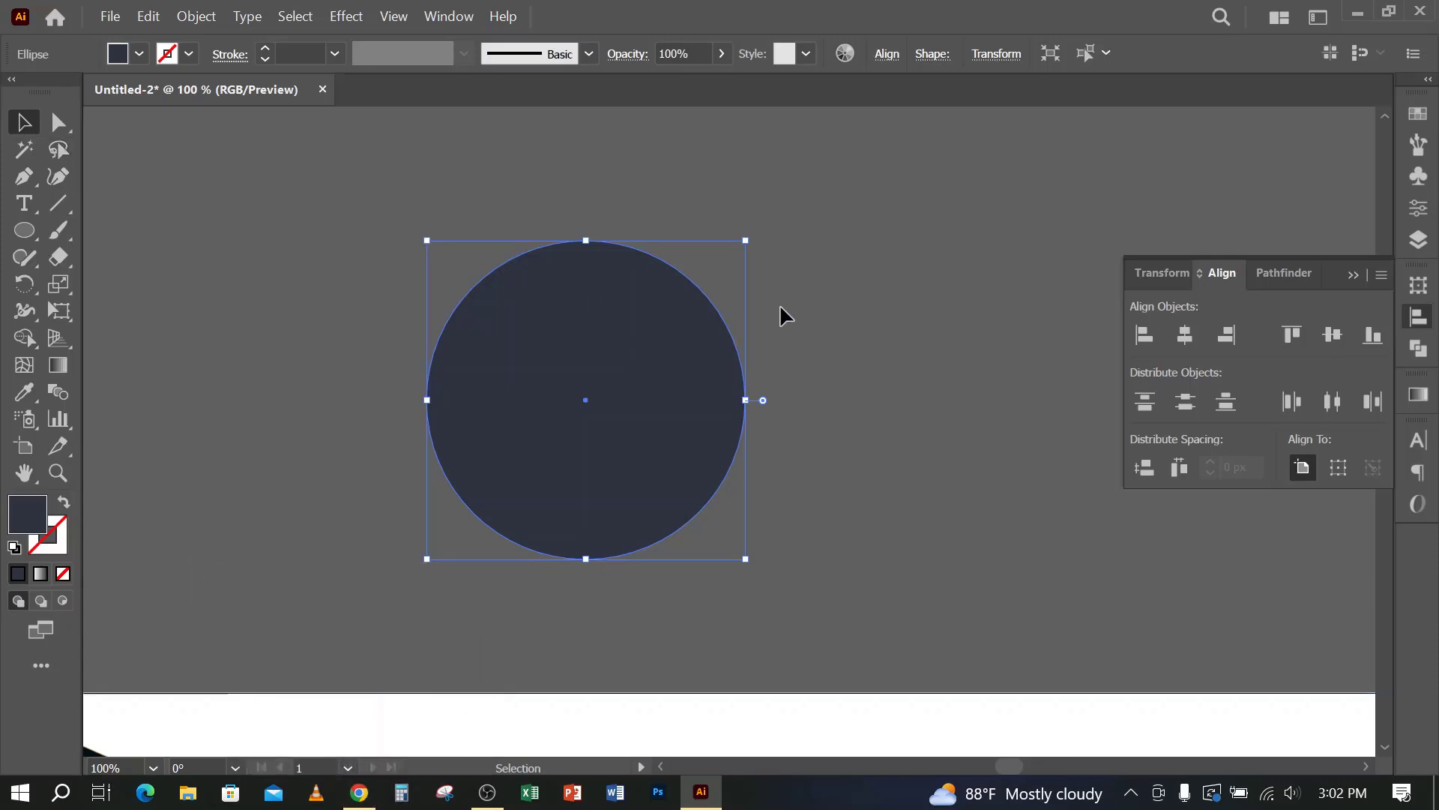
drag(746, 241, 885, 153)
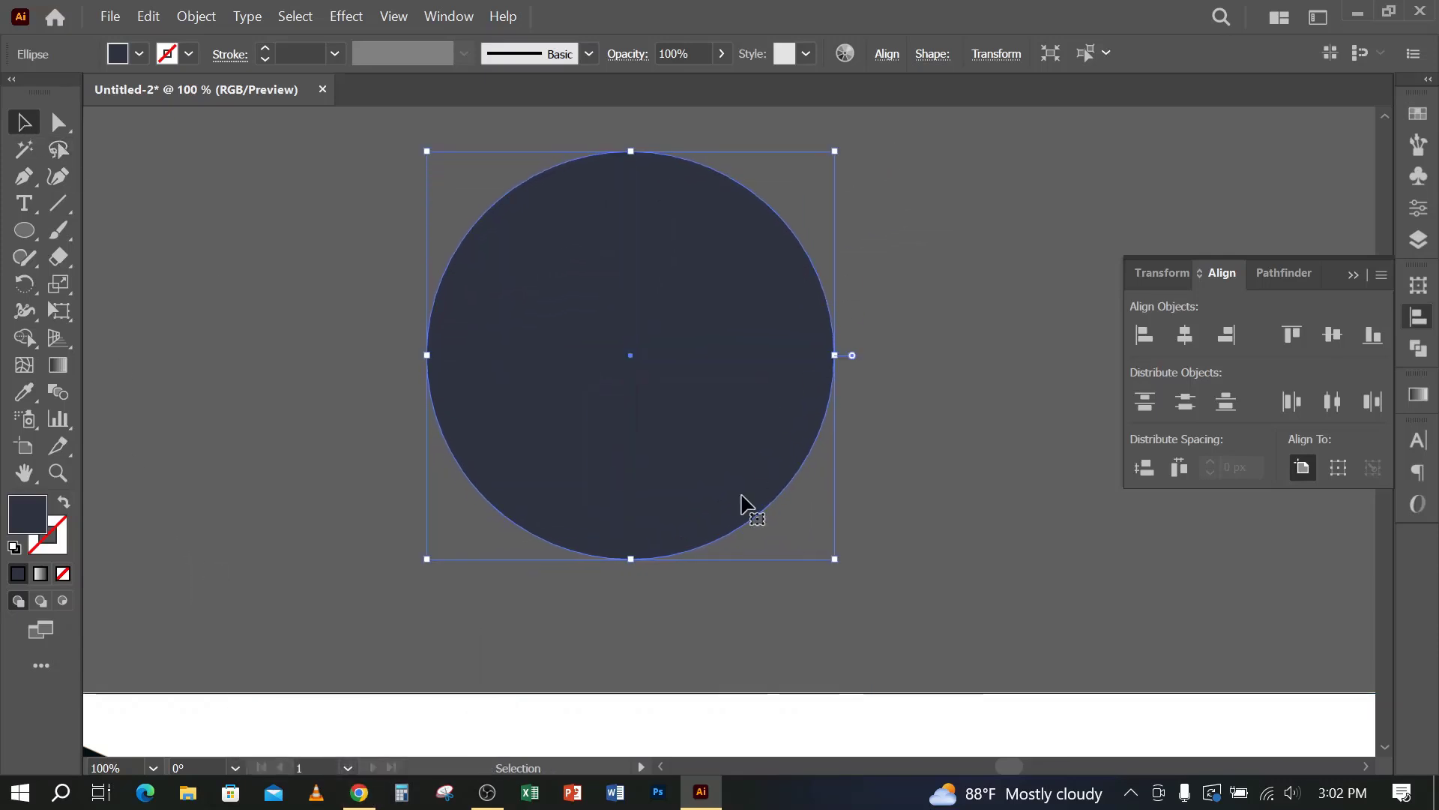
drag(745, 504, 641, 496)
click(856, 542)
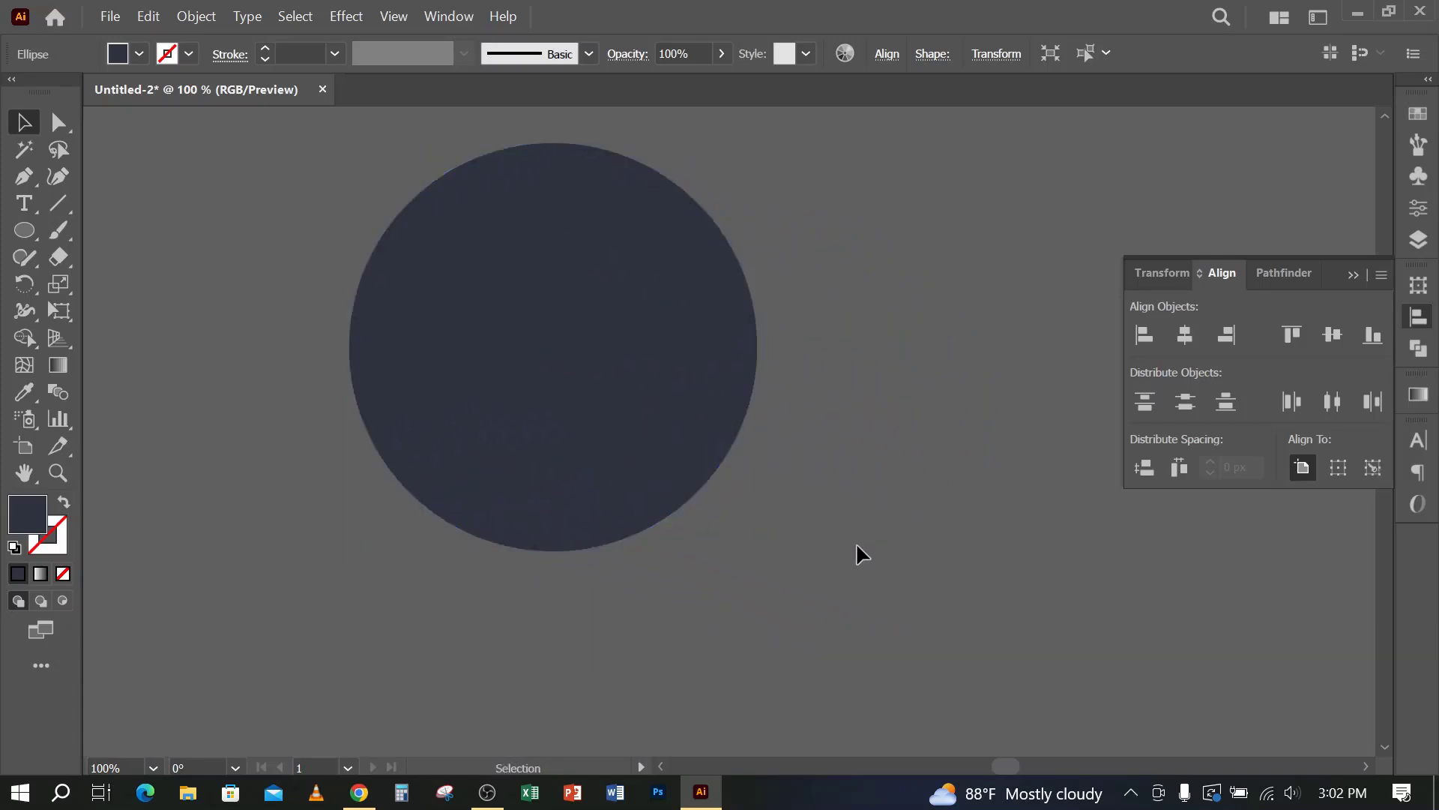
Step: Swap the navy circle's fill and stroke so it becomes an unfilled outline
click(508, 411)
click(63, 502)
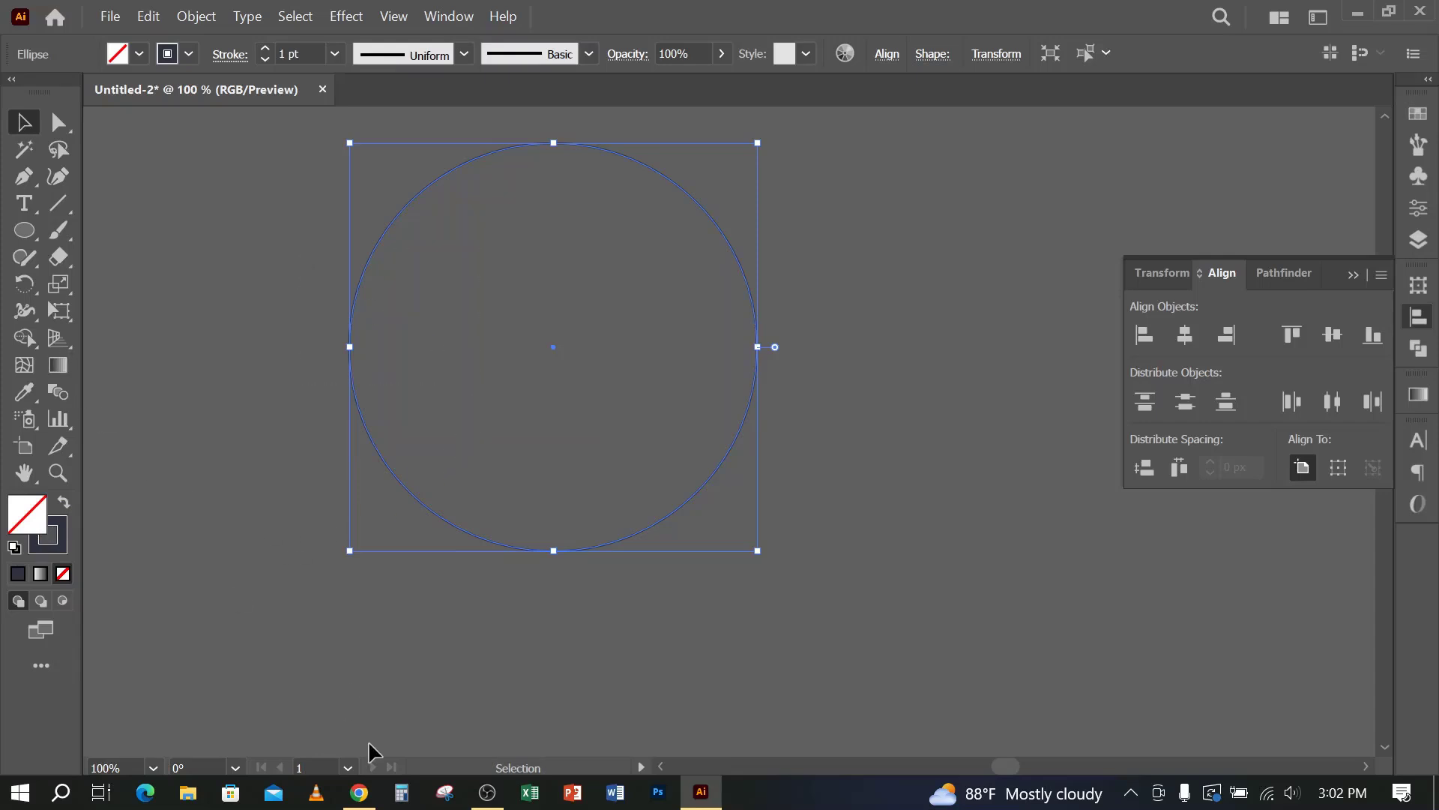
Step: Switch to Chrome, search Google Images for "chrome logo" in a new tab, and preview the Wikipedia icon as a reference
click(359, 793)
click(330, 23)
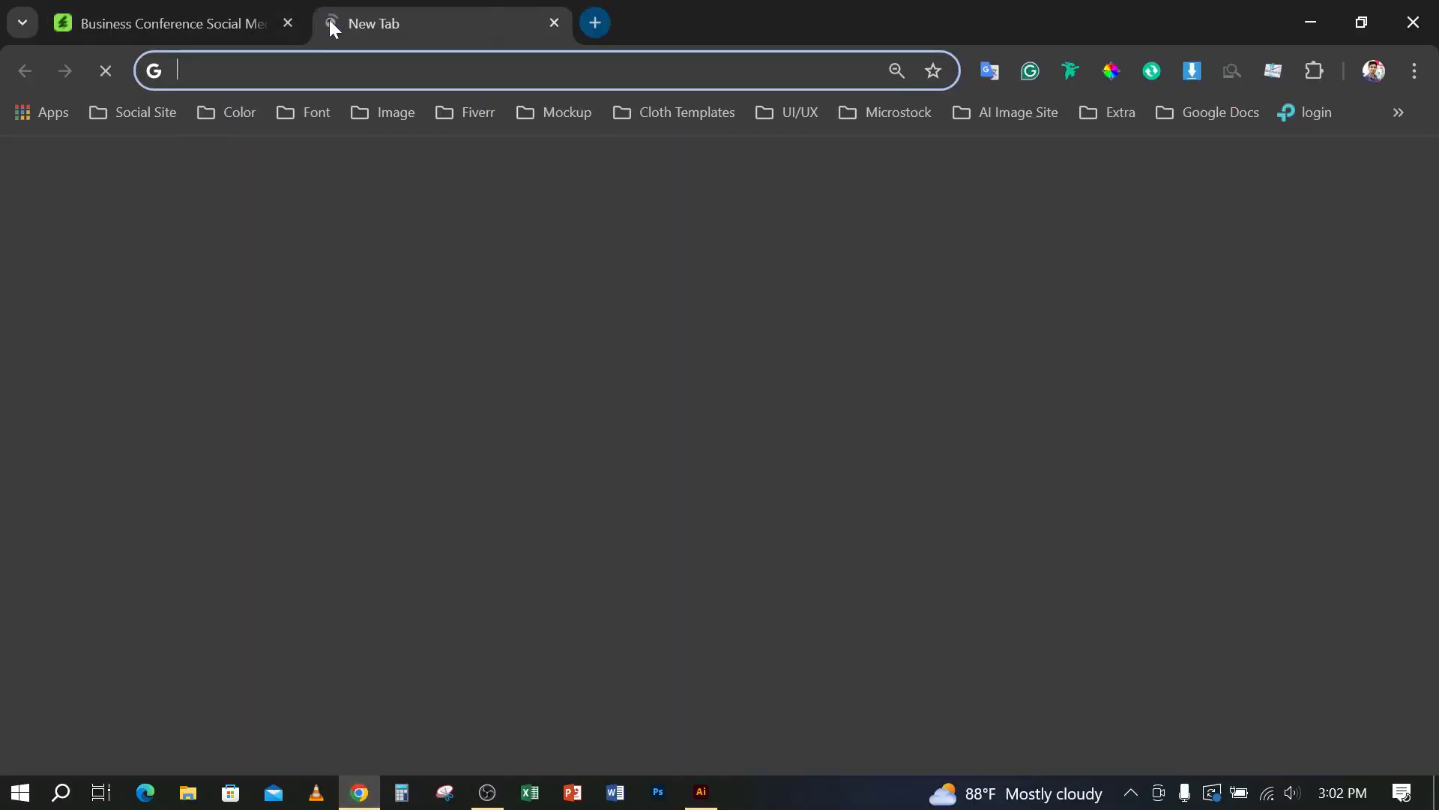
text(chr)
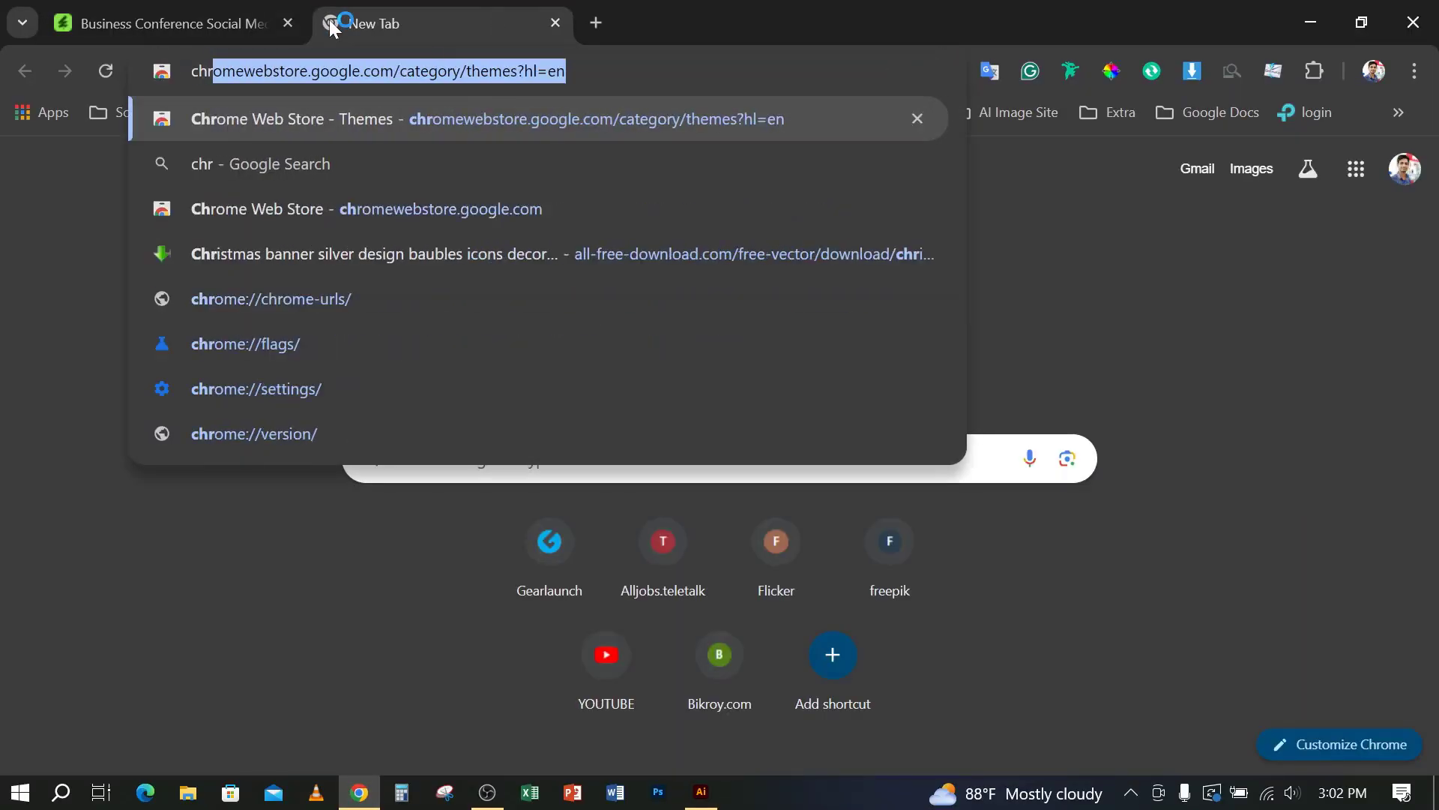
text(ome logo)
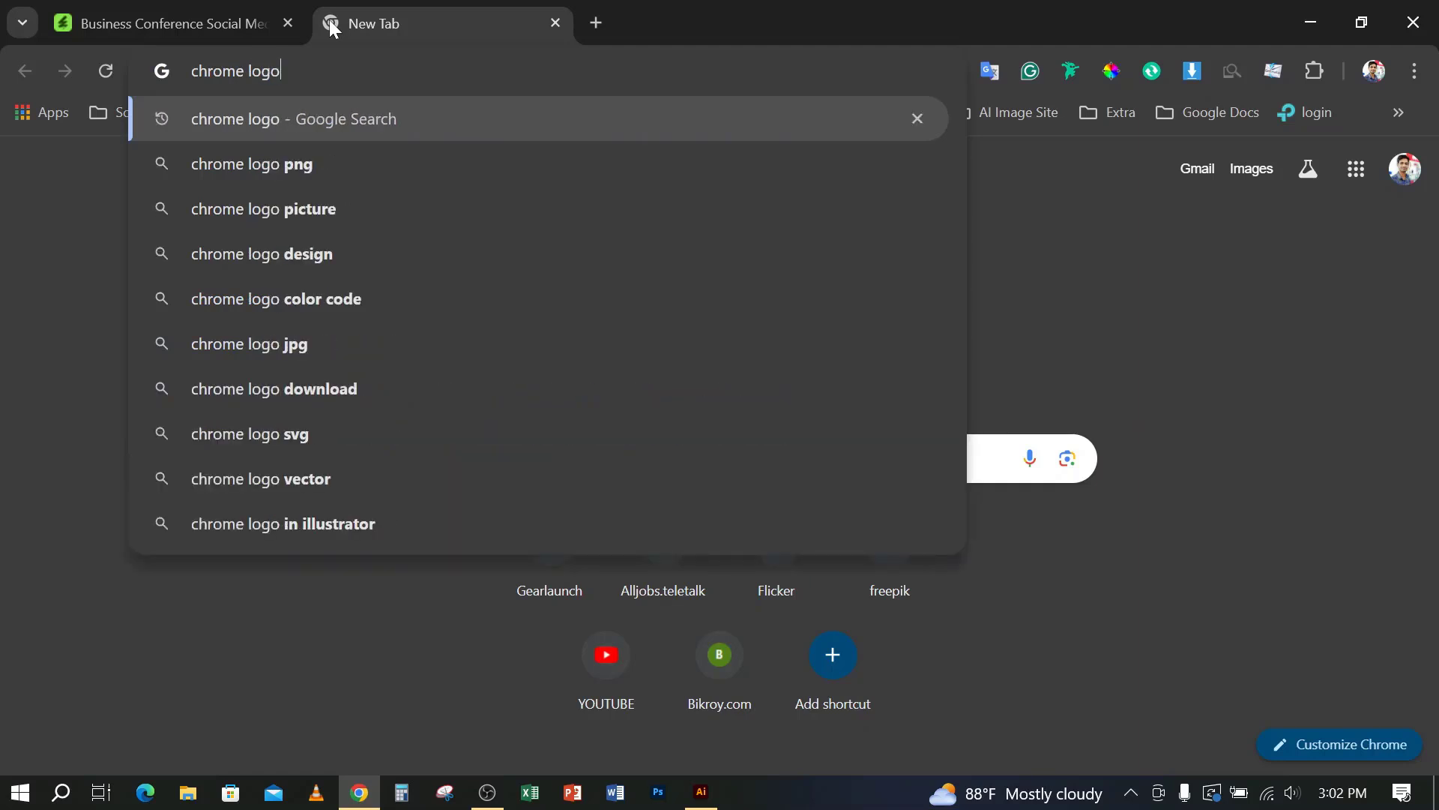
key(Return)
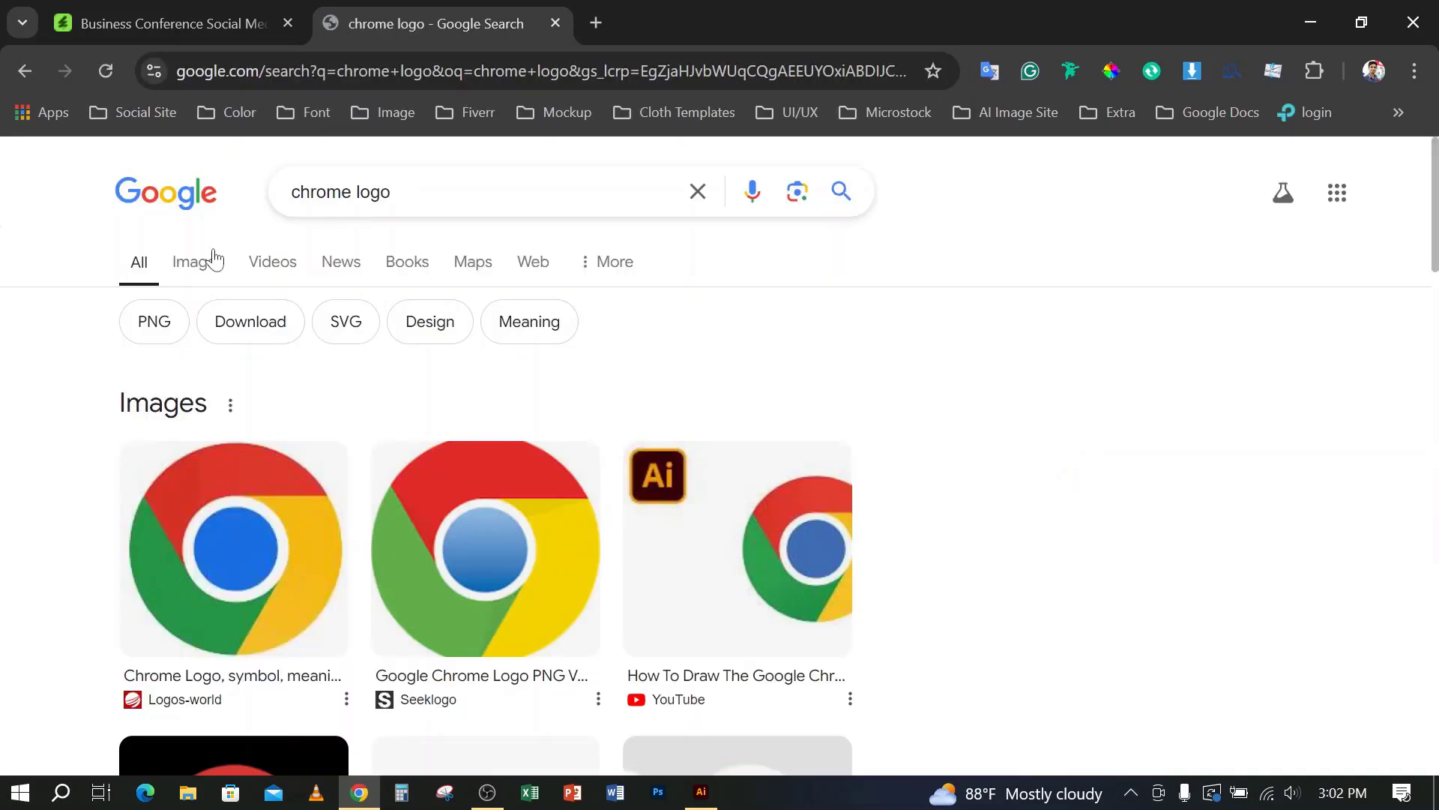
click(192, 270)
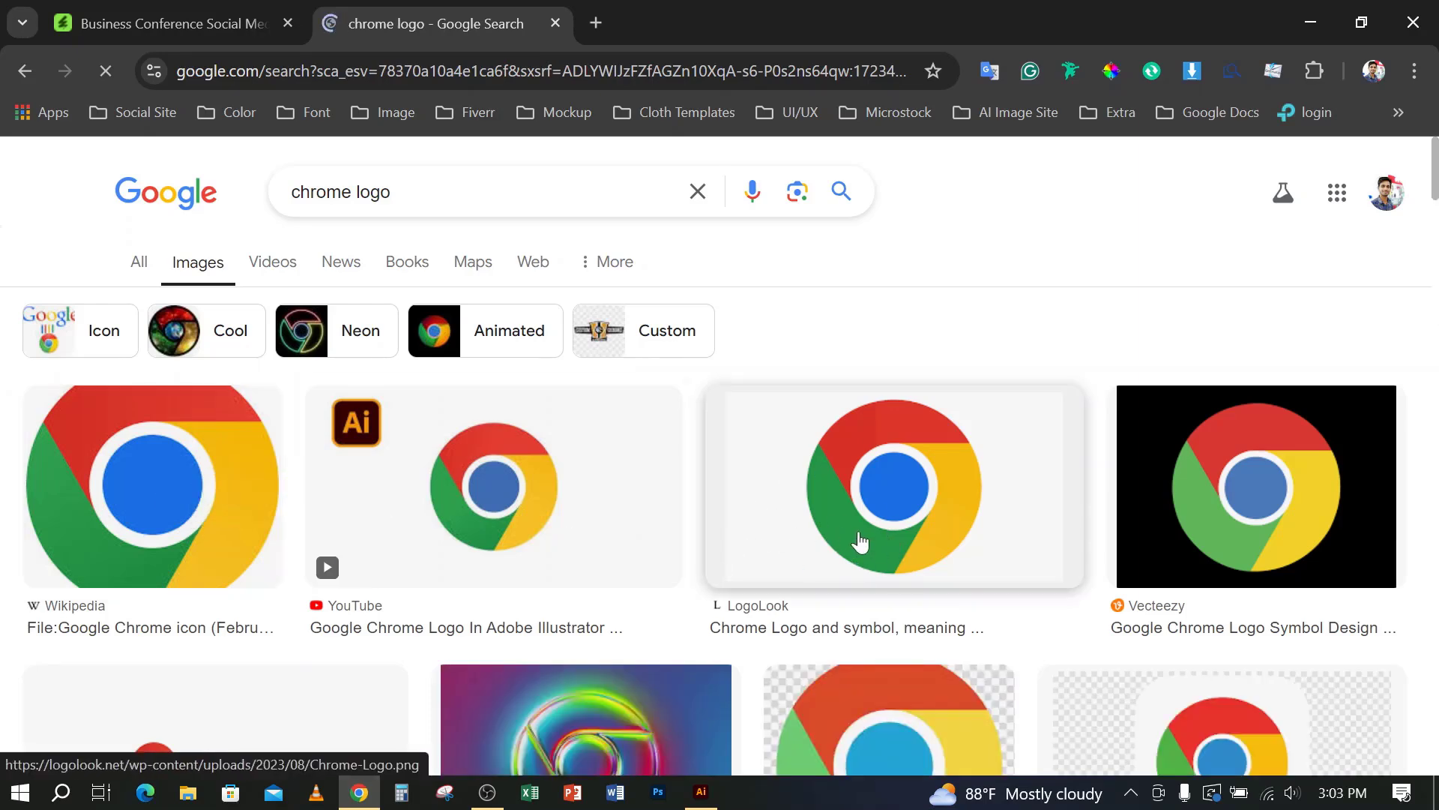
mouse_move(859, 532)
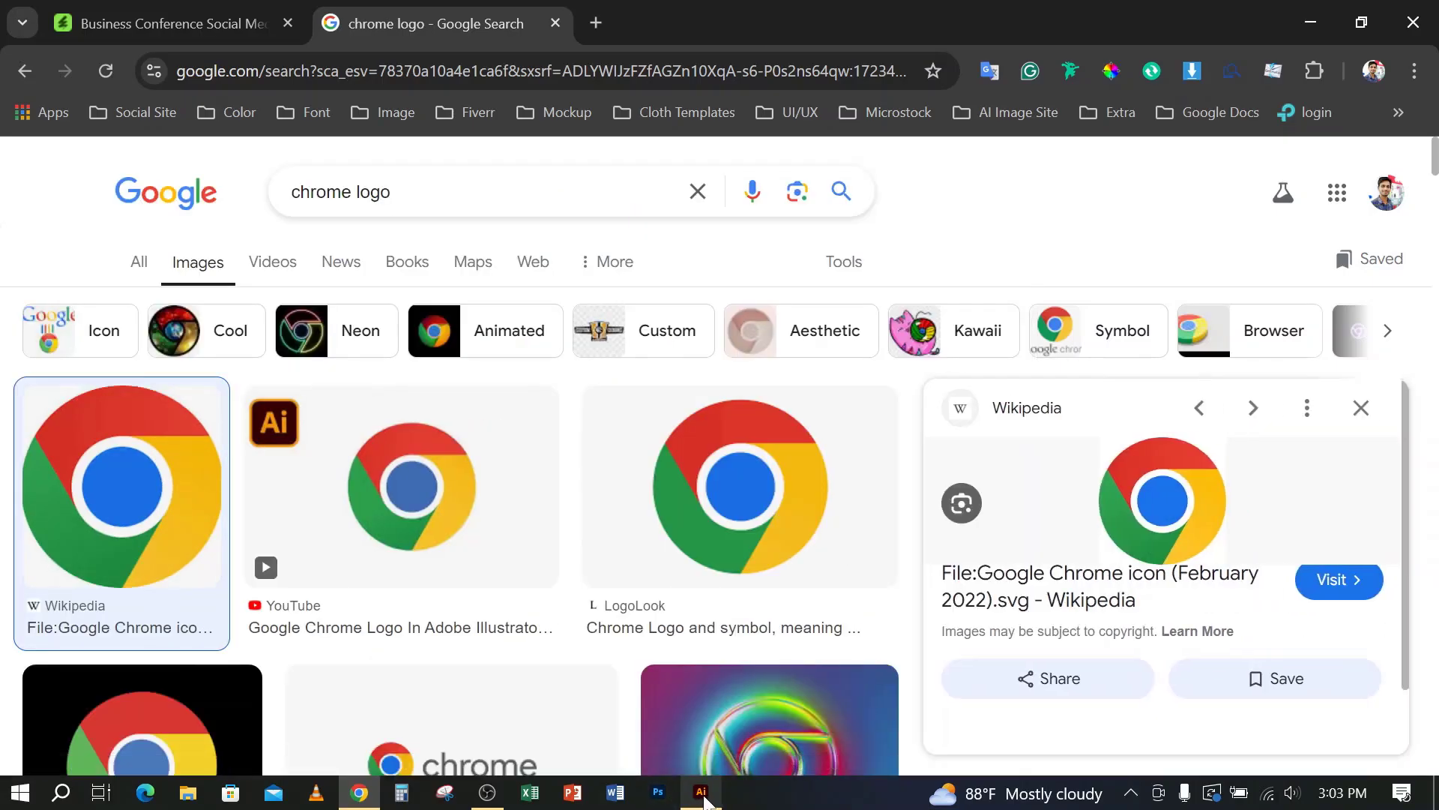
Step: Return to Illustrator, set the outlined circle's stroke to white, and deselect it
click(701, 792)
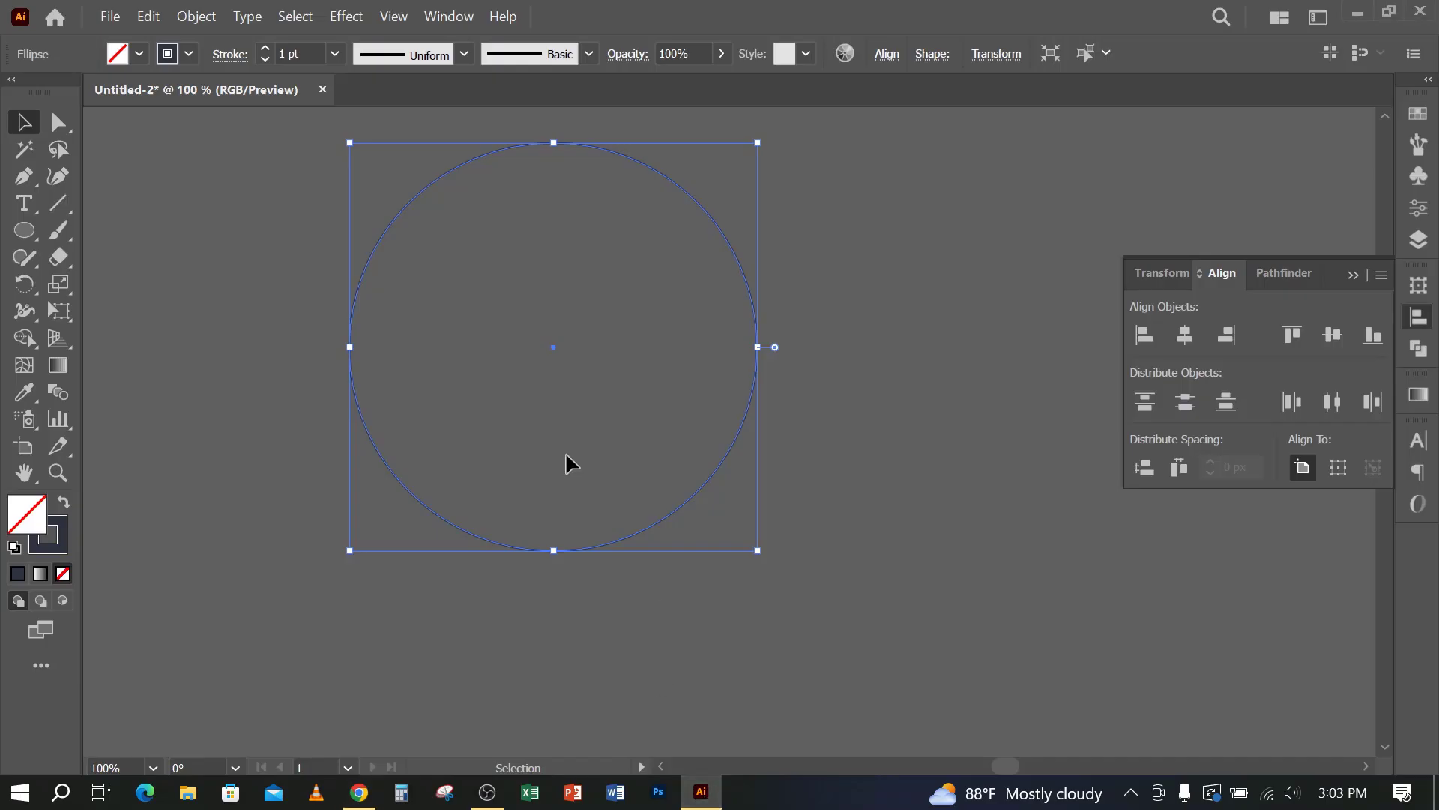
click(189, 53)
click(58, 112)
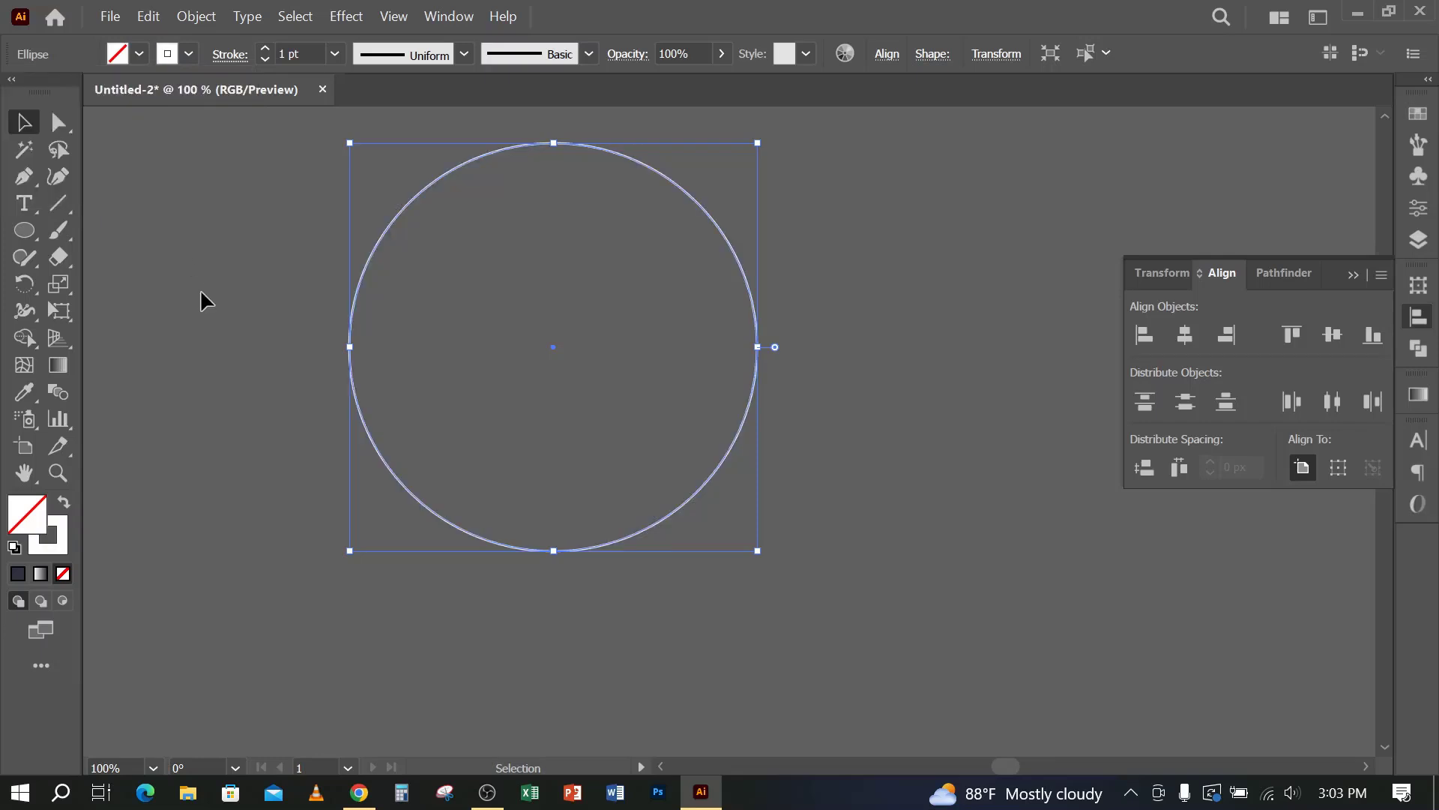
click(313, 197)
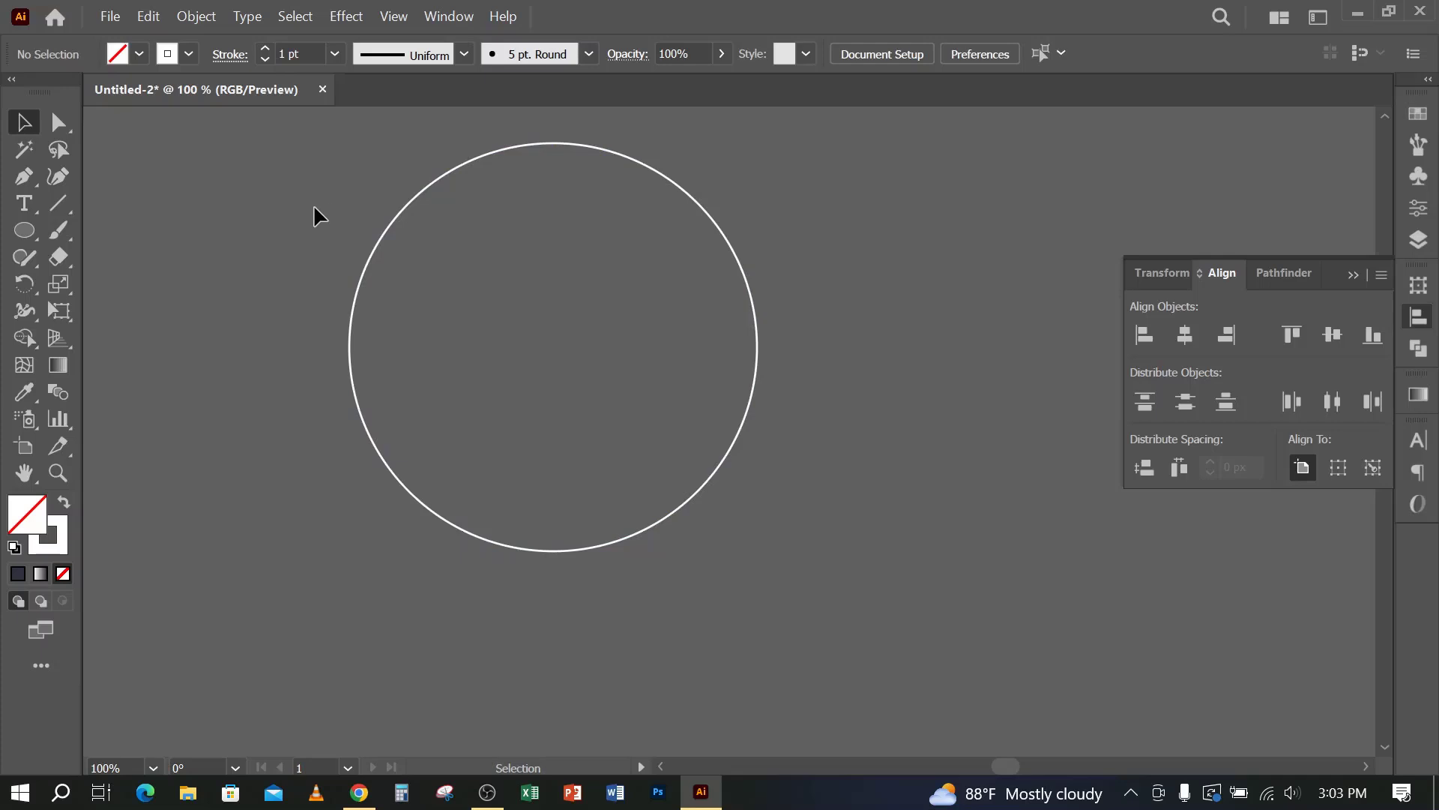
Step: Paste a copy of the white circle in front and shrink it about its centre to less than half its size
drag(414, 326, 415, 328)
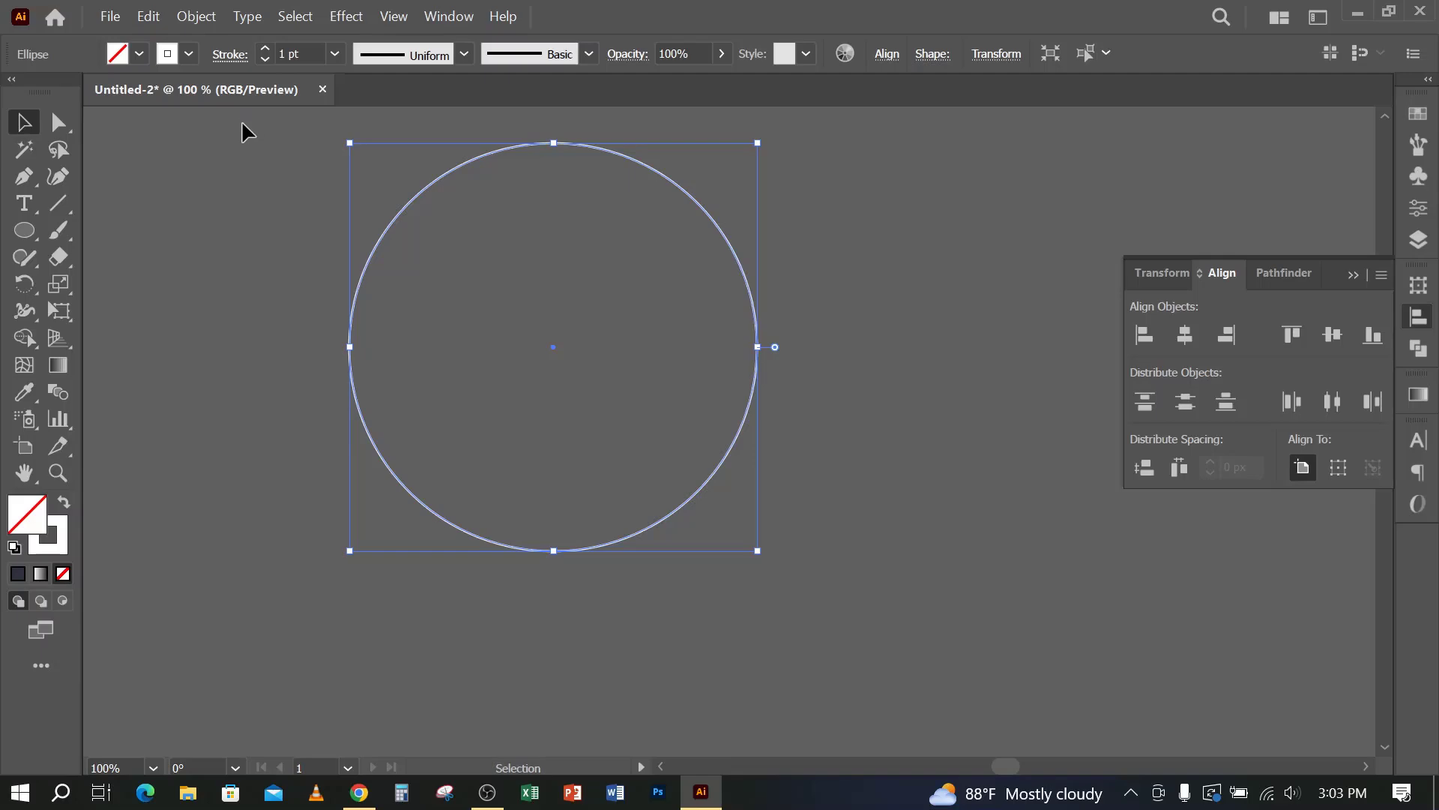
click(148, 16)
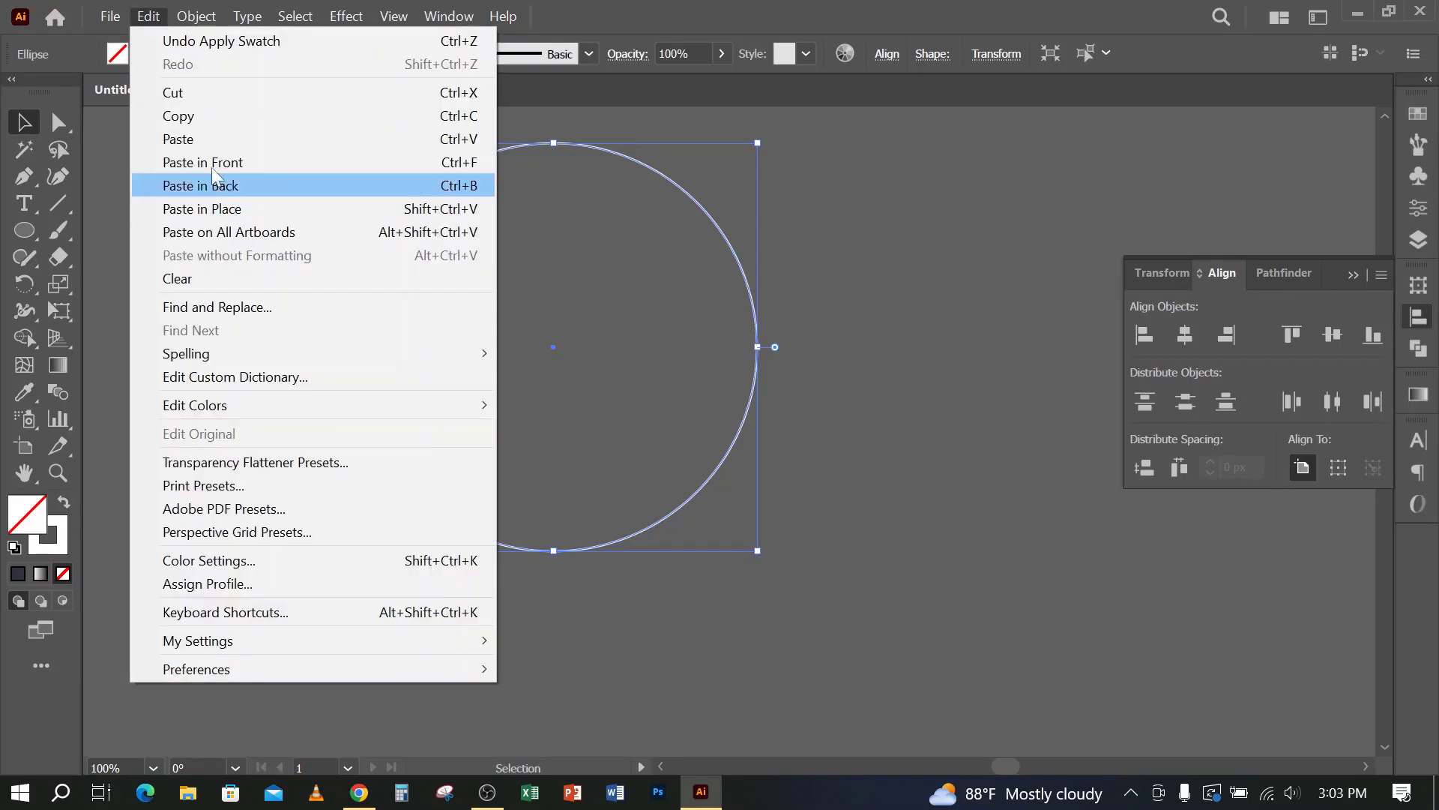
click(204, 120)
click(150, 19)
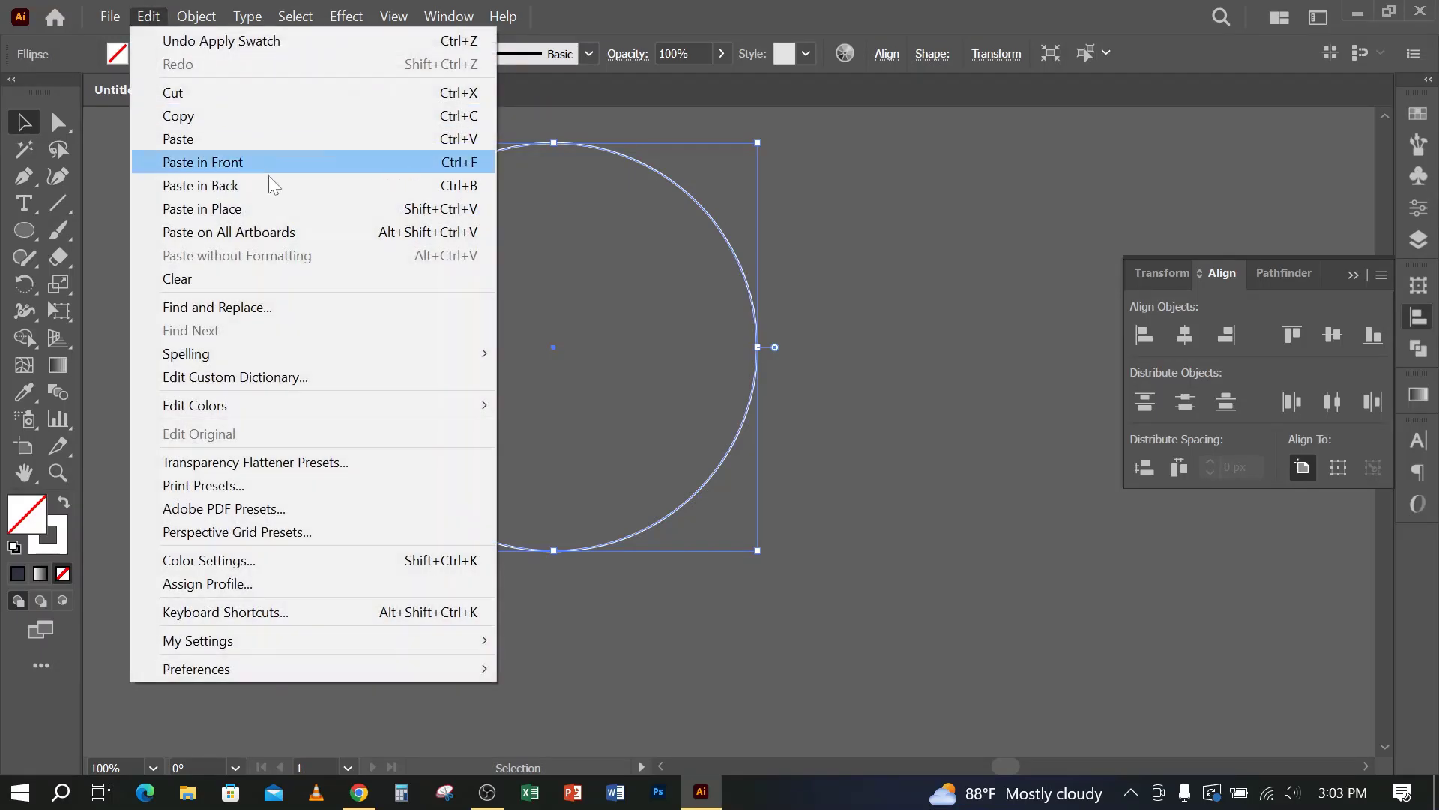
click(225, 163)
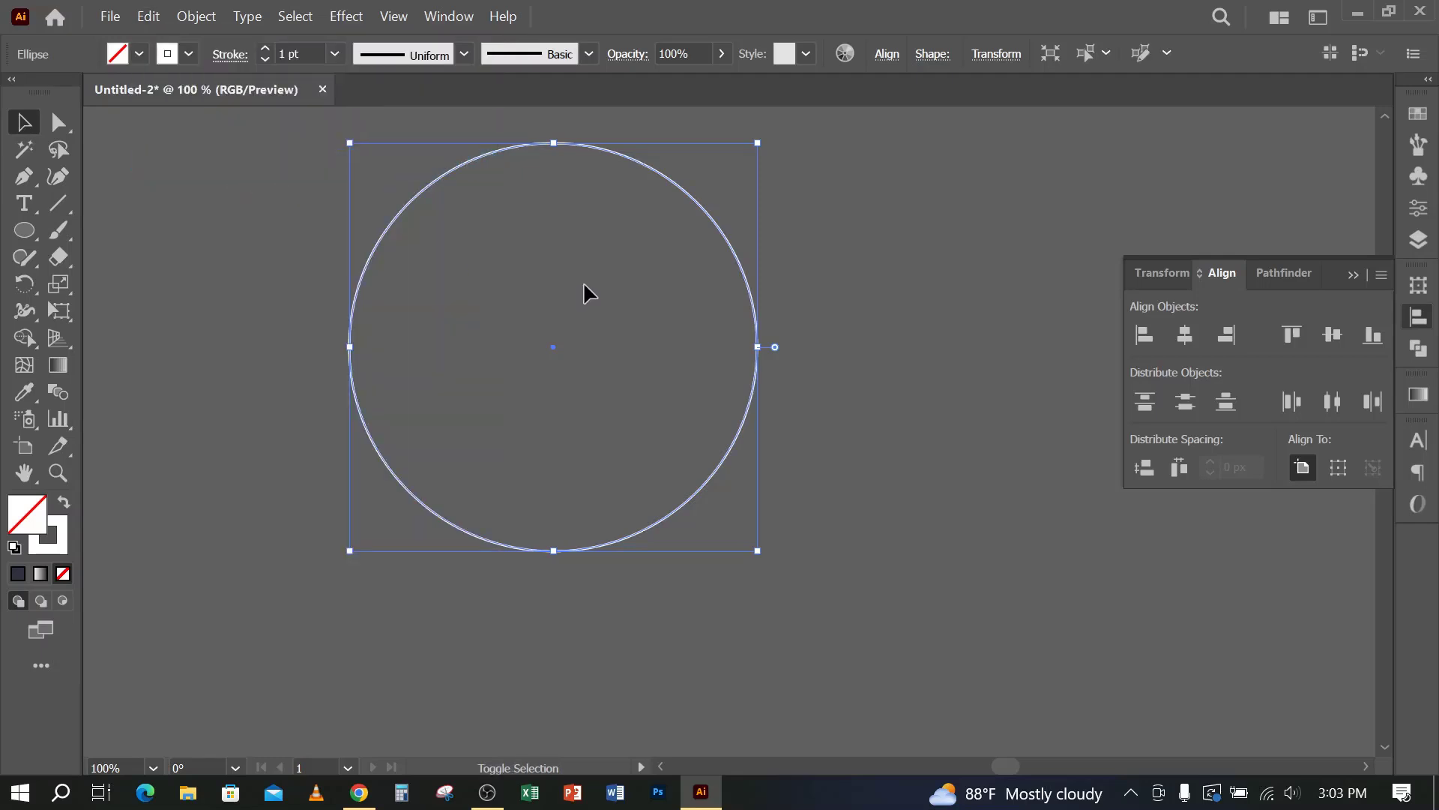
drag(553, 142, 553, 256)
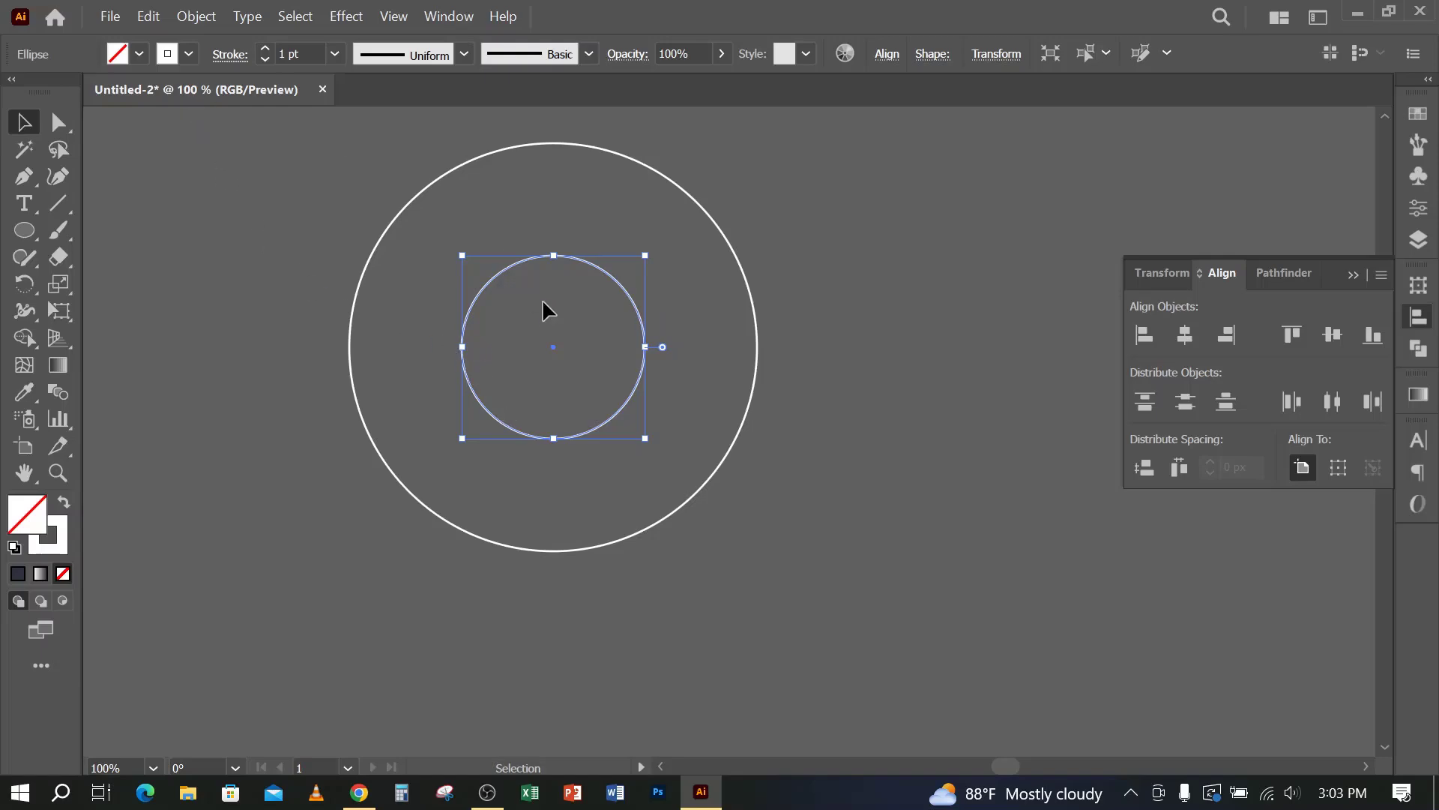
Step: Paste a copy of the smaller circle in back, shrink it slightly about its centre to form the innermost ring, and deselect everything
click(197, 16)
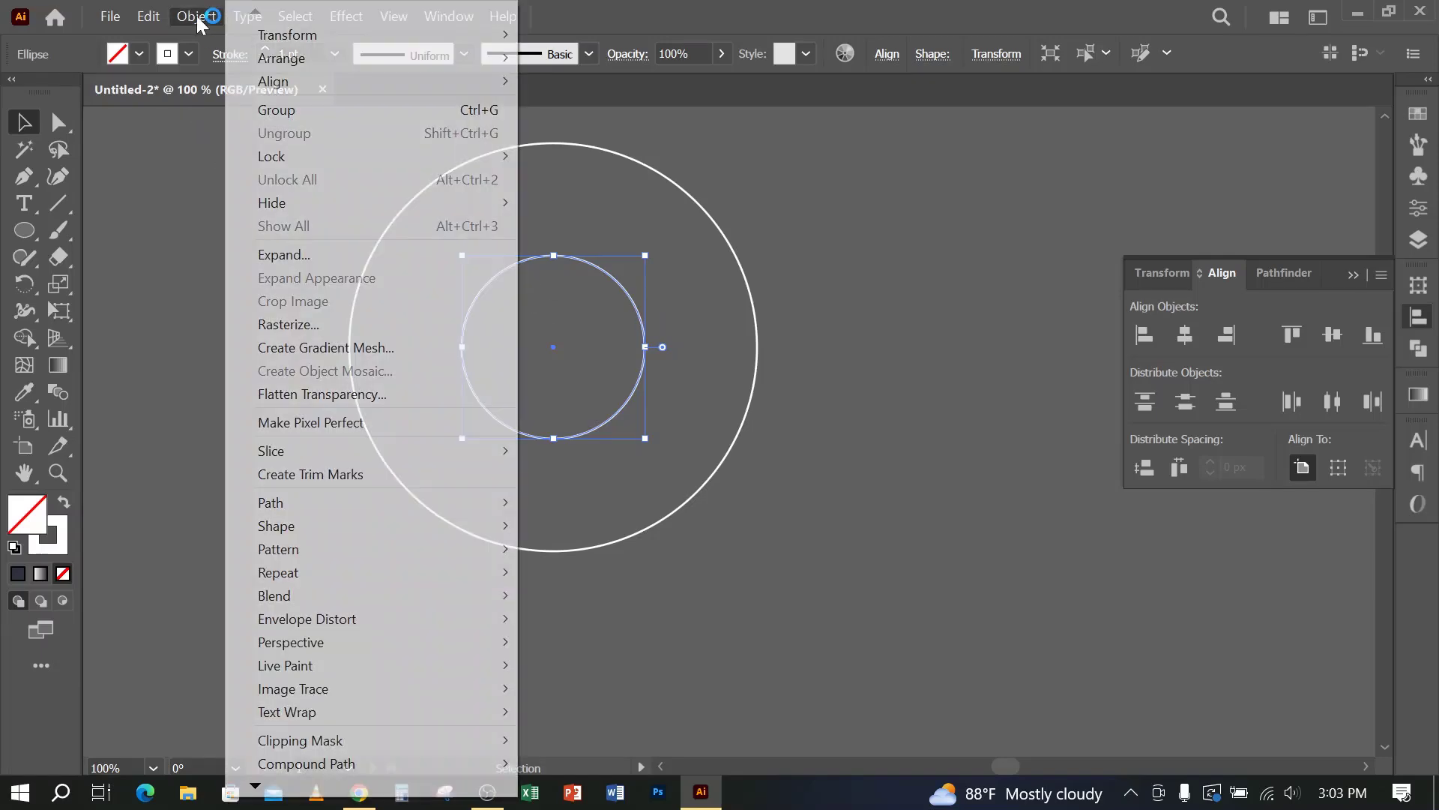
click(148, 16)
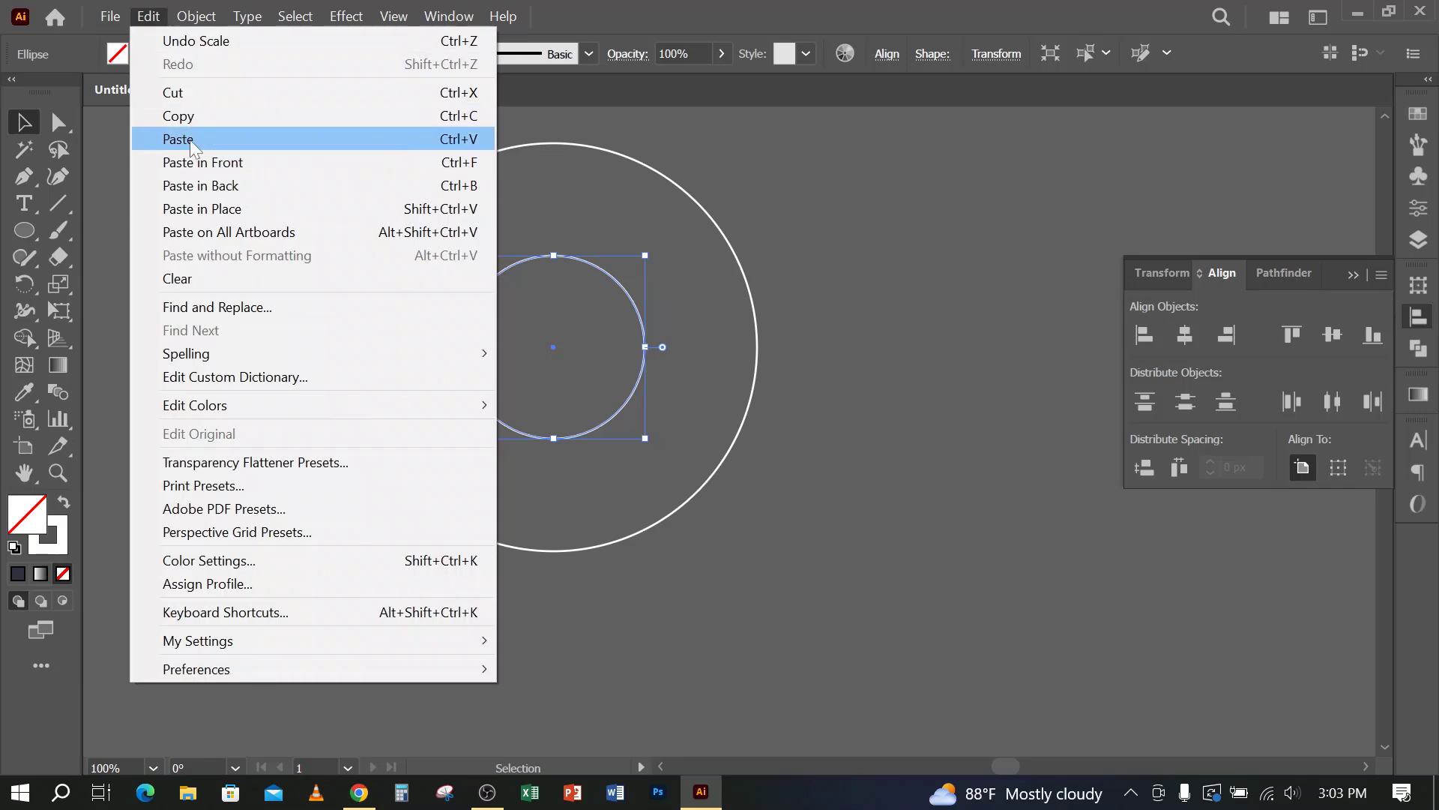
click(205, 118)
click(150, 18)
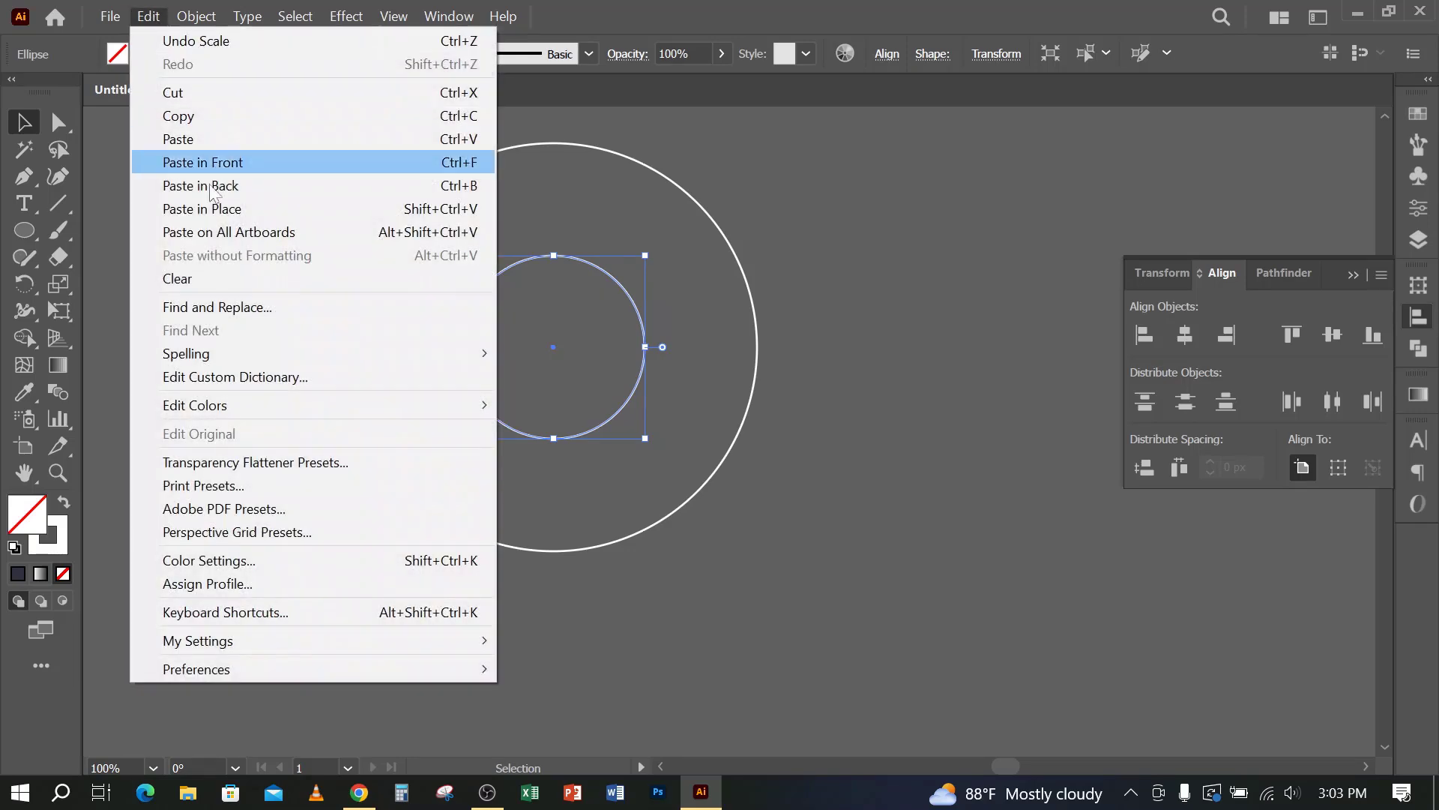
click(233, 192)
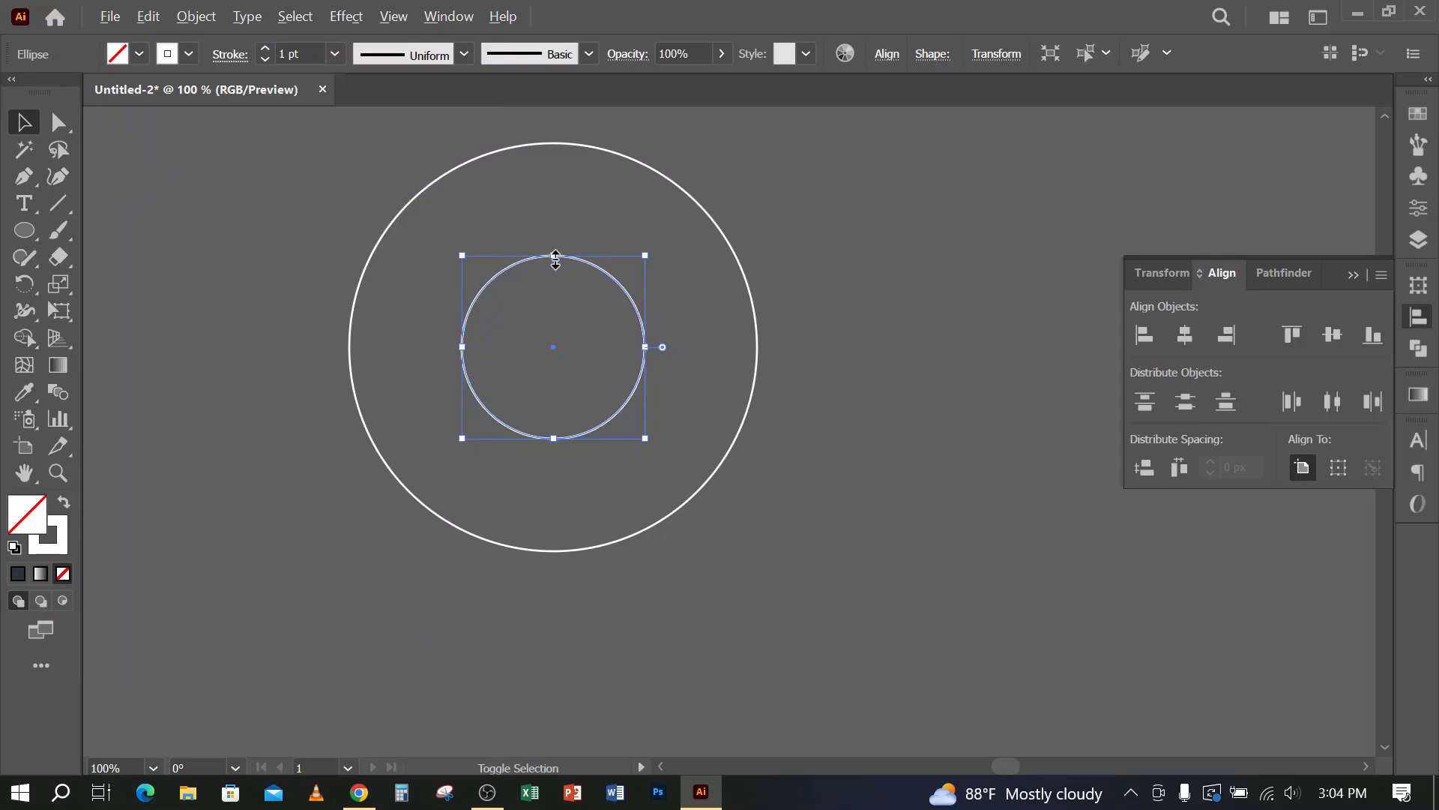
drag(553, 256, 553, 282)
key(ctrl+a)
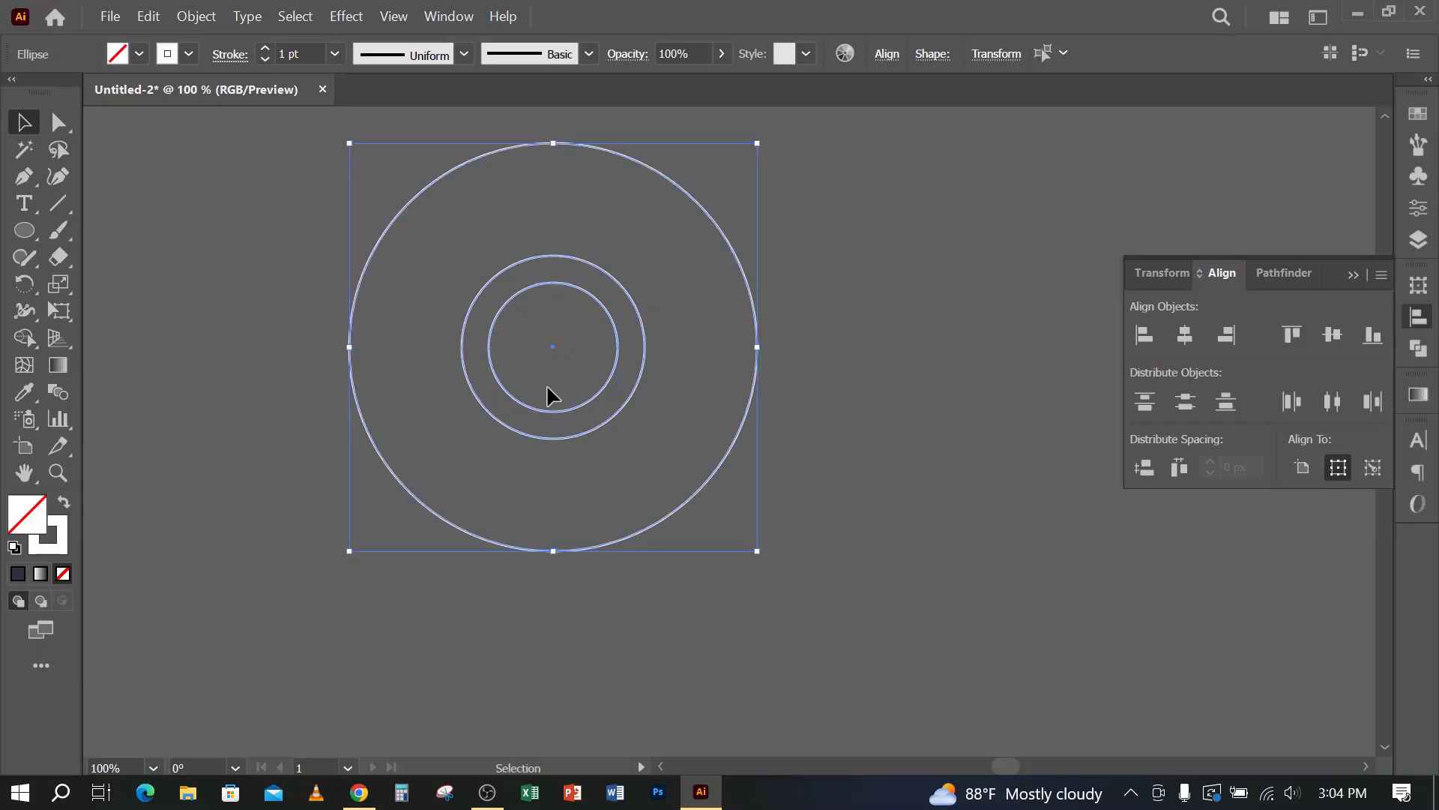
click(684, 611)
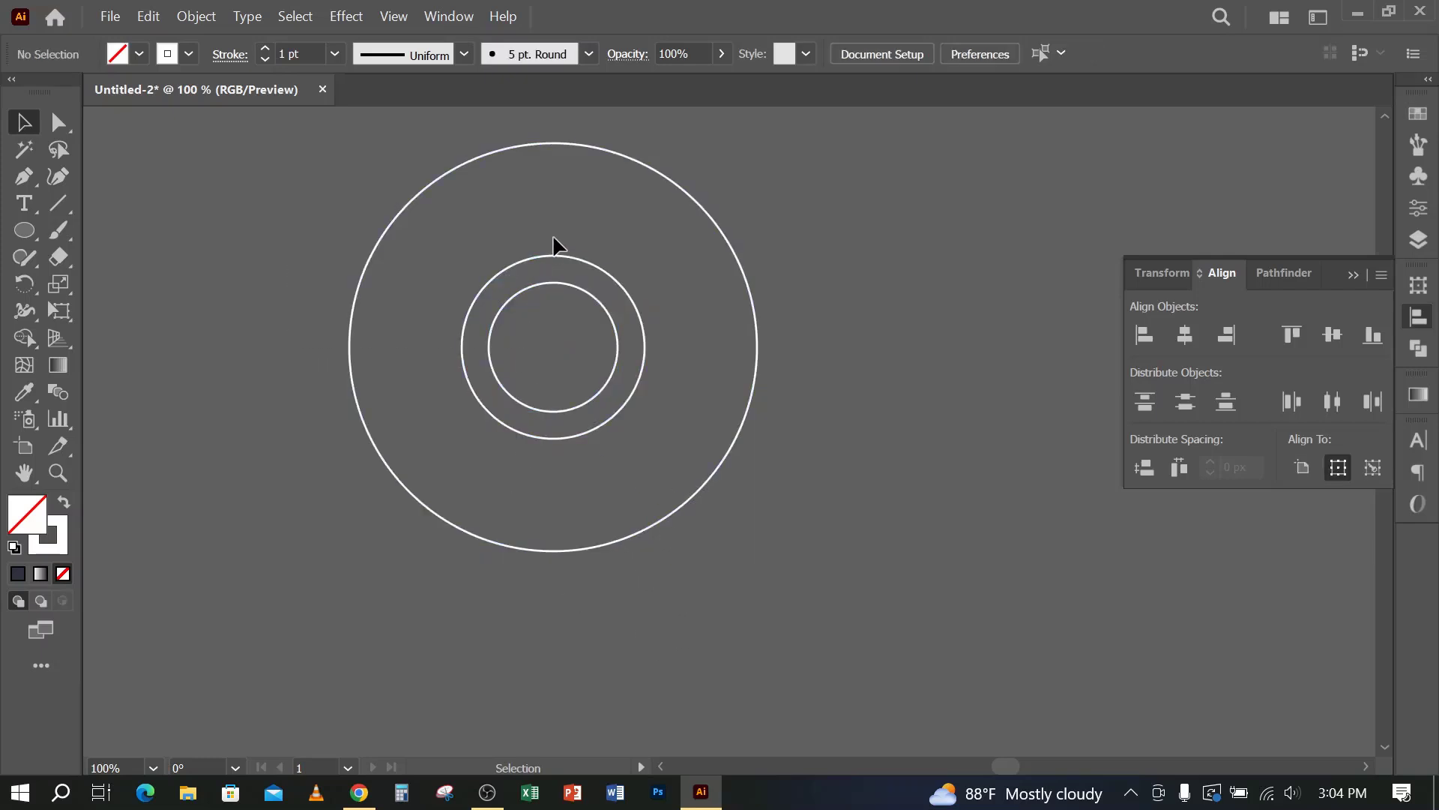
Step: Show the rulers and place a vertical and a horizontal guide through the centre of the concentric circles
click(61, 198)
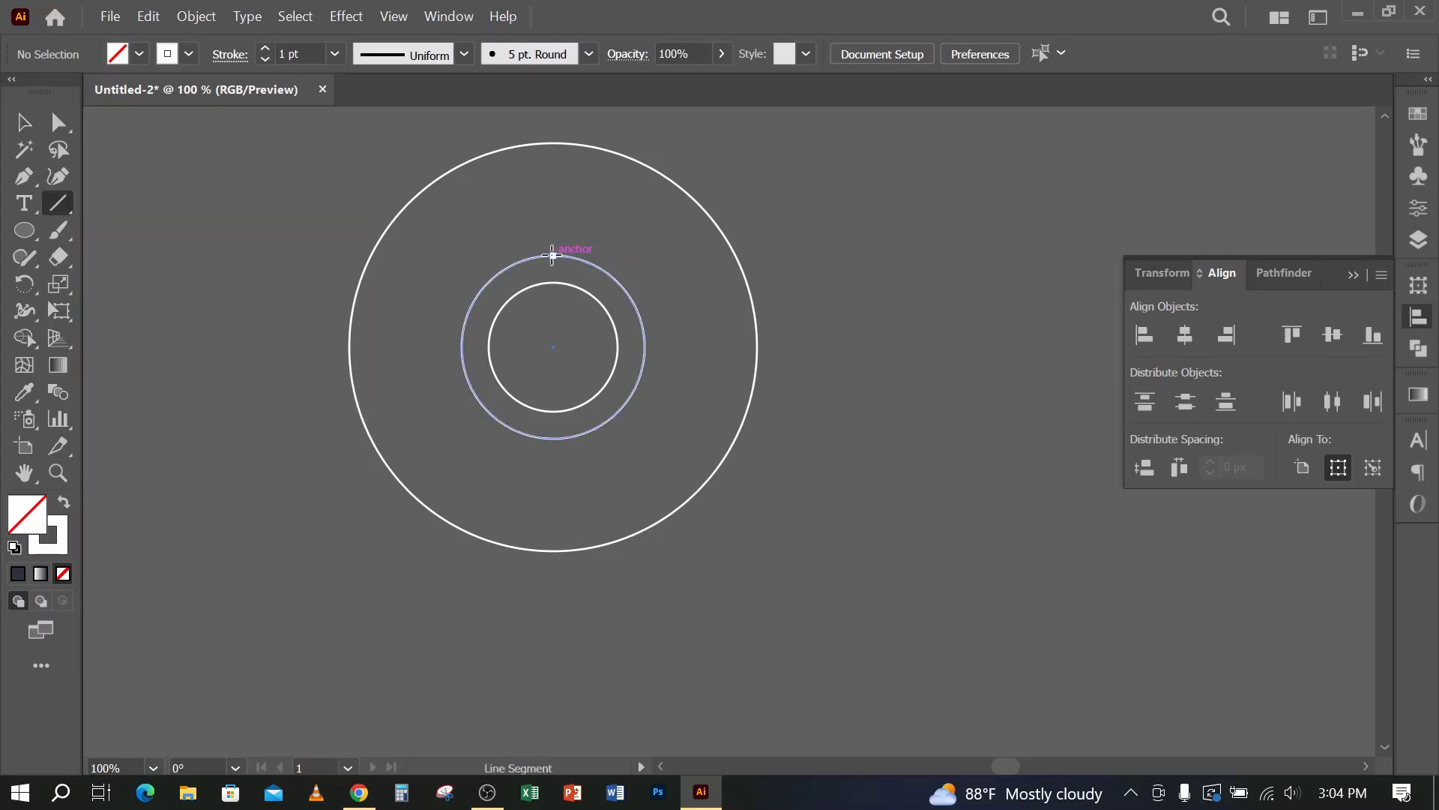
click(34, 135)
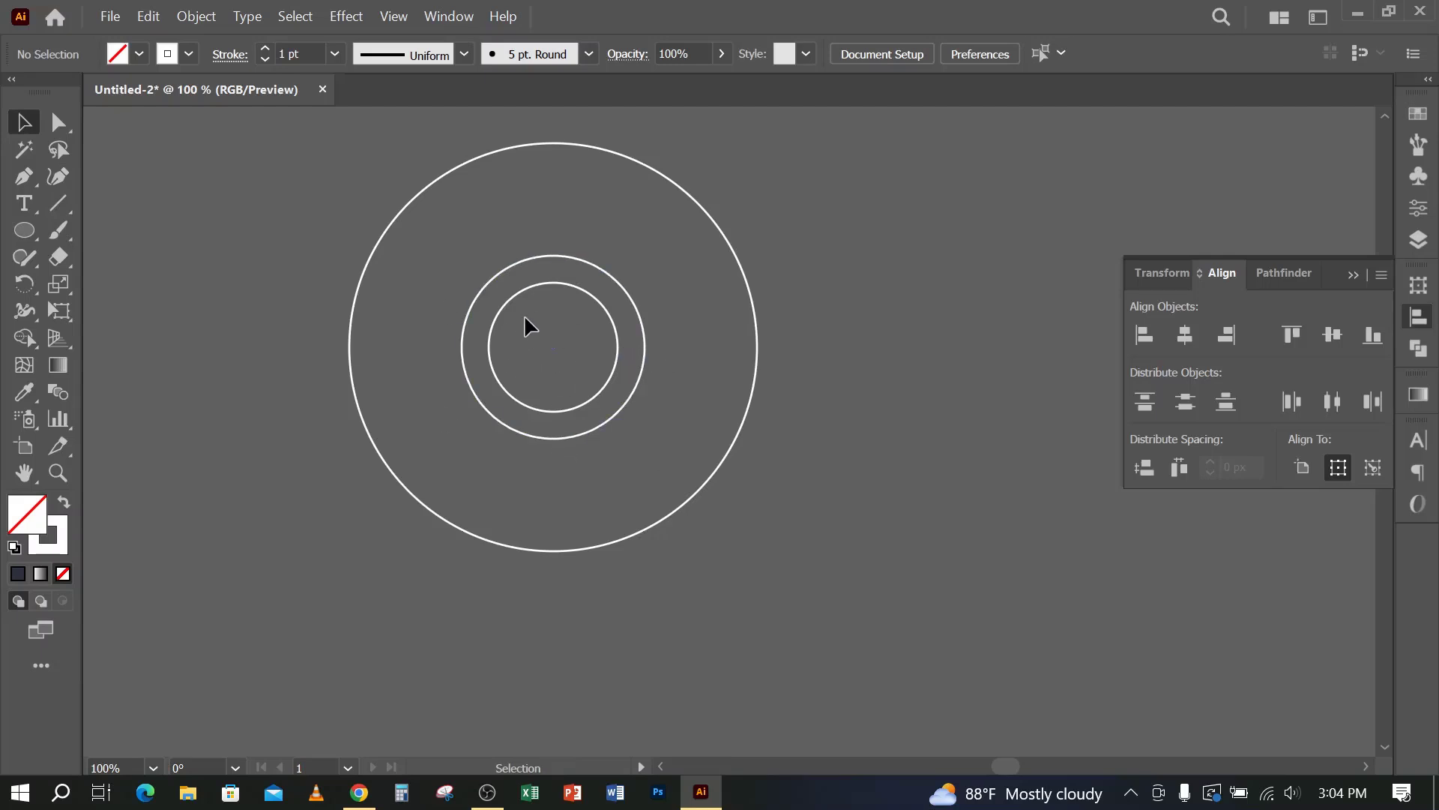
key(ctrl)
key(ctrl+r)
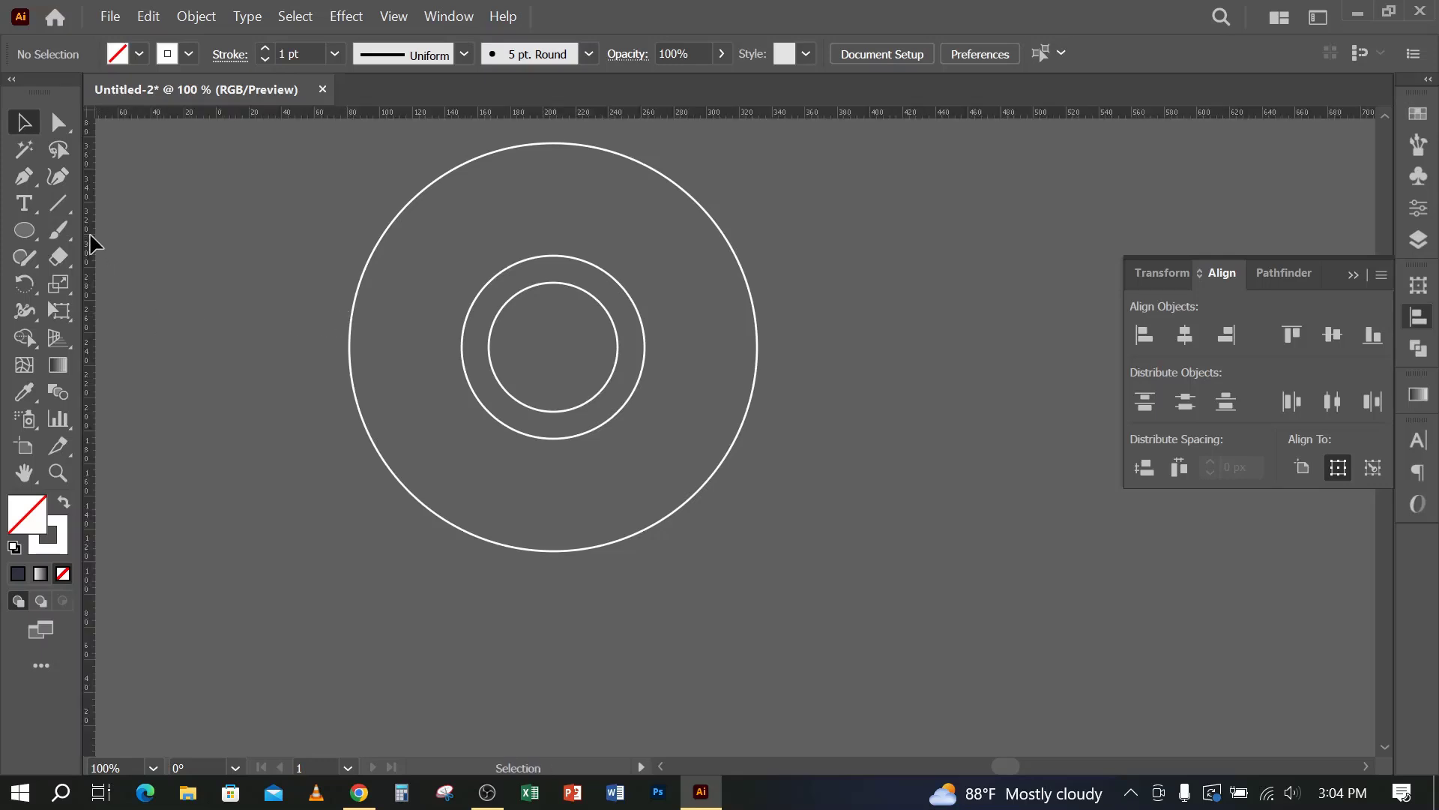
drag(90, 234, 552, 402)
drag(308, 112, 311, 349)
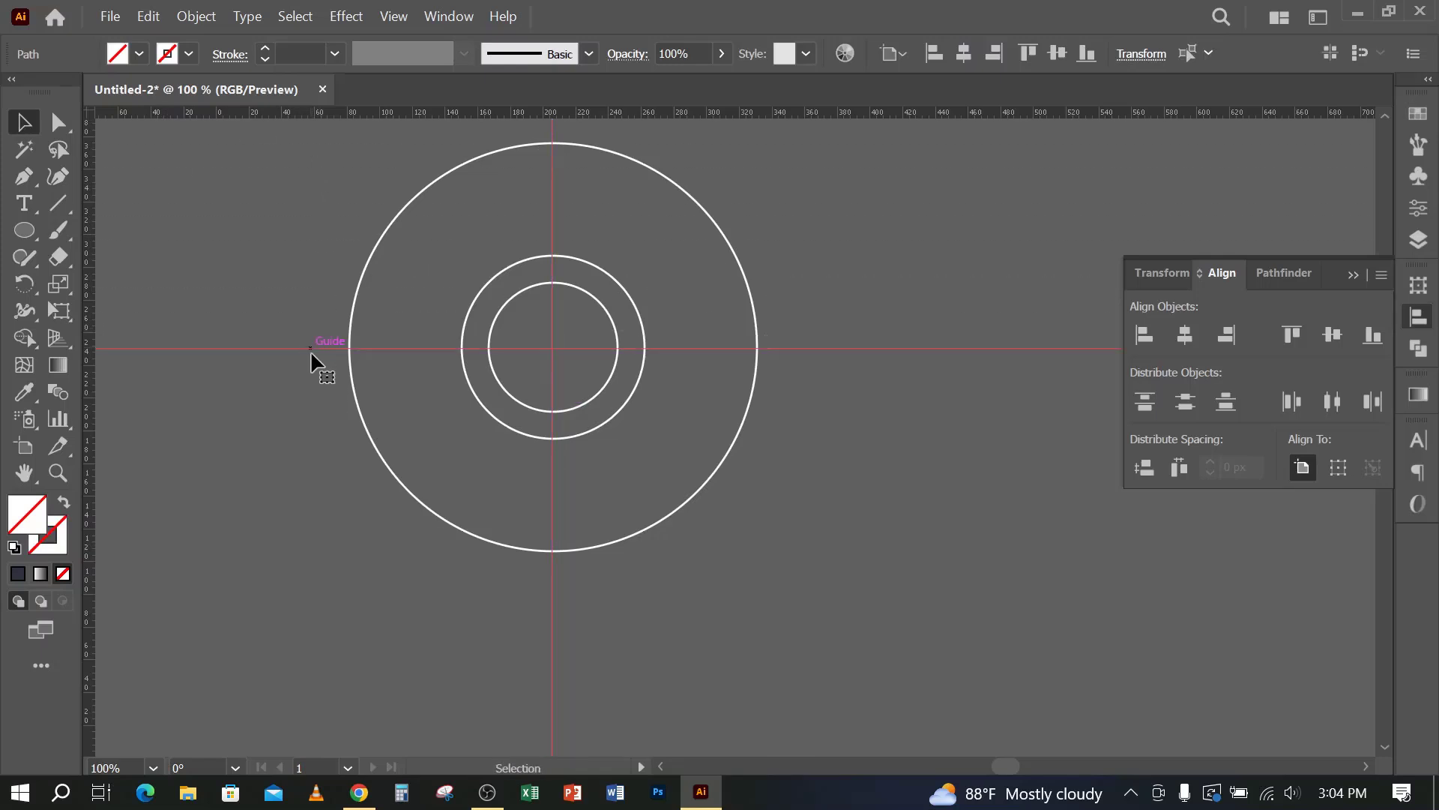
Step: Select the outer circle with the vertical guide and examine closely how the guides' crossing lines up with the circle's centre point
scroll(659, 248, up, 3)
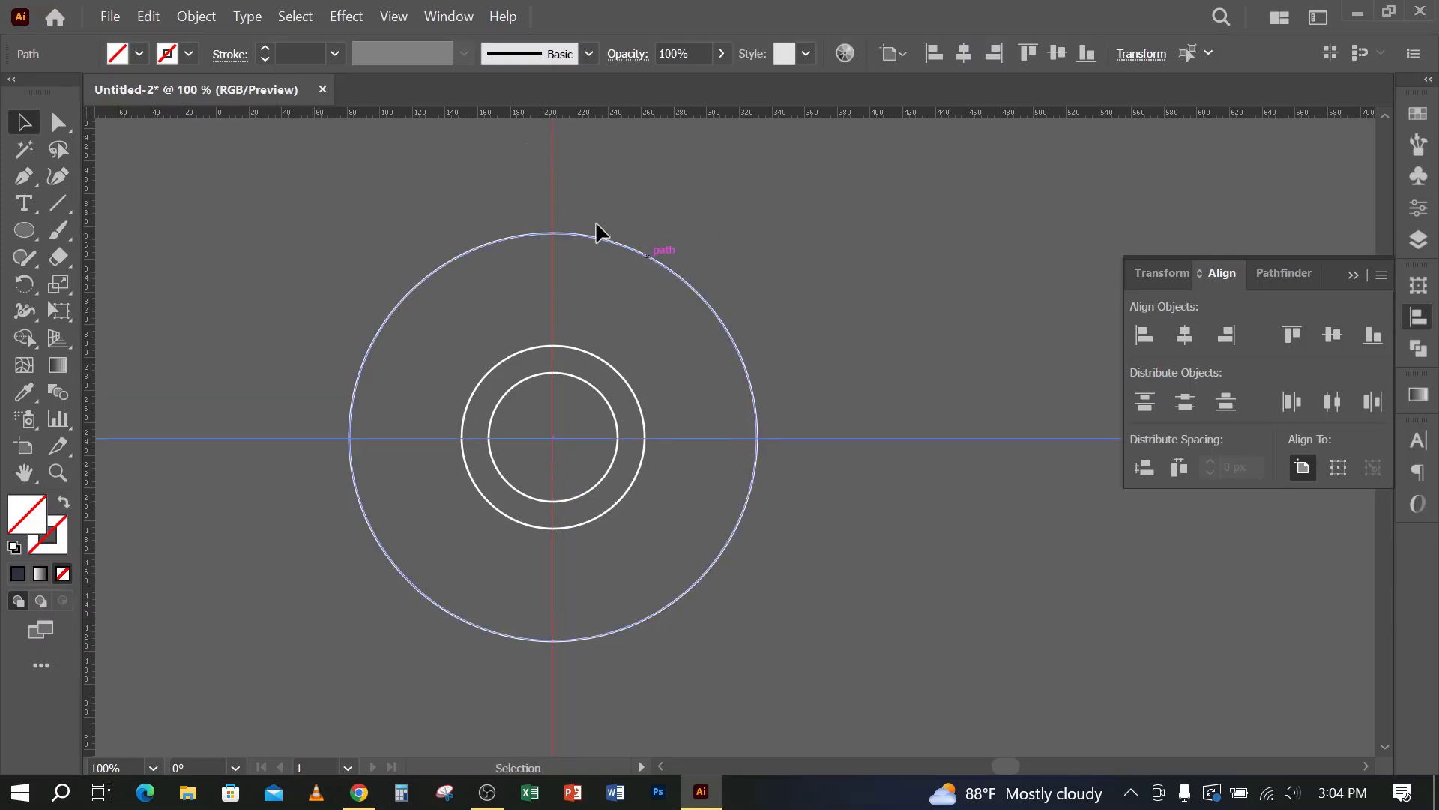
right_click(550, 149)
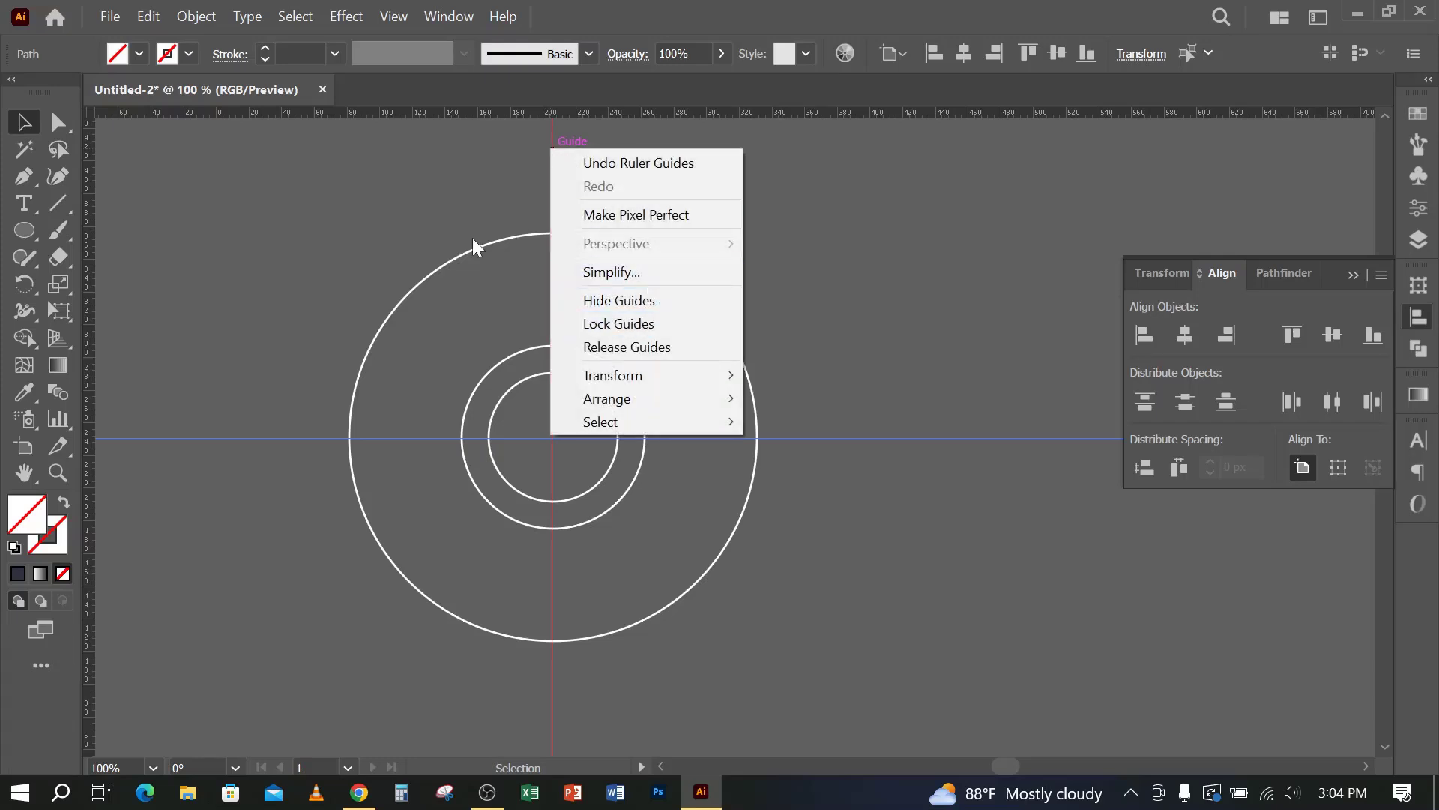
click(541, 179)
click(570, 264)
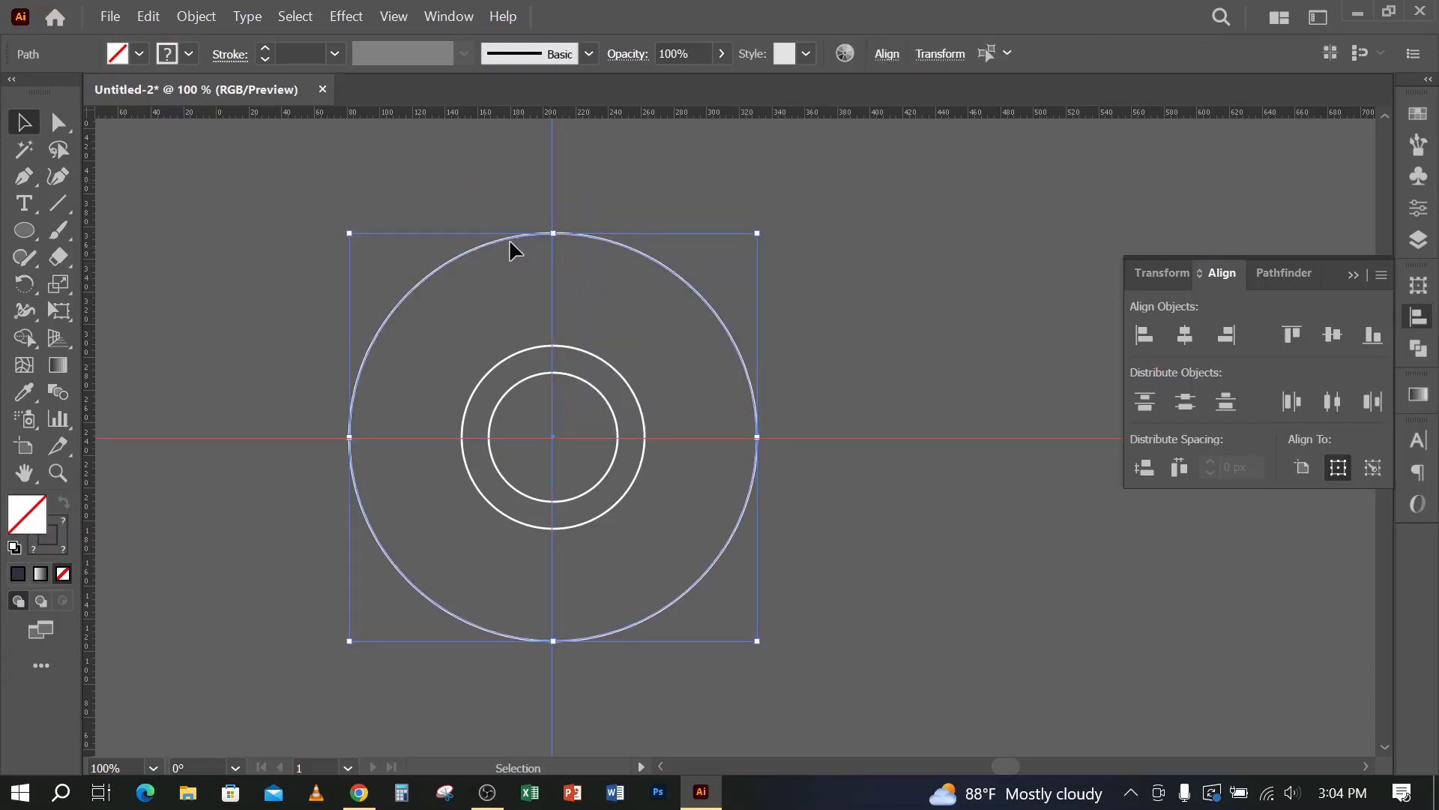
click(505, 186)
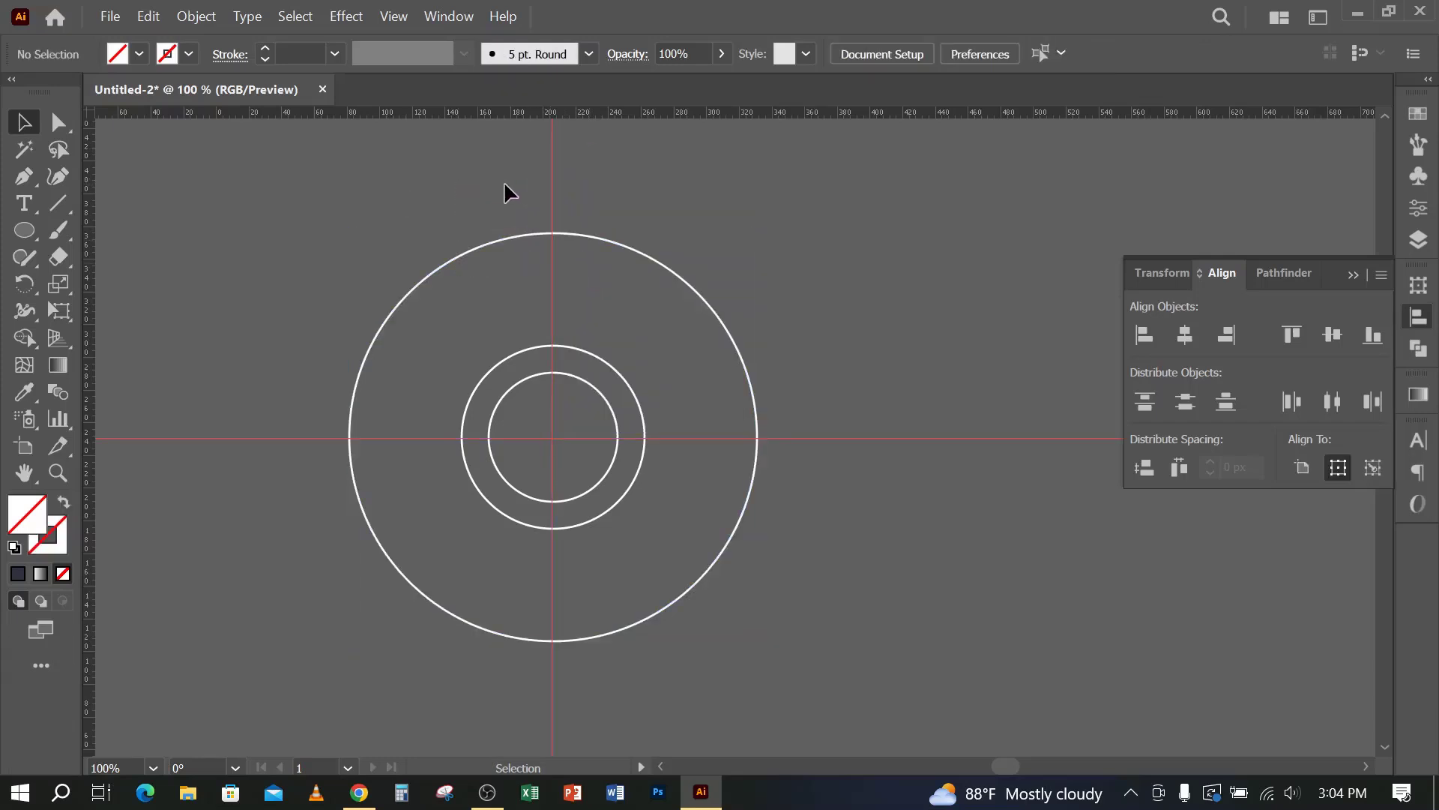
click(577, 258)
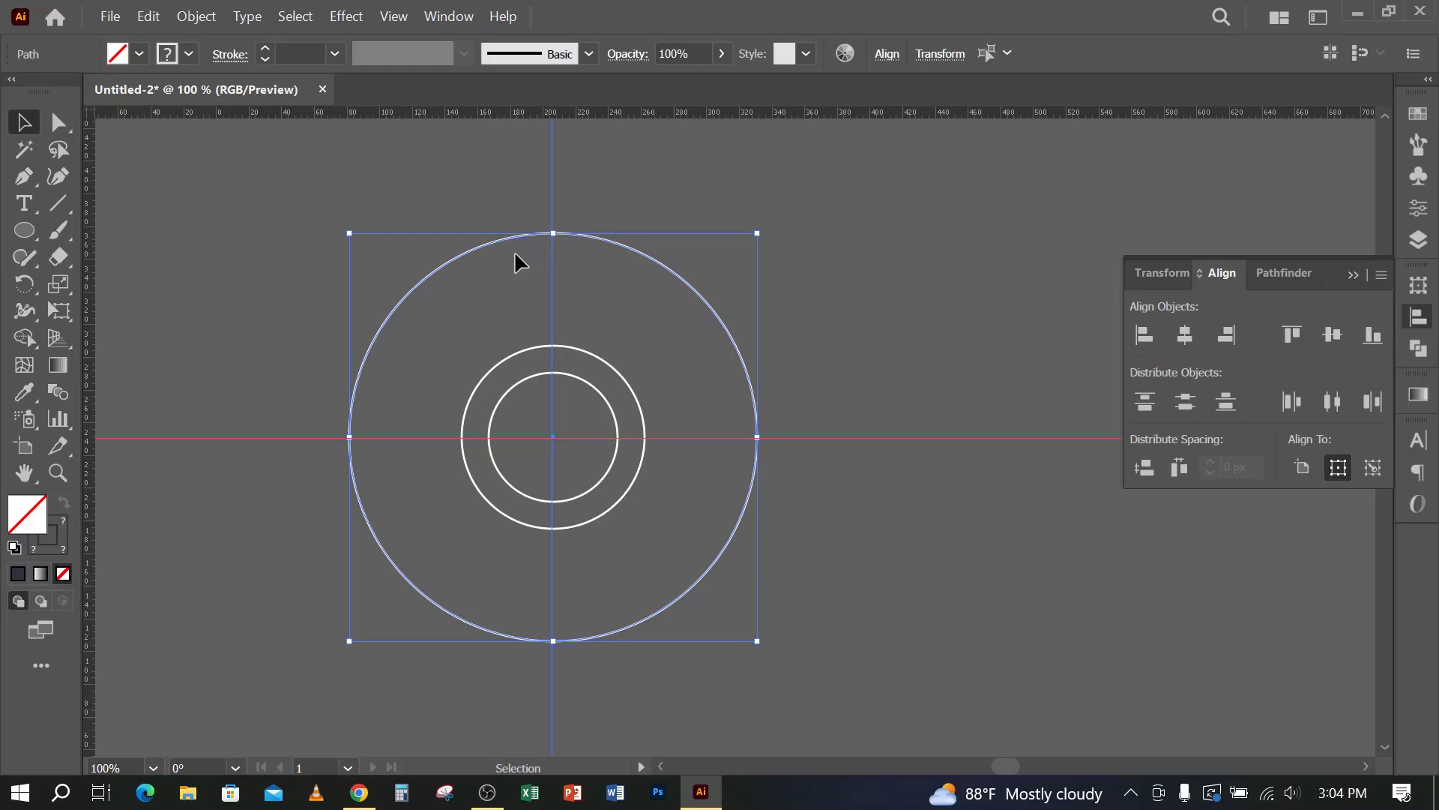
scroll(523, 412, up, 10)
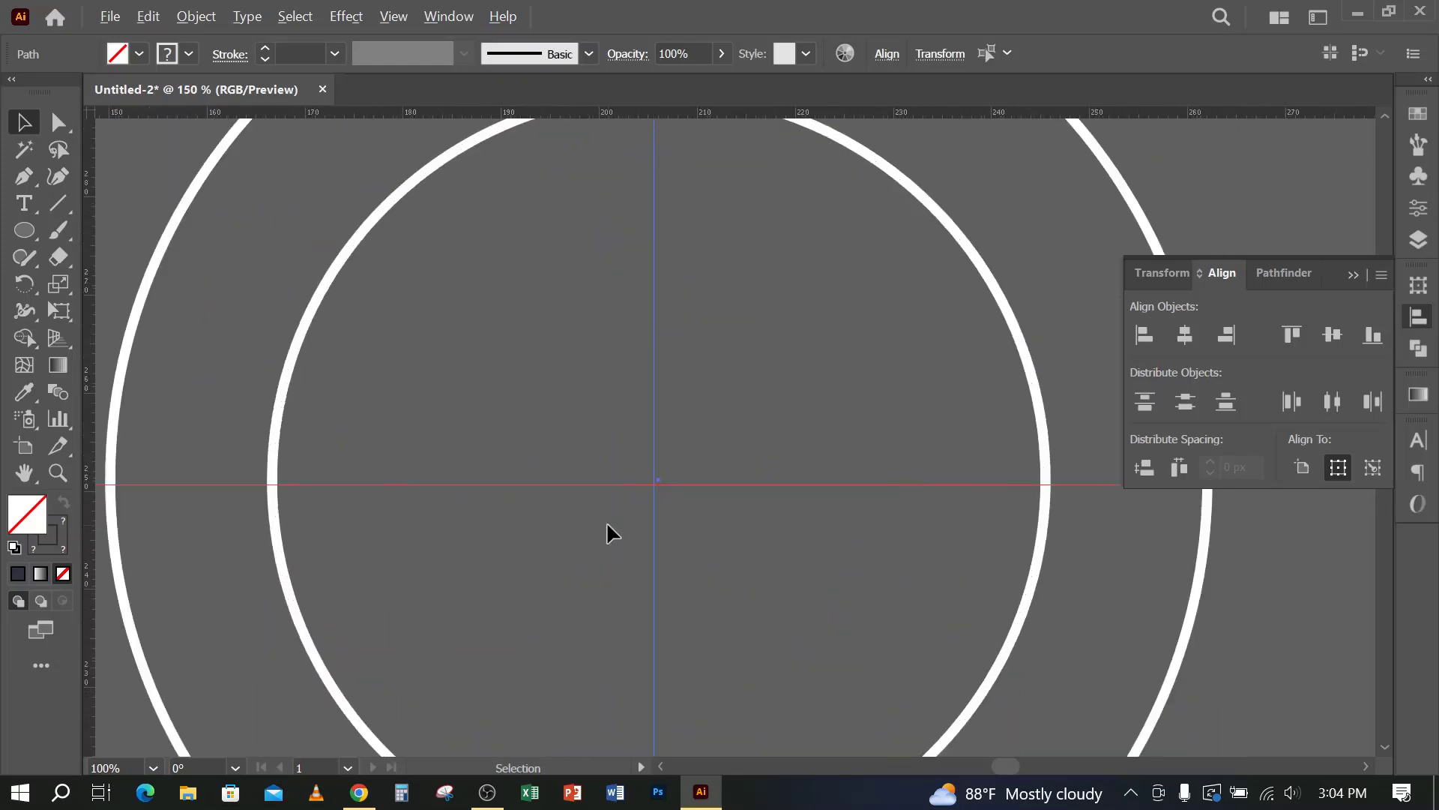
scroll(712, 469, up, 5)
scroll(641, 424, up, 6)
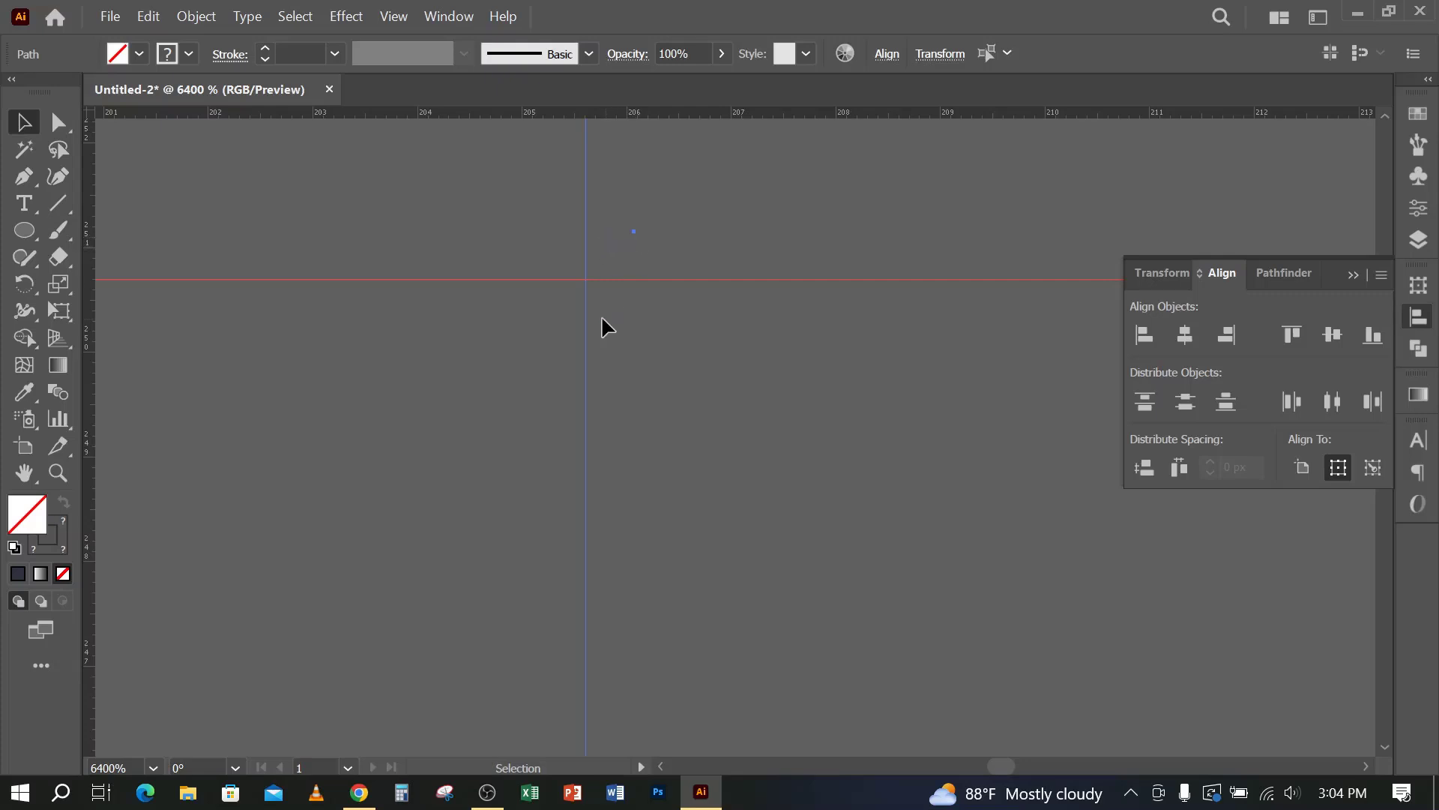
scroll(585, 323, down, 4)
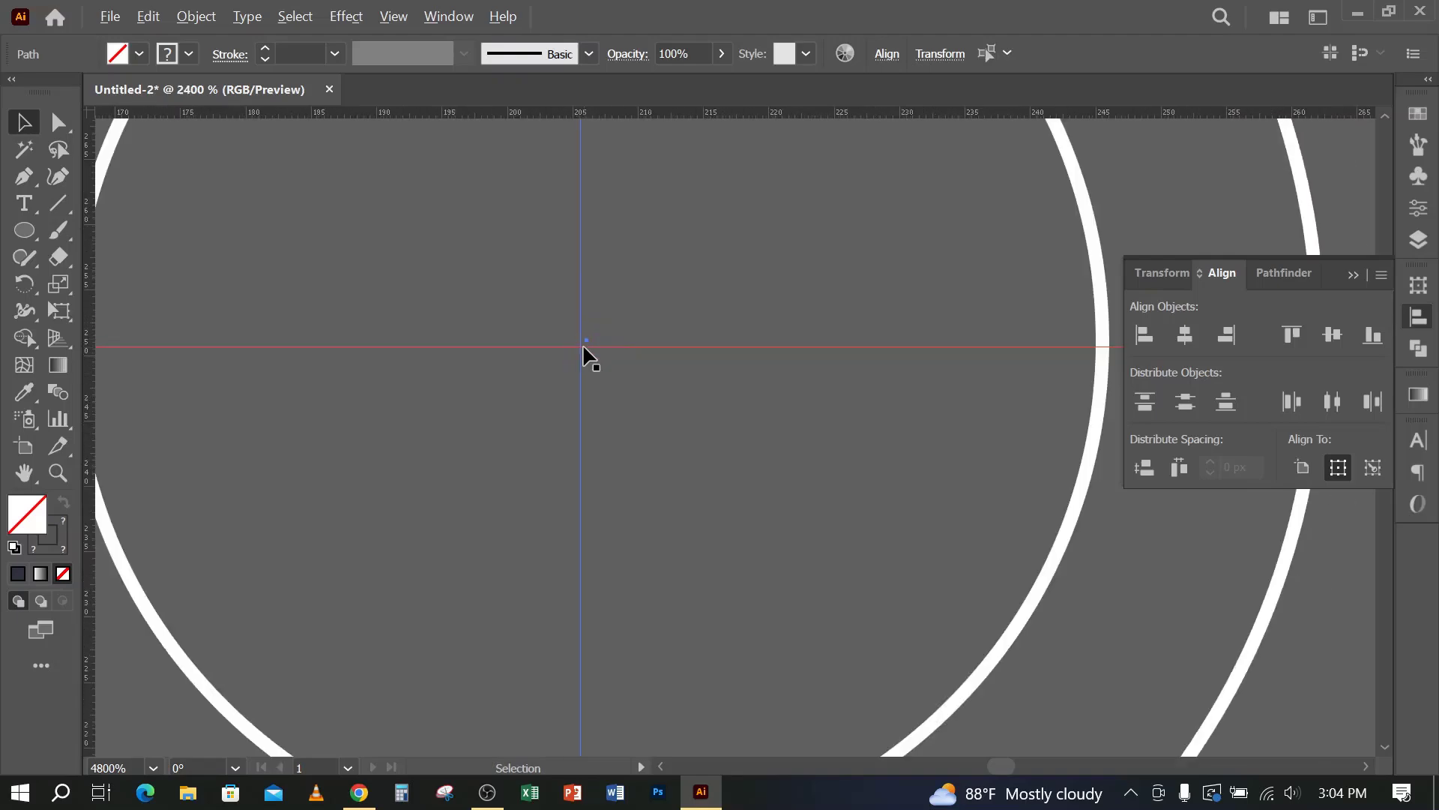
scroll(583, 347, down, 10)
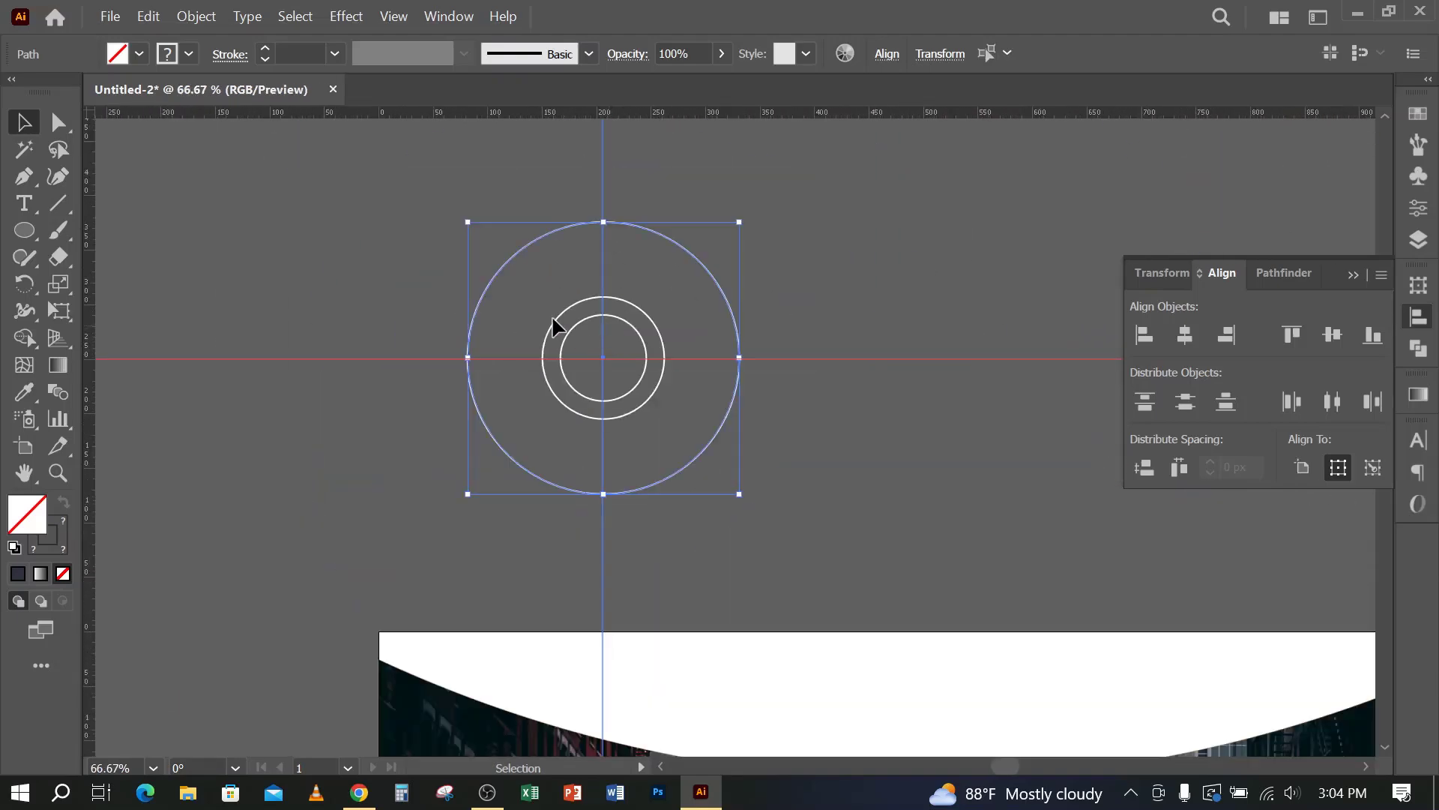
click(518, 206)
scroll(573, 177, up, 3)
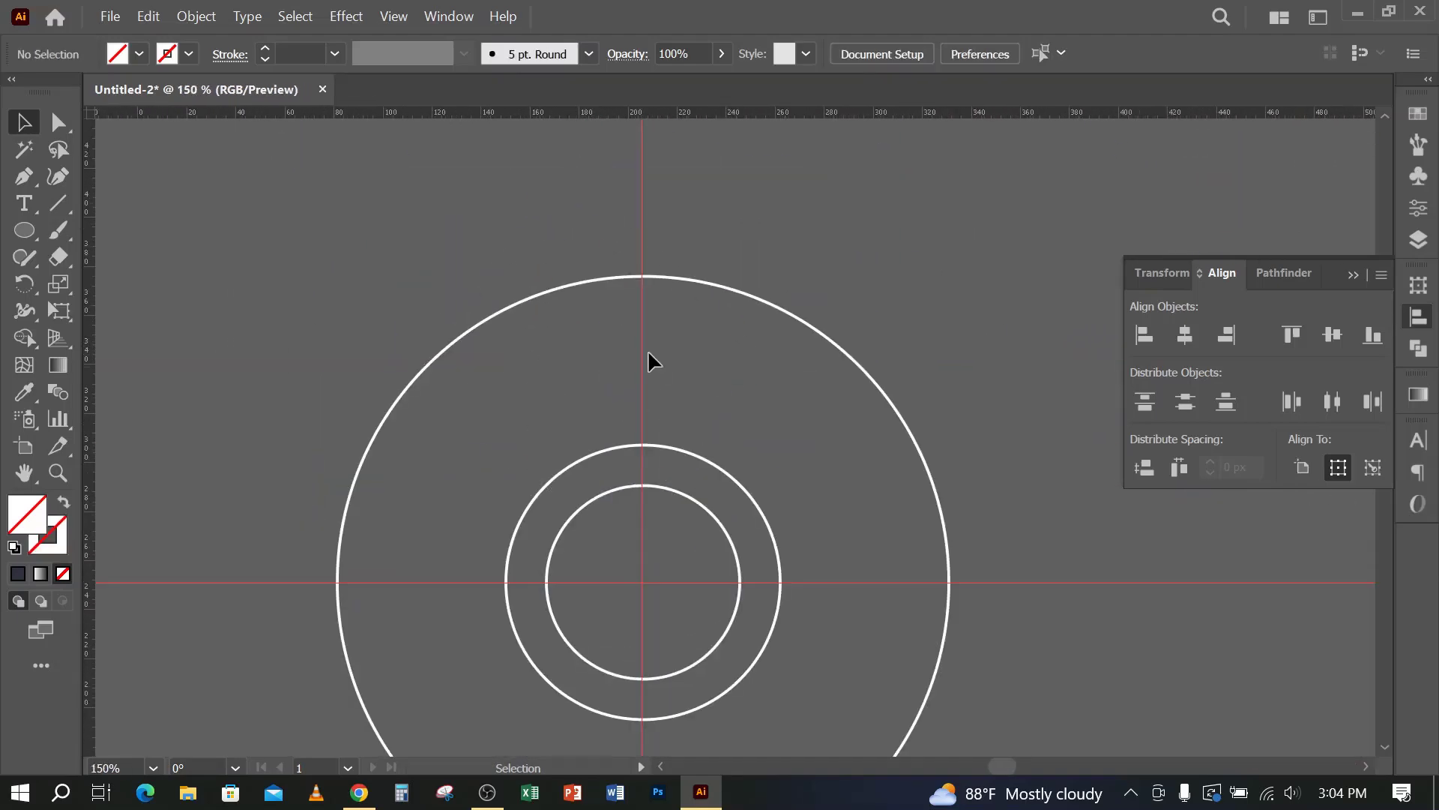
Step: Align the vertical guide horizontally and the horizontal guide vertically to the centre of the outer circle as key object, and deselect
drag(531, 223, 716, 316)
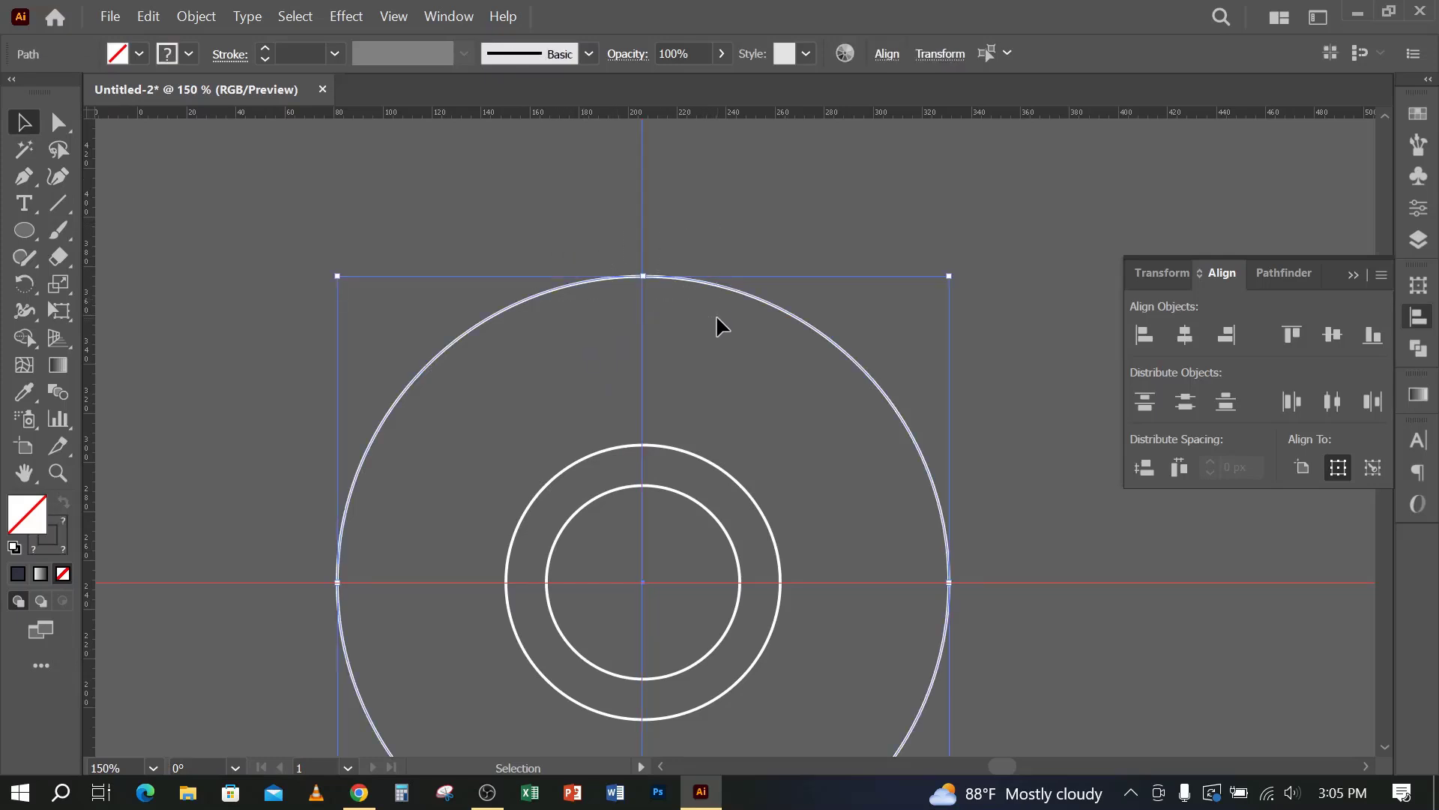
click(604, 278)
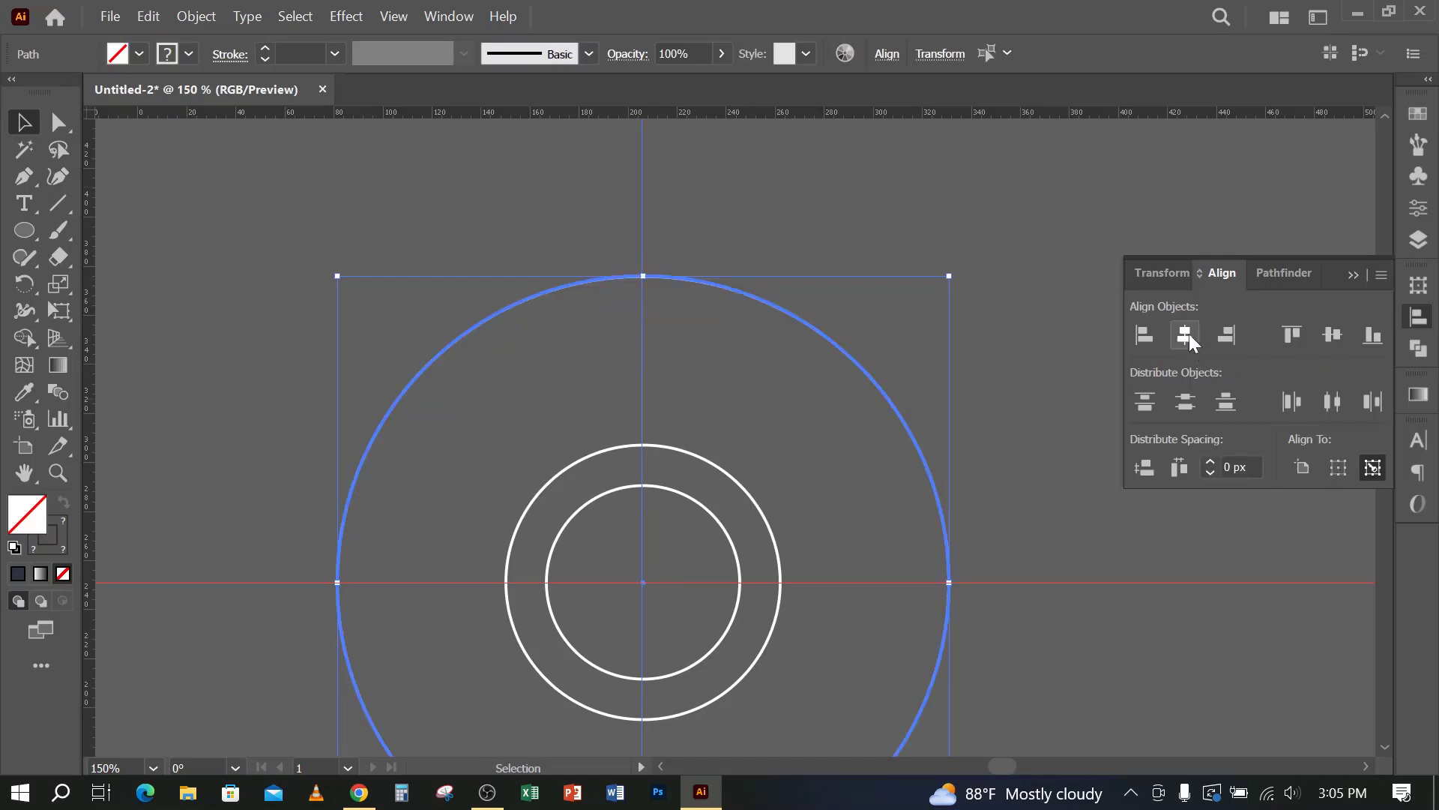
scroll(946, 433, down, 1)
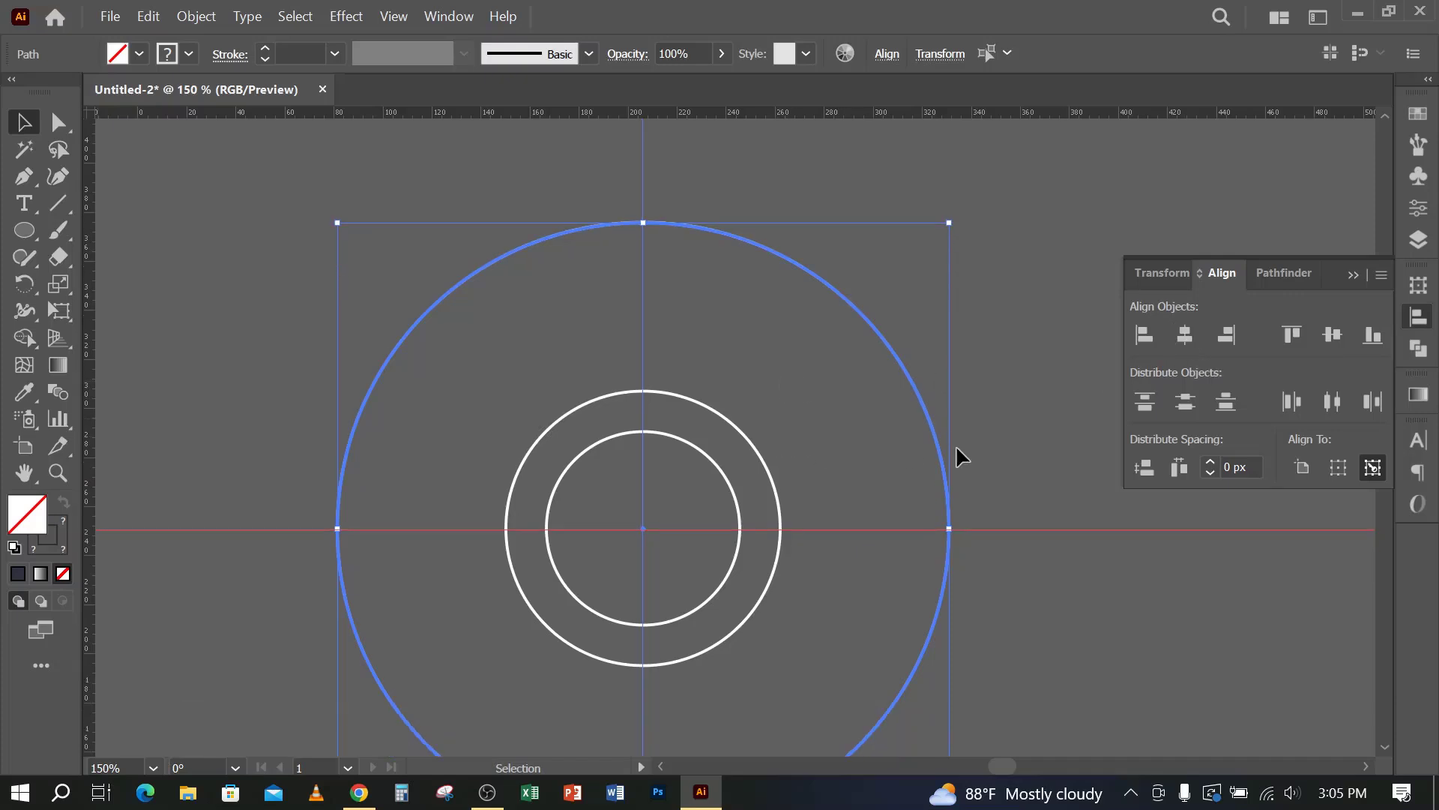
click(981, 452)
click(949, 491)
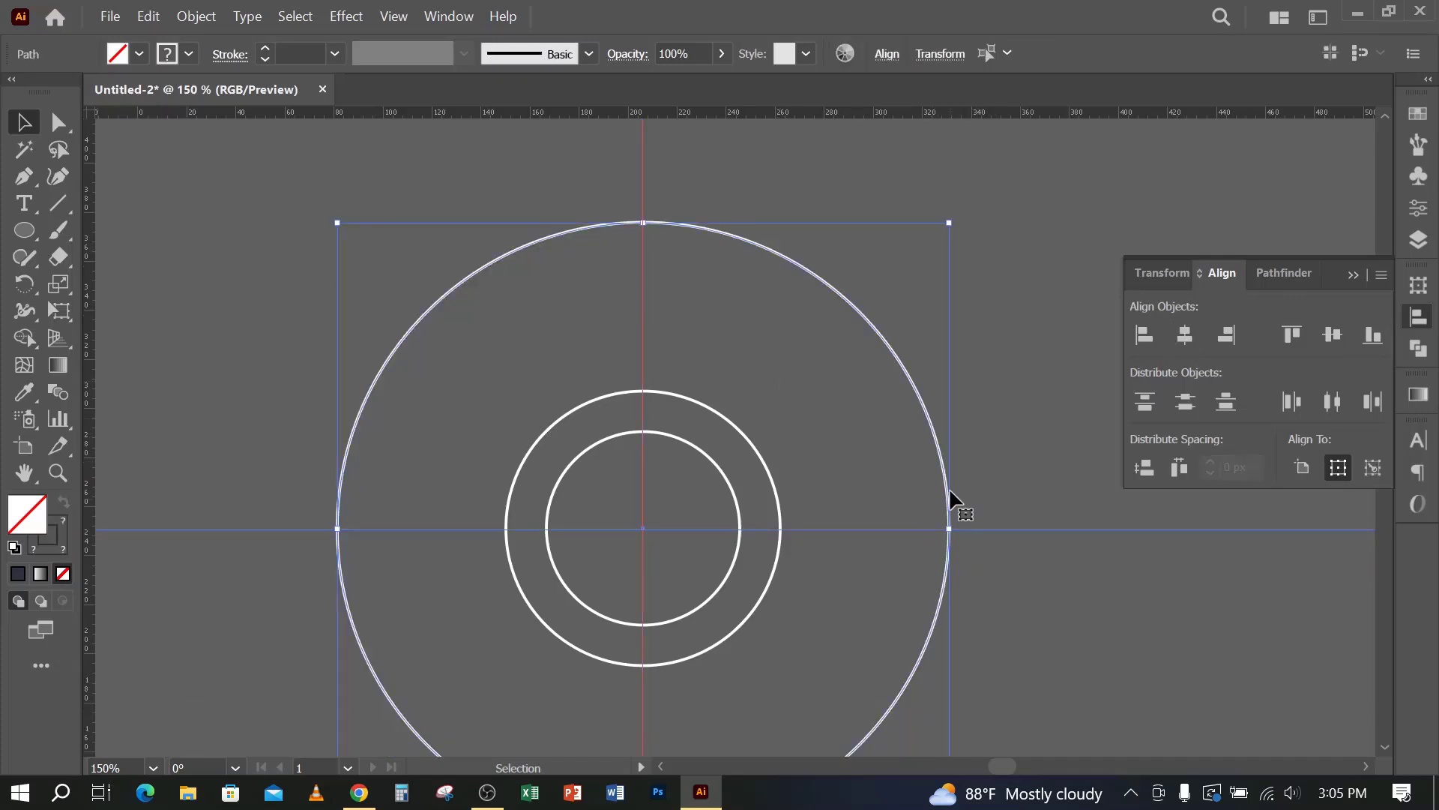
click(950, 477)
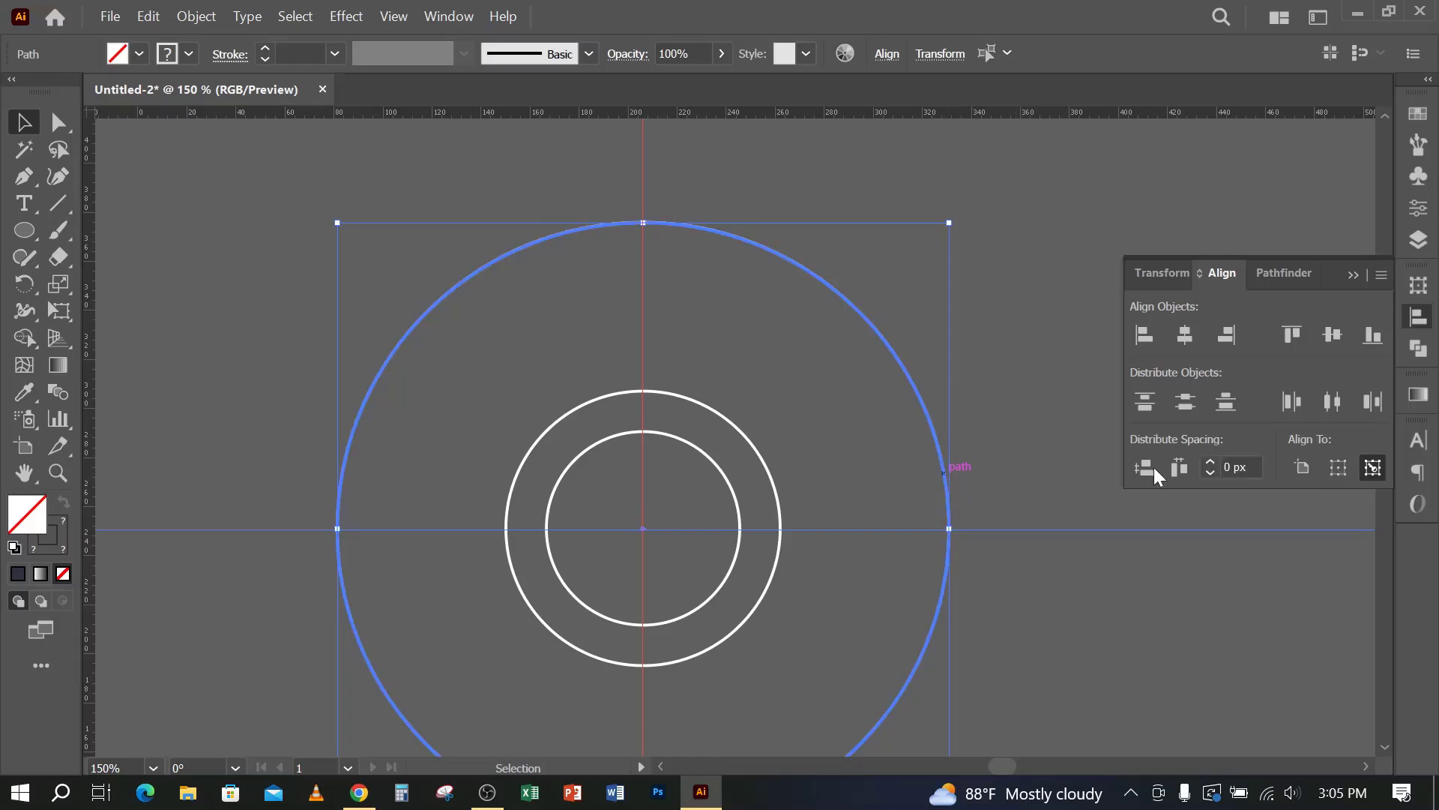
click(1331, 336)
click(1025, 461)
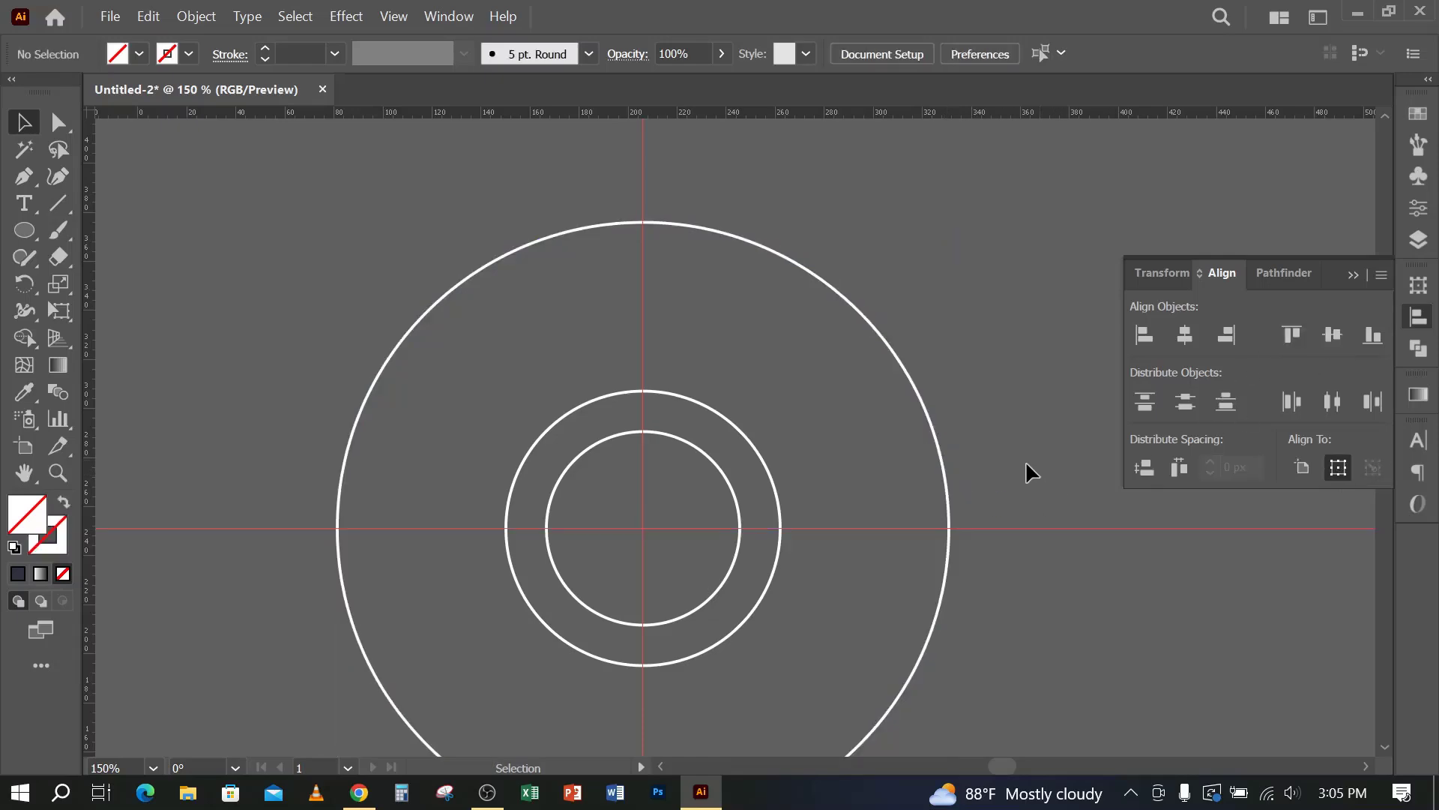
Step: Draw a horizontal line from the top of the middle circle to beyond the outer circle, with a 0.25 pt white stroke
scroll(623, 533, up, 4)
scroll(622, 533, down, 5)
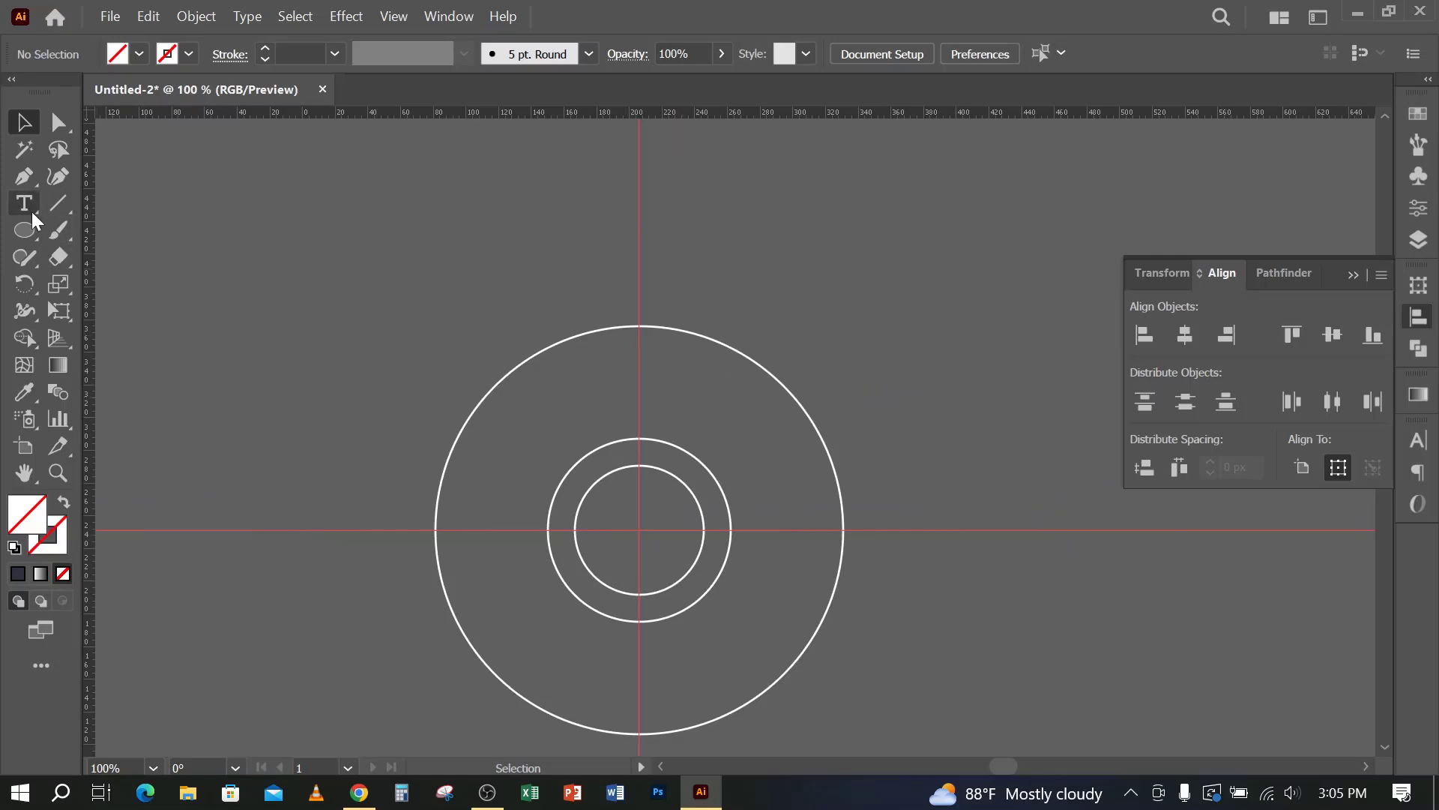
click(58, 203)
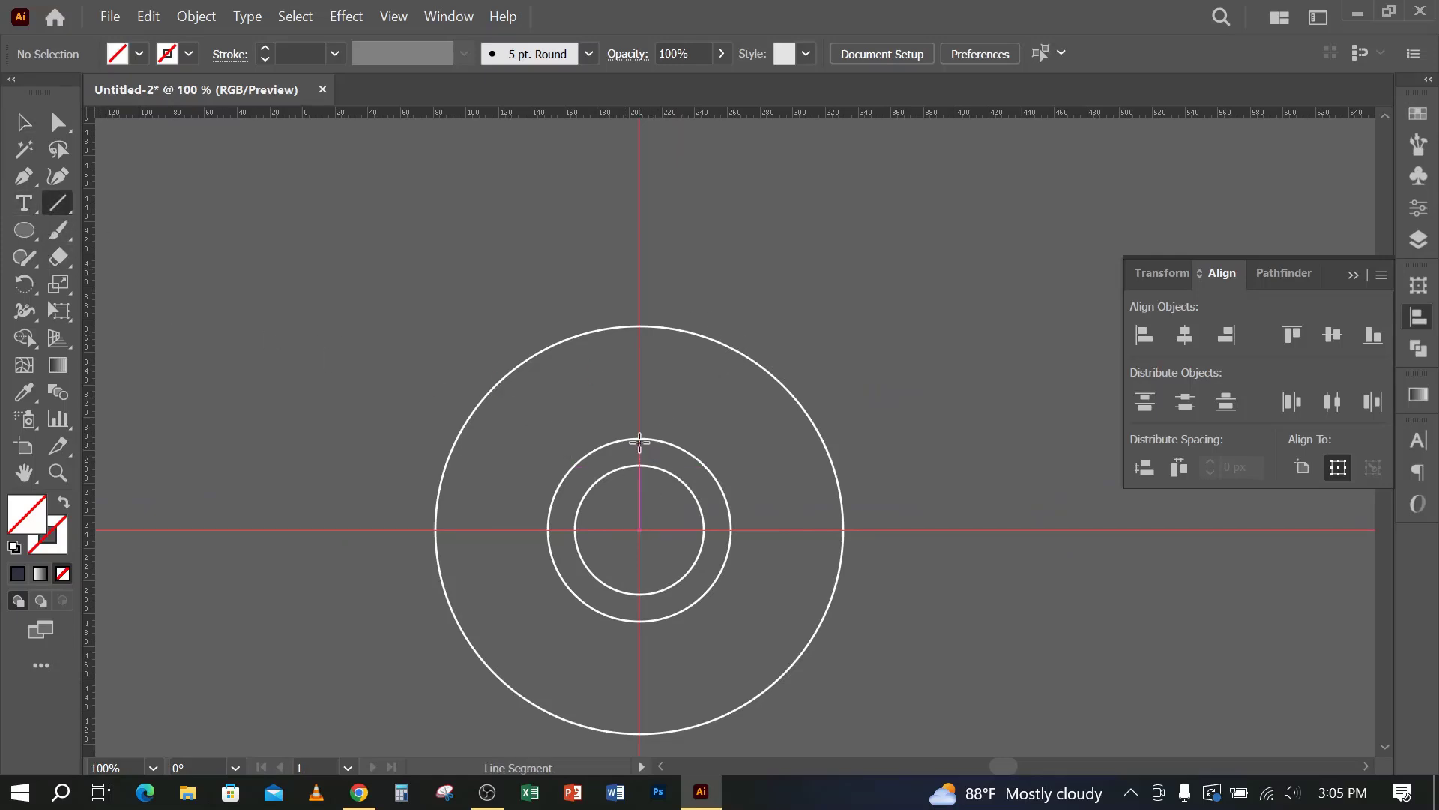
drag(640, 438, 939, 439)
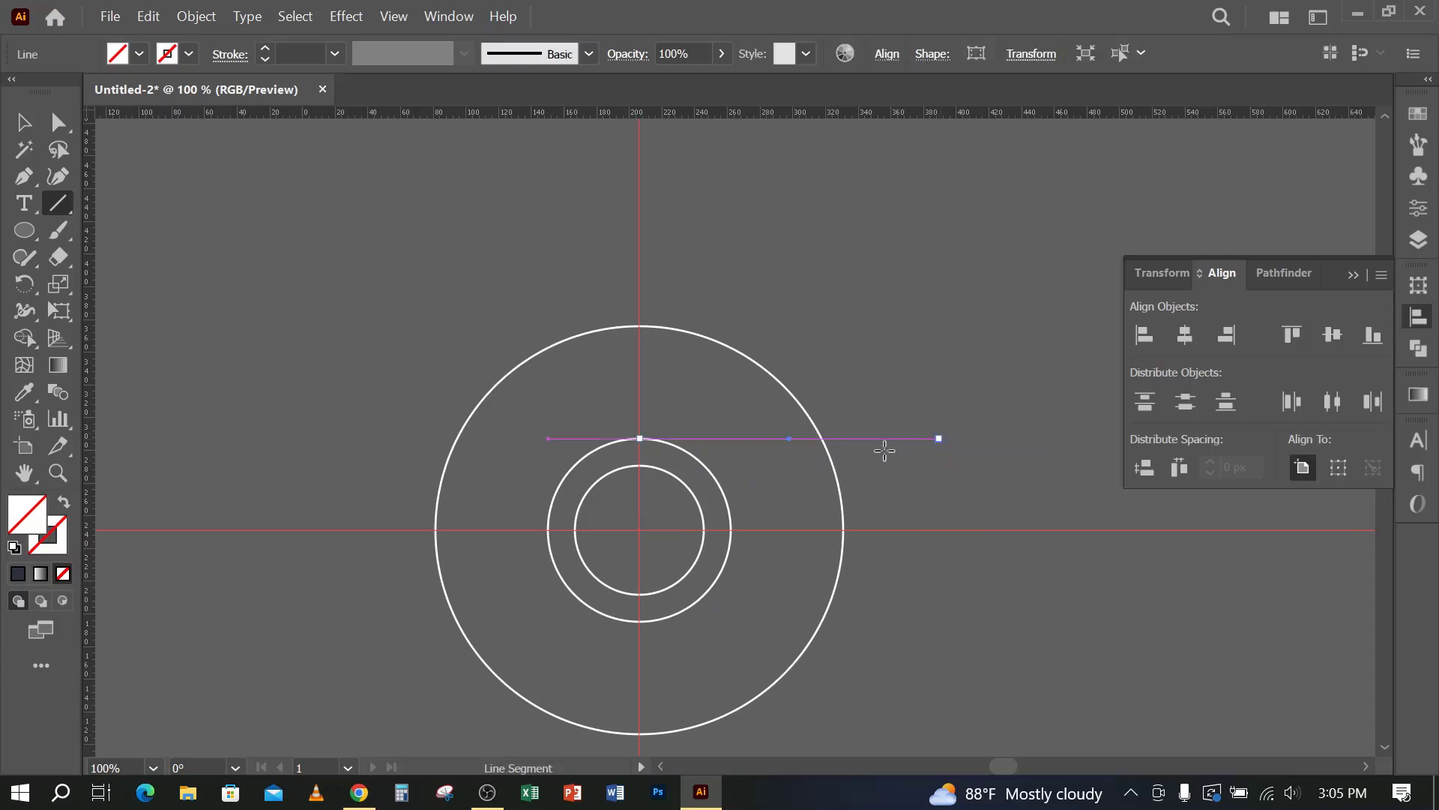
click(264, 46)
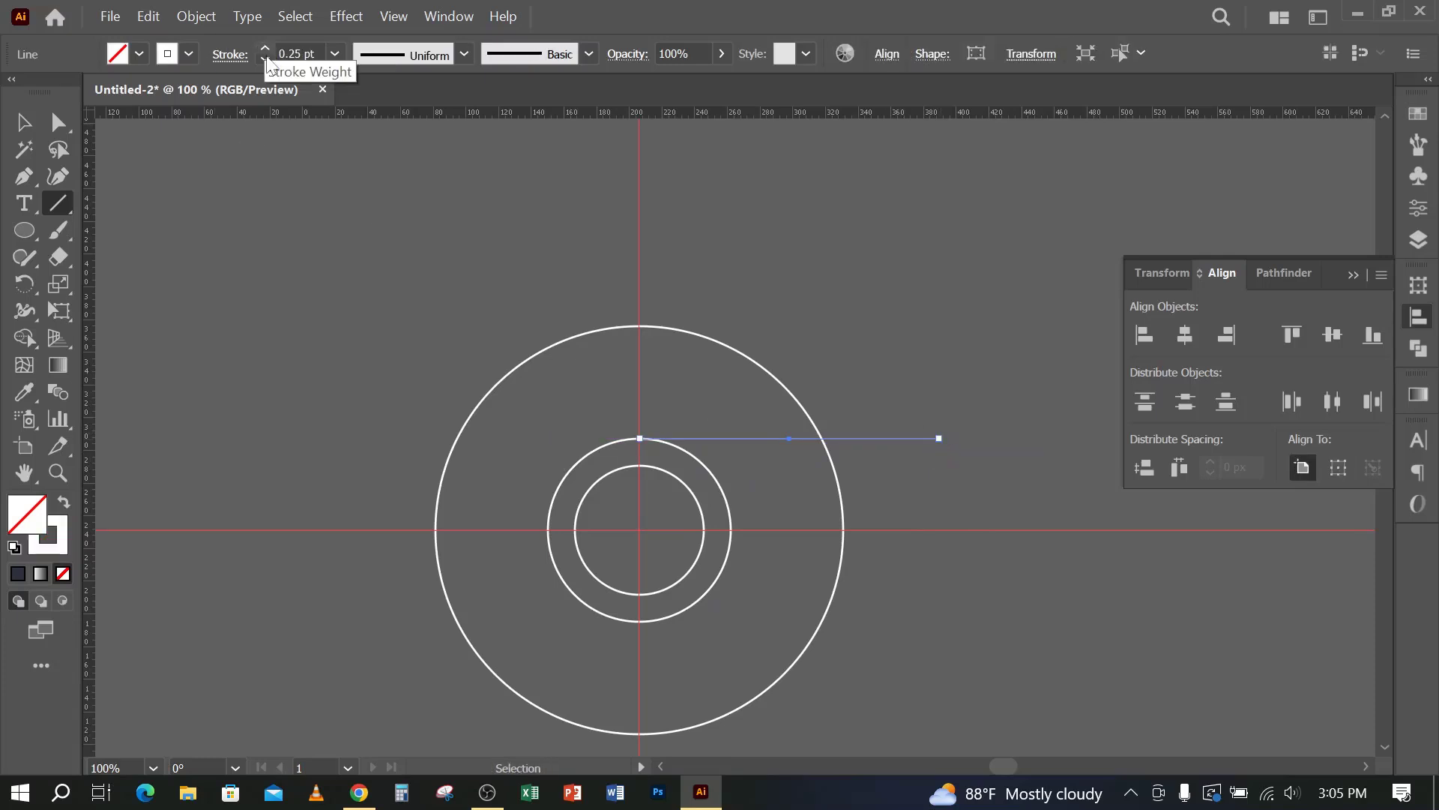
click(23, 122)
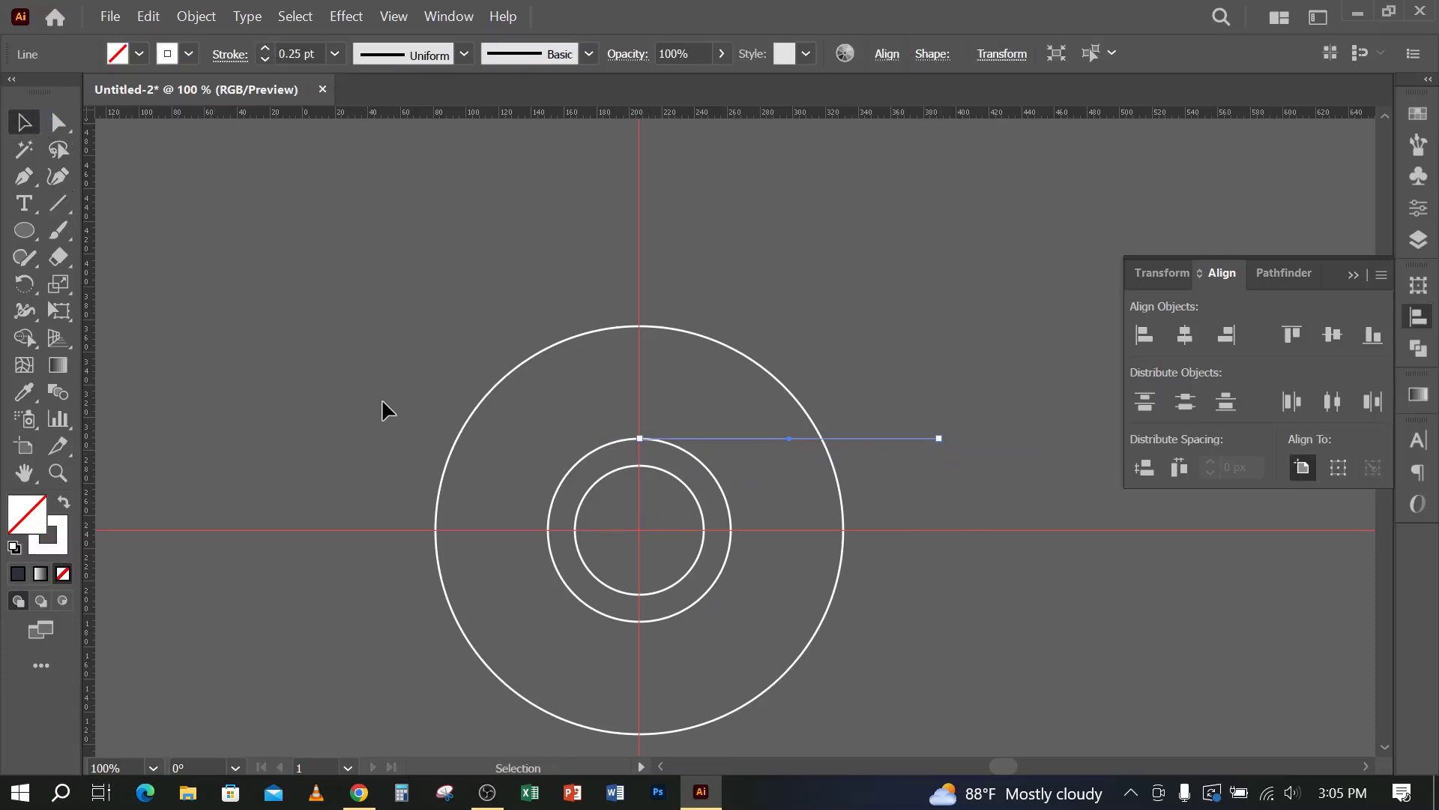
Step: Check the Chrome logo reference in the browser and make a copy of the line rotated by 360/3 degrees about the guides' crossing
click(24, 285)
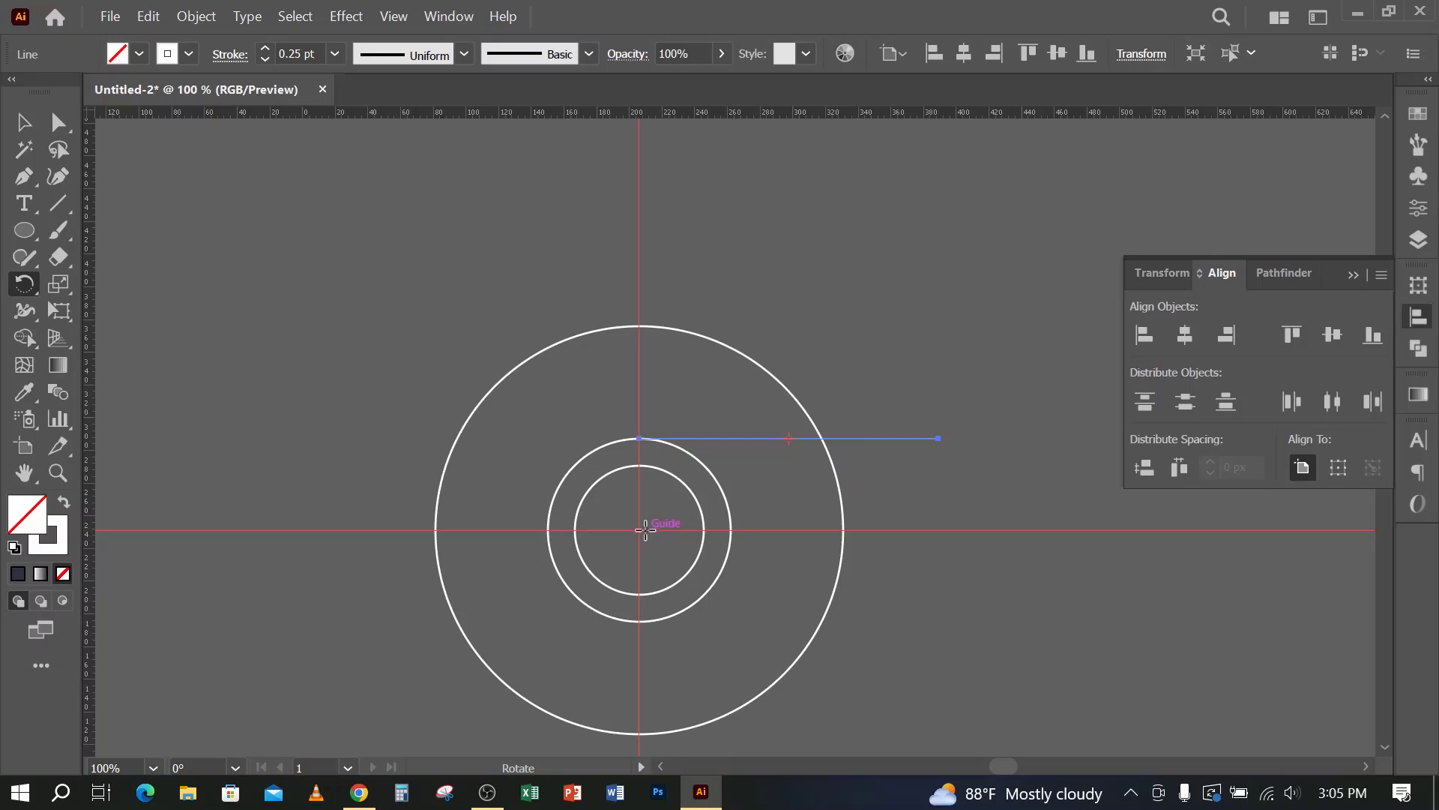
scroll(631, 543, up, 5)
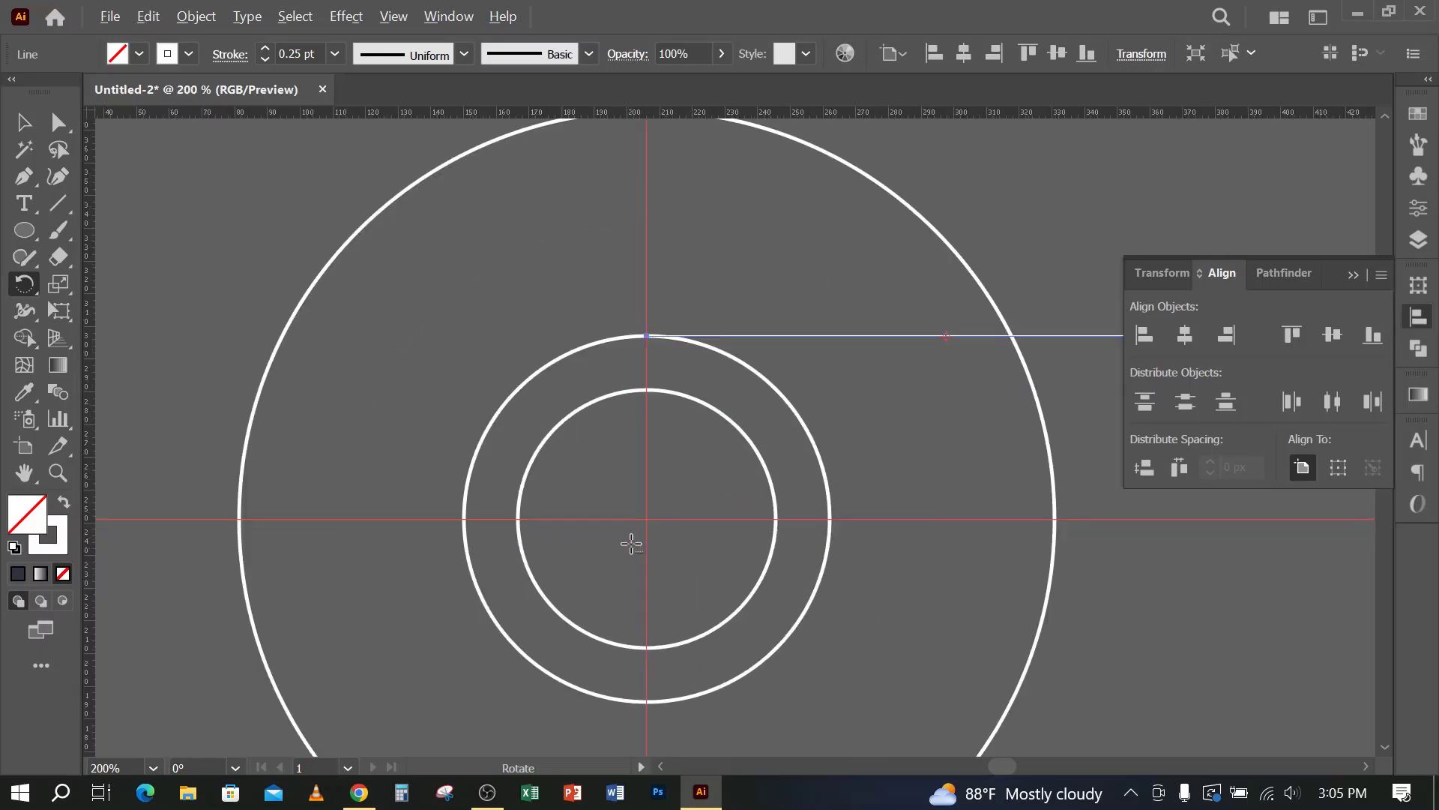
alt+click(667, 480)
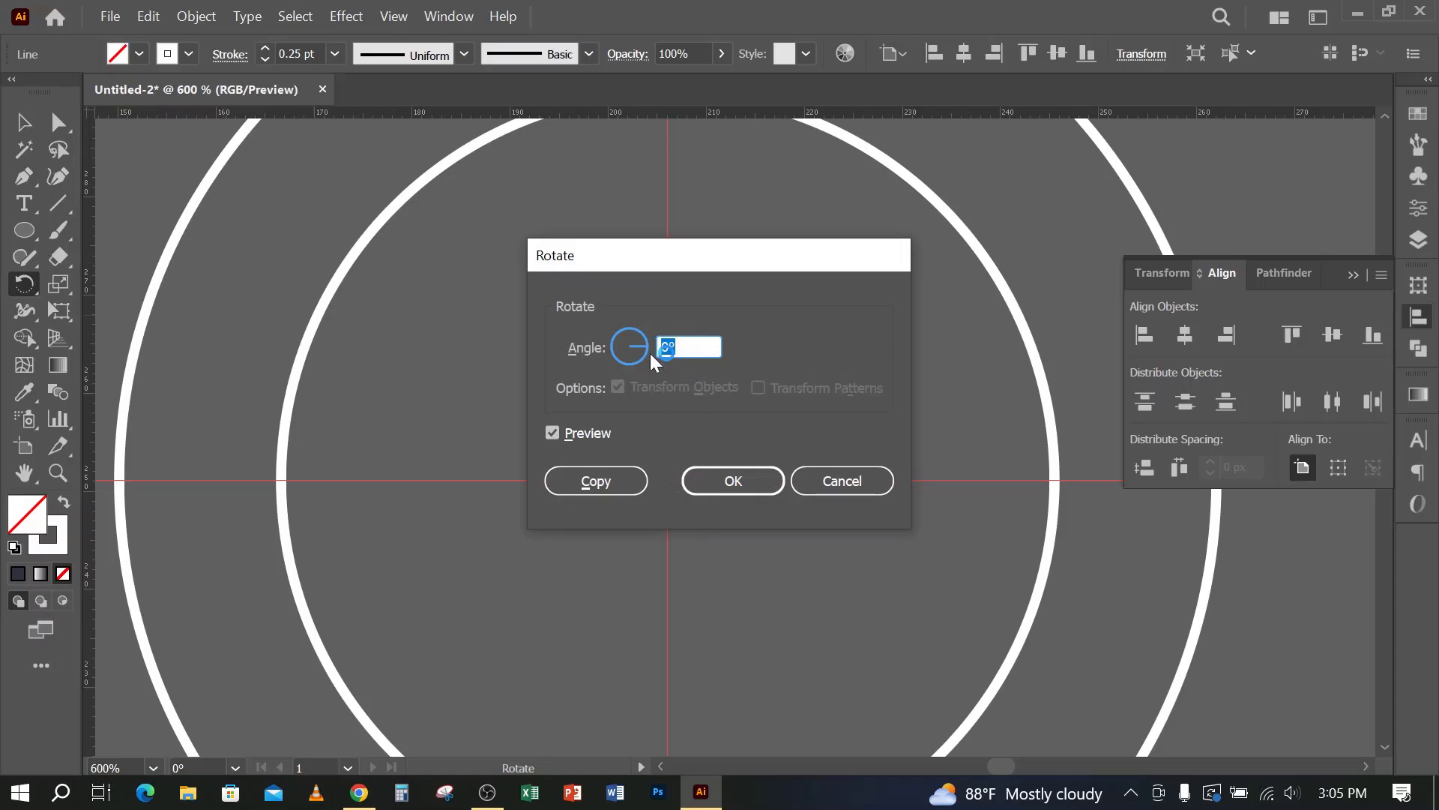
click(359, 791)
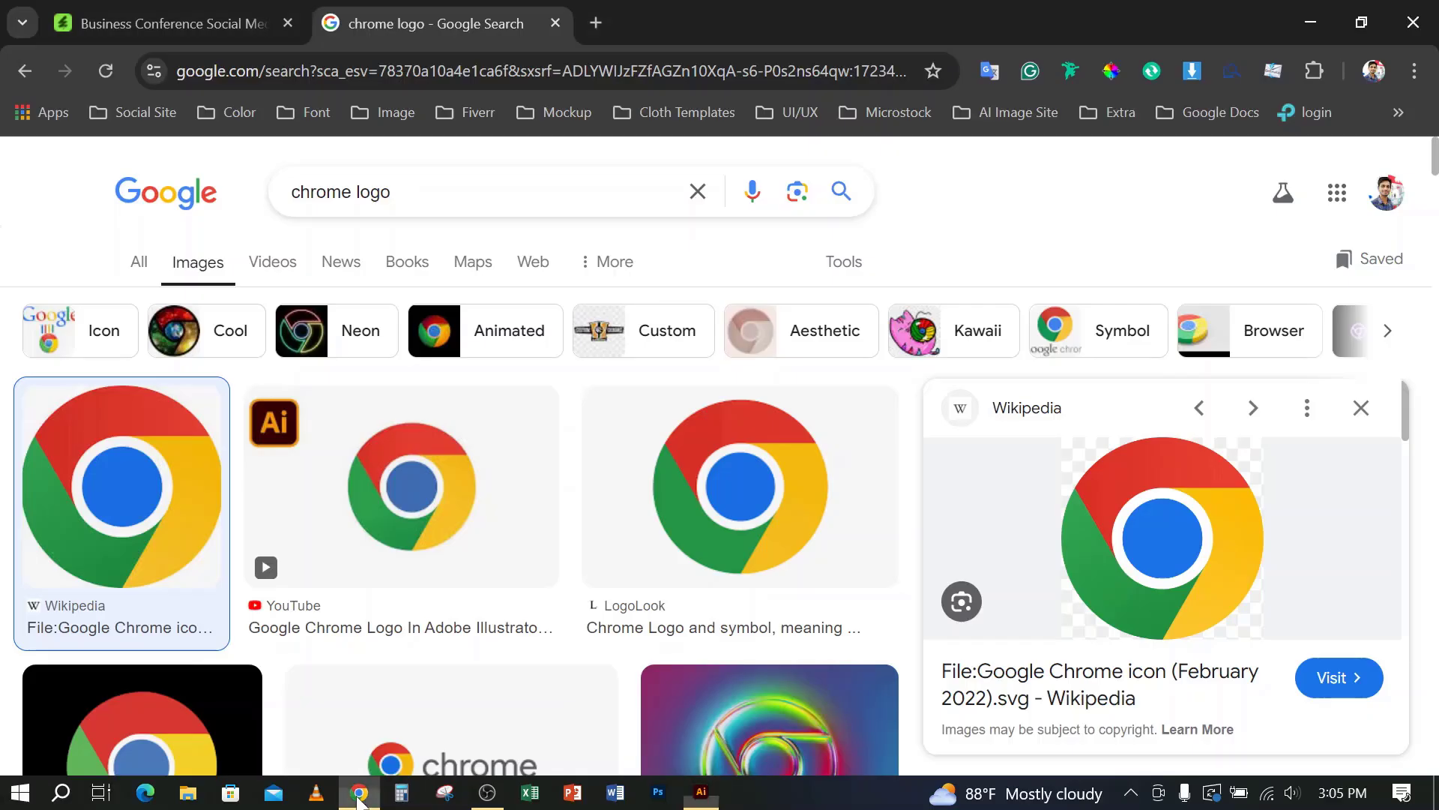
click(361, 789)
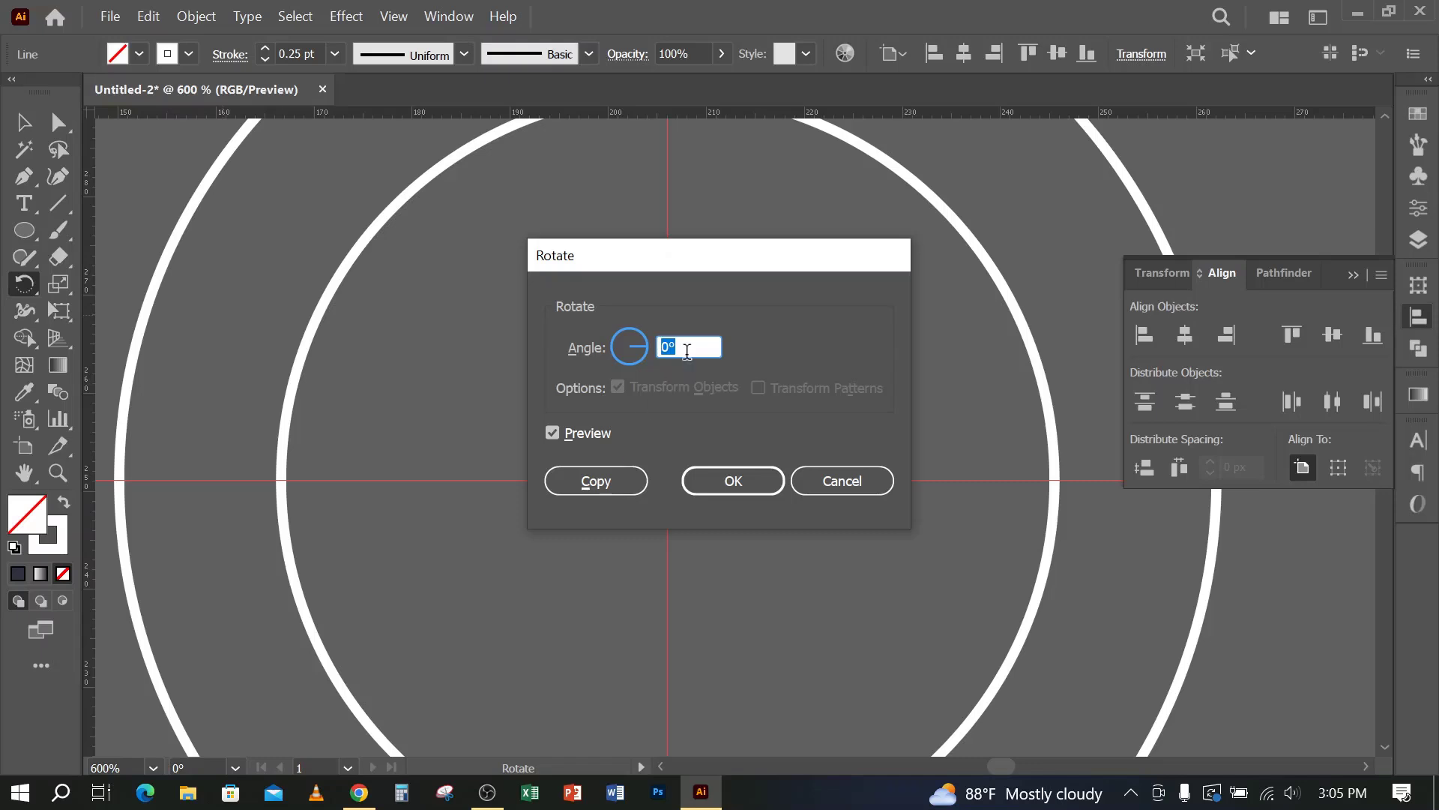
text(360/3)
click(616, 488)
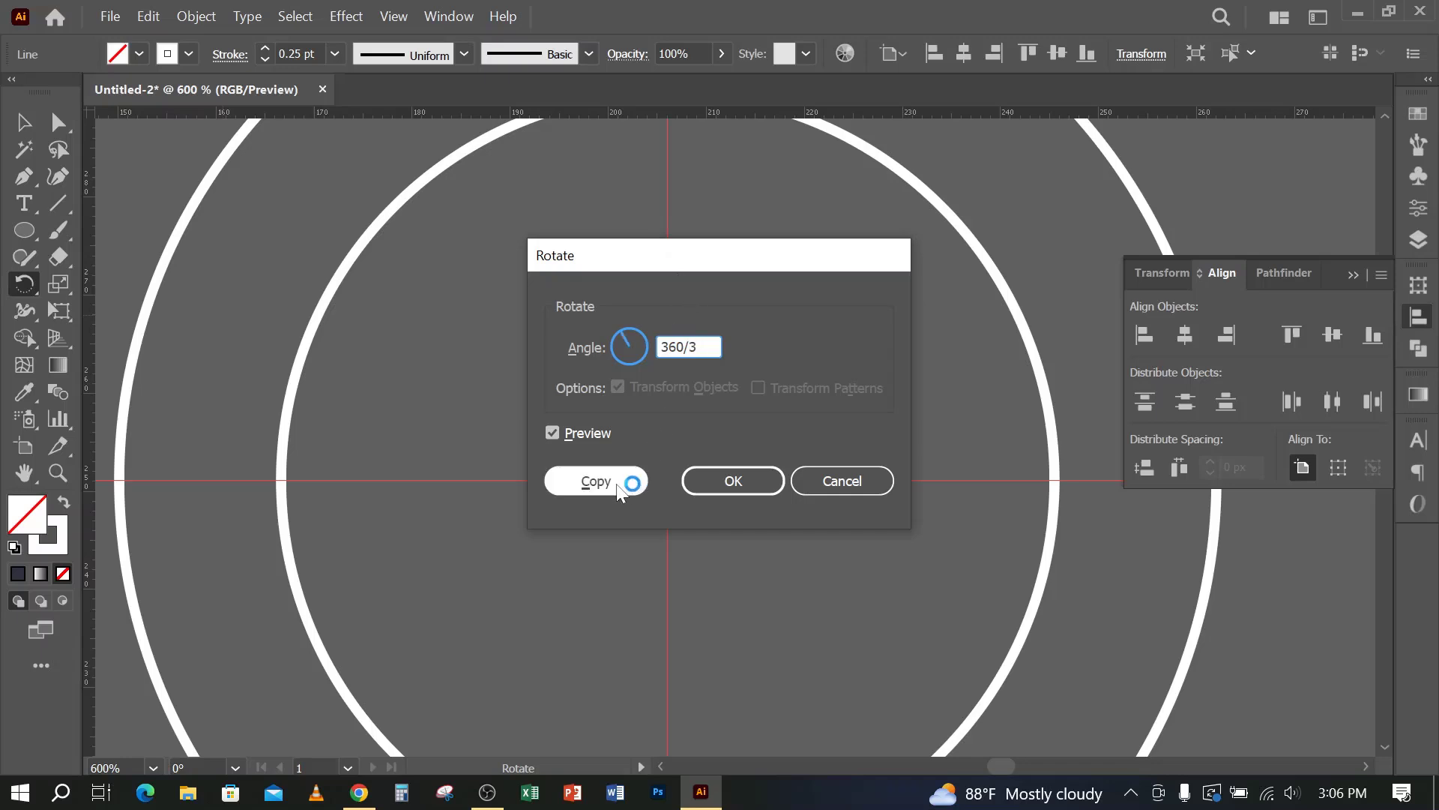
Step: Repeat the rotated copy to add the third line around the circles, and deselect everything
scroll(659, 457, down, 1)
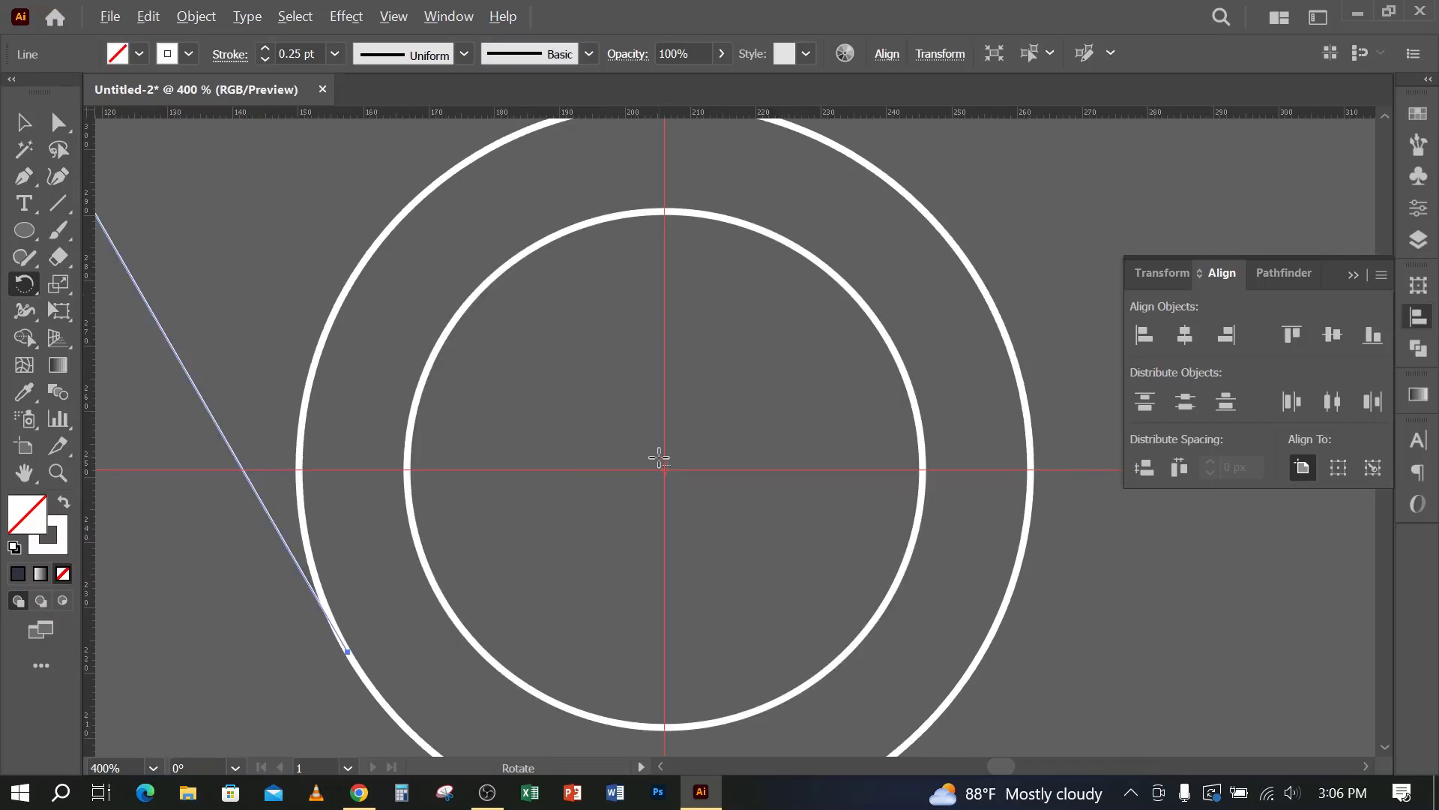
scroll(659, 457, down, 3)
scroll(488, 418, down, 2)
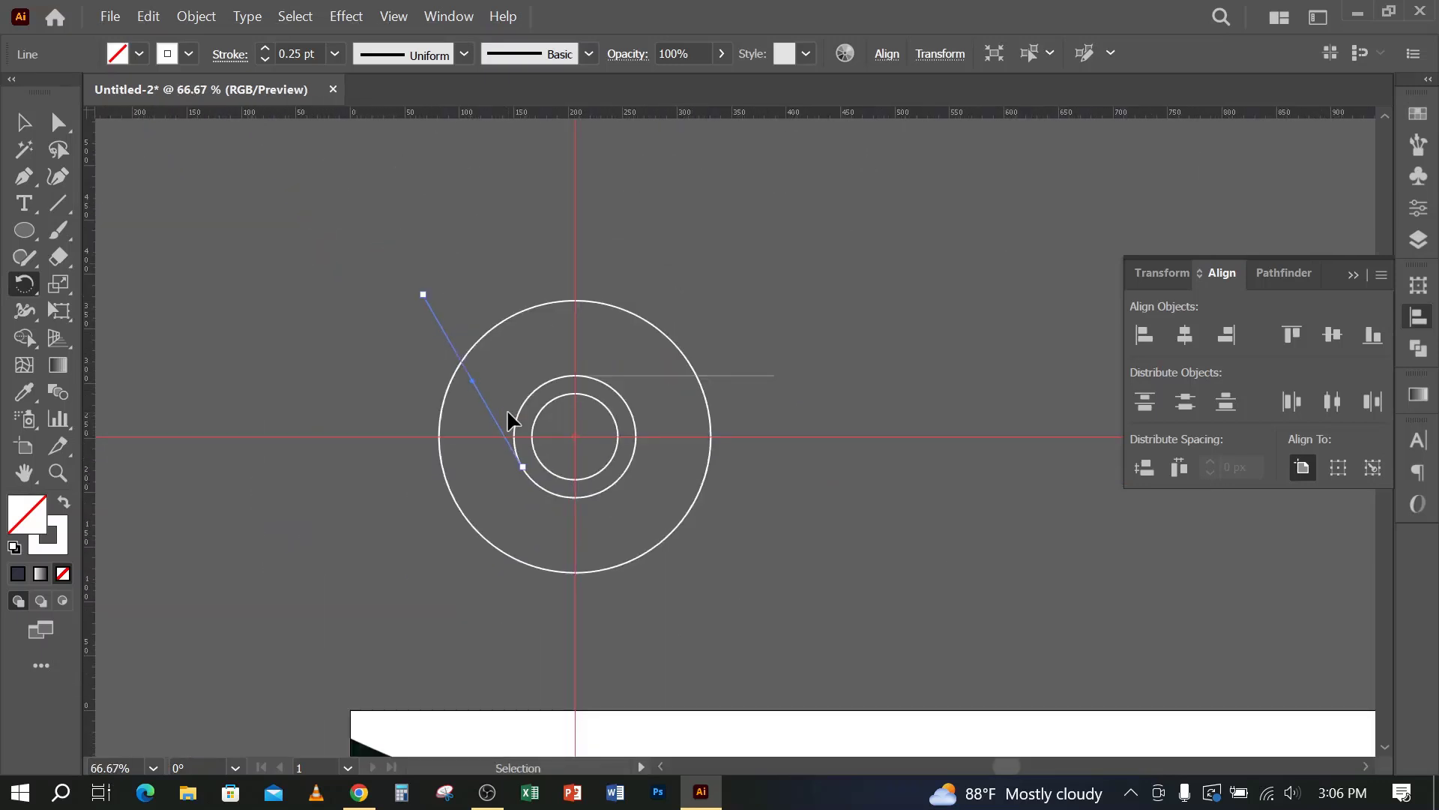
key(ctrl+d)
click(25, 125)
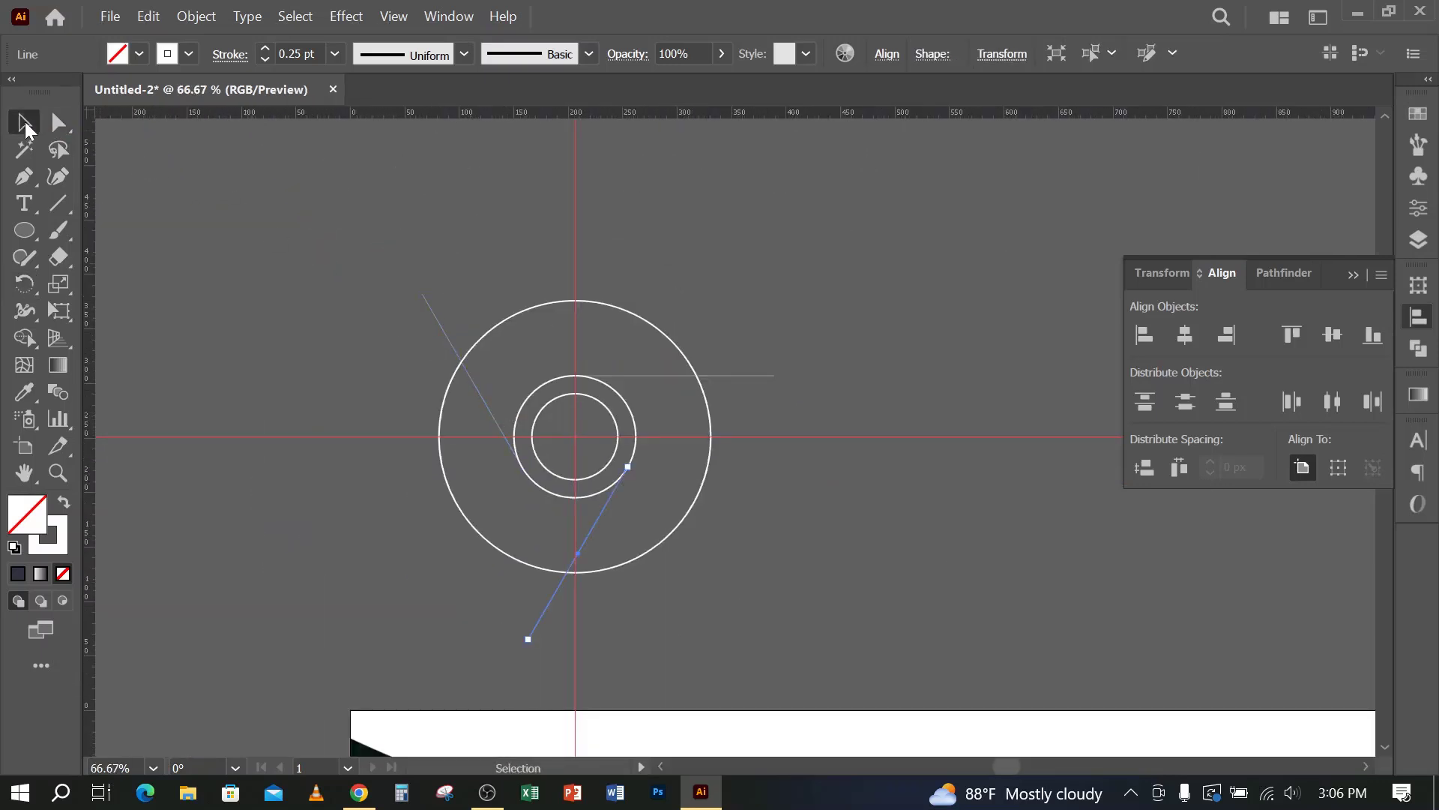
click(512, 466)
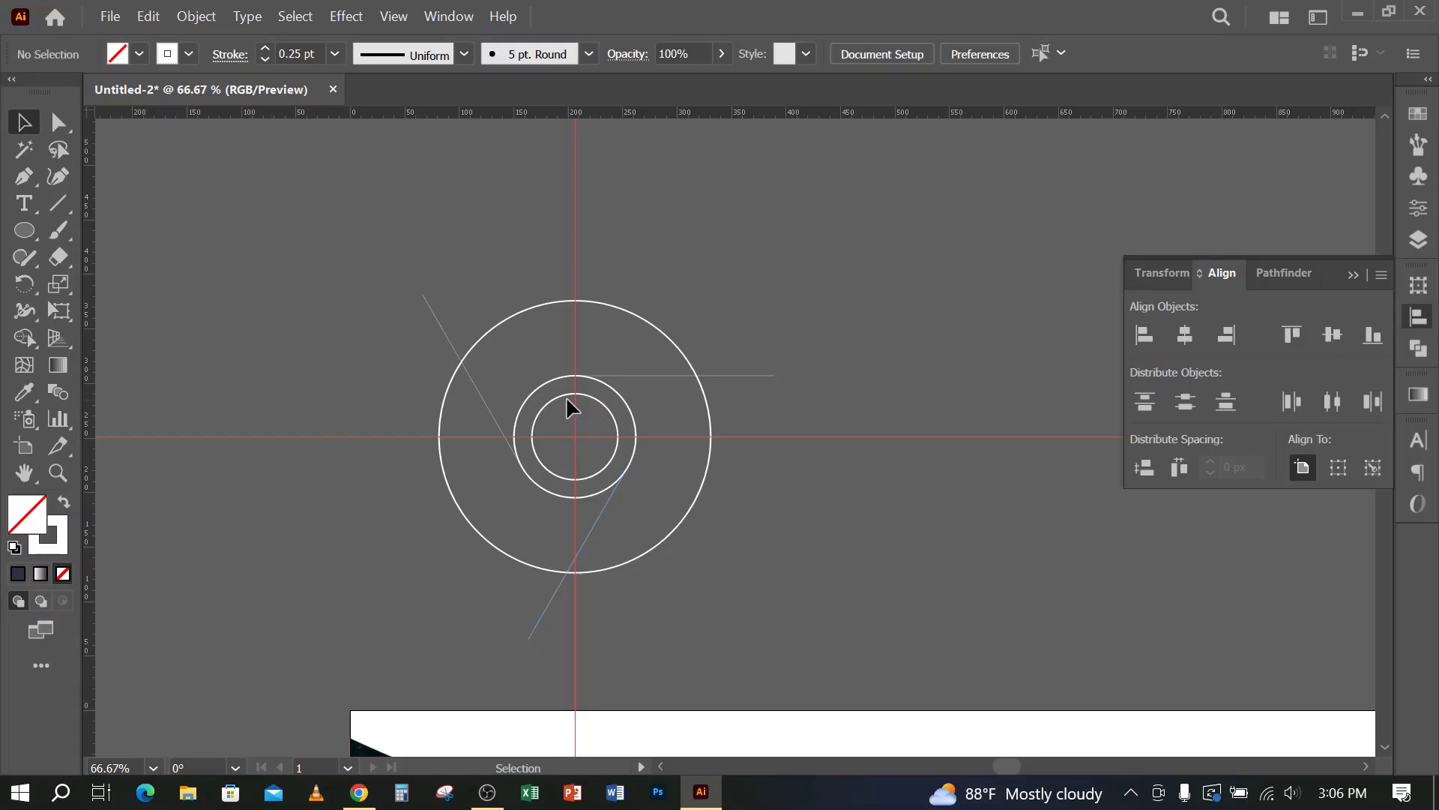
Step: Delete the innermost circle
scroll(566, 400, up, 1)
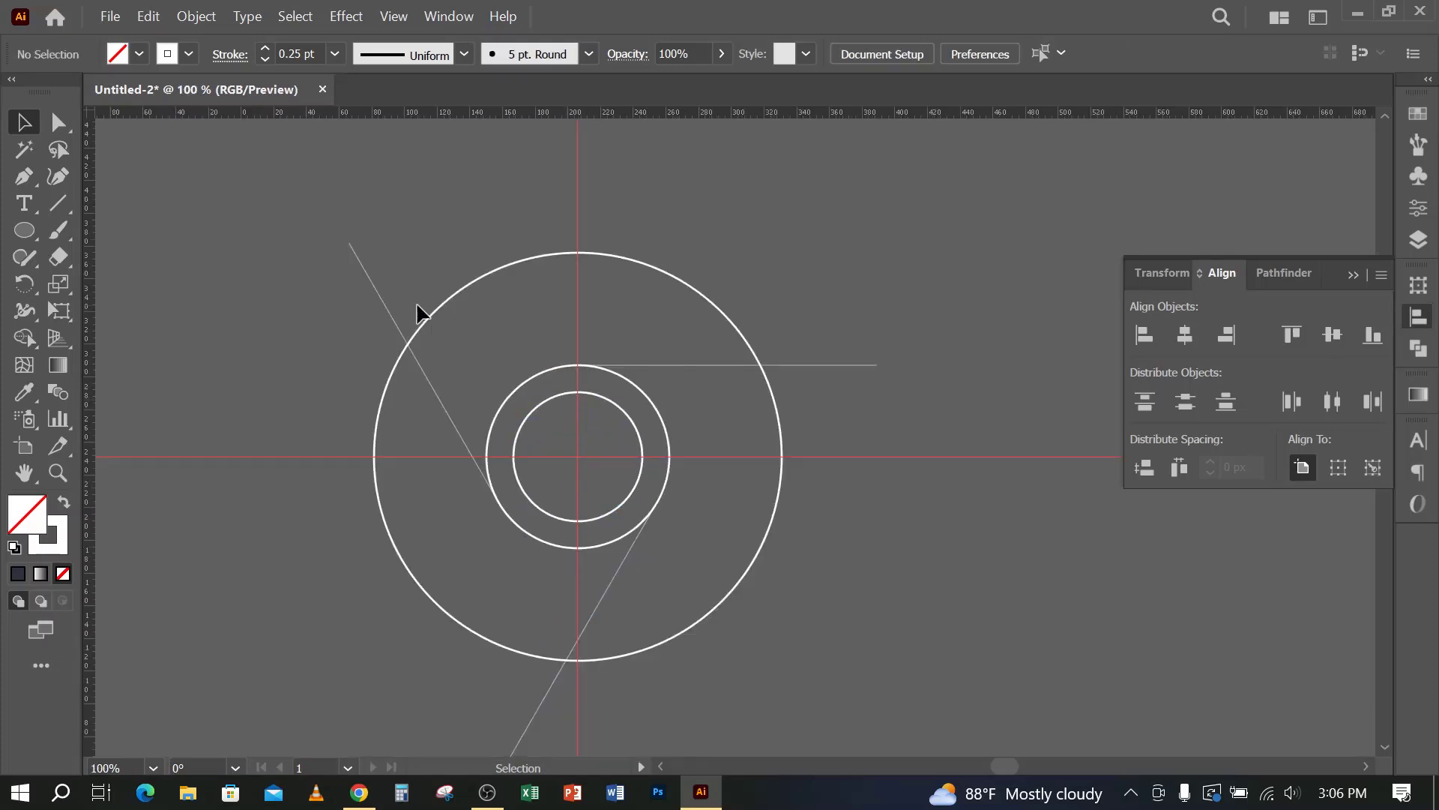
click(547, 403)
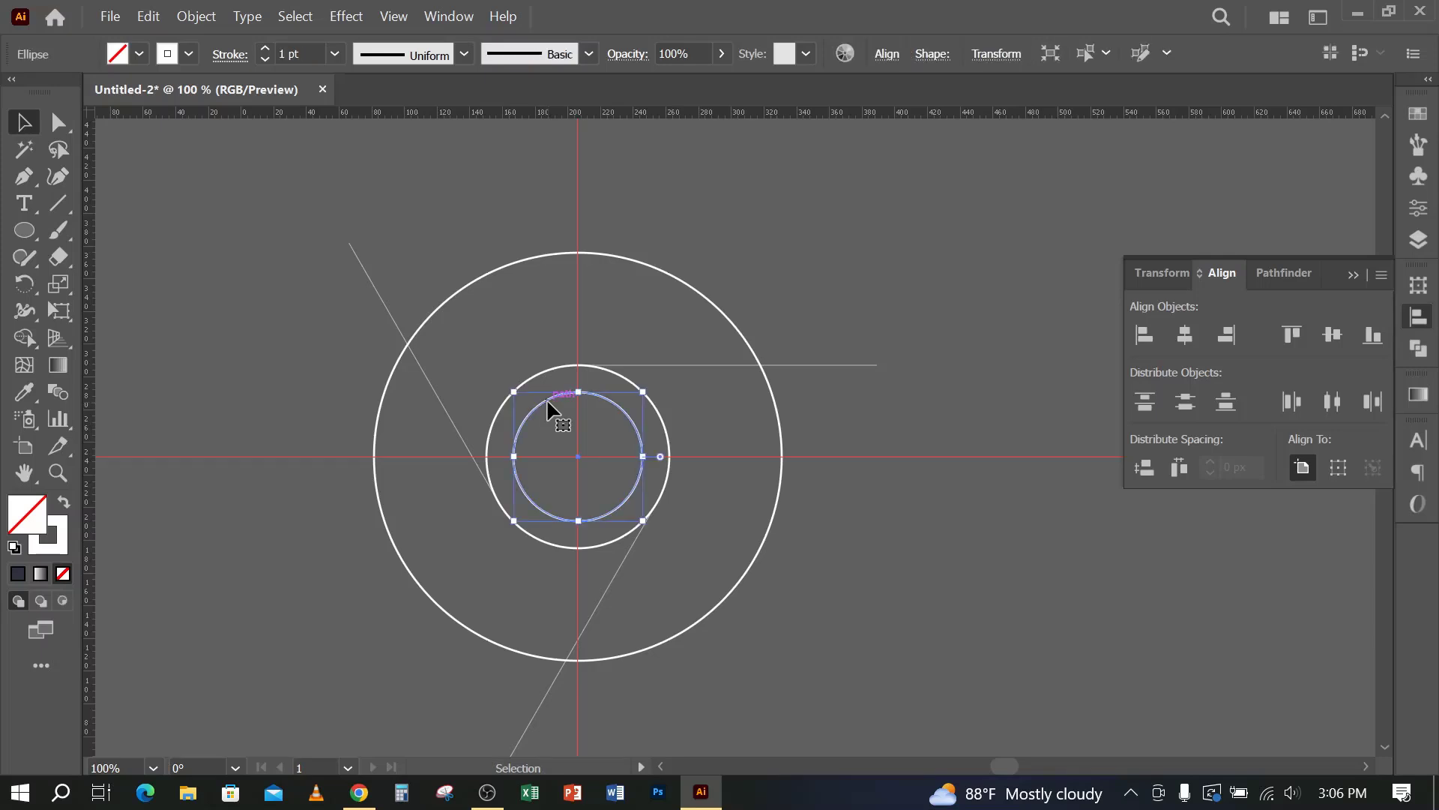
key(Delete)
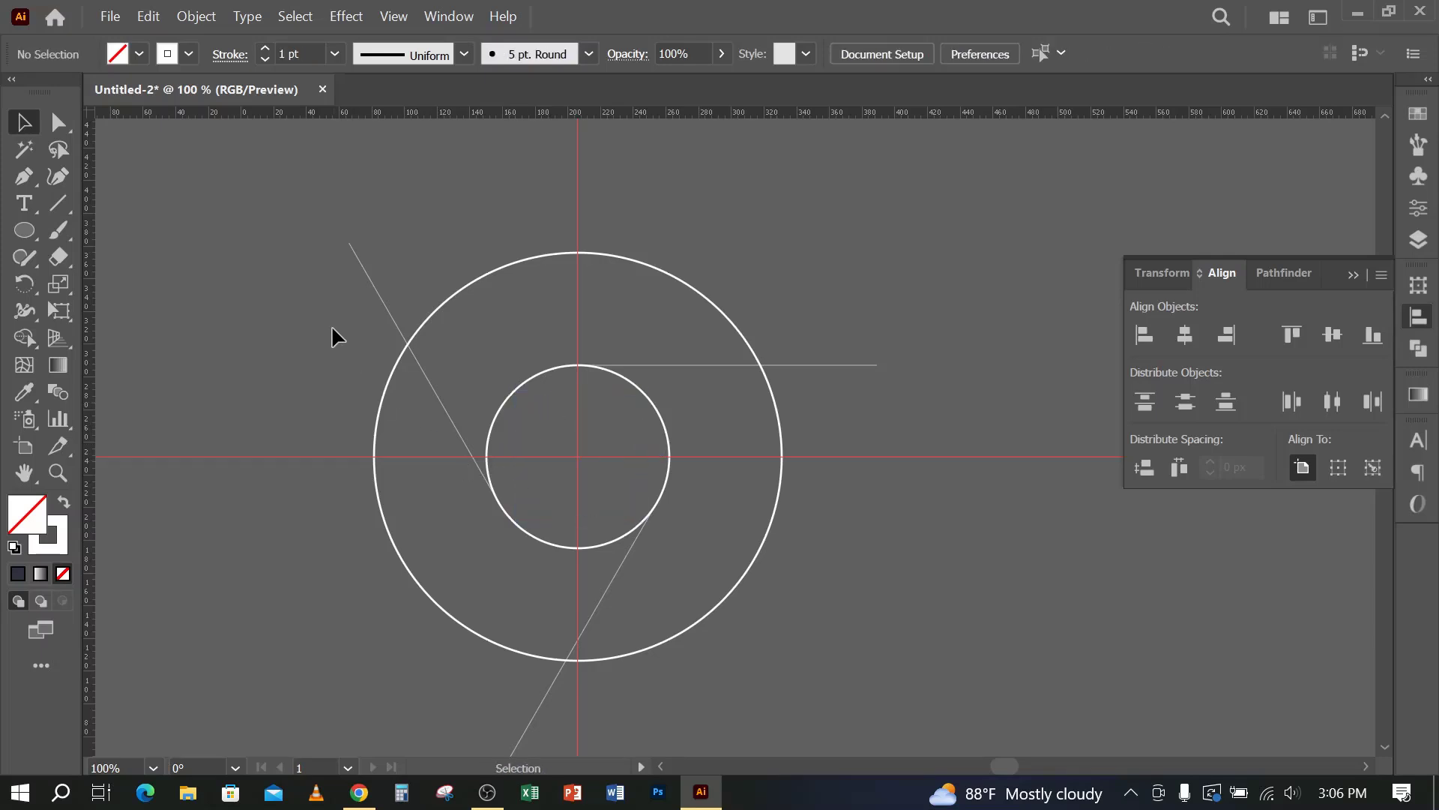
Step: Clear the selection and lock the guides so they stay out of the shape selection
drag(763, 643, 763, 643)
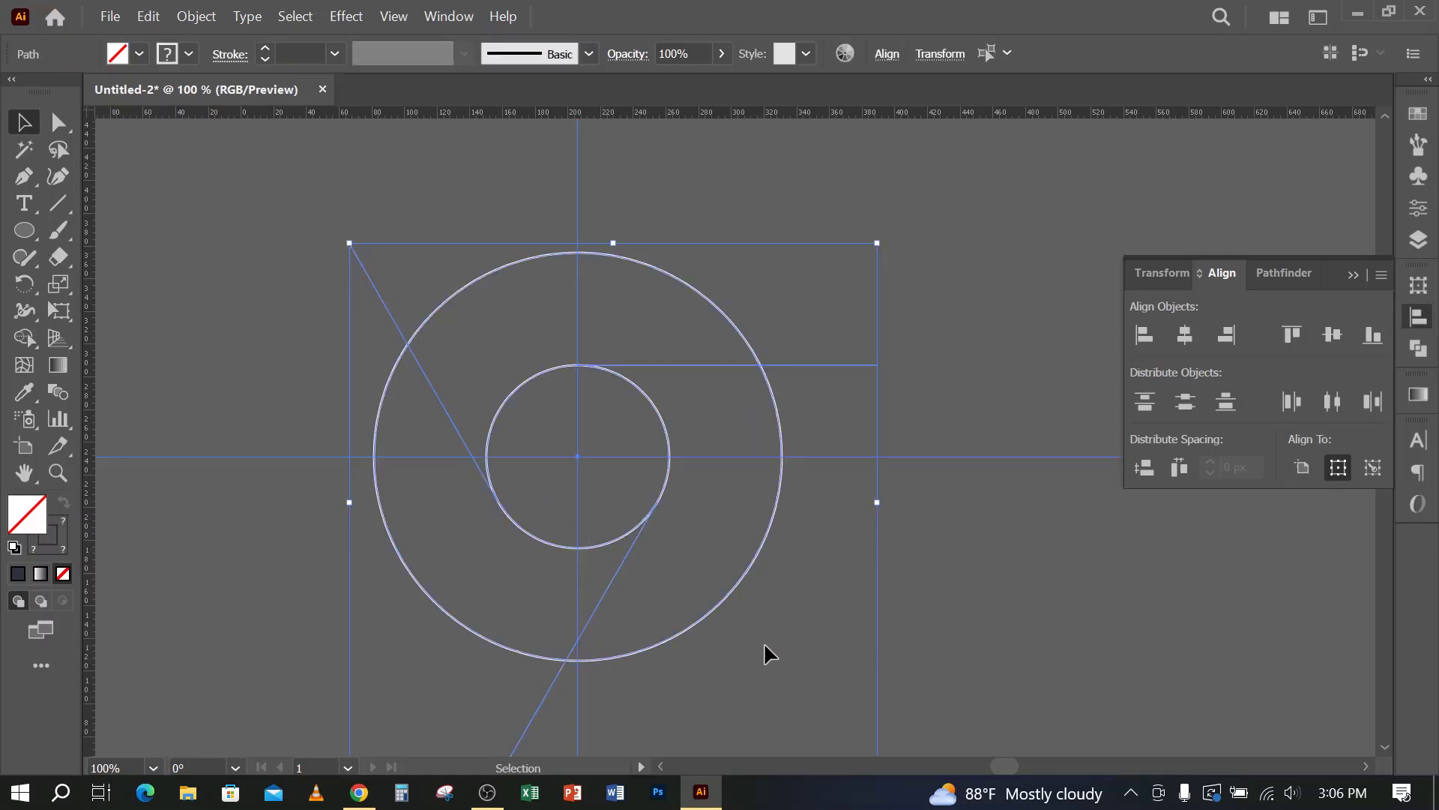
click(994, 451)
right_click(990, 458)
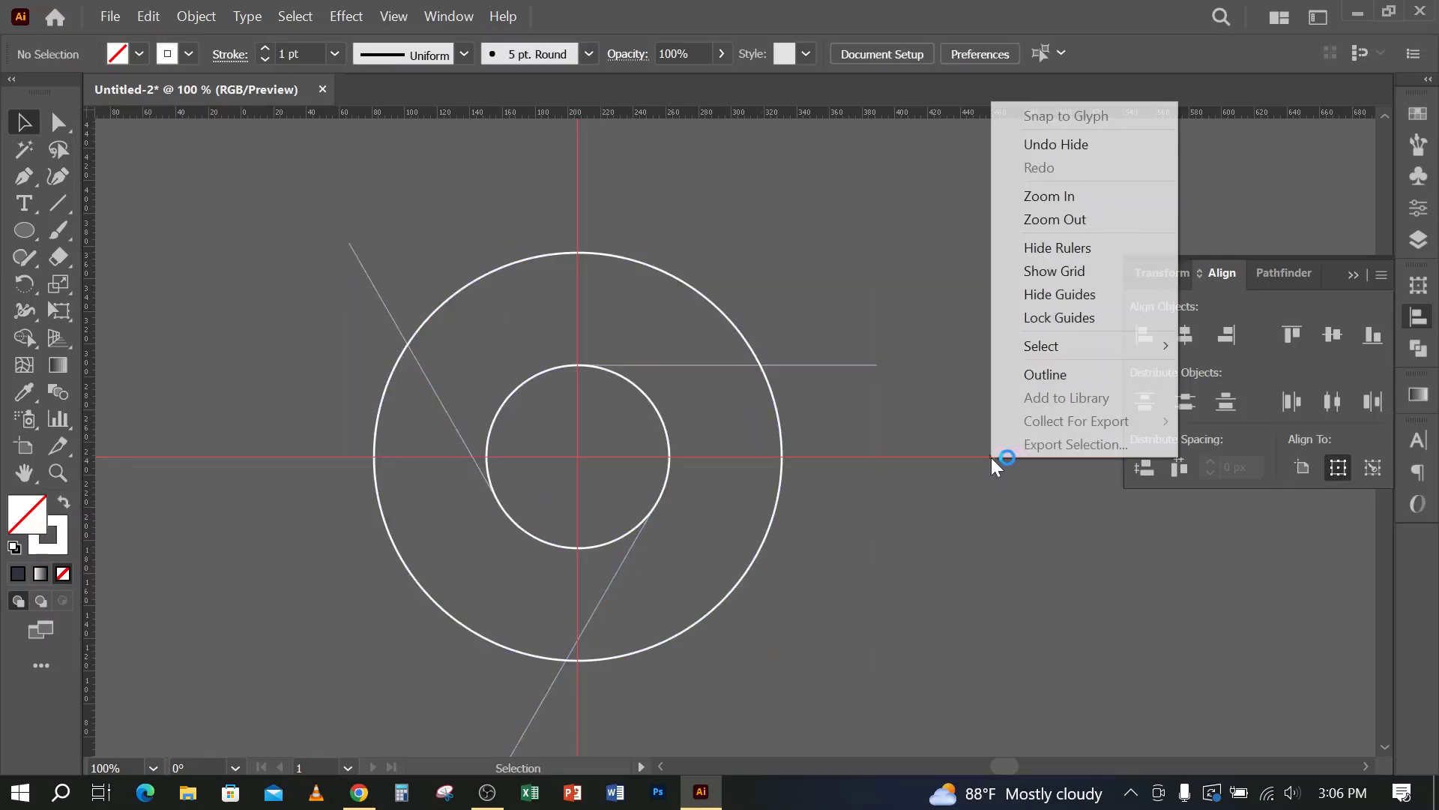
click(1036, 316)
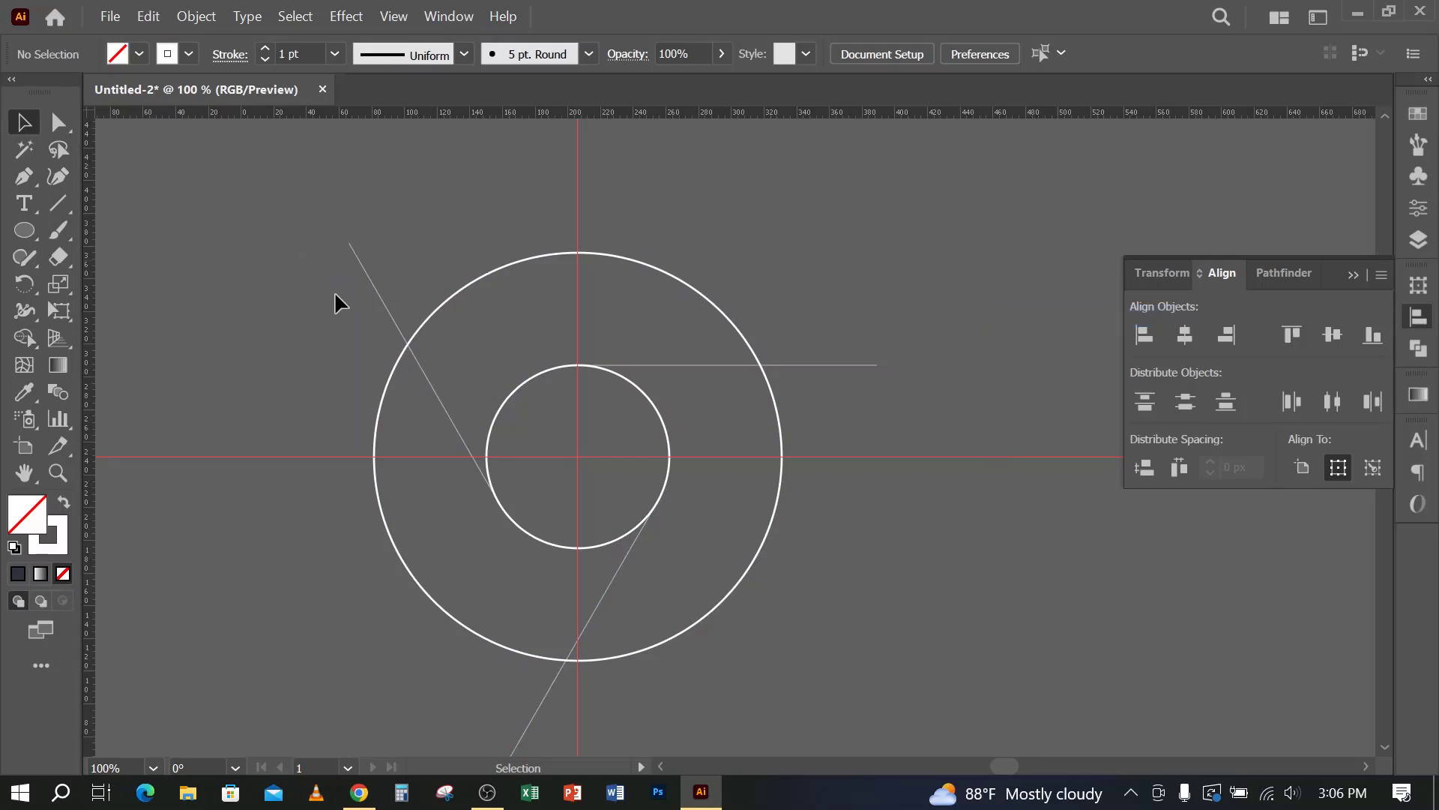
Step: Select both circles and all three lines, and build the upper ring segment with a red fill using Shape Builder
key(ctrl+a)
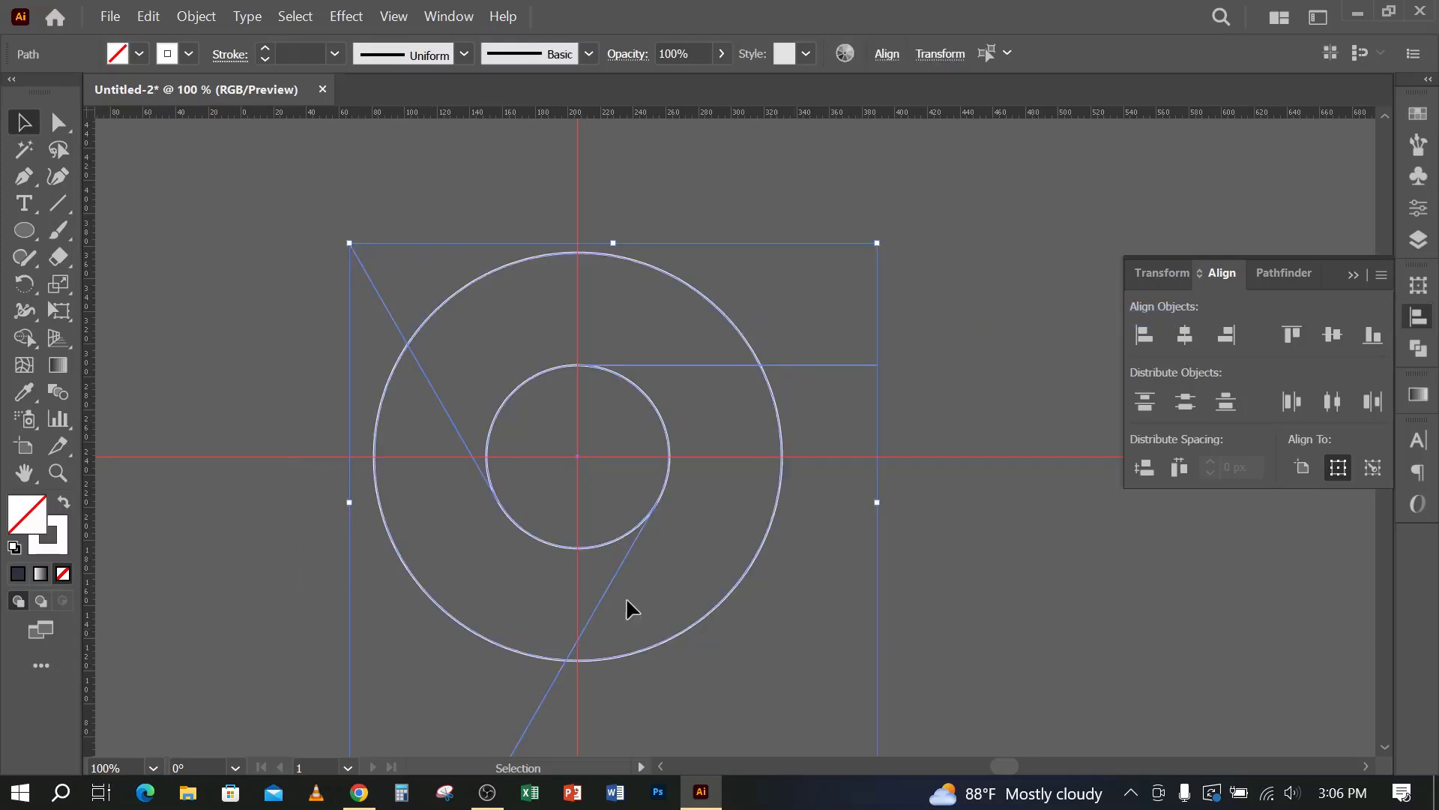
click(21, 336)
click(139, 54)
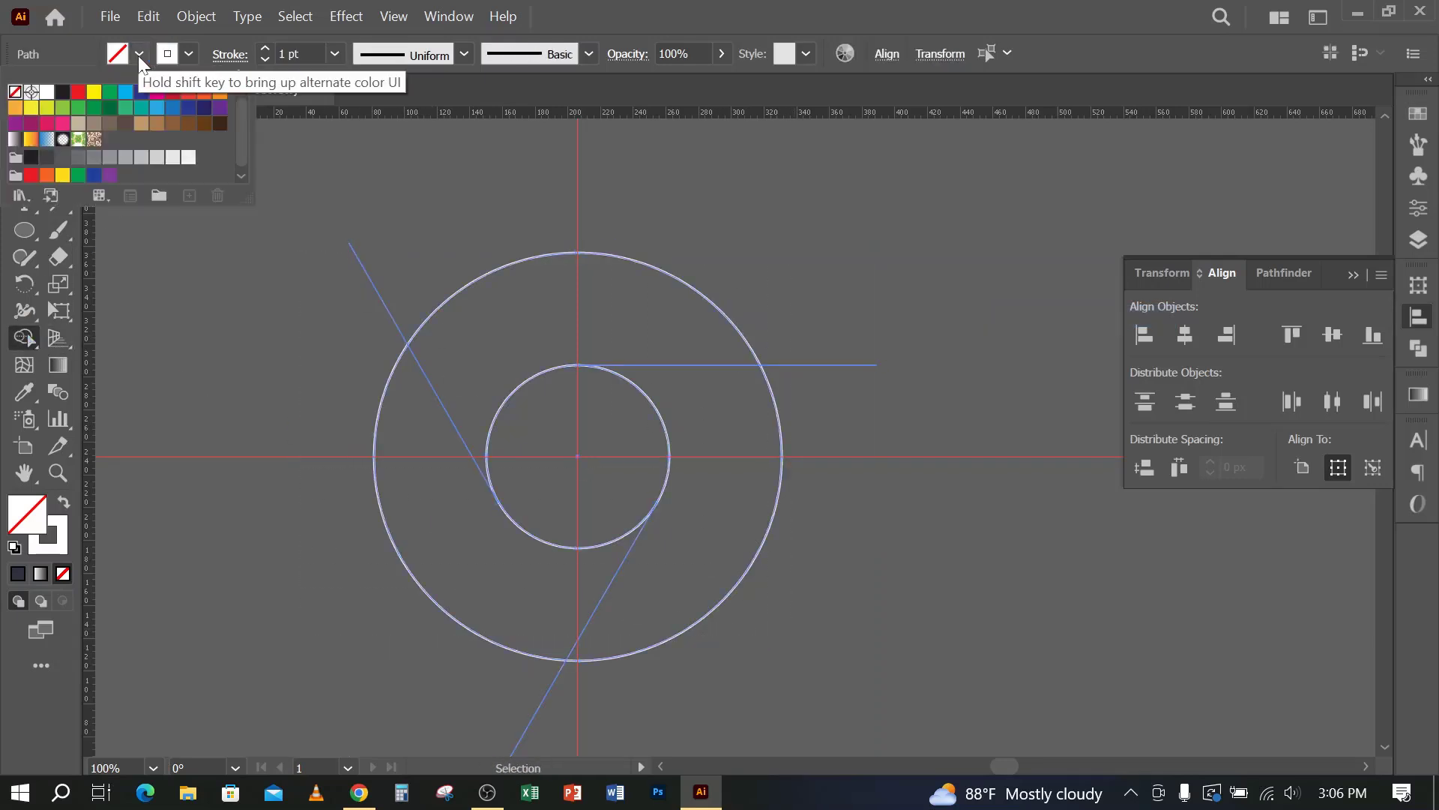
click(78, 91)
click(468, 366)
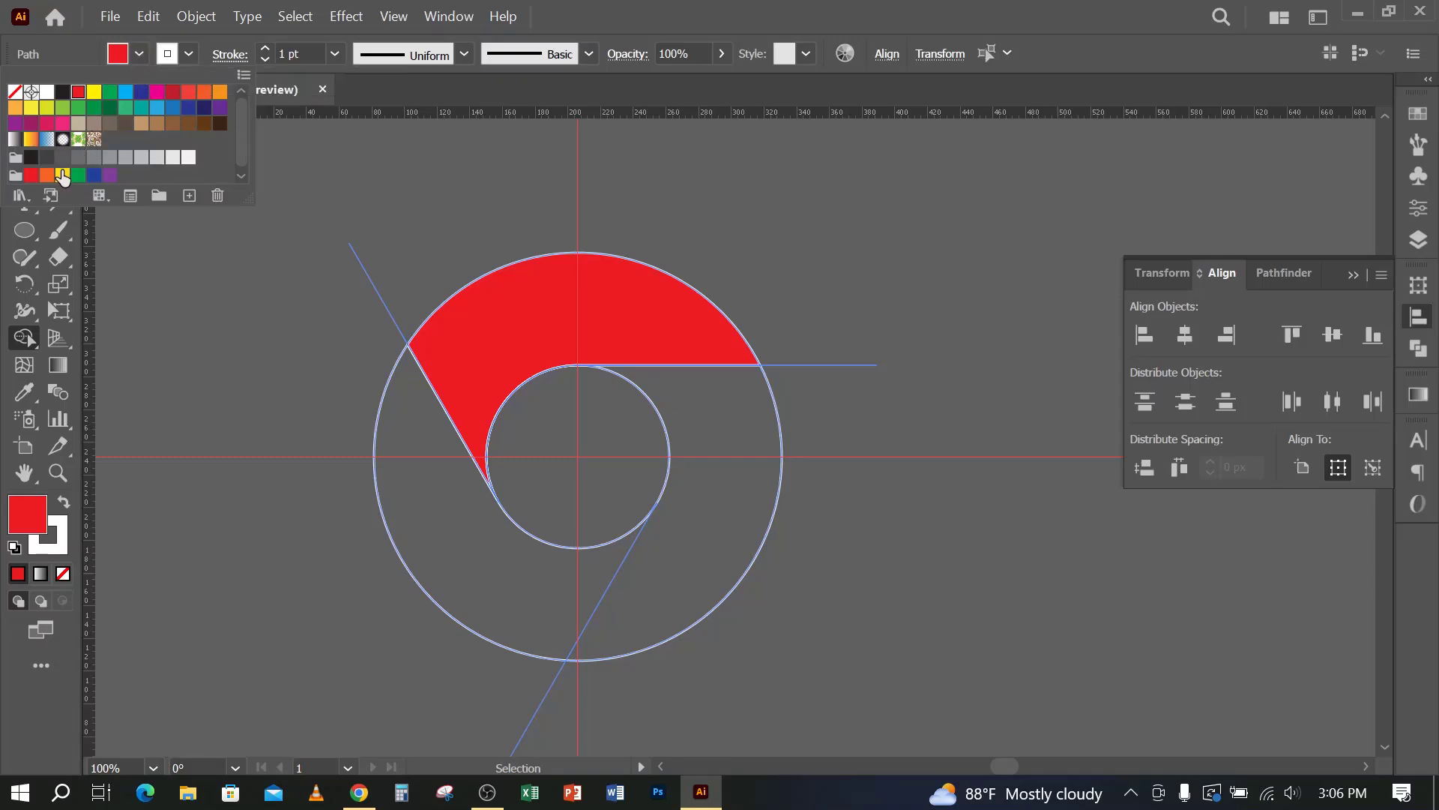
Step: Build the lower-left ring segment with a green fill using Shape Builder
click(94, 109)
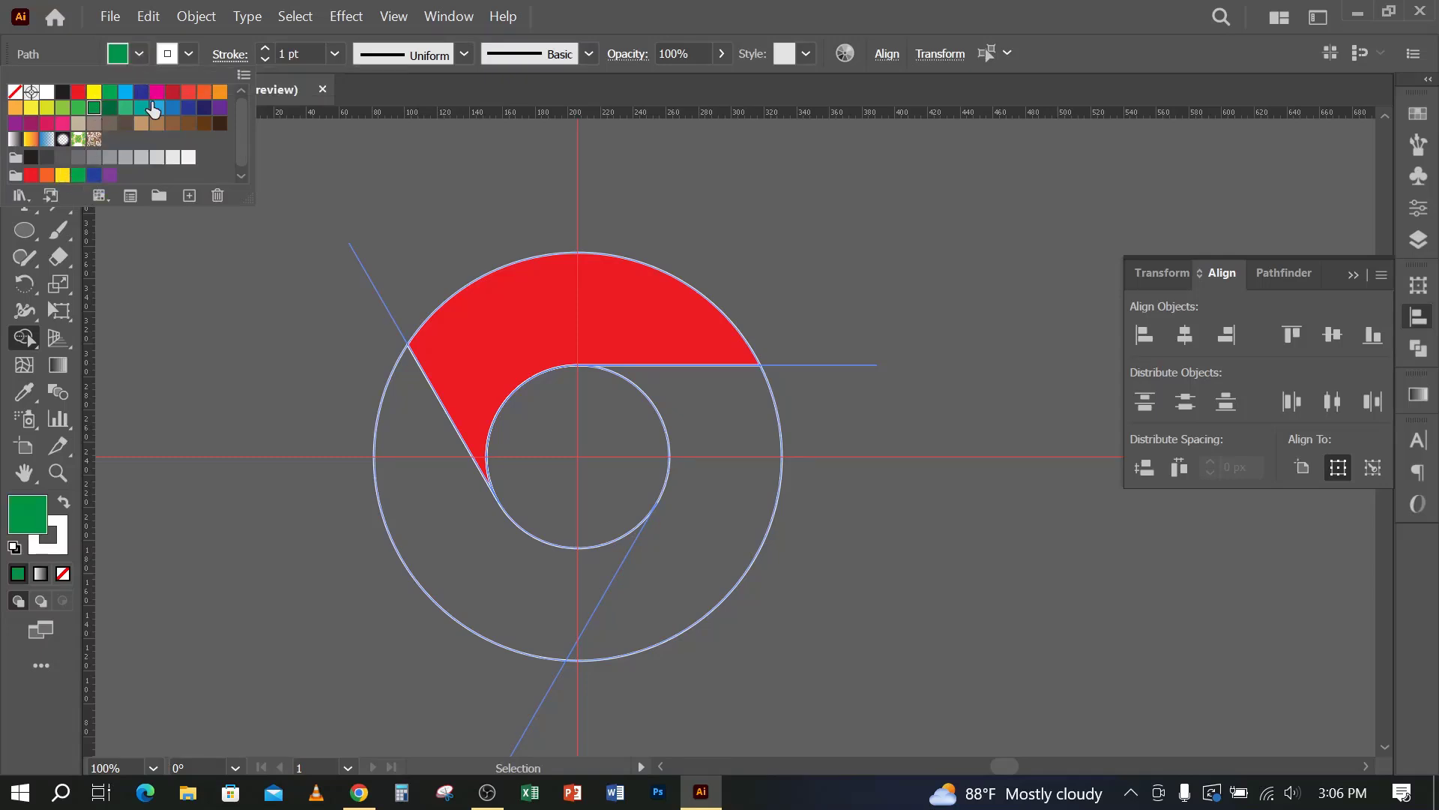
click(649, 4)
click(407, 468)
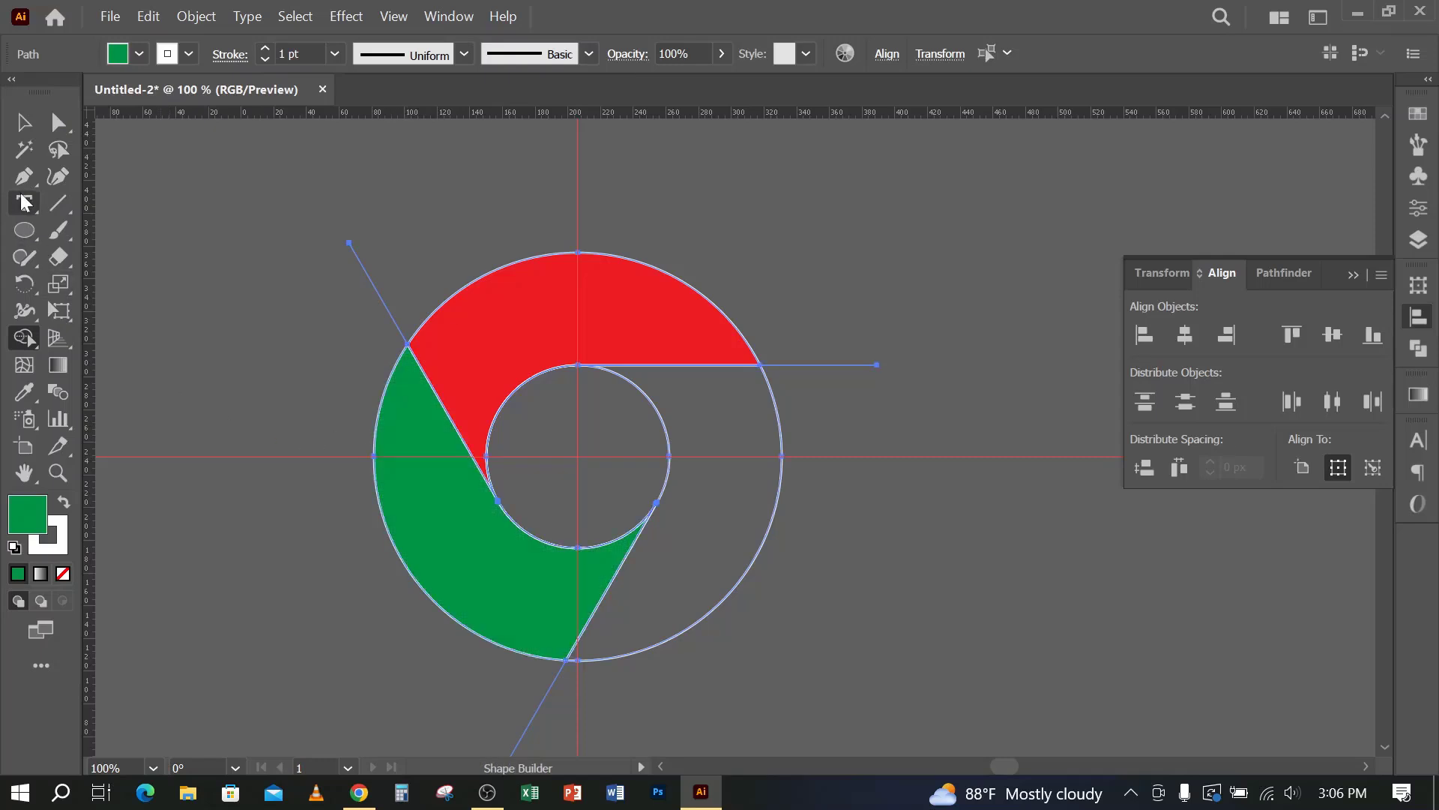
Step: Build the lower-right ring segment with a yellow fill using Shape Builder, and clear the selection
key(v)
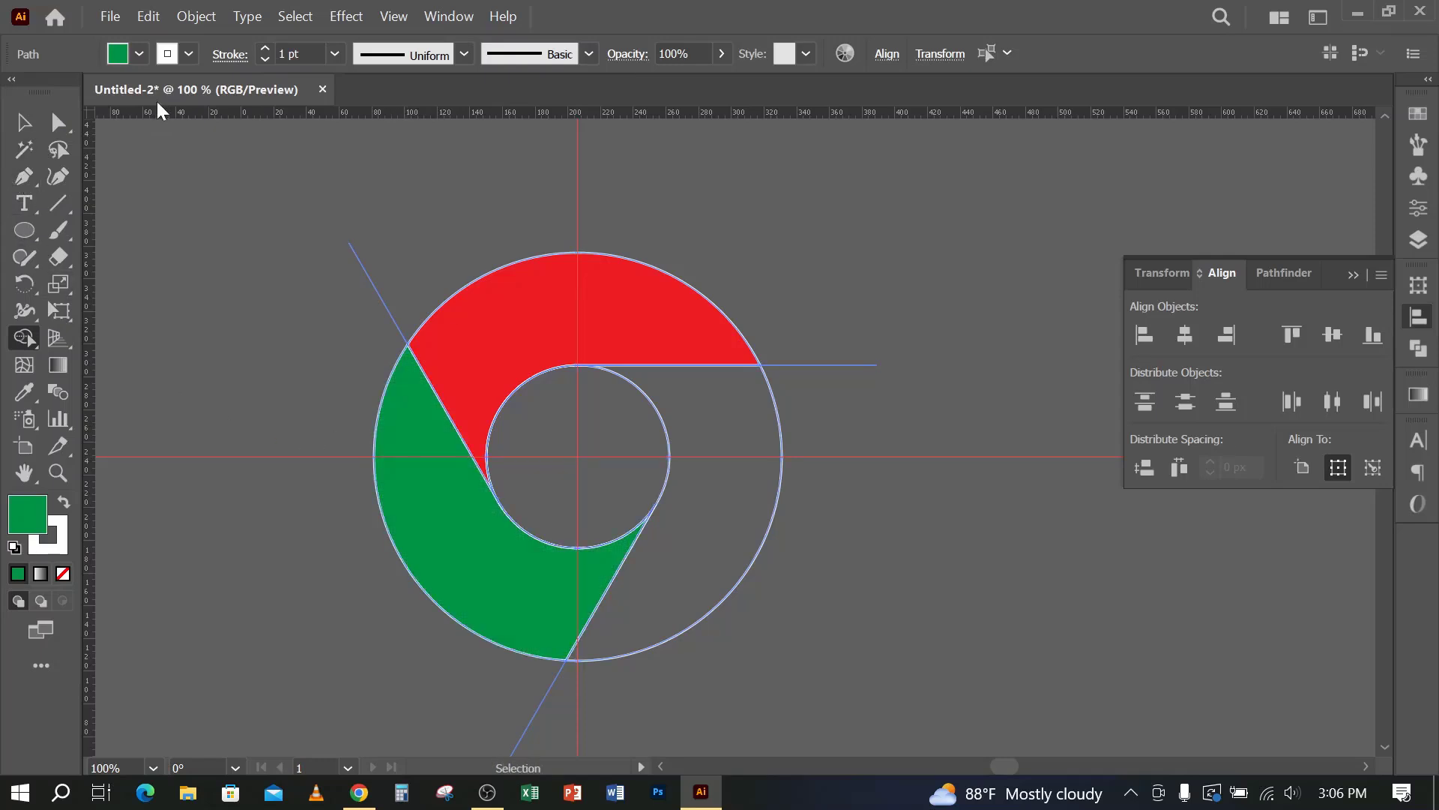
click(139, 53)
click(34, 112)
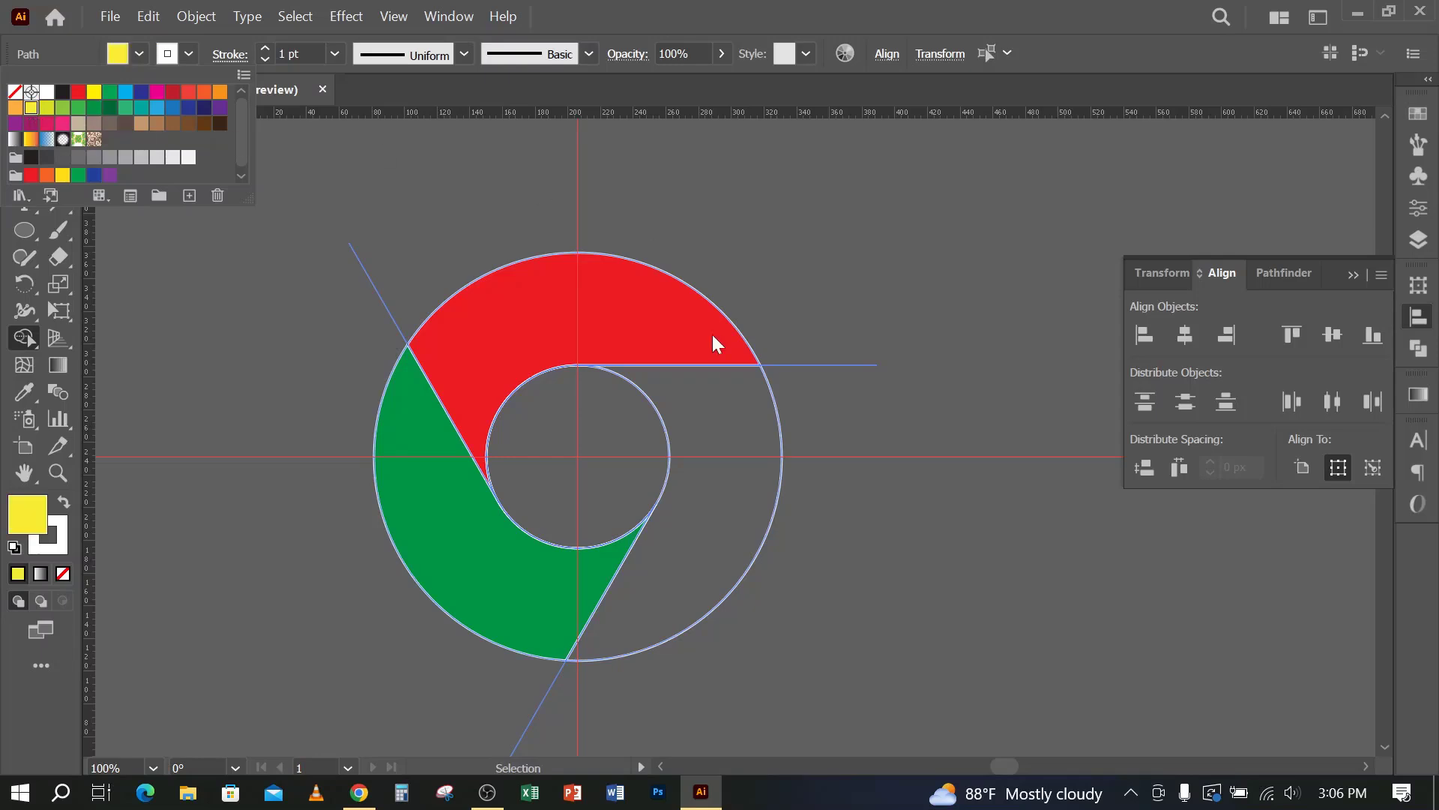
key(Escape)
key(shift+m)
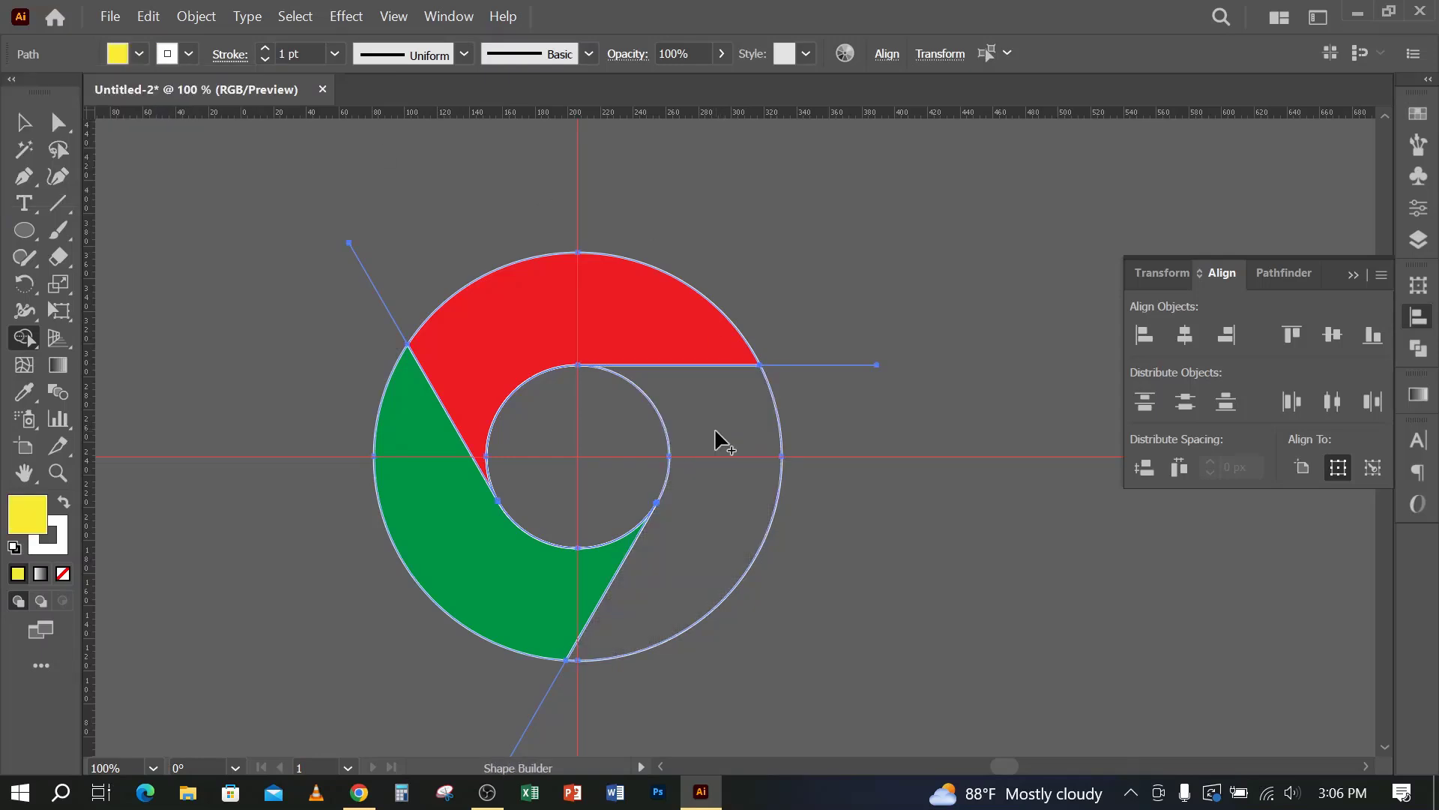
click(717, 448)
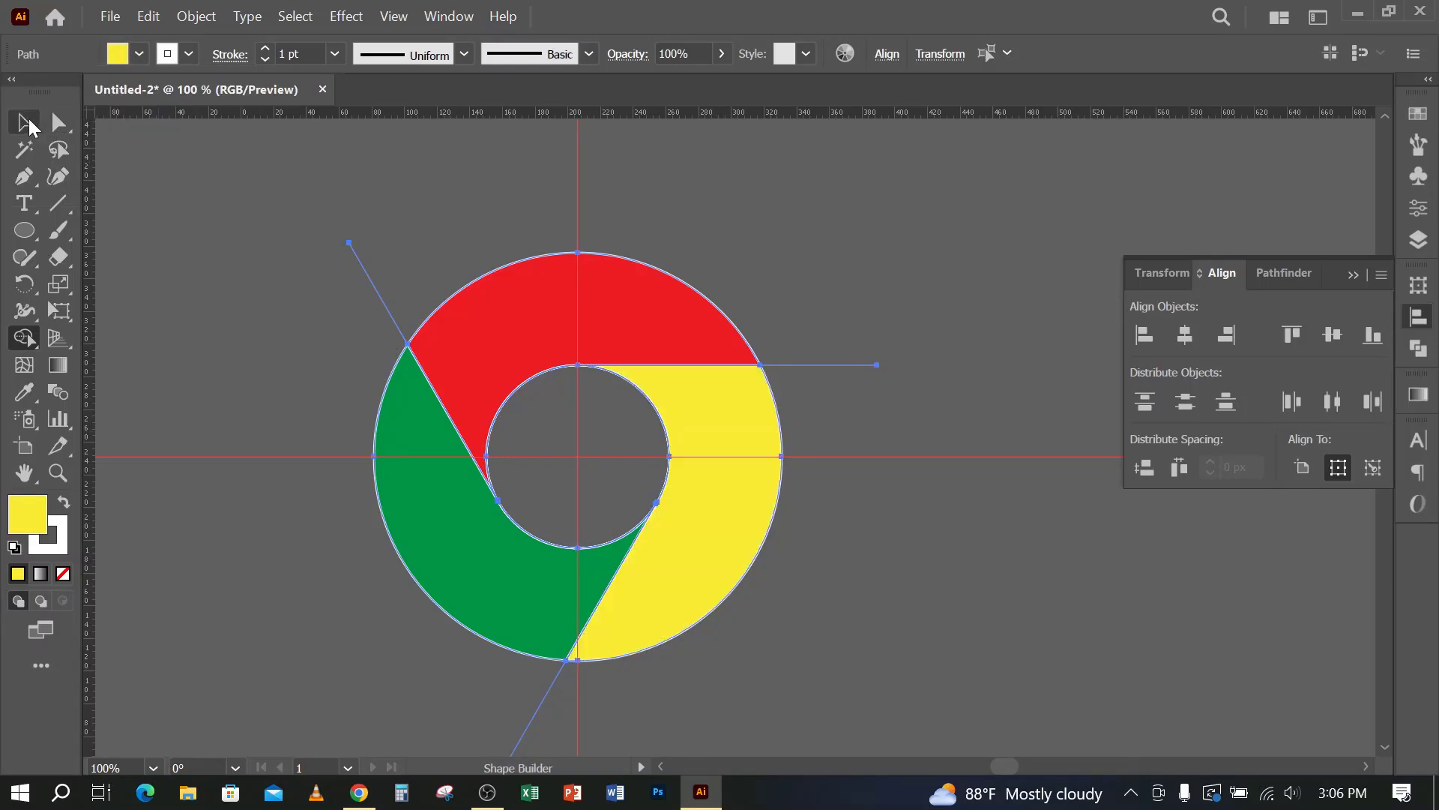
key(v)
click(229, 291)
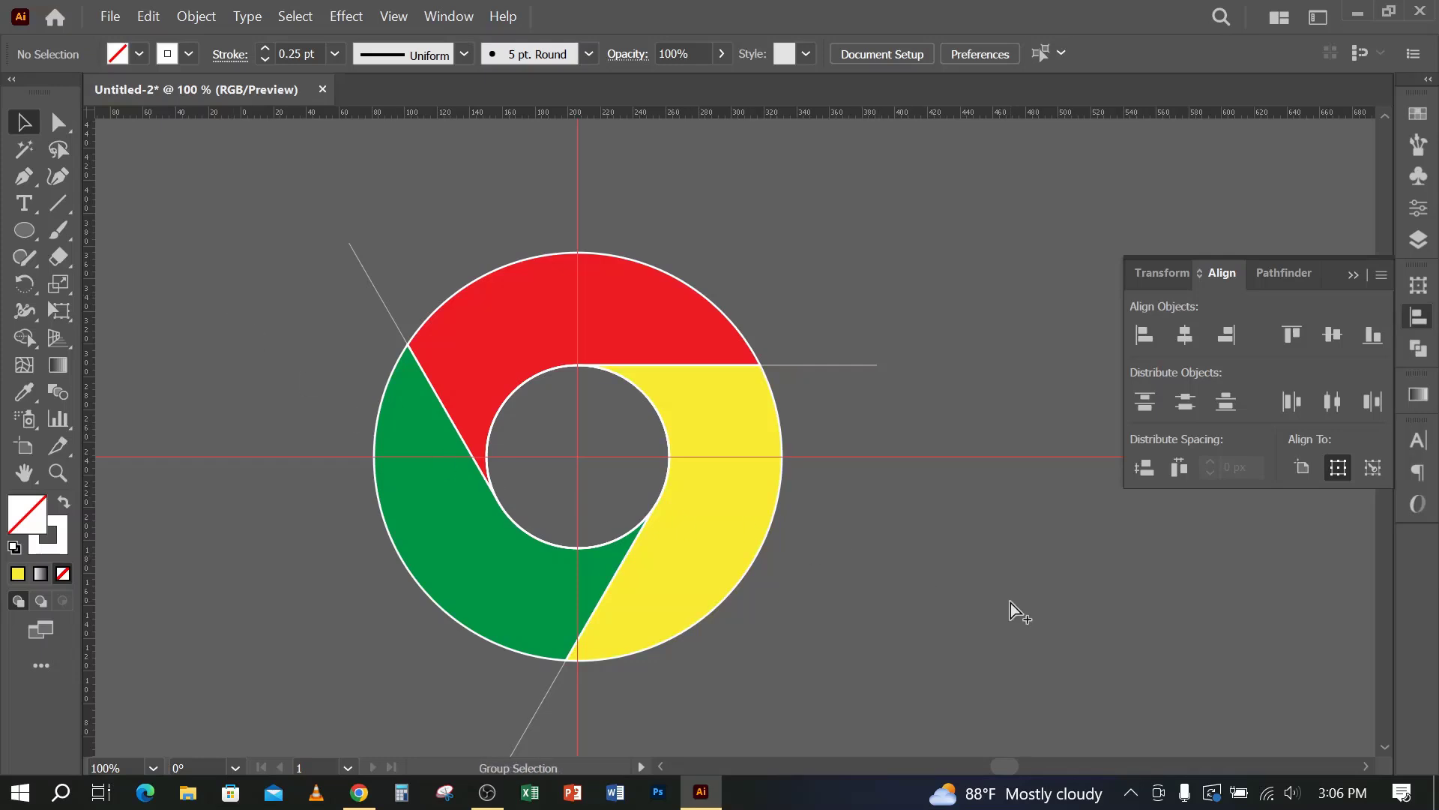
Step: Show the hidden innermost circle and fill it with dark blue
key(ctrl+alt+3)
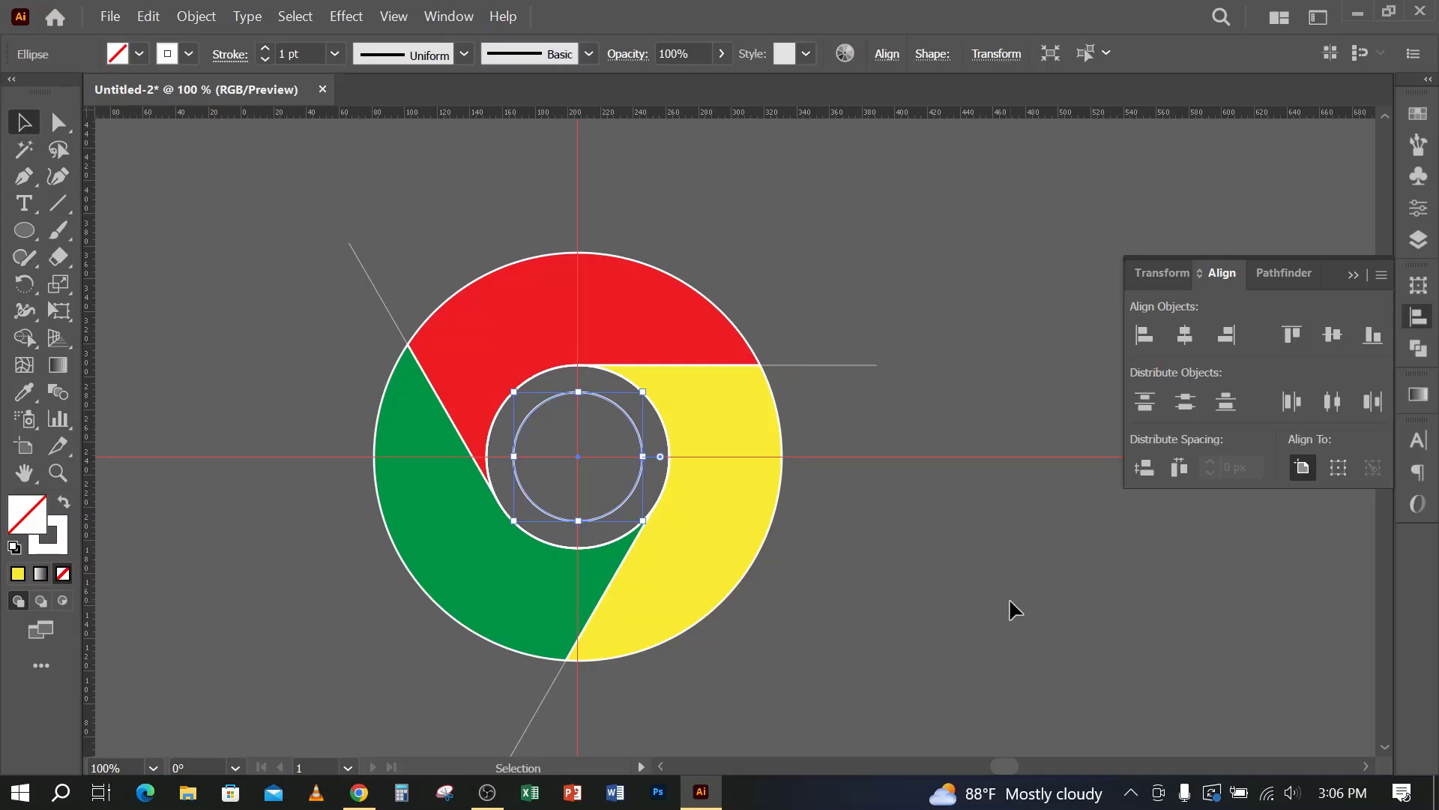
click(563, 453)
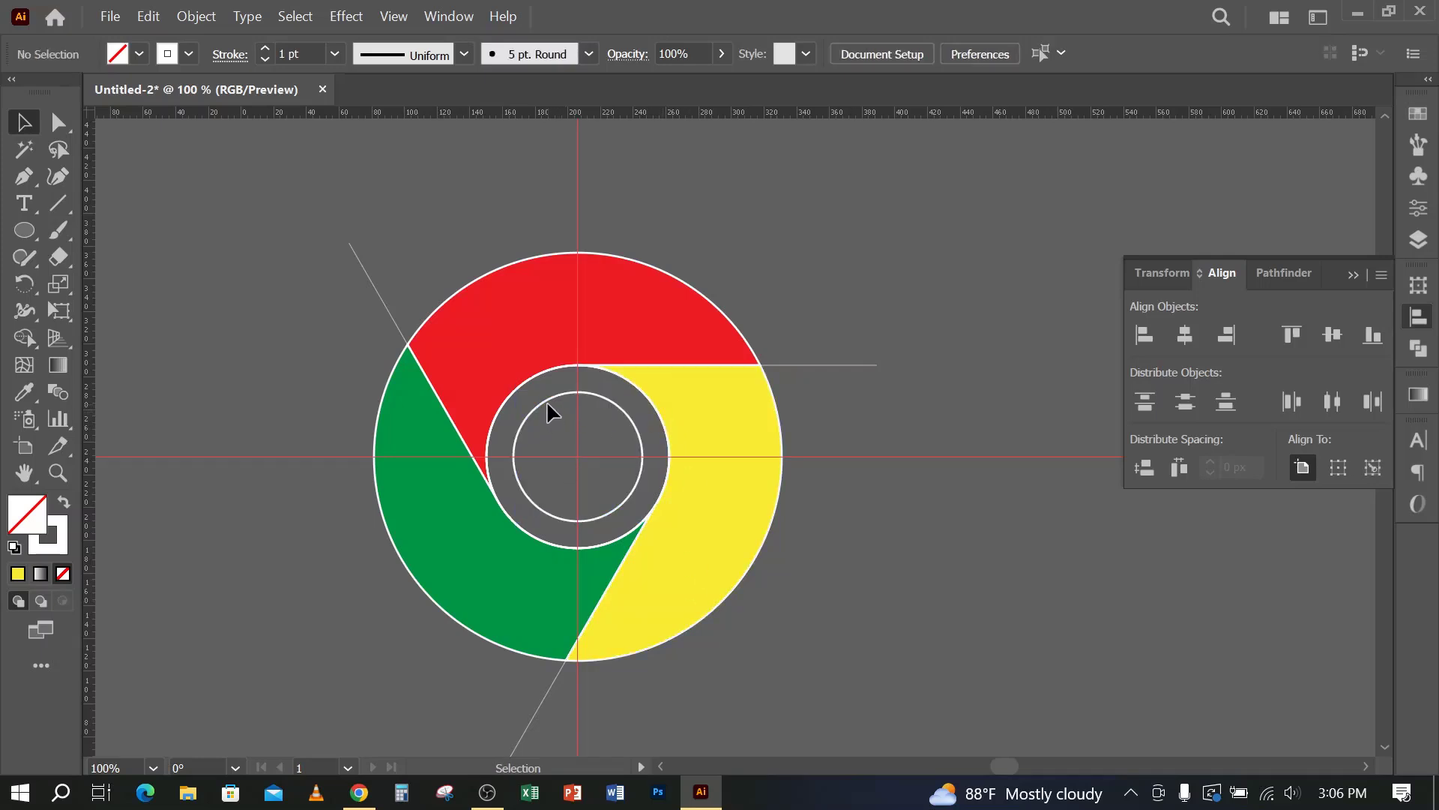
click(547, 401)
click(188, 54)
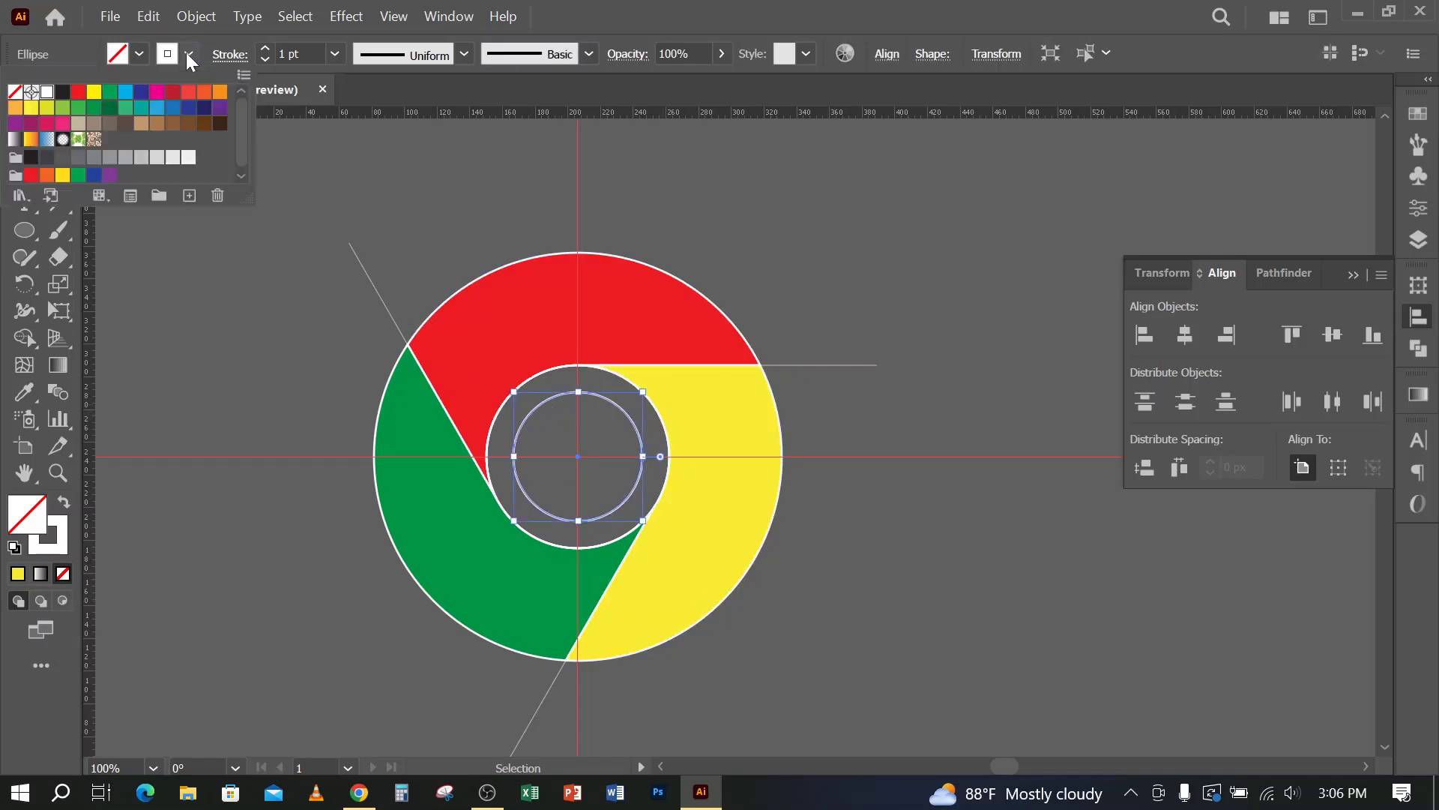
click(187, 54)
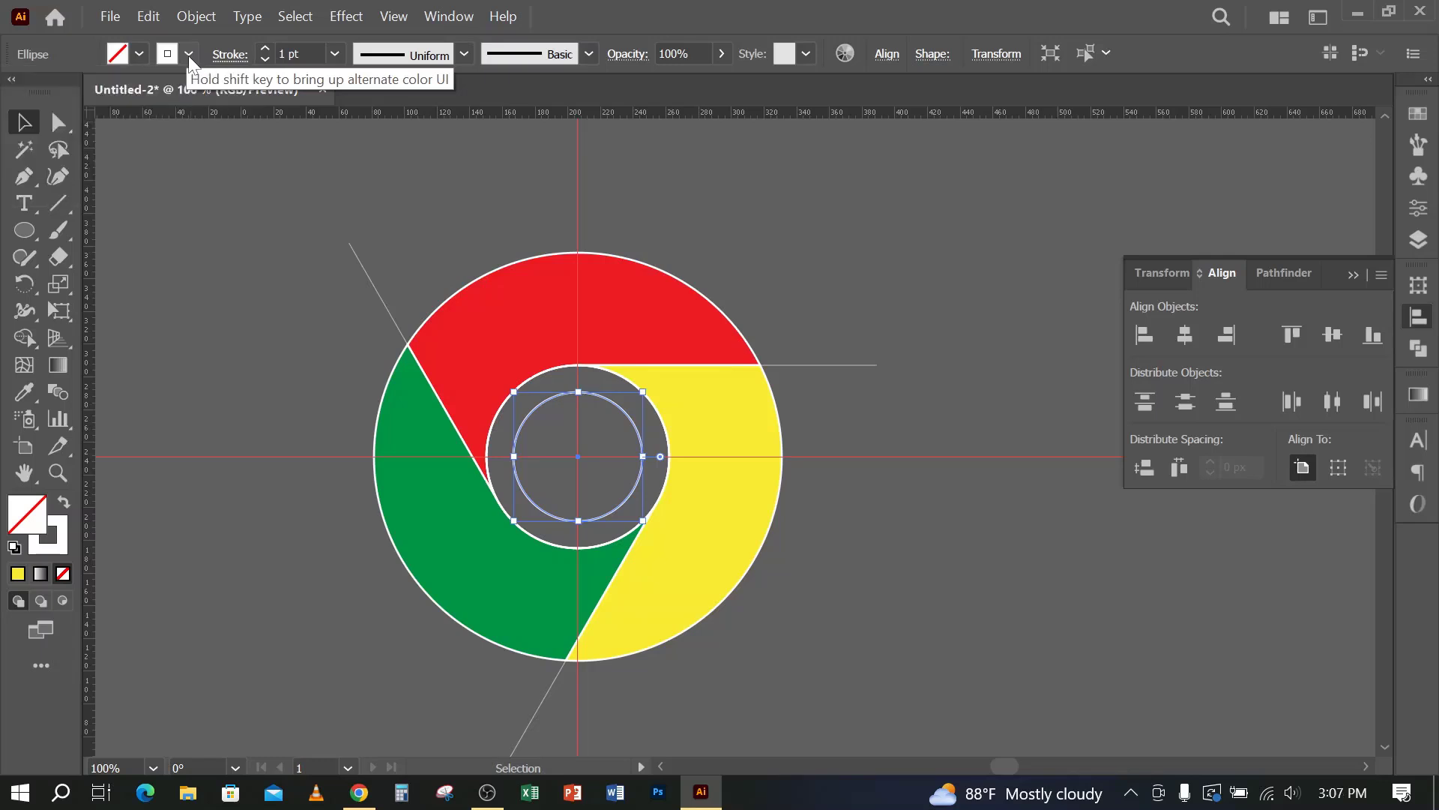
click(139, 54)
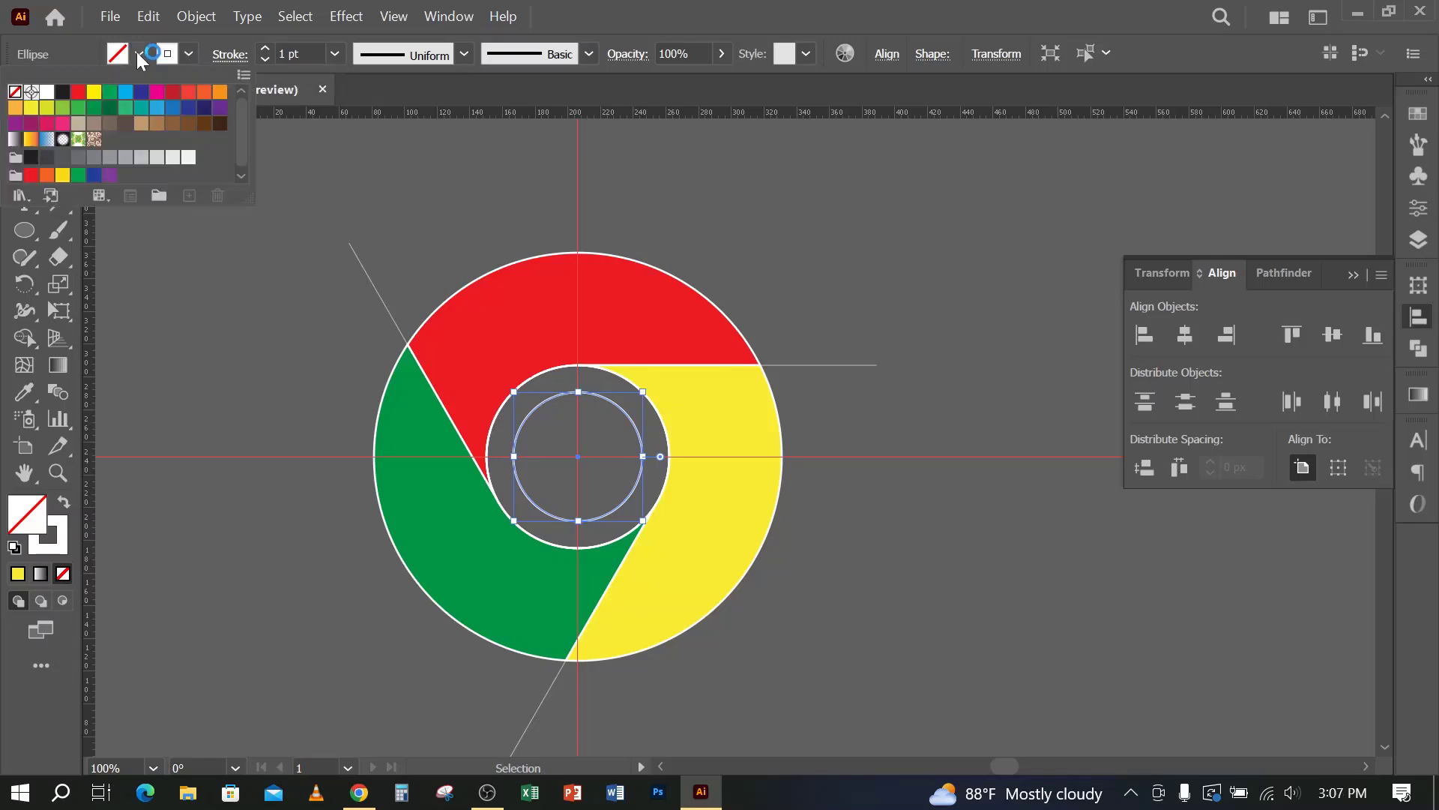
click(141, 91)
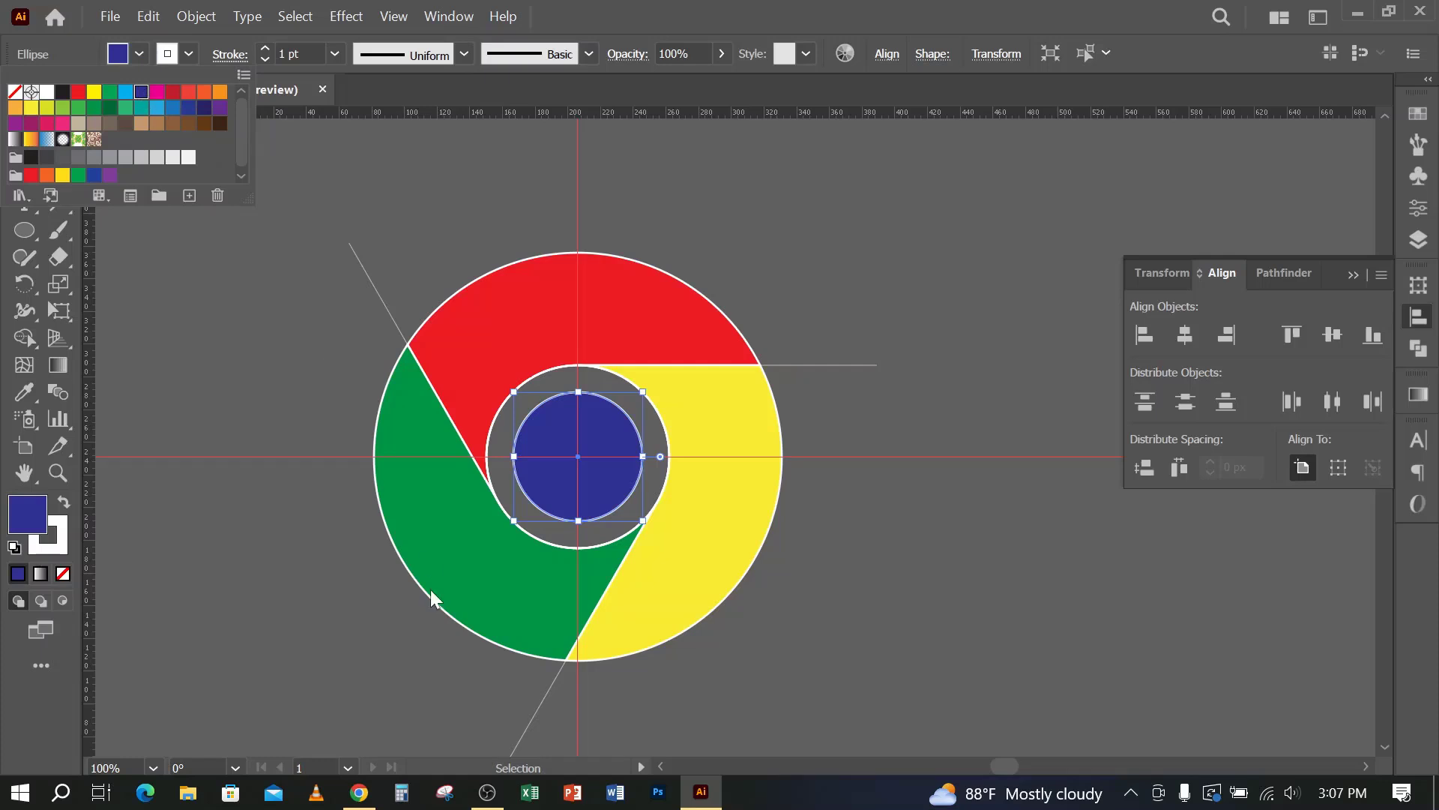
click(297, 586)
click(296, 586)
Step: Give the circle around the blue centre a white fill with no stroke, and send it behind the blue circle
click(557, 374)
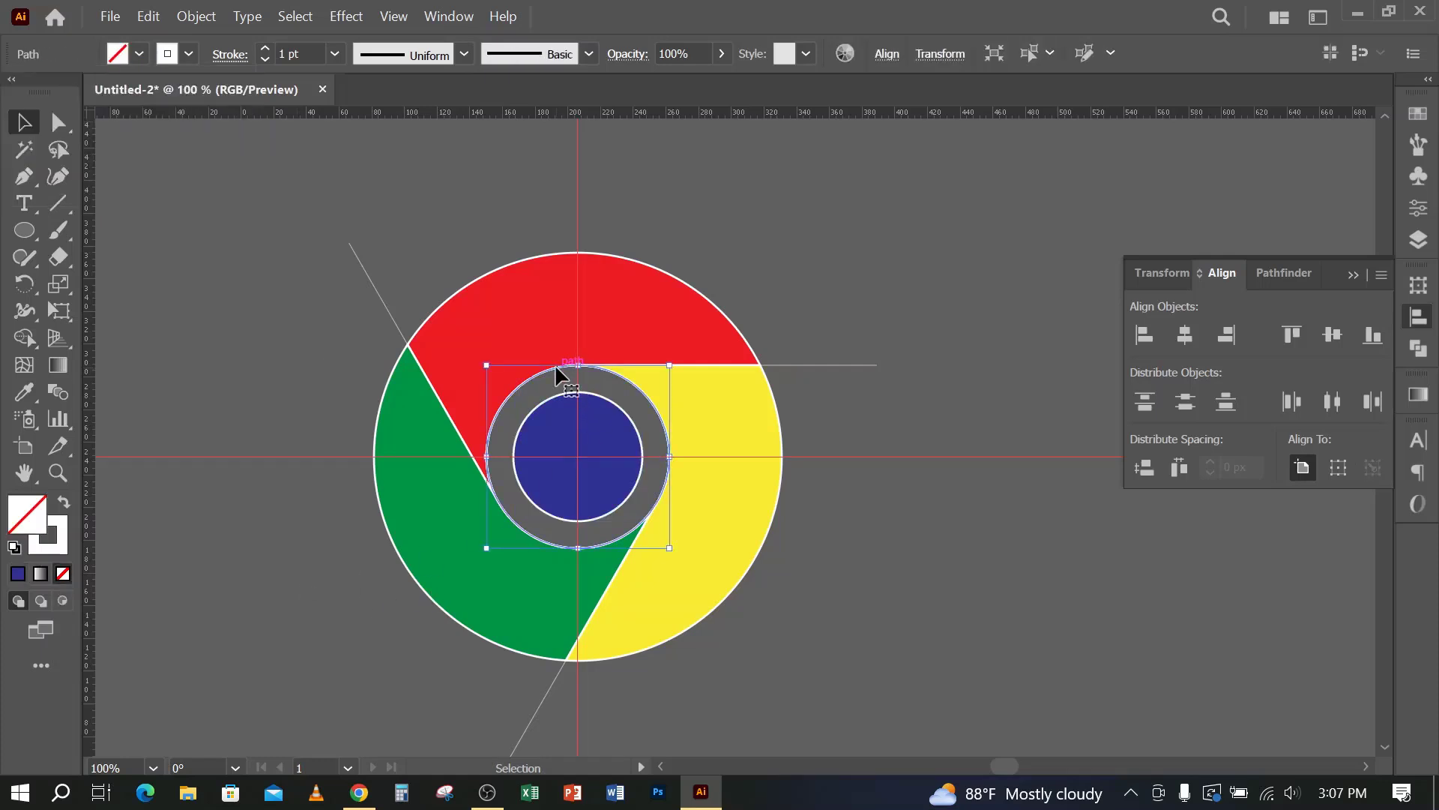
click(188, 54)
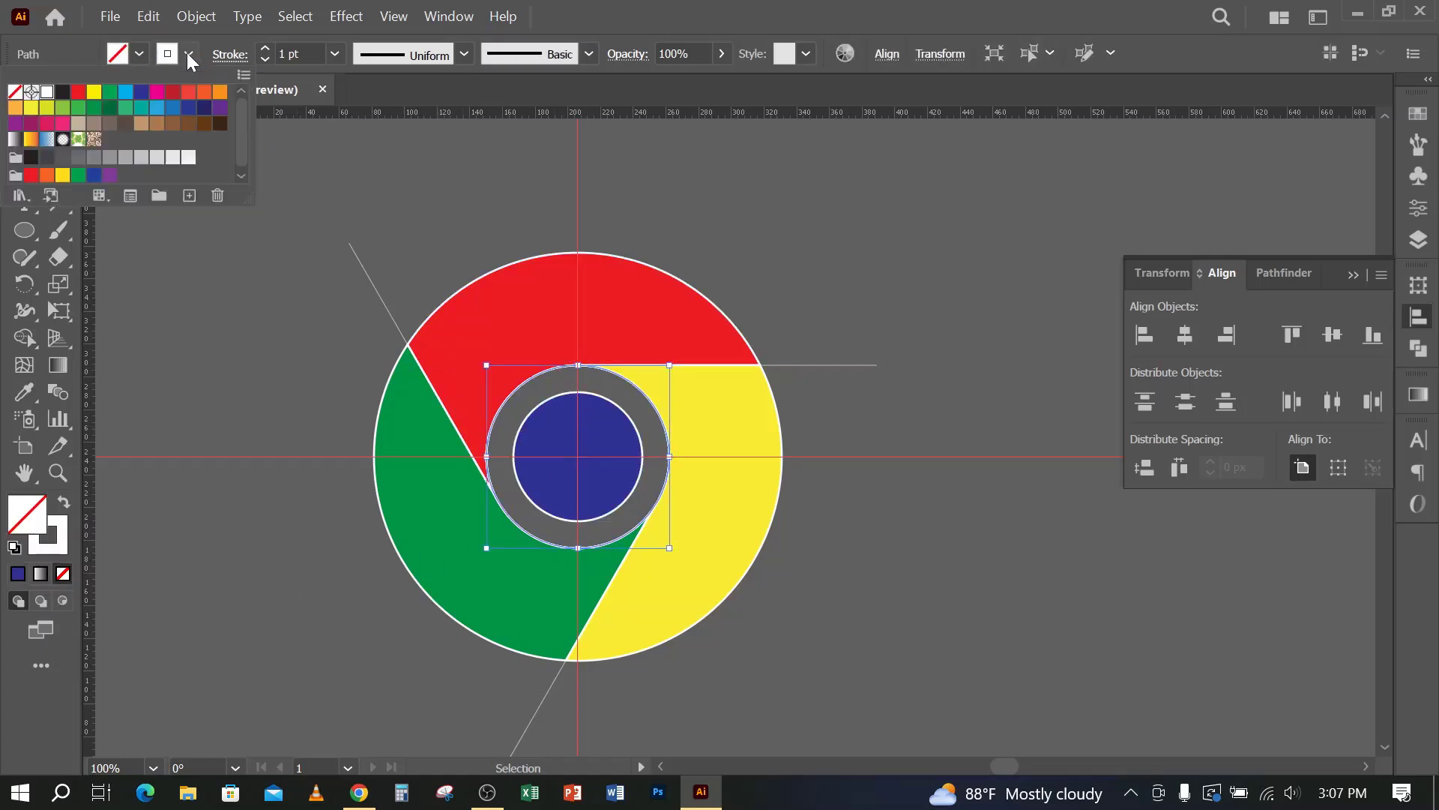
click(15, 91)
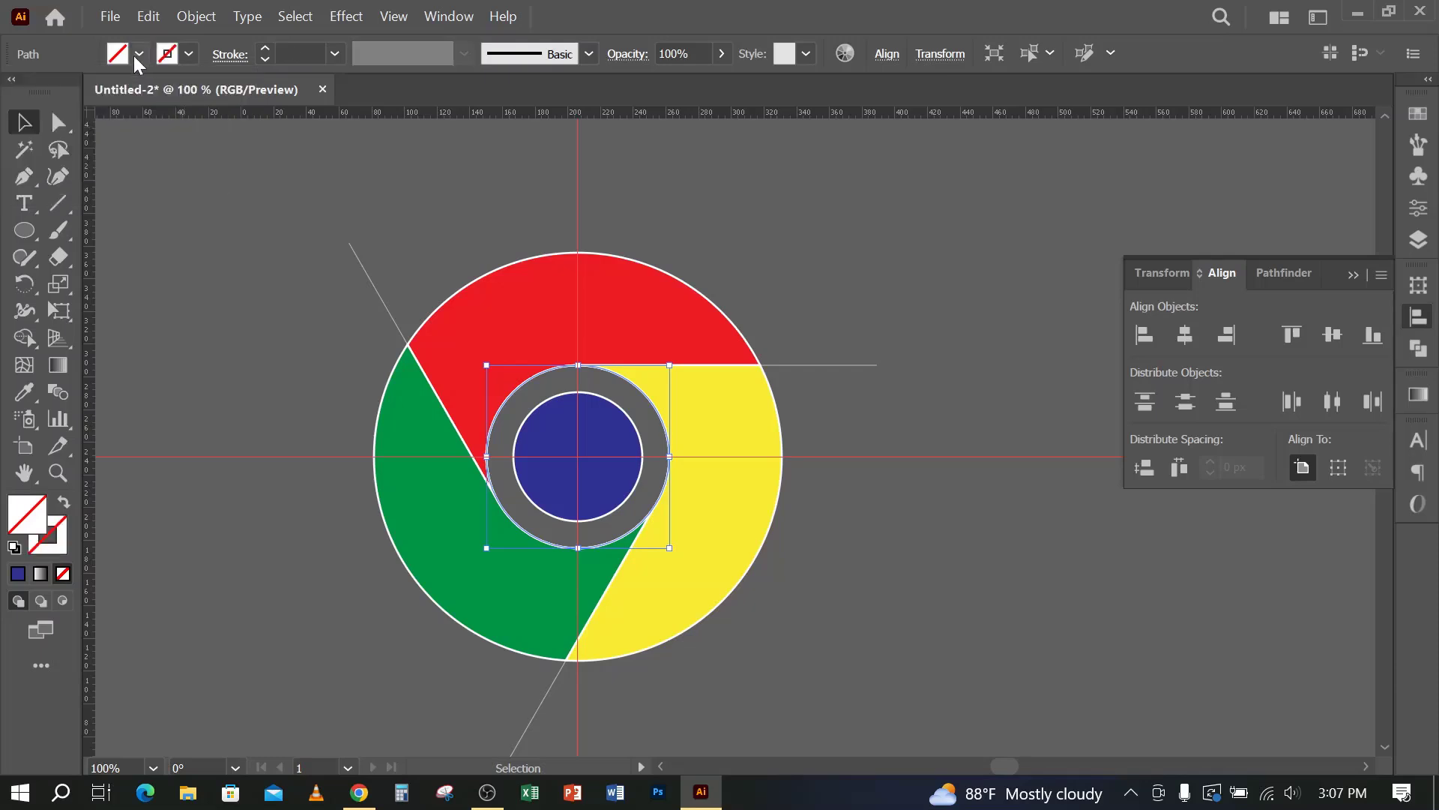
click(139, 54)
click(47, 91)
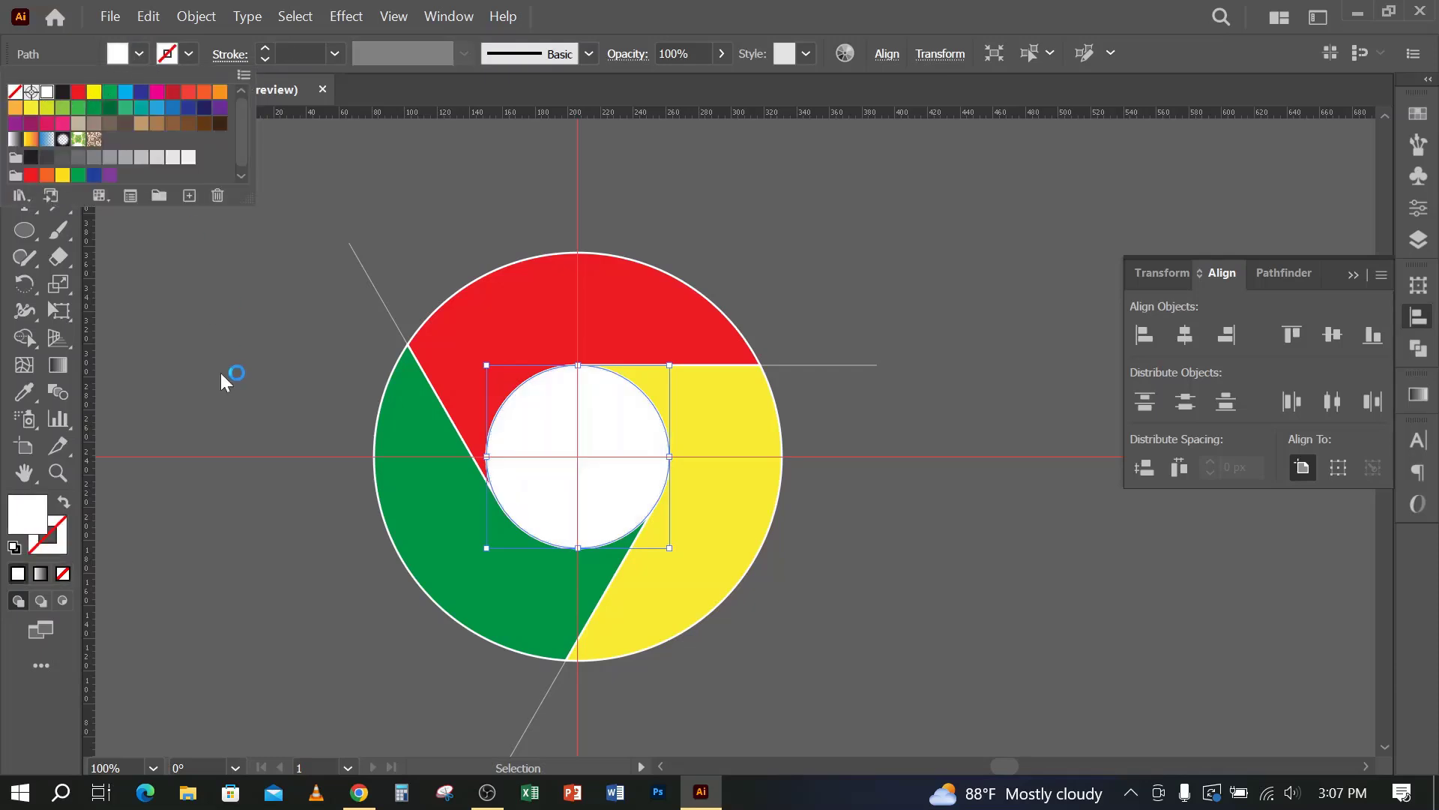
key(ctrl+[)
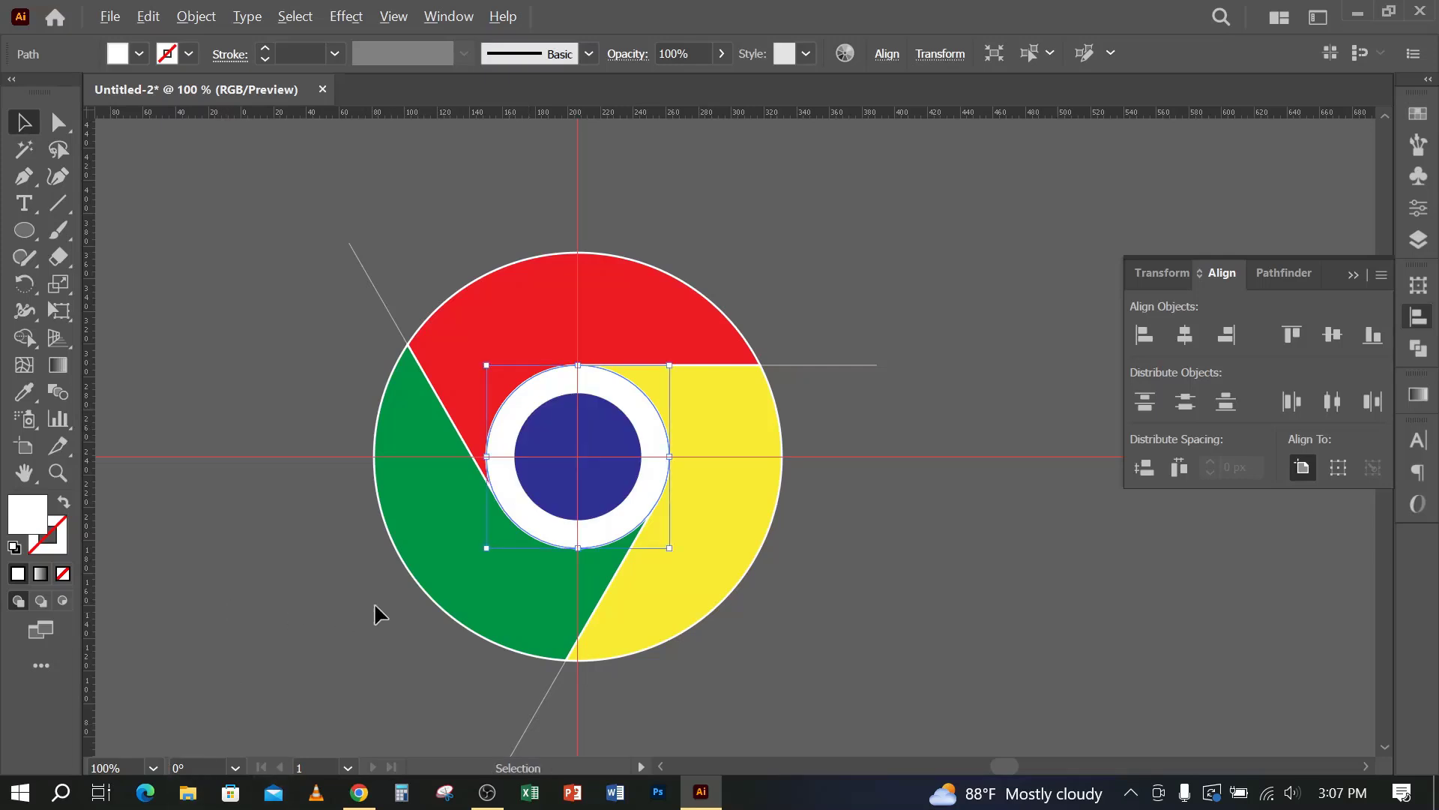
Step: Delete the three leftover line ends sticking out beyond the coloured ring
scroll(375, 606, down, 1)
click(693, 444)
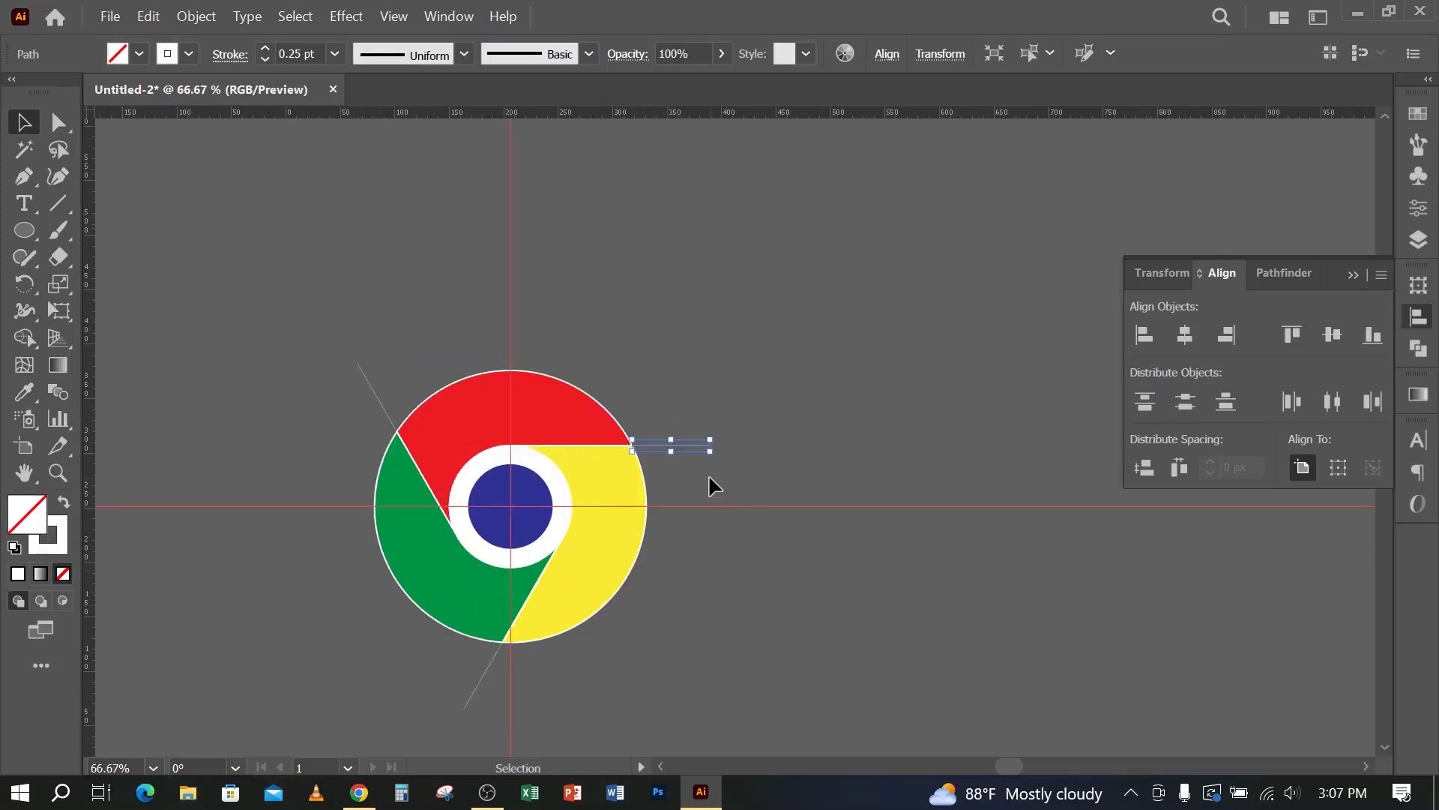
key(Delete)
click(377, 397)
key(Delete)
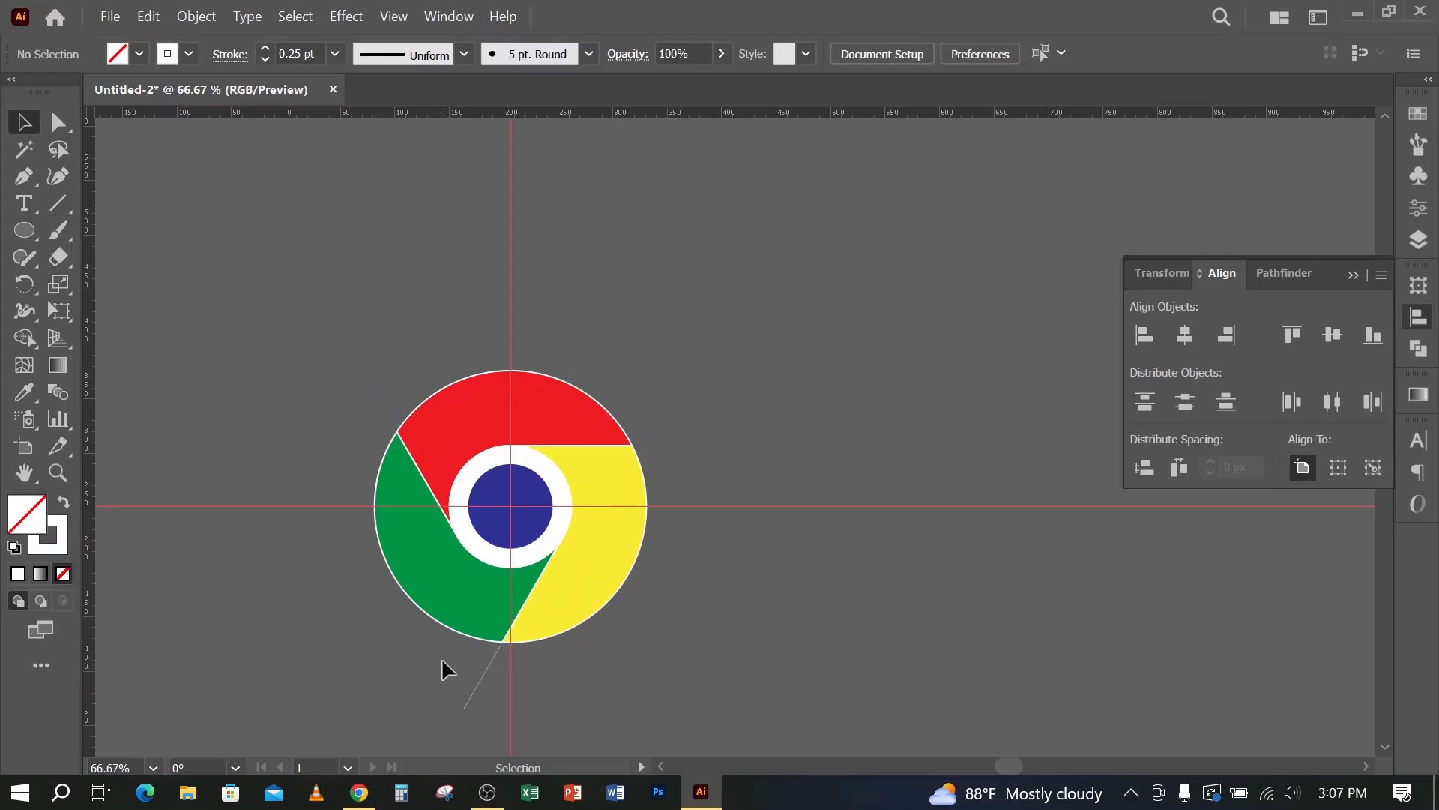
click(487, 675)
key(Delete)
scroll(517, 697, down, 1)
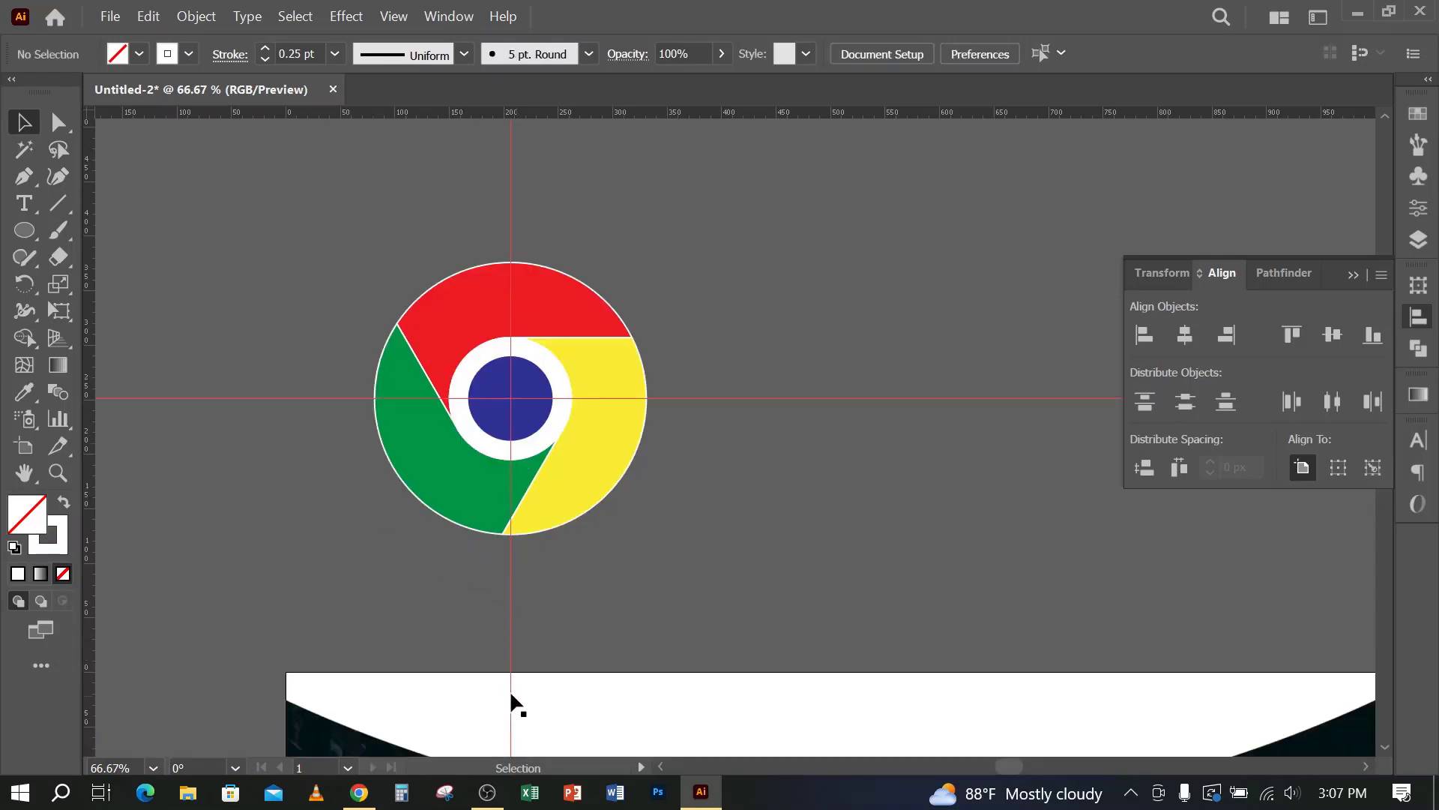
drag(671, 545, 673, 552)
key(ctrl+g)
click(662, 555)
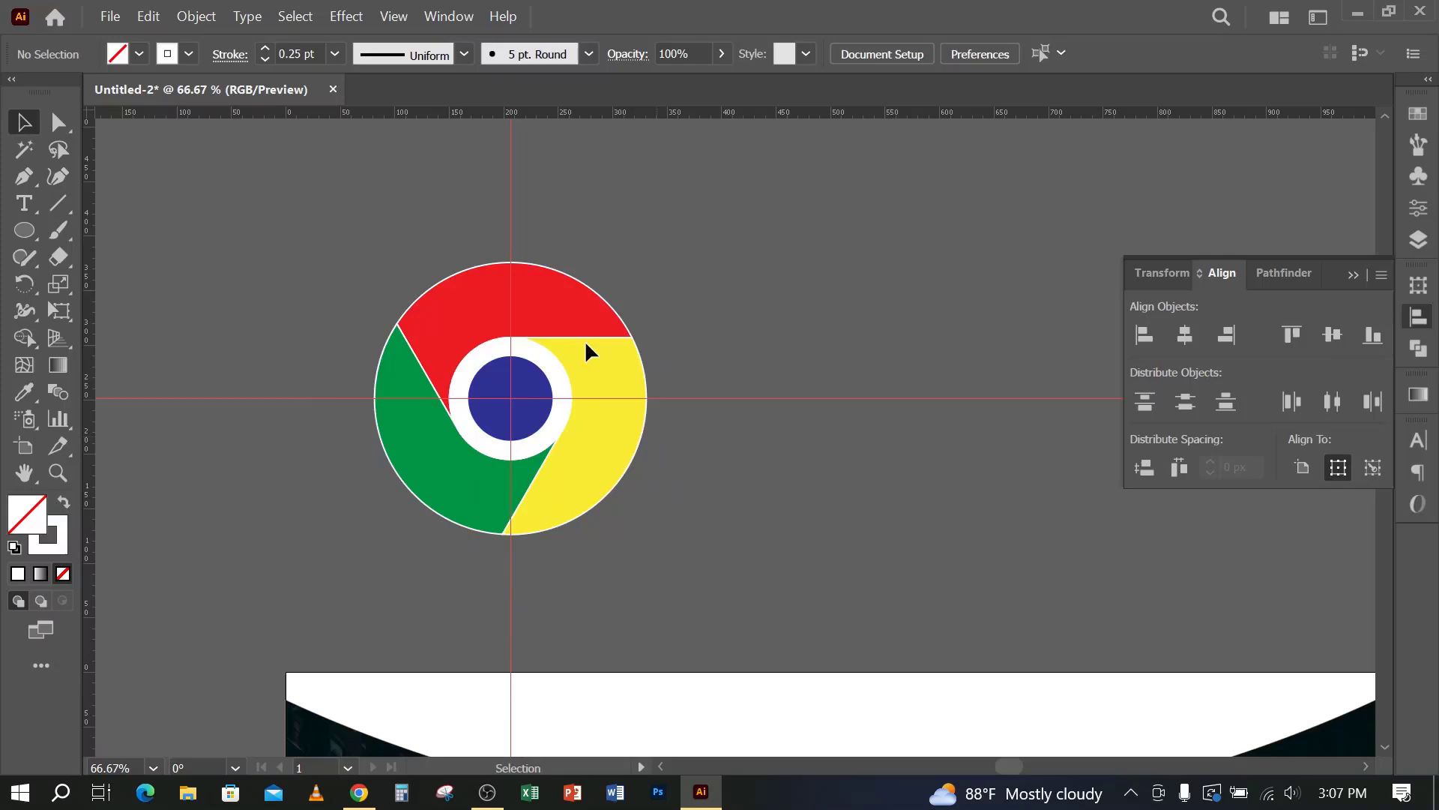
Step: Set the white stroke of the red, yellow and green ring segments to 2 pt
click(502, 270)
shift+click(610, 393)
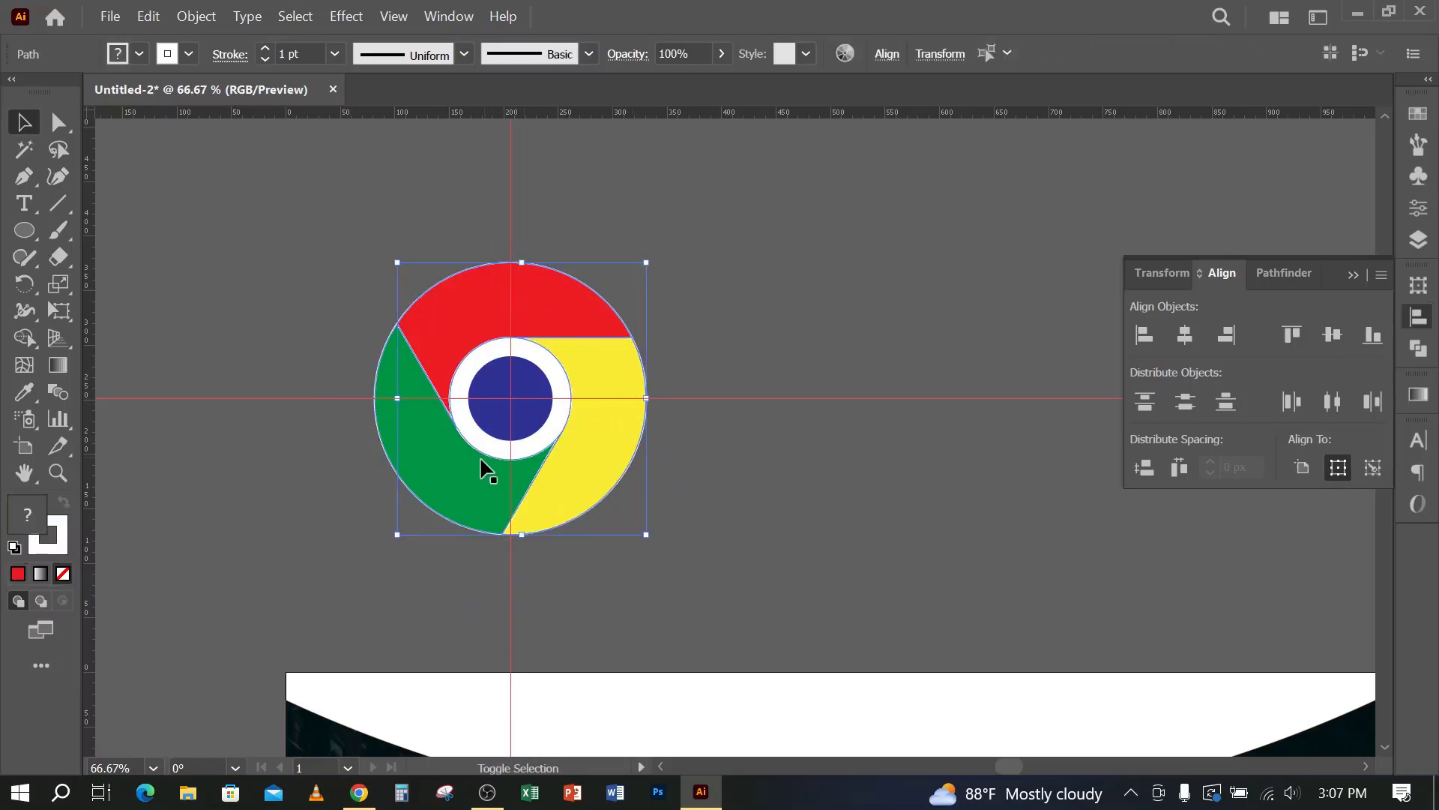
shift+click(484, 468)
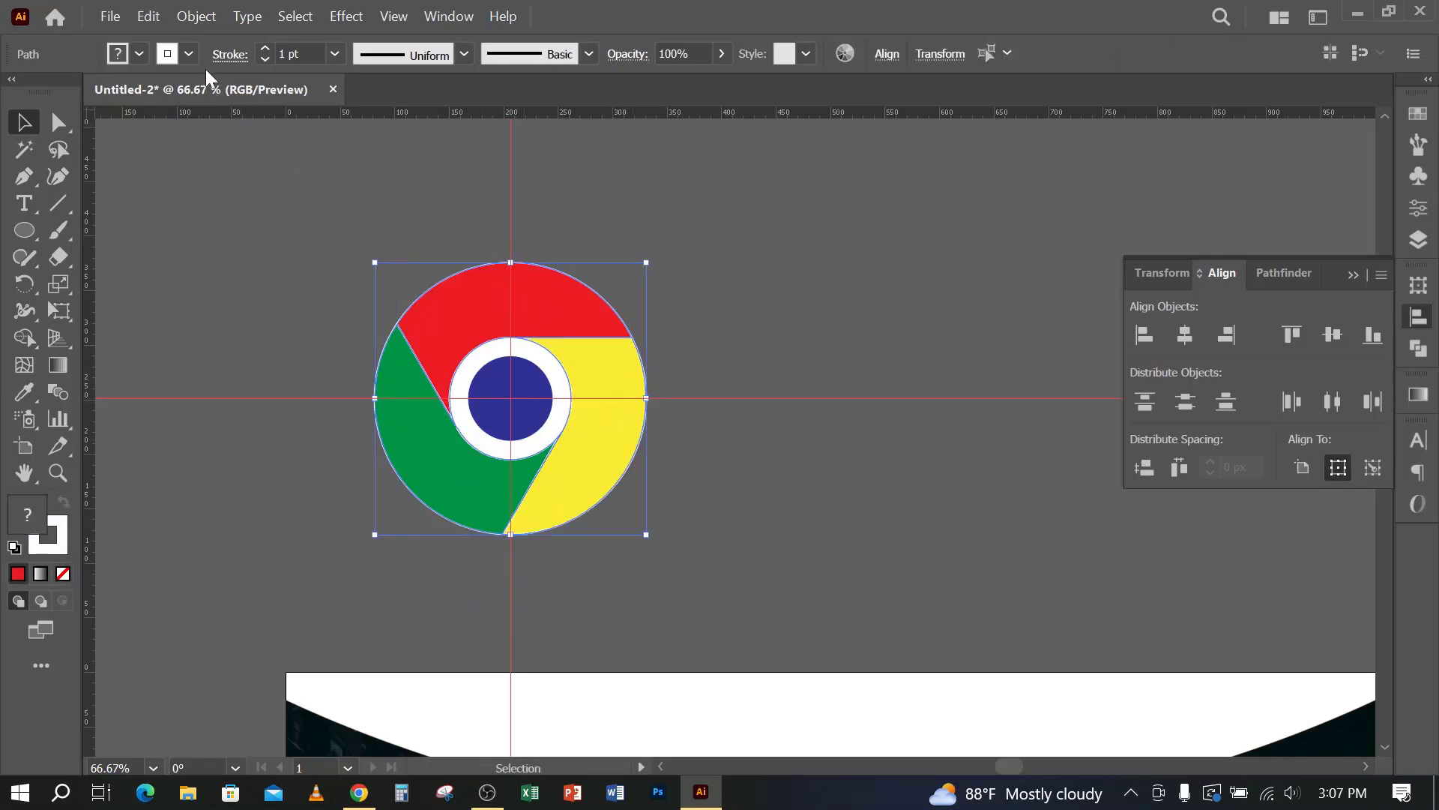
click(263, 48)
click(304, 345)
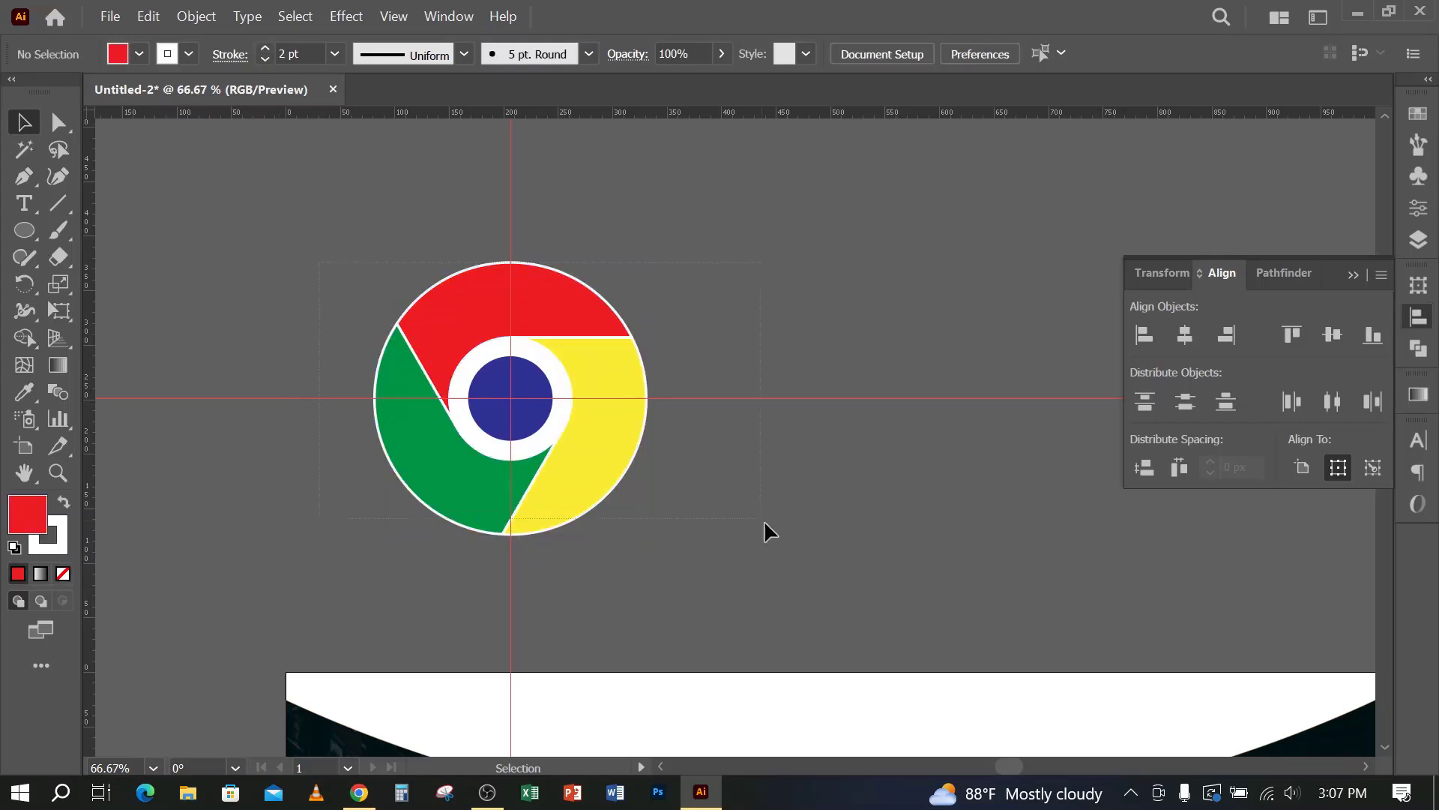
Step: Group all the logo parts and place the logo, scaled down, horizontally centred in the white area at the artboard's upper edge
key(ctrl+a)
key(ctrl+g)
scroll(625, 420, down, 3)
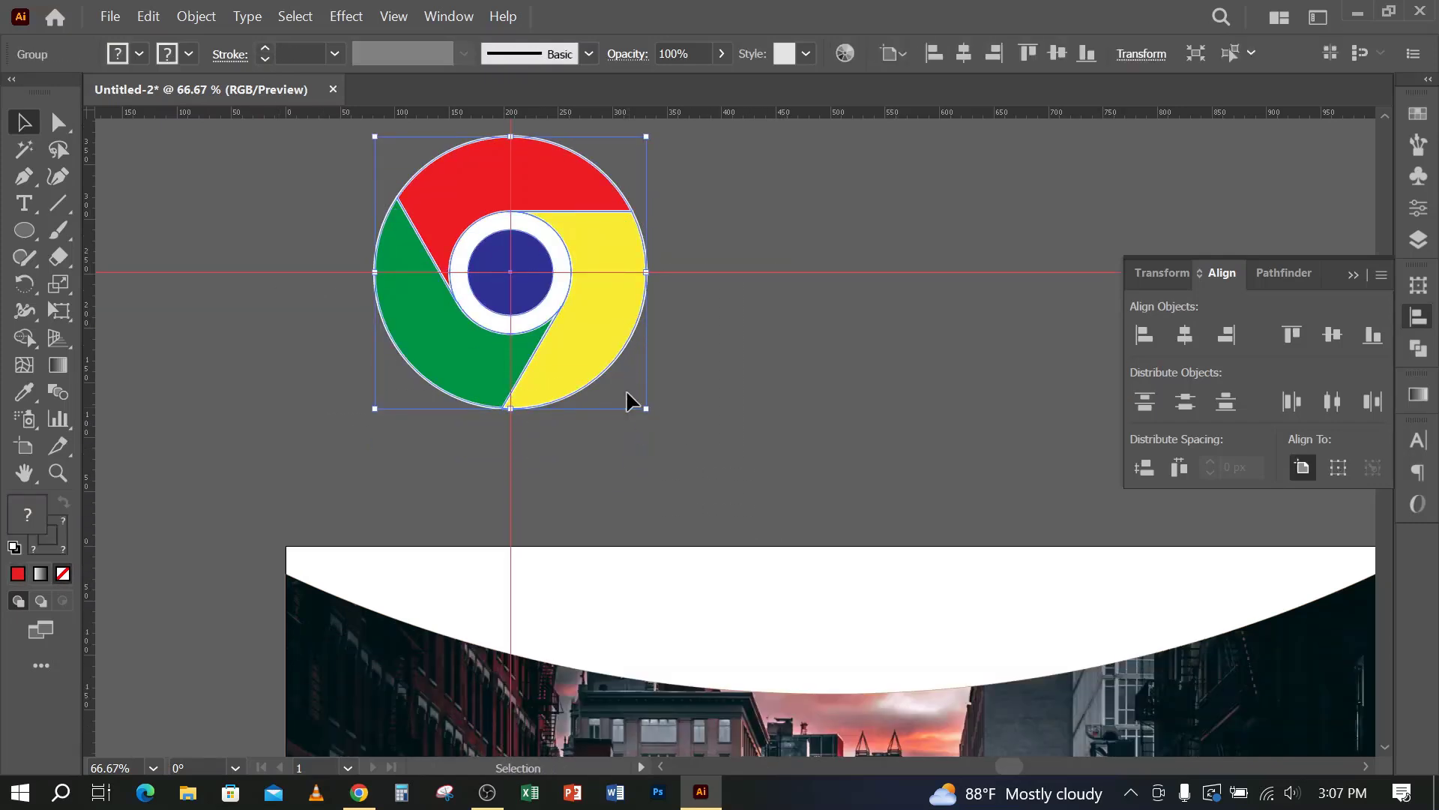
drag(510, 137, 829, 625)
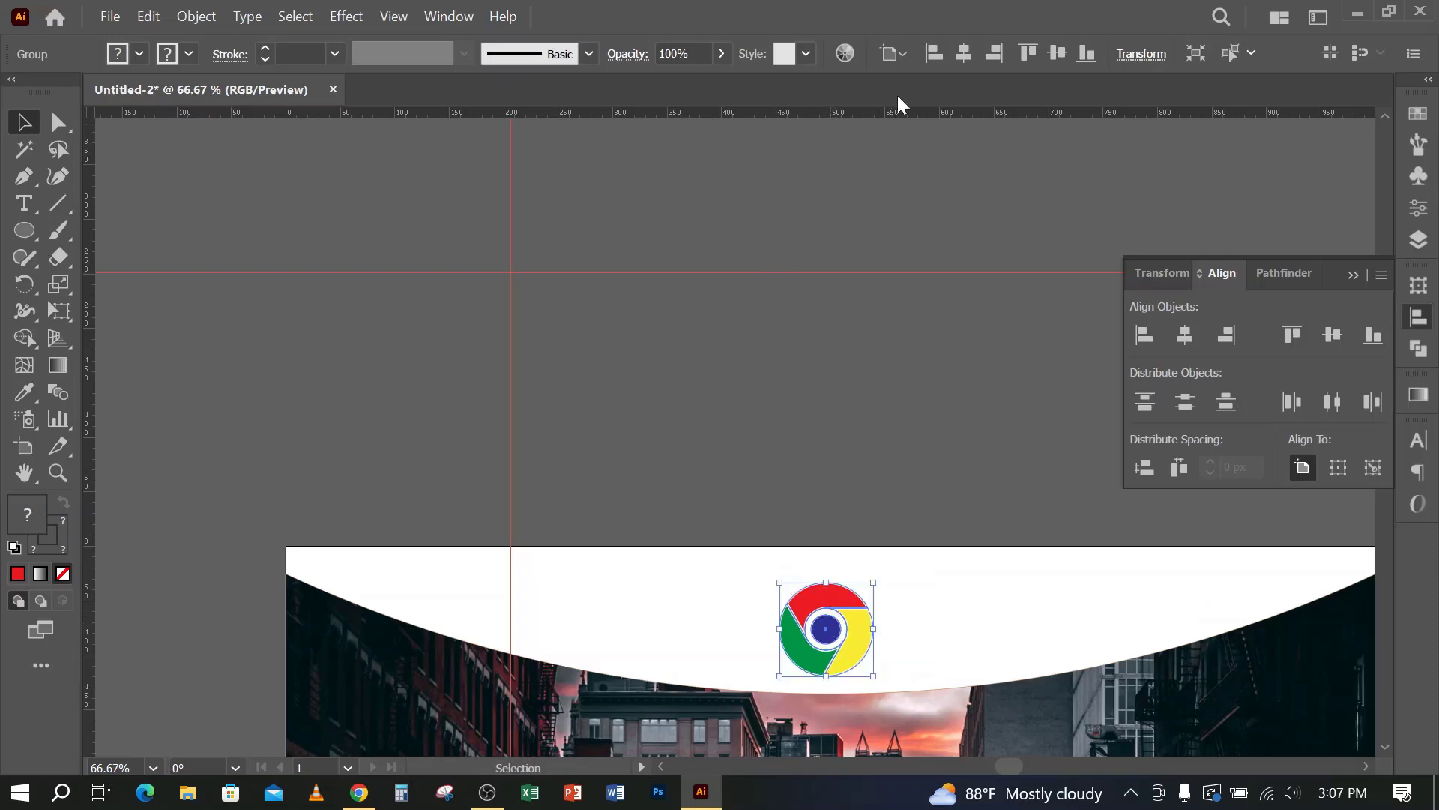
click(962, 57)
Step: Add a placeholder point text object in the empty space beside the reference post
scroll(724, 421, down, 3)
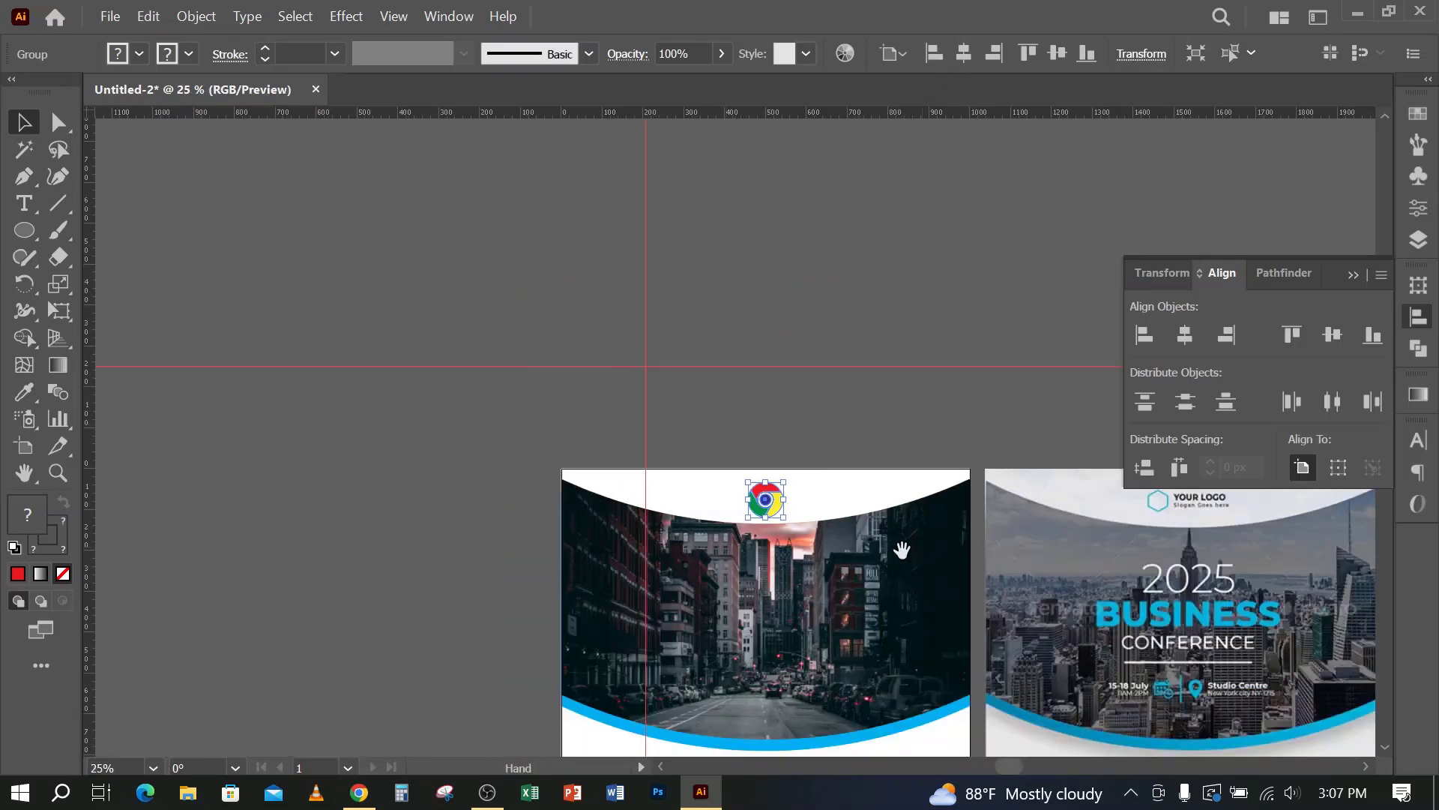
drag(1056, 570, 726, 436)
scroll(860, 336, up, 3)
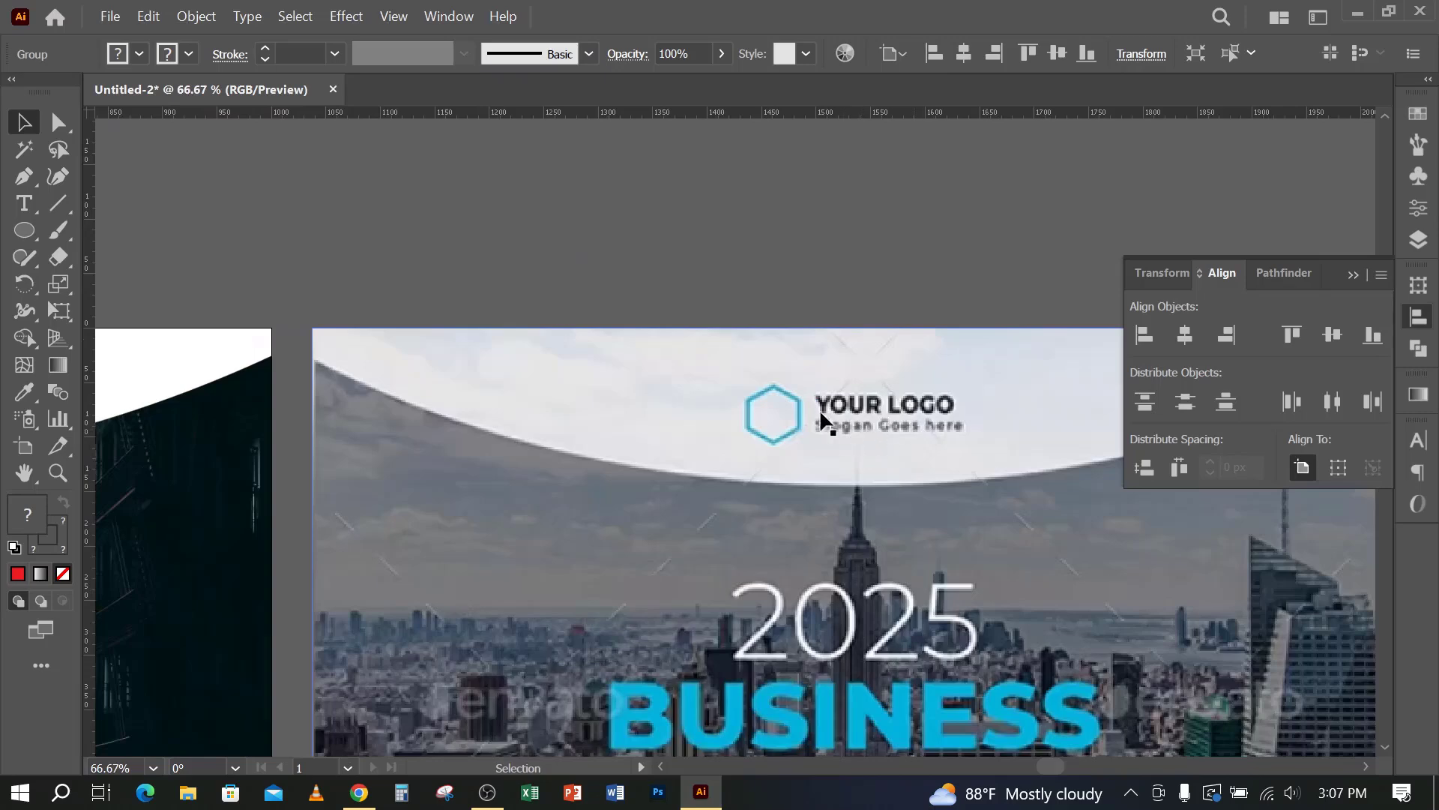
scroll(459, 409, down, 2)
scroll(103, 315, up, 1)
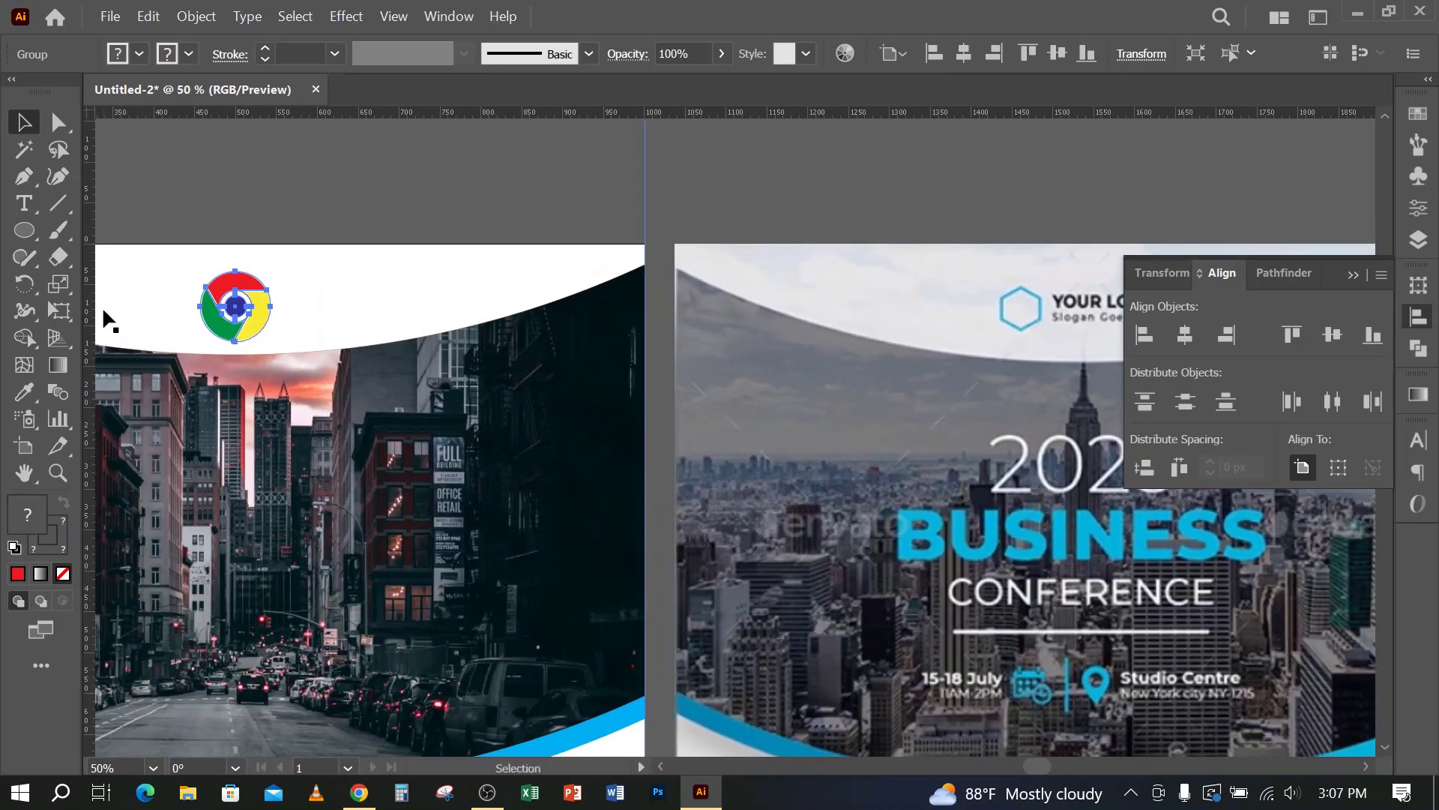
drag(469, 315, 559, 318)
scroll(524, 398, down, 1)
drag(1115, 486, 559, 468)
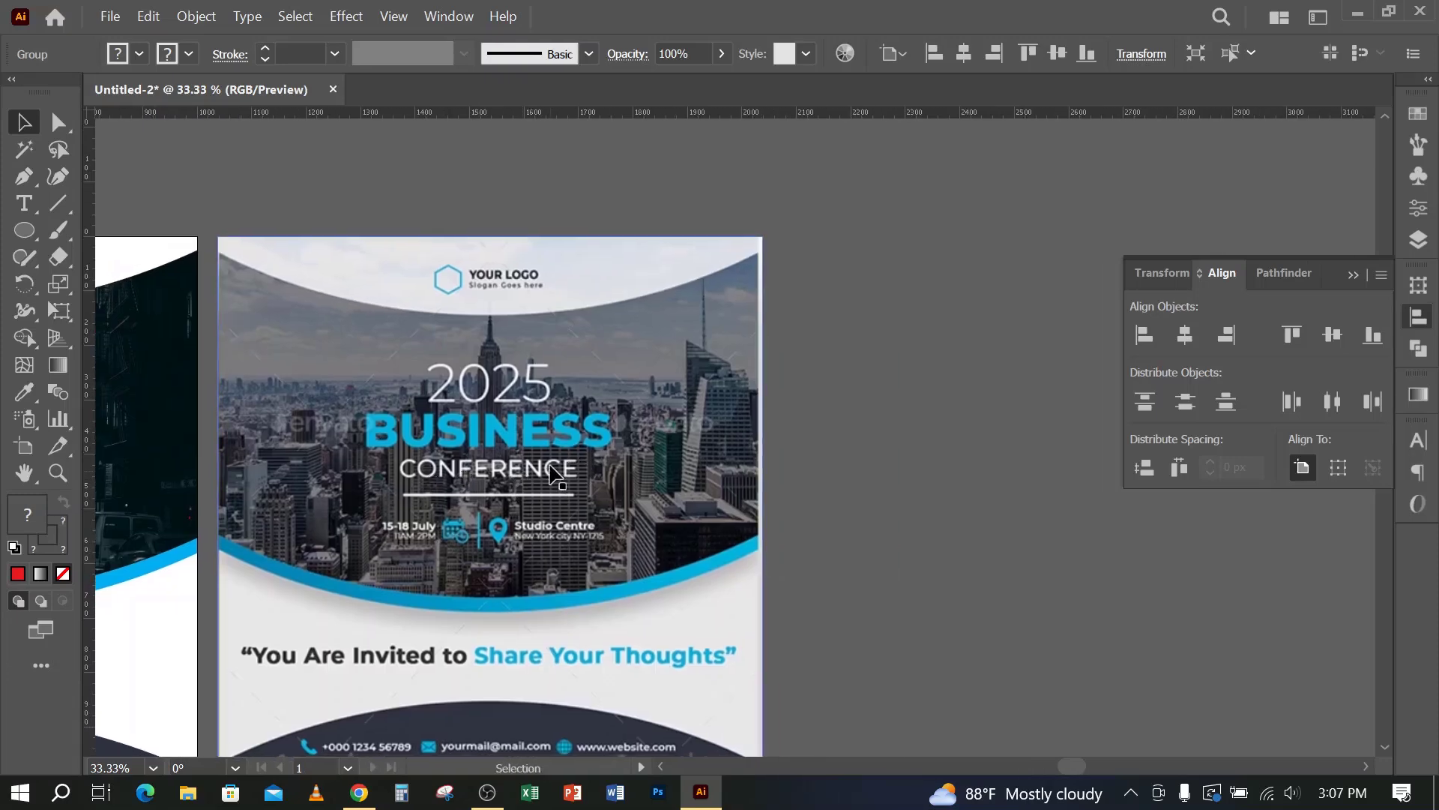
scroll(574, 429, up, 1)
click(24, 203)
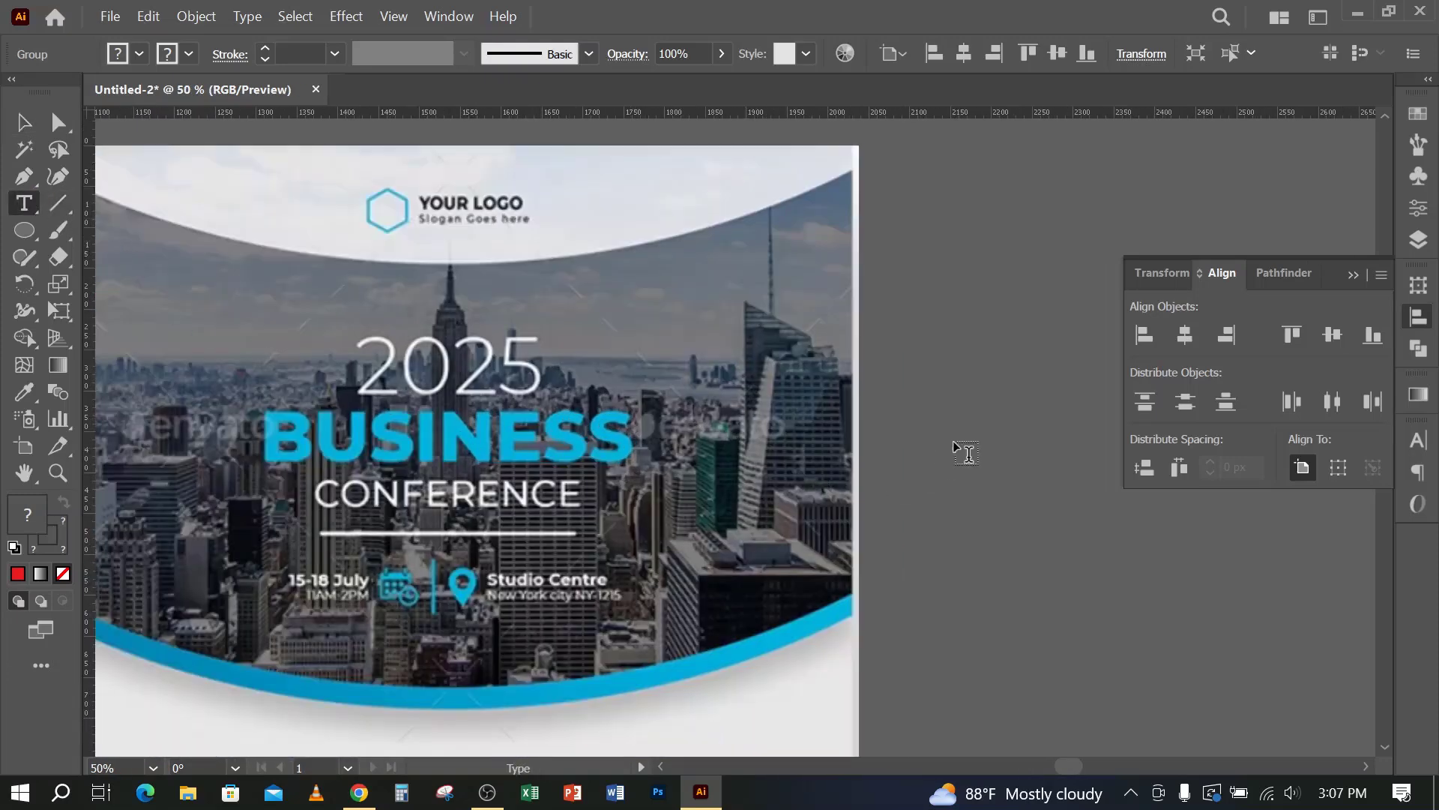
click(918, 415)
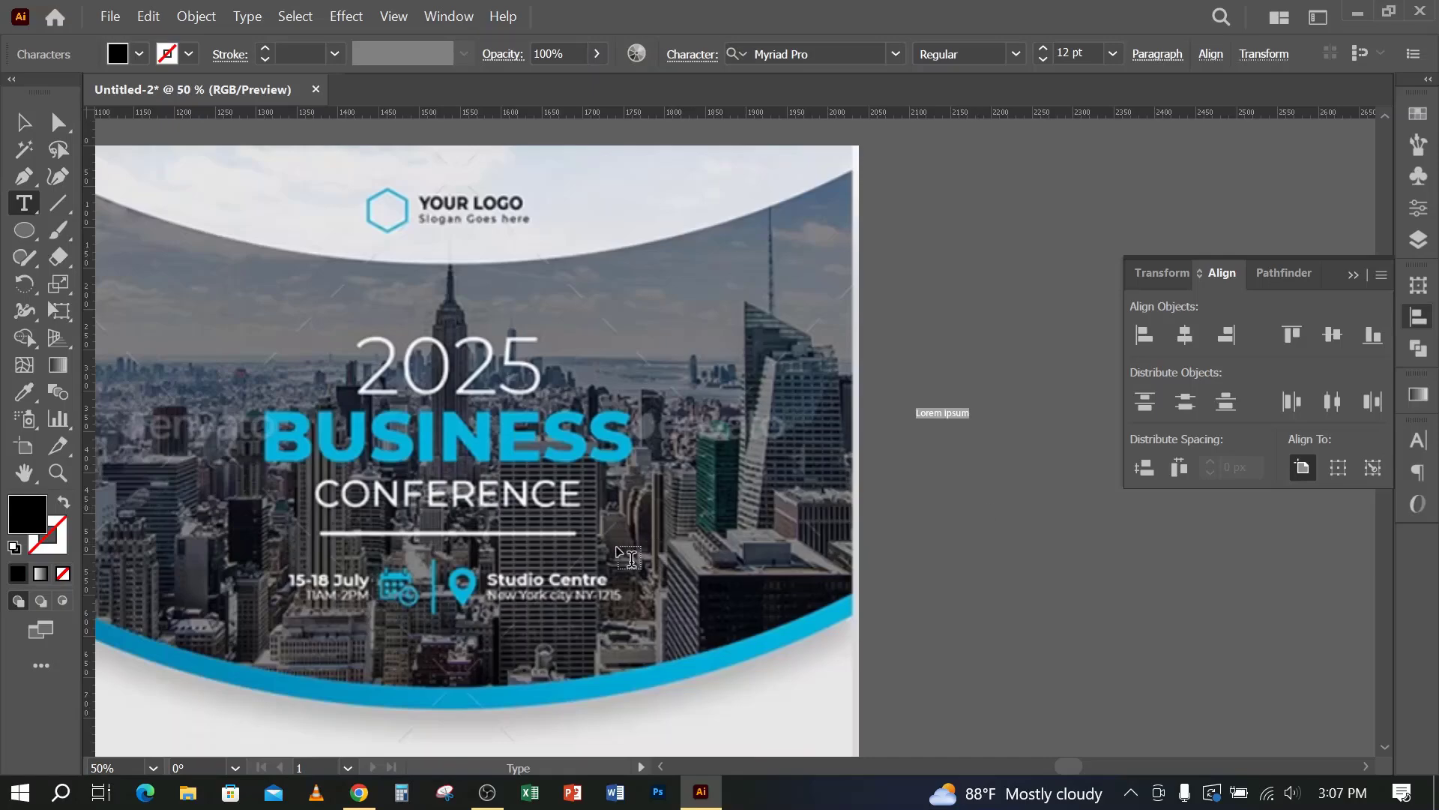
Step: Switch to Chrome to look up the font used on the template's GraphicRiver page, and return to Illustrator with the placeholder text selected
click(359, 793)
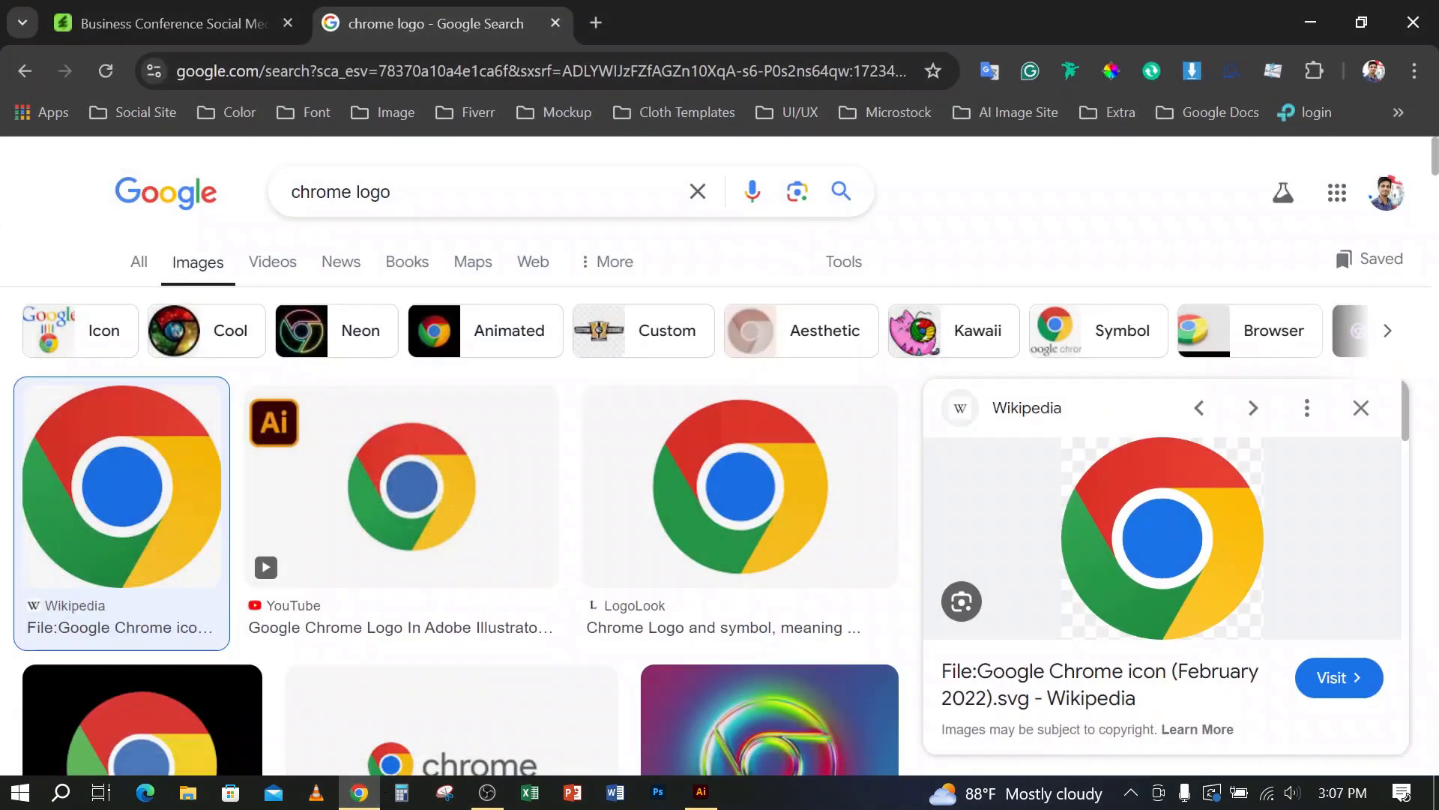
click(157, 18)
scroll(420, 525, down, 5)
scroll(447, 587, down, 10)
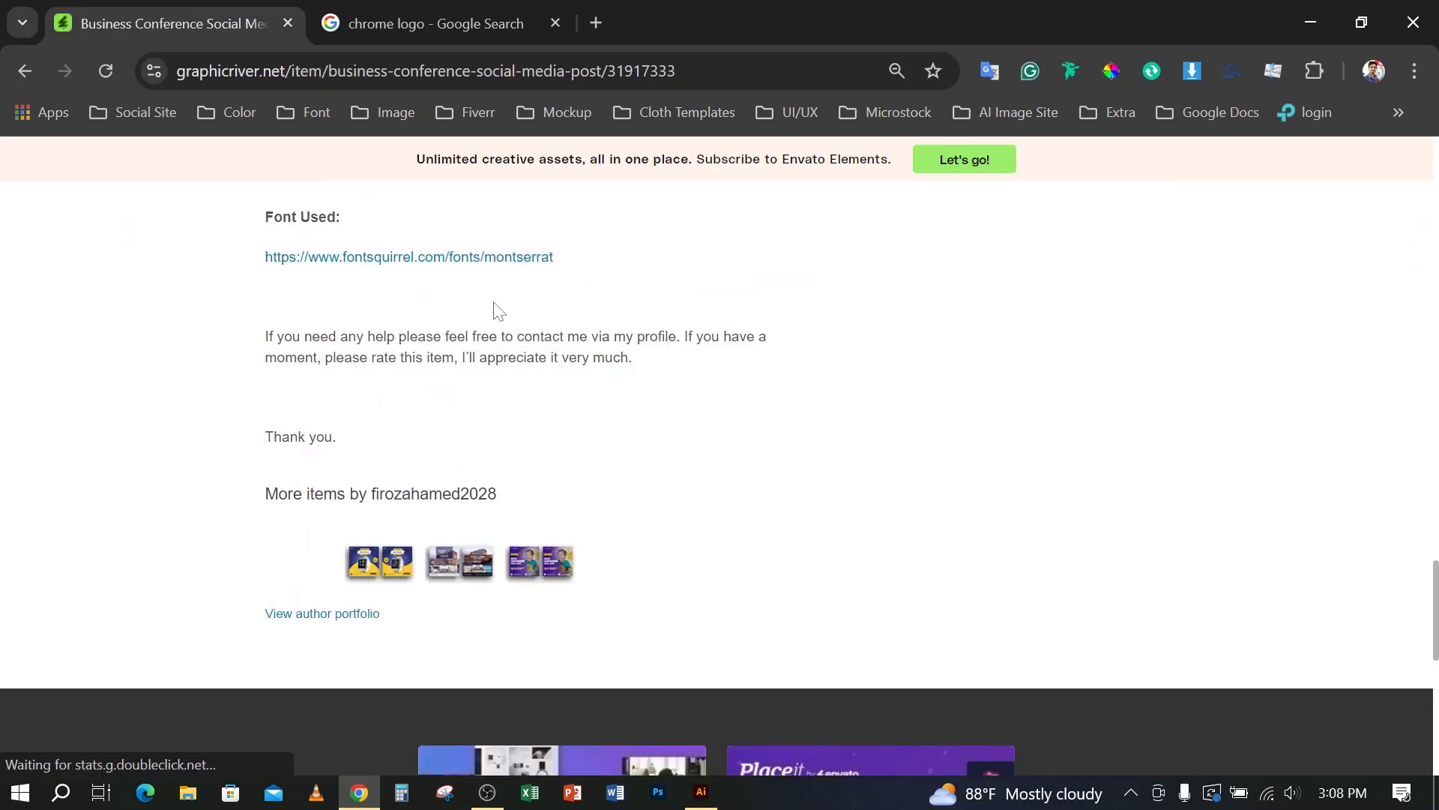
click(1308, 21)
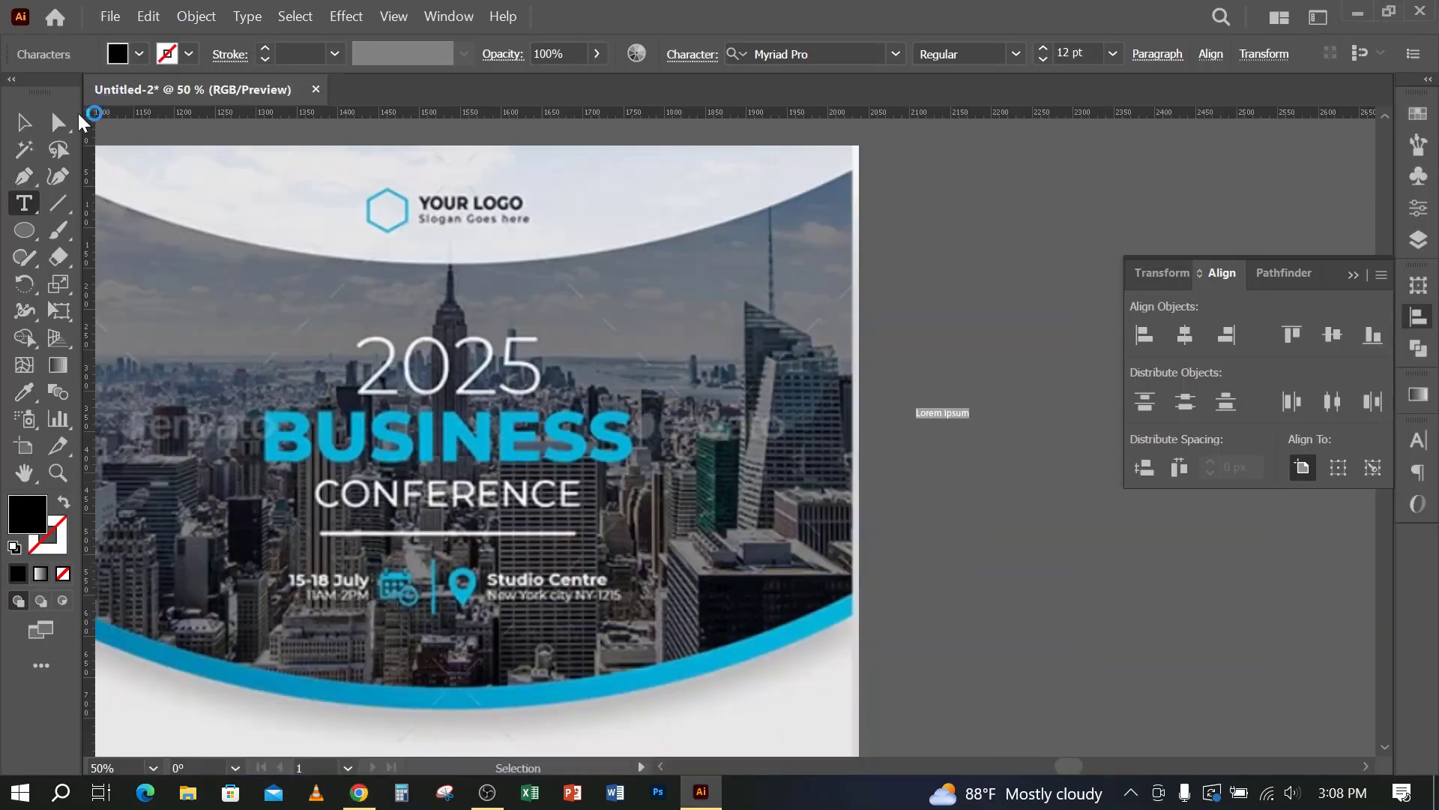
click(24, 121)
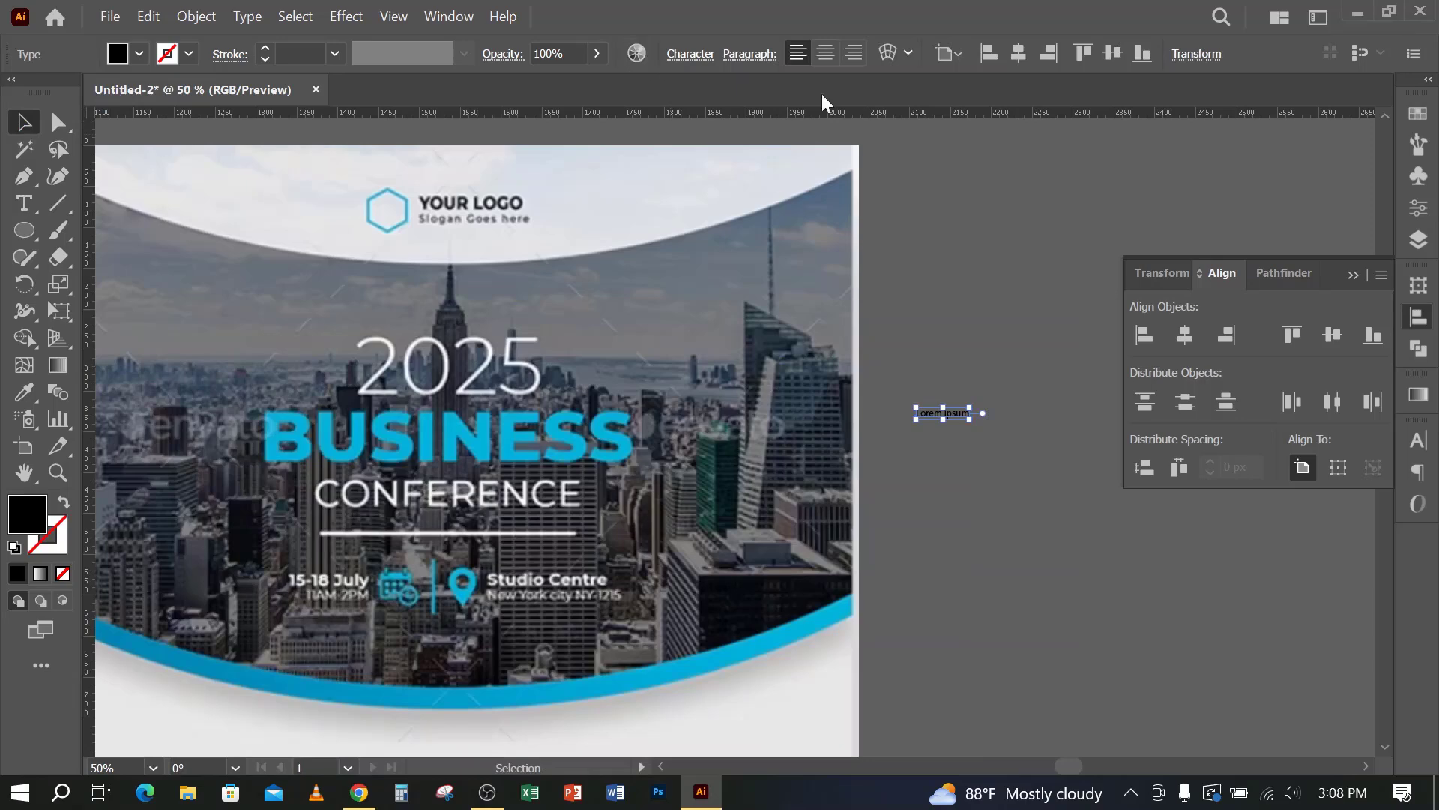
Step: Set the font of the placeholder text to Montserrat Regular
key(ctrl+t)
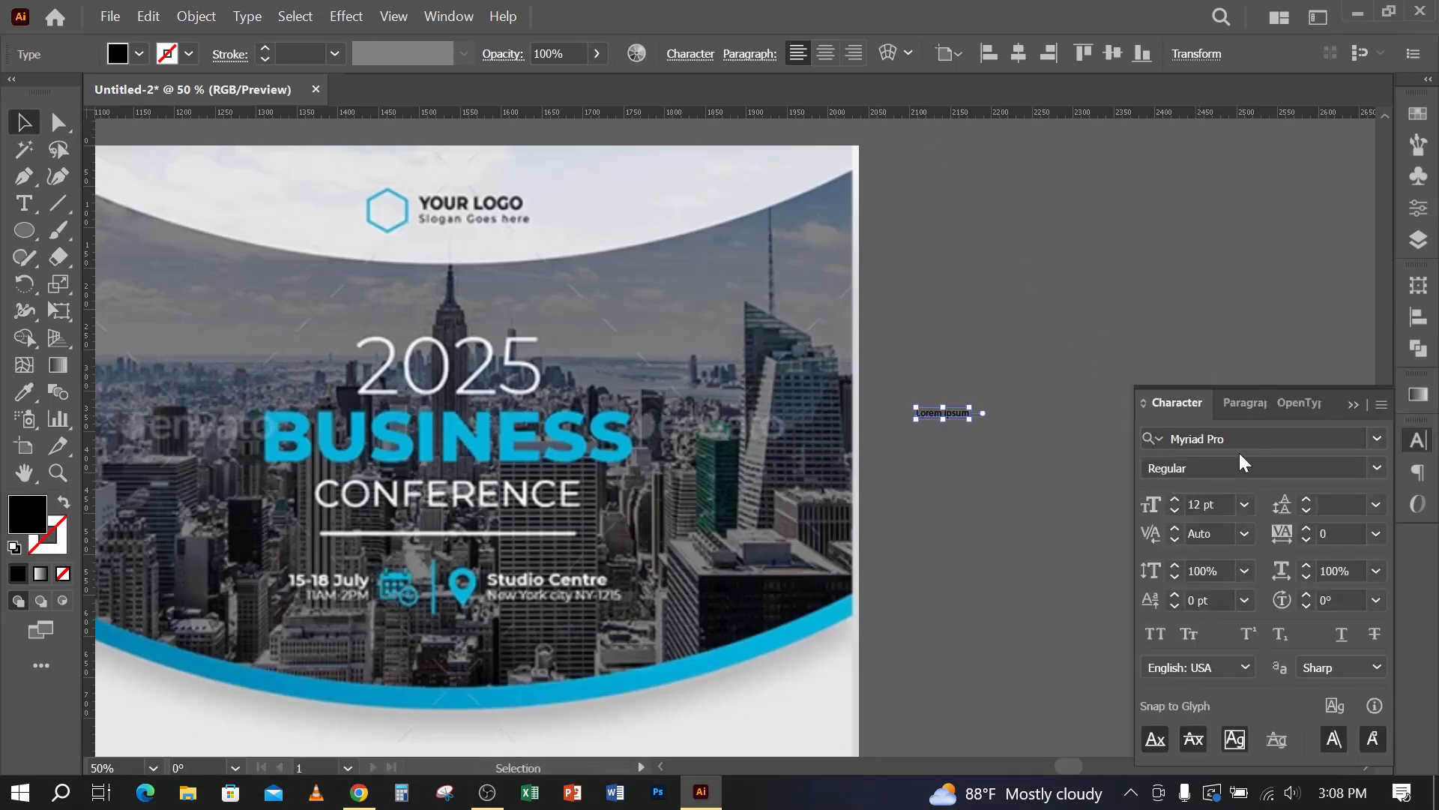
click(1229, 444)
text(mont)
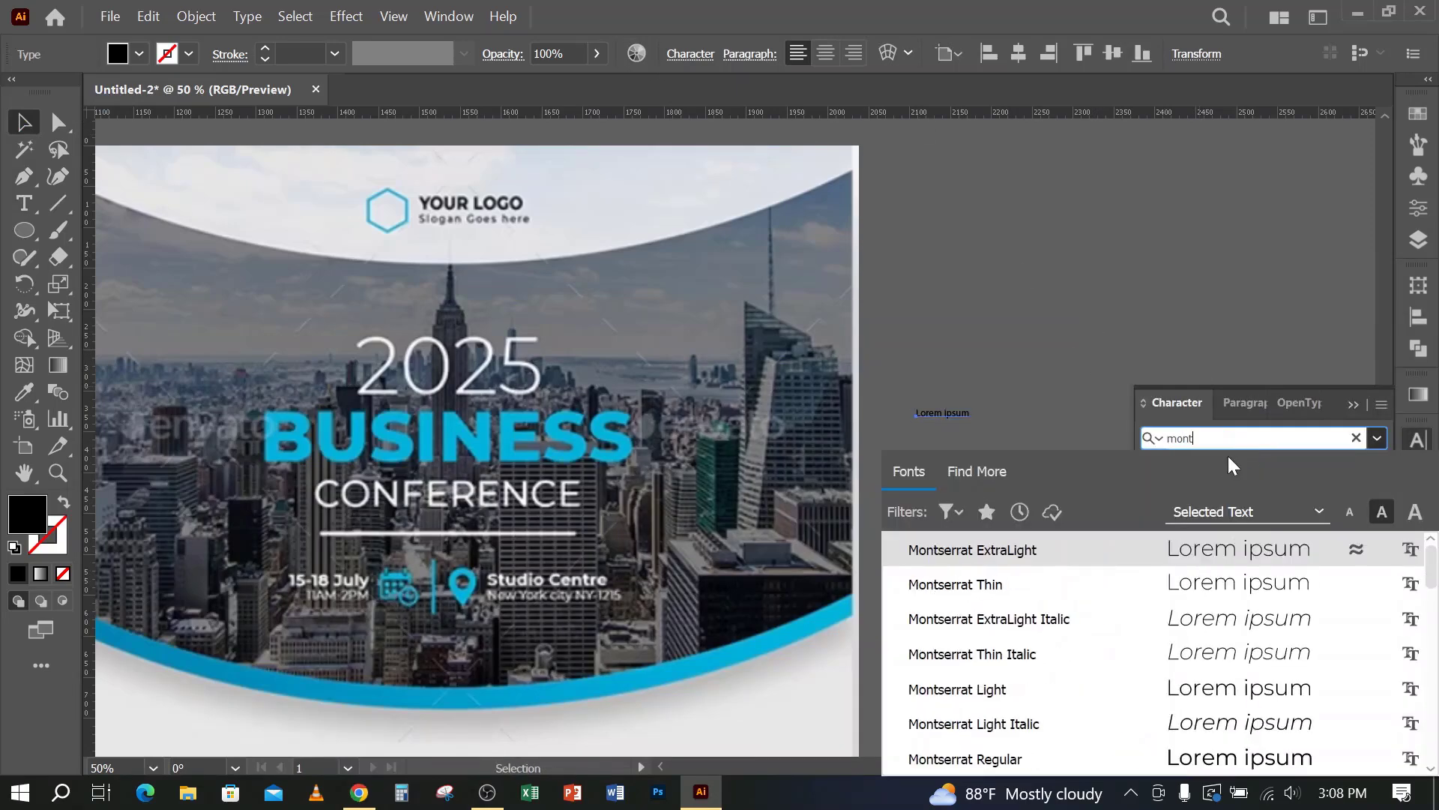
click(979, 758)
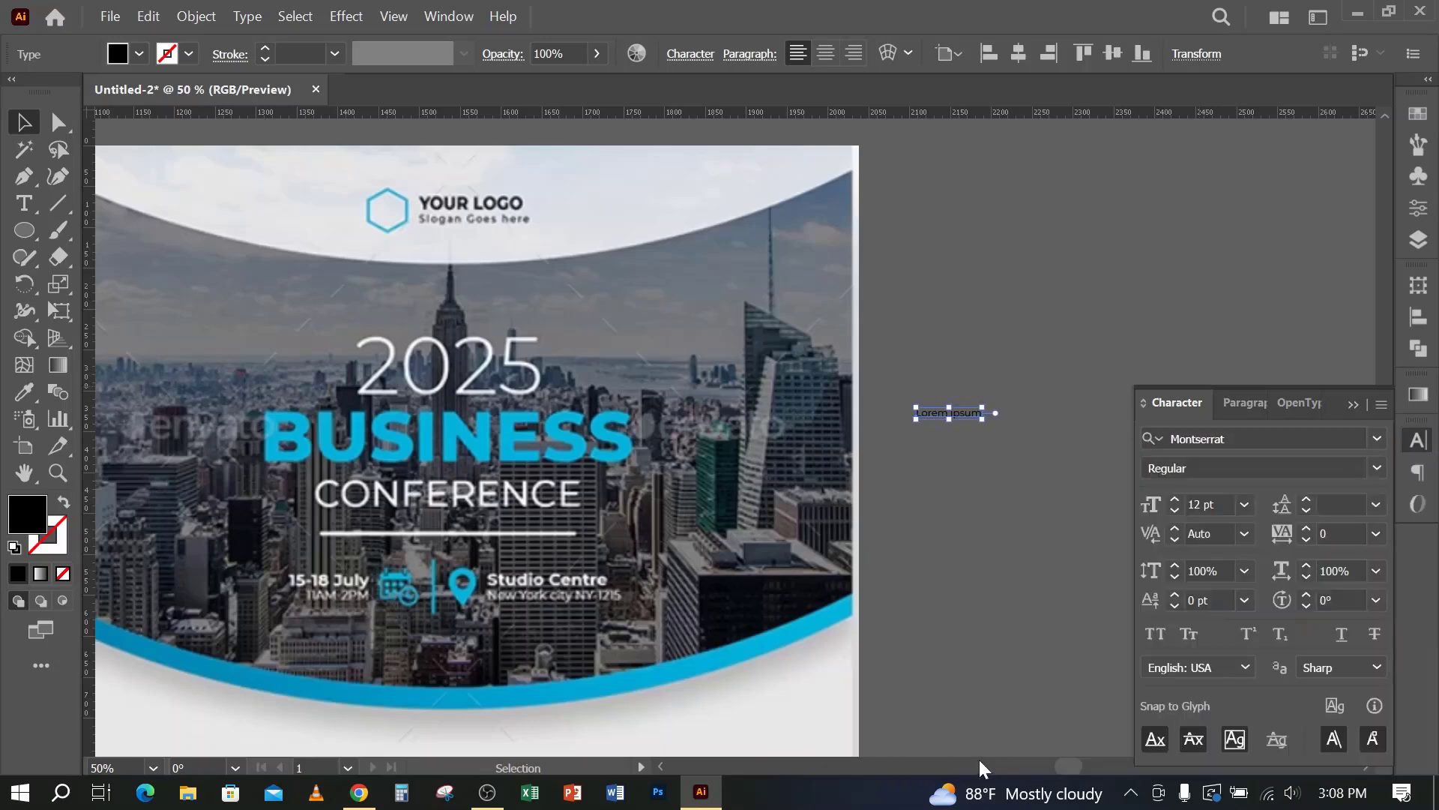
Step: Scale the placeholder text beside the reference post up proportionally to about 35 pt and collapse the character settings
drag(931, 499, 1061, 432)
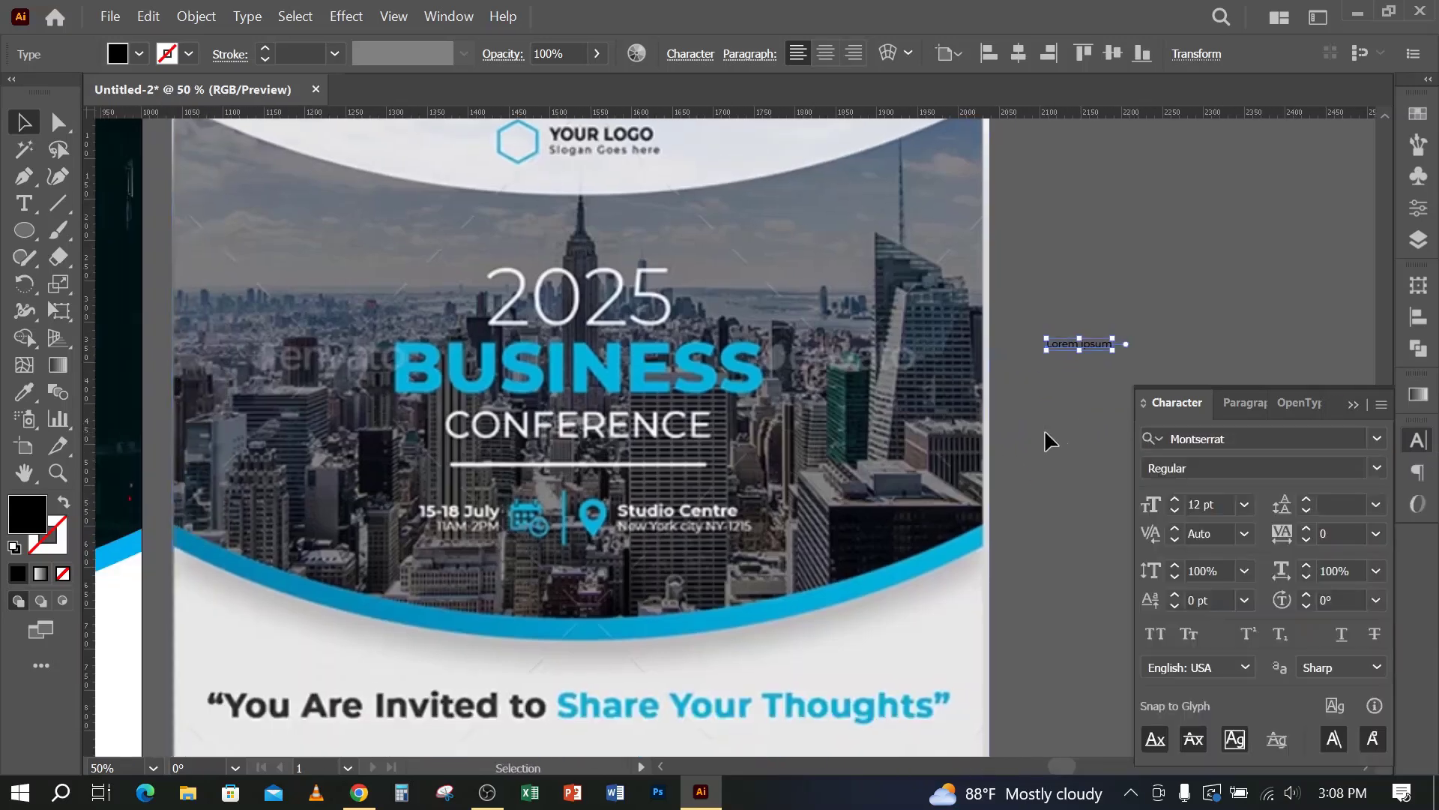
key(alt)
scroll(1063, 390, up, 1)
scroll(1036, 404, down, 1)
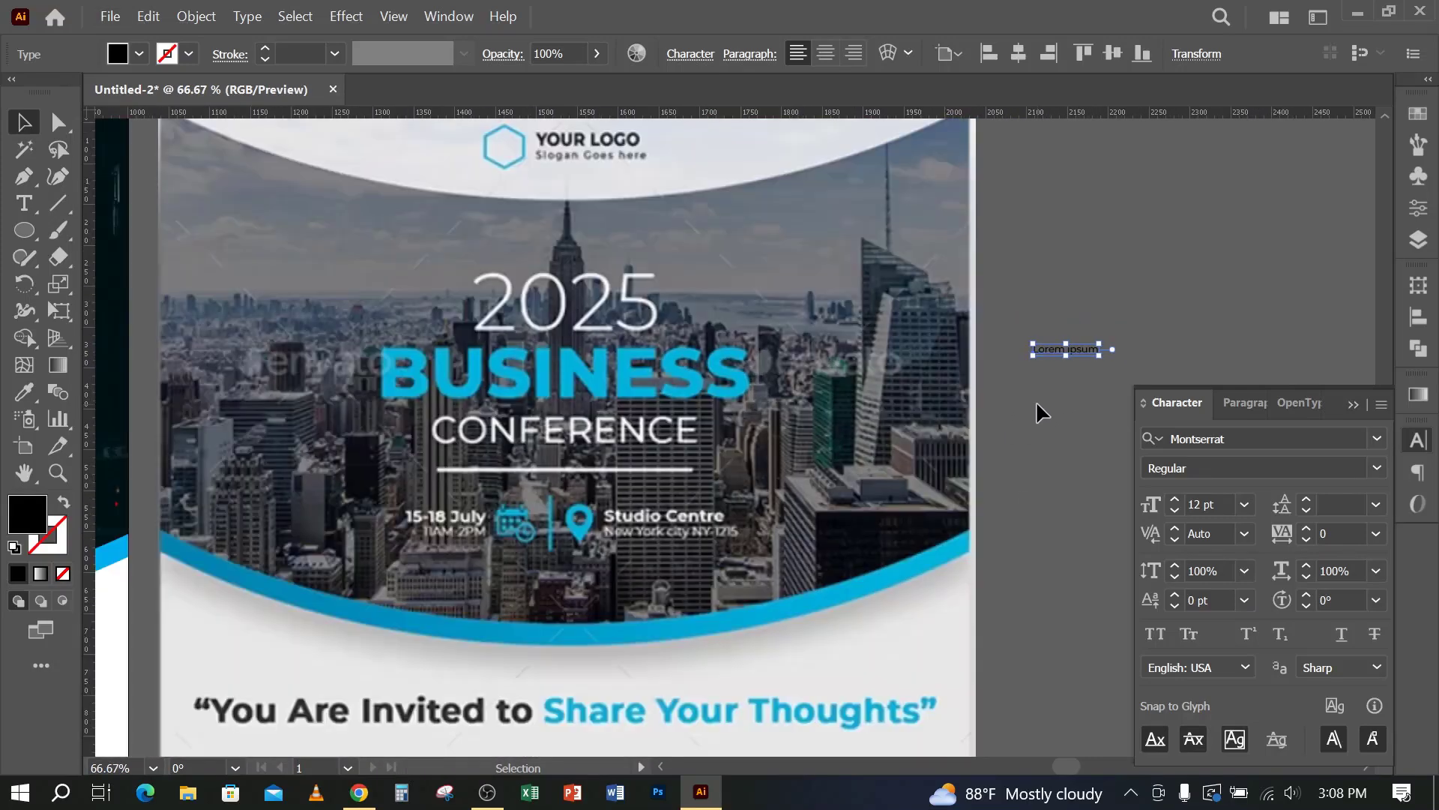
drag(931, 524, 864, 560)
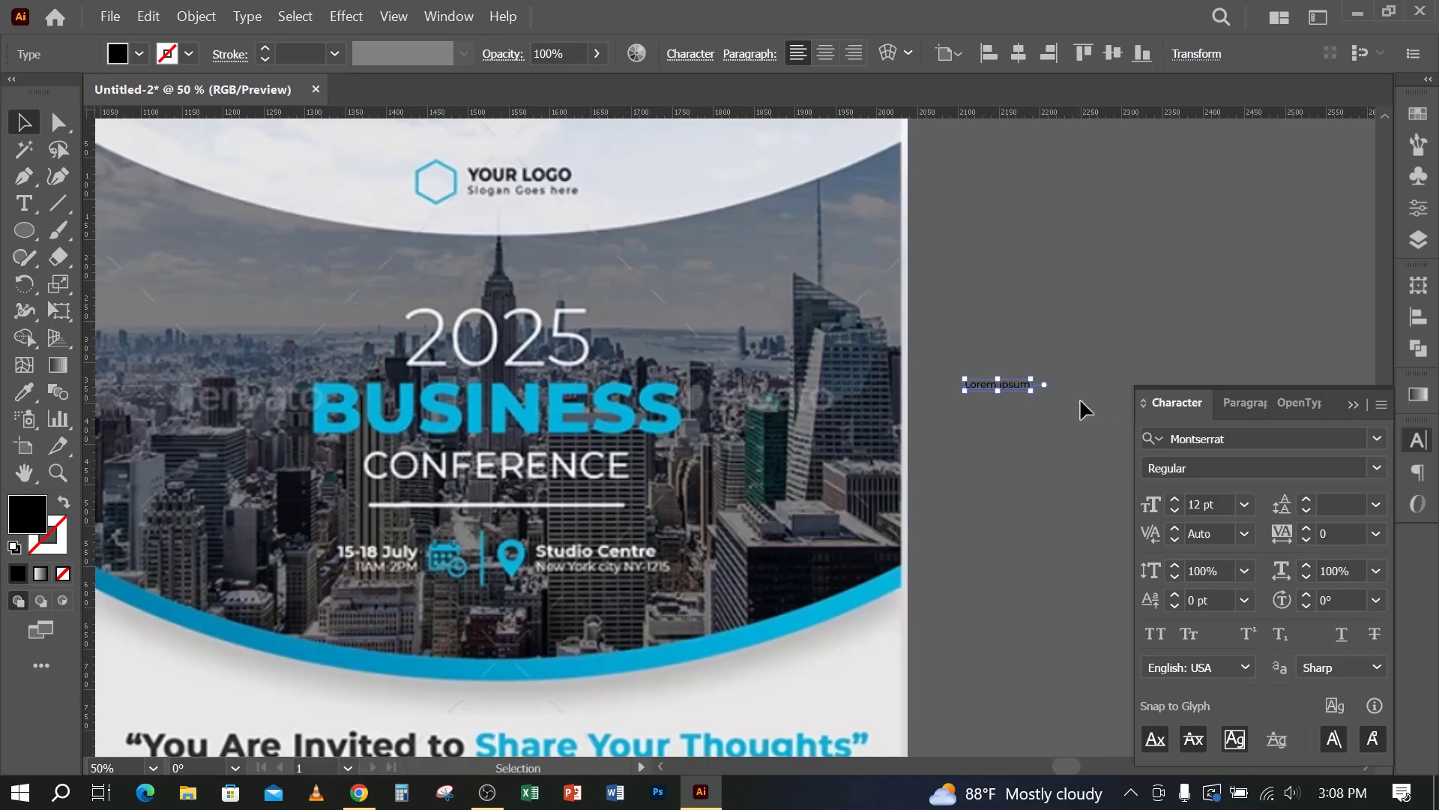
drag(1032, 390, 1157, 458)
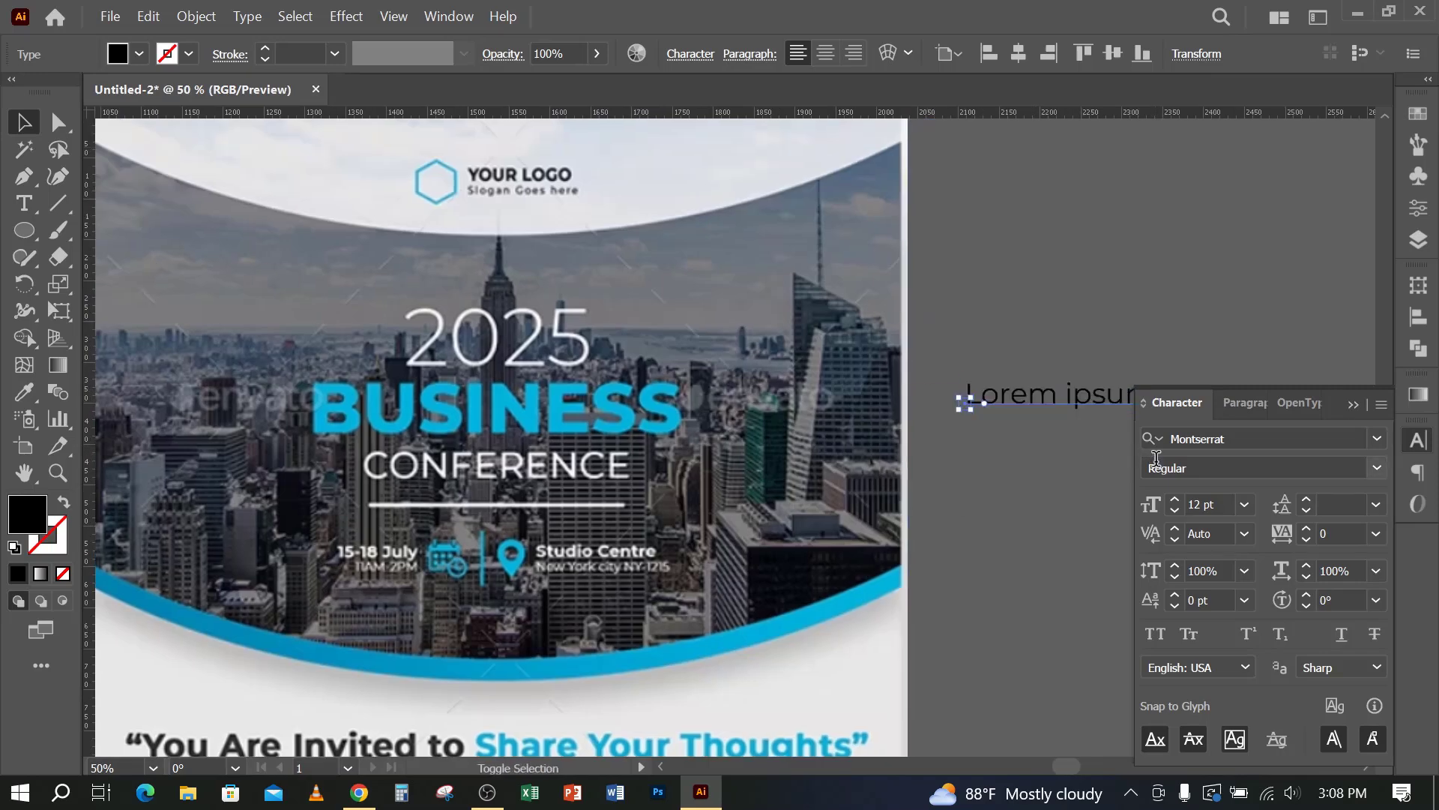
click(1353, 405)
scroll(1045, 476, right, 1)
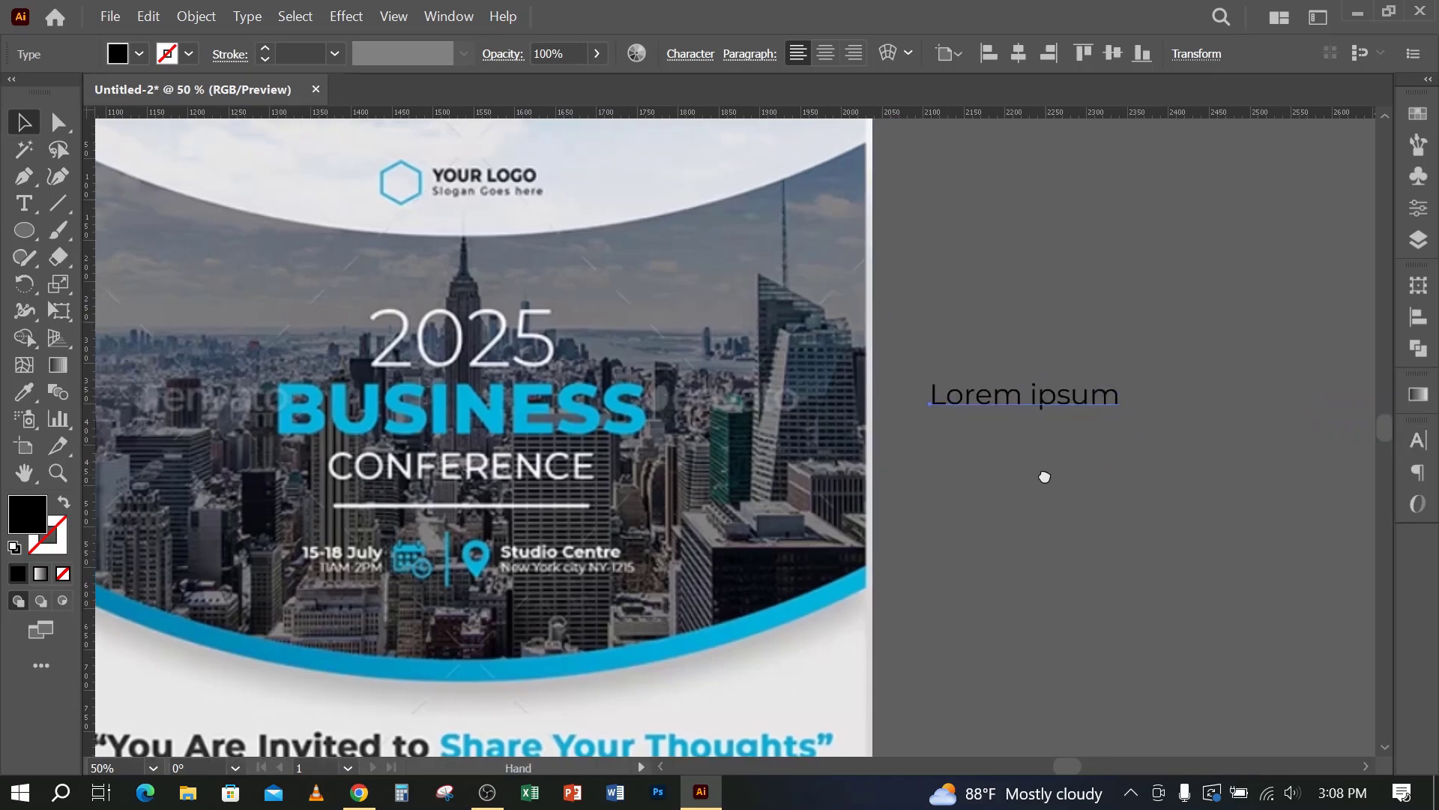
Step: Replace the placeholder text with "2025", "BUSINESS" and "CONFERENCE", each on its own line
click(24, 203)
drag(973, 395, 1069, 398)
key(ctrl+a)
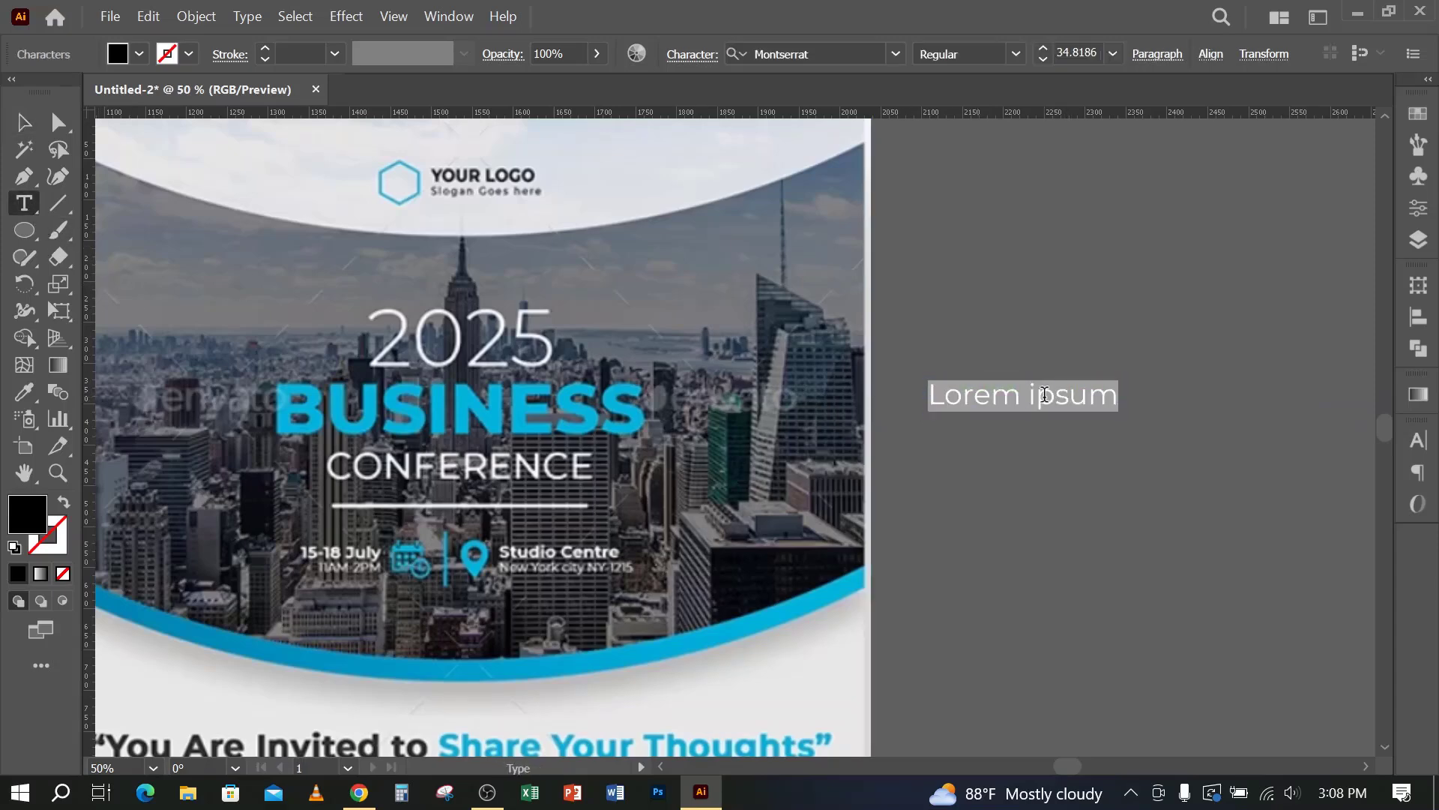
text(2025)
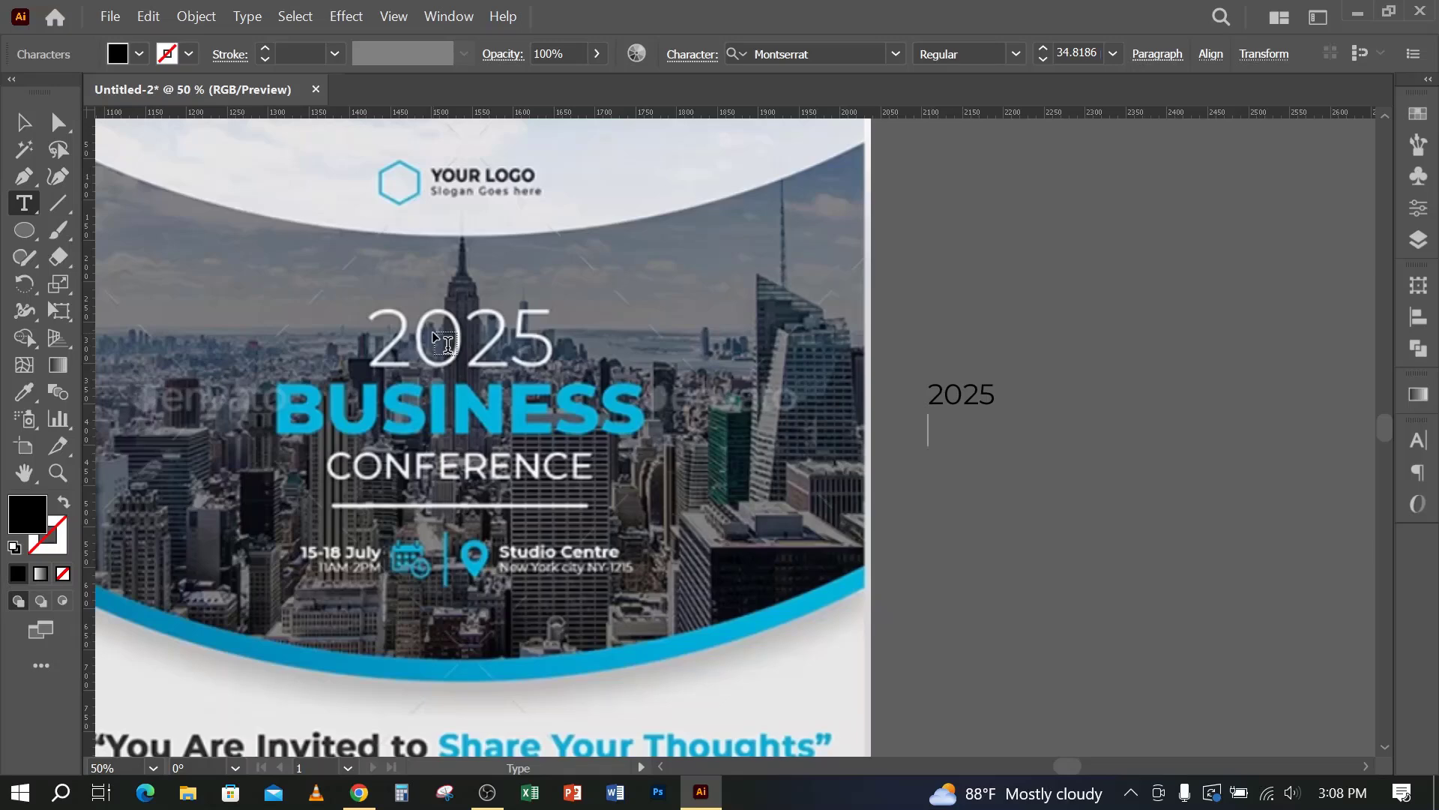
text(BUSINESS CON)
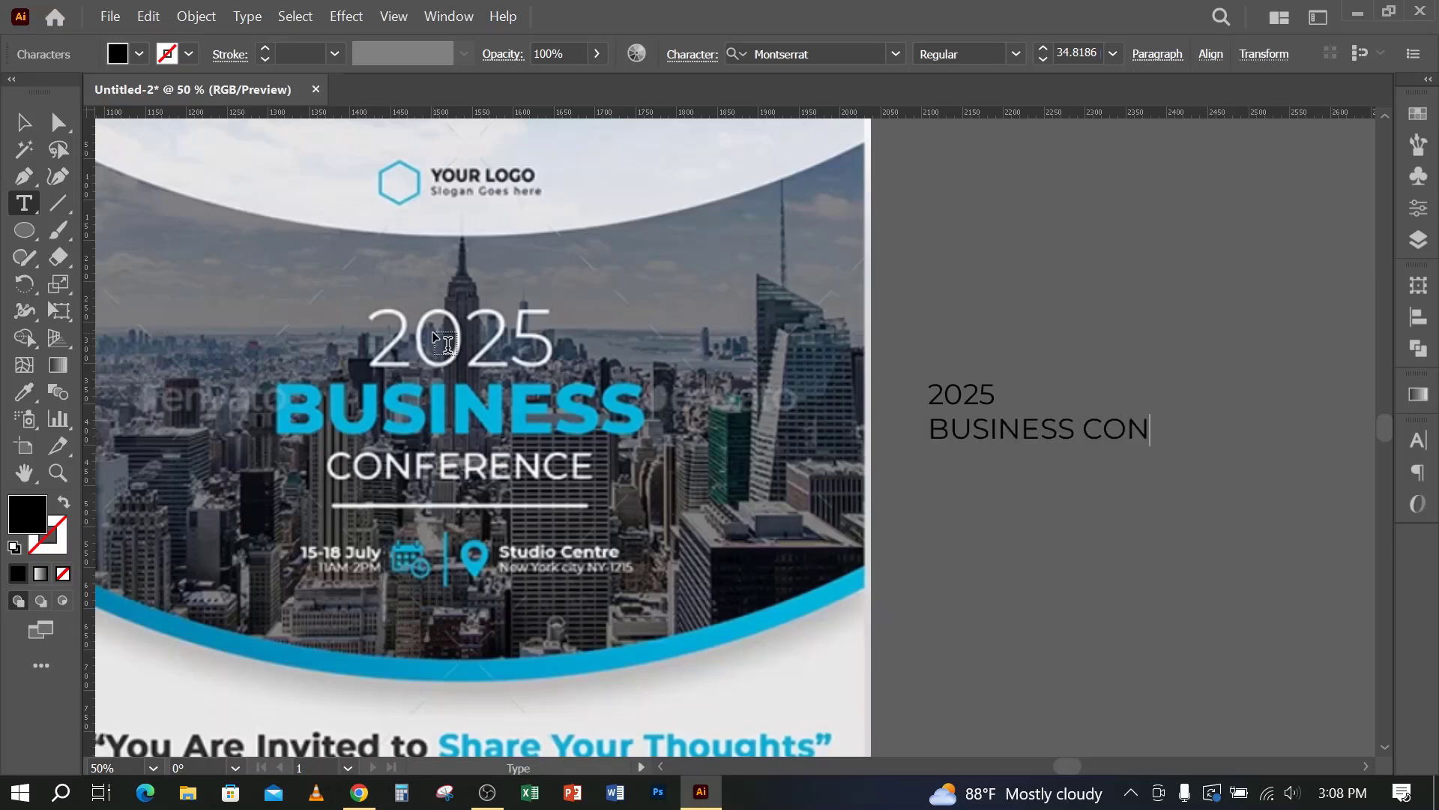
text(FERENCE)
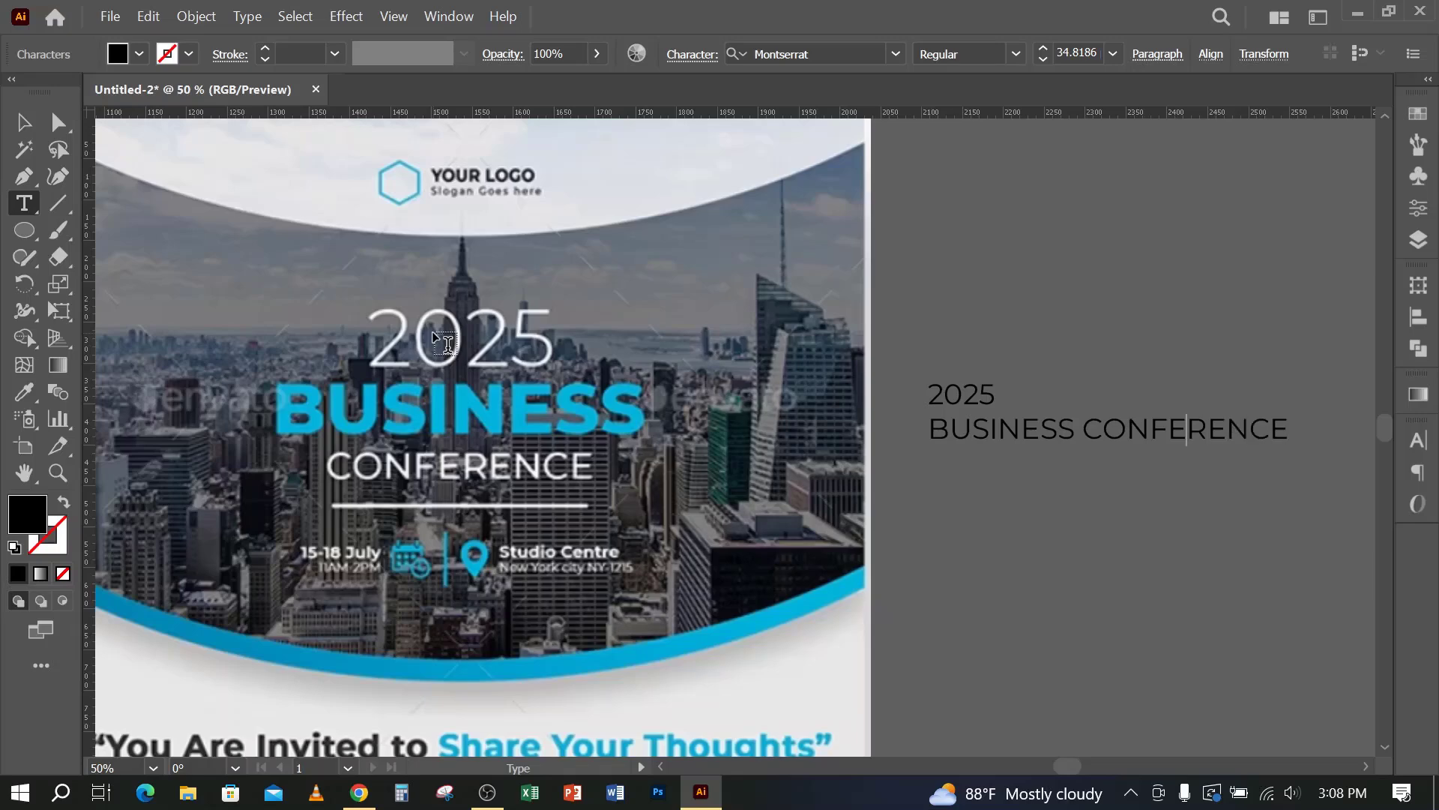
key(BackSpace)
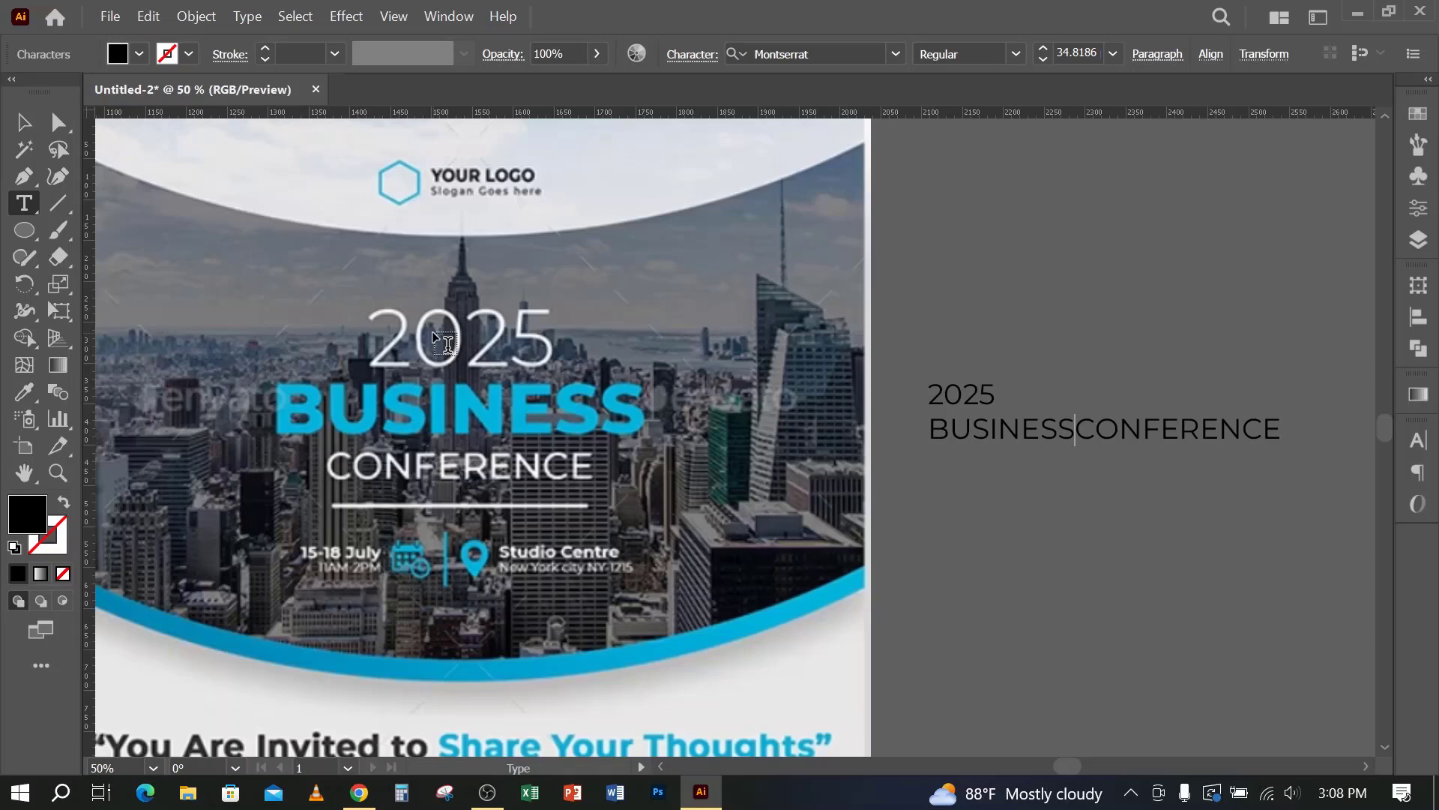
key(Return)
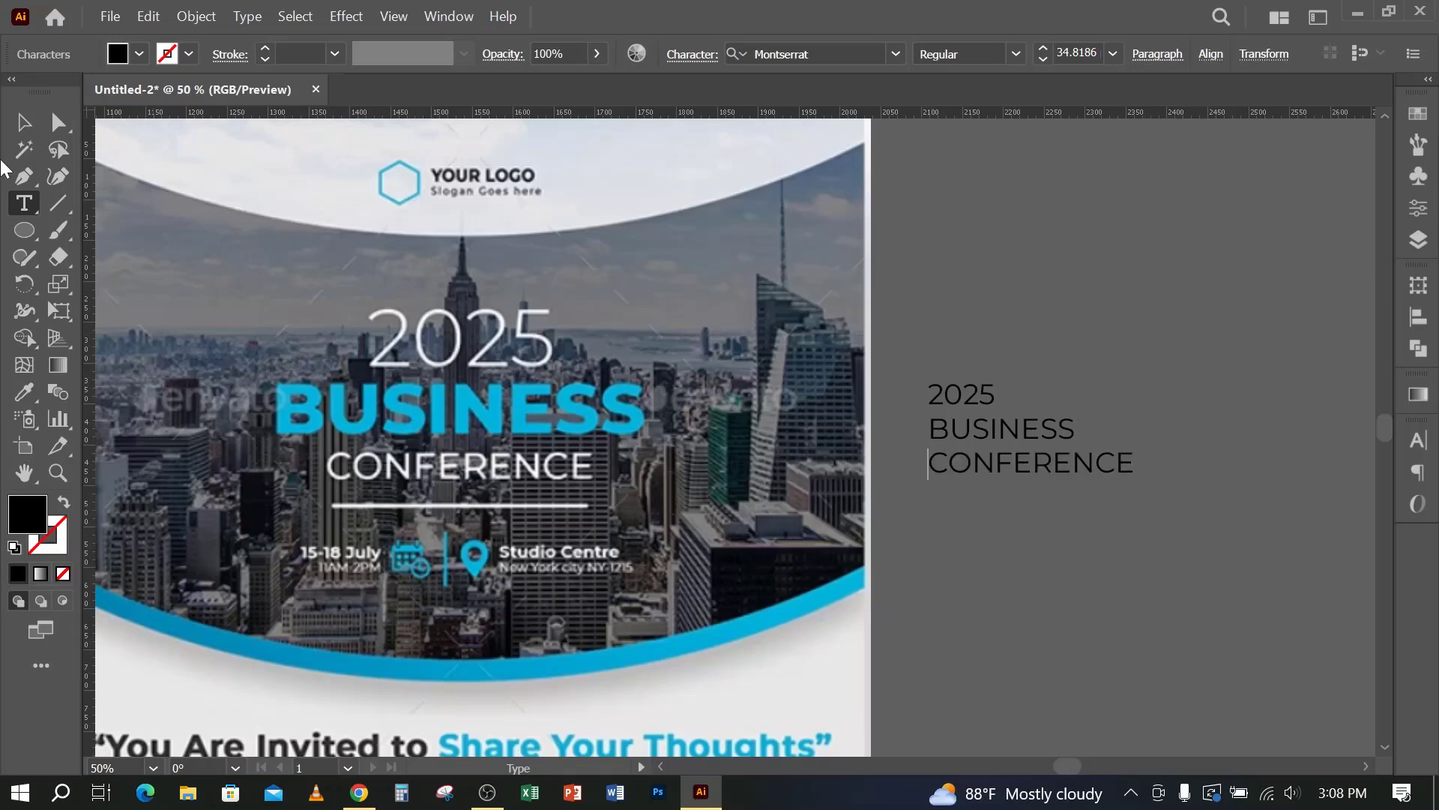
Step: Centre-align the 2025 BUSINESS CONFERENCE text and place it over the heading on the reference flyer
click(24, 122)
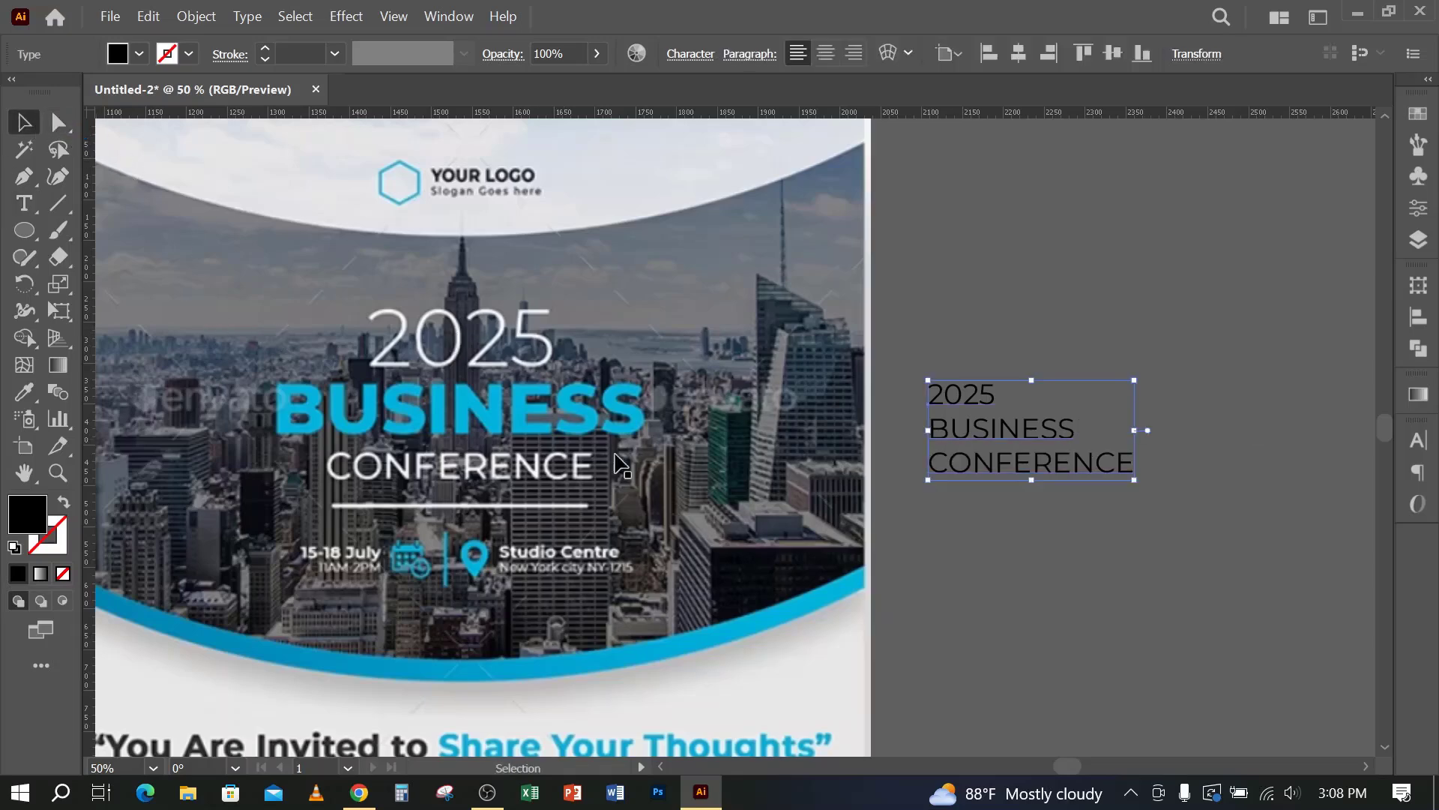
drag(663, 471, 770, 424)
click(1170, 487)
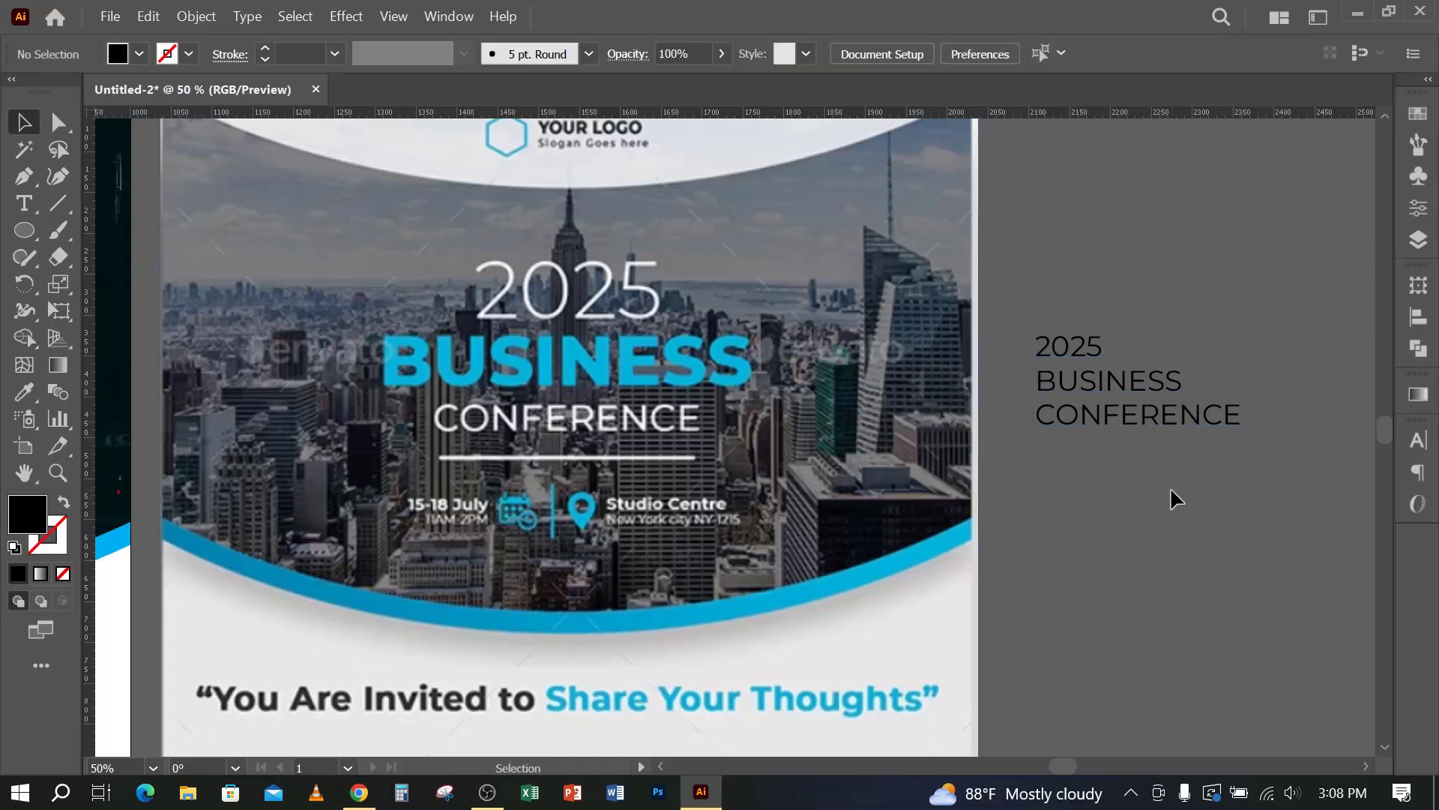
click(1095, 364)
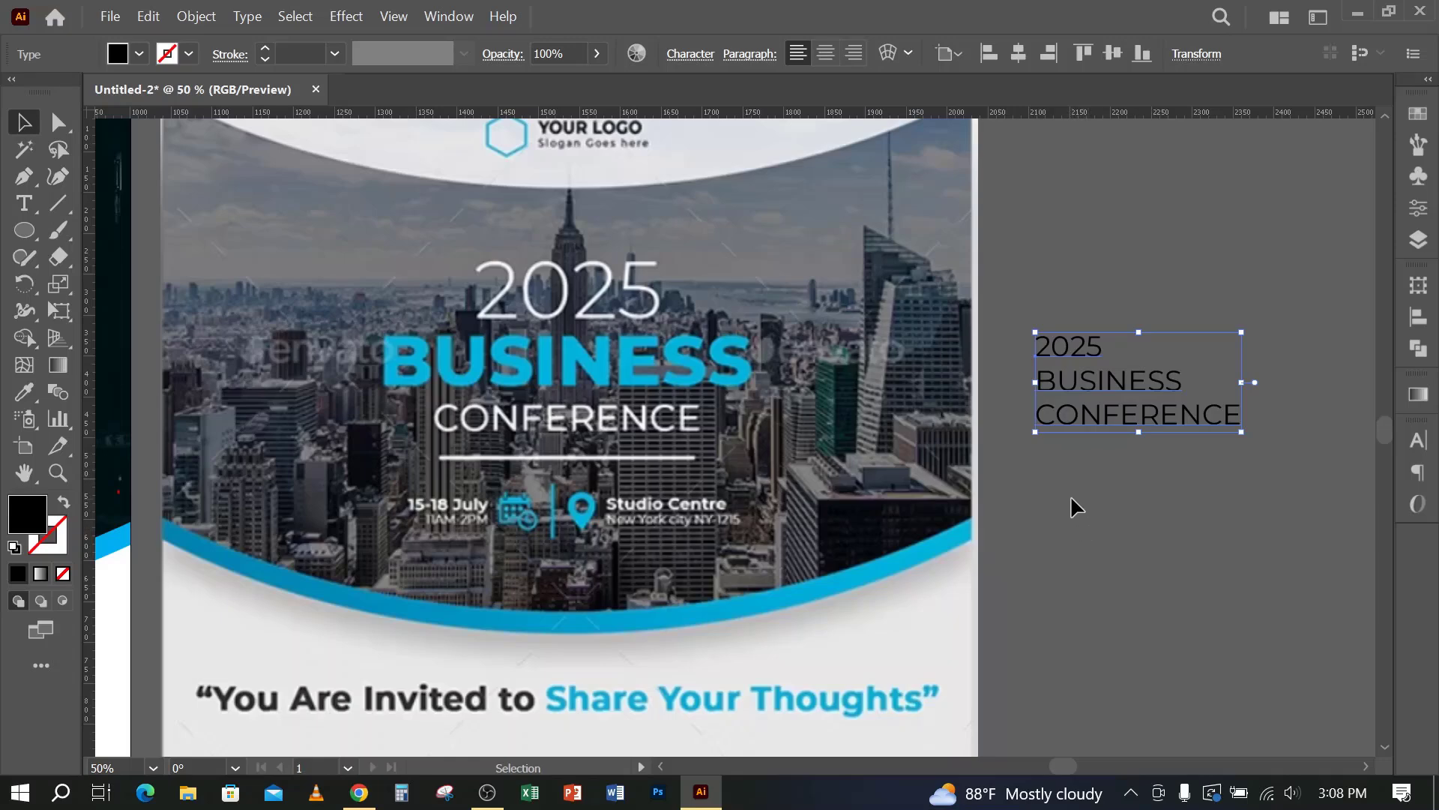
scroll(1054, 496, down, 1)
drag(1125, 534, 1218, 453)
click(1220, 417)
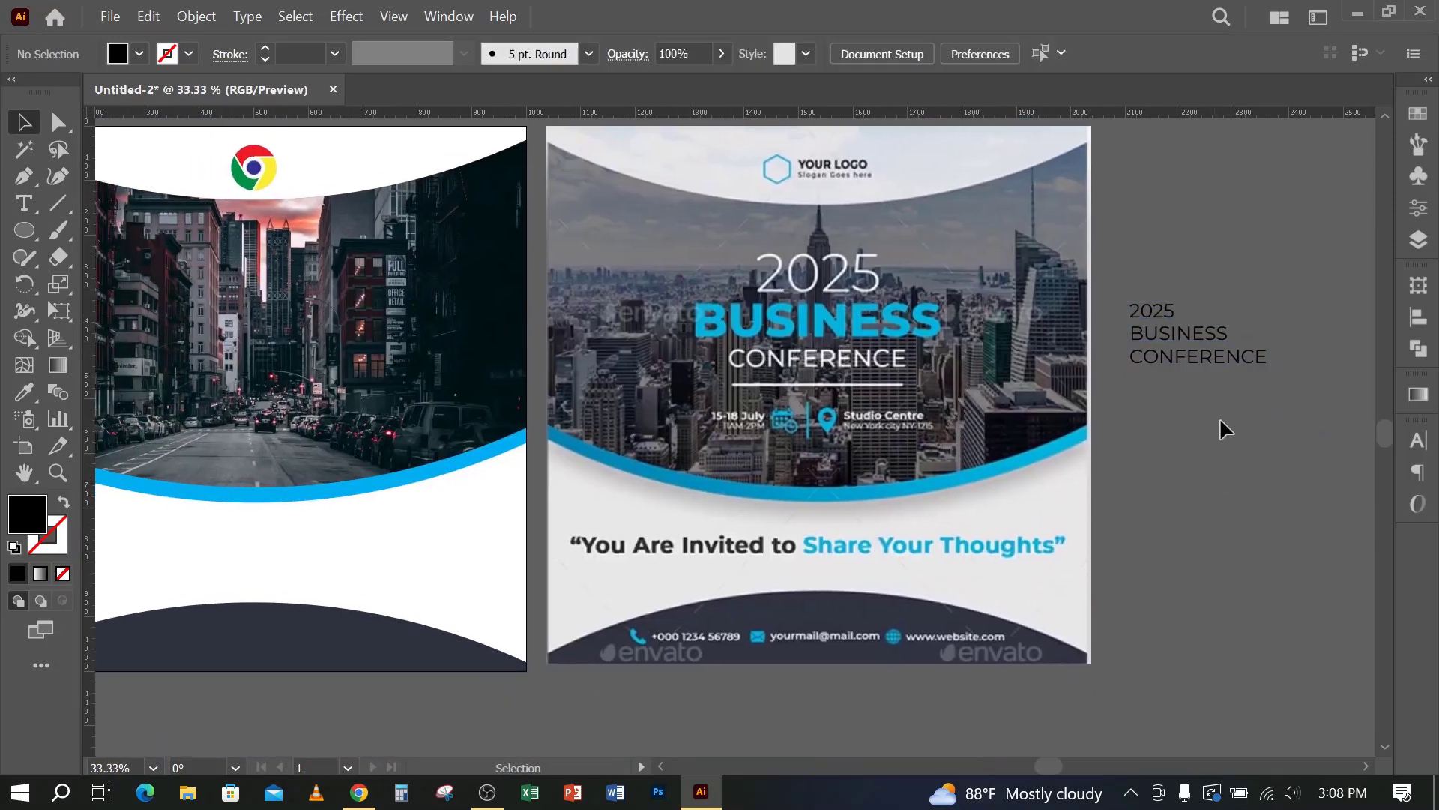
drag(1227, 333, 830, 302)
click(1173, 385)
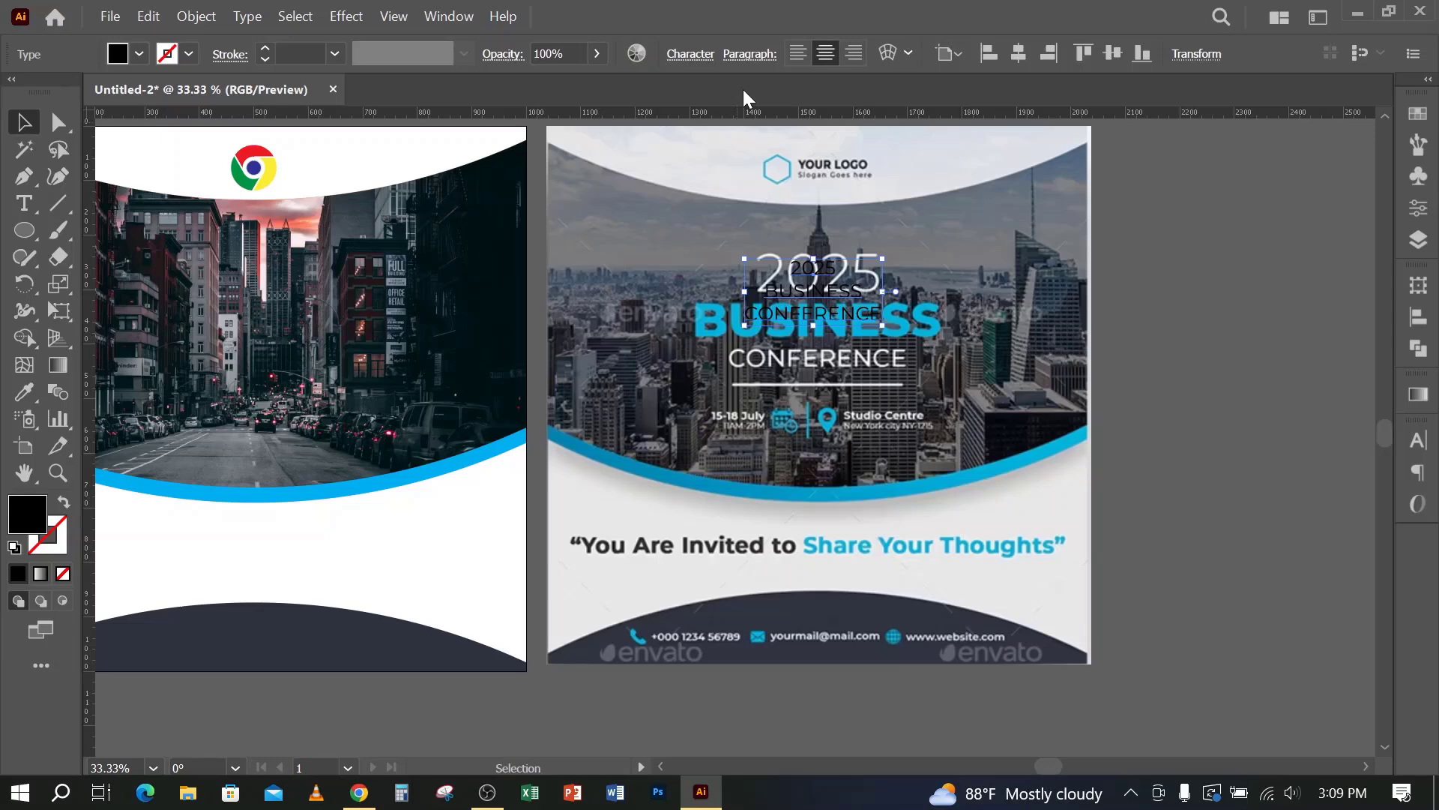
Step: Set the three-line title text to 70 pt and move it to the empty canvas beside the reference flyer
key(ctrl+t)
click(1176, 498)
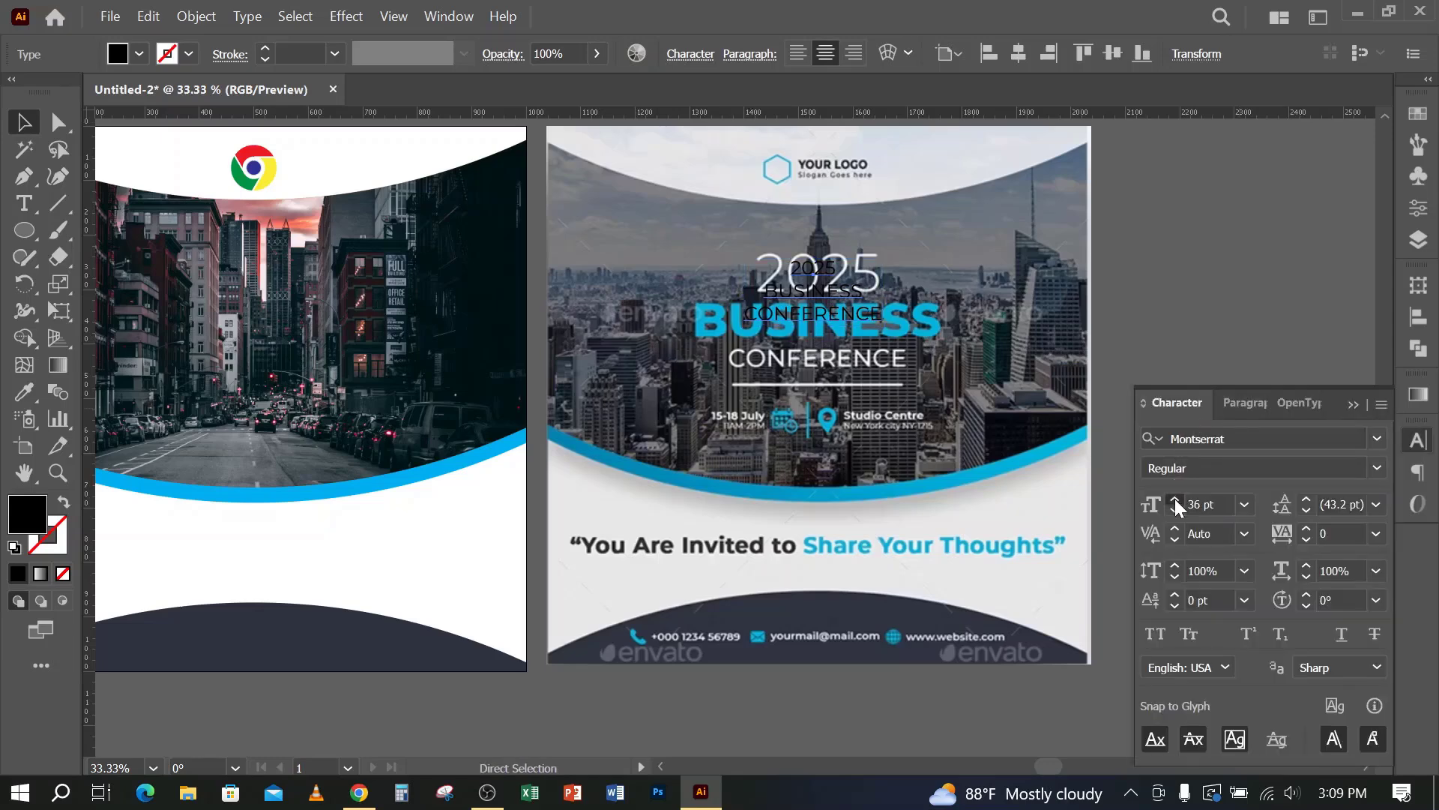
click(1175, 498)
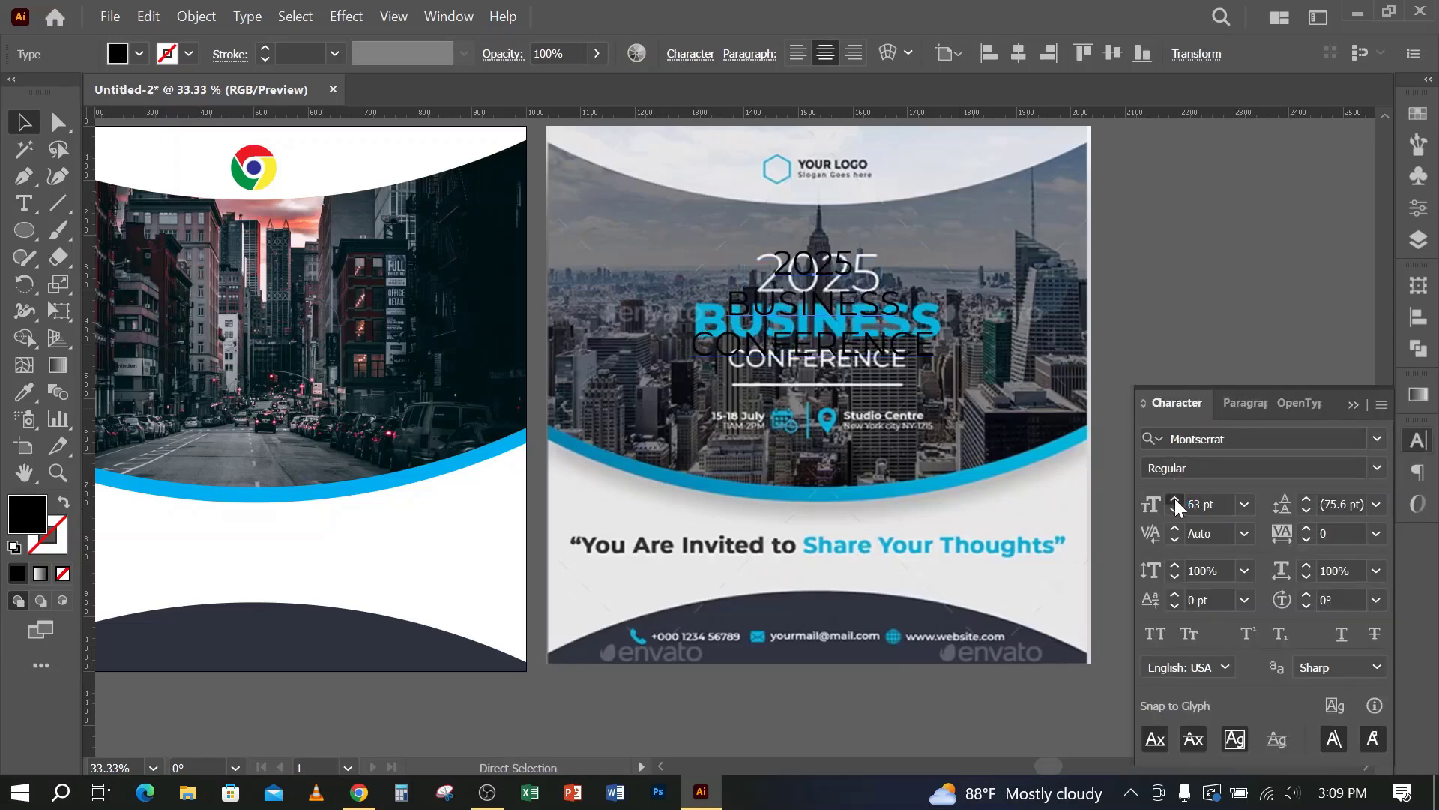
click(1175, 498)
drag(934, 485, 688, 523)
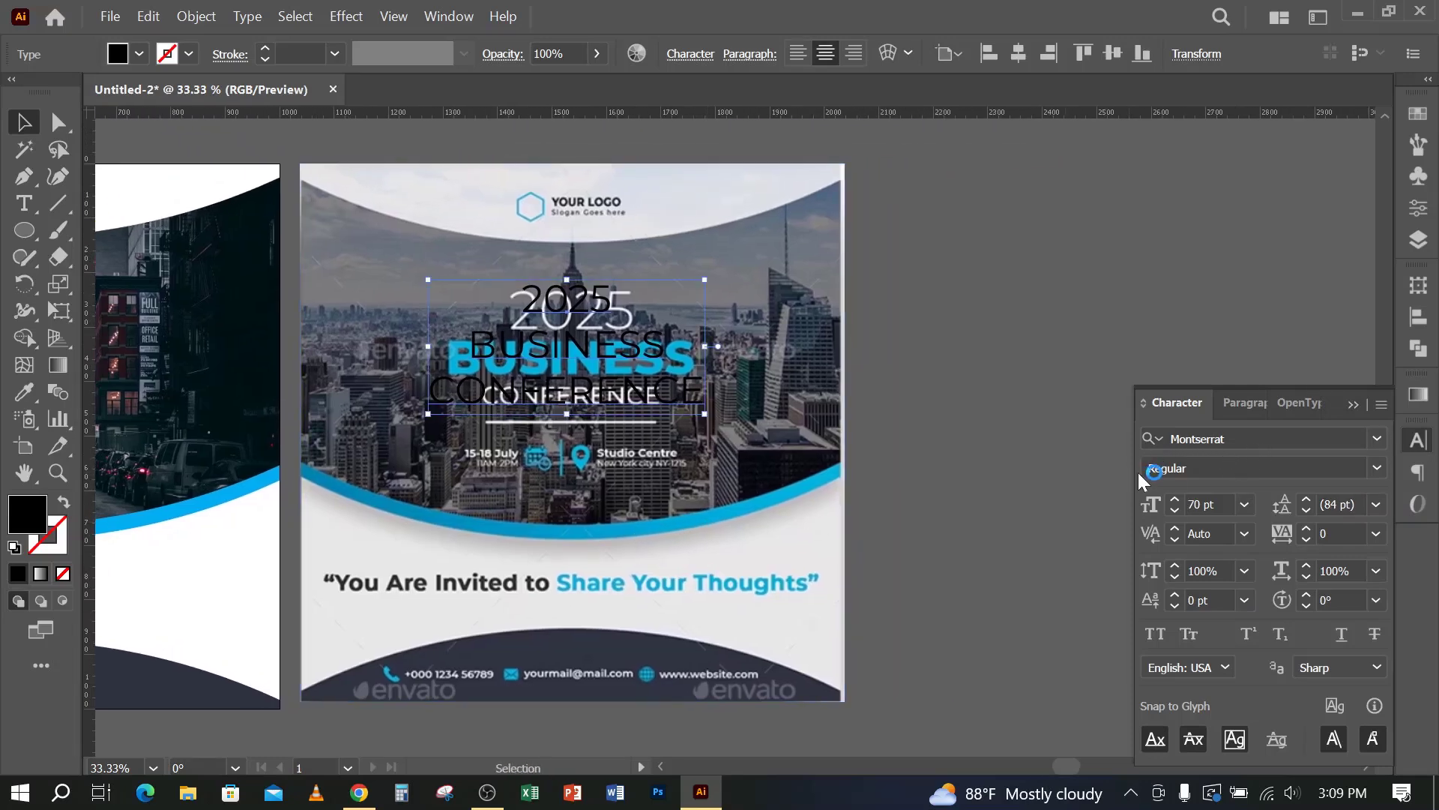
drag(546, 356, 1057, 322)
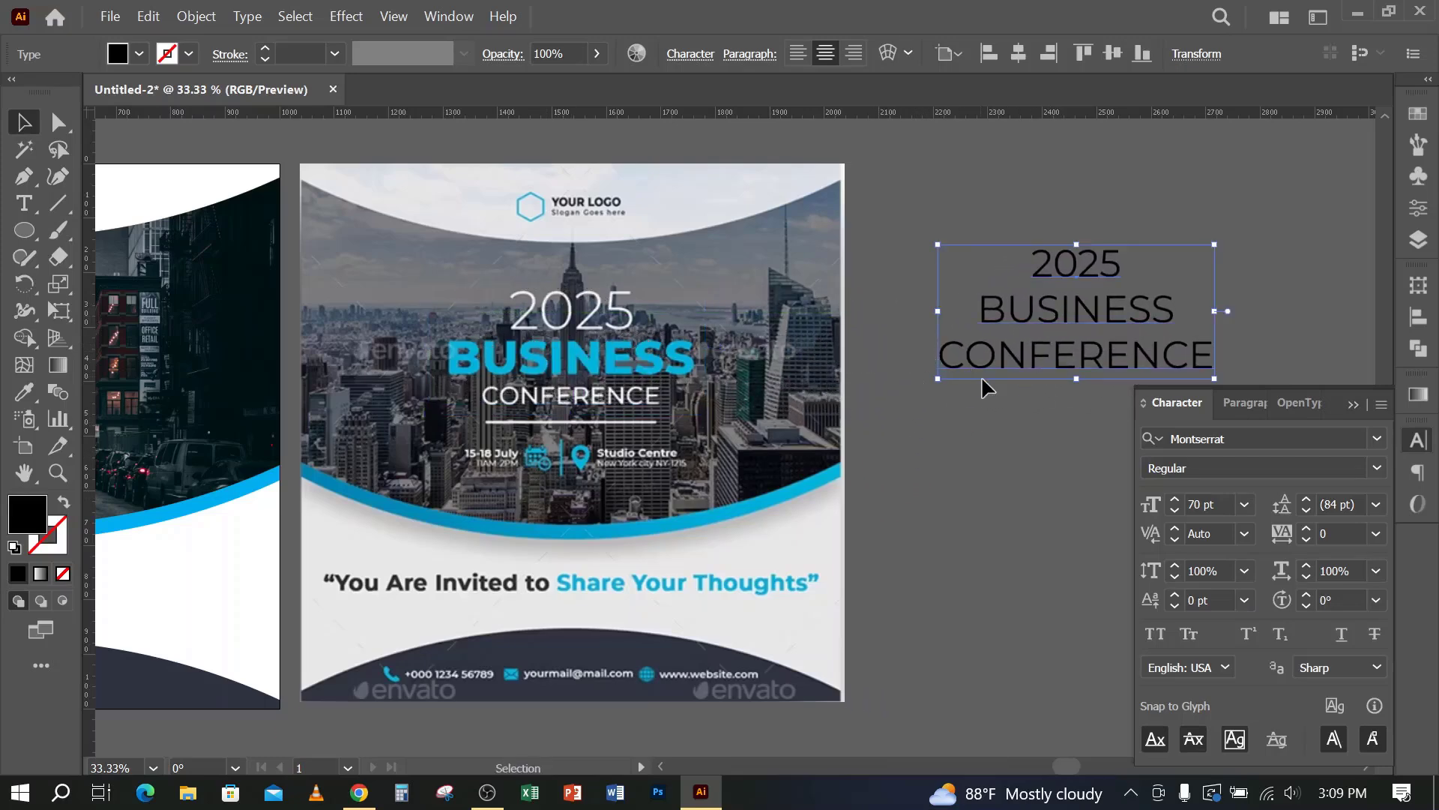
drag(1015, 450, 868, 450)
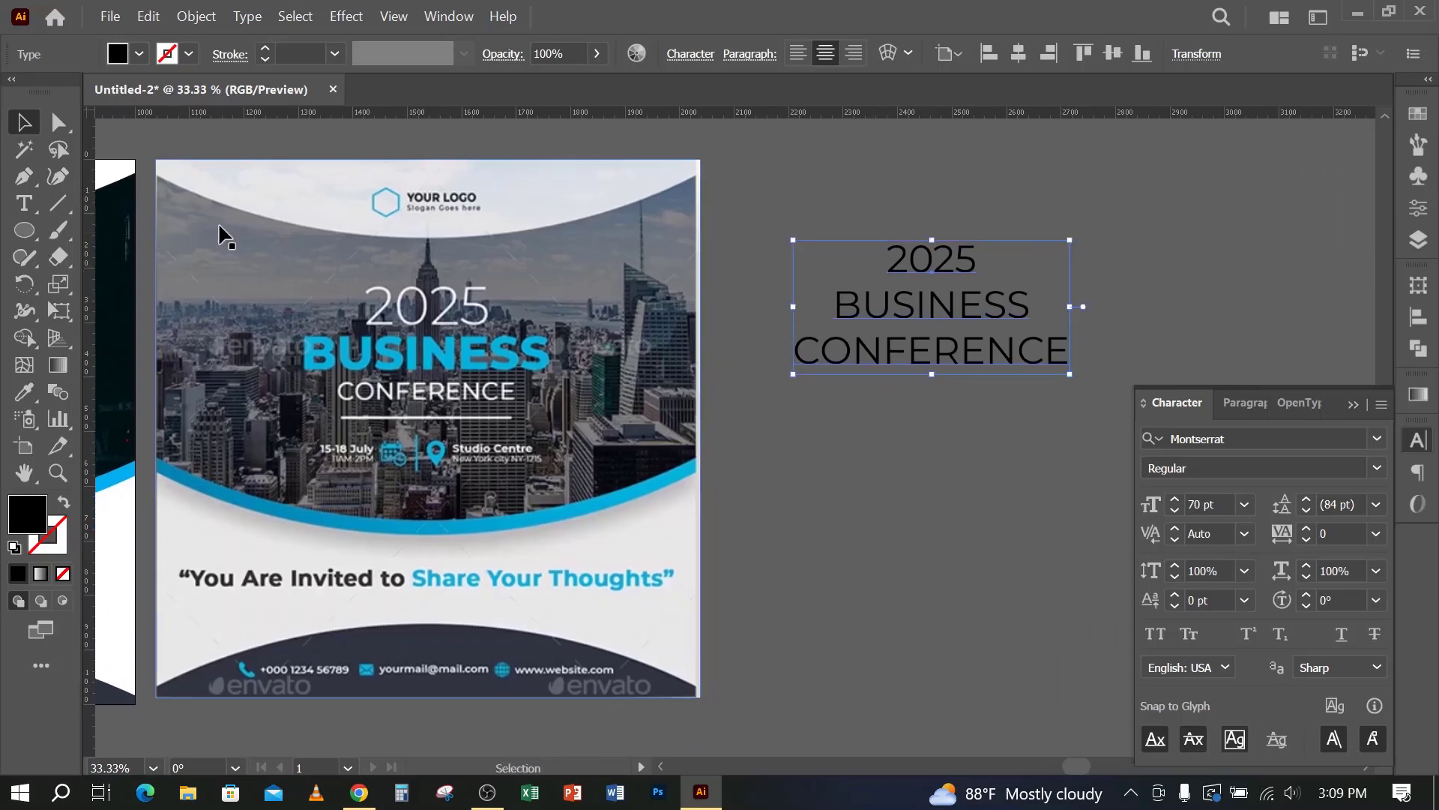
Step: Copy 2025 from the title text into its own text object and place it over the reference flyer's 2025
click(24, 203)
drag(888, 255, 1002, 264)
key(ctrl+c)
click(24, 121)
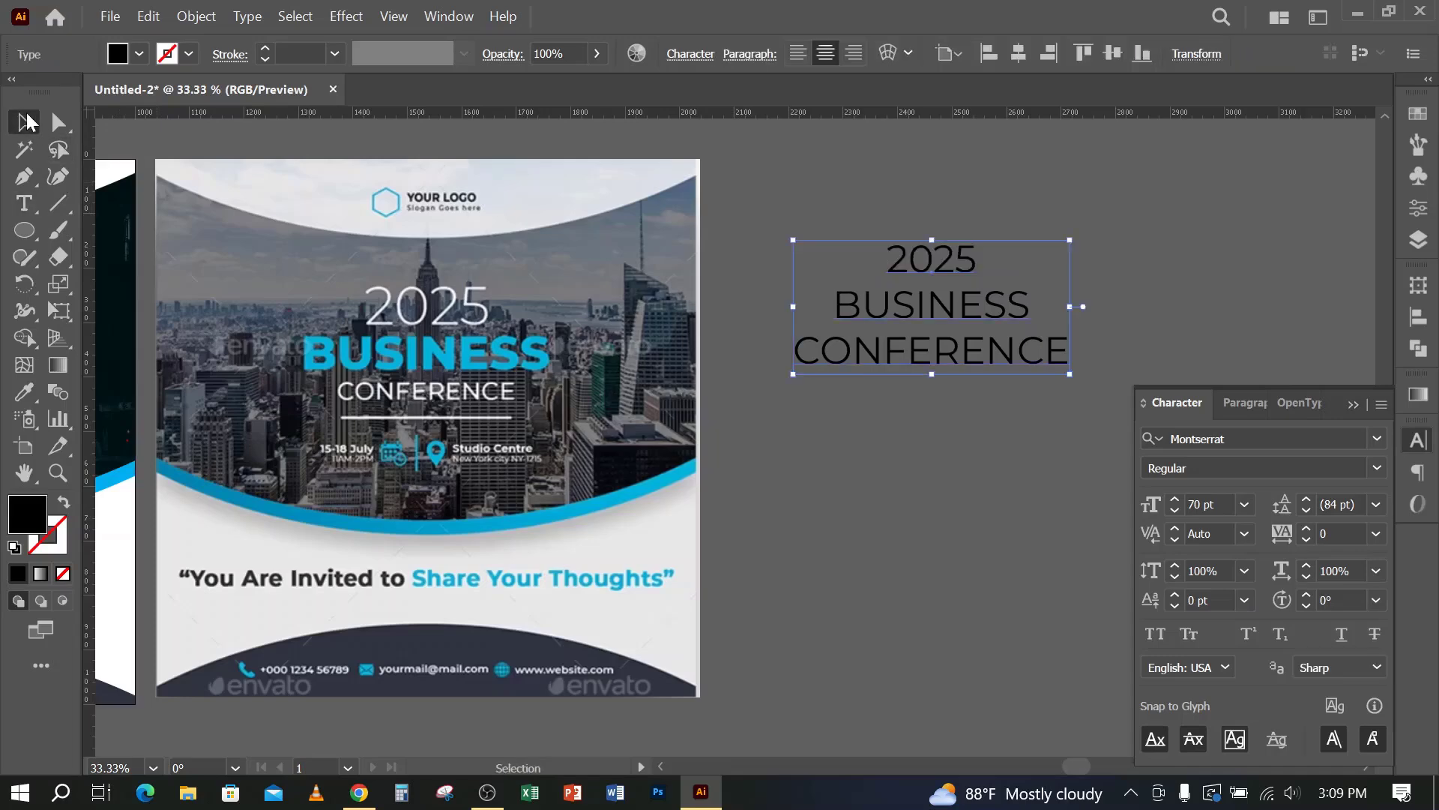
key(ctrl+v)
drag(734, 440, 439, 314)
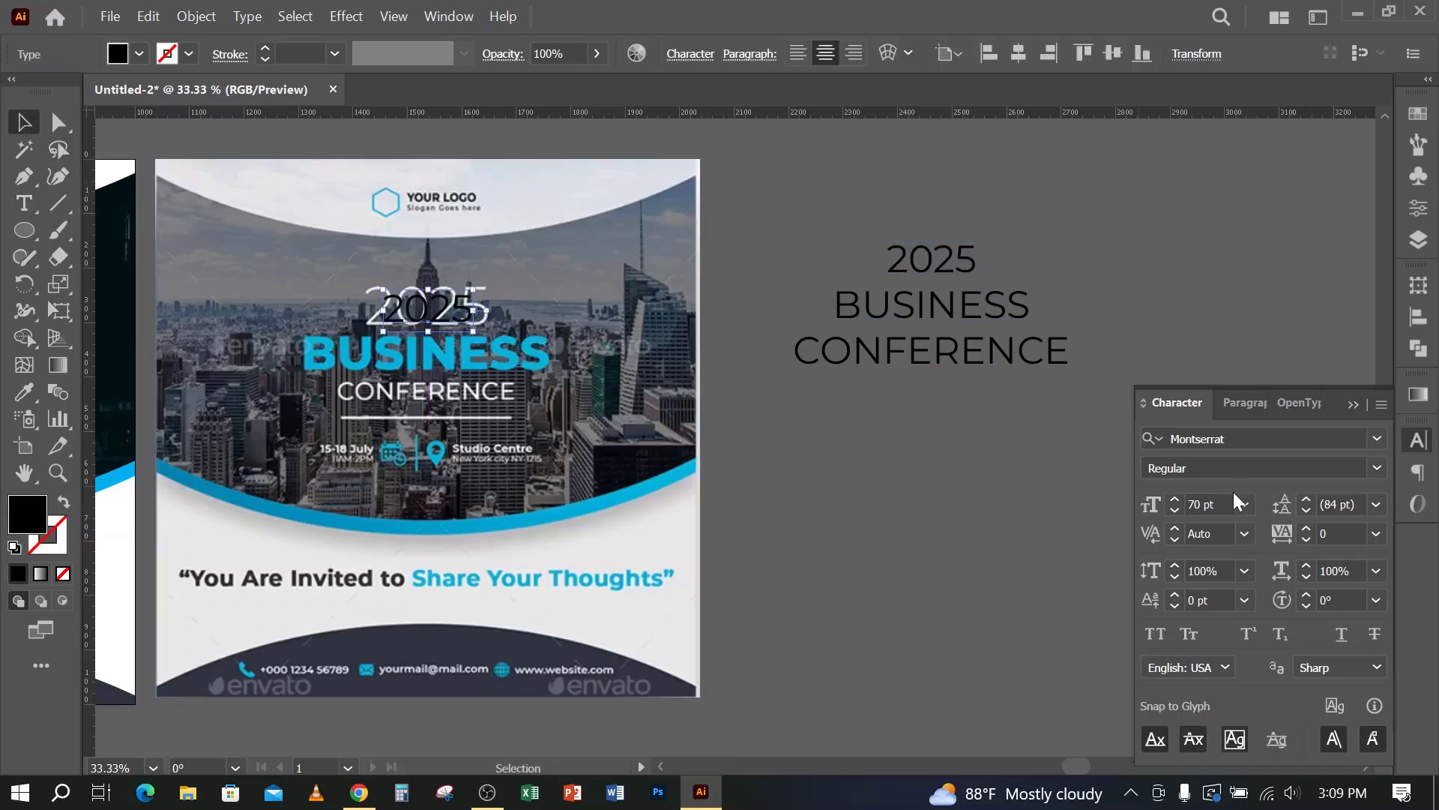
Step: Set the font size of the separate 2025 text to 95 pt to match the reference
click(1176, 502)
click(1176, 502)
click(1176, 501)
click(1176, 502)
click(1175, 499)
click(1175, 500)
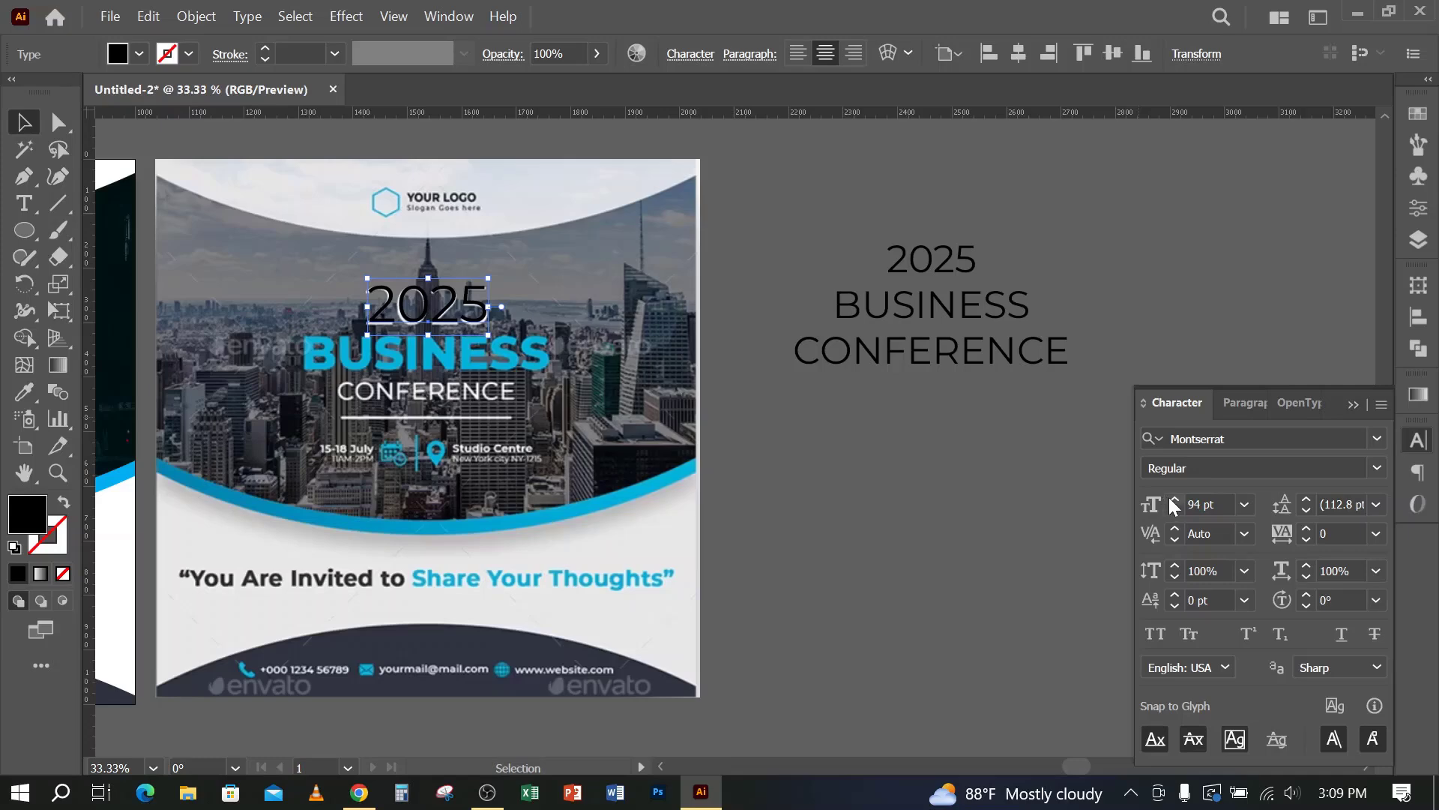
click(1175, 499)
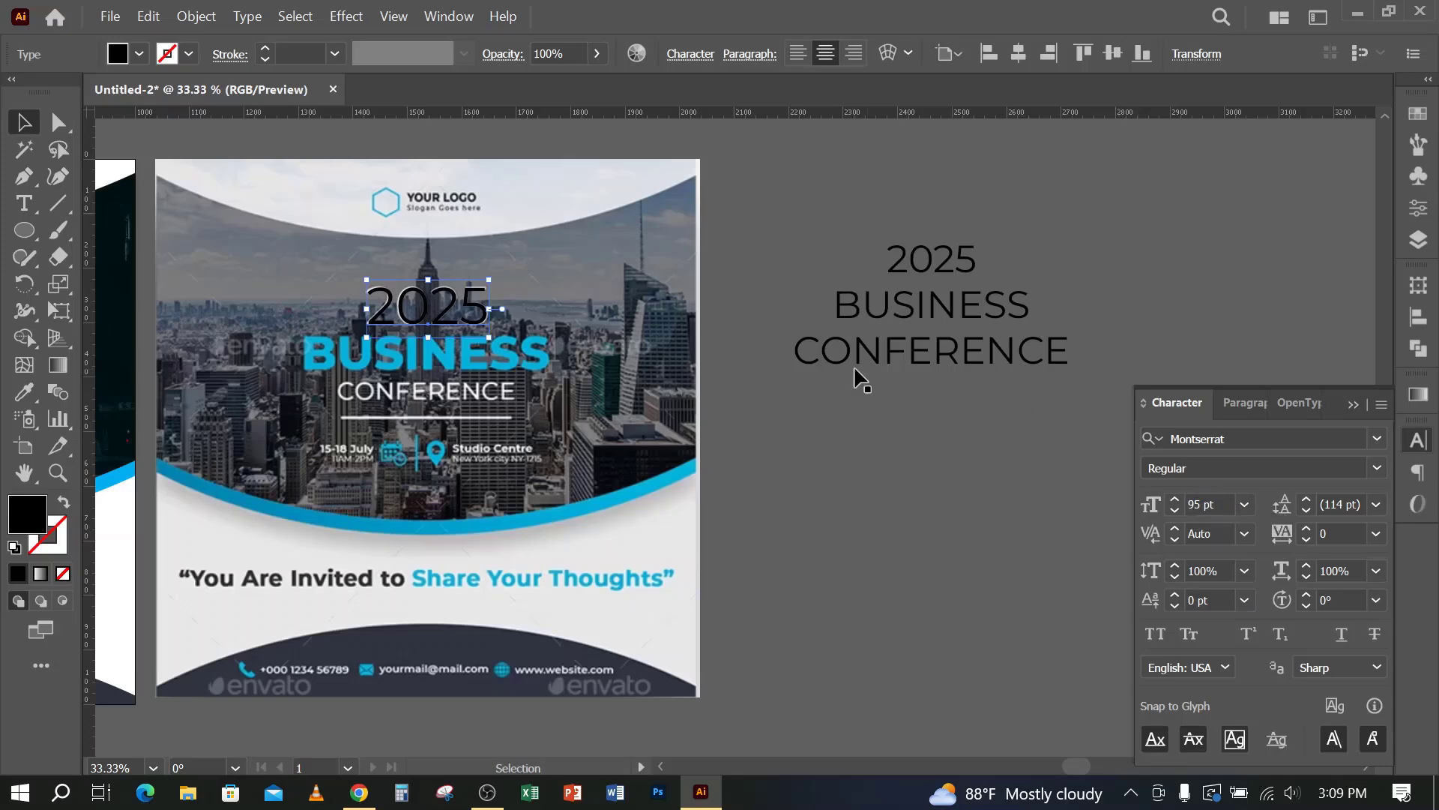
Step: Copy the word BUSINESS from the three-line title text and deselect everything
key(t)
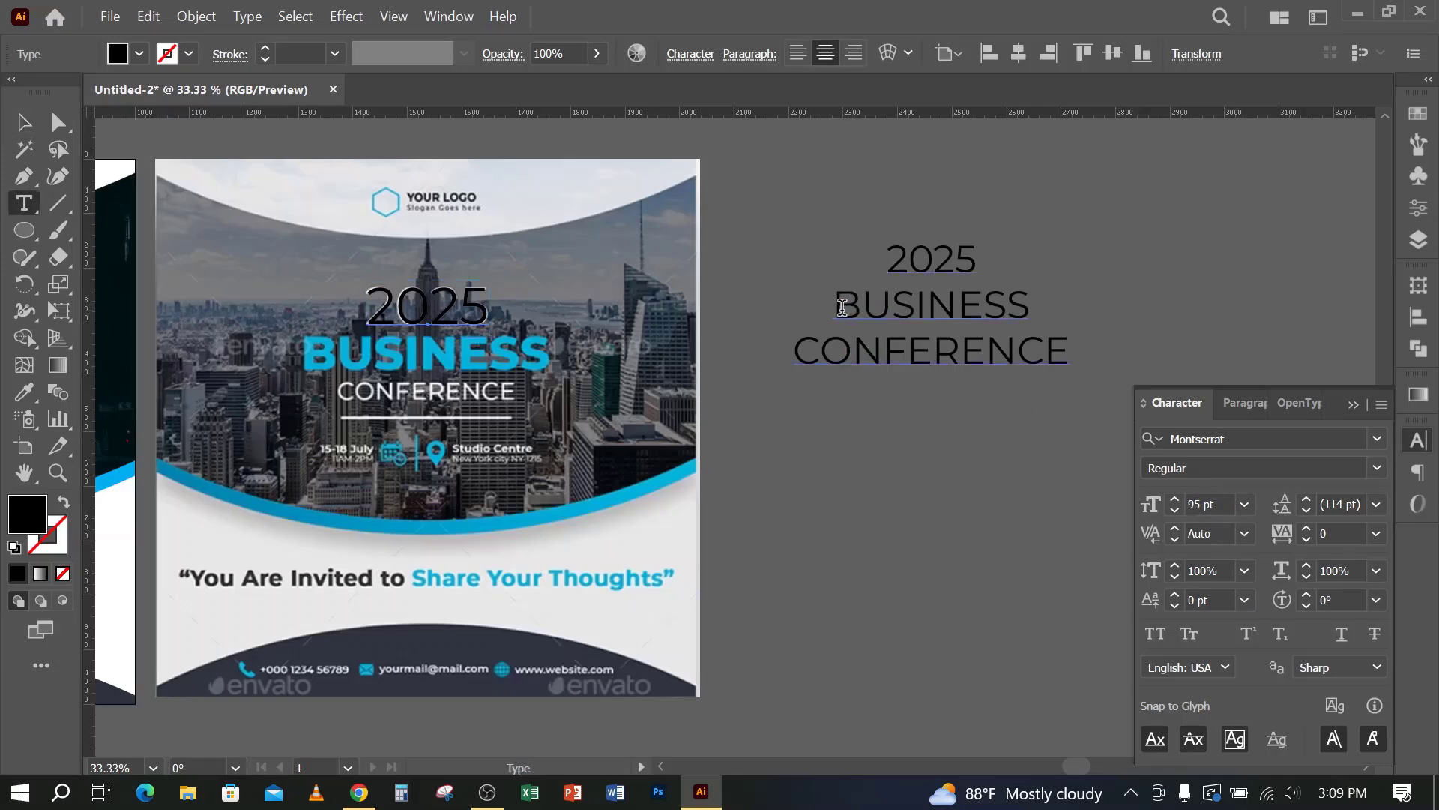
drag(841, 308, 1027, 308)
key(ctrl+c)
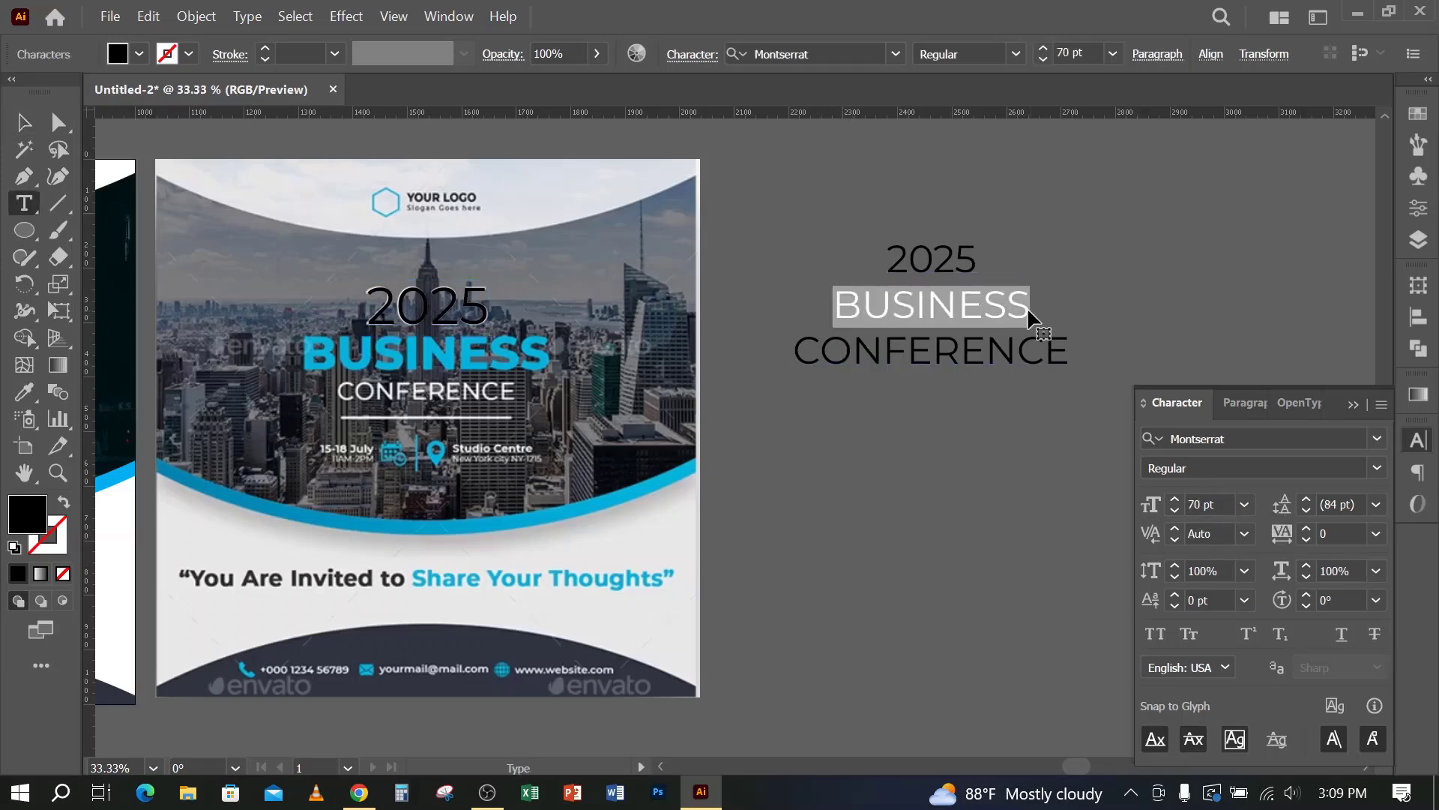
click(25, 125)
click(708, 472)
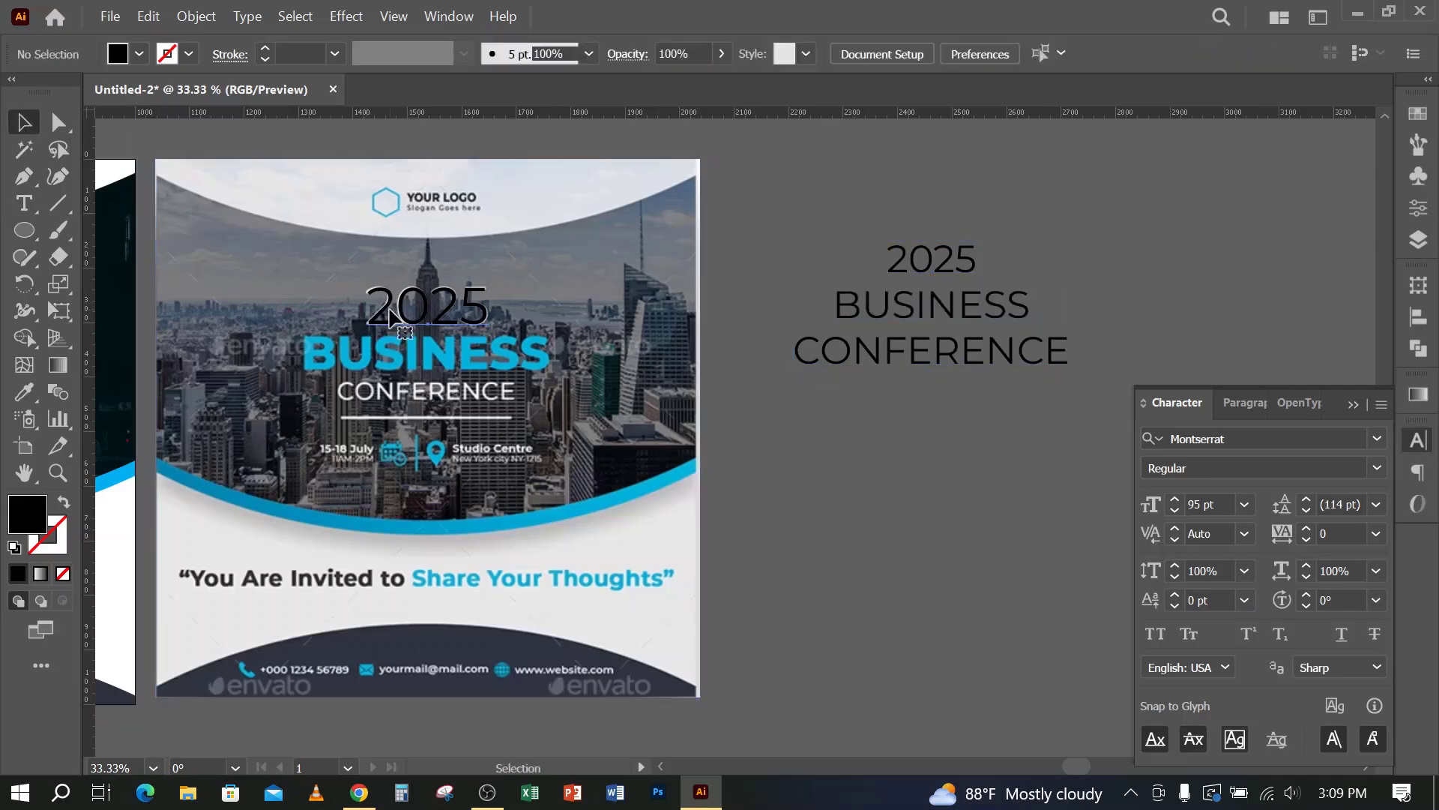
Step: Float the Character panel over the canvas and paste BUSINESS as separate text over the reference flyer's matching word
click(390, 319)
drag(1197, 401, 1122, 243)
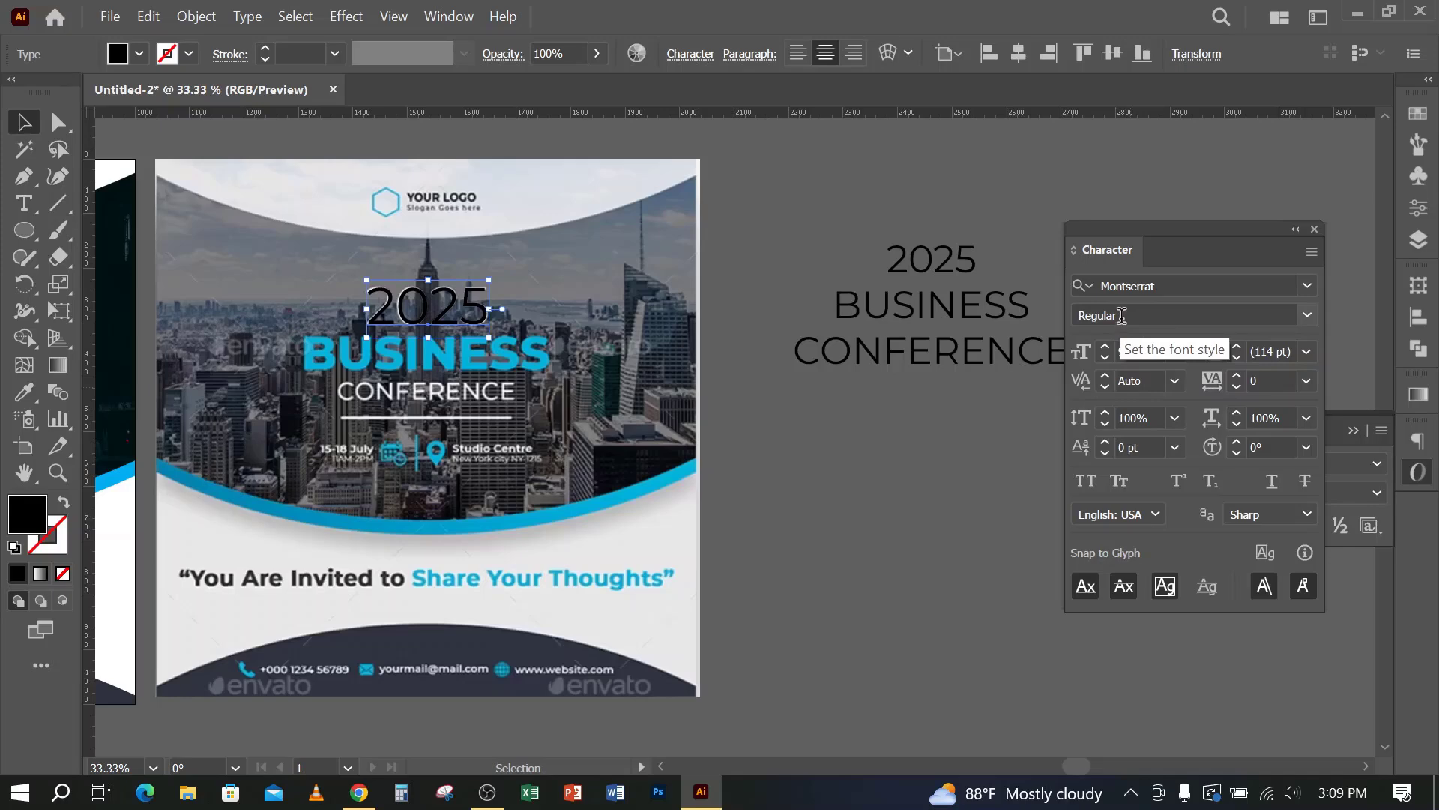
click(850, 481)
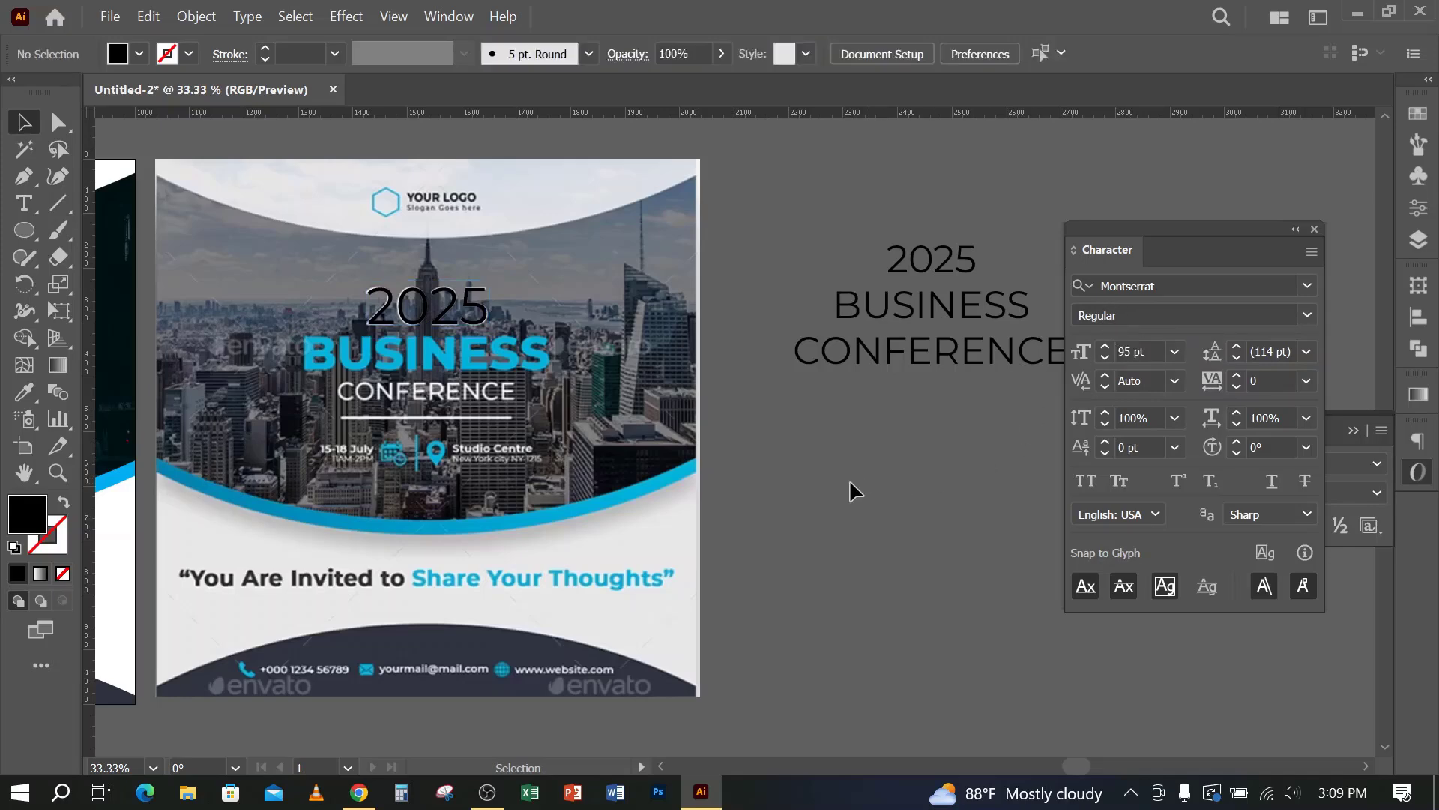
key(ctrl+v)
drag(772, 442, 468, 362)
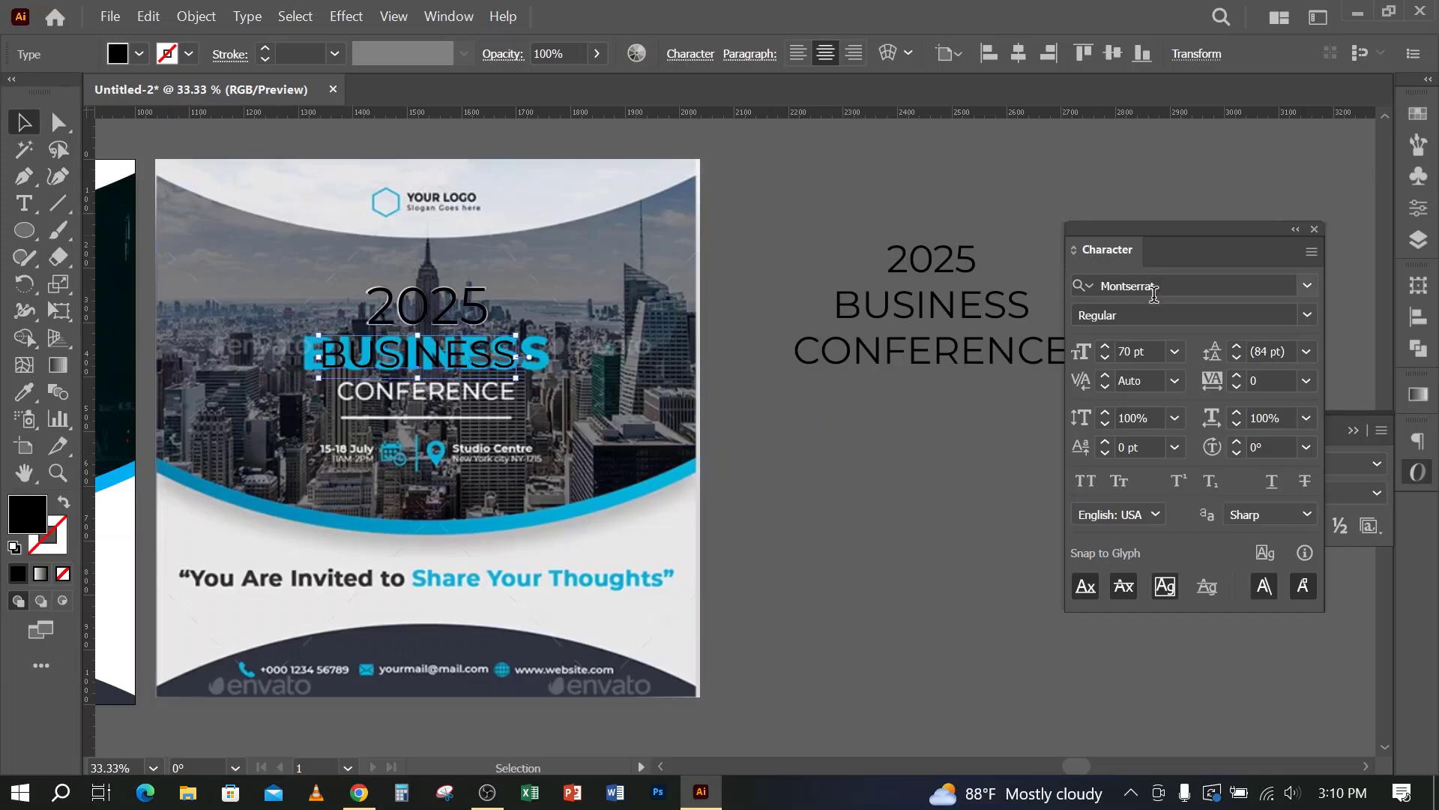
Step: Enlarge the separate BUSINESS text to 92 pt and set its font style to Bold
click(1106, 345)
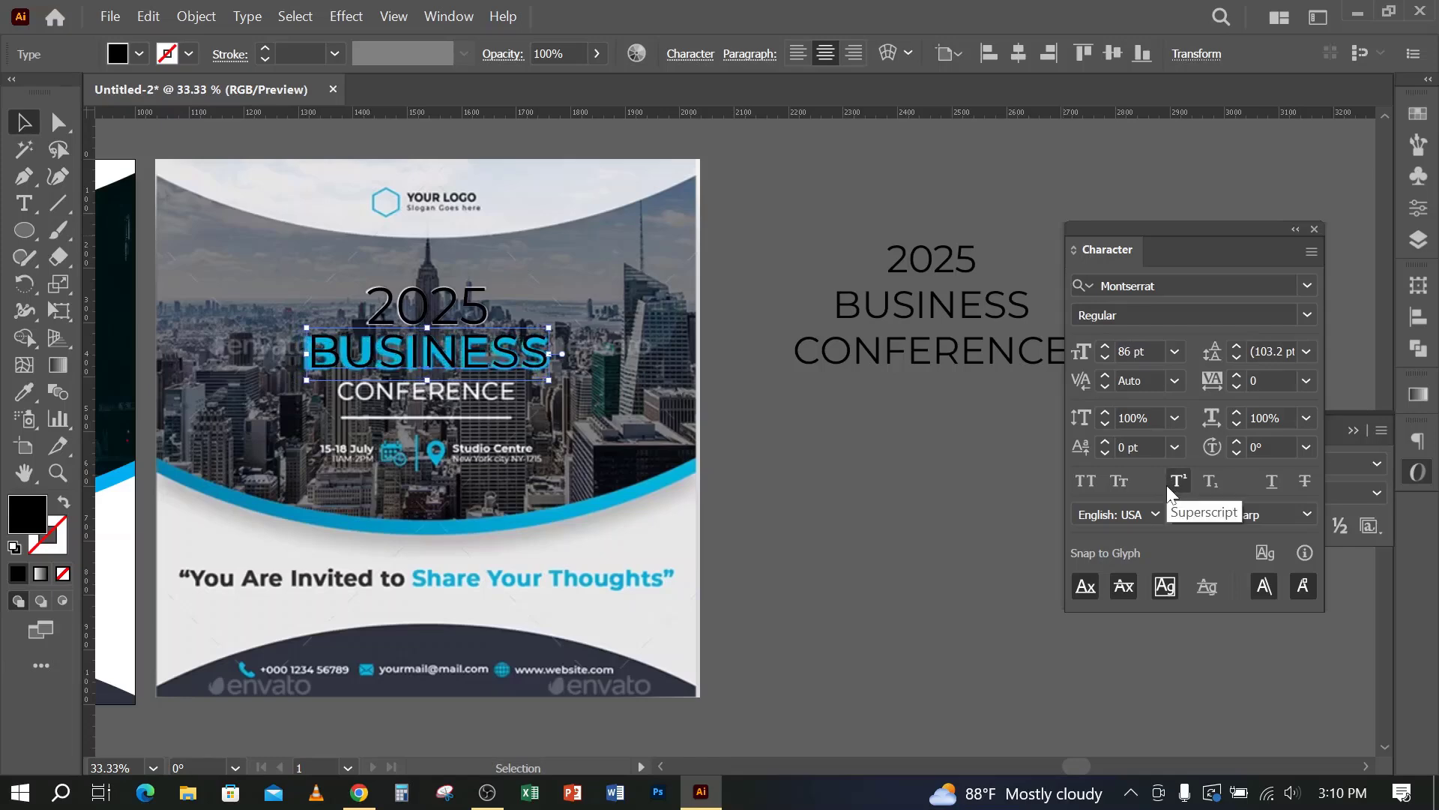
click(1105, 345)
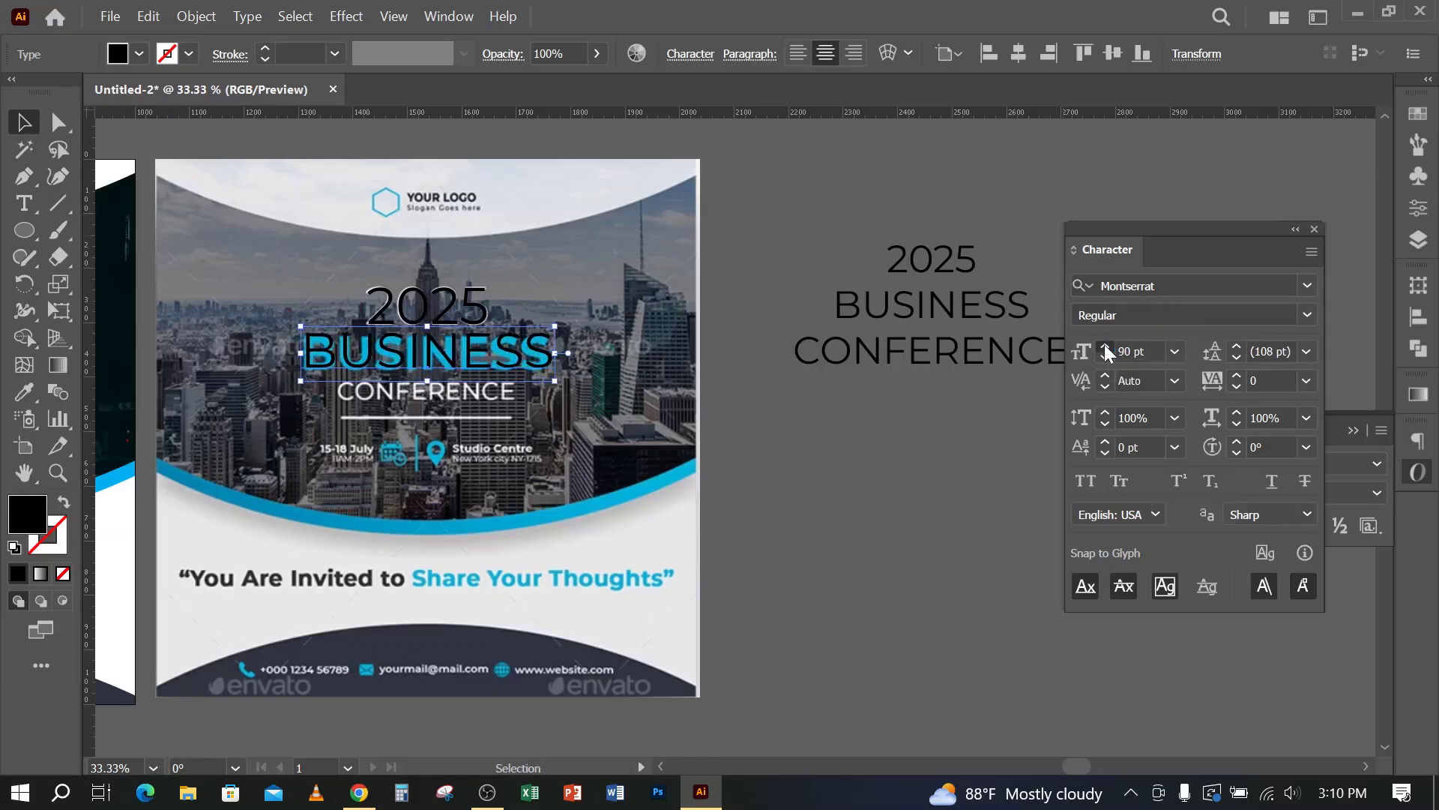
click(1104, 345)
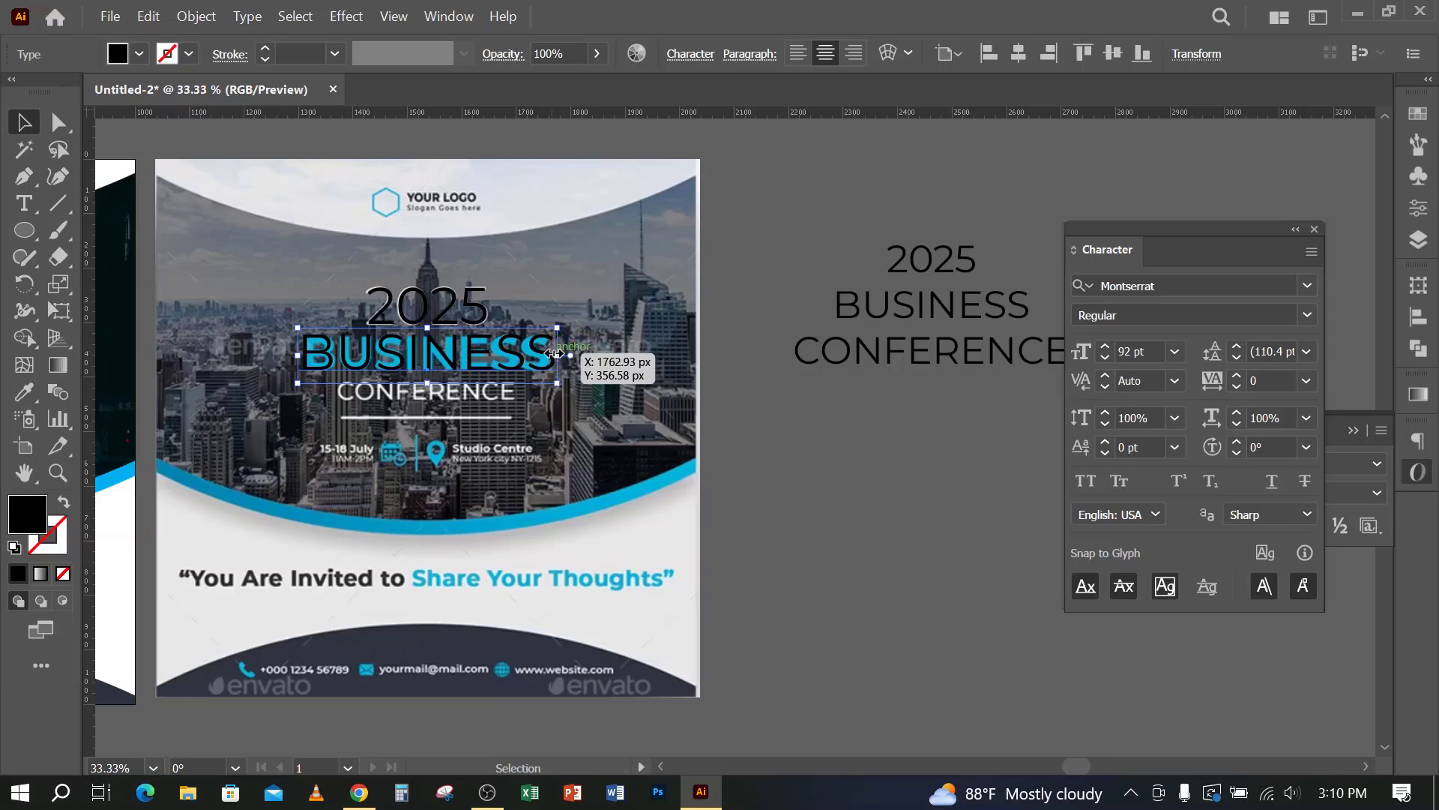
click(1308, 315)
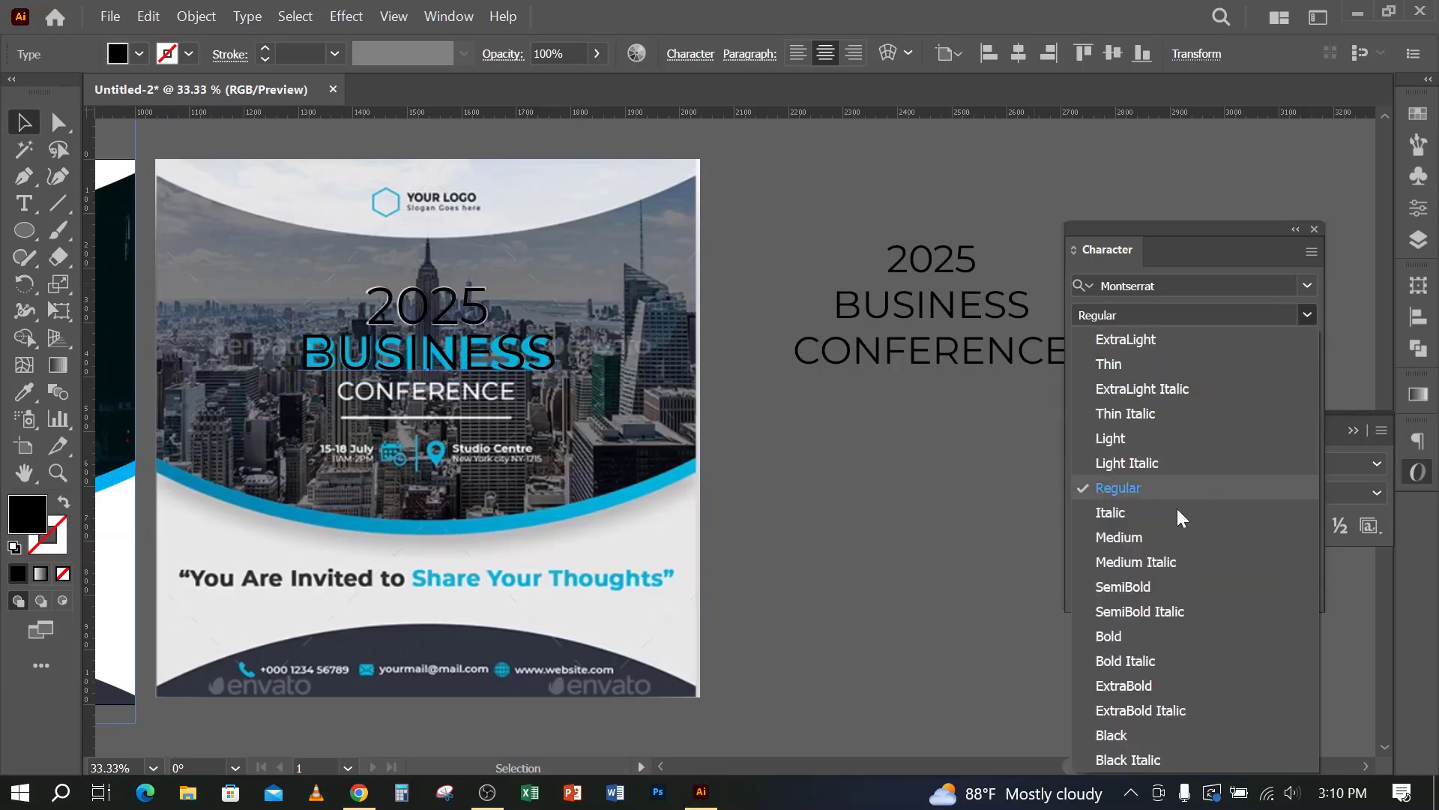
click(1130, 637)
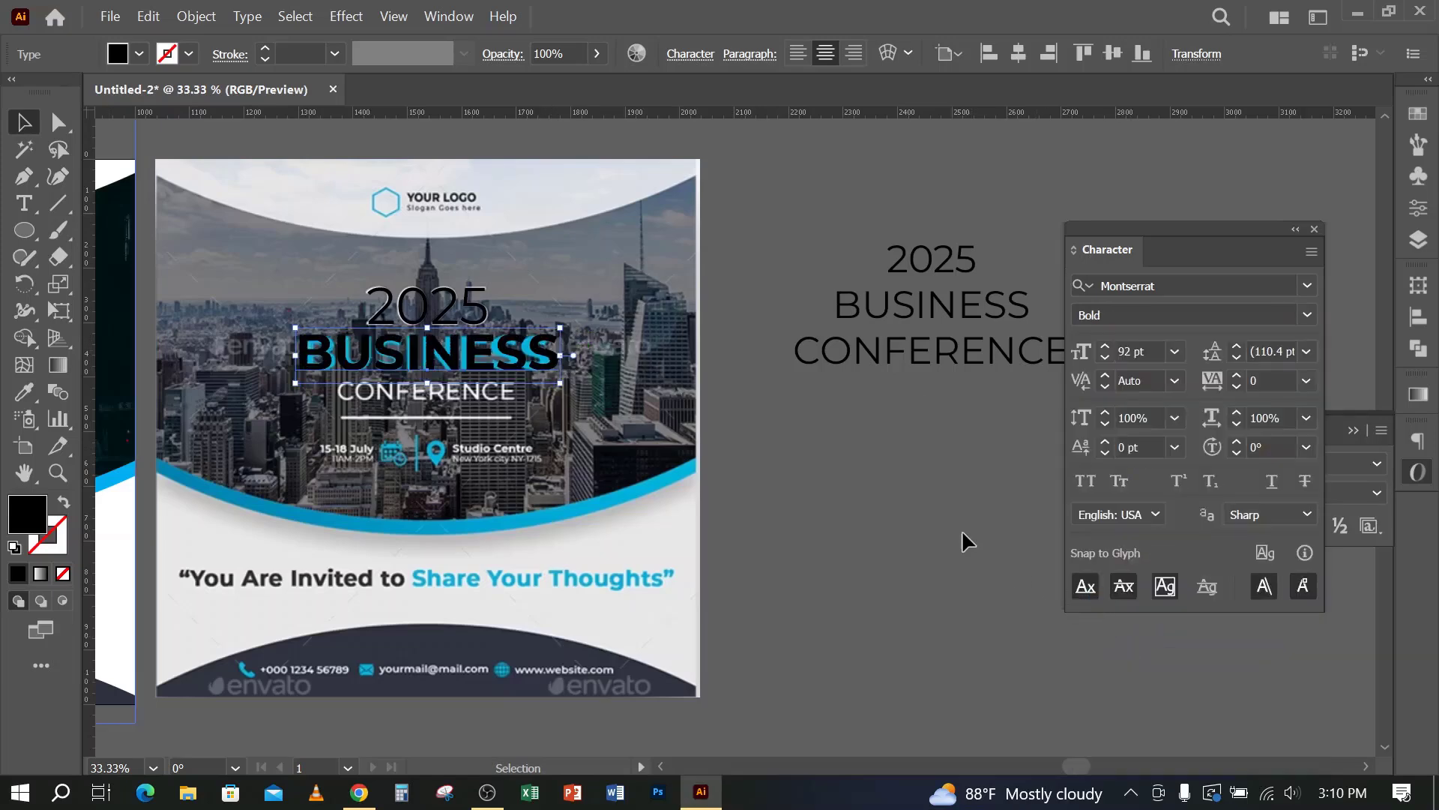
Step: Reduce the bold BUSINESS text to 87 pt to fit the reference word's width
click(1105, 358)
click(1105, 357)
click(1105, 358)
click(1105, 357)
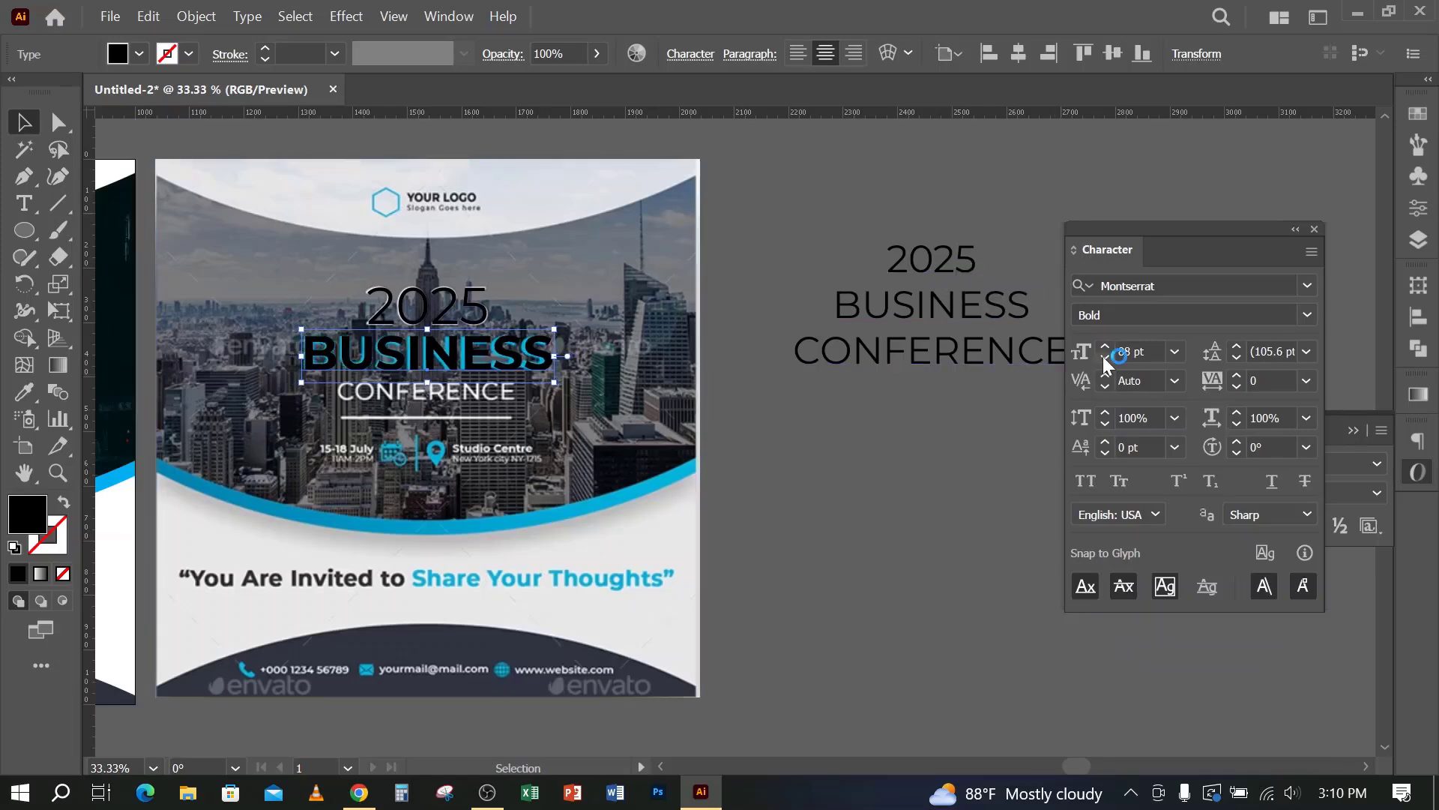
click(1105, 358)
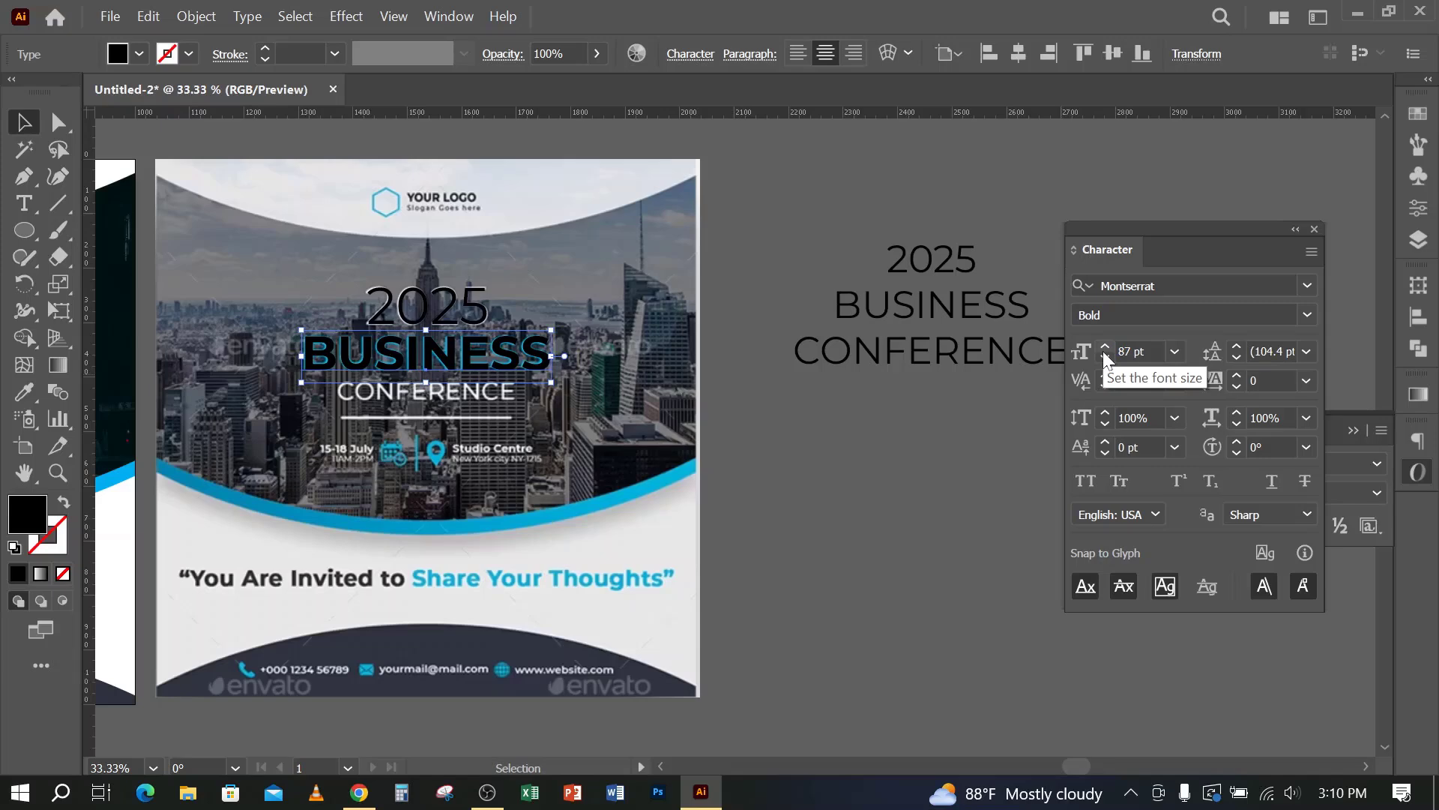
click(910, 428)
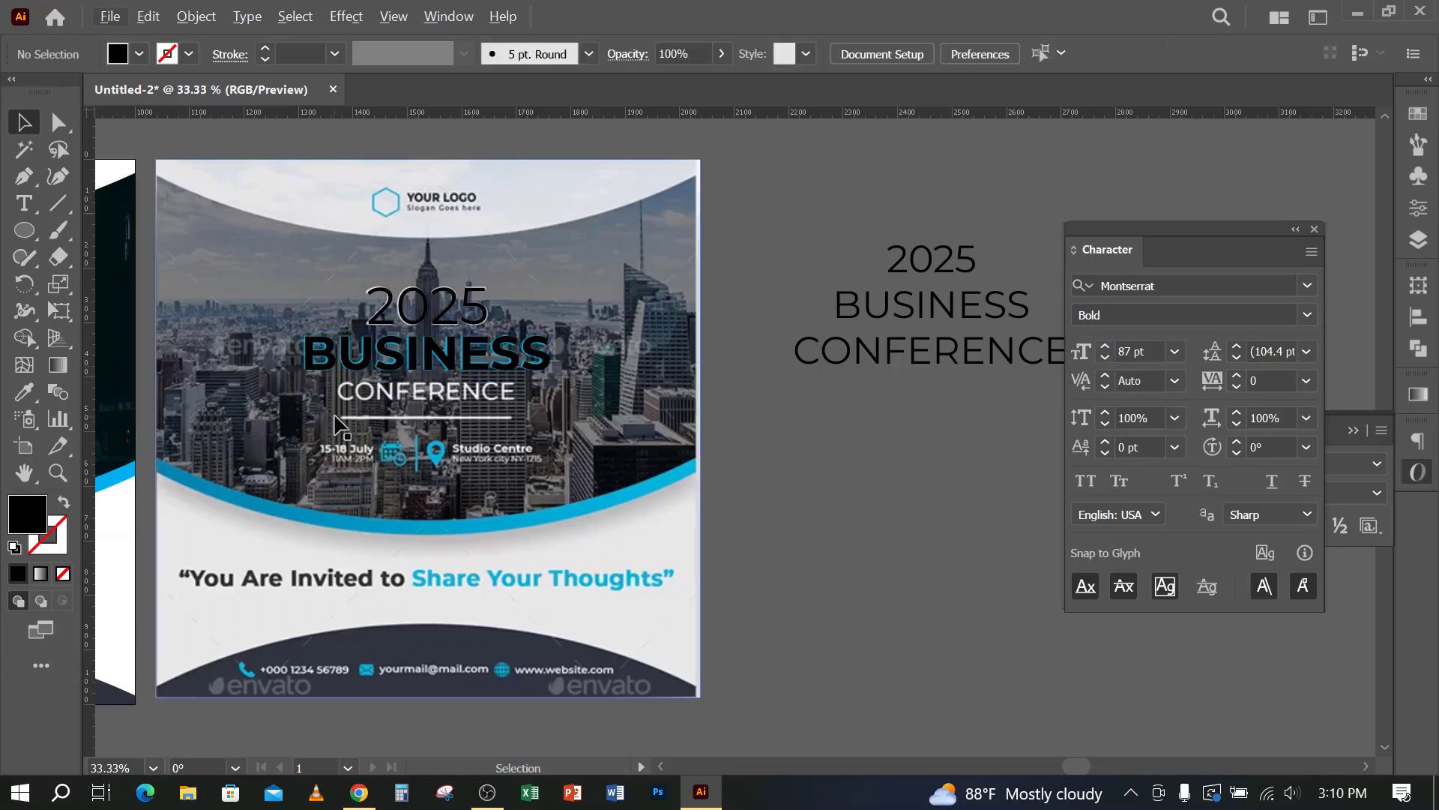
scroll(392, 330, up, 2)
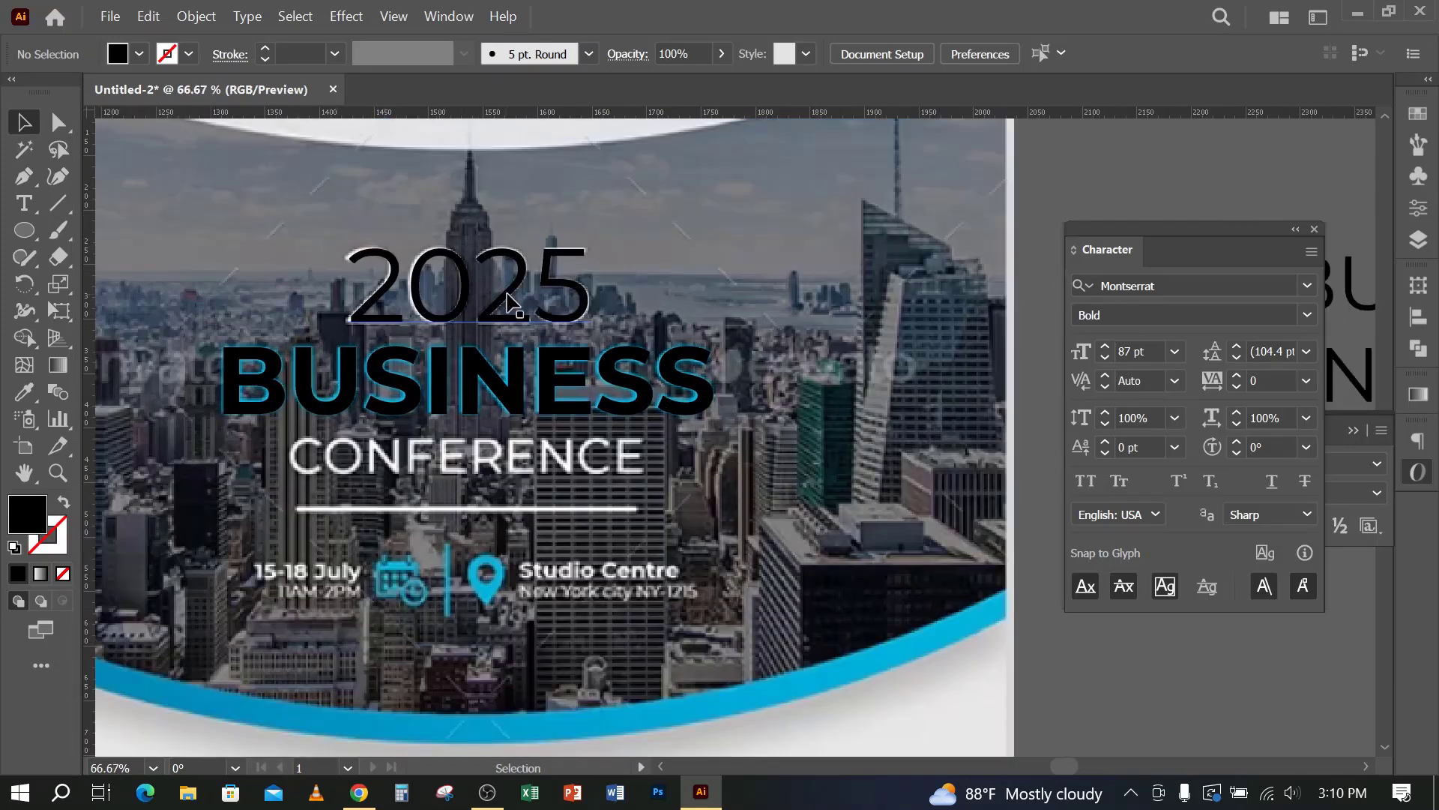
drag(504, 288, 497, 461)
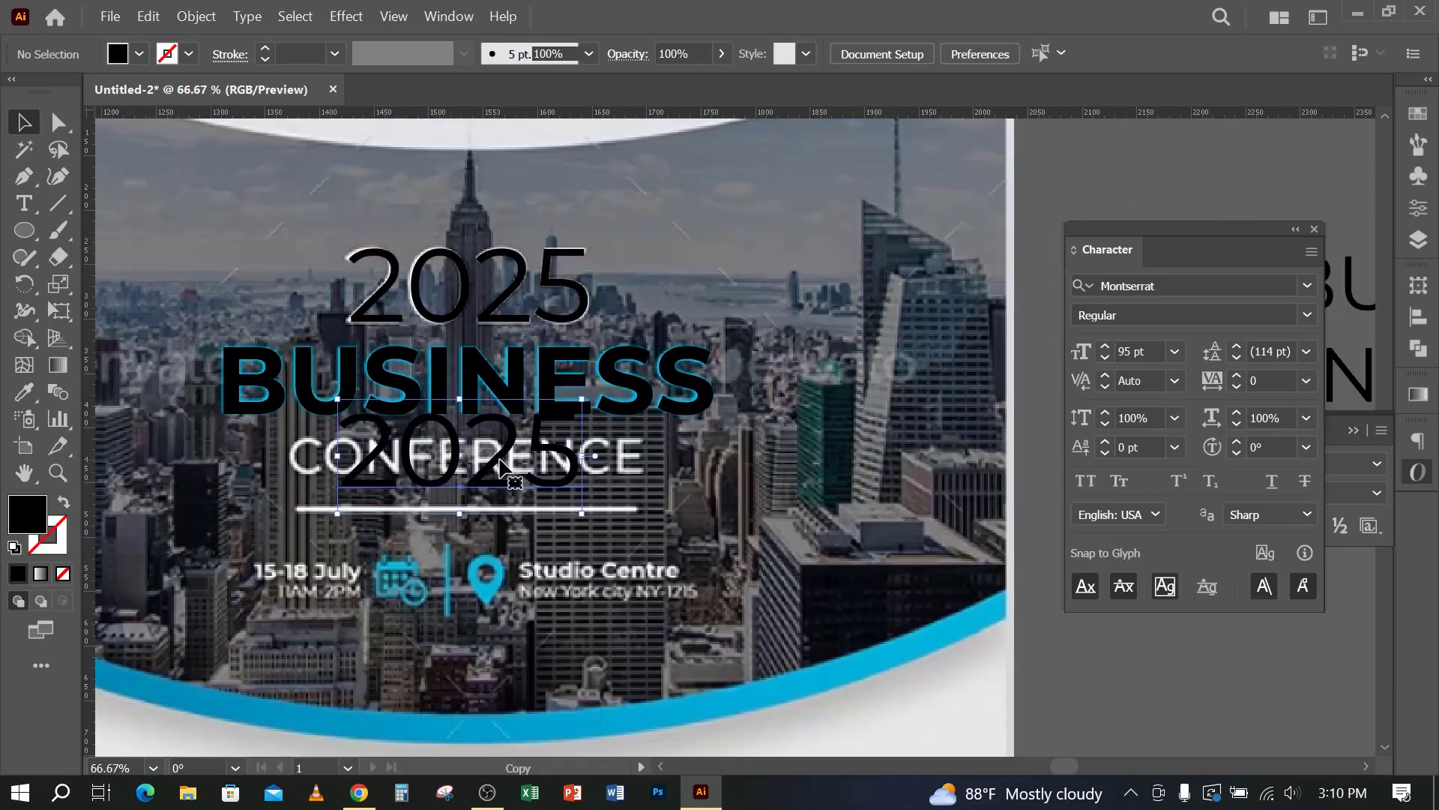
key(ctrl+z)
scroll(566, 442, down, 2)
Step: Copy CONFERENCE from the three-line title text and paste it as a separate text object on the empty canvas
drag(785, 514, 555, 419)
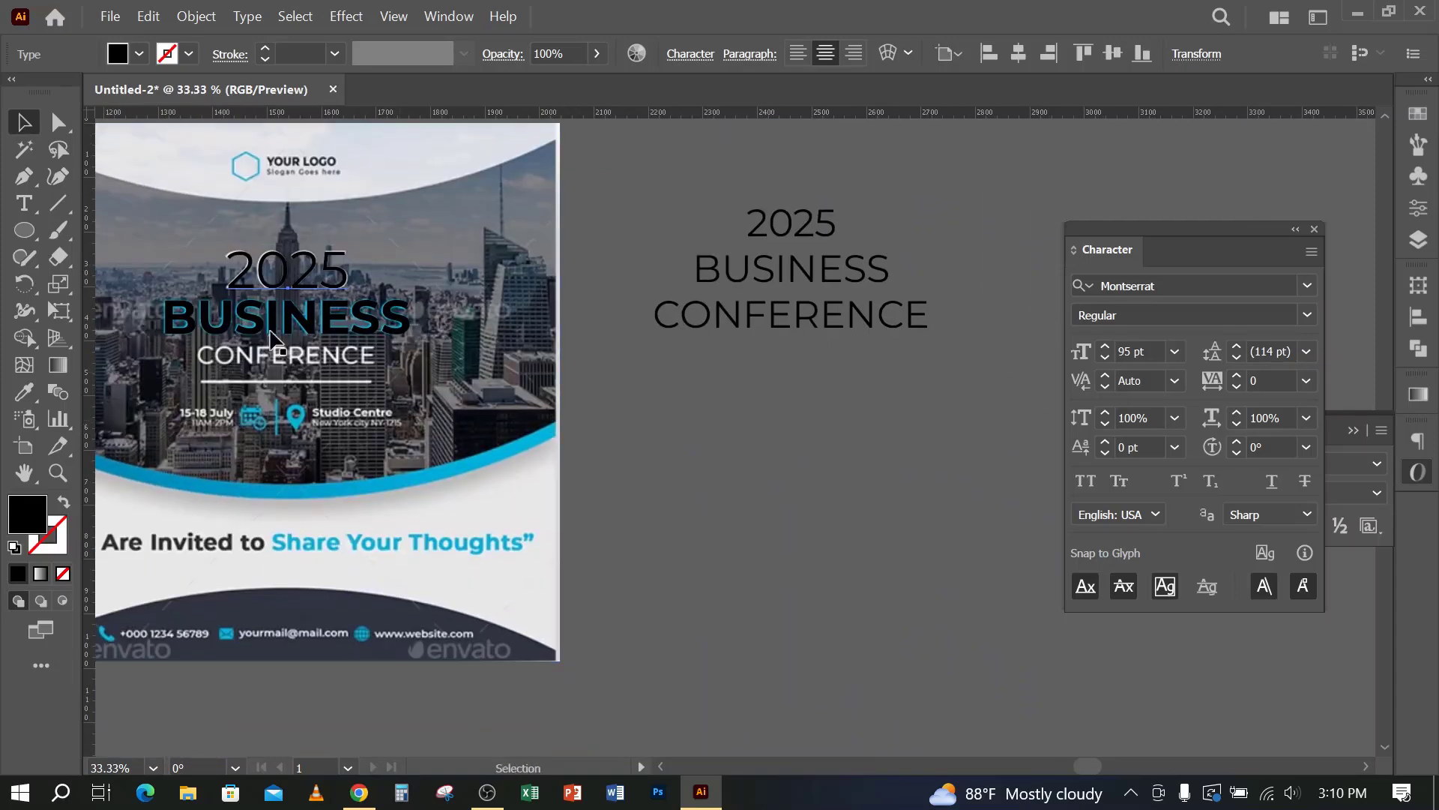
click(24, 203)
drag(660, 309, 934, 322)
key(ctrl+c)
click(22, 123)
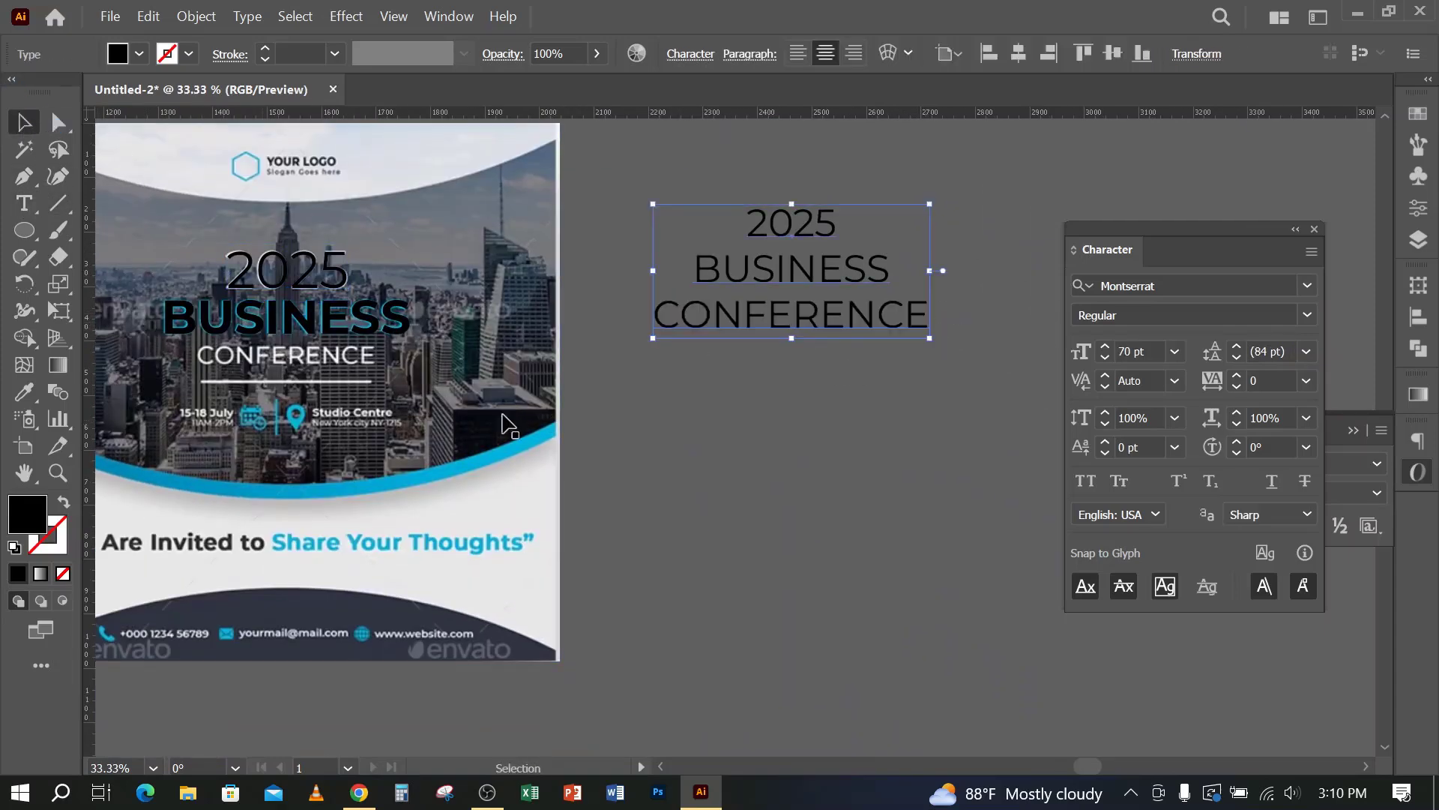
click(922, 597)
key(ctrl+v)
drag(708, 577, 901, 555)
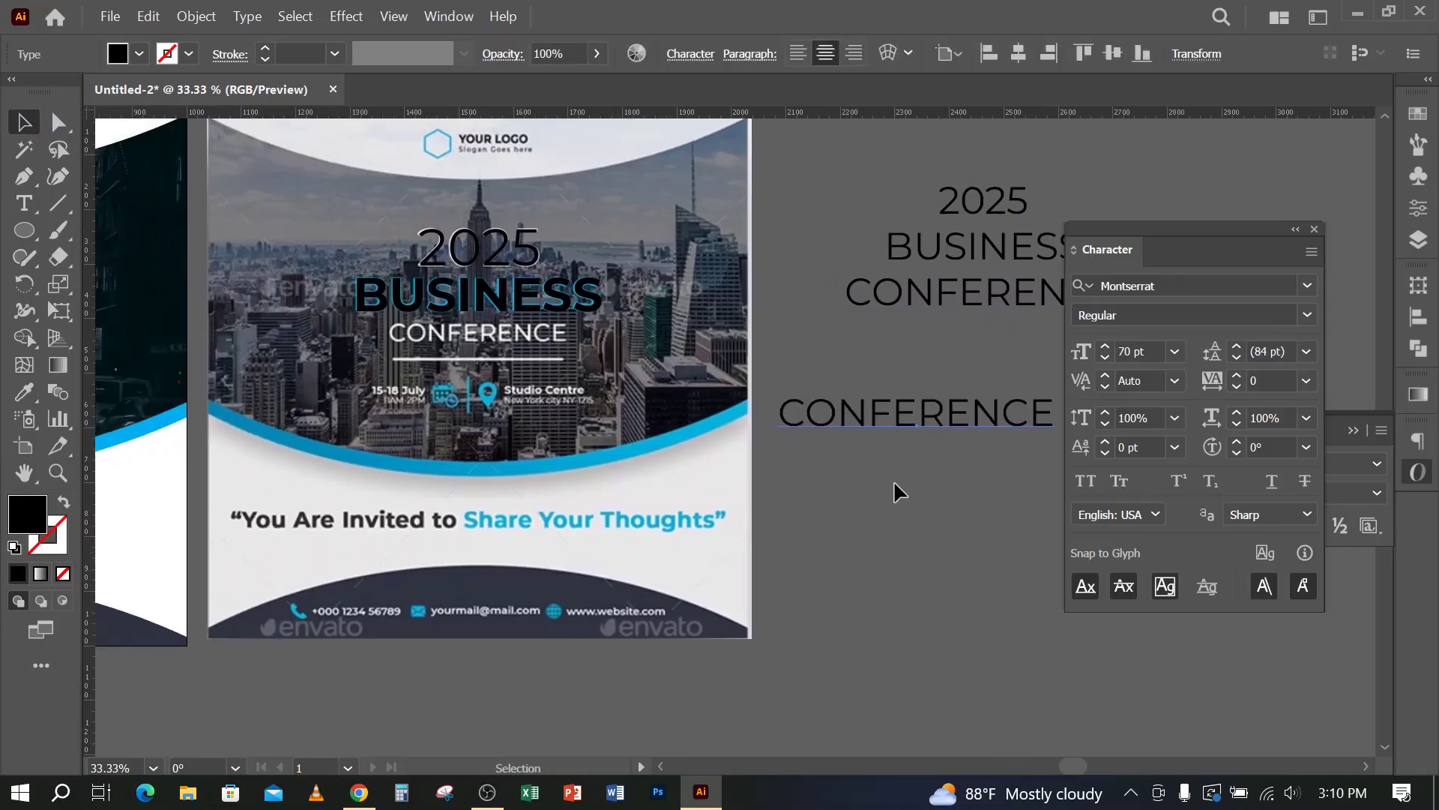
Step: Place the separate CONFERENCE text over the reference flyer's matching word and scale it down to 45 pt
drag(899, 419, 511, 341)
drag(665, 337, 570, 337)
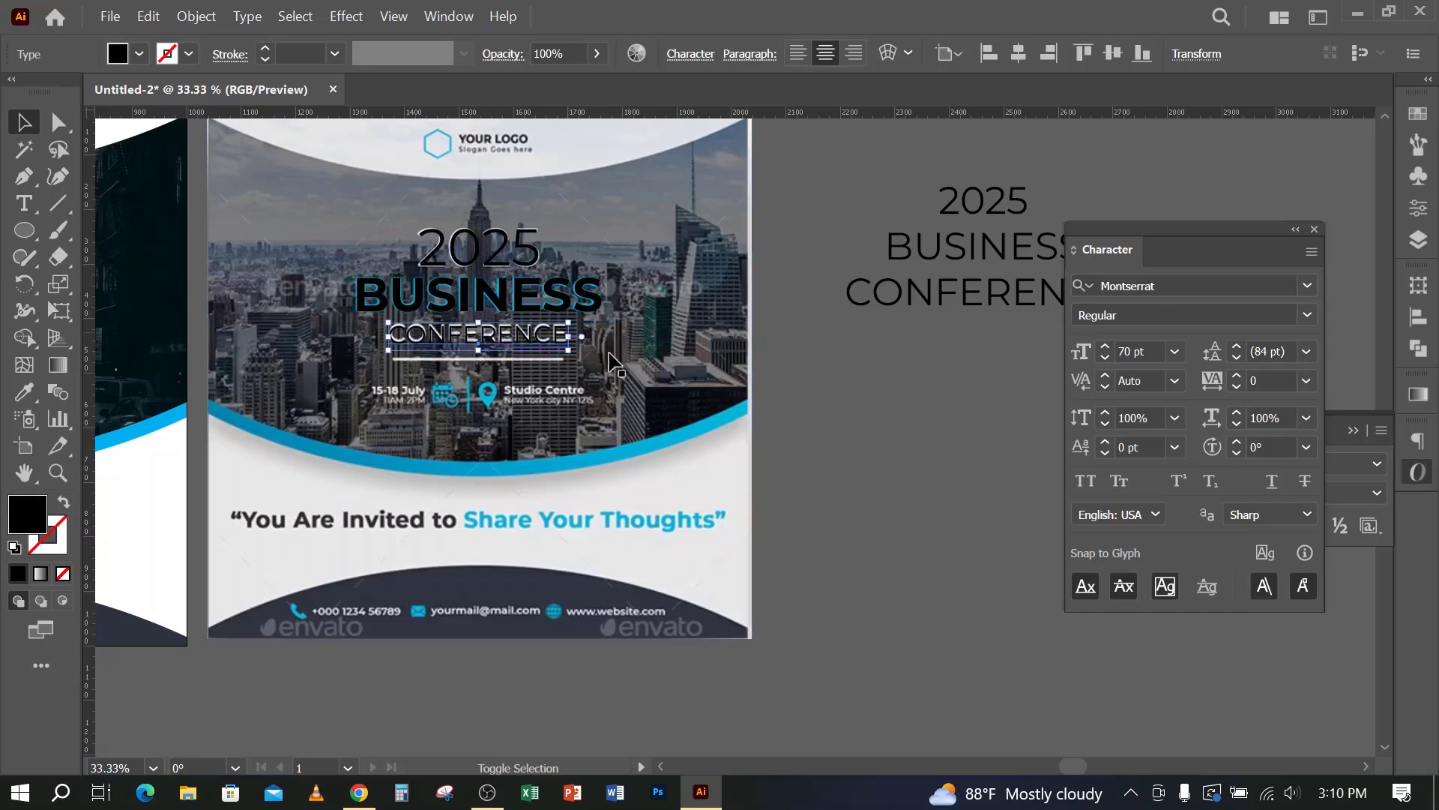
click(1105, 359)
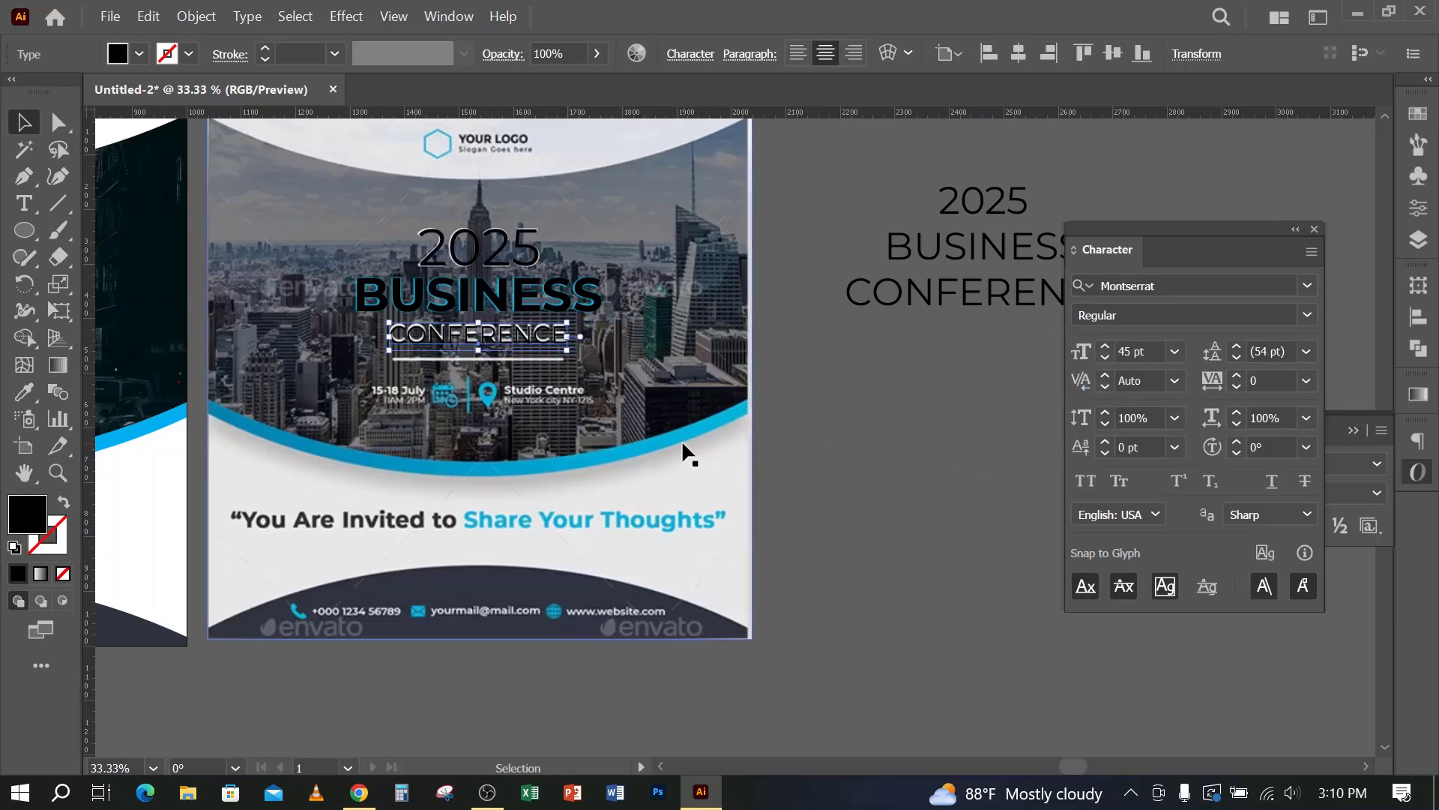
Step: Select the 2025, BUSINESS and CONFERENCE texts over the reference and move them together onto the street photo of the own flyer
alt+scroll(581, 431, down, 1)
drag(384, 505, 675, 526)
shift+click(787, 348)
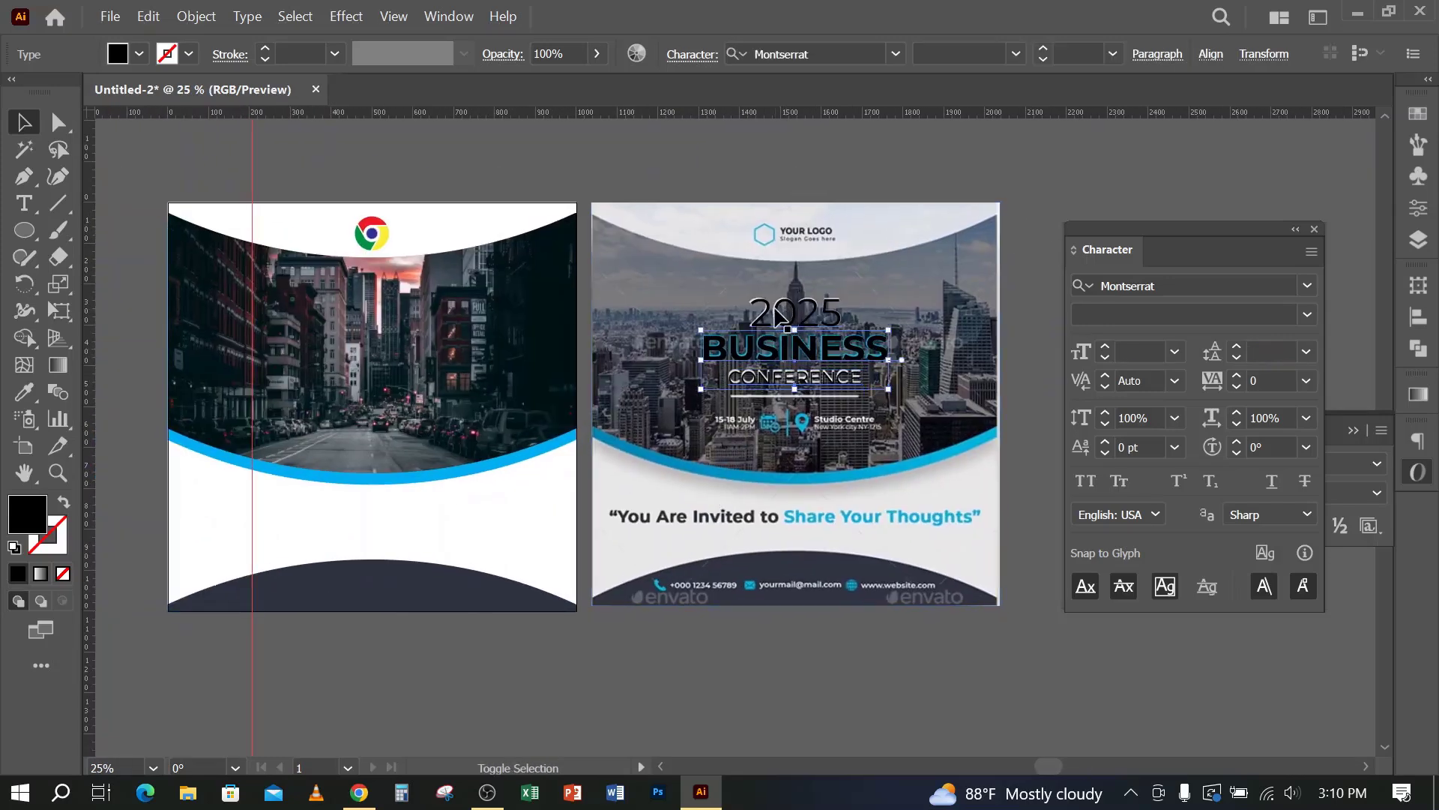
shift+click(785, 321)
drag(785, 321, 325, 323)
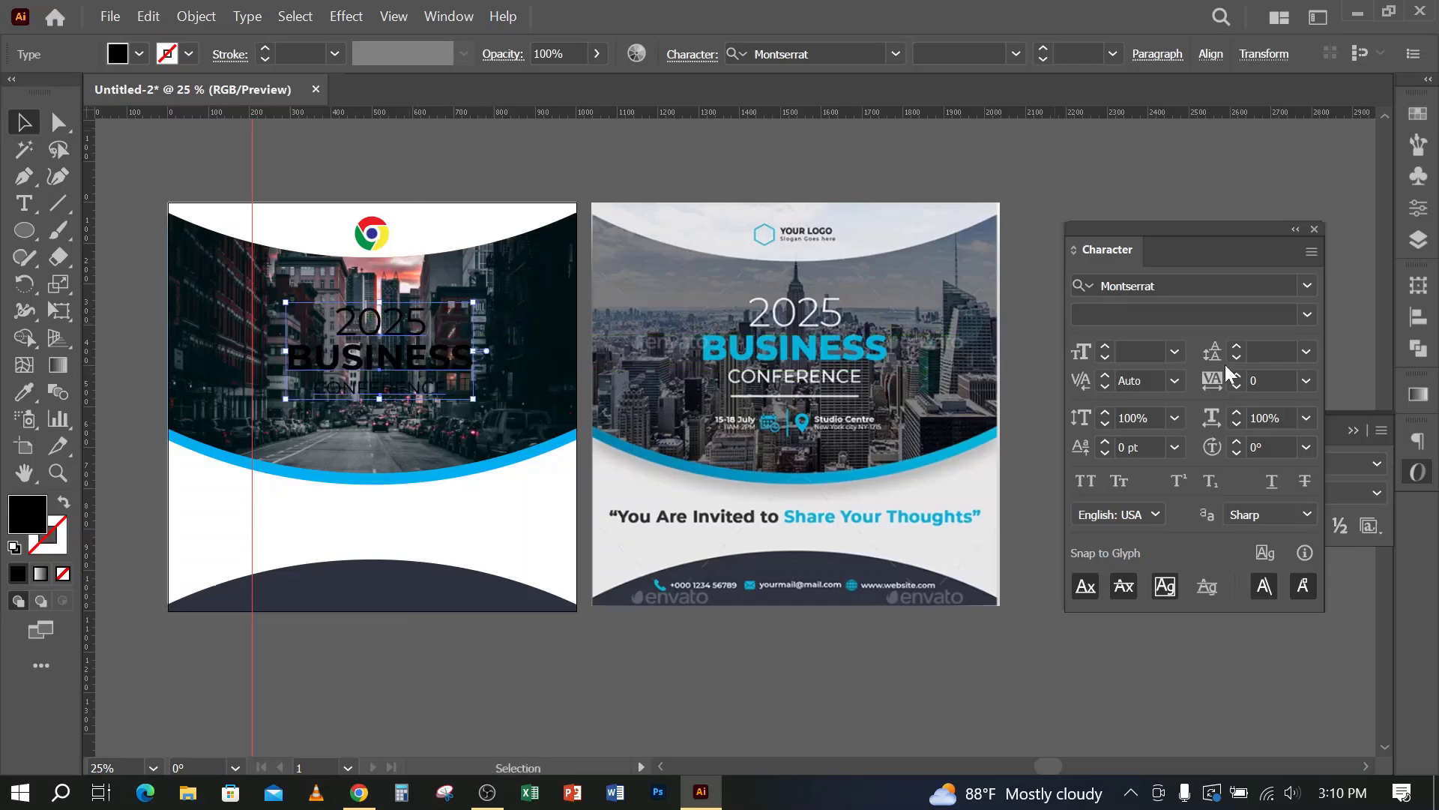
Step: Align the three heading texts on their horizontal centres and fill them with white
click(1419, 317)
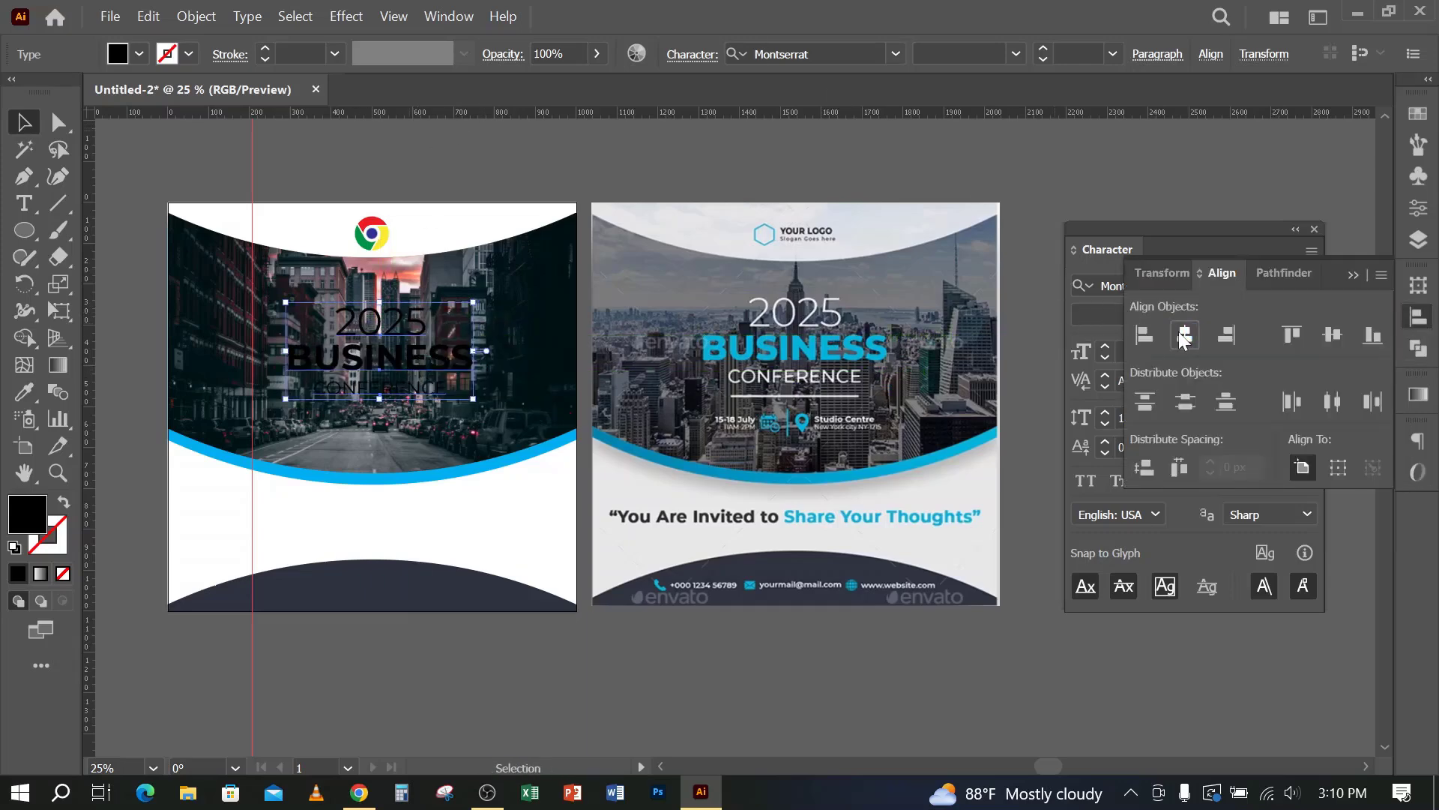
click(139, 54)
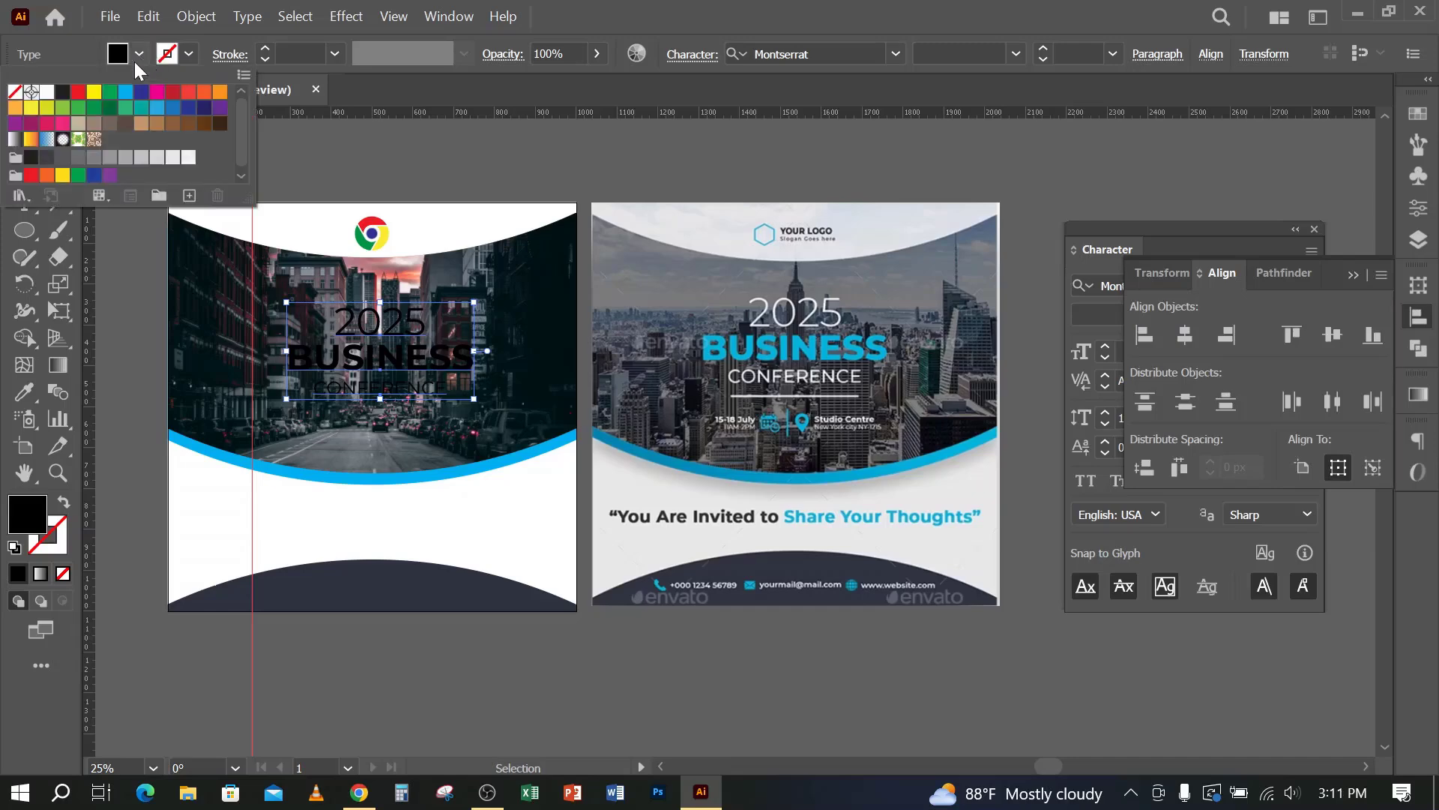
click(47, 93)
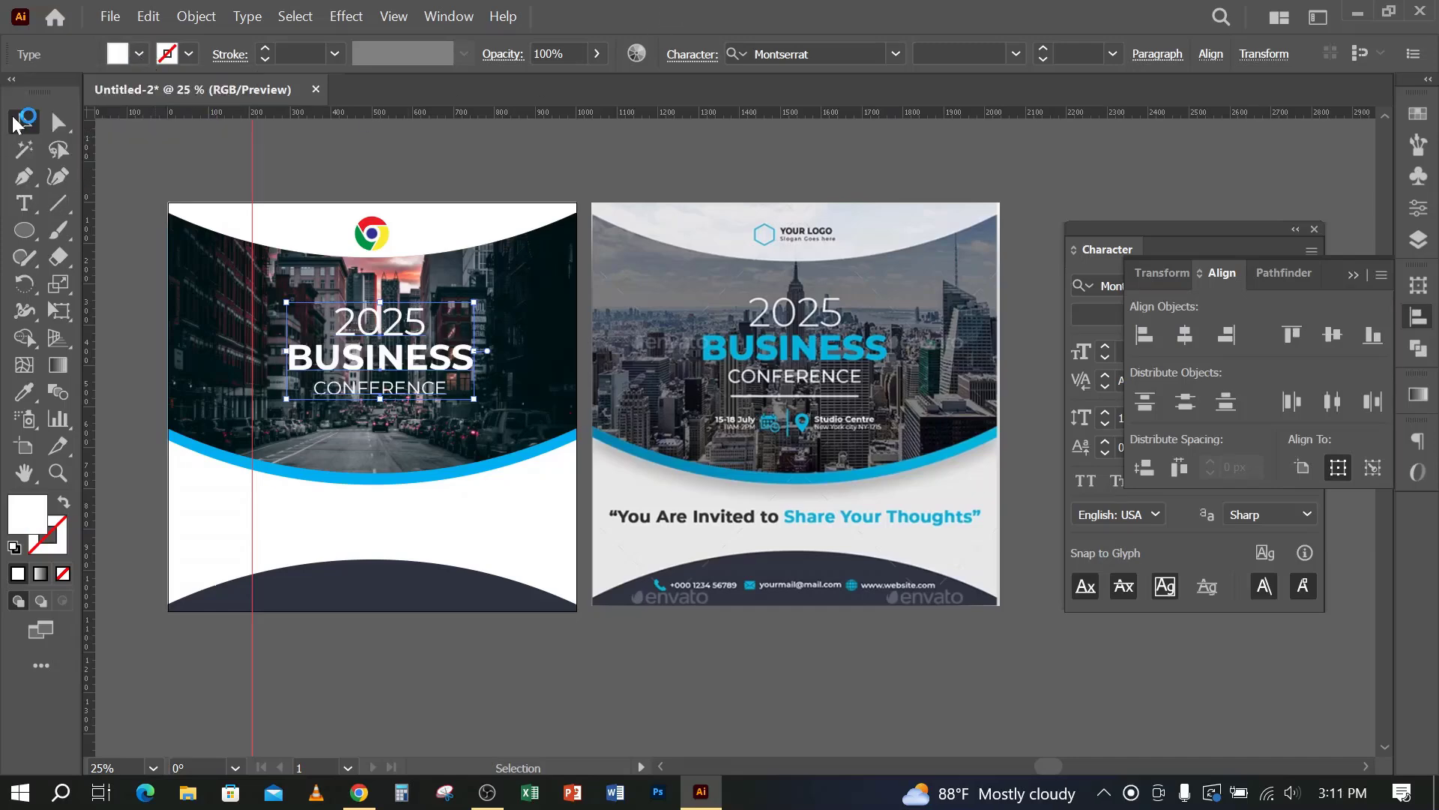
click(487, 328)
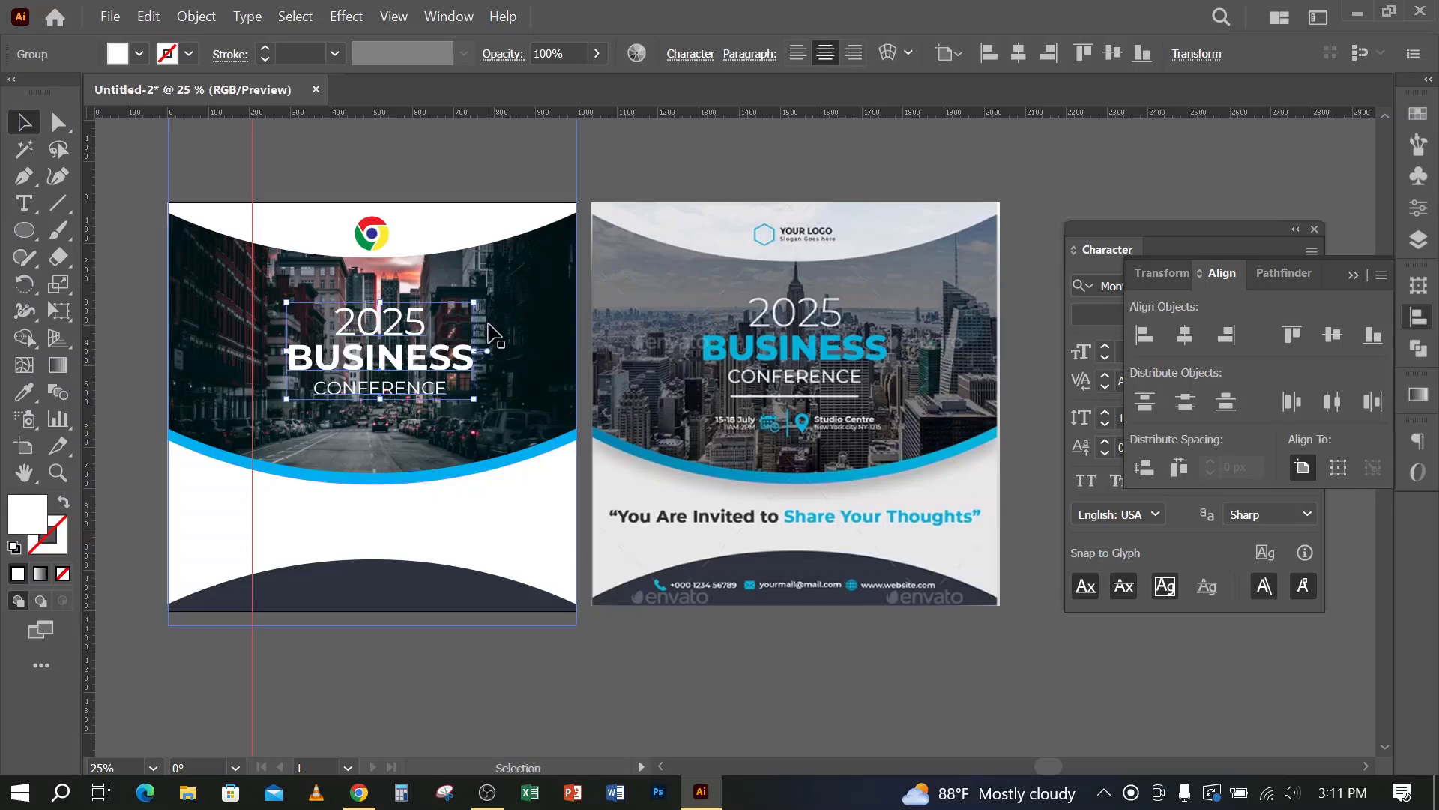
click(523, 667)
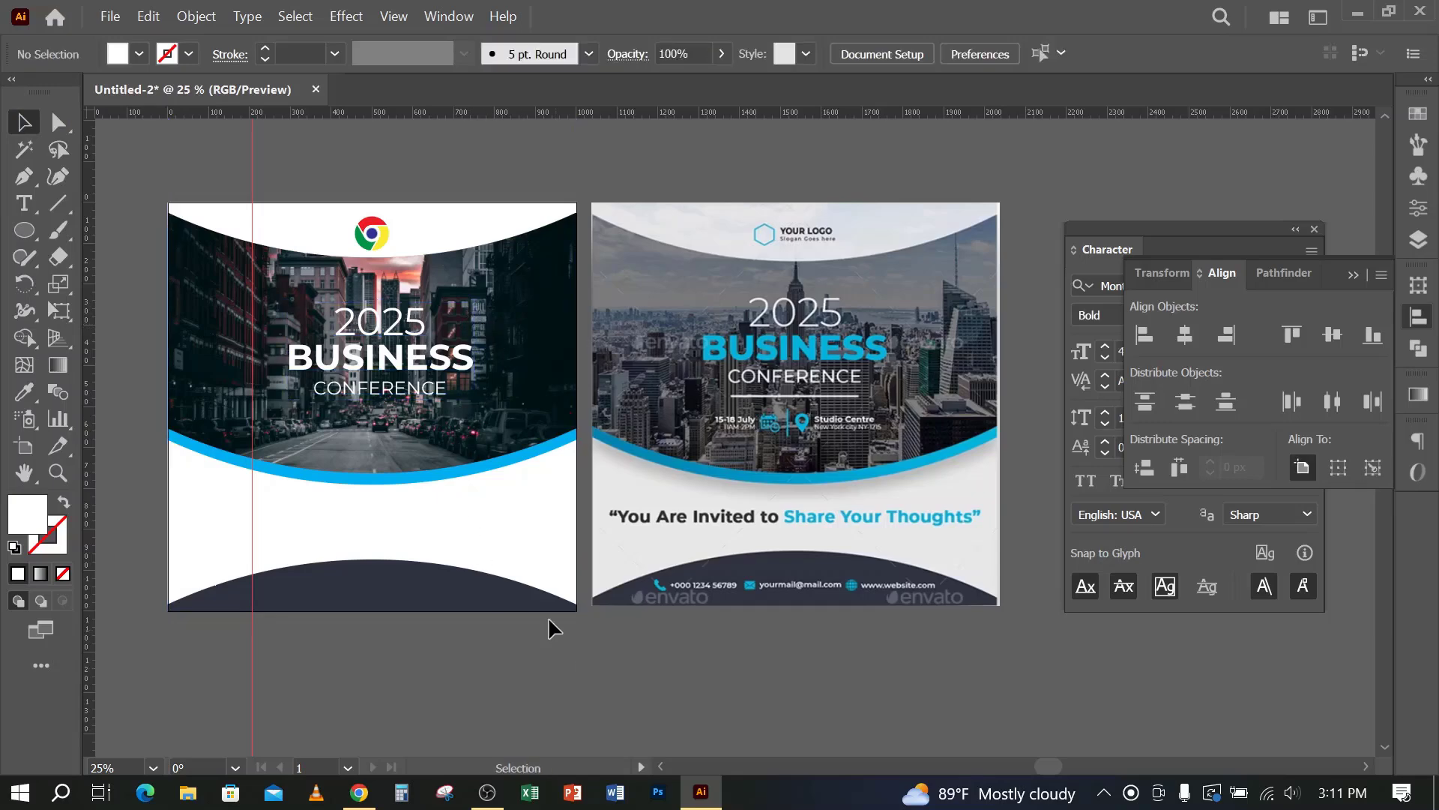
Step: Add a Lorem ipsum placeholder text in the white band between the blue curve and the dark footer
scroll(532, 618, up, 1)
drag(529, 611, 658, 538)
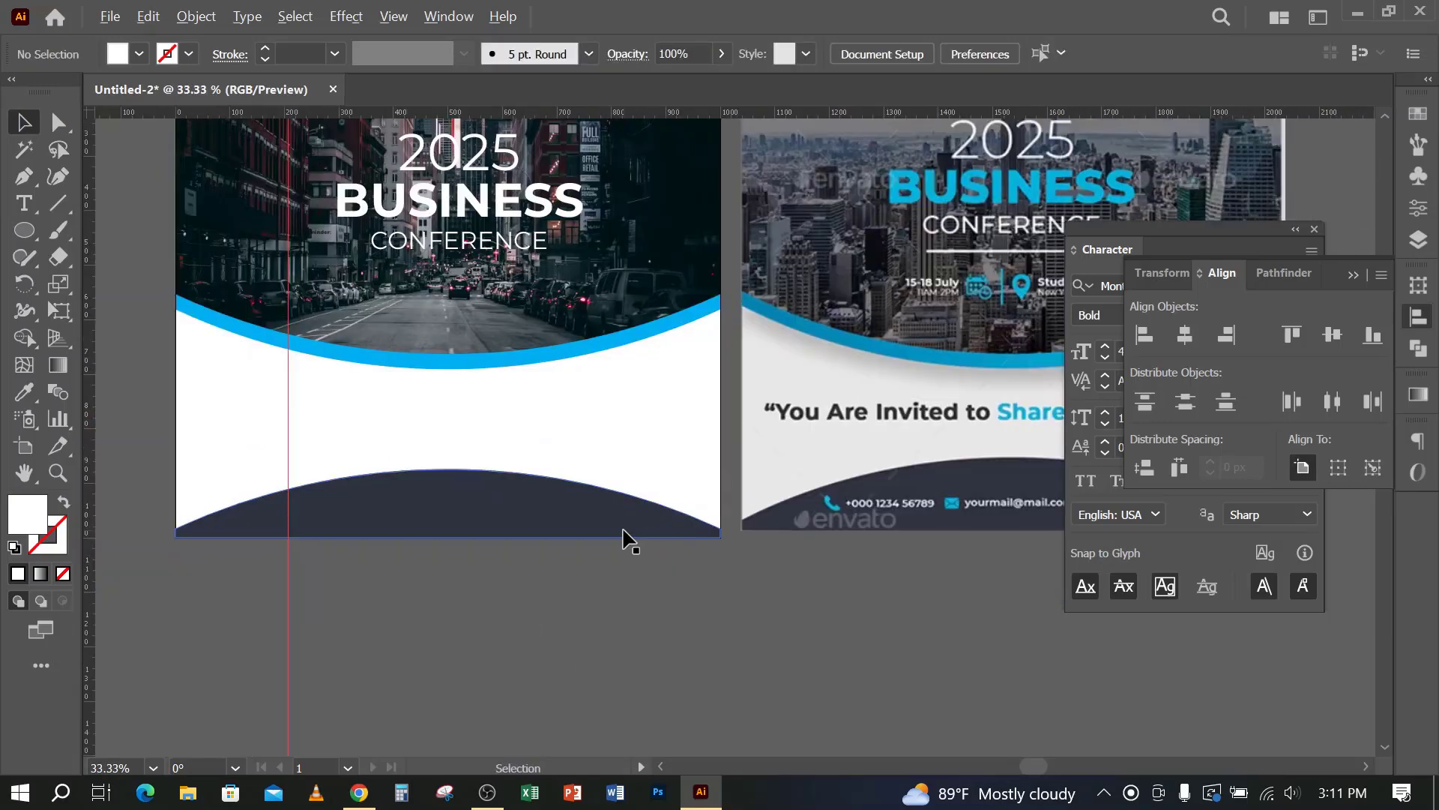
click(25, 203)
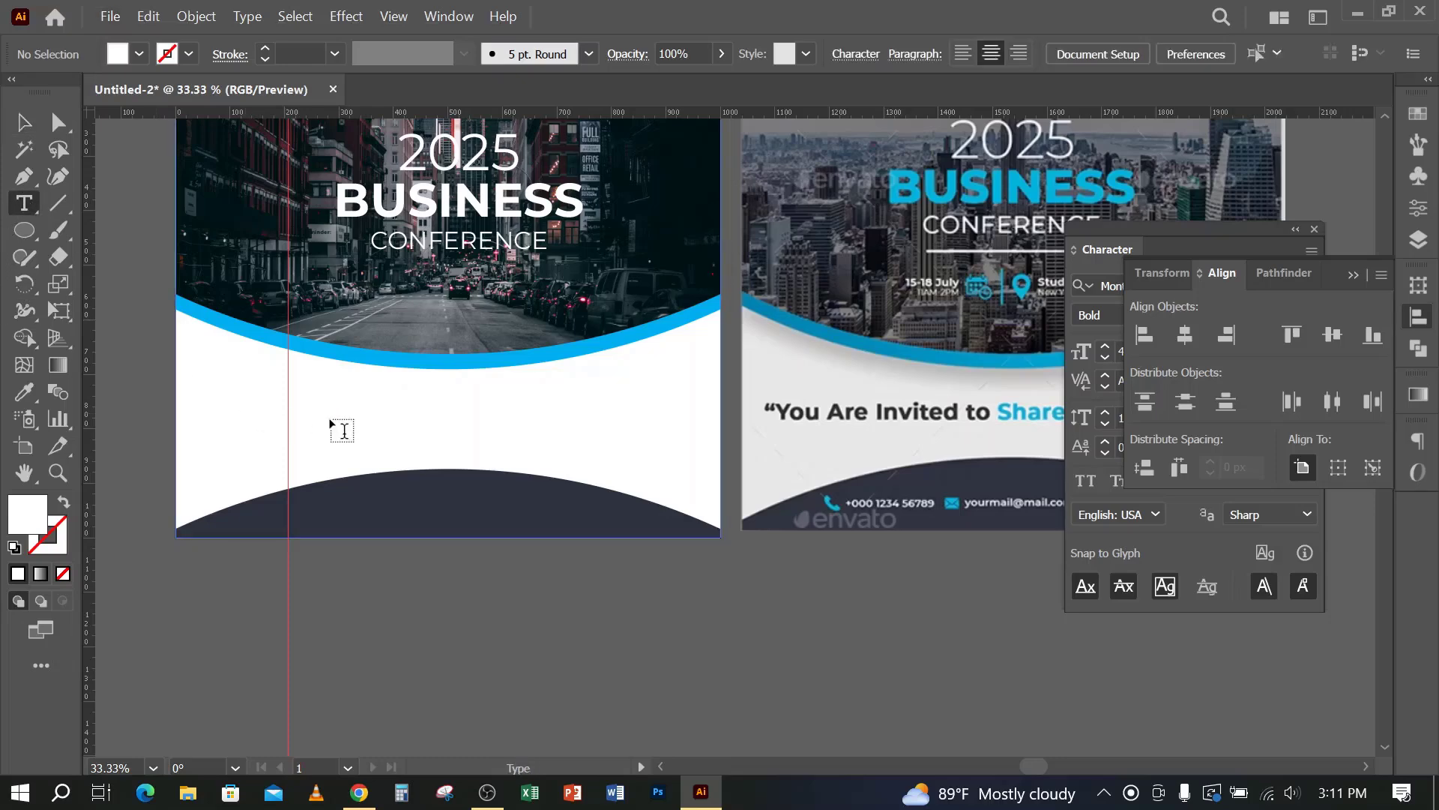
click(420, 420)
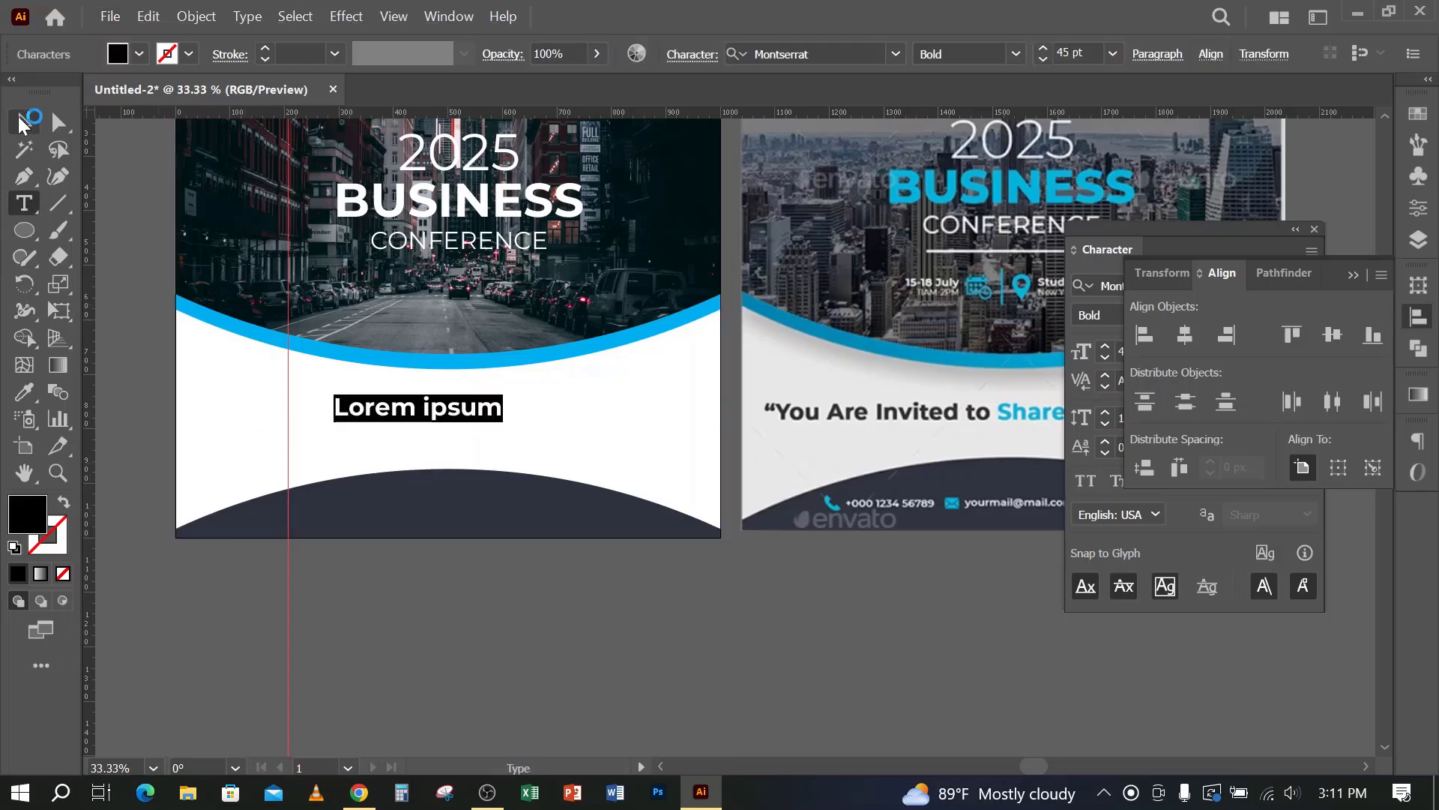
click(22, 122)
Step: Copy the Lorem ipsum wording and paste it twice behind itself to lengthen the placeholder to one full line
drag(883, 588, 797, 585)
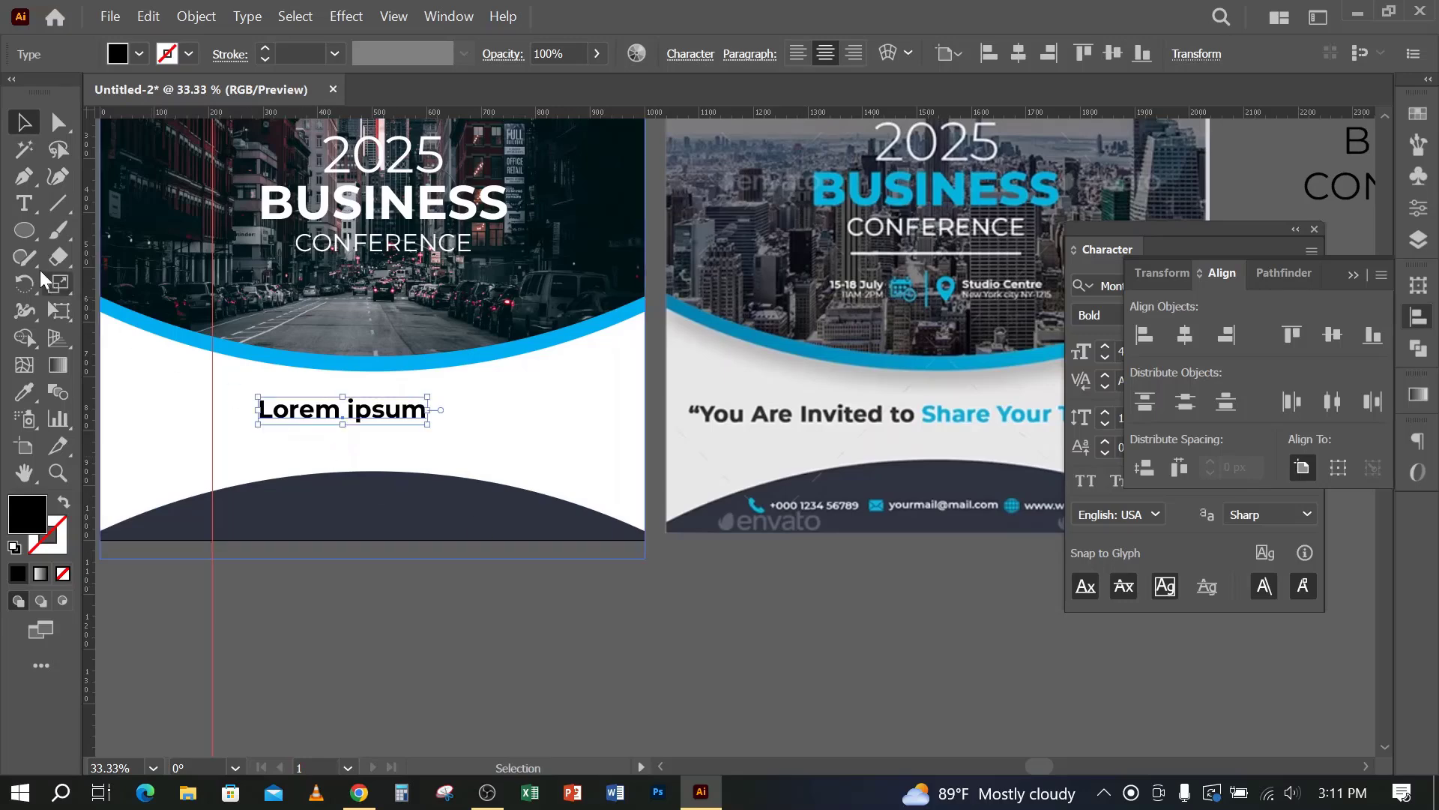
click(24, 202)
triple_click(312, 413)
key(ctrl+c)
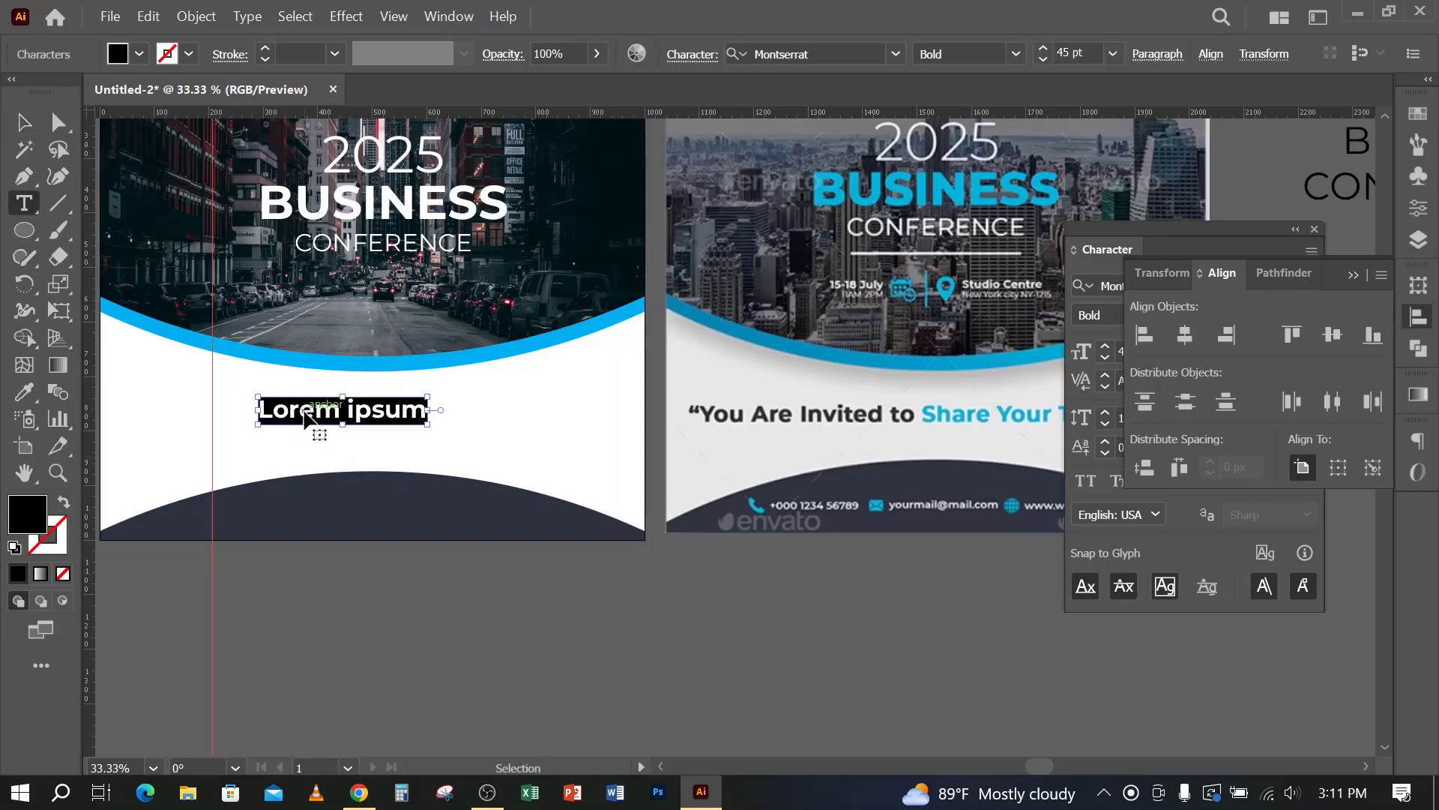
key(Right)
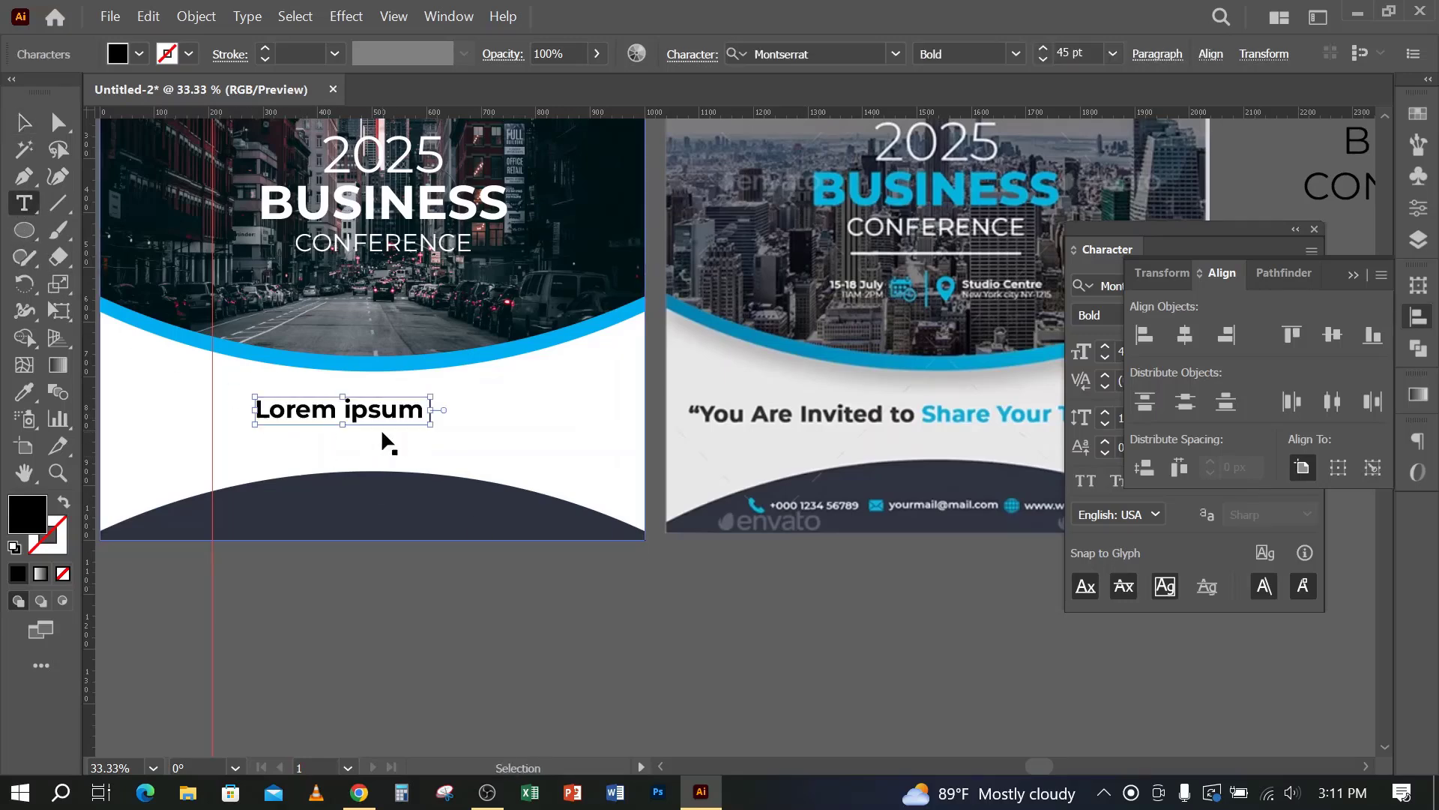
key(ctrl+v)
key(ctrl+v)
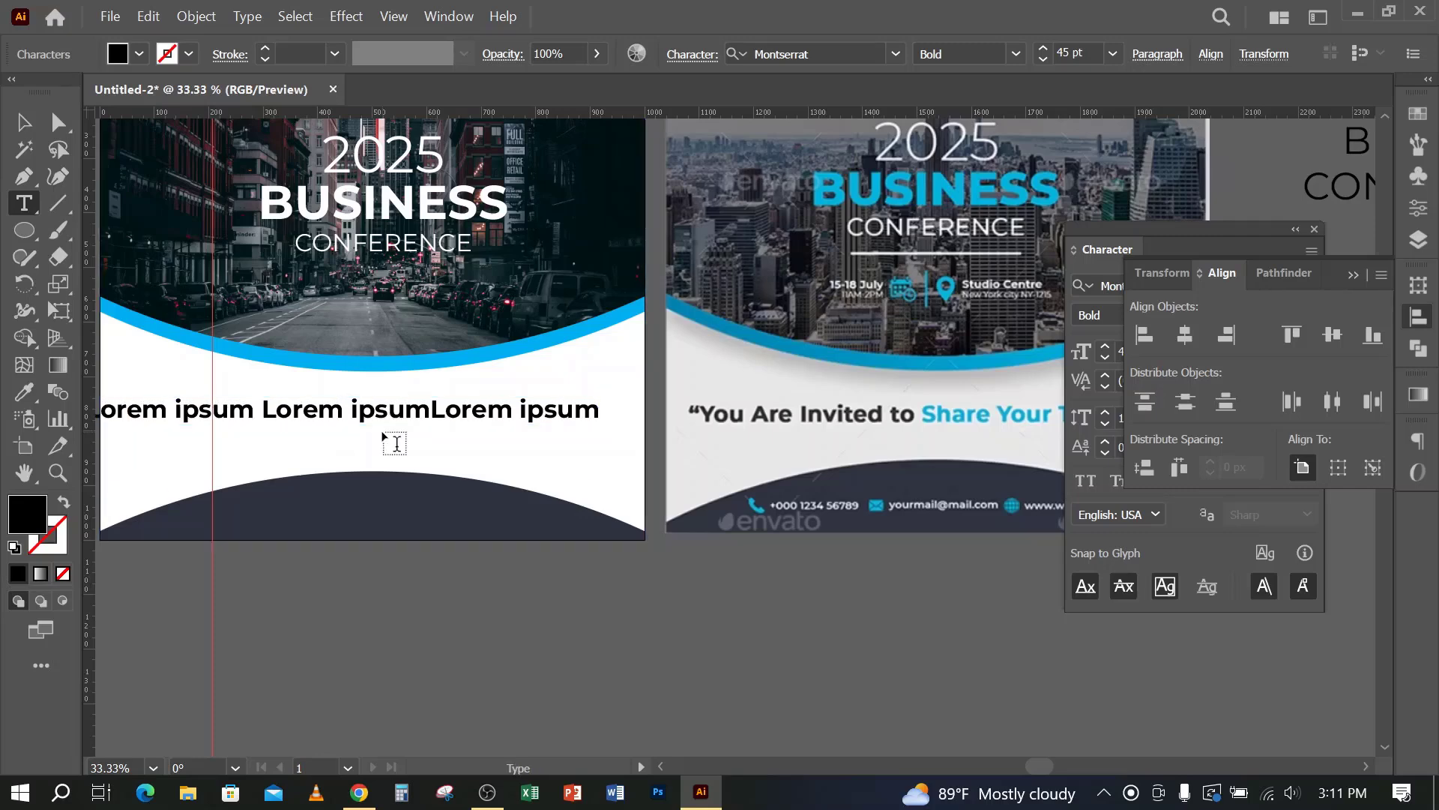
Step: Move the lengthened placeholder line so it sits centred within the flyer's white band
click(24, 122)
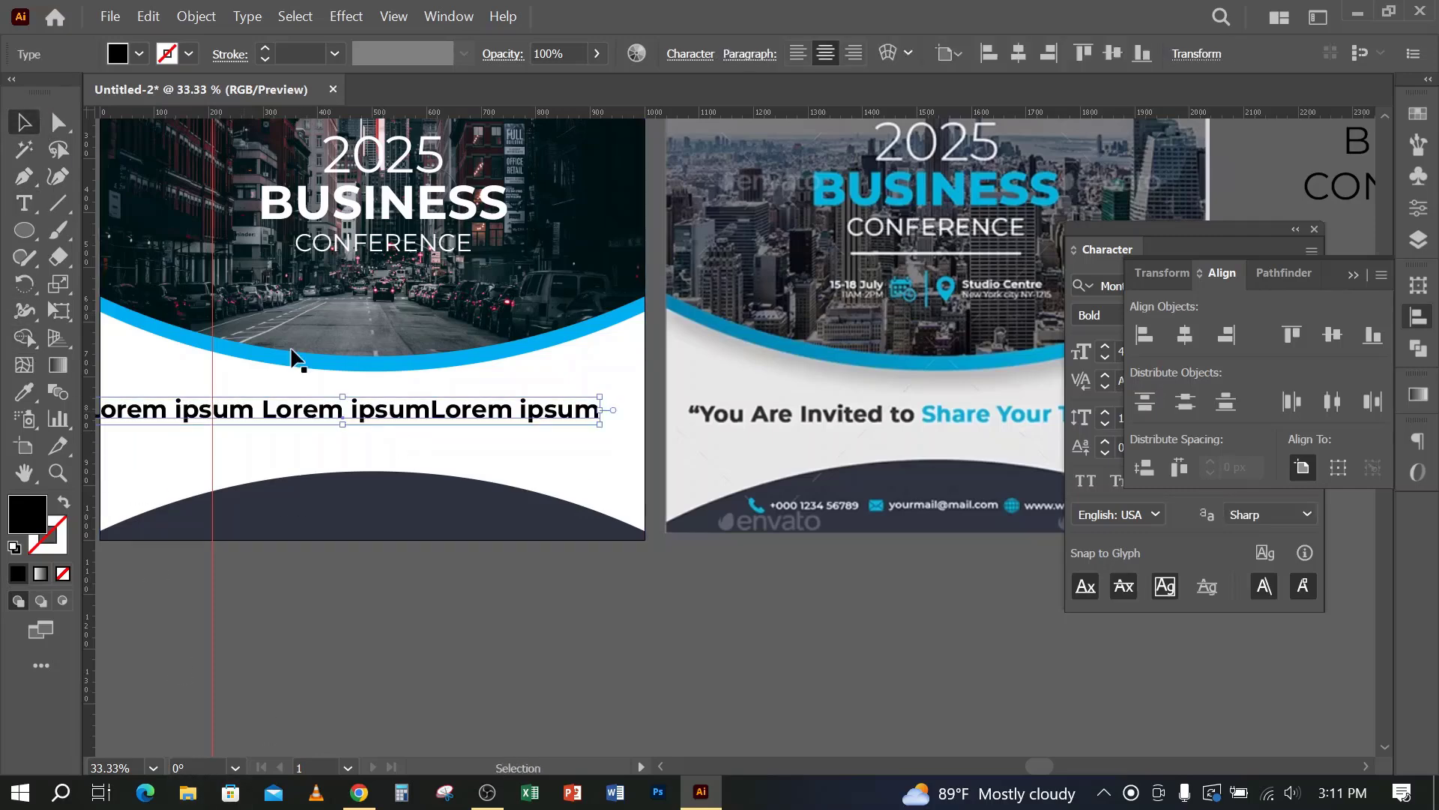
drag(517, 547, 630, 503)
drag(509, 375, 541, 380)
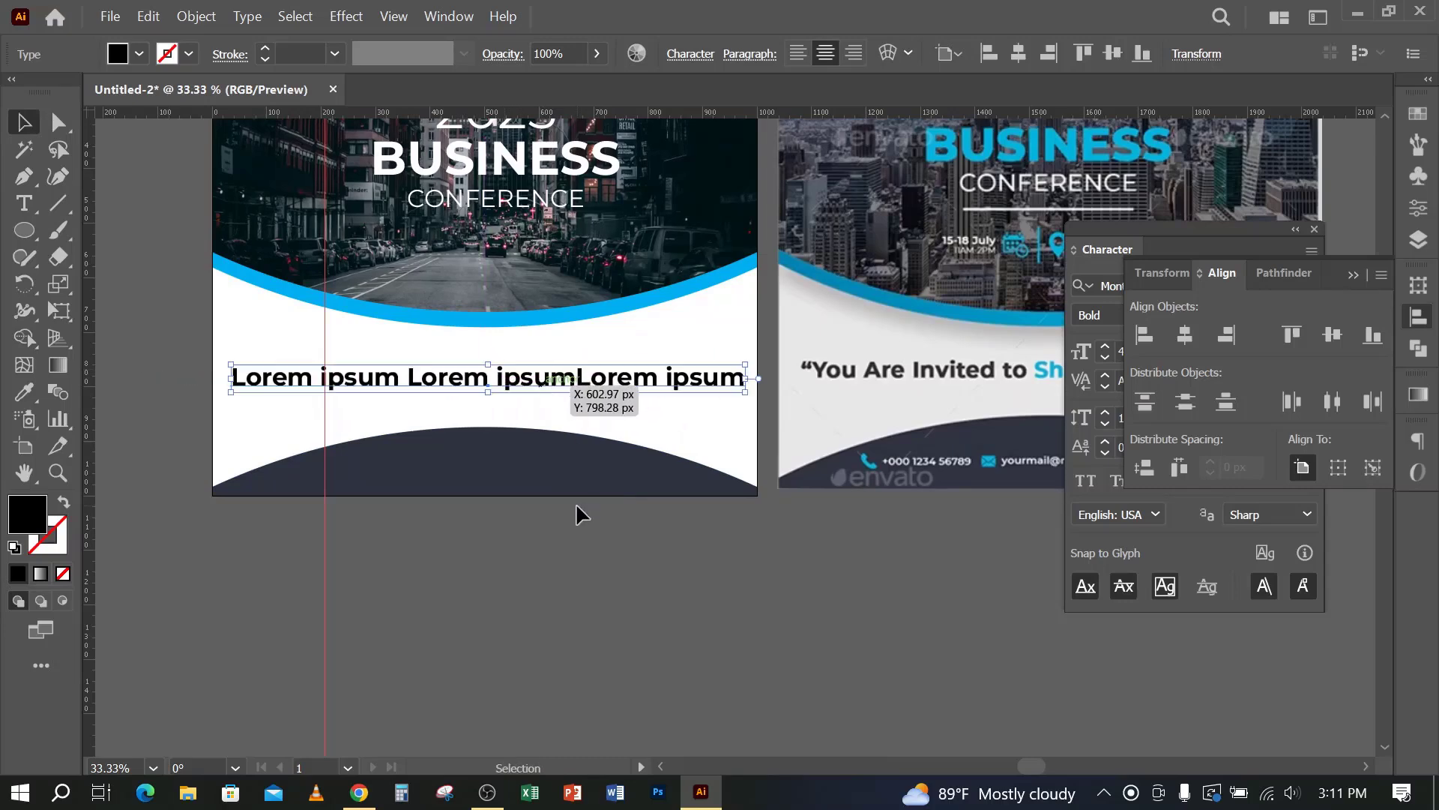
click(576, 502)
Step: Switch to Chrome and search Google for a globe icon in a new tab, matching the one in the reference footer
scroll(576, 502, down, 1)
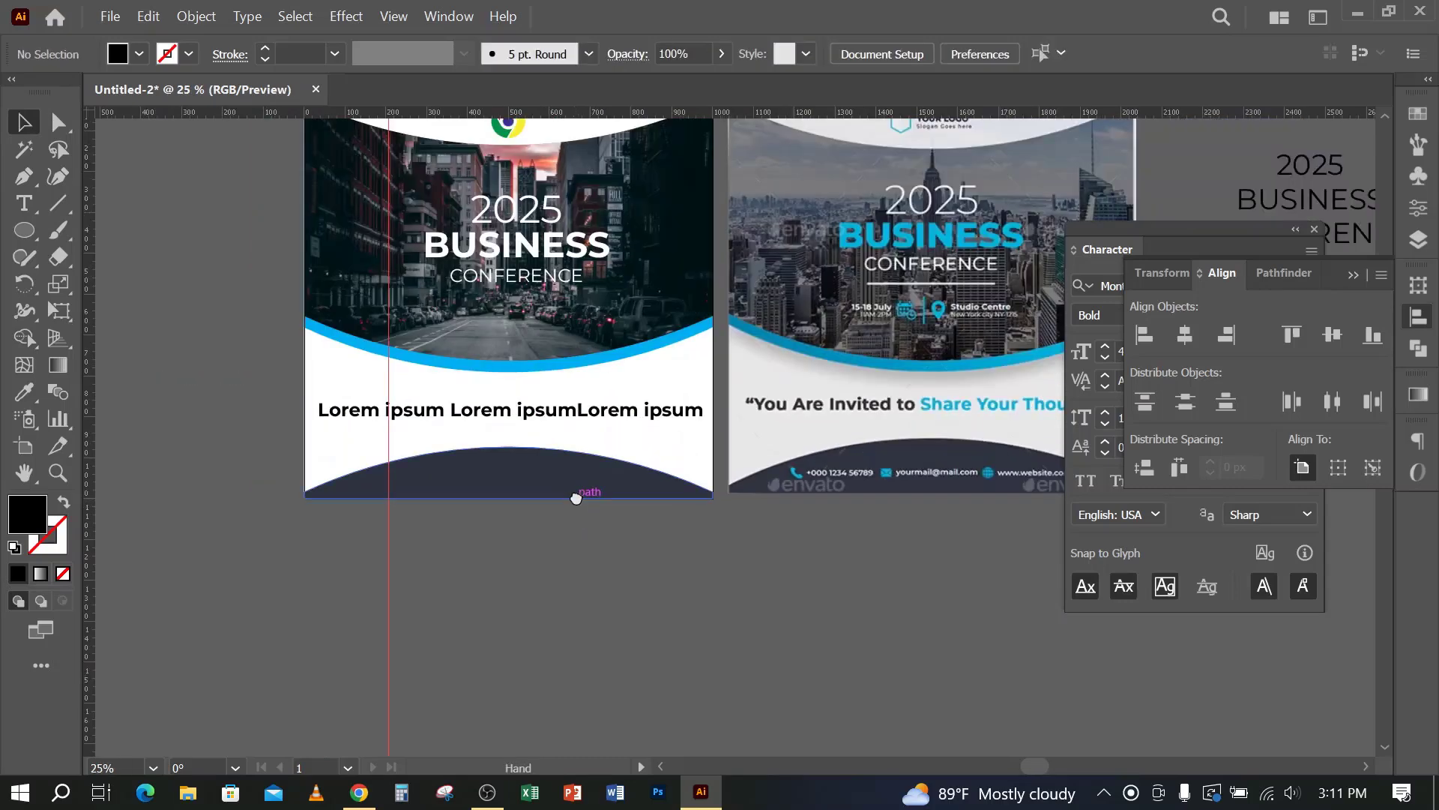
drag(575, 498, 582, 432)
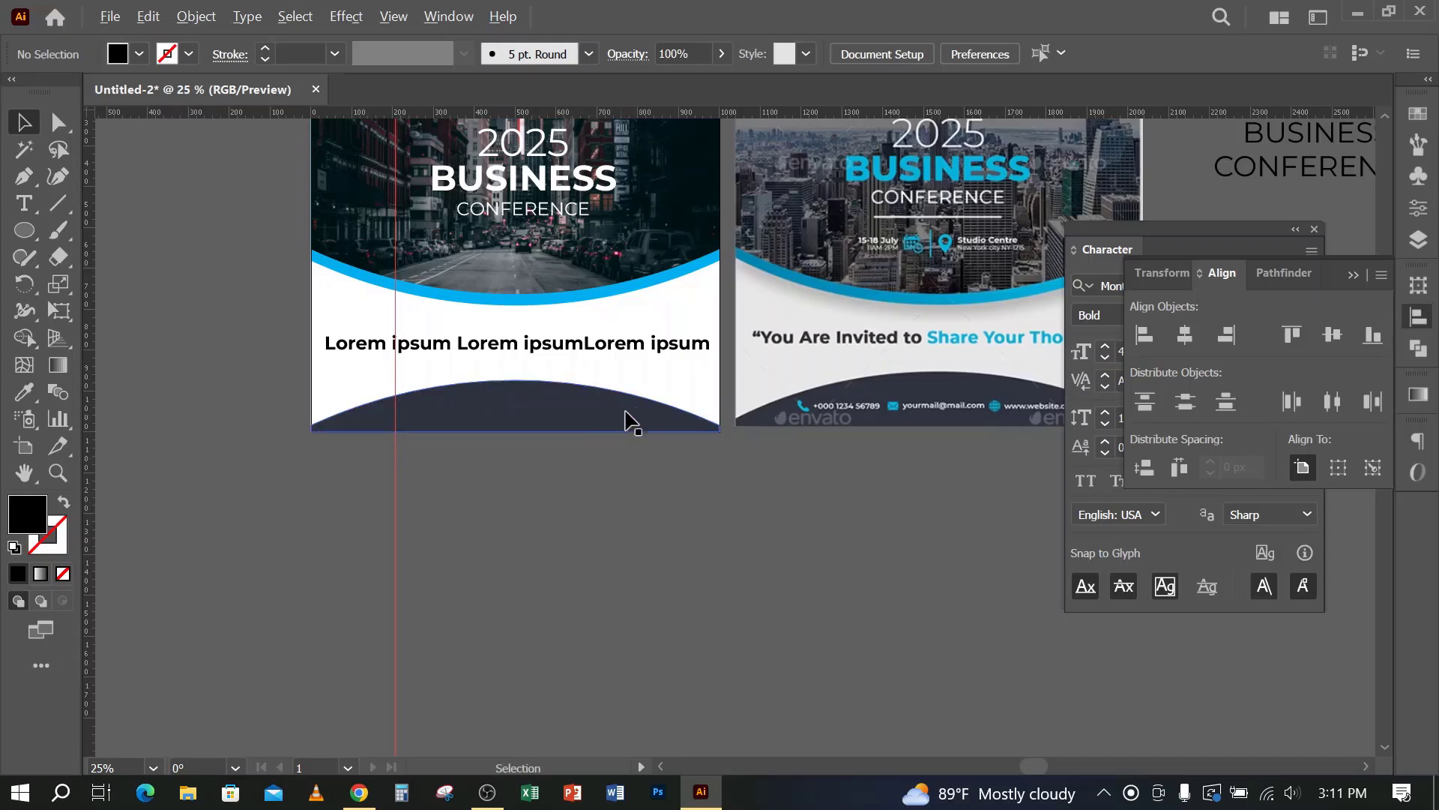
scroll(633, 416, up, 1)
scroll(634, 416, down, 1)
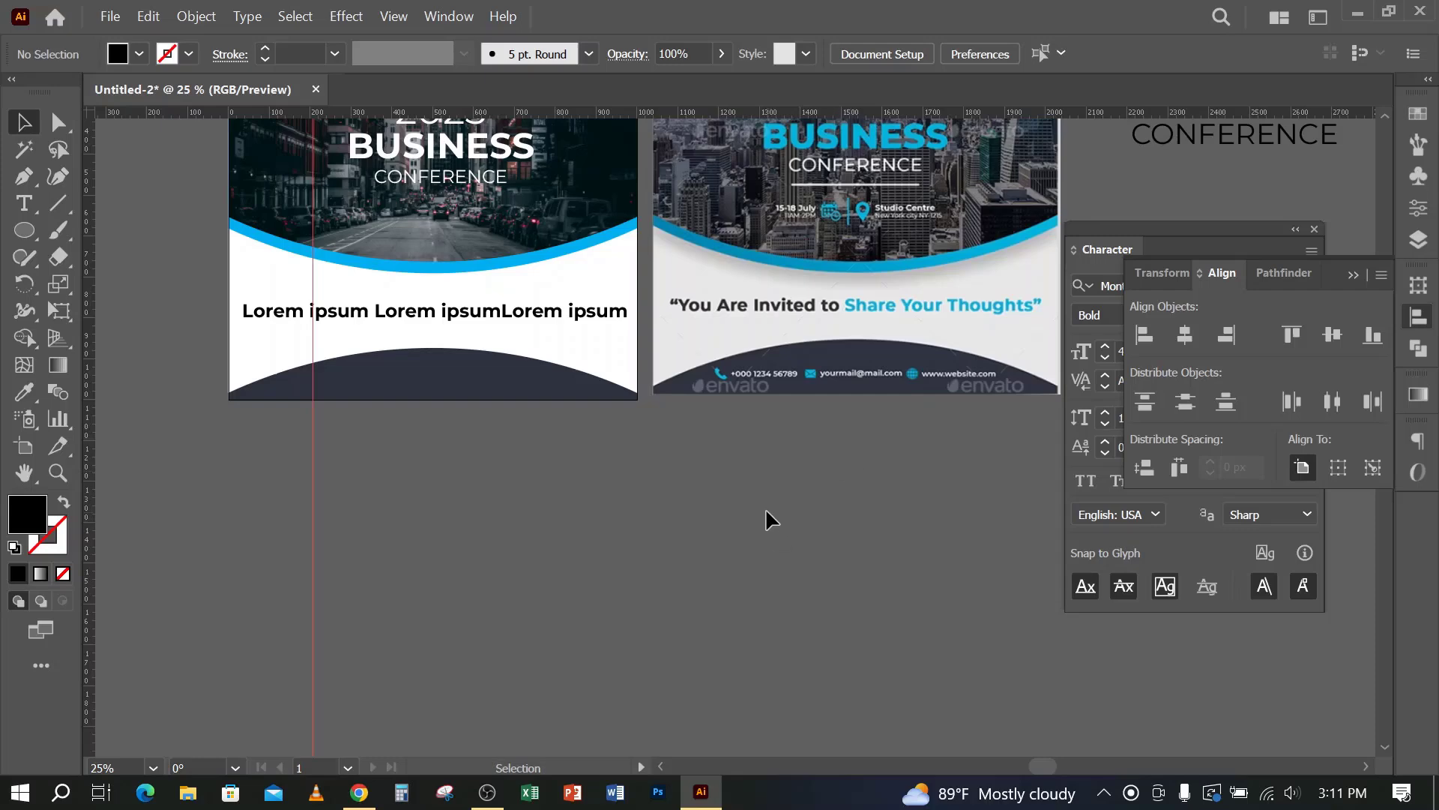
scroll(929, 383, up, 4)
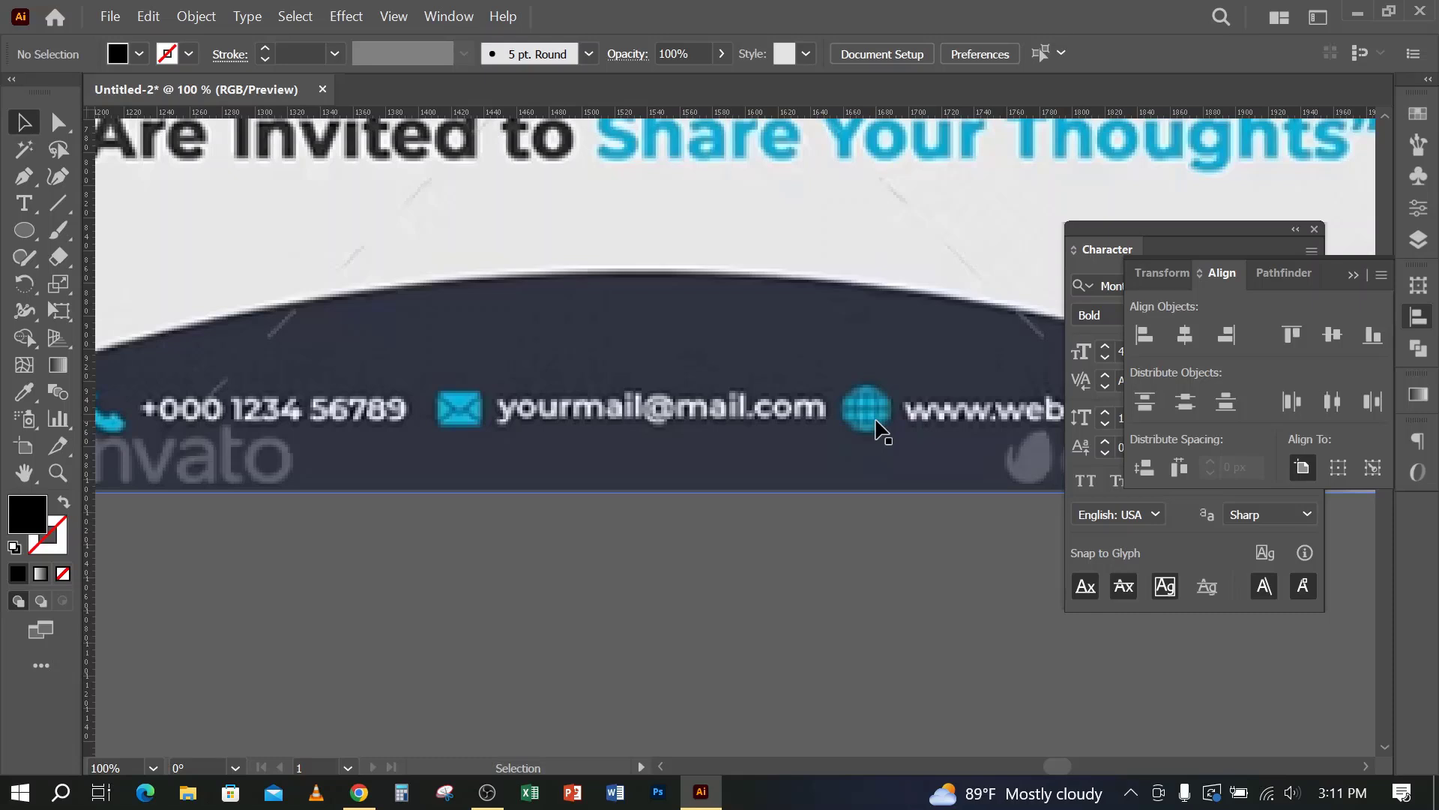
click(360, 792)
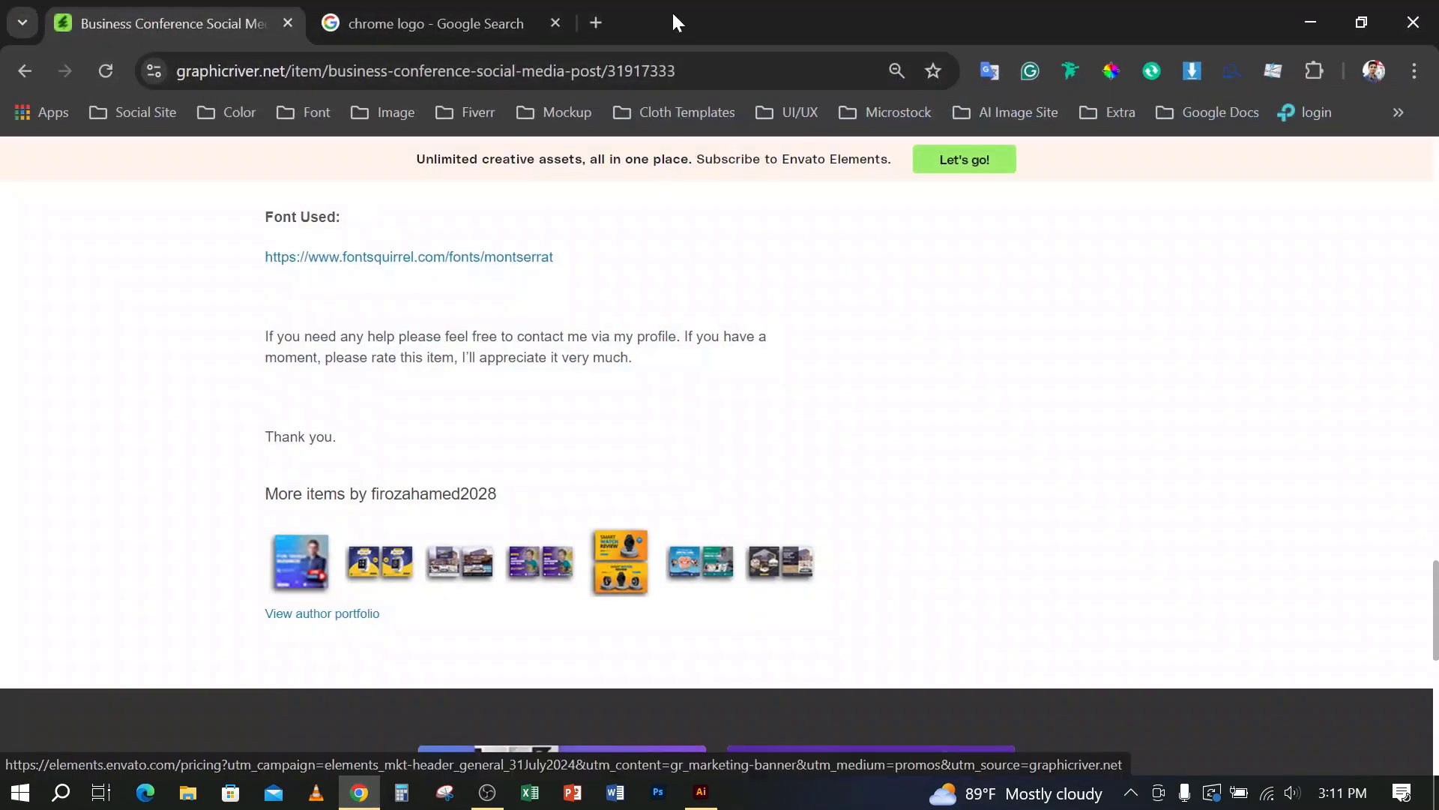
click(606, 21)
text(G)
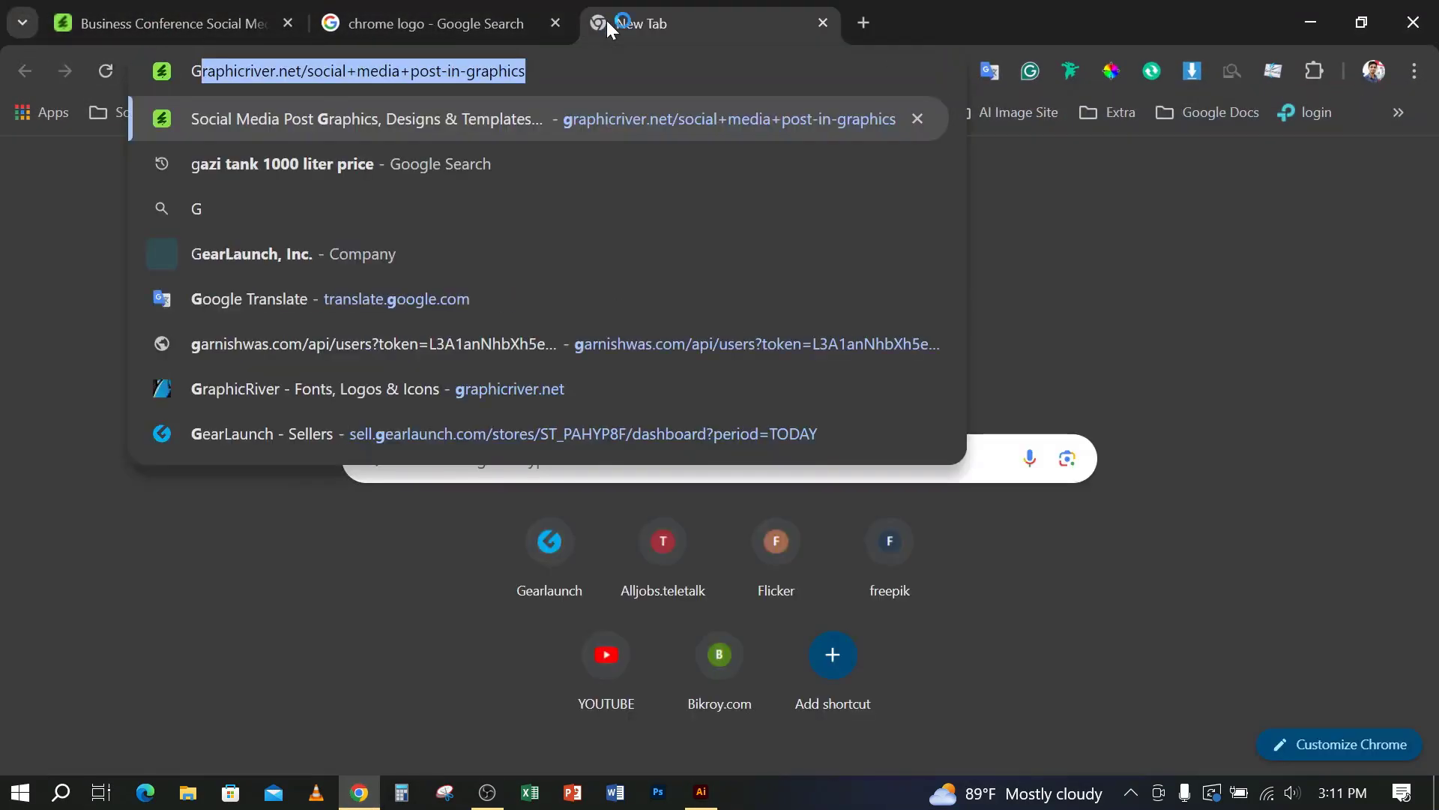
text(LOVE ICON)
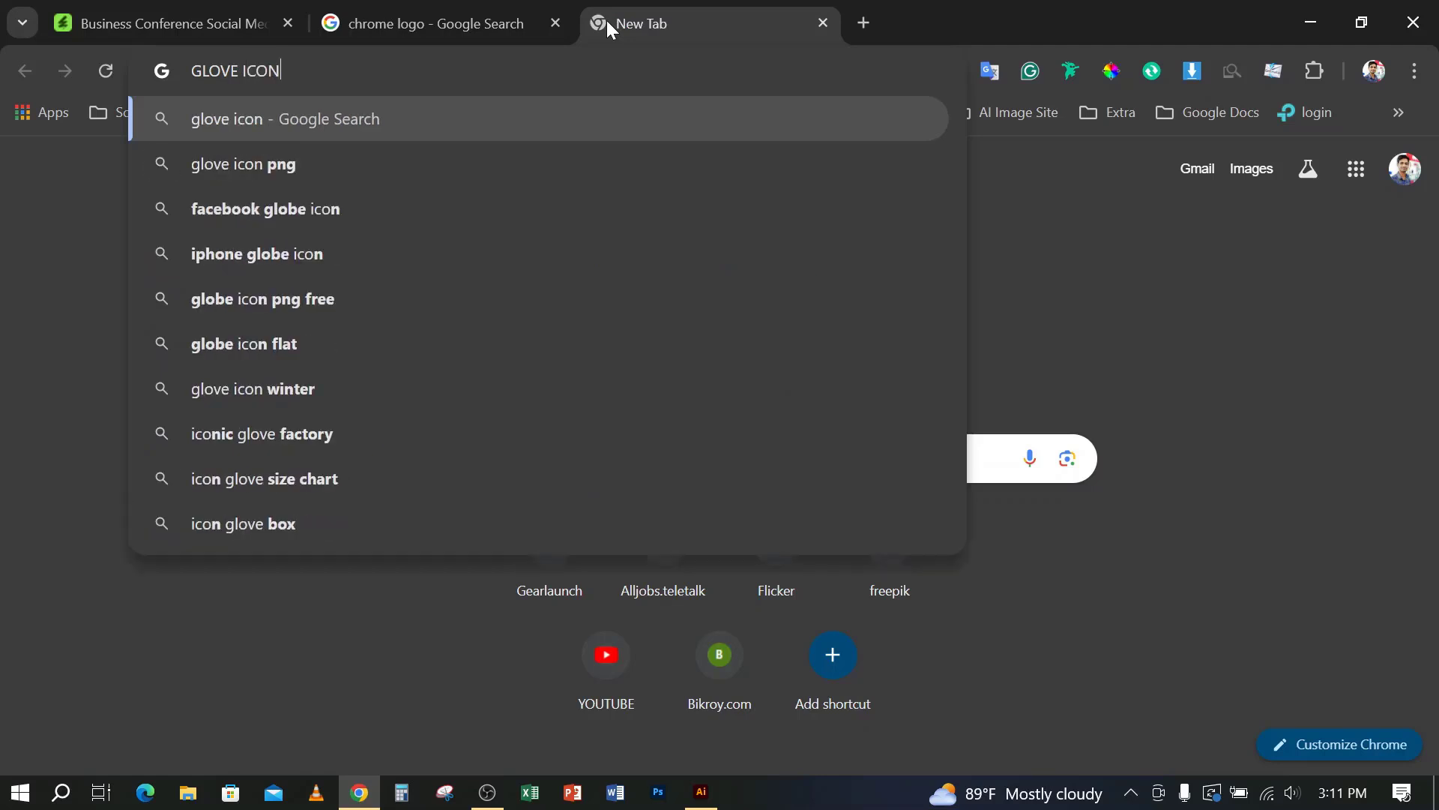
key(Return)
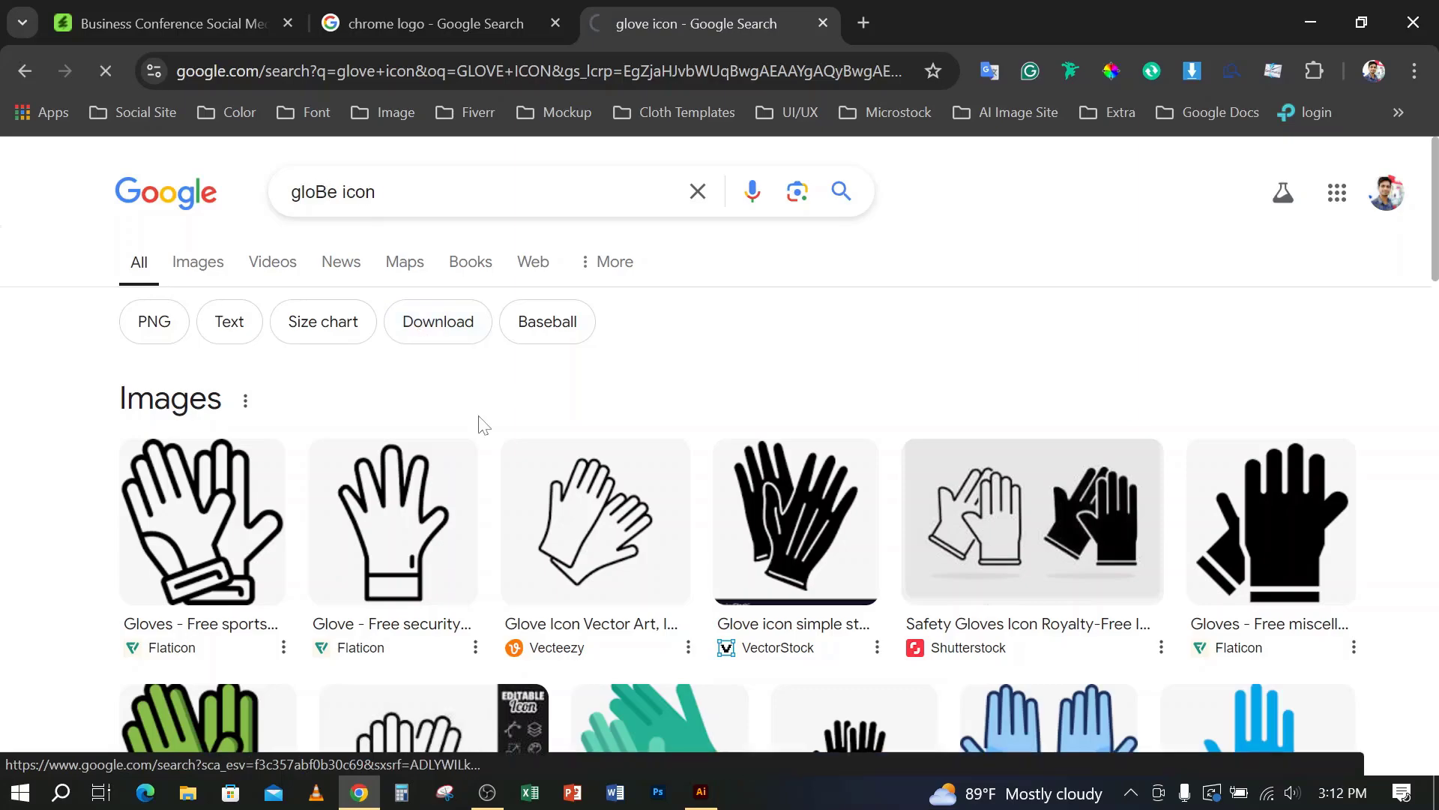
Step: Show the image results for the globe icon and open the preview of the black grid globe from iconduck.com
scroll(210, 402, down, 6)
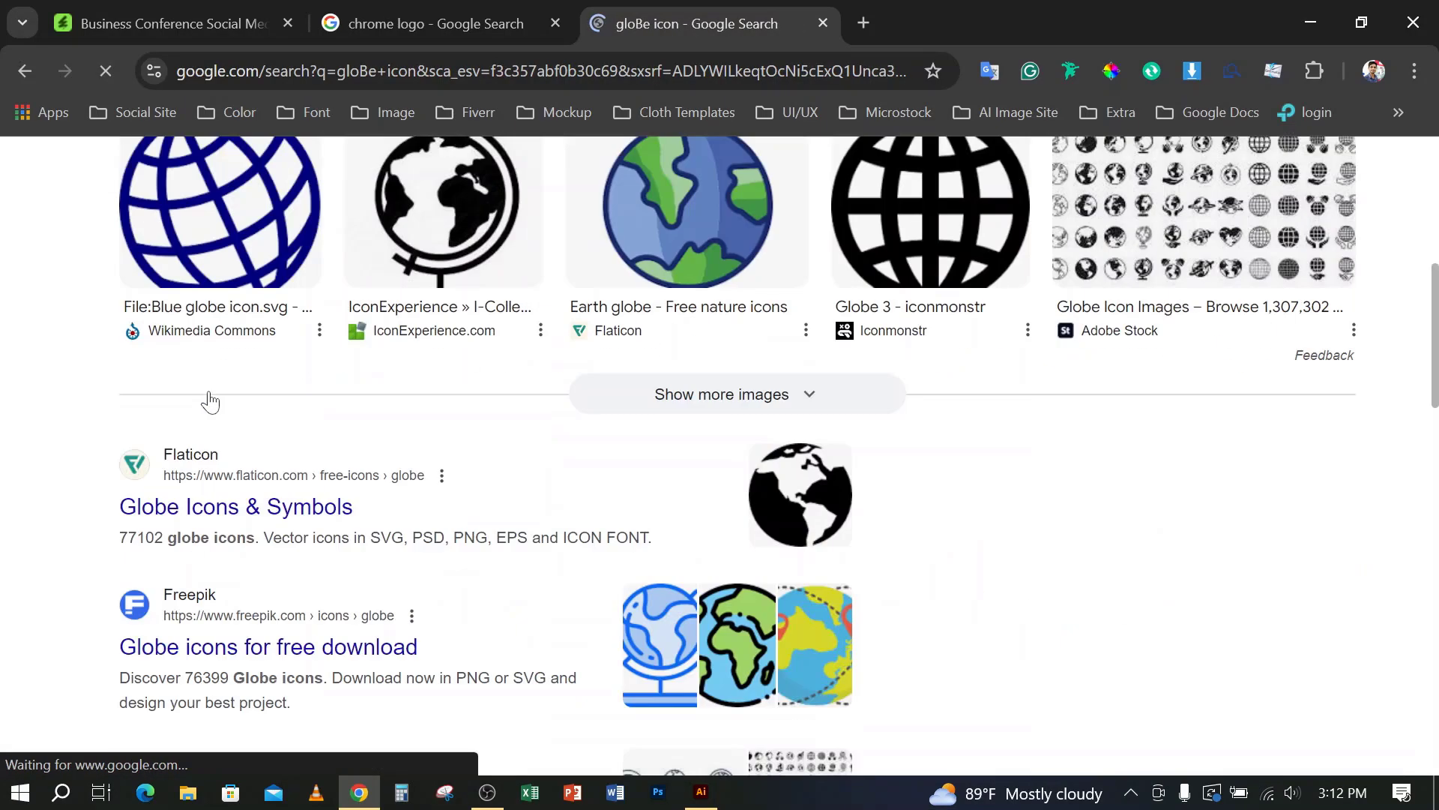
scroll(209, 225, up, 5)
click(208, 157)
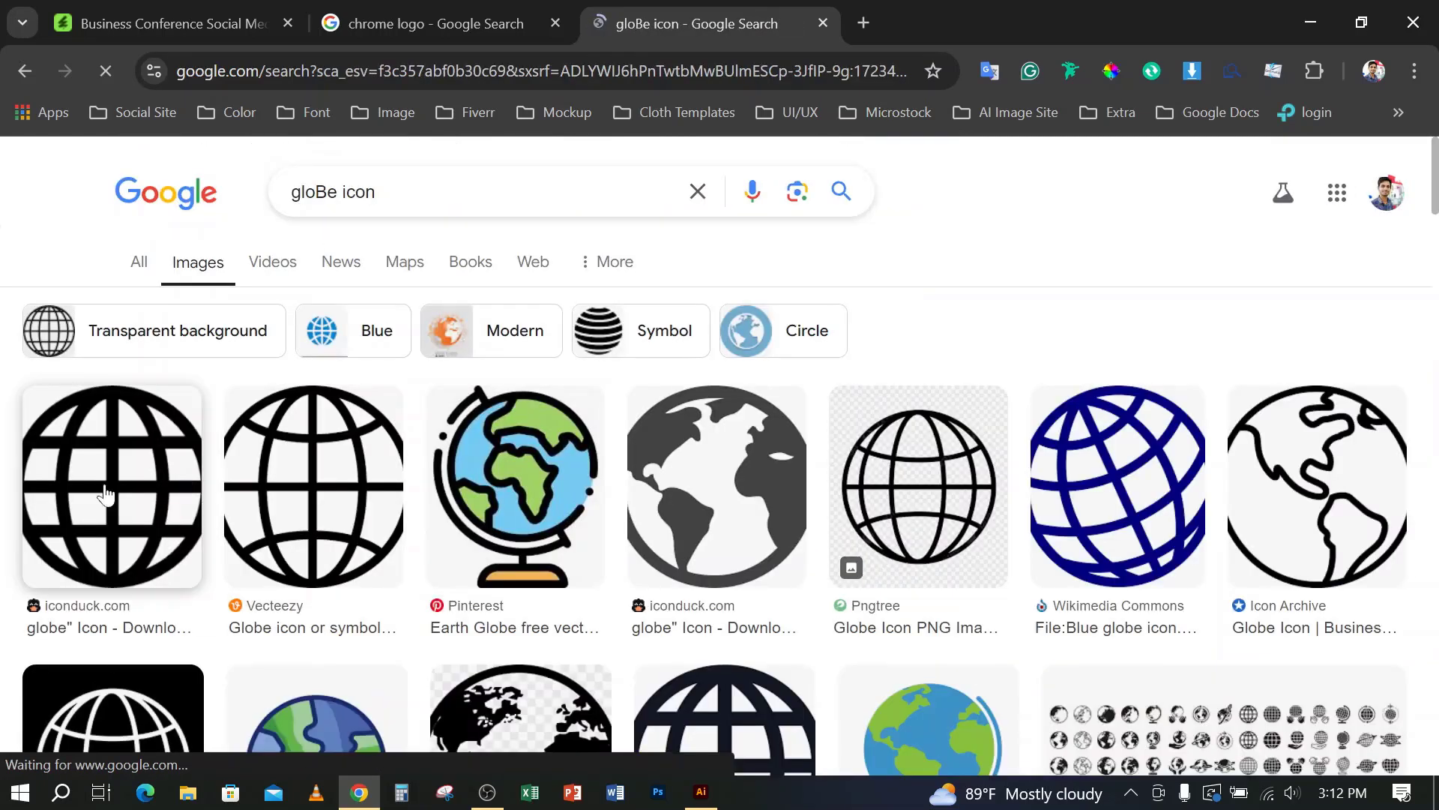
click(191, 509)
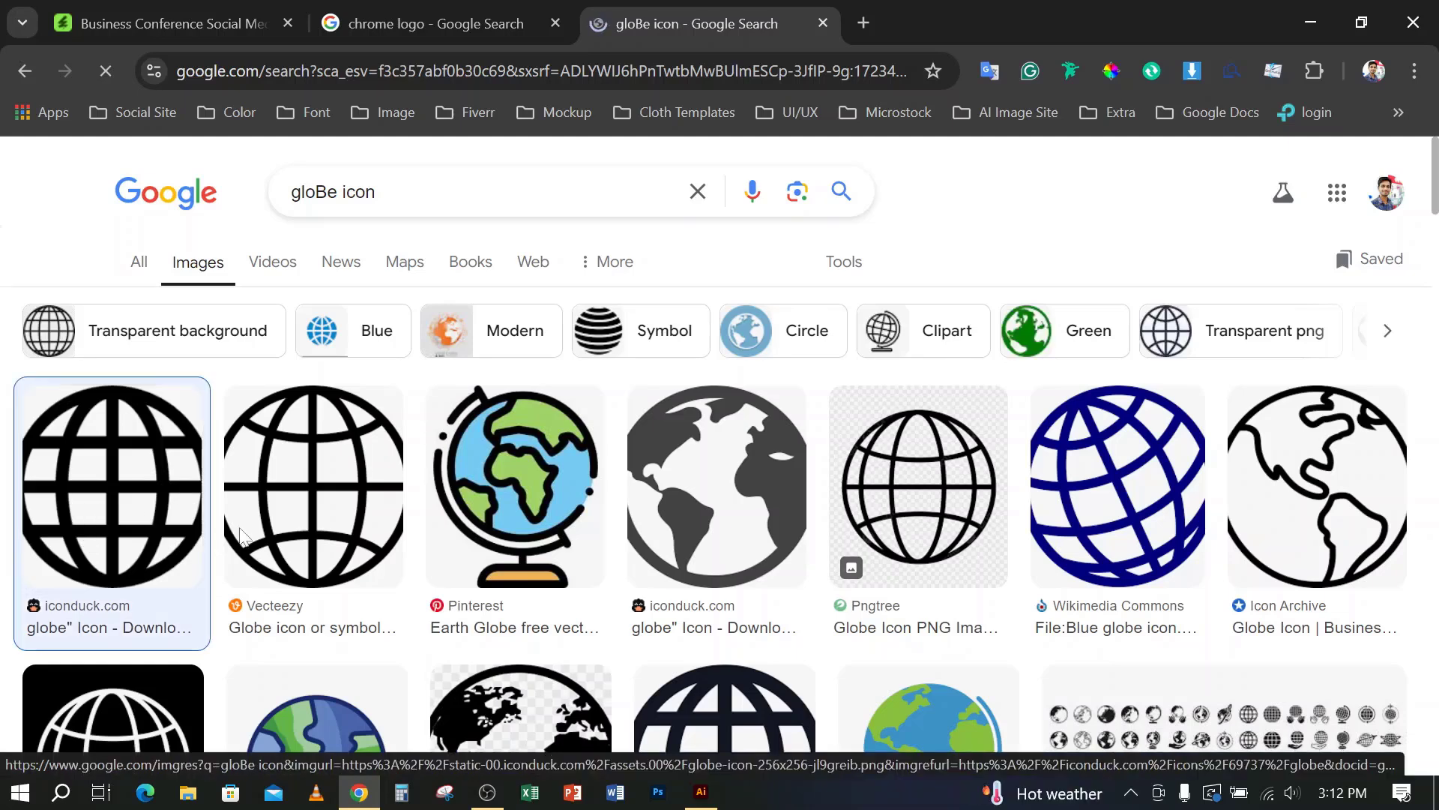
Step: Try pasting a copy of the previewed globe image into the Illustrator document, and return to Chrome
right_click(1182, 434)
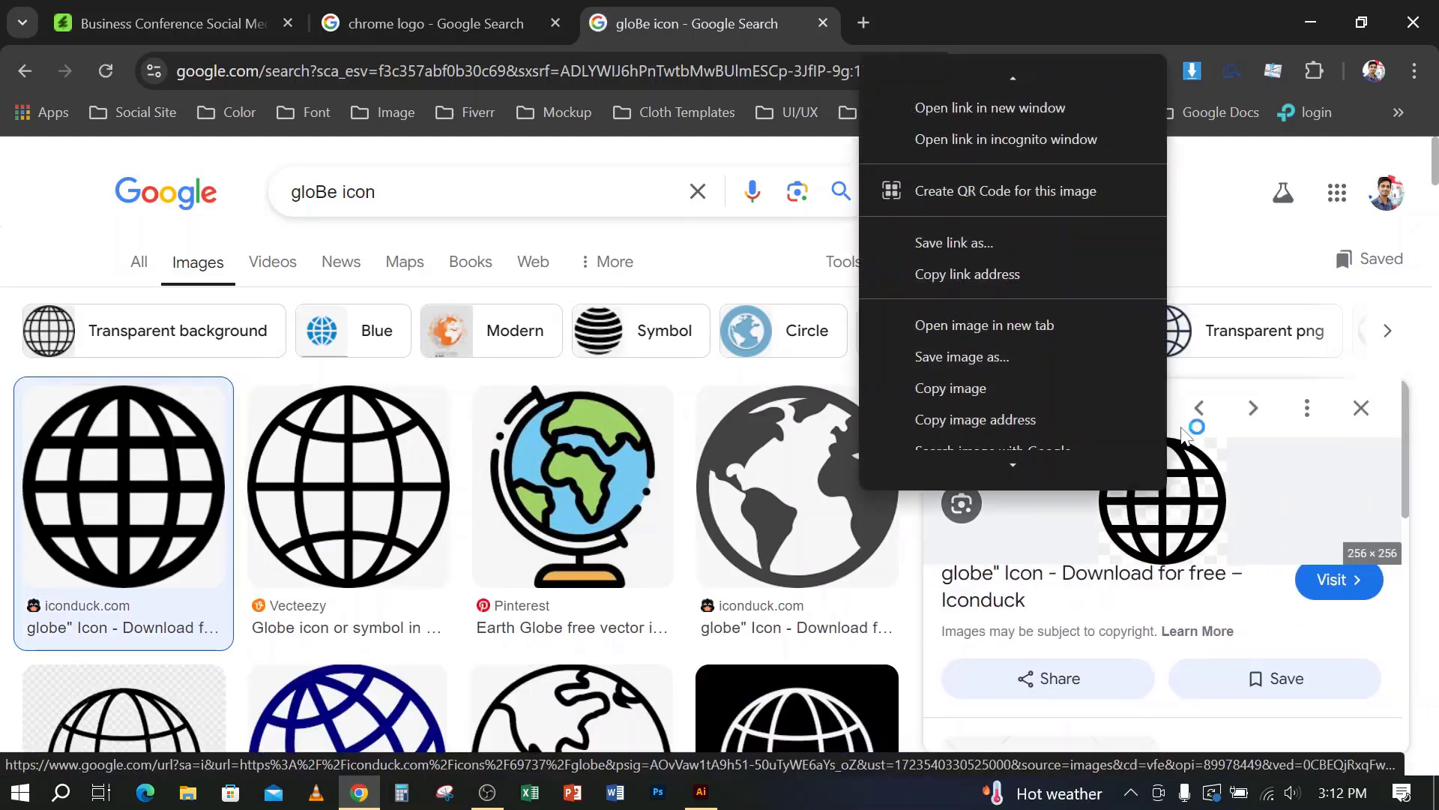
click(974, 387)
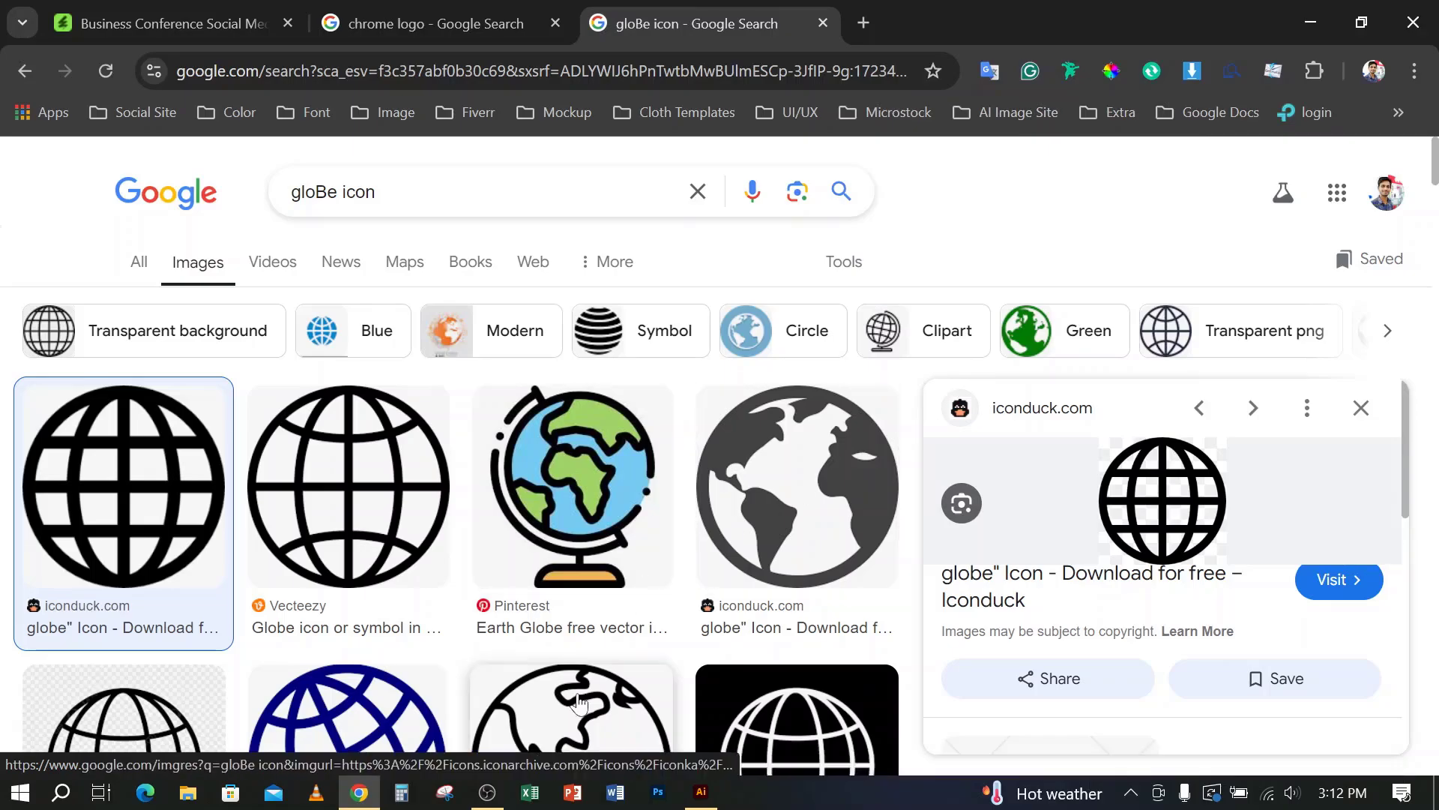
click(701, 792)
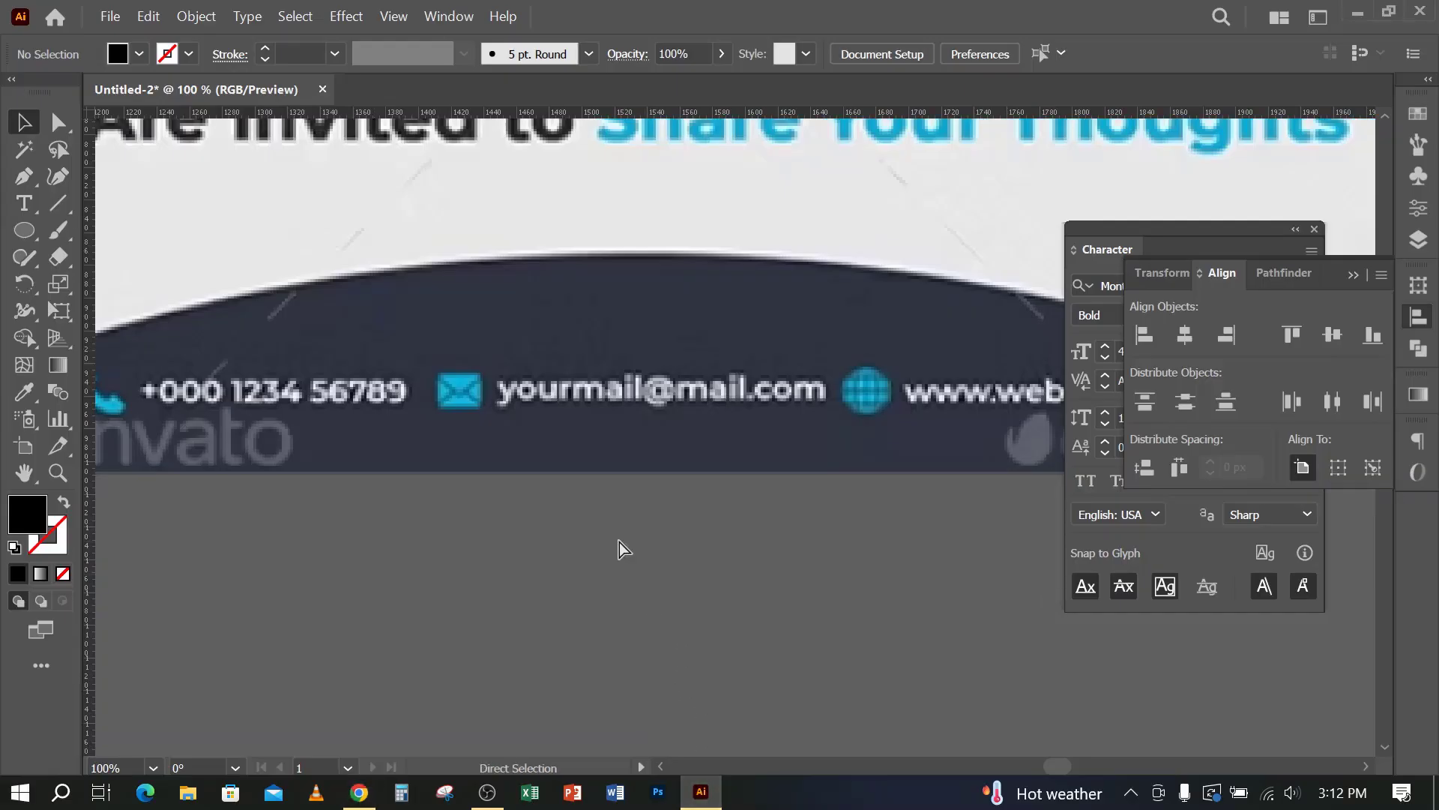
key(ctrl+v)
key(ctrl+z)
click(359, 792)
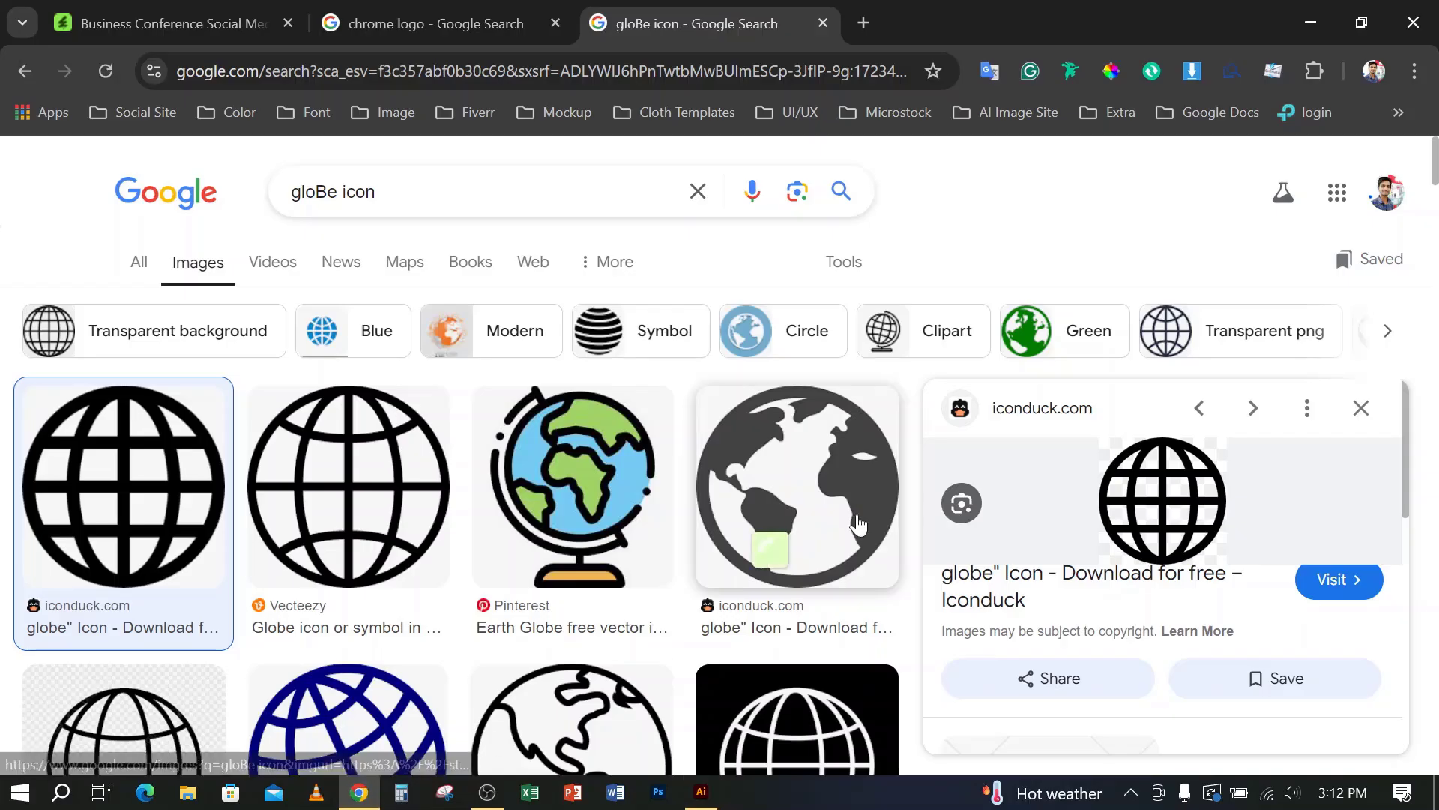
Step: Save the previewed globe icon to Downloads as the PNG image globe-icon-256x256-jl9greib
right_click(1193, 515)
click(1004, 369)
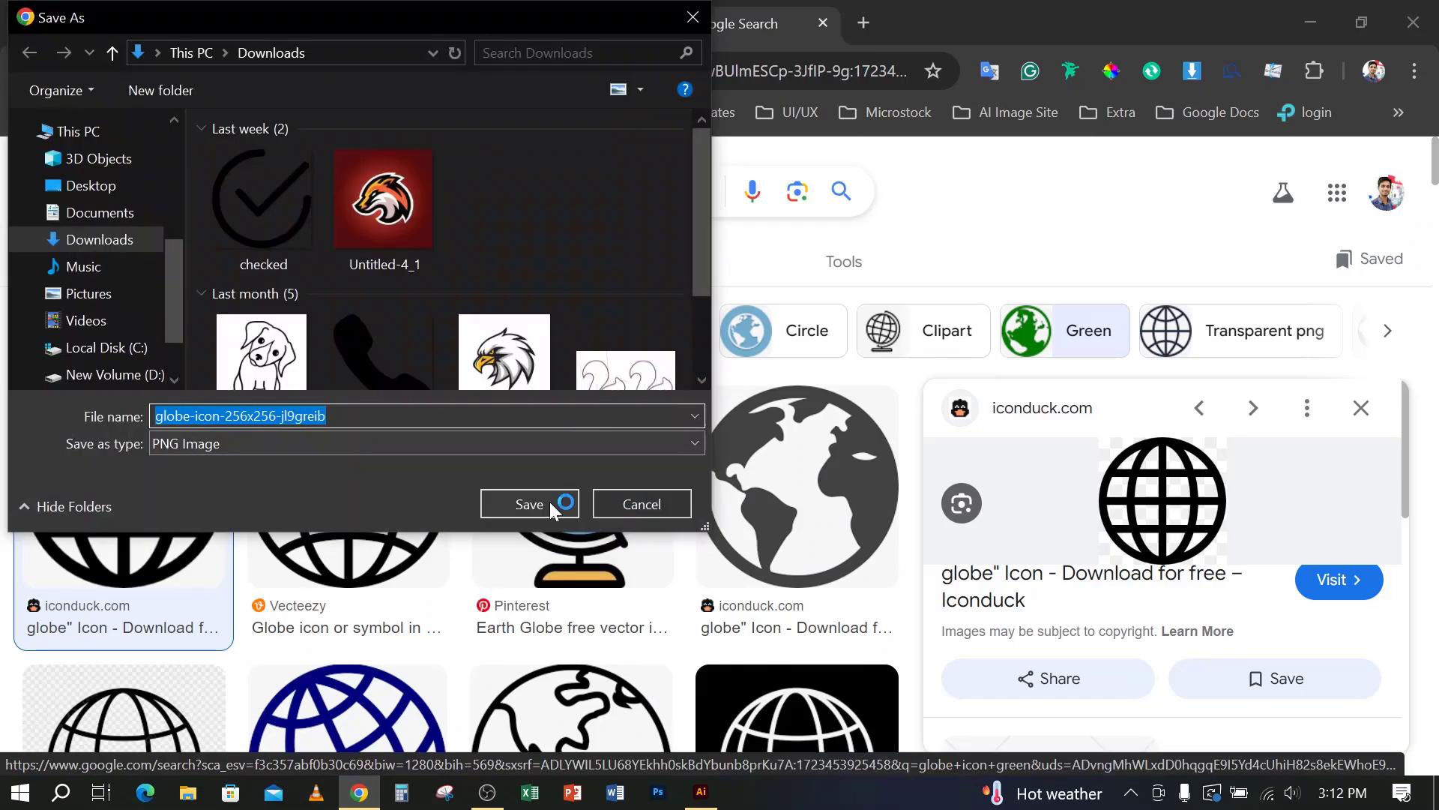
click(529, 504)
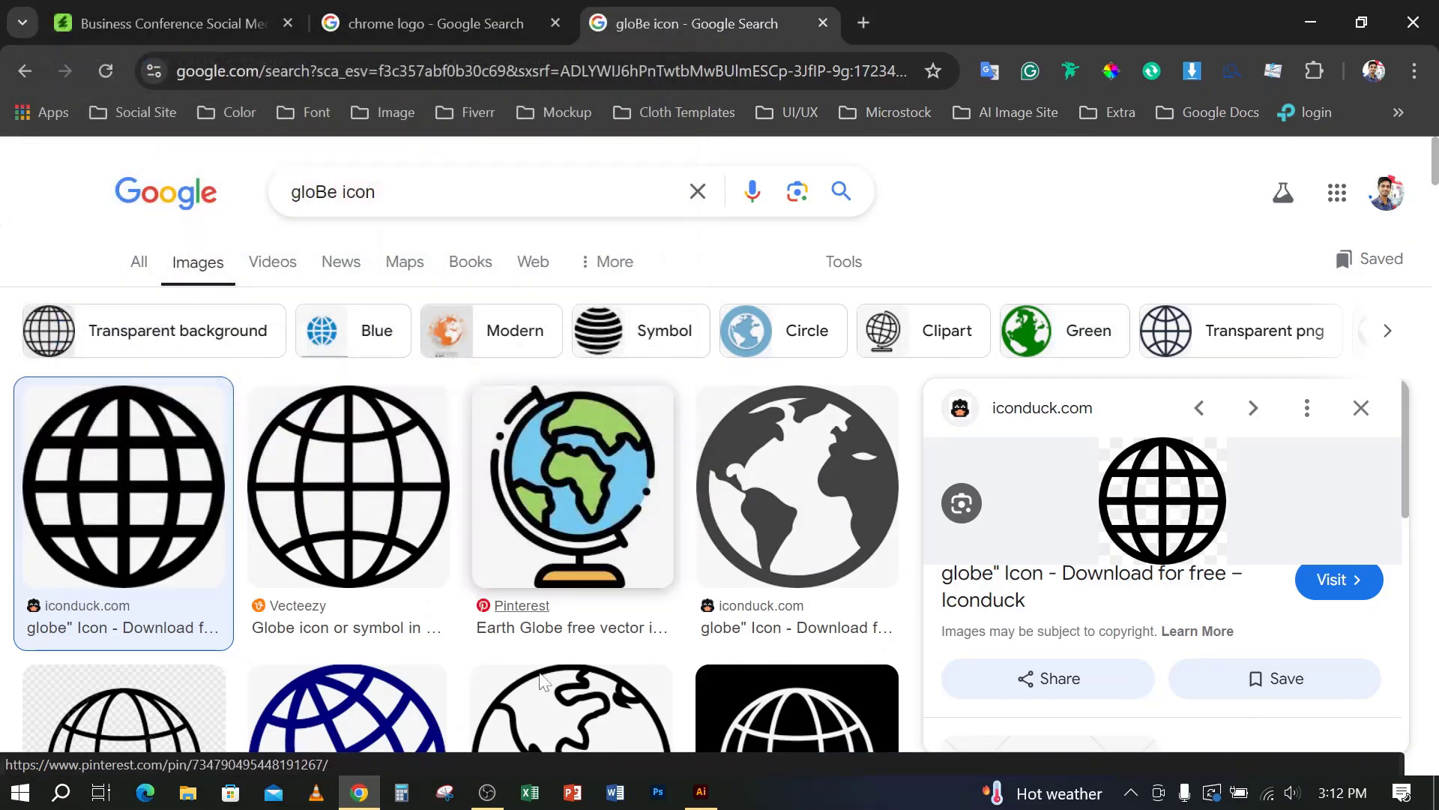
Step: Switch to Illustrator and place the downloaded globe-icon-256x256-jl9greib image on the empty canvas below the reference flyer
click(701, 794)
scroll(566, 448, down, 1)
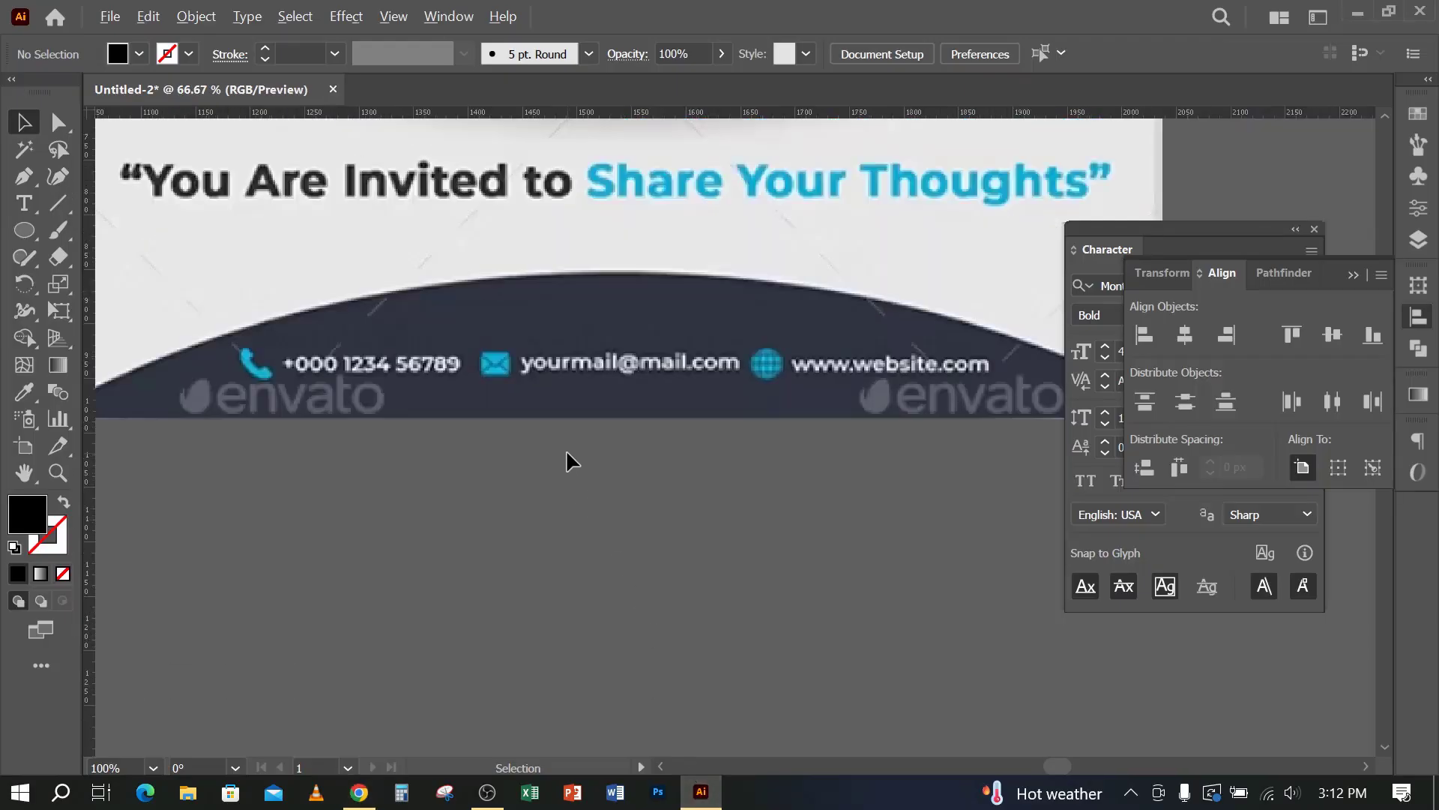
scroll(578, 450, down, 3)
click(110, 25)
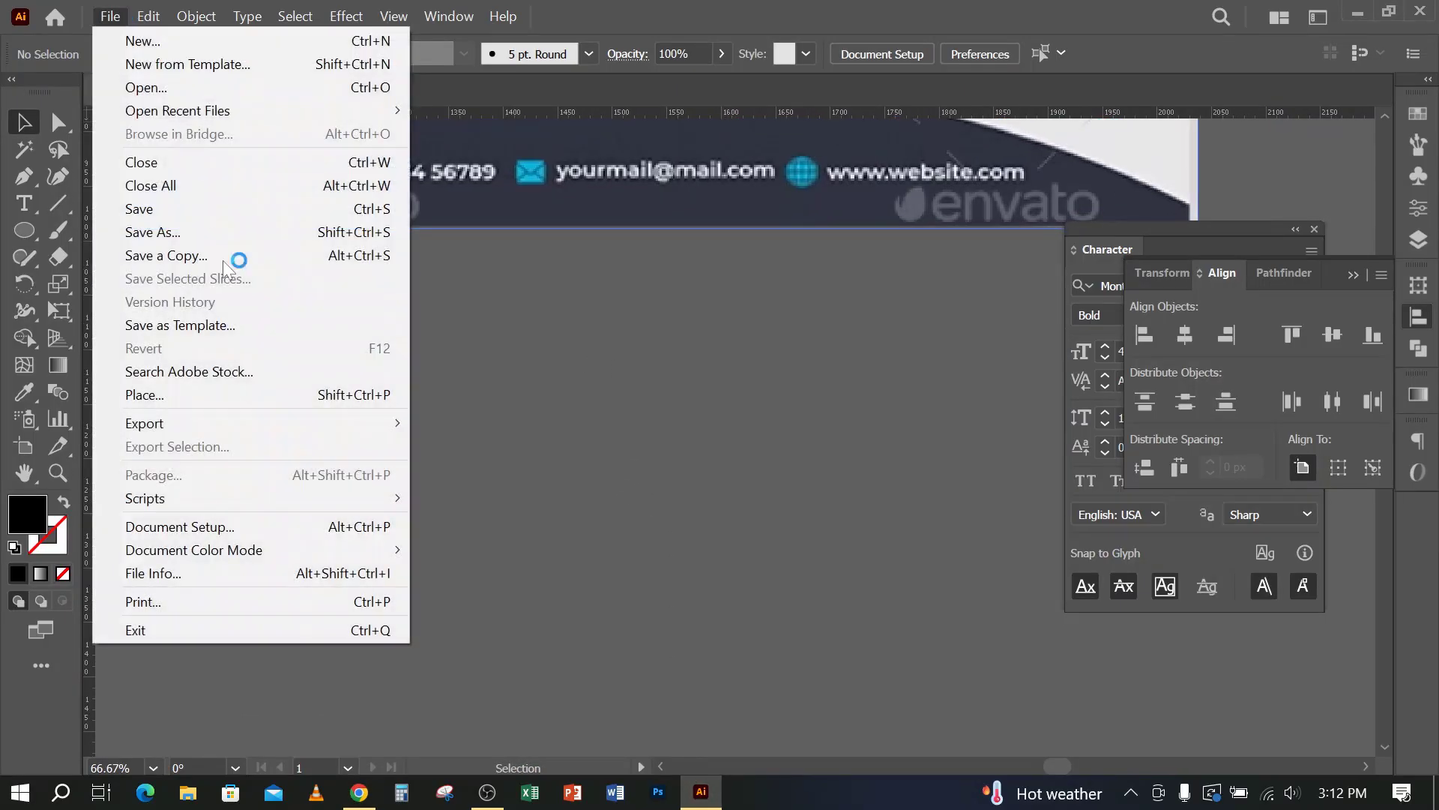
click(177, 395)
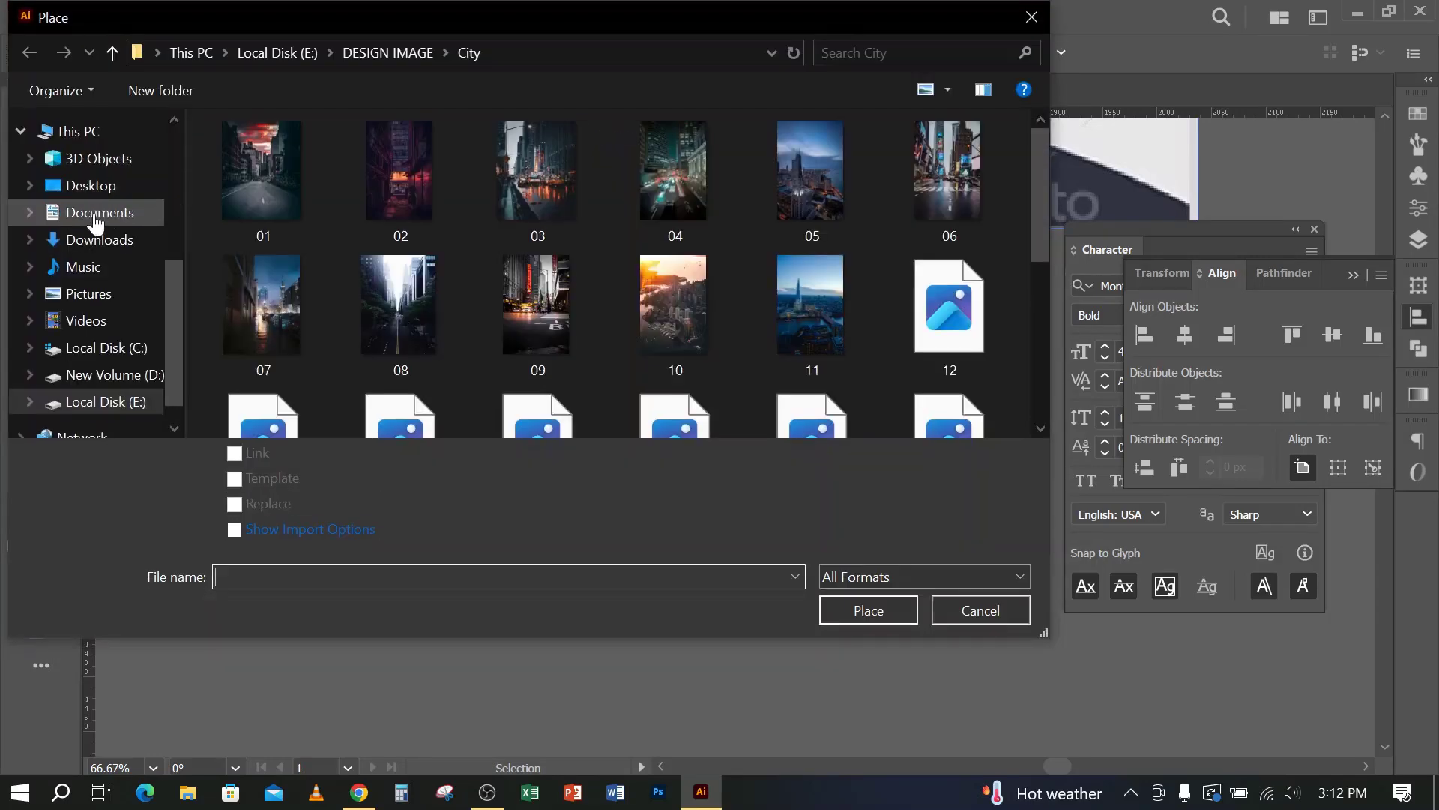
click(96, 240)
click(259, 218)
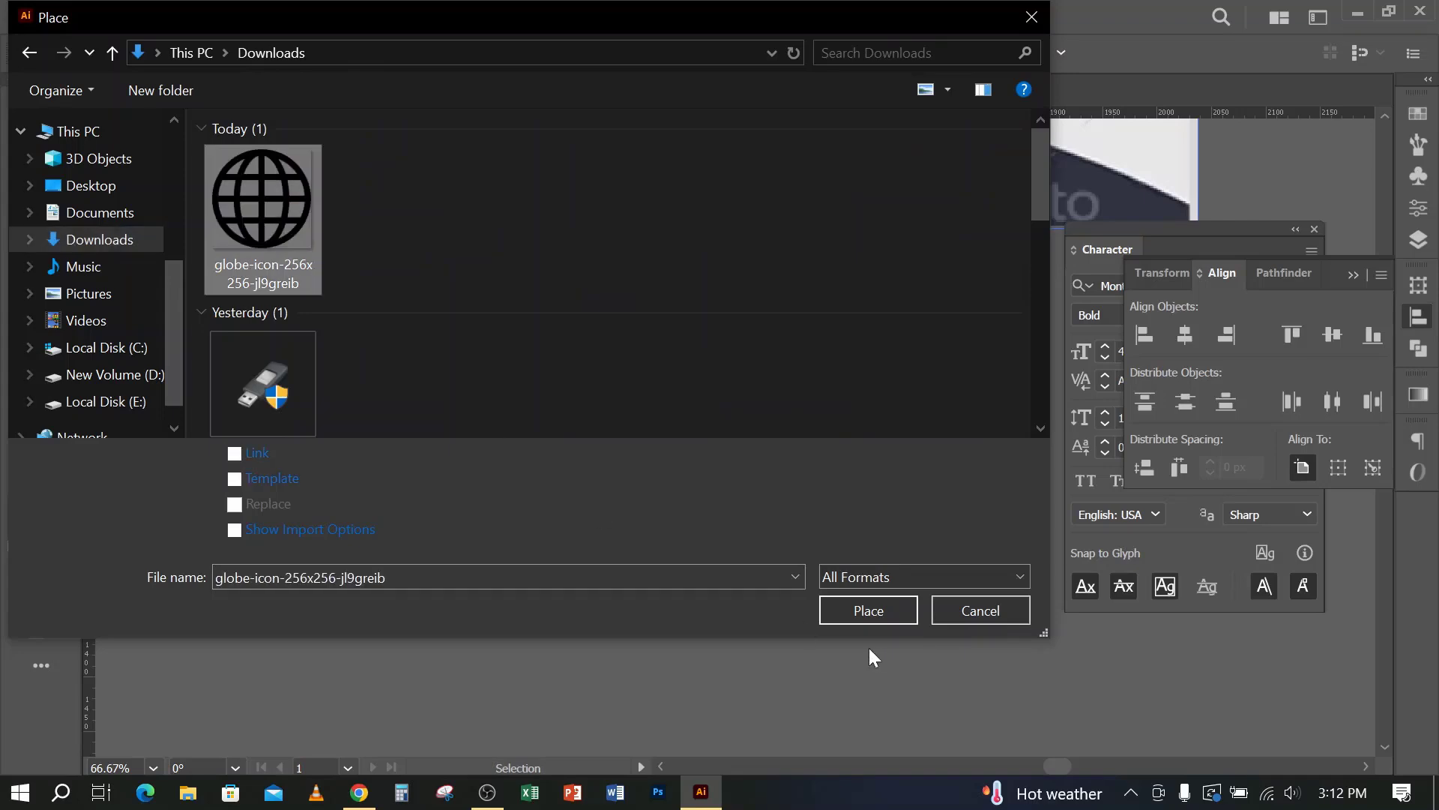
click(869, 610)
drag(365, 314, 587, 534)
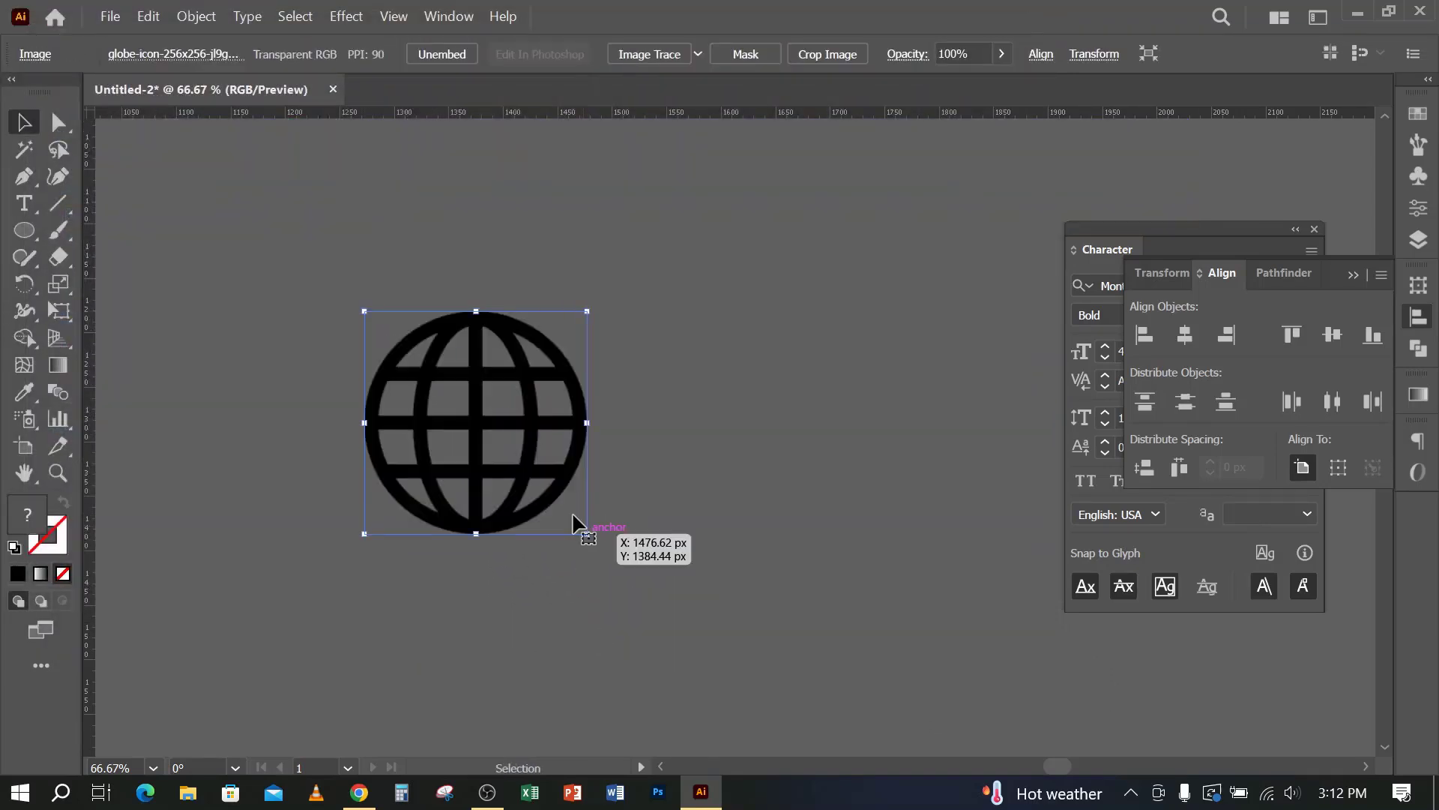
Step: Convert the placed globe image to vector paths with Image Trace, expand the tracing and ungroup it
click(652, 55)
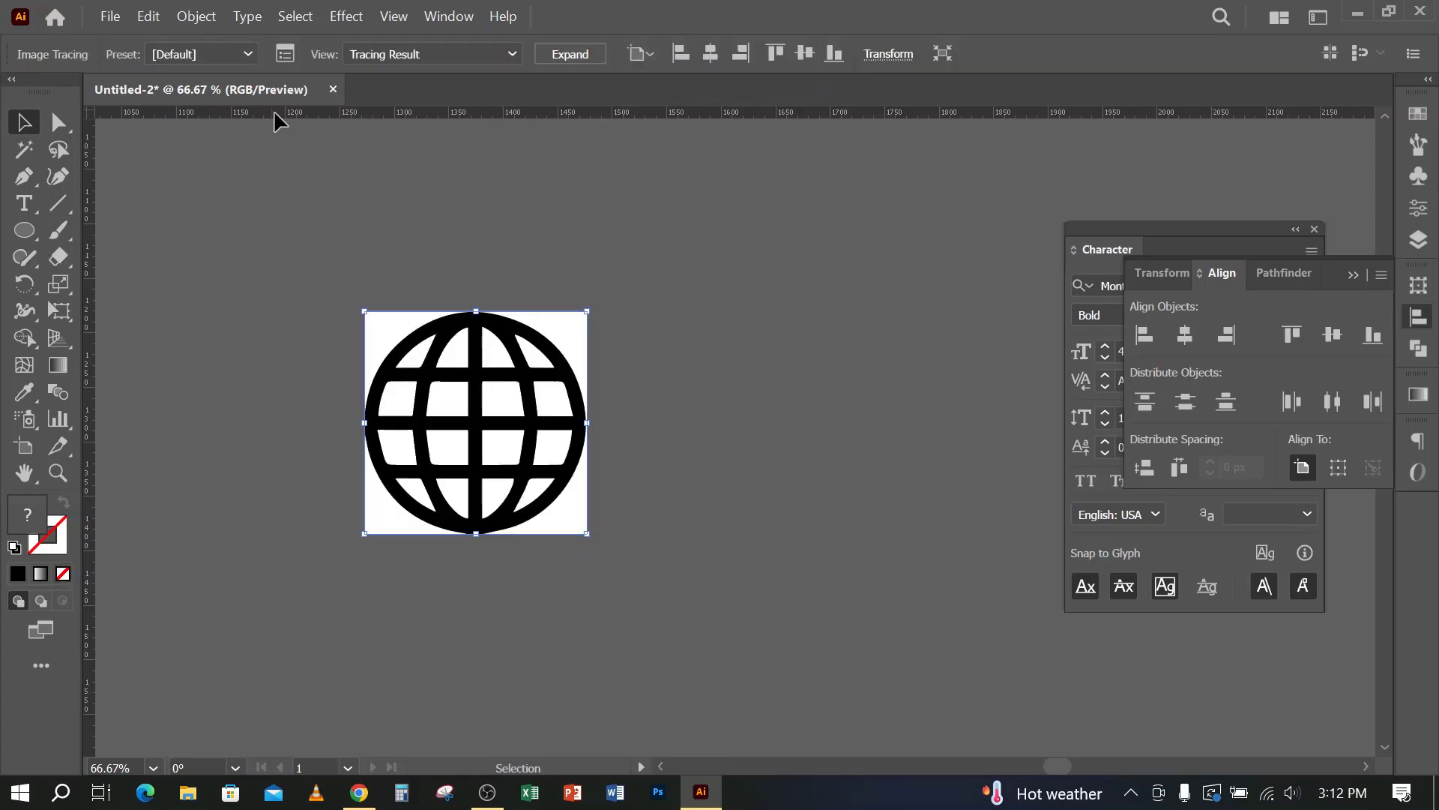
click(574, 58)
right_click(550, 325)
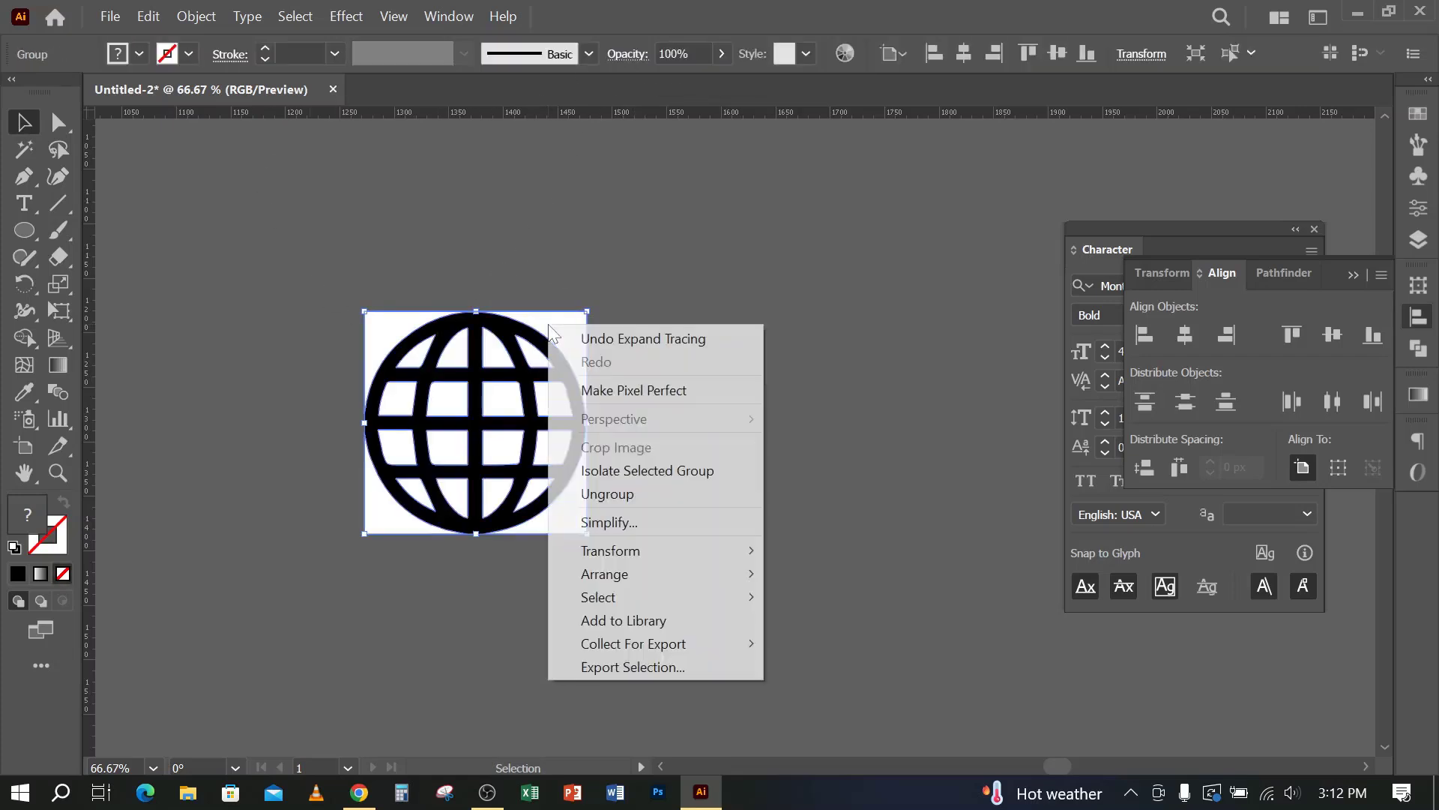
click(620, 497)
click(725, 362)
Step: Delete the traced globe's white background and white grid cells, using the Magic Wand to select the remaining white pieces together
drag(573, 335, 675, 300)
key(Delete)
click(534, 360)
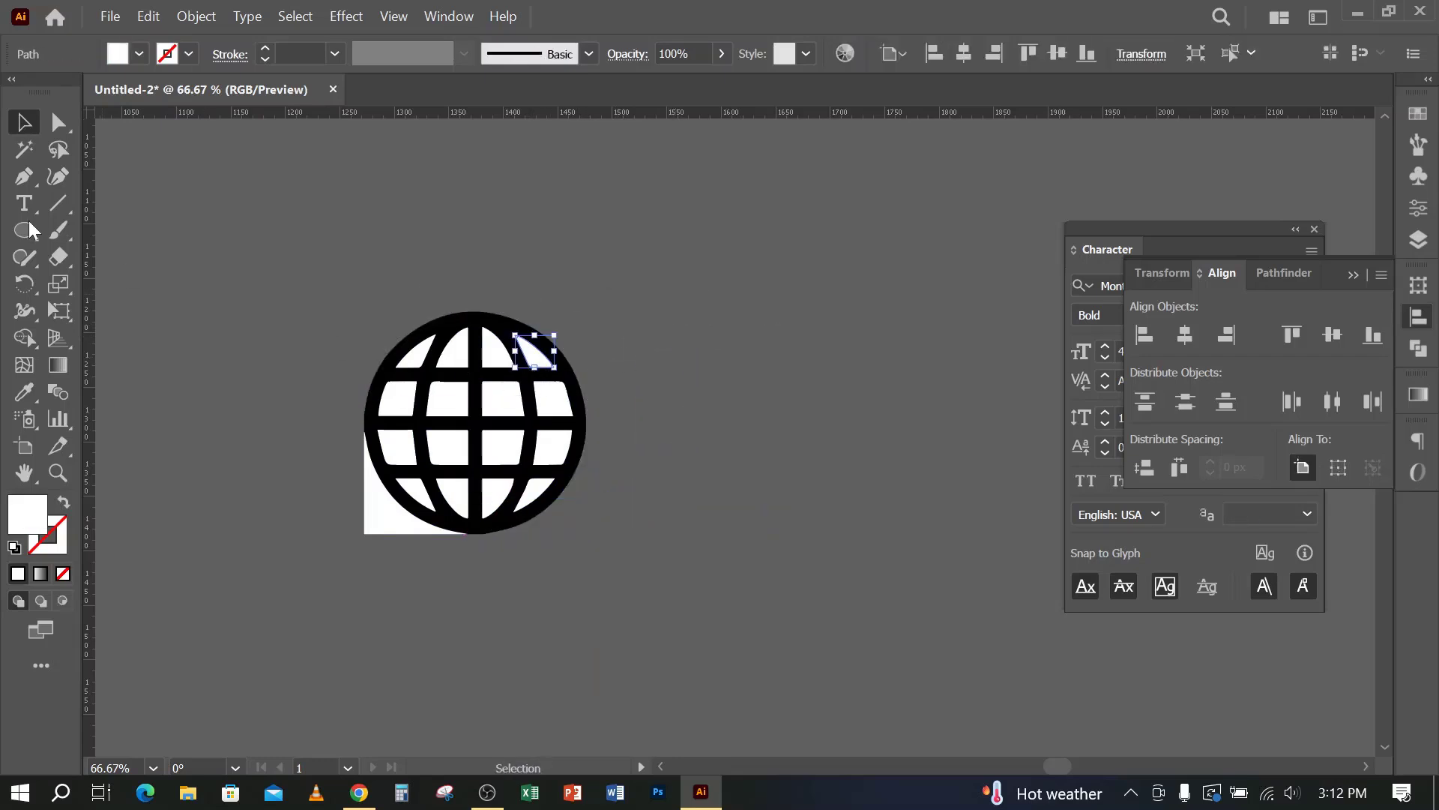
key(Delete)
click(24, 149)
click(455, 359)
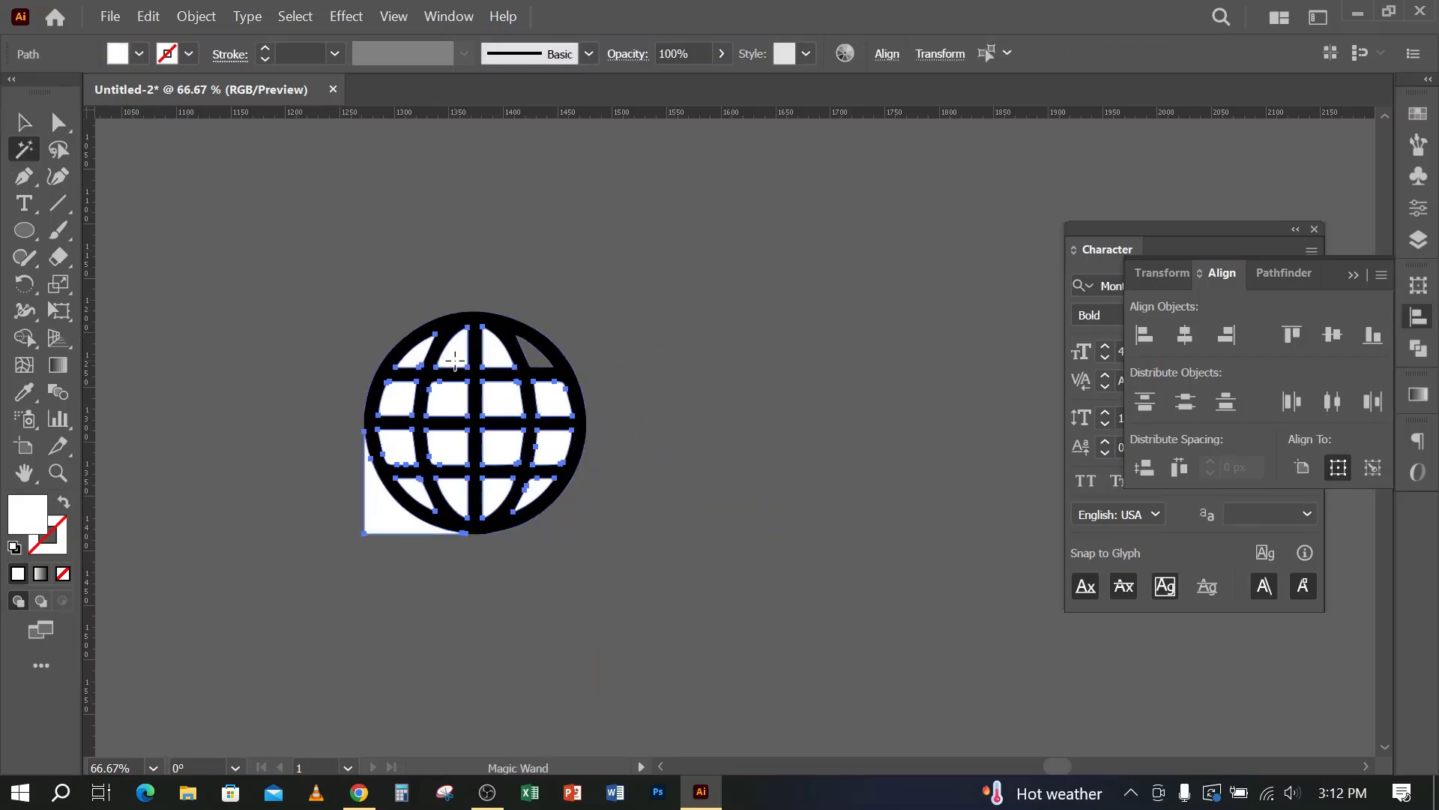
key(Delete)
Step: Group the remaining black globe artwork into a single object
scroll(463, 344, down, 2)
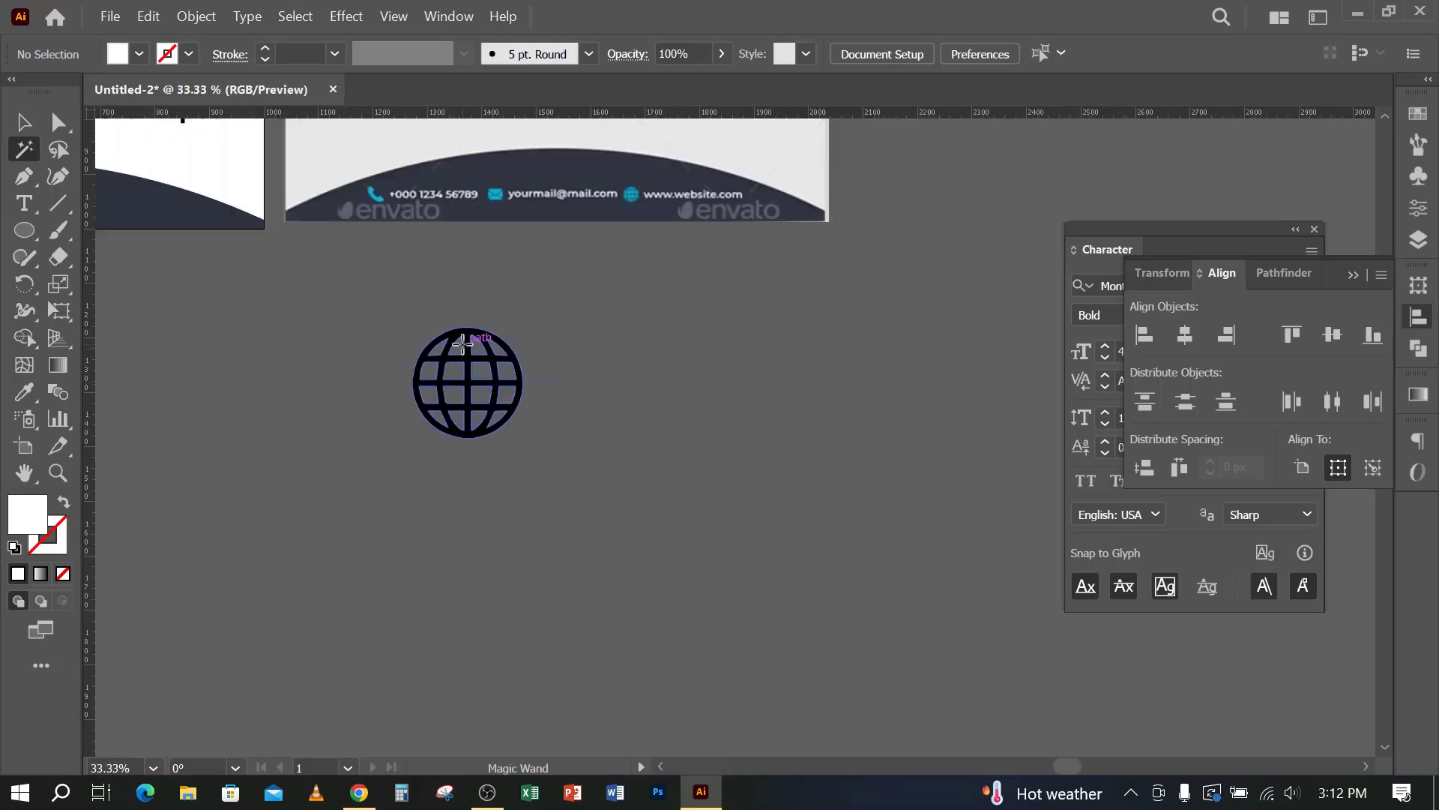
scroll(442, 340, up, 2)
key(v)
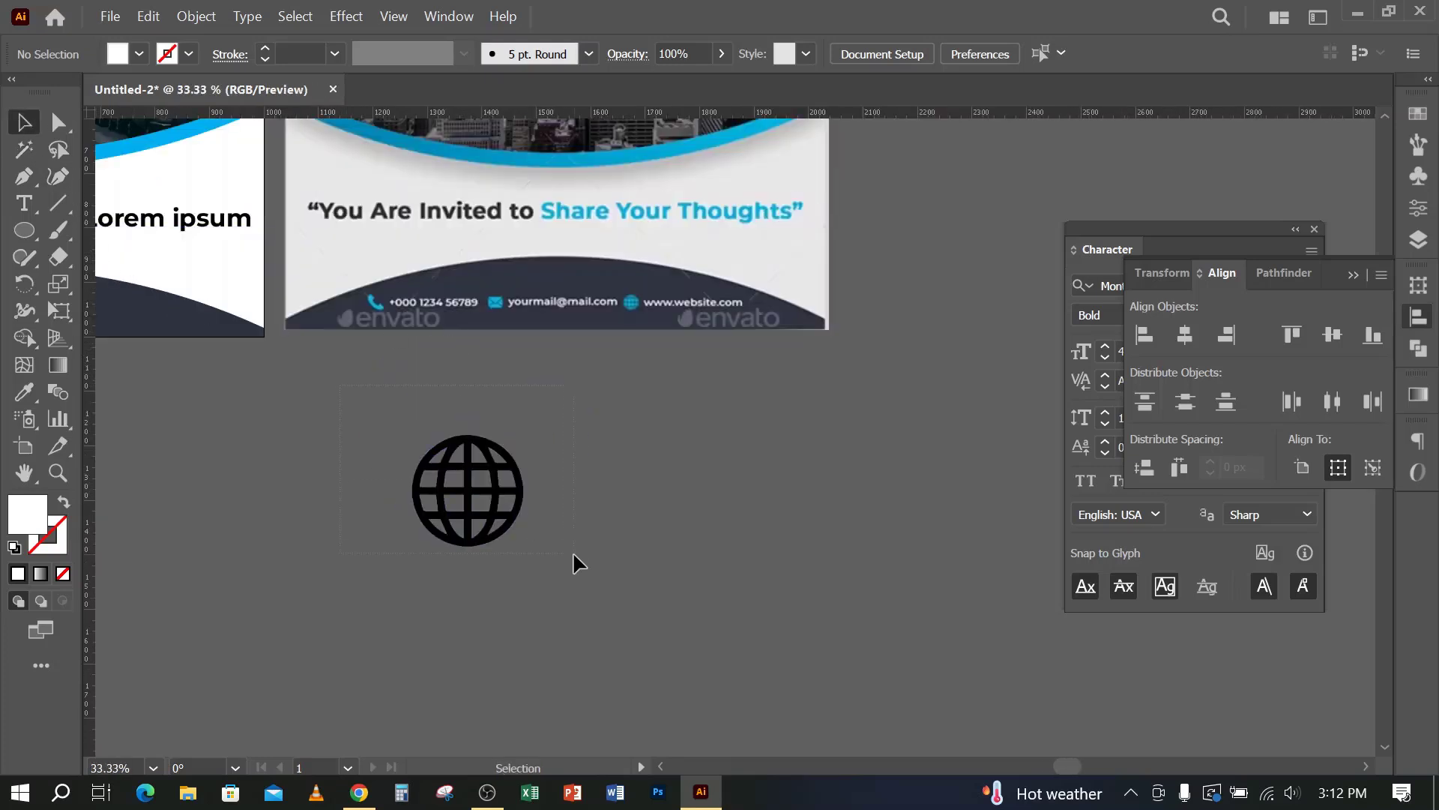
drag(572, 551, 558, 547)
key(ctrl+g)
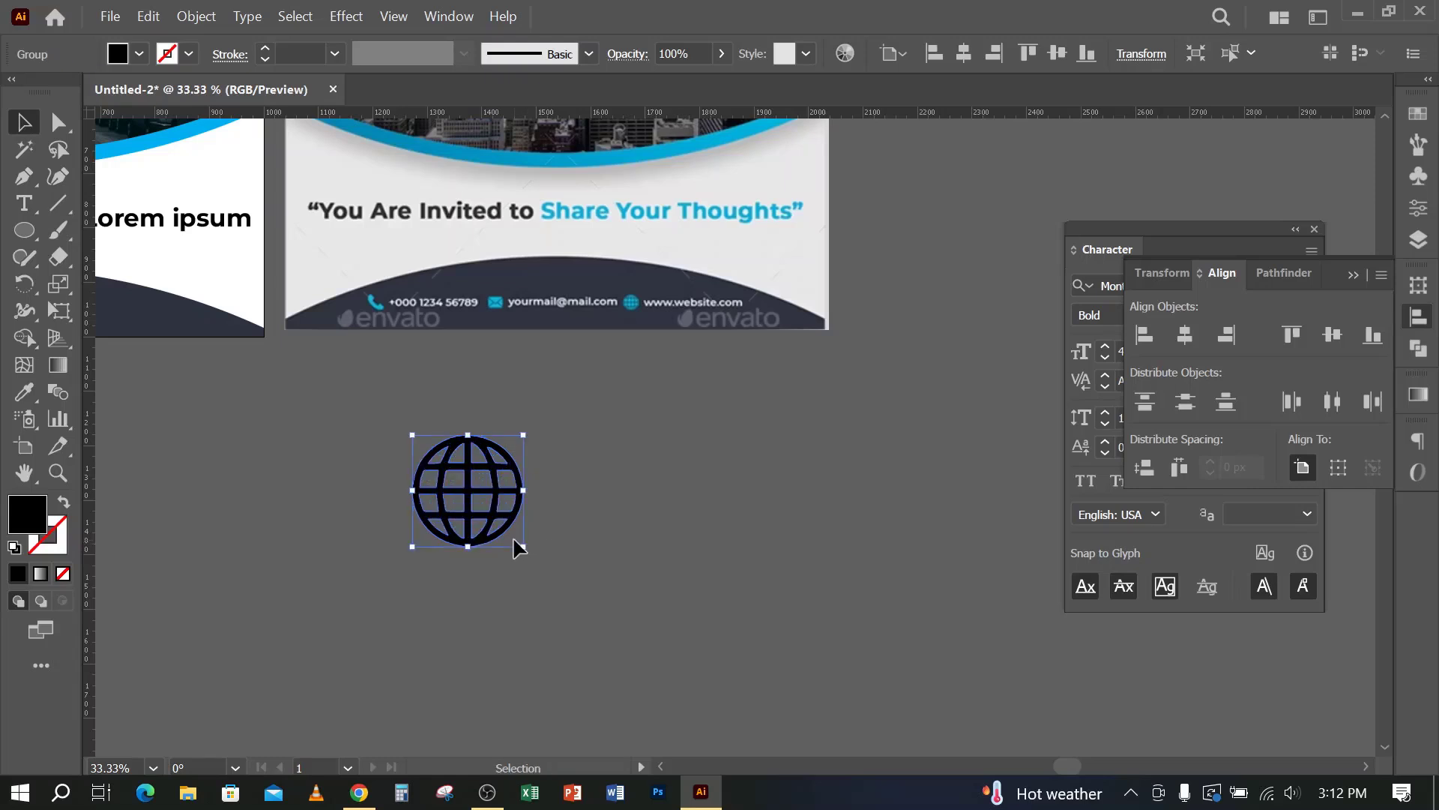
Step: Shrink the black globe to icon size and place it beside the website address in the reference flyer's footer
click(513, 536)
click(461, 497)
drag(468, 545, 834, 349)
click(474, 524)
scroll(487, 461, up, 2)
scroll(635, 592, down, 1)
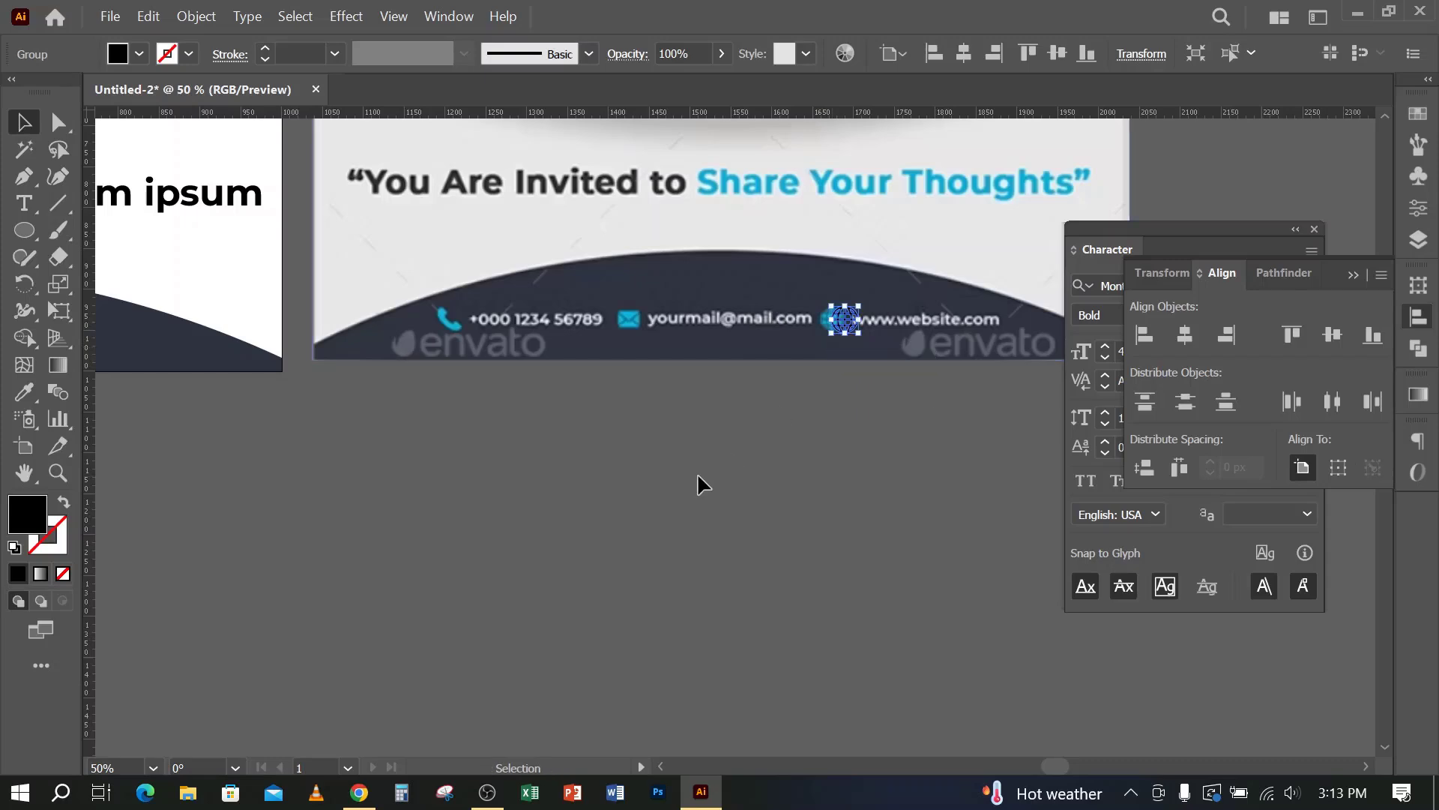
click(697, 472)
Step: Try moving the blue curved shape out of the flyer onto the canvas, and undo the move
scroll(697, 472, down, 3)
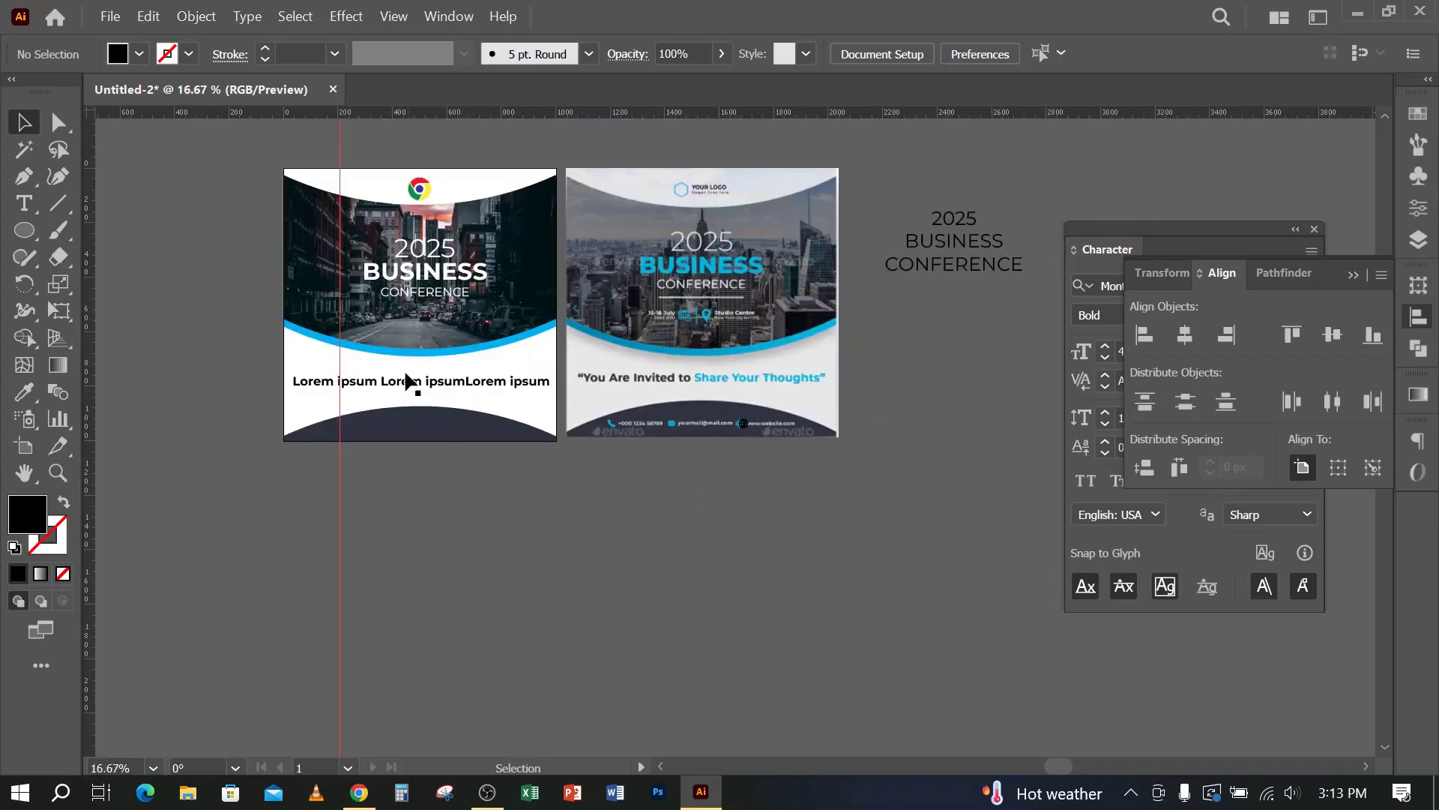
drag(402, 357, 468, 434)
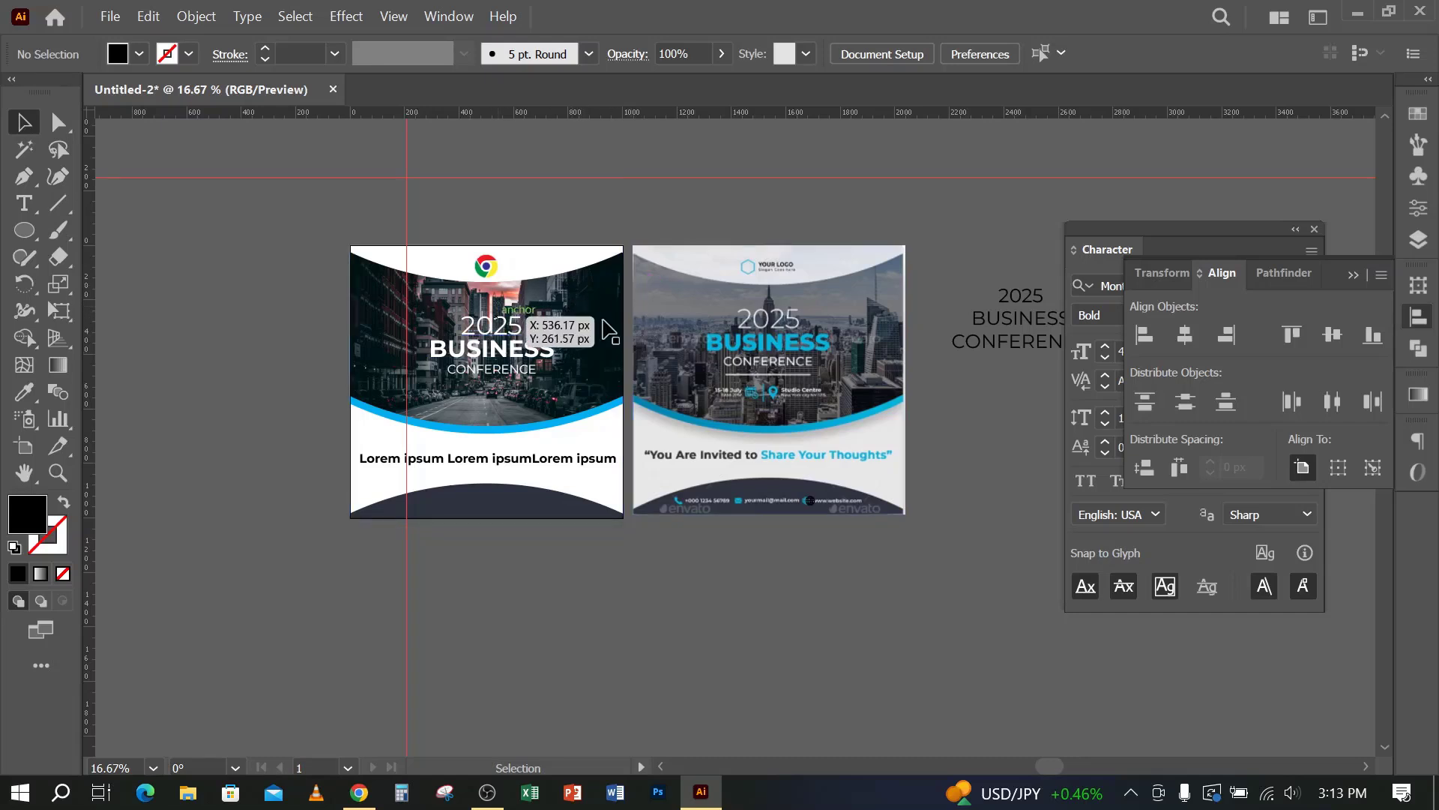
click(485, 431)
drag(487, 432, 190, 298)
key(ctrl+z)
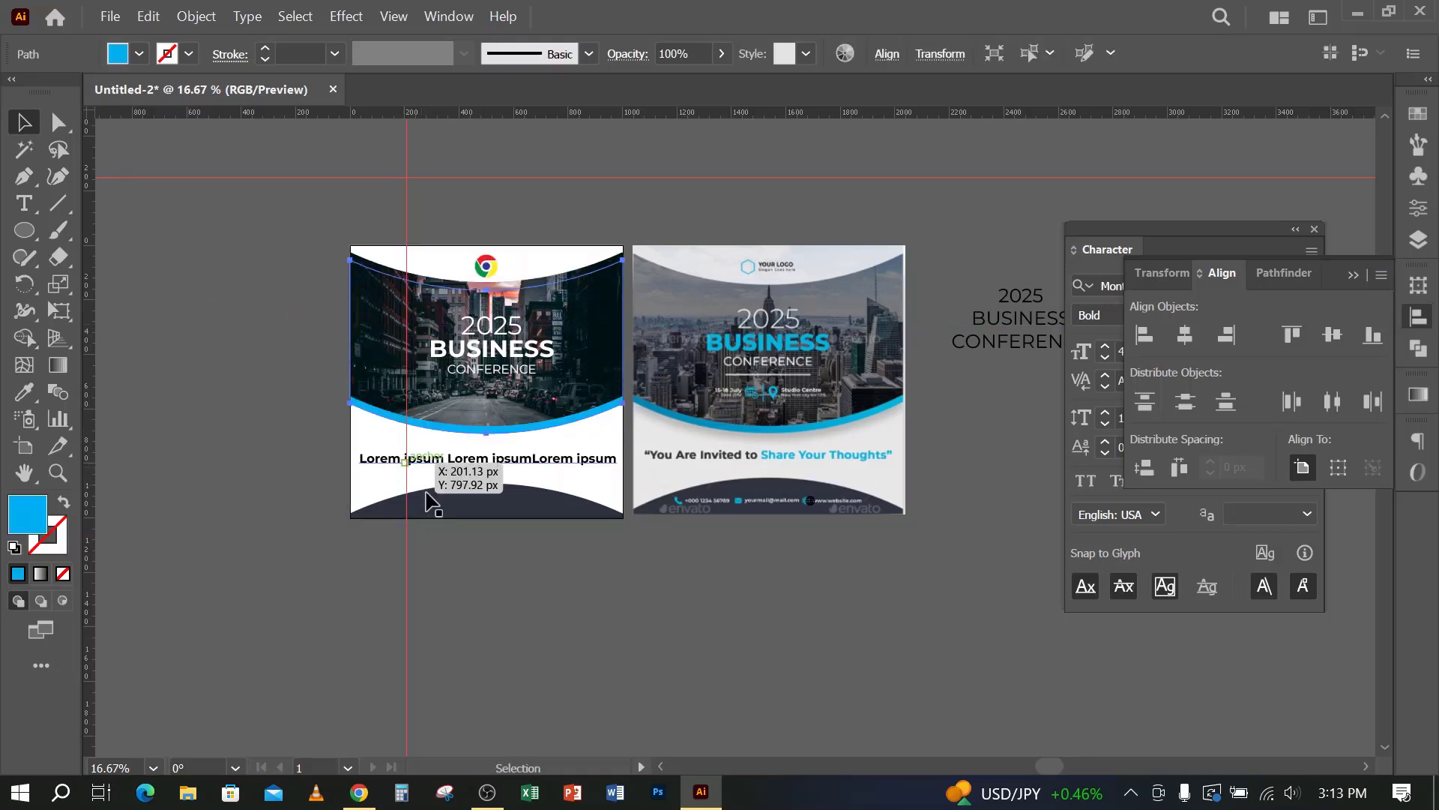
Step: Move the blue curved shape from behind the city photo onto the empty canvas beside the flyer
click(476, 579)
drag(838, 624, 830, 622)
key(space)
drag(678, 549, 861, 608)
drag(691, 495, 325, 379)
click(384, 530)
key(space)
drag(384, 529, 552, 602)
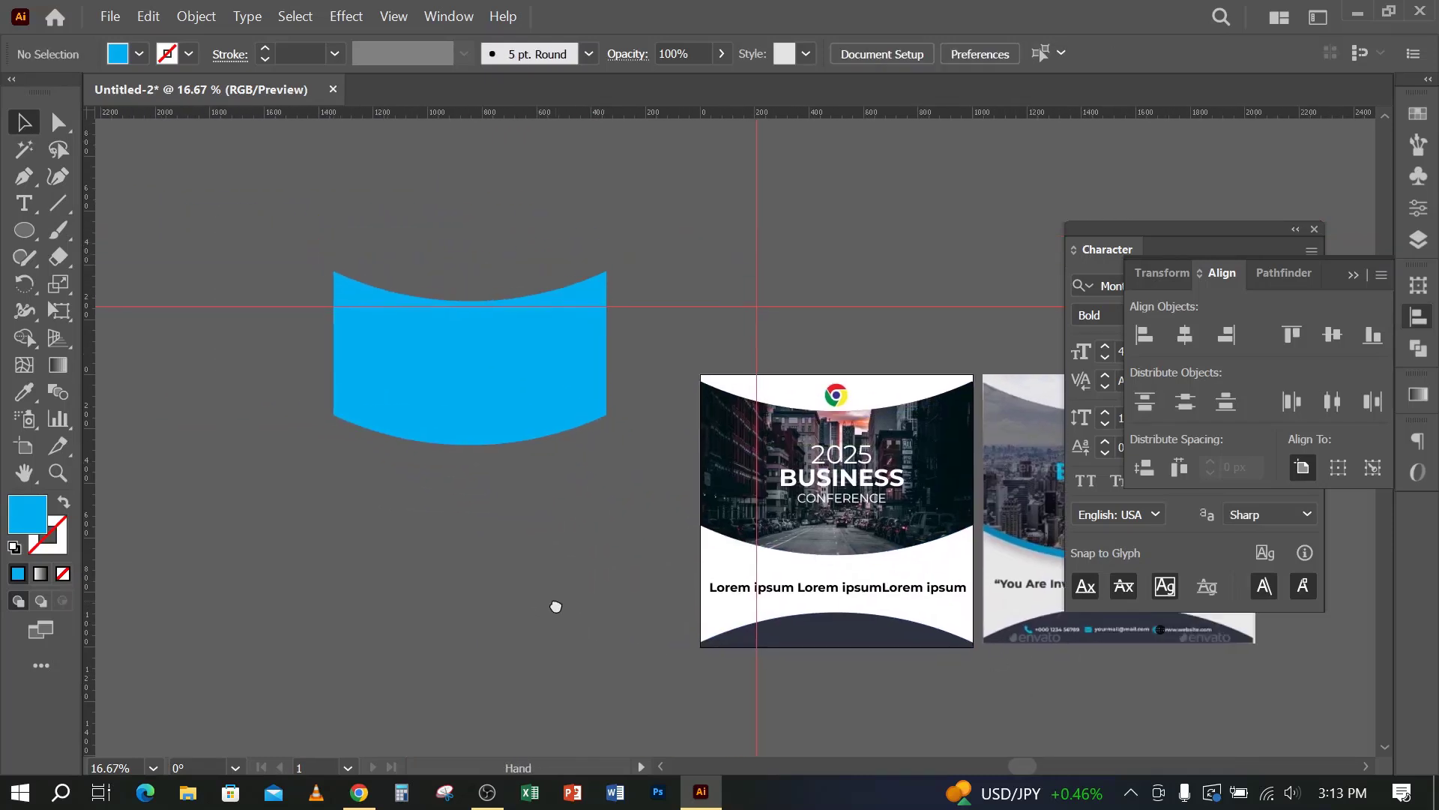
drag(496, 409, 475, 454)
click(463, 605)
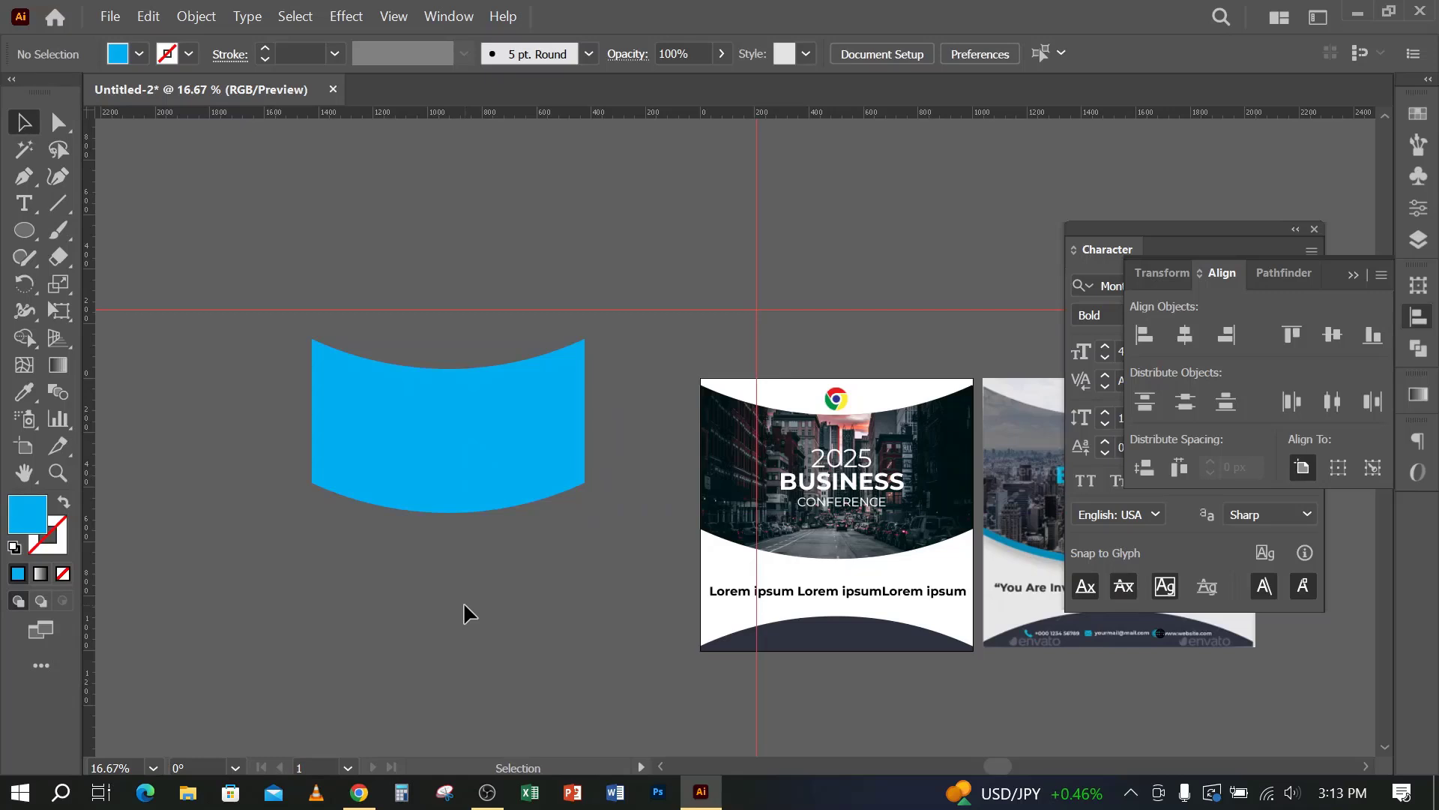
click(494, 806)
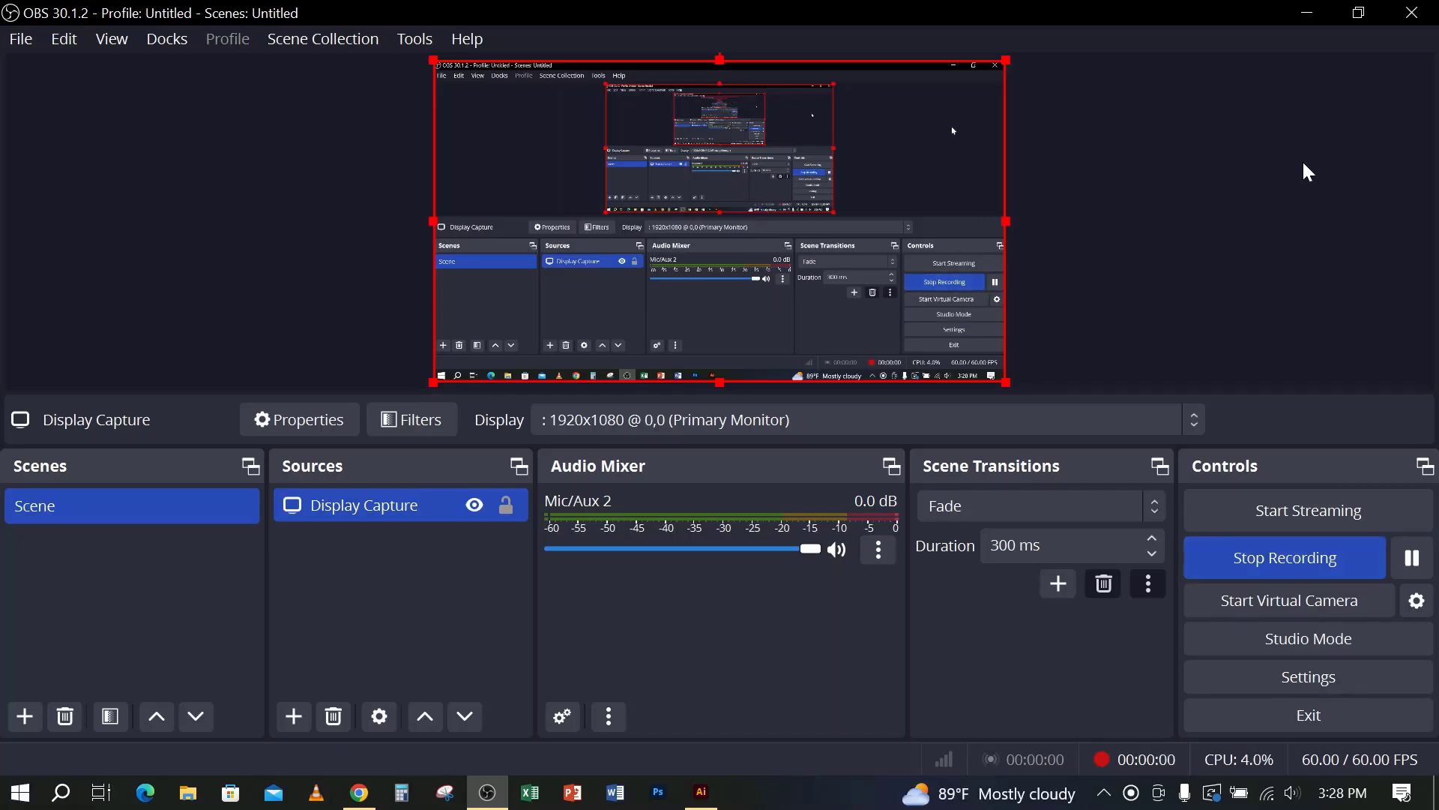
click(1307, 13)
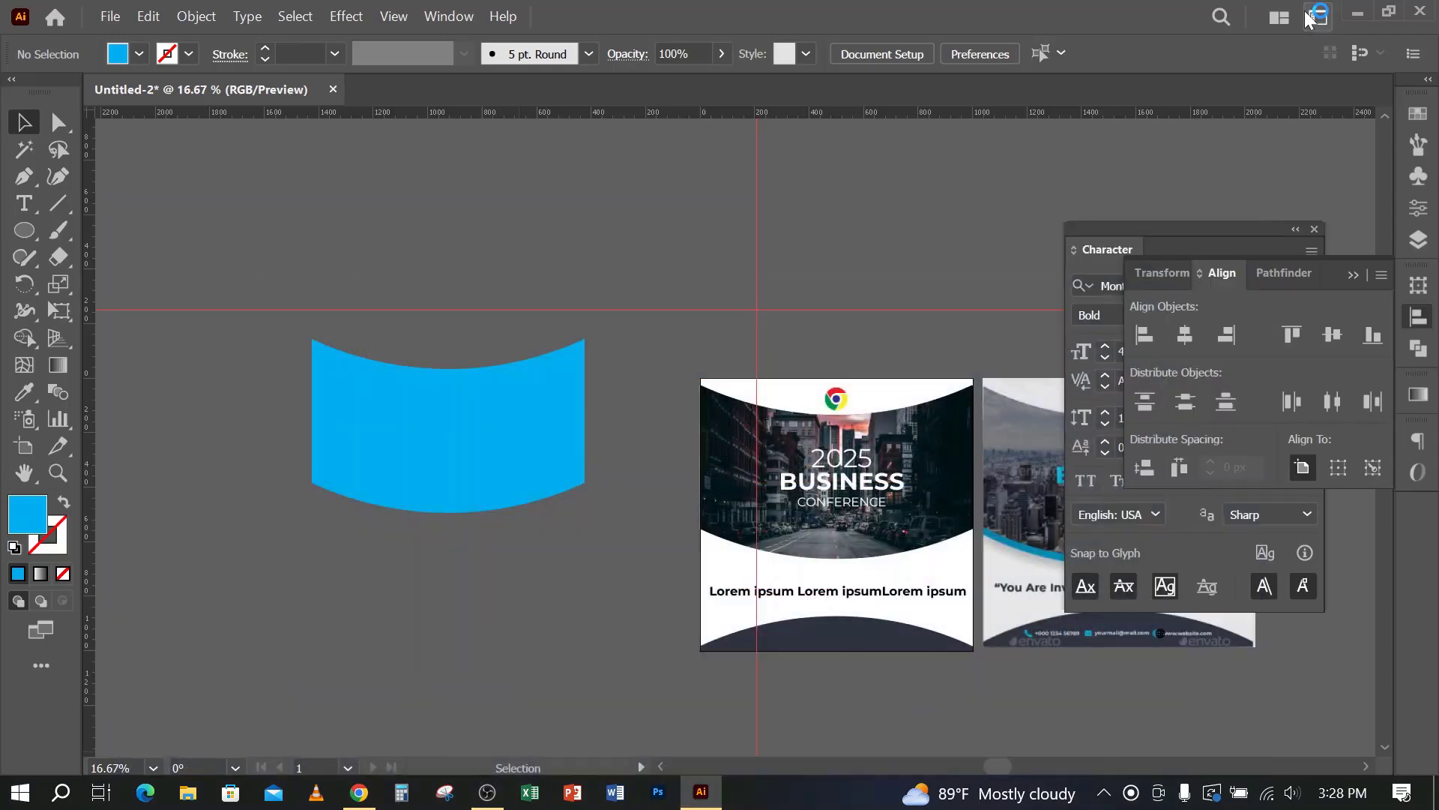
key(ctrl+a)
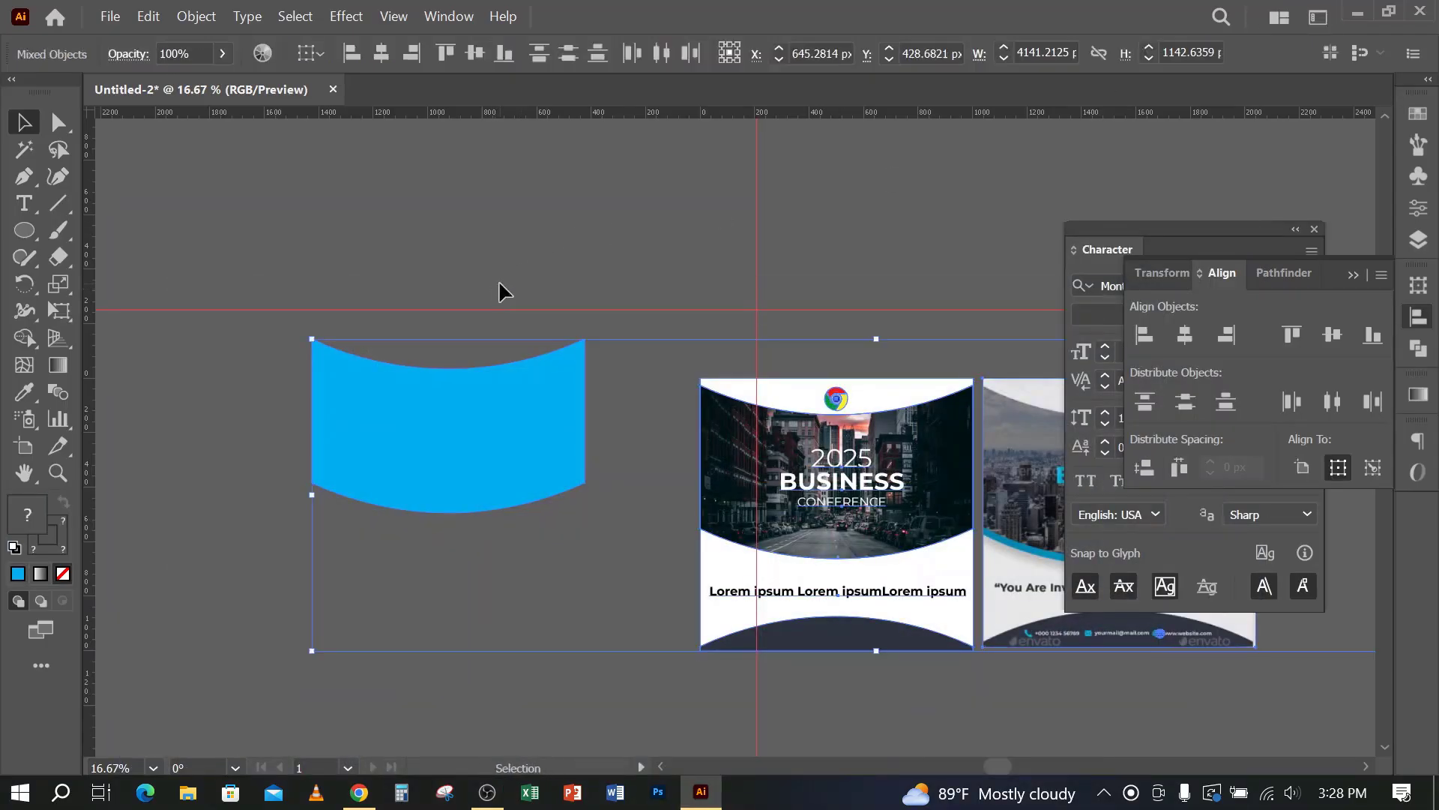
click(677, 406)
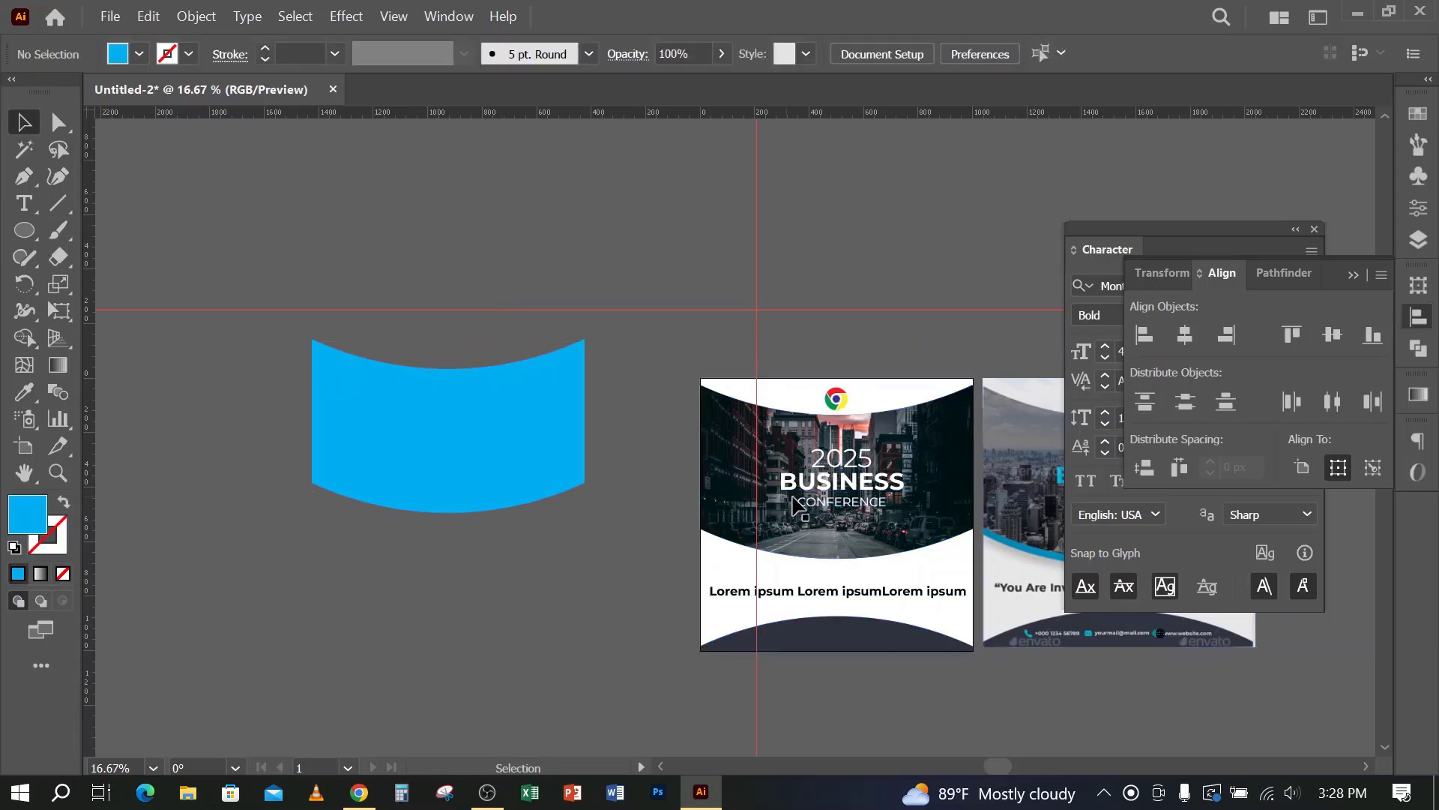
Step: Clear the document by deleting the white background rectangle, the Chrome logo and all remaining flyer and reference artwork
scroll(850, 435, up, 1)
drag(878, 413, 547, 244)
click(383, 191)
drag(423, 285, 407, 363)
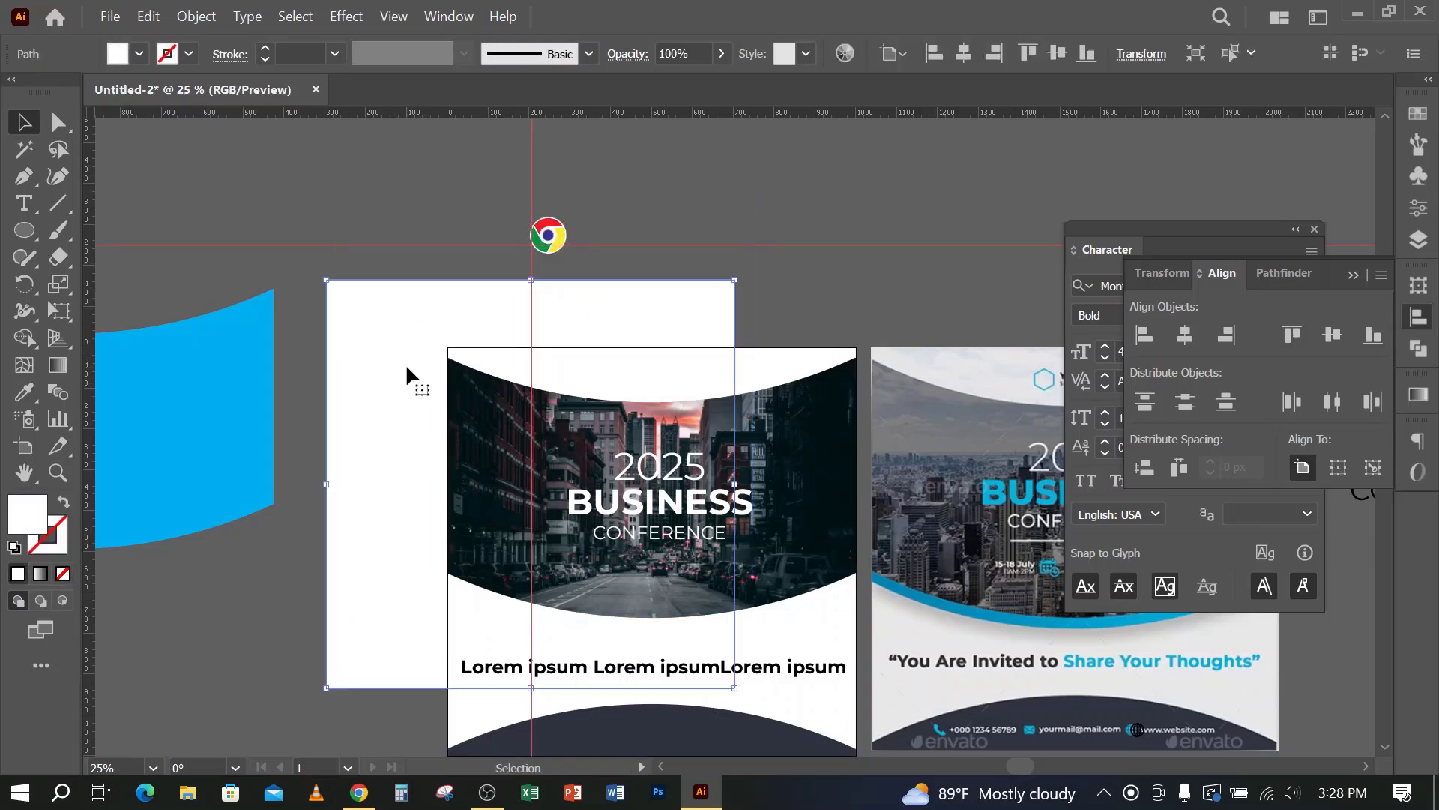
key(Delete)
key(ctrl+a)
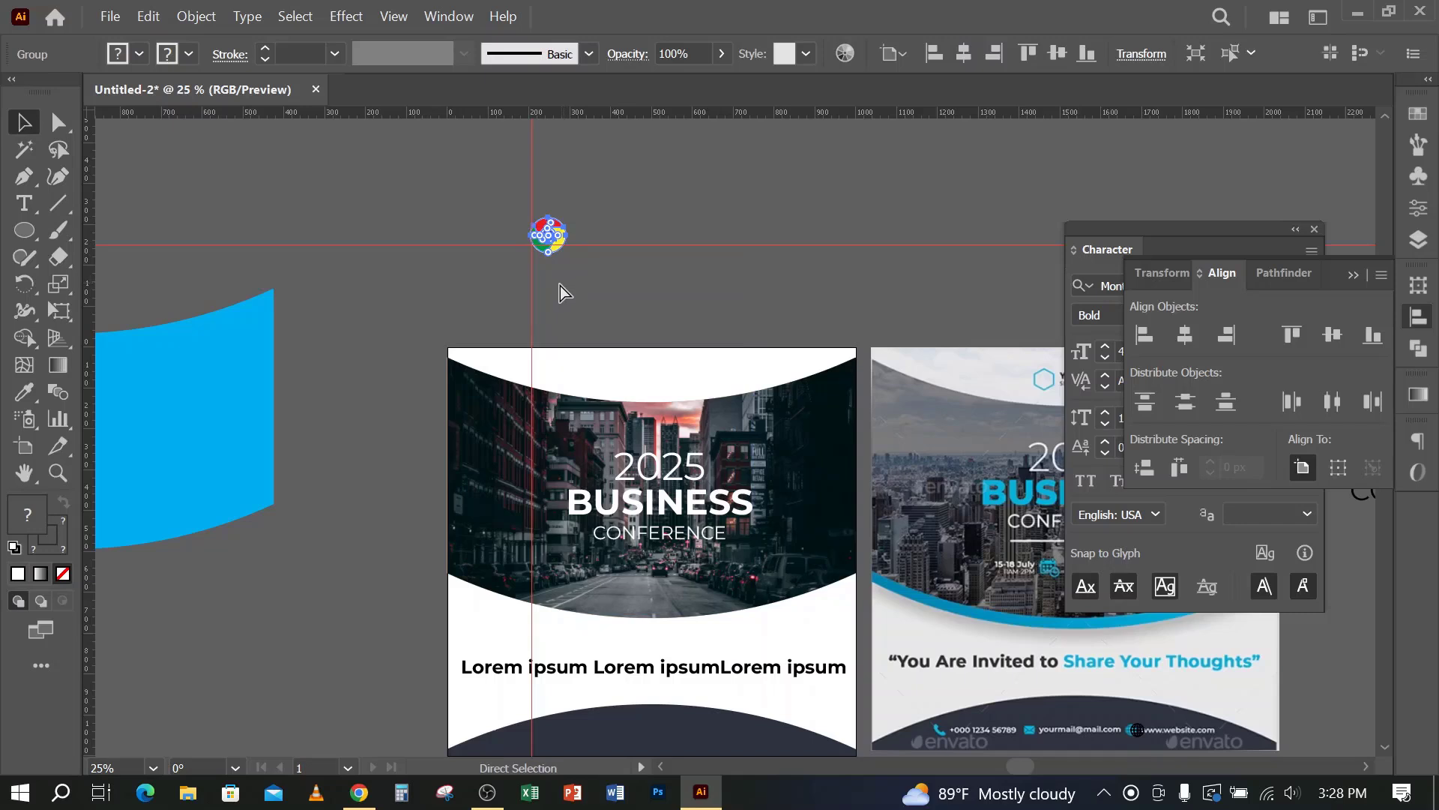
key(Delete)
key(ctrl+a)
key(Delete)
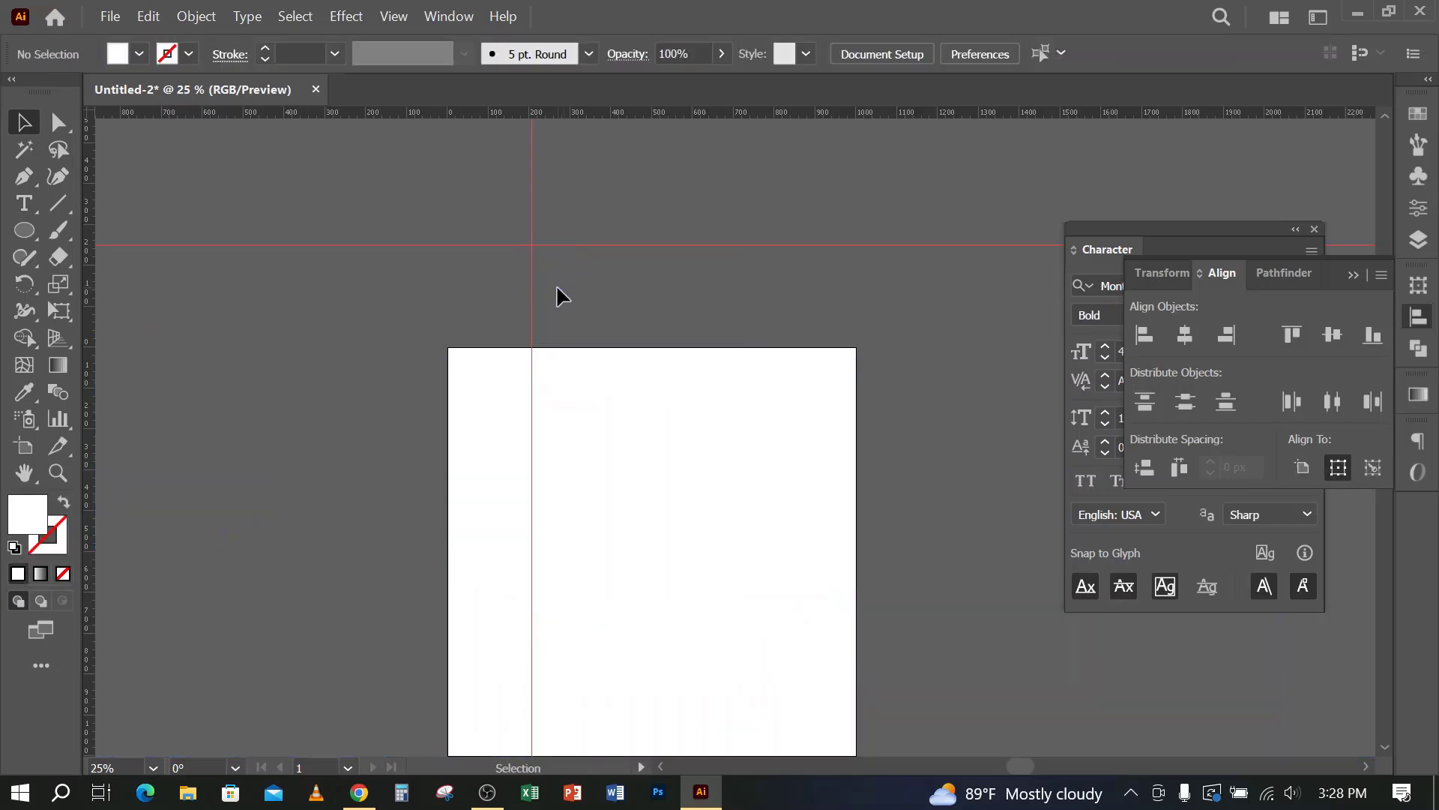
scroll(553, 346, down, 1)
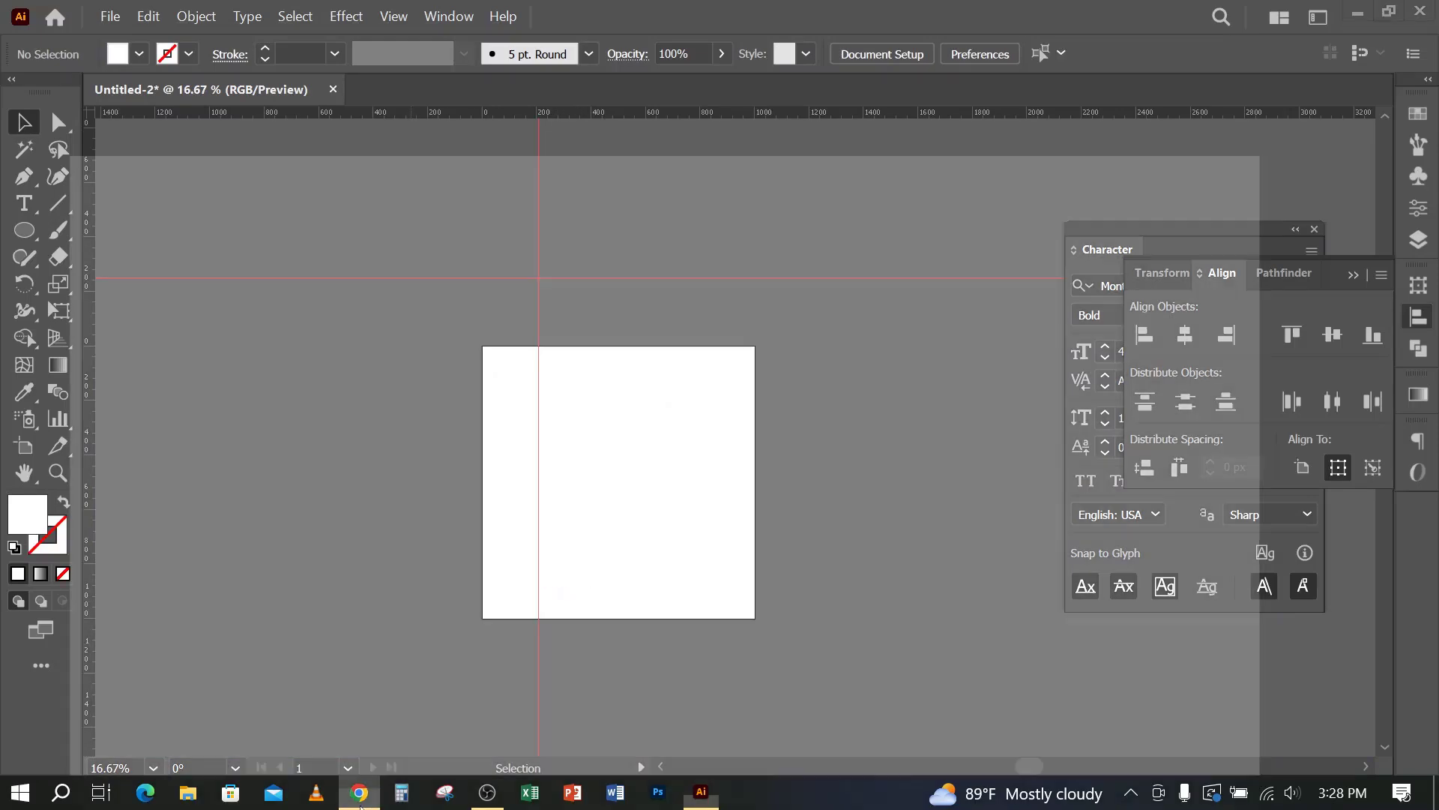
Step: Switch to Chrome, open a new tab, and return the GraphicRiver tab to its social media post search page
click(359, 793)
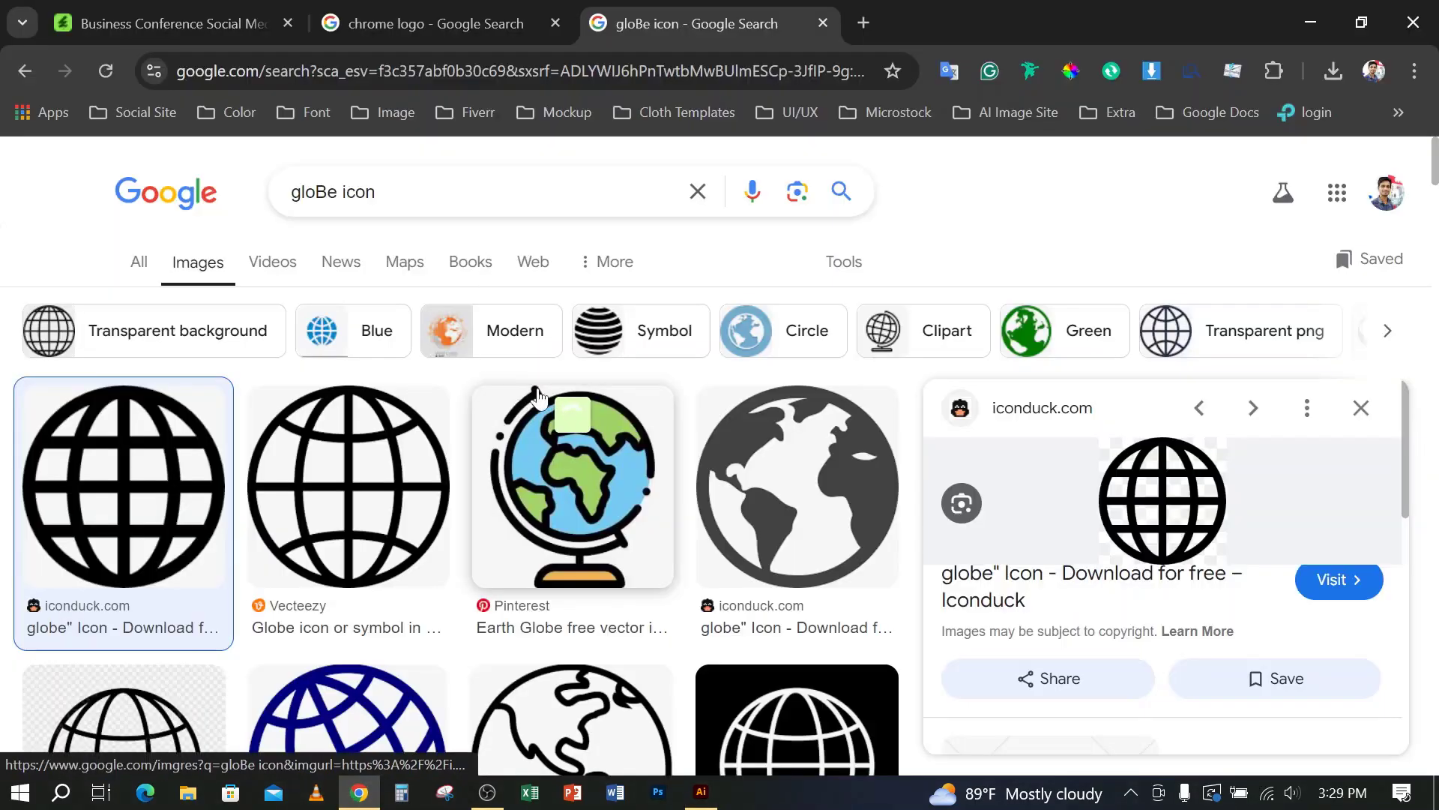
click(866, 21)
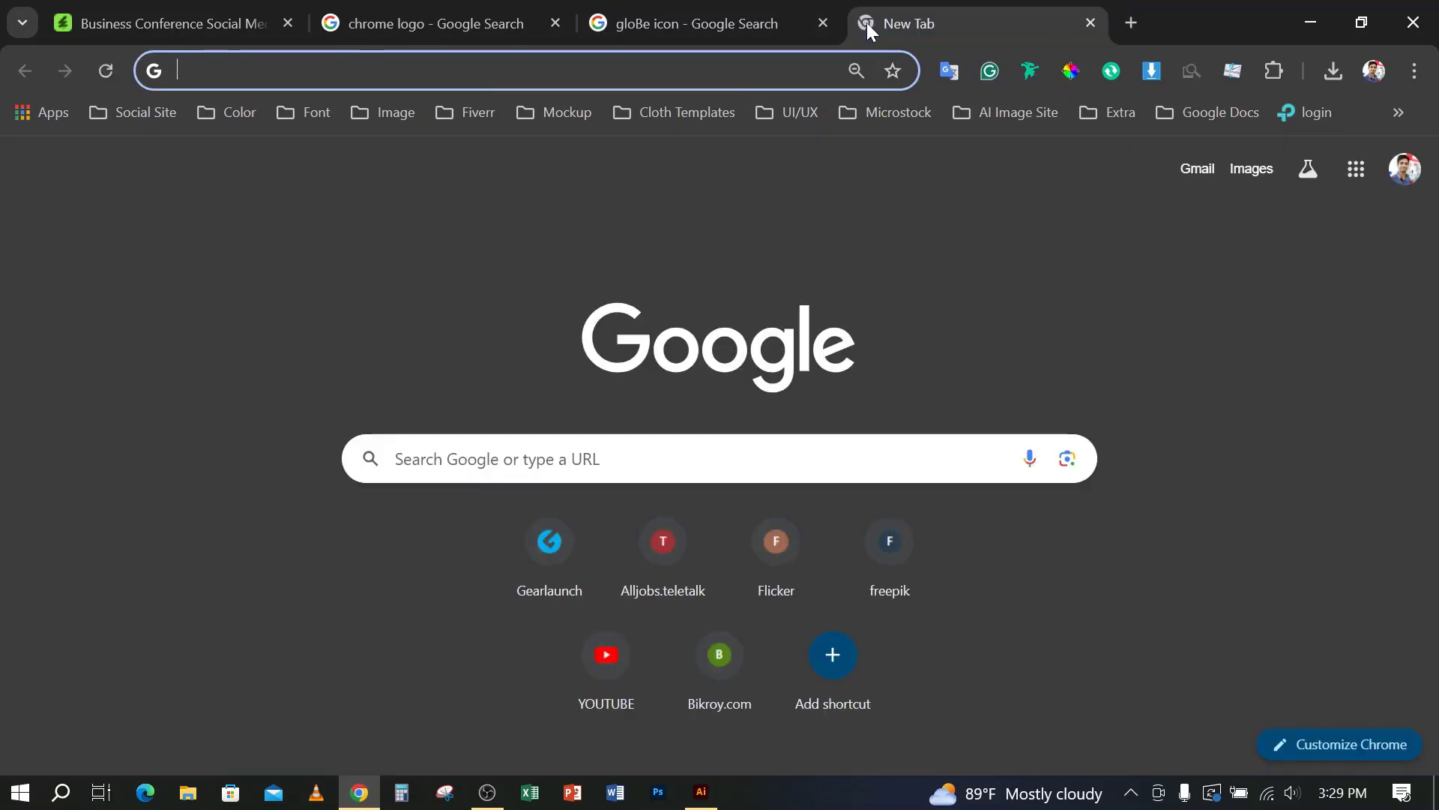
click(233, 16)
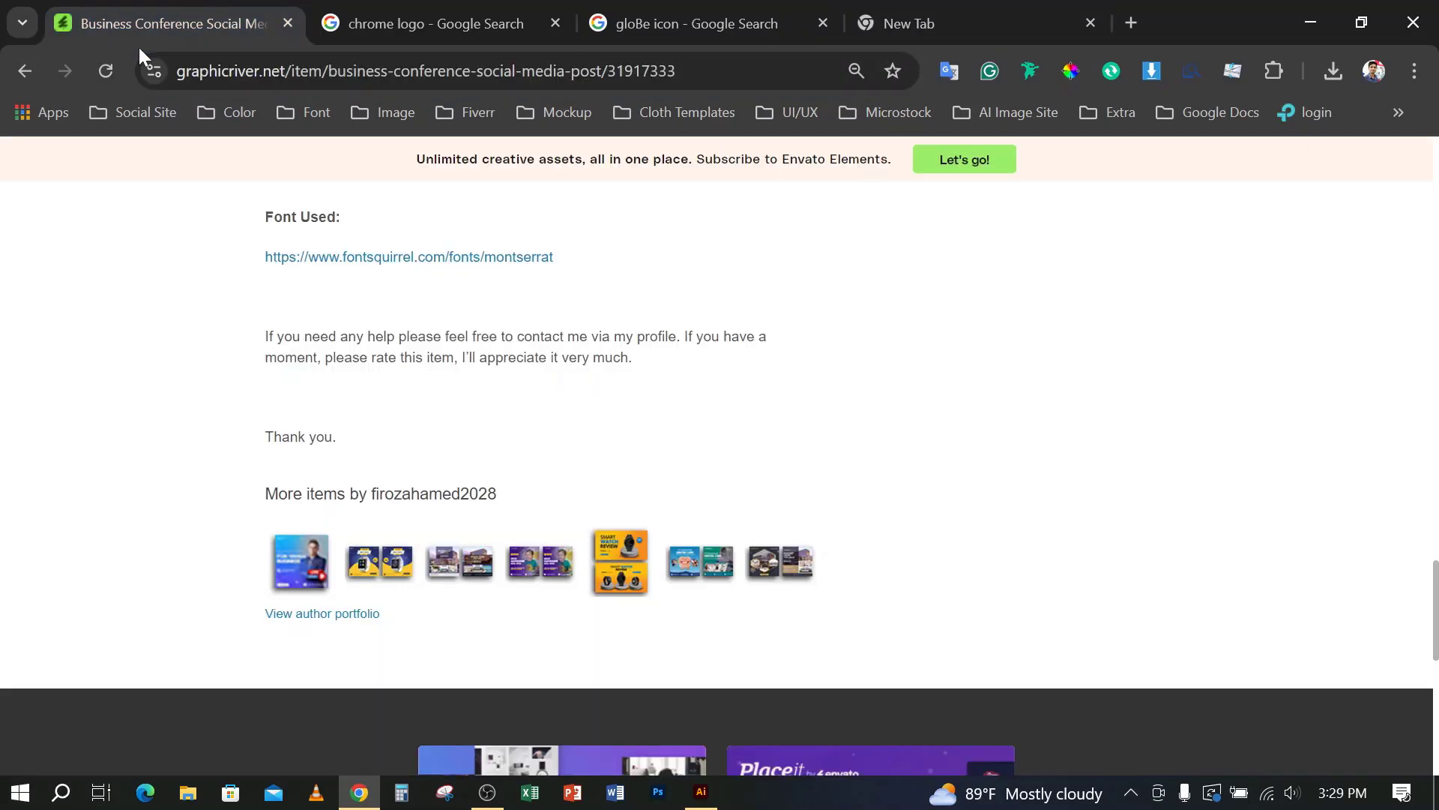
scroll(331, 327, up, 10)
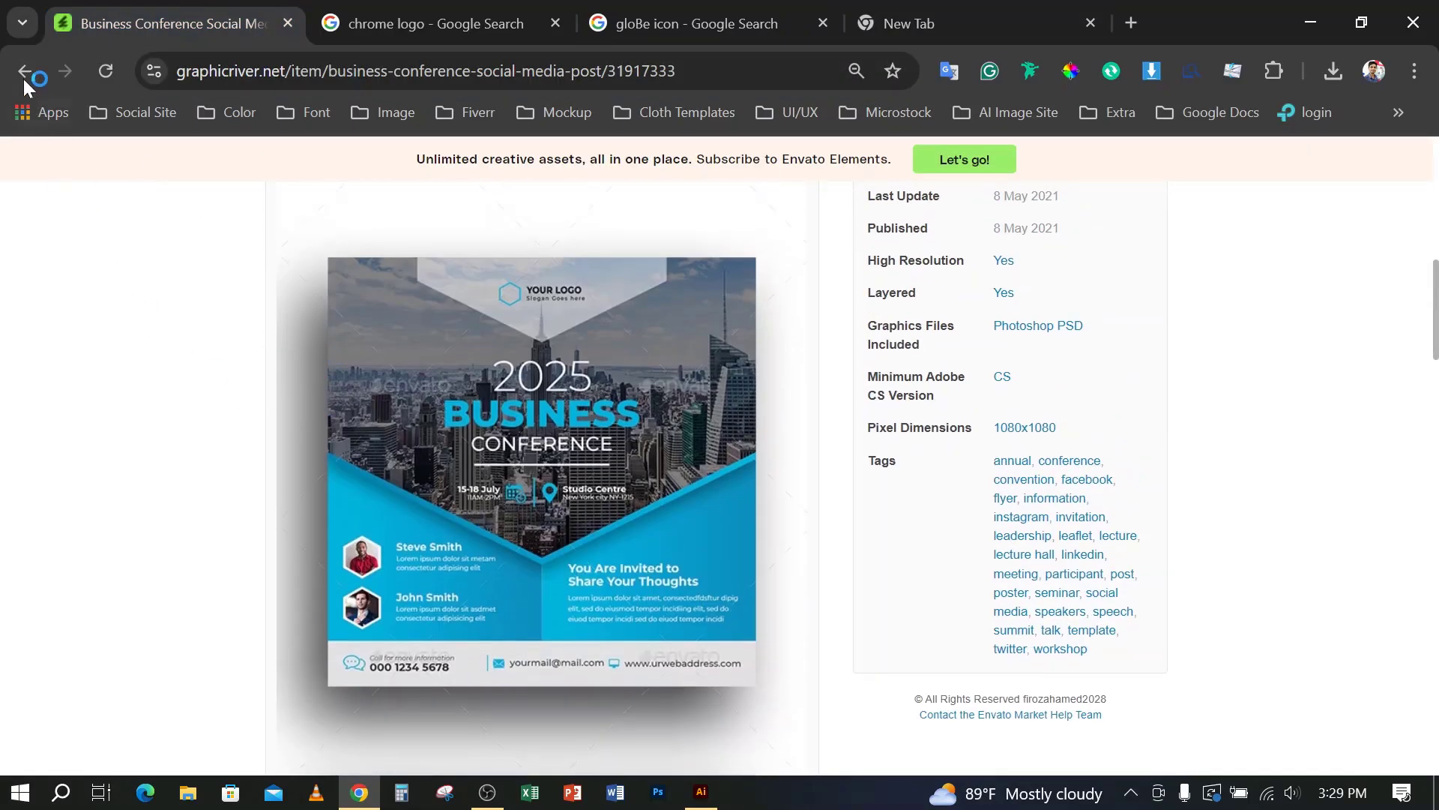
click(18, 73)
scroll(369, 295, up, 10)
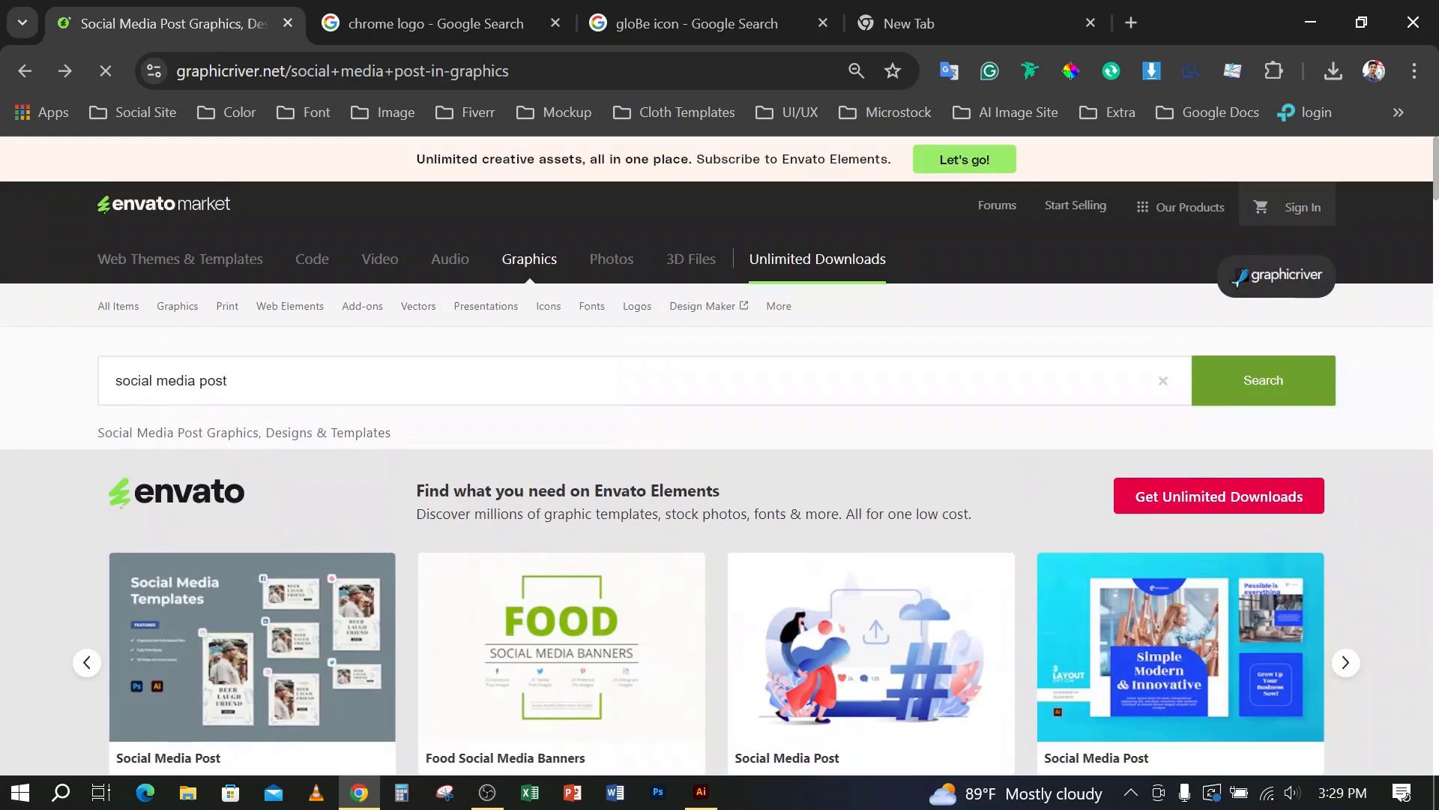
Step: Search GraphicRiver for "ENVELOP DESIGN" in place of the social media post query
drag(228, 380, 82, 389)
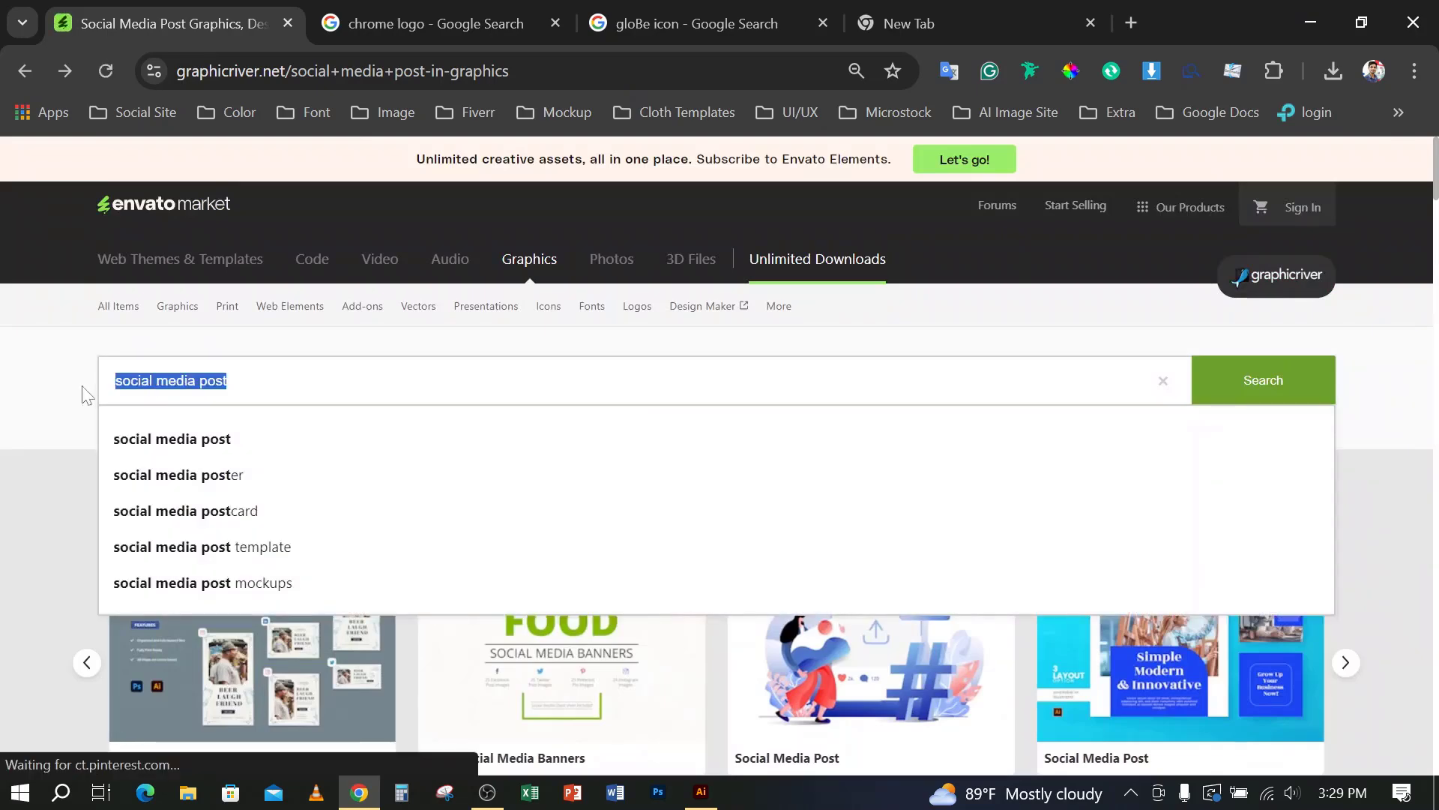
text(ENVEL)
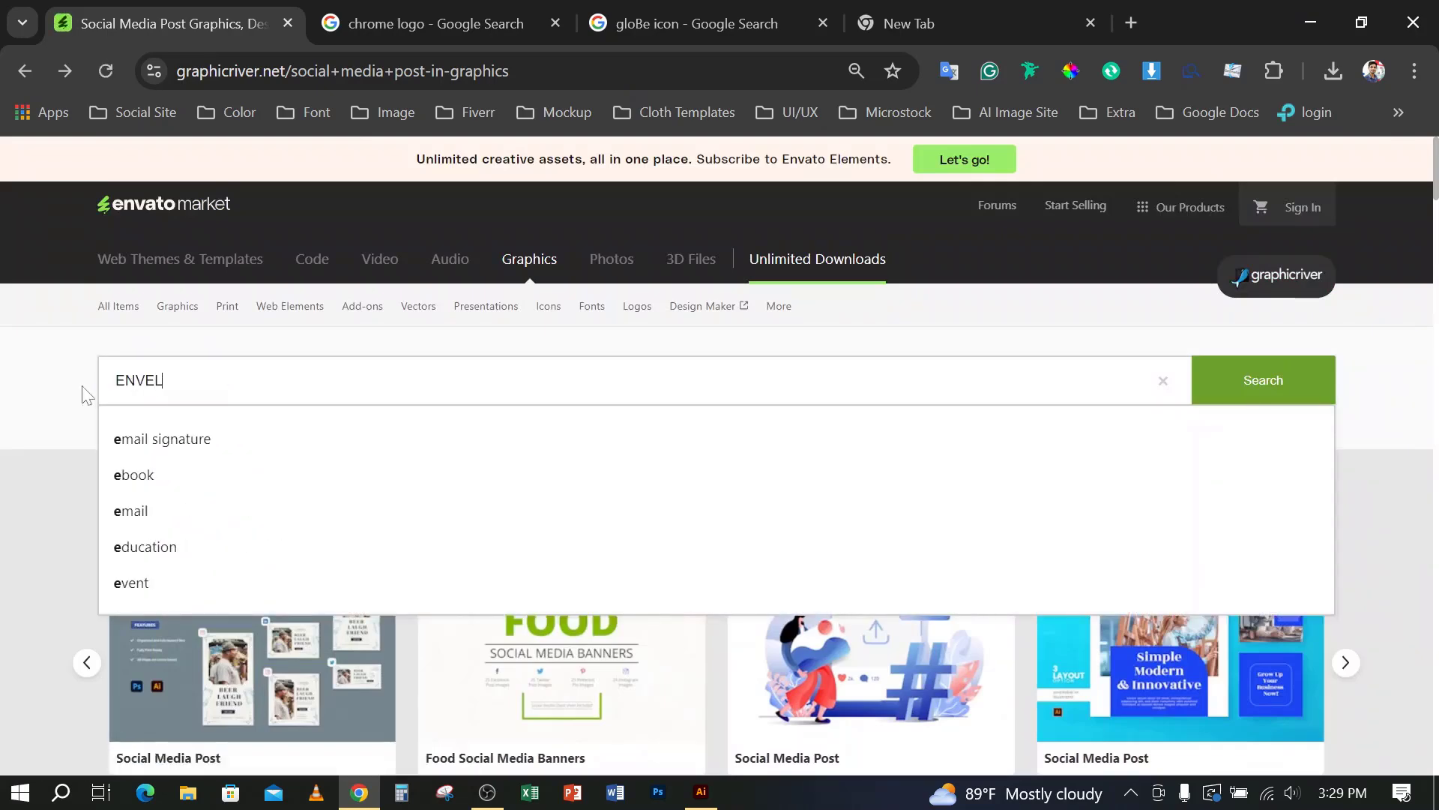
text(OP DES)
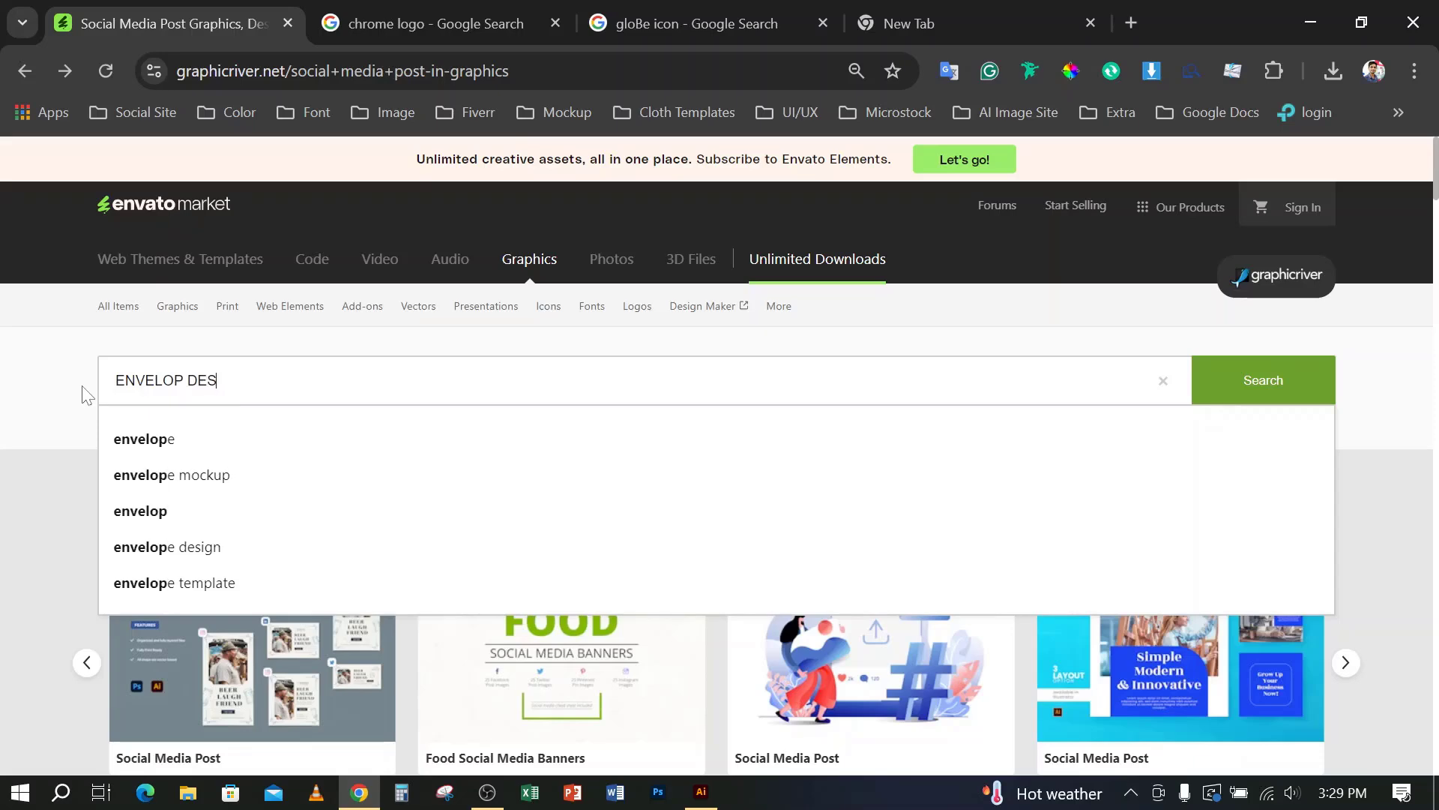
text(IGN)
key(Return)
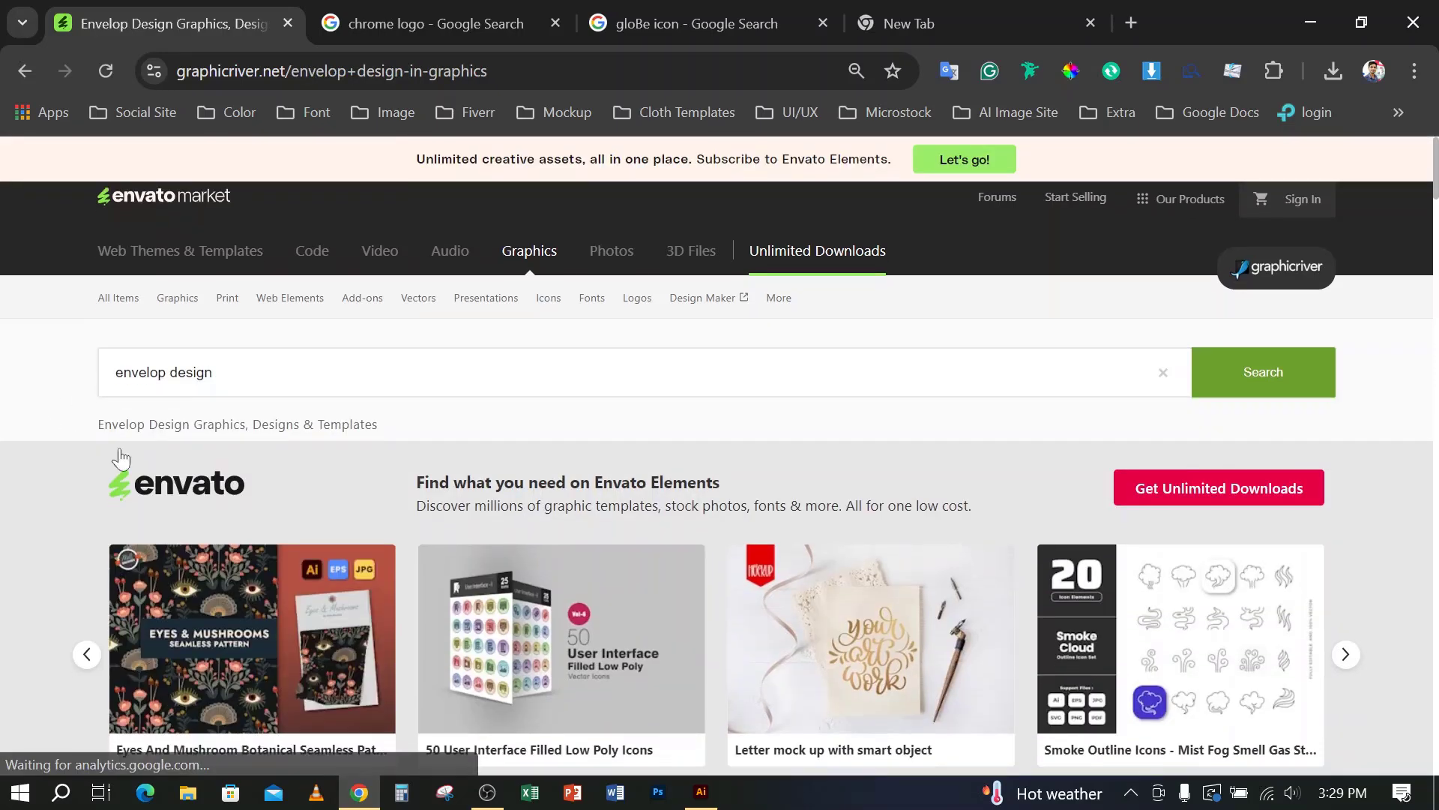
Step: Open the Corporate Envelope Mockups item from the envelope search results and enlarge its first preview image
scroll(274, 473, down, 4)
scroll(274, 472, down, 4)
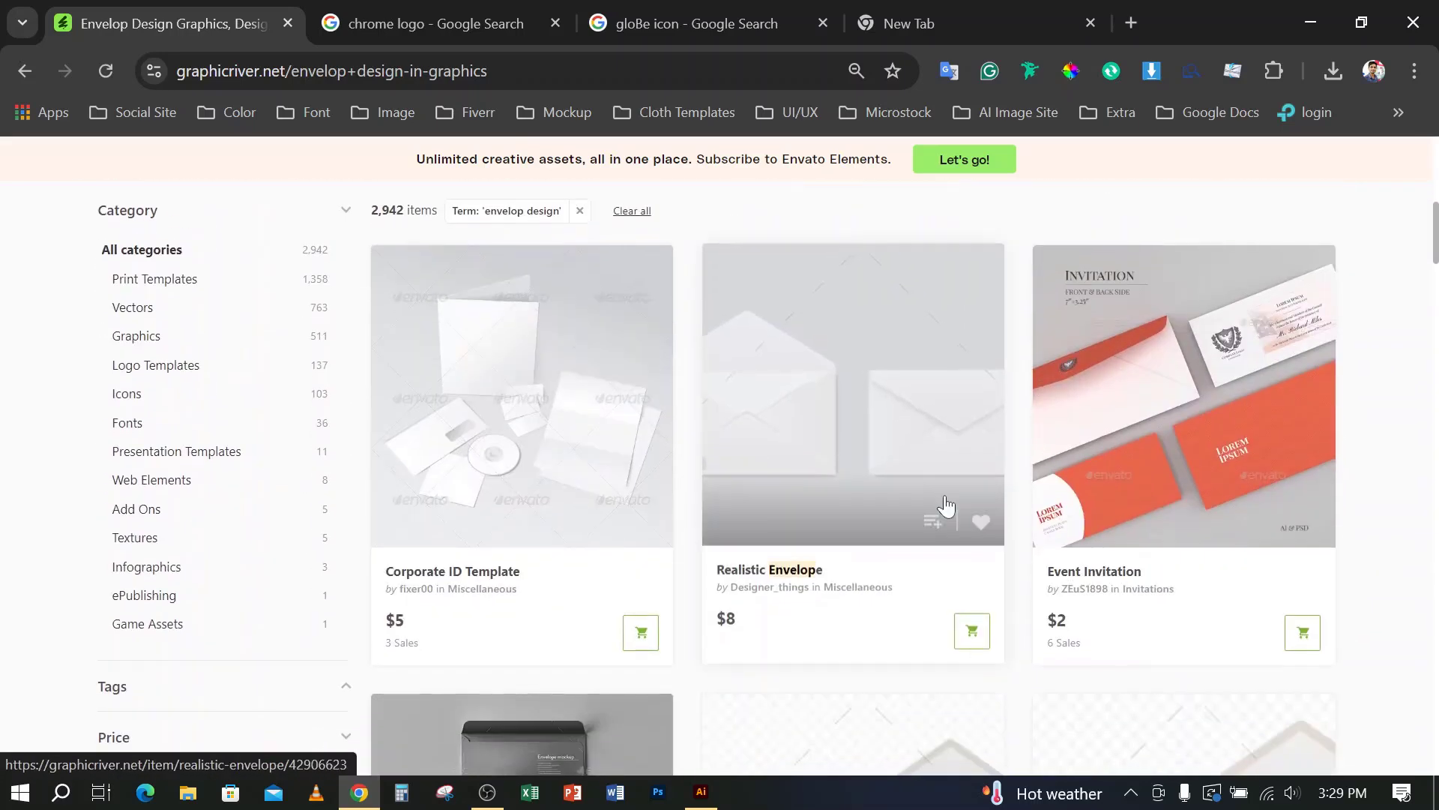
scroll(1050, 484, down, 4)
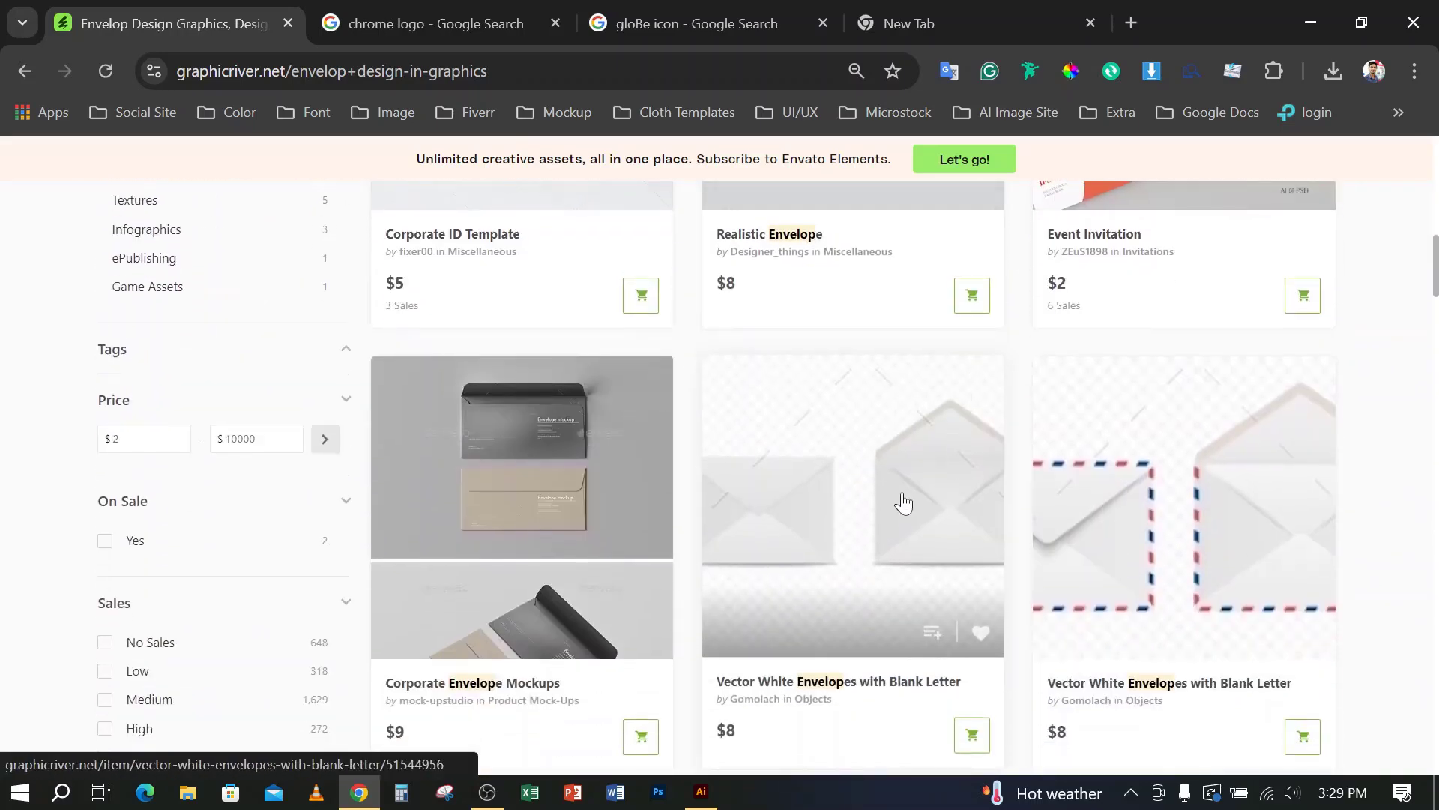
click(554, 442)
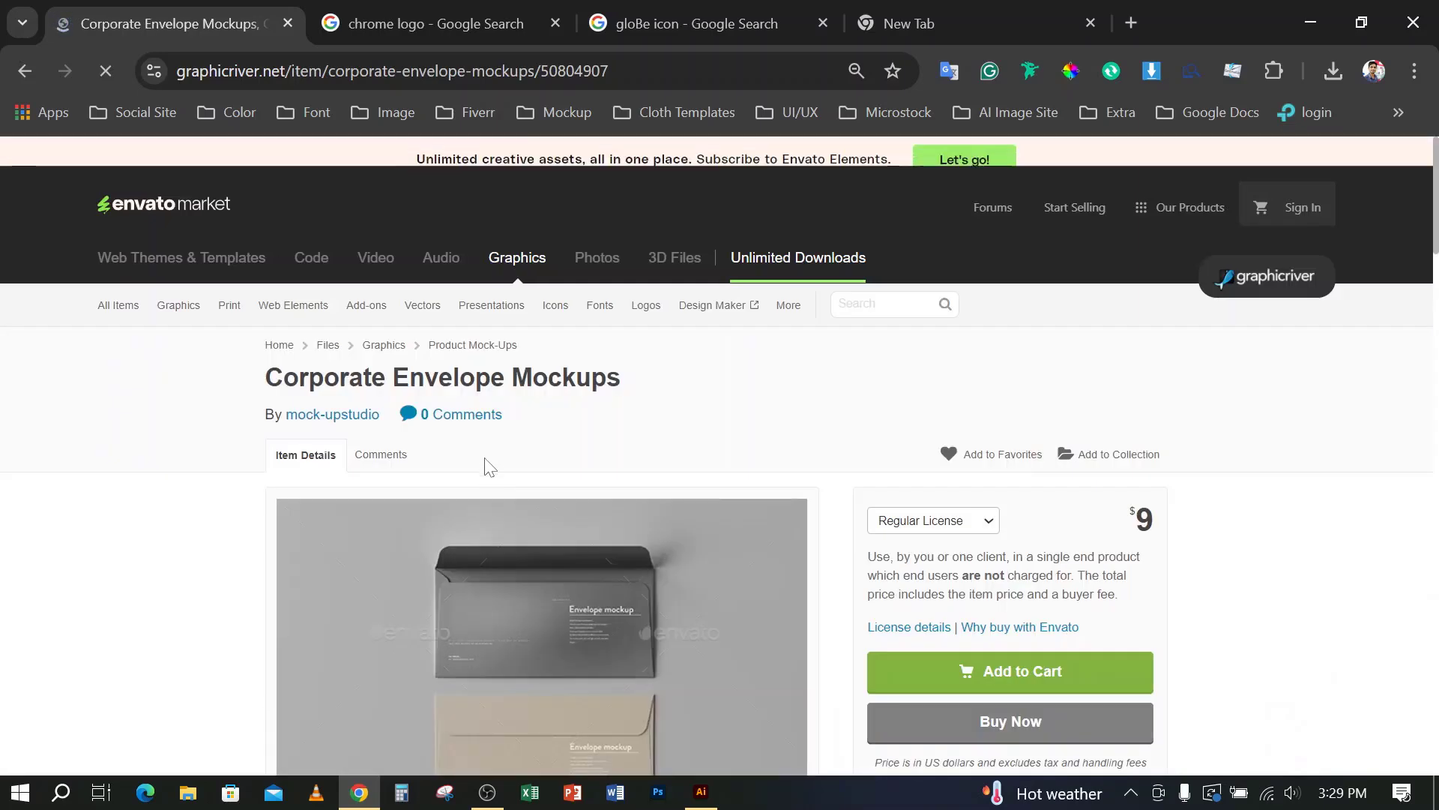
scroll(405, 533, down, 3)
click(545, 426)
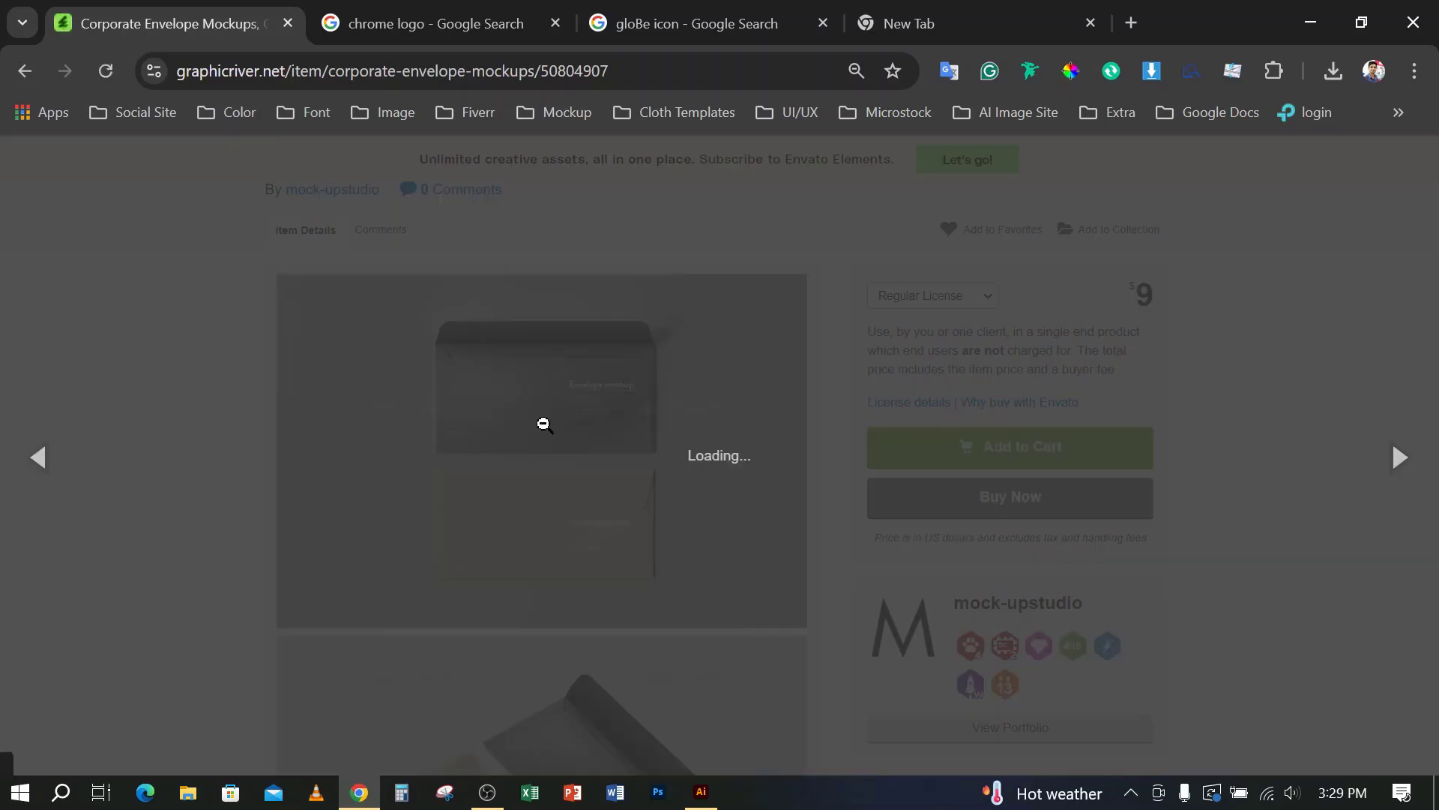
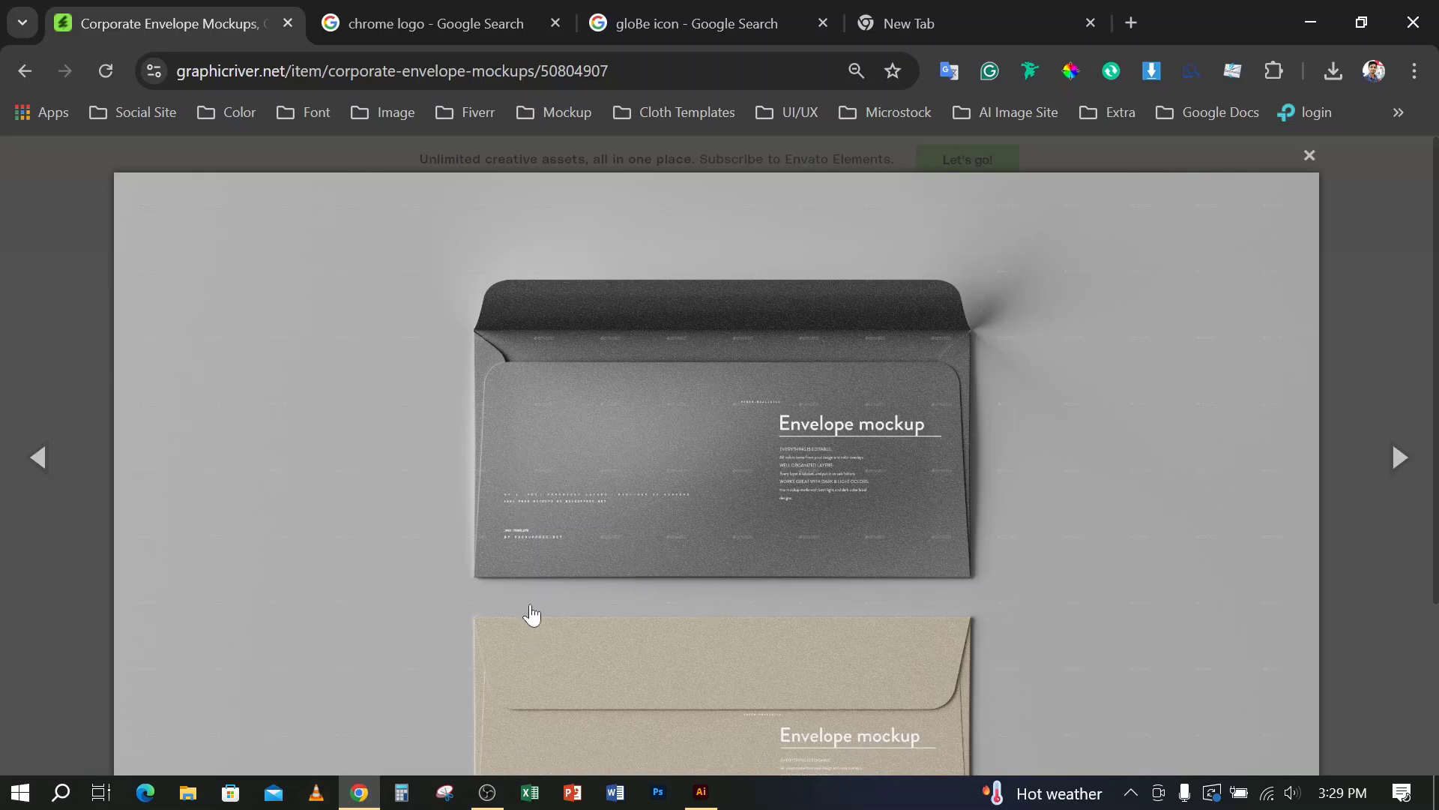
Step: Close the enlarged preview and examine the Corporate Envelope Mockups page for its mockup images, pixel dimensions and description
click(1310, 155)
scroll(951, 567, down, 3)
scroll(950, 568, down, 3)
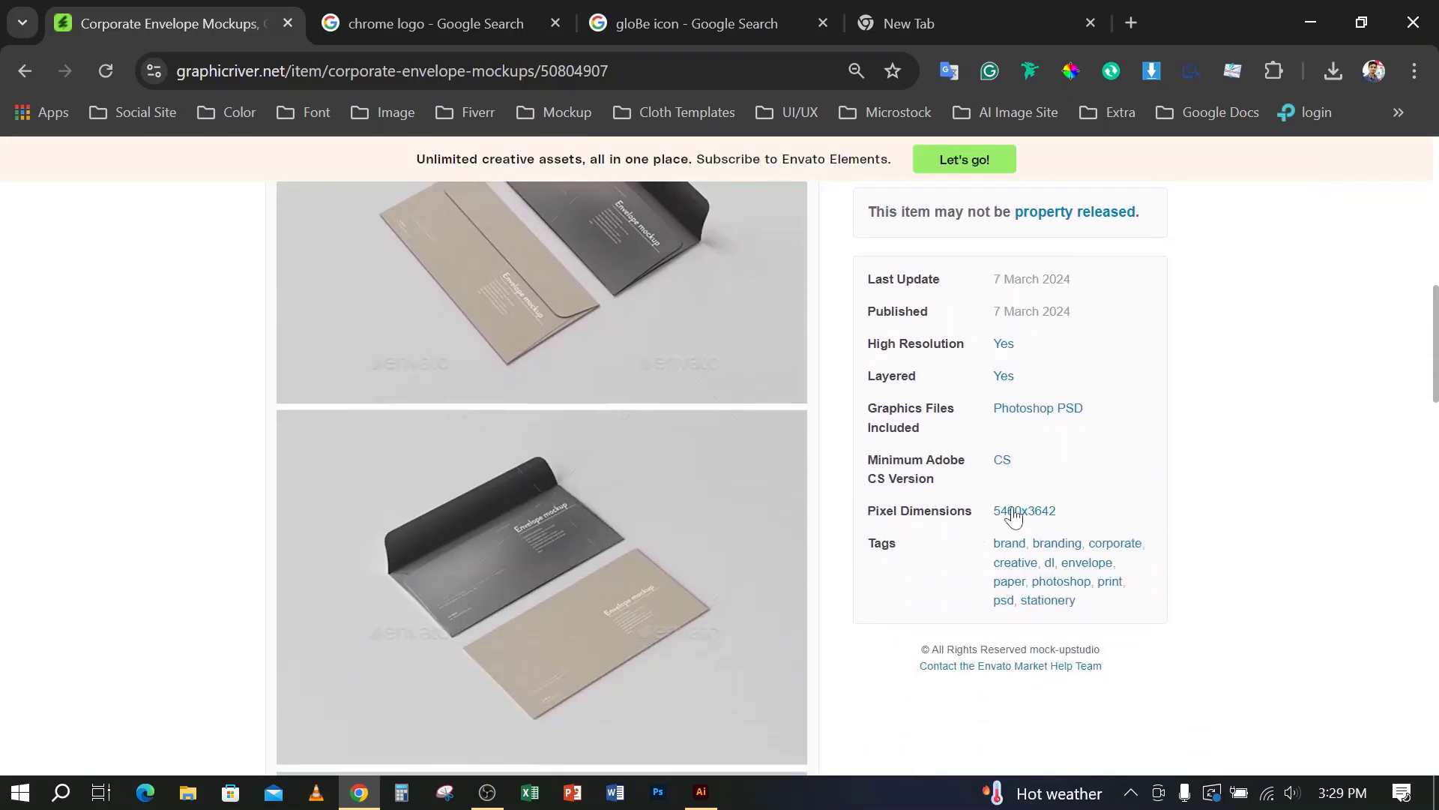
scroll(1002, 525, down, 20)
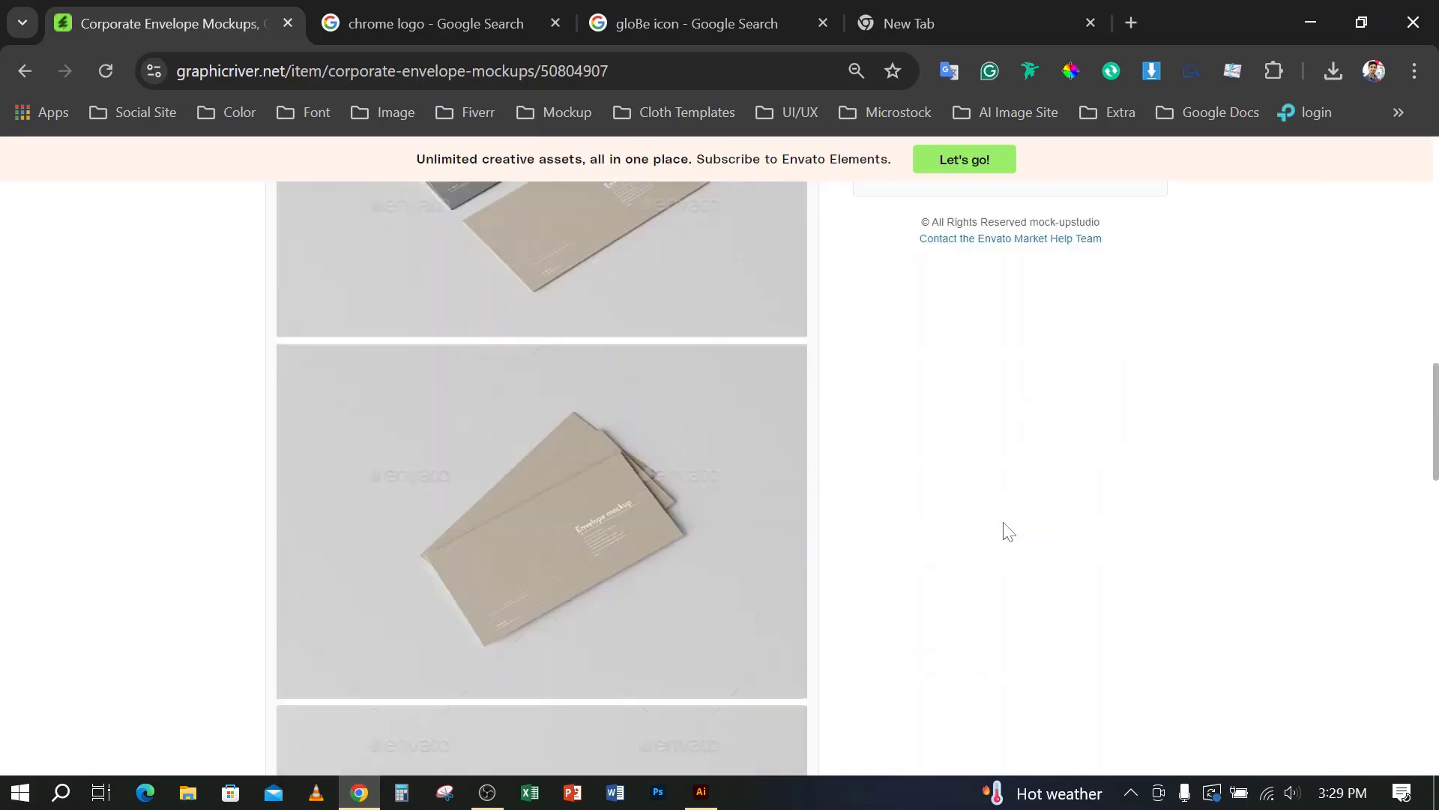
scroll(1004, 523, up, 8)
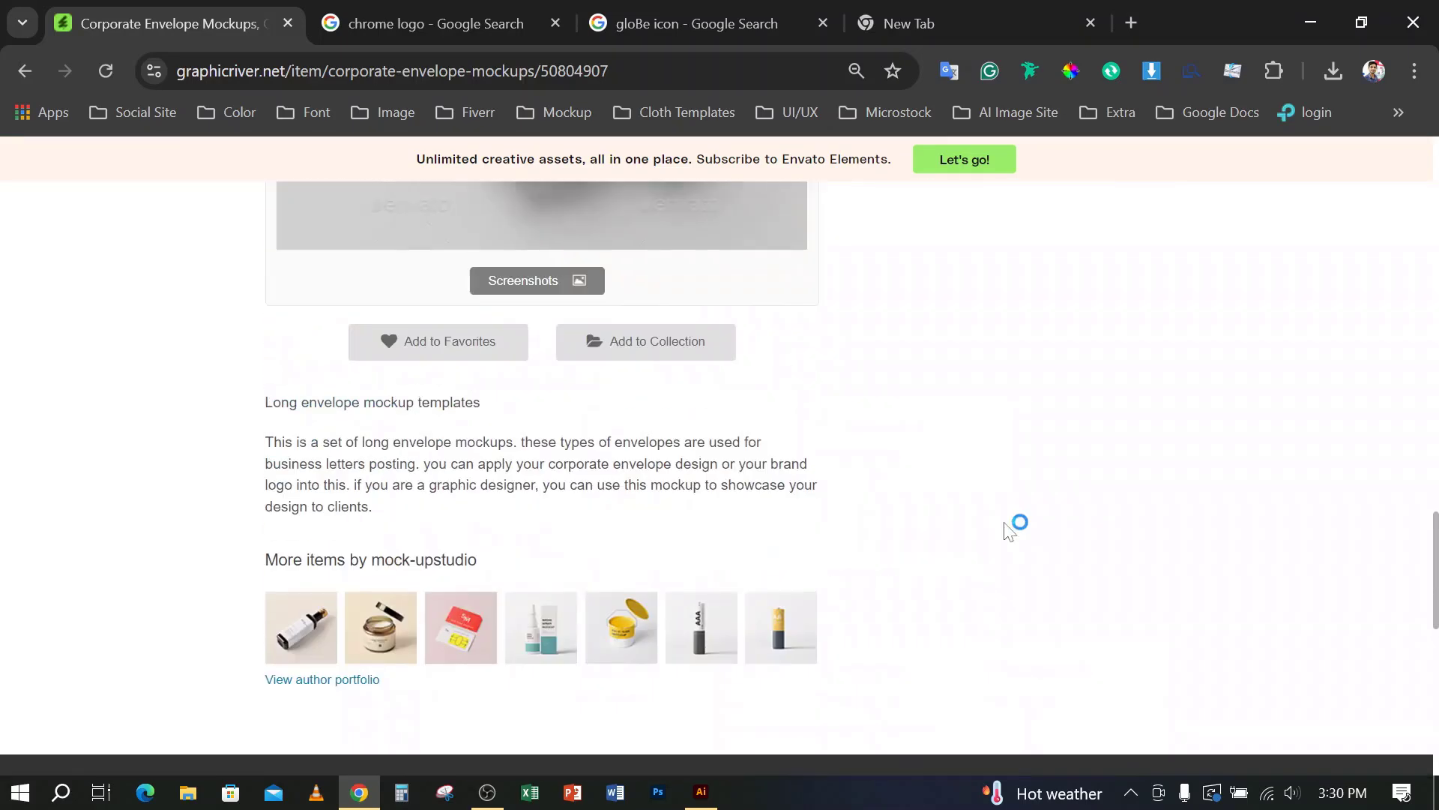
scroll(1009, 529, up, 10)
scroll(1005, 532, down, 2)
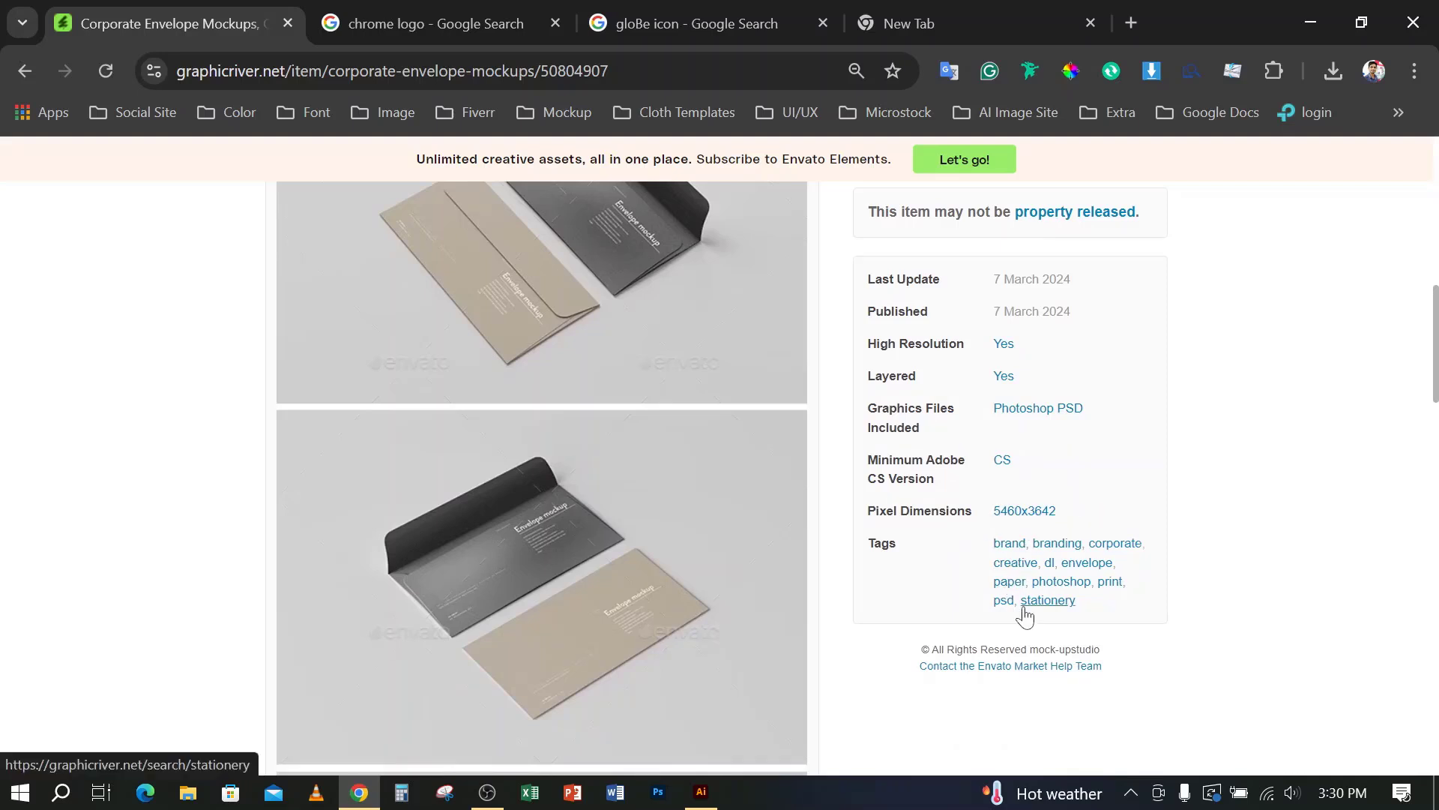
scroll(929, 506, down, 15)
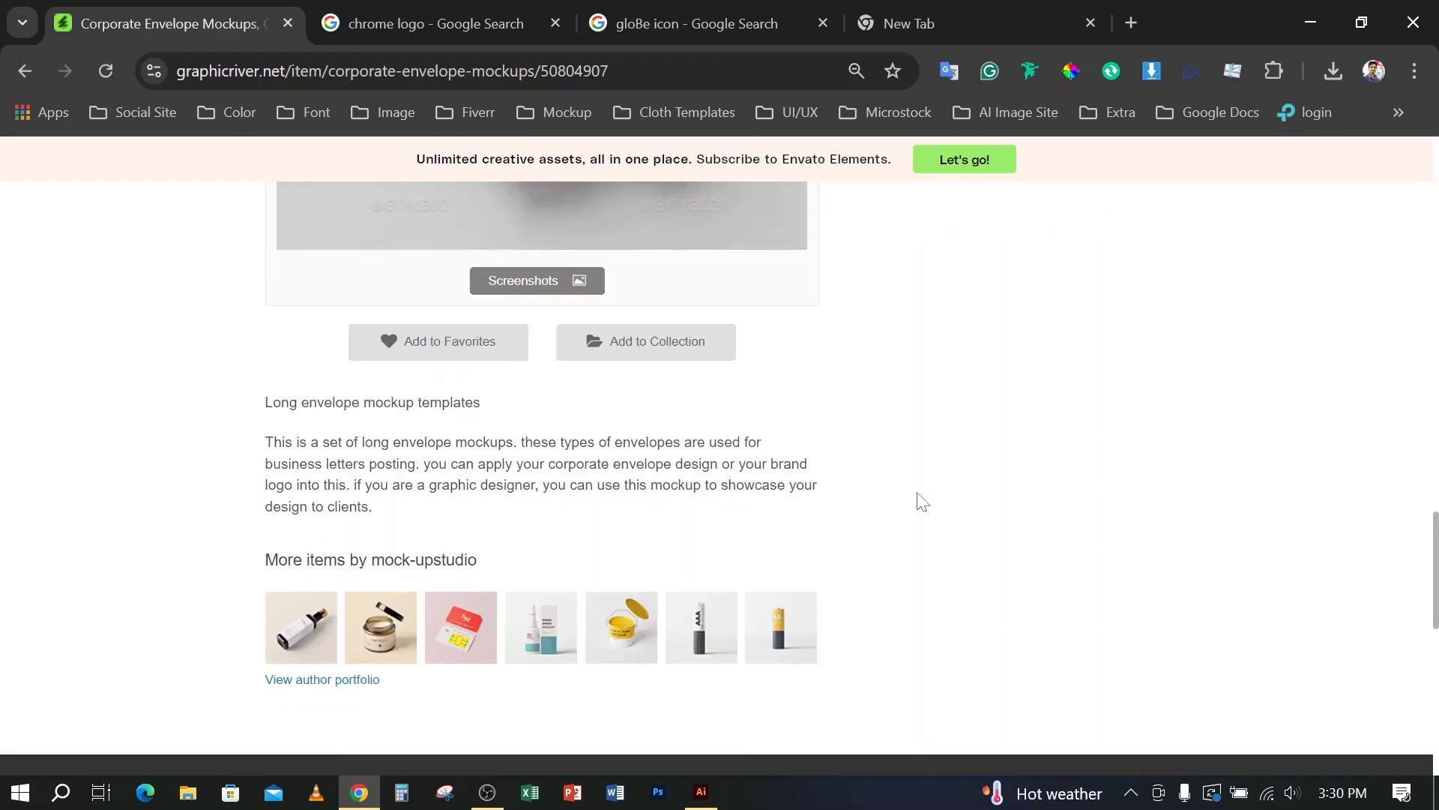
Step: Return to the envelope search results, open the Corporate Identity item in a new tab and review its envelope designs
click(20, 75)
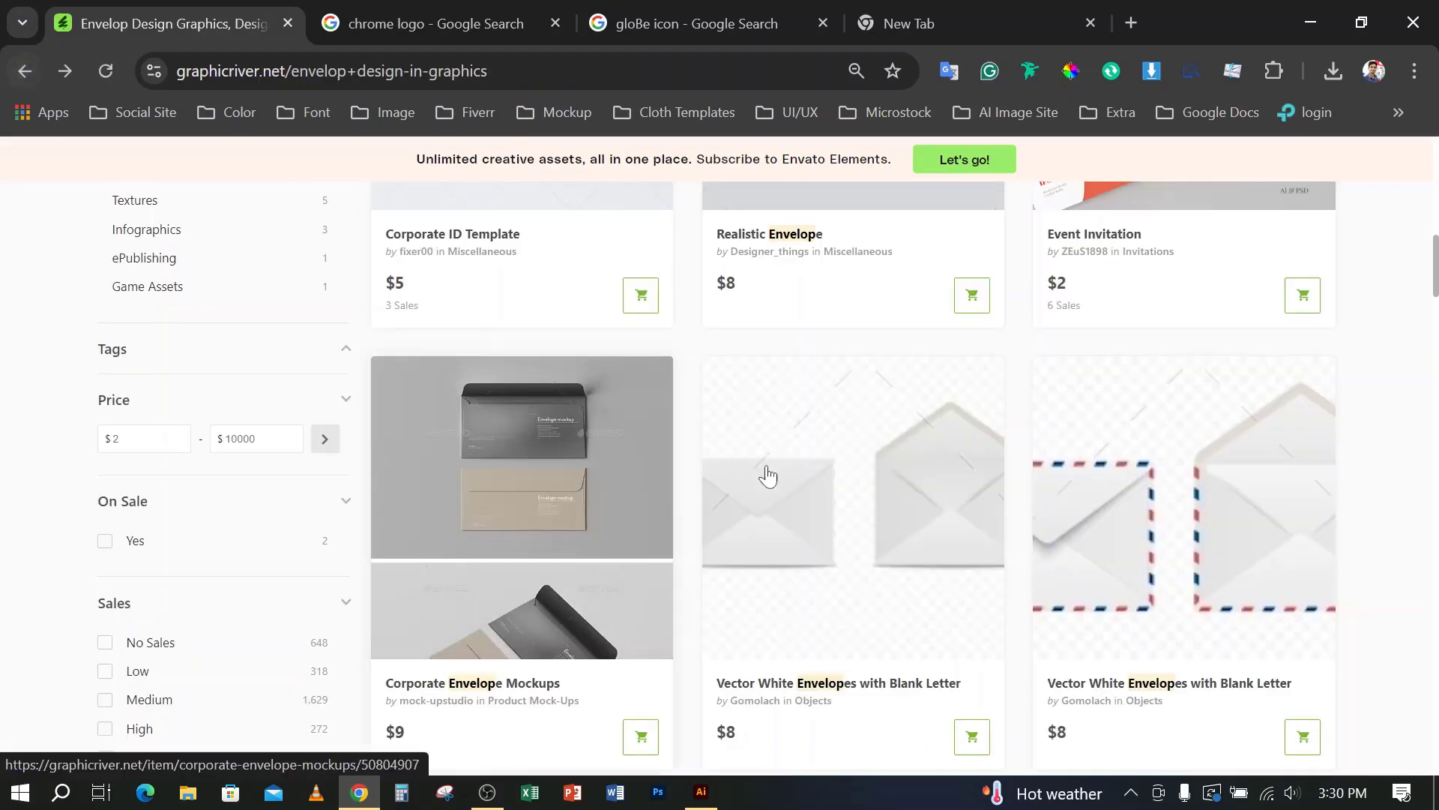
scroll(765, 475, down, 5)
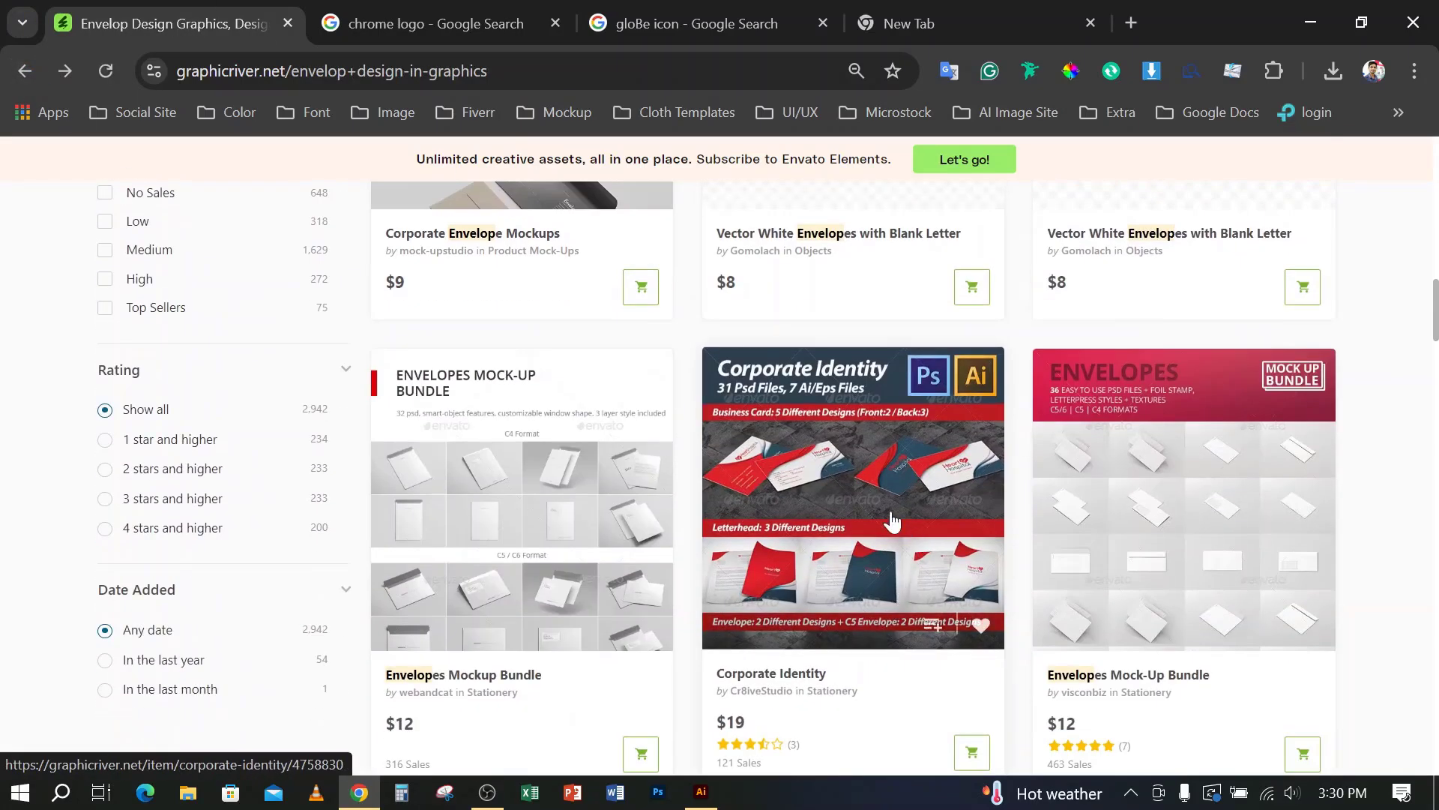
scroll(899, 509, down, 2)
middle_click(890, 401)
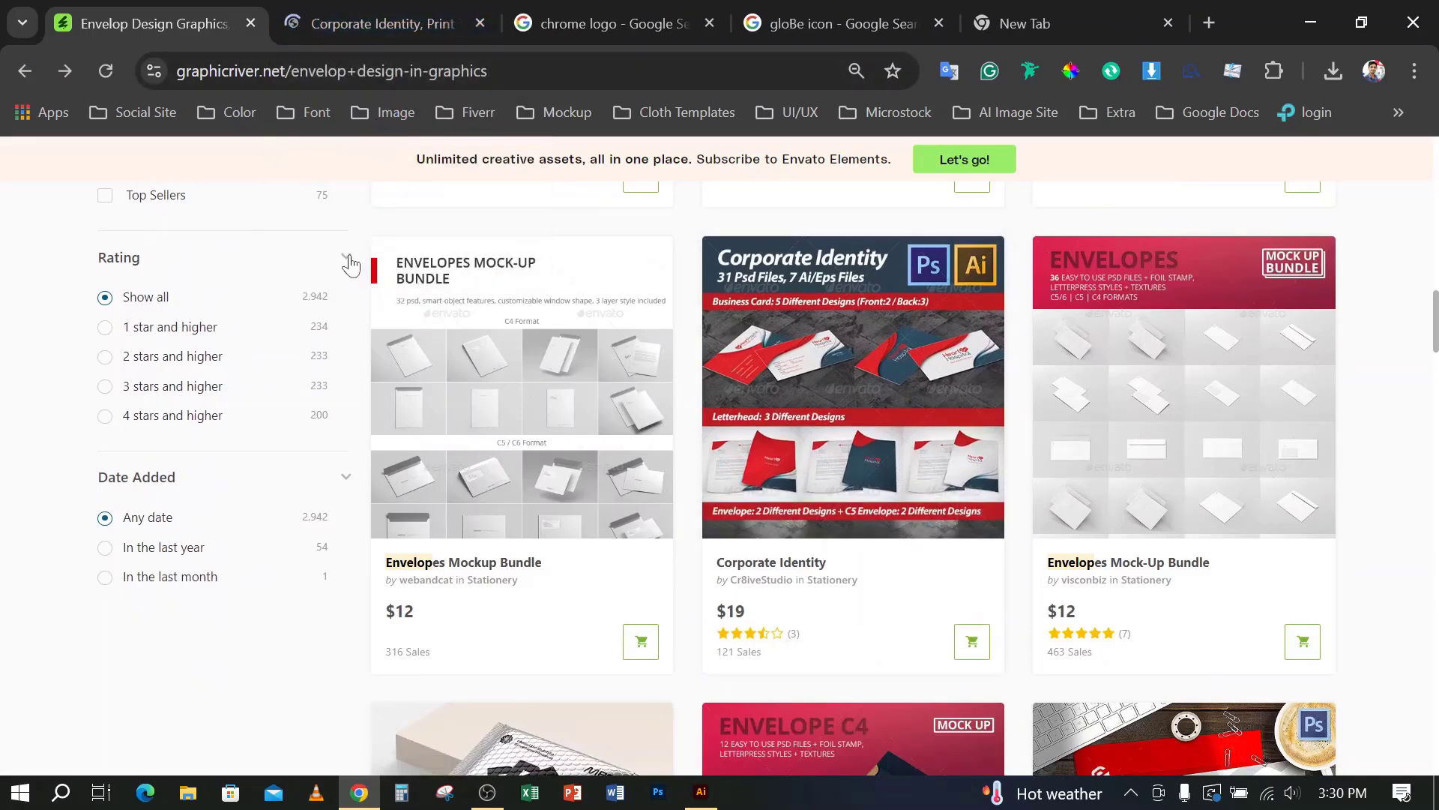
click(377, 29)
scroll(605, 454, down, 5)
scroll(501, 456, down, 12)
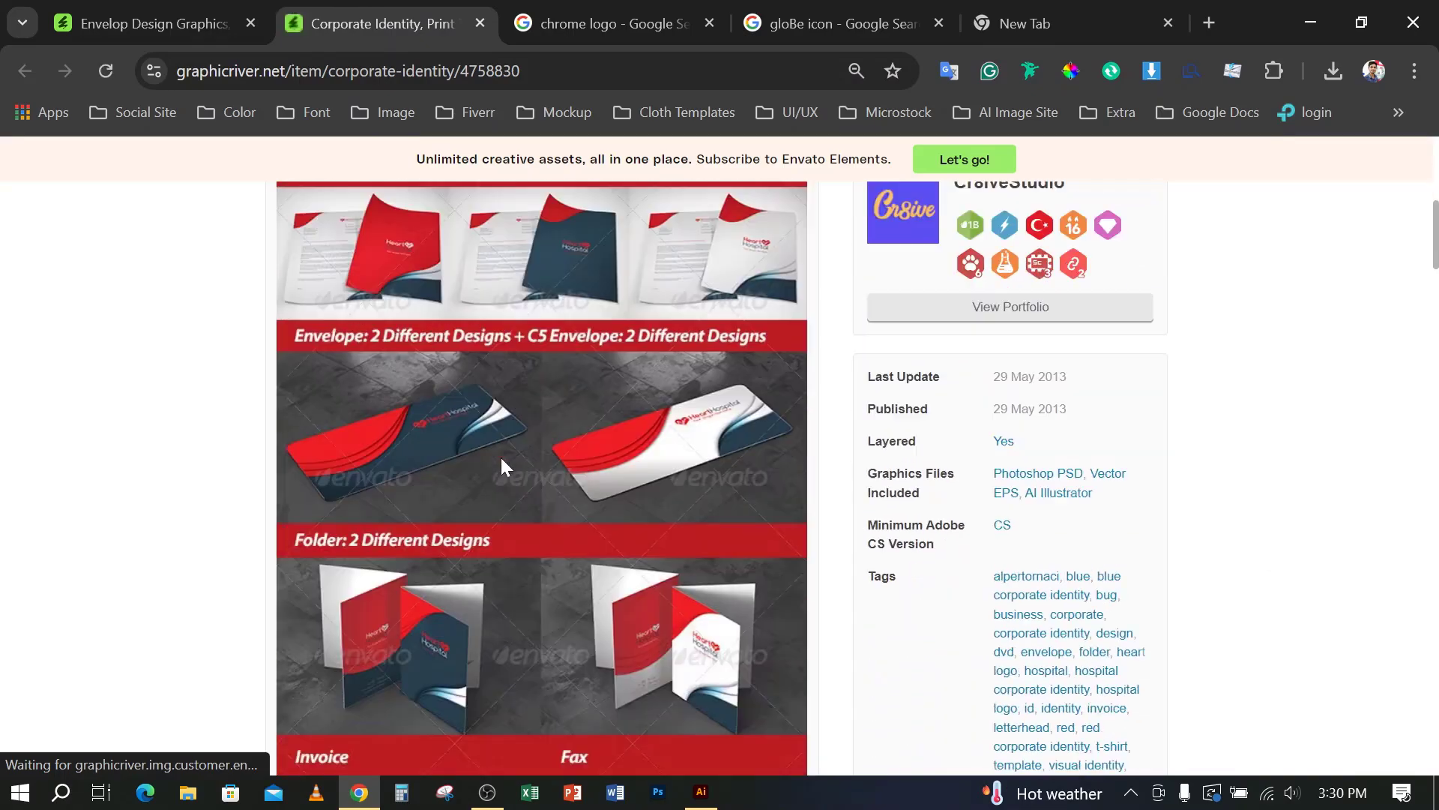
scroll(497, 451, down, 20)
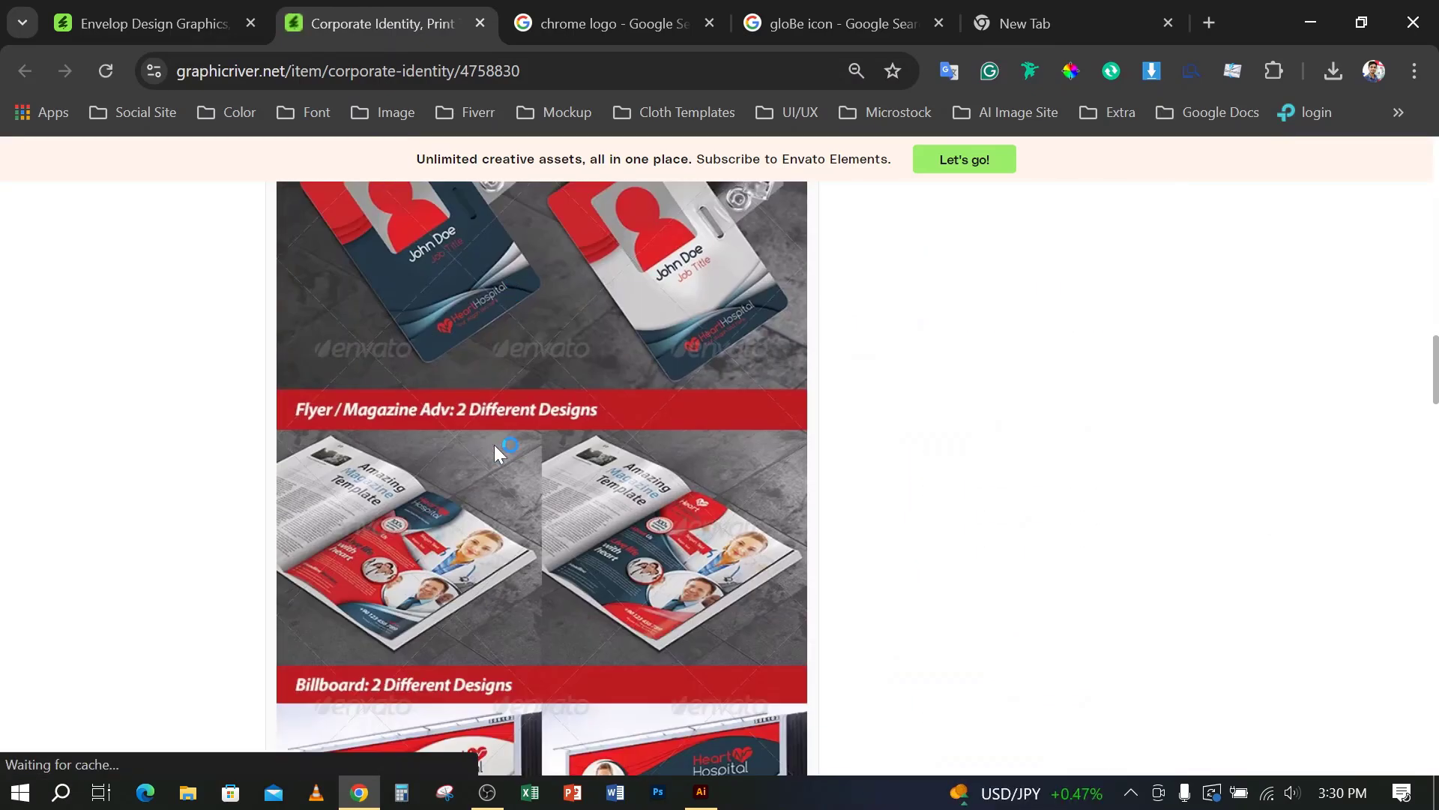
Step: Go back to the envelope search results and open the Envelope C5 Mock-Up item in a new tab
click(154, 18)
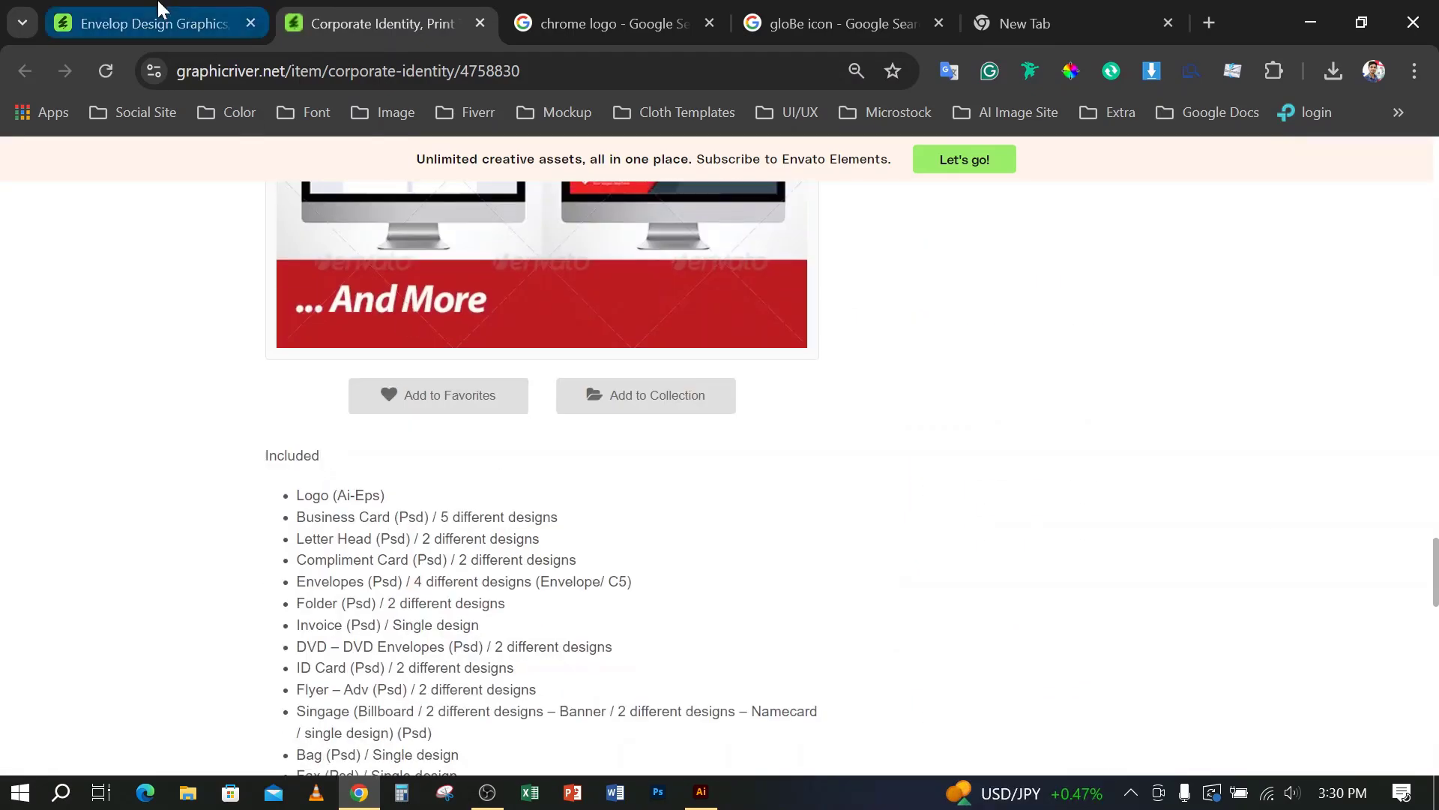
scroll(1060, 388, down, 5)
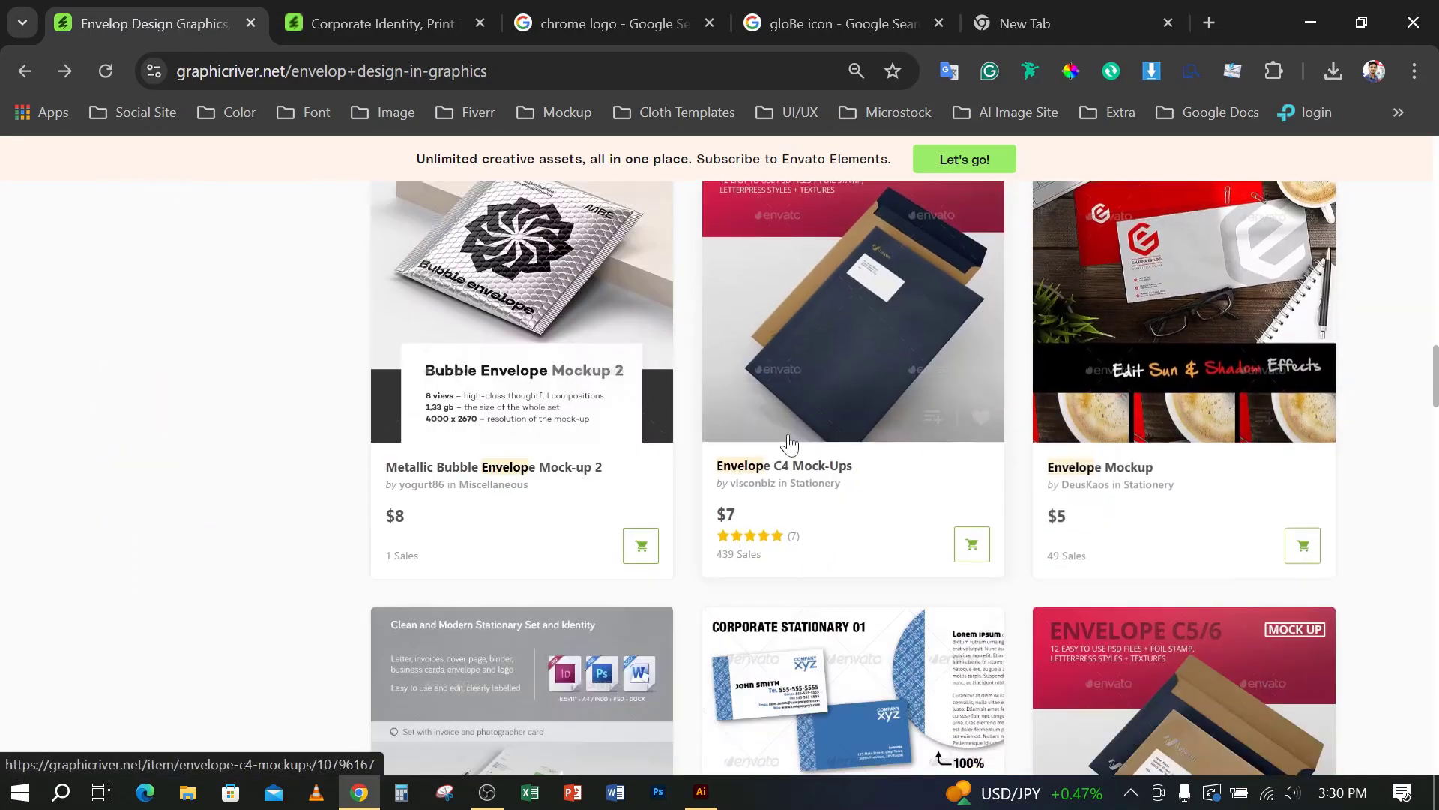
scroll(1198, 567, down, 3)
middle_click(1198, 567)
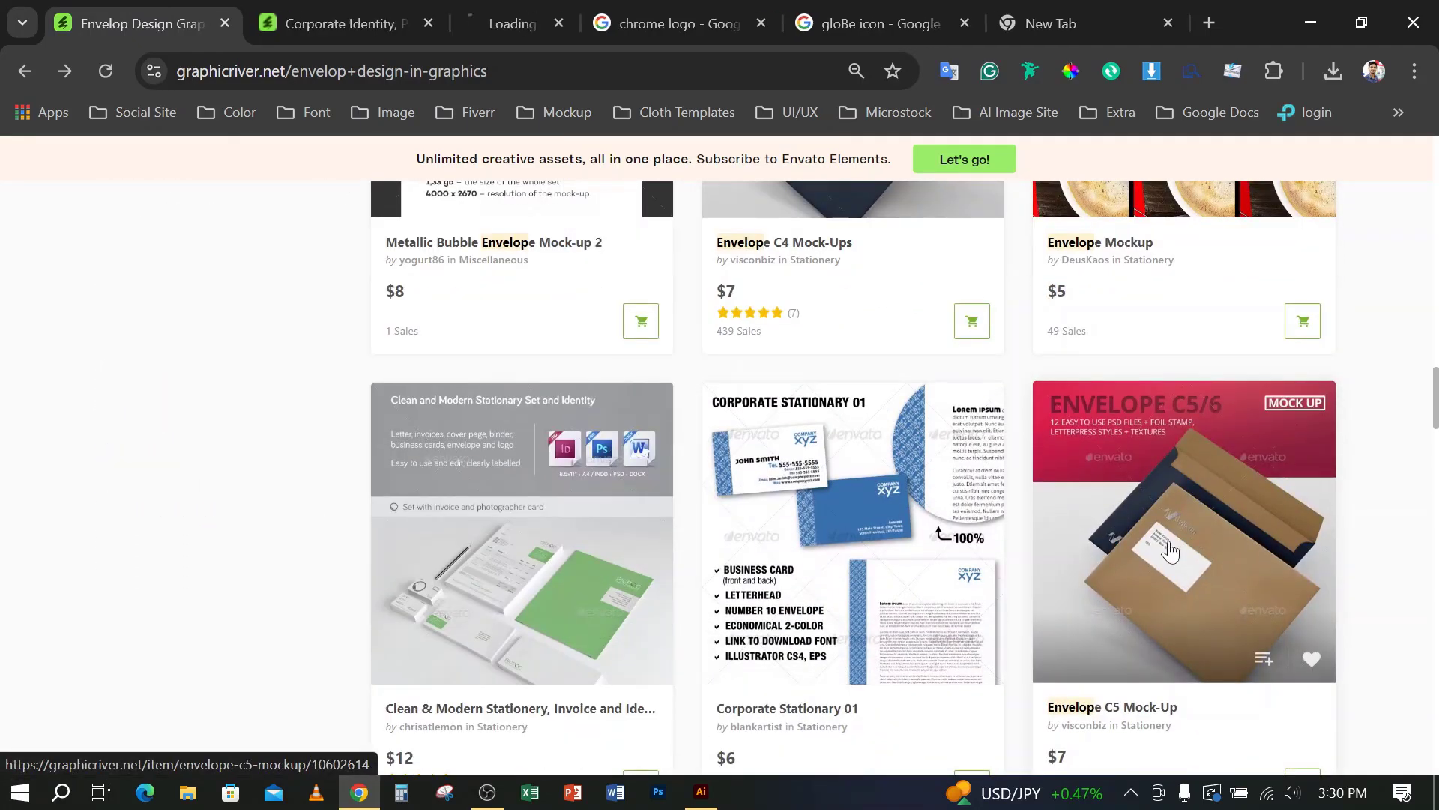
click(491, 27)
Step: Examine the Envelope C5 Mock-Up page for its designs and envelope format, and highlight its print dimensions
scroll(803, 520, down, 14)
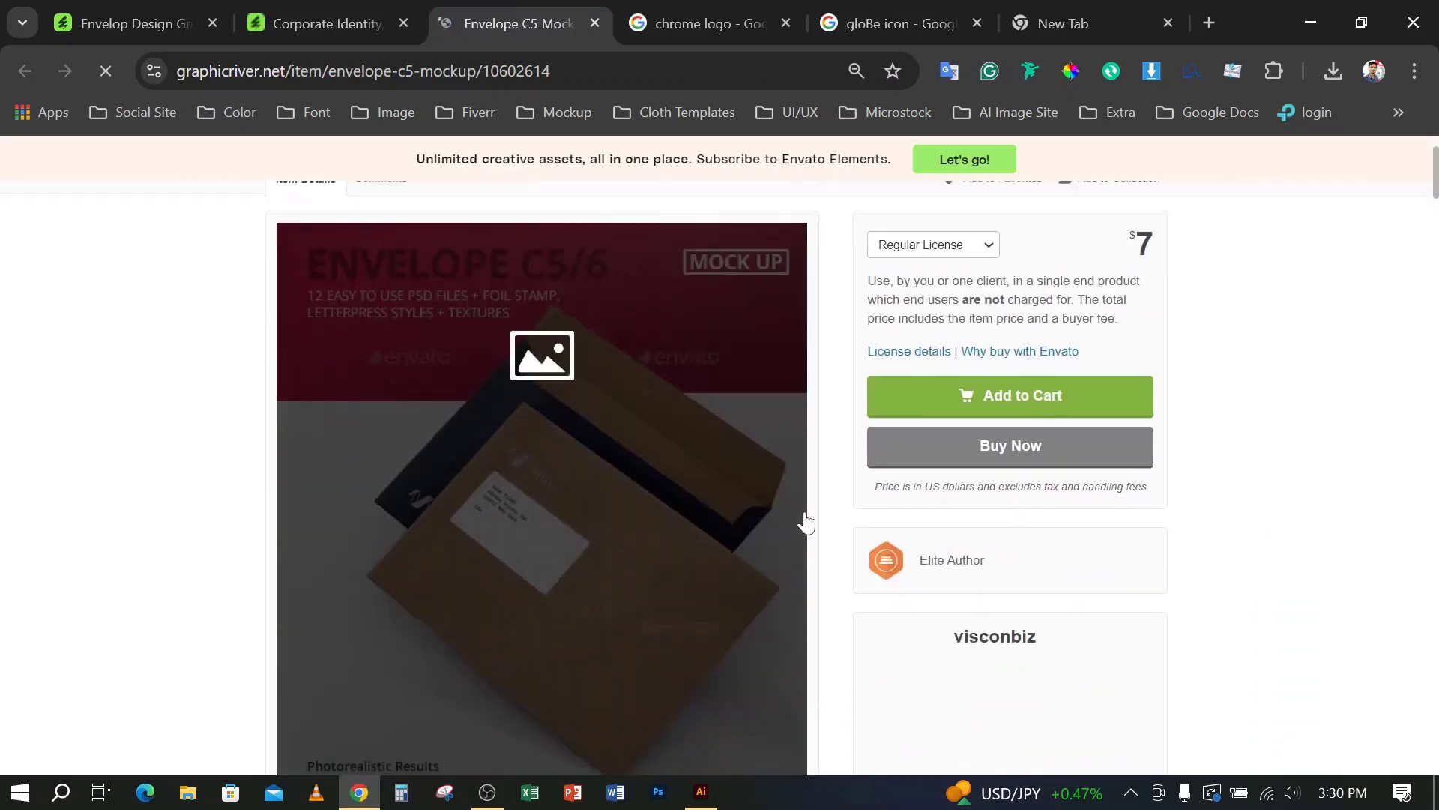
scroll(806, 520, down, 15)
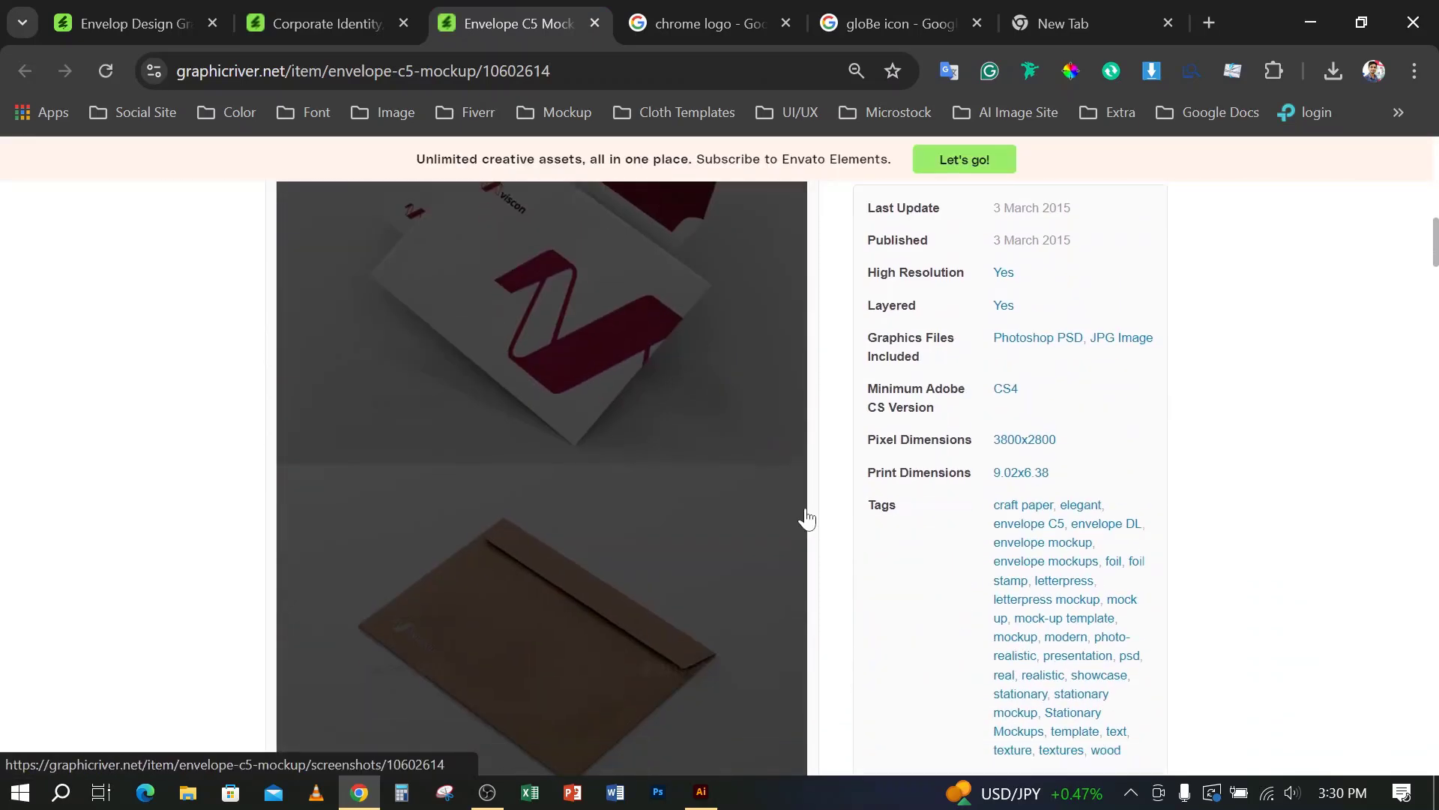
scroll(797, 509, down, 15)
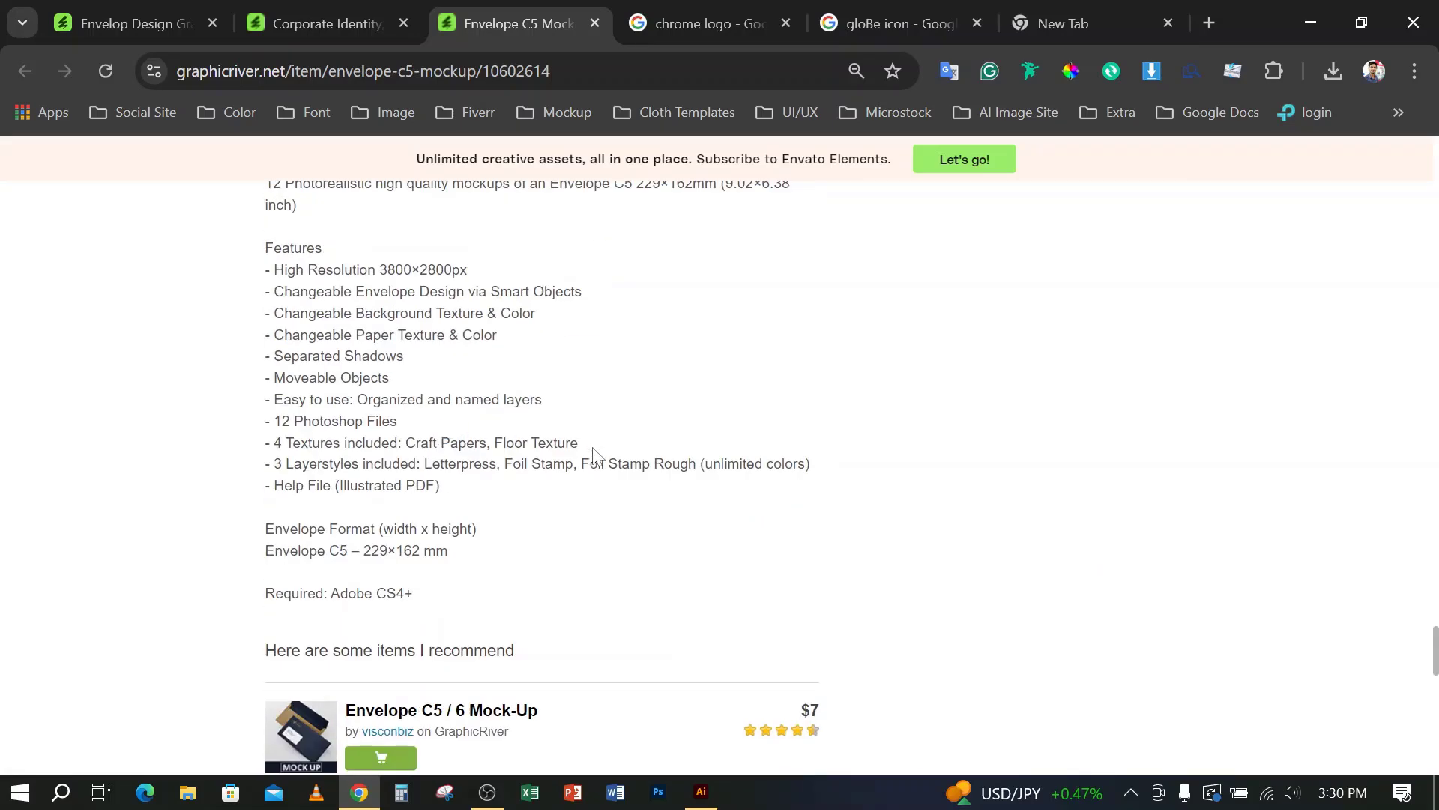
scroll(1234, 488, up, 15)
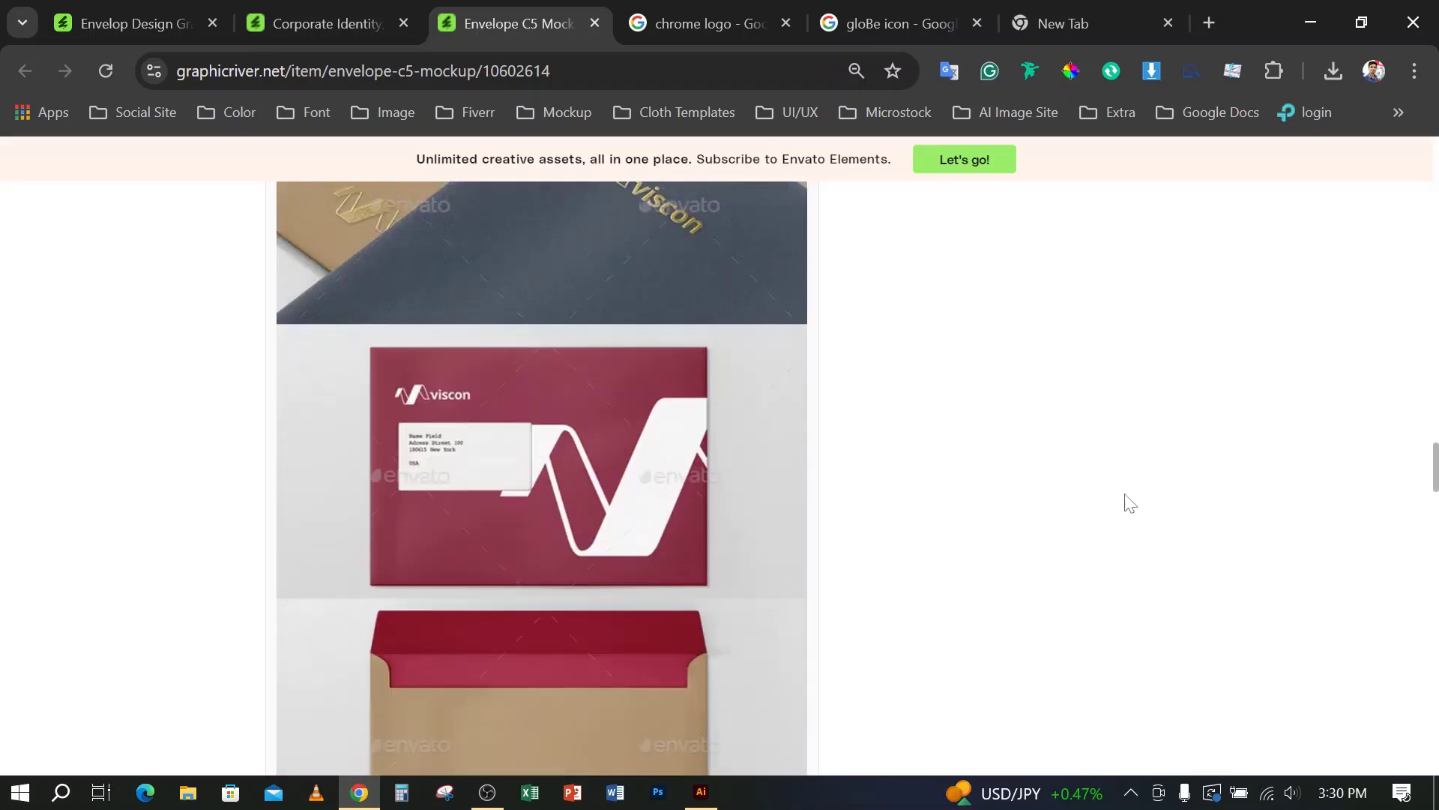
scroll(1129, 503, up, 10)
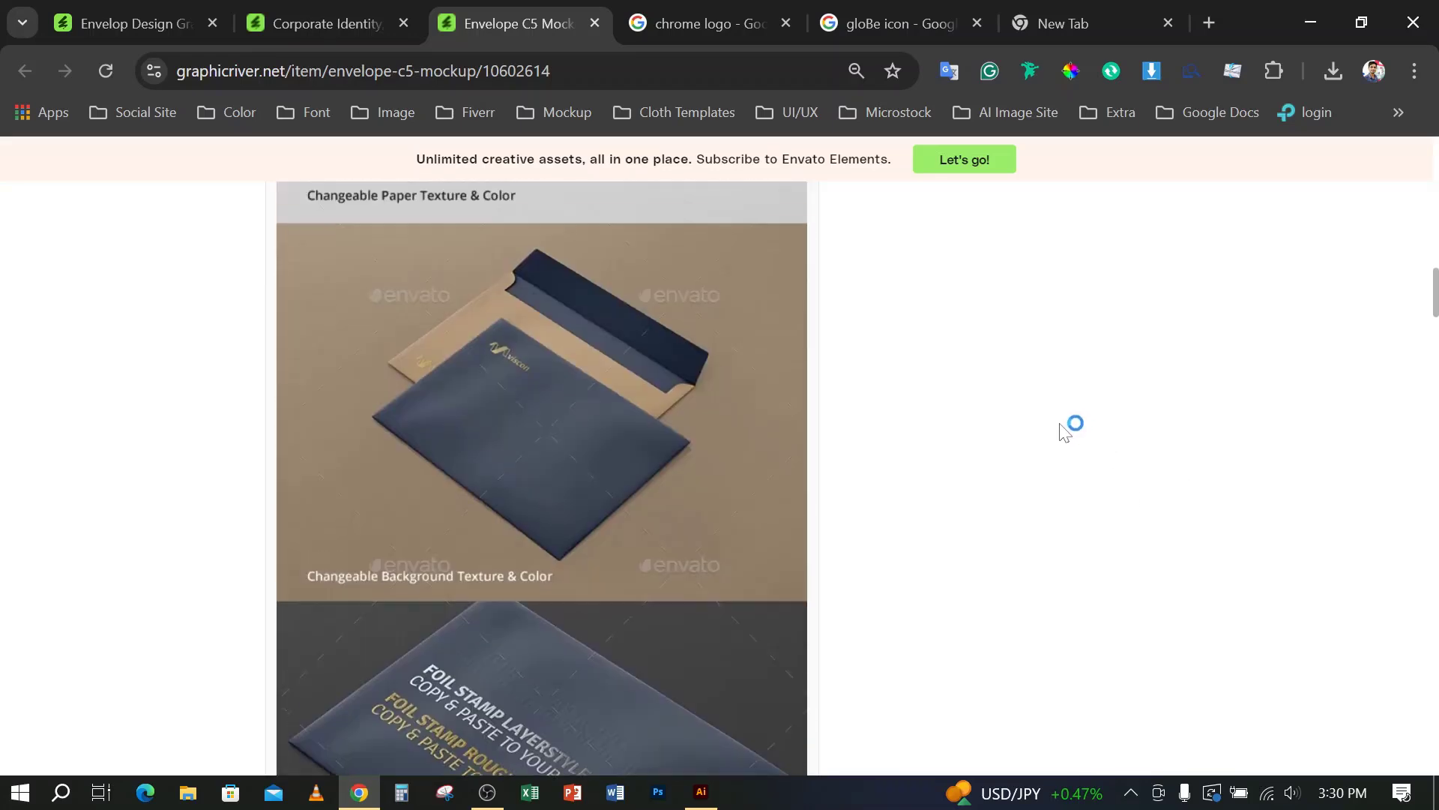
scroll(1066, 432, up, 10)
scroll(1057, 458, down, 3)
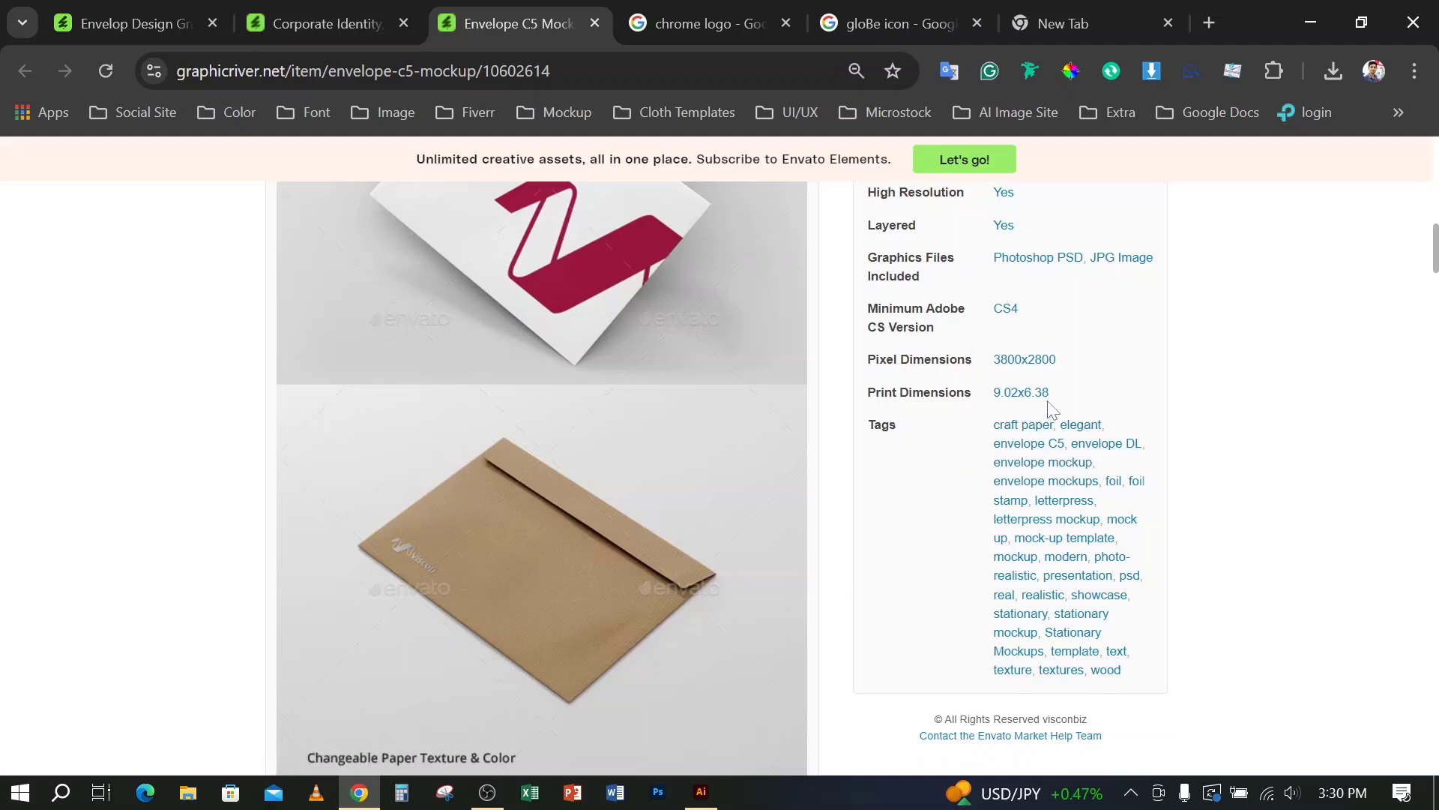
drag(1072, 397, 995, 392)
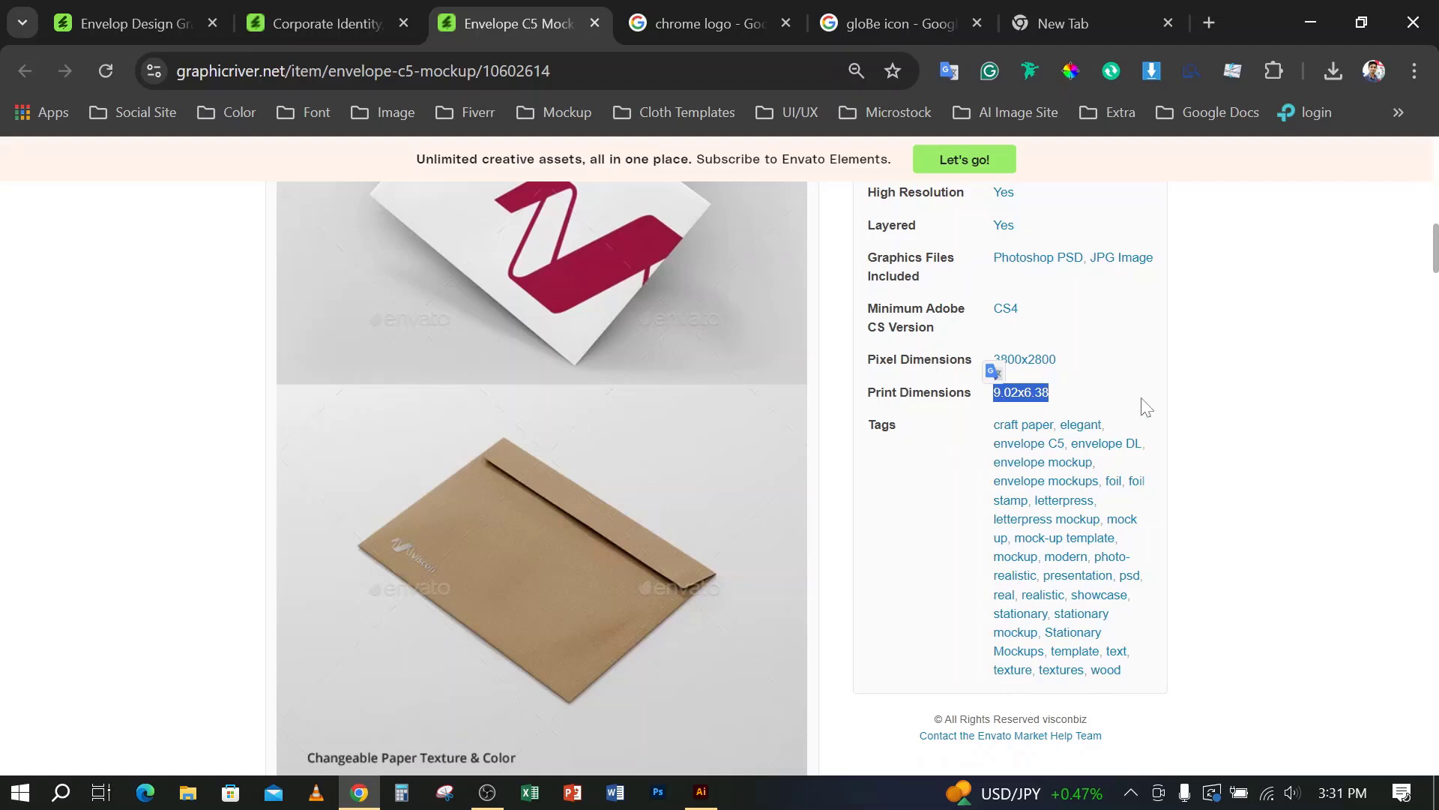
click(1048, 411)
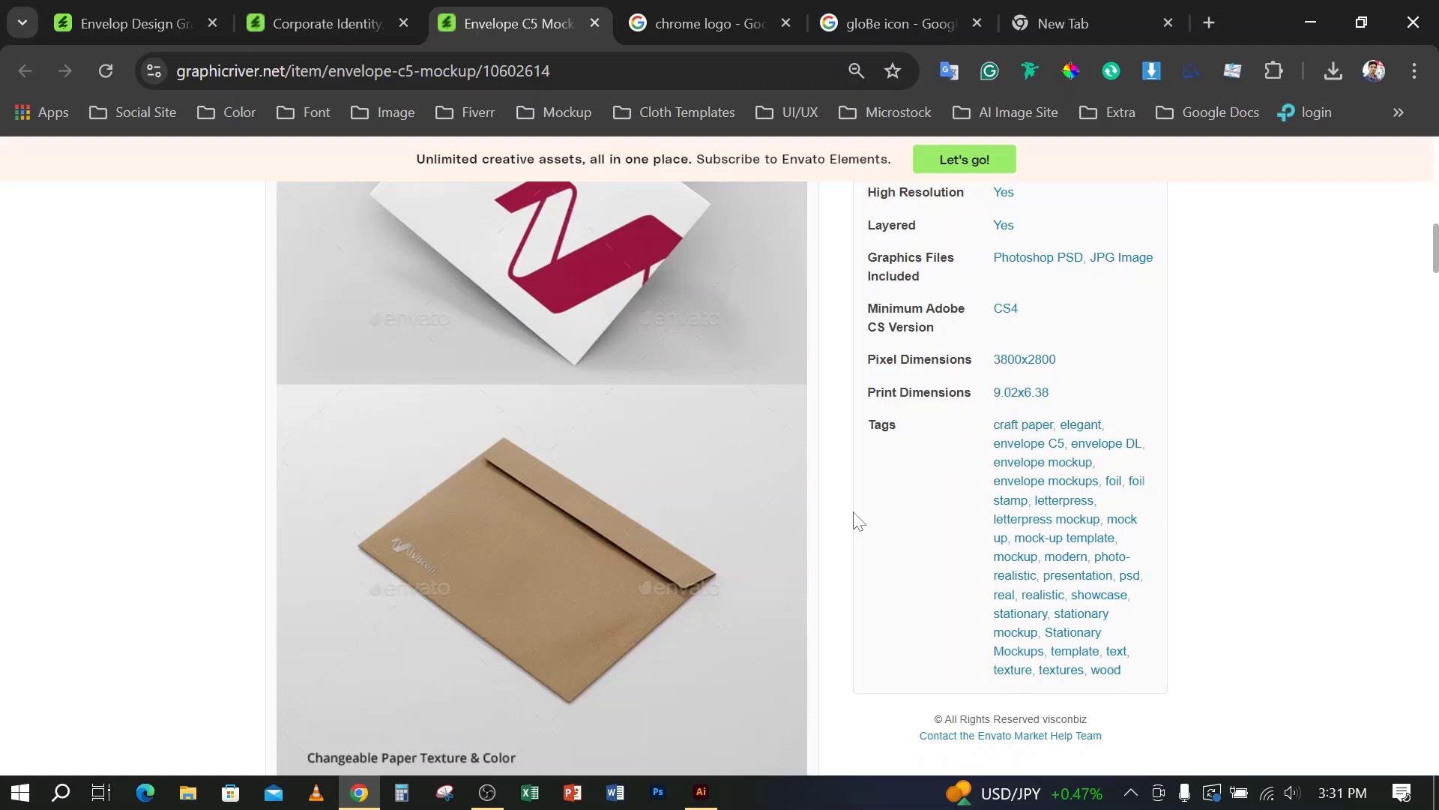
Step: Switch to Illustrator and paste the copied Chrome logo above the blank artboard, leaving it deselected
click(700, 792)
scroll(564, 442, up, 1)
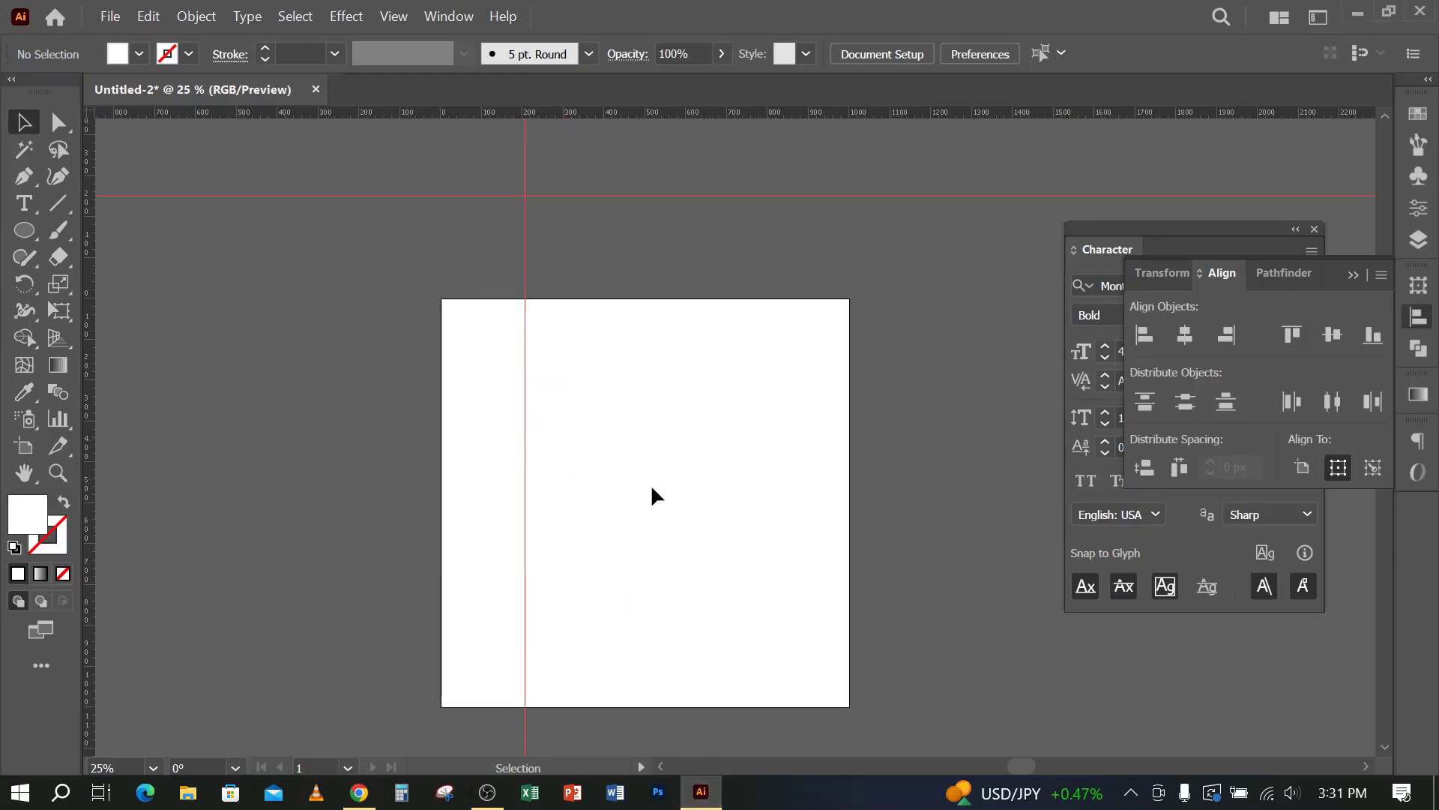
drag(651, 486, 619, 429)
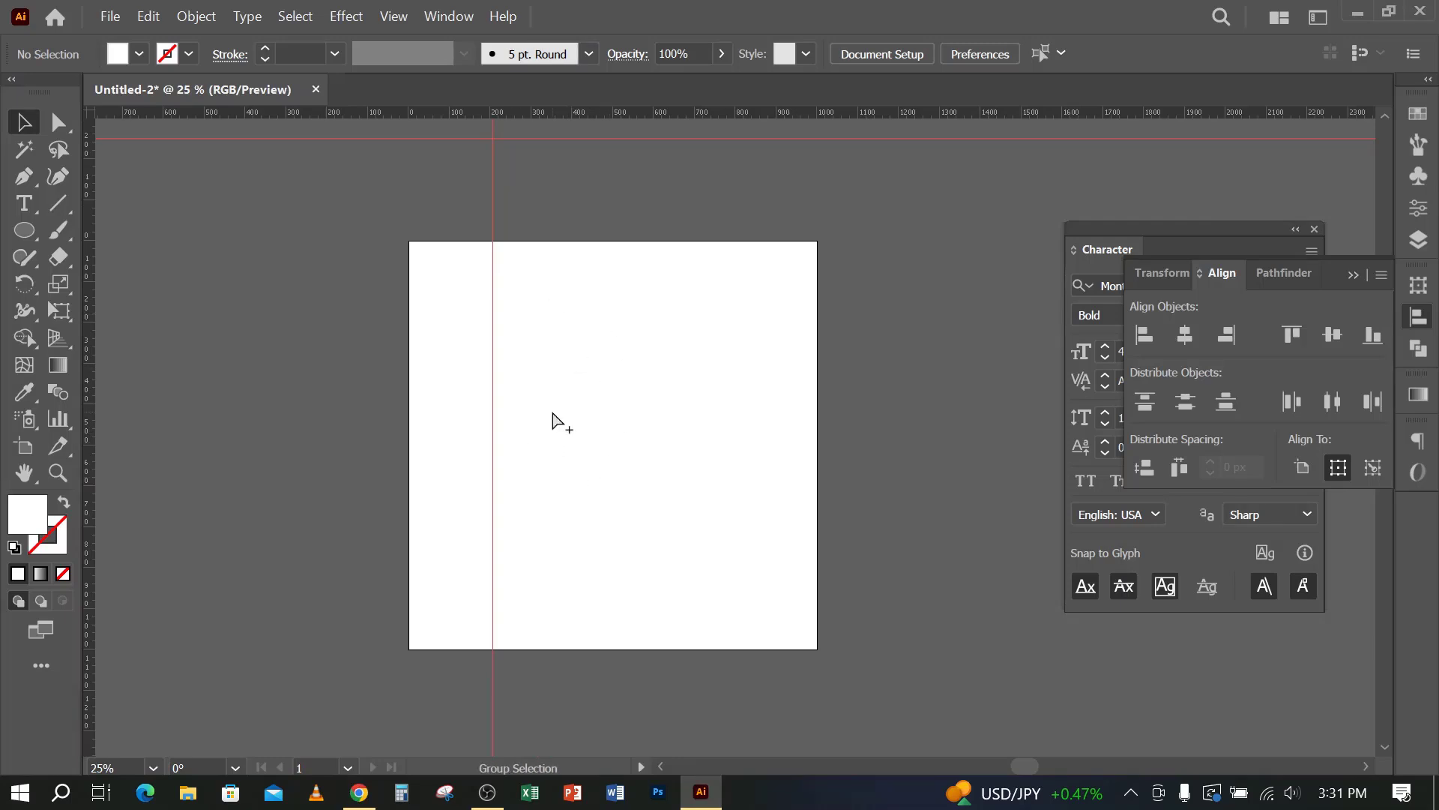
key(ctrl+v)
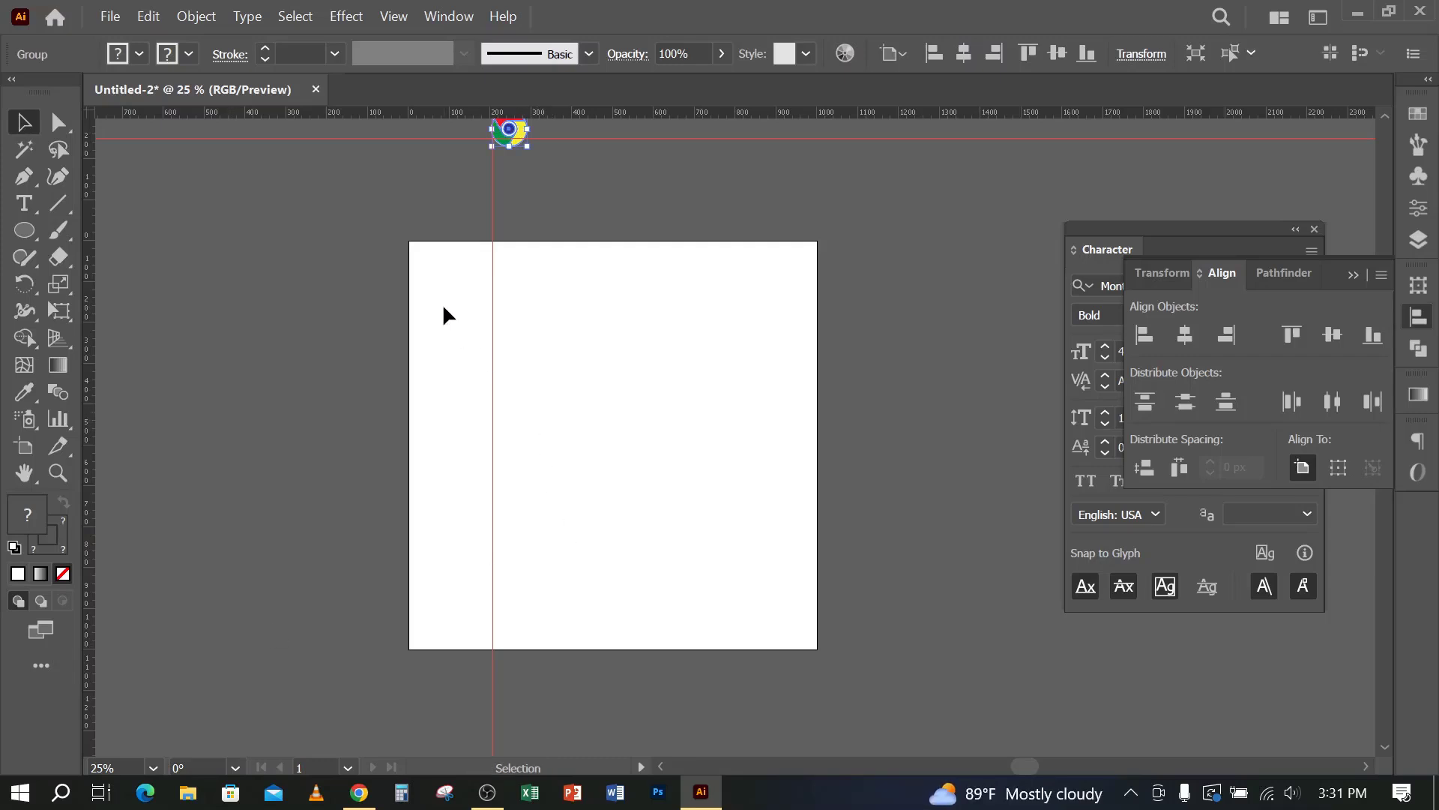
click(503, 420)
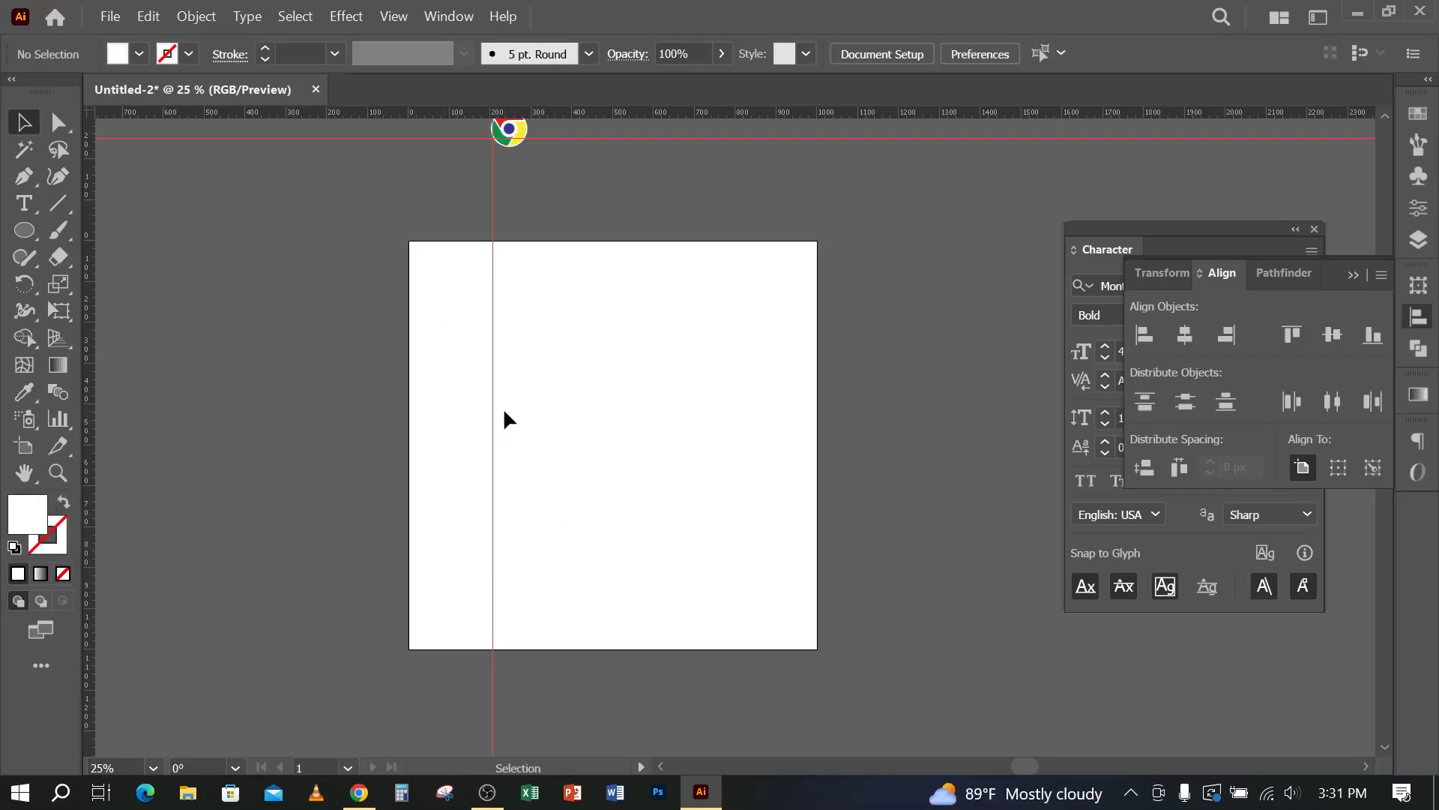
Step: Change the document color mode to CMYK Color
click(110, 16)
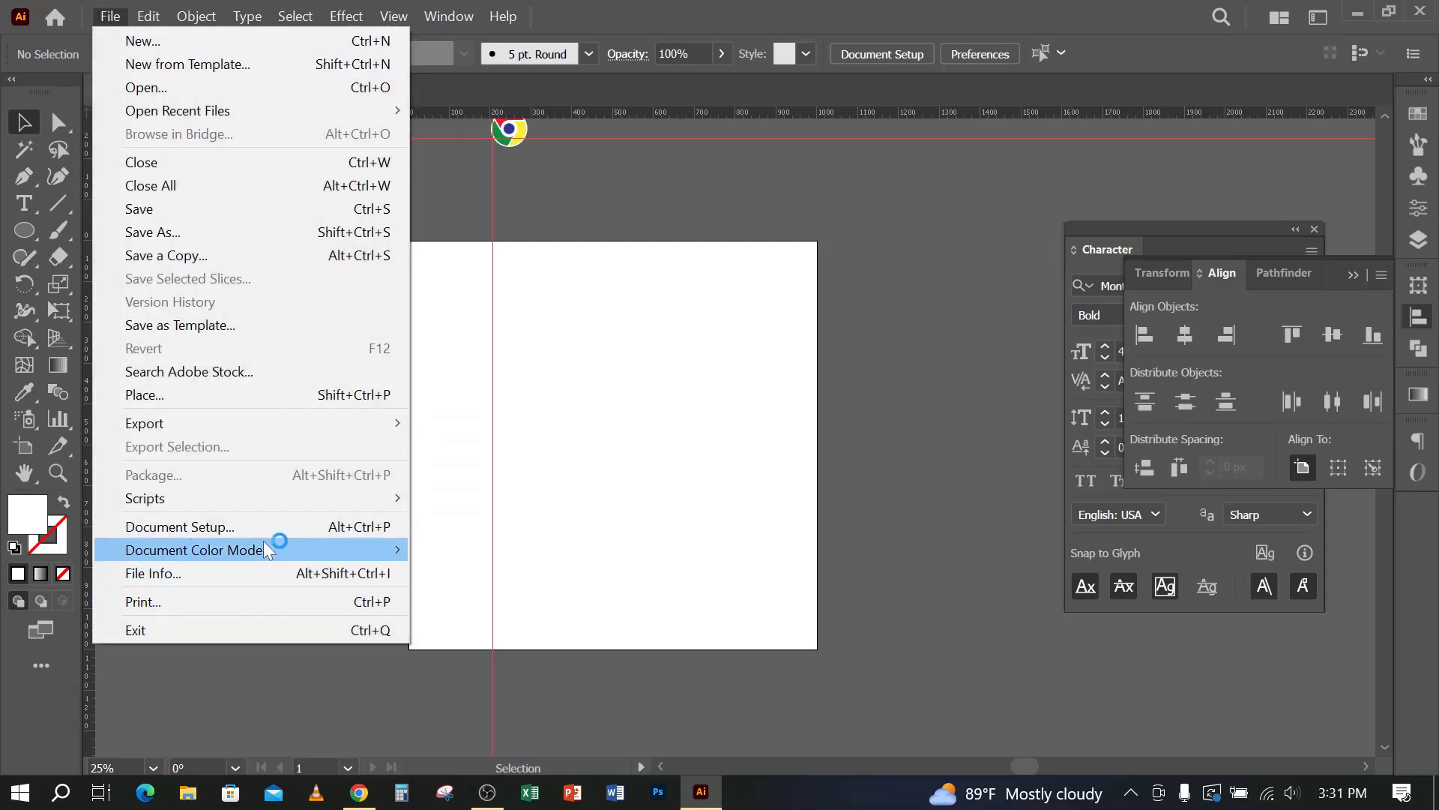
mouse_move(277, 551)
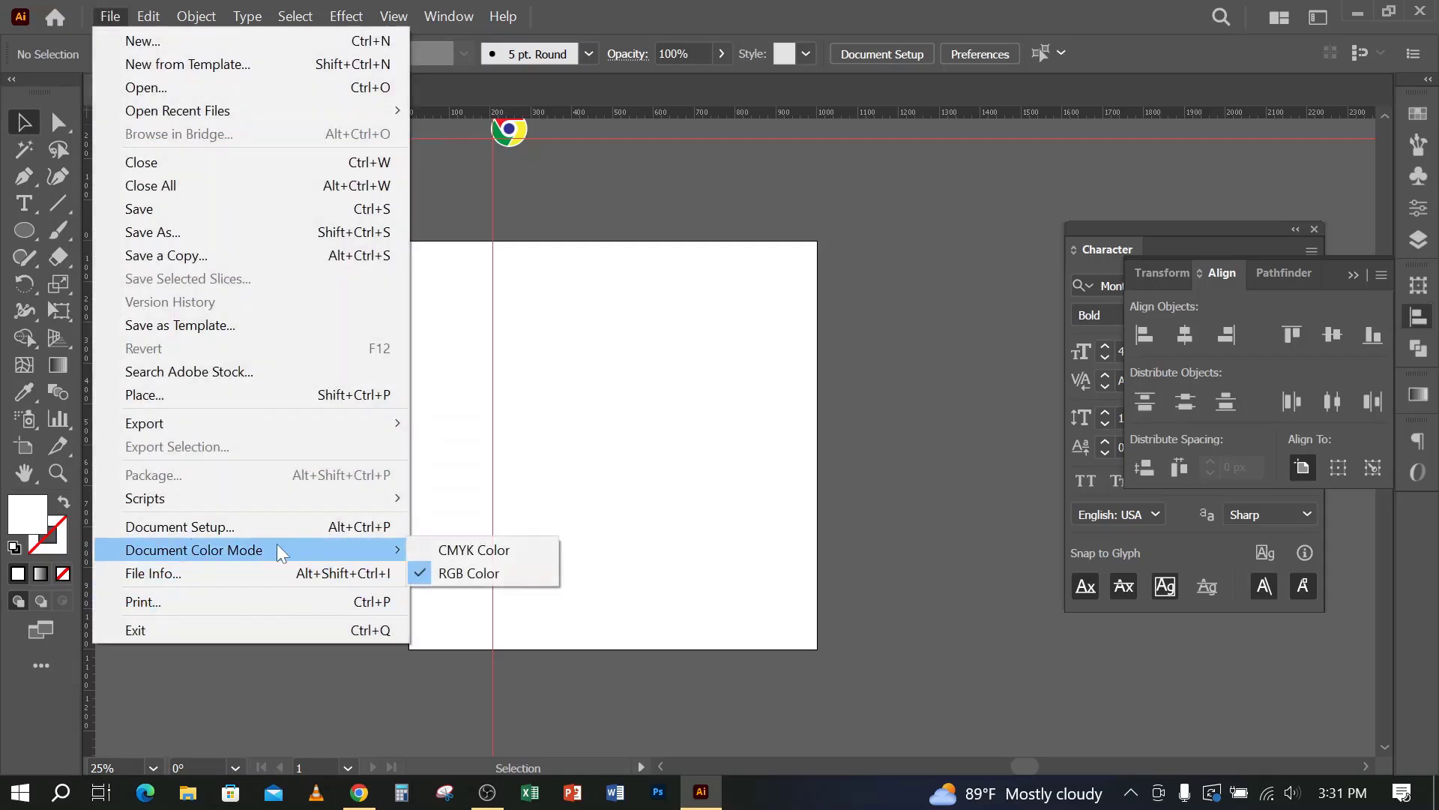
click(467, 551)
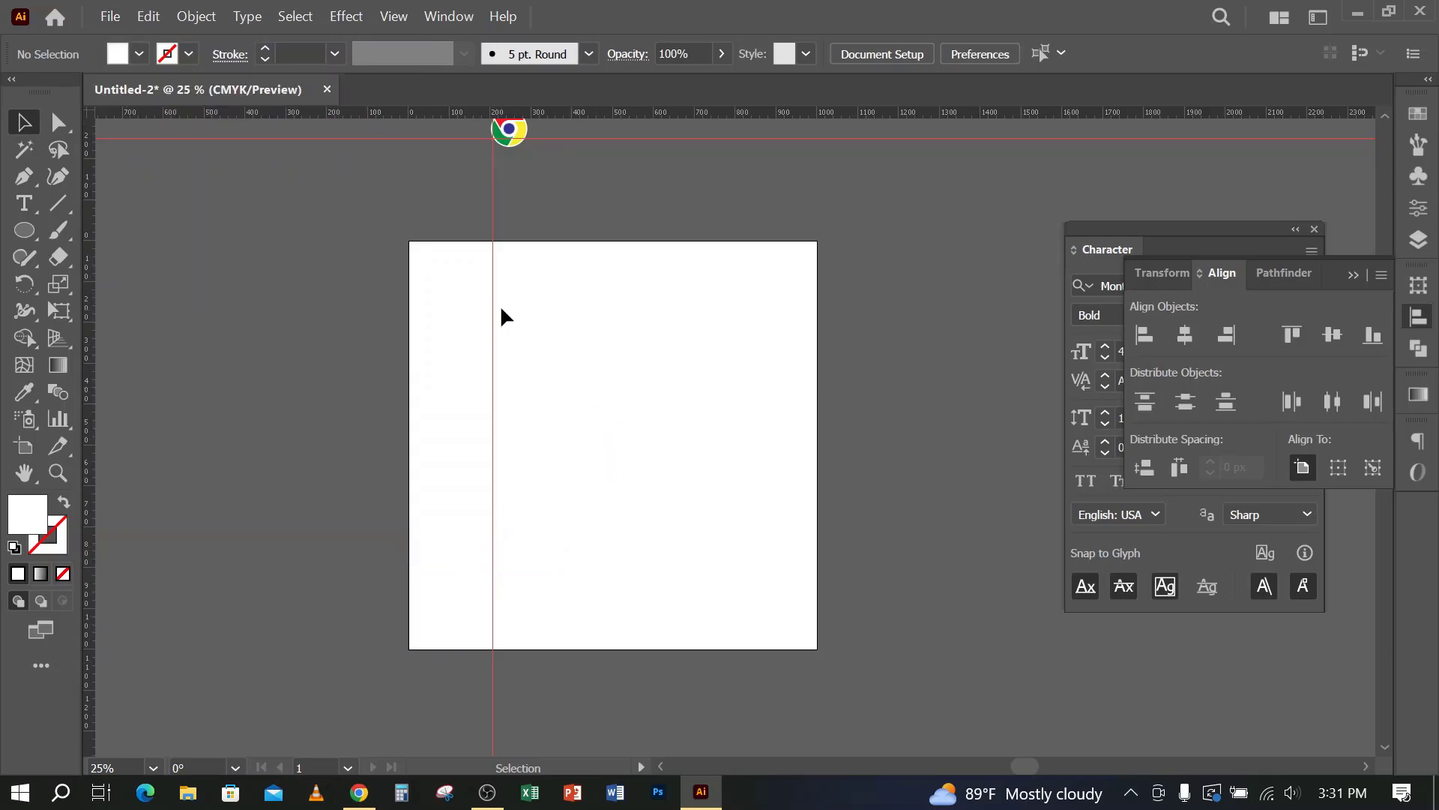
Step: Hide the ruler guides crossing the blank artboard
scroll(573, 262, up, 1)
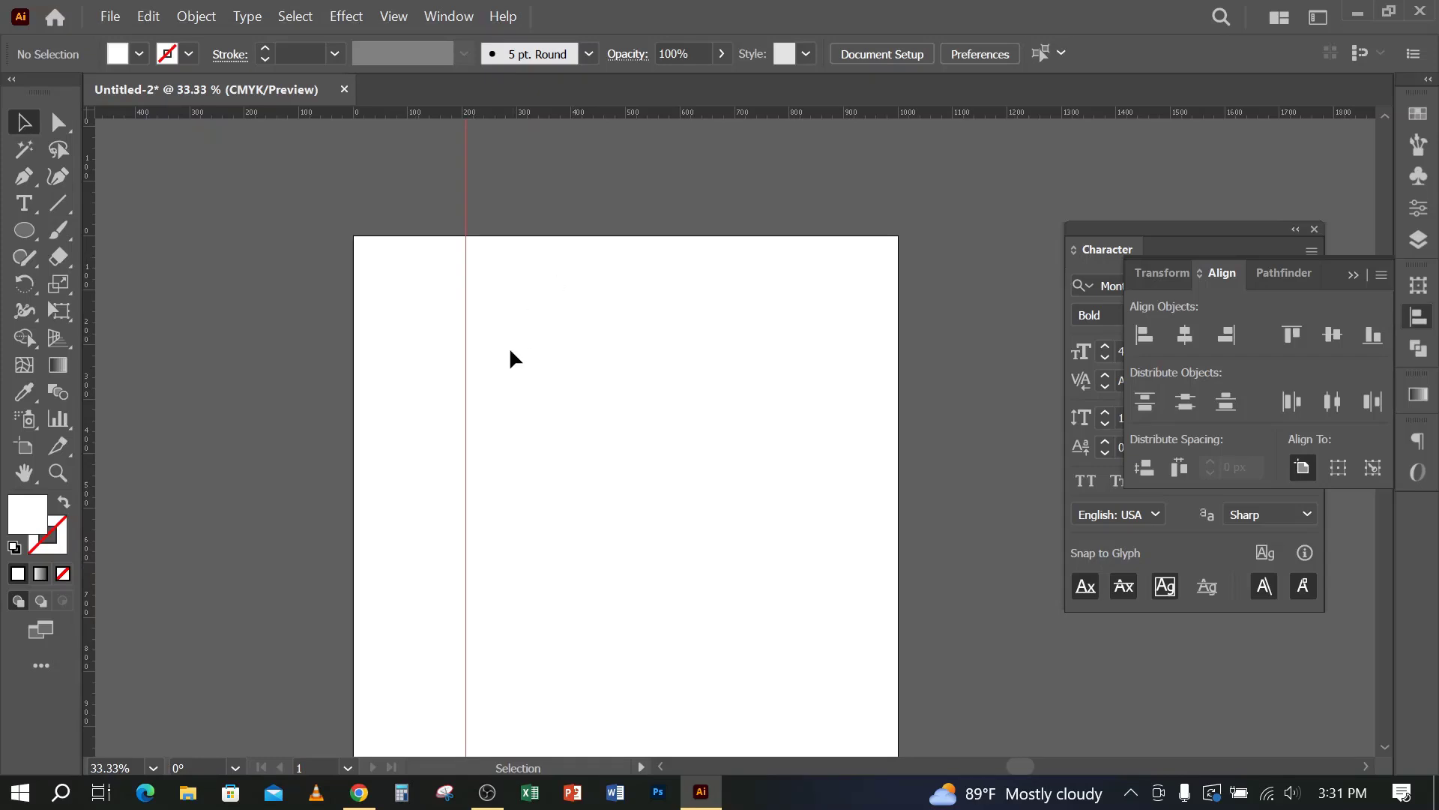
drag(492, 272, 491, 270)
key(ctrl+semicolon)
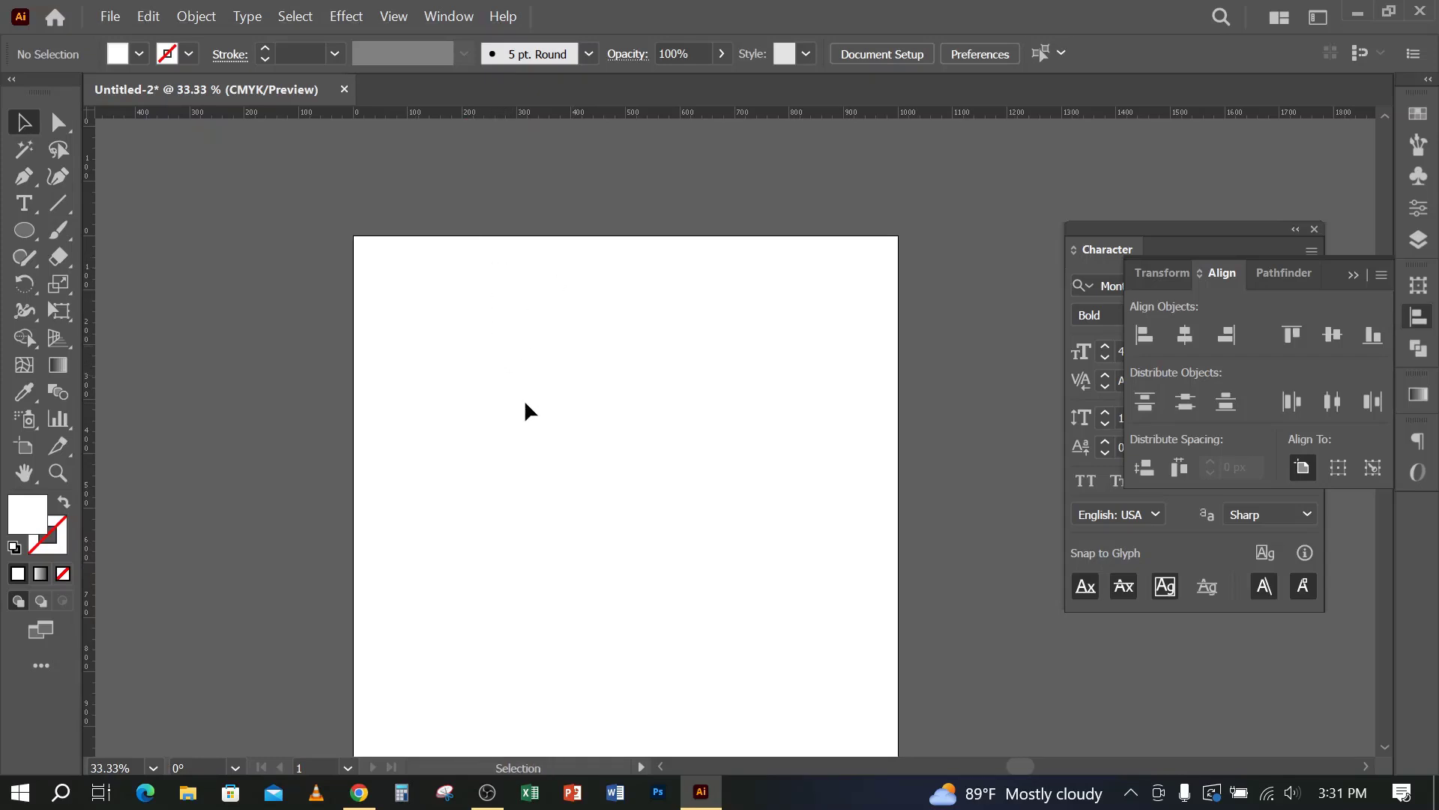
Step: Activate the Rectangle tool and change the ruler units from pixels to inches
scroll(510, 570, down, 1)
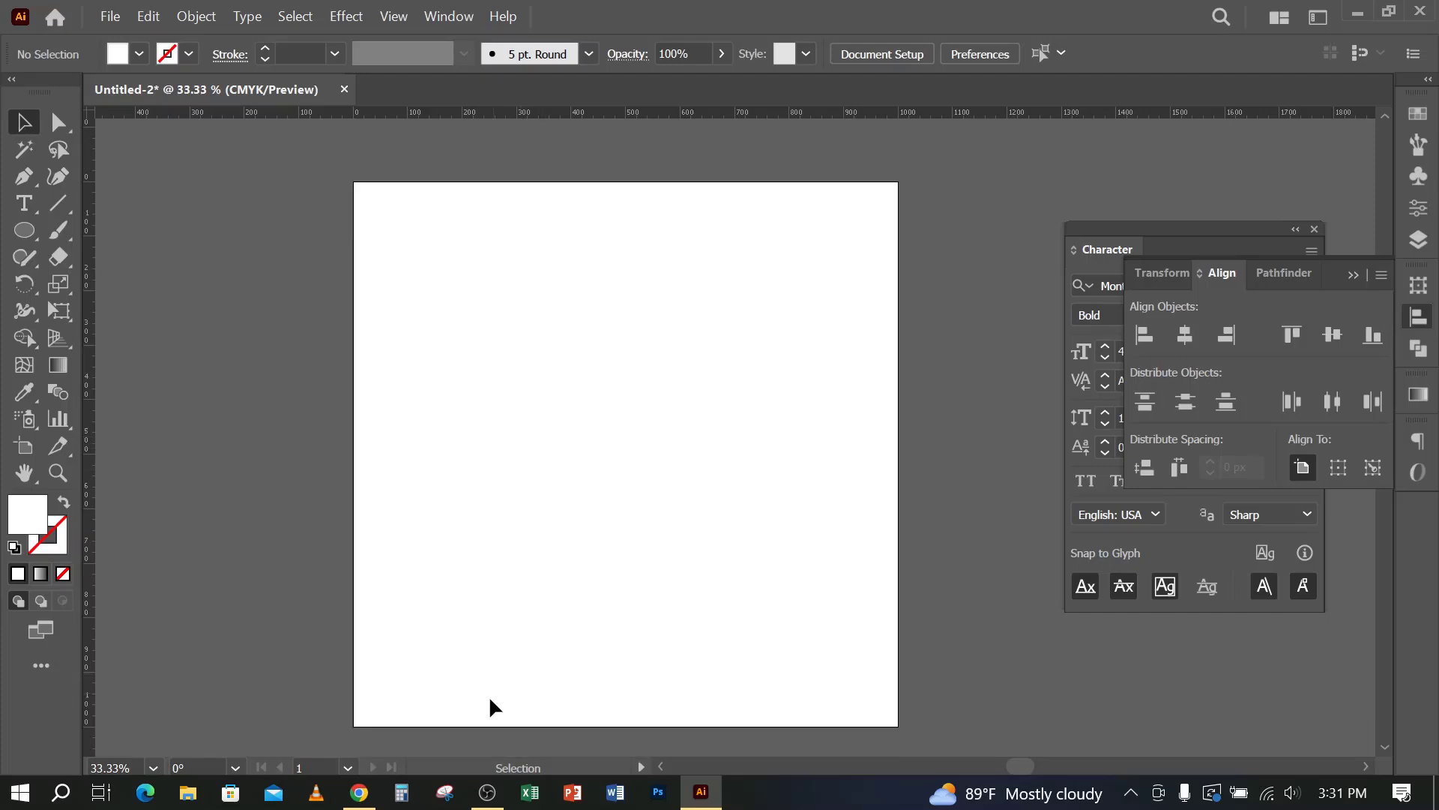
click(25, 230)
click(177, 230)
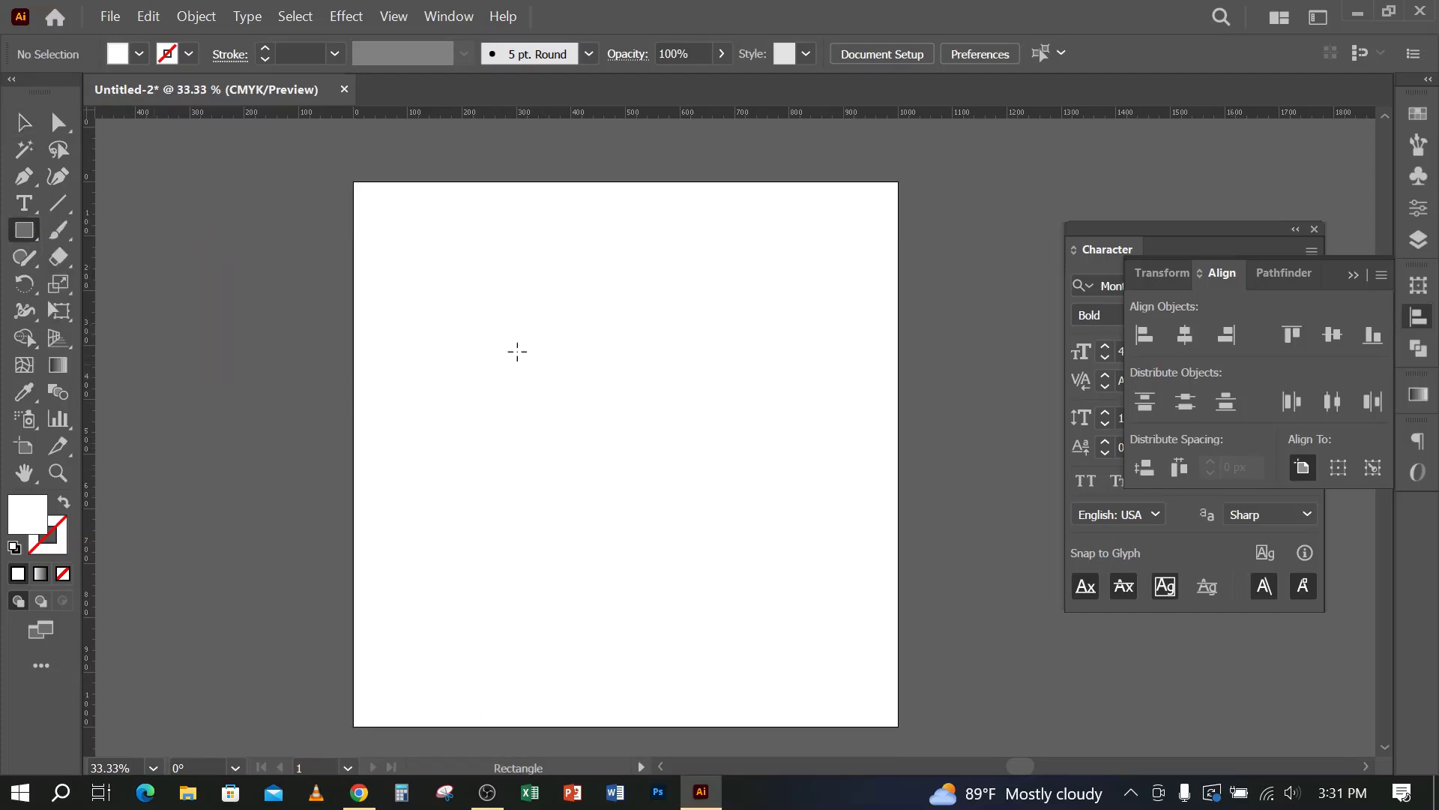
click(500, 348)
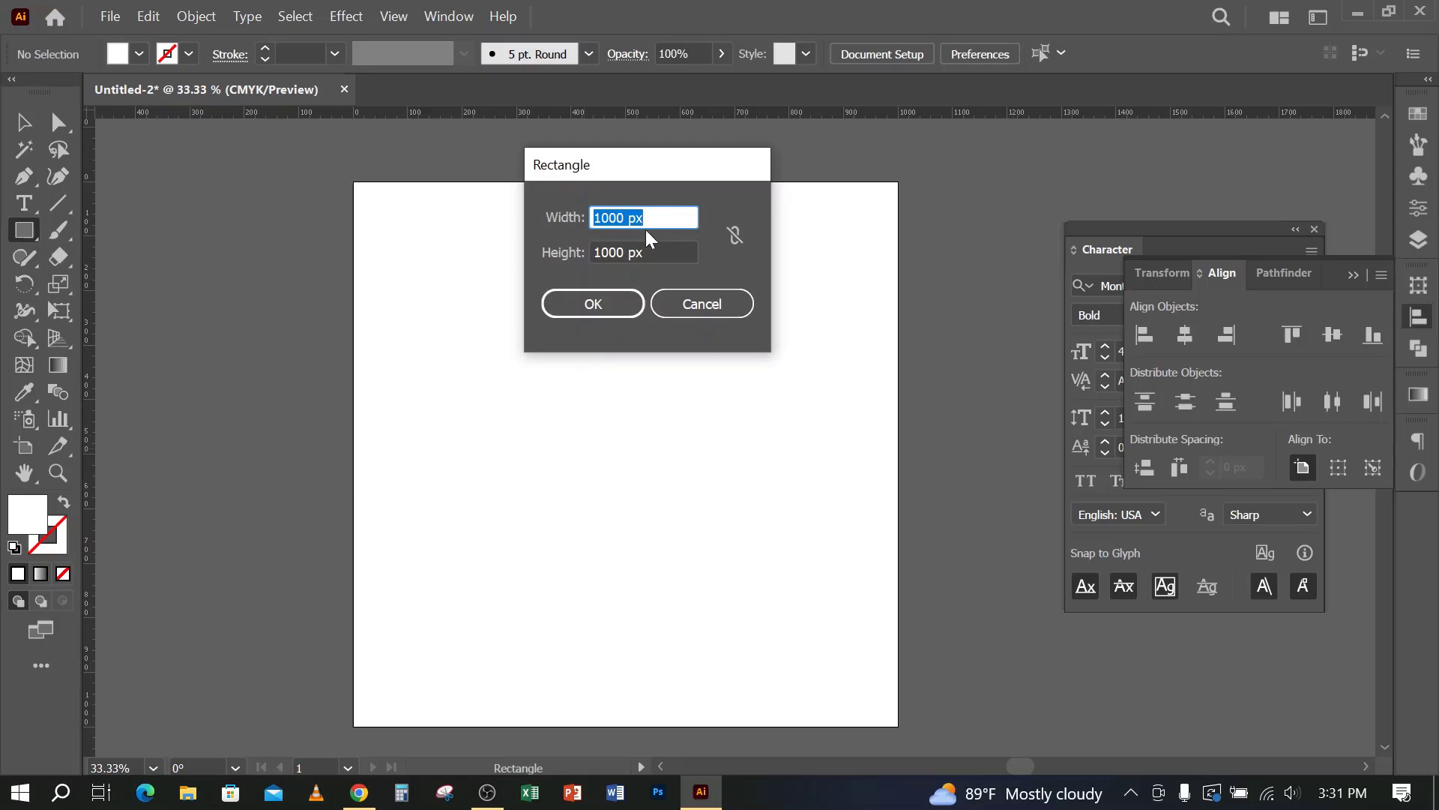
click(697, 309)
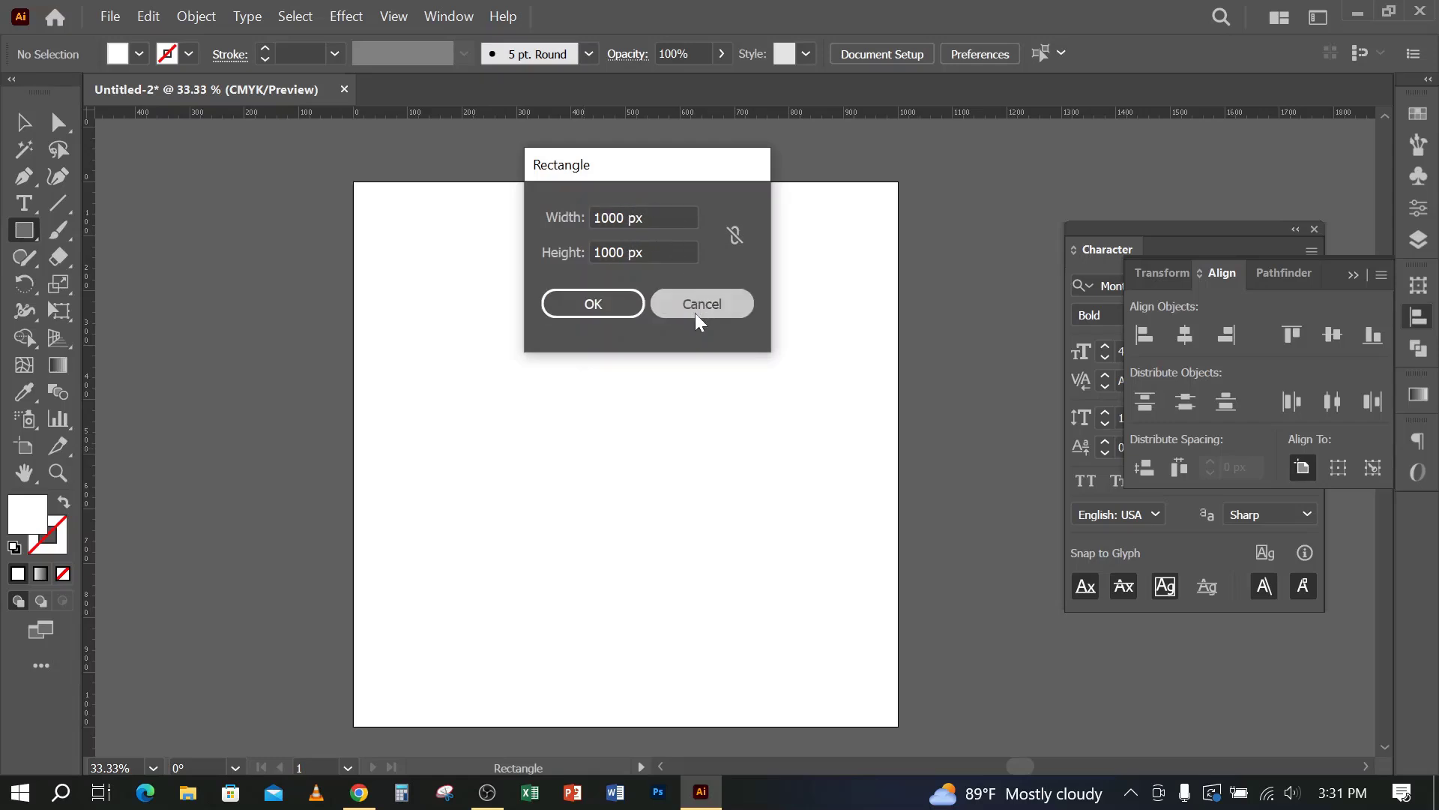
right_click(471, 114)
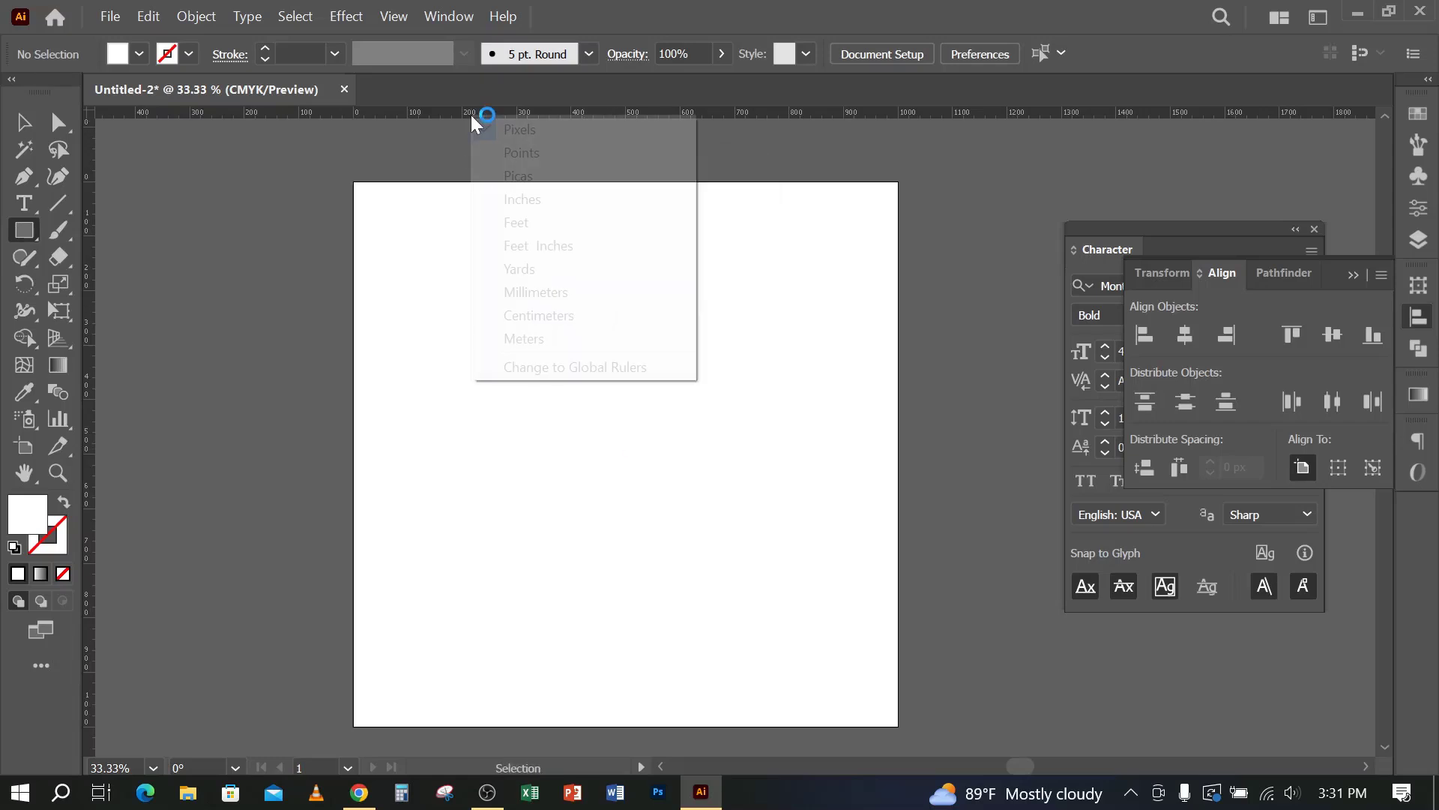
click(524, 200)
Step: Draw a rectangle 9.02 in wide and 6.38 in high on the artboard, using the mock-up page's print dimensions
click(536, 358)
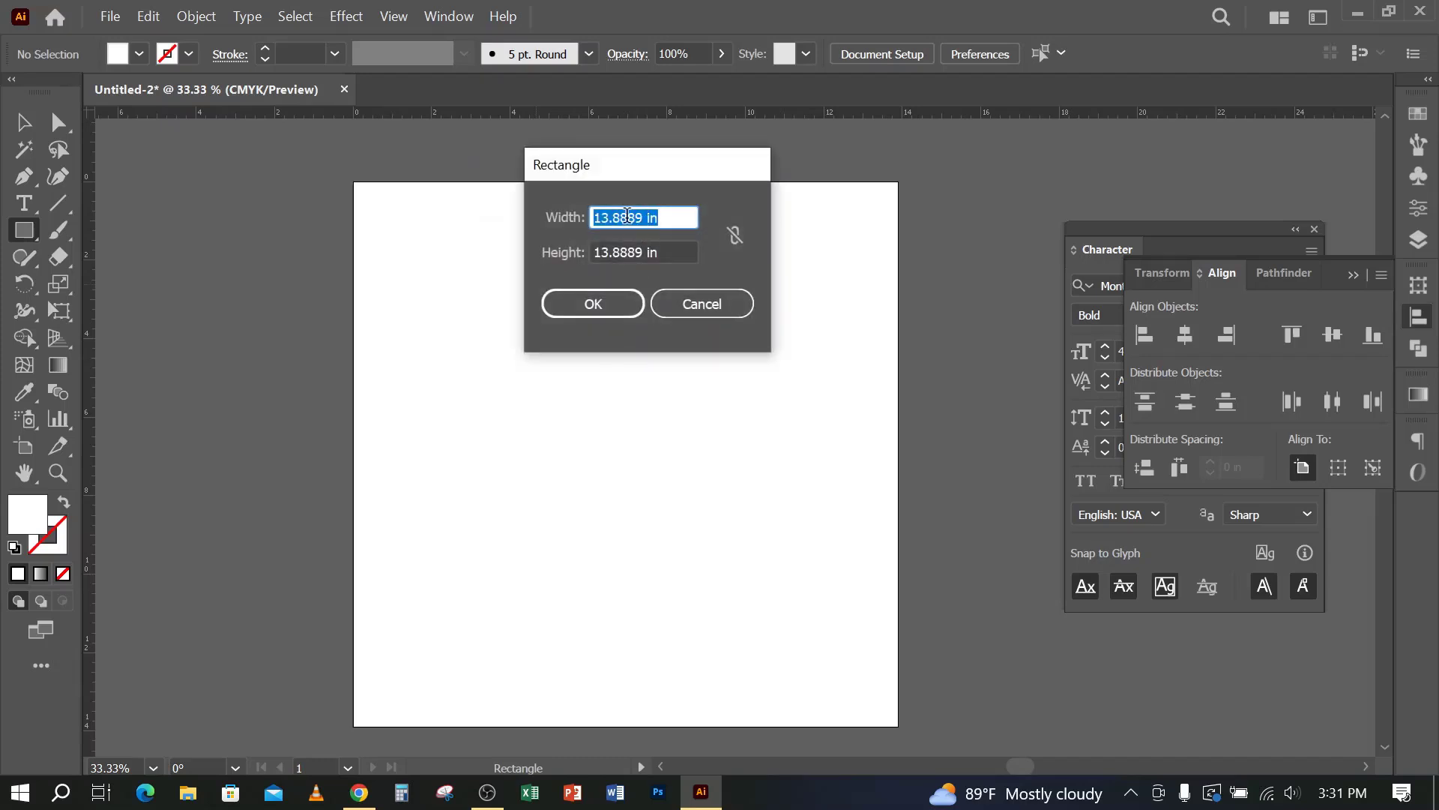
click(362, 794)
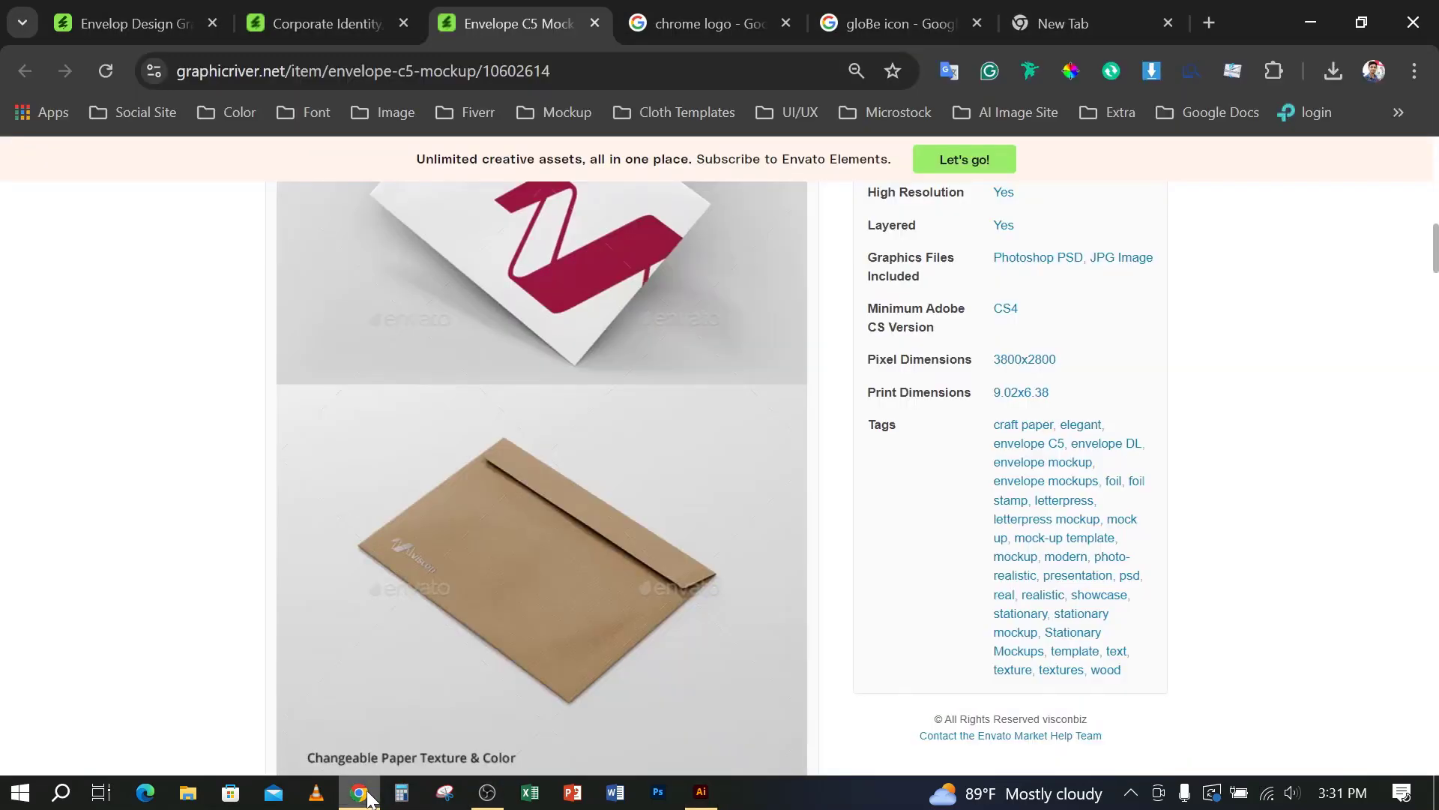
click(361, 795)
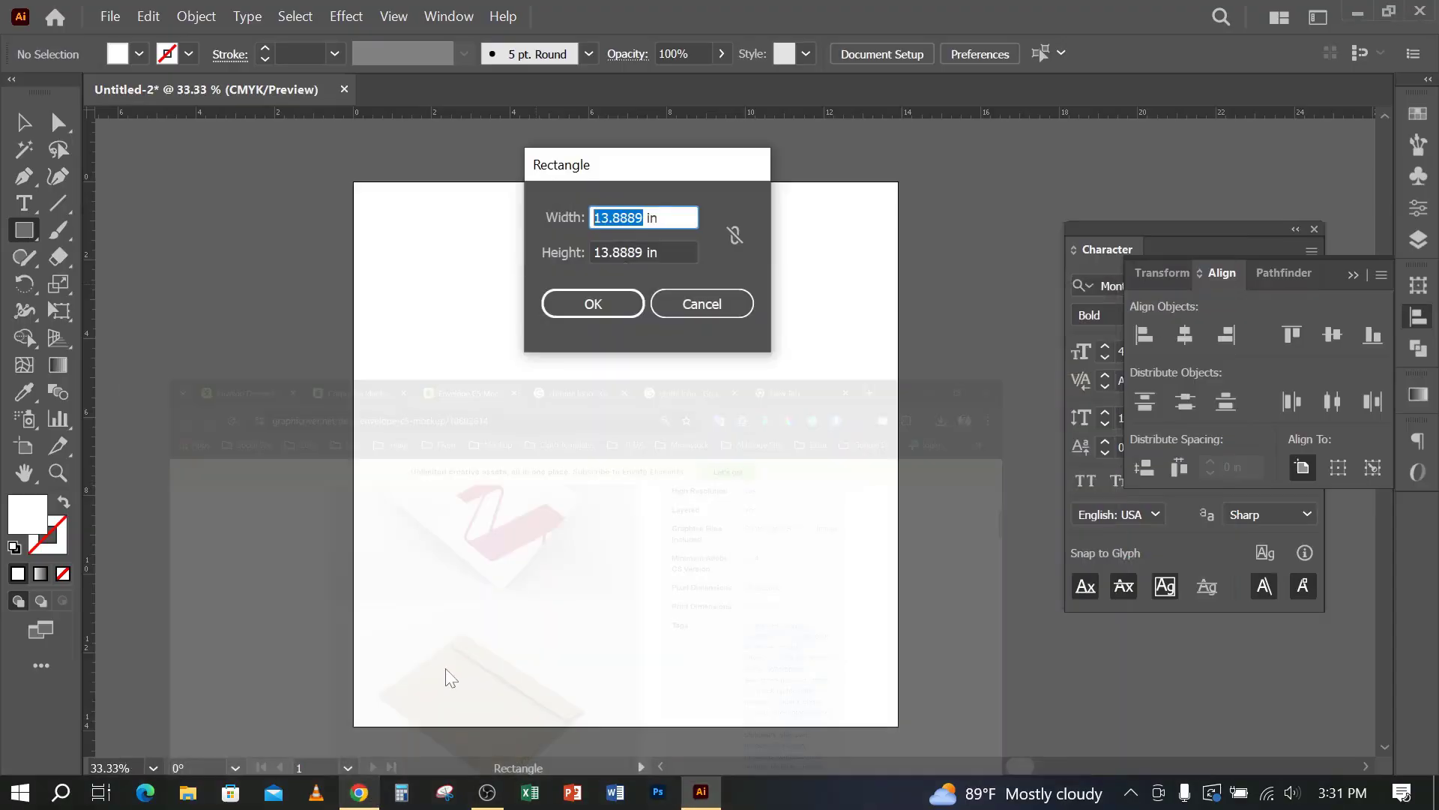
text(9.)
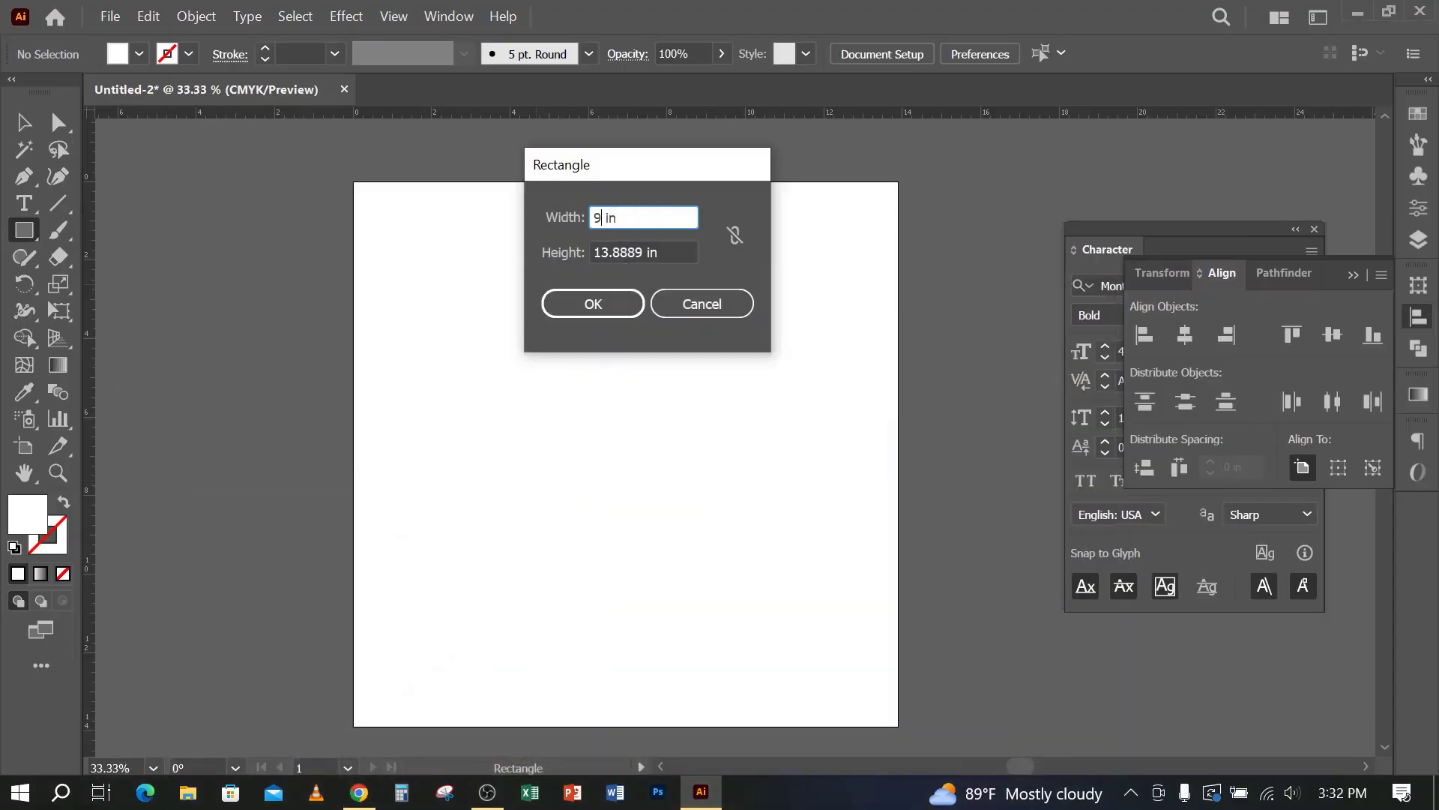
text(02)
click(638, 244)
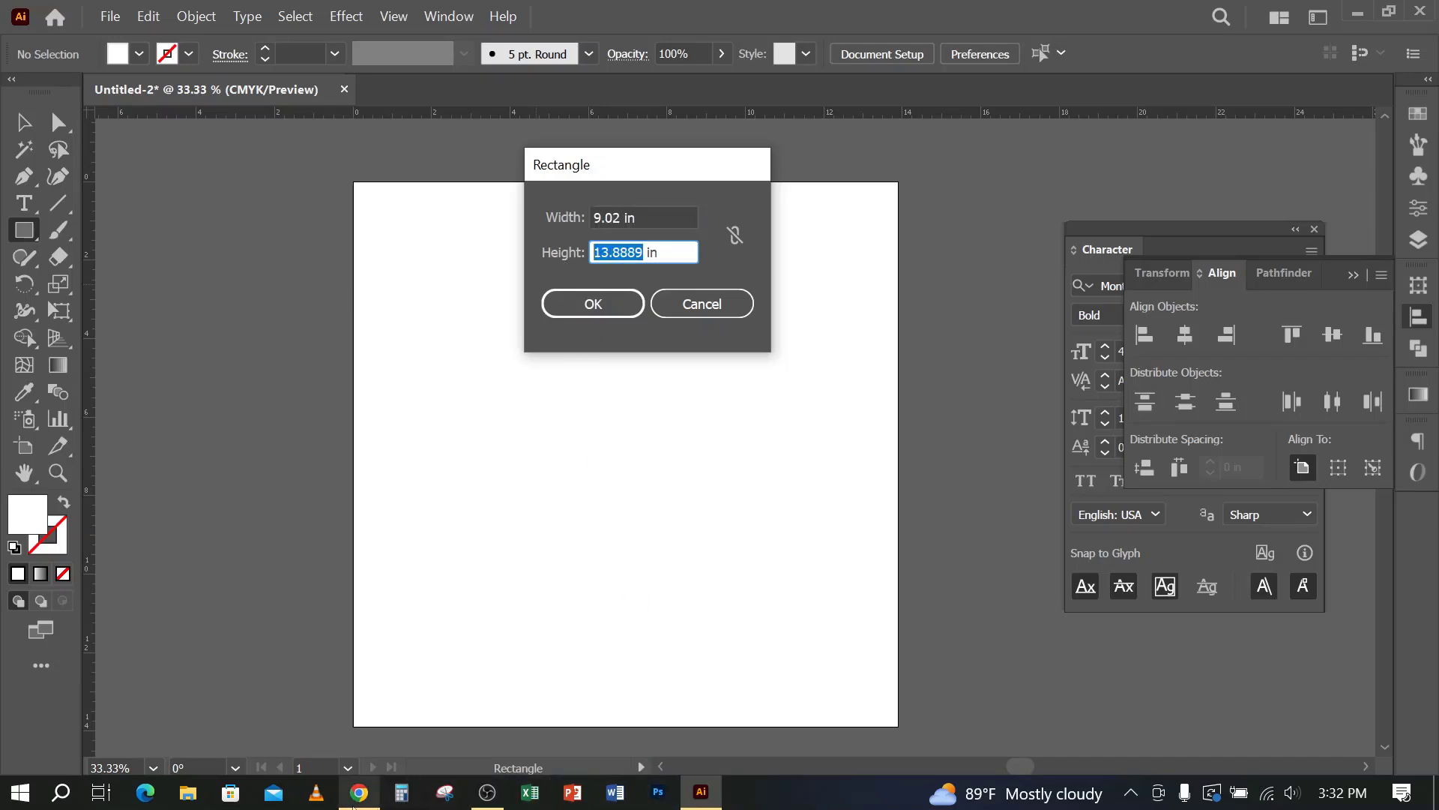
click(356, 794)
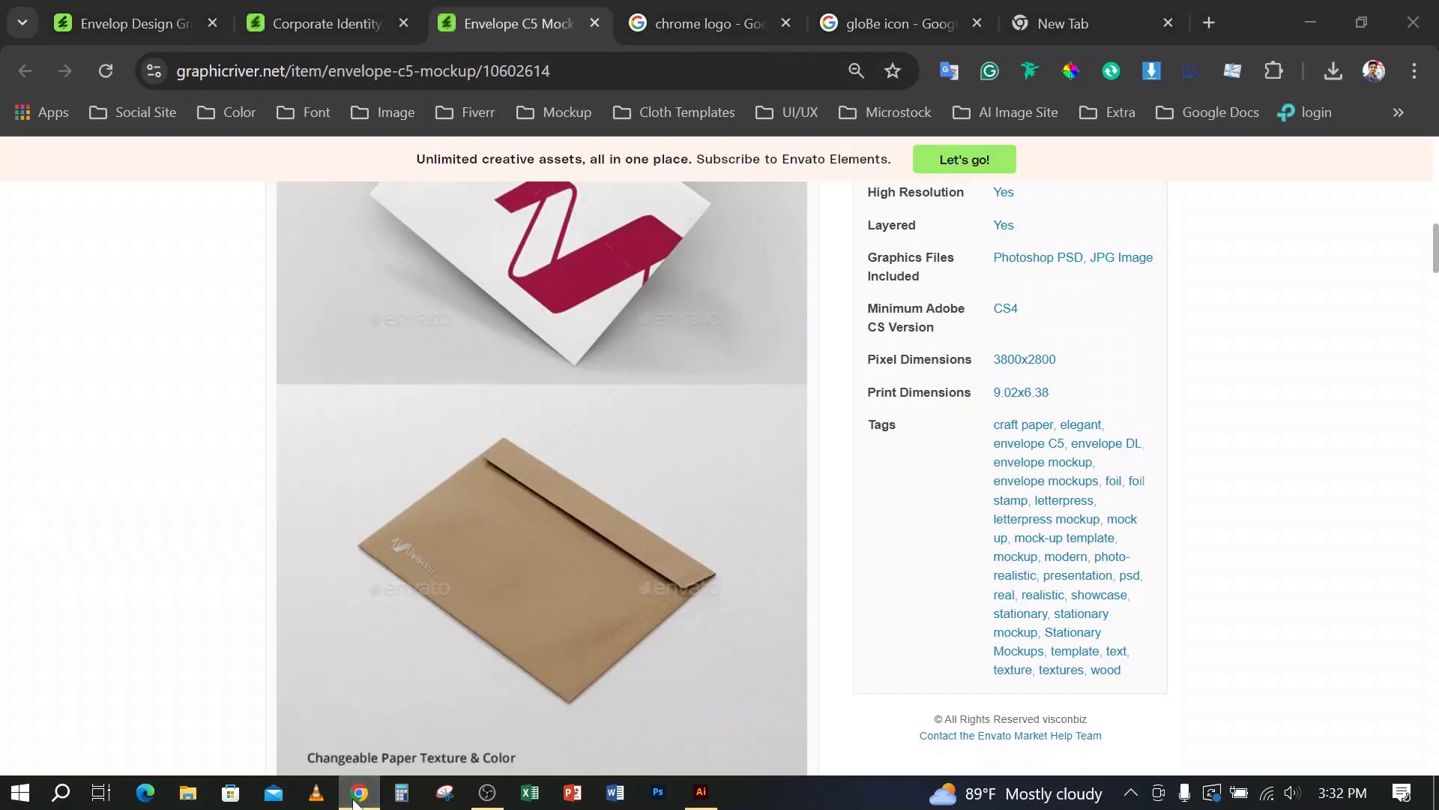
click(358, 795)
text(6.)
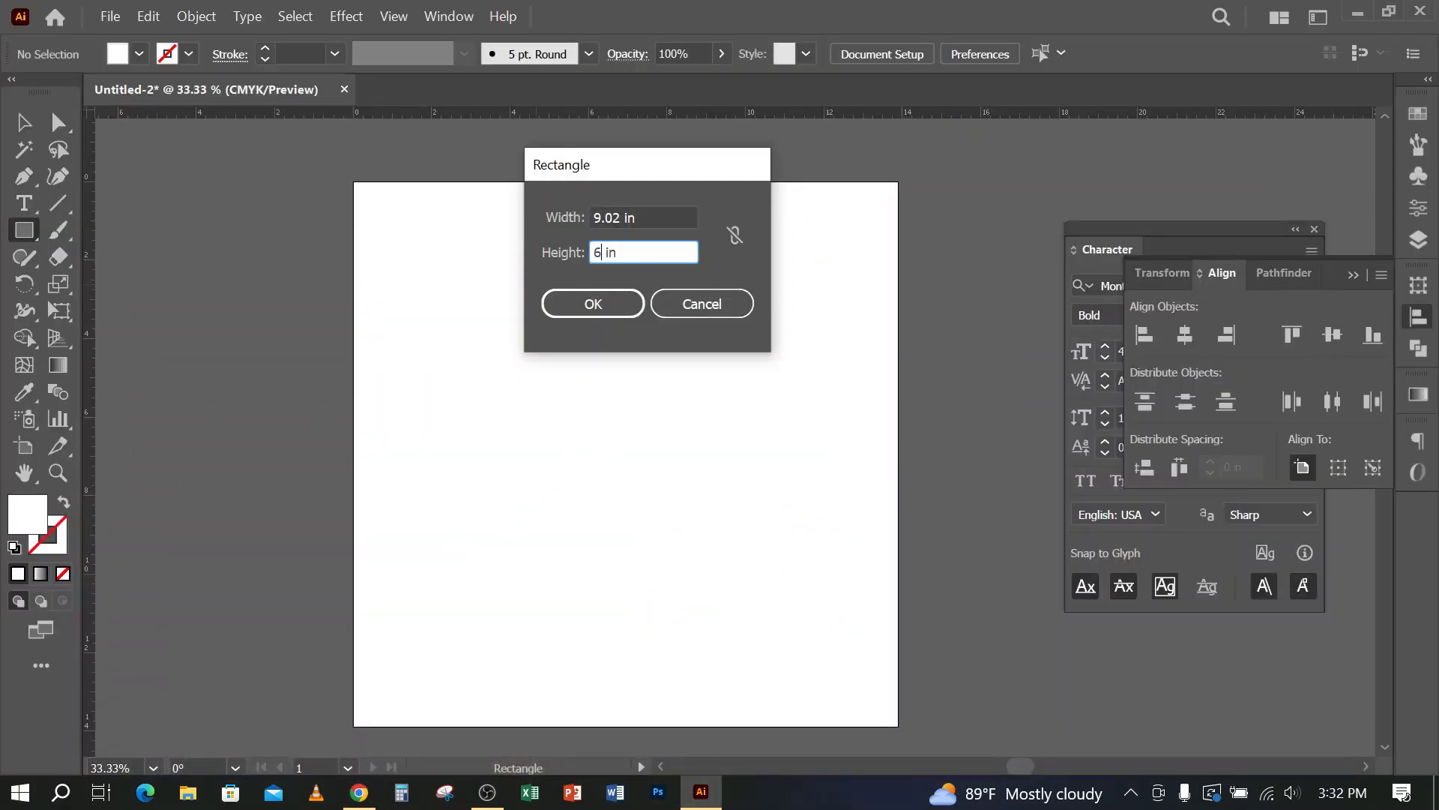
text(38)
click(592, 304)
Step: Move the rectangle toward the middle of the artboard and fill it with medium gray
click(23, 123)
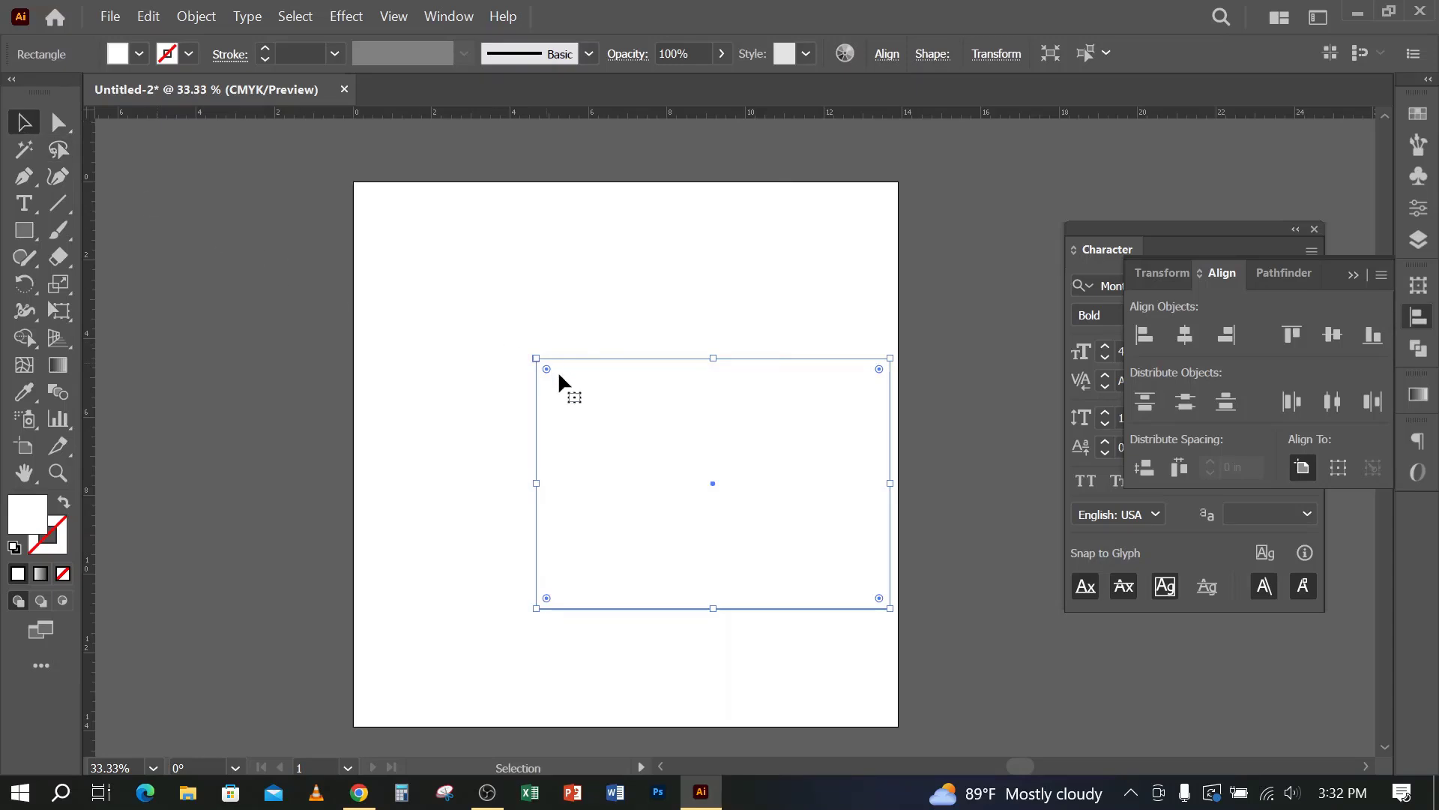
drag(645, 446, 558, 387)
click(140, 54)
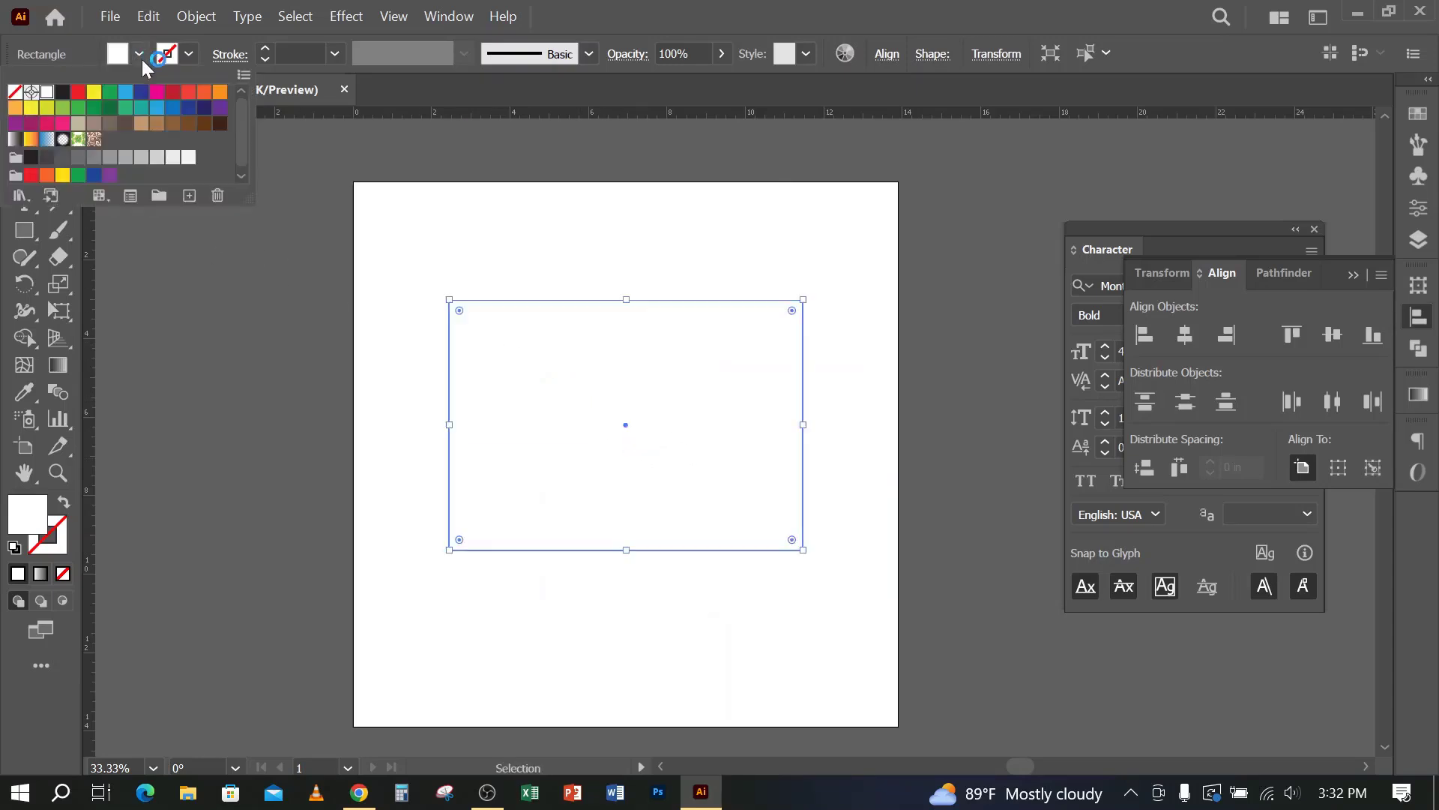
click(109, 157)
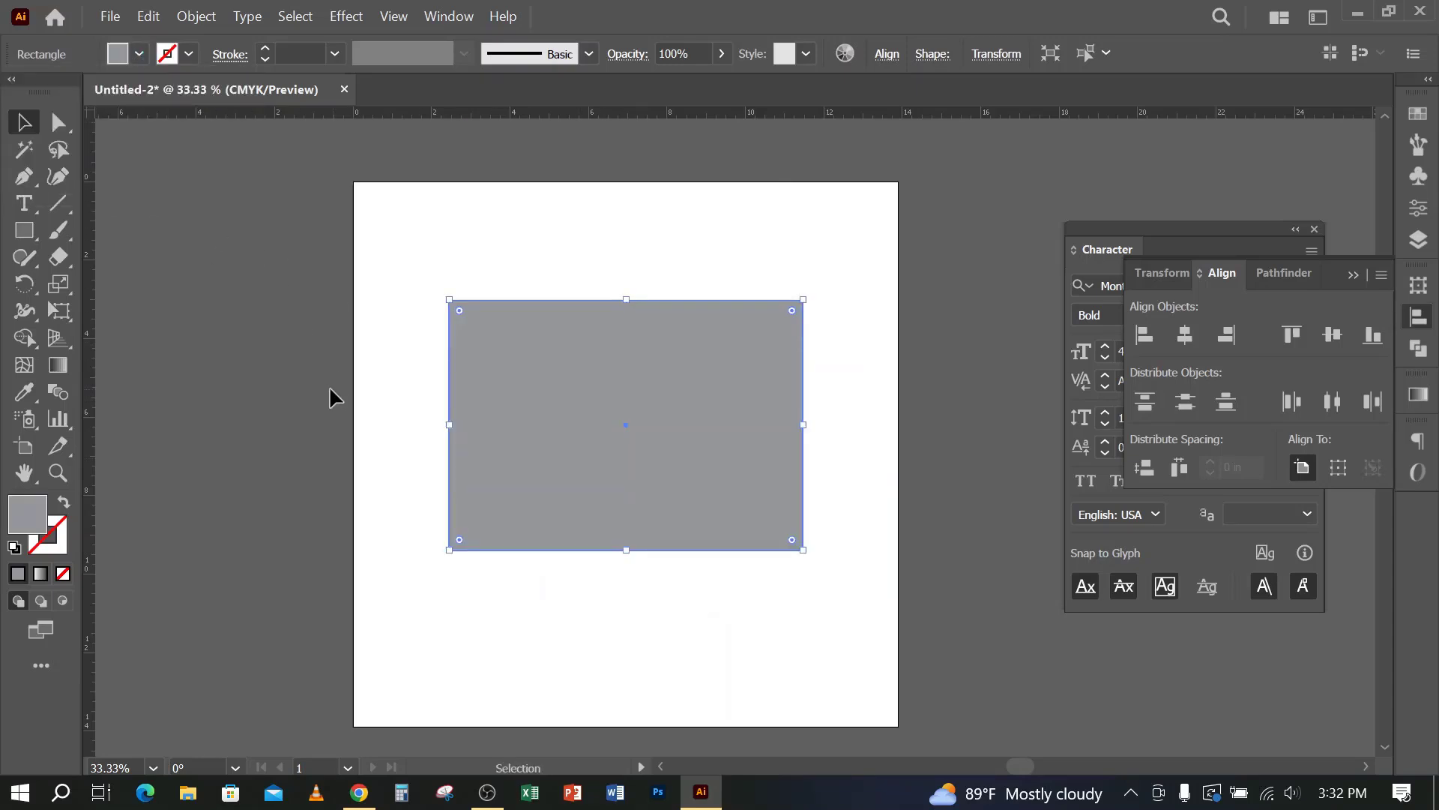
scroll(523, 384, up, 1)
drag(618, 435, 559, 410)
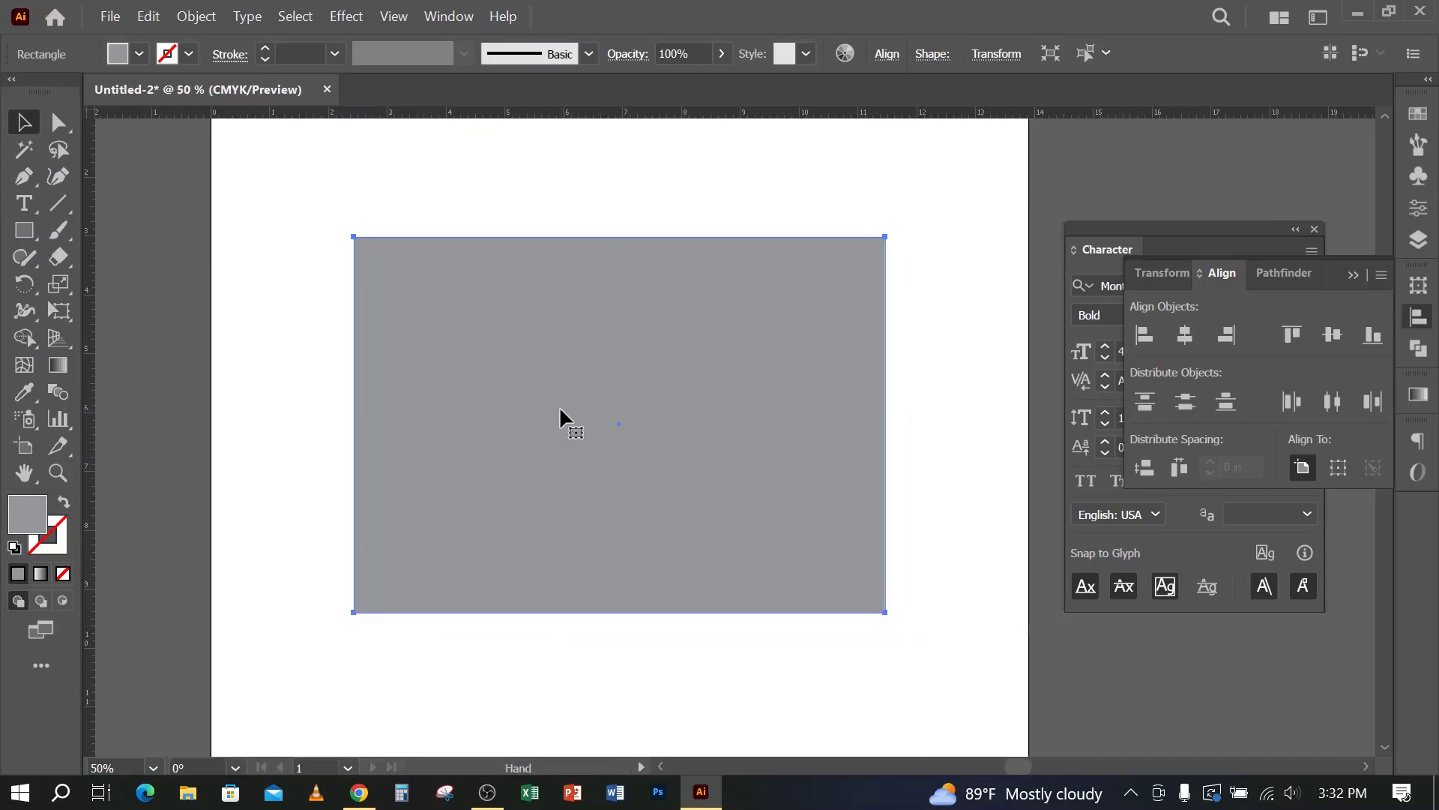
scroll(545, 388, down, 1)
drag(343, 362, 555, 432)
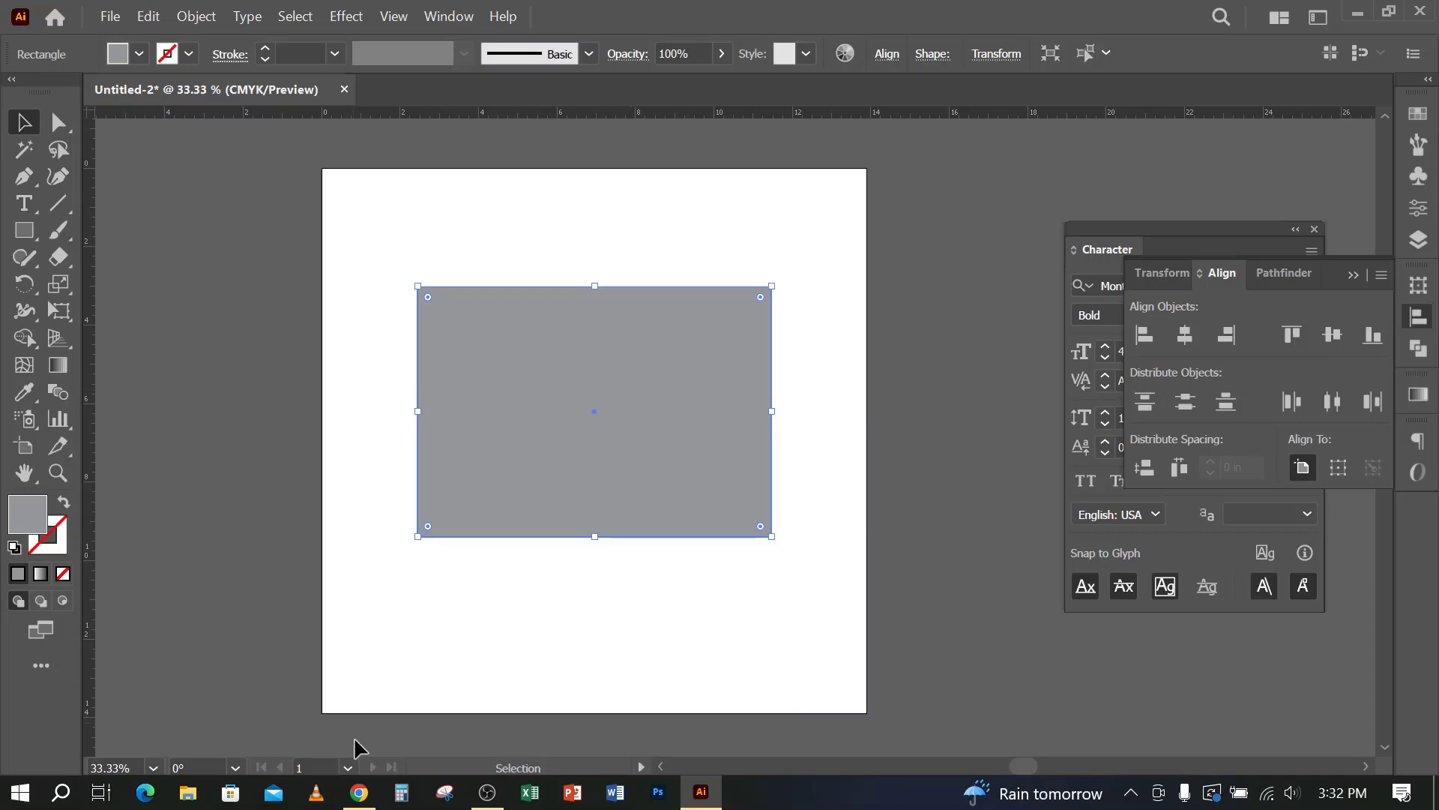
Step: Switch to Chrome and examine the Envelope C5 mock-up's body and flap, opening an enlarged preview image
click(359, 792)
scroll(453, 600, down, 1)
scroll(588, 514, down, 3)
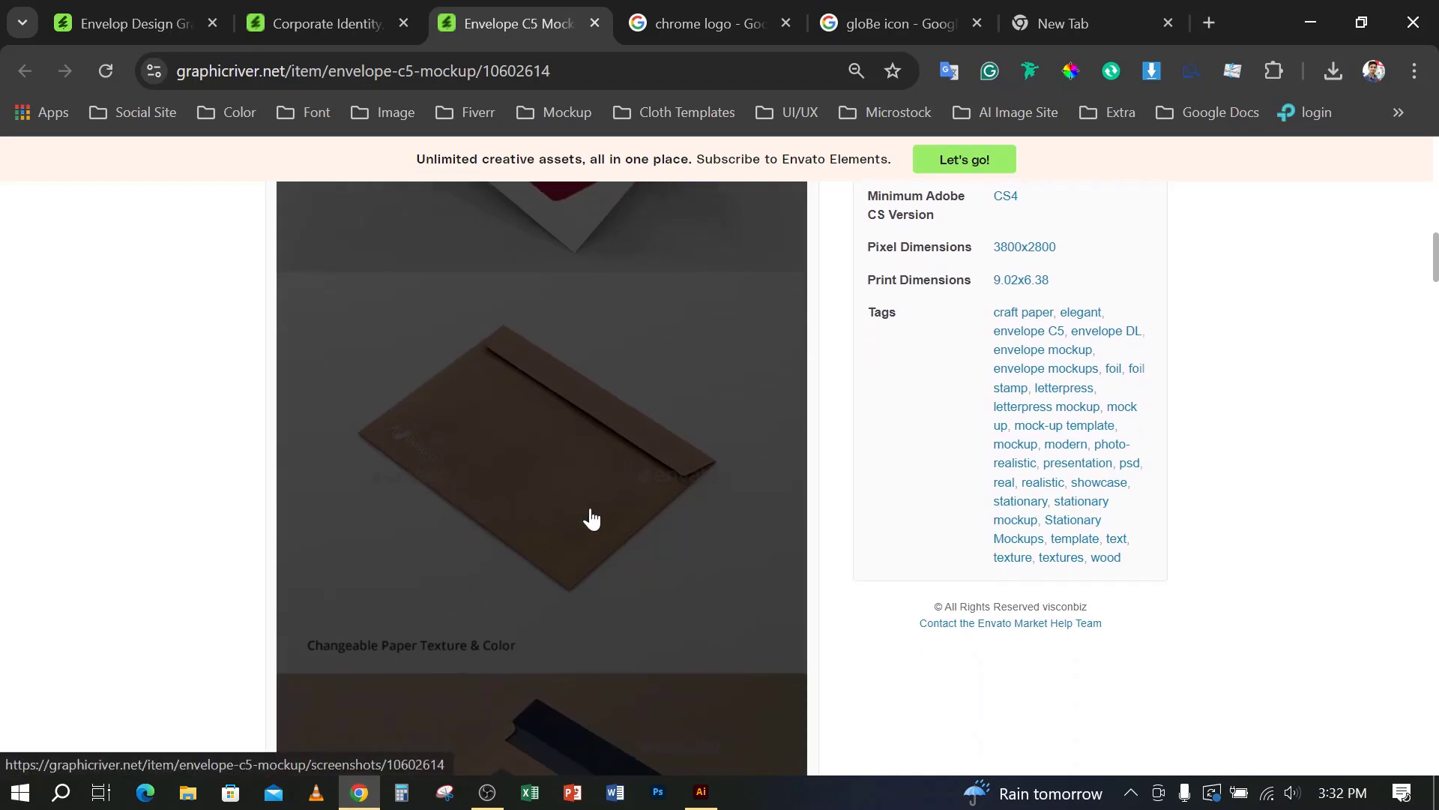
scroll(587, 514, up, 3)
scroll(566, 488, down, 1)
scroll(566, 489, down, 3)
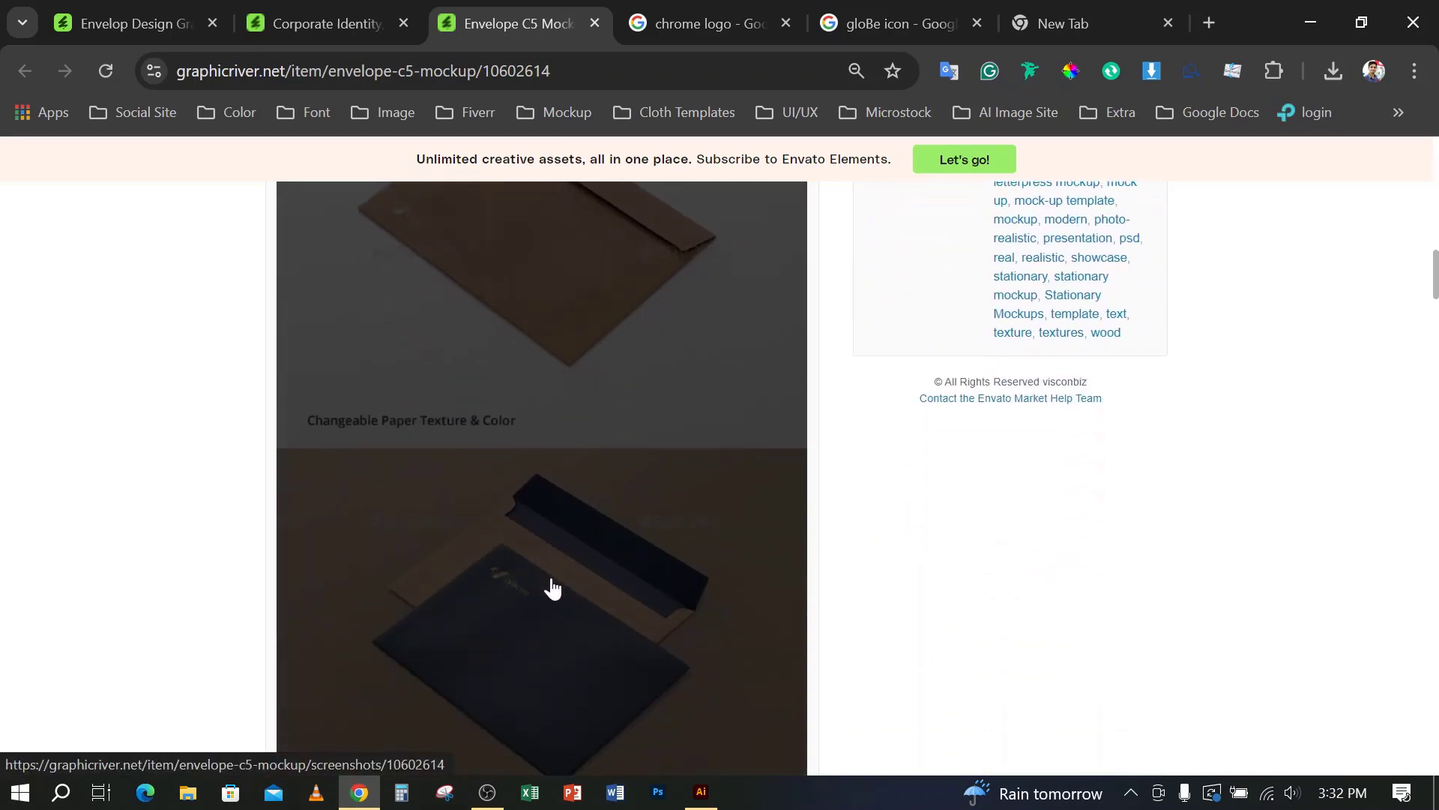
click(550, 579)
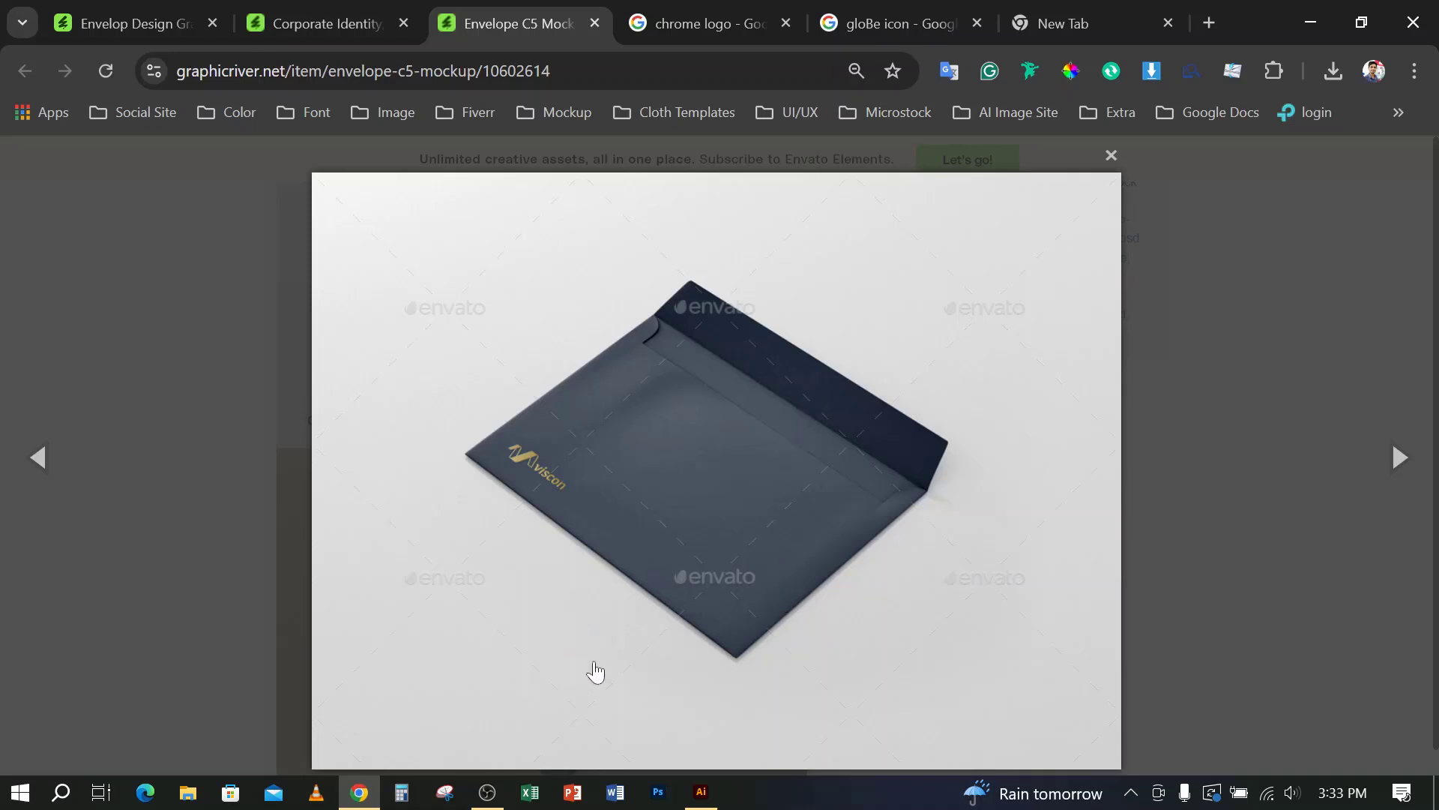
Step: Switch to Illustrator, move the rectangle slightly up, and swap its fill and stroke to leave only a gray outline
click(701, 791)
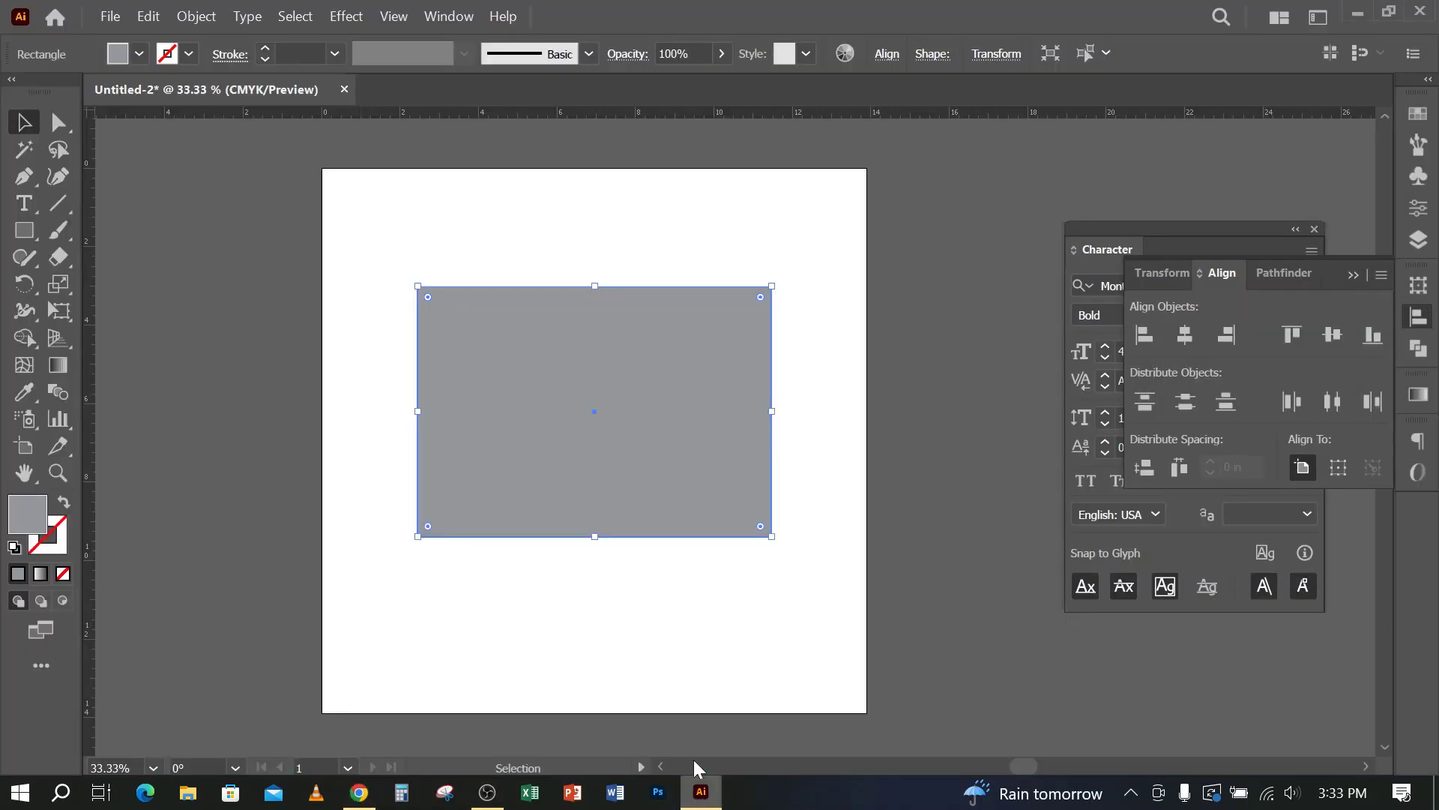
drag(667, 486, 667, 443)
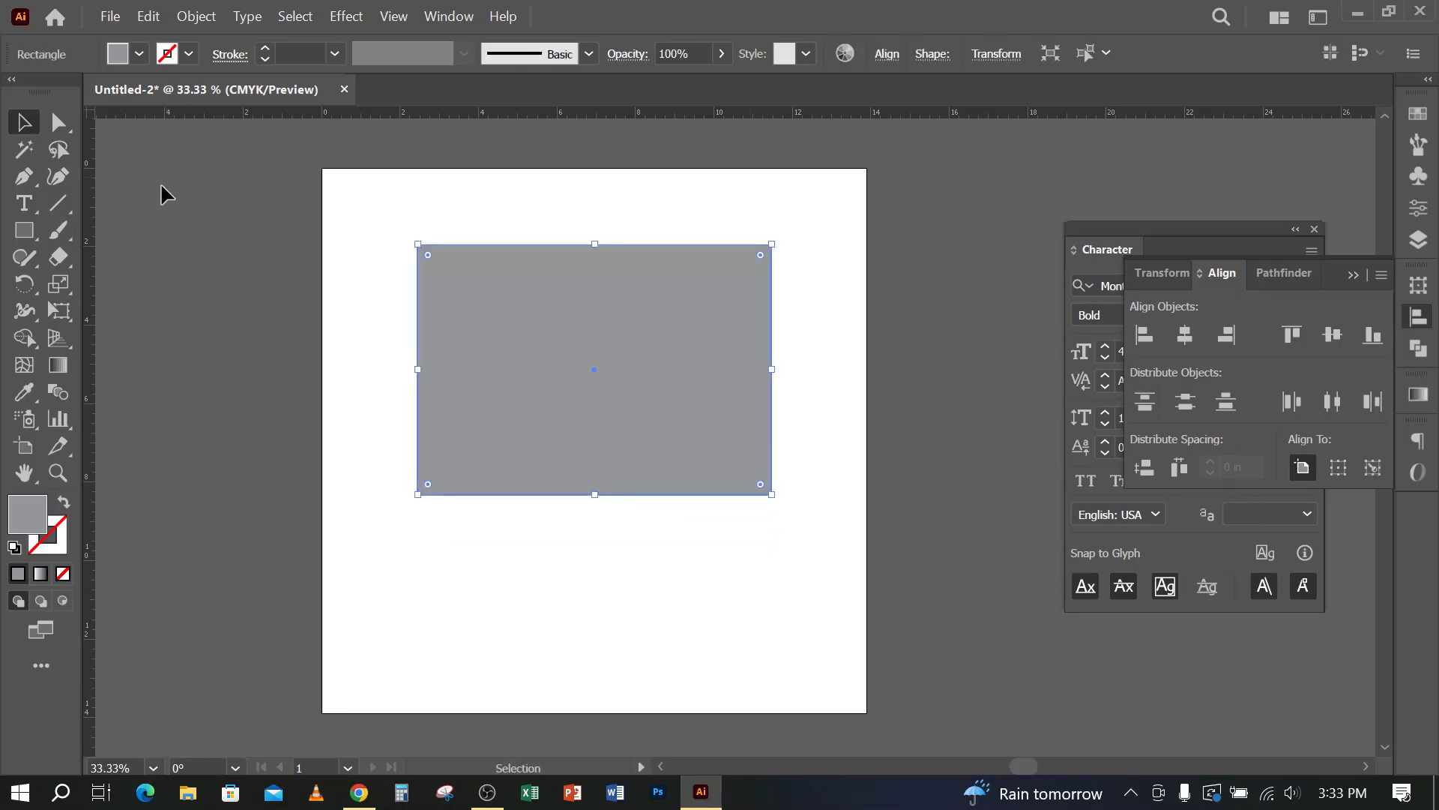
click(64, 502)
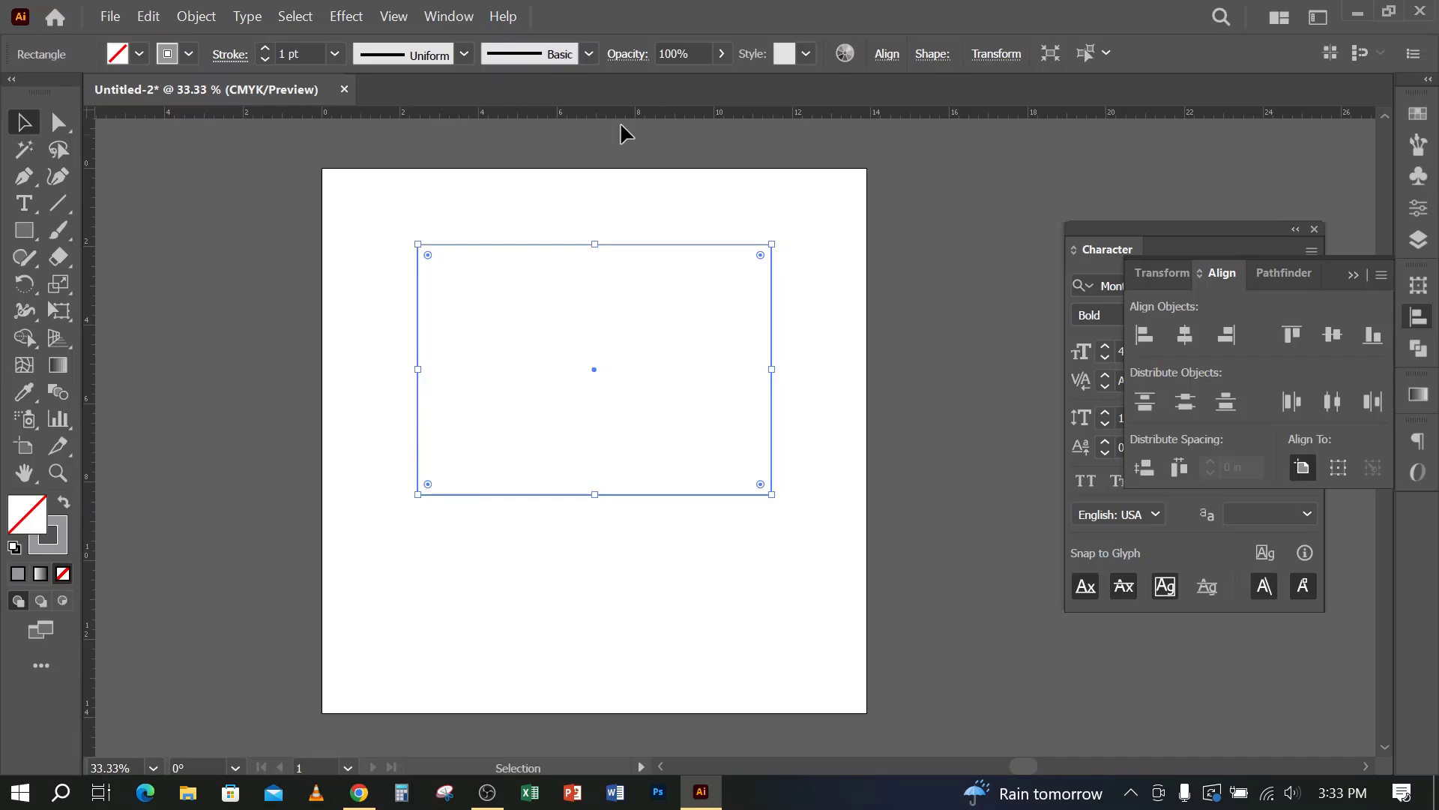
drag(879, 255, 586, 402)
click(546, 228)
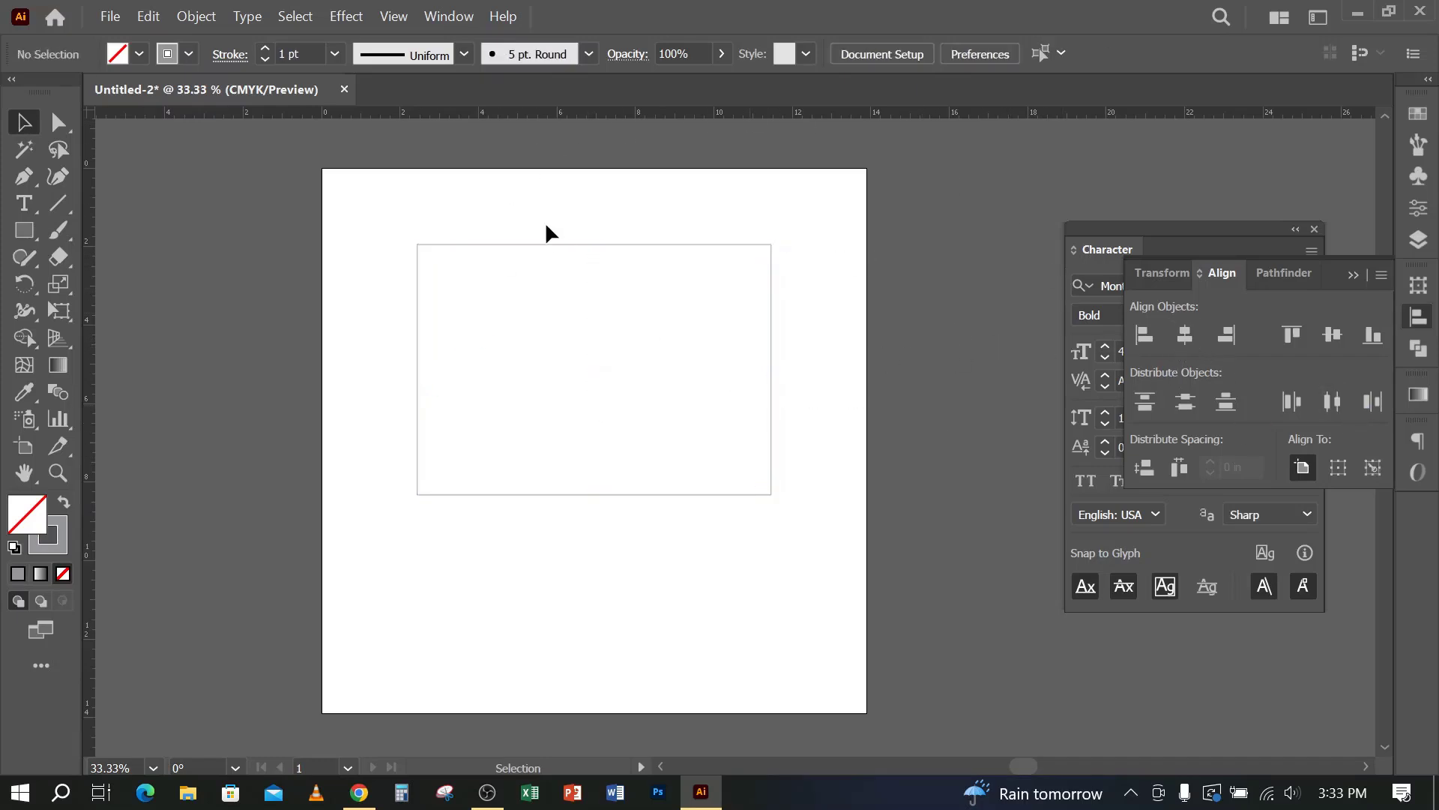
Step: Move the outlined rectangle closer to the artboard's upper edge and leave it deselected
drag(530, 193, 583, 385)
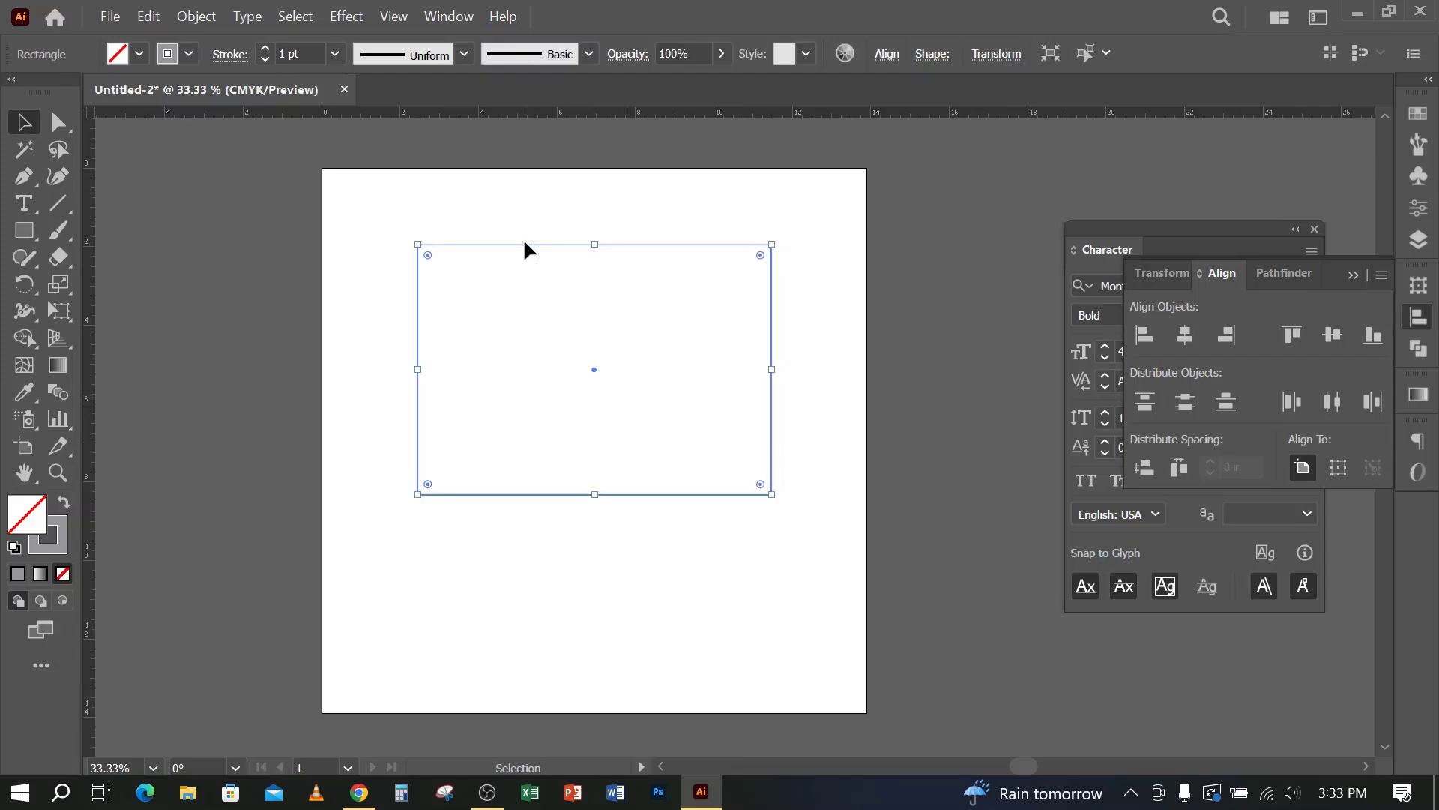
drag(530, 248, 530, 224)
click(308, 305)
drag(390, 343, 479, 379)
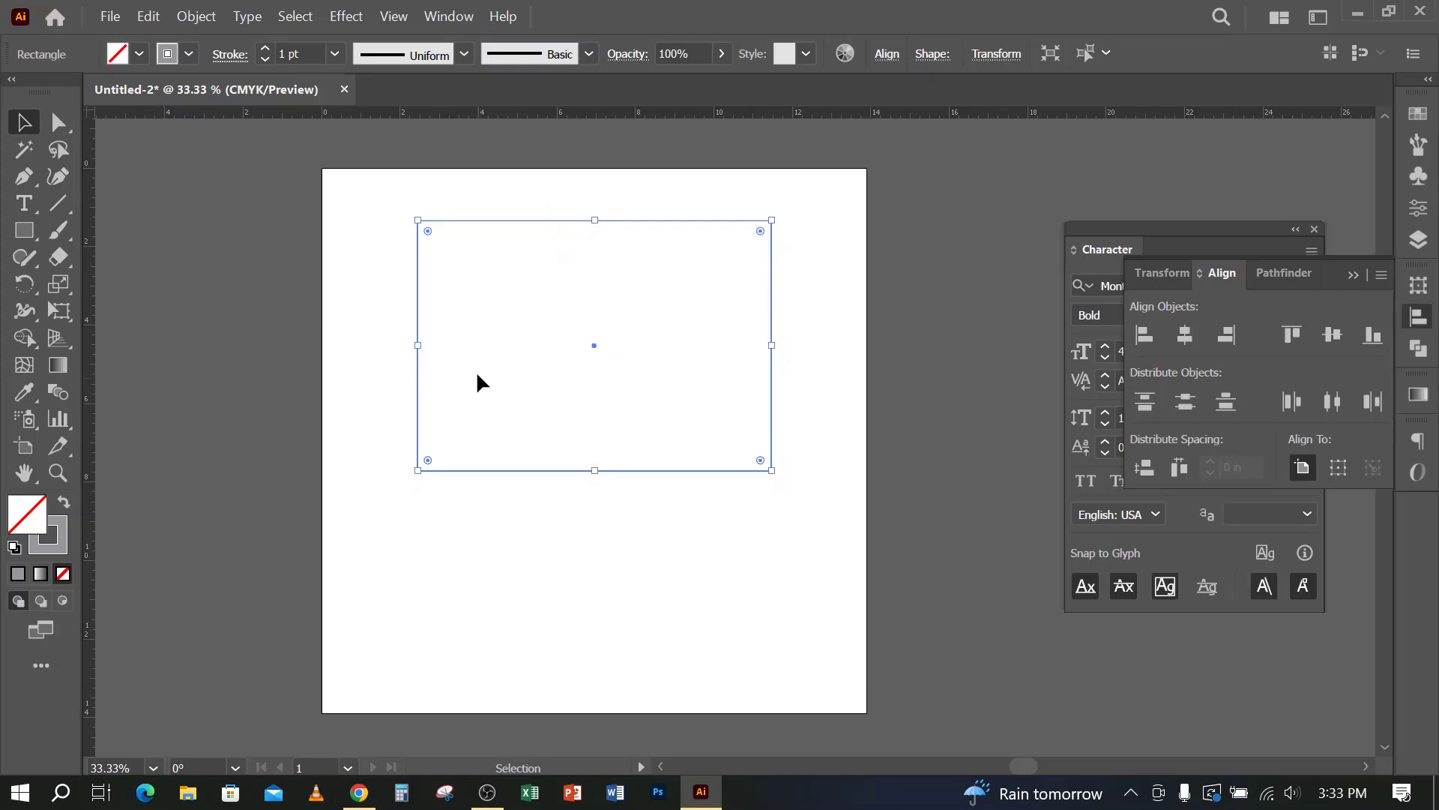
click(364, 322)
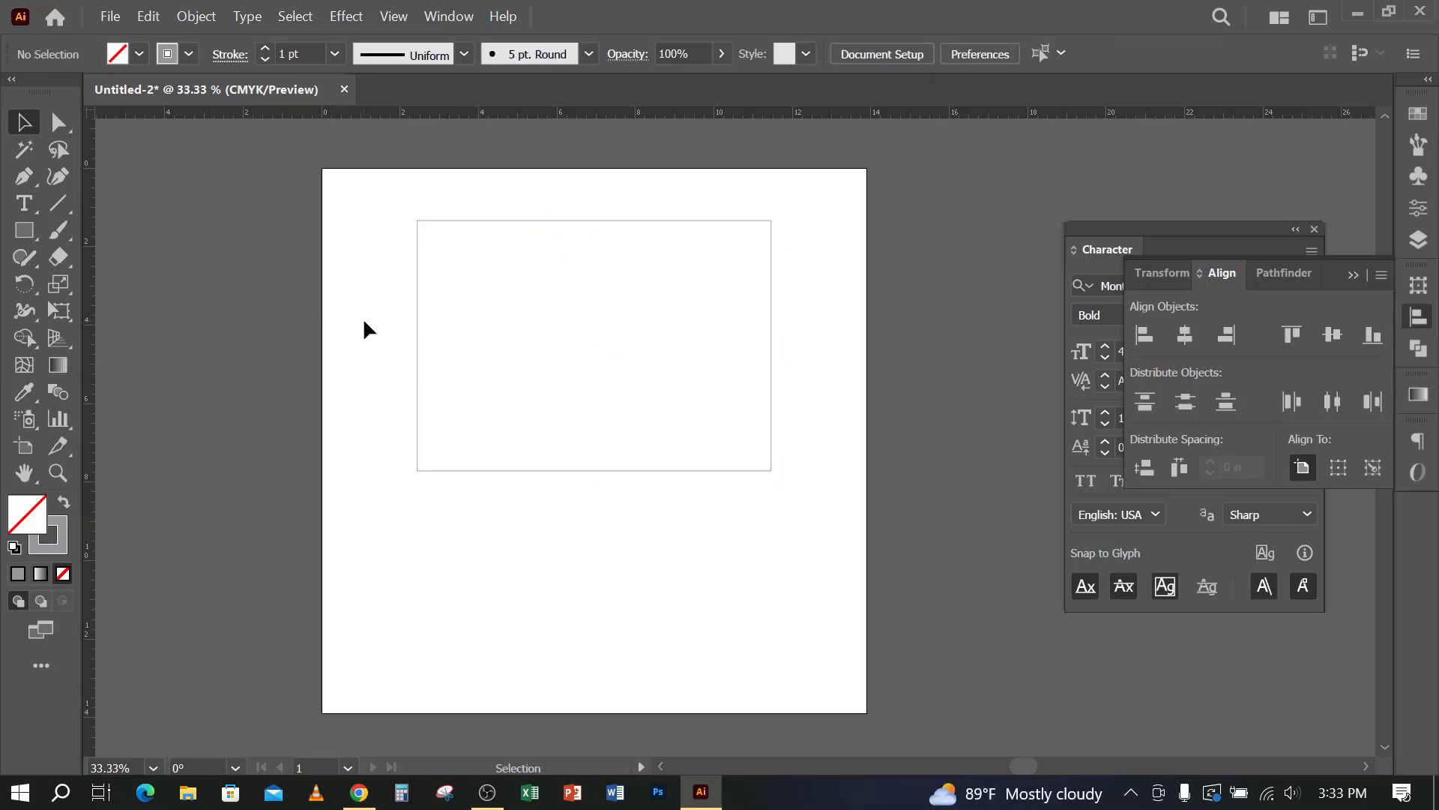
Step: Duplicate the rectangle straight down so the copy sits directly beneath the original
click(505, 220)
drag(504, 220, 520, 475)
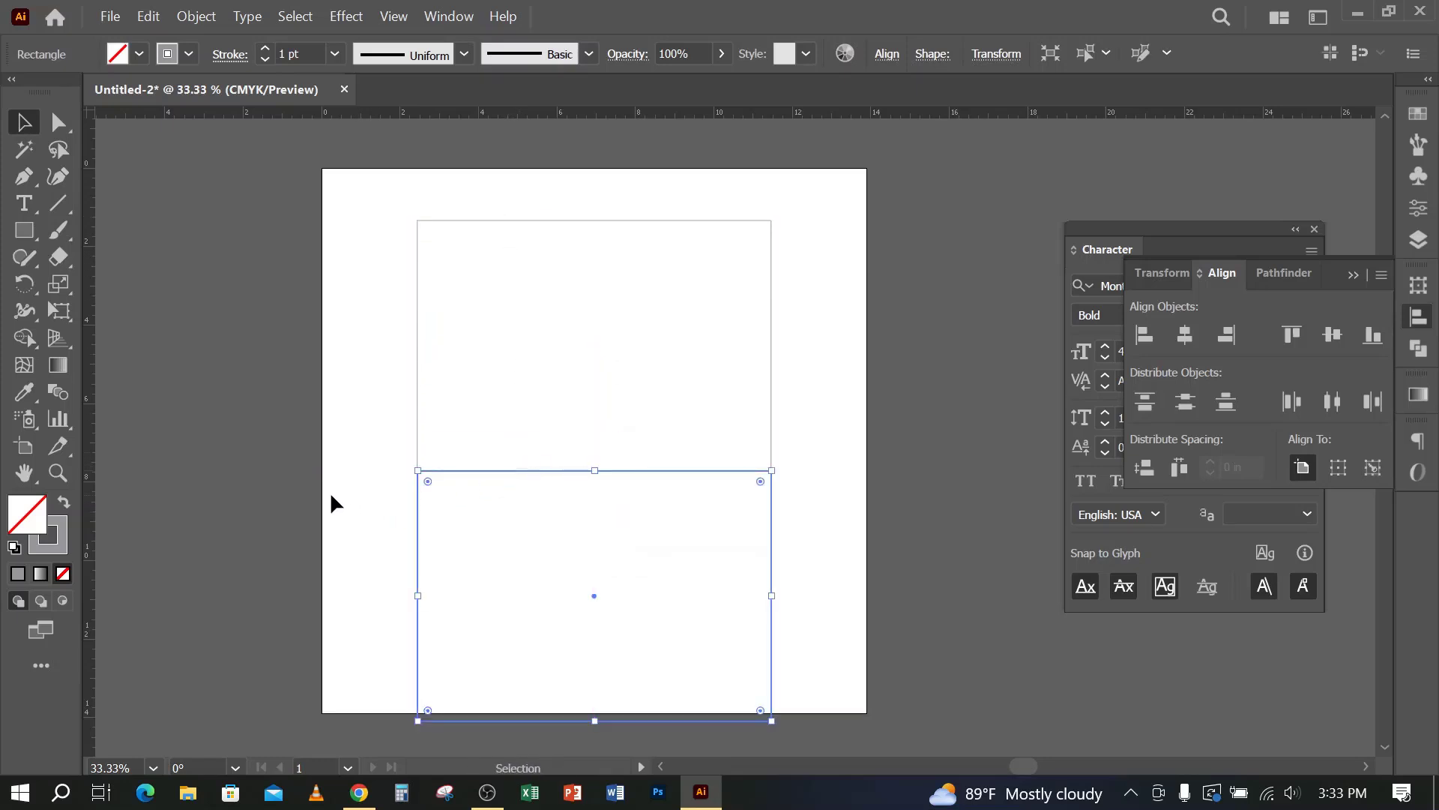
click(334, 502)
Step: In Outline view, align the lower rectangle's top edge exactly with the upper one's bottom edge, and return to Preview
scroll(555, 519, up, 1)
scroll(554, 518, up, 2)
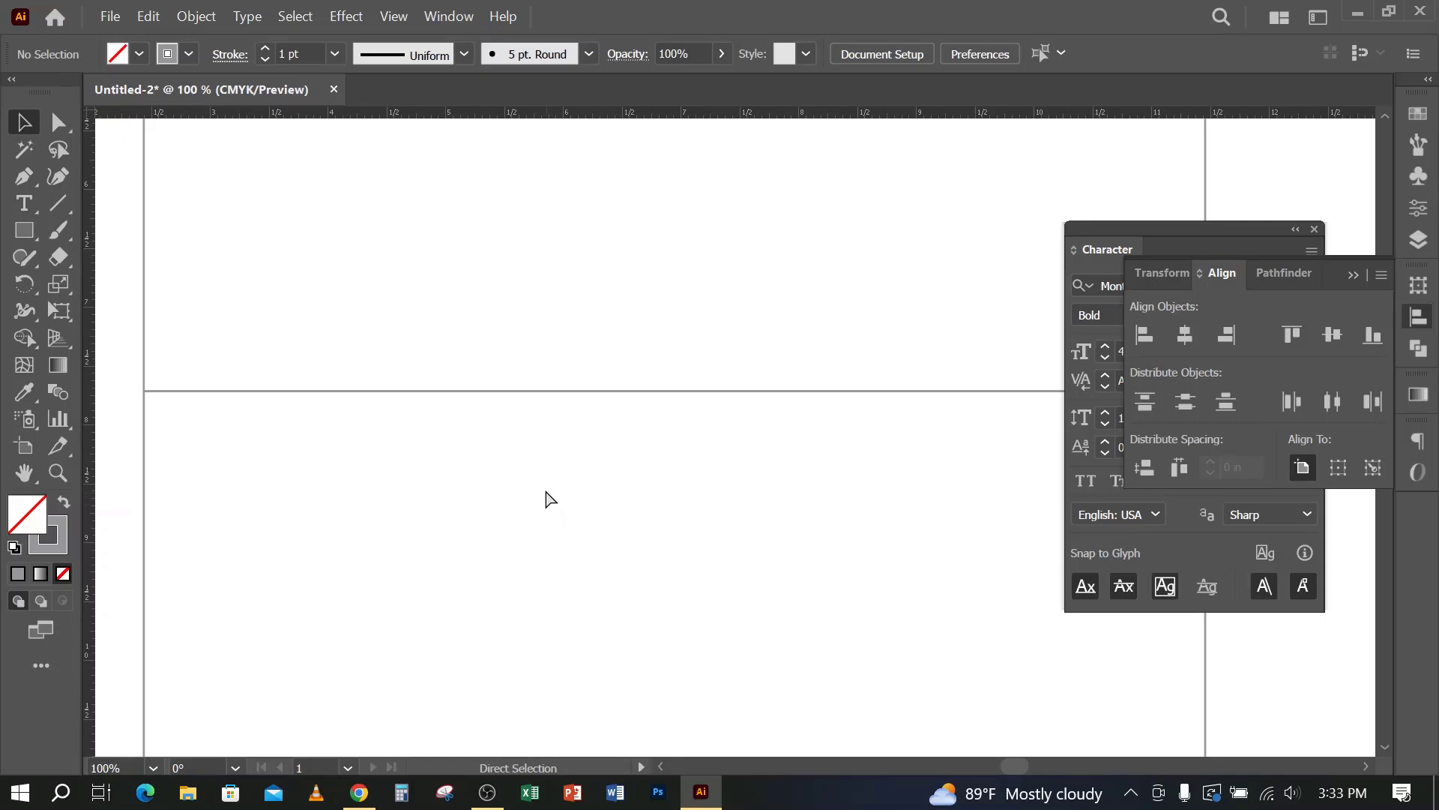
key(ctrl+y)
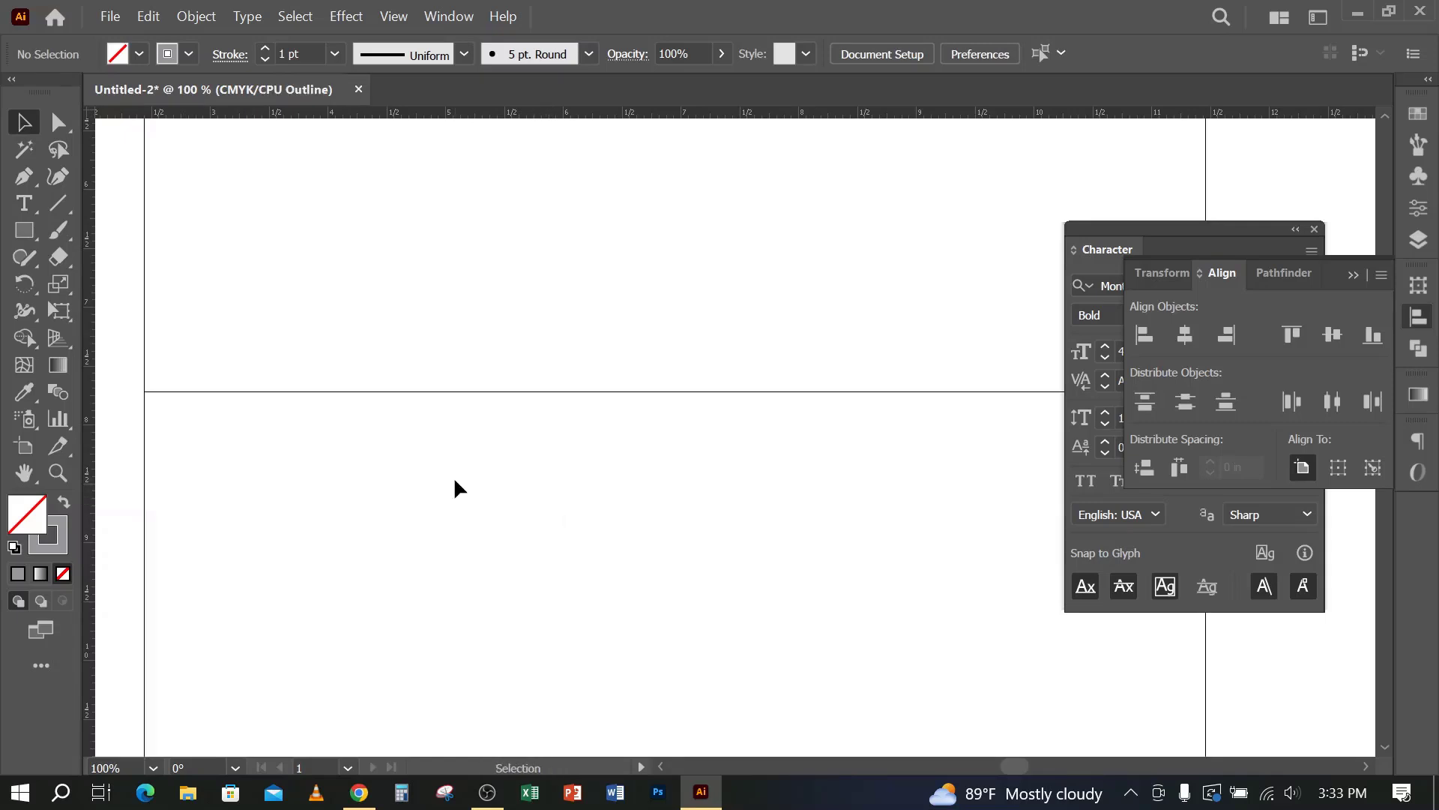
scroll(243, 385, up, 1)
drag(257, 464, 517, 285)
drag(307, 294, 304, 309)
click(190, 405)
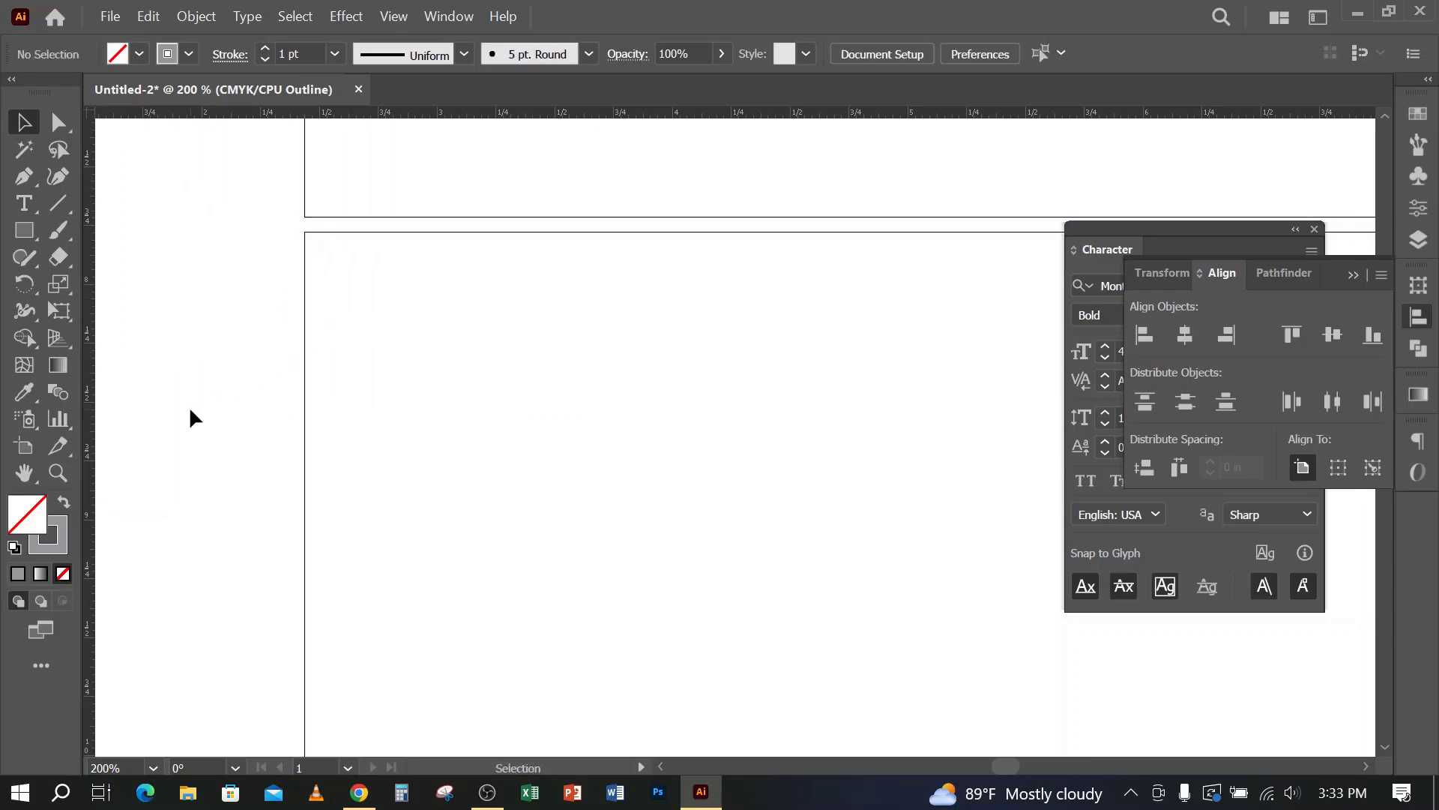
drag(513, 231, 514, 215)
click(248, 295)
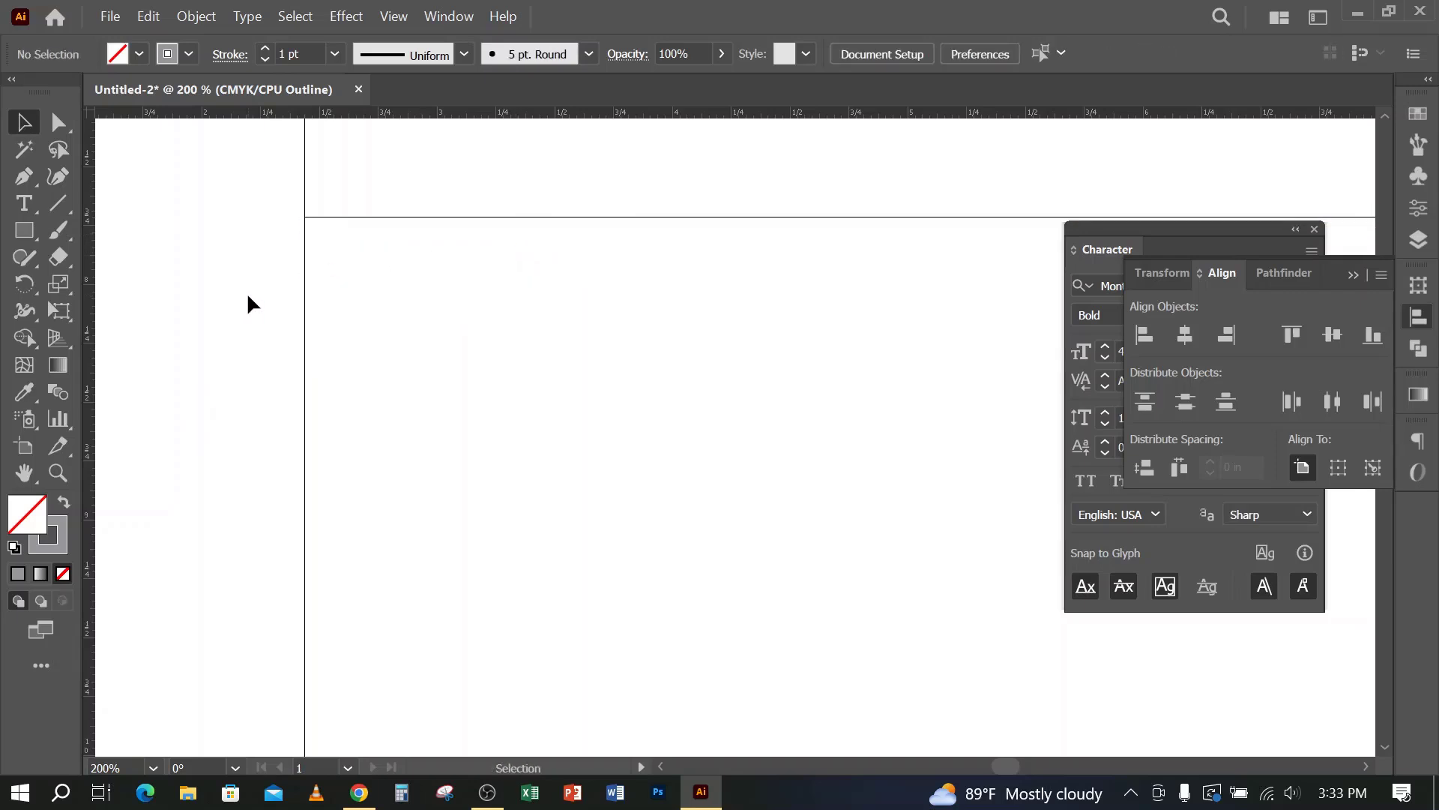
scroll(248, 295, down, 1)
scroll(375, 278, down, 4)
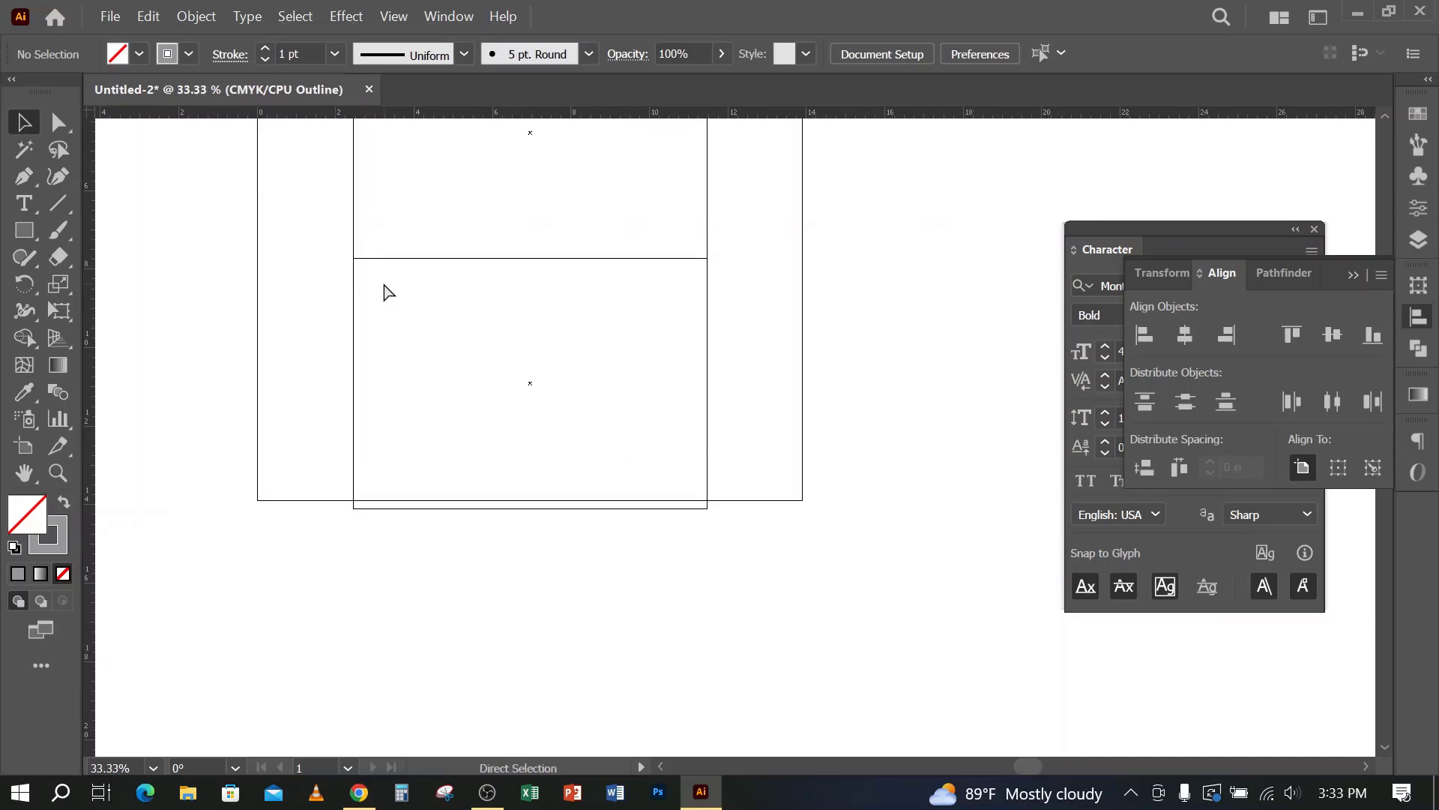
key(ctrl+y)
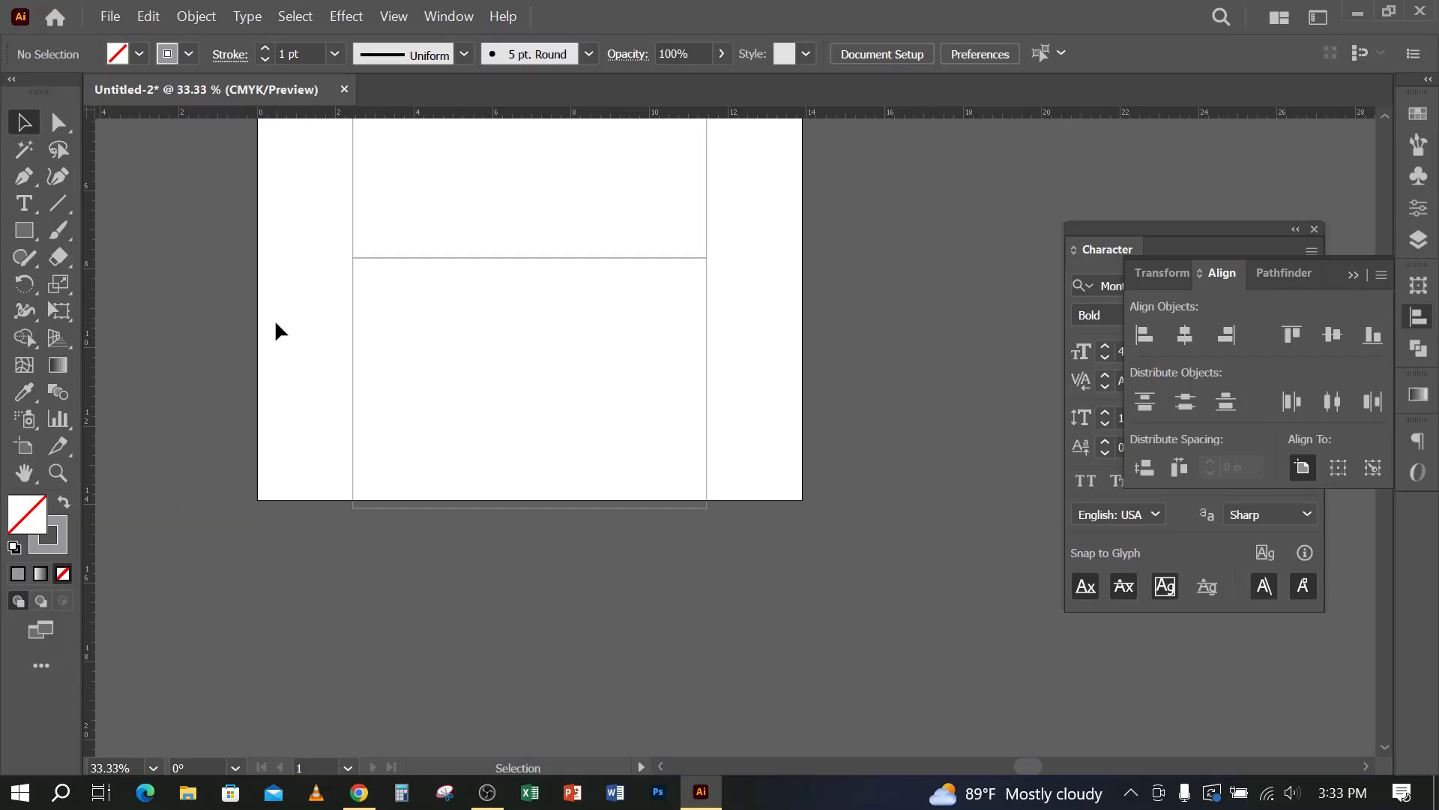
scroll(274, 318, up, 2)
drag(276, 261, 370, 402)
click(292, 392)
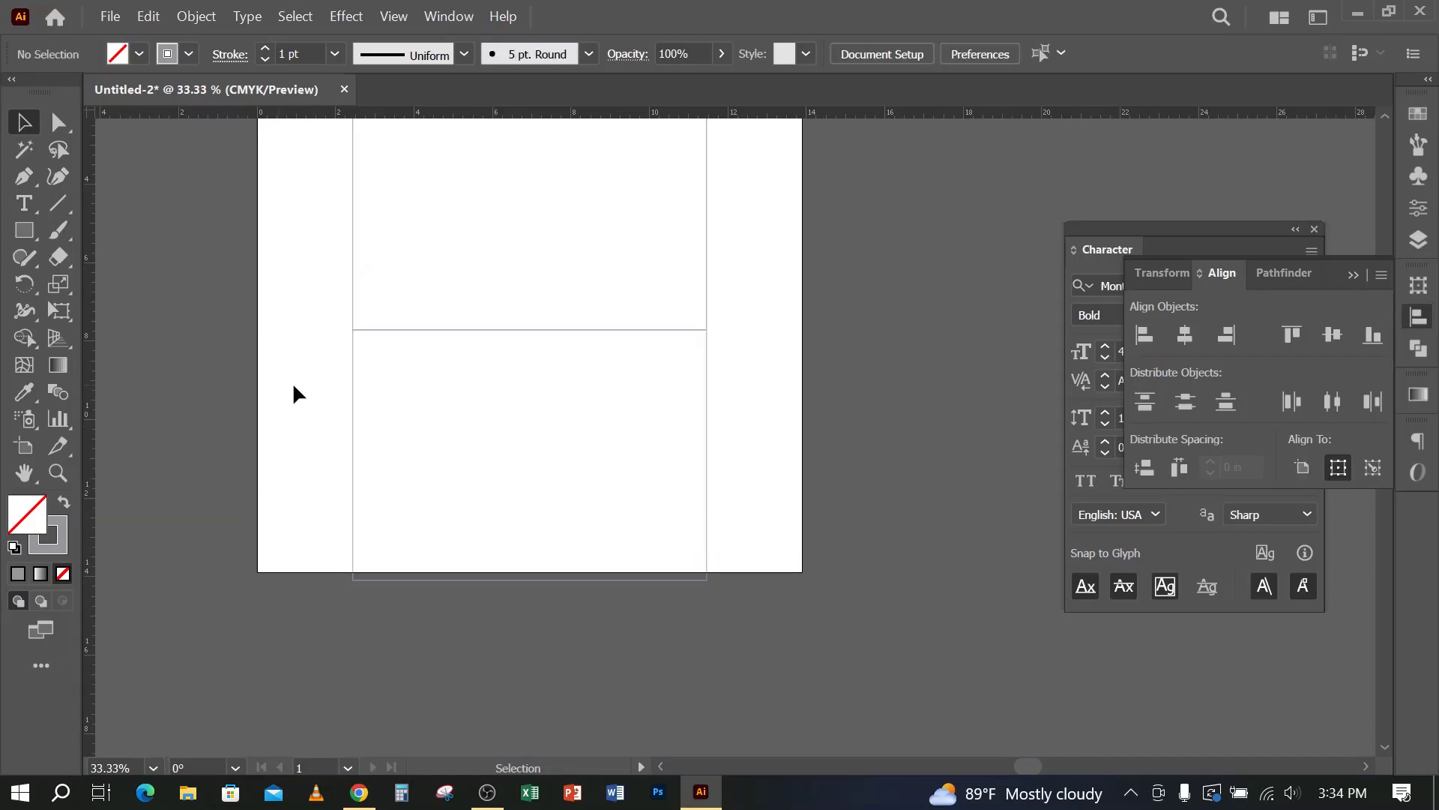
Step: Select the lower rectangle, check the C5 envelope mockup in Chrome, and return to Illustrator
scroll(293, 380, up, 3)
scroll(293, 363, down, 3)
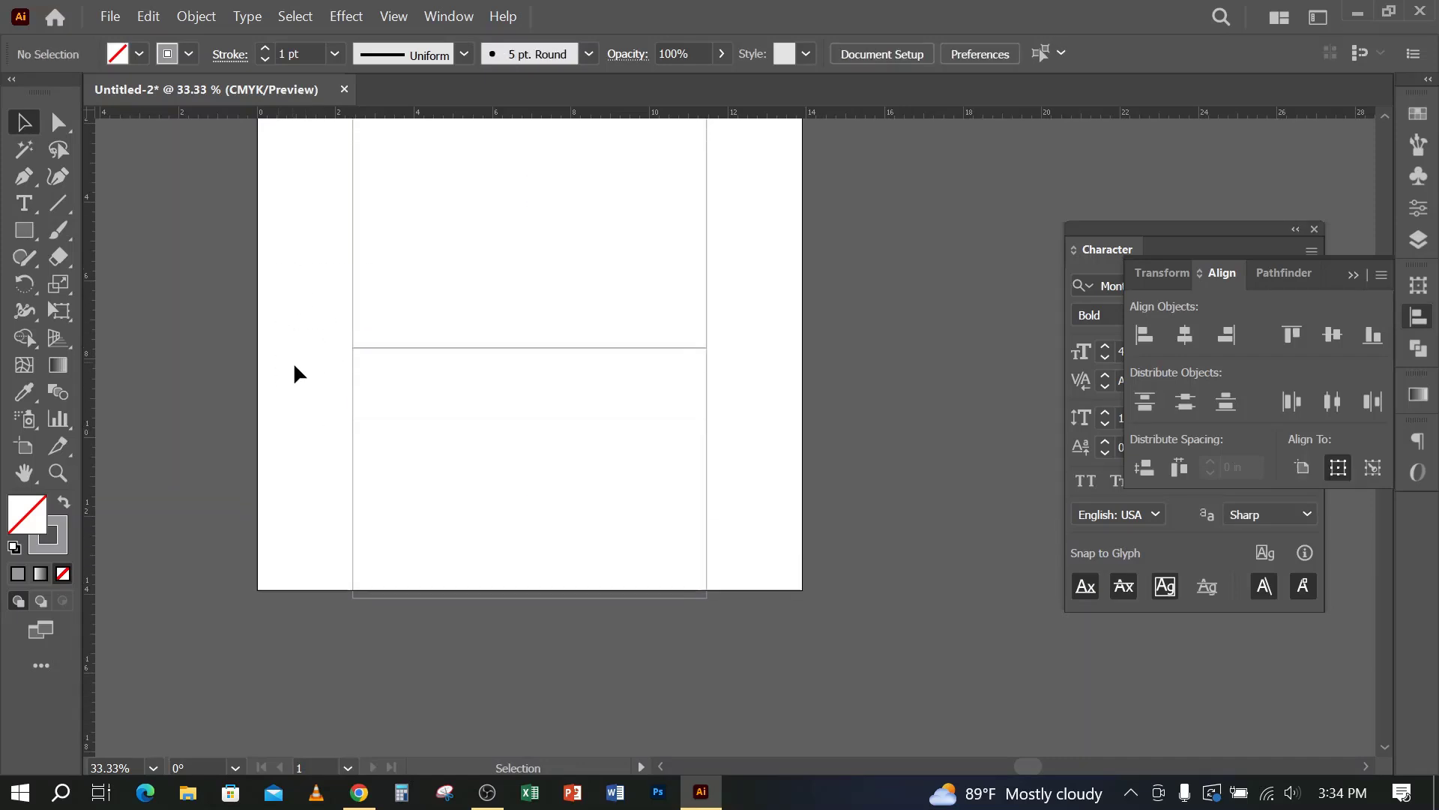
drag(295, 447, 395, 468)
click(393, 467)
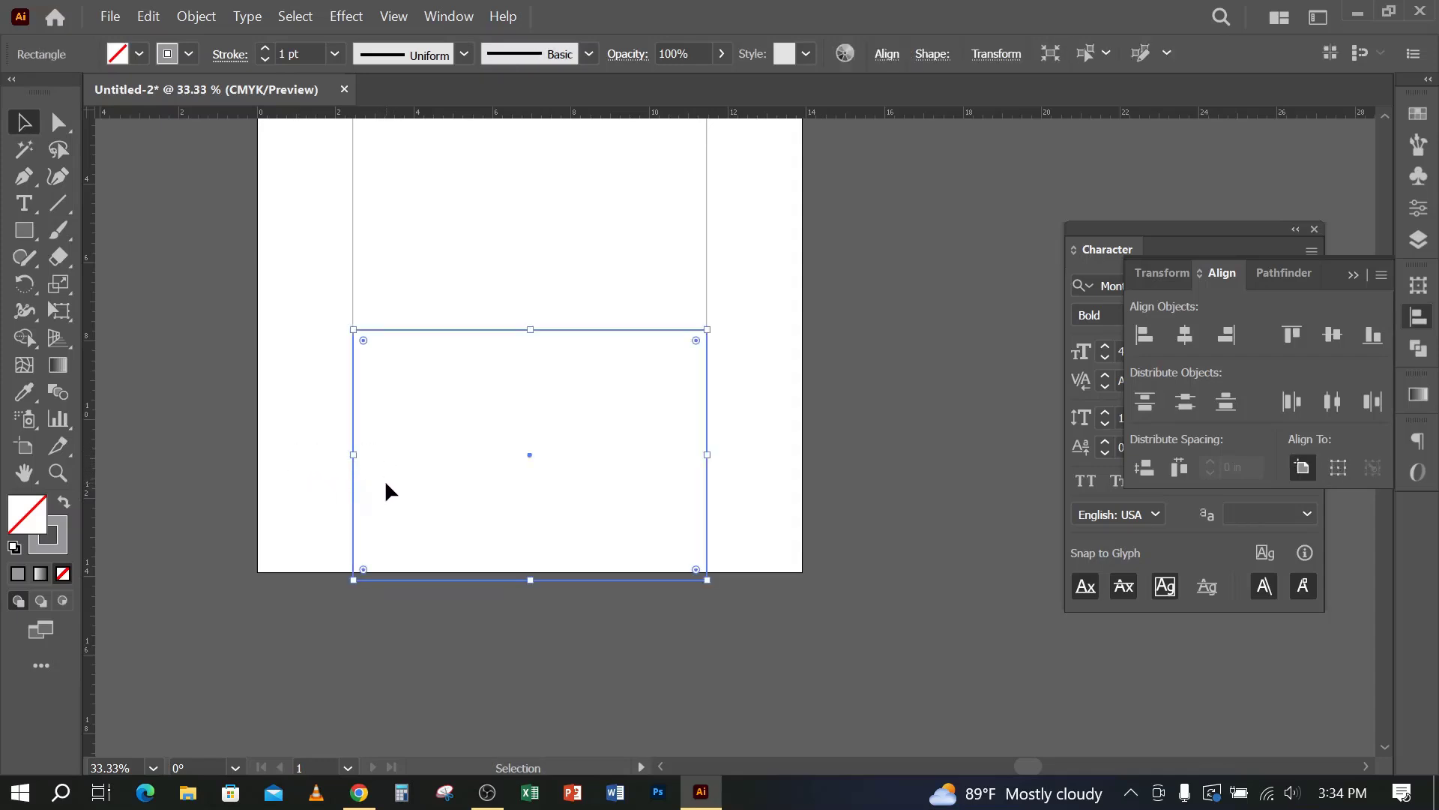
click(302, 436)
drag(304, 430, 411, 485)
click(359, 793)
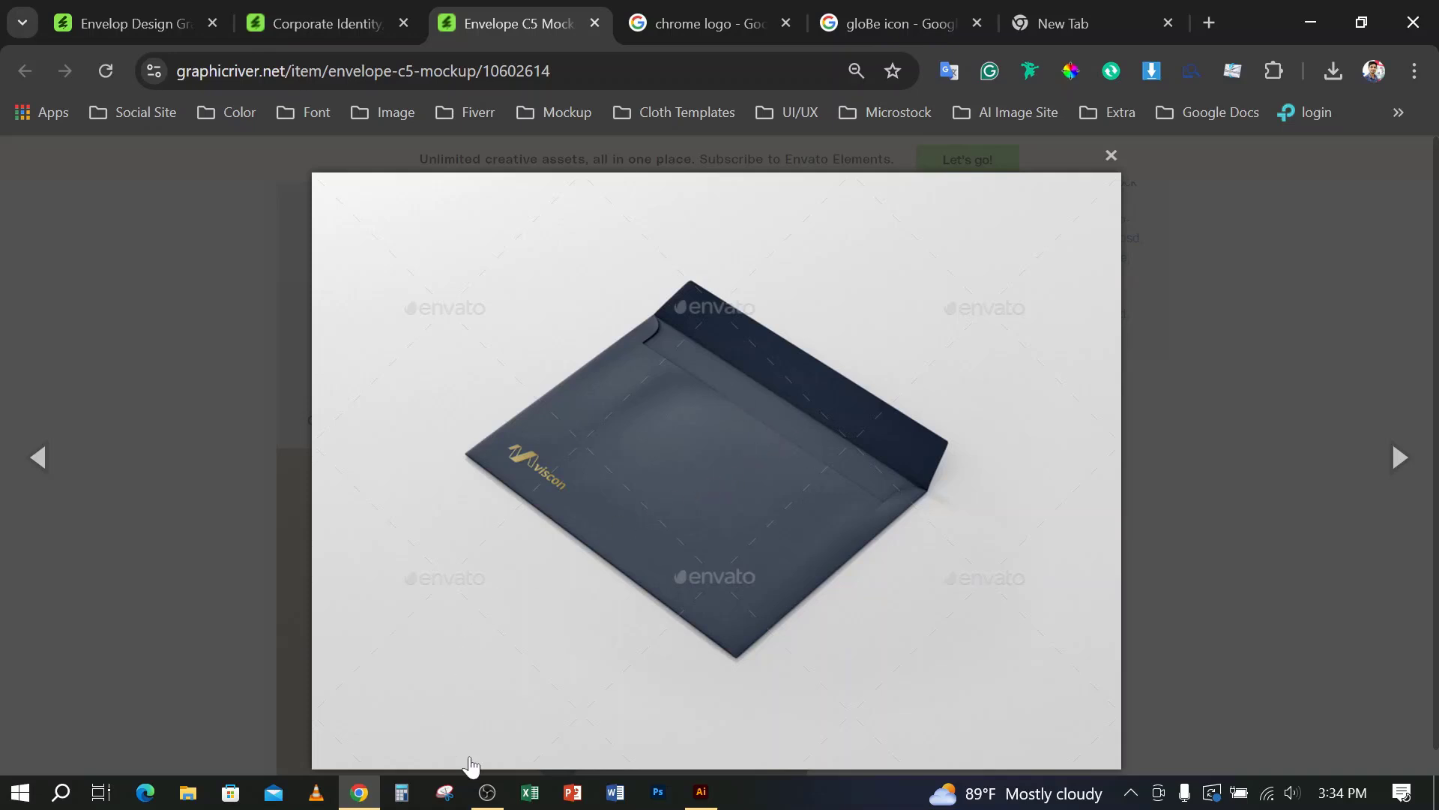
click(701, 792)
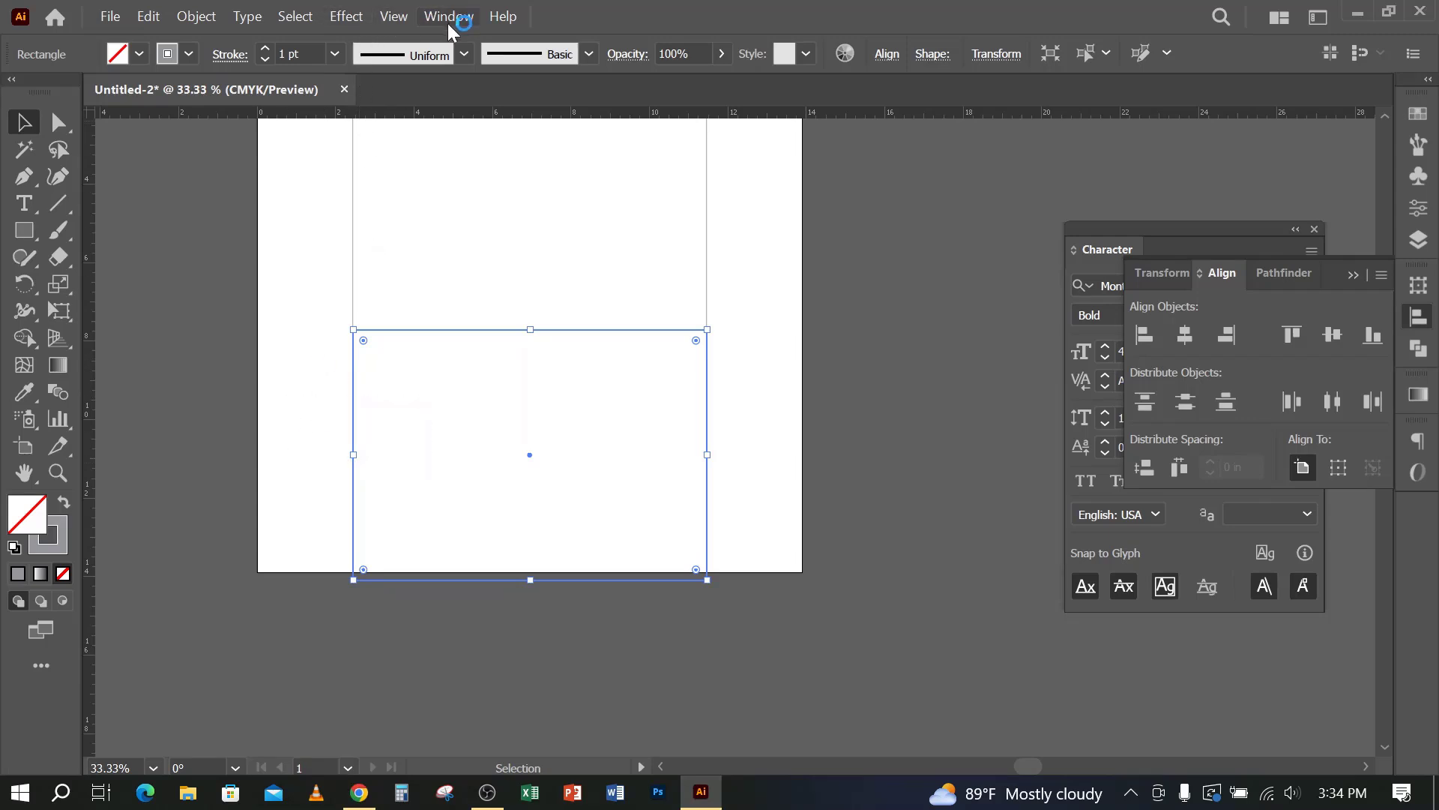
Step: Try the Transform effect on the lower rectangle with a top-center reference point and a horizontal move of -0.2083 in
click(347, 17)
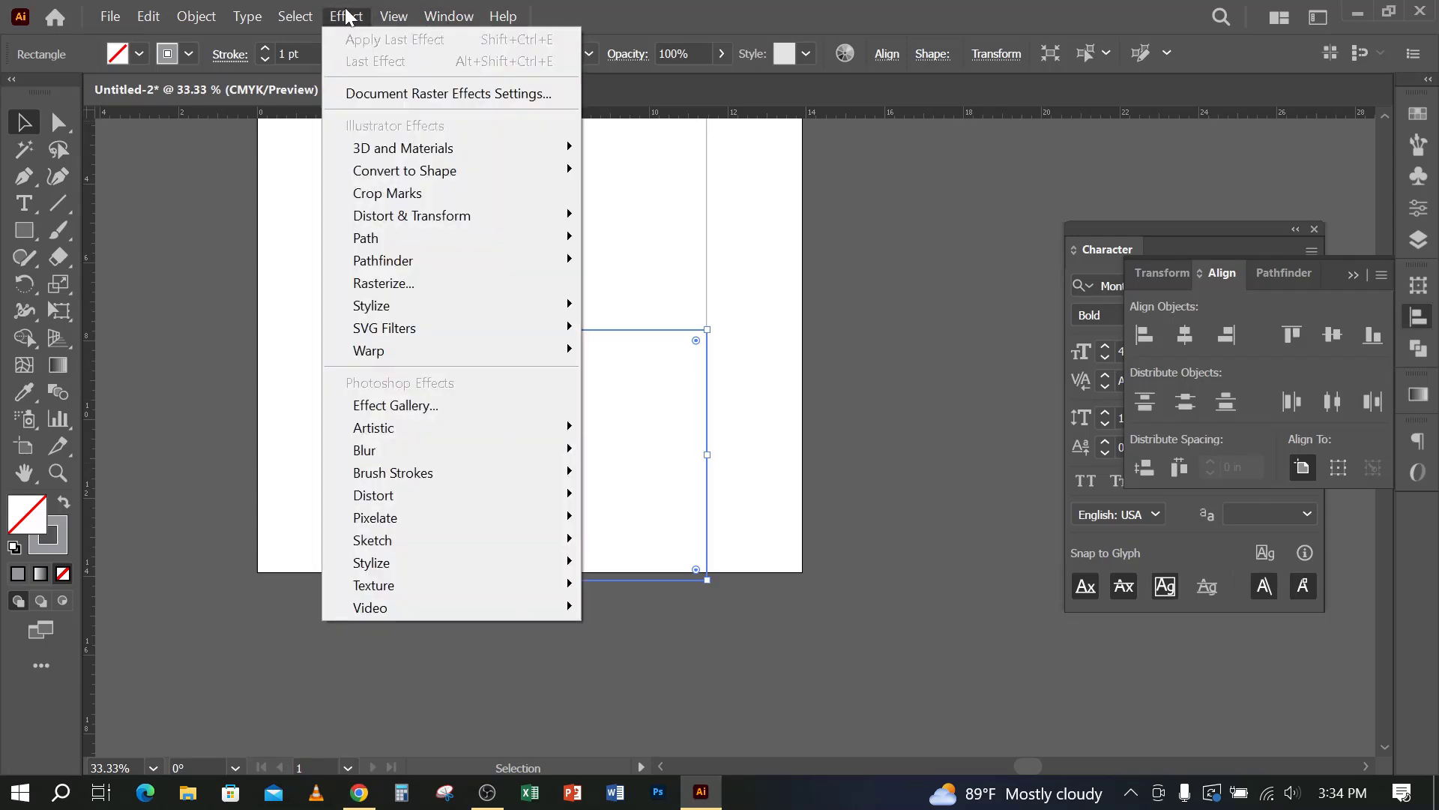
mouse_move(475, 220)
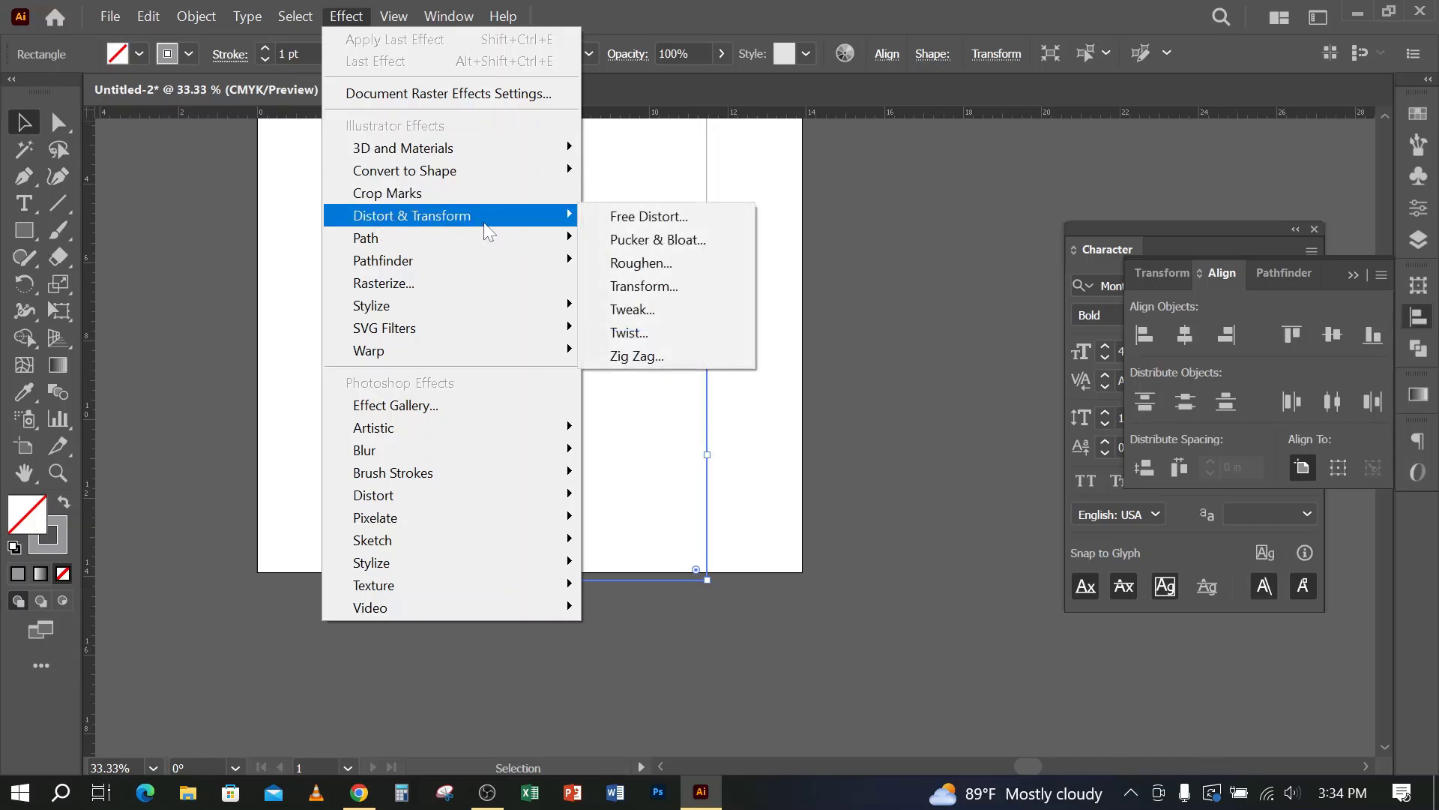
click(656, 287)
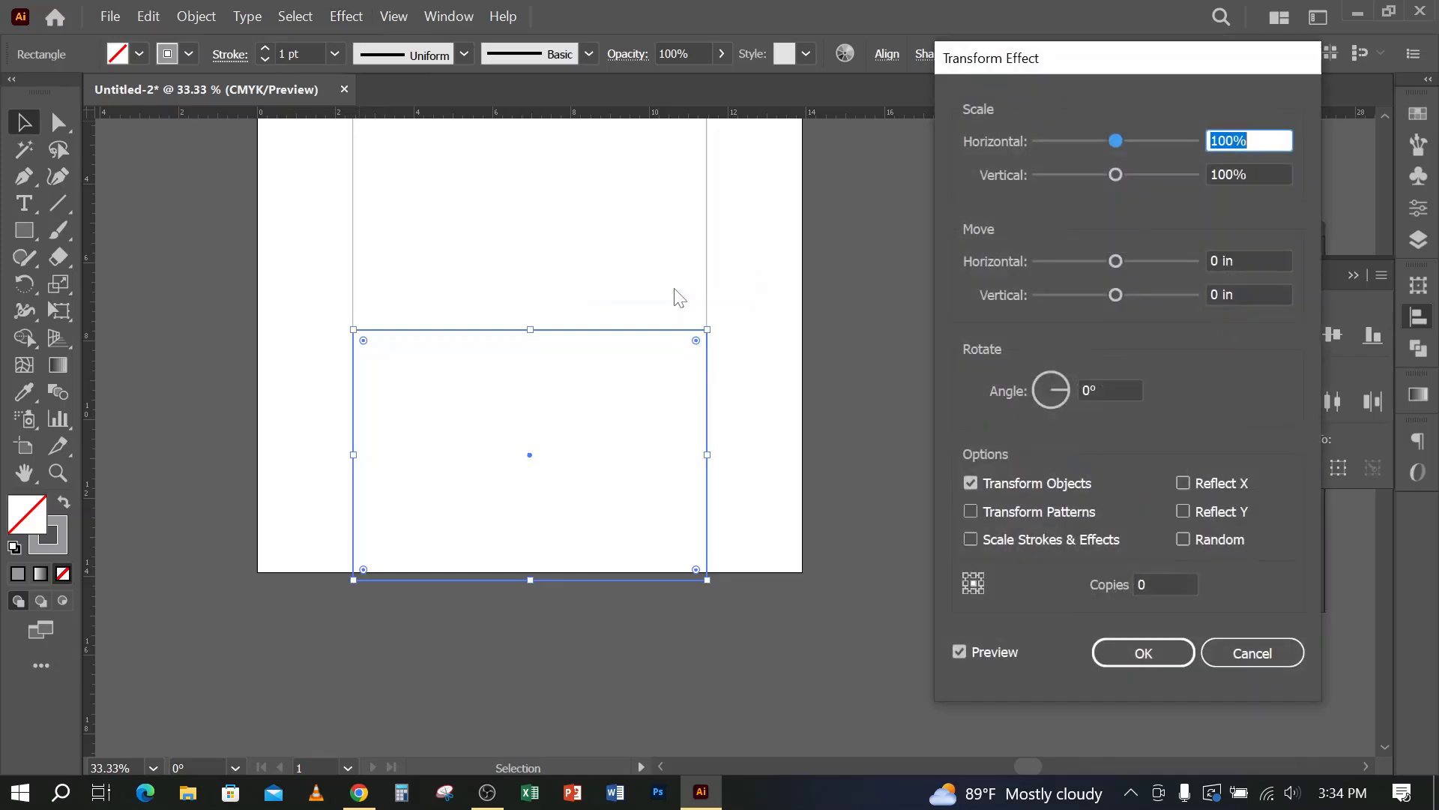
drag(1080, 64, 979, 34)
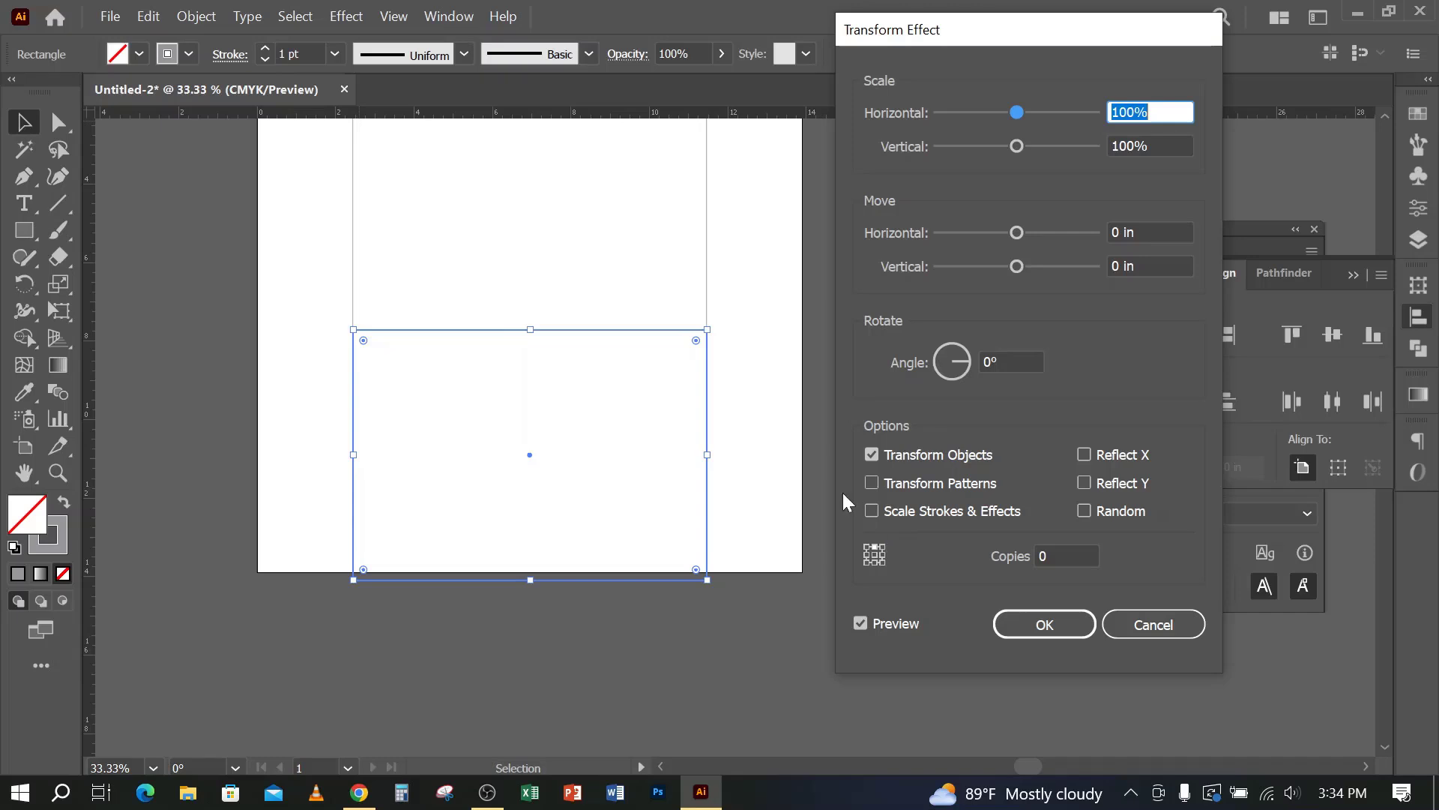
click(875, 563)
drag(1017, 30, 957, 59)
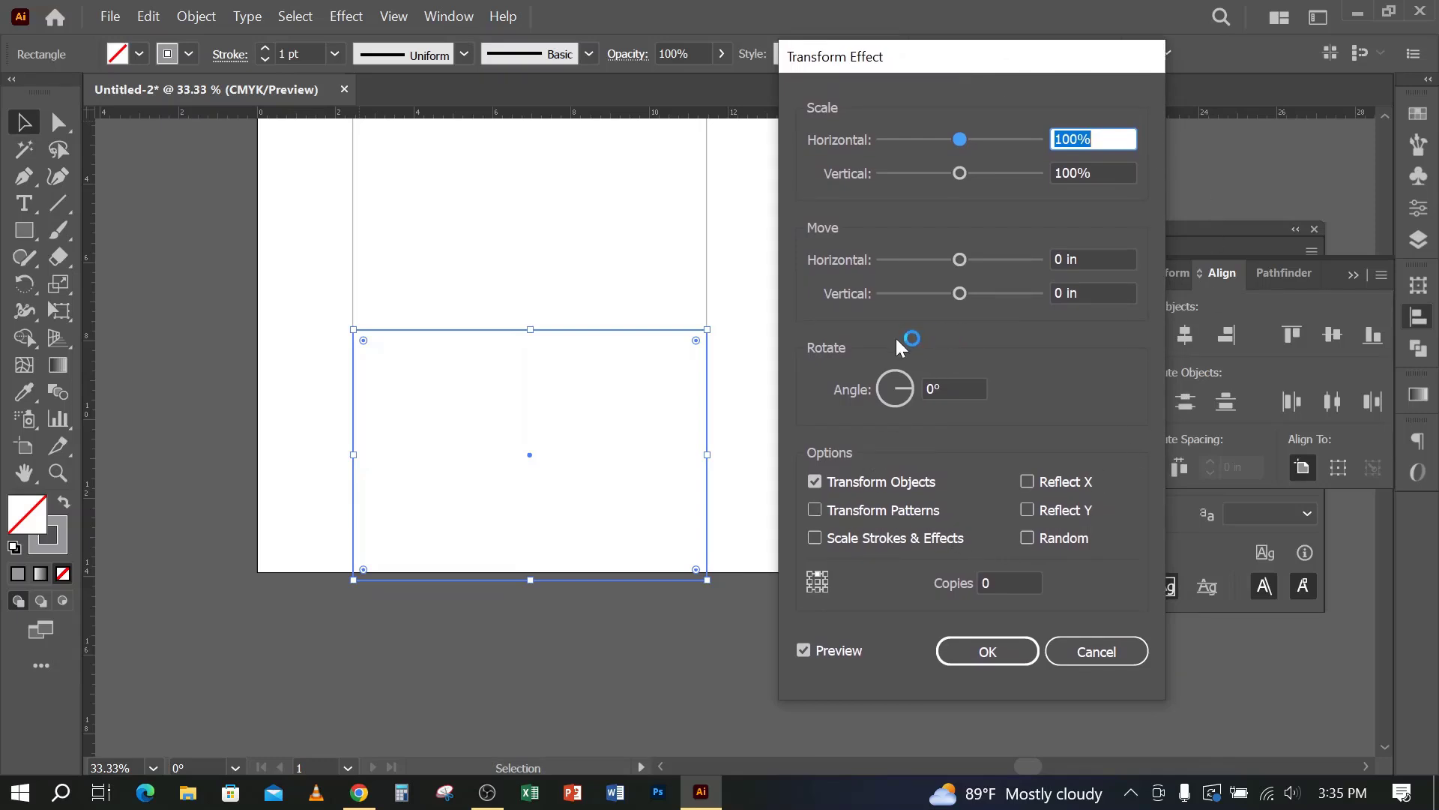
double_click(1060, 260)
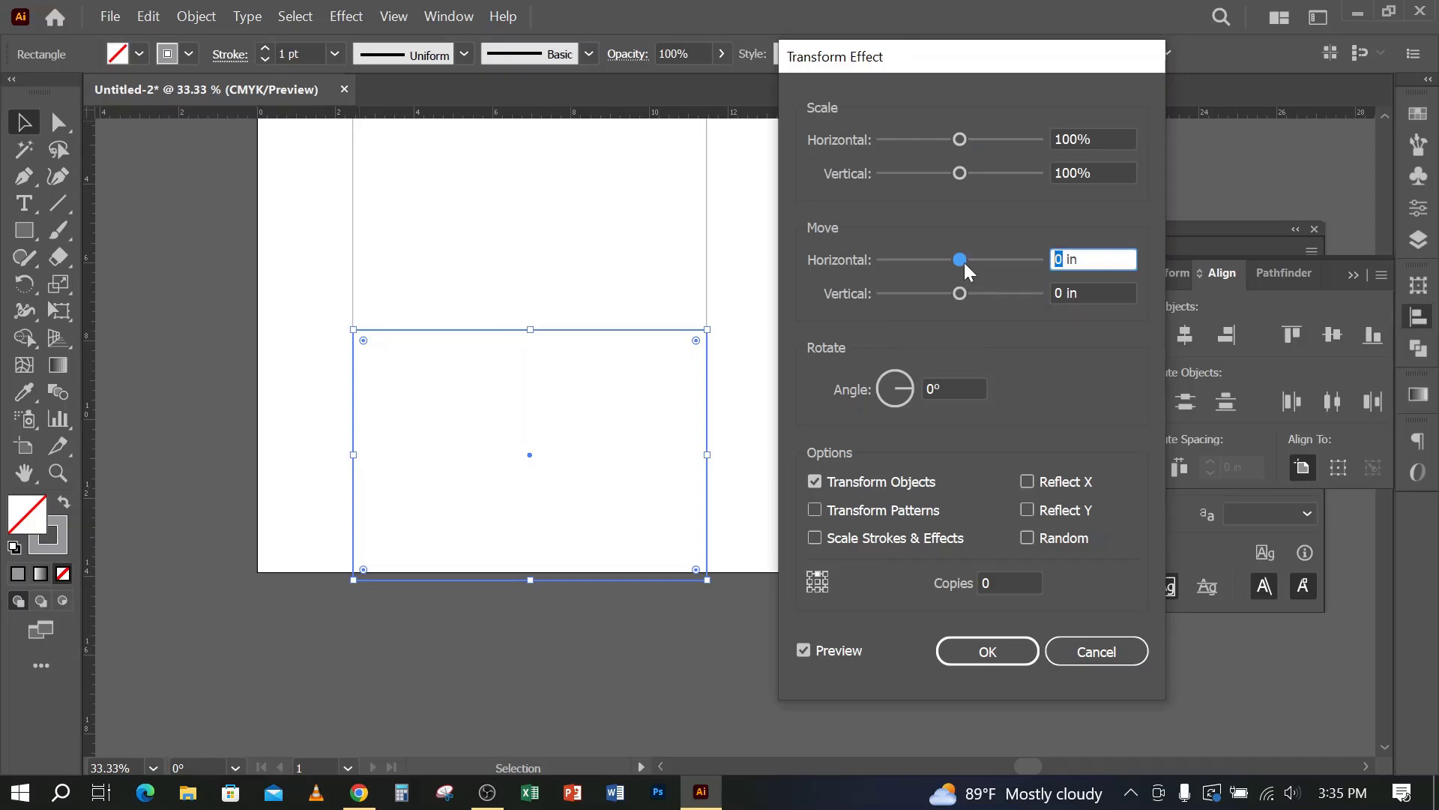
drag(963, 262, 952, 258)
click(803, 651)
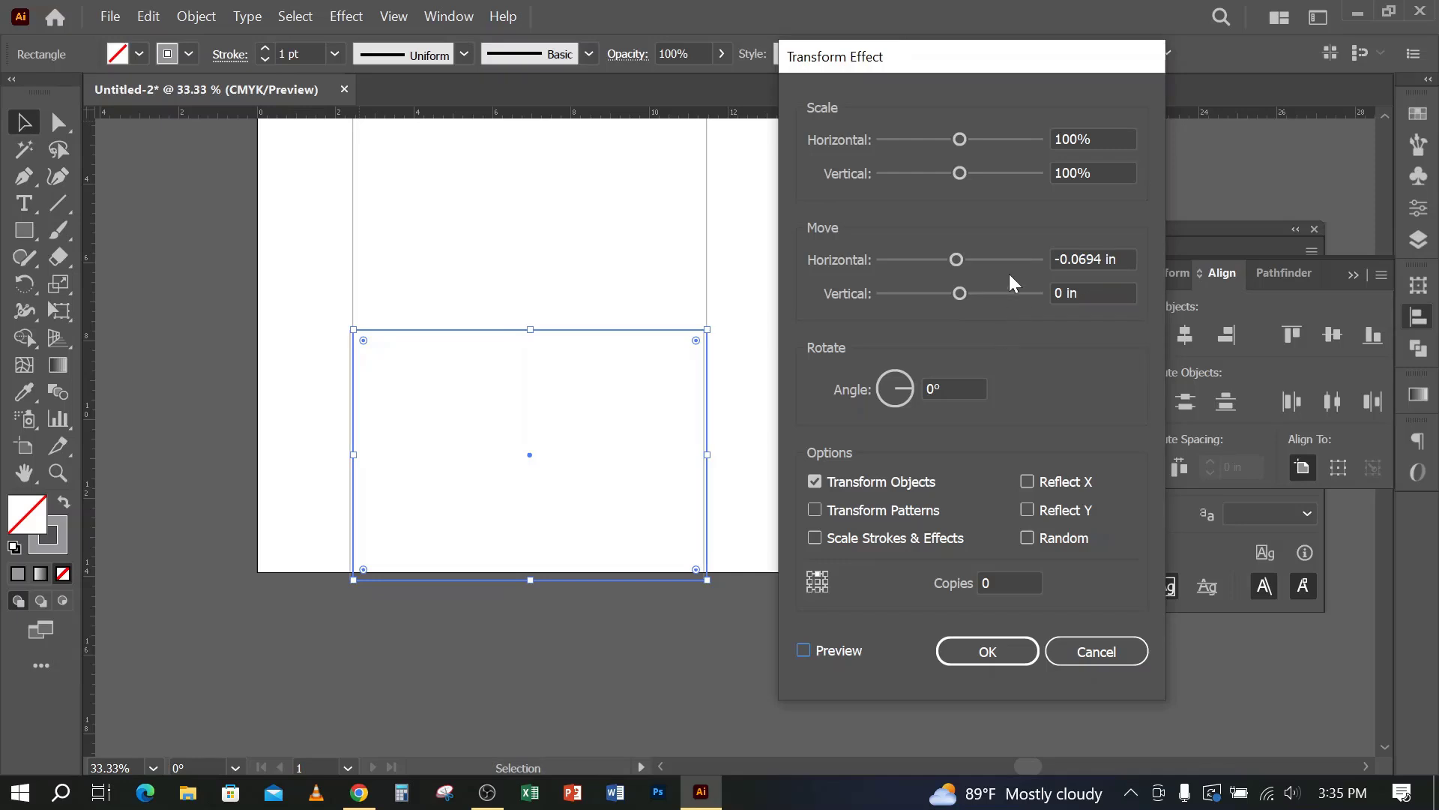
drag(959, 260, 950, 259)
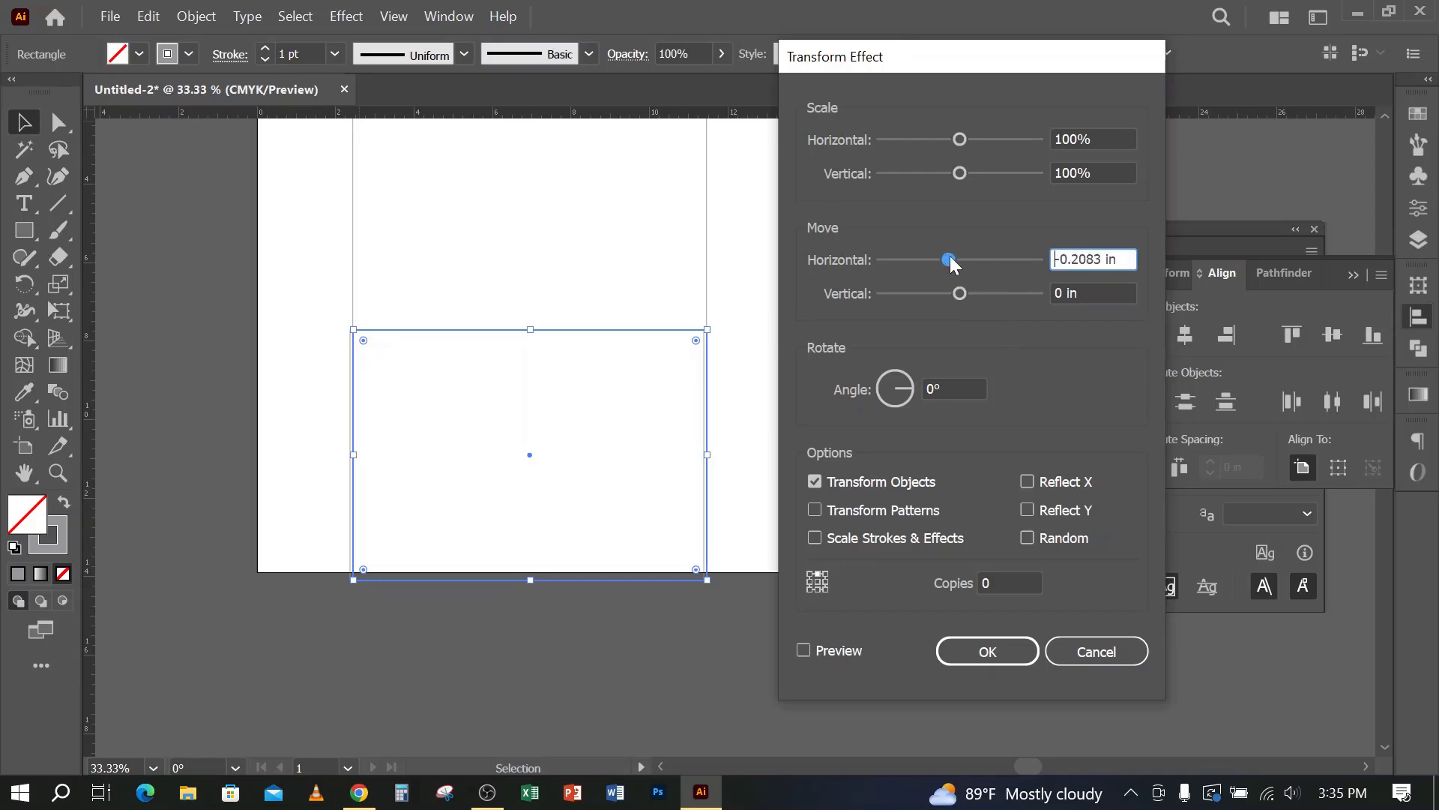
Step: Set the Transform effect's horizontal move to 1 in and preview the shift
drag(1101, 258, 1079, 249)
click(1101, 256)
key(BackSpace)
key(BackSpace)
key(BackSpace)
key(BackSpace)
key(BackSpace)
key(BackSpace)
key(BackSpace)
text(1)
click(803, 650)
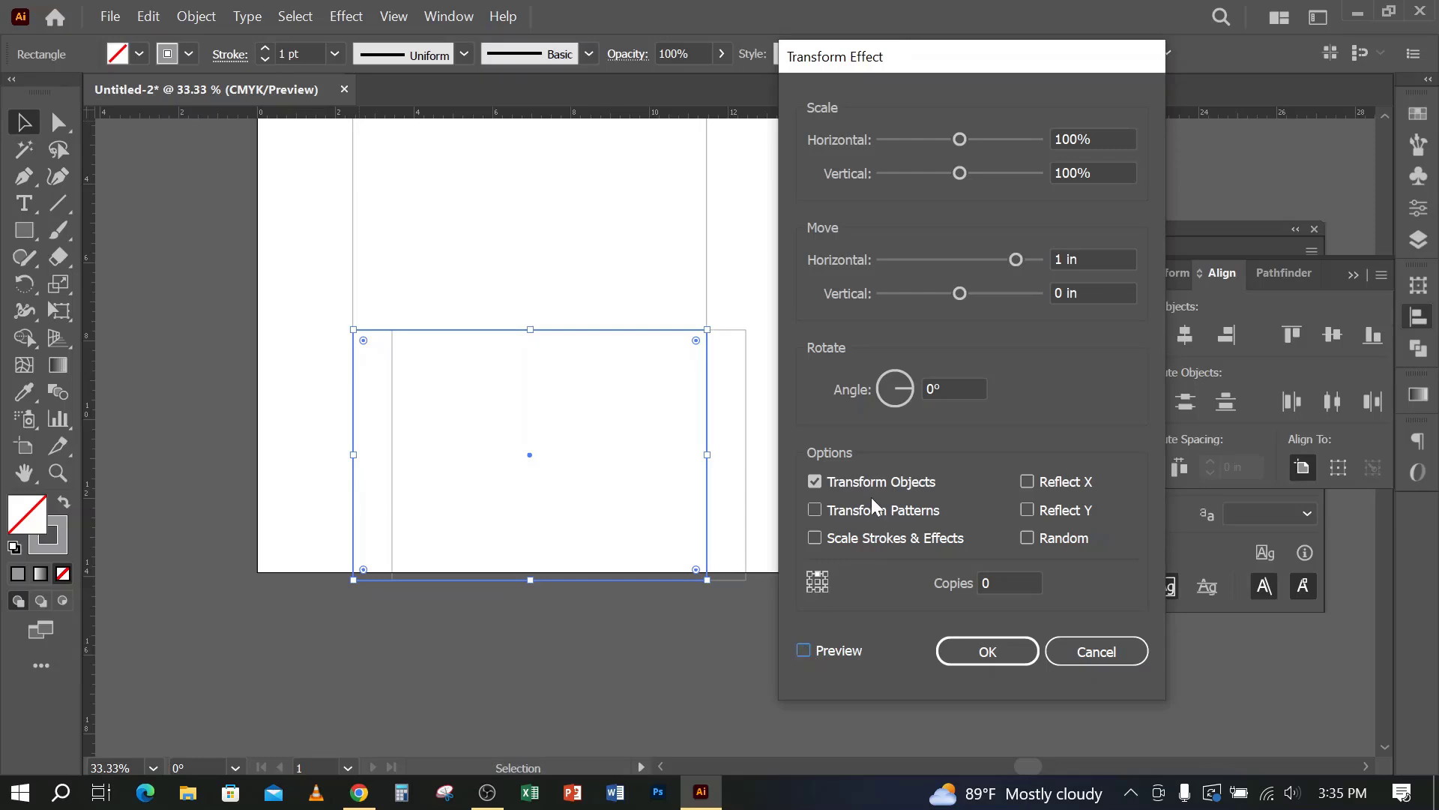
Step: Set the horizontal move to 0 in and the vertical move to 1 in, apply the effect, and deselect the rectangle
double_click(1059, 259)
text(0)
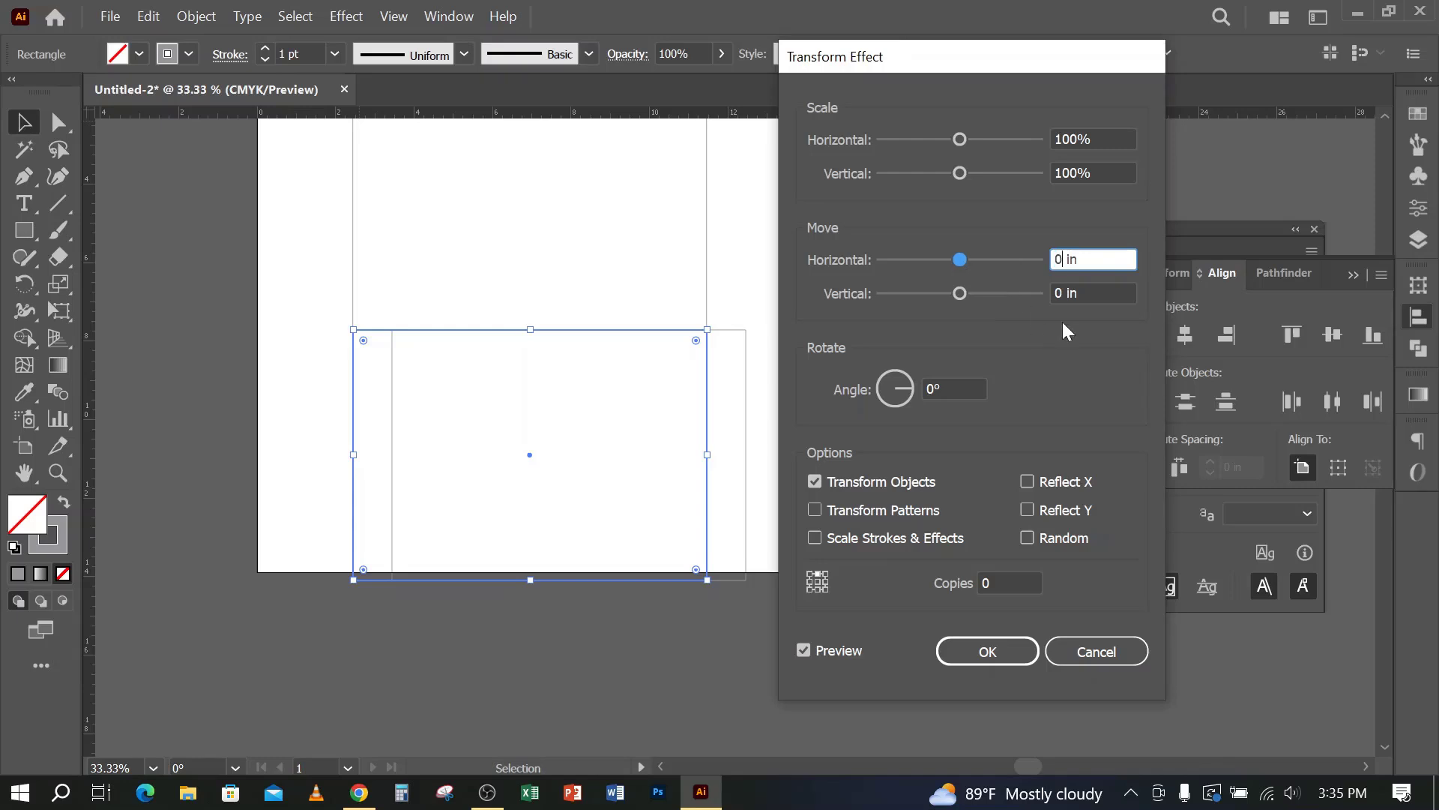
double_click(1065, 293)
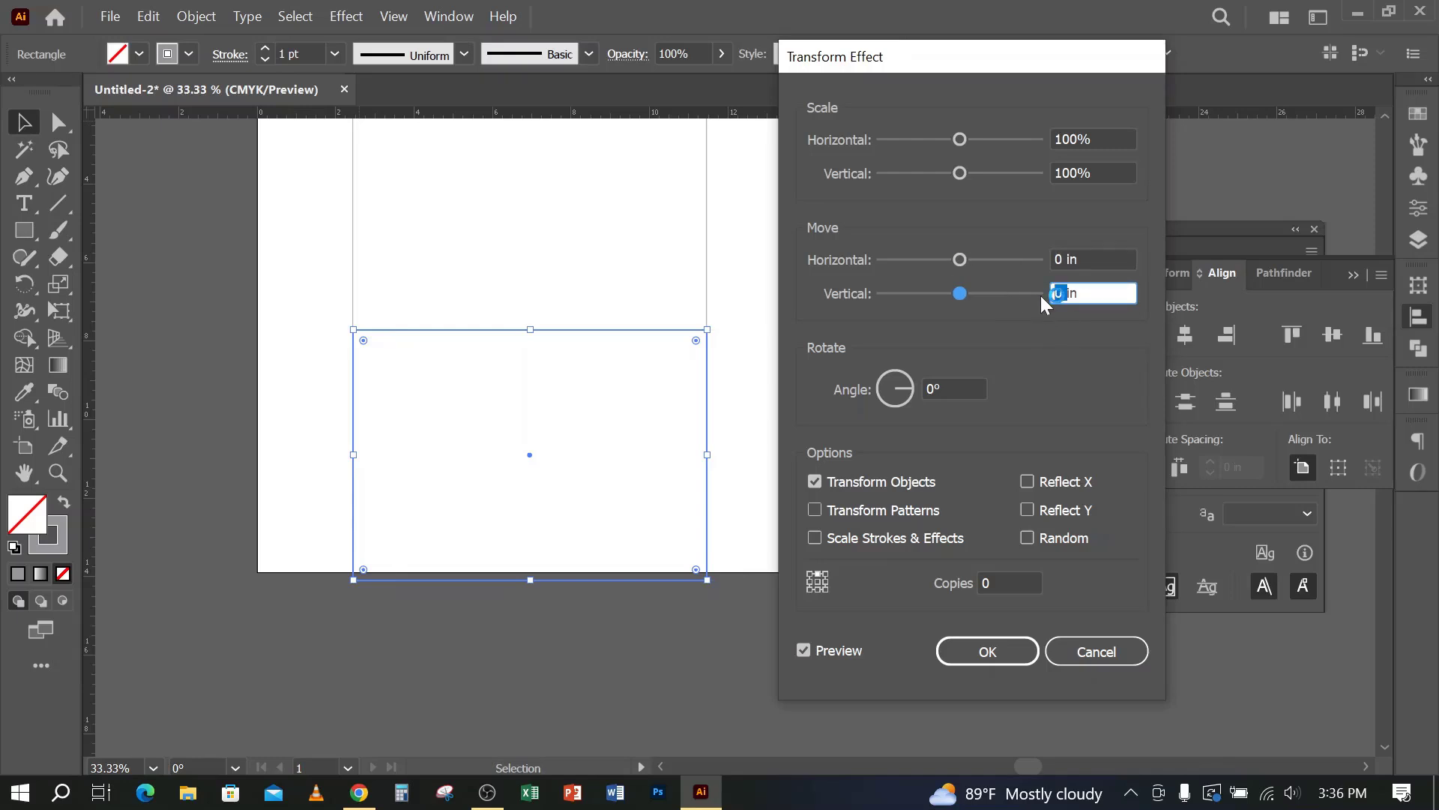
text(1)
click(802, 650)
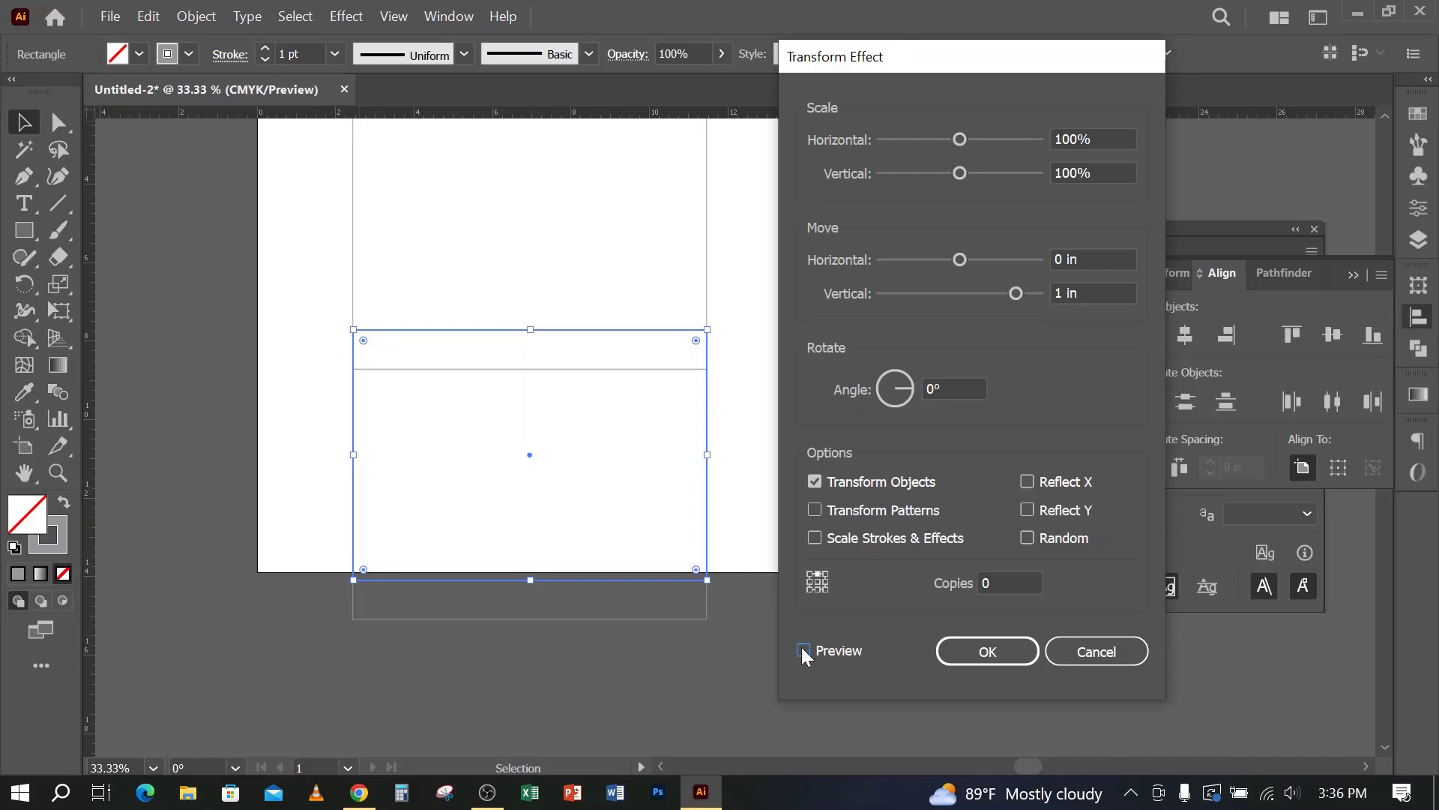
click(1027, 481)
click(802, 651)
click(975, 650)
click(809, 657)
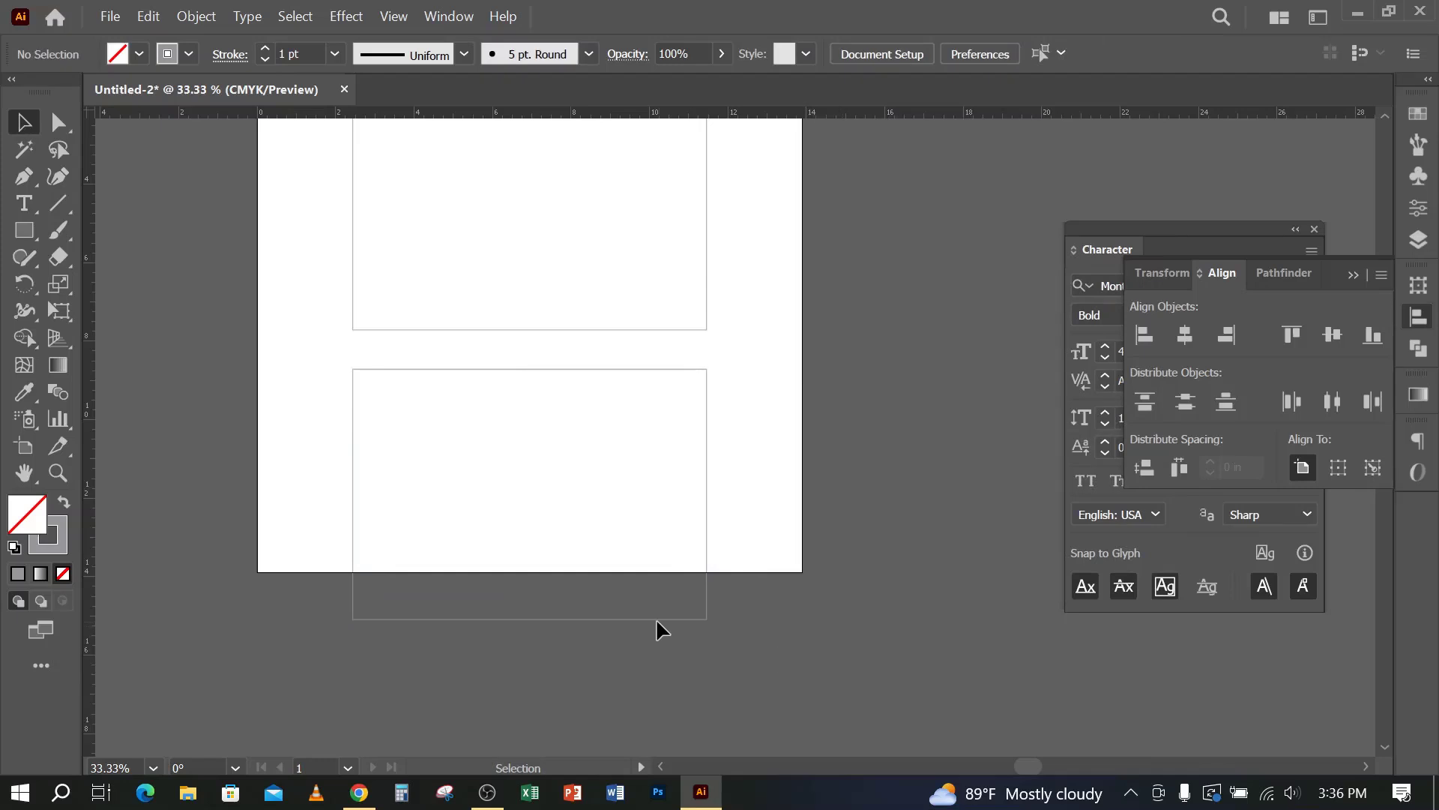
Step: Undo the trial nudge and the Transform effect on the lower rectangle
click(655, 620)
drag(647, 619, 646, 647)
key(ctrl+z)
click(646, 648)
key(ctrl+z)
click(807, 510)
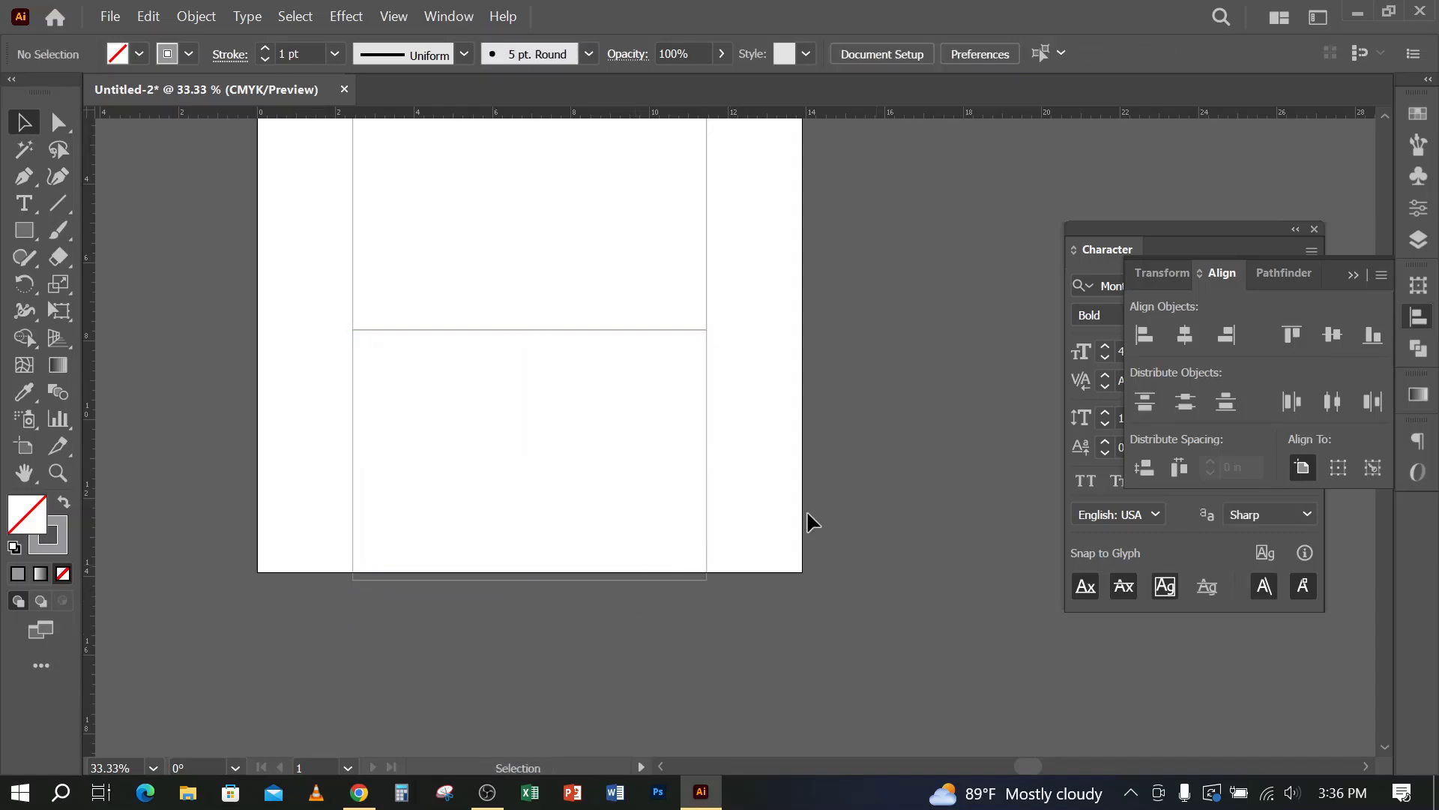
drag(770, 407, 687, 464)
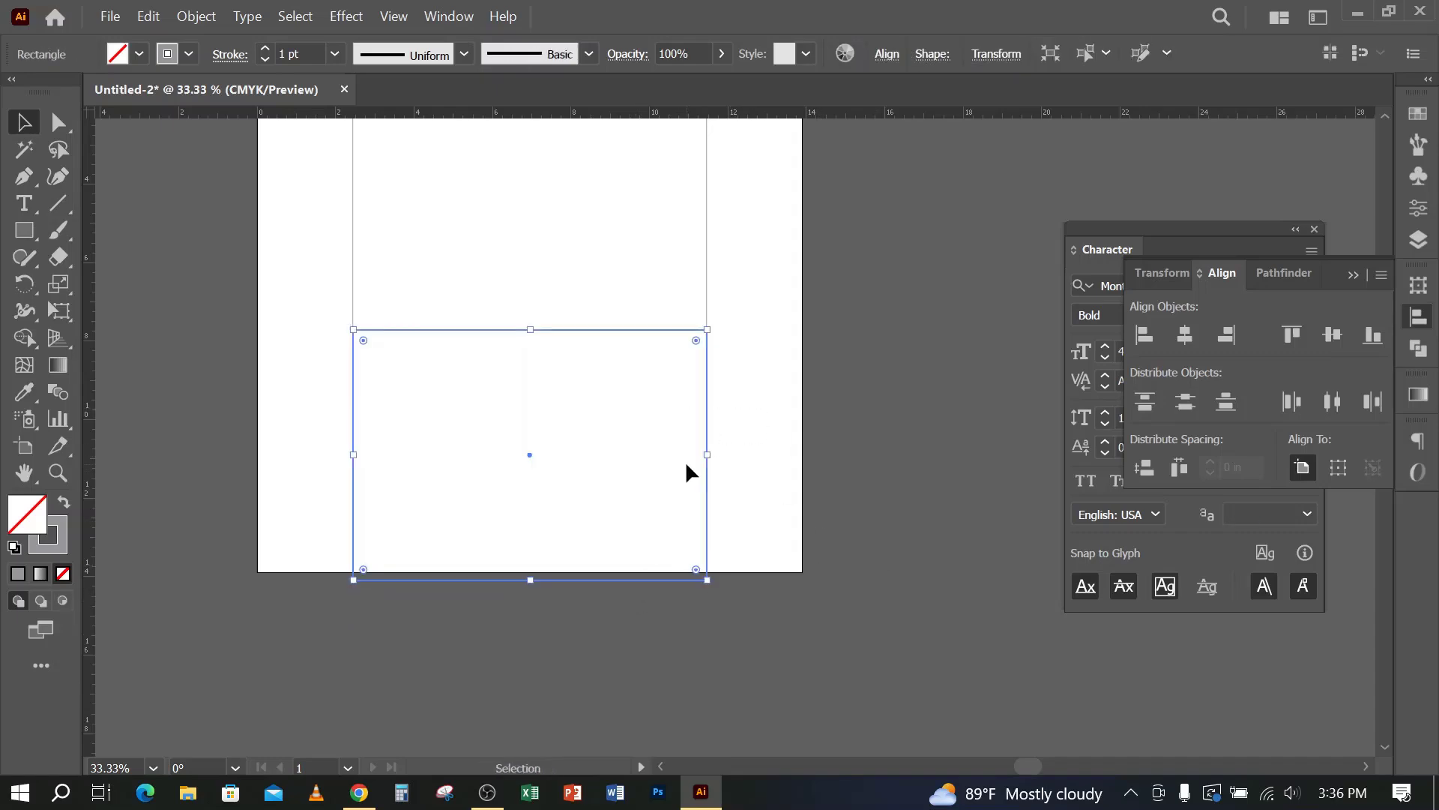
click(450, 16)
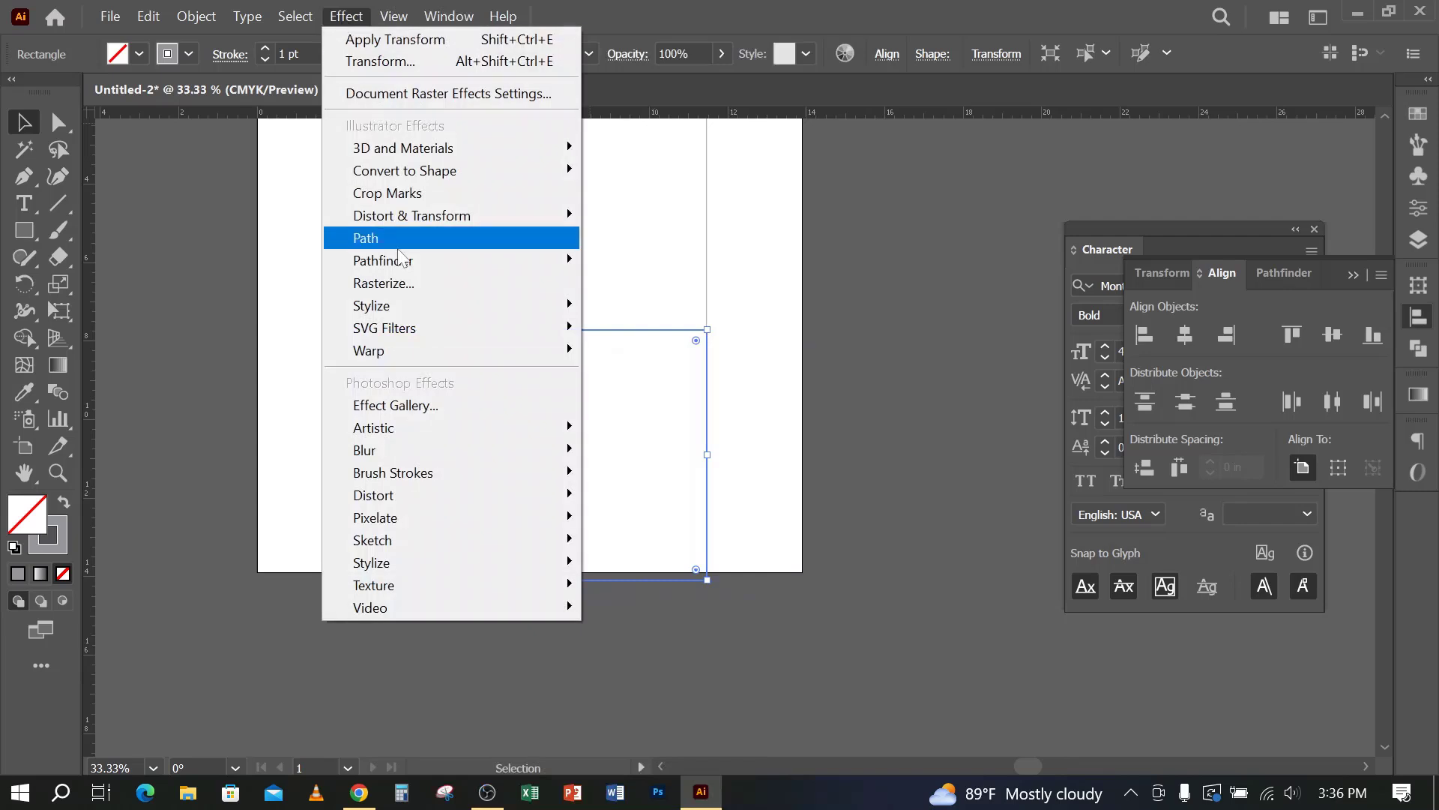
mouse_move(498, 219)
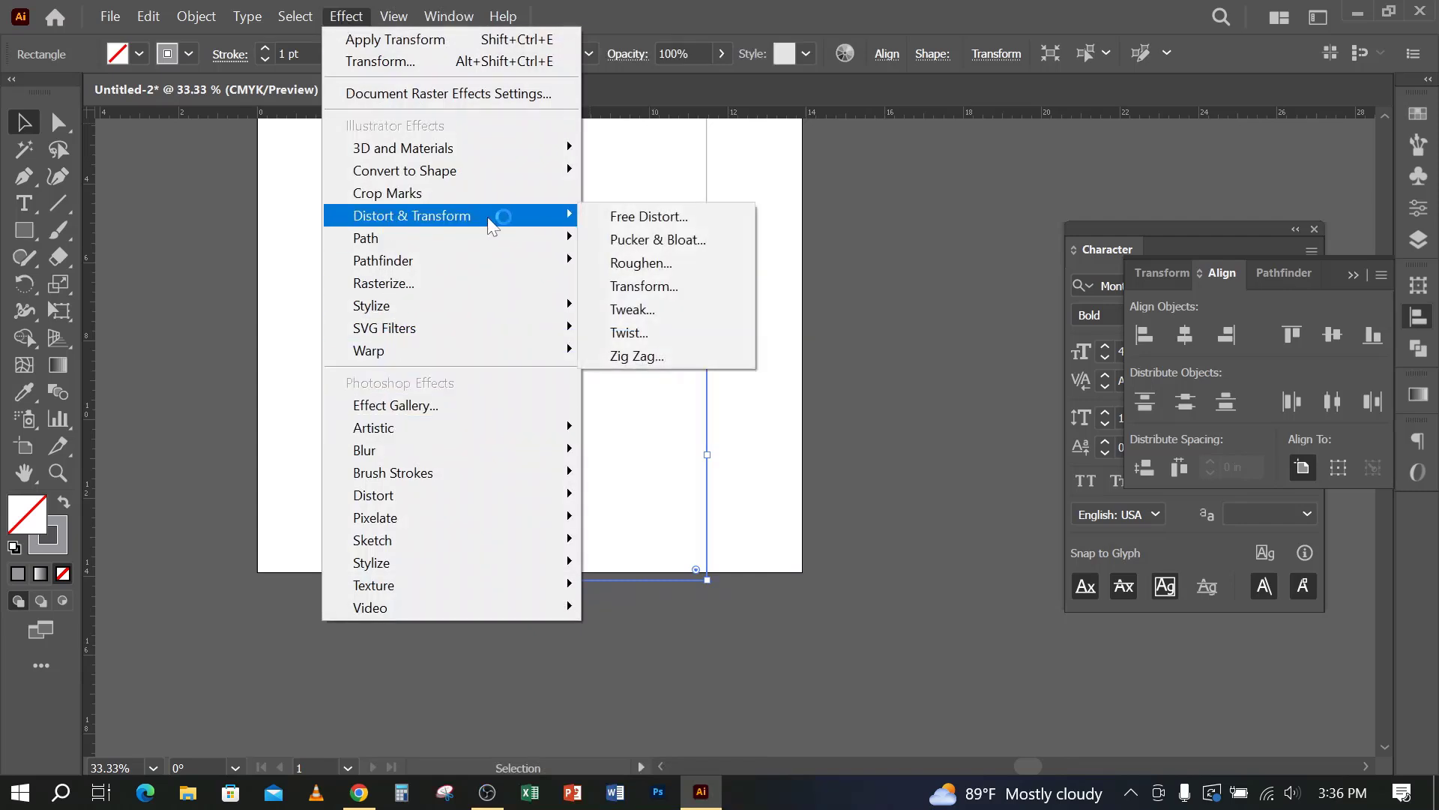
click(658, 285)
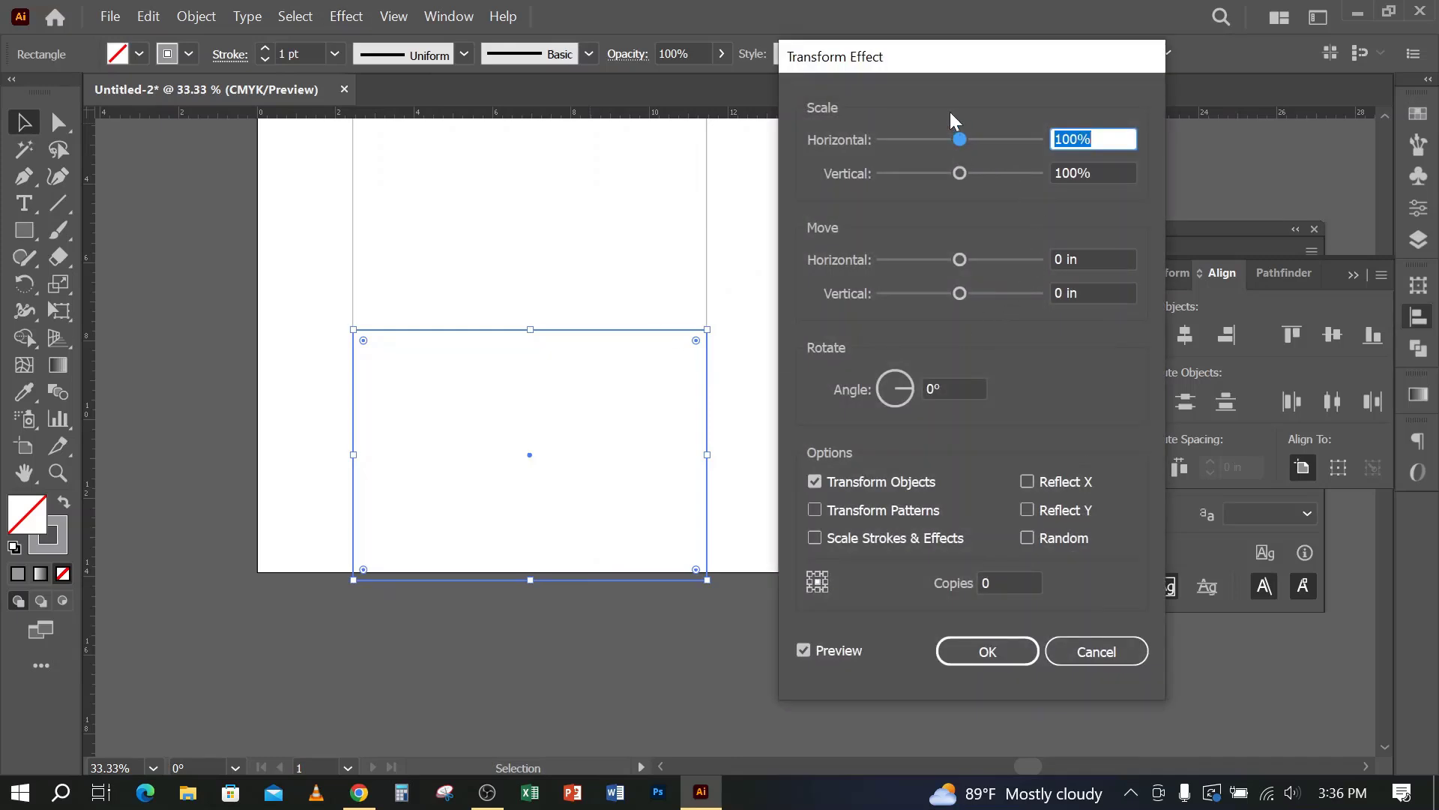
drag(954, 65, 1019, 46)
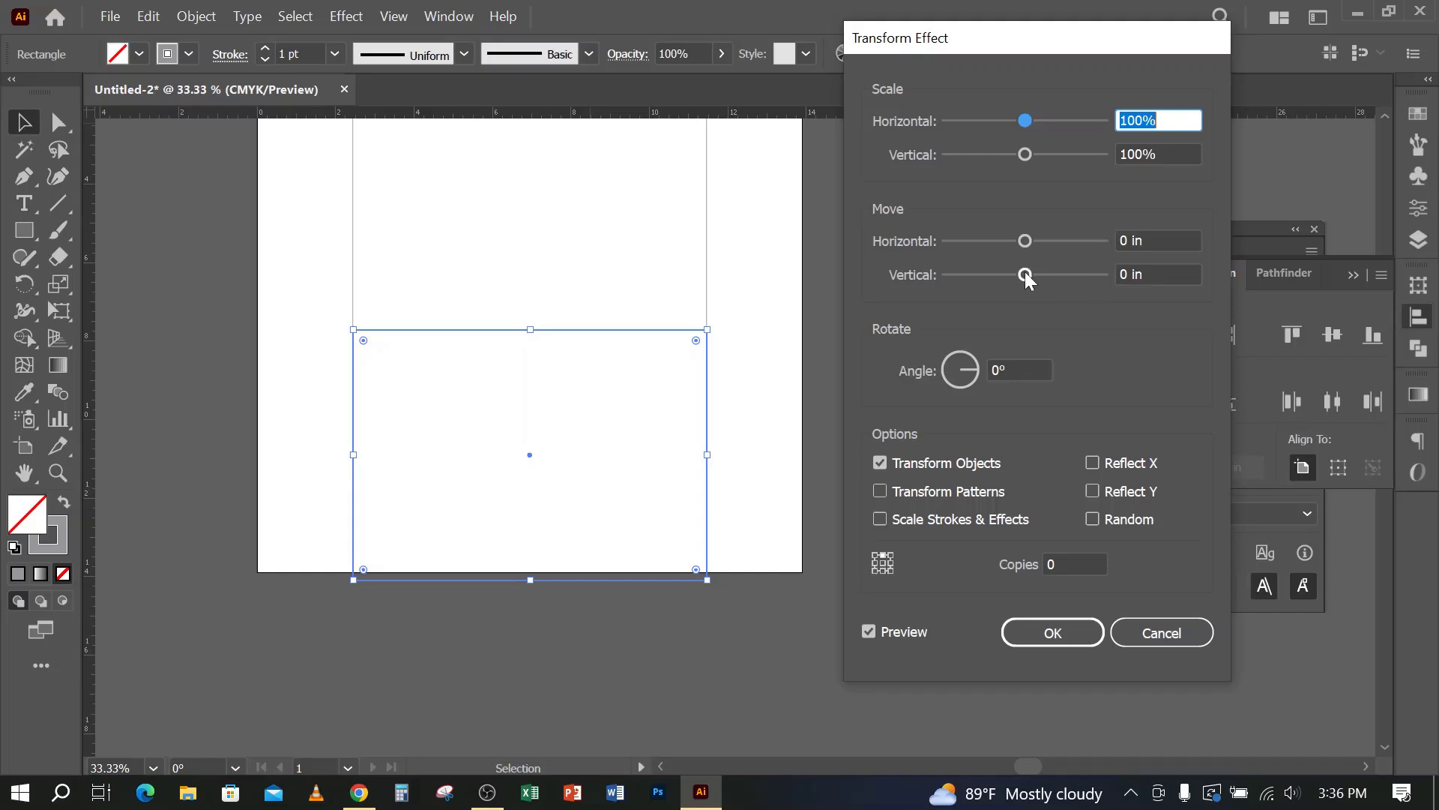
drag(1026, 273, 1035, 275)
click(870, 632)
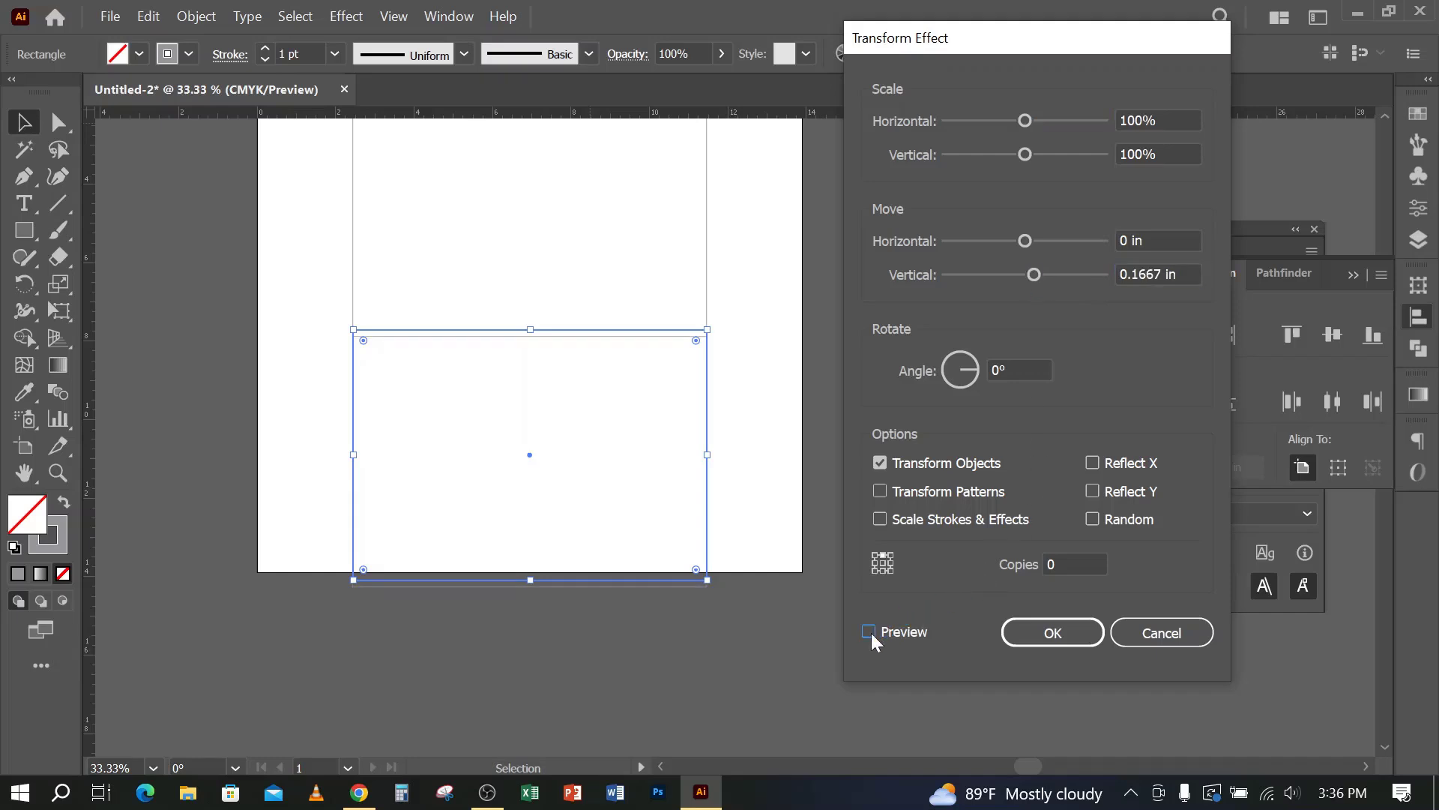
drag(1033, 276, 1013, 274)
click(871, 633)
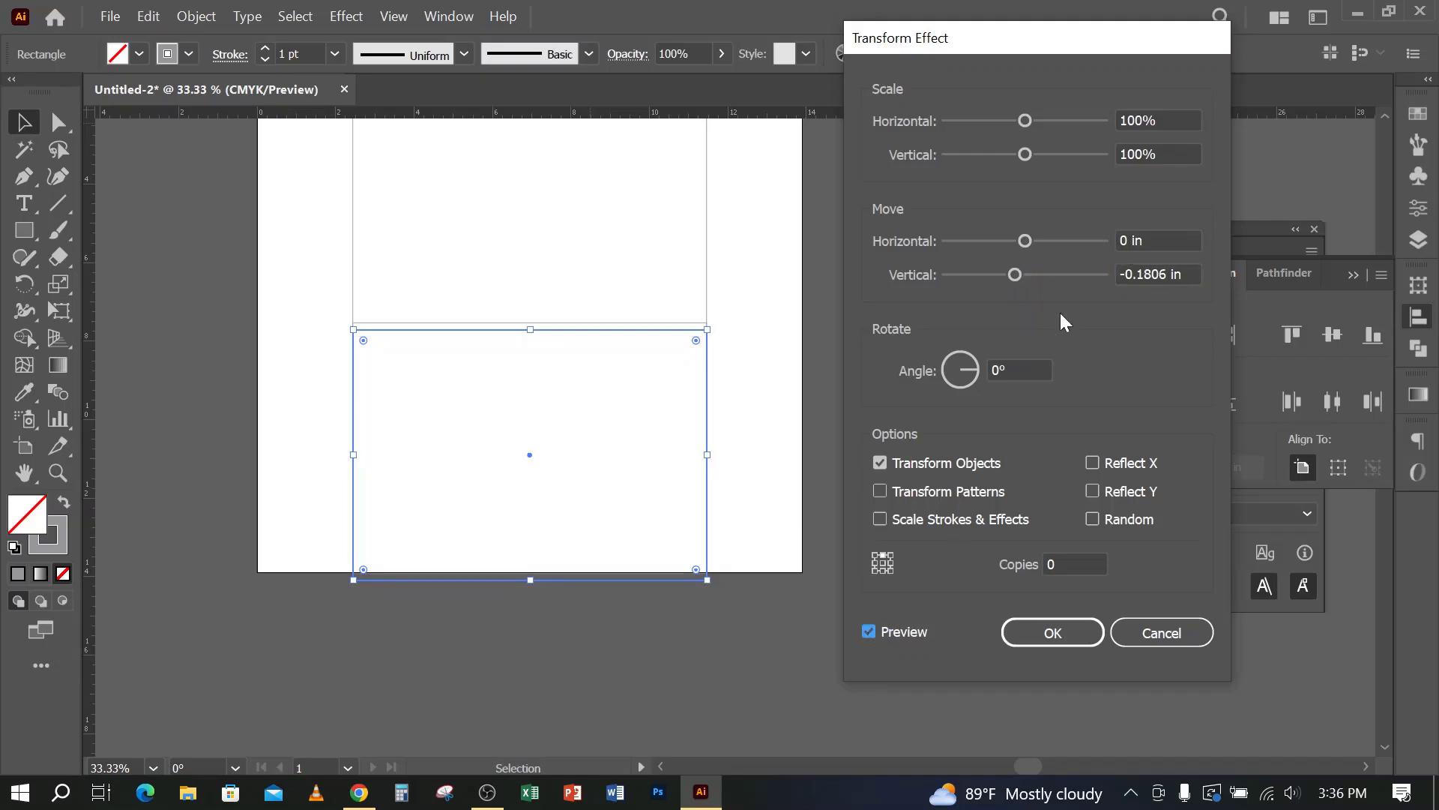
drag(1027, 274, 1008, 273)
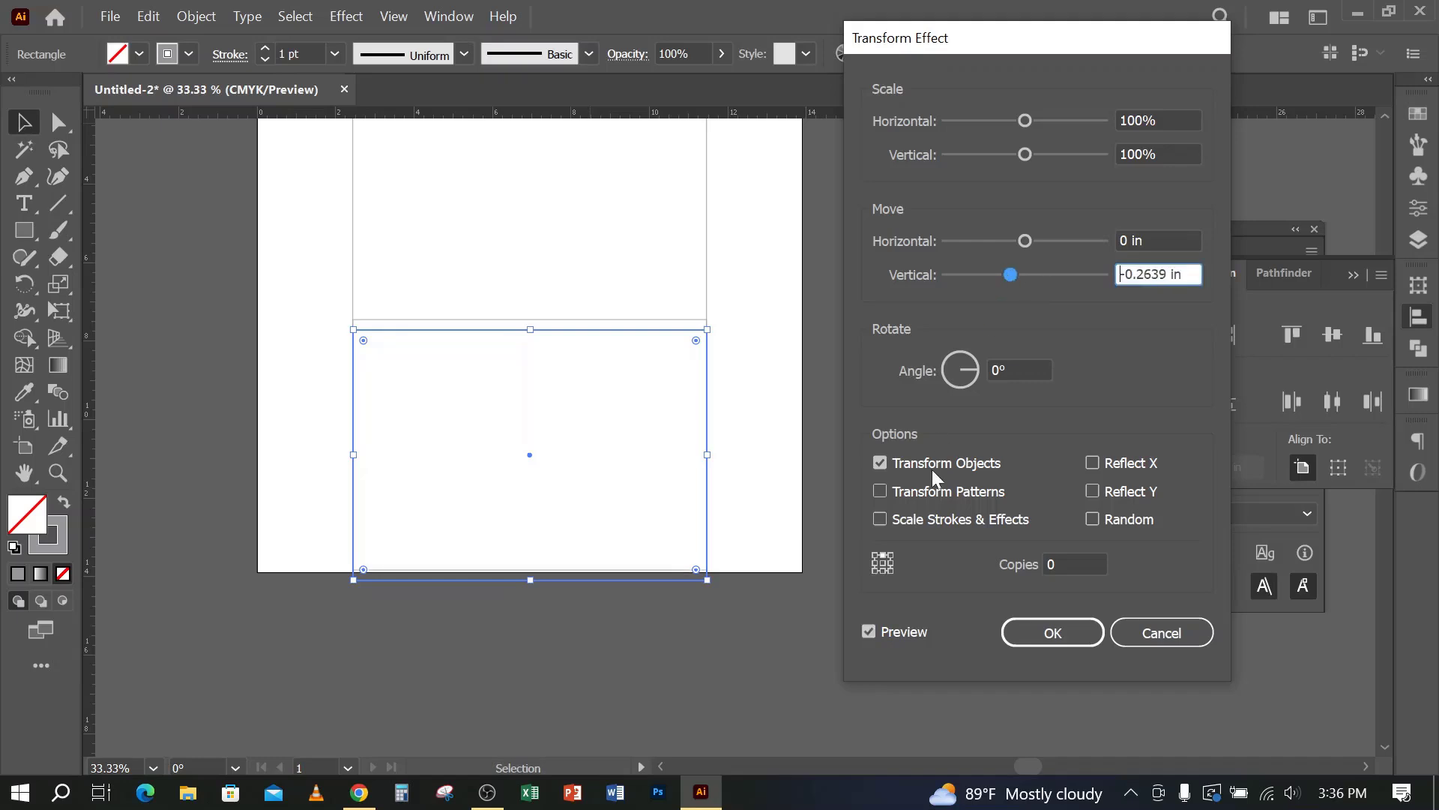
click(868, 630)
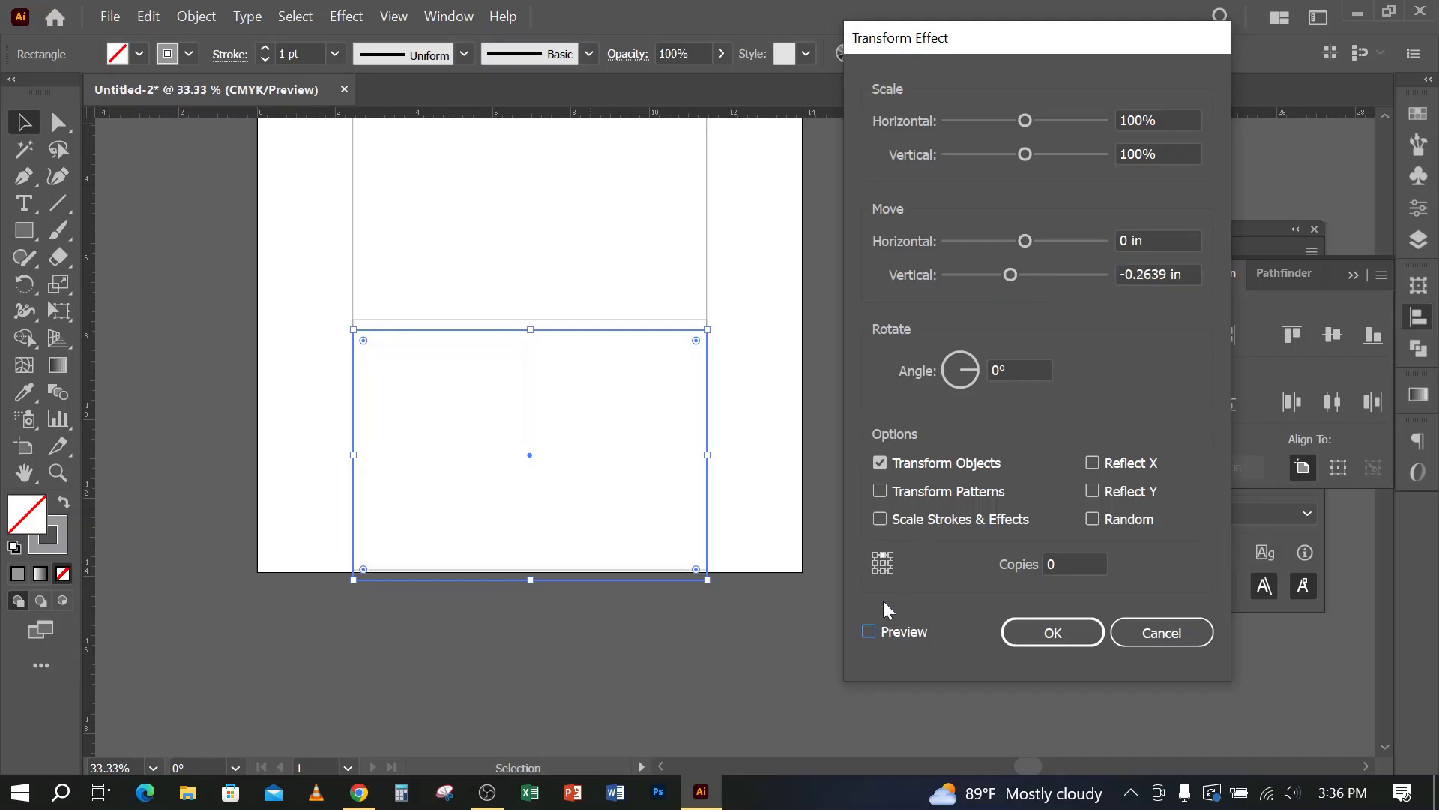
drag(1004, 274, 1039, 240)
click(870, 631)
click(870, 631)
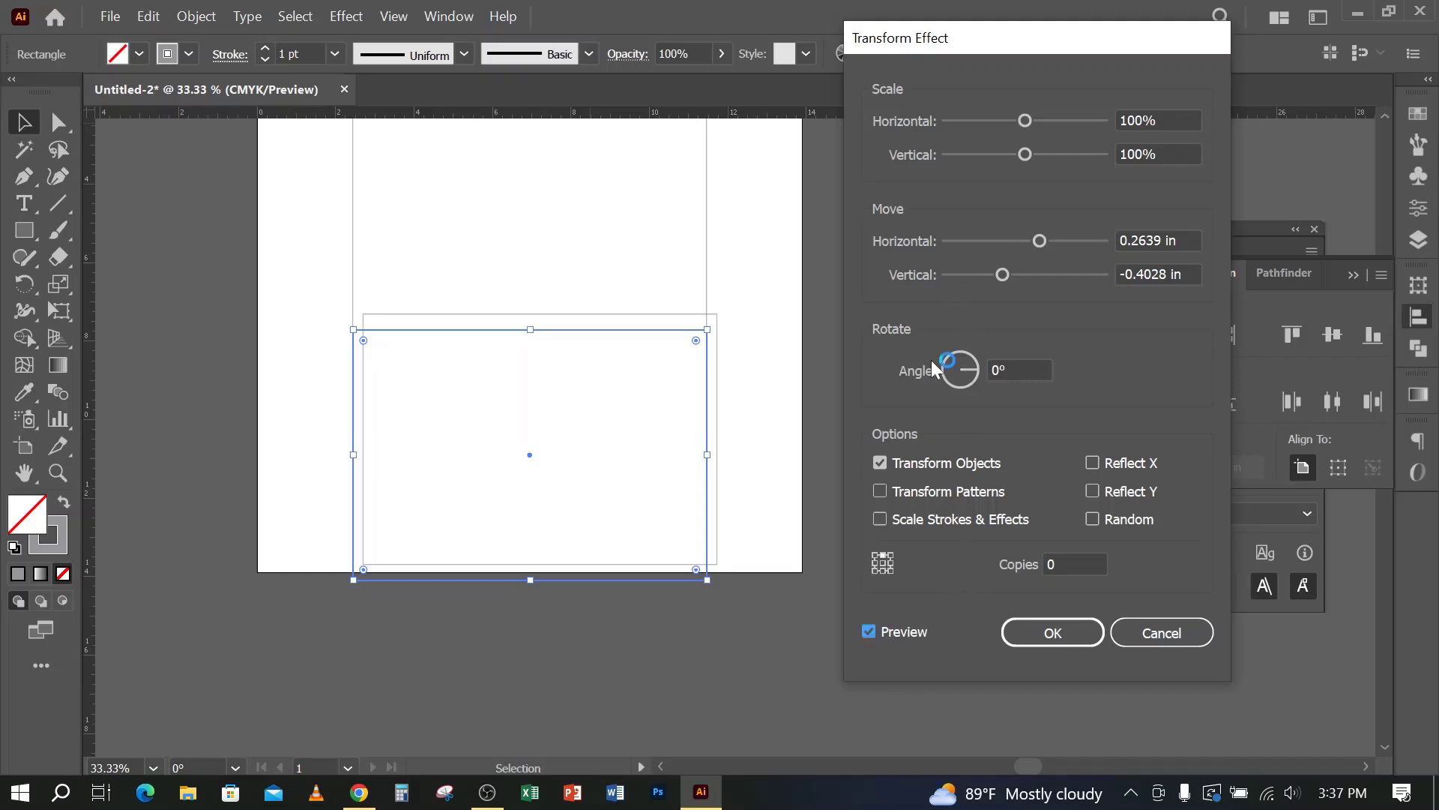
click(1161, 633)
click(856, 634)
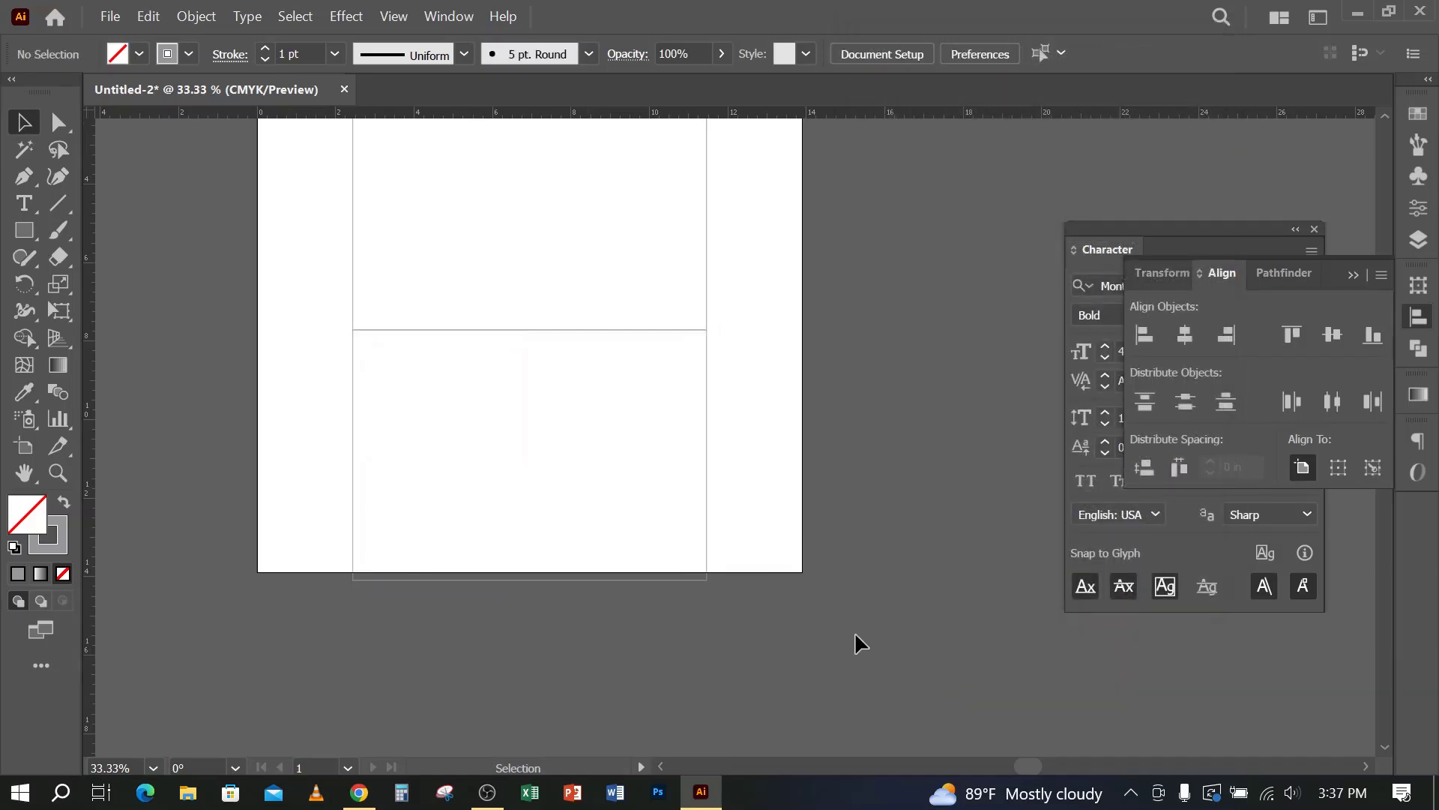
Step: Try shortening the lower rectangle by raising only its bottom edge until it sits inside the artboard
click(636, 577)
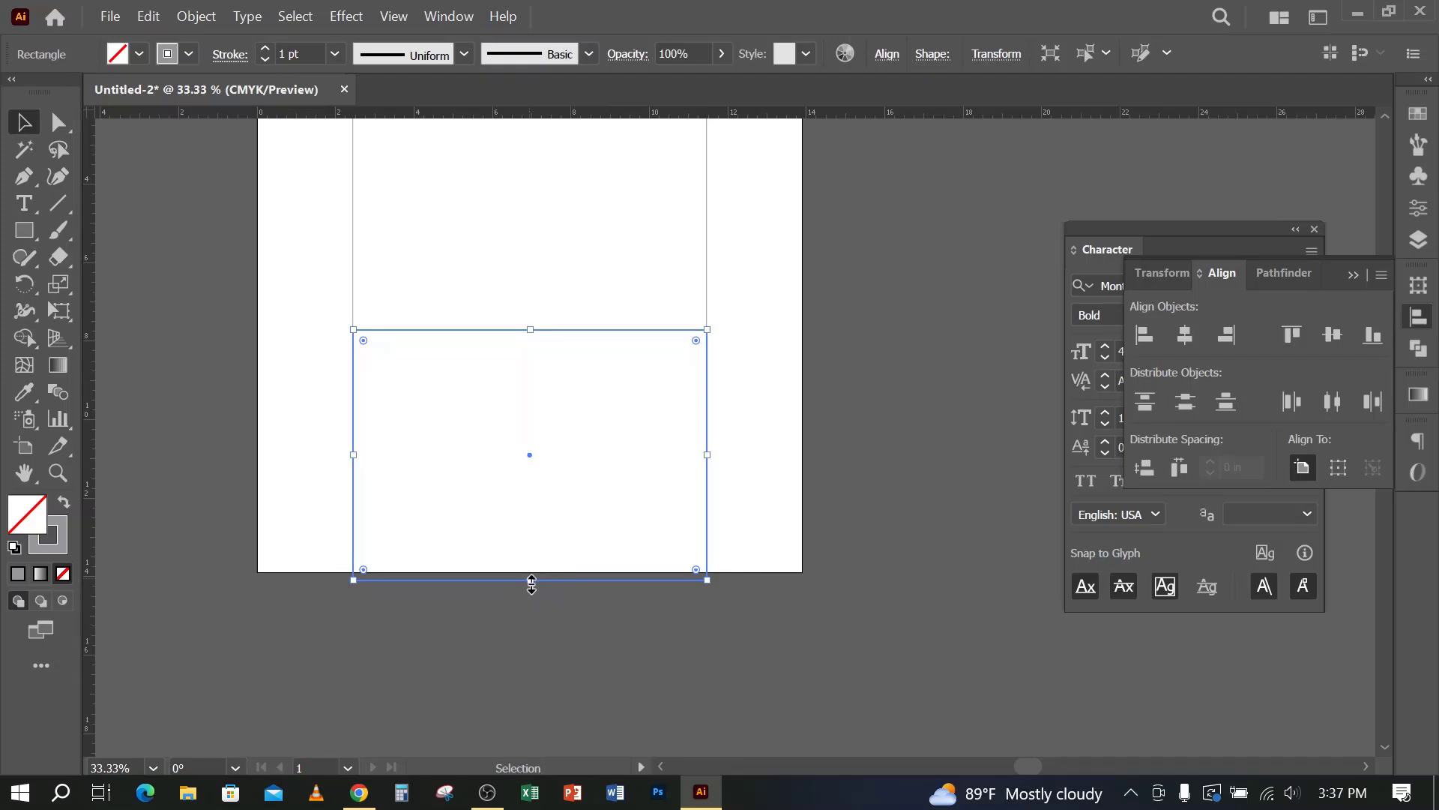
drag(531, 580, 554, 497)
click(573, 583)
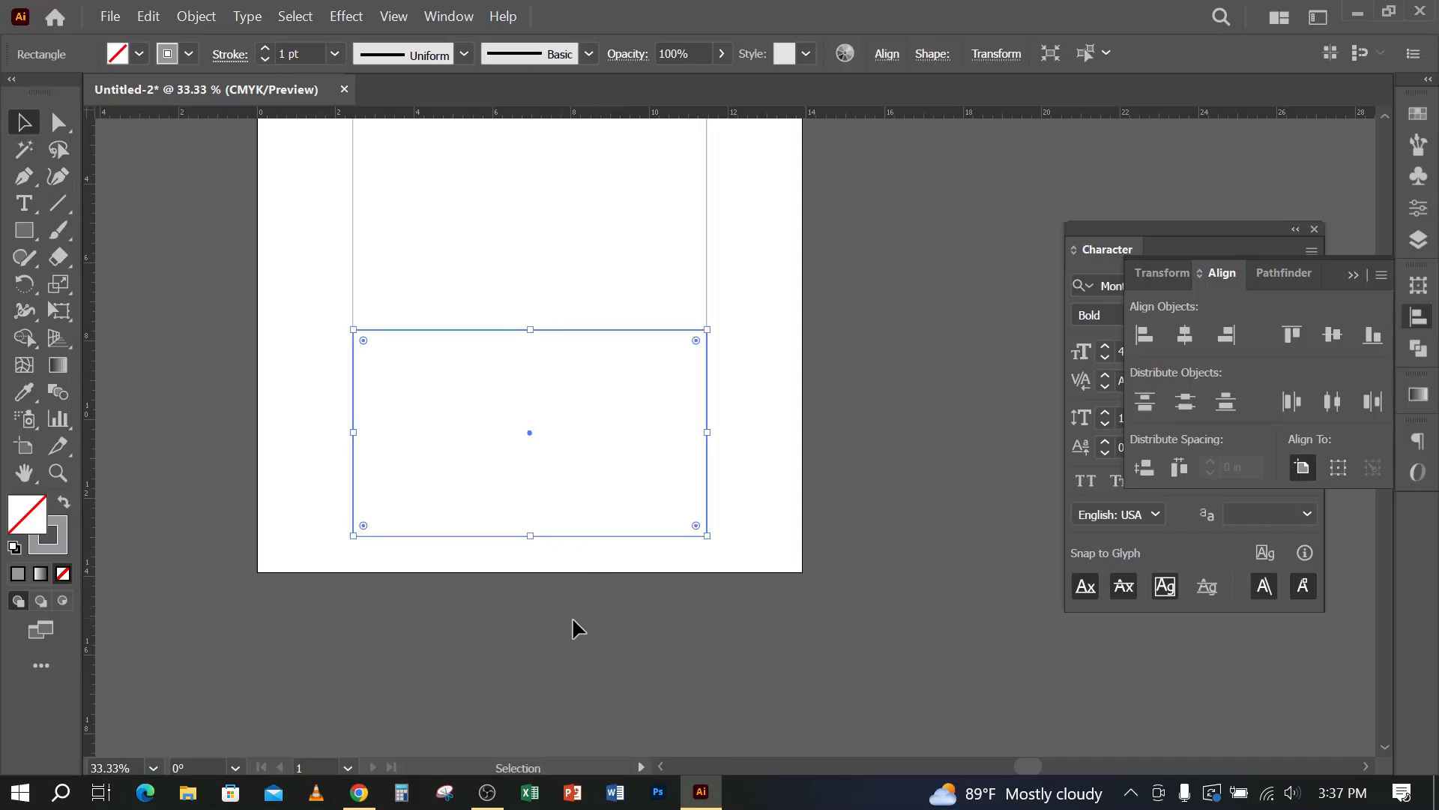
drag(573, 619, 610, 629)
click(626, 649)
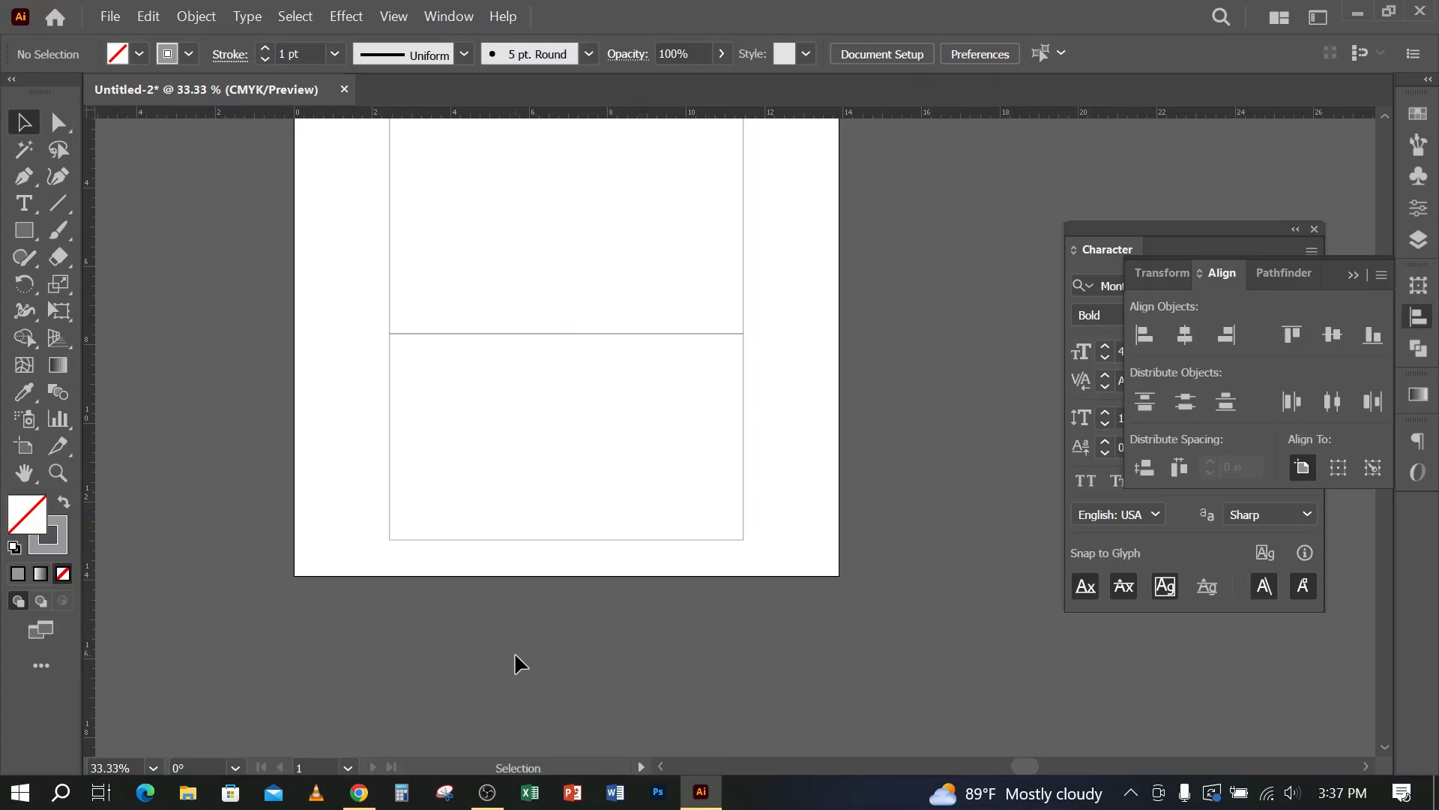
Step: Shorten the lower rectangle from its bottom edge to a height of about 5.52 in, keeping its width and top edge
scroll(401, 579, up, 1)
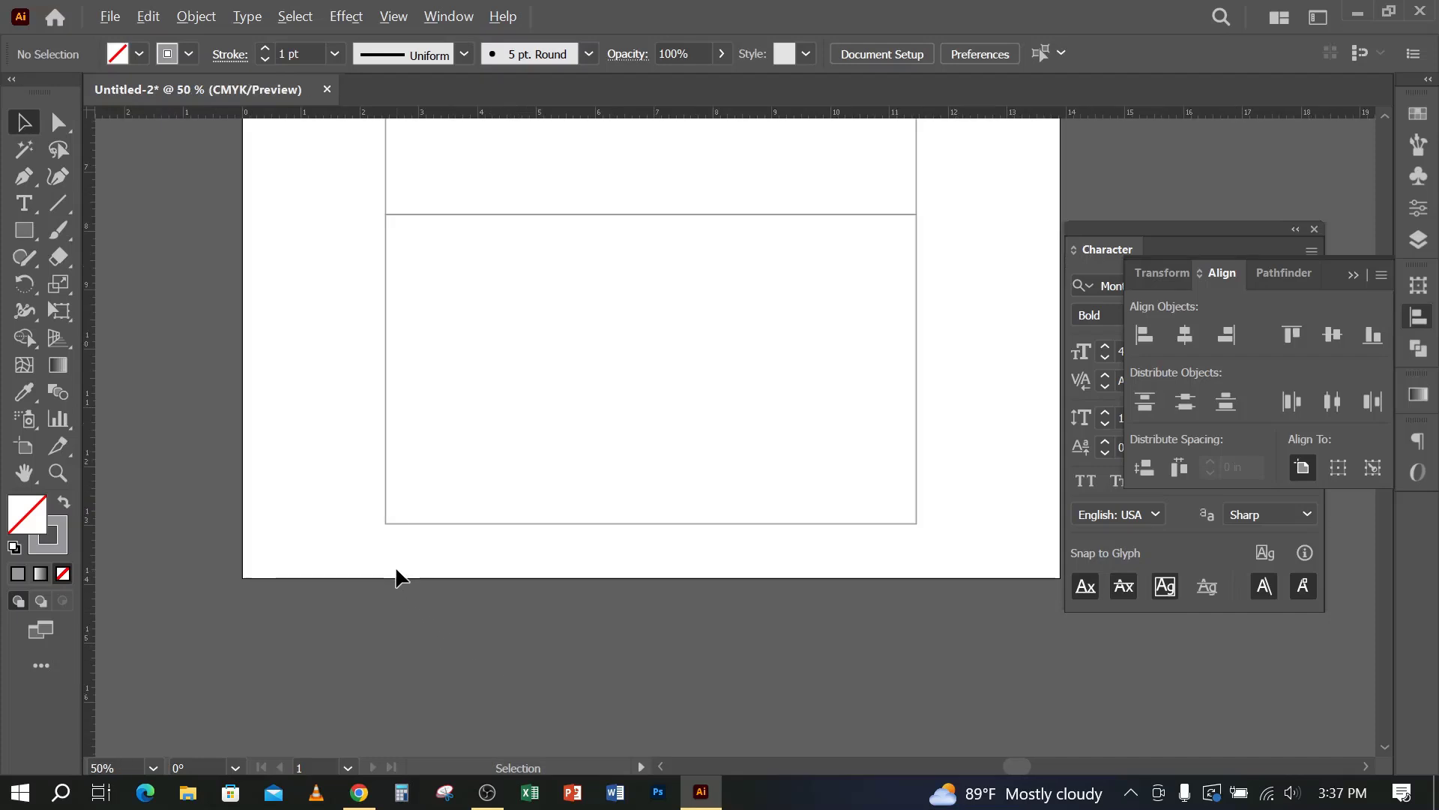
click(572, 586)
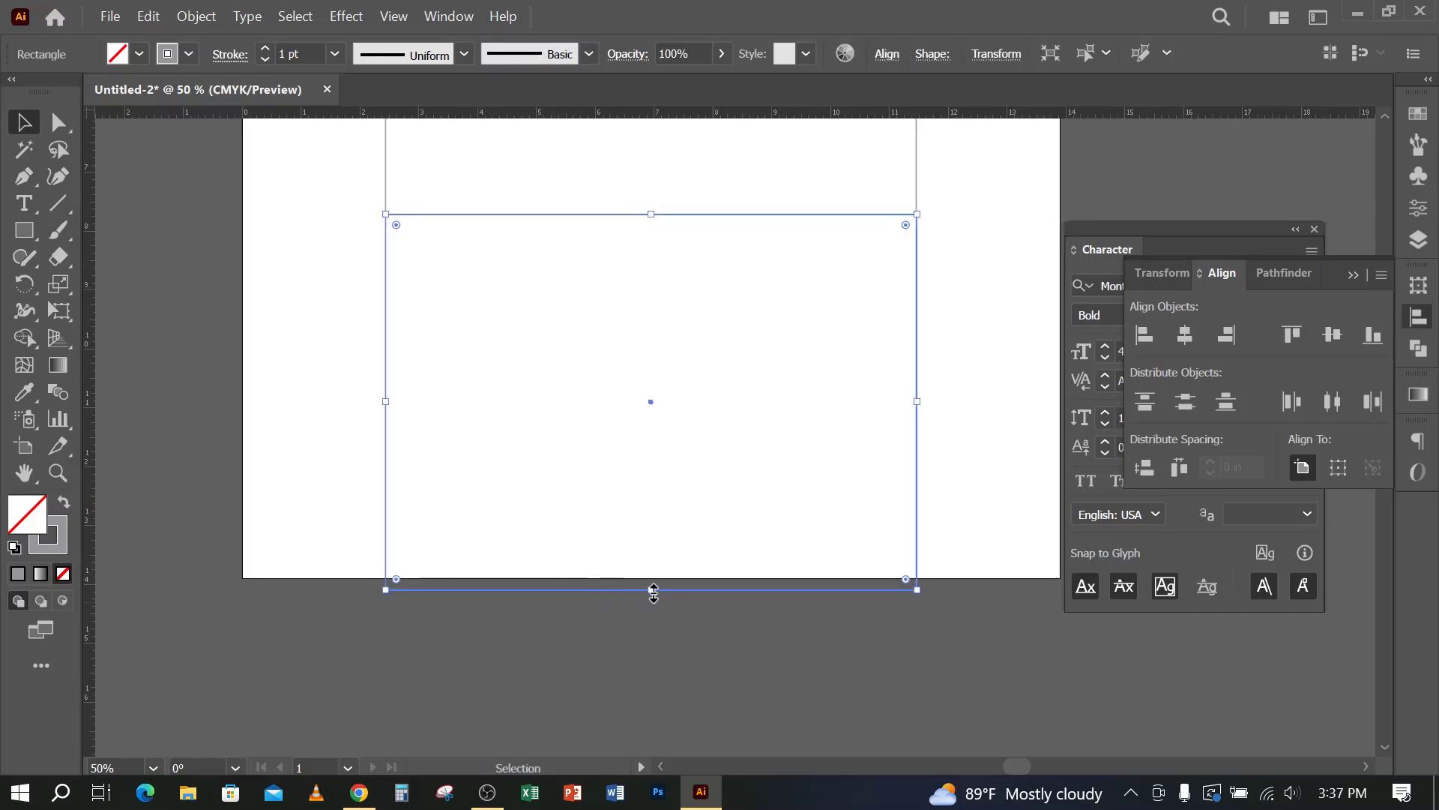
drag(651, 589, 650, 541)
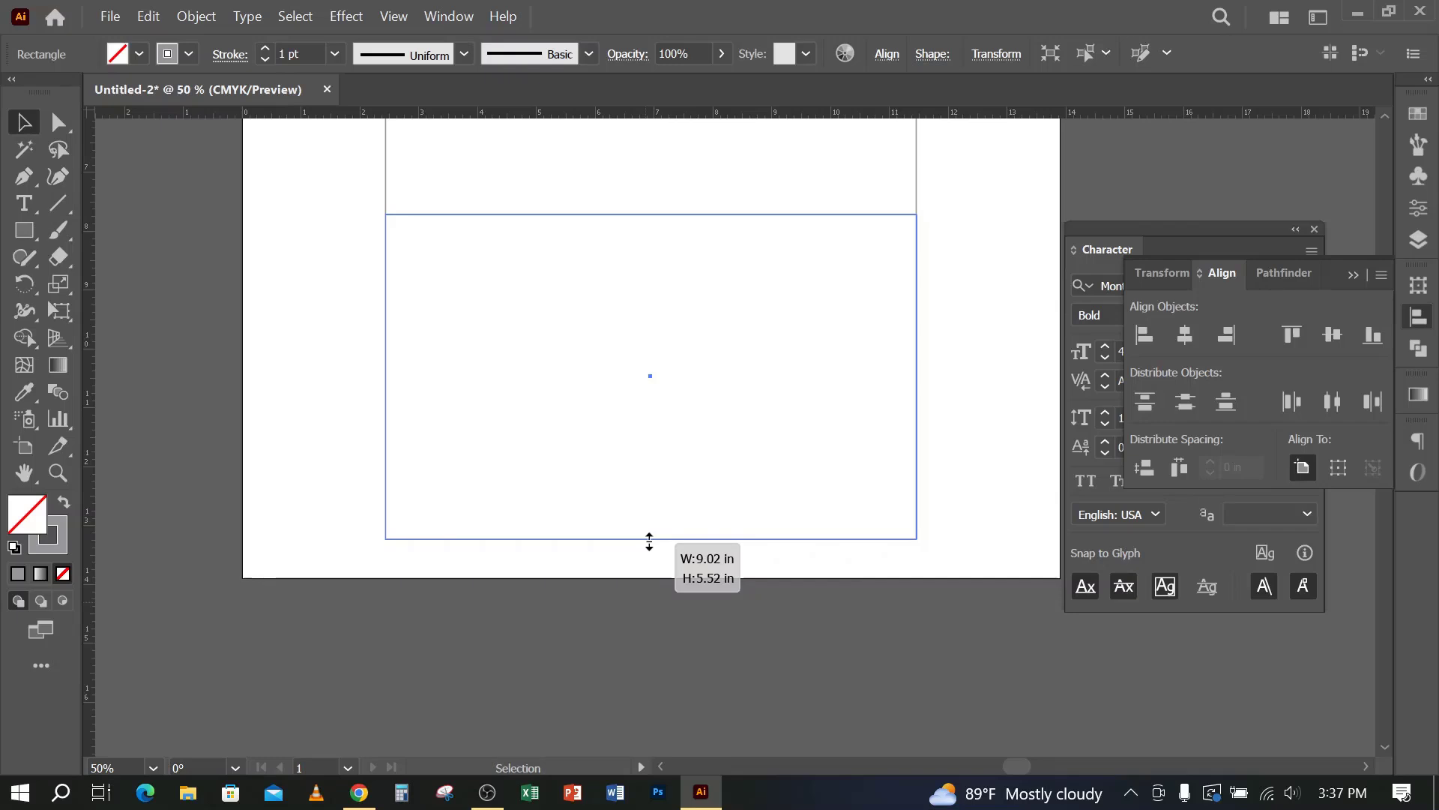
Step: Finish the lower rectangle at about 5.52 in high, and check both stacked panels together on the artboard
drag(649, 540, 650, 541)
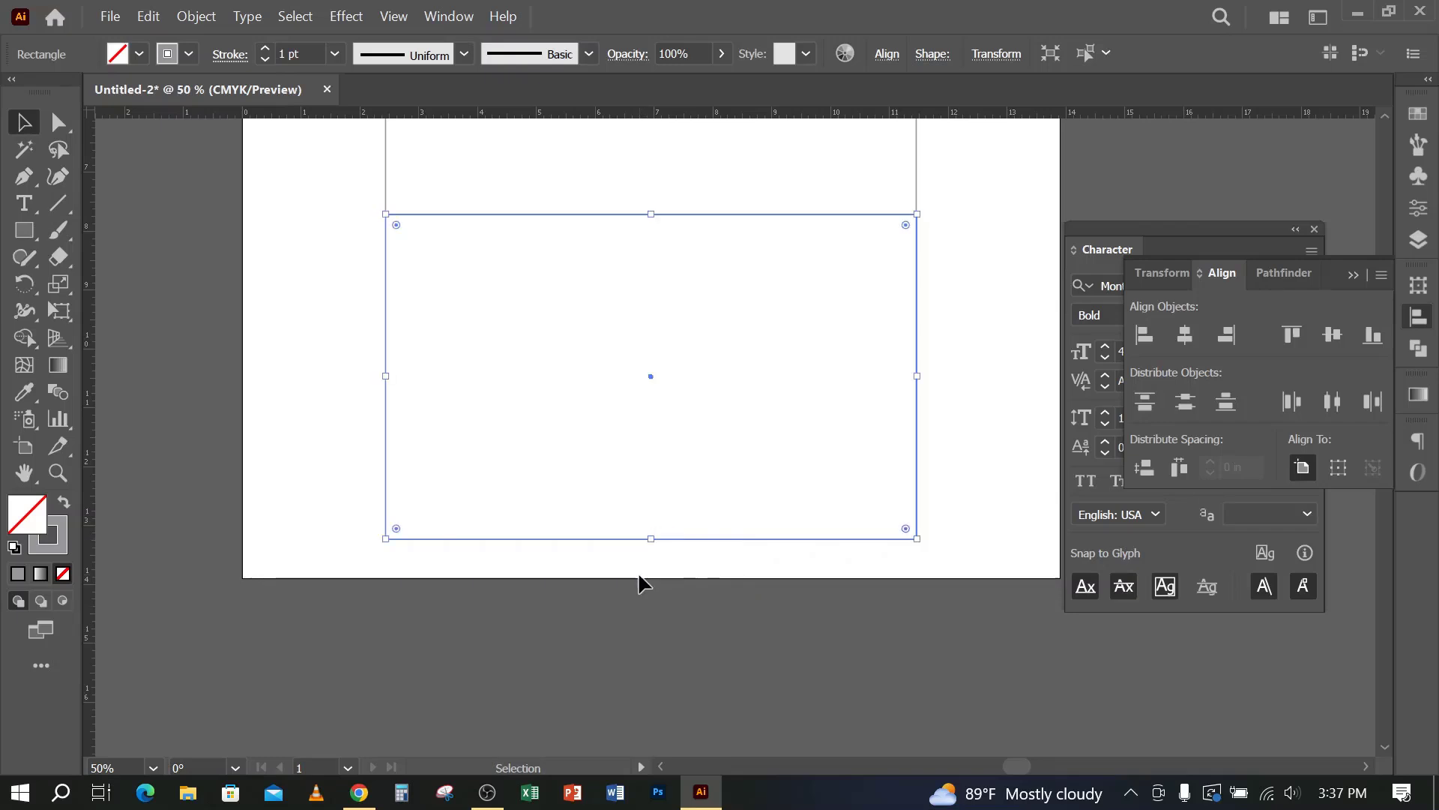
click(636, 584)
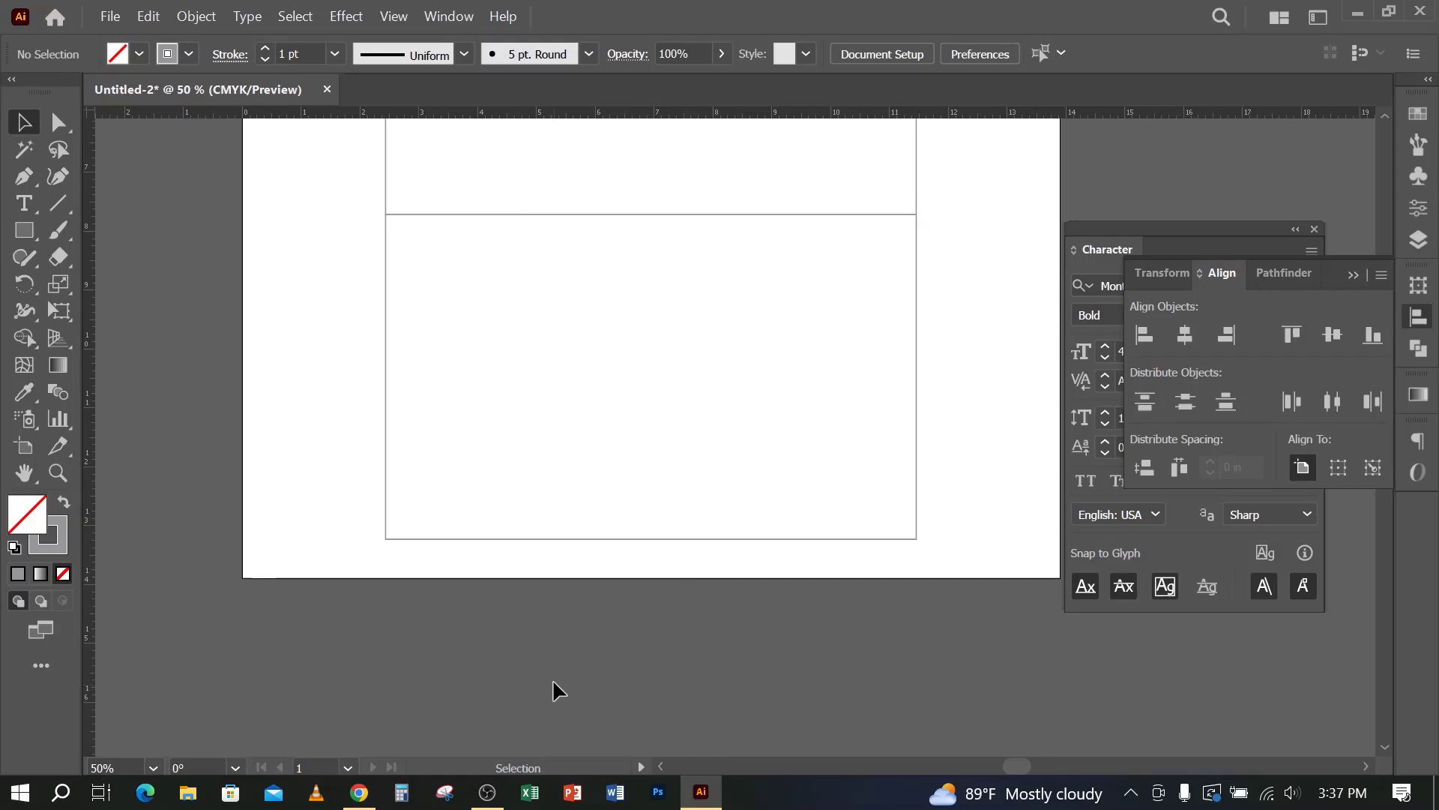
alt+scroll(578, 619, down, 1)
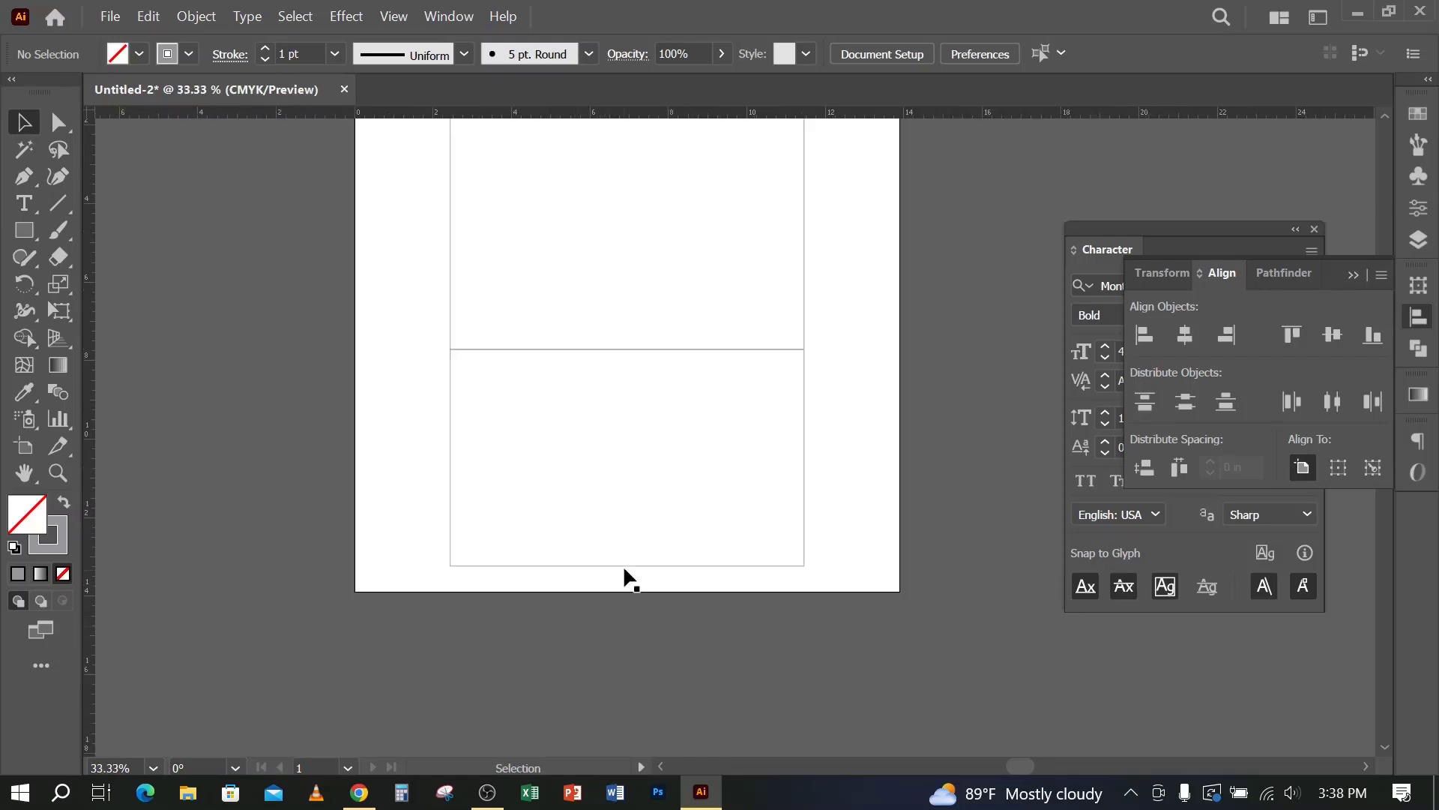
drag(506, 408, 506, 410)
scroll(344, 499, up, 12)
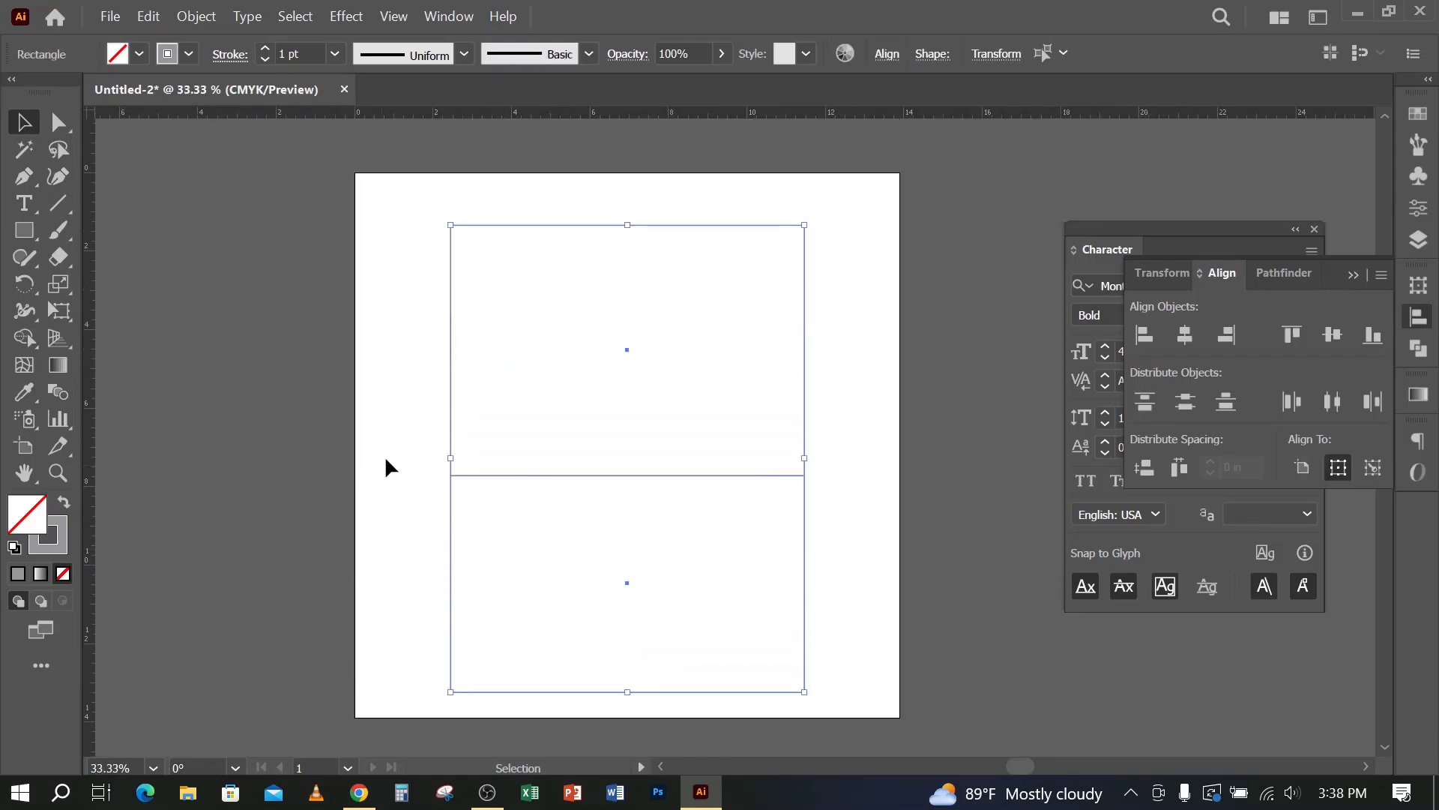
click(347, 463)
Step: Copy the front panel directly above itself and shorten the copy into a top flap of the same width
scroll(501, 493, up, 6)
scroll(581, 488, up, 2)
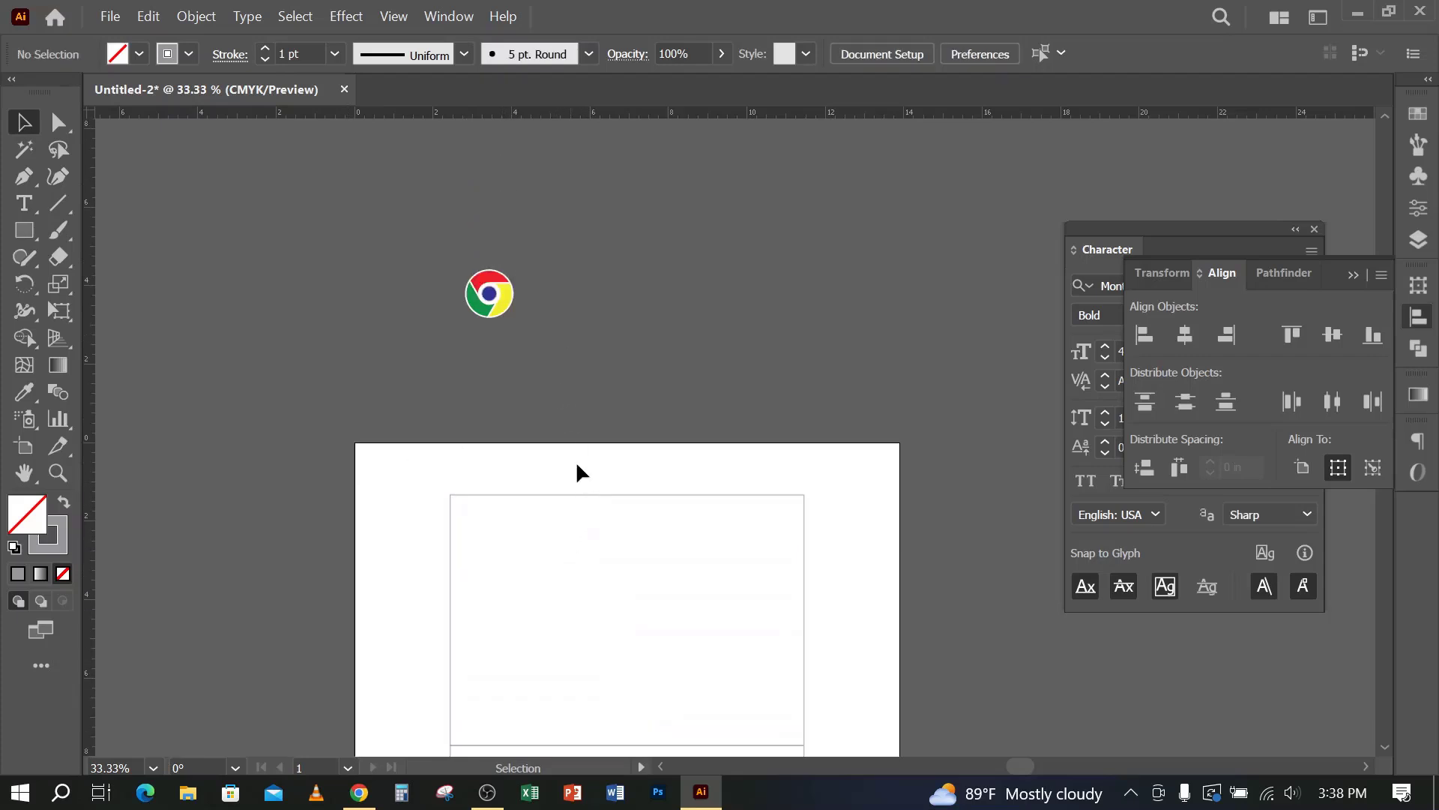
alt+shift+drag(592, 495, 620, 445)
click(376, 380)
click(613, 246)
click(335, 420)
scroll(335, 417, down, 3)
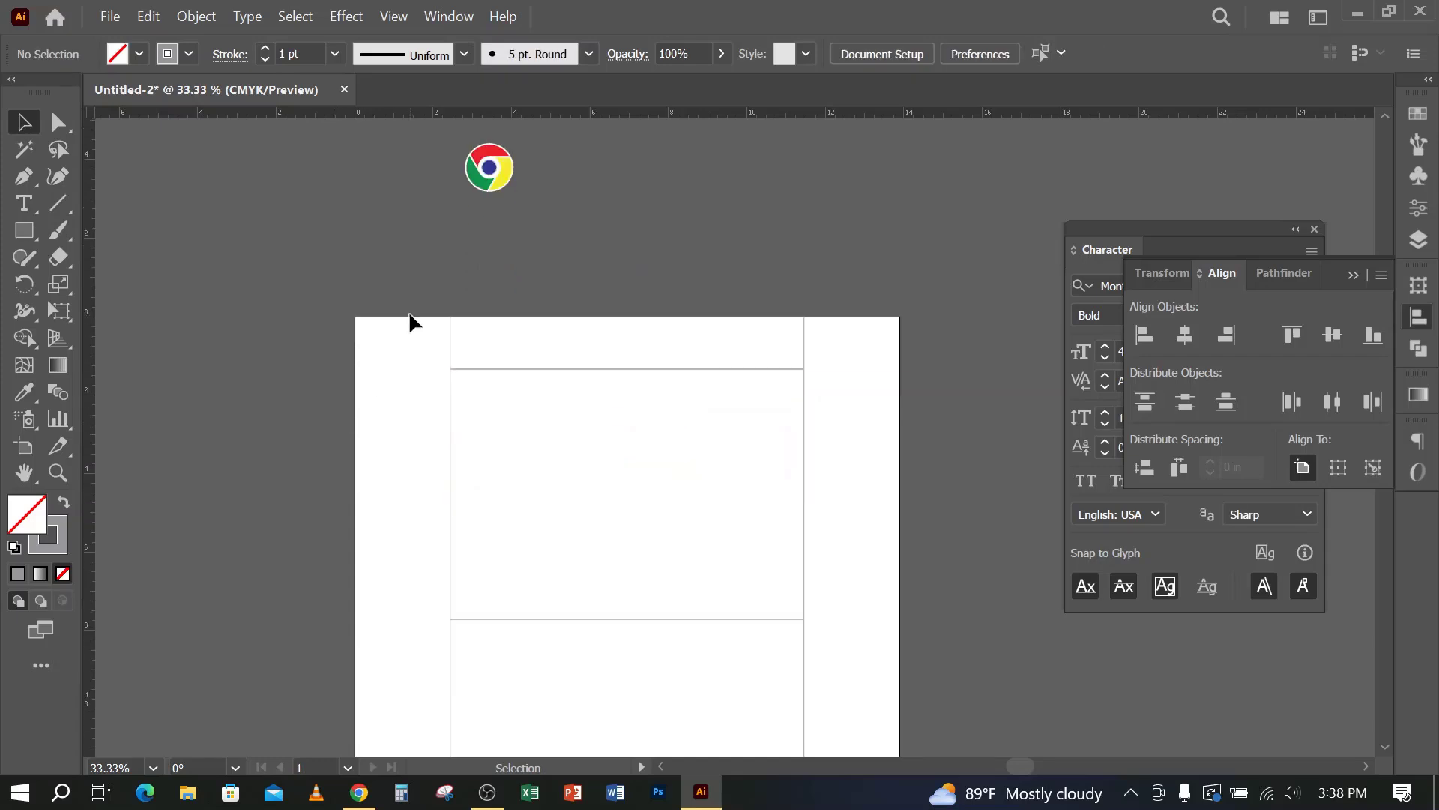
scroll(409, 315, down, 3)
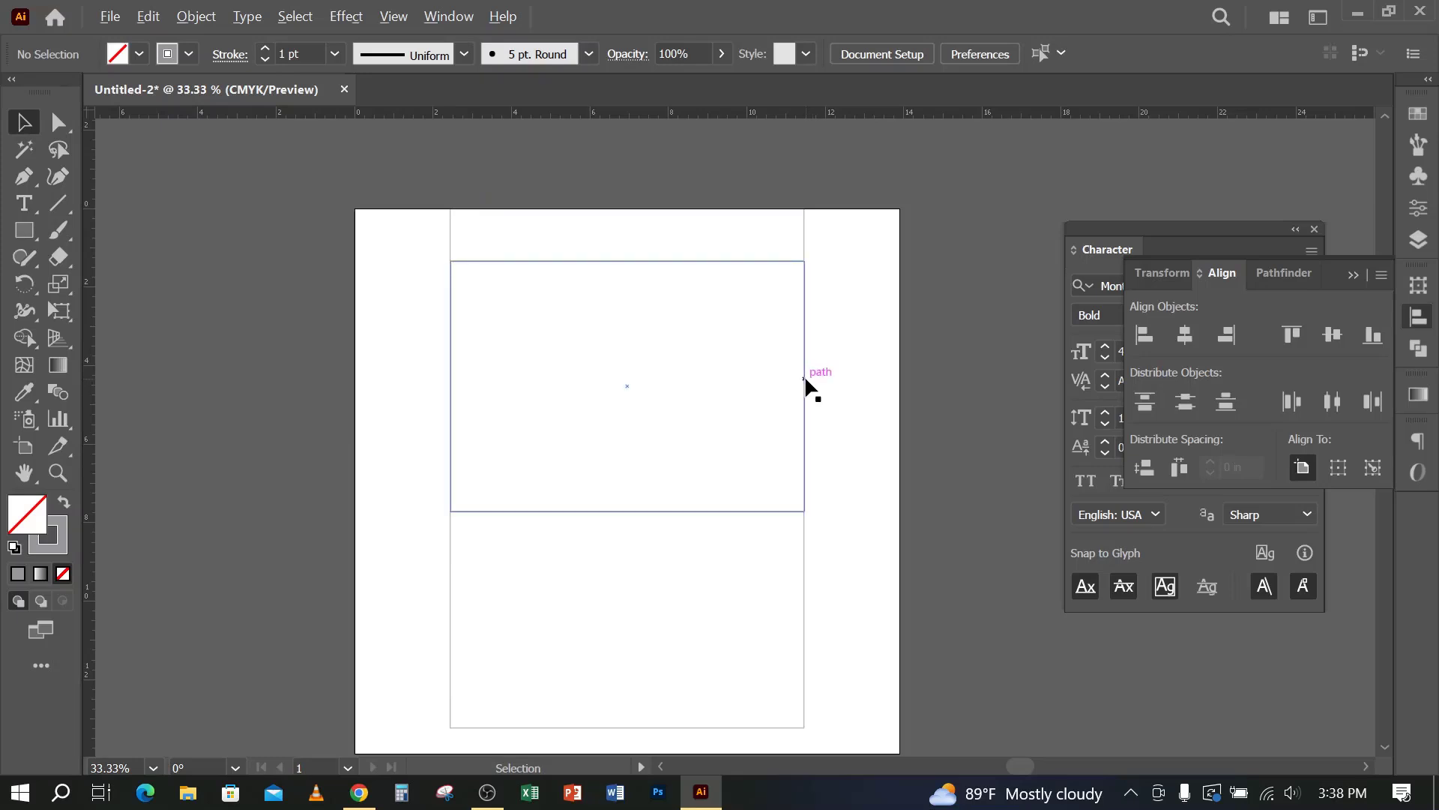
Step: Copy the front panel to its left side, narrow it into a side flap, and duplicate that flap onto the right side
drag(805, 386, 450, 394)
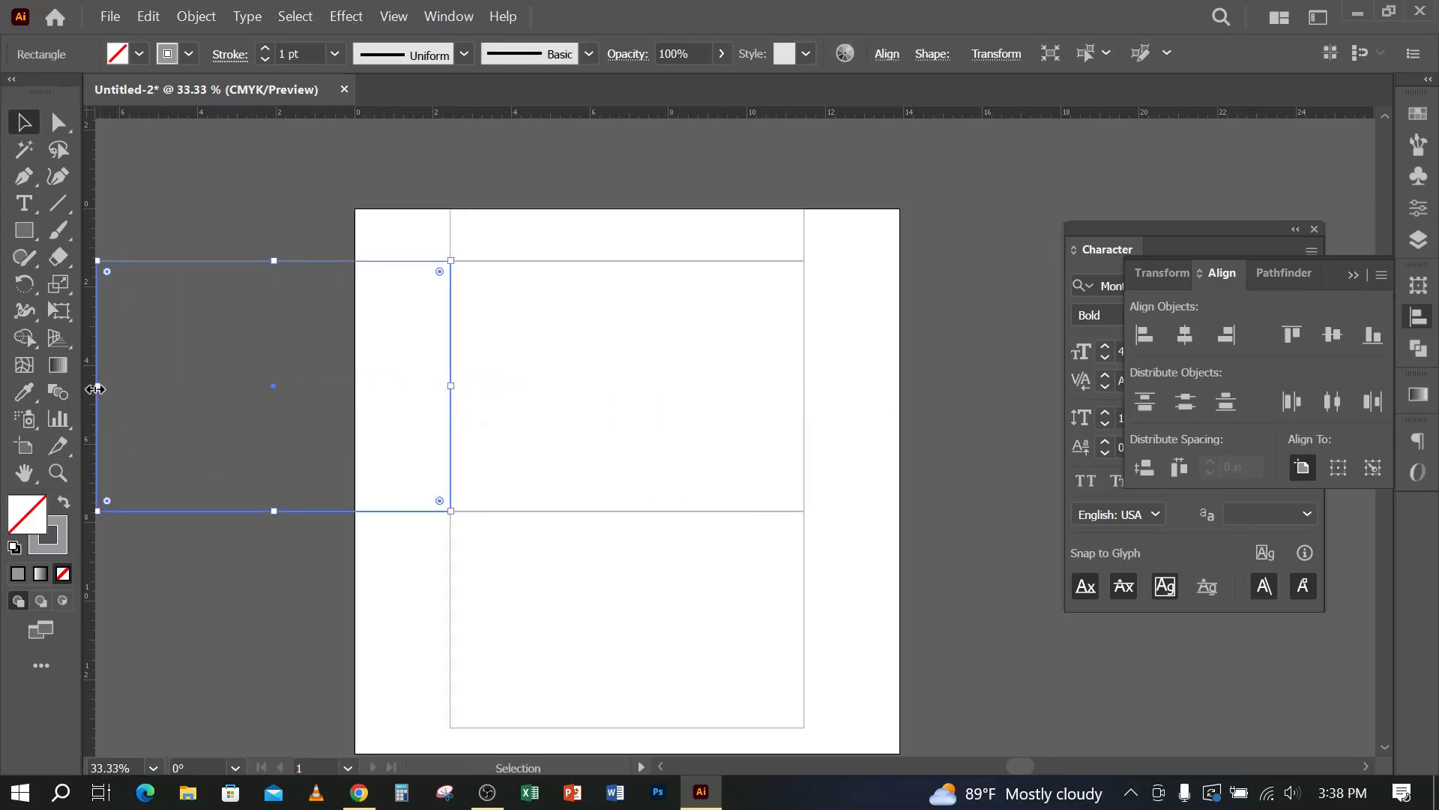
drag(97, 385, 807, 404)
click(362, 433)
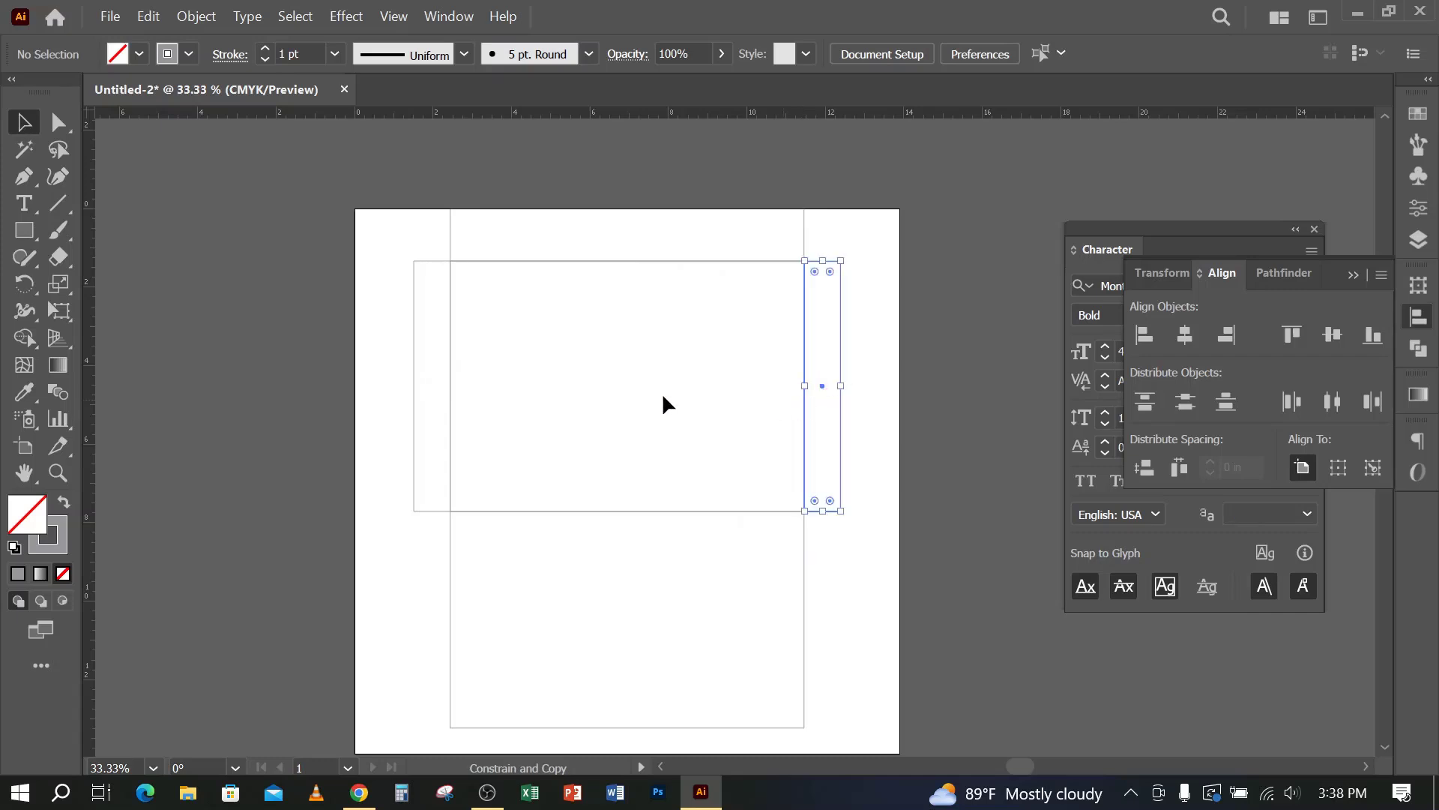
click(315, 362)
scroll(315, 367, down, 1)
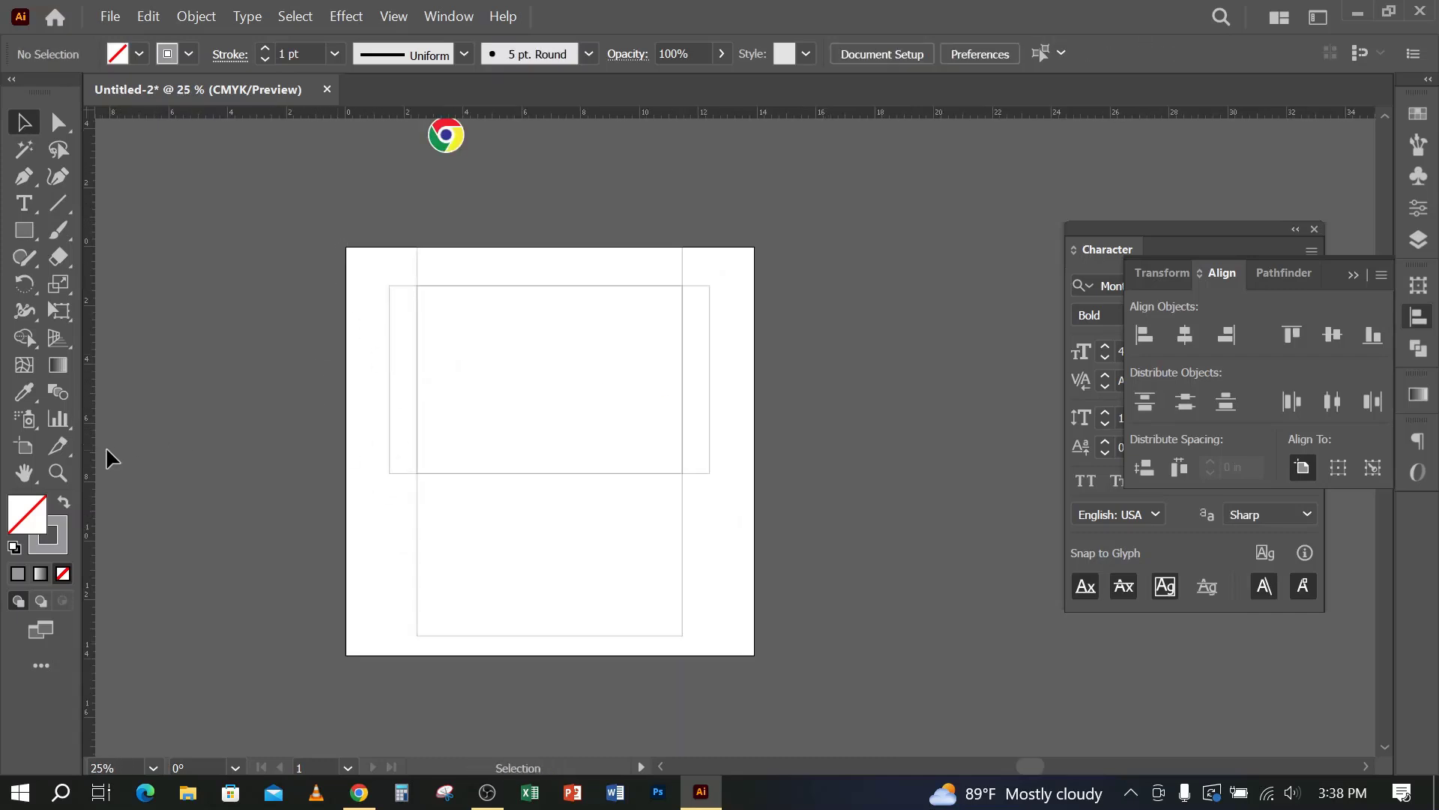
Step: Extend the artboard upward and slightly downward so the whole envelope layout has a margin
click(38, 444)
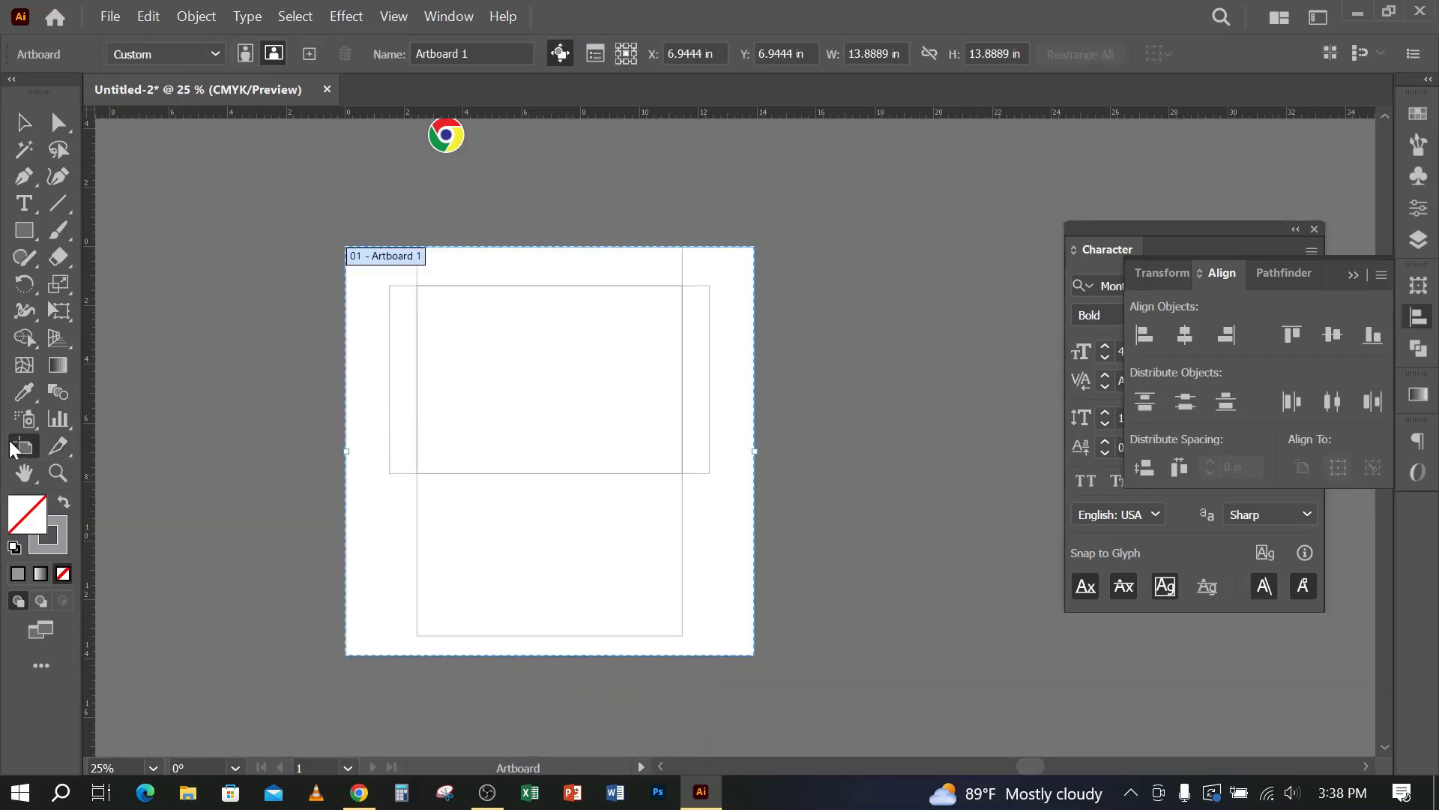
drag(554, 250, 550, 196)
drag(555, 660, 555, 667)
click(24, 127)
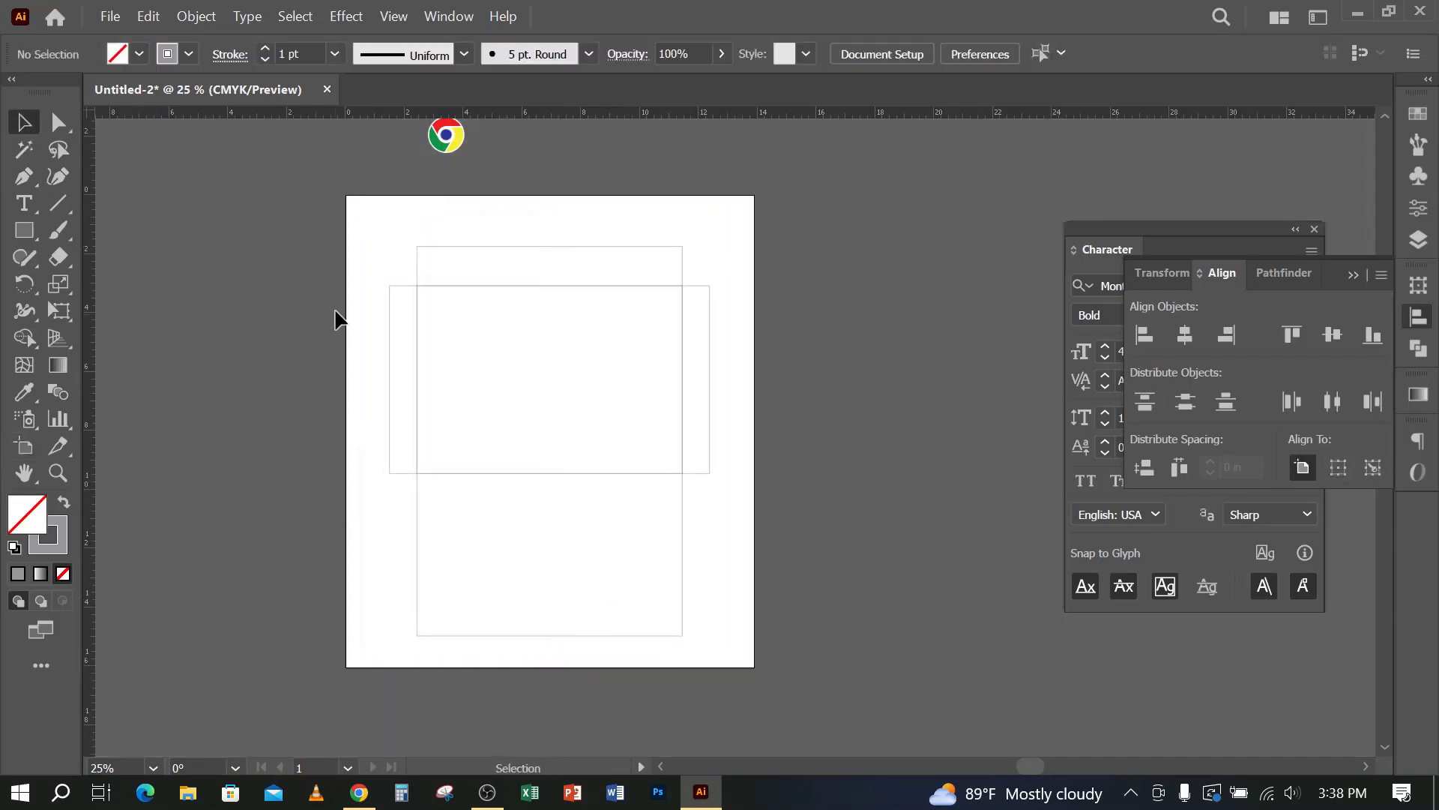
Step: Fill the top flap, left flap, front panel and back panel with the yellow swatch
drag(346, 275, 542, 577)
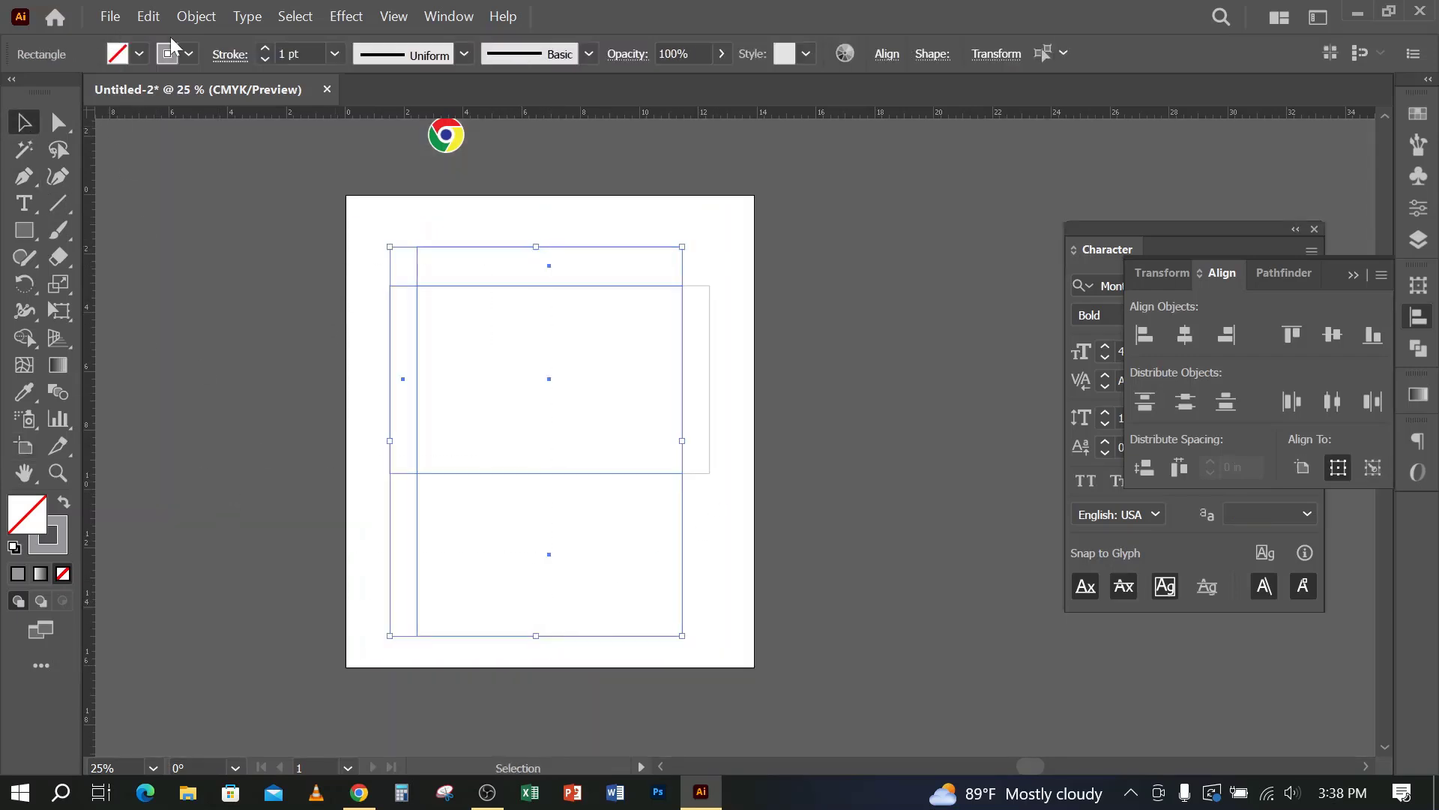
click(139, 54)
click(130, 196)
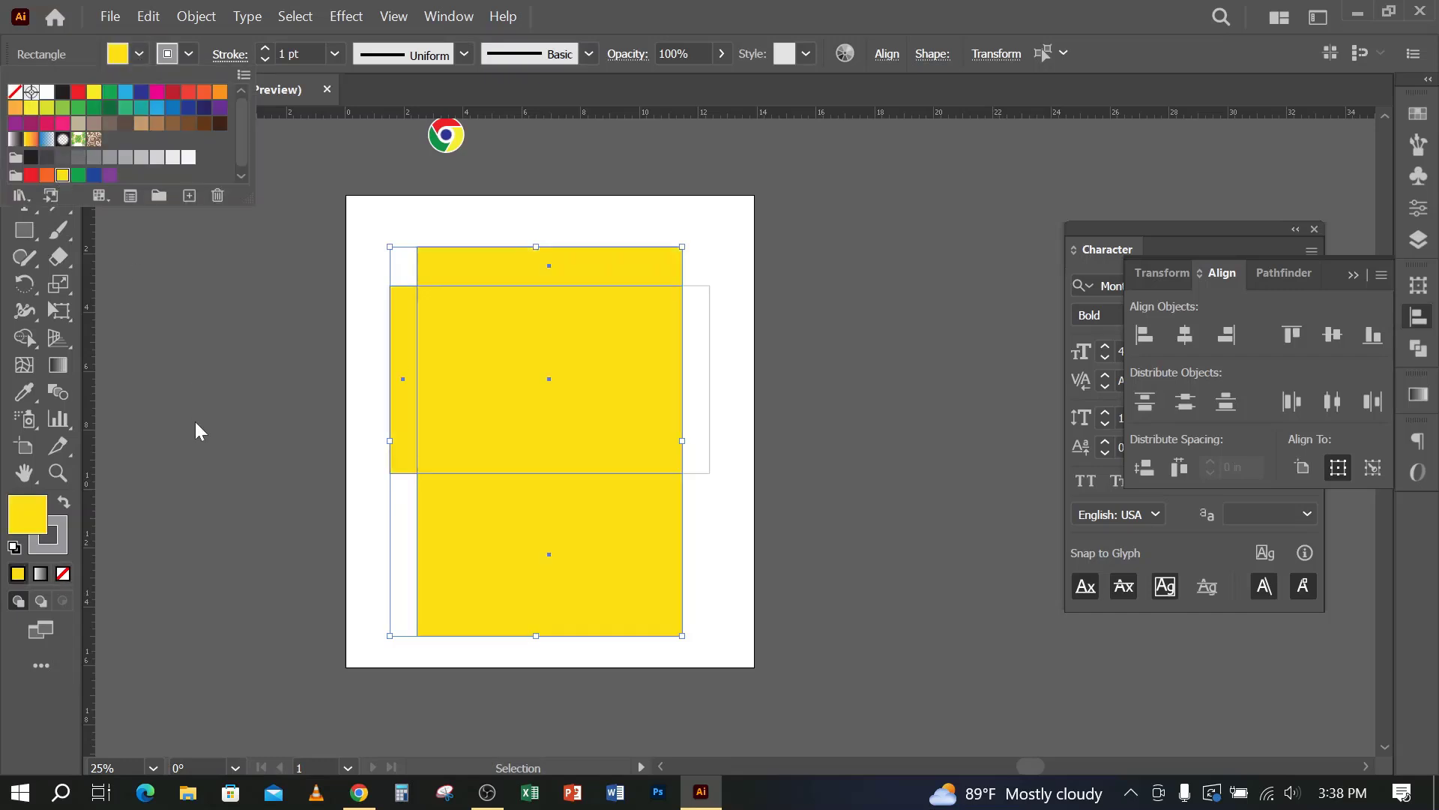
click(196, 427)
Step: Fill the right side flap with the dark brown swatch
click(709, 309)
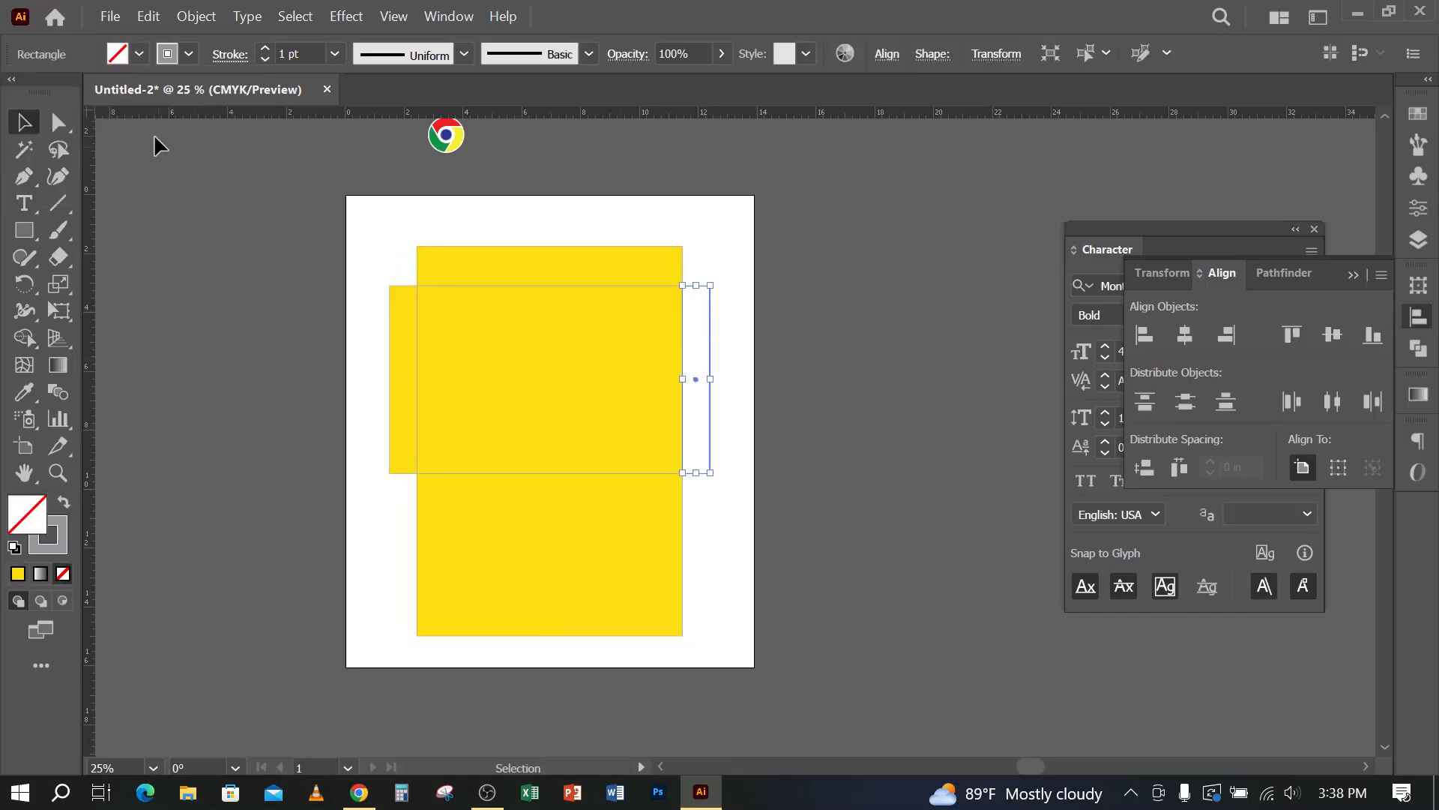
click(140, 54)
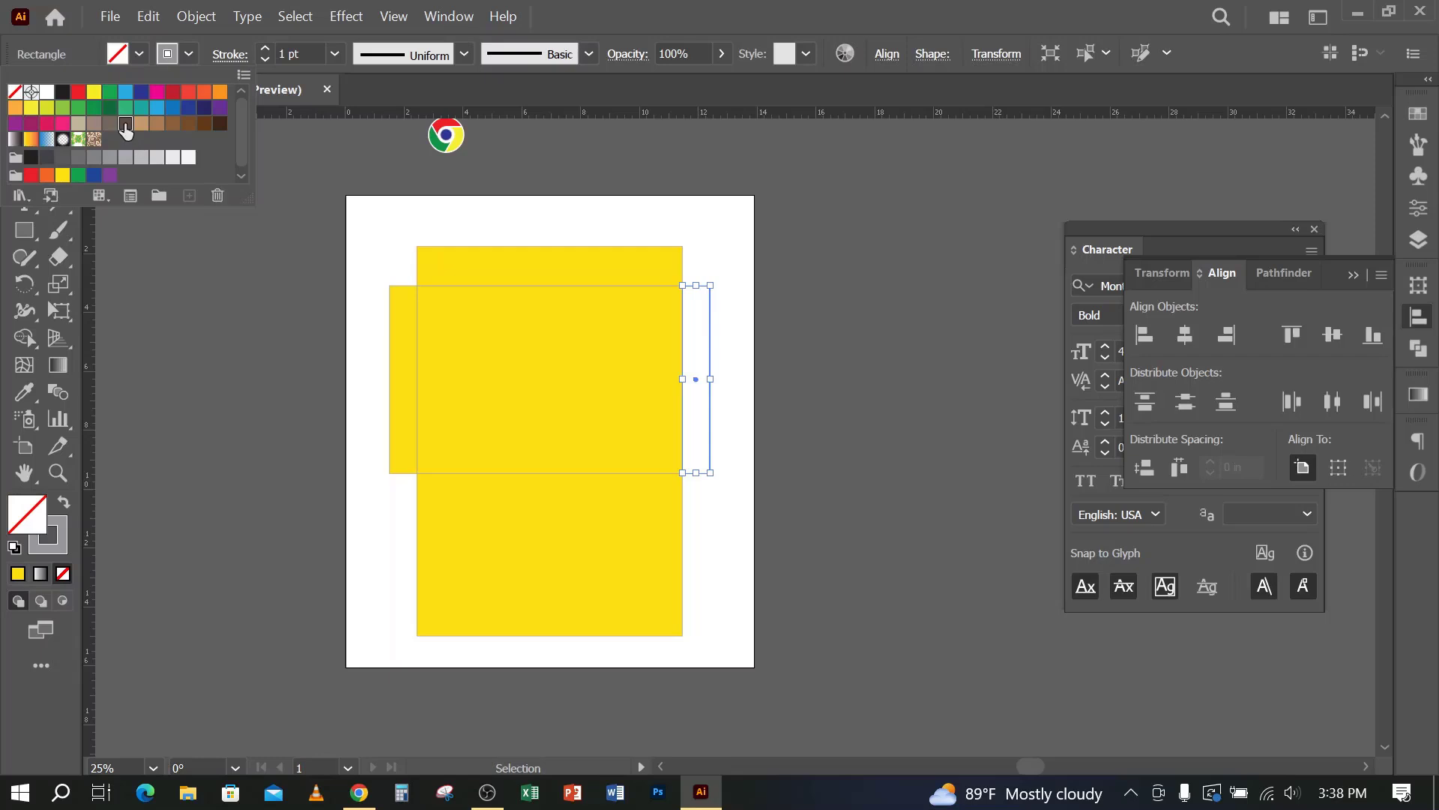
click(131, 195)
click(216, 434)
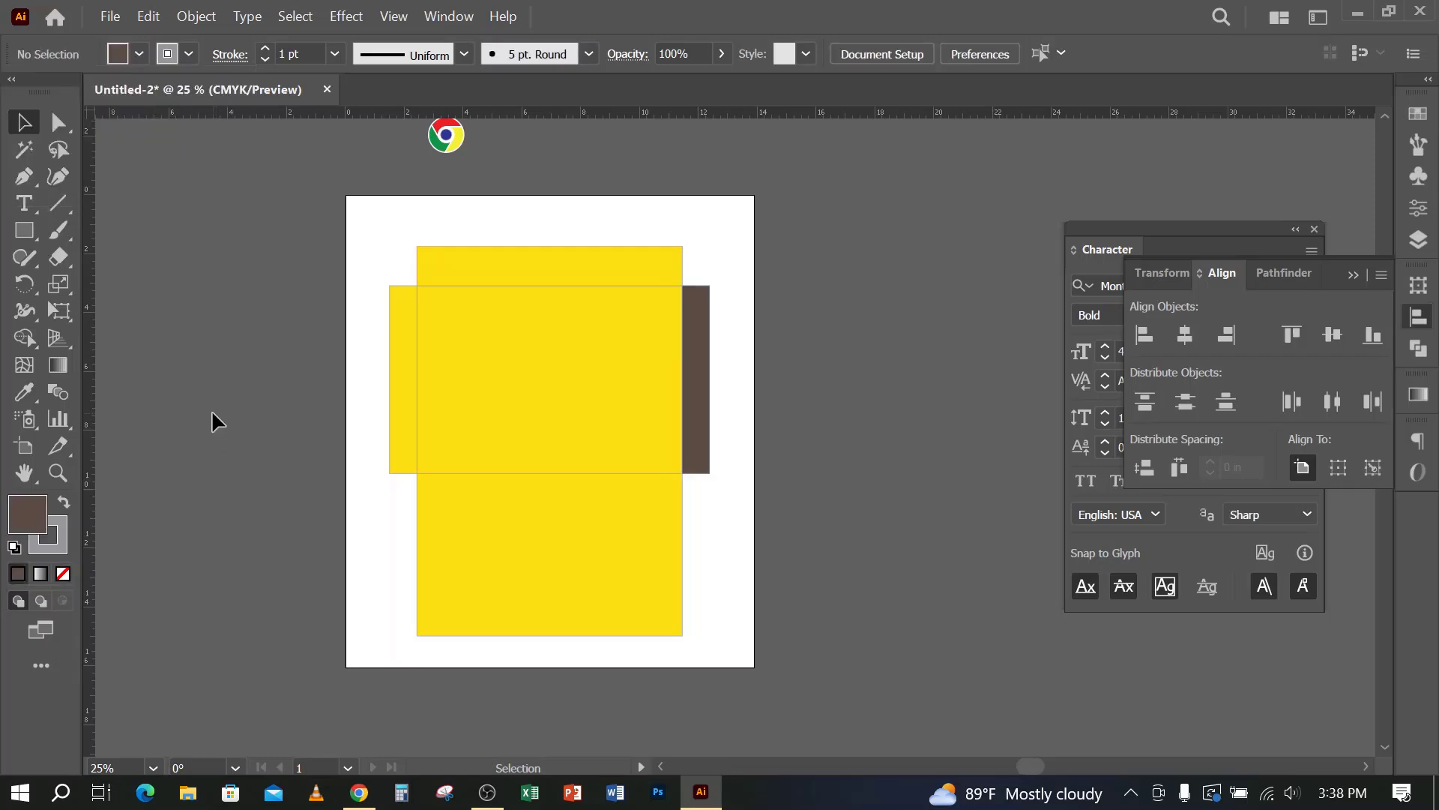
Step: Compare the top flap with the flap shape on the C5 envelope mockup in Chrome, and return to Illustrator
scroll(481, 308, up, 2)
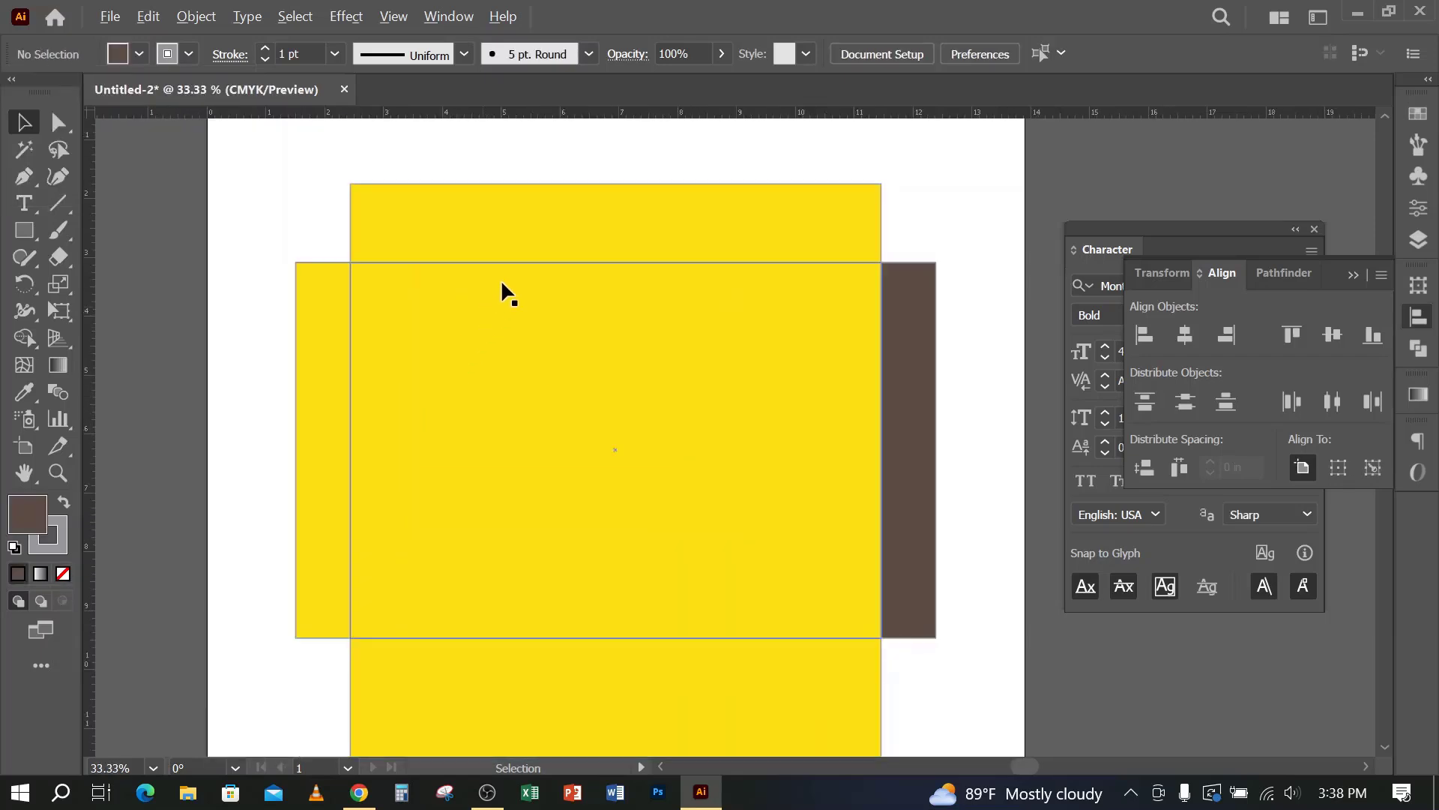
click(490, 221)
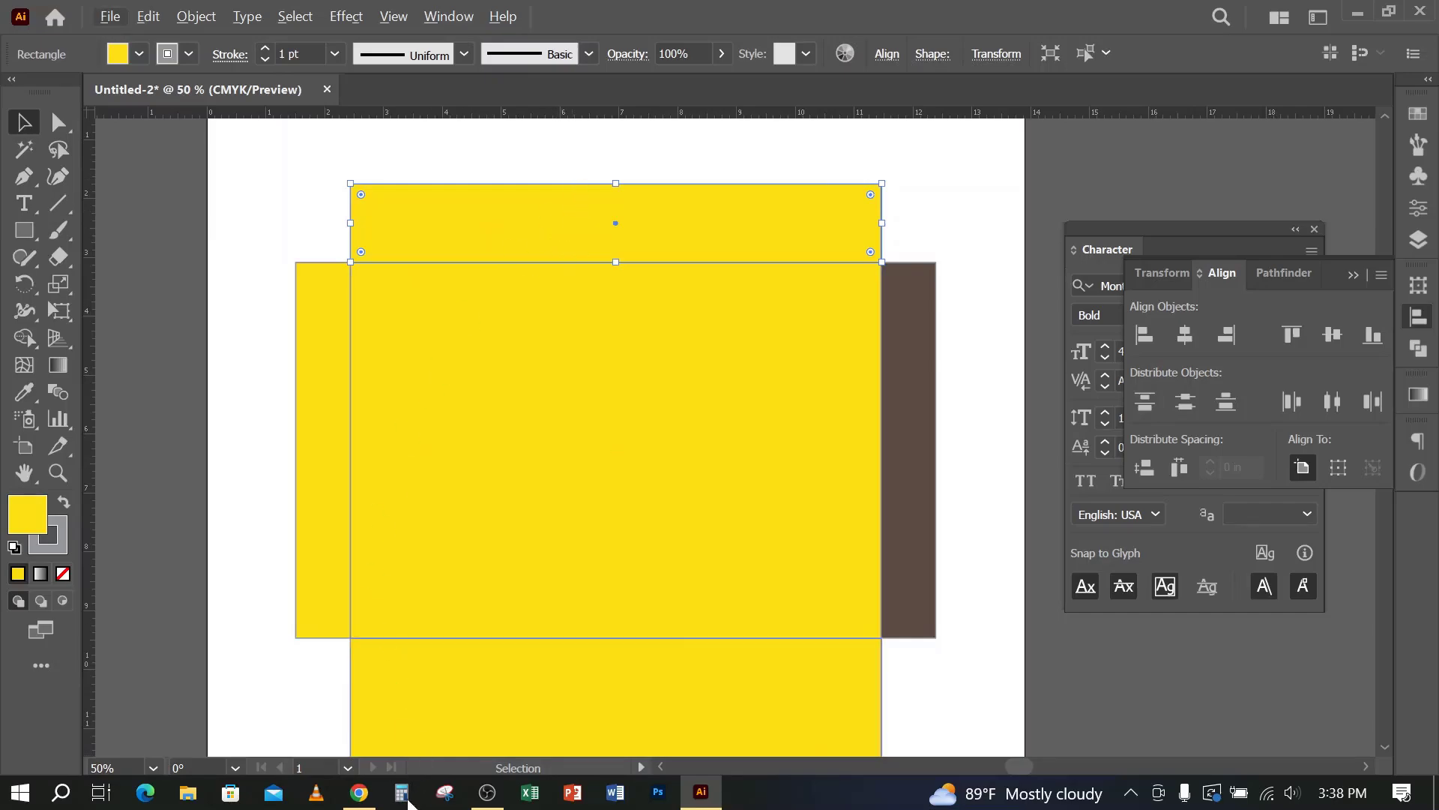
click(359, 792)
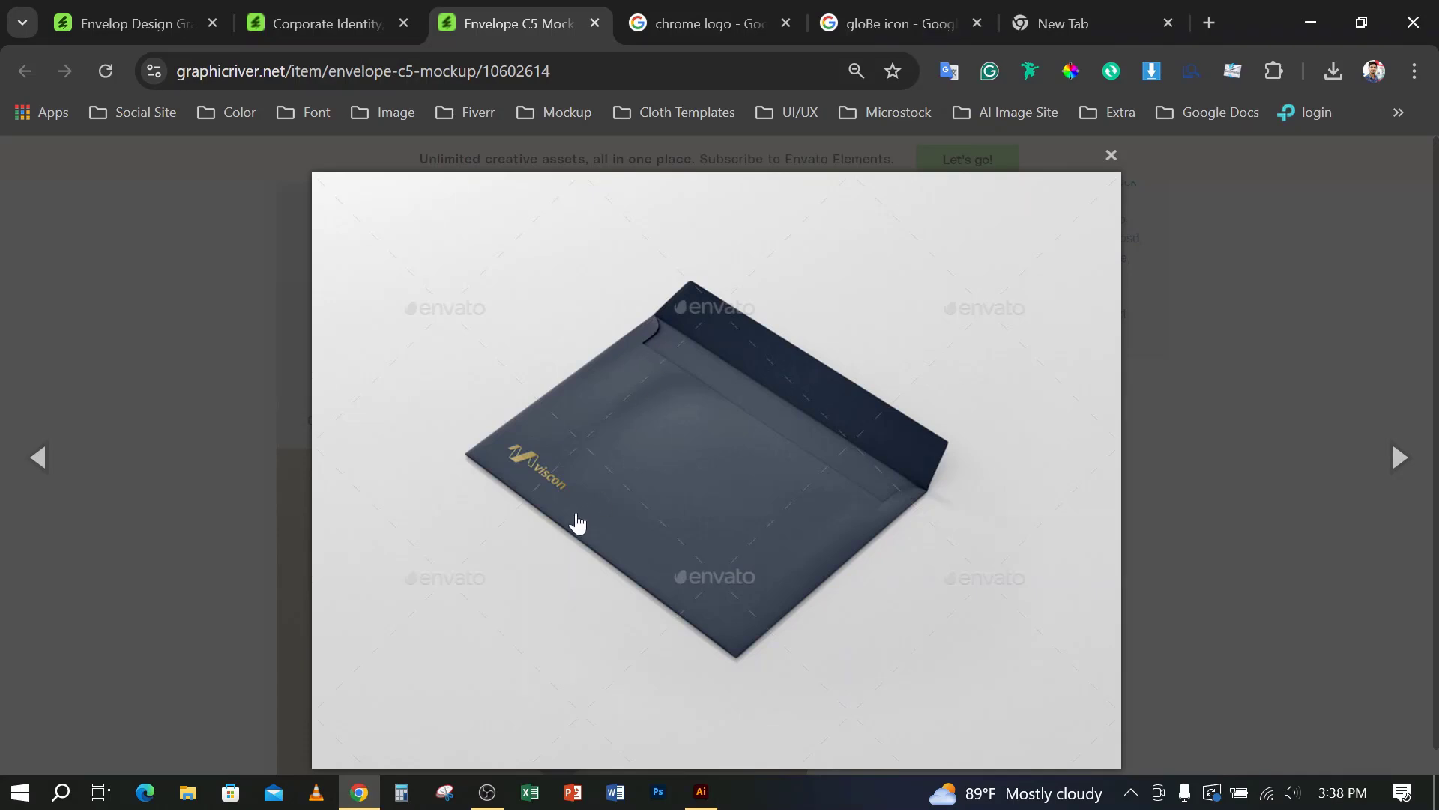
click(701, 793)
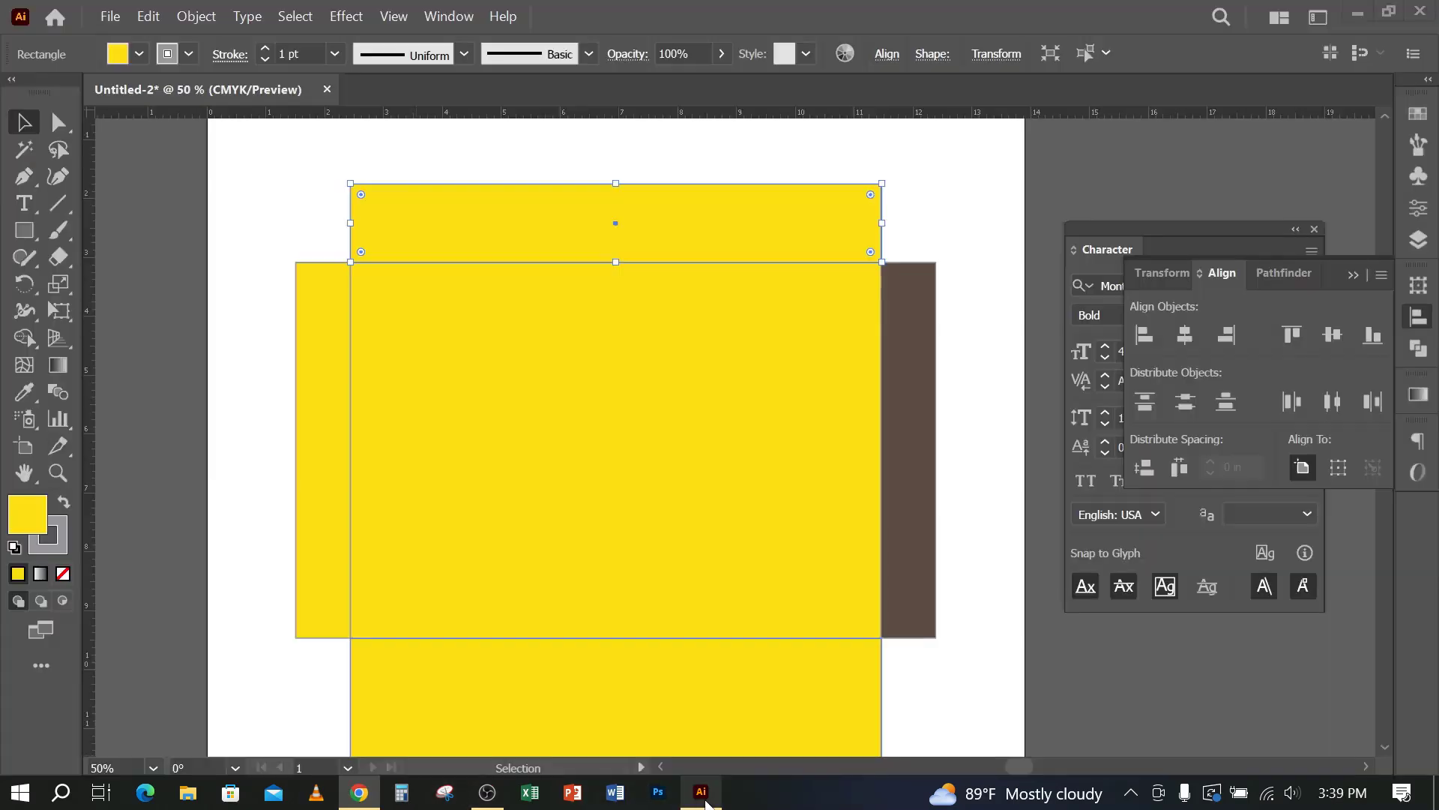
click(187, 241)
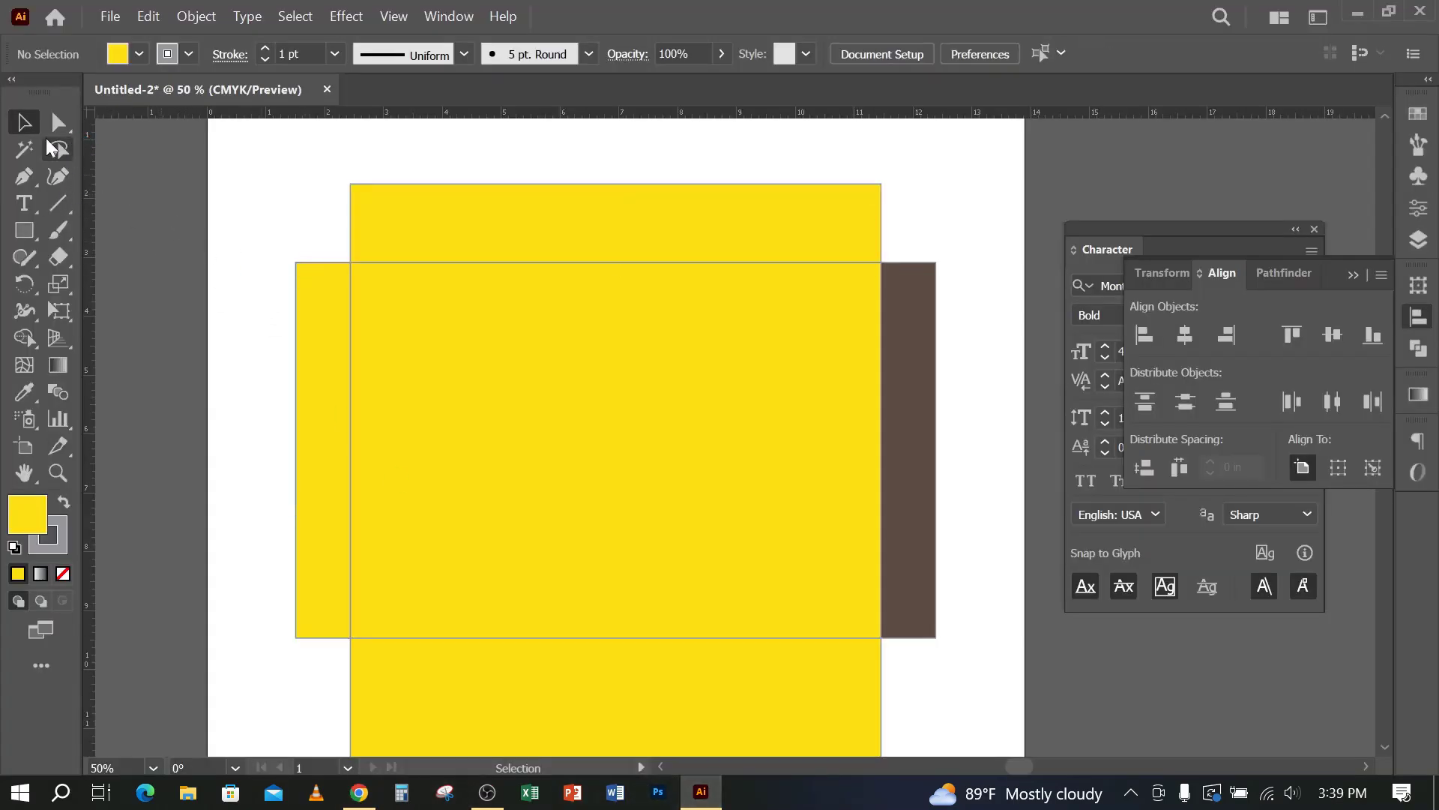
Step: Round the outer upper corners of both side flaps equally
click(58, 122)
click(297, 263)
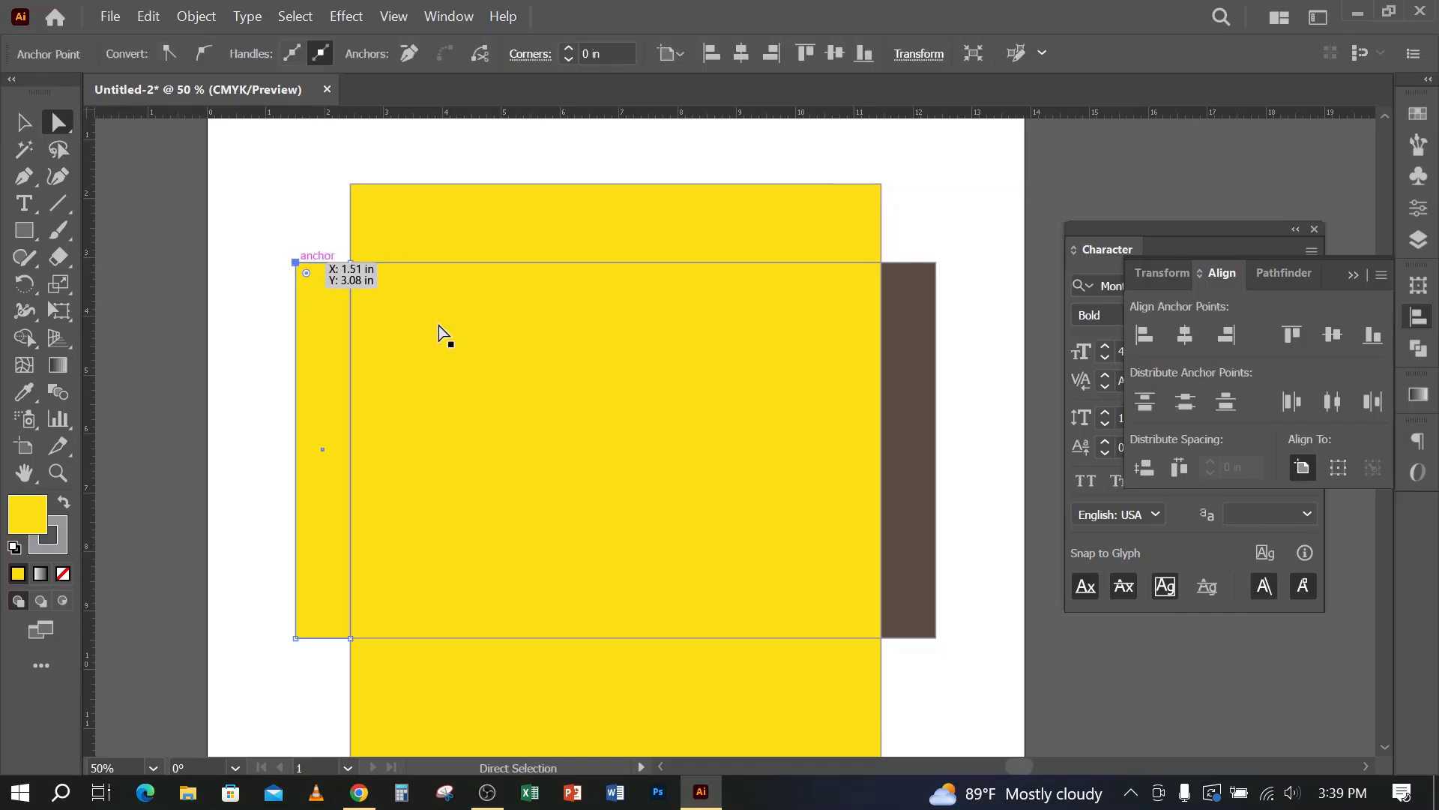
shift+click(931, 263)
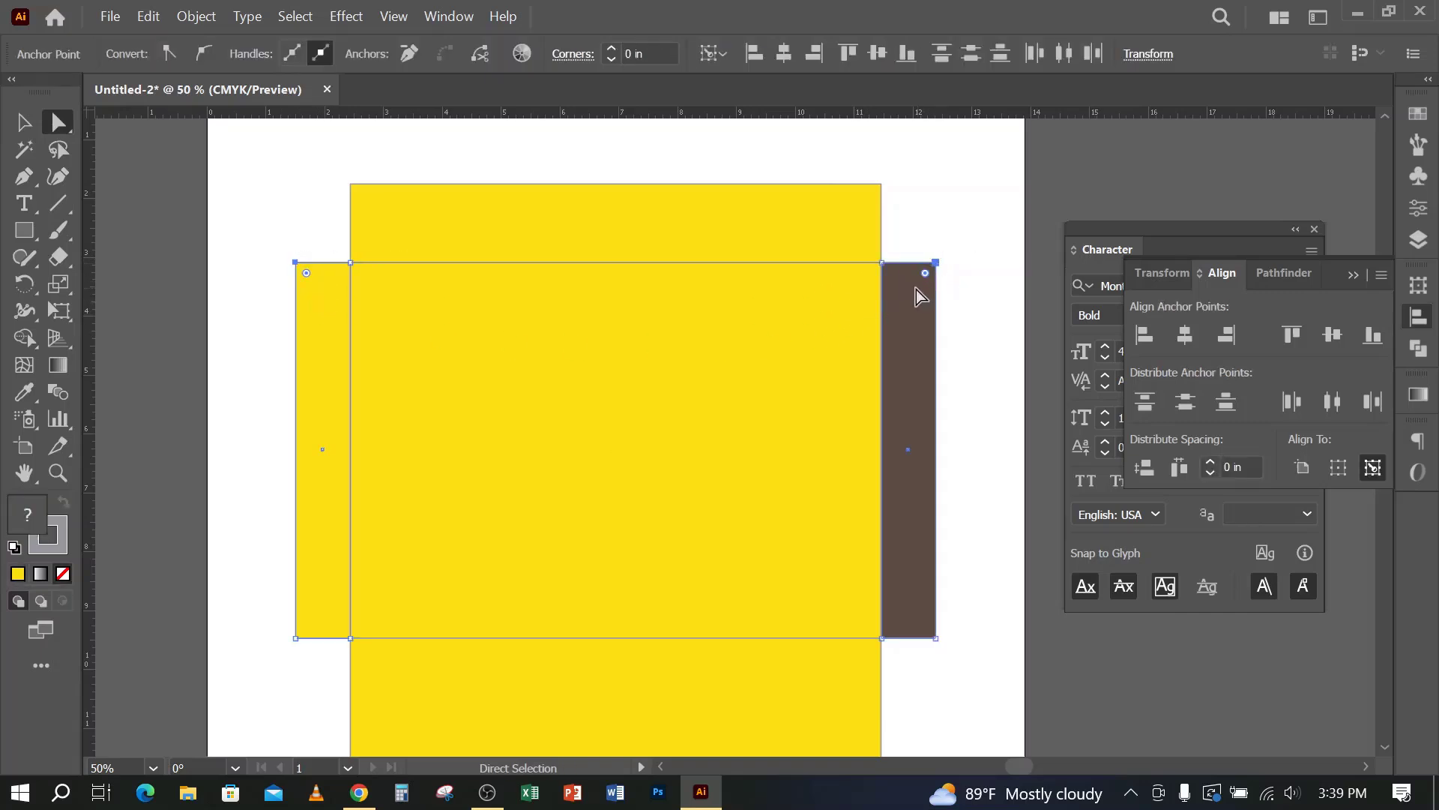
drag(925, 275, 905, 293)
click(23, 121)
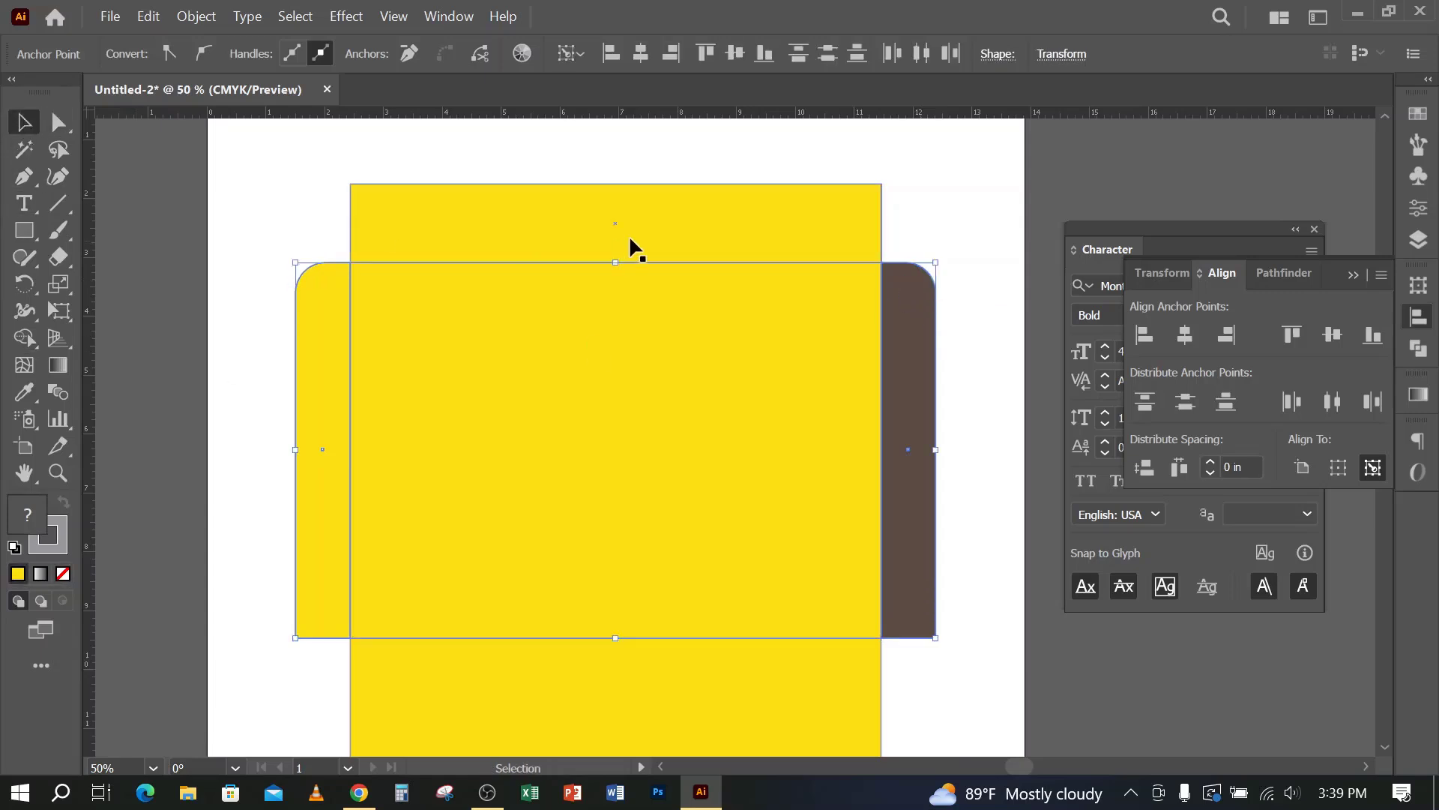
Step: Add an anchor point near the middle of the top flap's upper edge and raise it to form a shallow peak
click(628, 235)
click(58, 123)
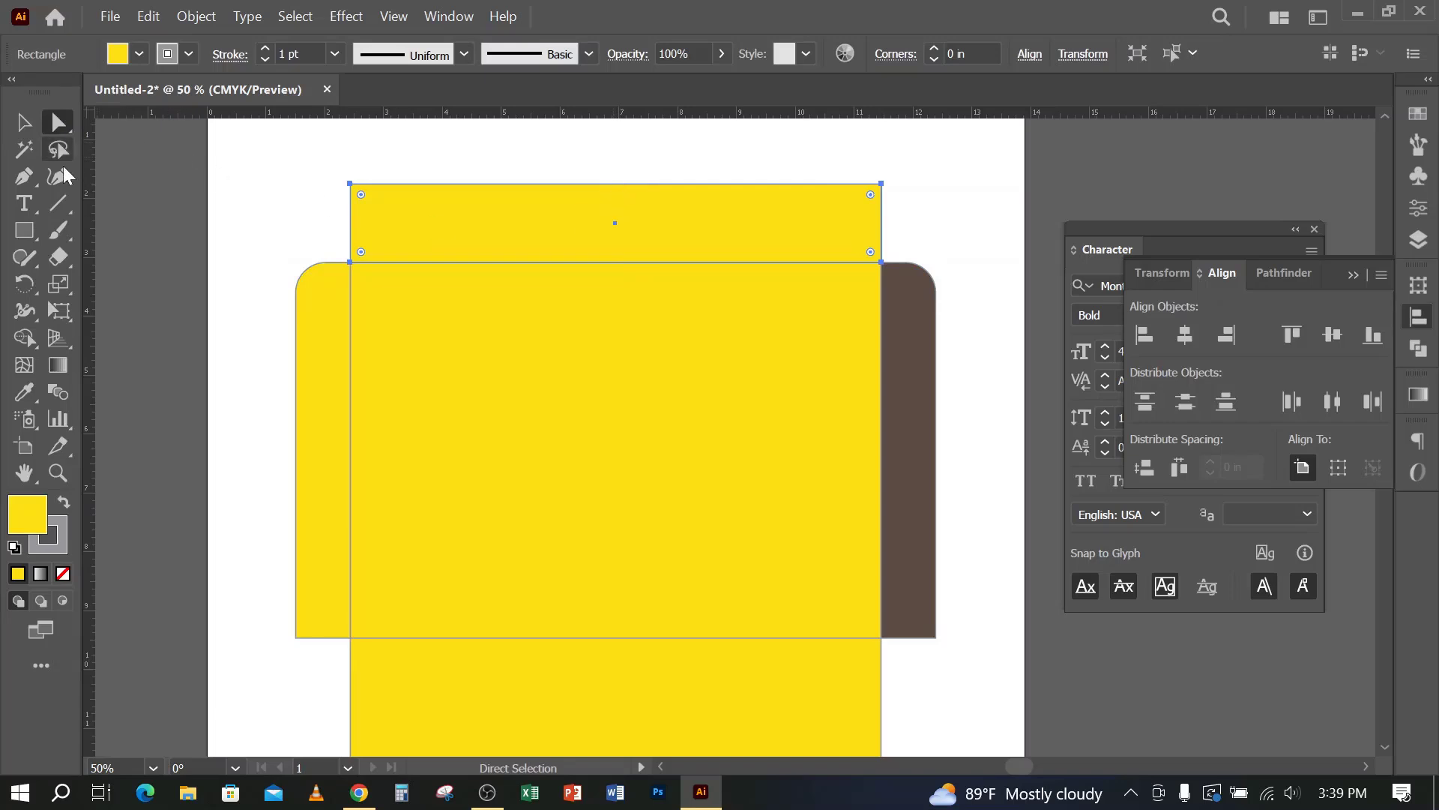
click(24, 177)
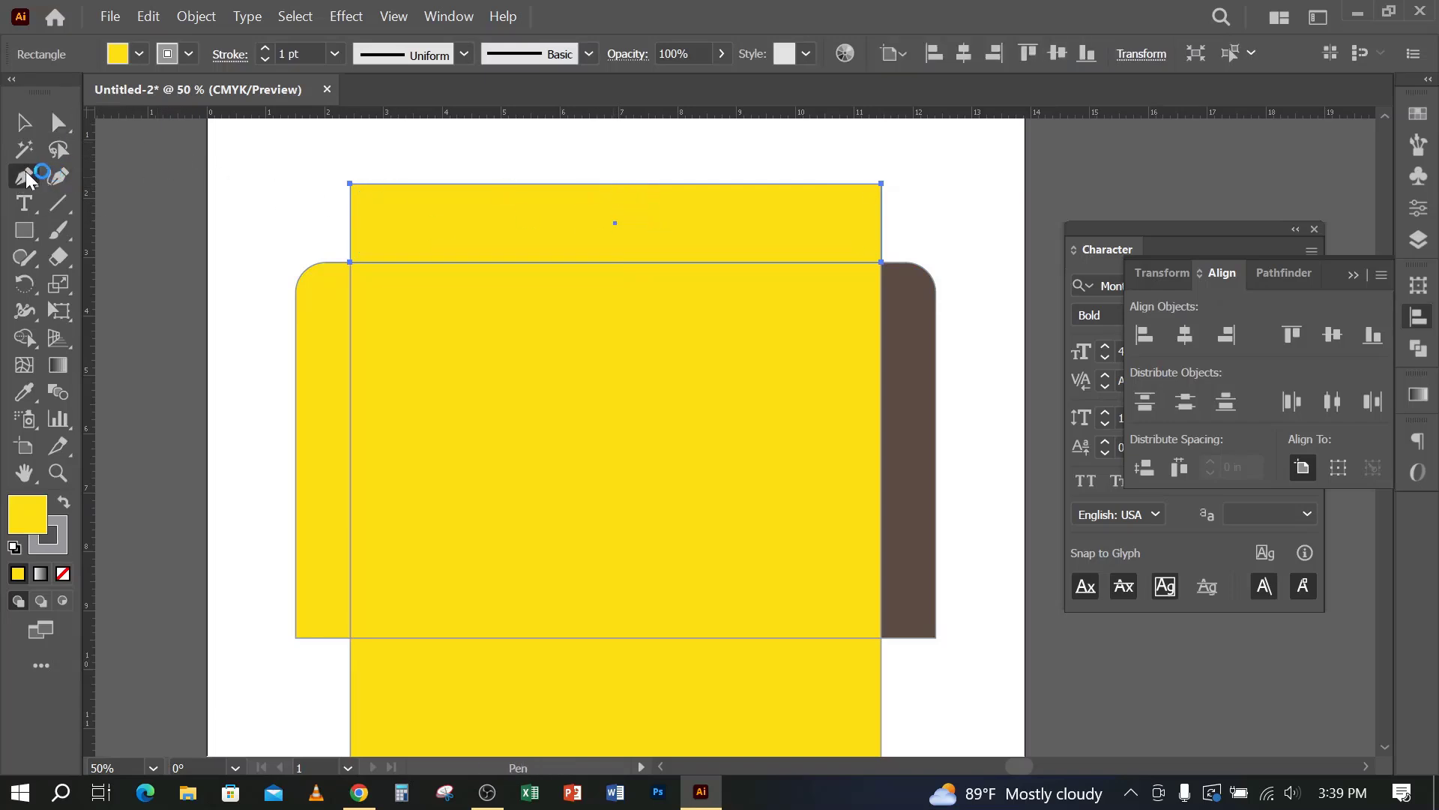
drag(26, 171, 100, 206)
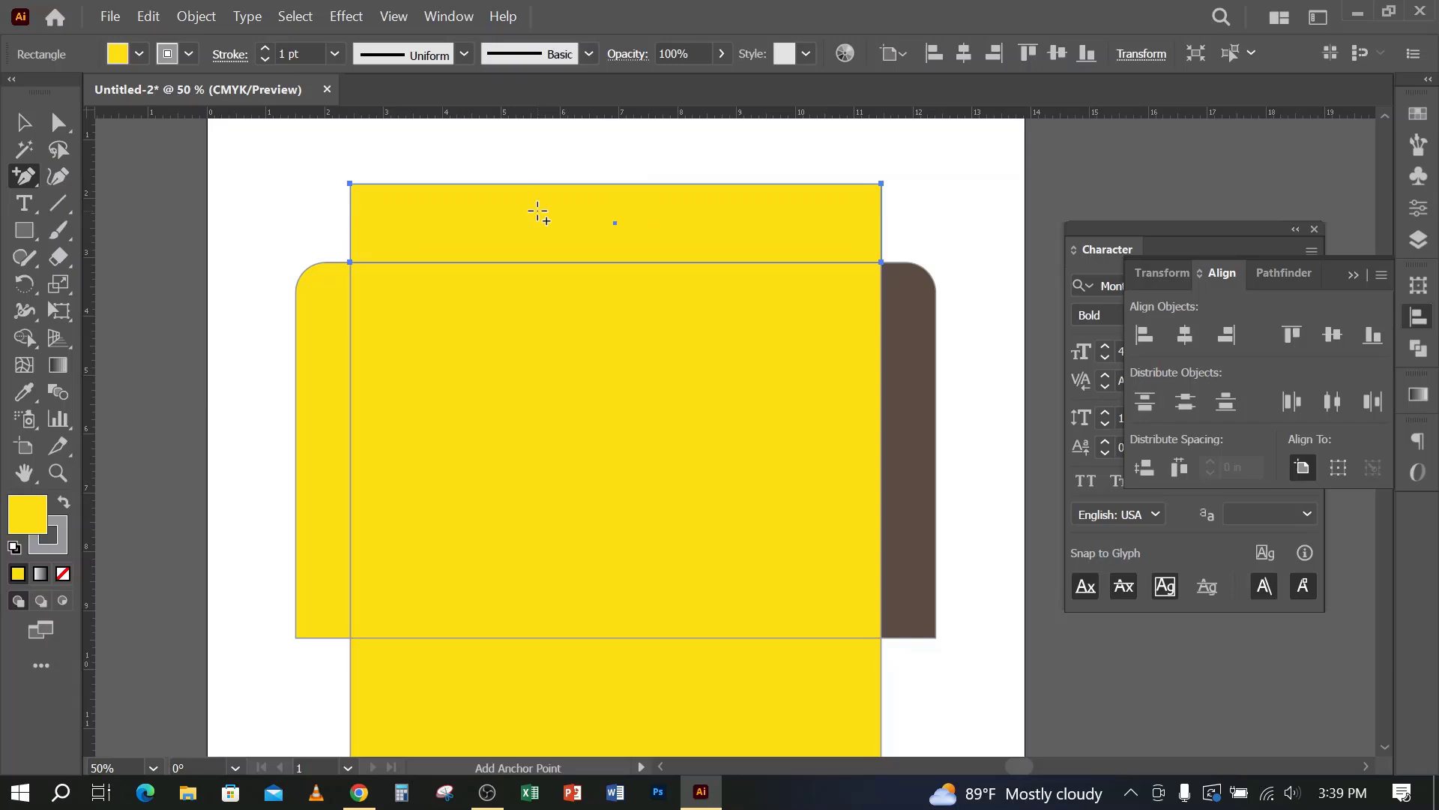
click(609, 183)
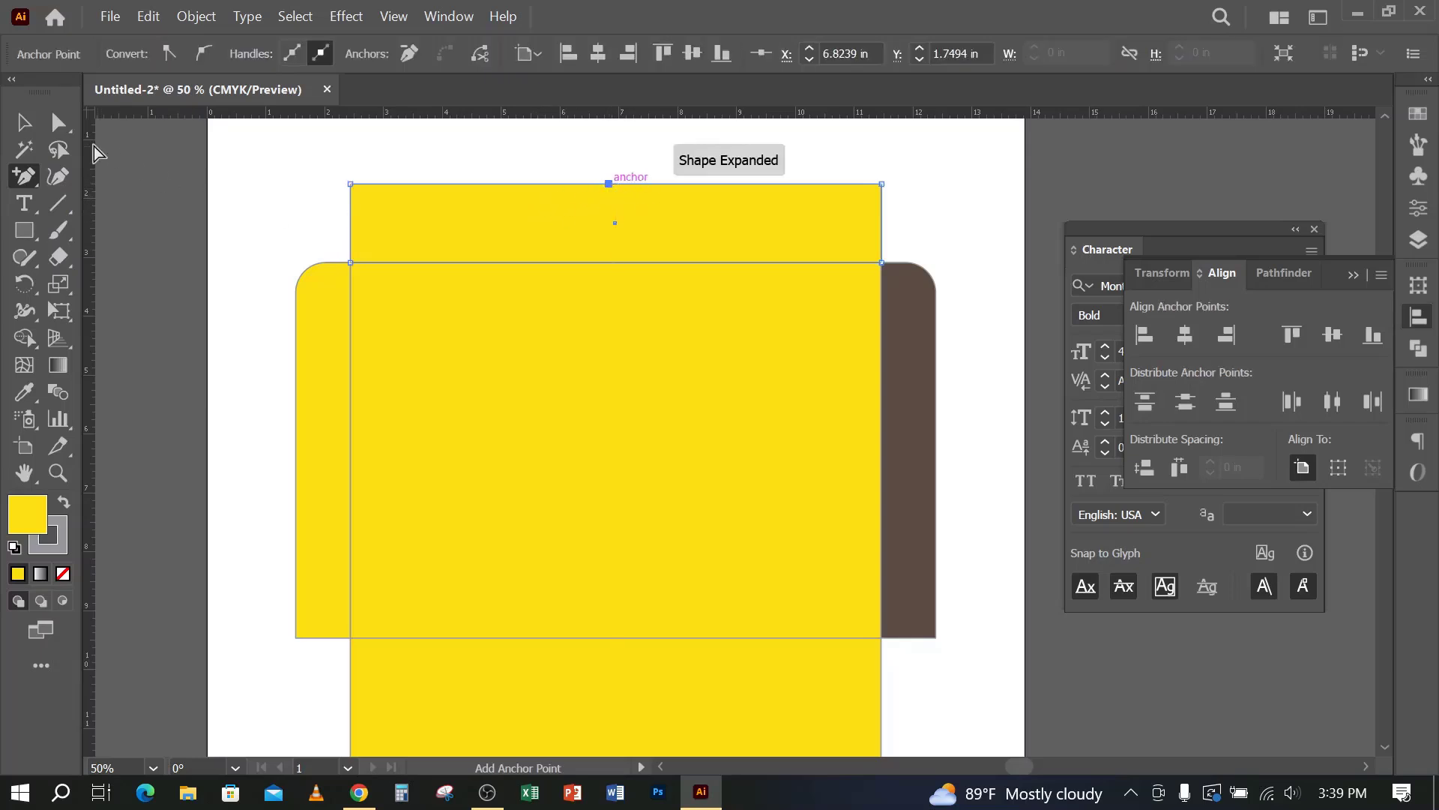
click(58, 122)
scroll(411, 498, up, 3)
drag(608, 274, 615, 239)
key(v)
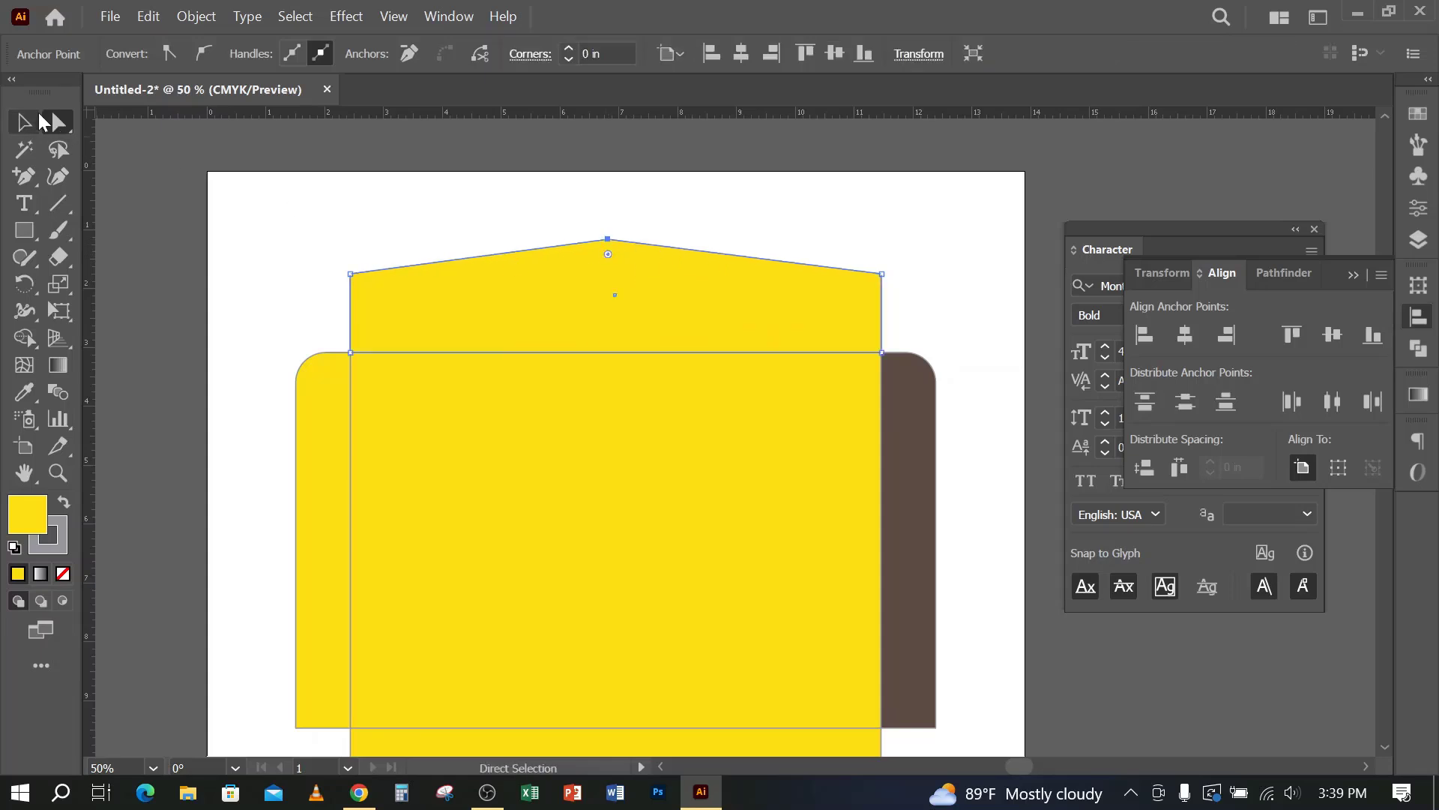
Step: Round the top flap's two outer upper corners along with its peak, deselect it, and check the whole envelope outline
drag(285, 209, 892, 286)
key(a)
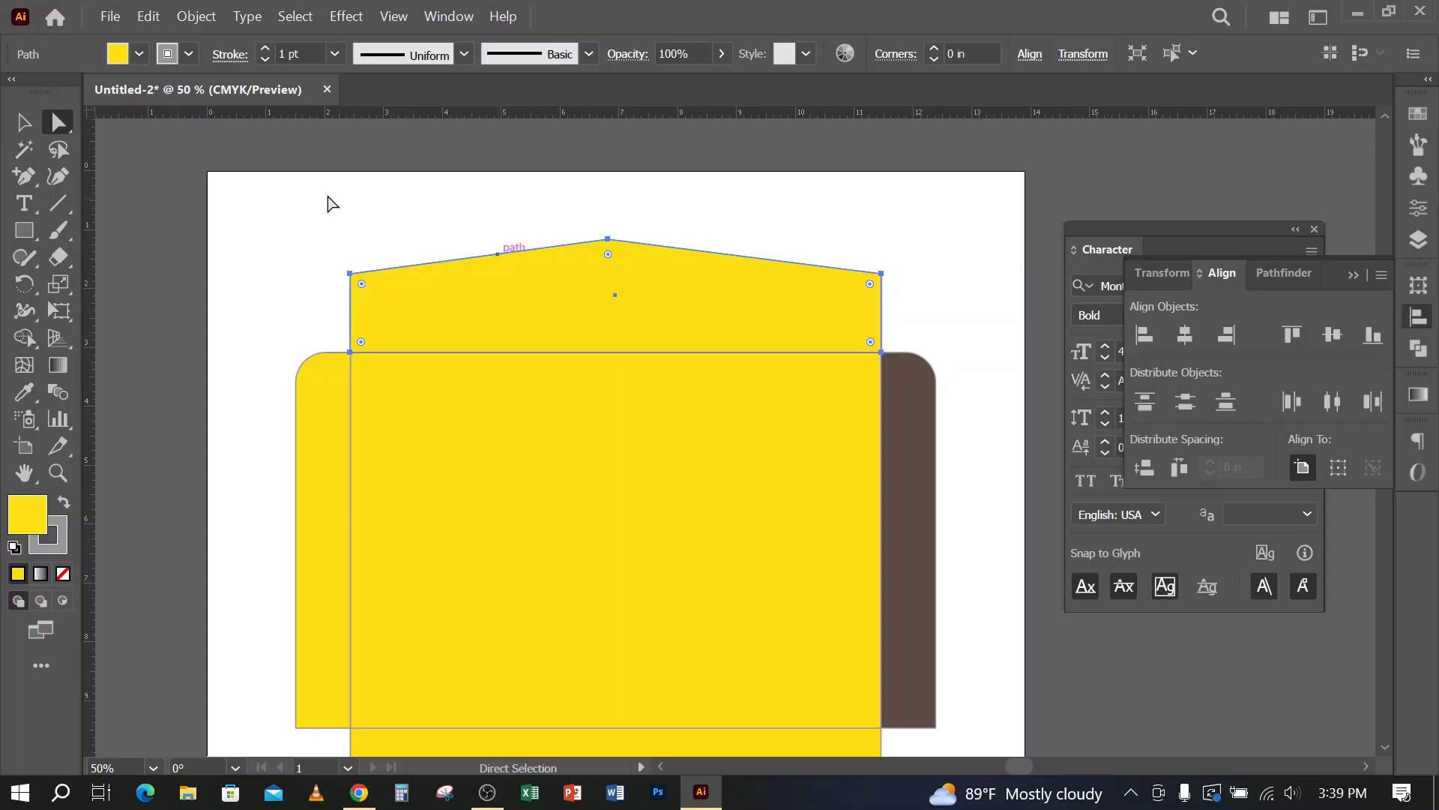
drag(308, 193, 899, 298)
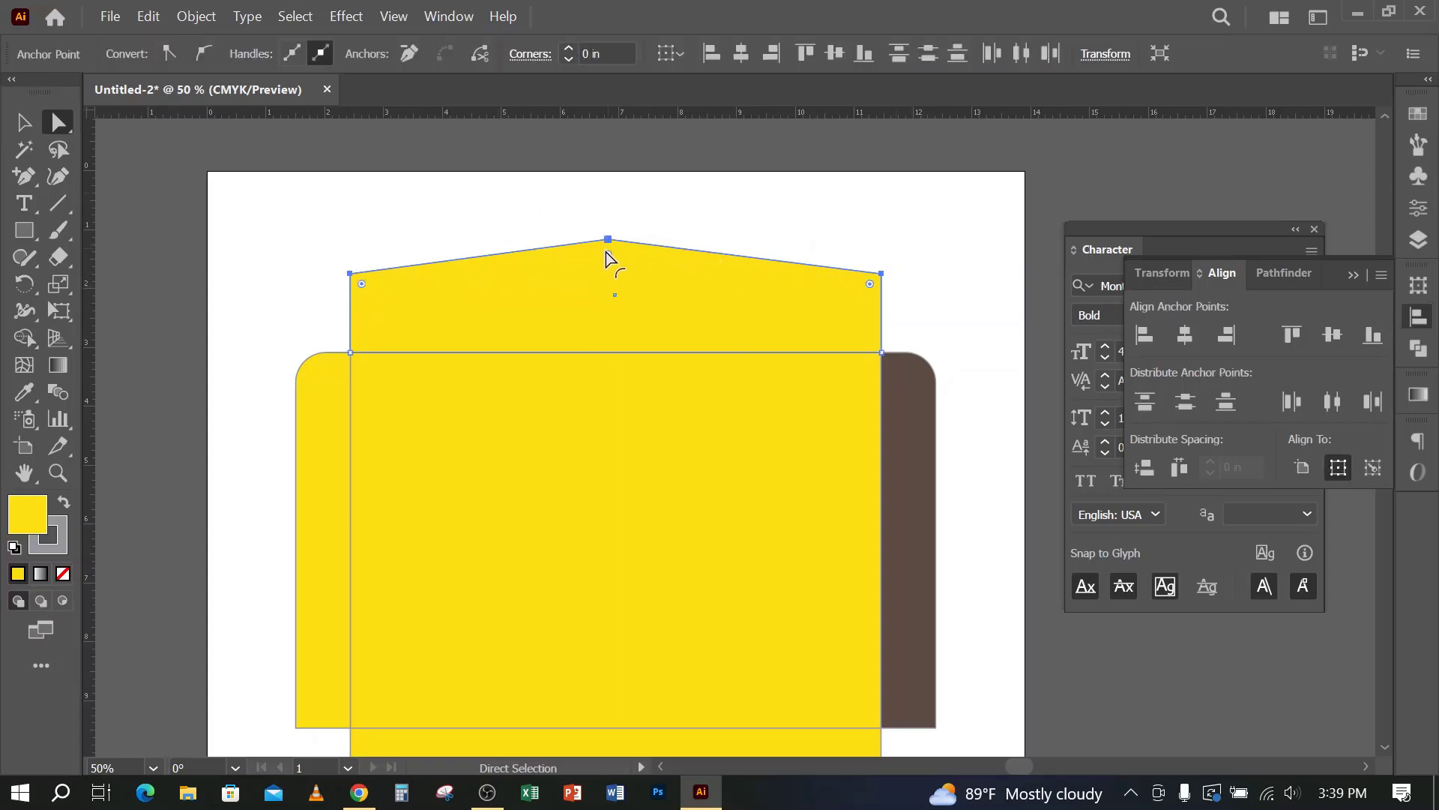
drag(608, 259, 611, 270)
click(23, 122)
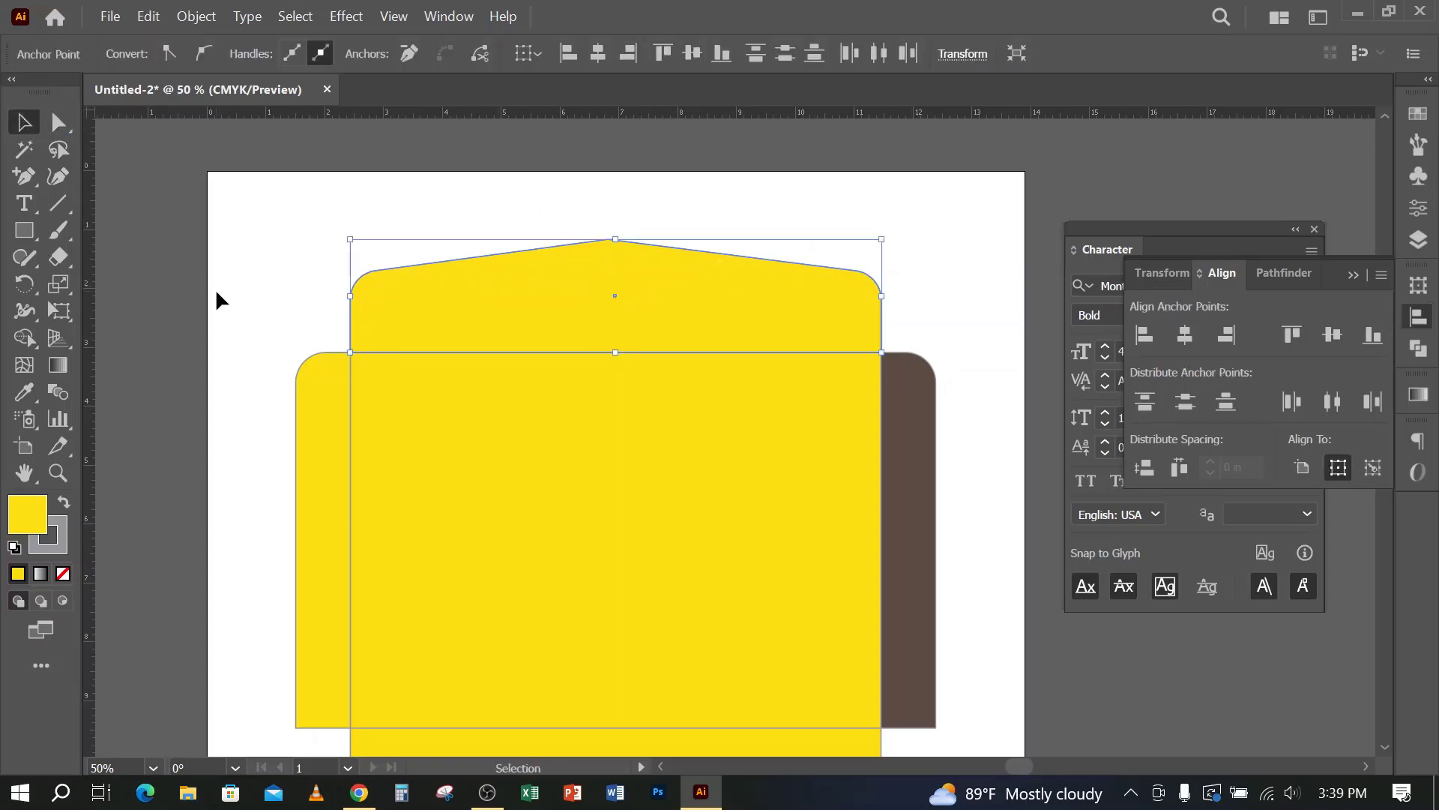
click(217, 293)
key(ctrl+minus)
scroll(267, 400, down, 3)
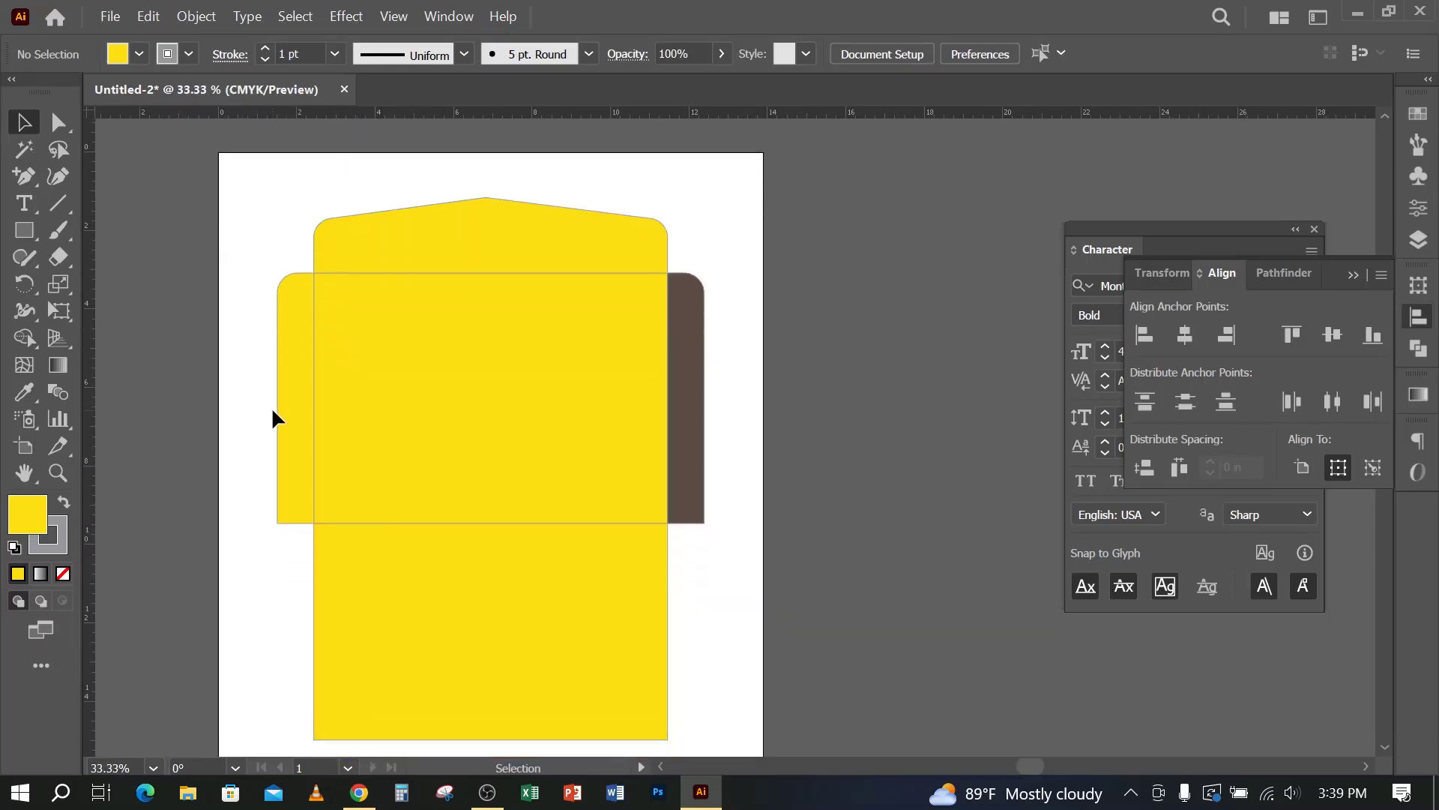
scroll(272, 406, down, 1)
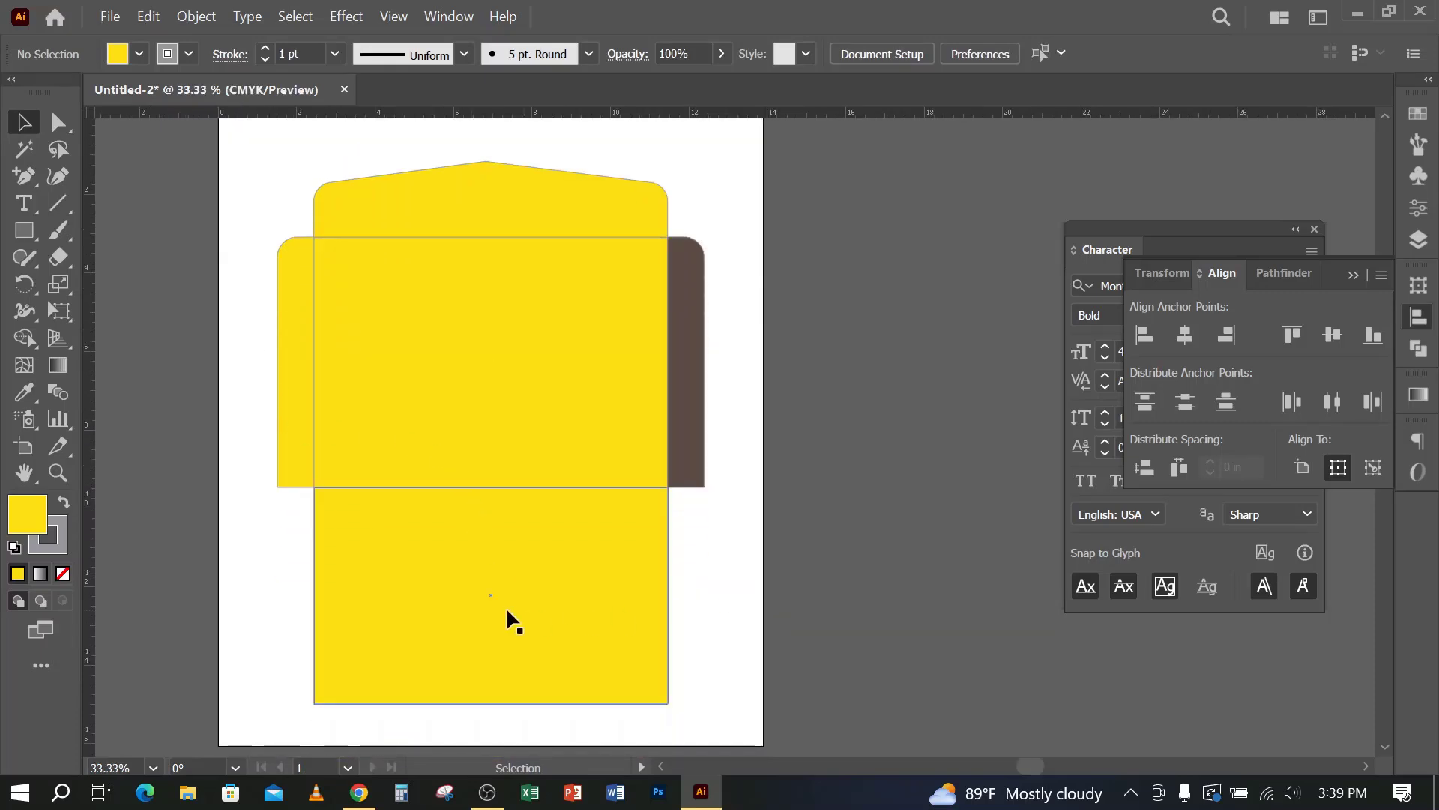
Step: Move the lower panel up over the main panel to simulate folding, and fill it with light brown
drag(506, 606, 492, 389)
click(139, 54)
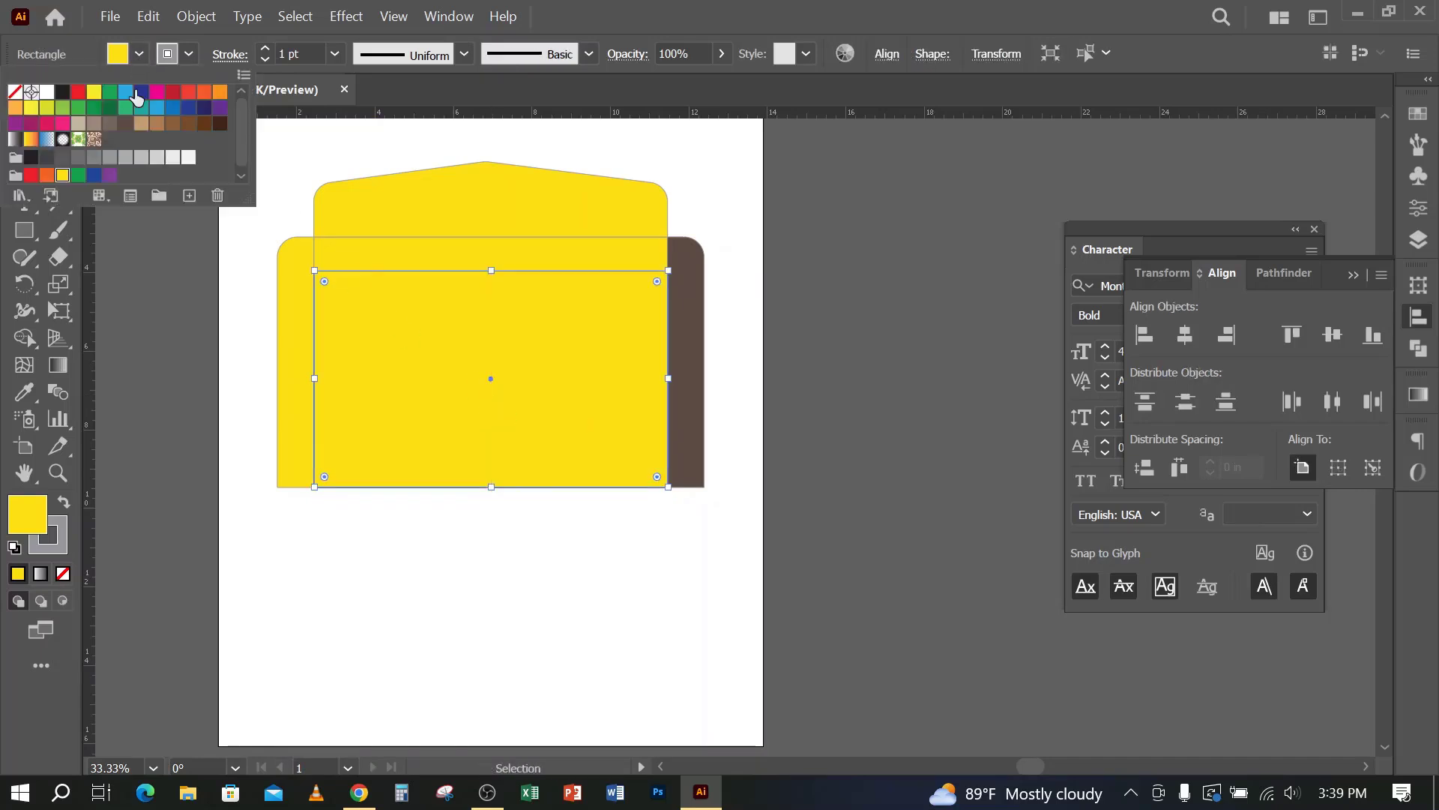
click(141, 125)
click(241, 571)
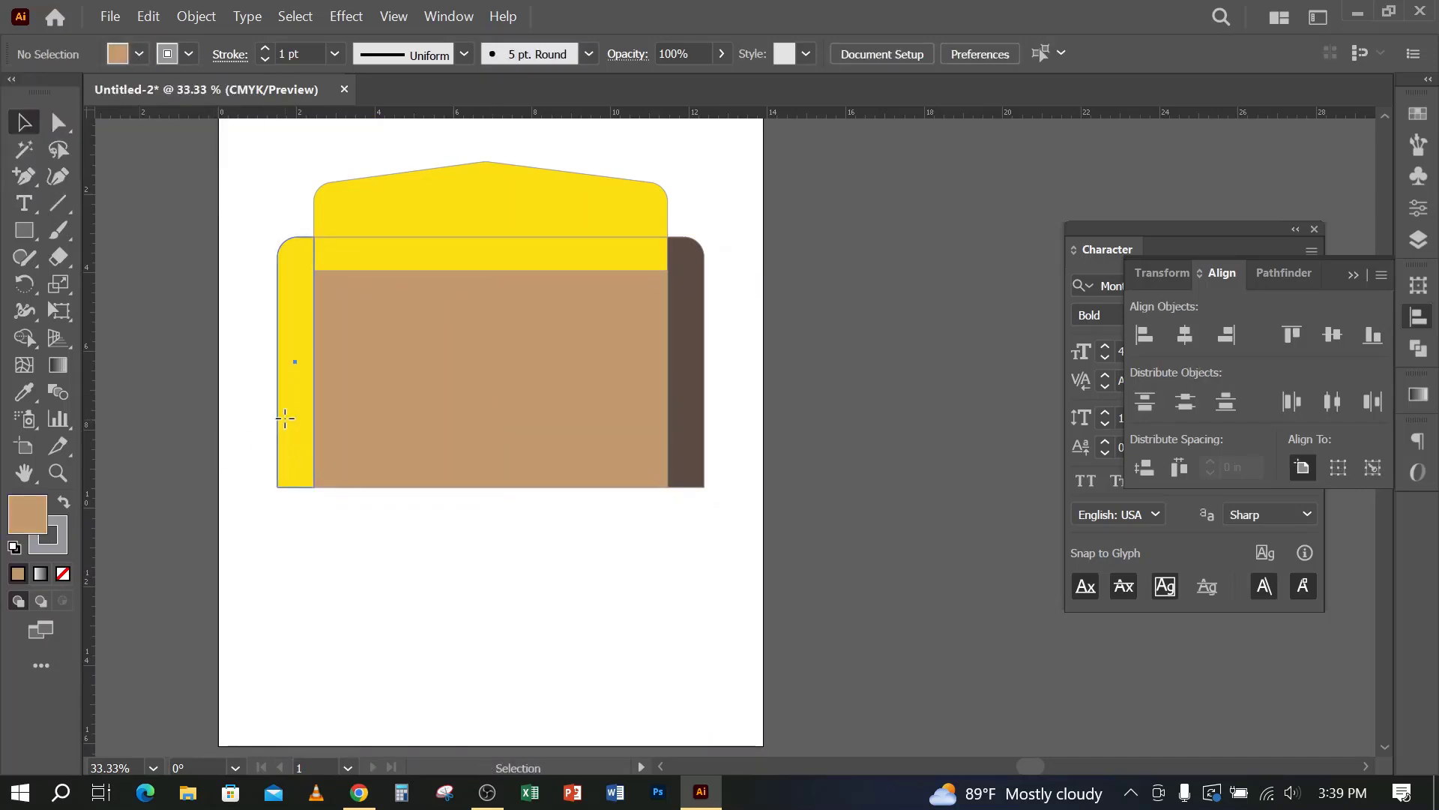
Step: Reflect the left side flap across the vertical axis
click(285, 418)
right_click(285, 419)
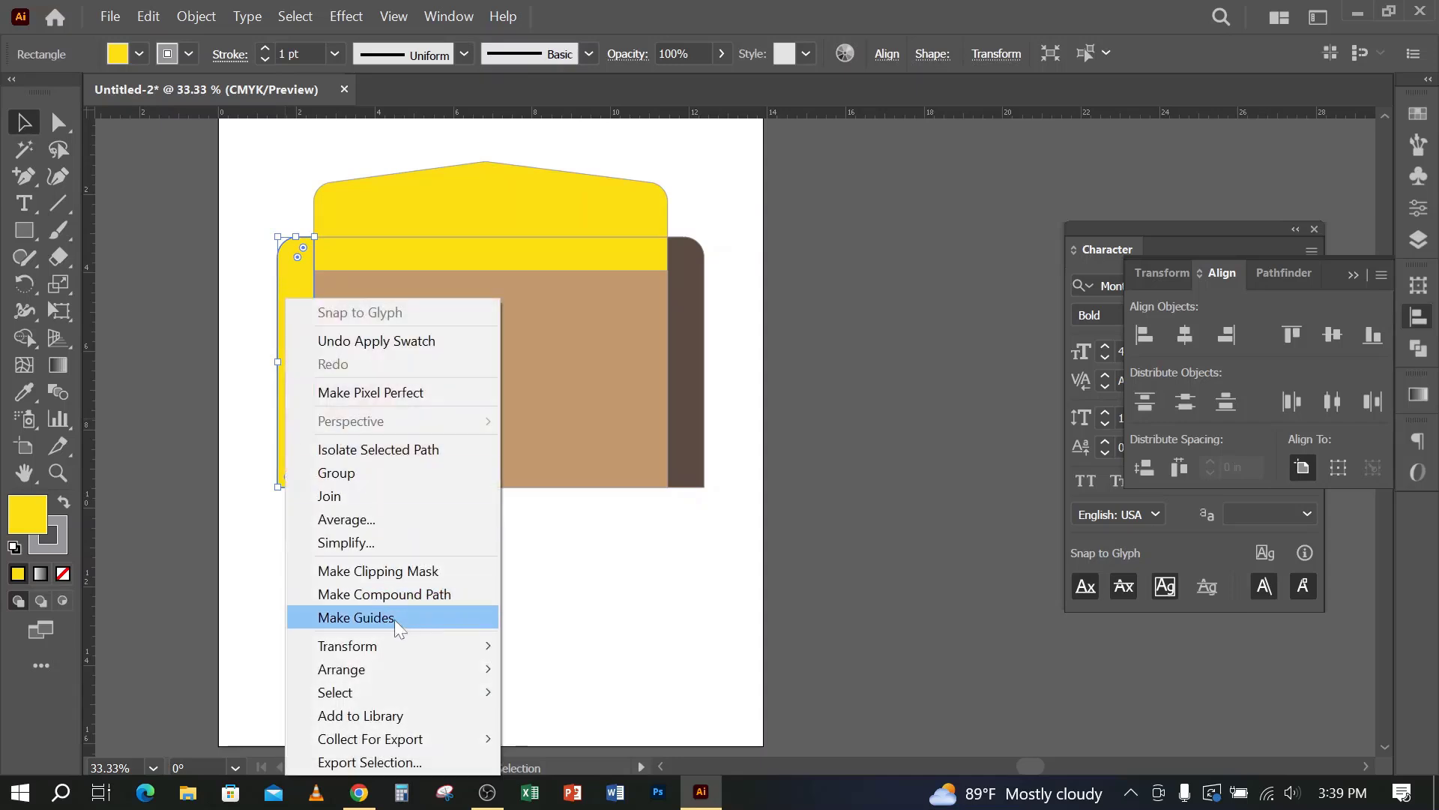
mouse_move(394, 645)
click(555, 564)
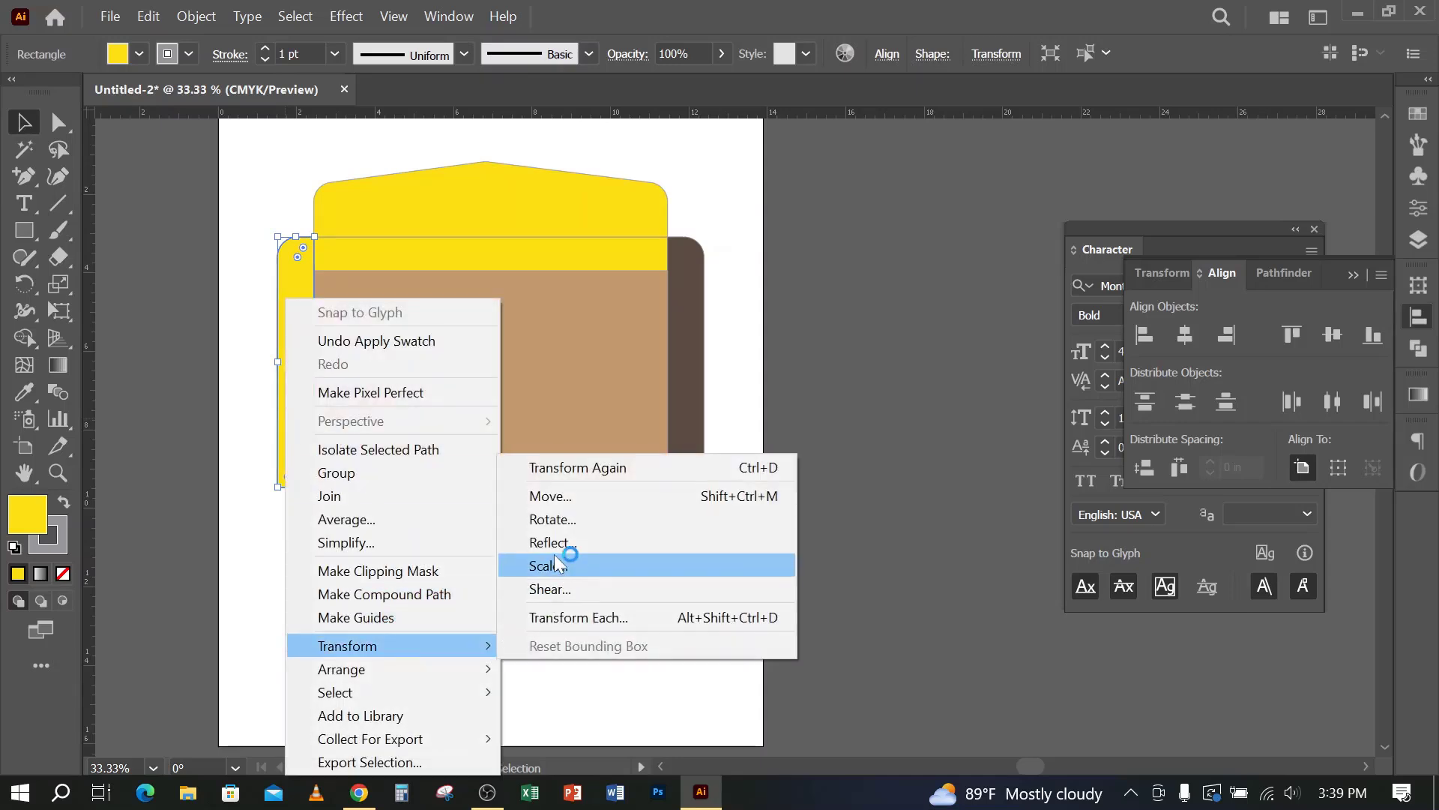
click(555, 545)
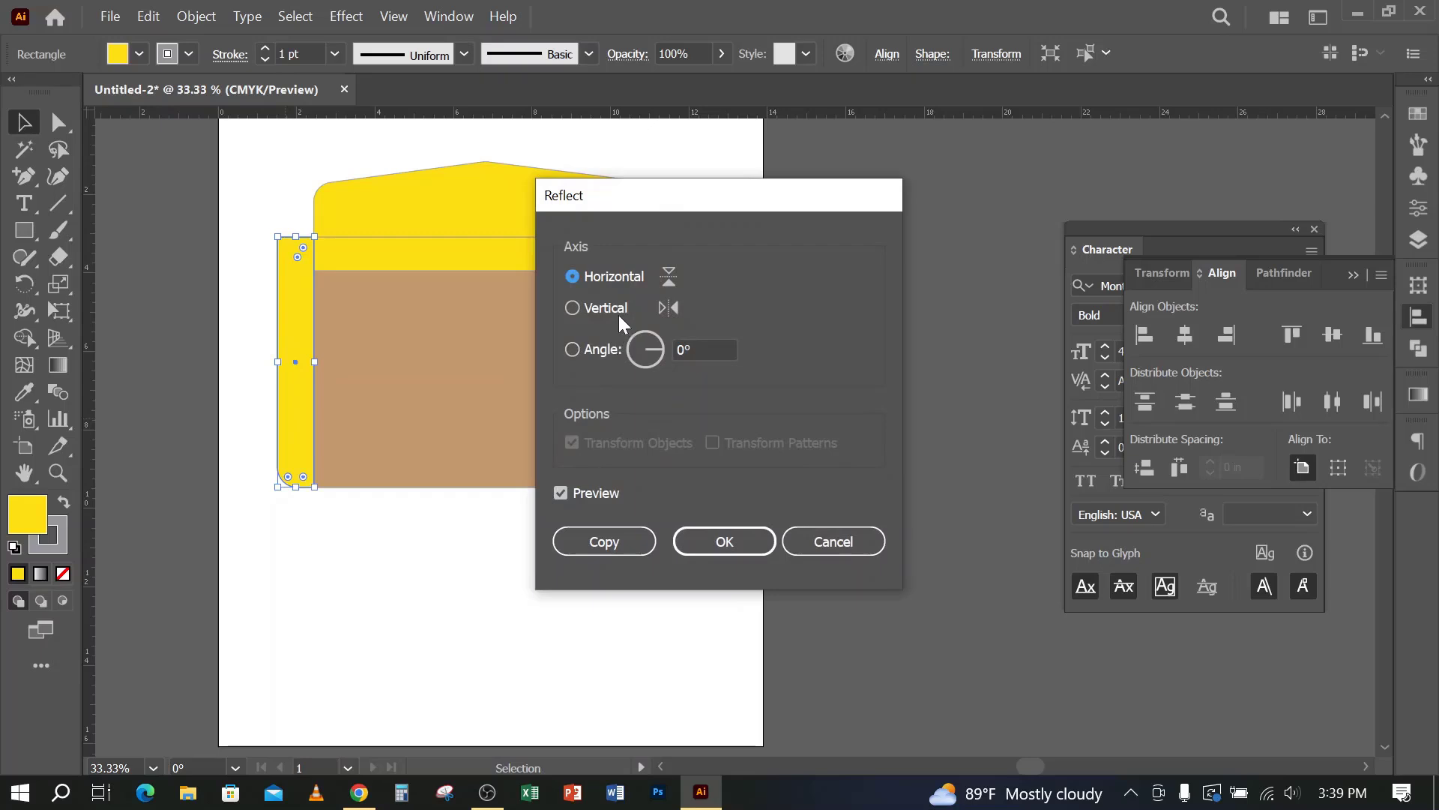
click(694, 546)
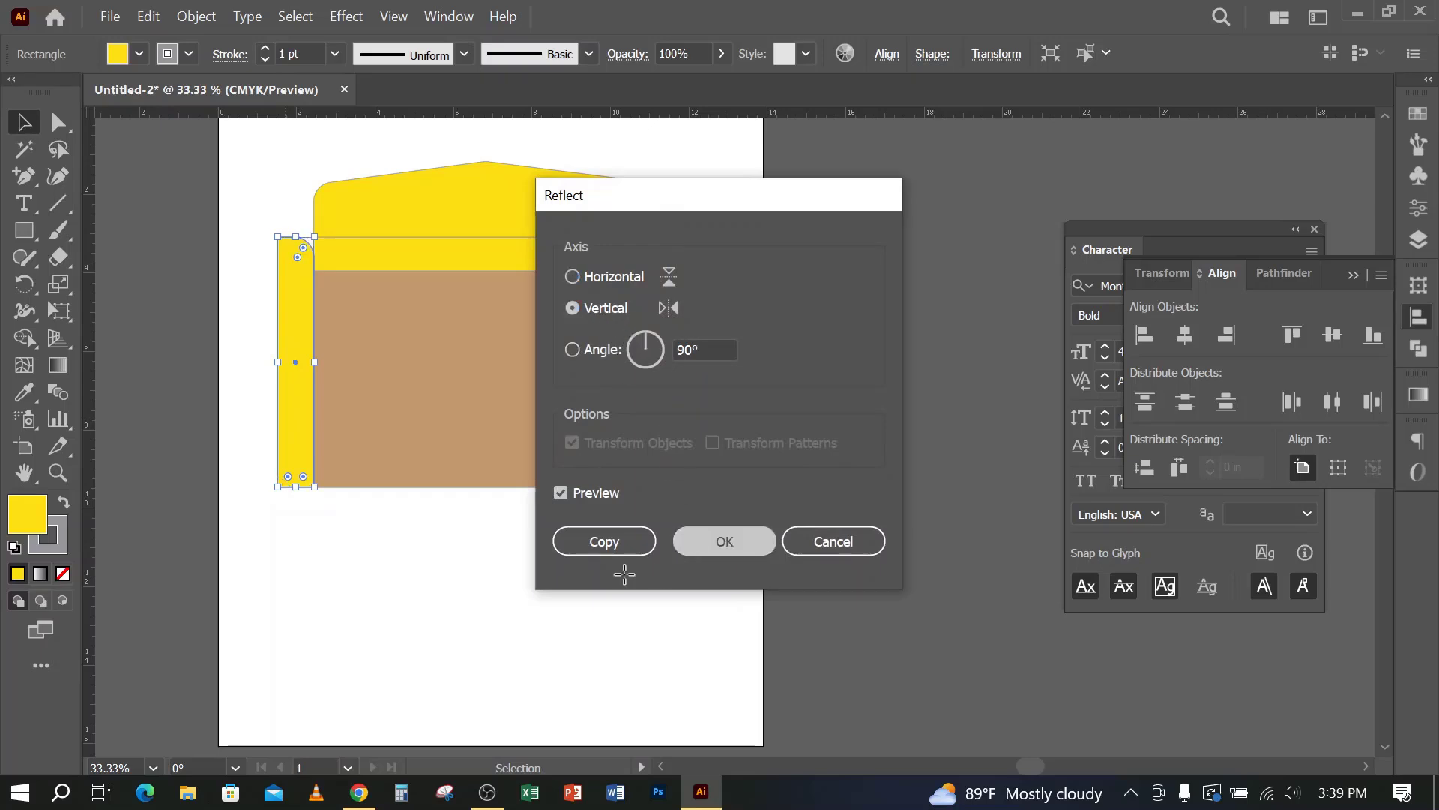
click(623, 574)
Step: Move the reflected left flap inward onto the envelope body and bring it to the front
drag(294, 324, 332, 324)
right_click(346, 263)
mouse_move(453, 633)
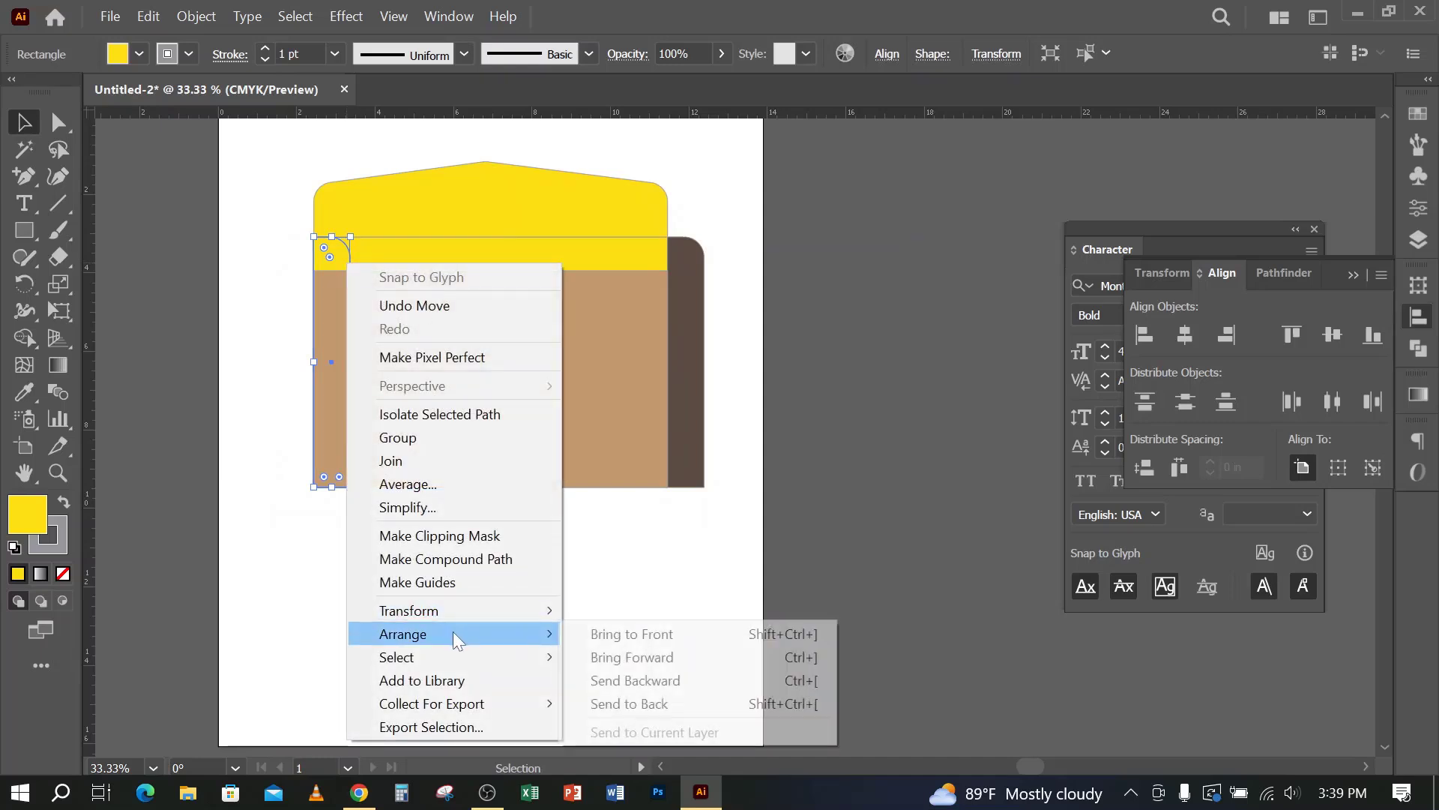
click(625, 633)
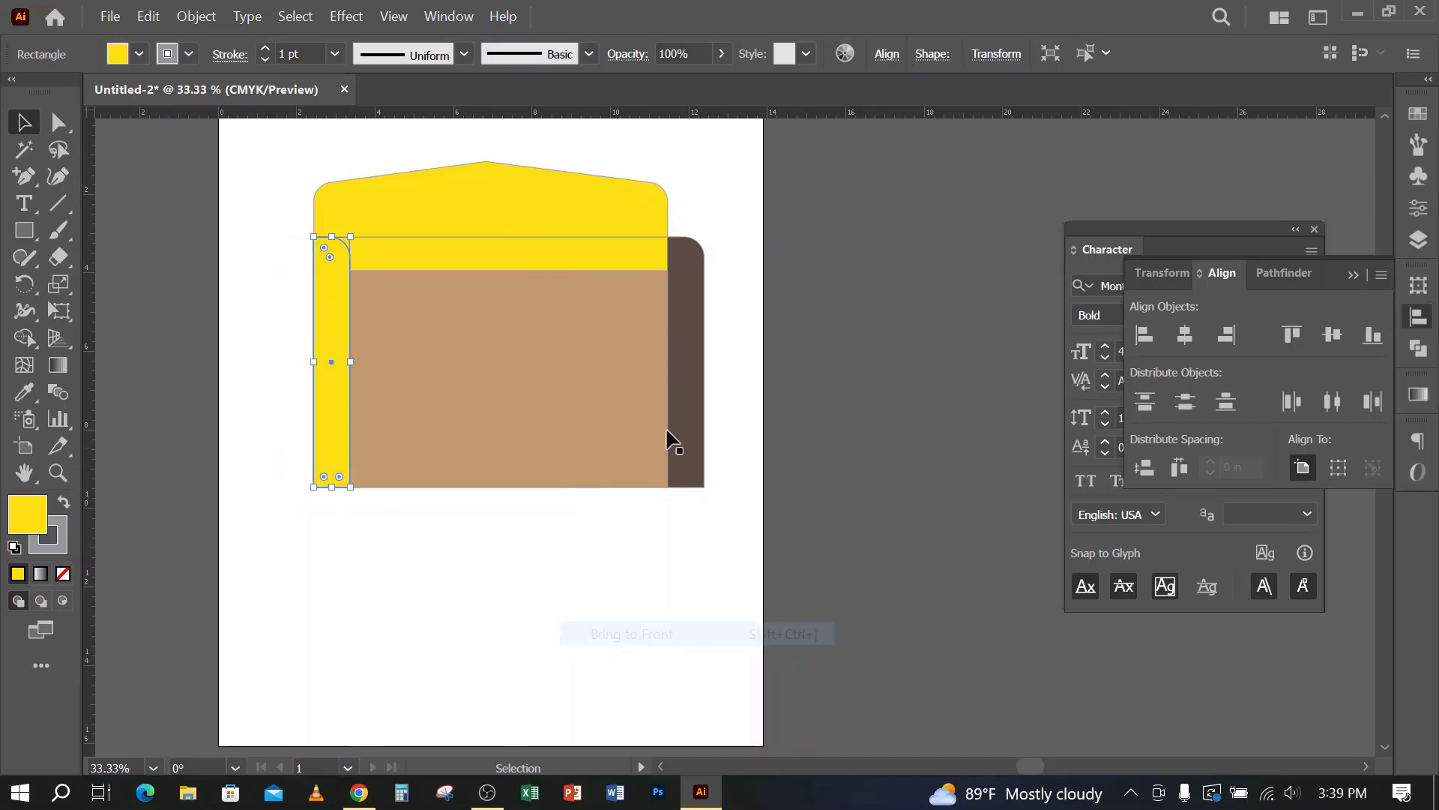
Step: Reflect the dark brown right side flap across the vertical axis
click(697, 360)
right_click(699, 360)
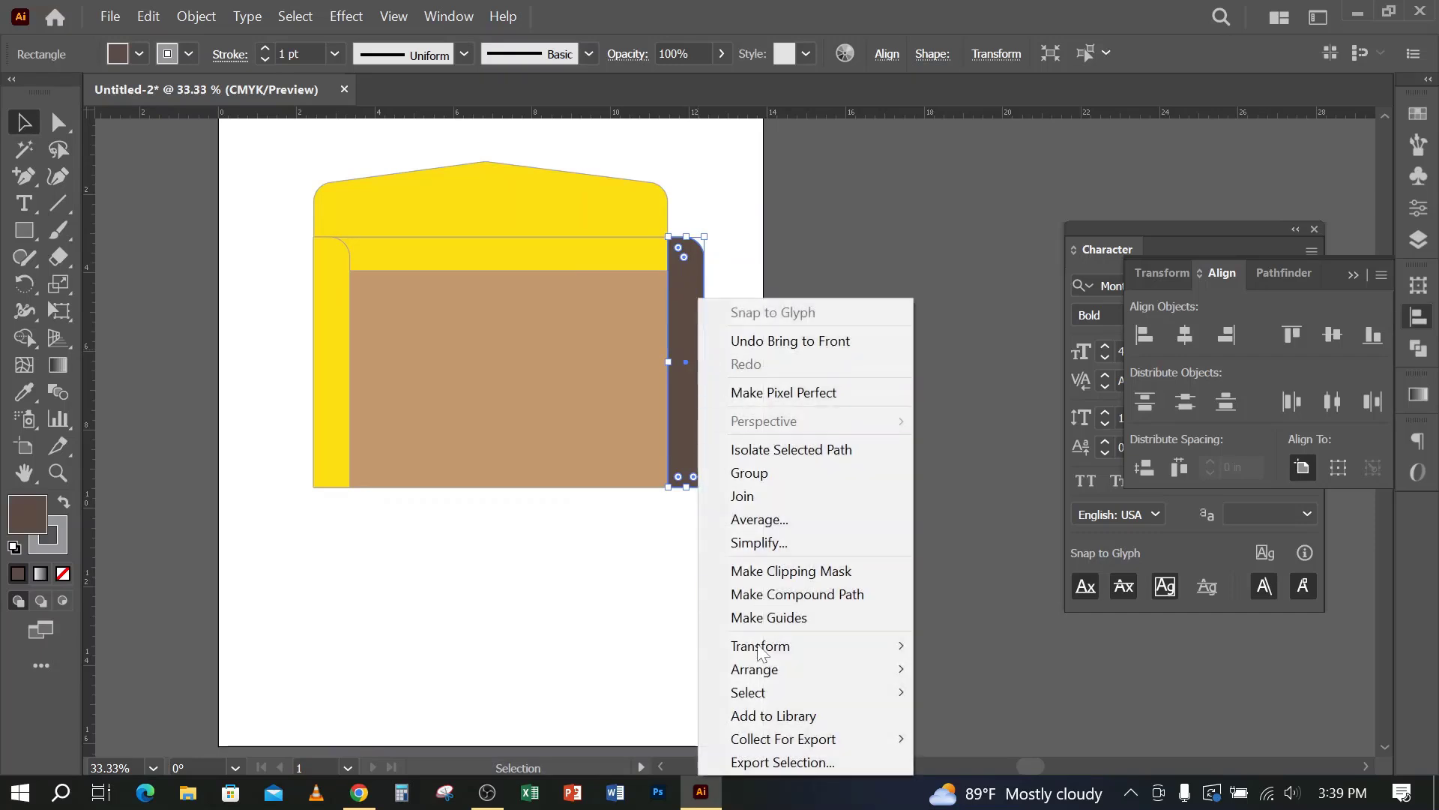
mouse_move(853, 671)
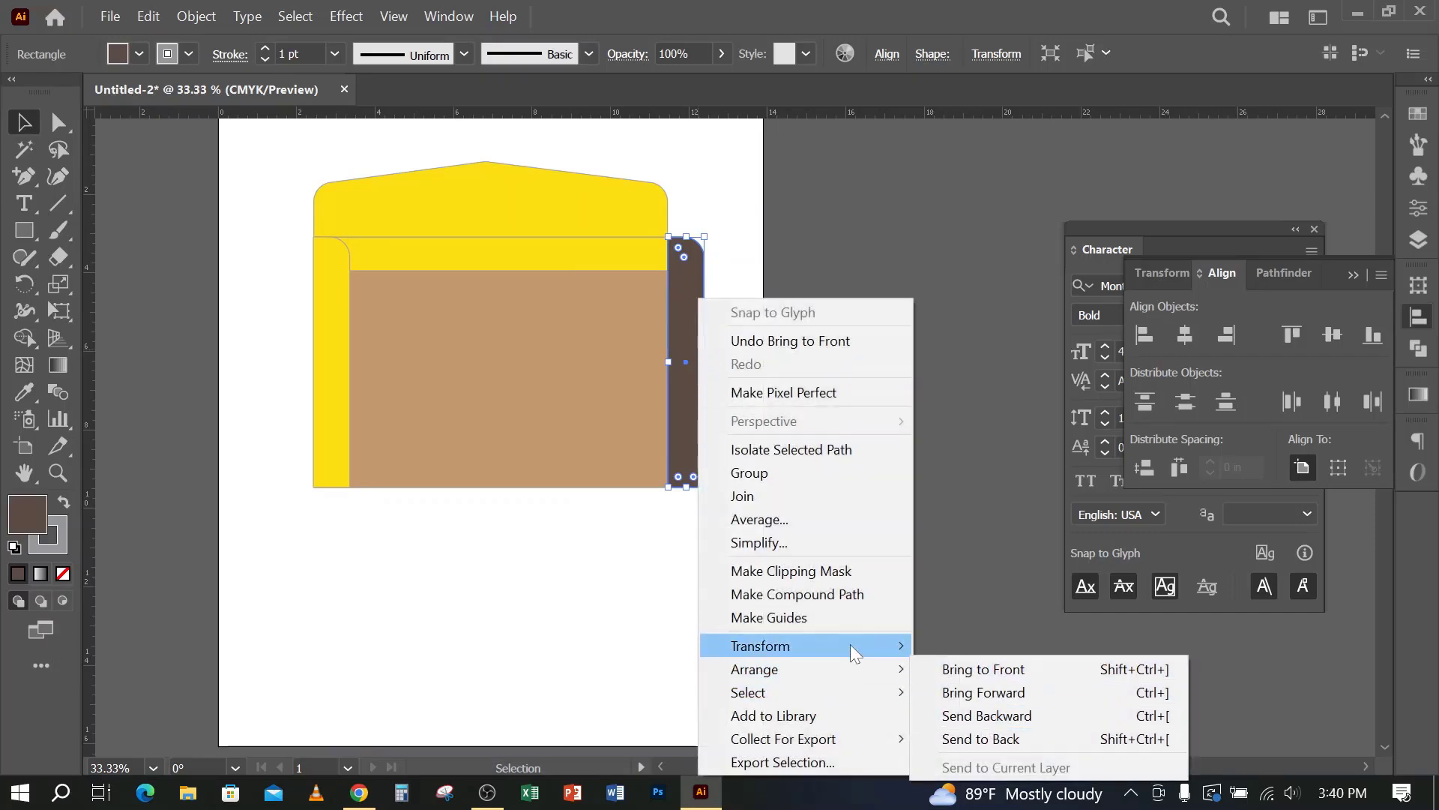
mouse_move(851, 645)
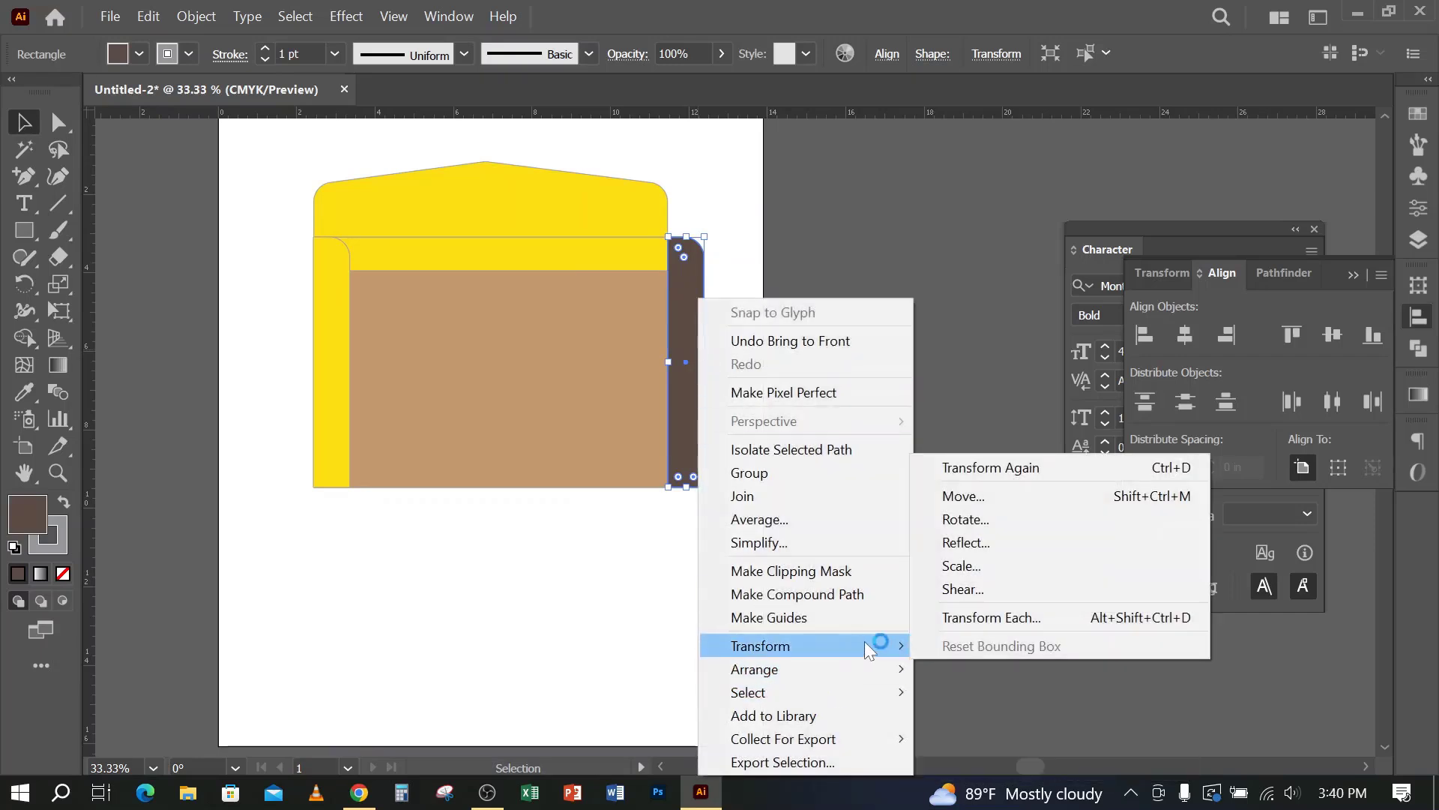
click(959, 544)
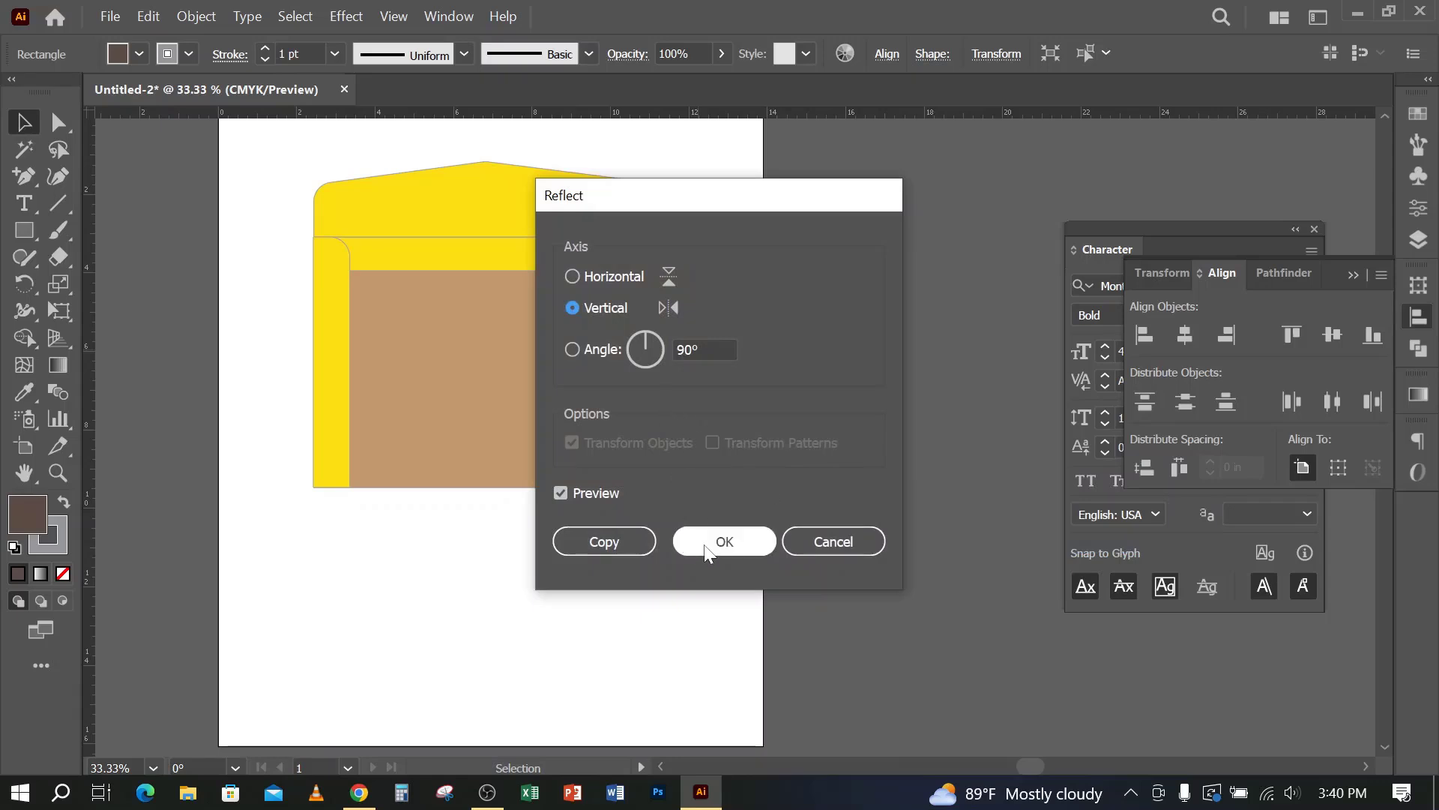
click(724, 541)
Step: Move the dark brown flap inward onto the envelope body and bring it to the front
drag(678, 375, 642, 370)
click(482, 204)
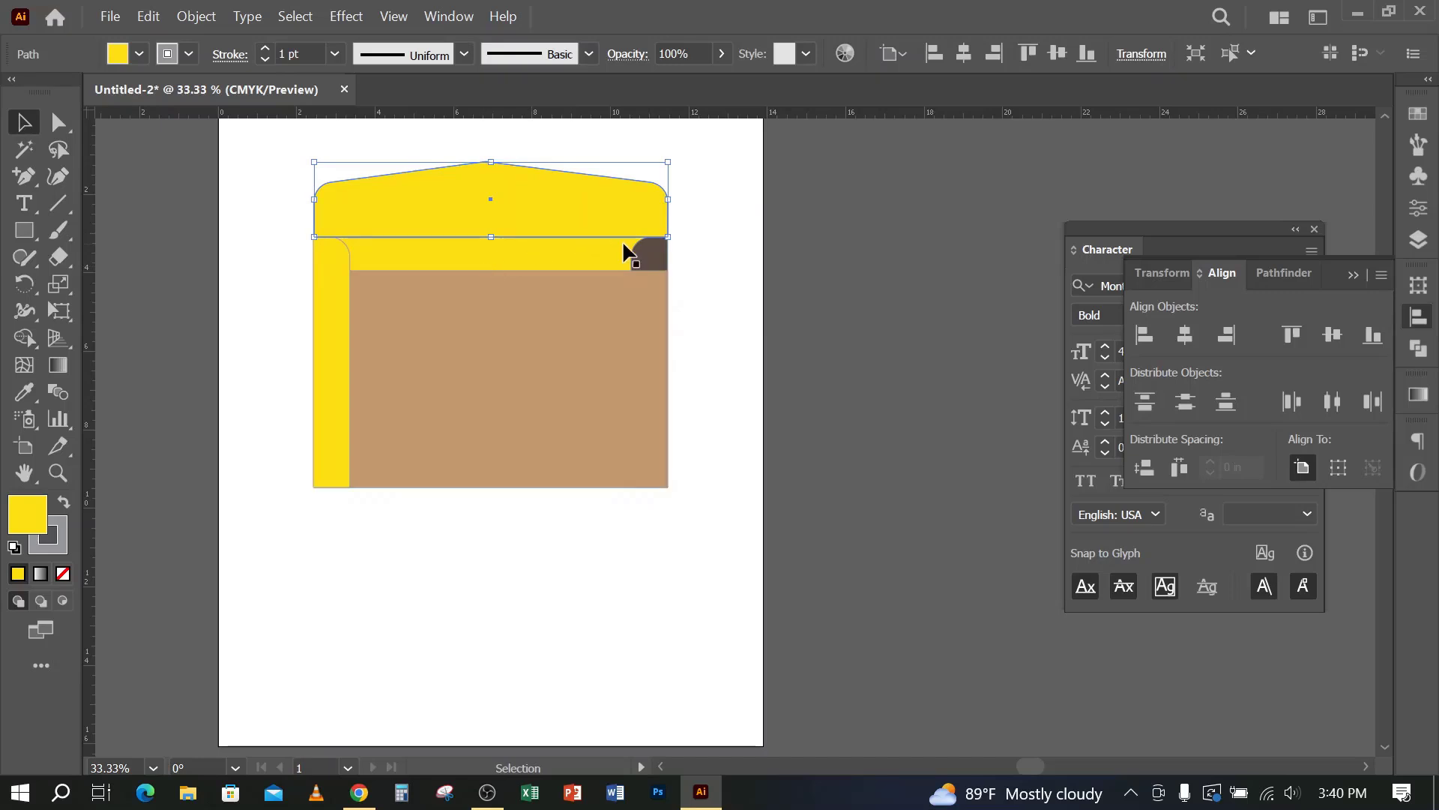
click(644, 251)
right_click(650, 258)
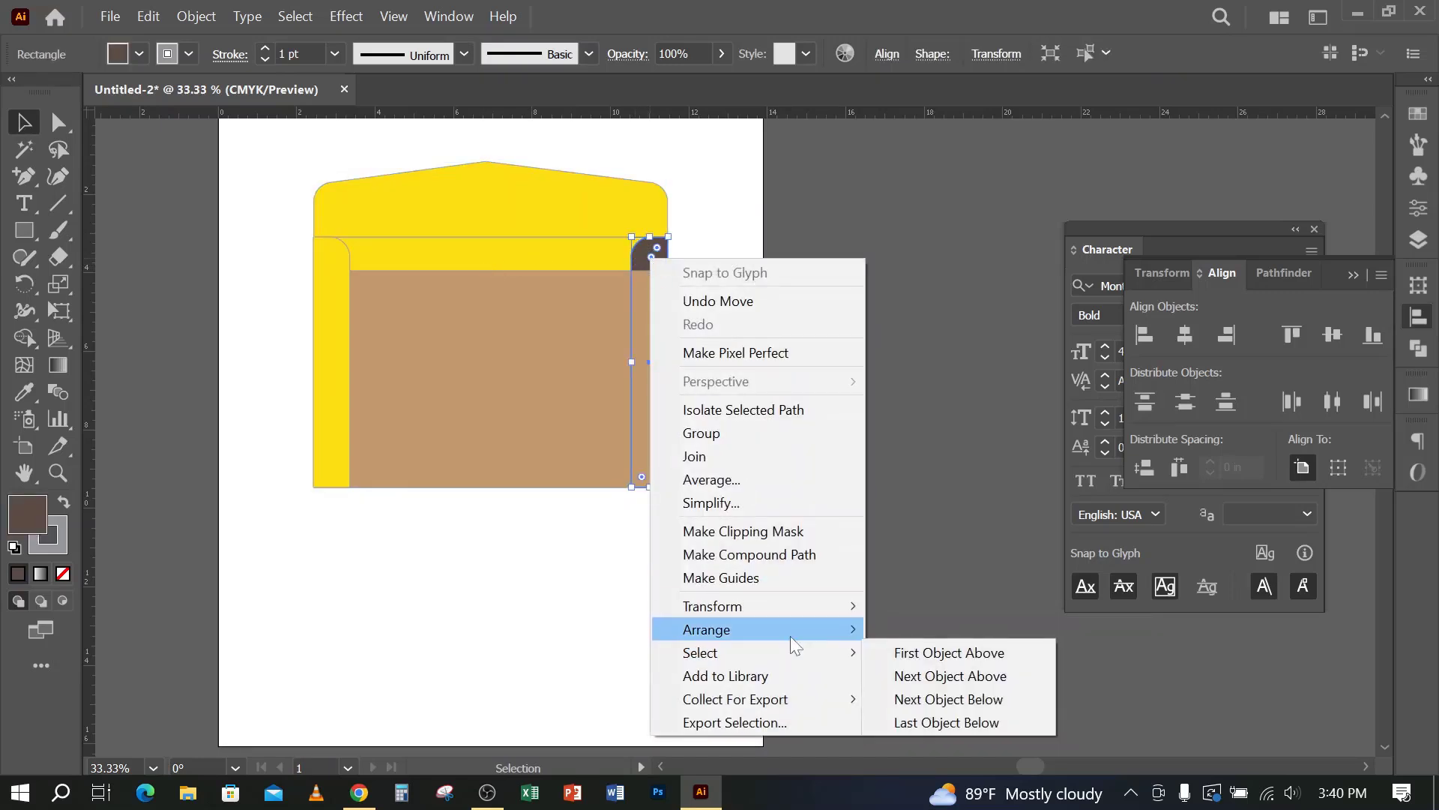
click(930, 630)
click(869, 516)
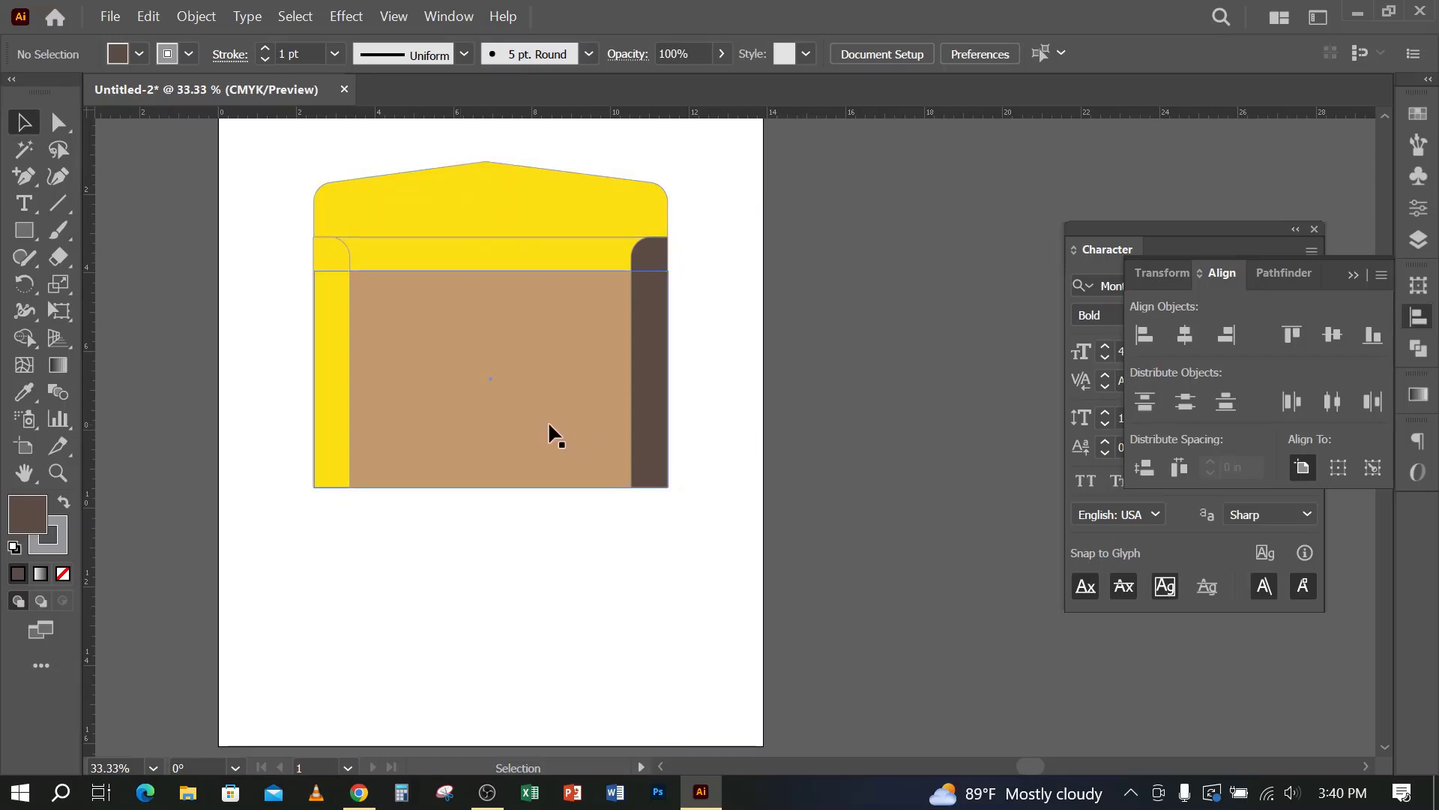
Step: Undo the simulated folding and light brown fill to return to the flat envelope layout, keeping the top flap's rounded corners
key(ctrl+z)
key(ctrl+z)
key(ctrl+z)
key(ctrl+z)
key(ctrl+z)
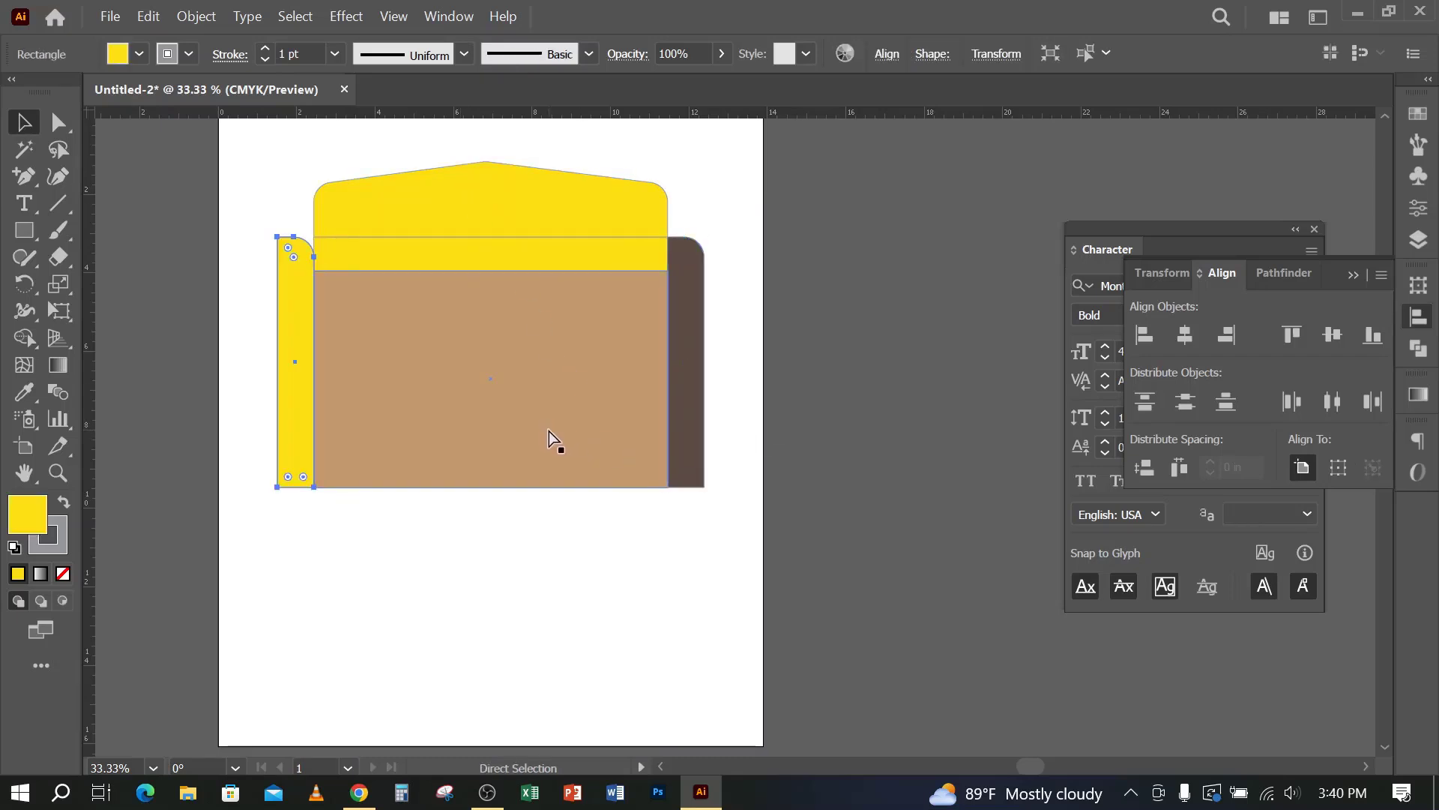
key(ctrl+z)
key(ctrl+z)
key(ctrl+z)
key(ctrl+z)
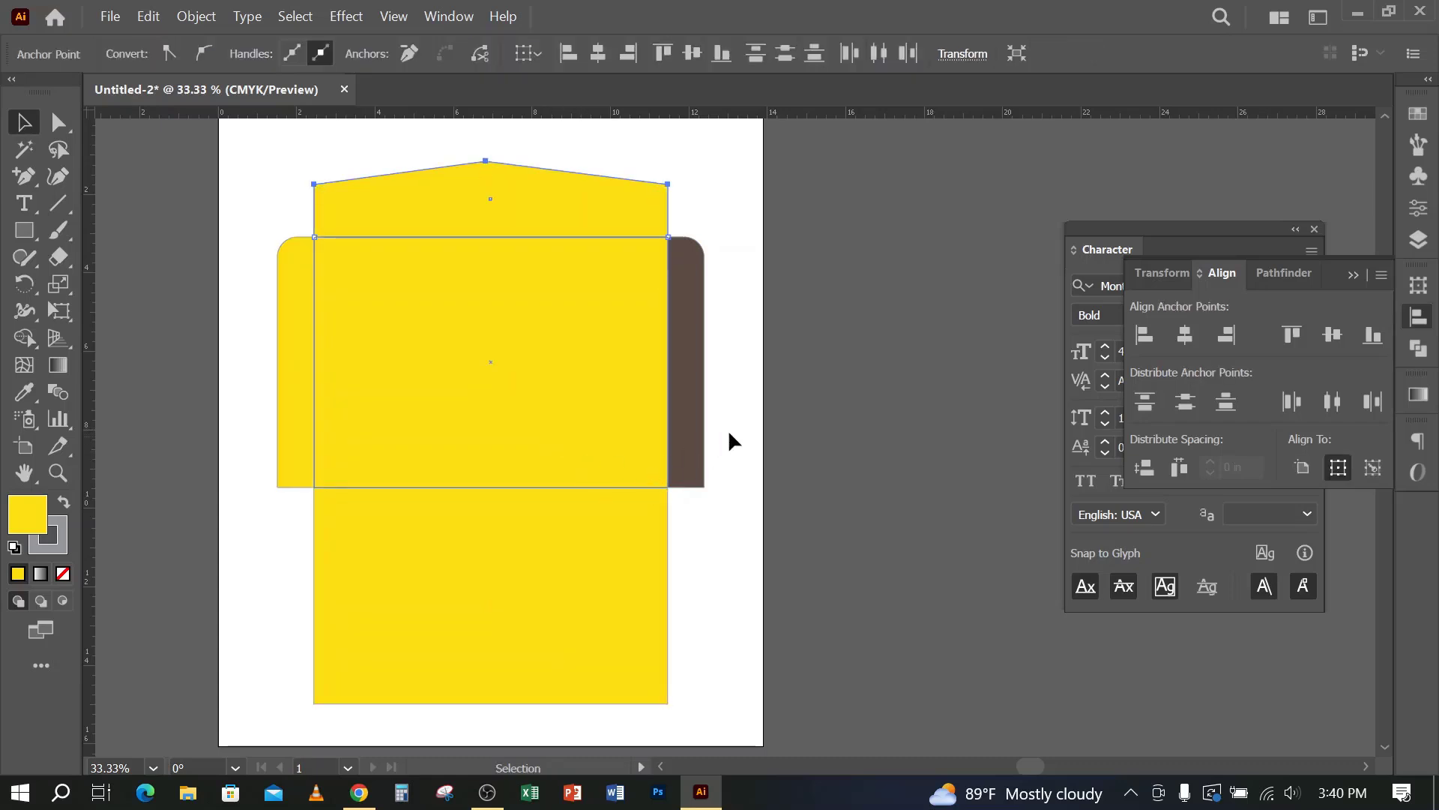
click(731, 441)
click(685, 341)
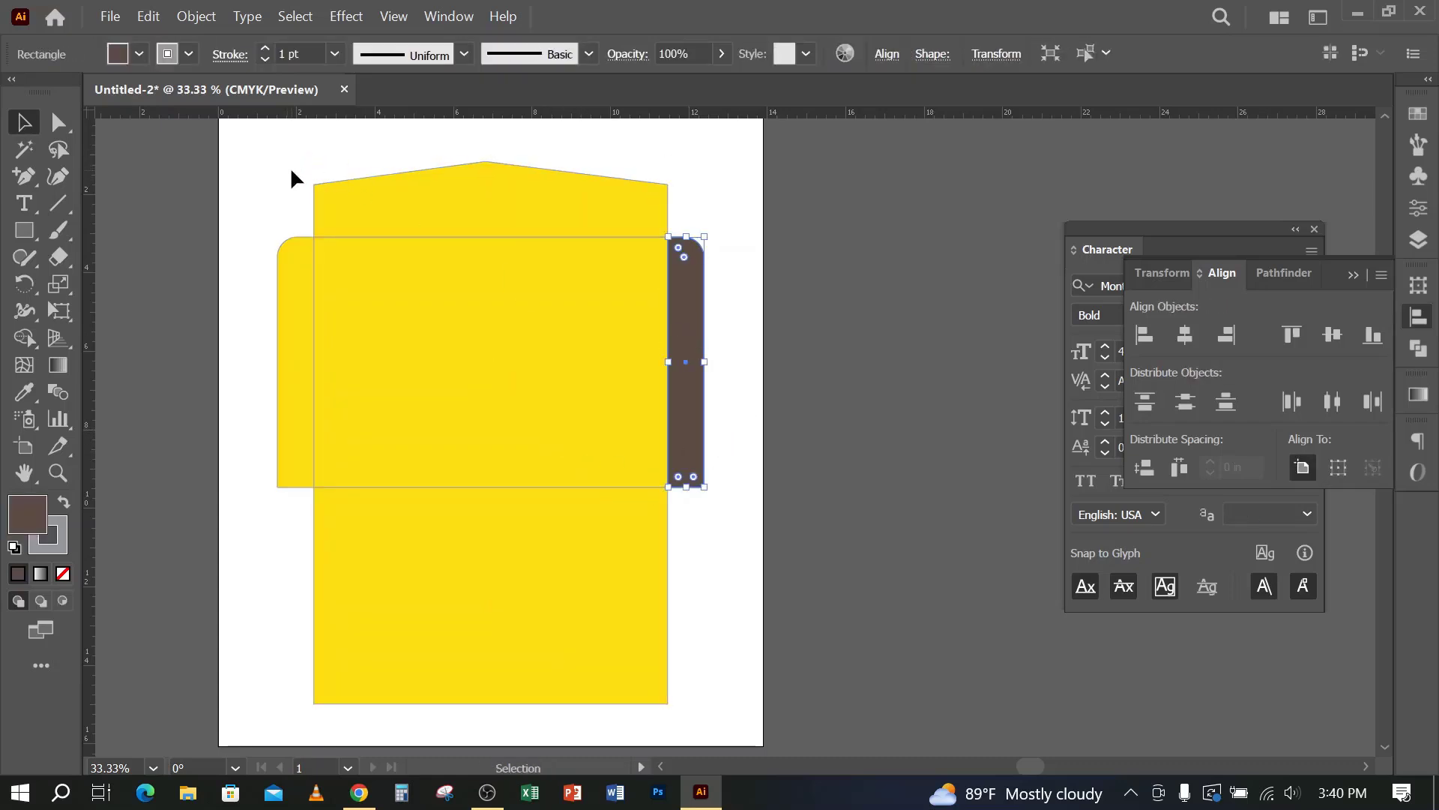
key(ctrl+shift+z)
click(301, 196)
click(690, 316)
click(138, 54)
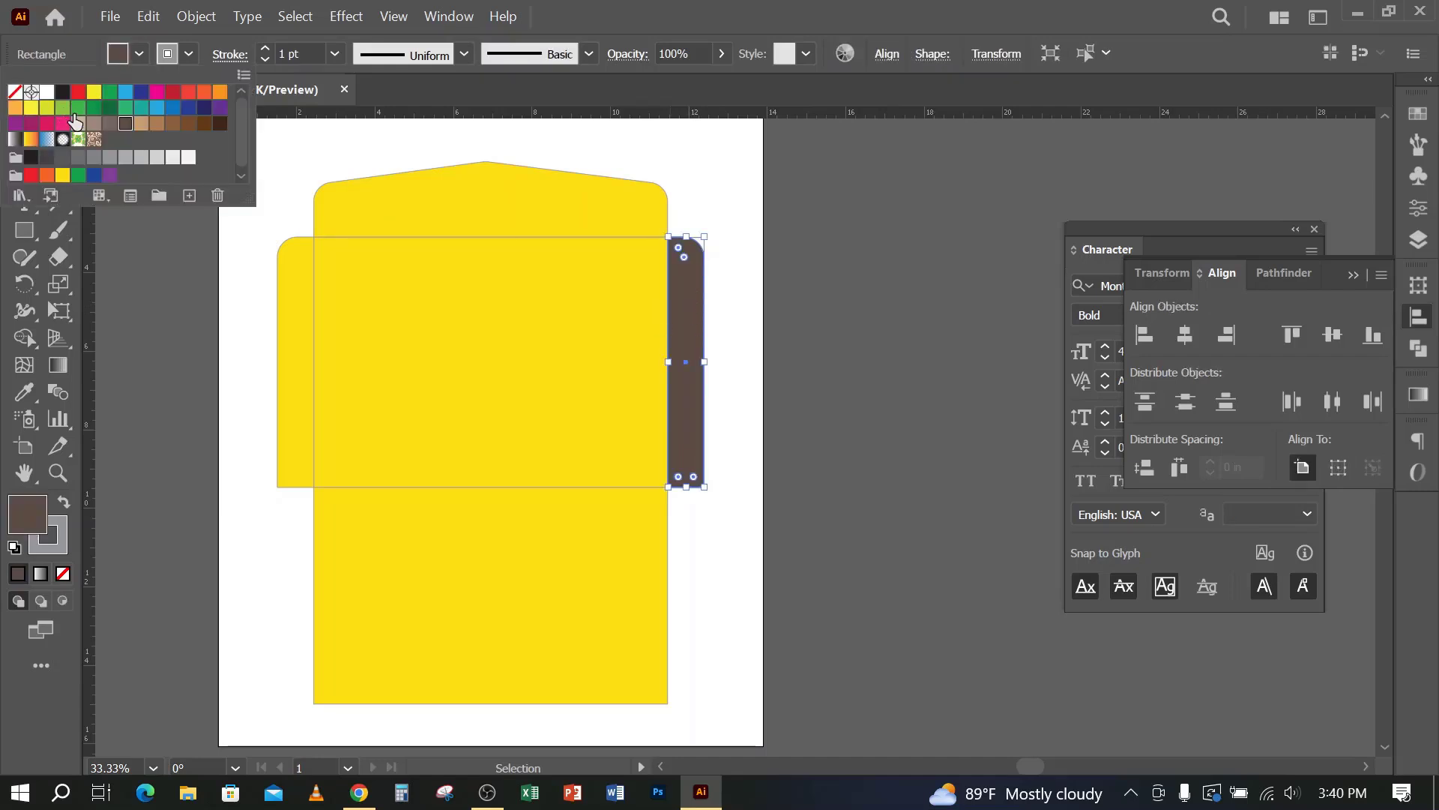
click(998, 417)
click(828, 423)
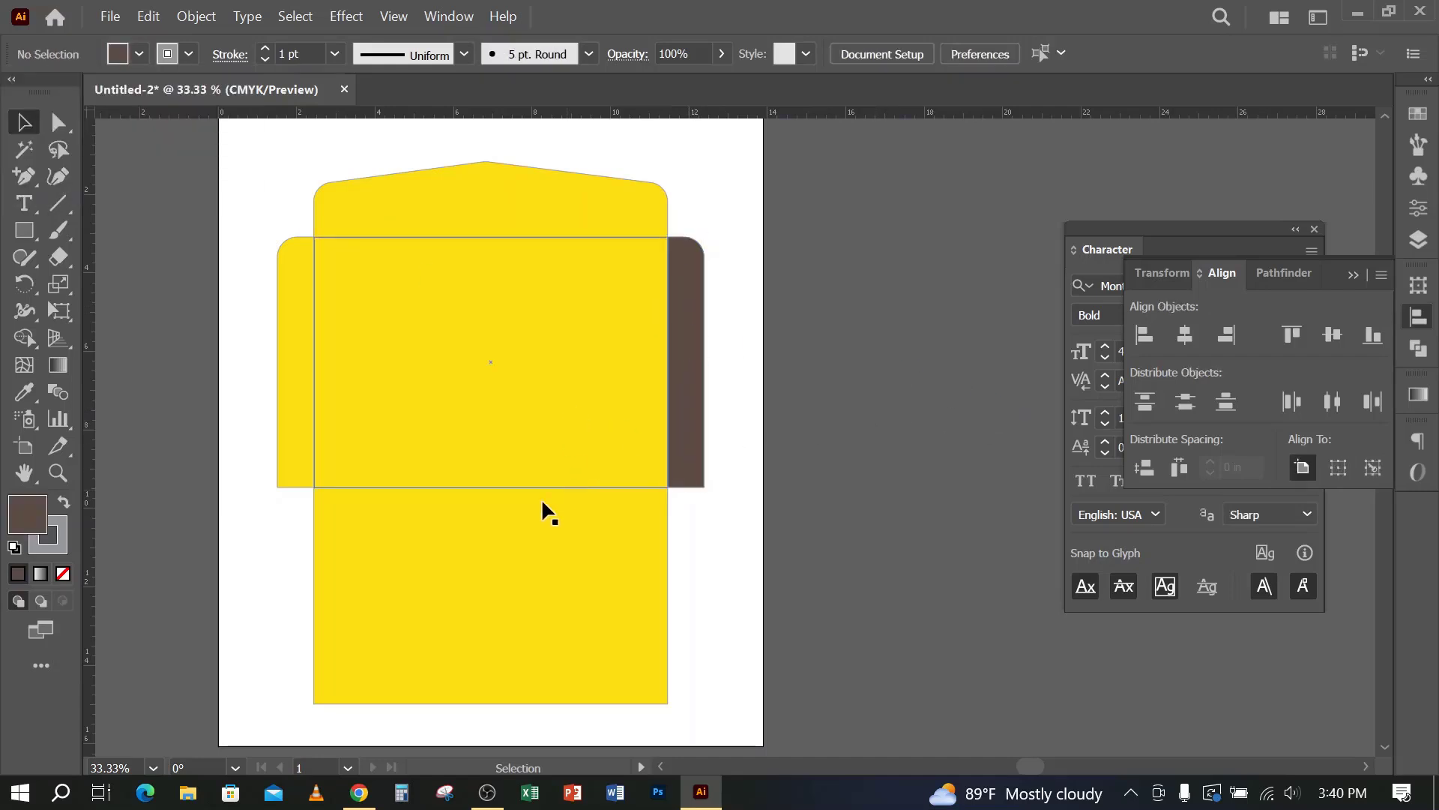
Step: Fill both the main panel and the lower panel with light green
scroll(586, 696, down, 1)
scroll(588, 698, down, 1)
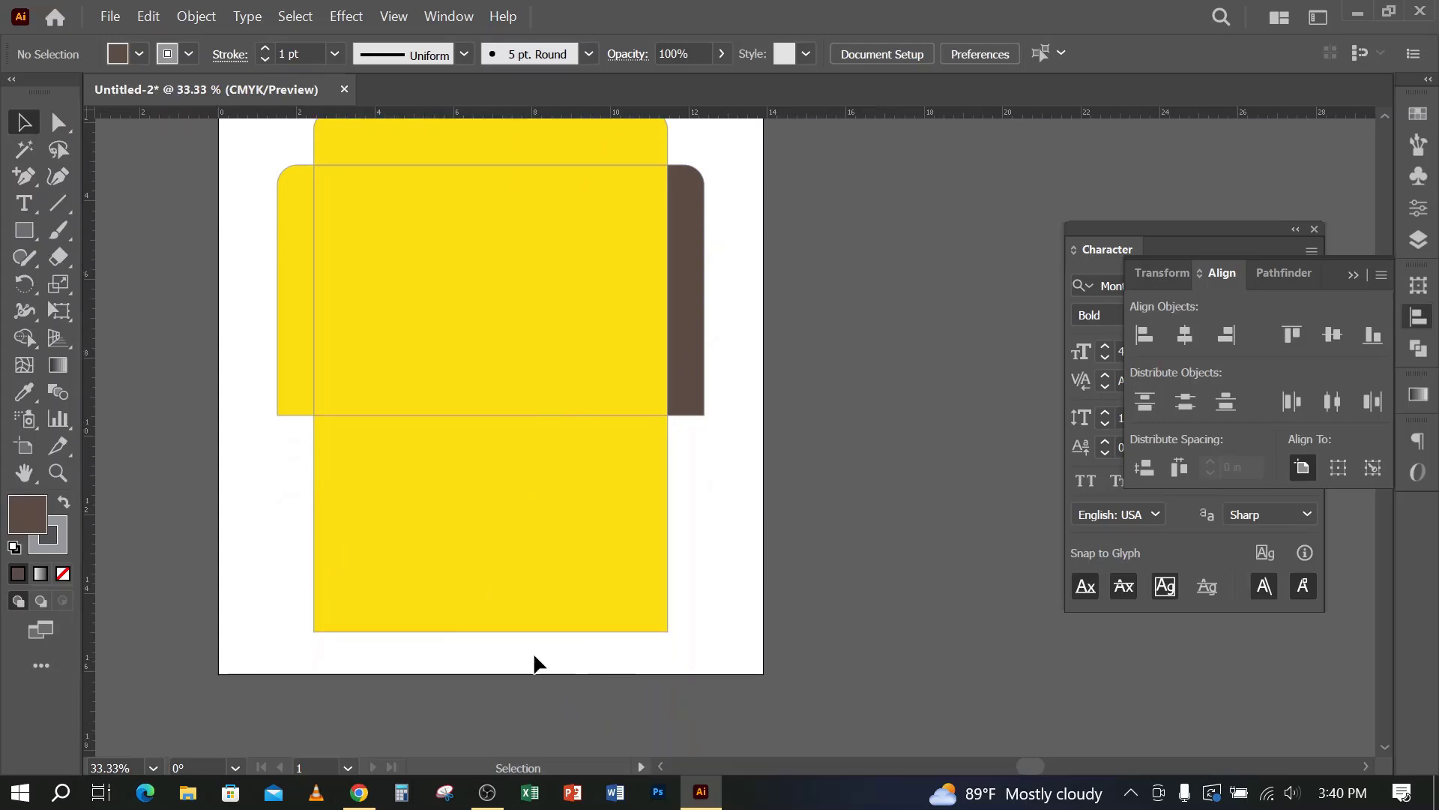
click(521, 371)
click(137, 54)
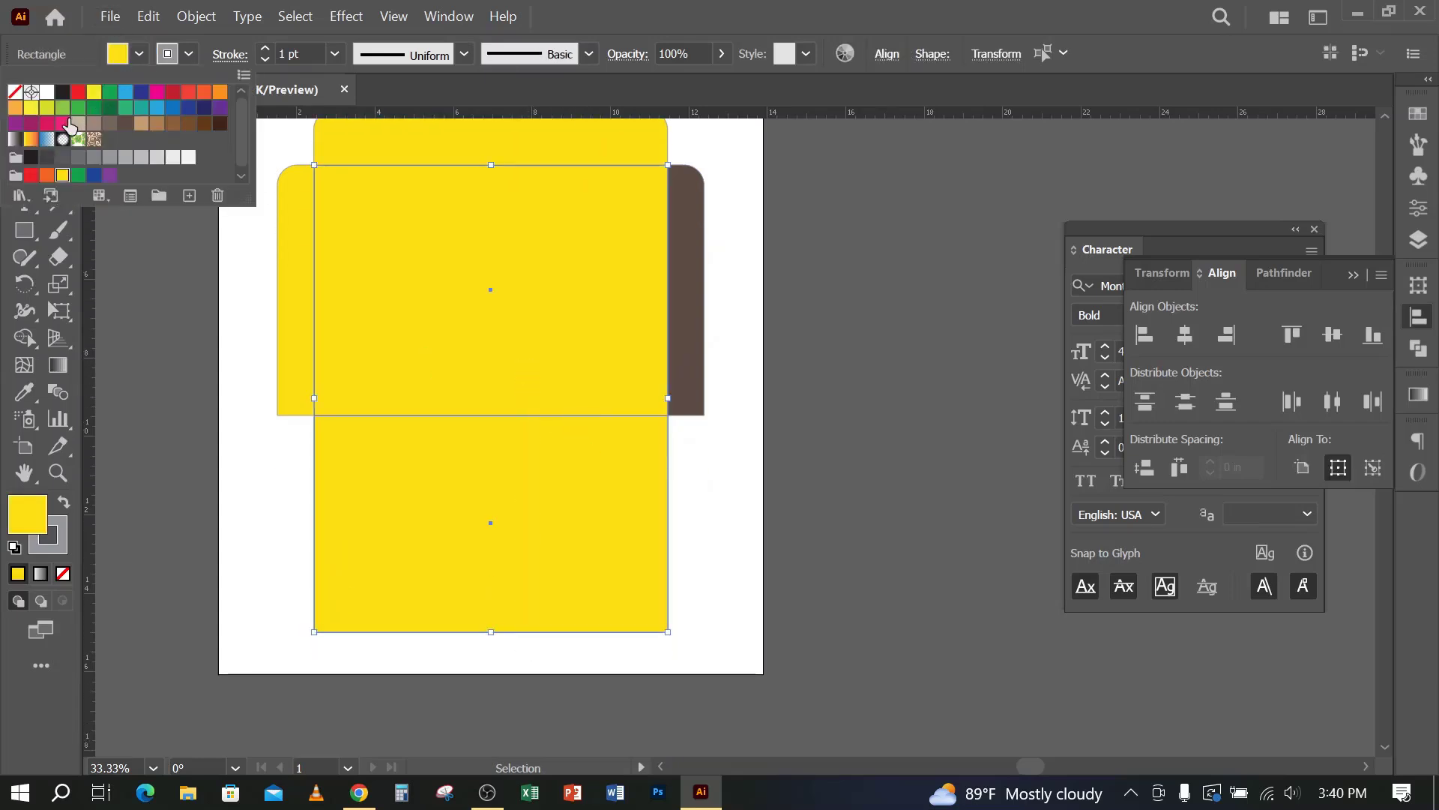
click(63, 108)
click(162, 348)
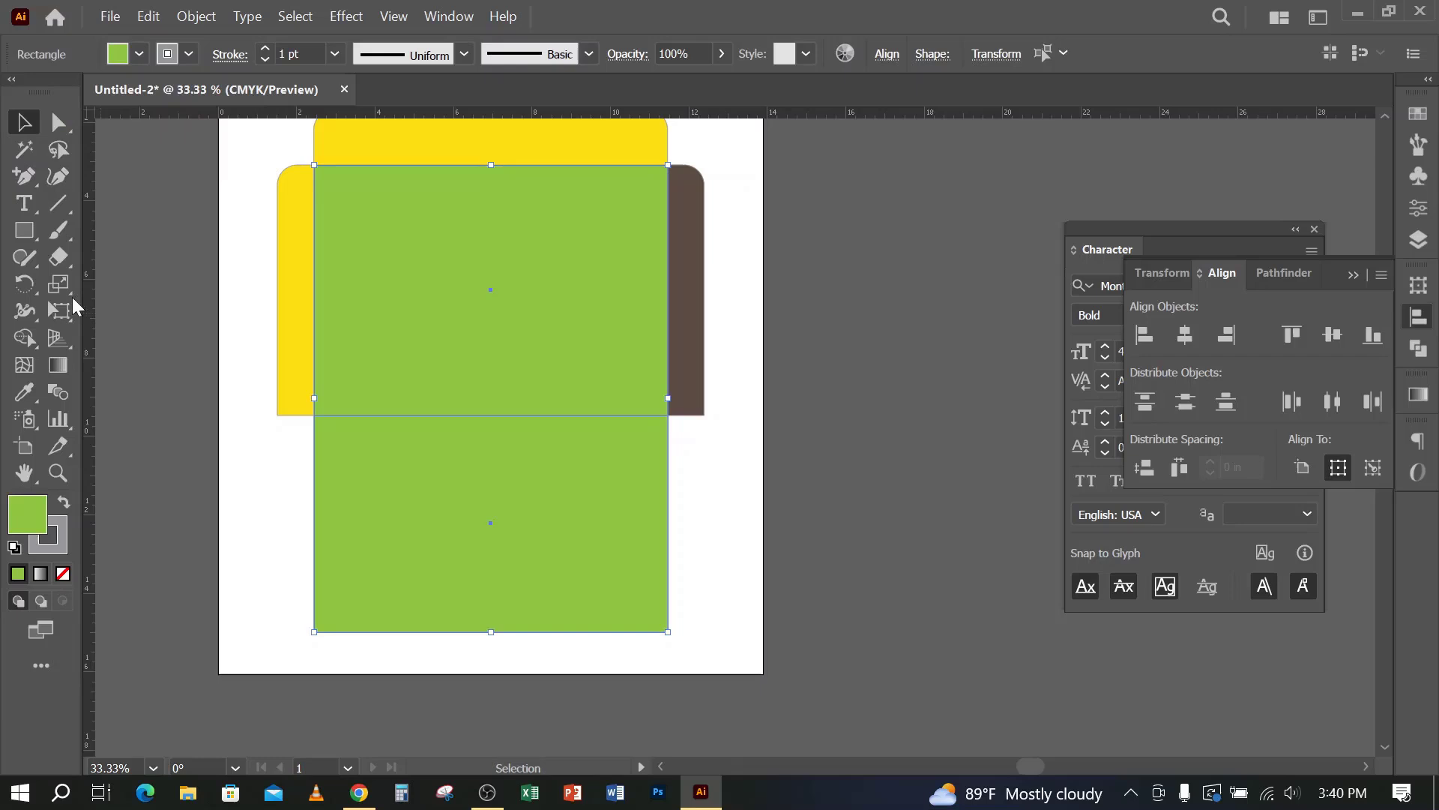
Step: Draw a closed shape with a wavy upper edge across both green panels using the Pen tool, extending past their side edges
click(24, 176)
click(112, 176)
scroll(347, 386, down, 3)
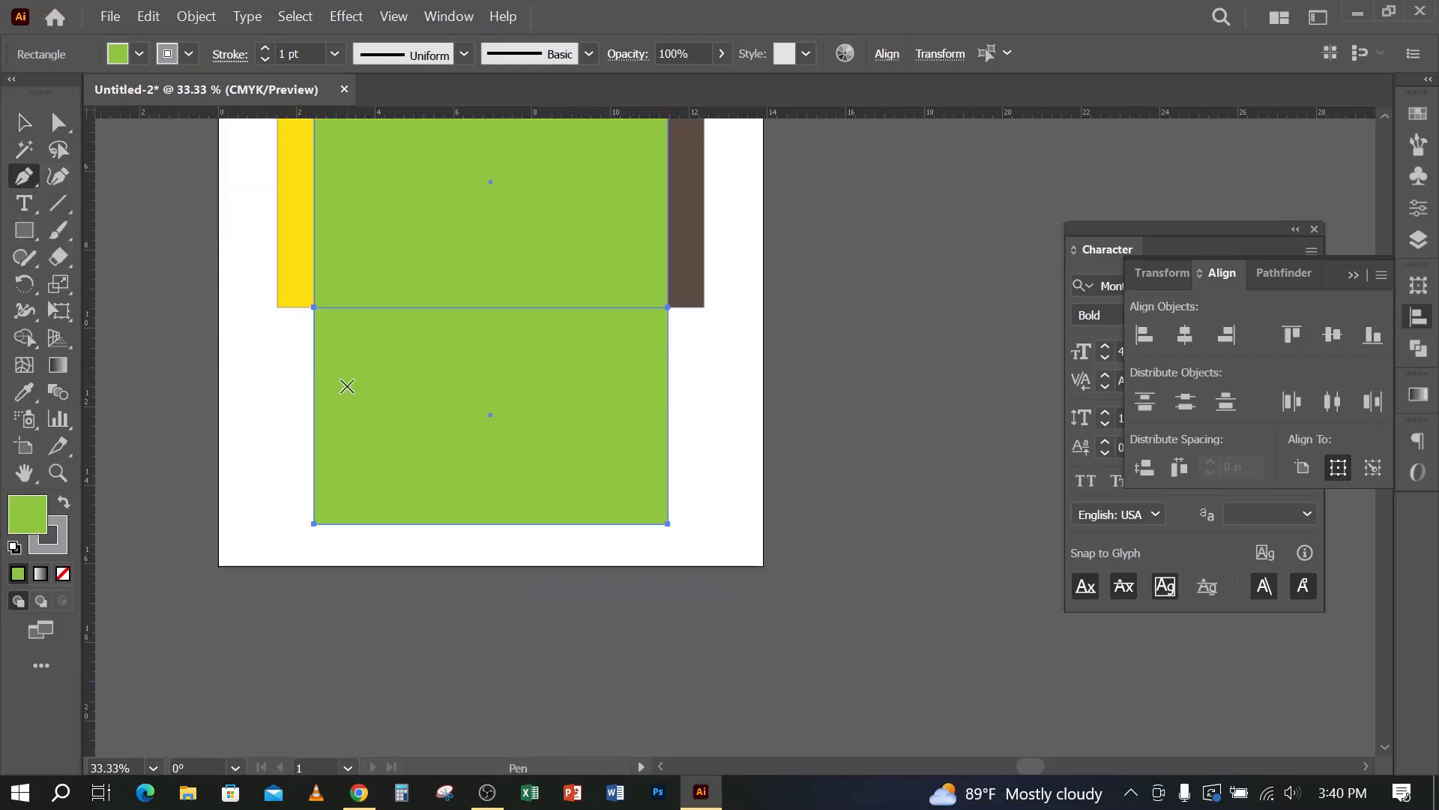
scroll(352, 327, up, 3)
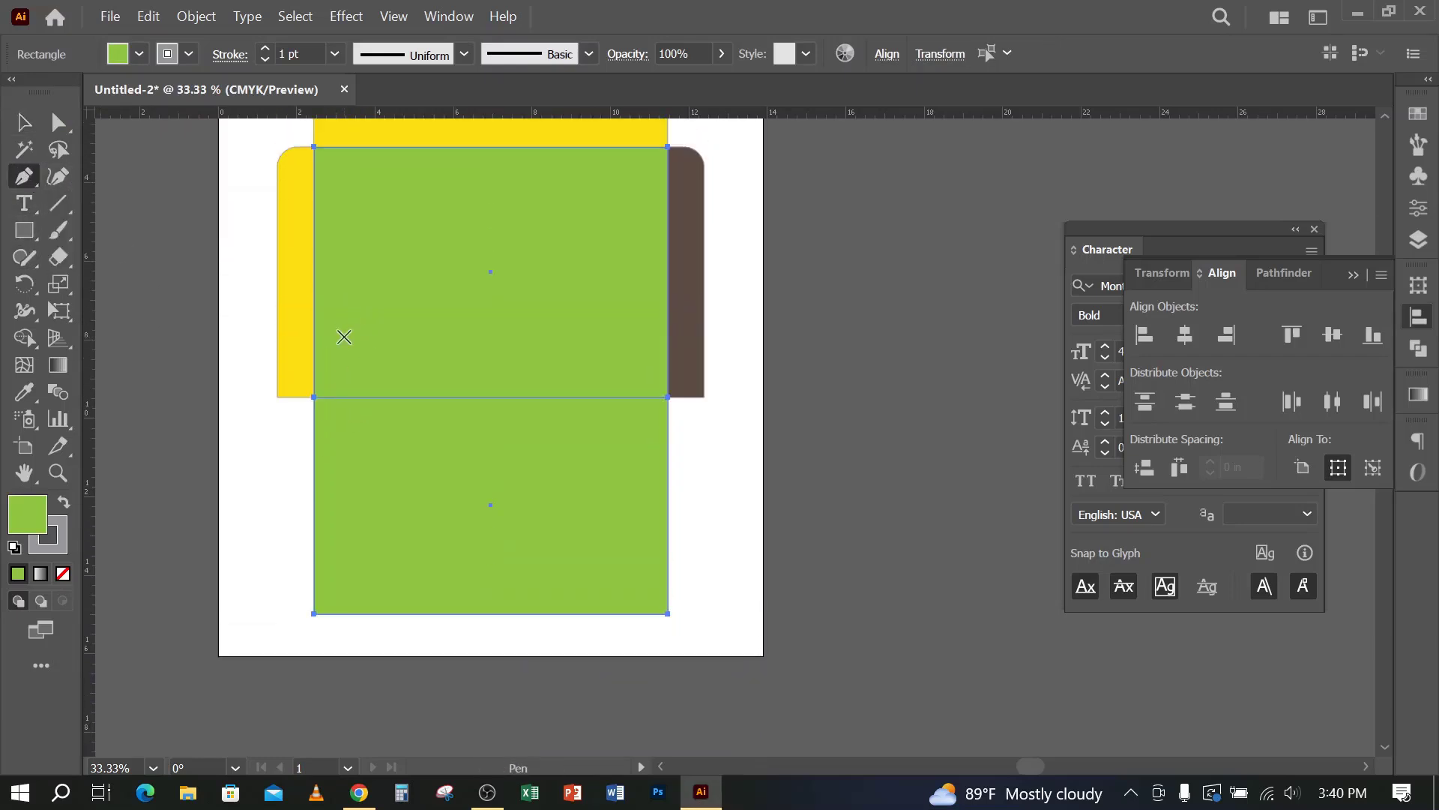
click(315, 366)
drag(626, 295, 782, 318)
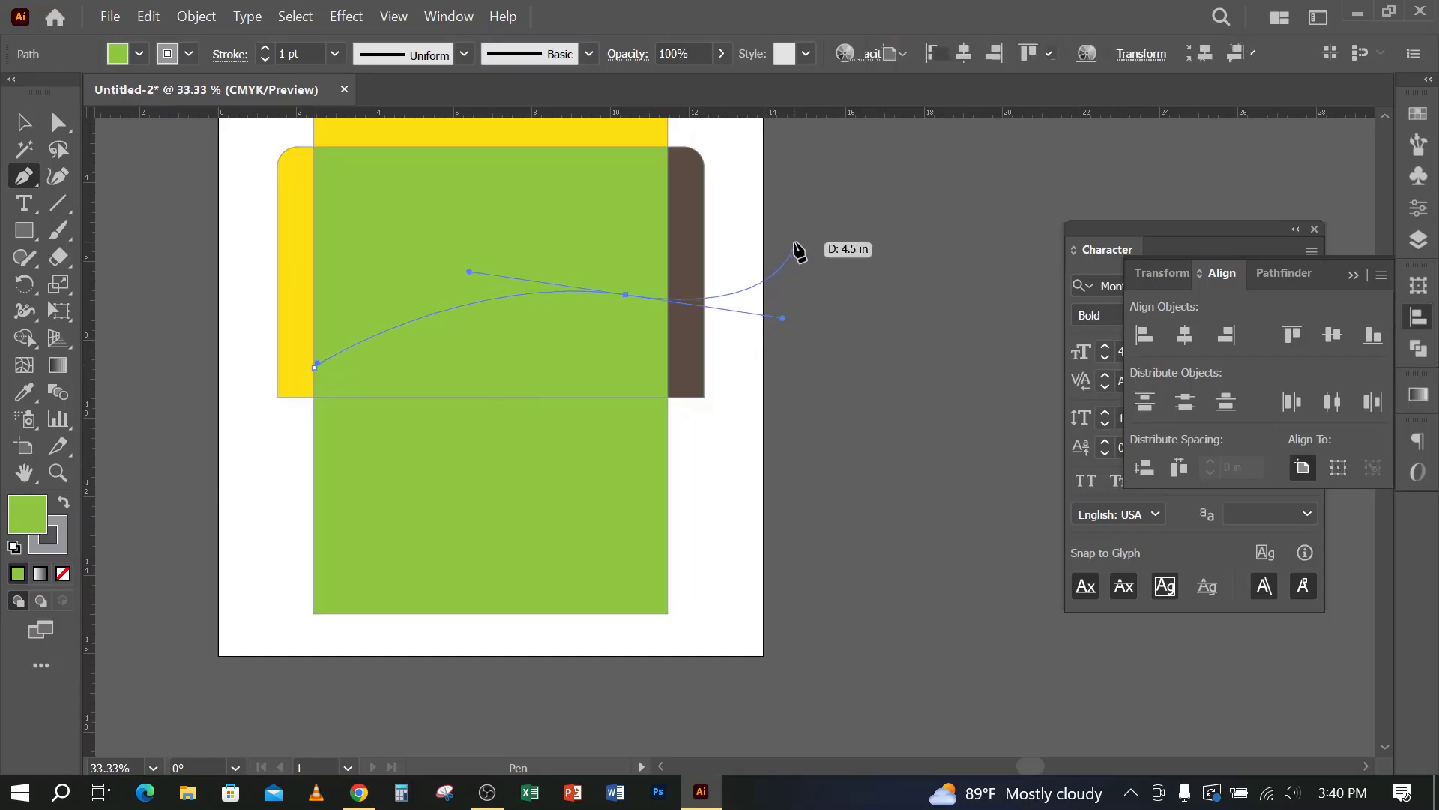
click(795, 242)
click(750, 446)
click(295, 472)
click(296, 379)
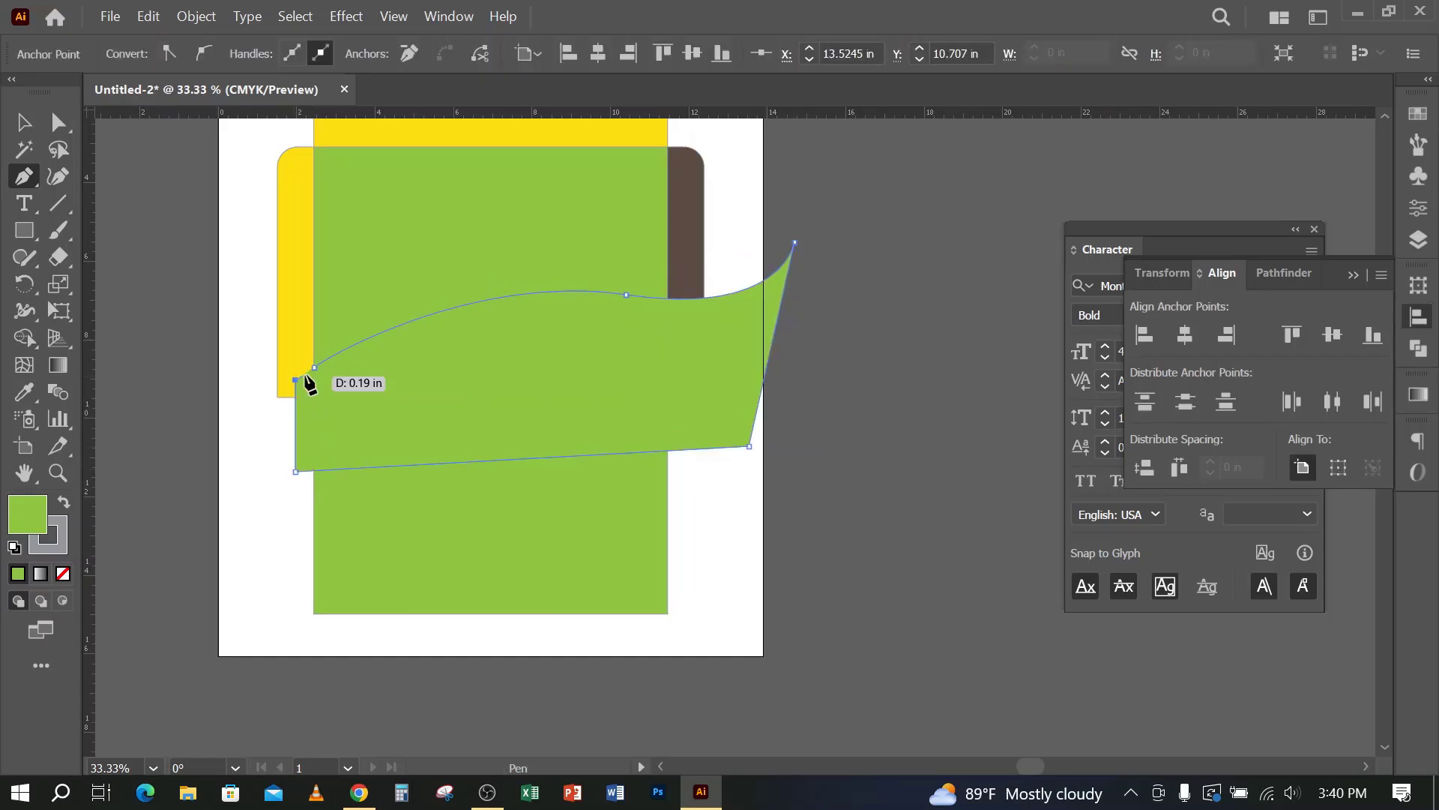
click(315, 367)
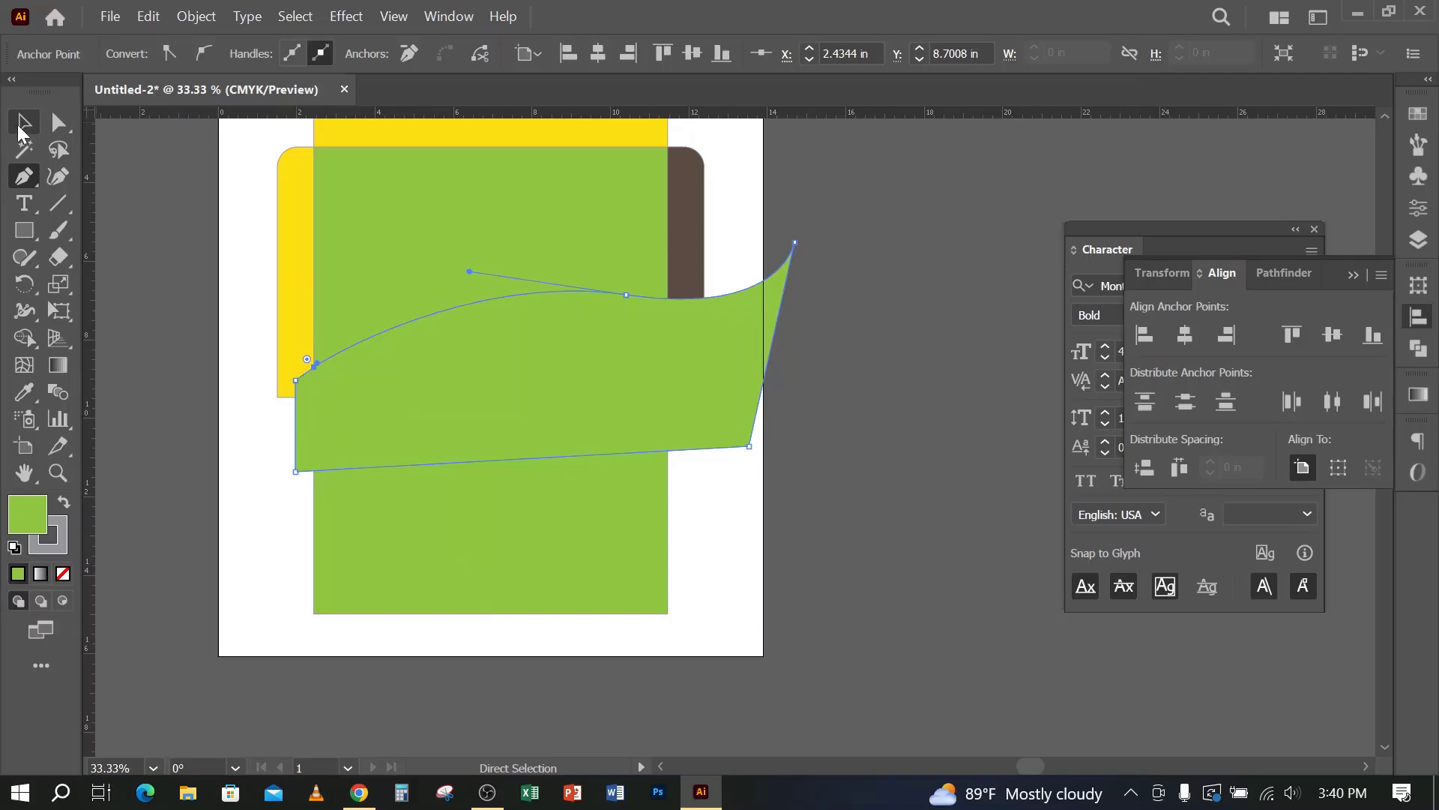
Step: Switch to Chrome and examine the envelope images in the Envelope C5 mockup and the Corporate Identity pack
click(359, 792)
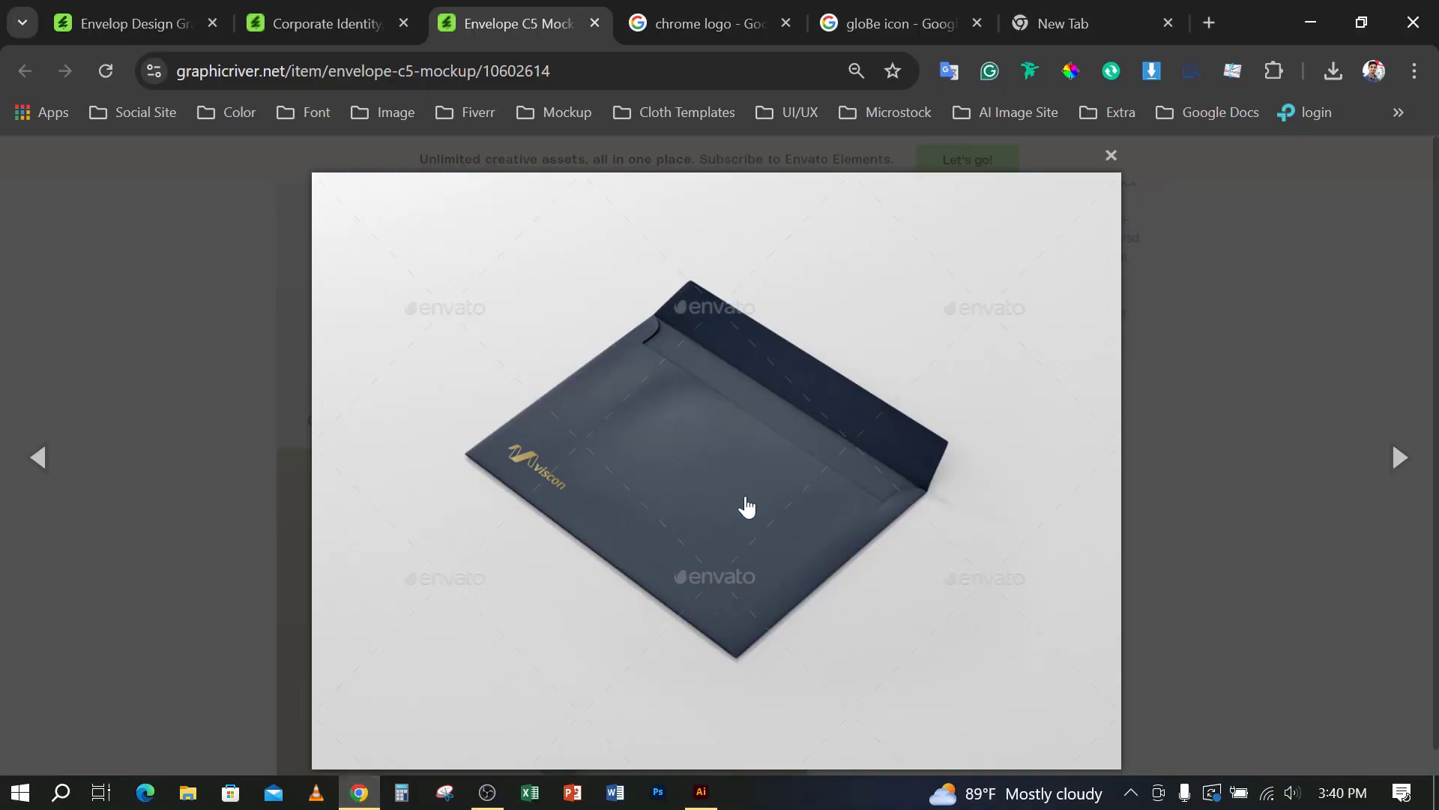
click(1400, 459)
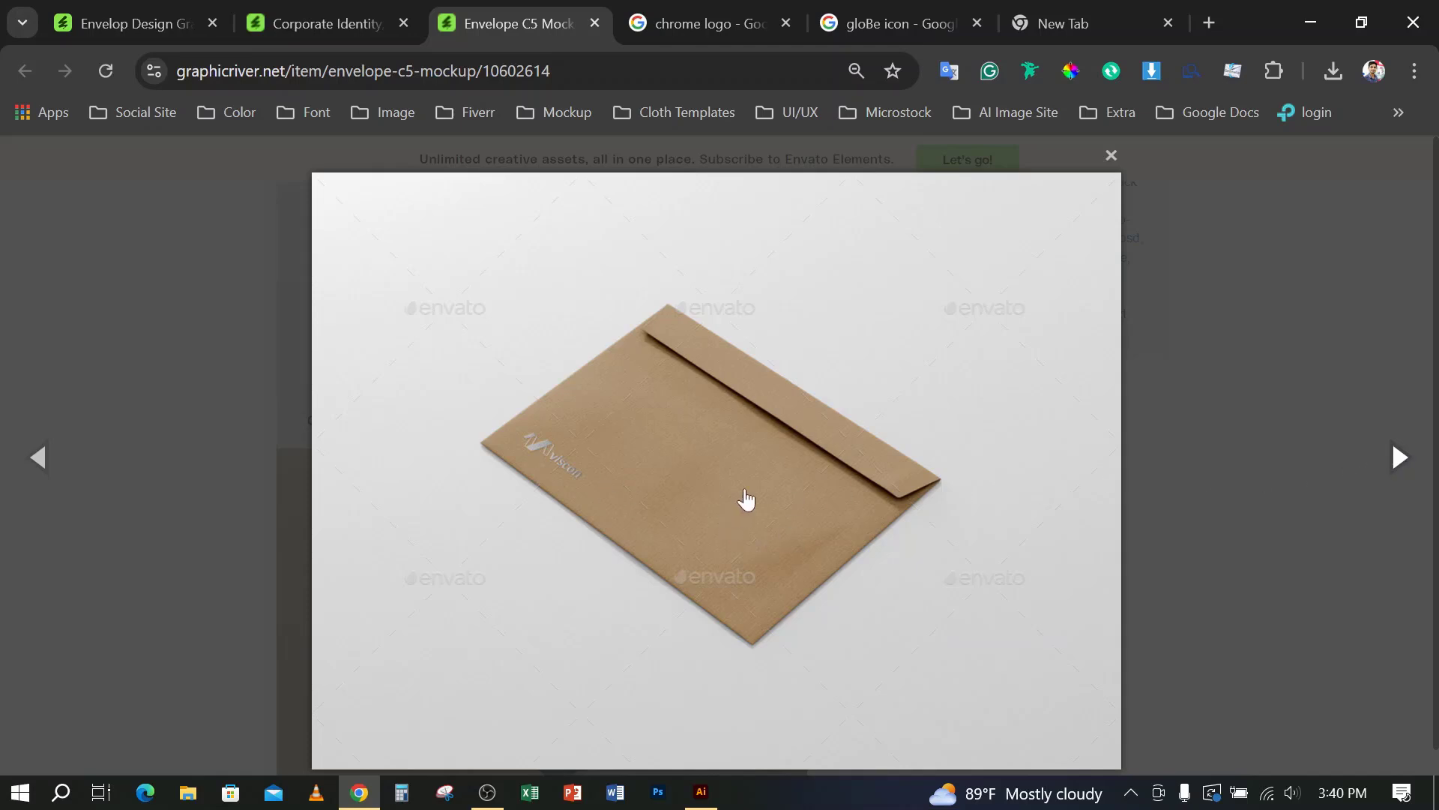
click(1115, 159)
click(303, 16)
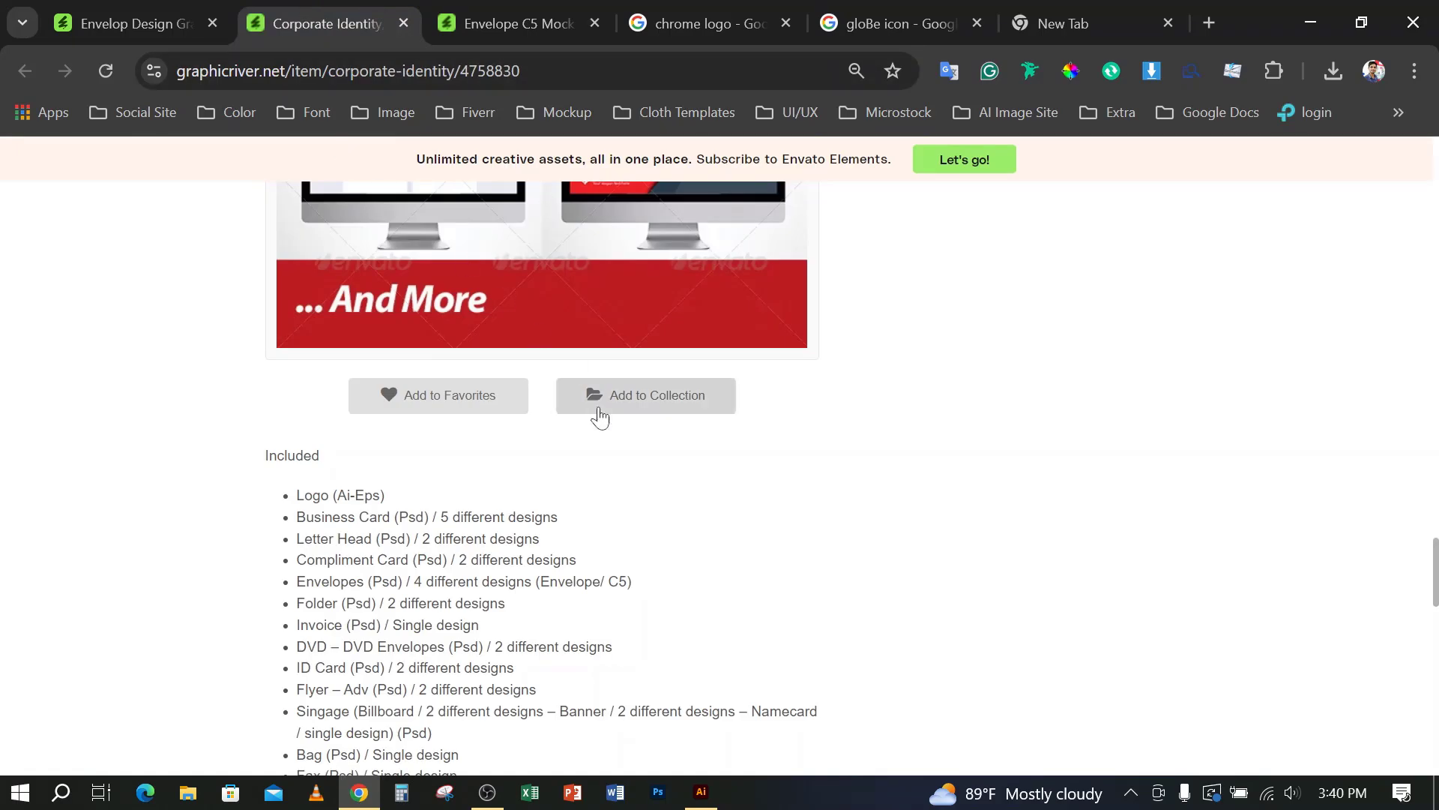
scroll(475, 495, up, 15)
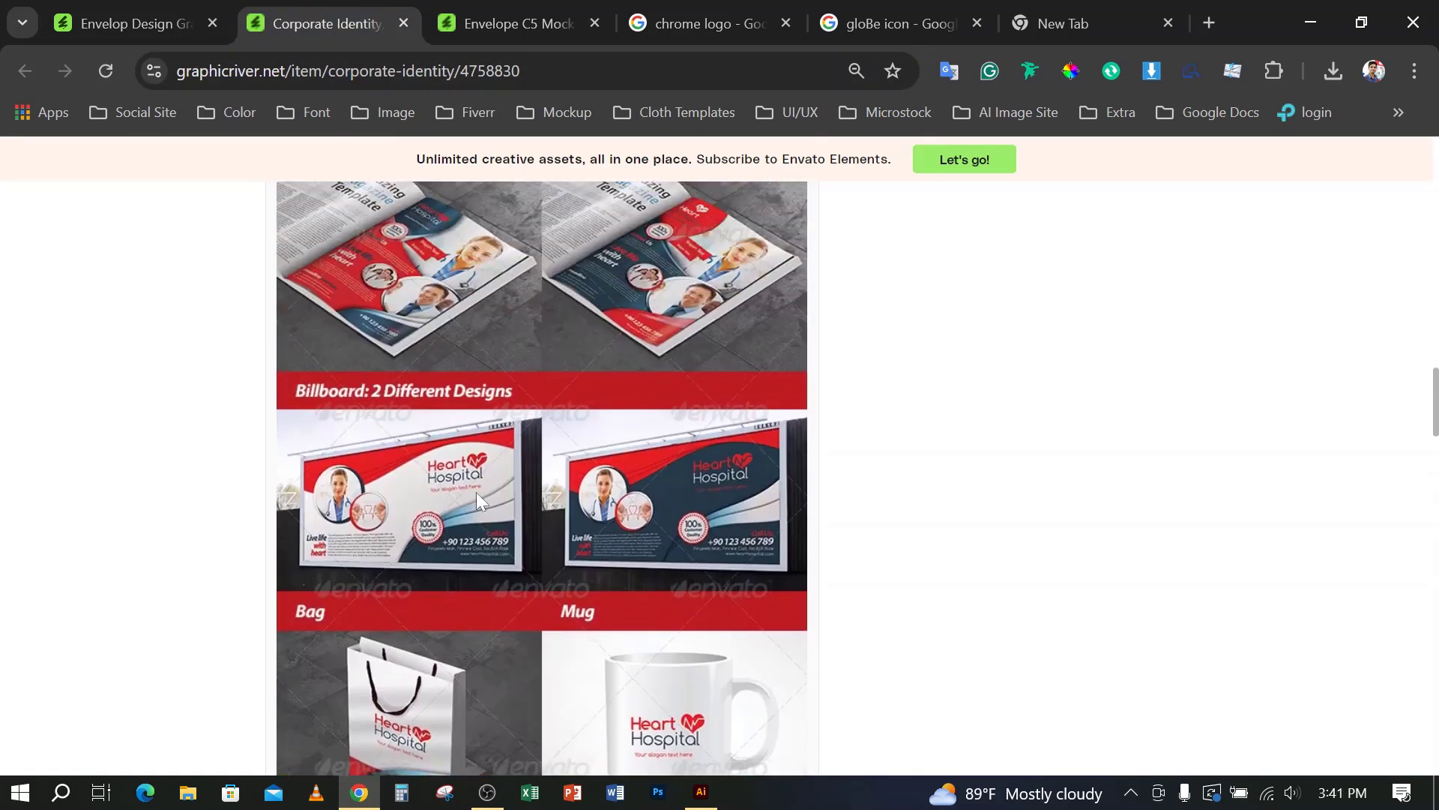
scroll(477, 498, up, 5)
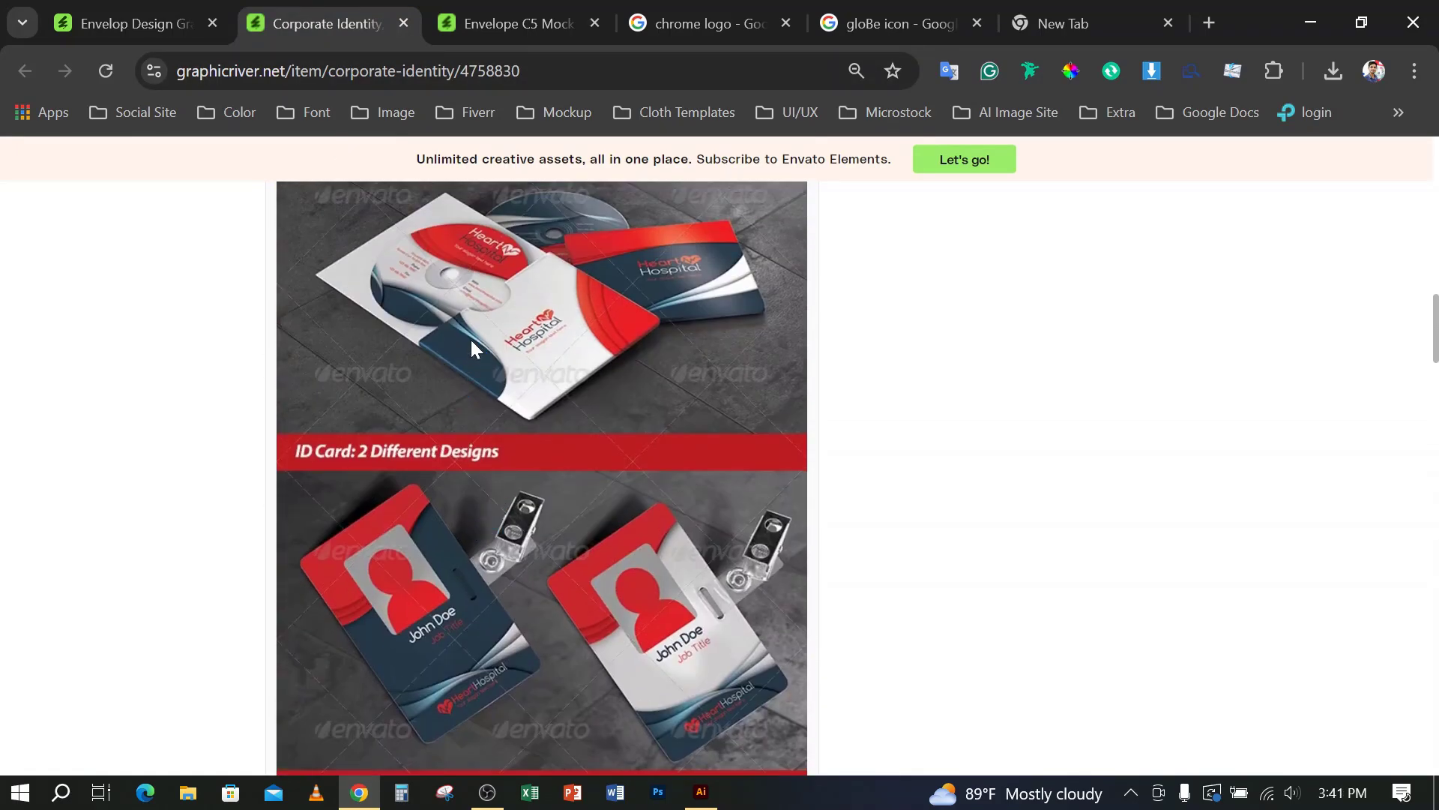
scroll(471, 341, up, 6)
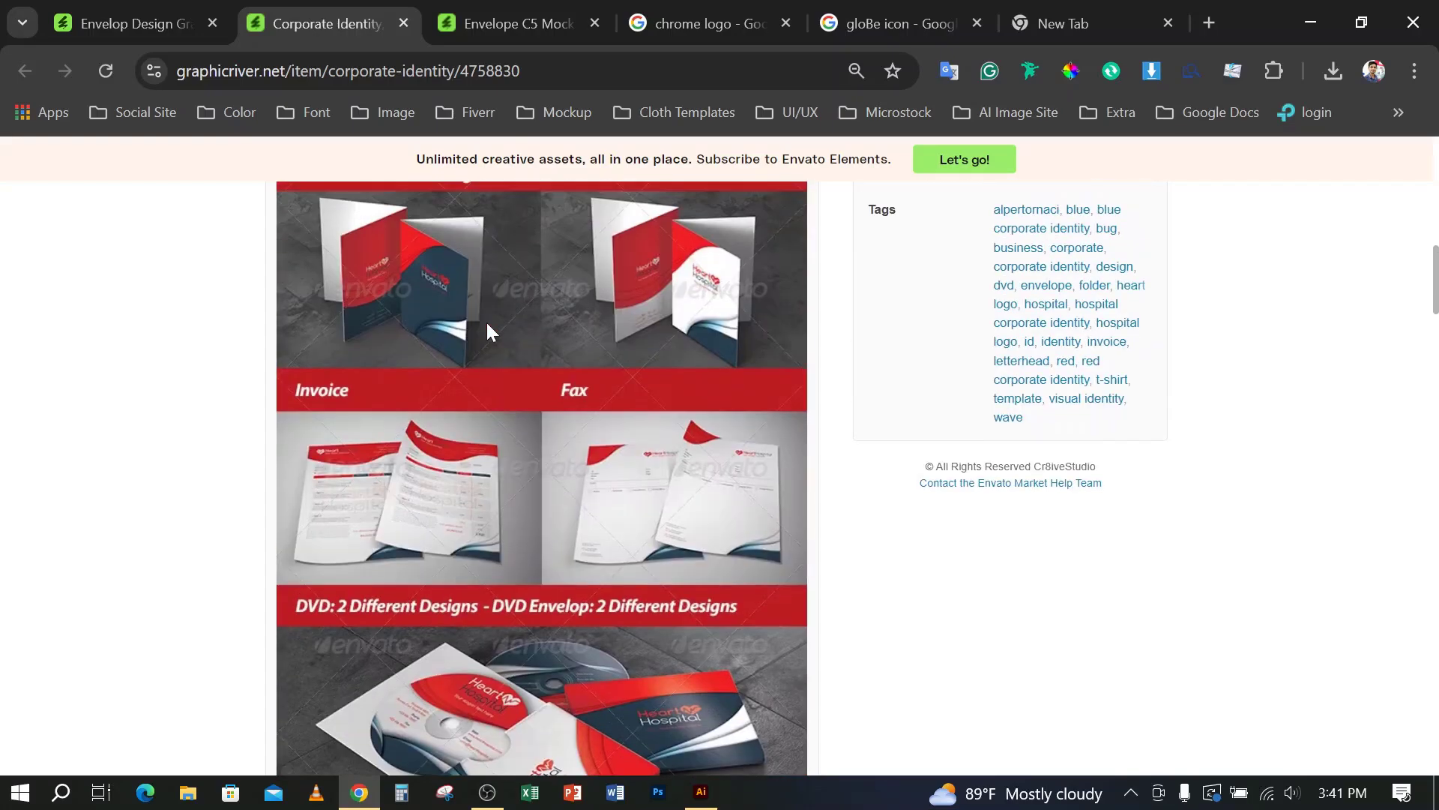
scroll(429, 360, up, 7)
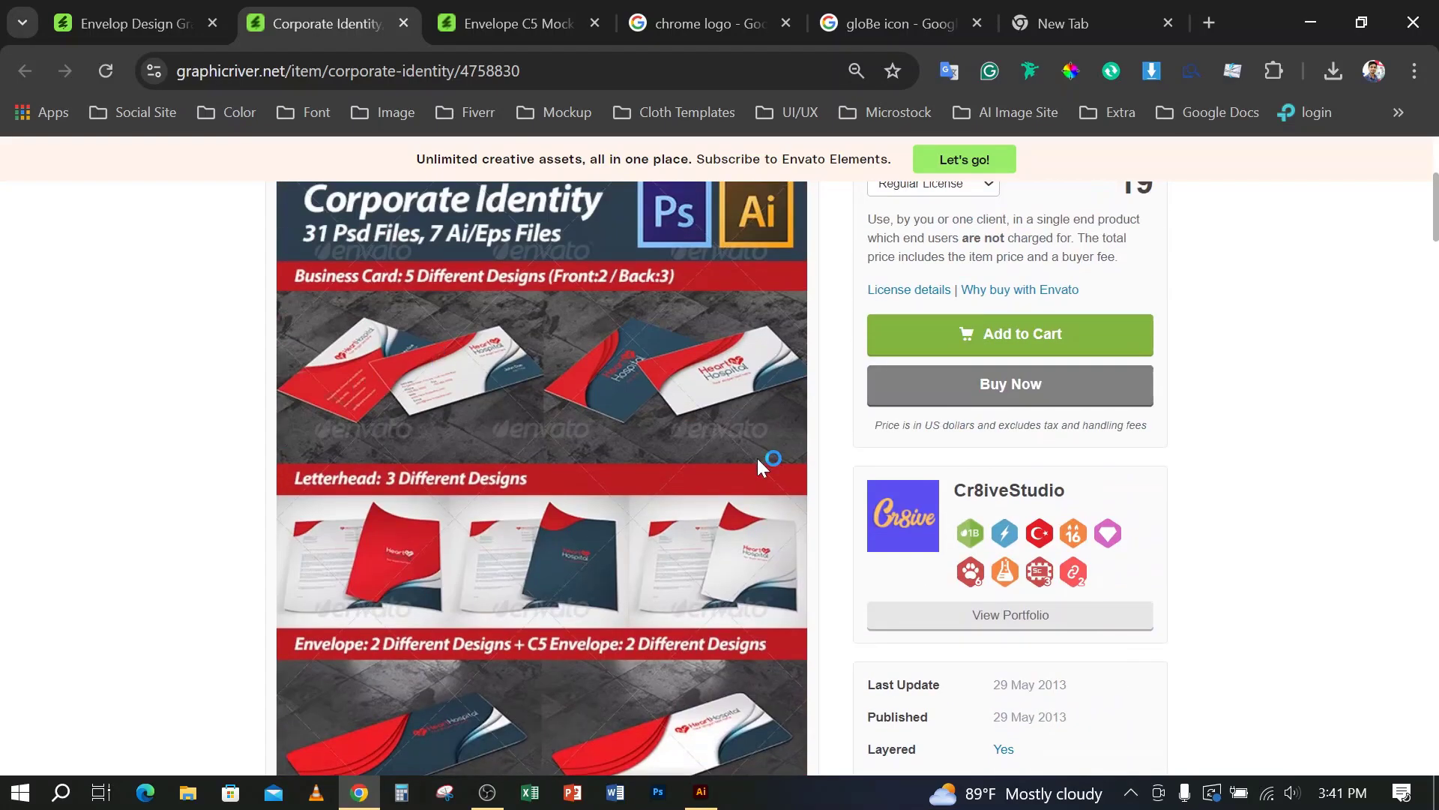
scroll(634, 495, down, 4)
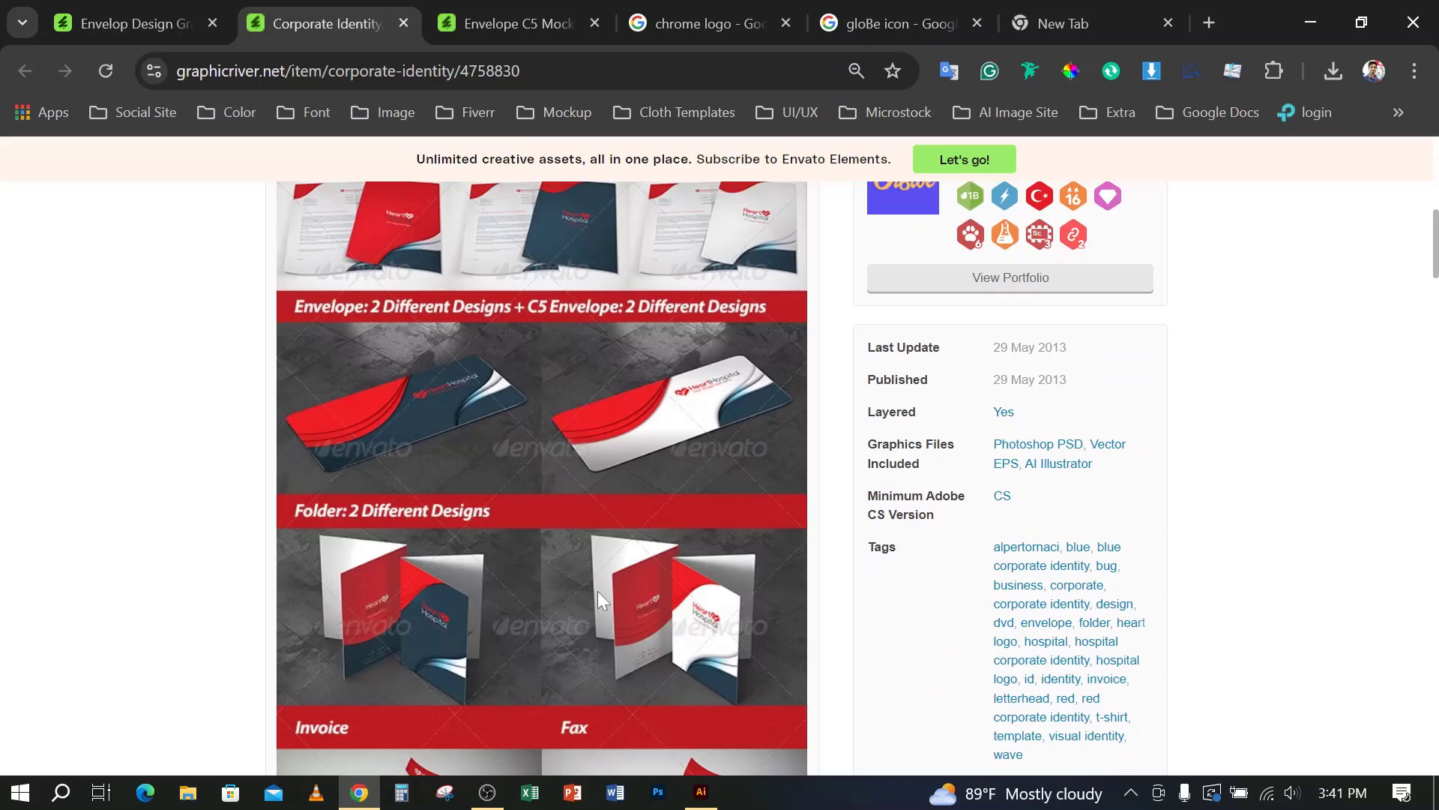
Step: Browse the GraphicRiver envelope design results down to the end of the first page for more references
click(124, 30)
scroll(1195, 597, down, 7)
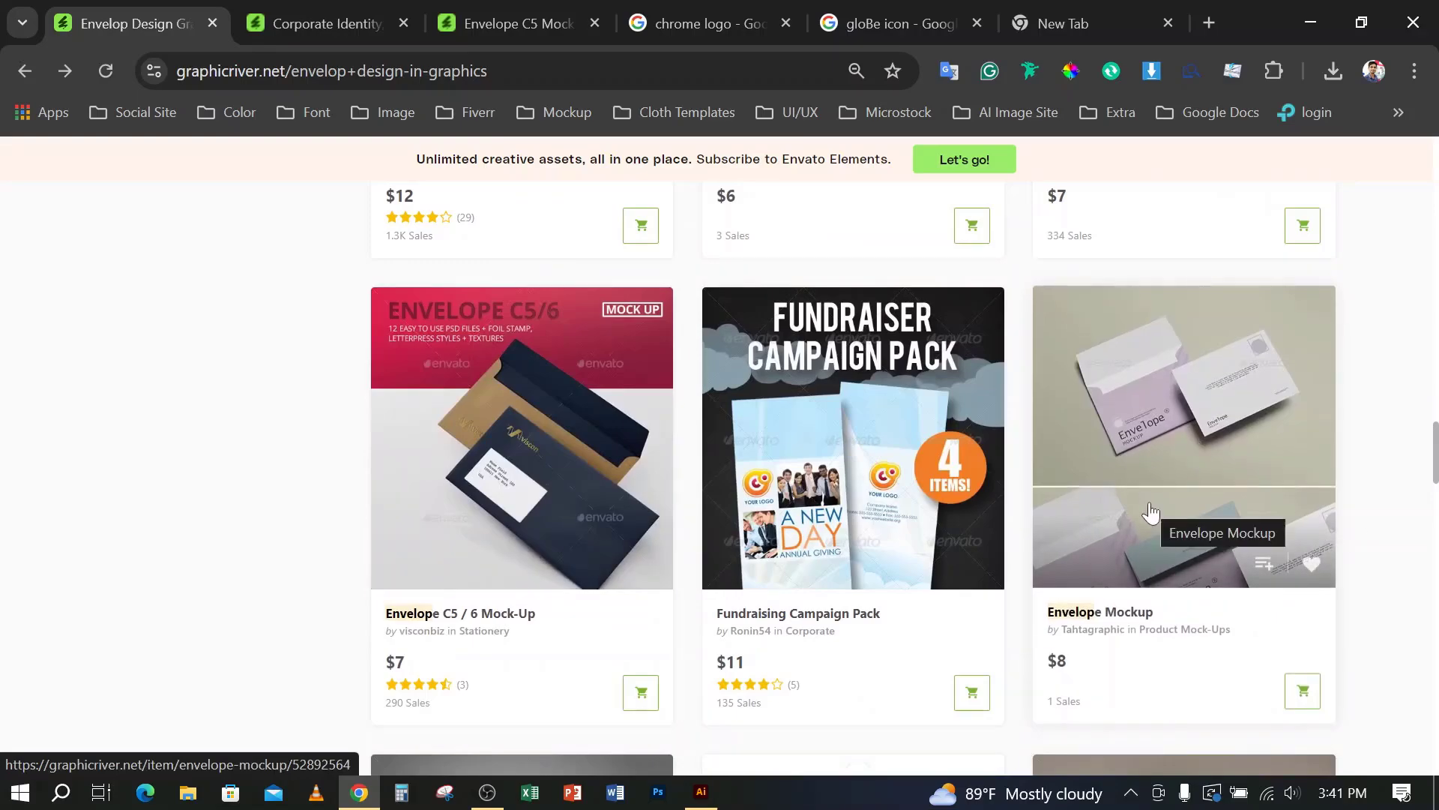
scroll(735, 614, down, 14)
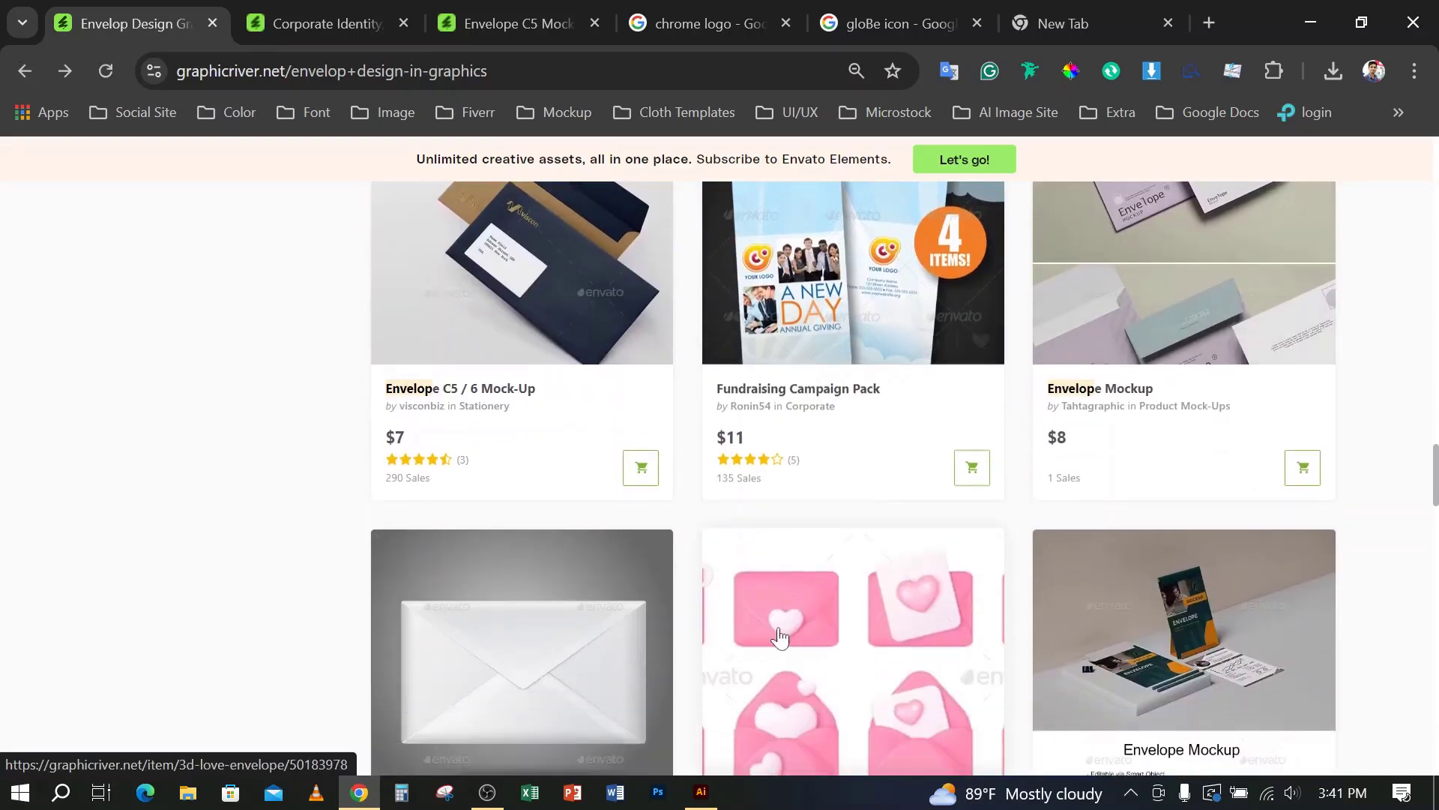
scroll(763, 621, down, 8)
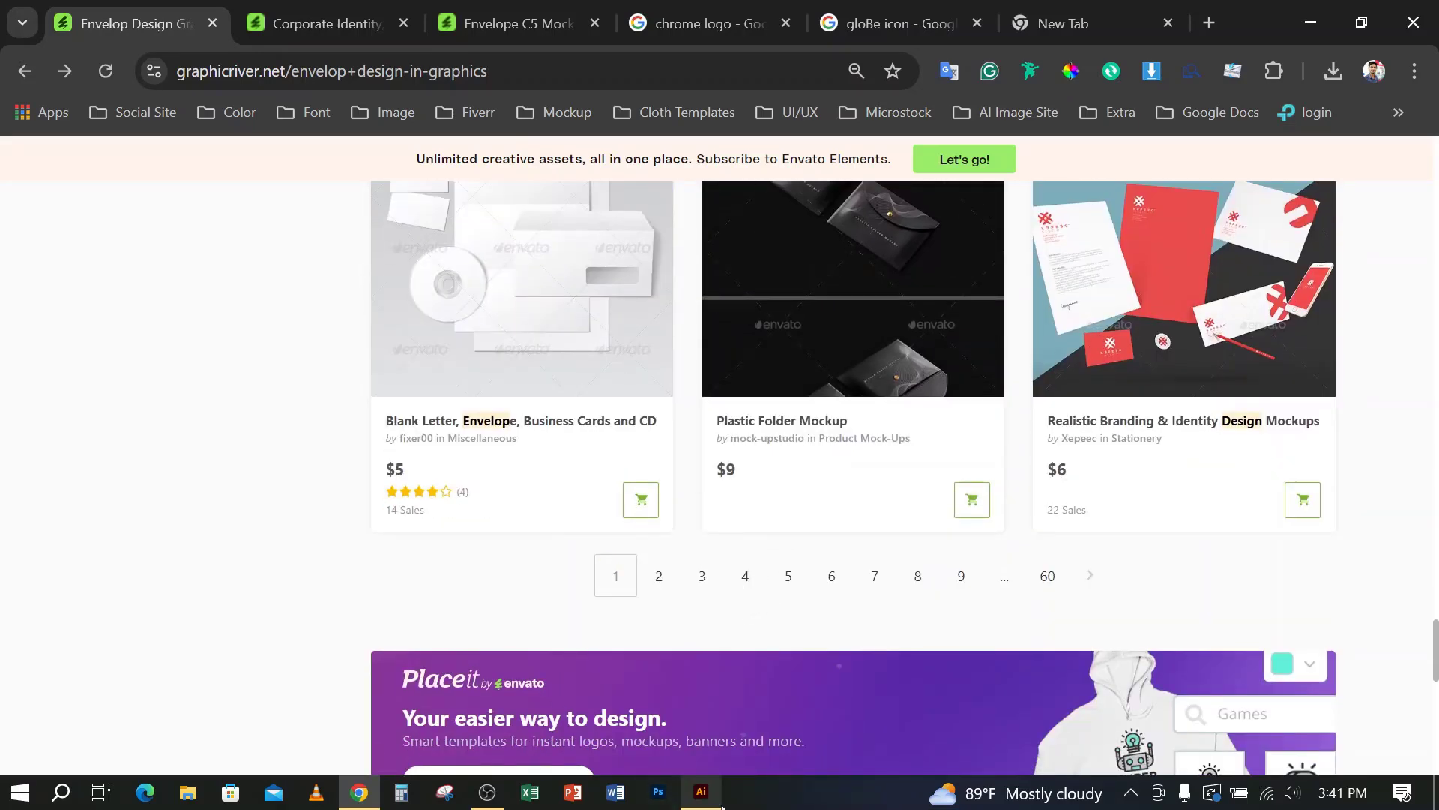
Step: Return to Illustrator, deselect the artwork, and close the program without saving the Untitled-2 document
mouse_move(702, 799)
click(692, 801)
click(967, 405)
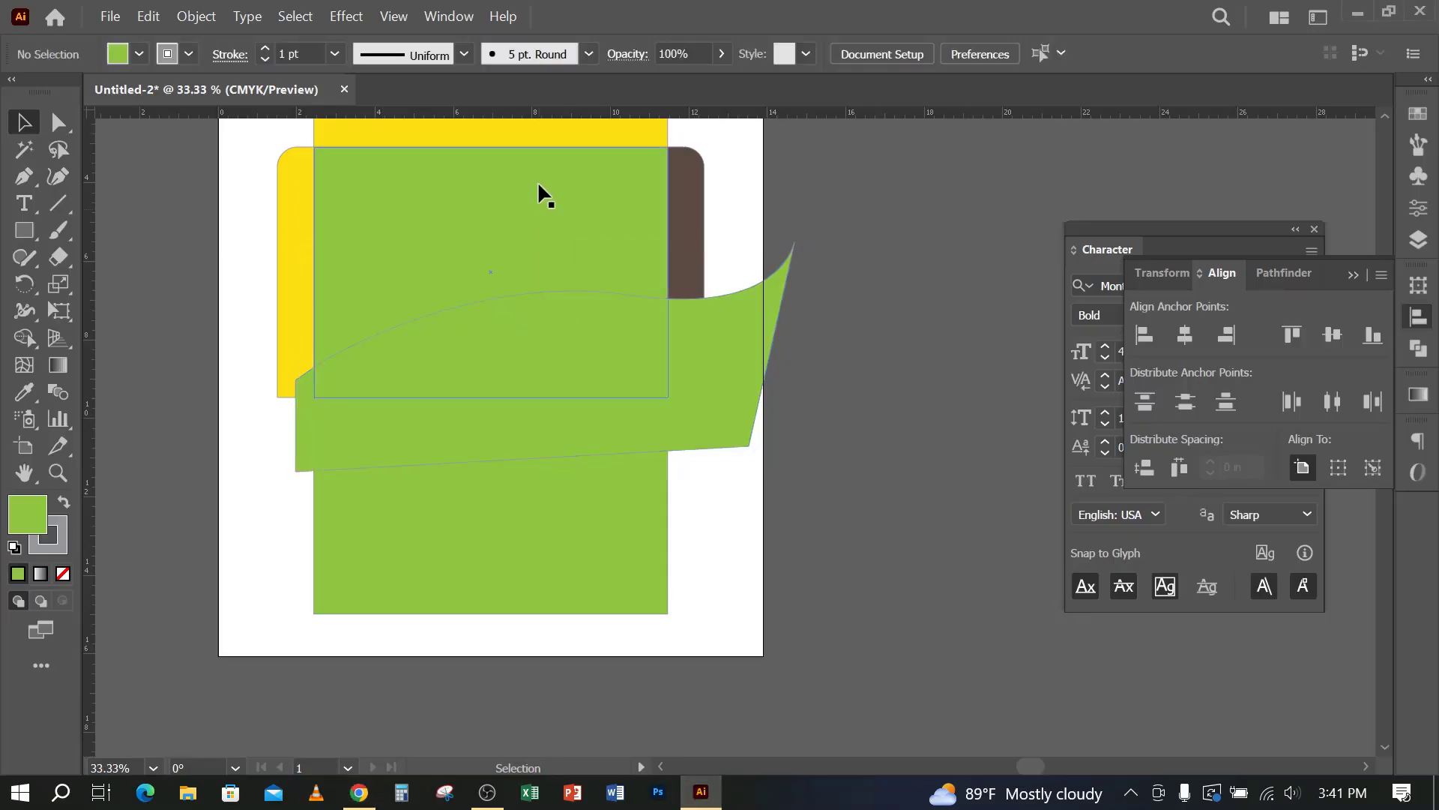
click(1420, 10)
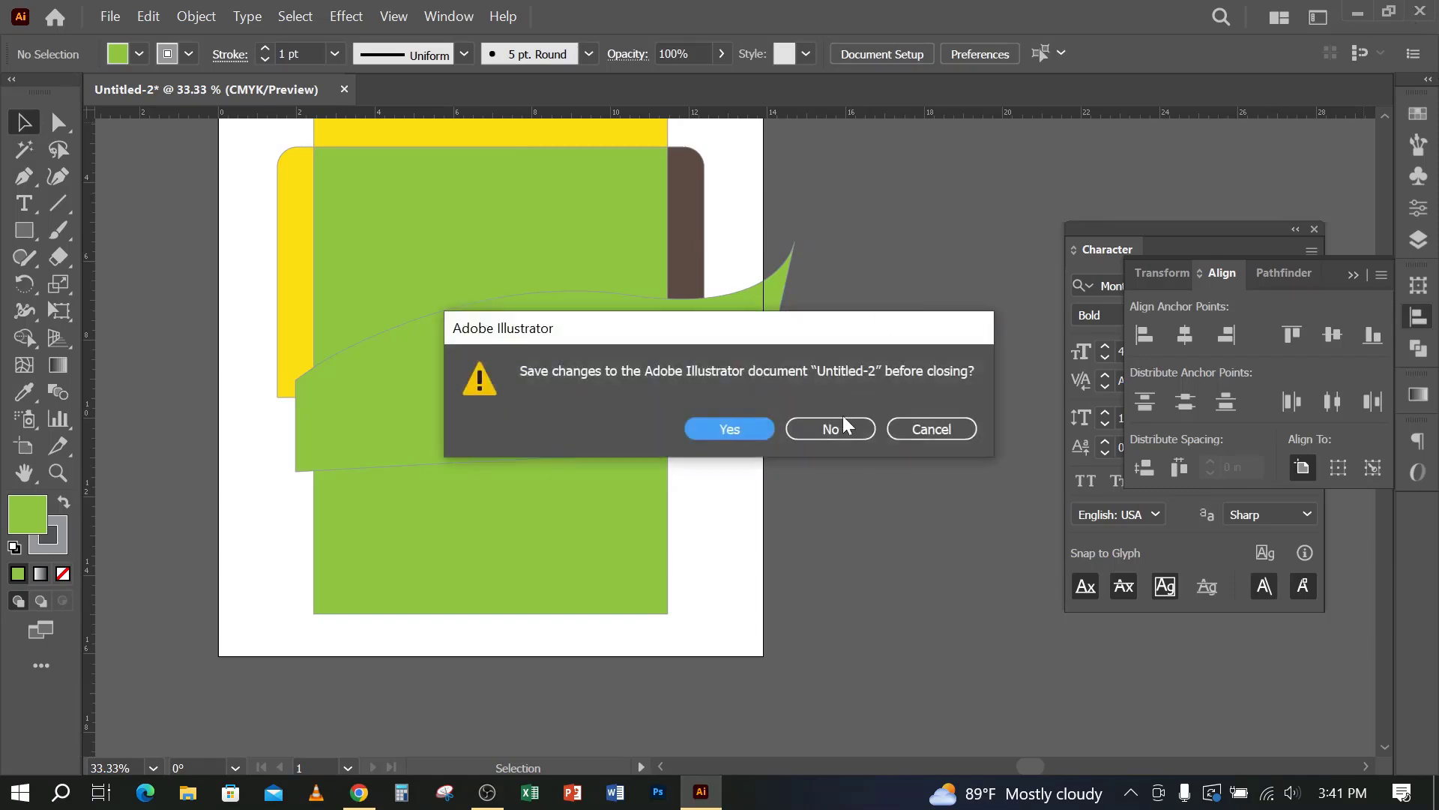
click(838, 427)
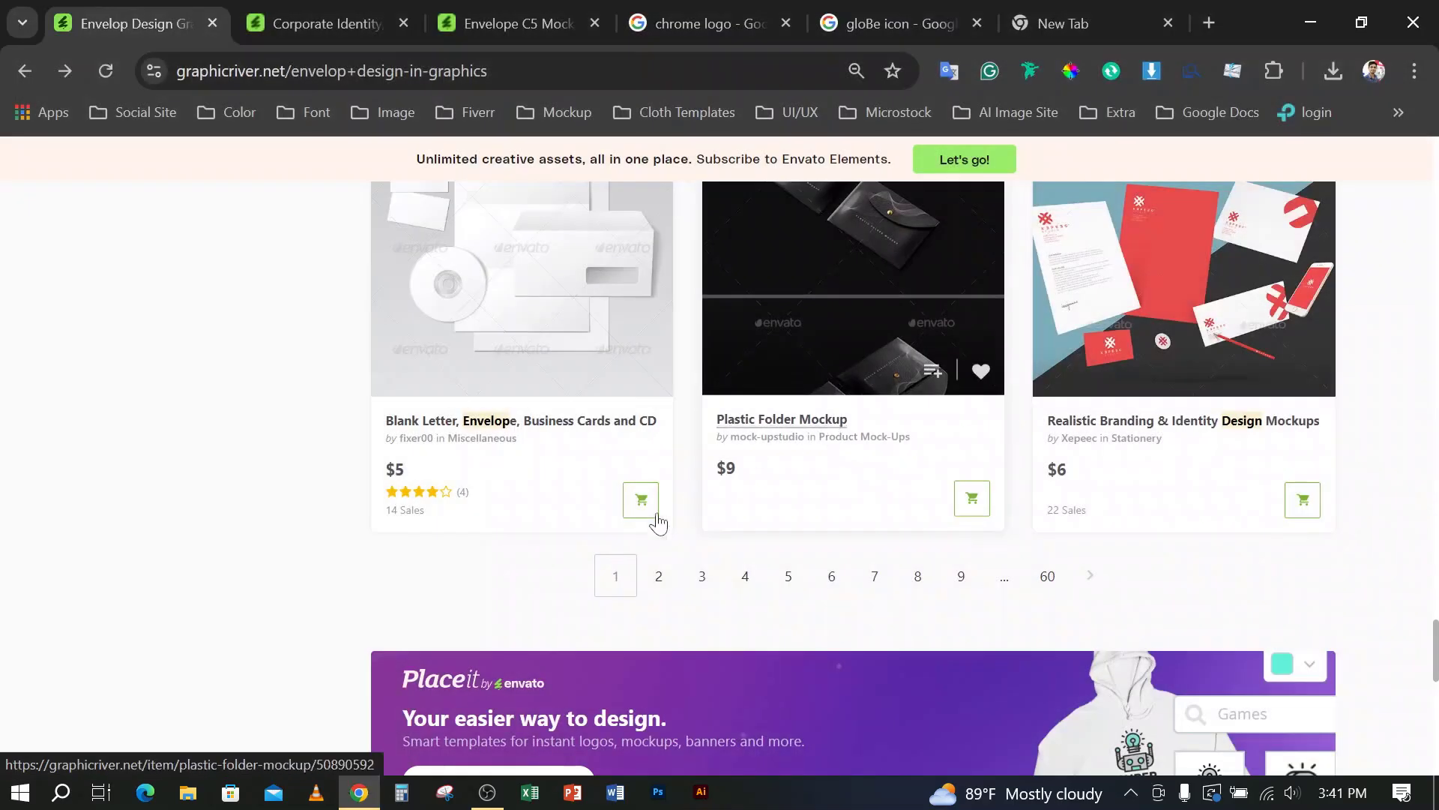
Step: Relaunch Illustrator and open a File Explorer window
click(700, 792)
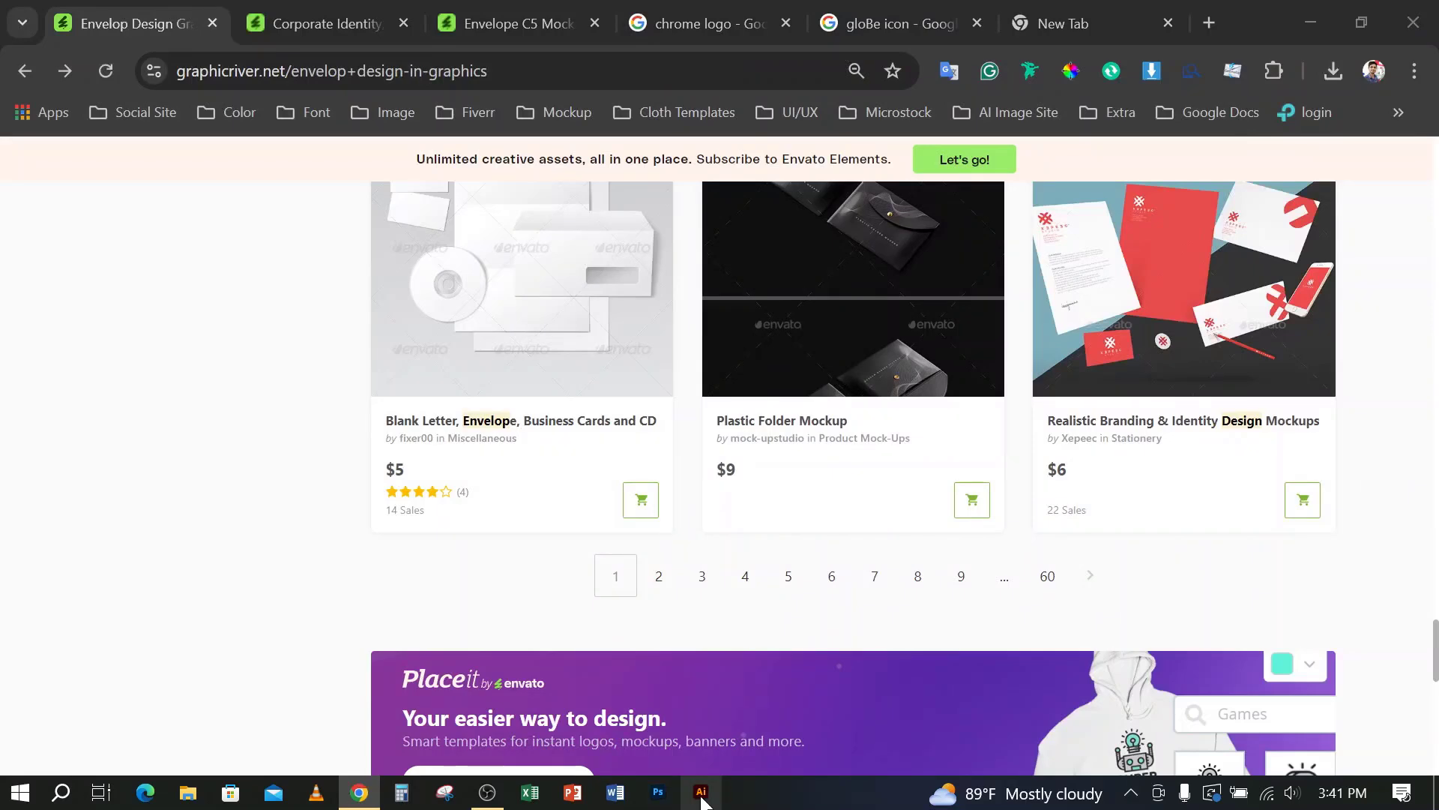
click(188, 792)
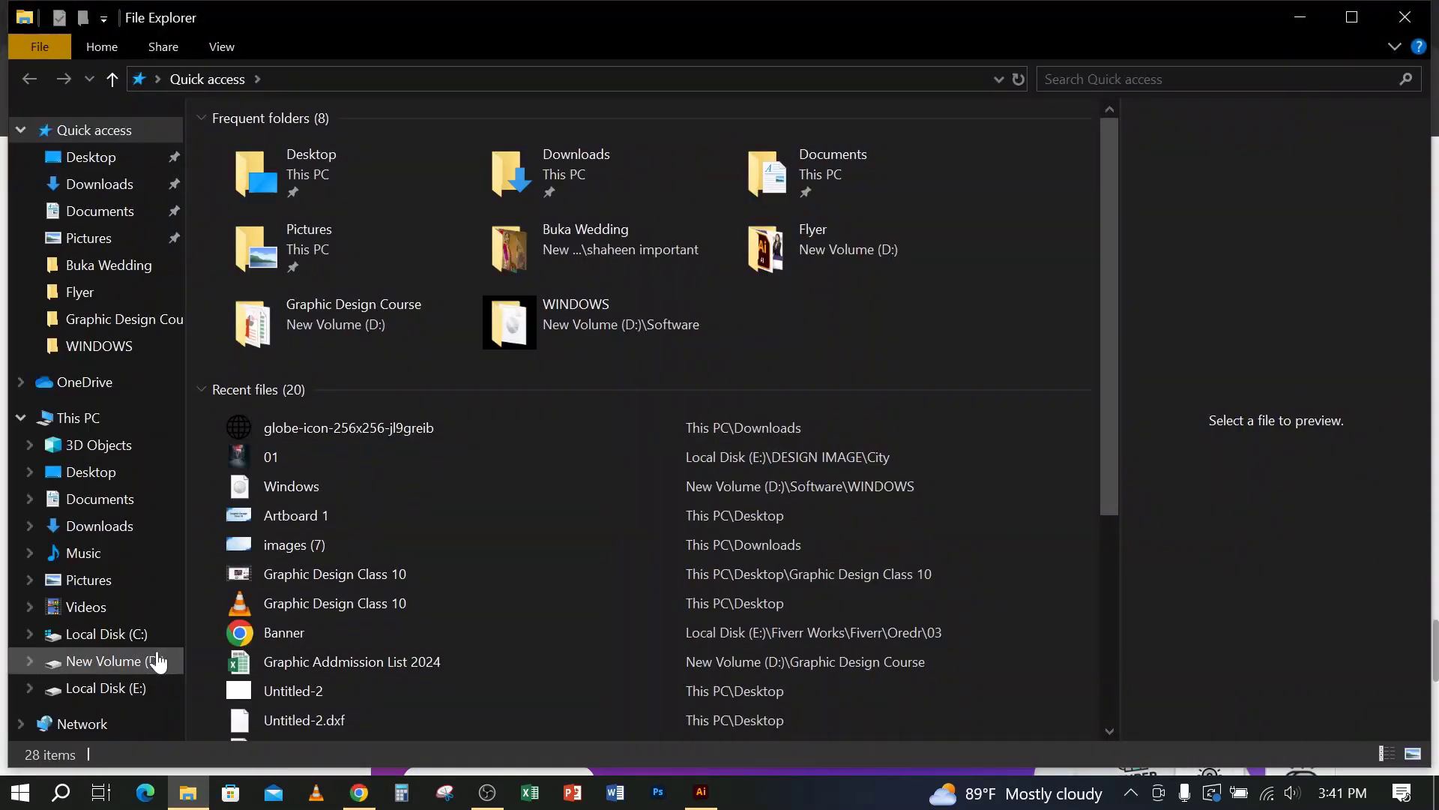
click(701, 792)
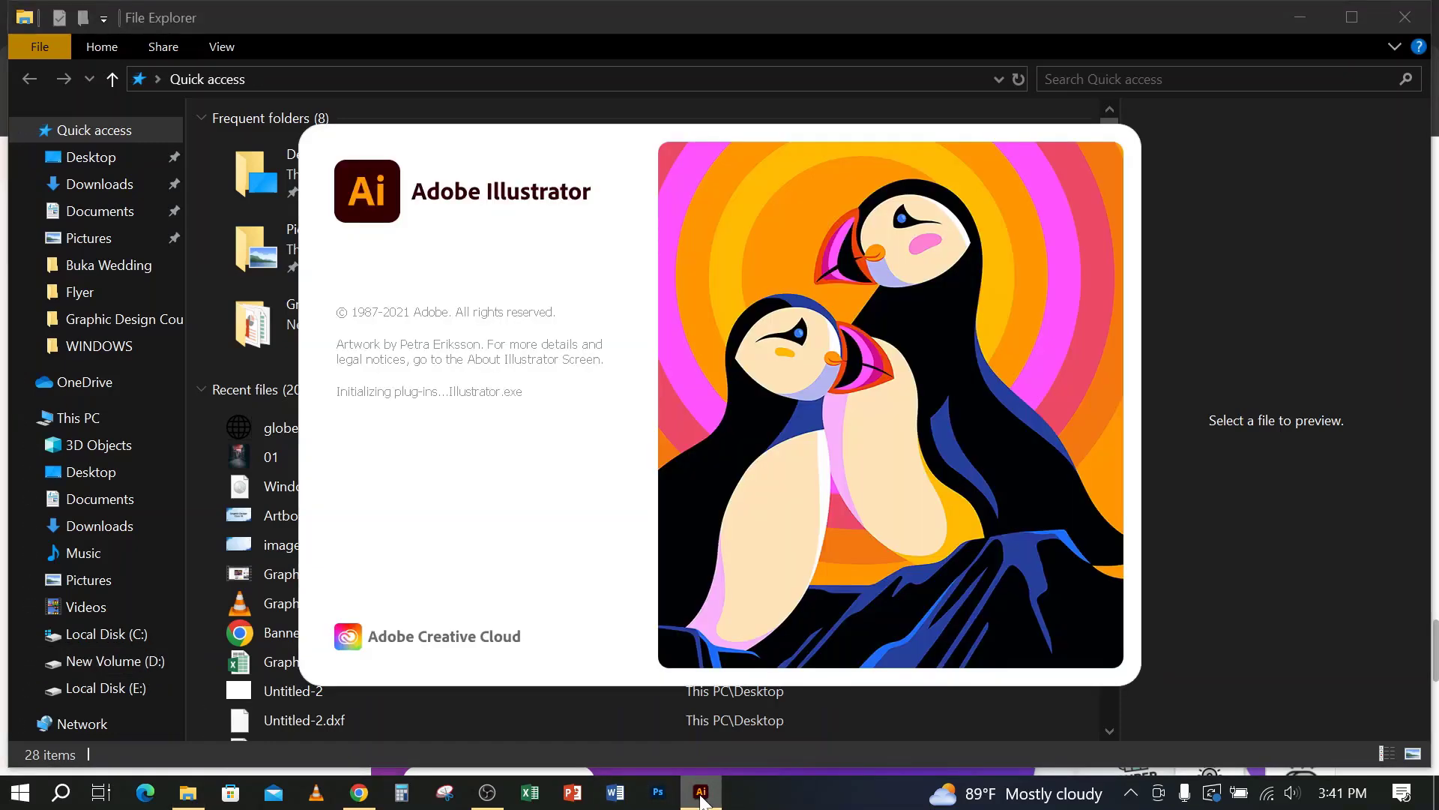
click(112, 660)
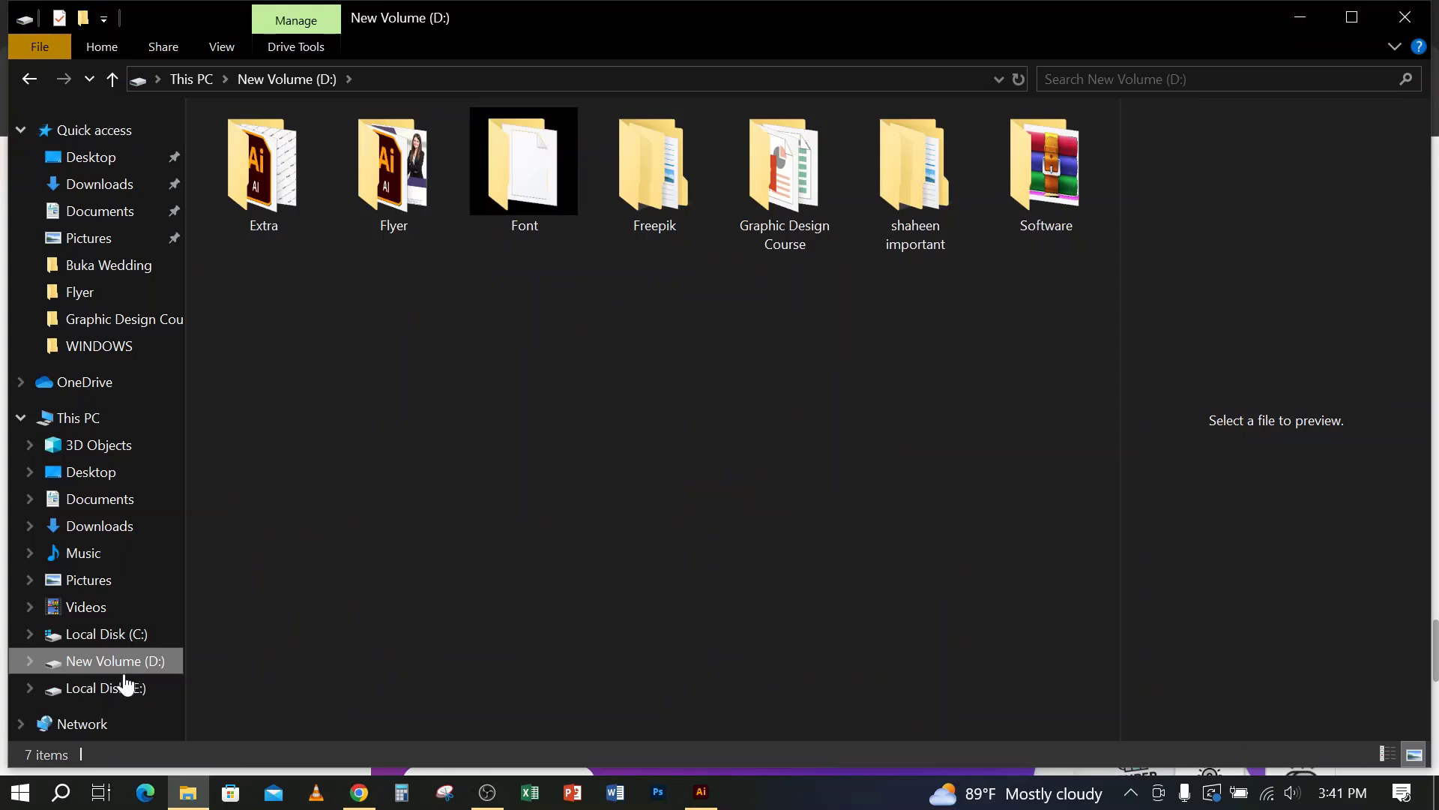
click(124, 688)
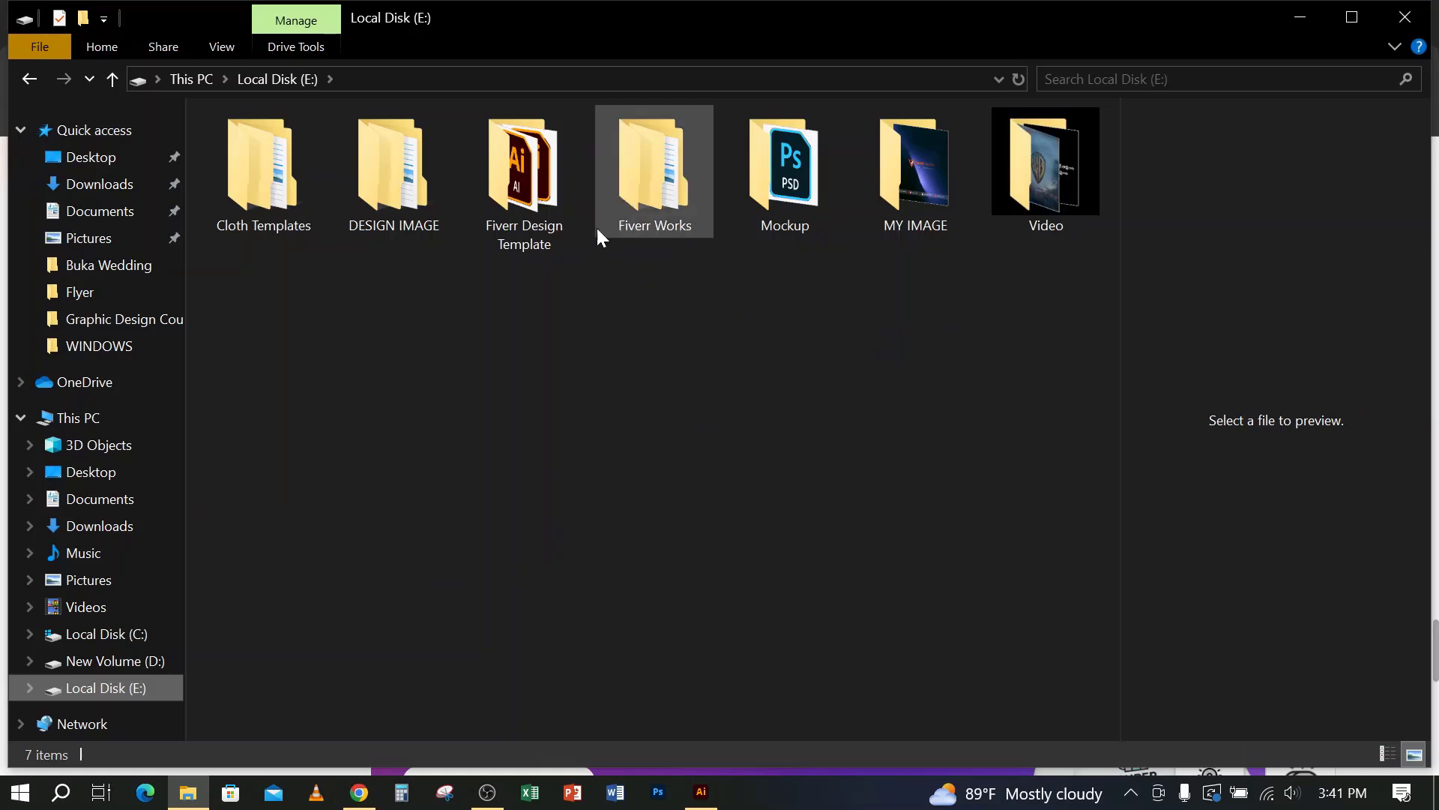
double_click(655, 168)
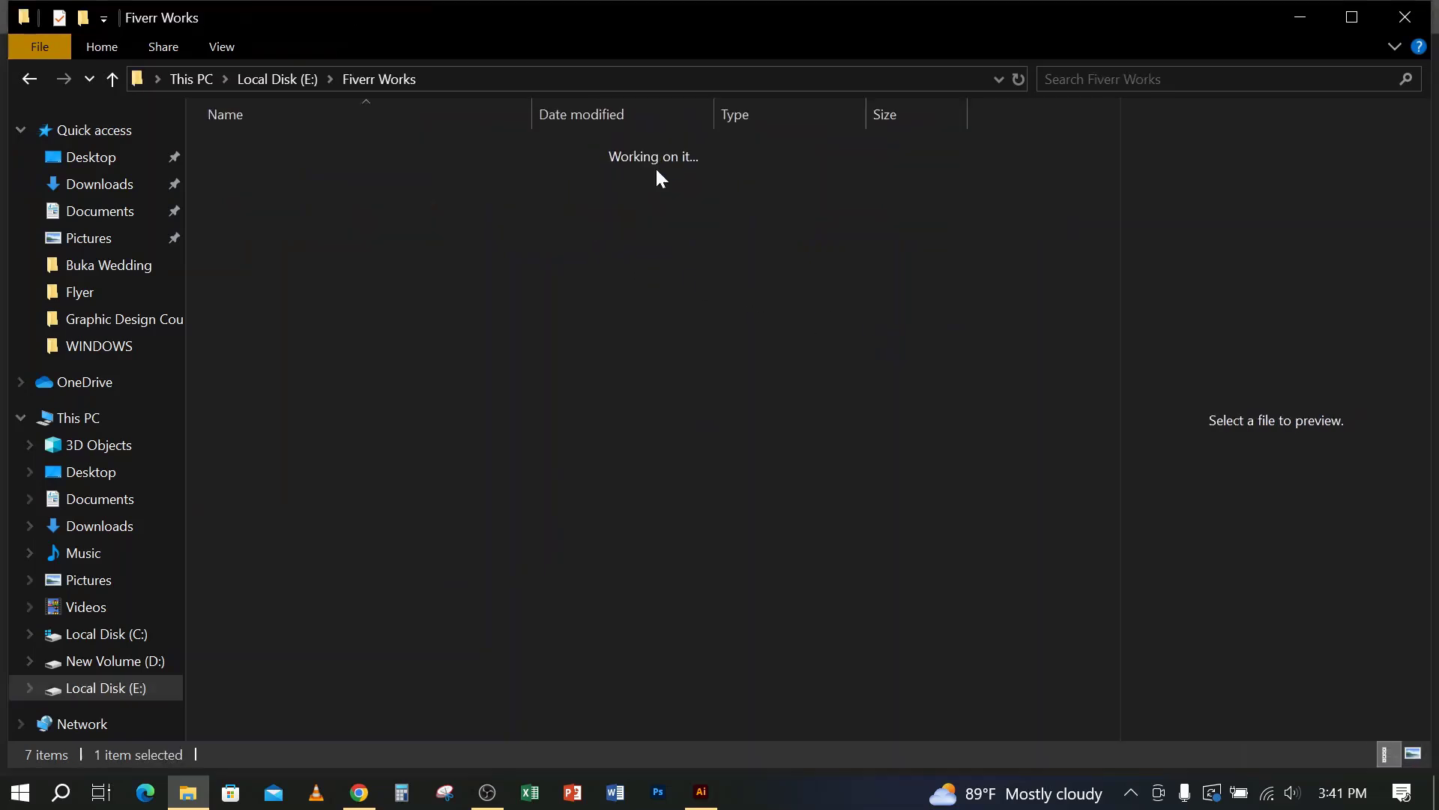
click(25, 80)
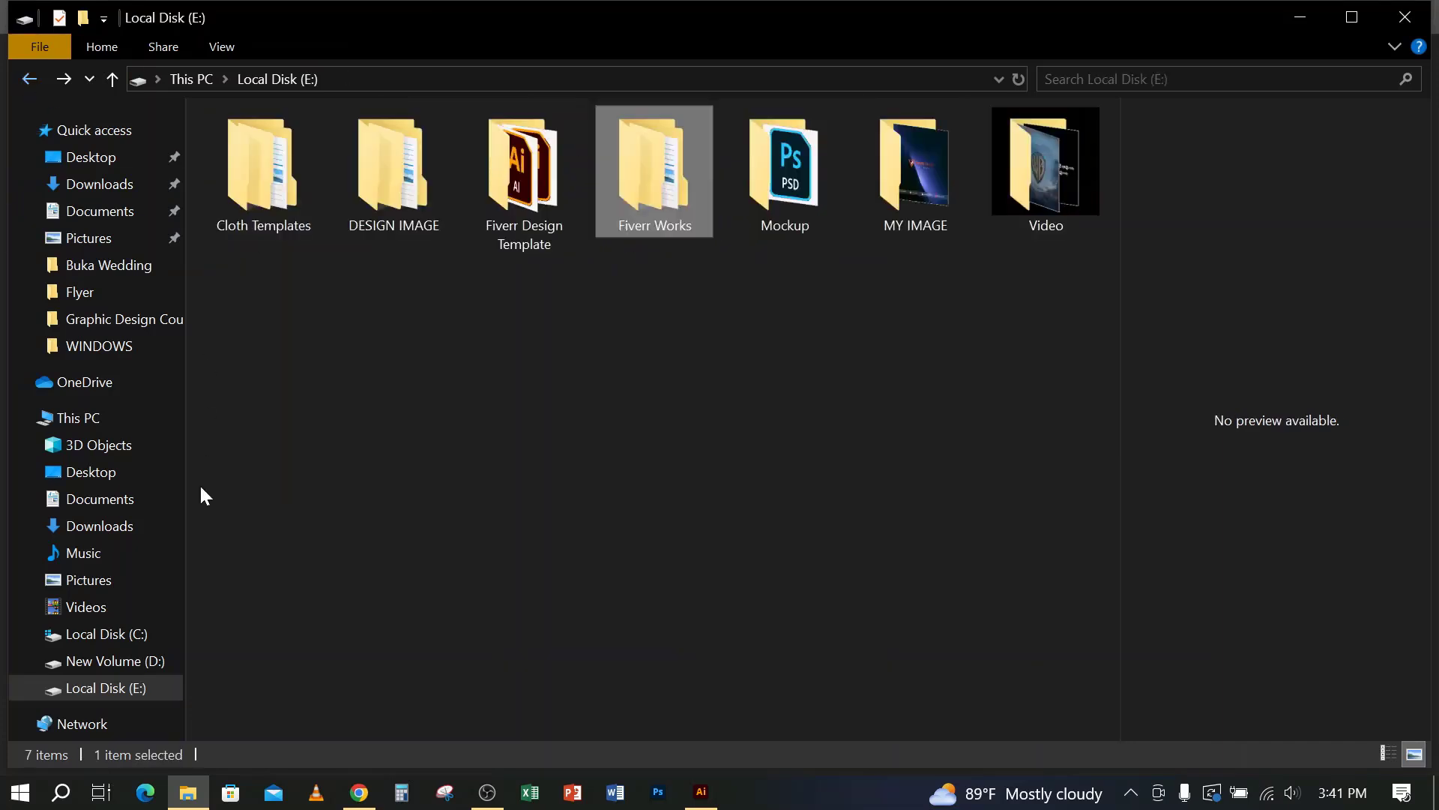
Step: Open the Graphic Addmission List 2024 workbook from the Graphic Design Course folder on New Volume (D:)
click(113, 661)
double_click(787, 173)
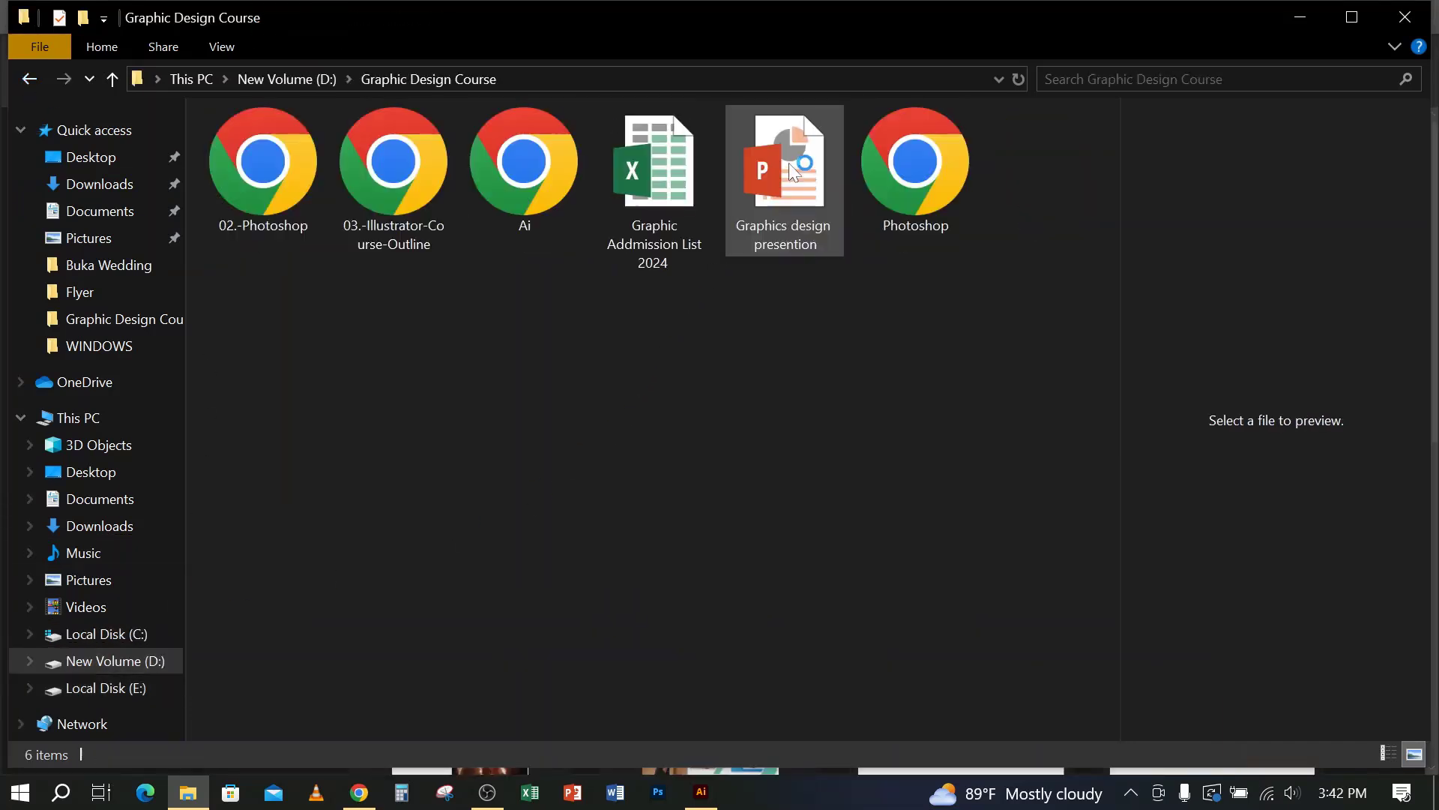
double_click(656, 171)
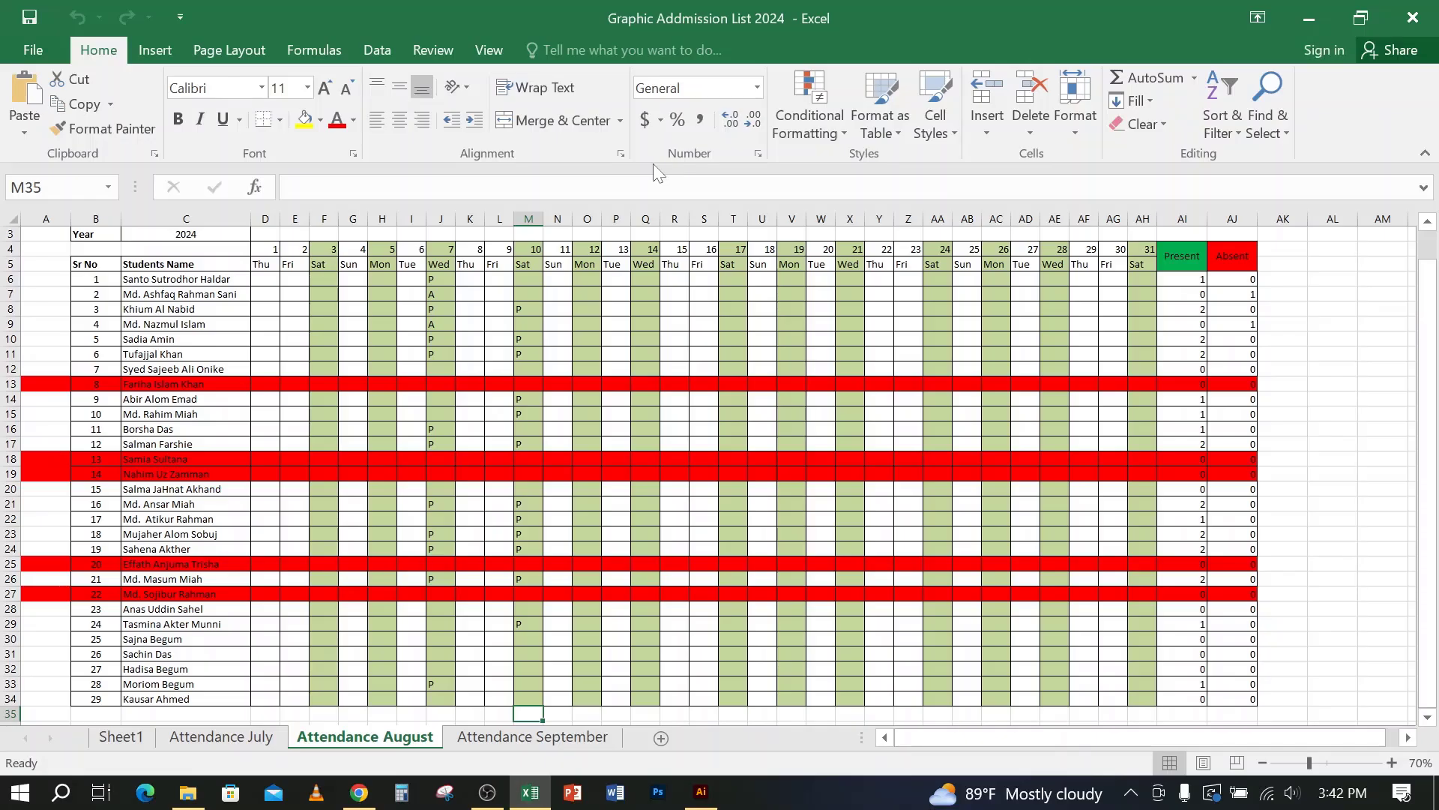
scroll(475, 356, up, 1)
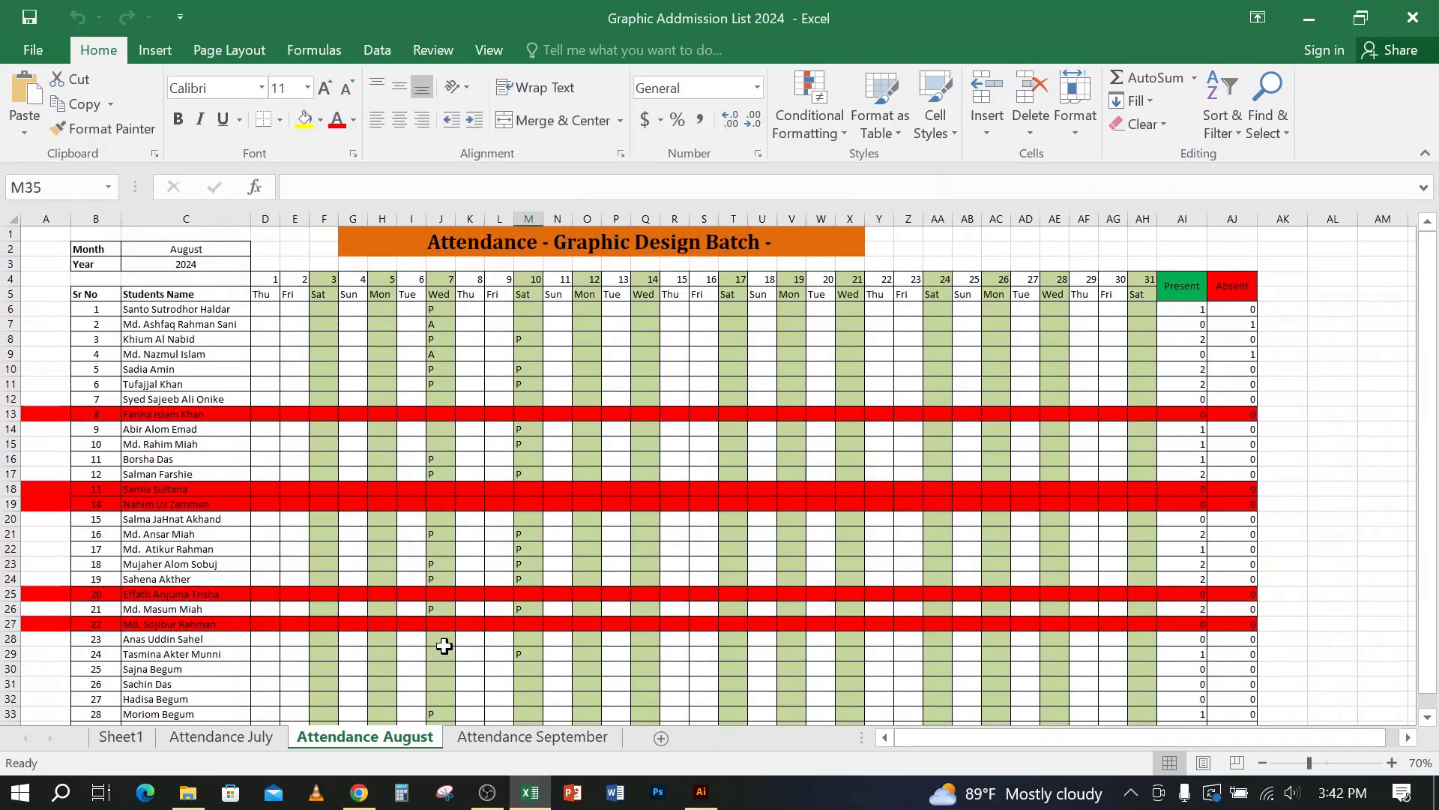
Step: Switch to Chrome, look over the Envelope C5 mockup page's images and details, and return to the Excel attendance workbook
click(359, 793)
click(466, 30)
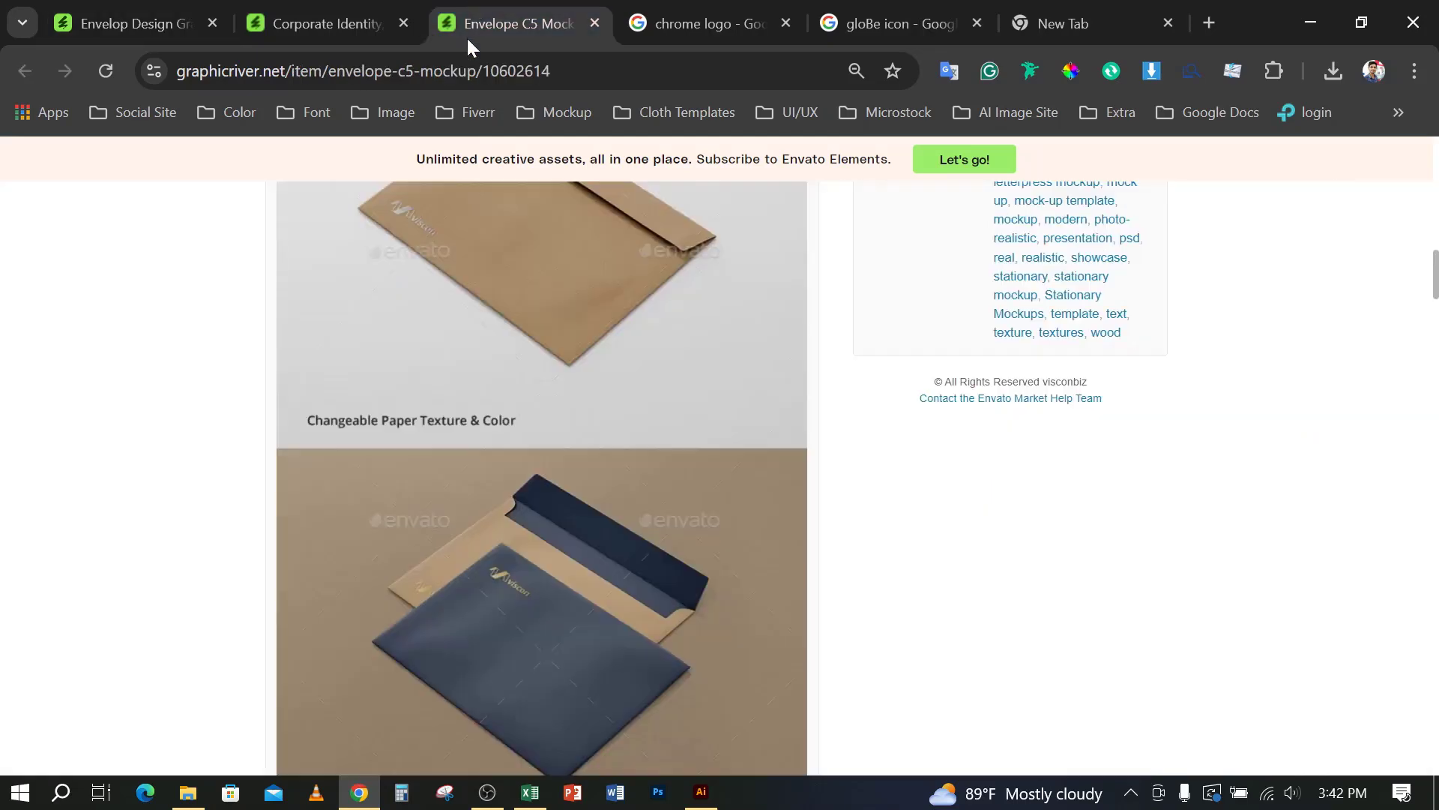
scroll(1132, 487, up, 4)
scroll(1292, 553, up, 5)
scroll(1312, 563, down, 3)
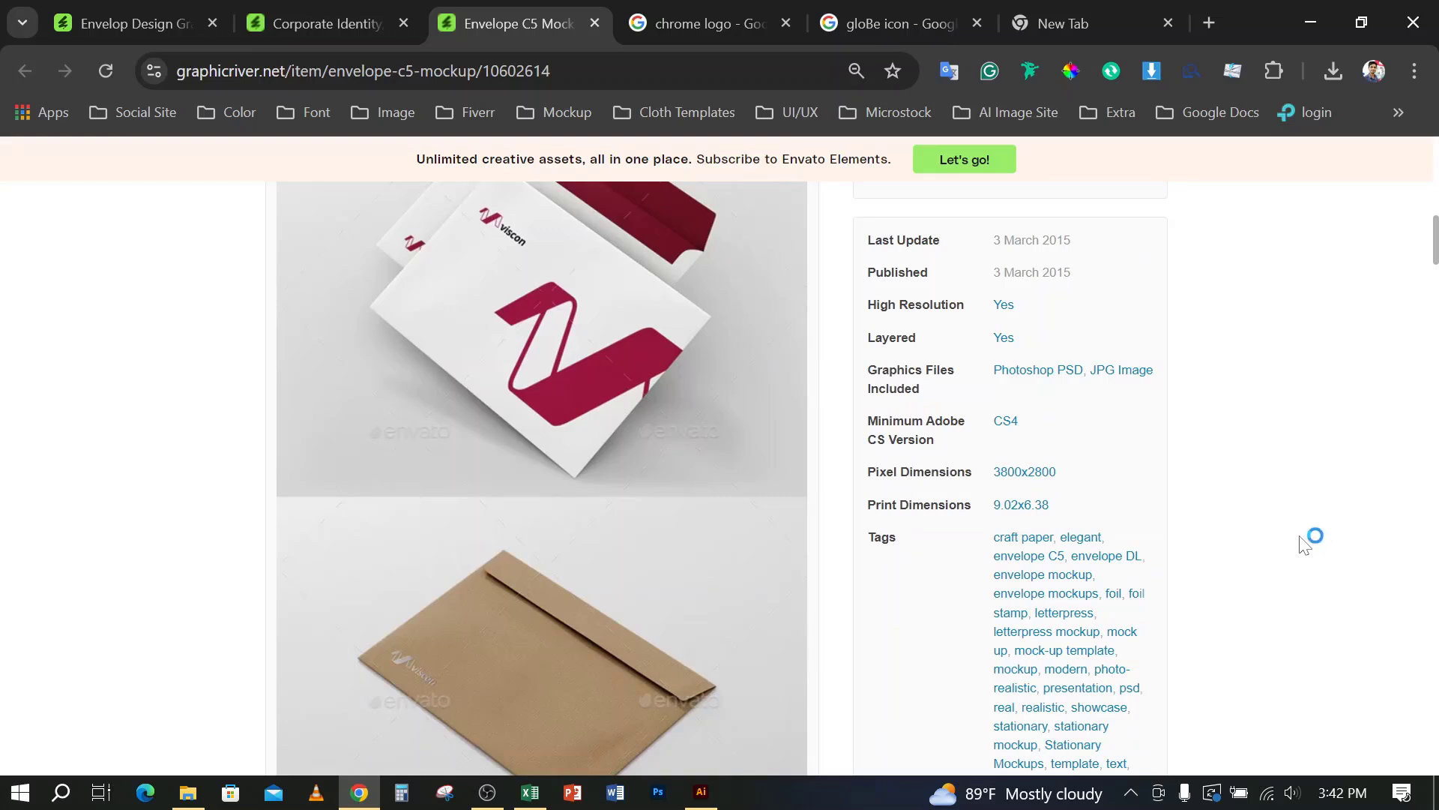
mouse_move(708, 798)
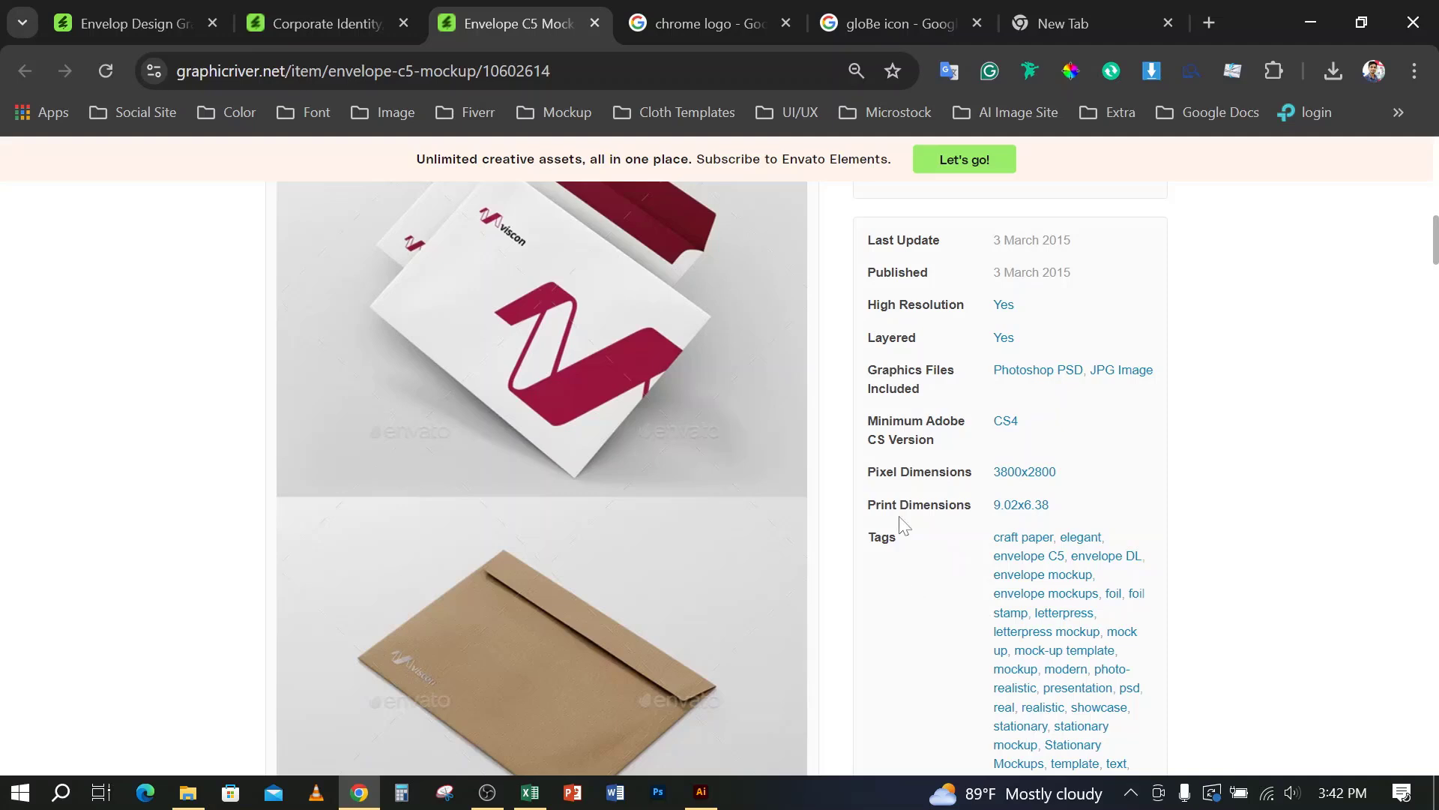
click(1314, 10)
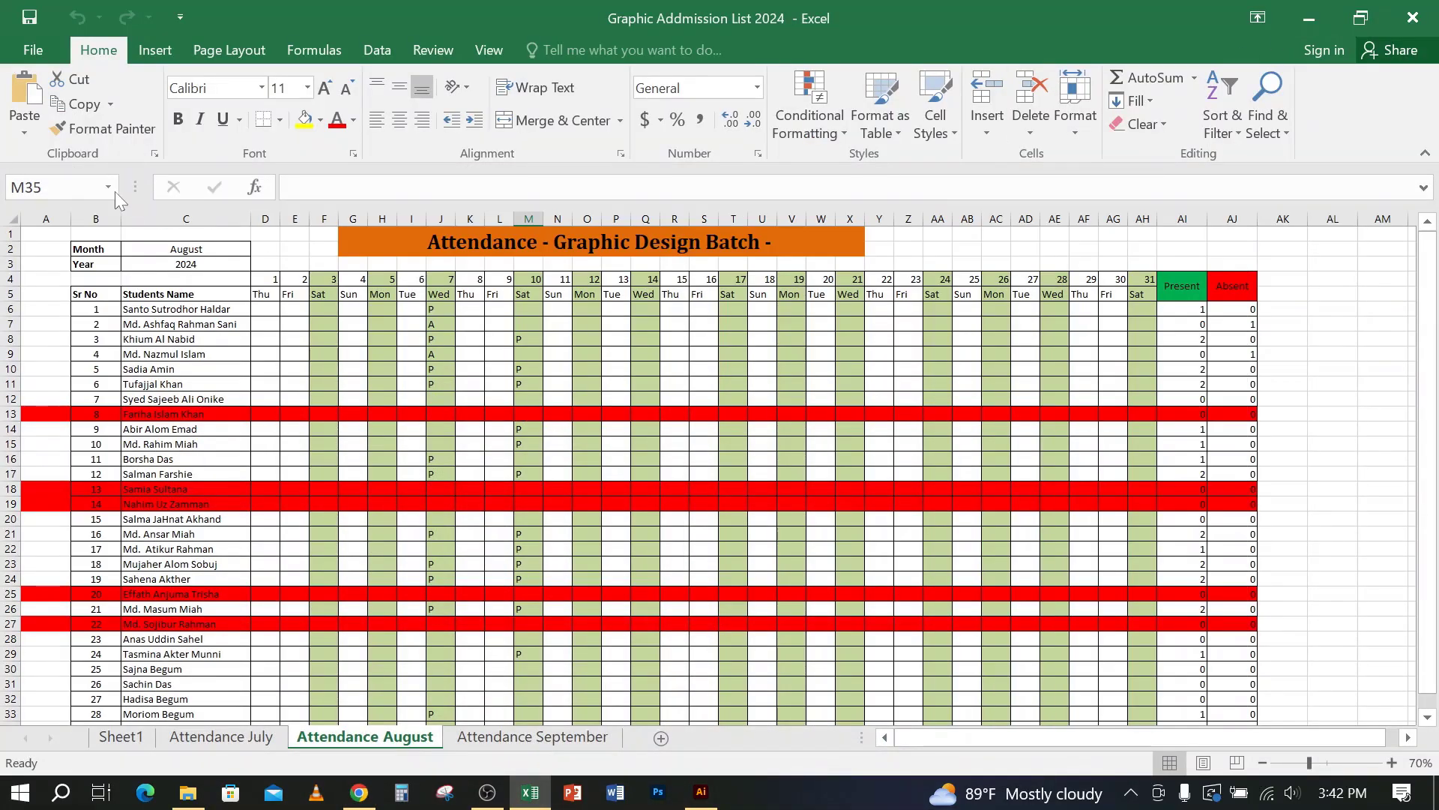
Step: Mark students 3 and 1 present for Monday 12 August by entering P in cells O8 and O6
click(587, 309)
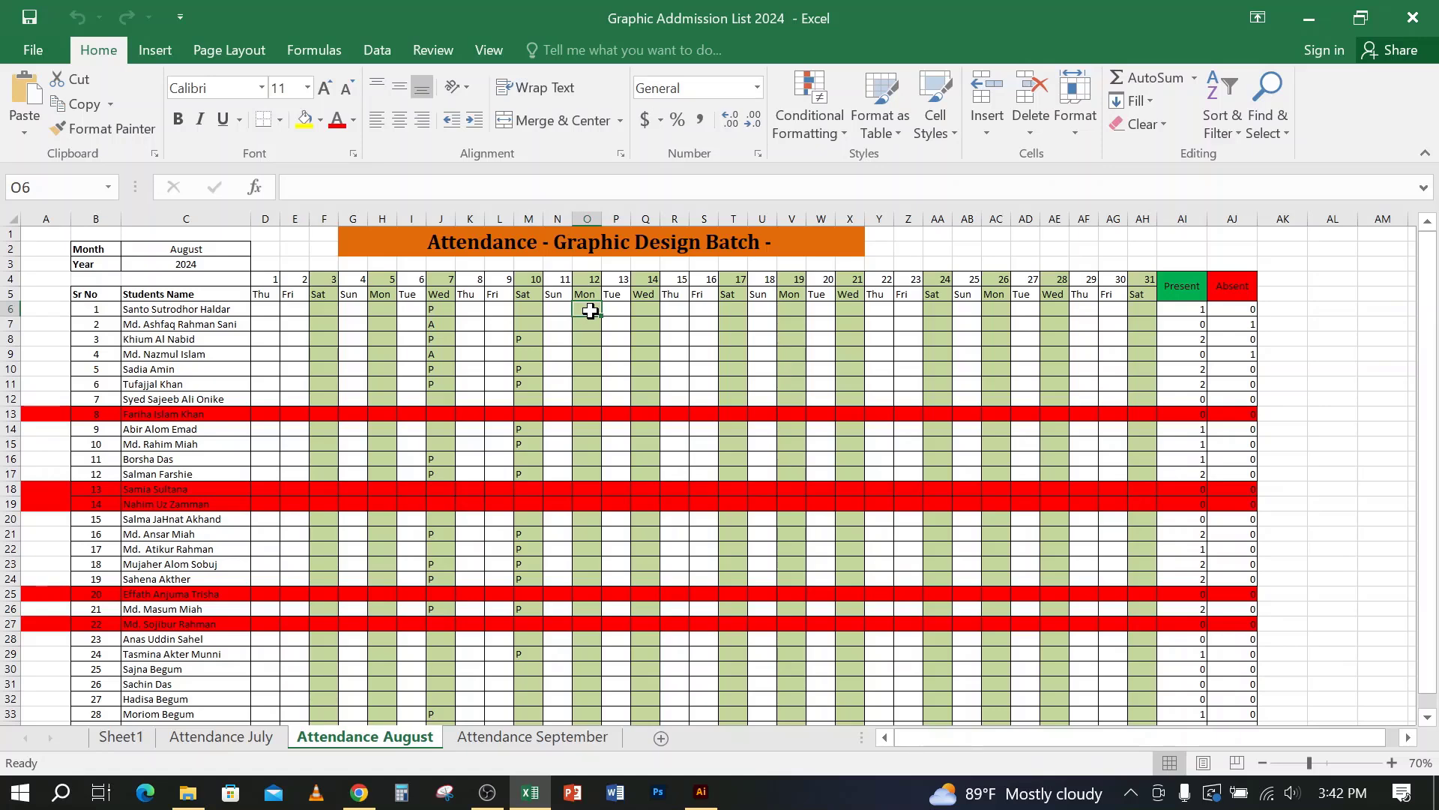
key(Return)
key(Return)
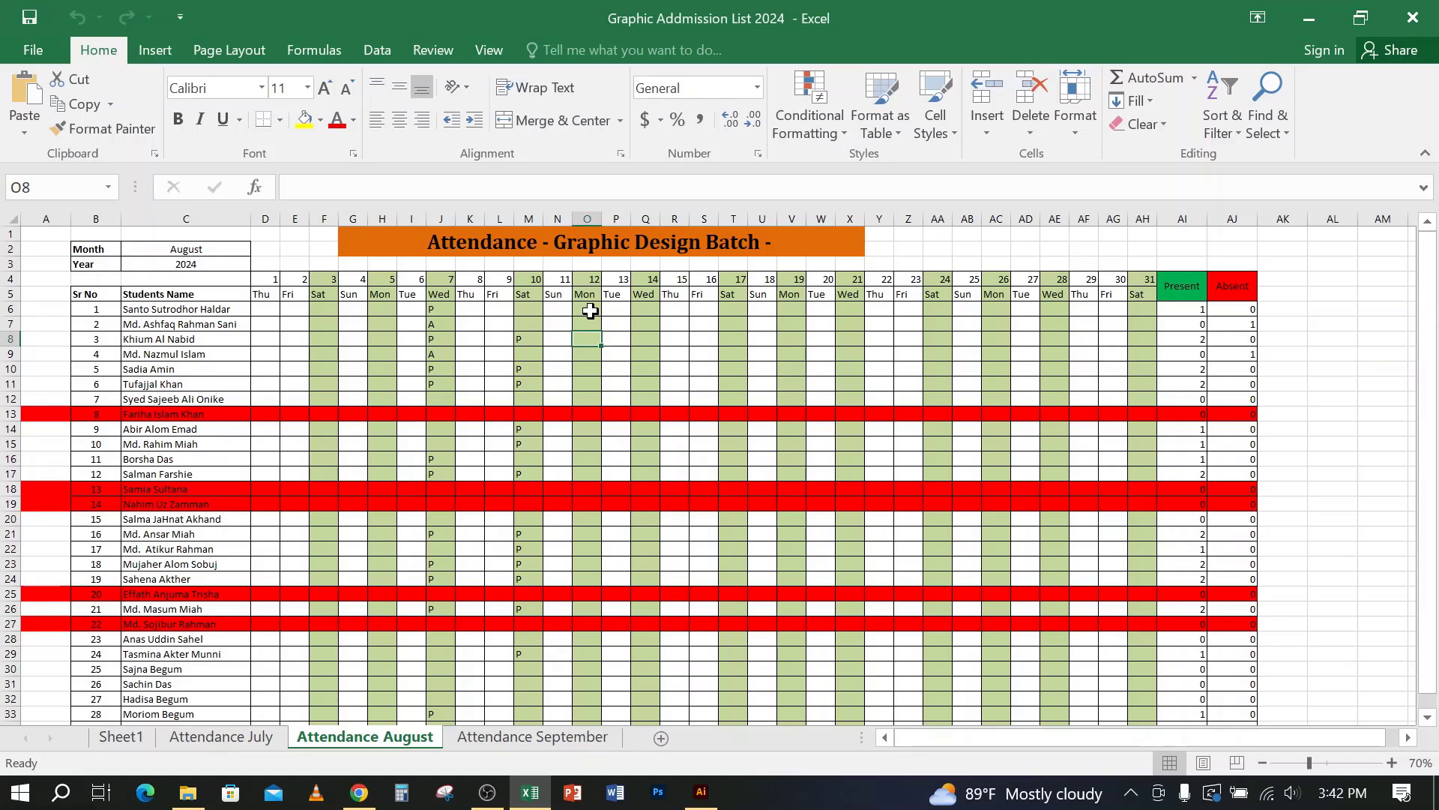
text(P)
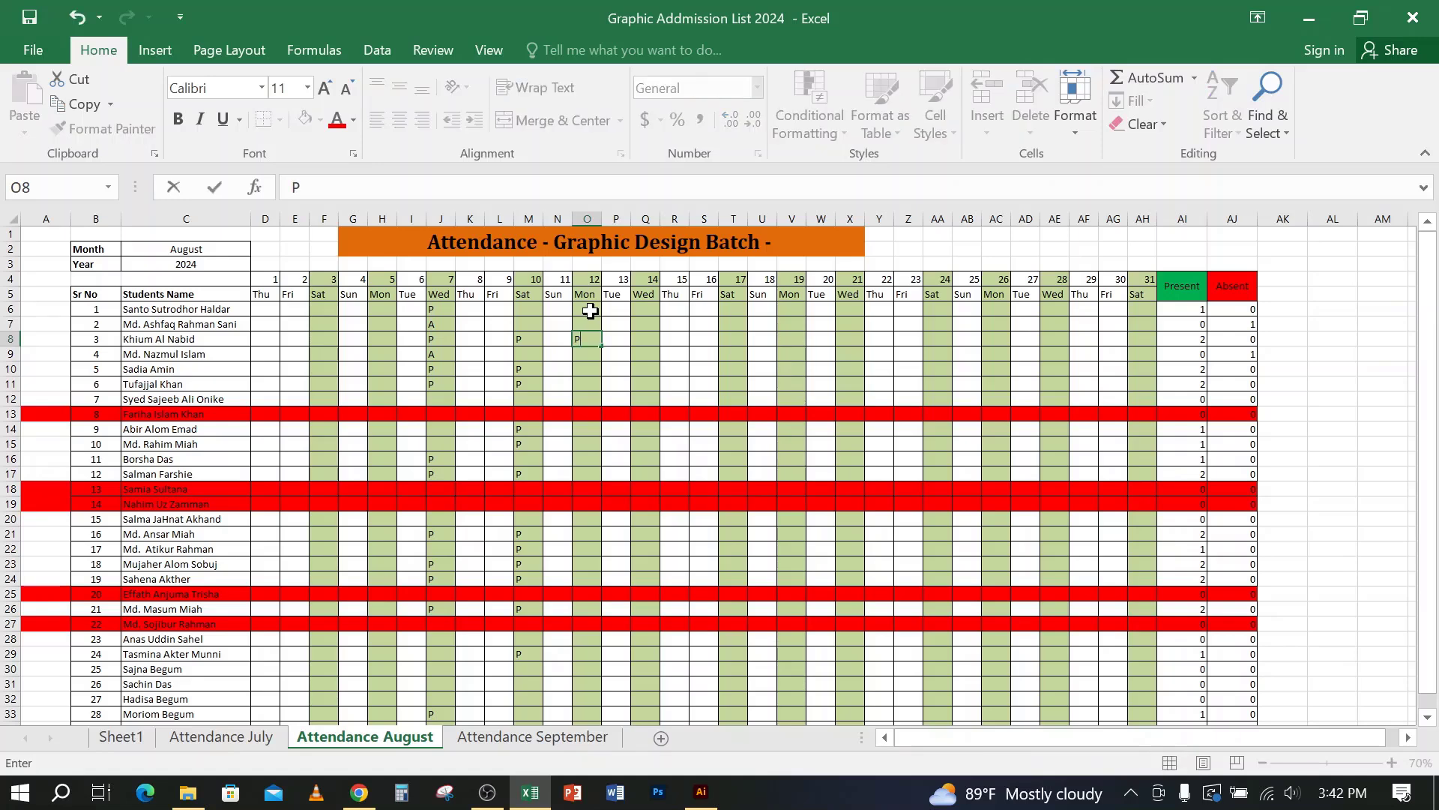
key(Return)
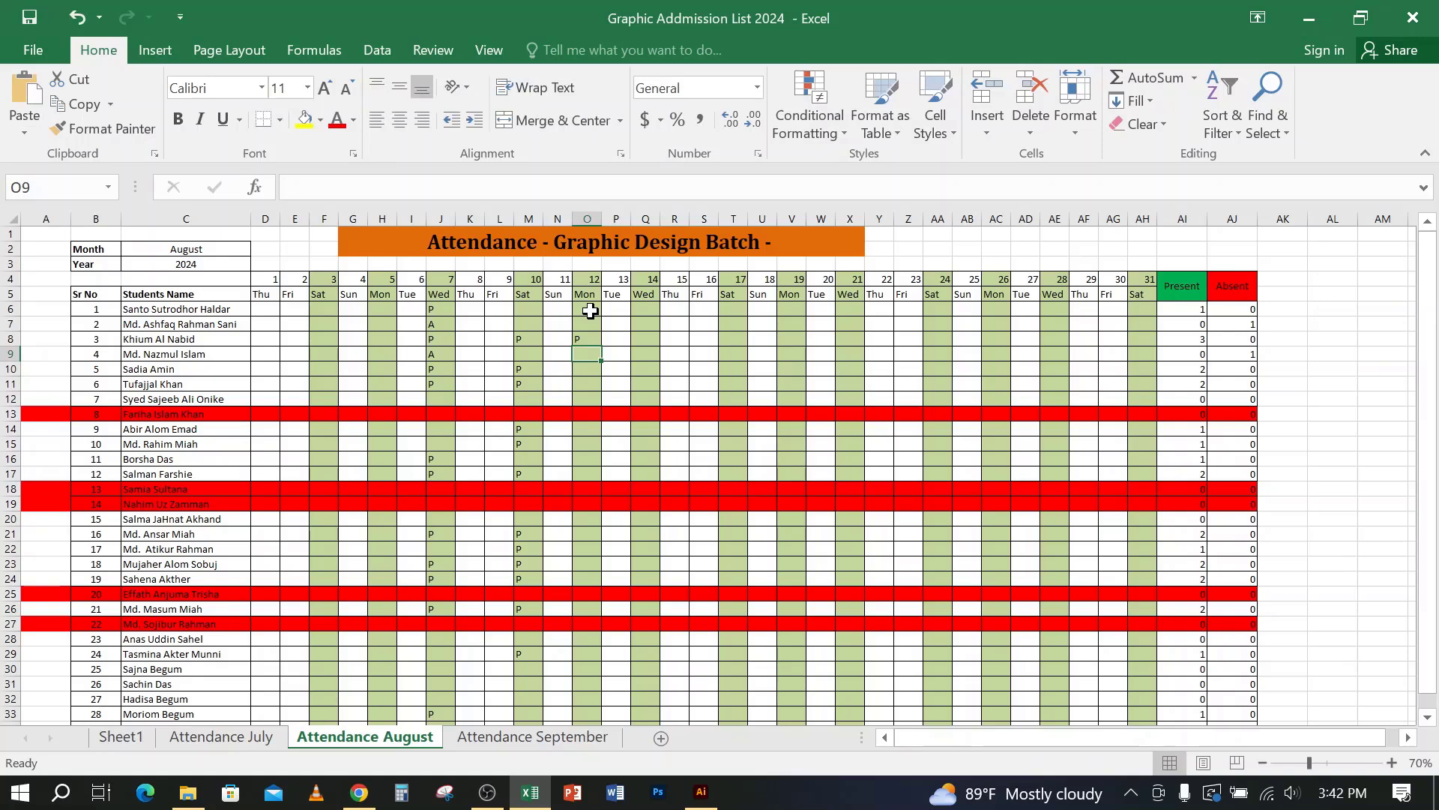
key(Up)
key(Up)
key(Up)
text(P)
key(Return)
Step: Mark students 4, 5 and 6 present for Monday 12 August by entering P in cells O9, O10 and O11
key(Down)
key(Down)
key(Up)
key(Down)
text(P)
key(Return)
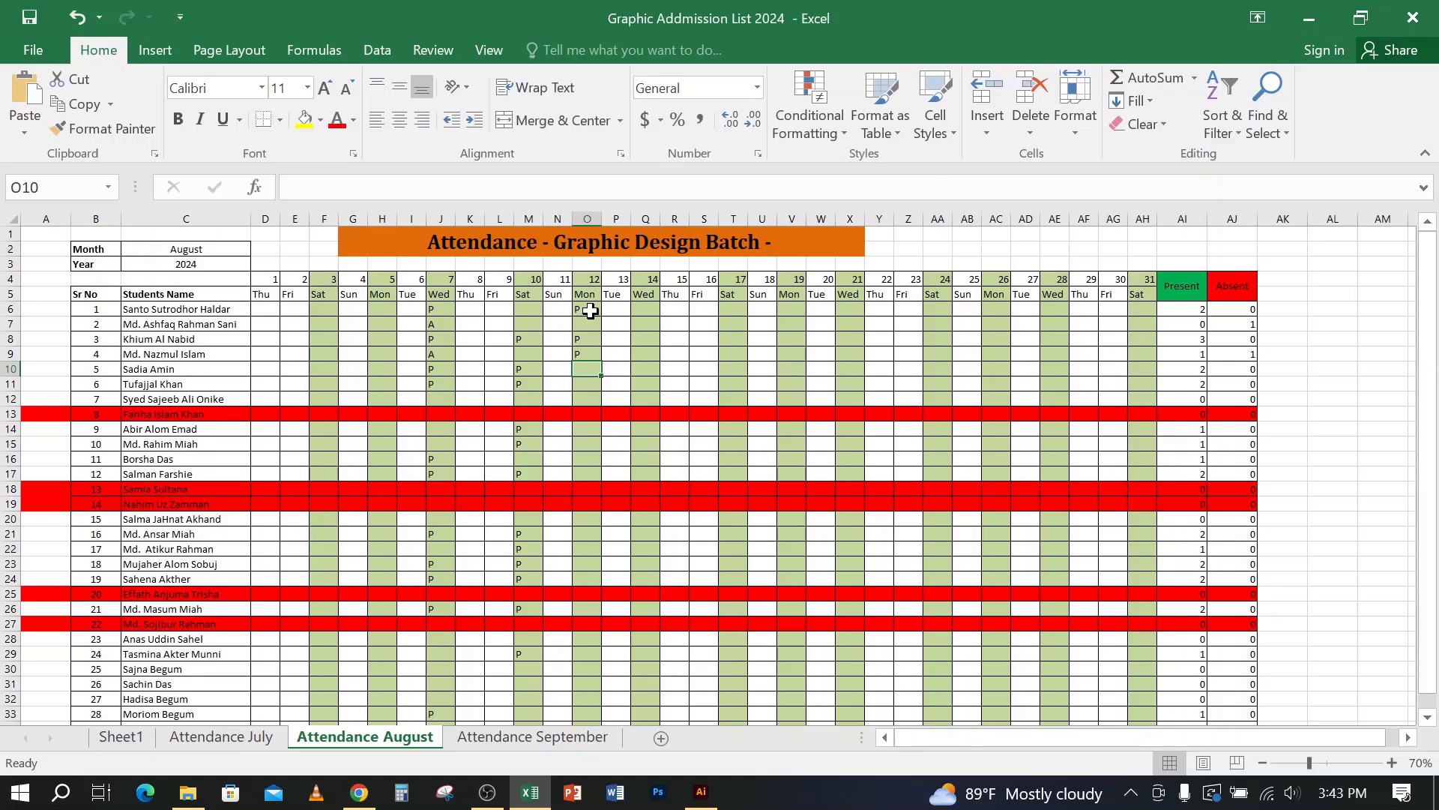
text(P)
key(Return)
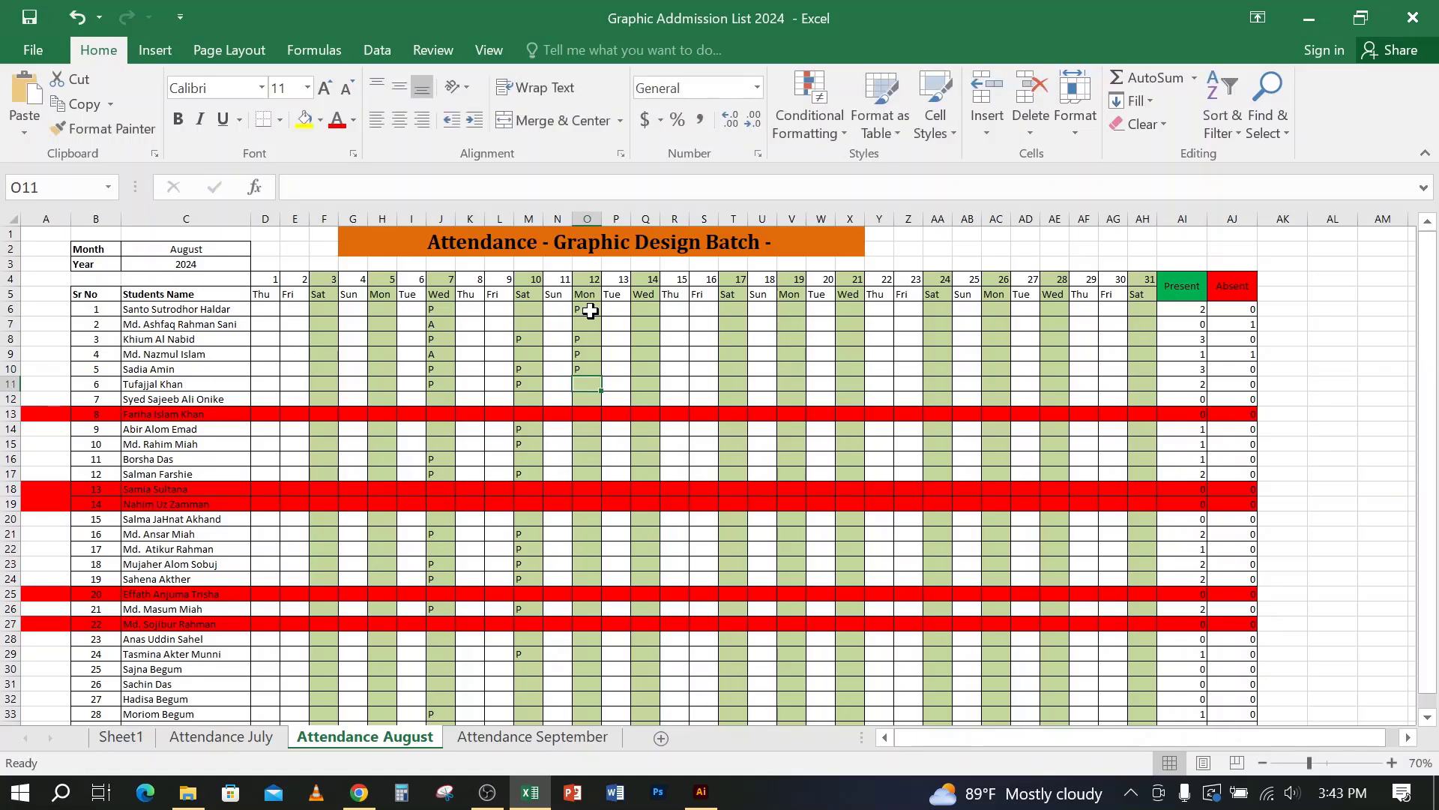
text(P)
key(Return)
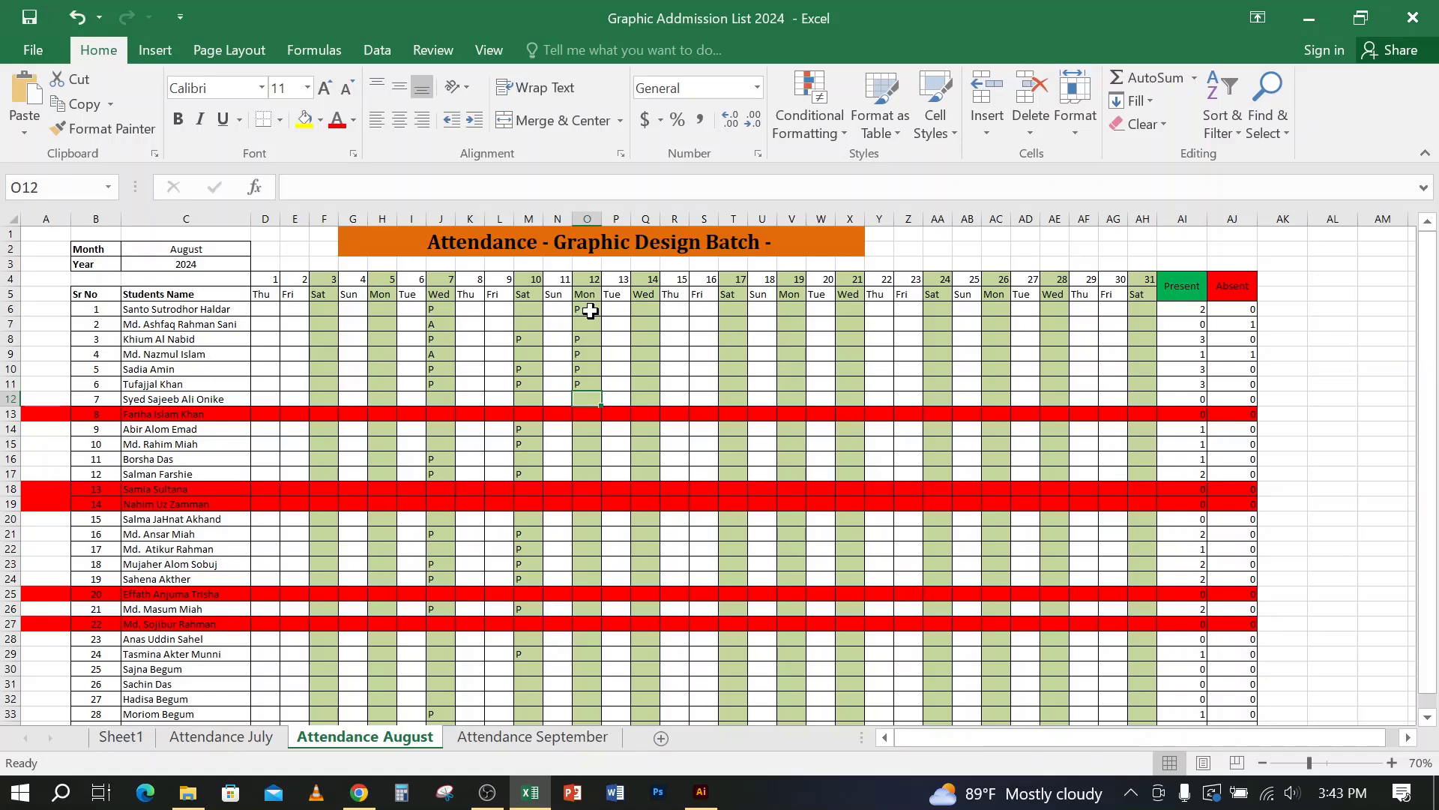
Step: Review the attendance entries for Monday 12 August in column O for students 1 to 7
key(Up)
key(Up)
key(Up)
key(Up)
key(Up)
key(Up)
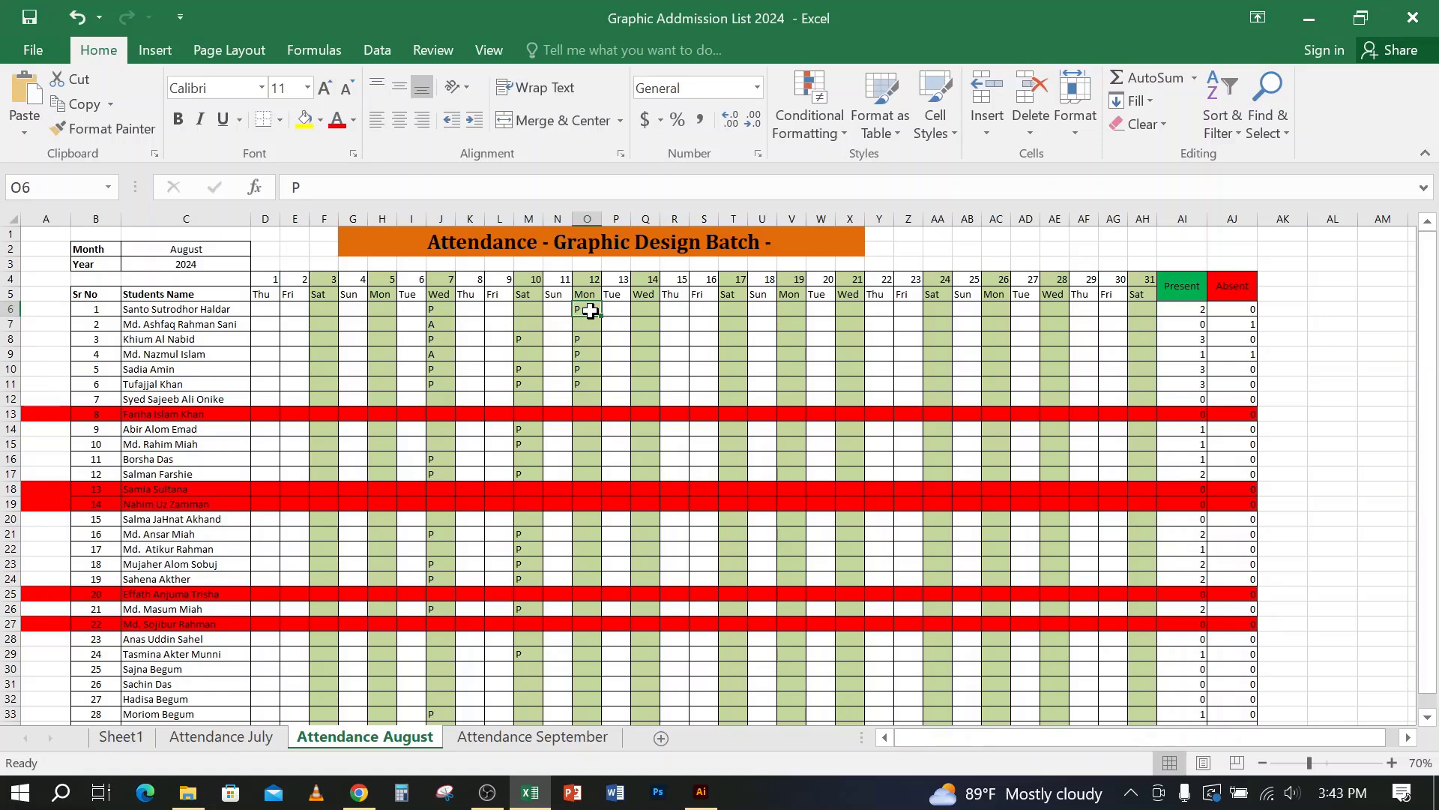
key(Down)
key(Down)
key(Up)
key(Down)
key(Down)
key(Up)
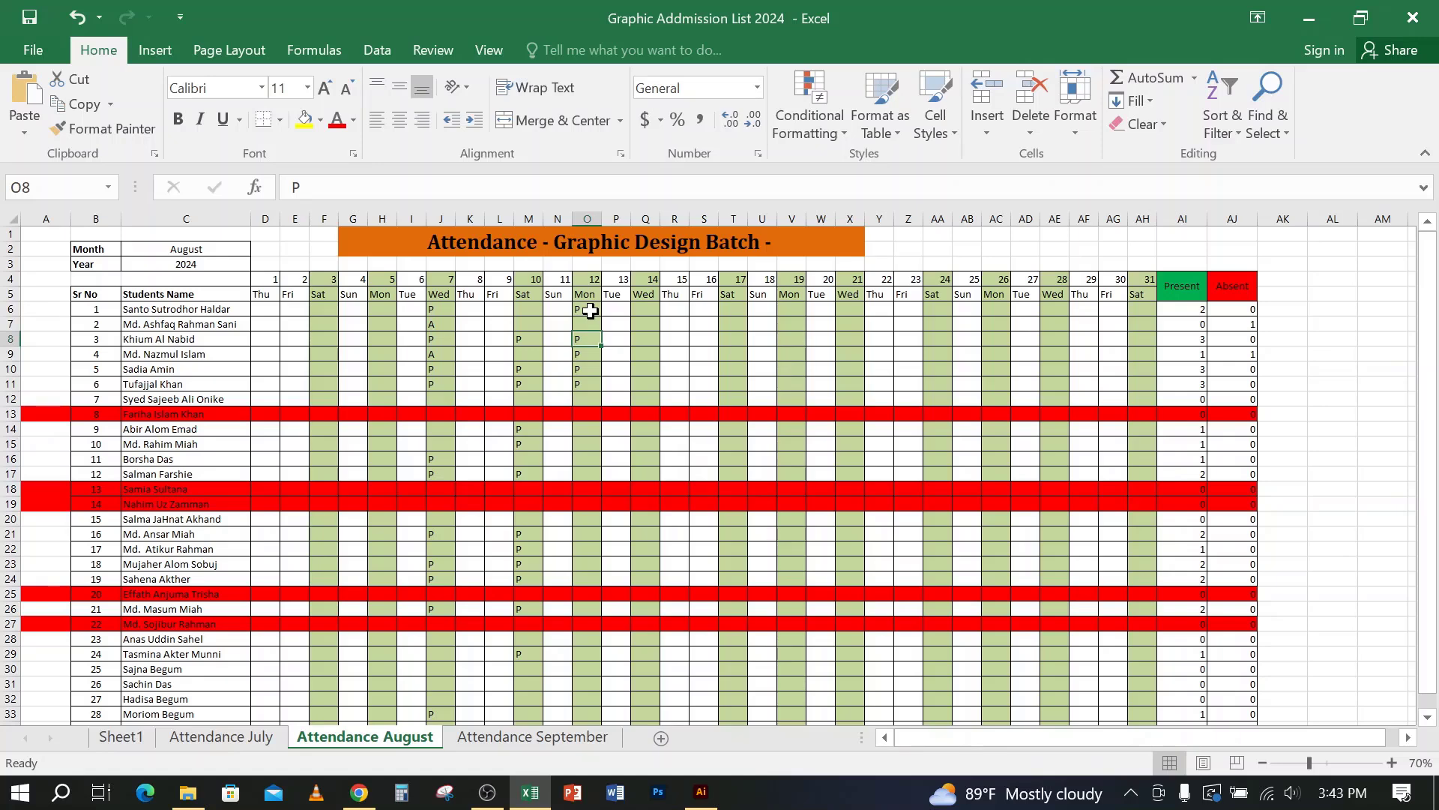
key(Up)
key(Down)
key(Down)
key(Down)
key(Down)
key(Down)
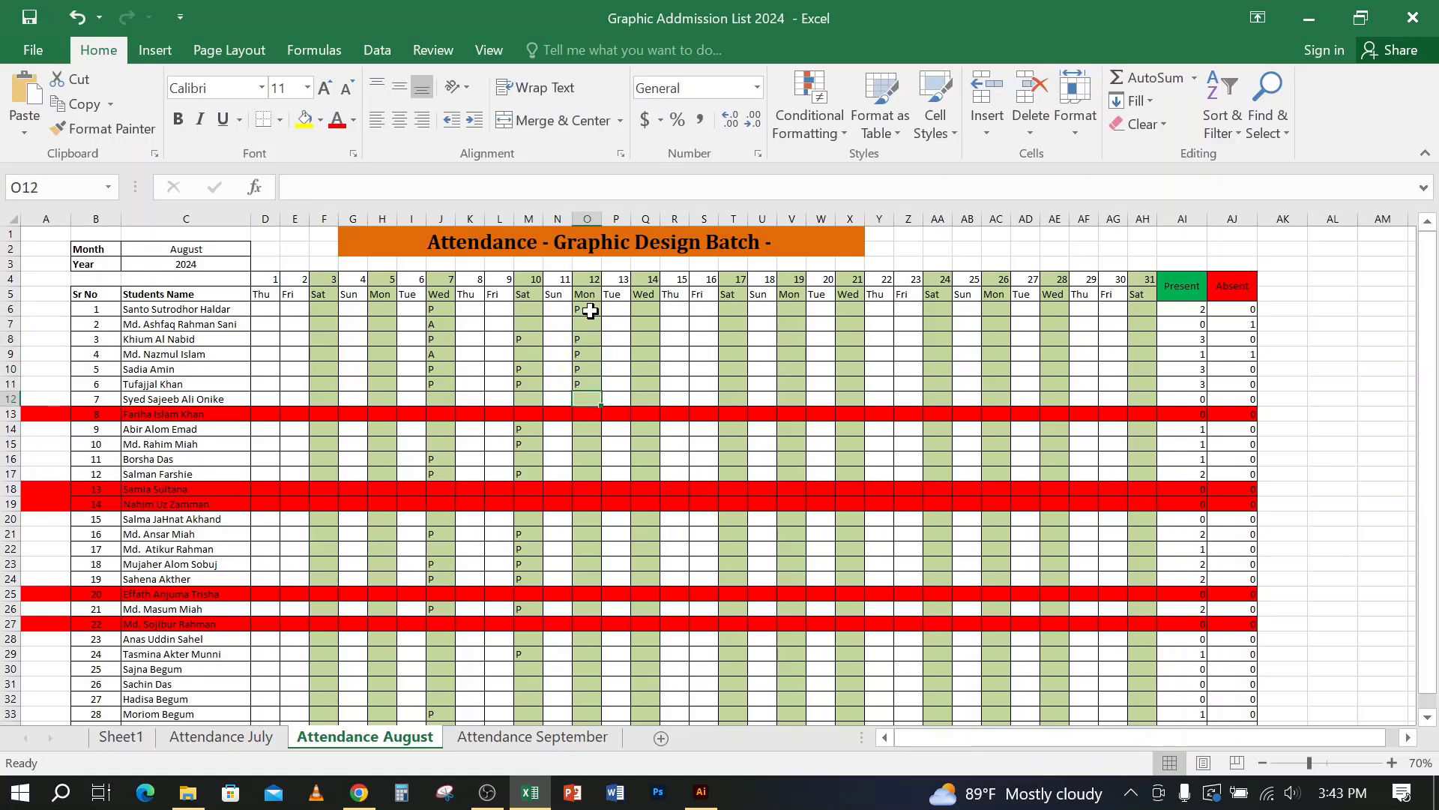
Step: Mark student 12 present for Monday 12 August by entering P in cell O17
key(Down)
key(Down)
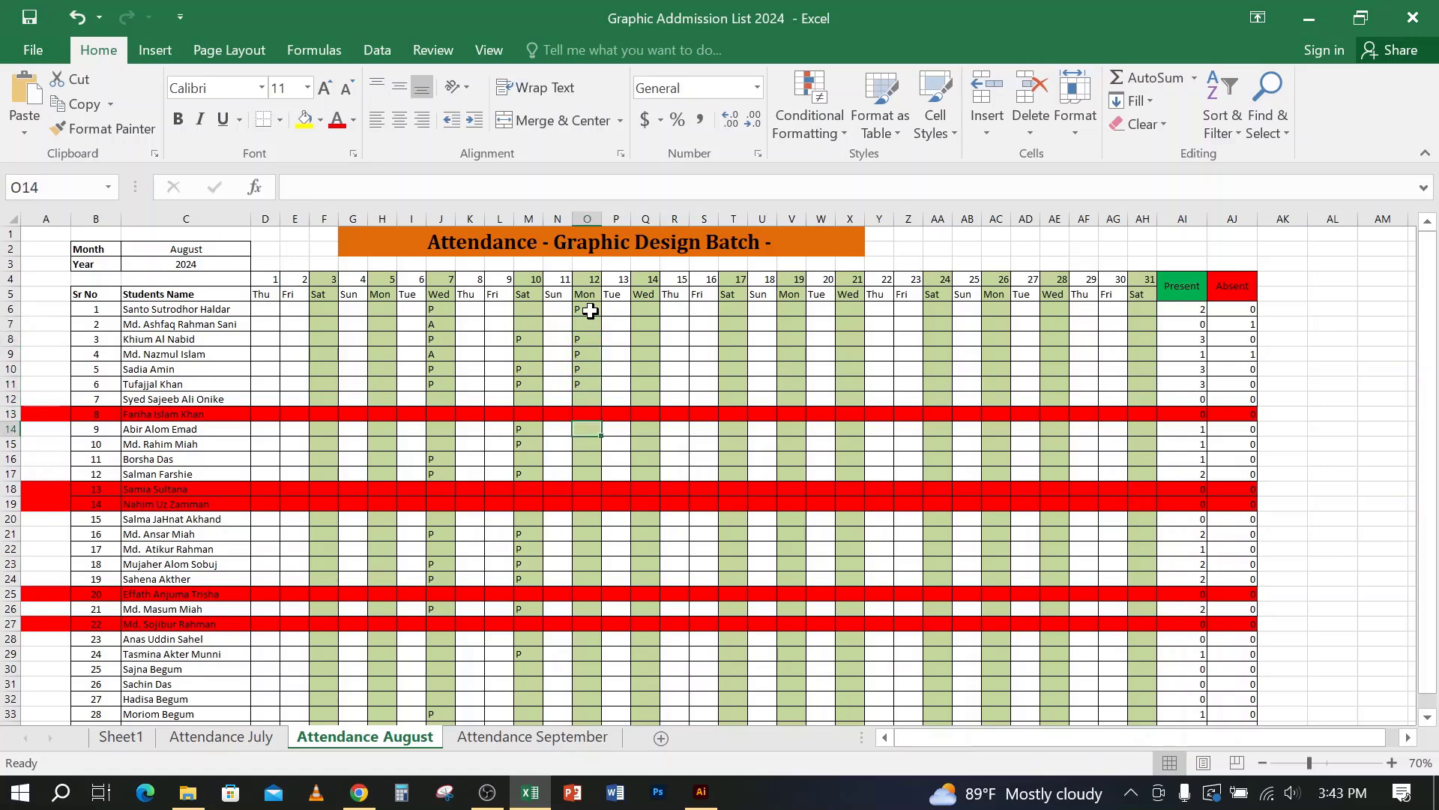
key(Down)
key(Down)
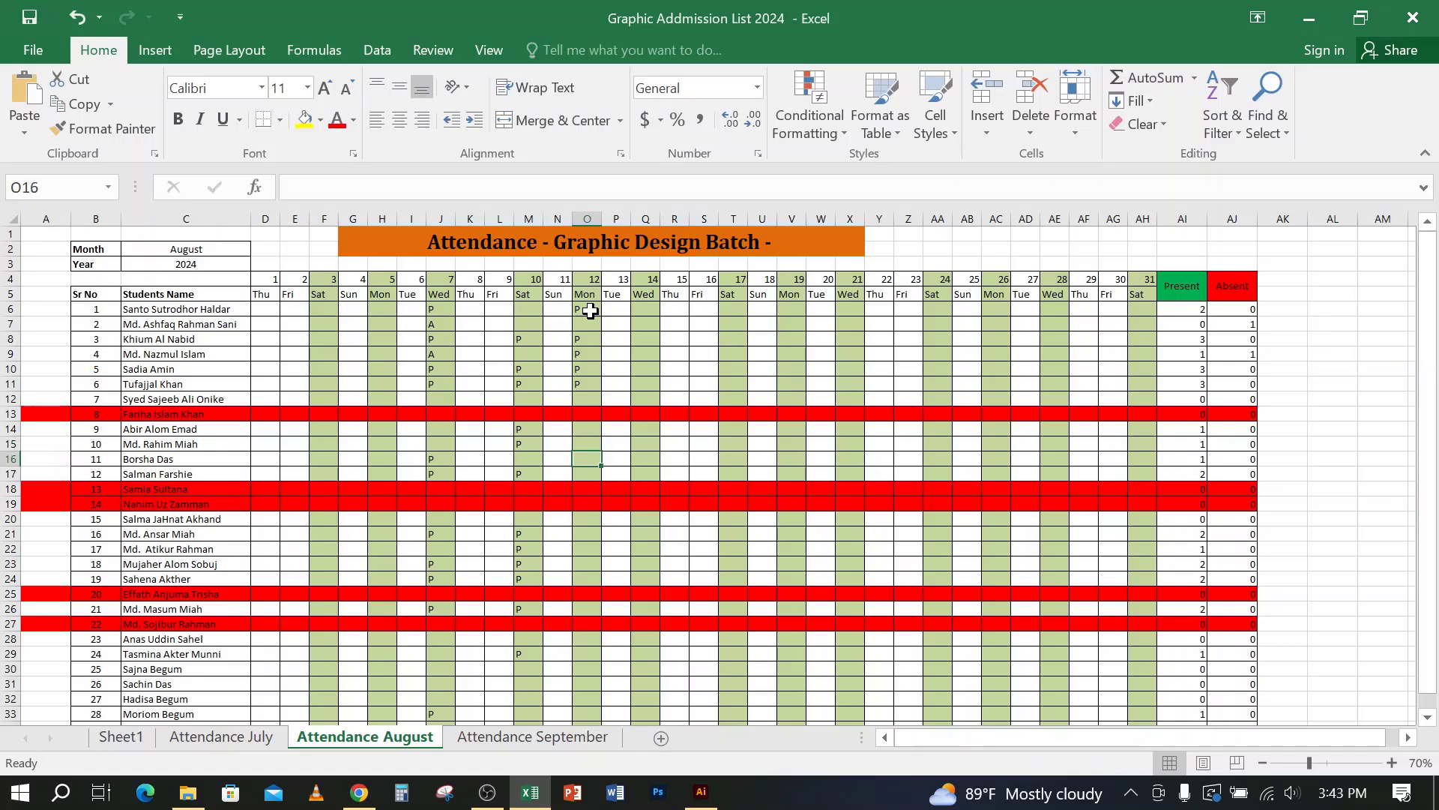
key(Down)
text(P)
key(Down)
Step: Mark students 16, 17, 18 and 19 present for Monday 12 August by entering P in cells O21 to O24
key(Down)
key(Down)
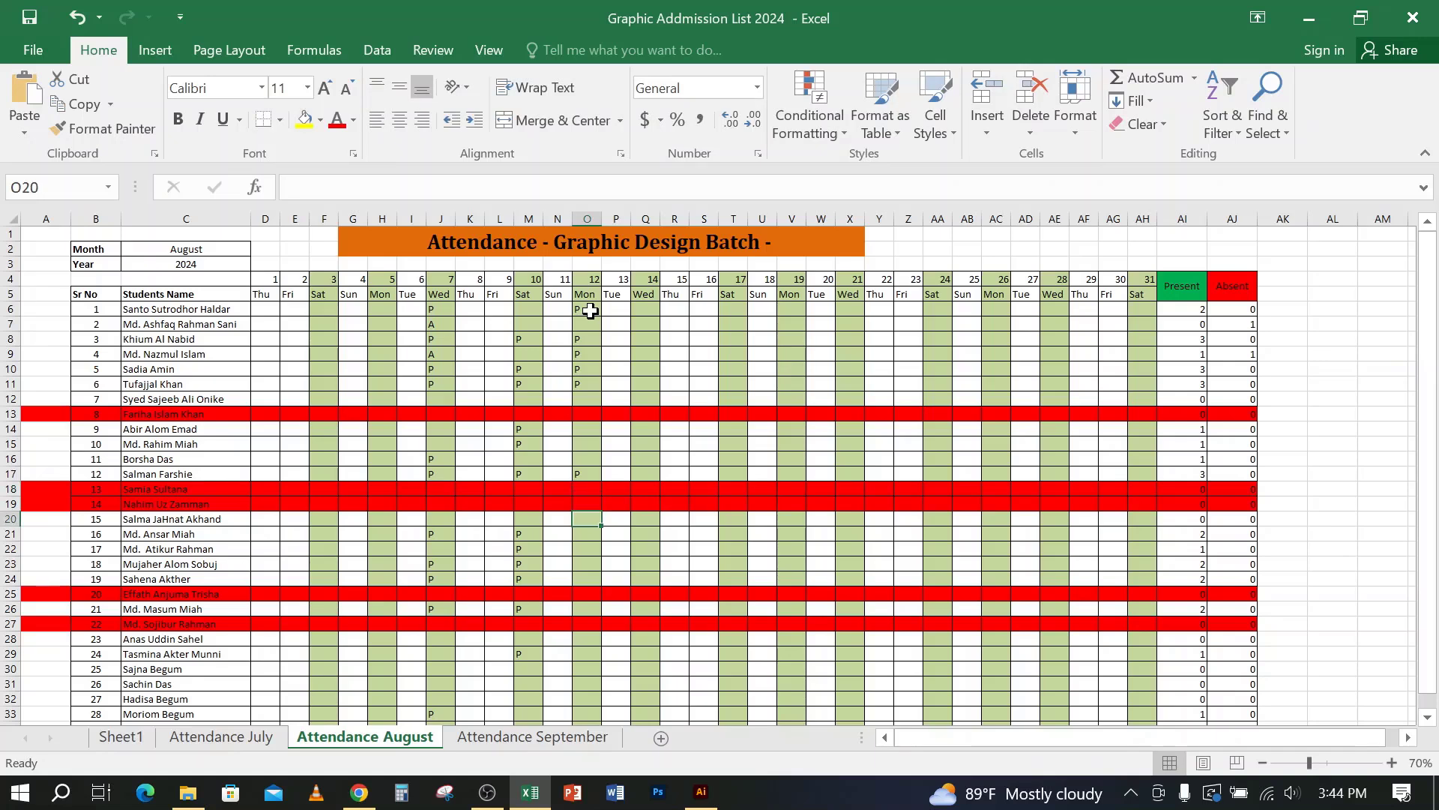
key(Down)
text(P)
key(Return)
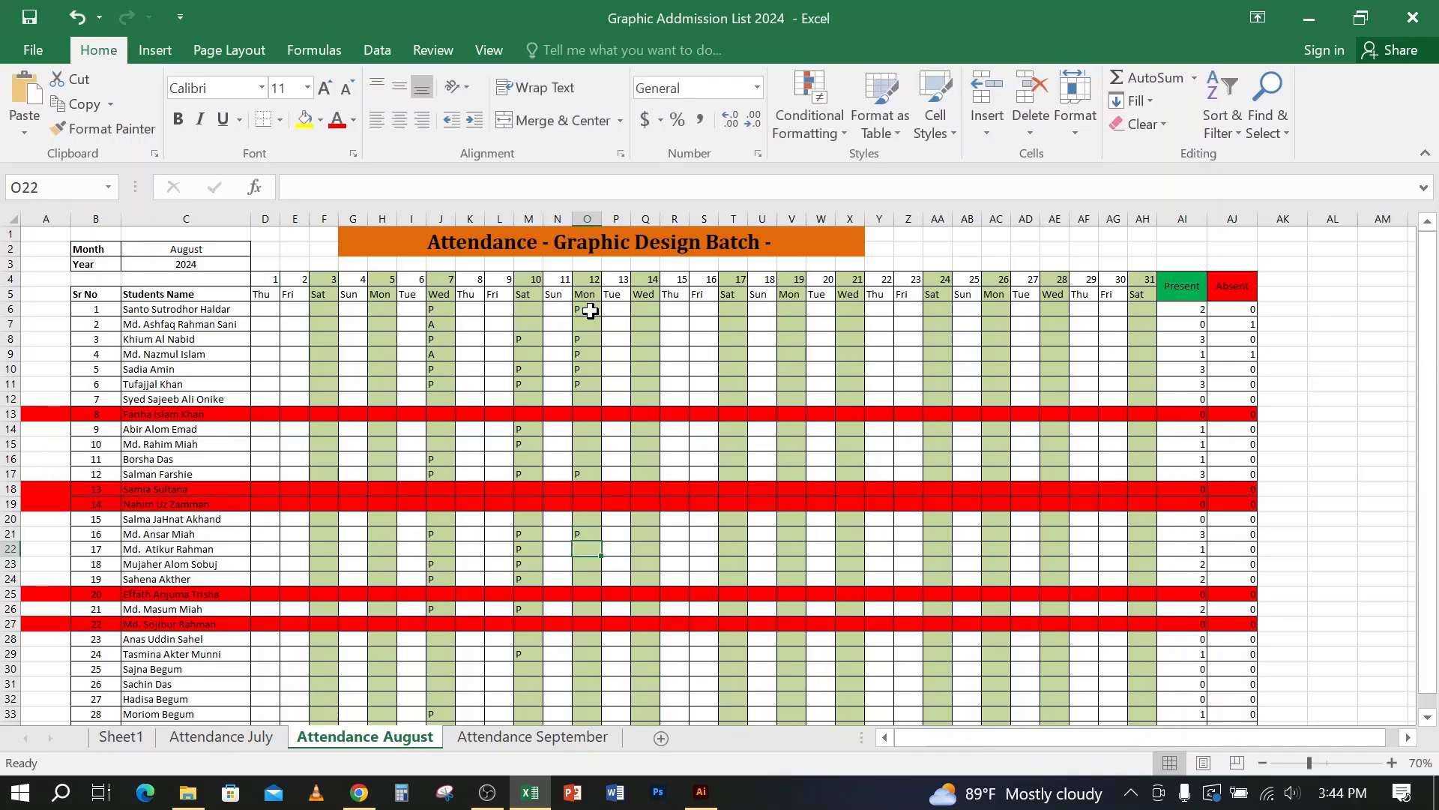
text(P)
key(Return)
text(P)
key(Return)
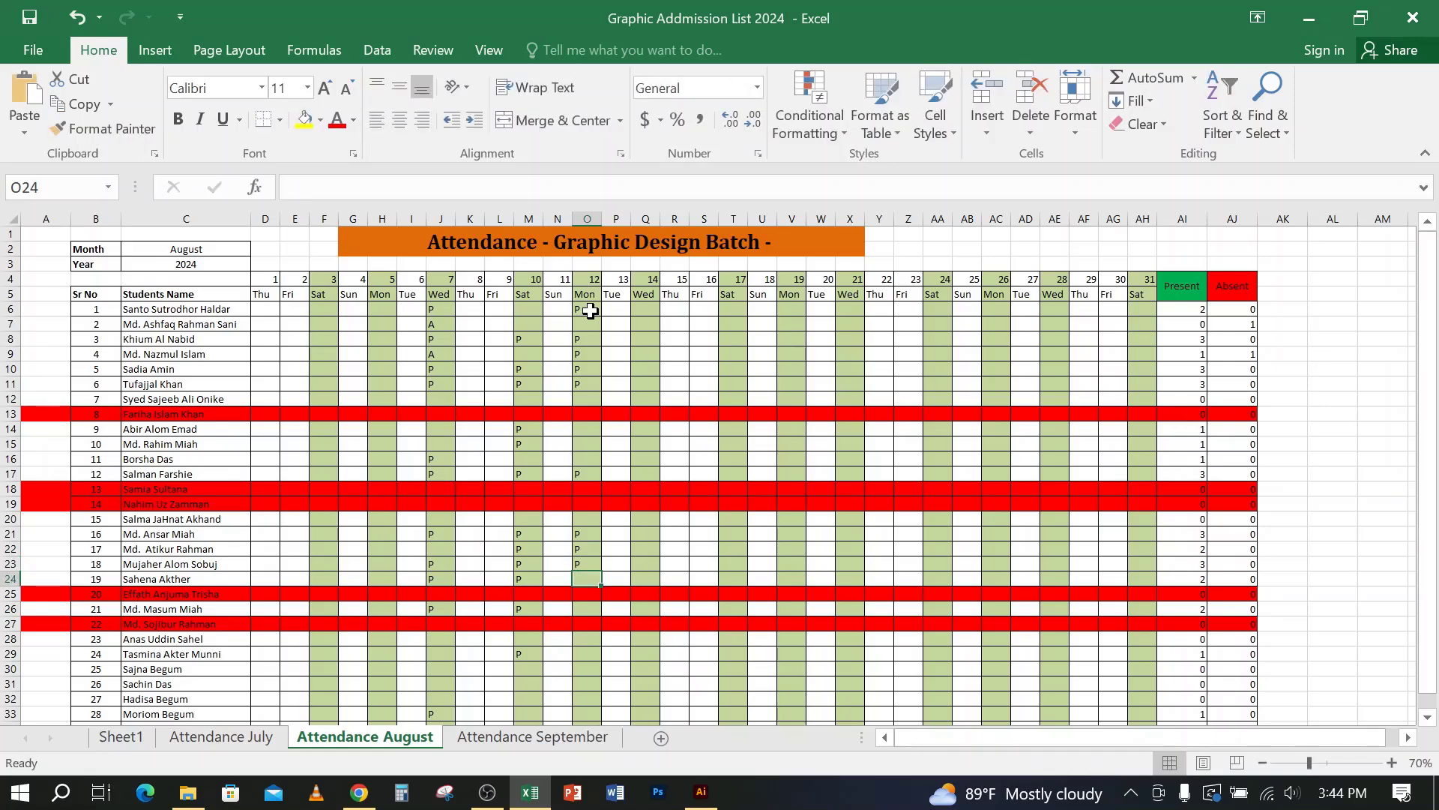
text(P)
key(Return)
Step: Go through the remaining 12 August rows down to student 29 without marking them, and save the workbook
key(Return)
key(Return)
key(Return)
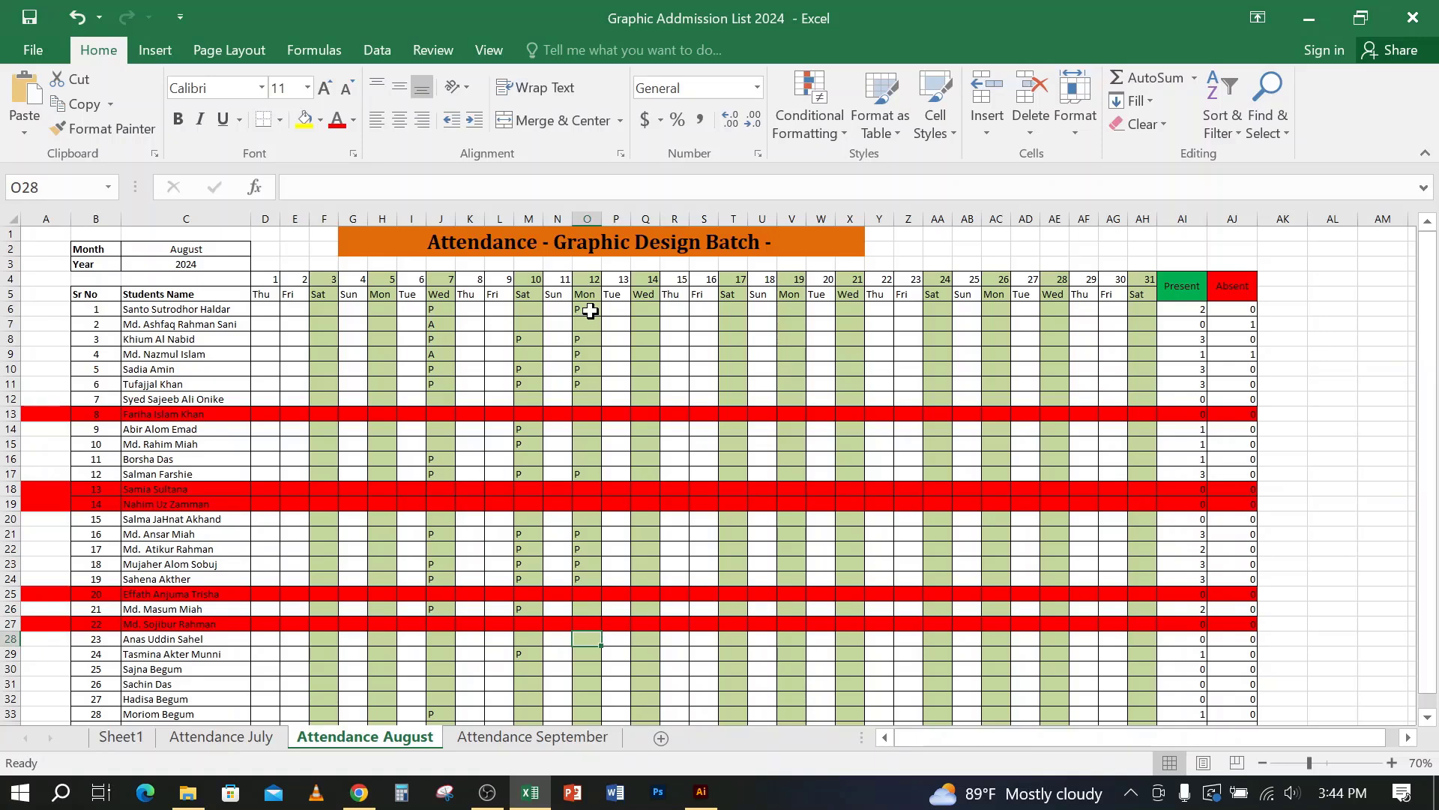
key(Return)
key(Return)
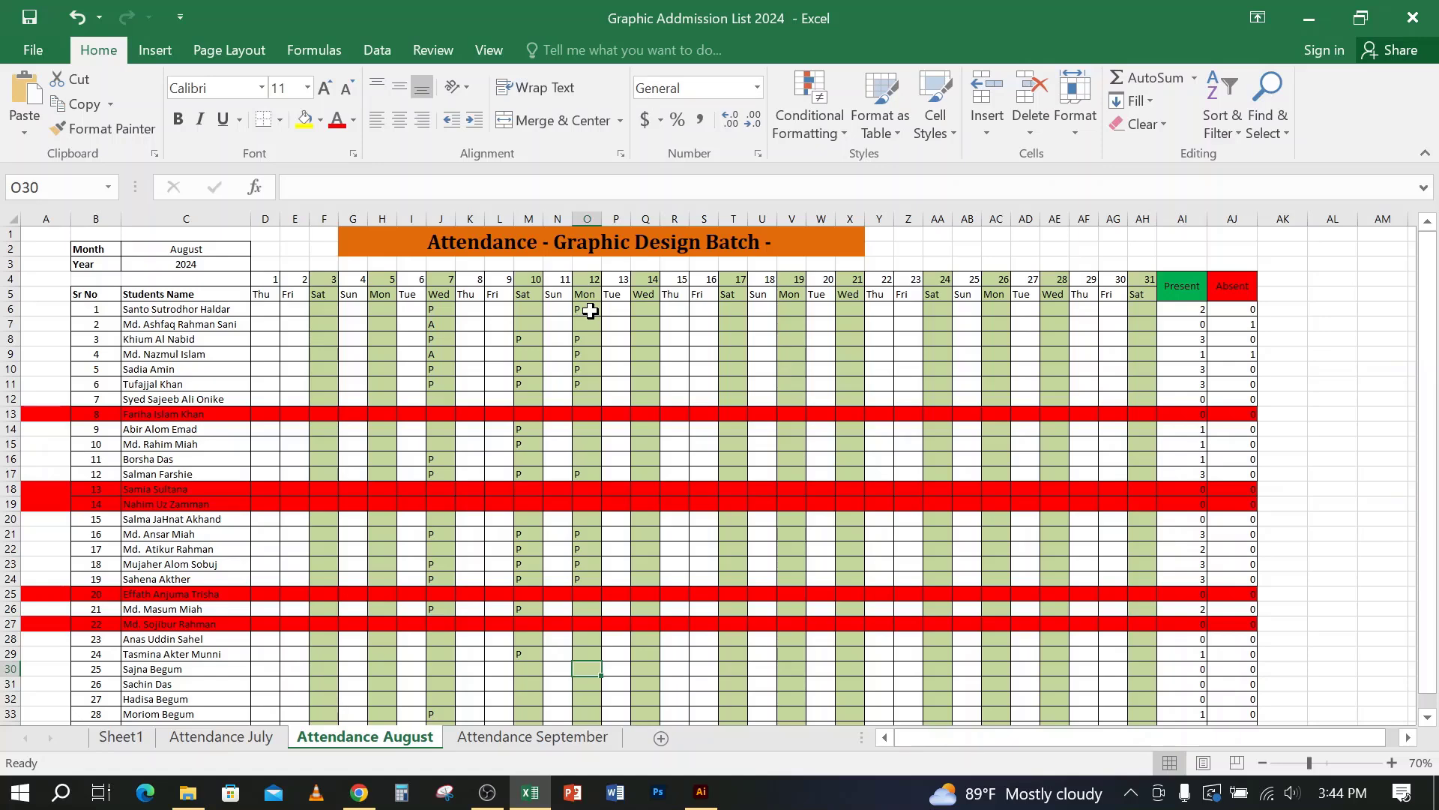
key(Return)
key(Return)
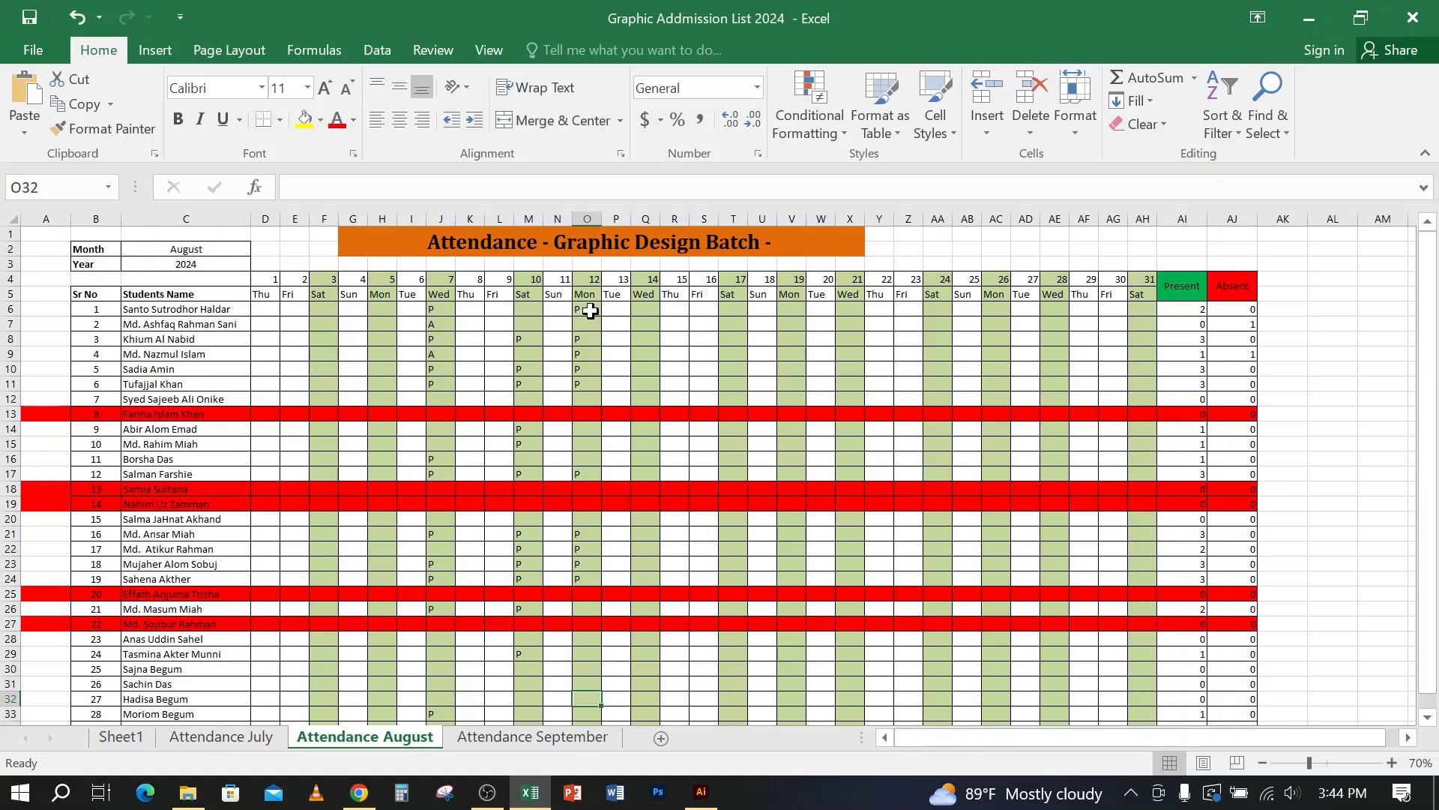
key(Return)
key(Return)
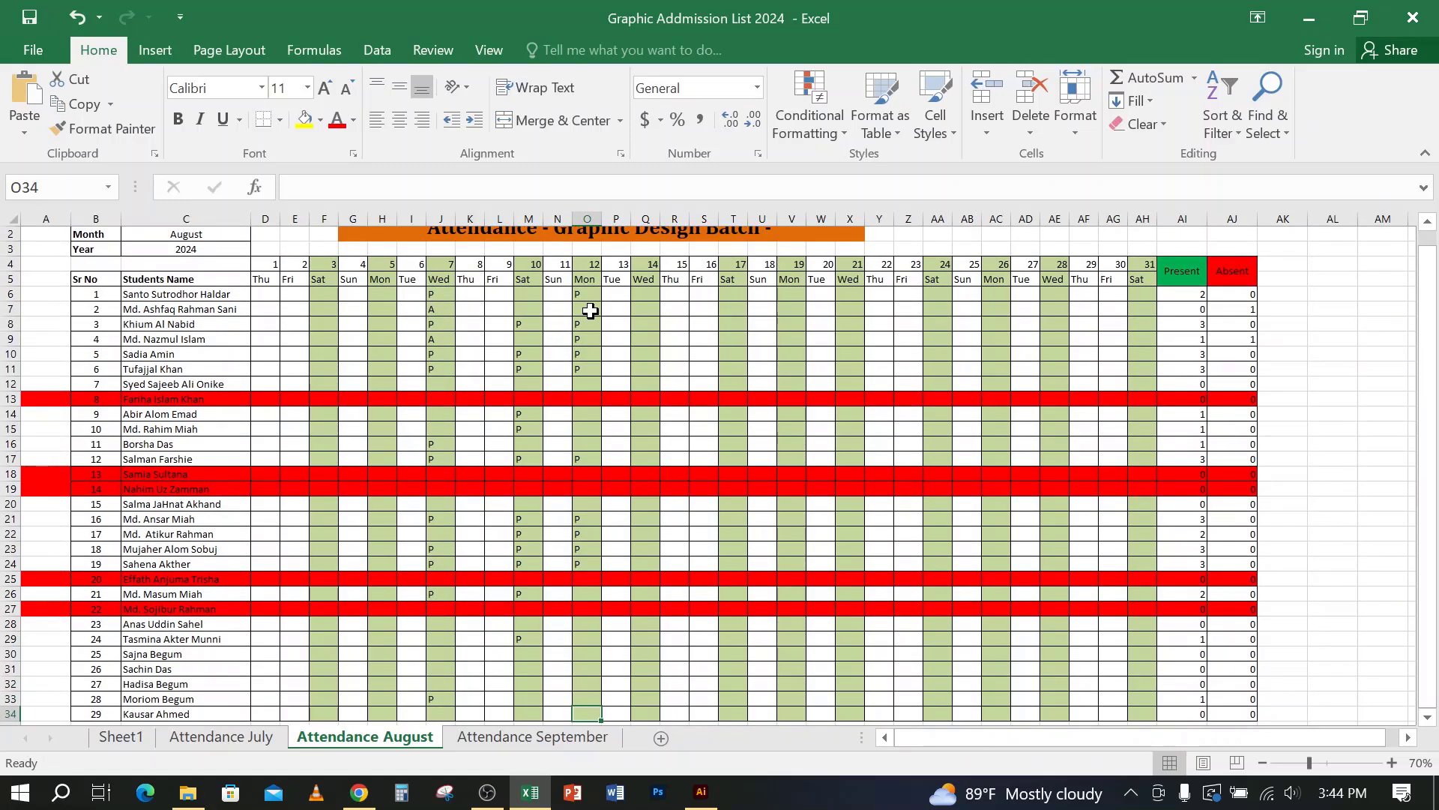
key(Up)
key(Up)
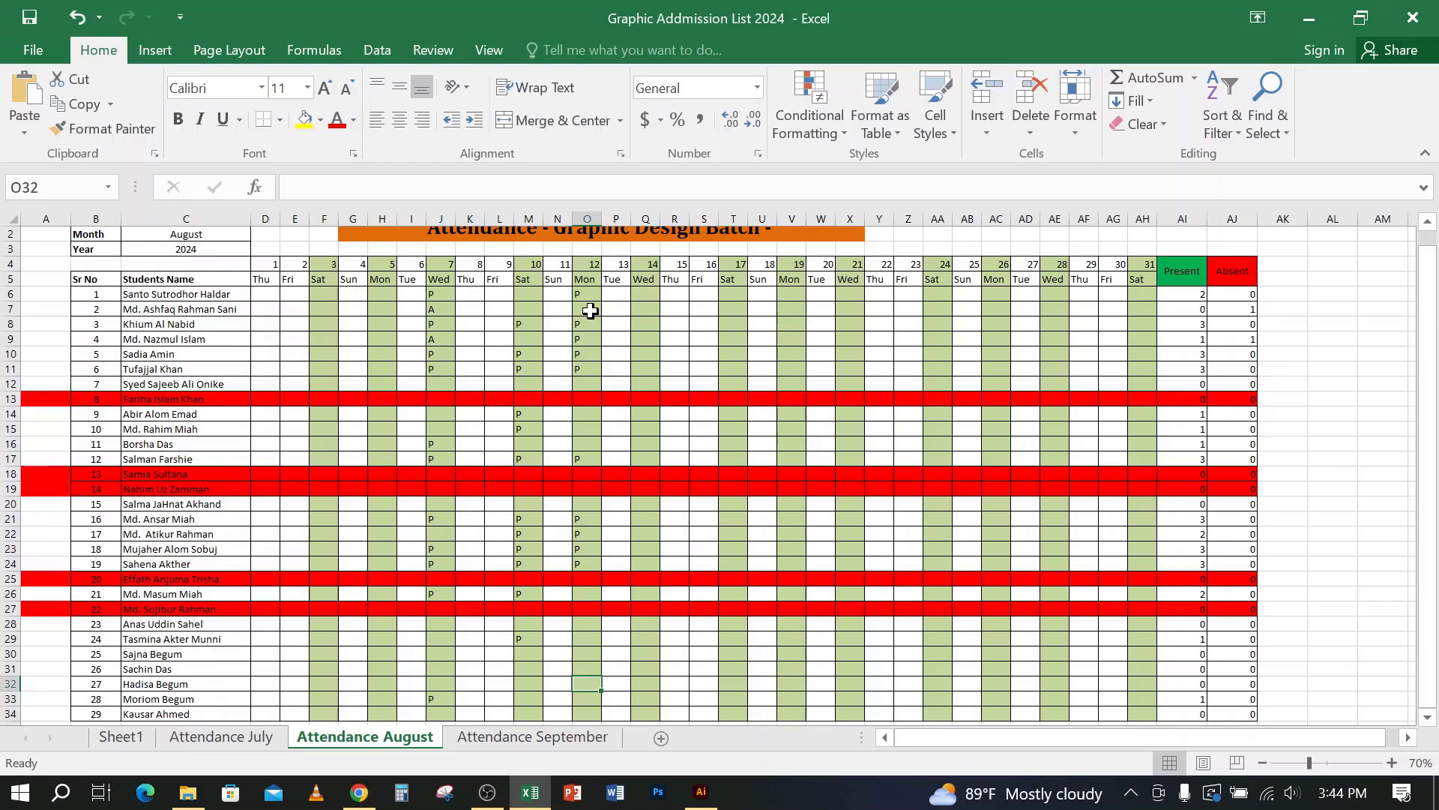
key(Down)
key(Down)
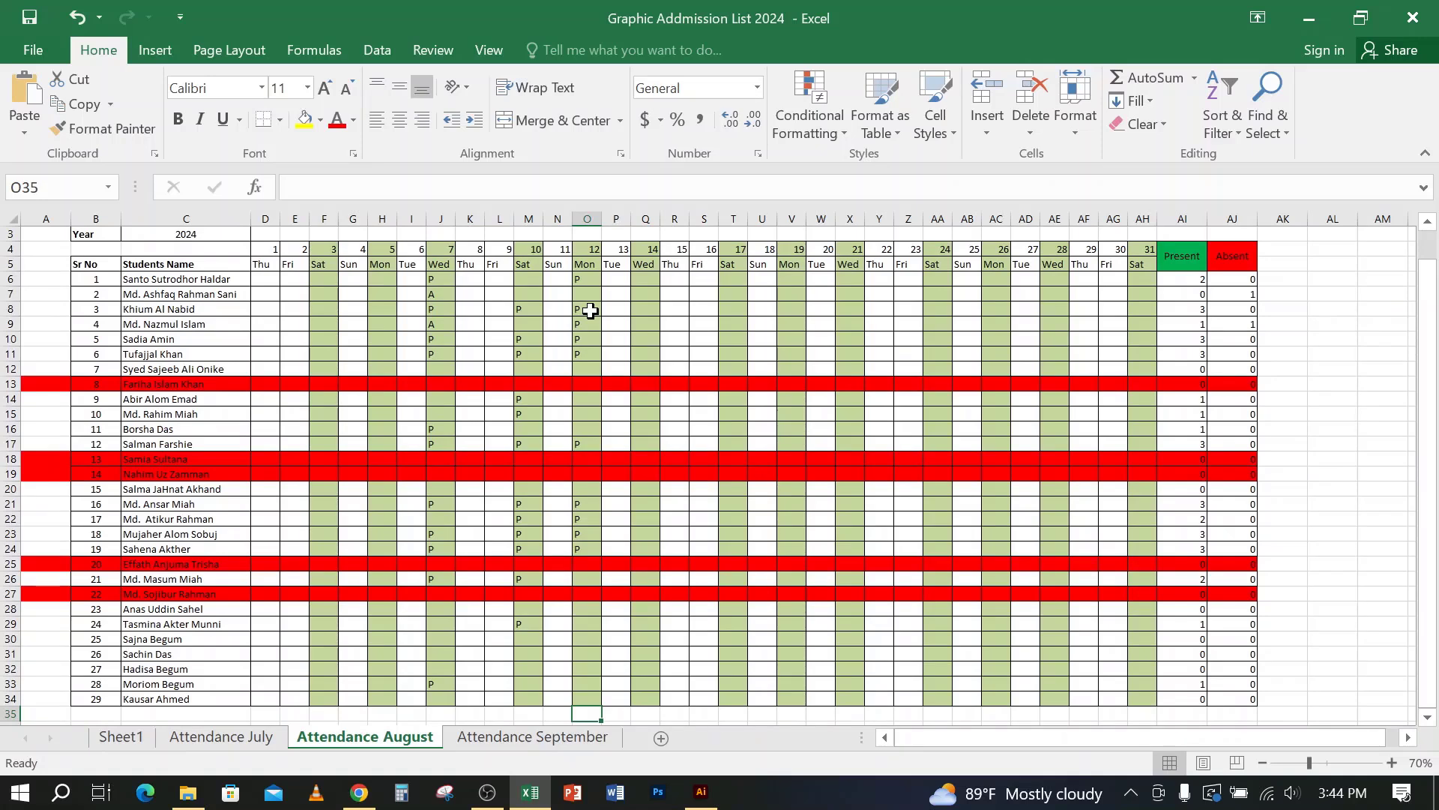
click(27, 18)
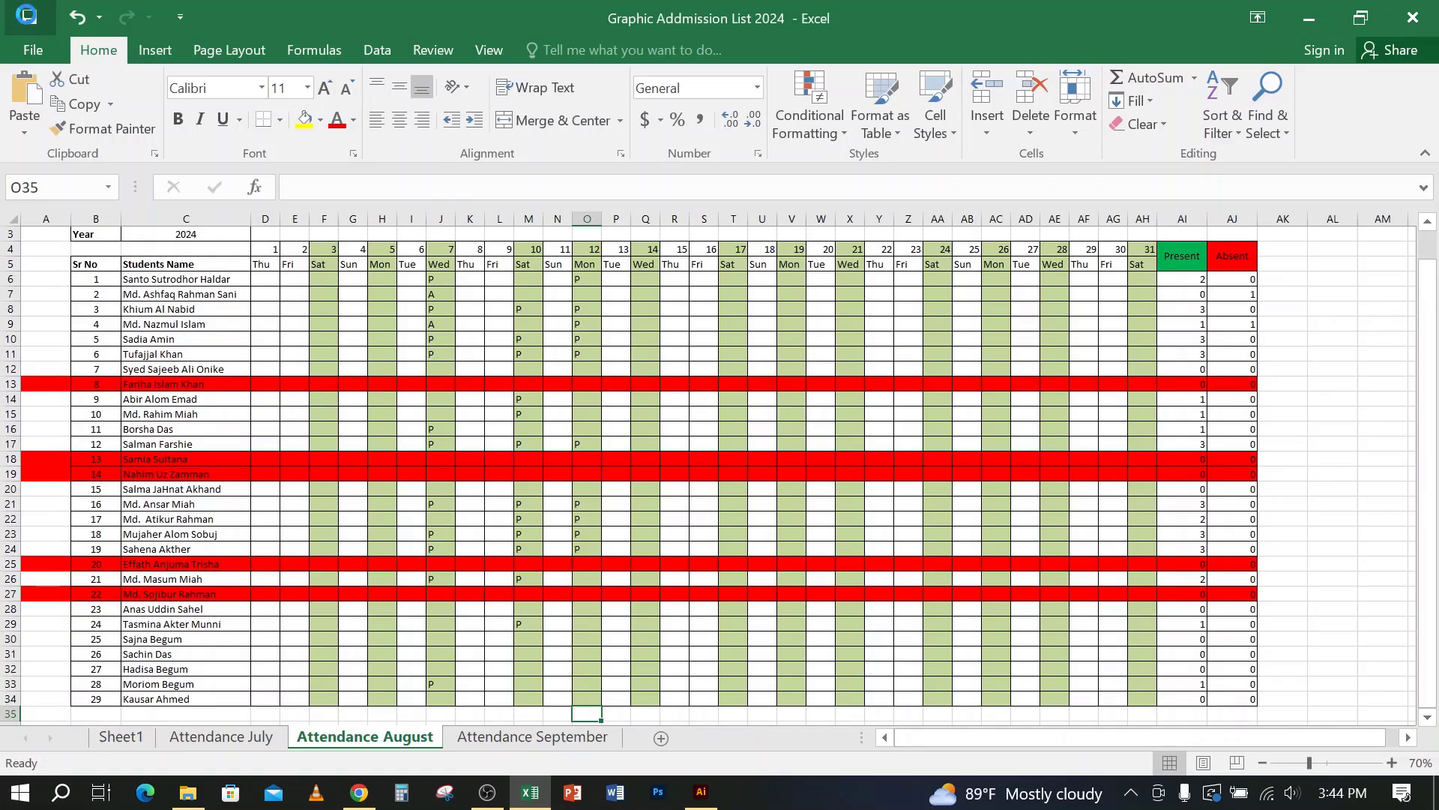